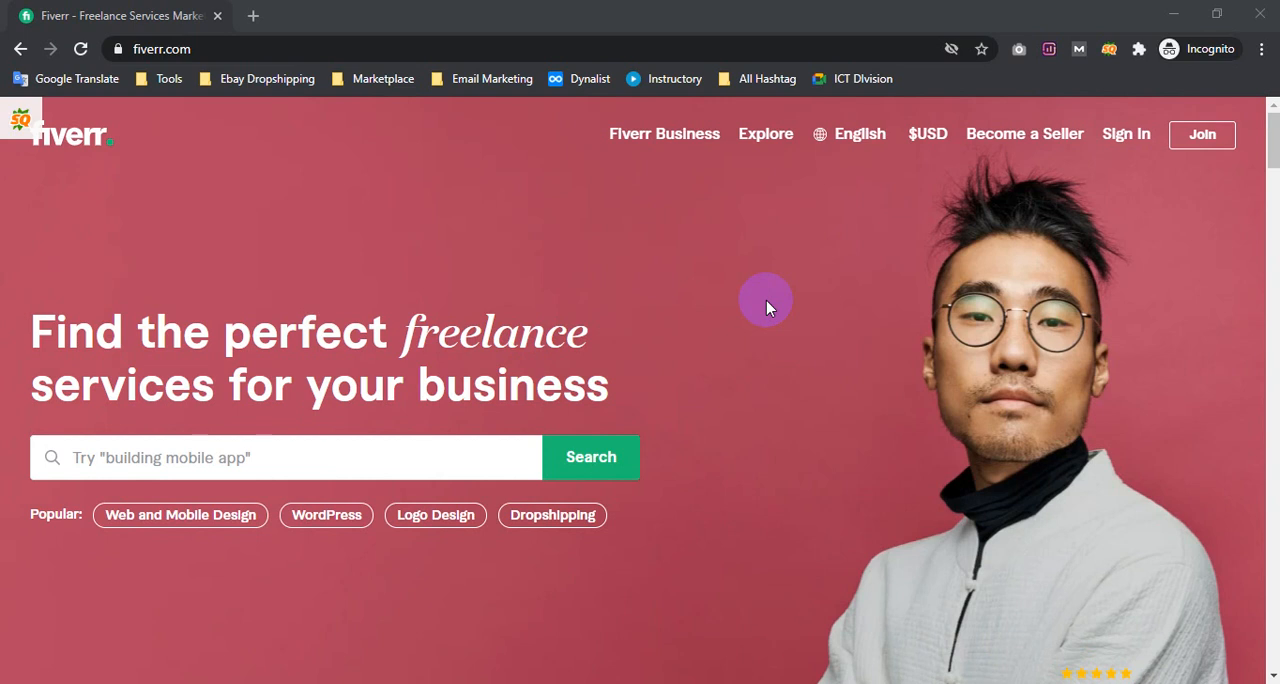
Enter "keyword research" in the home page's main service search and bring the full list of suggestions into view
{"action": "scroll", "coordinate": [466, 406], "scroll_direction": "down", "scroll_amount": 3}
{"action": "scroll", "coordinate": [349, 430], "scroll_direction": "up", "scroll_amount": 3}
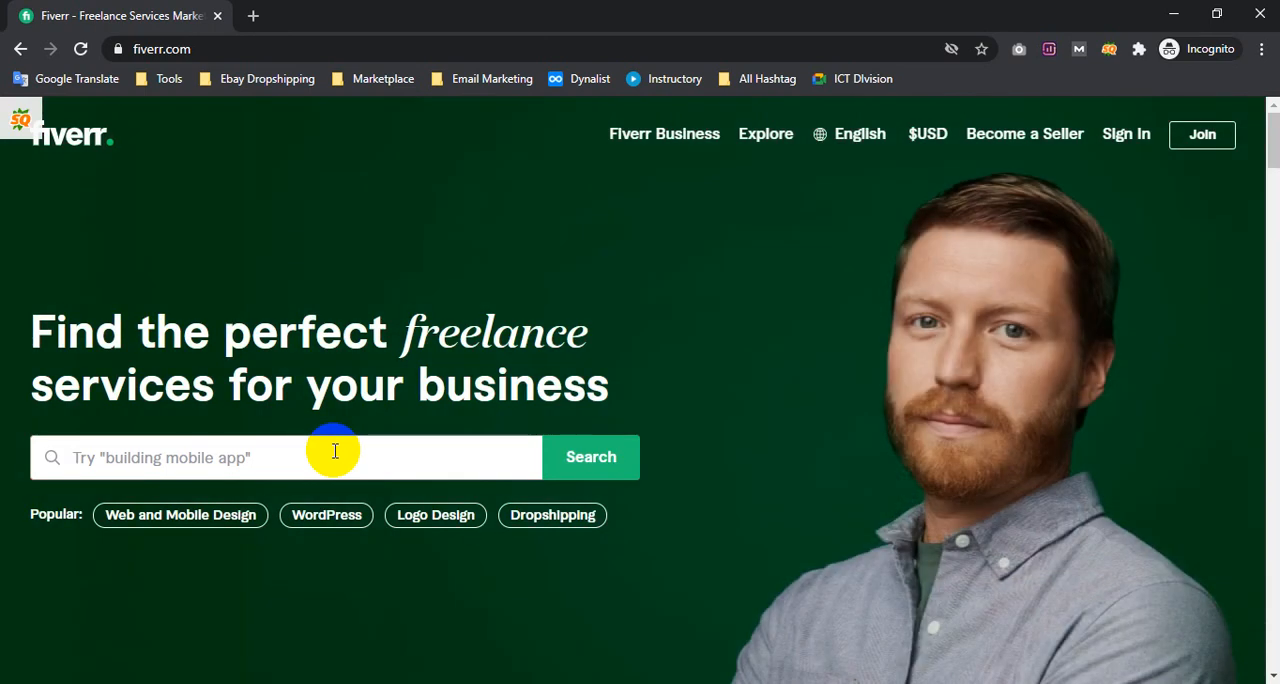
{"action": "type", "text": "ke"}
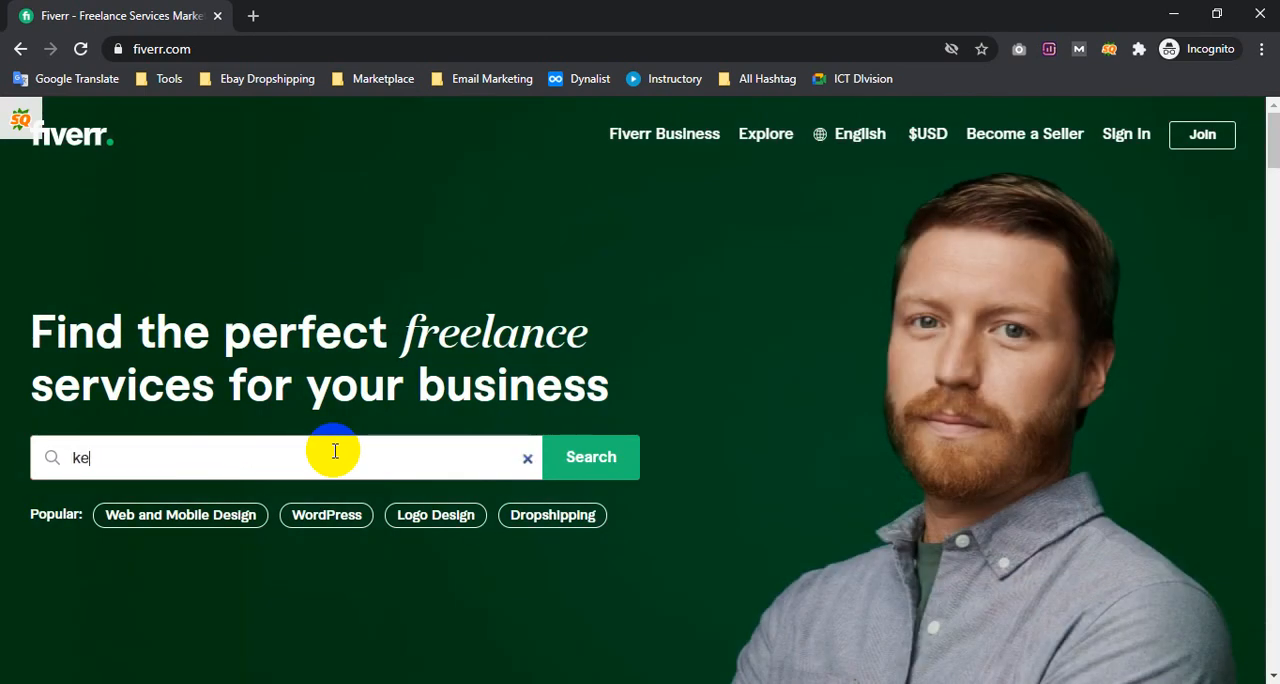
{"action": "type", "text": "yword"}
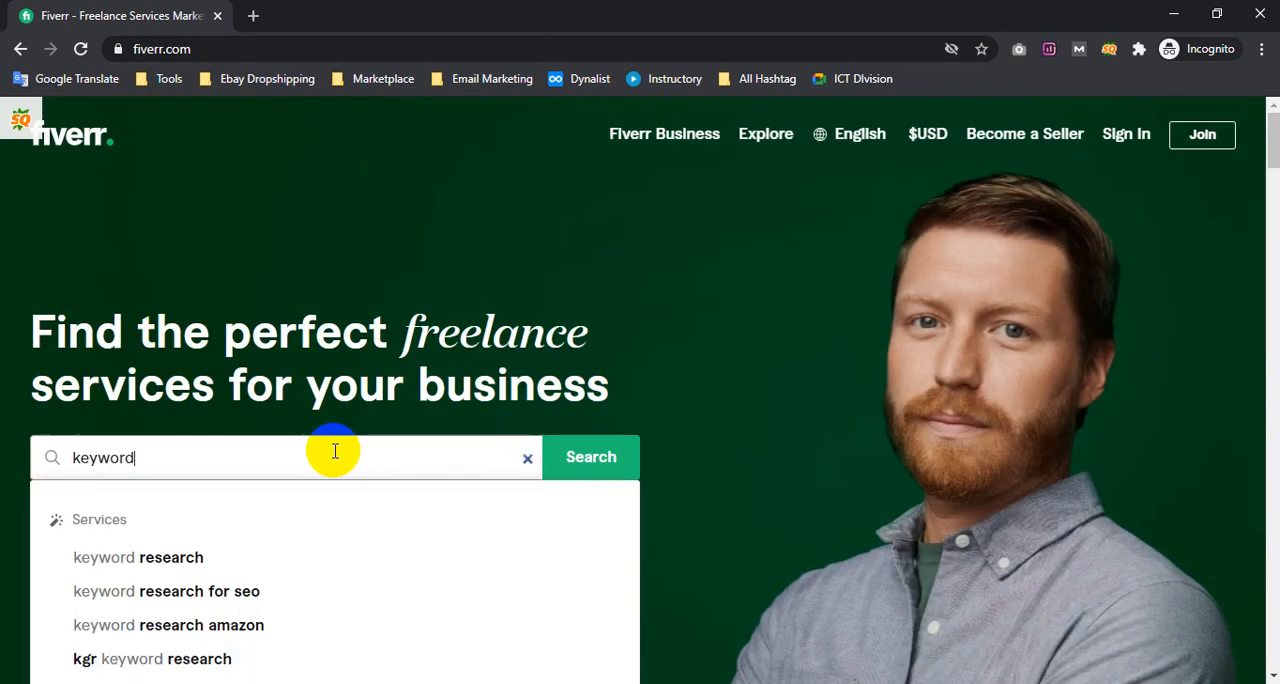
{"action": "type", "text": " research"}
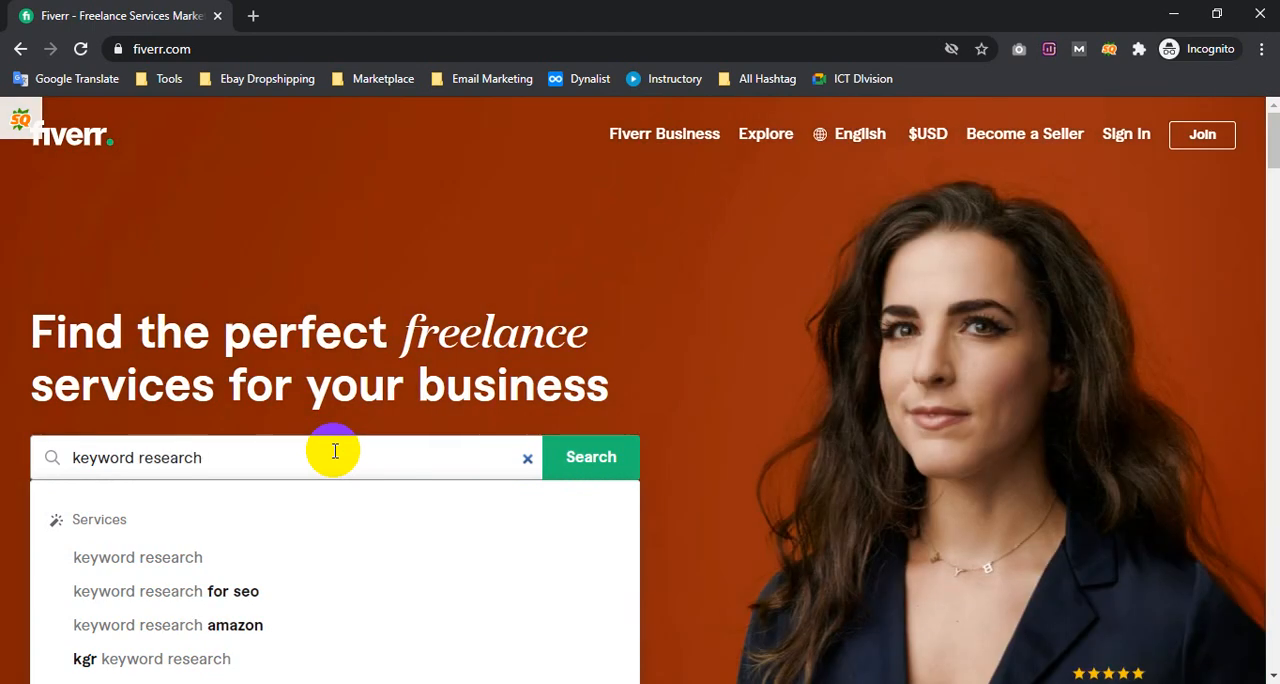
{"action": "scroll", "coordinate": [528, 322], "scroll_direction": "down", "scroll_amount": 1}
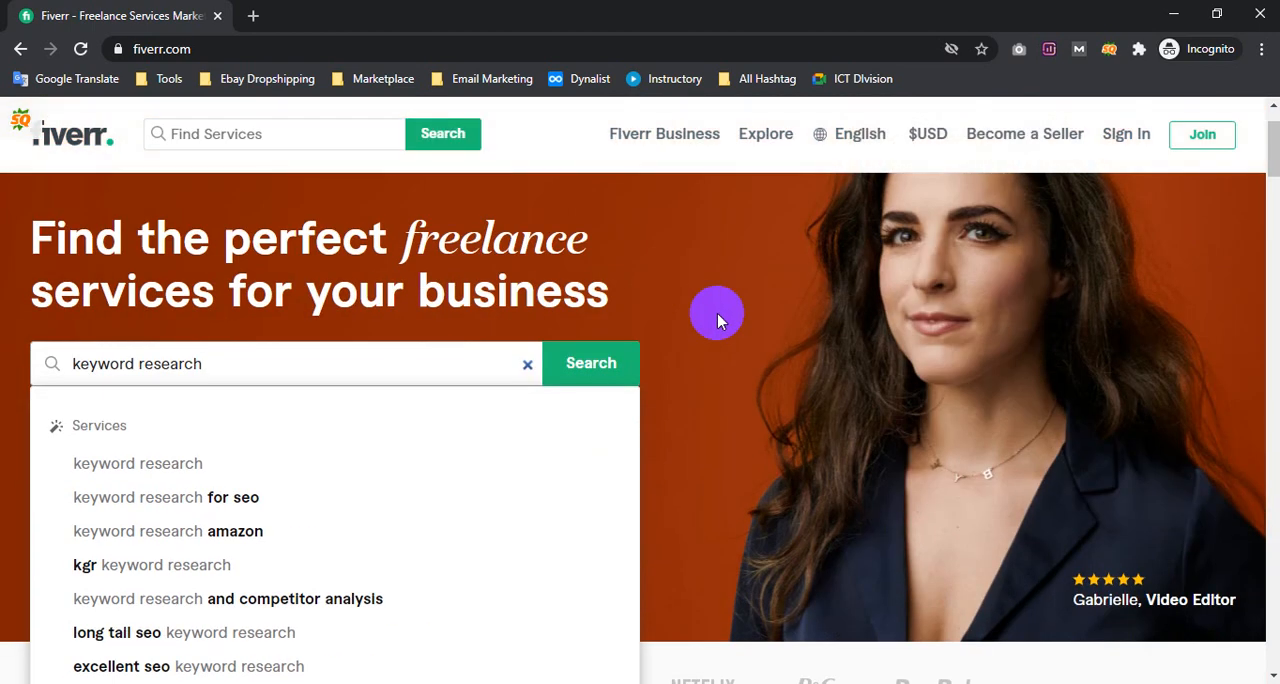
{"action": "scroll", "coordinate": [717, 318], "scroll_direction": "down", "scroll_amount": 1}
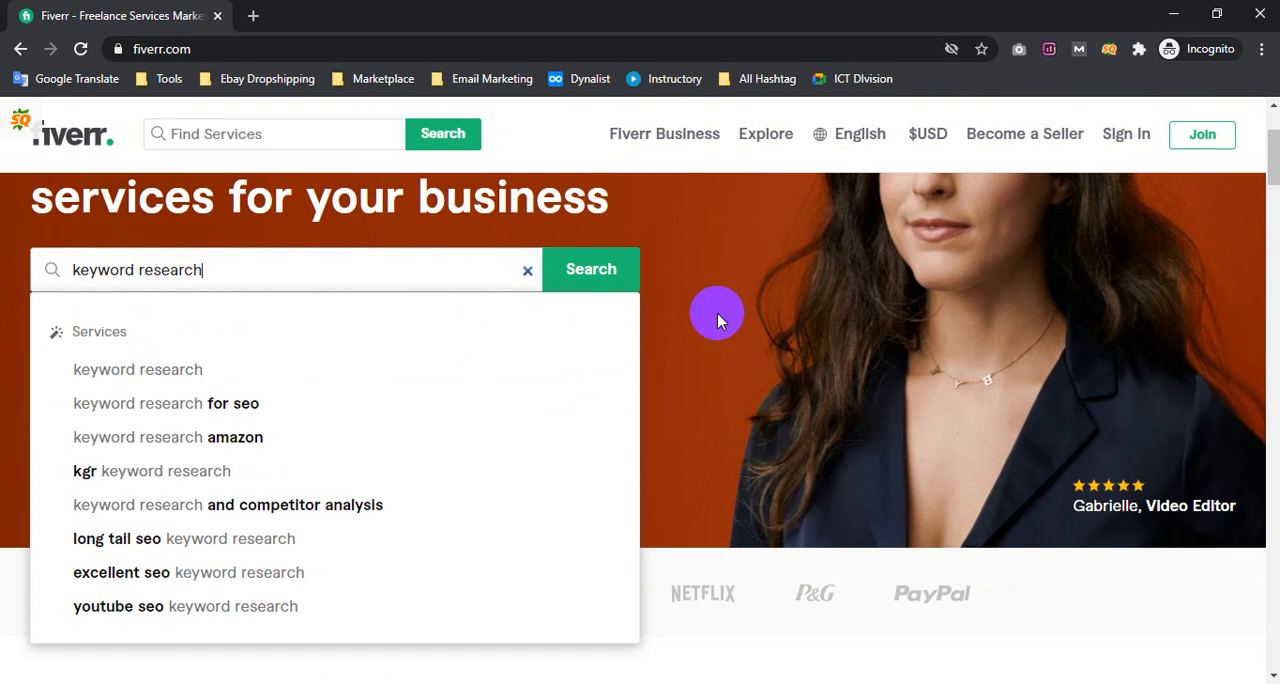
{"action": "scroll", "coordinate": [717, 316], "scroll_direction": "down", "scroll_amount": 1}
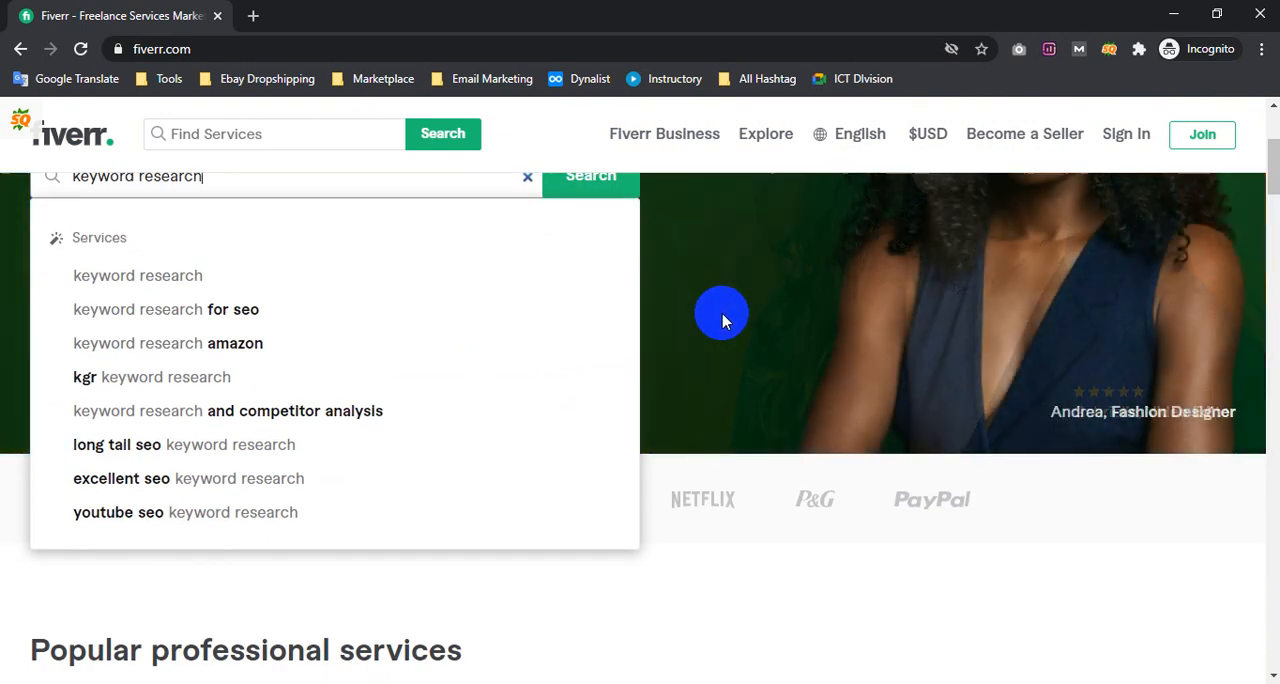
{"action": "scroll", "coordinate": [717, 318], "scroll_direction": "up", "scroll_amount": 1}
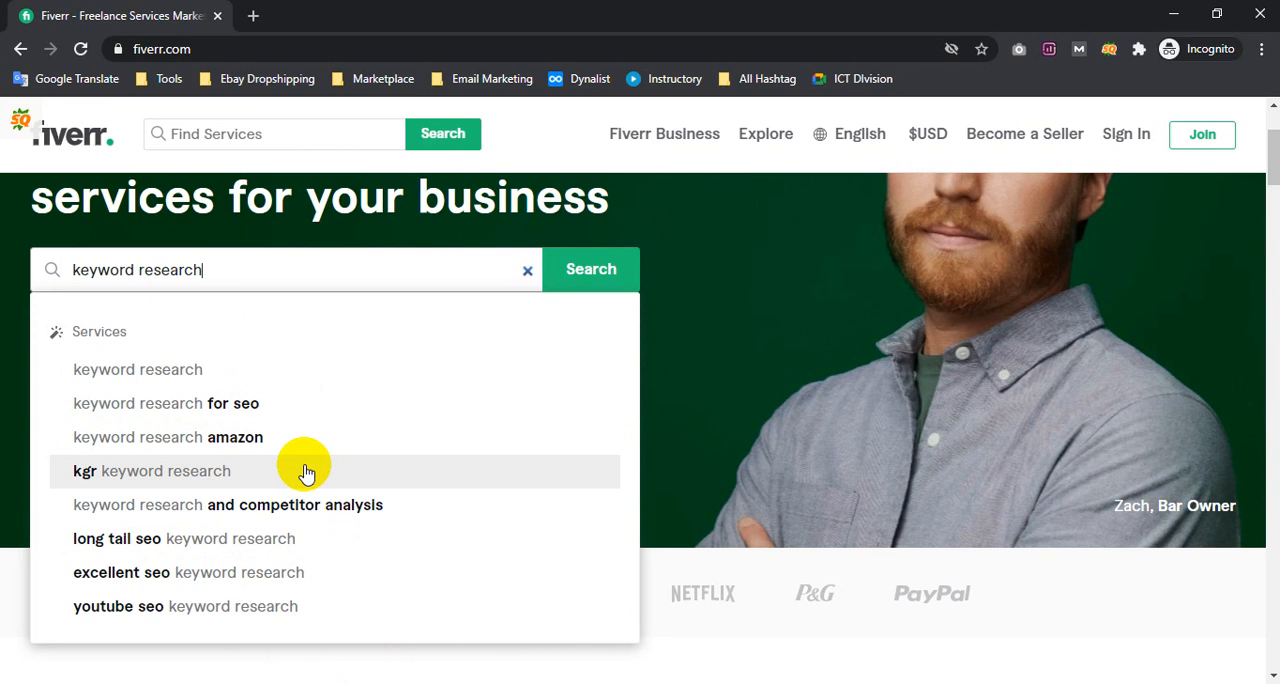
Switch to the blank Notepad document and place its window beside the Fiverr search suggestions
{"action": "left_click", "coordinate": [1174, 14]}
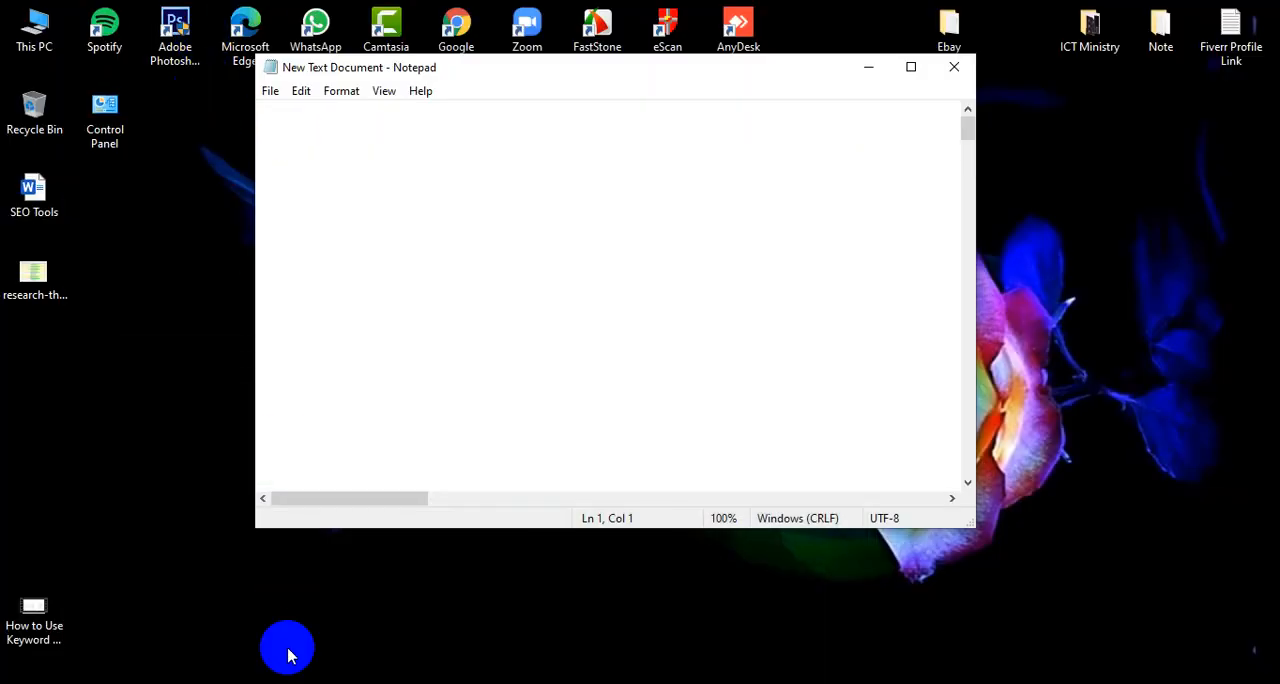
{"action": "left_click", "coordinate": [171, 652]}
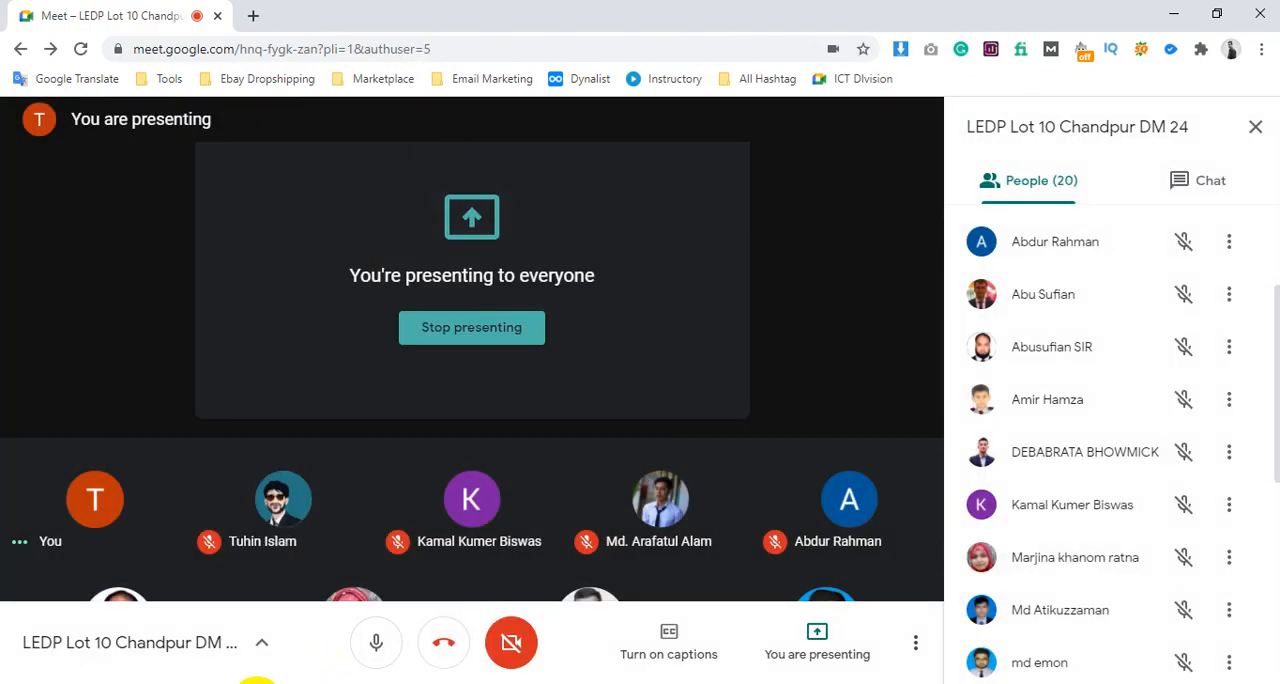
{"action": "left_click", "coordinate": [257, 683]}
{"action": "left_click", "coordinate": [485, 636]}
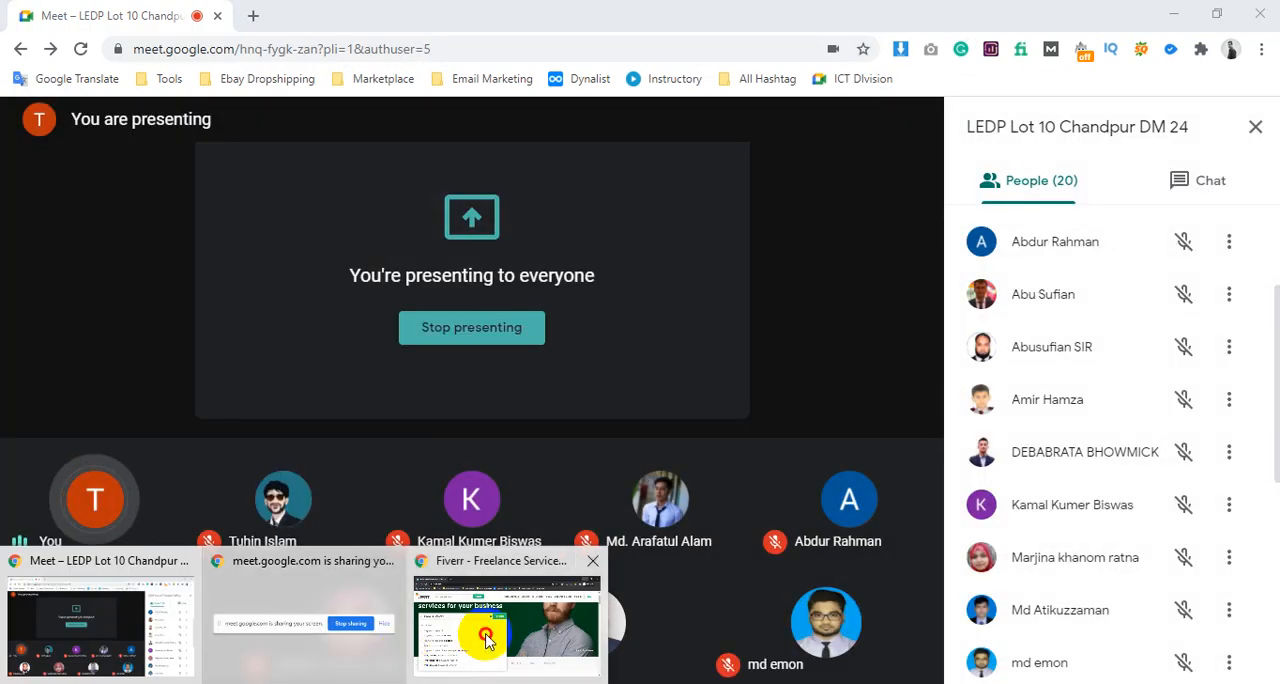
{"action": "left_click", "coordinate": [422, 683]}
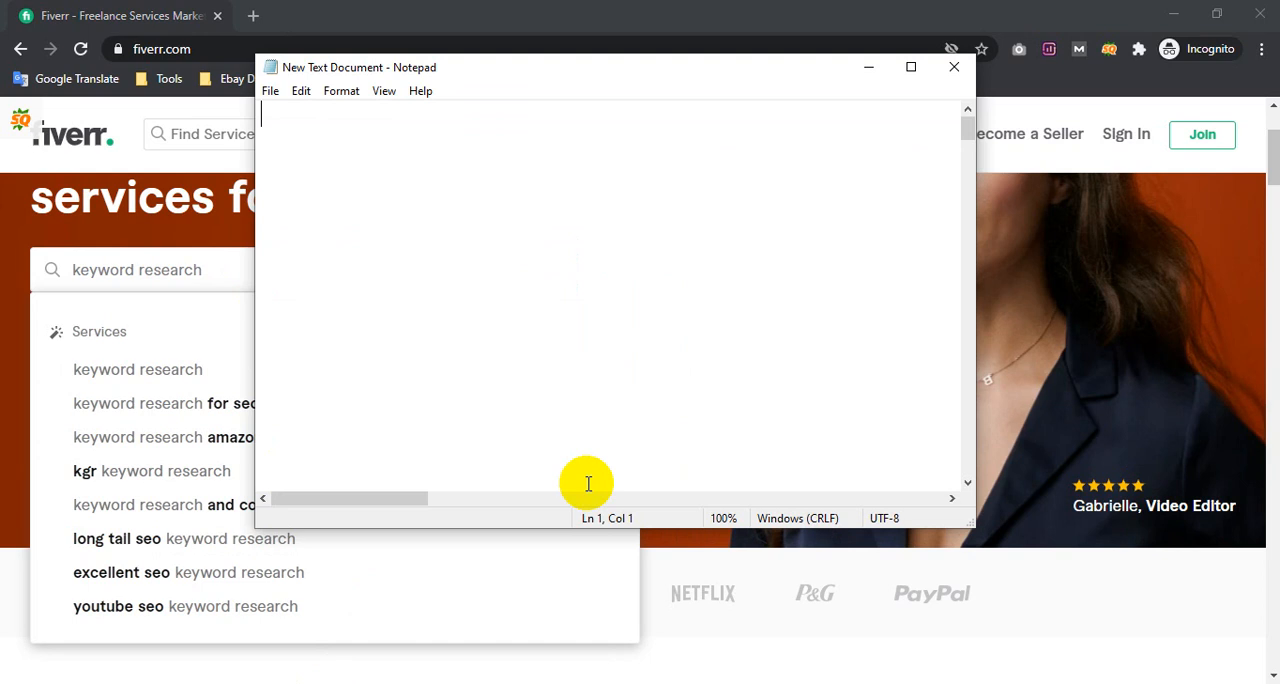
{"action": "left_click", "coordinate": [651, 160]}
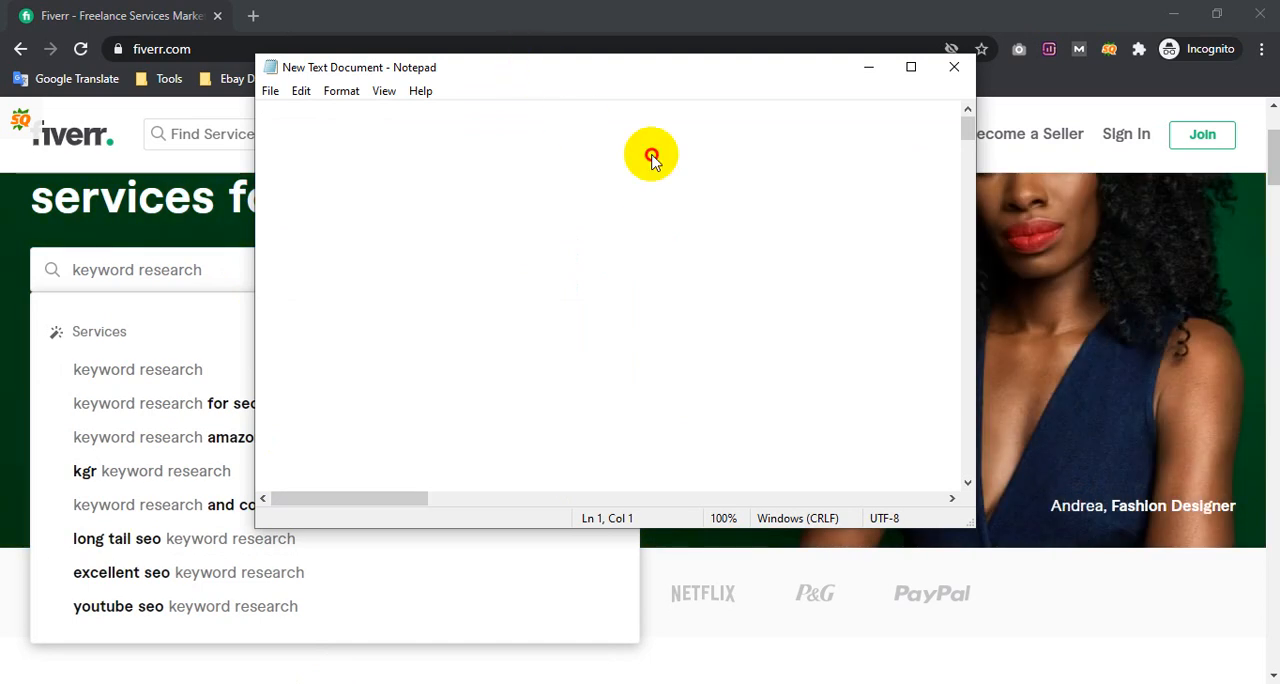
{"action": "left_click_drag", "start_coordinate": [529, 66], "coordinate": [734, 218]}
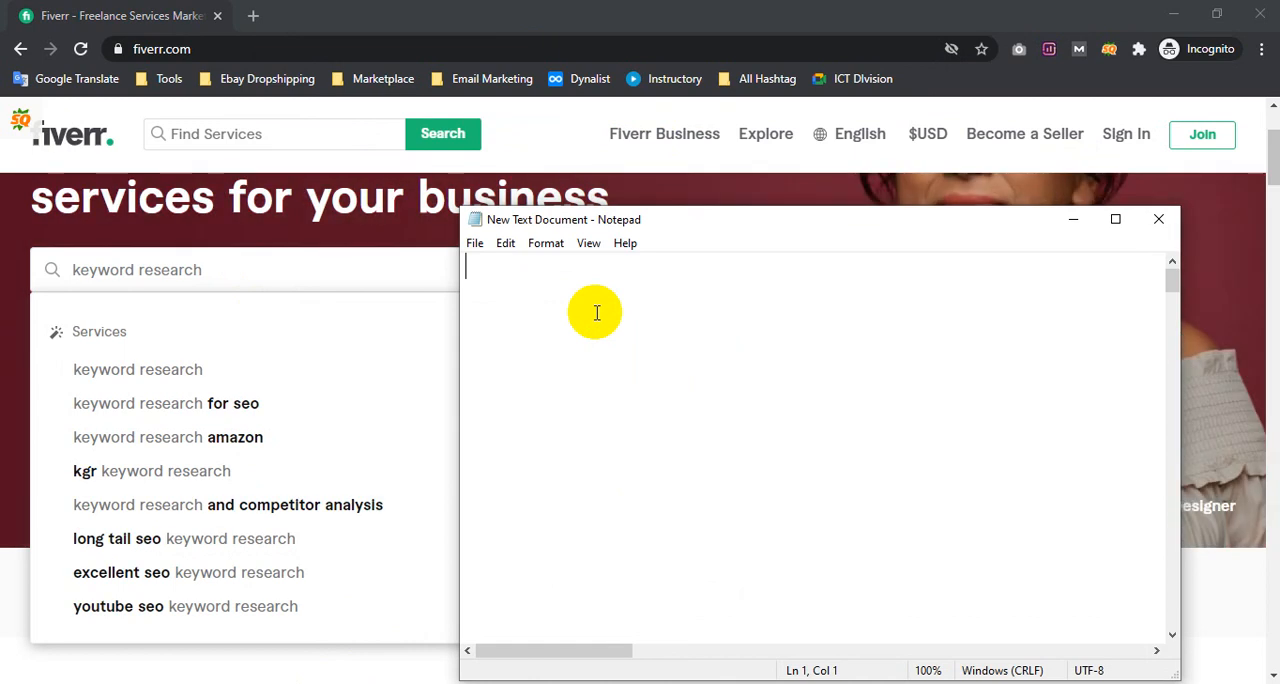
Write "Keyword Research" on the first line and "After -for Seo/amazon/competitor analysis" on the second line of the note
{"action": "type", "text": "Keyword Research"}
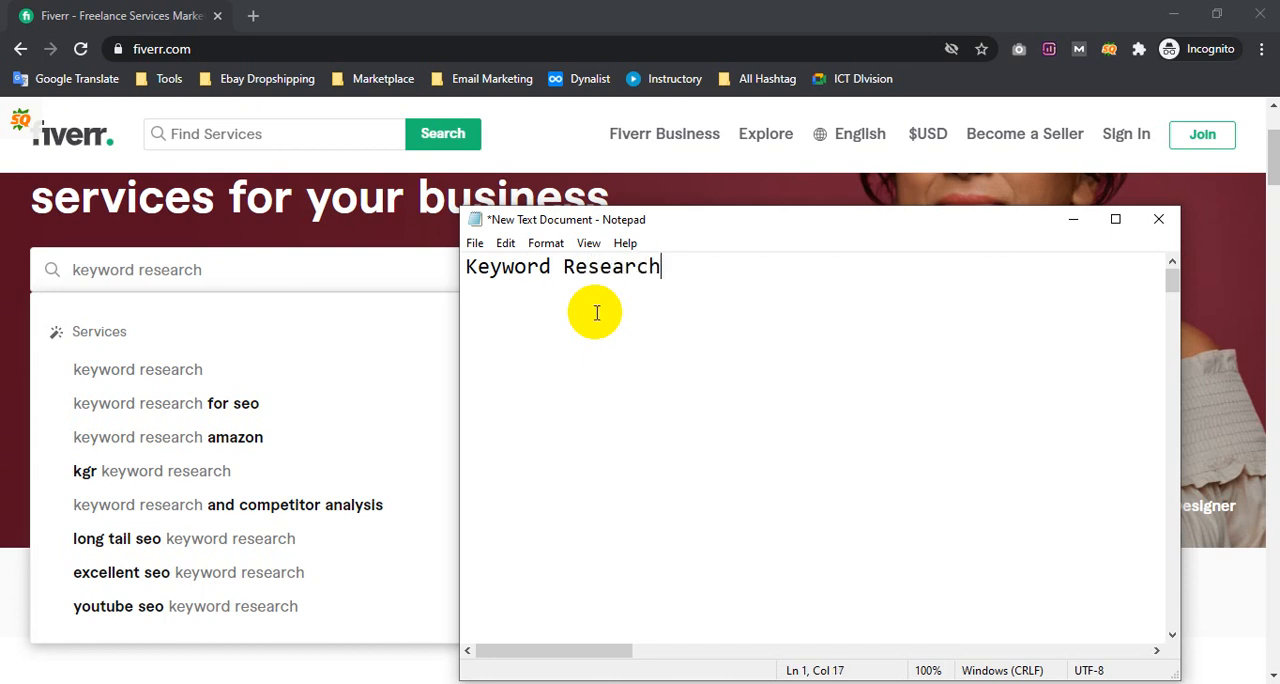
{"action": "key", "text": "Return"}
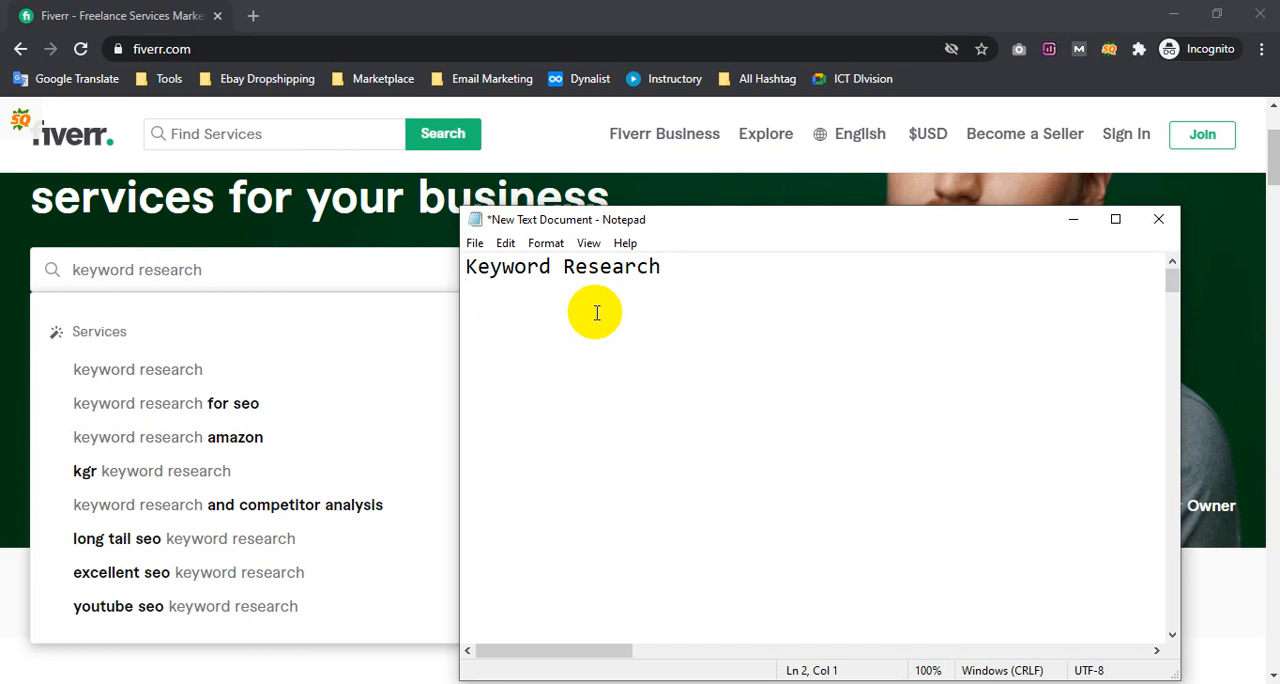
{"action": "type", "text": "for S"}
{"action": "type", "text": "s"}
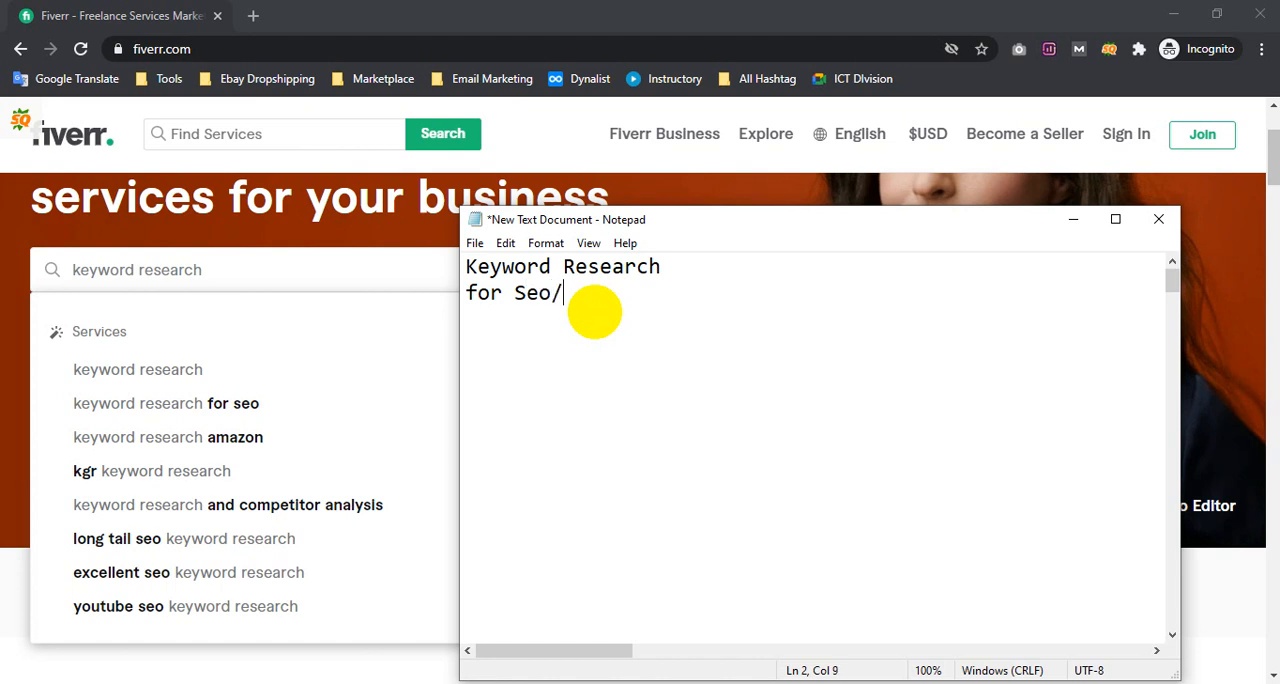
{"action": "left_click", "coordinate": [465, 291]}
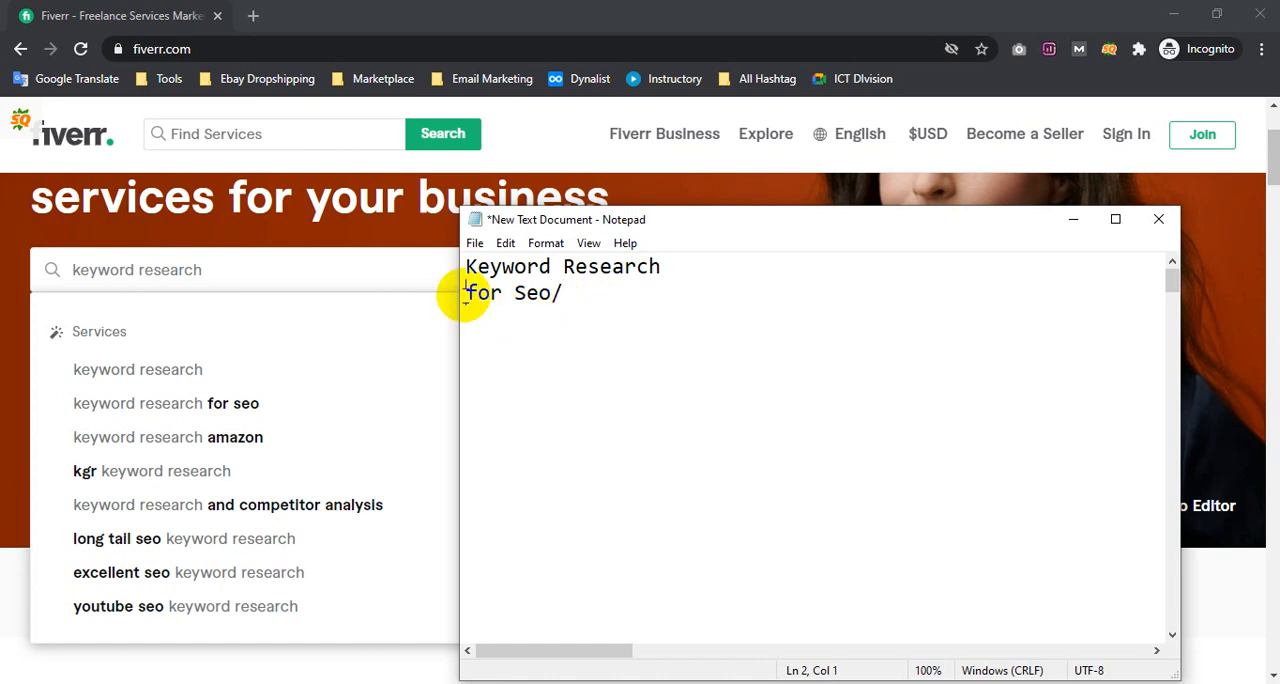
{"action": "type", "text": "After -"}
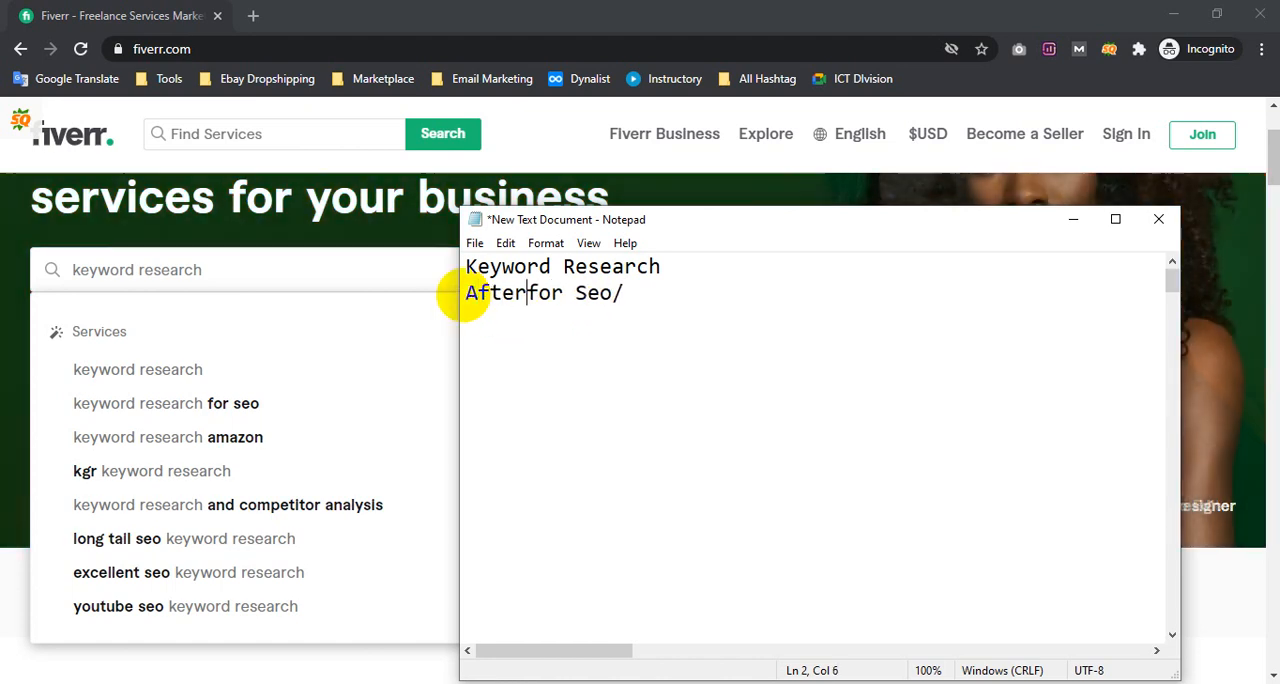
{"action": "left_click", "coordinate": [666, 304]}
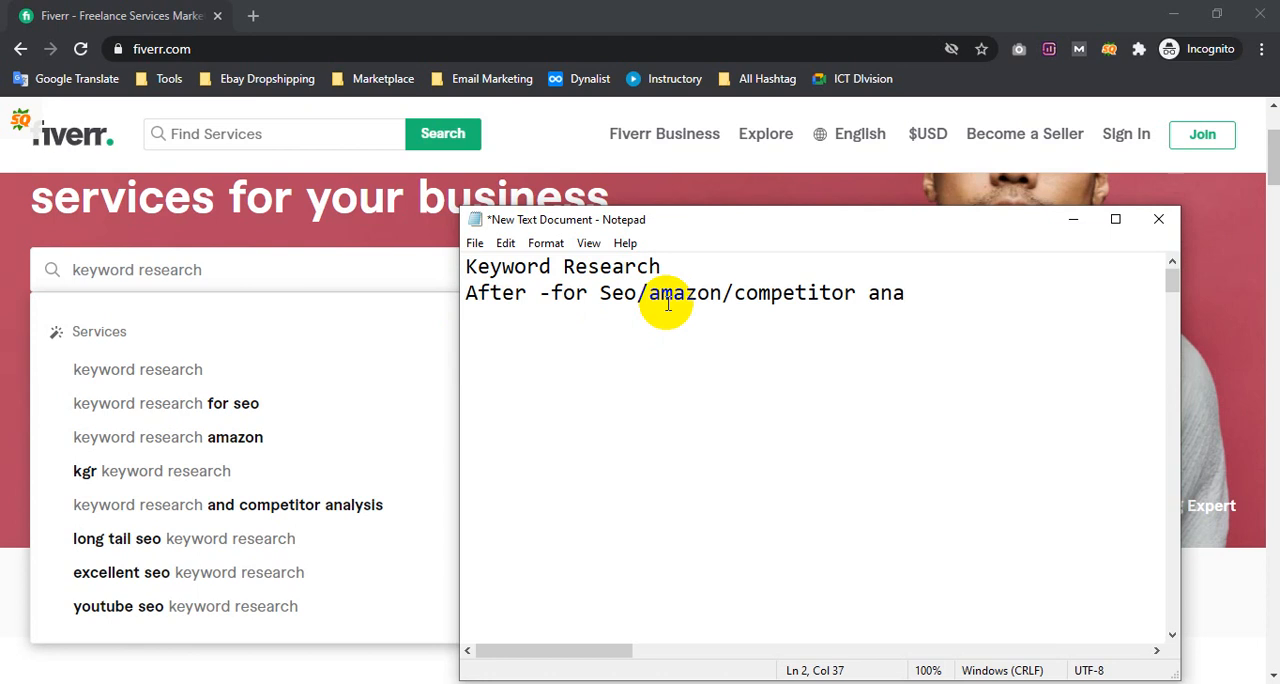
{"action": "type", "text": "lysis"}
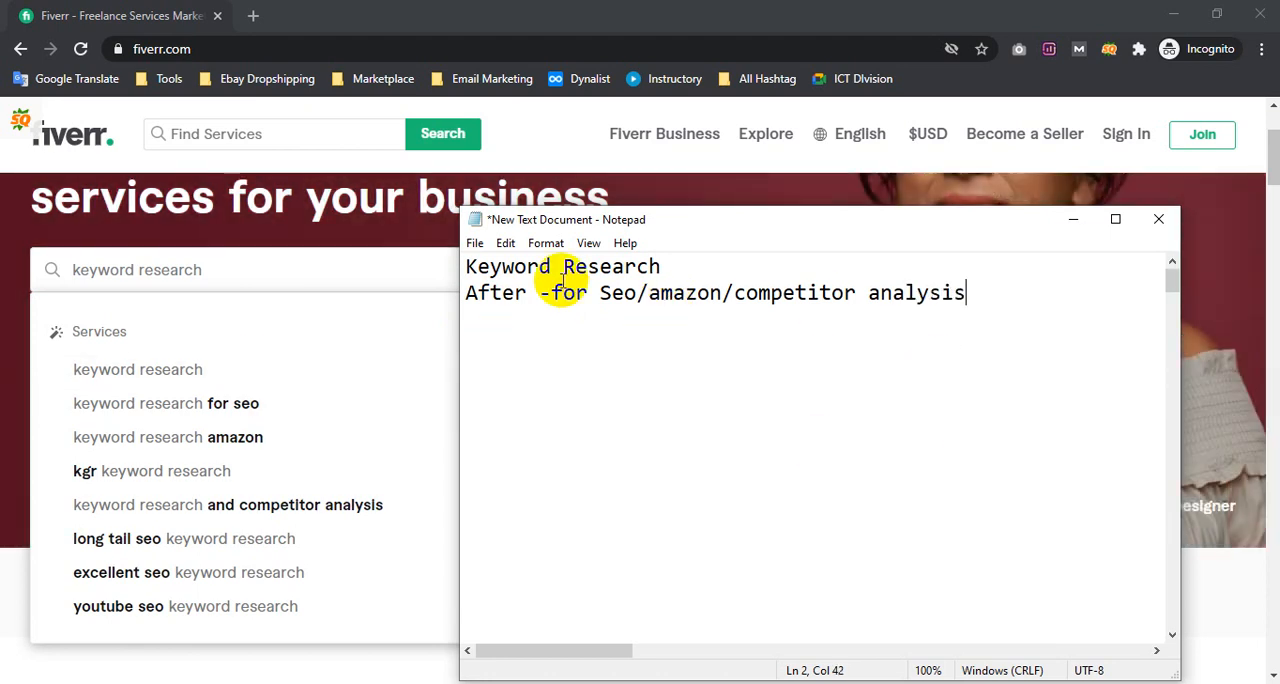
{"action": "left_click_drag", "start_coordinate": [466, 266], "coordinate": [690, 251]}
{"action": "left_click", "coordinate": [527, 298]}
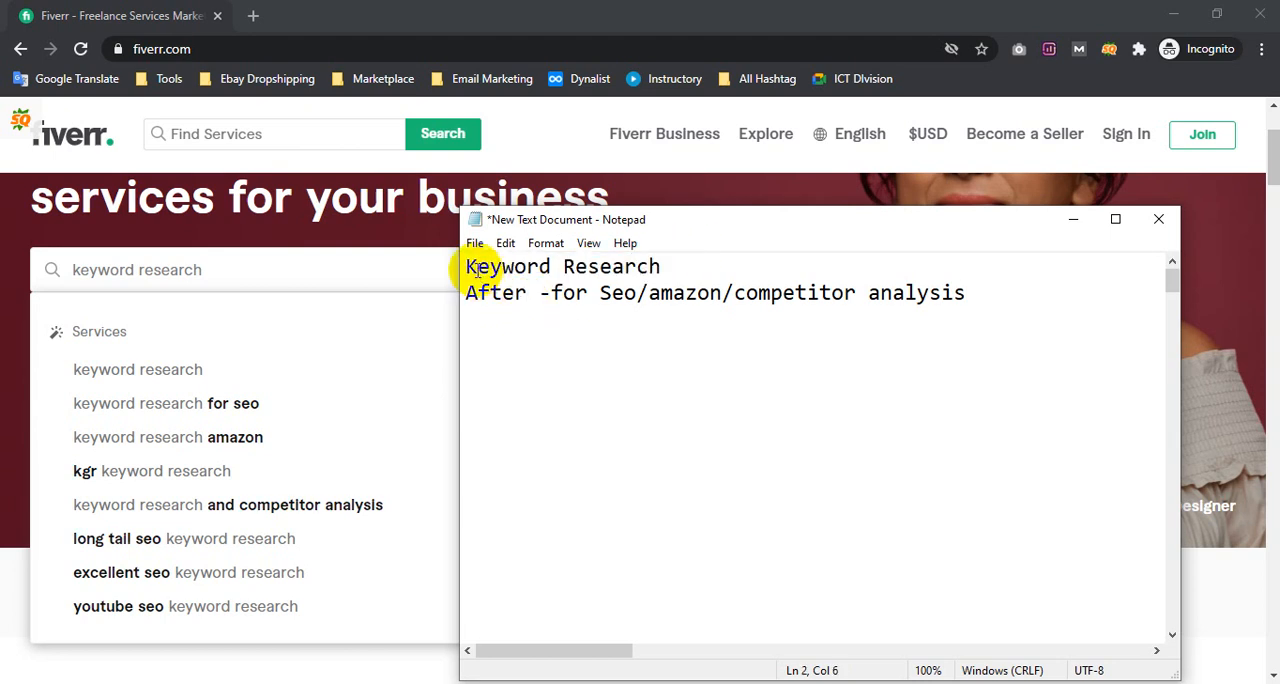
{"action": "left_click", "coordinate": [664, 264]}
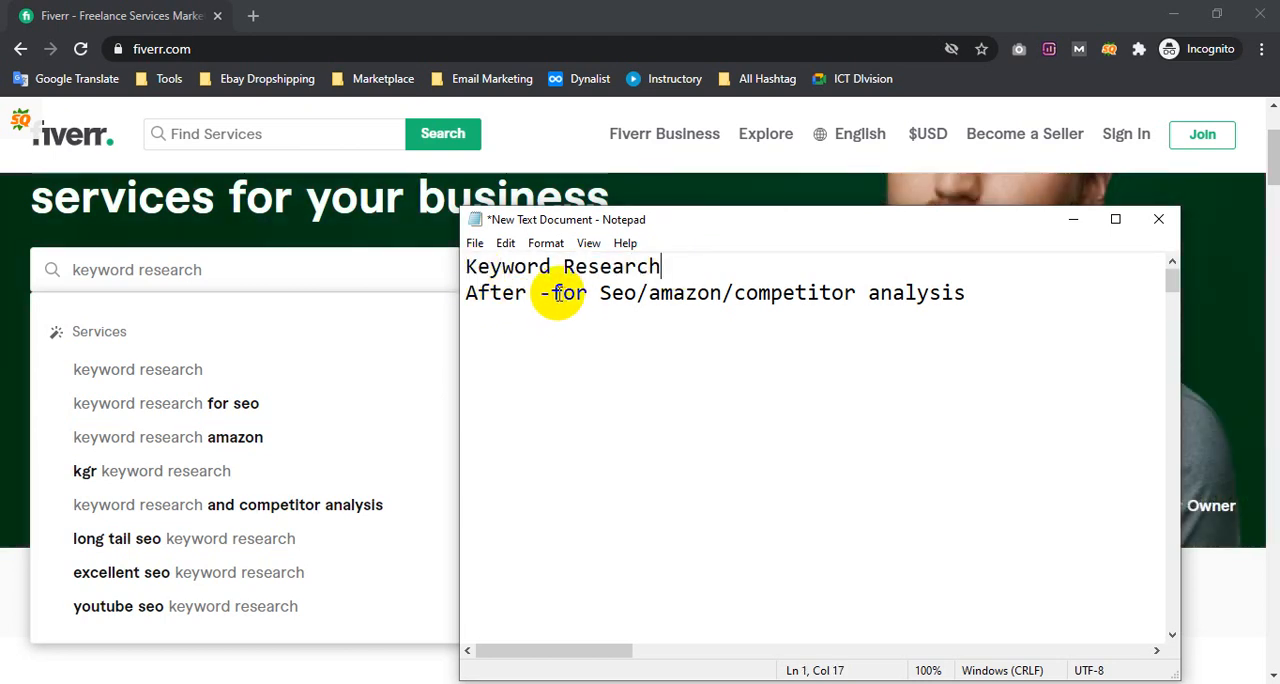
{"action": "left_click_drag", "start_coordinate": [556, 294], "coordinate": [697, 292]}
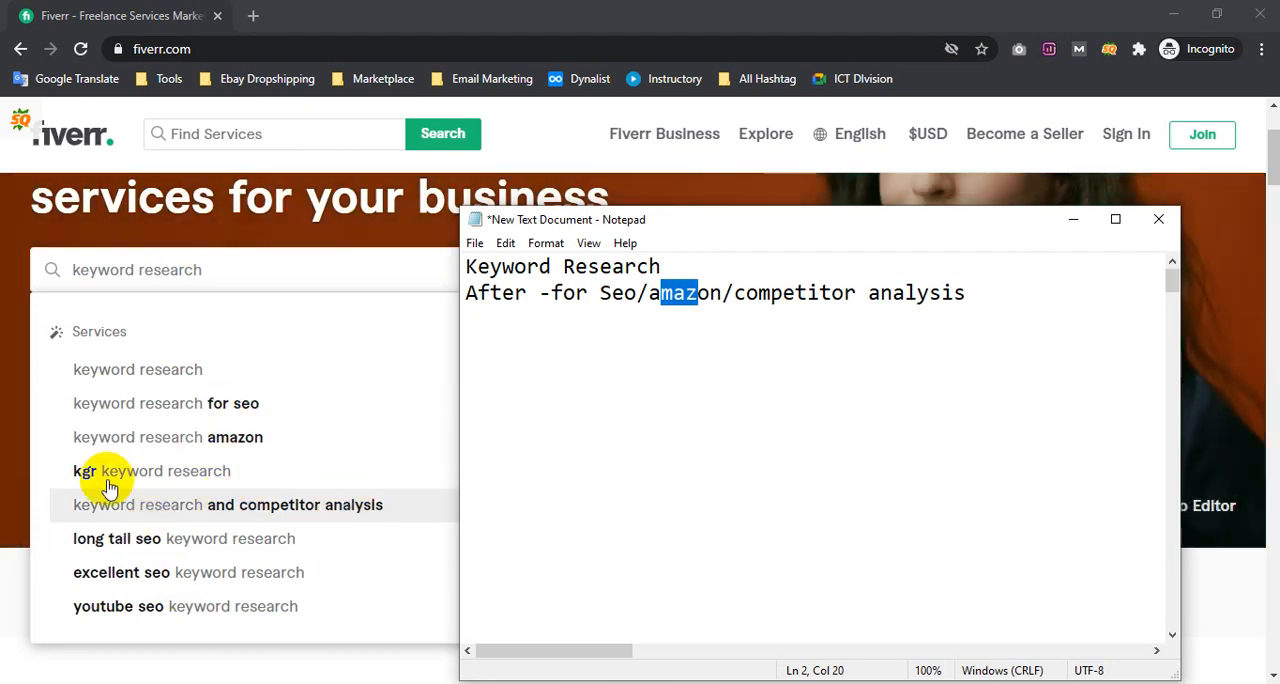
Add a third line reading "Before - kgr/long tail seo/excellent seo/youtube seo" to the note and save the document
{"action": "left_click", "coordinate": [1004, 308]}
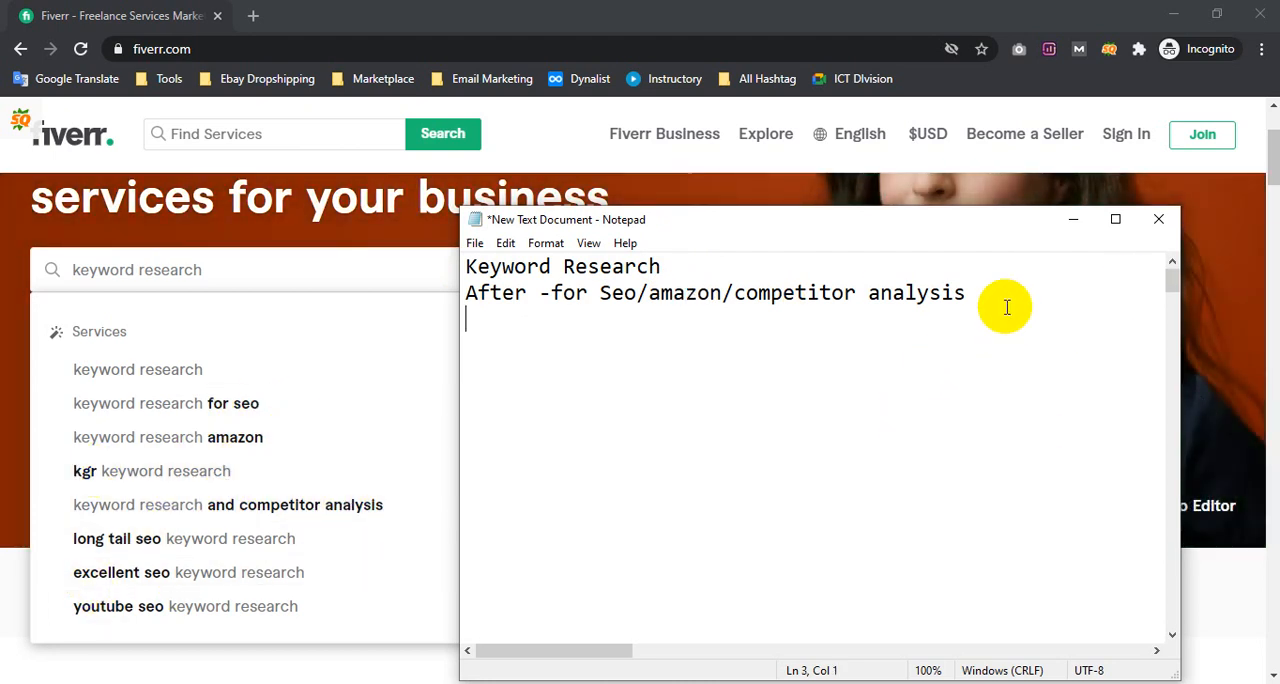
{"action": "left_click", "coordinate": [997, 295]}
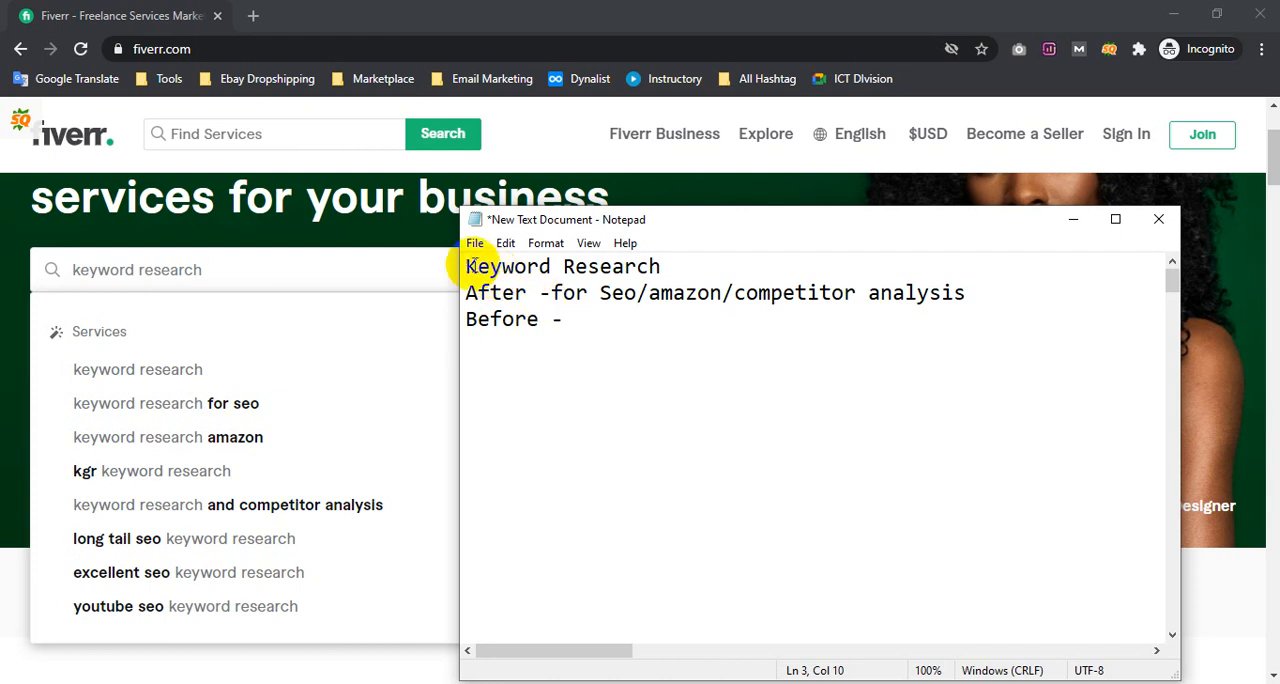
{"action": "left_click_drag", "start_coordinate": [466, 263], "coordinate": [600, 357]}
{"action": "left_click", "coordinate": [583, 320]}
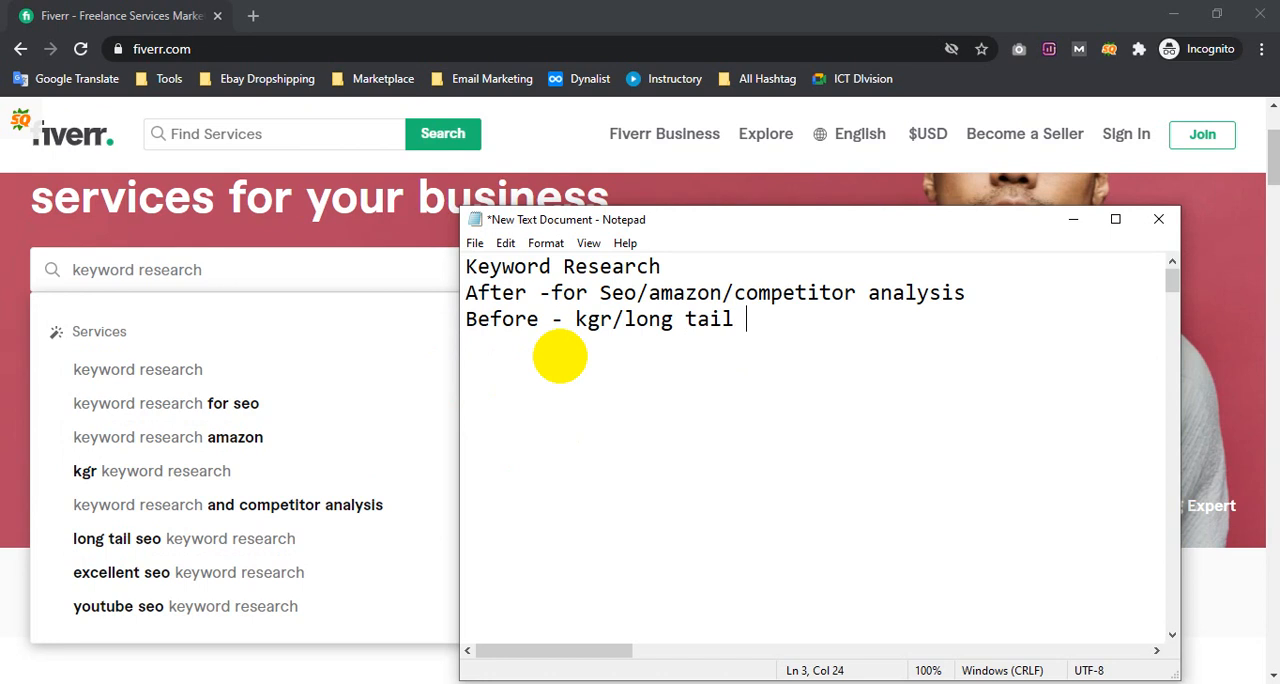
{"action": "type", "text": "seo/excellent"}
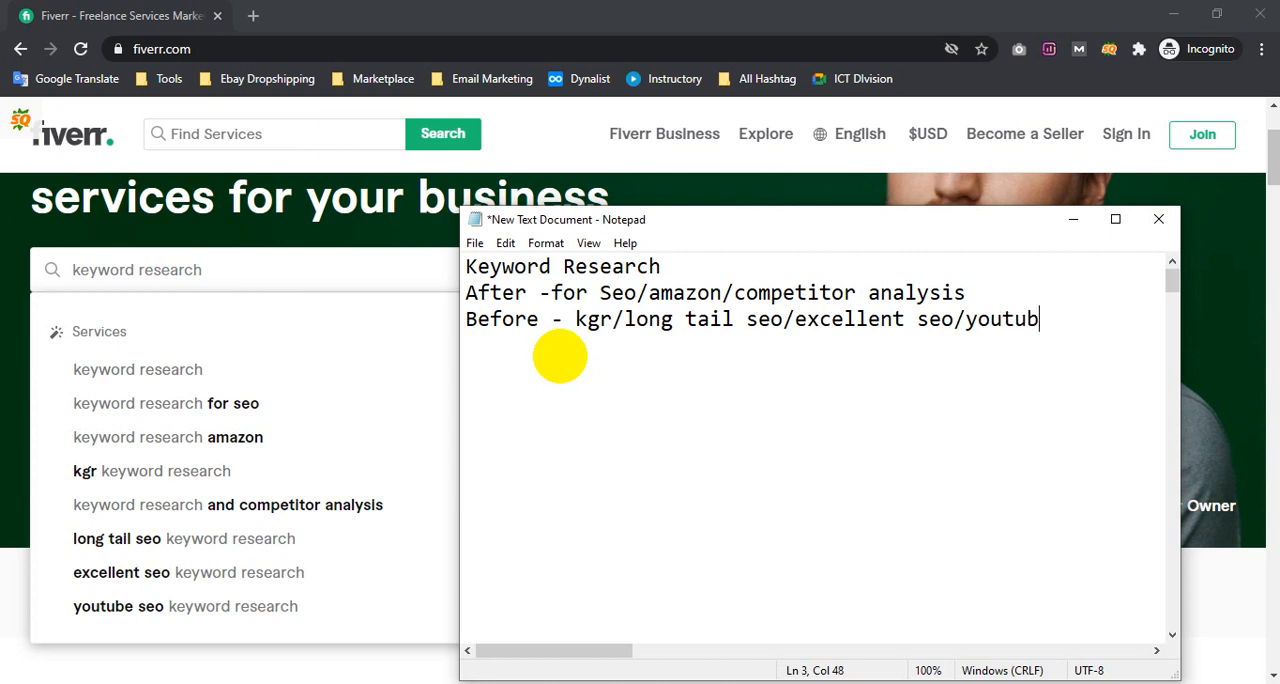
{"action": "type", "text": "seo"}
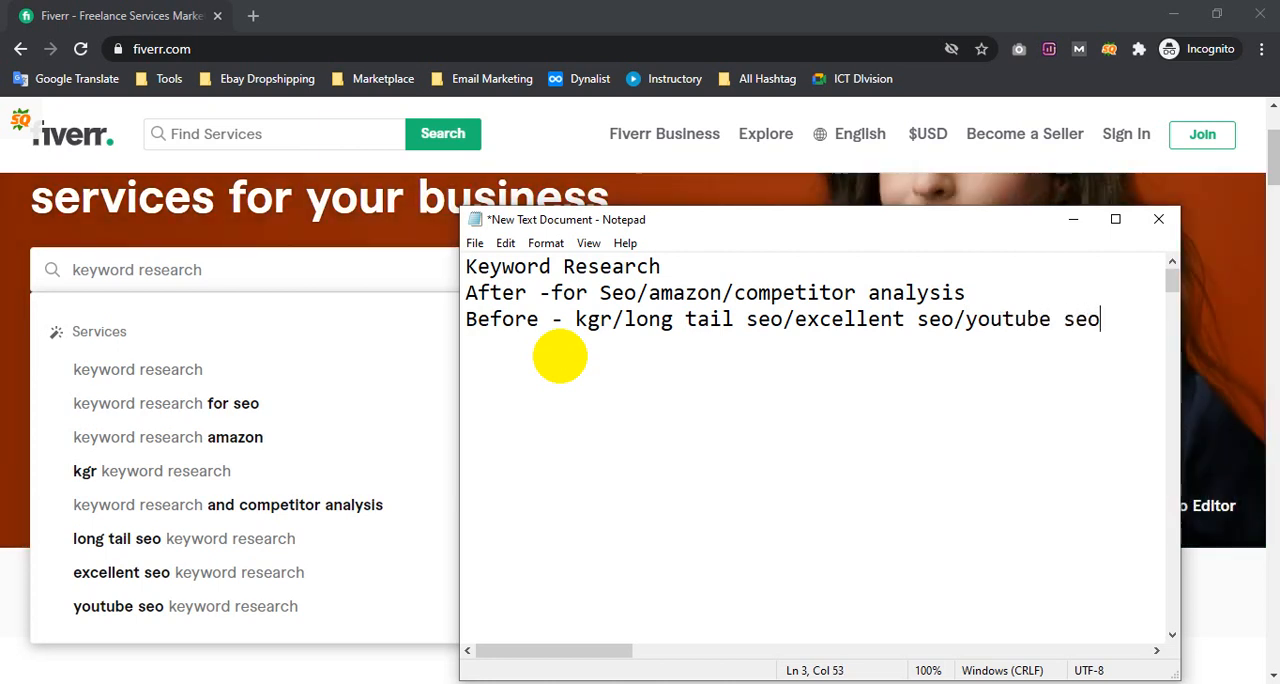
{"action": "key", "text": "ctrl+s"}
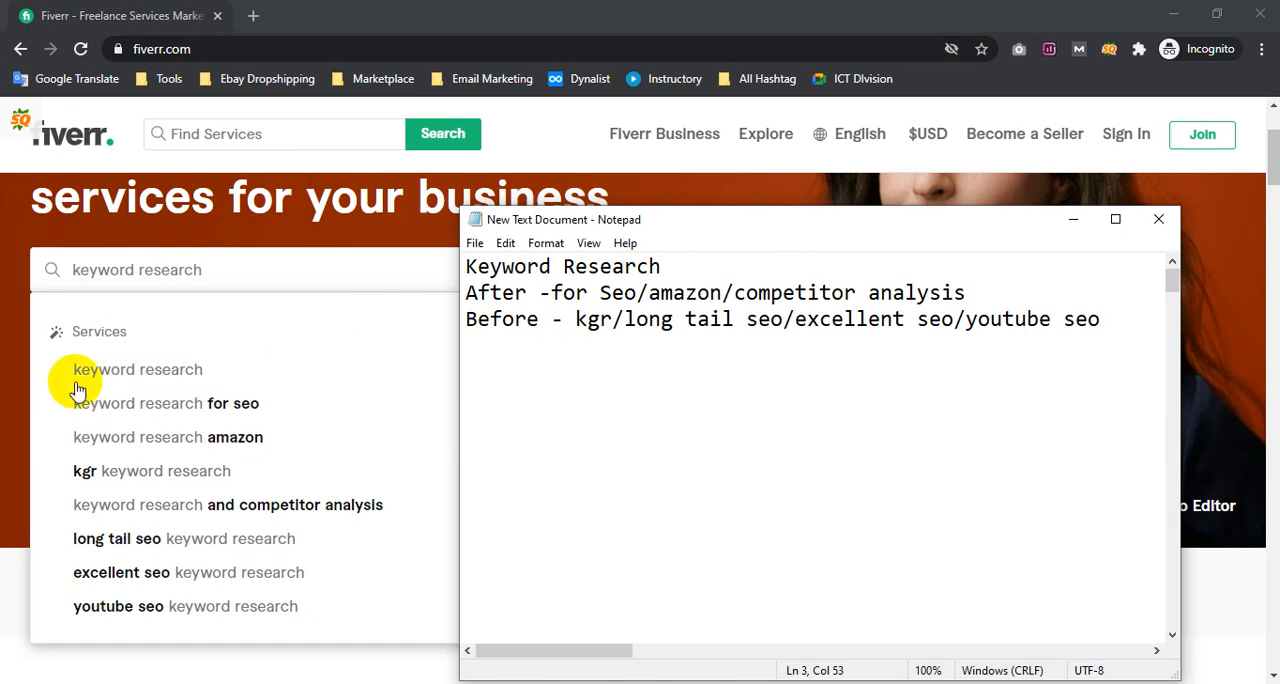
Switch back to Fiverr, run the "keyword research" search, and check the saved note against the suggested terms above the results
{"action": "left_click", "coordinate": [235, 270]}
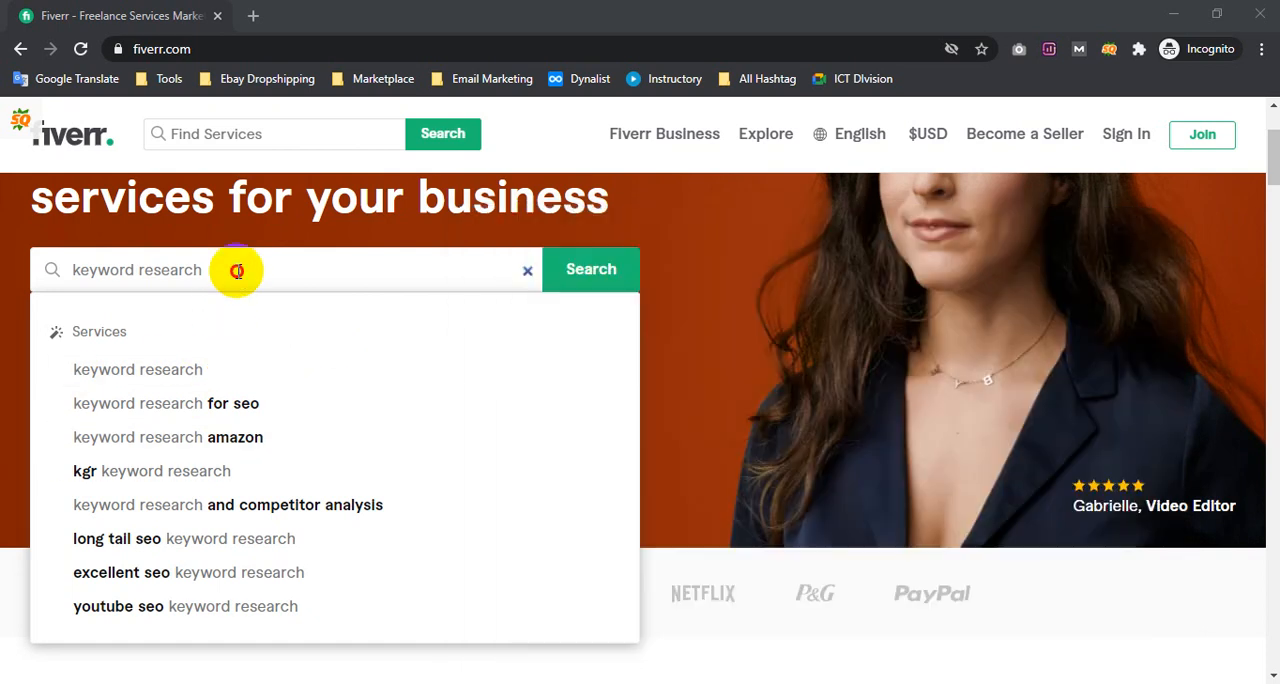
{"action": "left_click", "coordinate": [622, 287]}
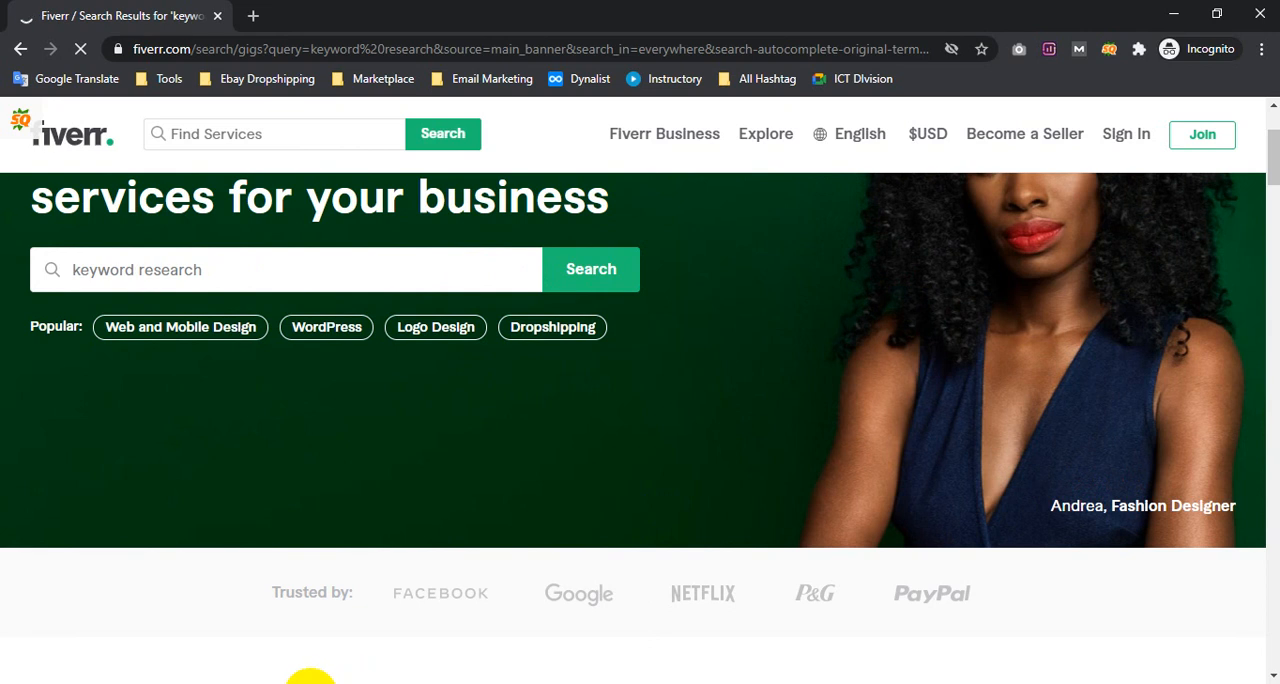
{"action": "left_click", "coordinate": [310, 683]}
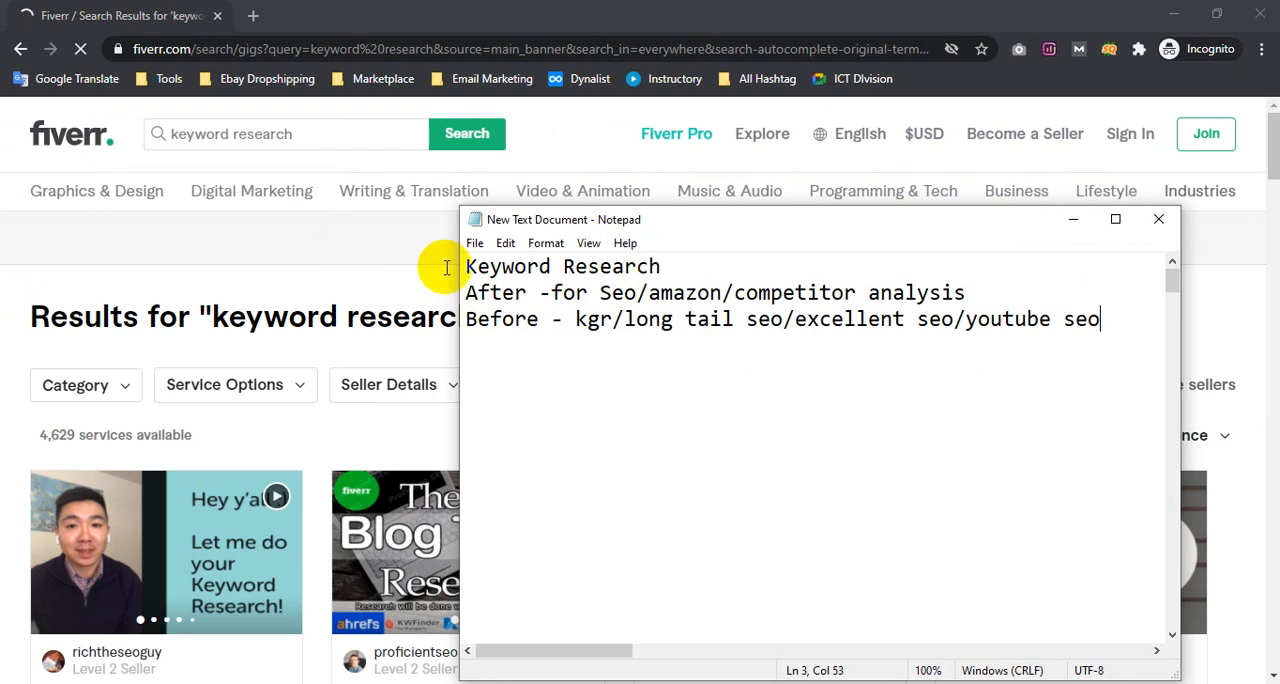
{"action": "left_click", "coordinate": [566, 126]}
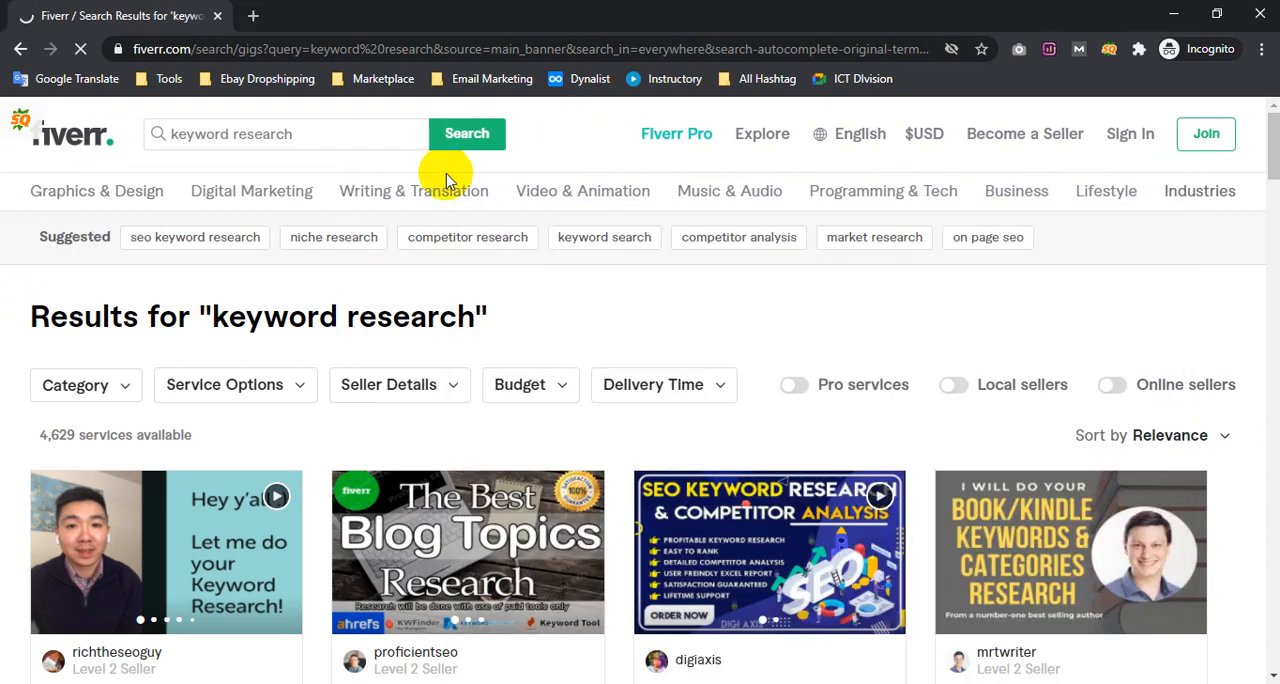
{"action": "left_click", "coordinate": [41, 241]}
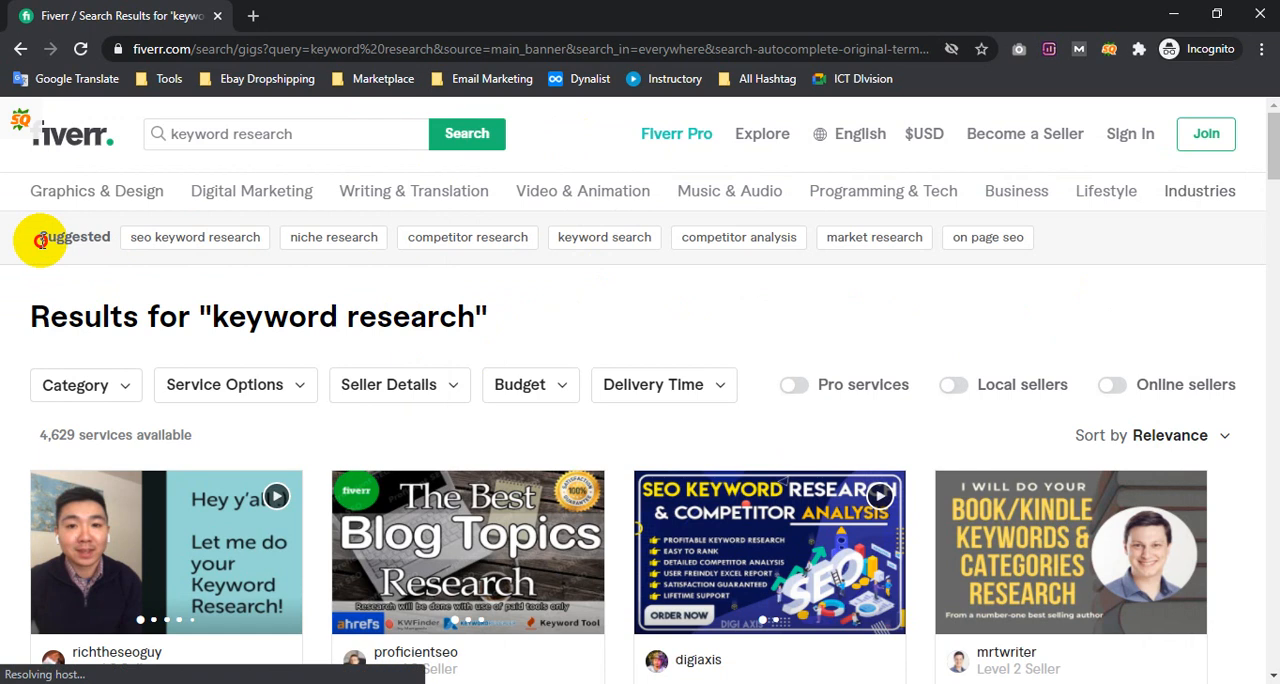
Copy the suggested term "seo keyword research" from Fiverr and insert blank lines above the existing text in the Notepad note
{"action": "left_click_drag", "start_coordinate": [41, 241], "coordinate": [101, 238]}
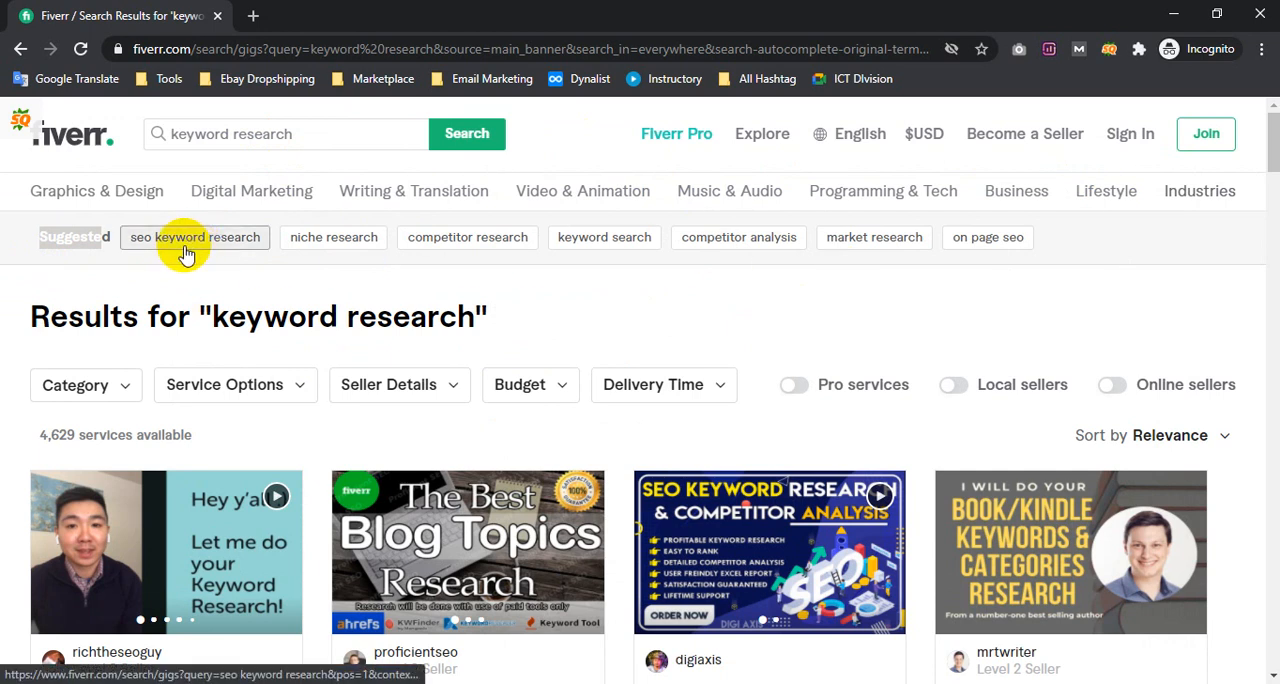
{"action": "left_click_drag", "start_coordinate": [261, 251], "coordinate": [126, 240]}
{"action": "key", "text": "ctrl+c"}
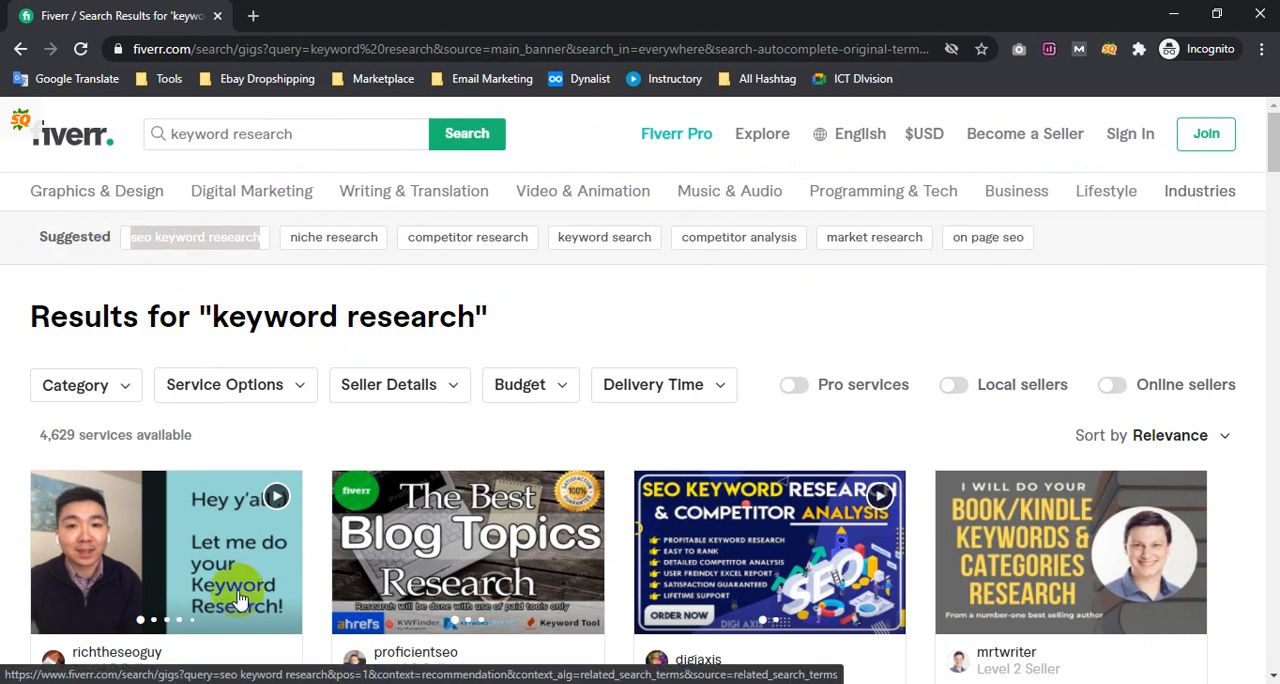
{"action": "left_click", "coordinate": [300, 683]}
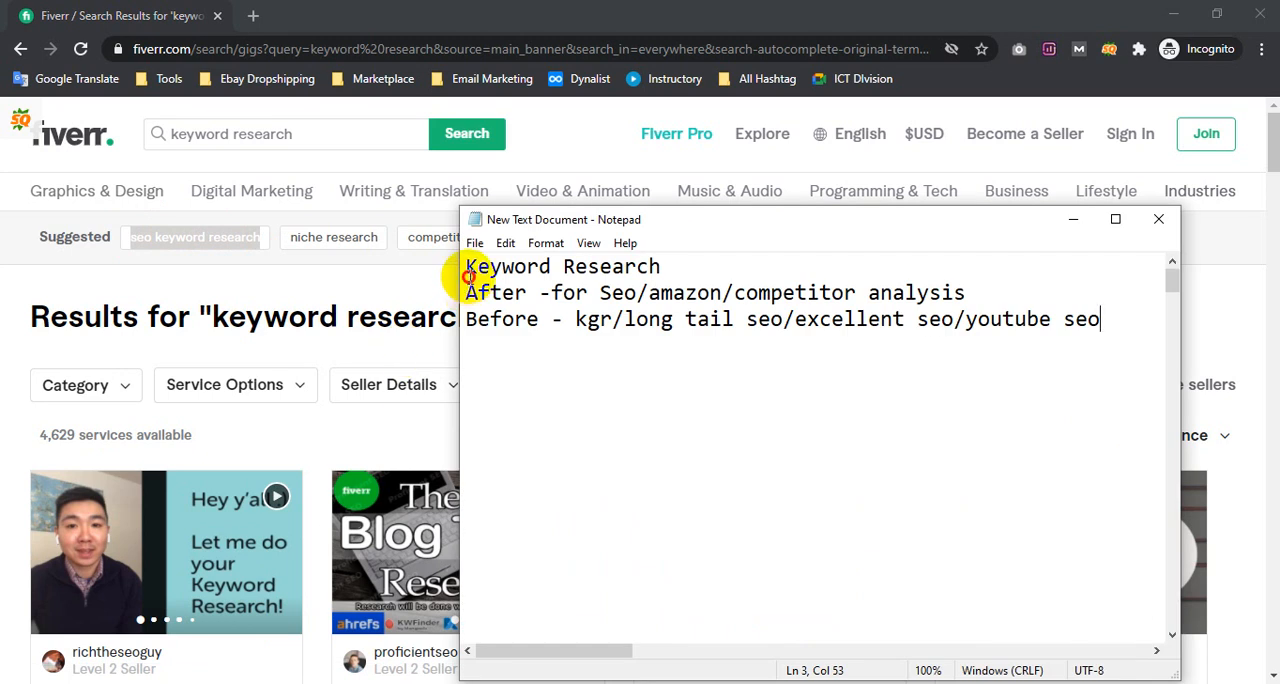
{"action": "key", "text": "Return"}
{"action": "key", "text": "Return"}
{"action": "key", "text": "Return"}
{"action": "key", "text": "Return"}
{"action": "key", "text": "Return"}
{"action": "key", "text": "Return"}
{"action": "key", "text": "Return"}
{"action": "key", "text": "Return"}
{"action": "key", "text": "Return"}
{"action": "key", "text": "Return"}
{"action": "key", "text": "Return"}
{"action": "key", "text": "Return"}
{"action": "key", "text": "Return"}
{"action": "key", "text": "Return"}
{"action": "key", "text": "Return"}
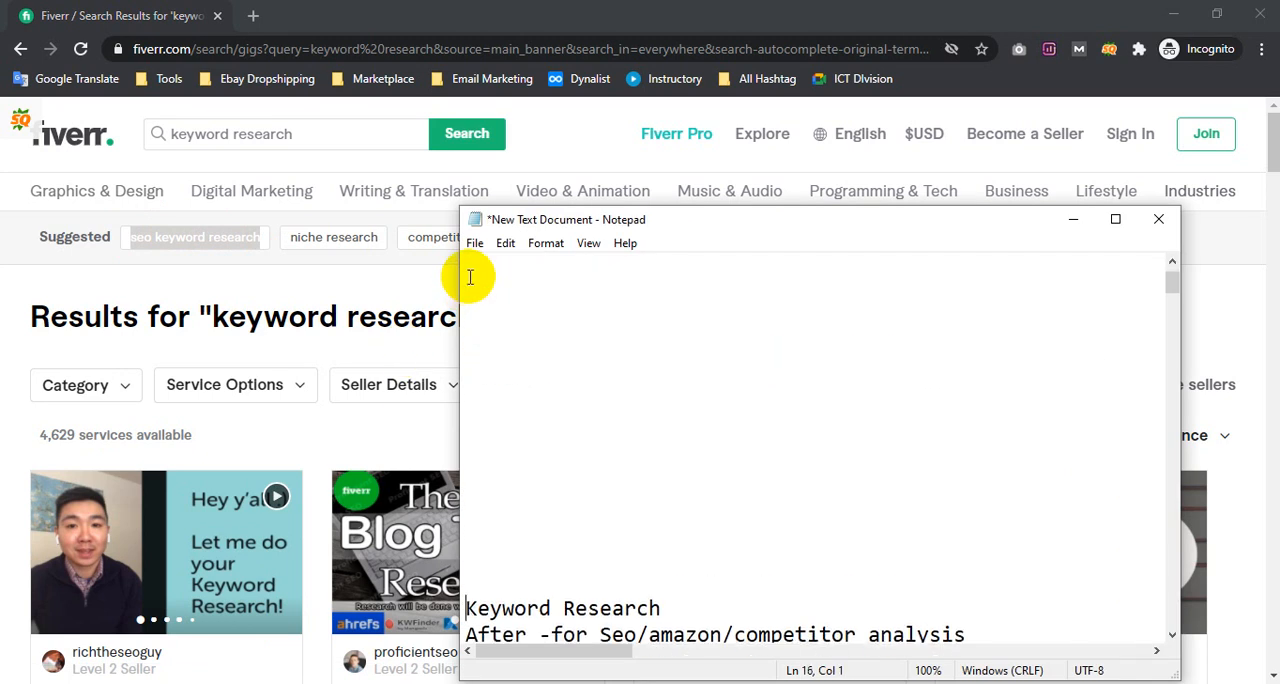
{"action": "scroll", "coordinate": [501, 291], "scroll_direction": "up", "scroll_amount": 2}
{"action": "left_click", "coordinate": [489, 279]}
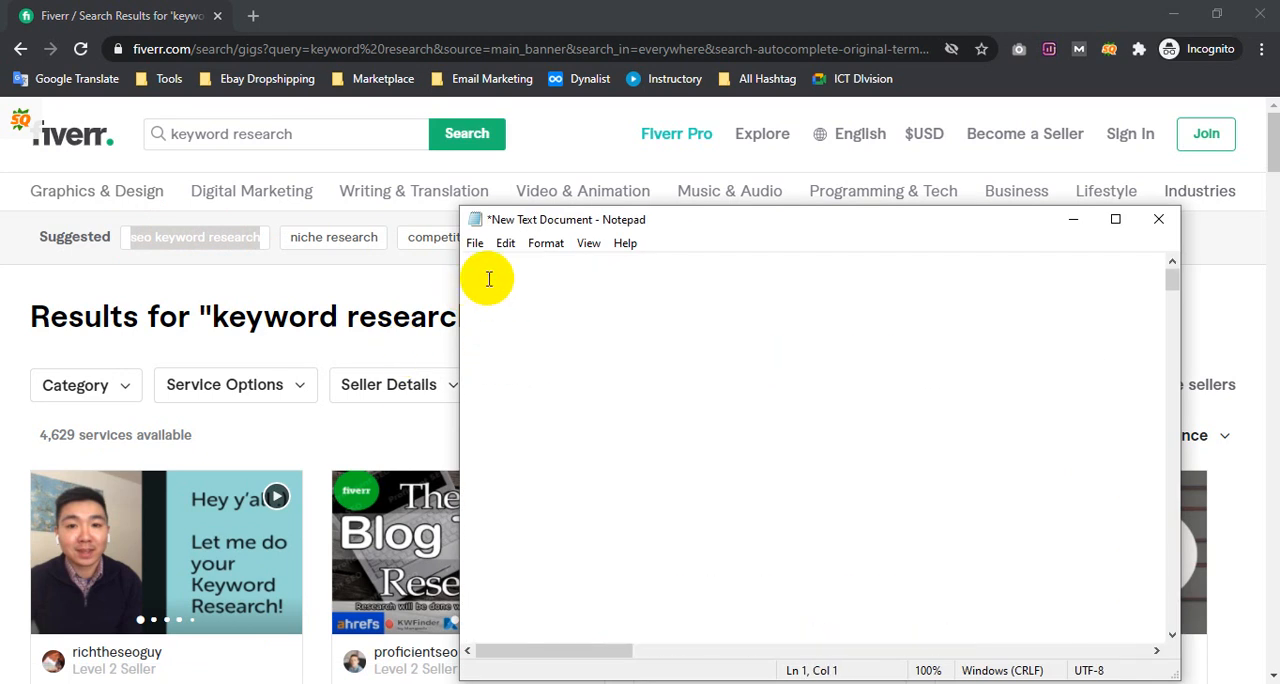
Try pasting the suggested terms "seo keyword research" and "niche research" one by one into the note, and clear both lines
{"action": "key", "text": "ctrl+v"}
{"action": "left_click", "coordinate": [337, 260]}
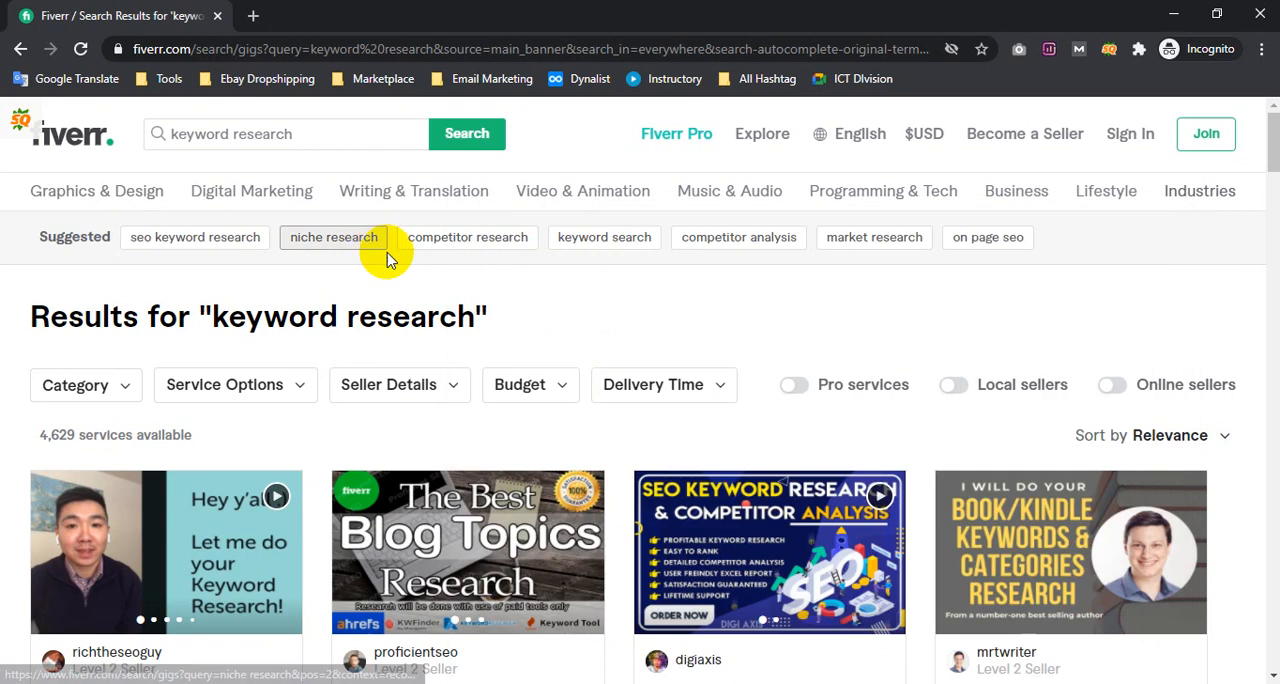
{"action": "left_click_drag", "start_coordinate": [366, 246], "coordinate": [286, 223]}
{"action": "key", "text": "ctrl+c"}
{"action": "key", "text": "alt+Tab"}
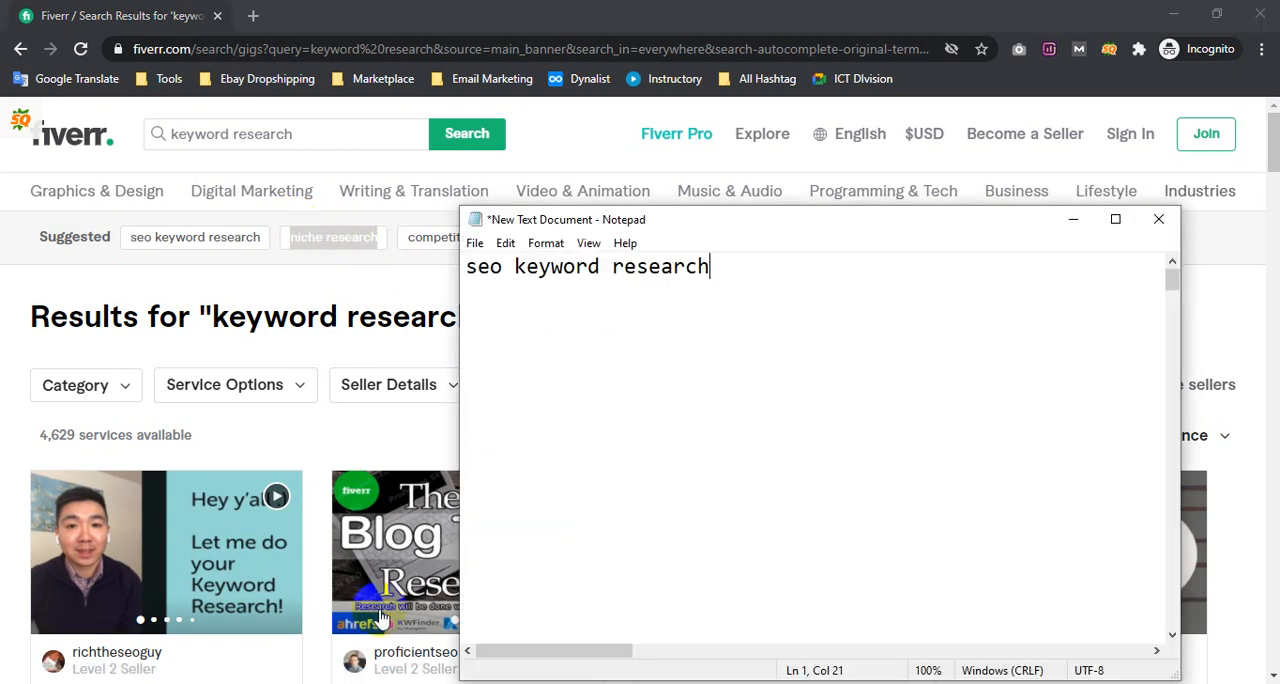
{"action": "key", "text": "ctrl+v"}
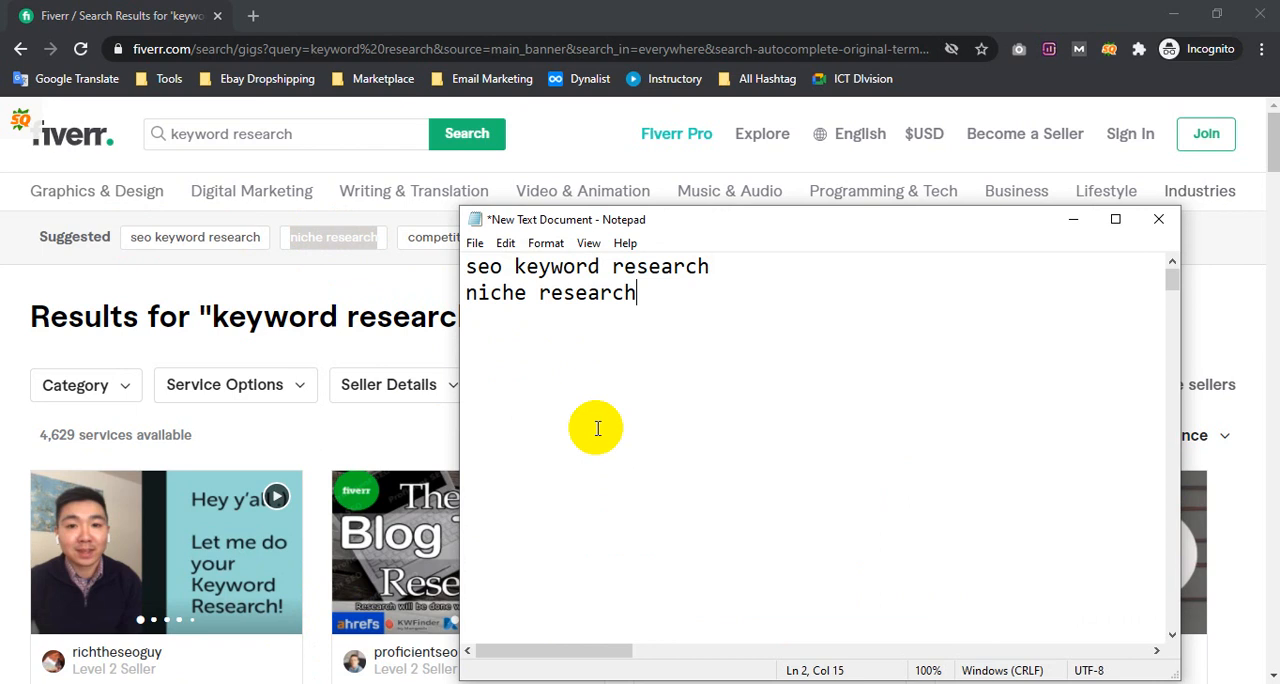
{"action": "key", "text": "ctrl+a"}
{"action": "key", "text": "Delete"}
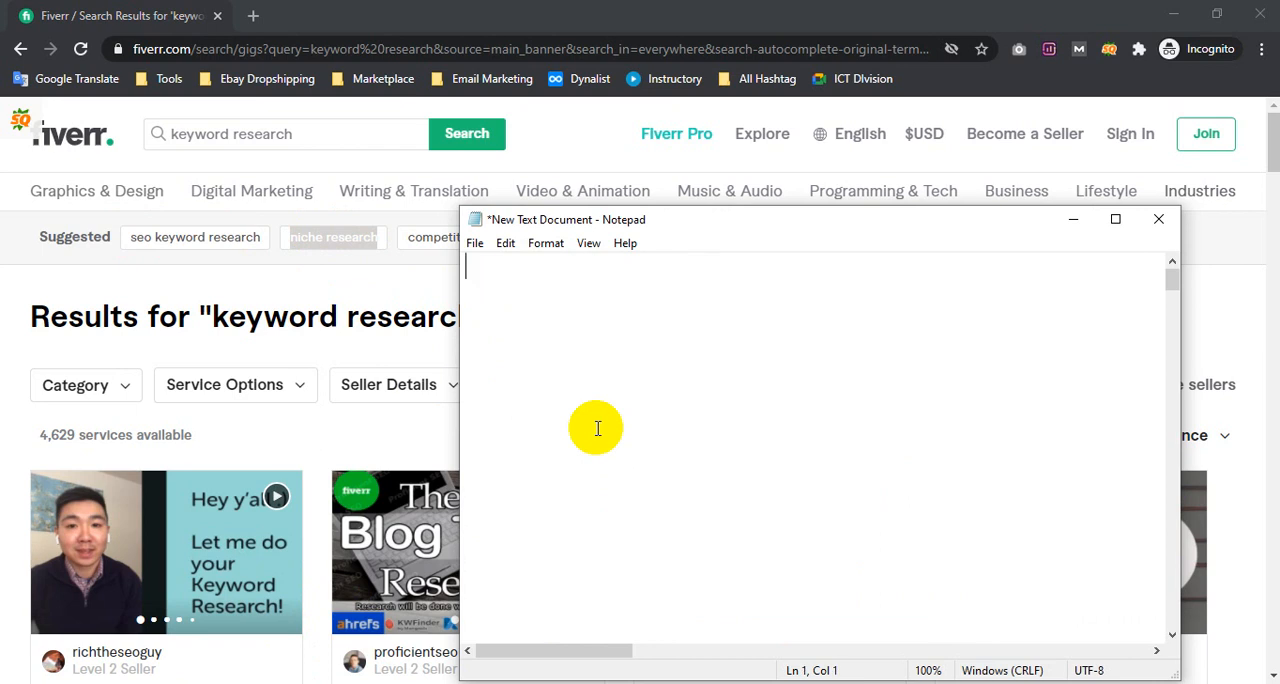
Copy all of Fiverr's suggested terms from "seo keyword research" to "on page seo" together and paste them into the note's first line
{"action": "left_click", "coordinate": [258, 279]}
{"action": "left_click_drag", "start_coordinate": [1055, 240], "coordinate": [126, 229]}
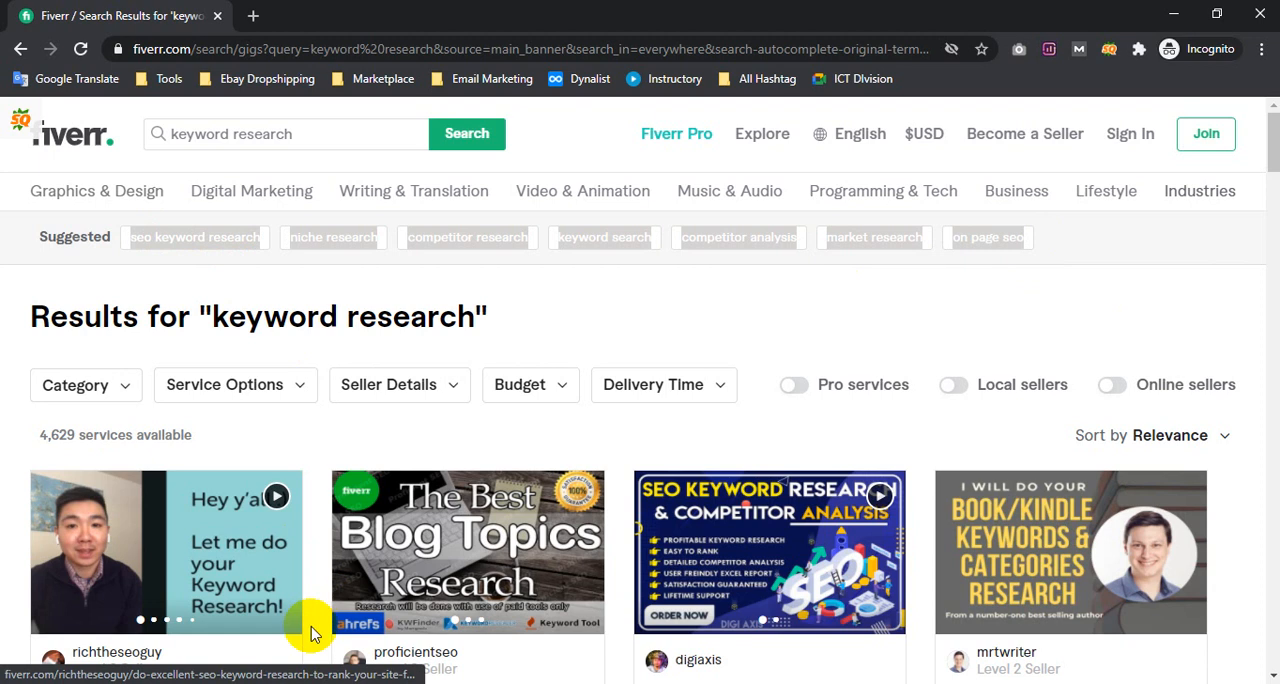
{"action": "left_click", "coordinate": [294, 683]}
{"action": "key", "text": "ctrl+v"}
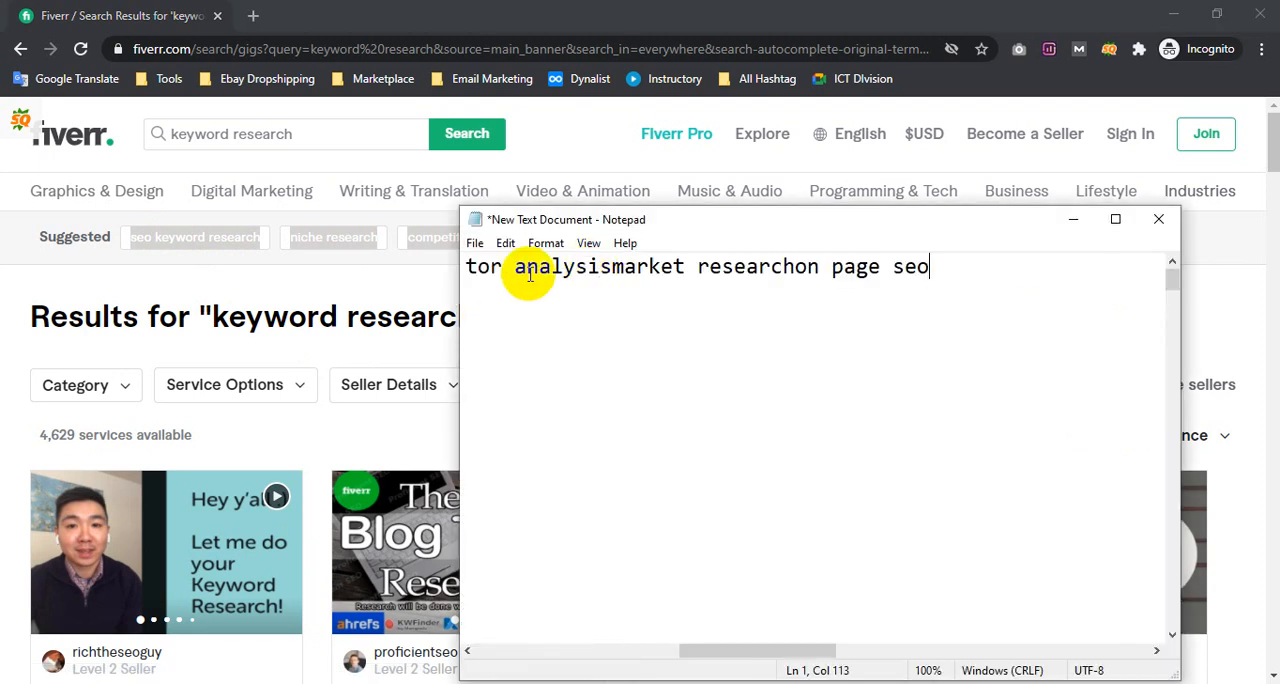
Insert spaces in the pasted line between "seo keyword research", "niche research" and "competitor research"
{"action": "left_click_drag", "start_coordinate": [903, 266], "coordinate": [315, 279]}
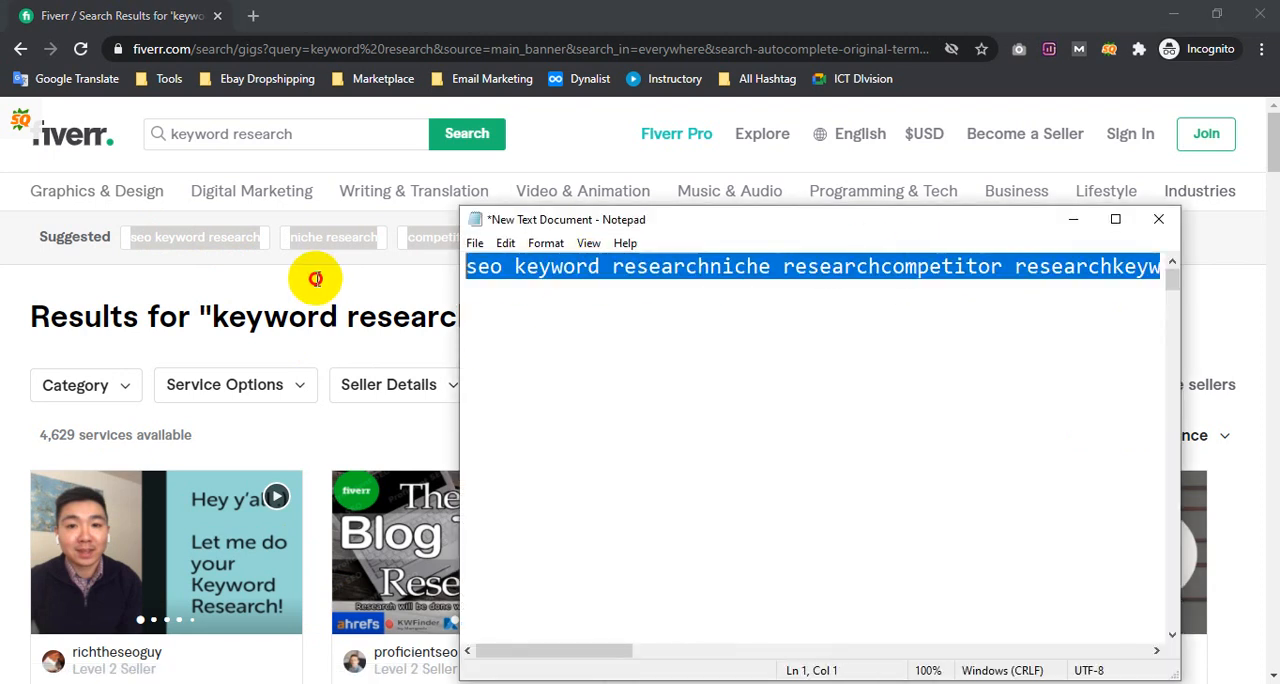
{"action": "left_click", "coordinate": [636, 283]}
{"action": "left_click", "coordinate": [708, 266]}
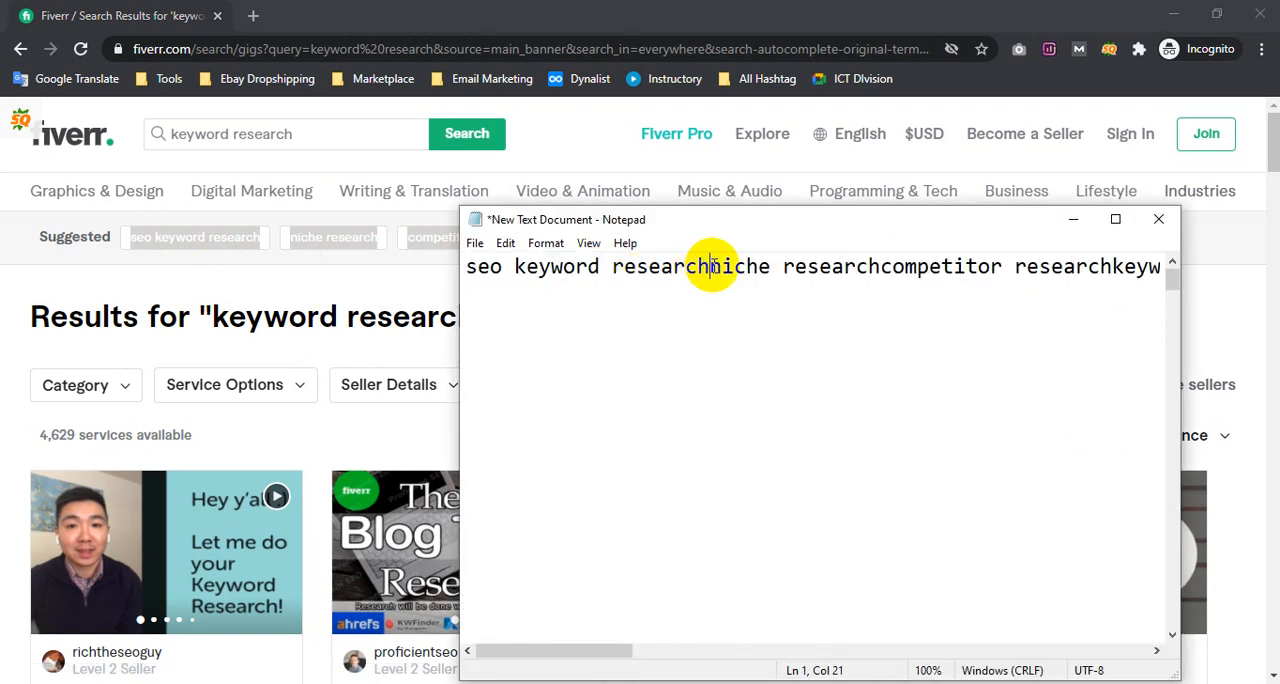
{"action": "left_click", "coordinate": [897, 266]}
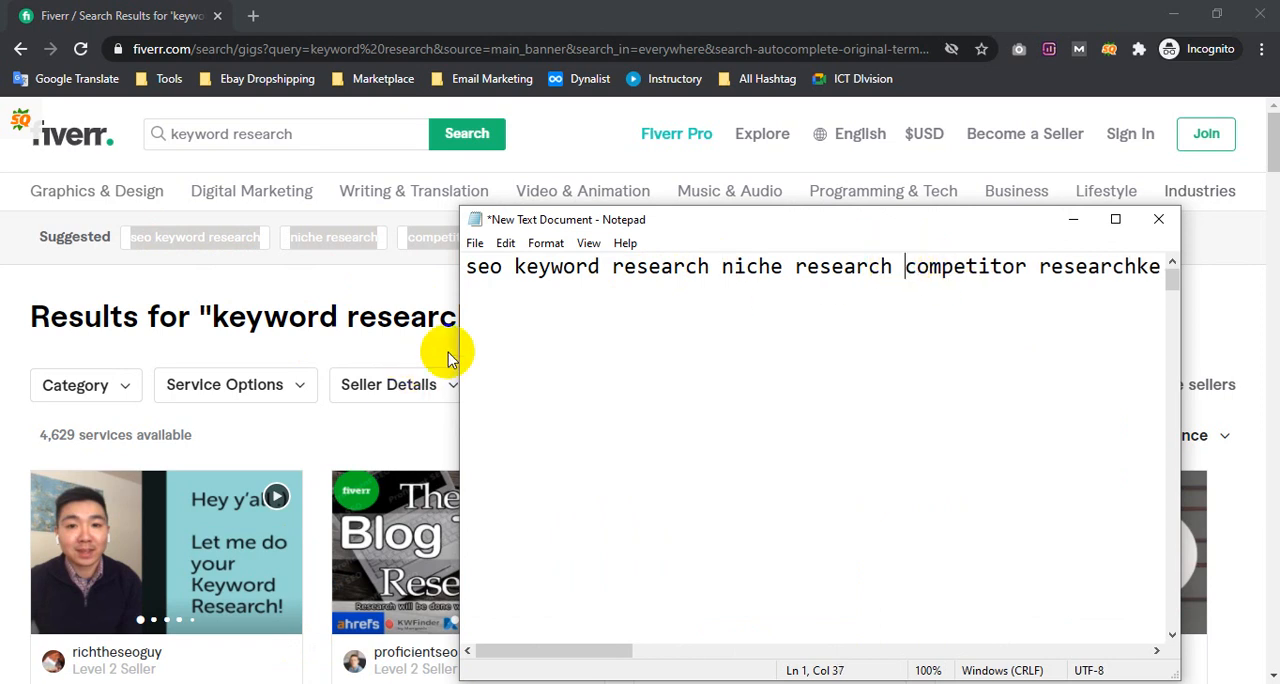
Widen the Notepad window and position it below Fiverr's row of suggested terms
{"action": "left_click_drag", "start_coordinate": [456, 346], "coordinate": [20, 351]}
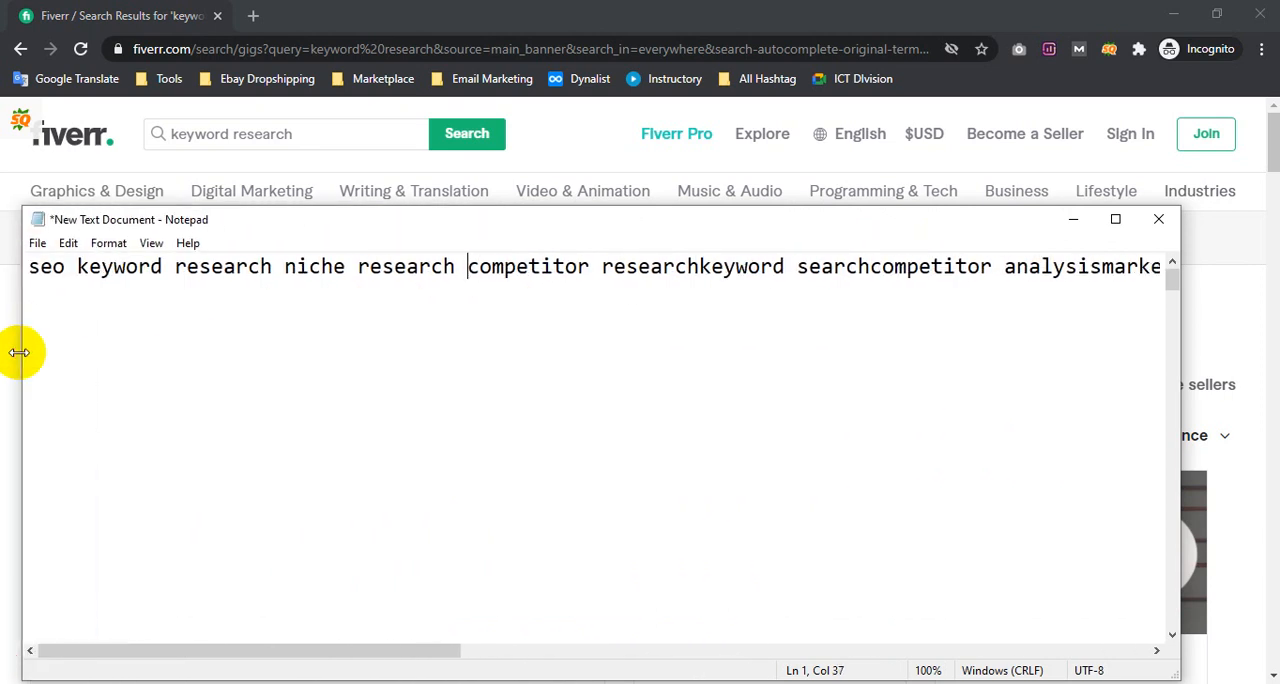
{"action": "left_click_drag", "start_coordinate": [434, 229], "coordinate": [484, 306]}
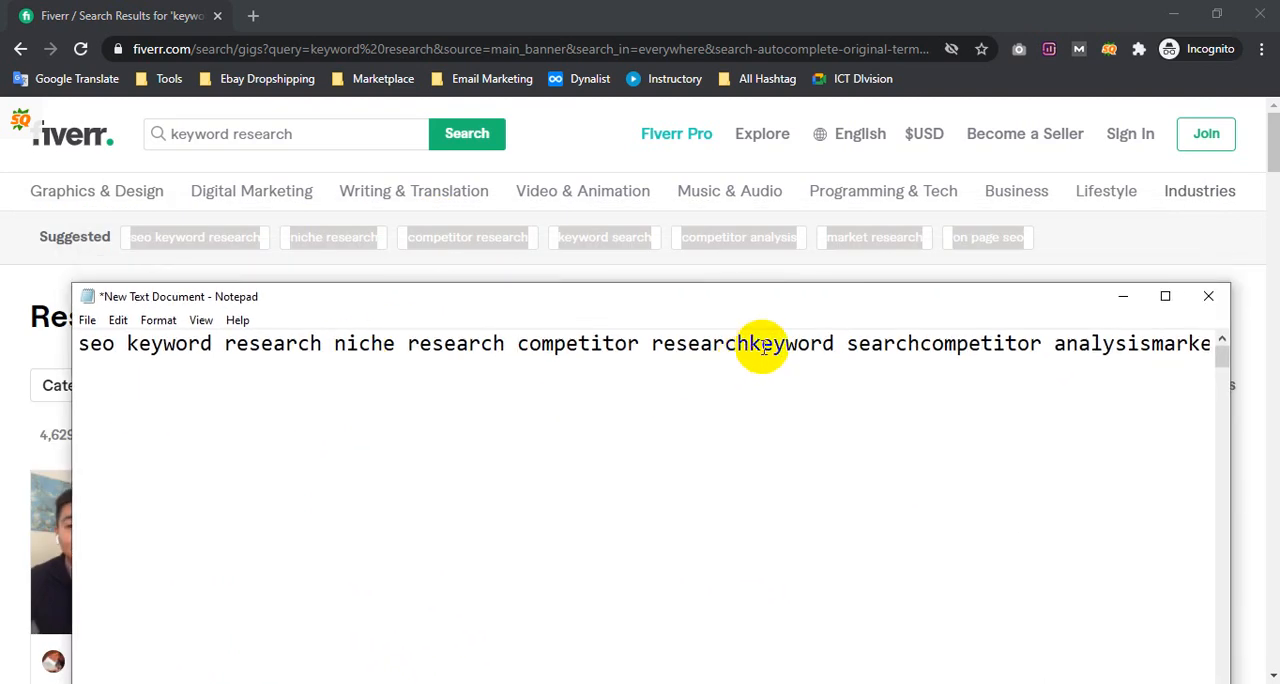
{"action": "left_click", "coordinate": [1102, 238]}
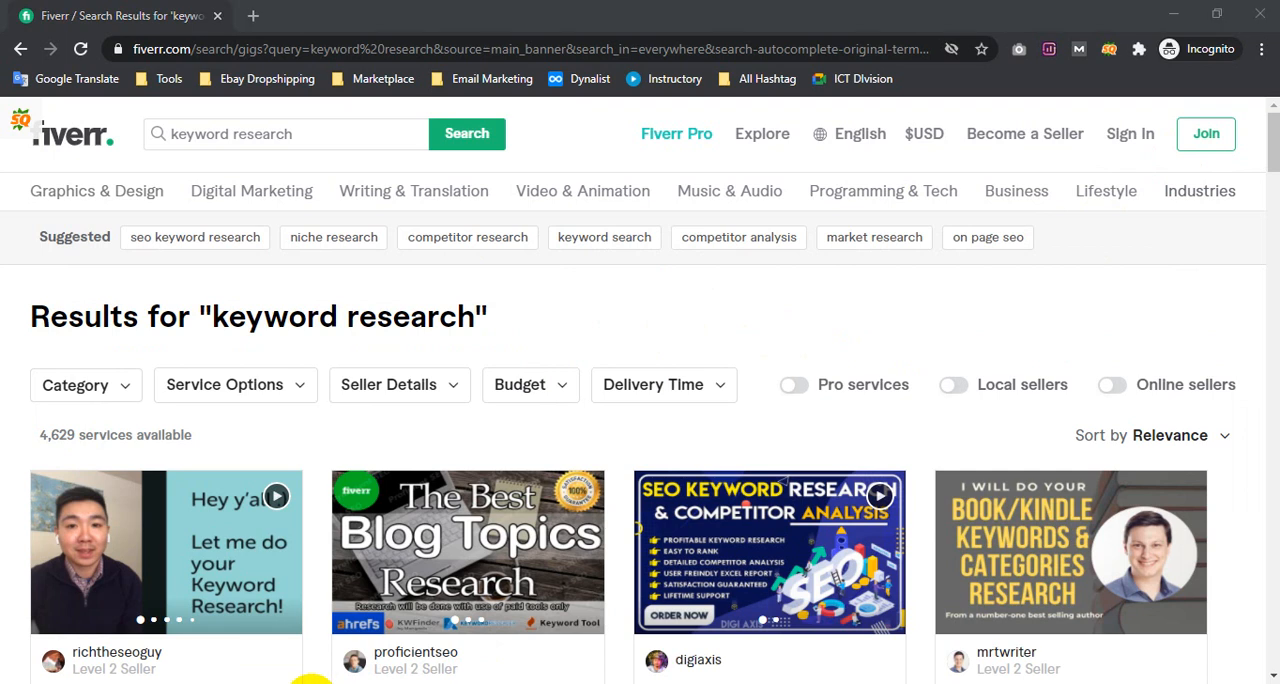
{"action": "left_click", "coordinate": [312, 683]}
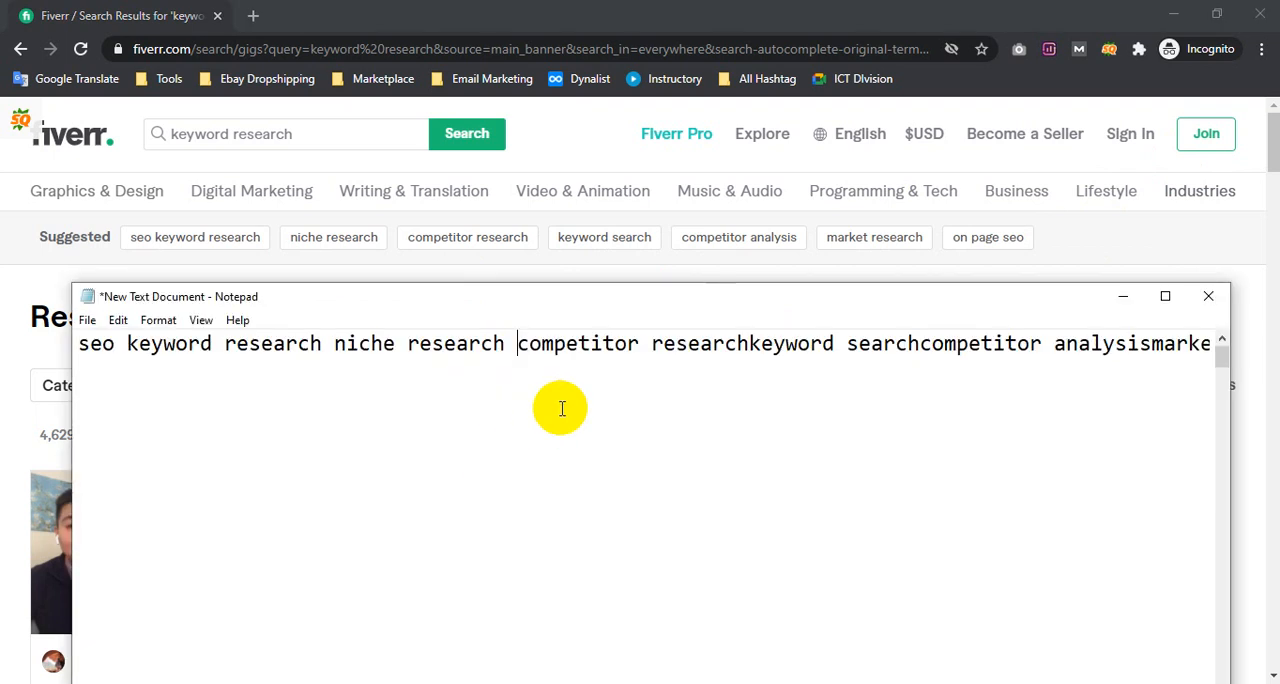
Separate the remaining pasted terms with spaces, from "competitor research" through "keyword search", "competitor analysis" and "market research" to "on page seo"
{"action": "left_click", "coordinate": [751, 343]}
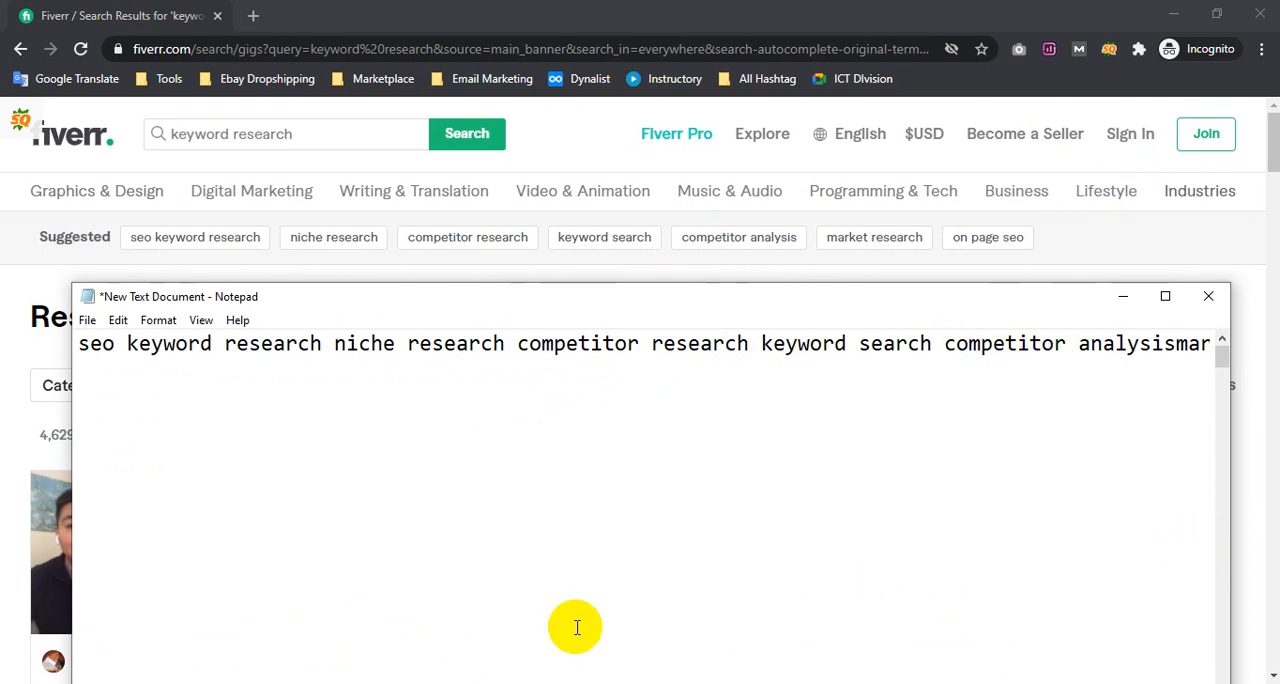
{"action": "left_click_drag", "start_coordinate": [745, 346], "coordinate": [1206, 334]}
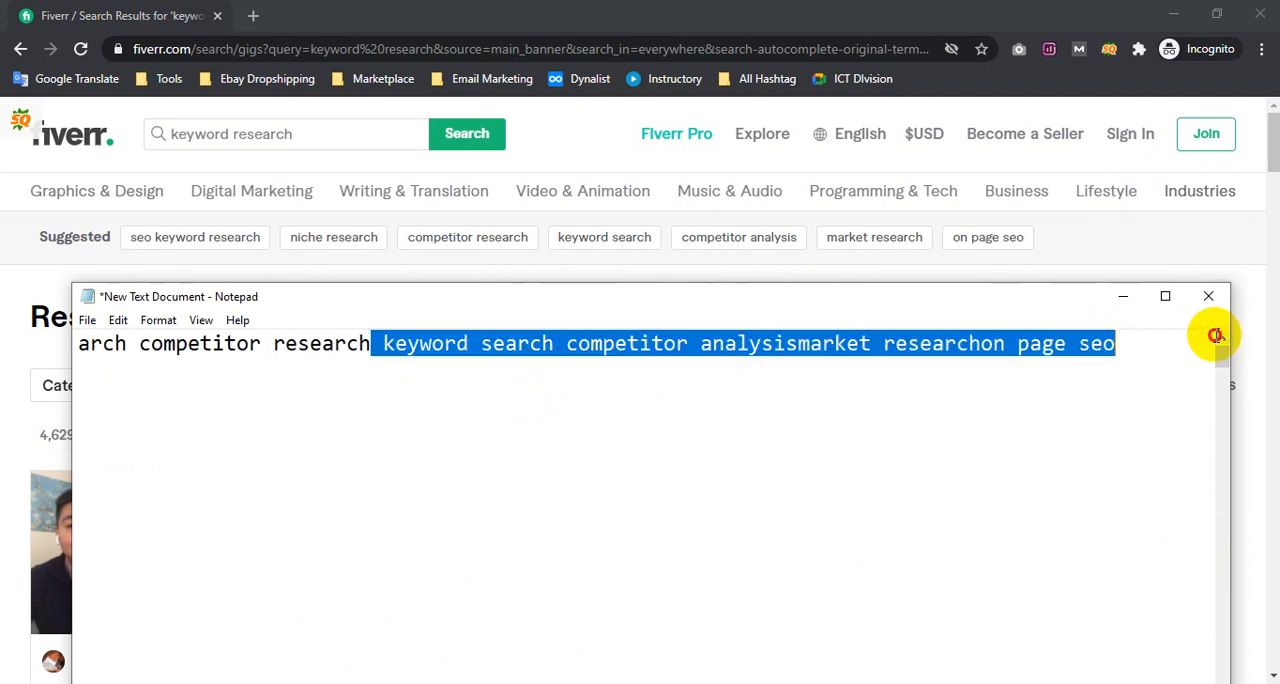
{"action": "left_click", "coordinate": [868, 343]}
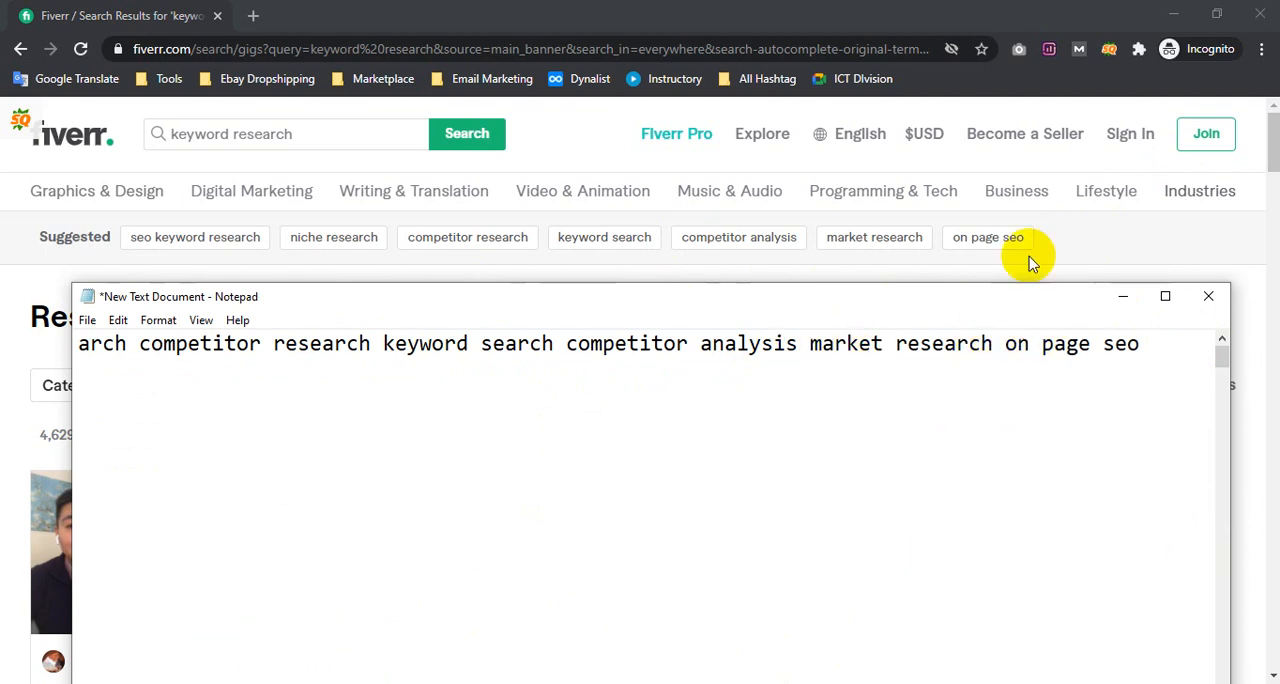
Switch back to Fiverr, review the "keyword research" autocomplete suggestions, and preview the suggested "seo keyword research" results before returning
{"action": "left_click", "coordinate": [1066, 242]}
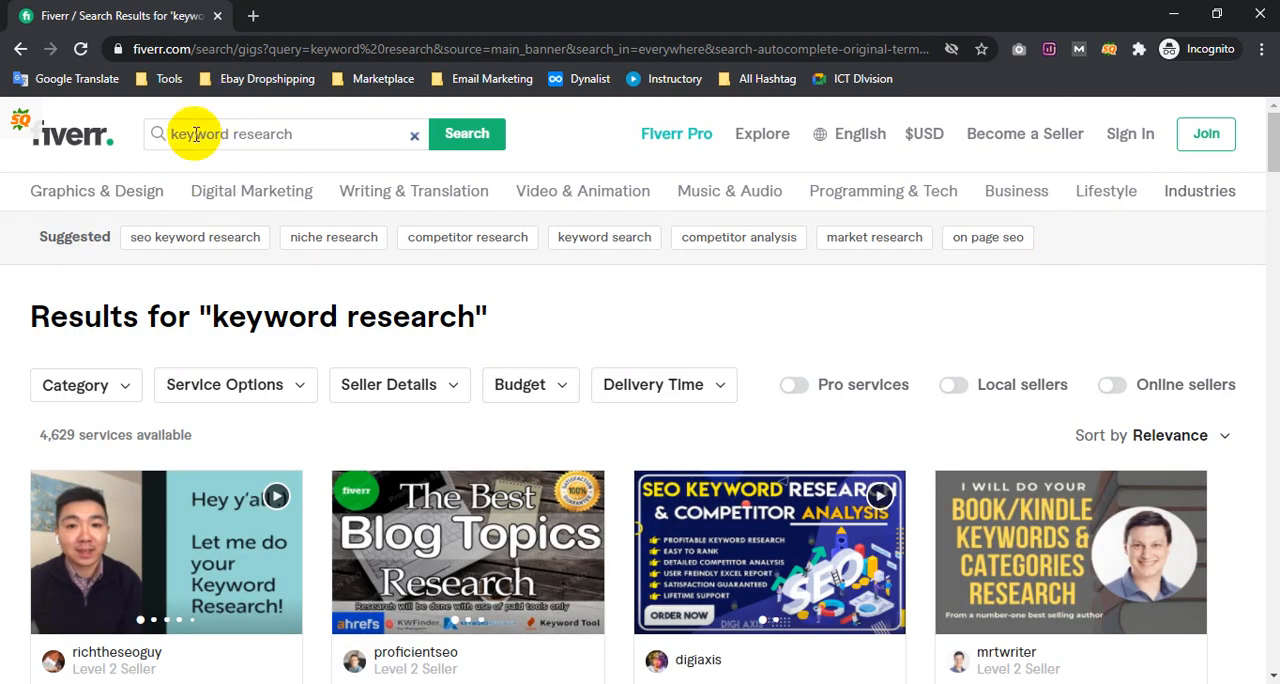
{"action": "left_click_drag", "start_coordinate": [195, 133], "coordinate": [331, 137]}
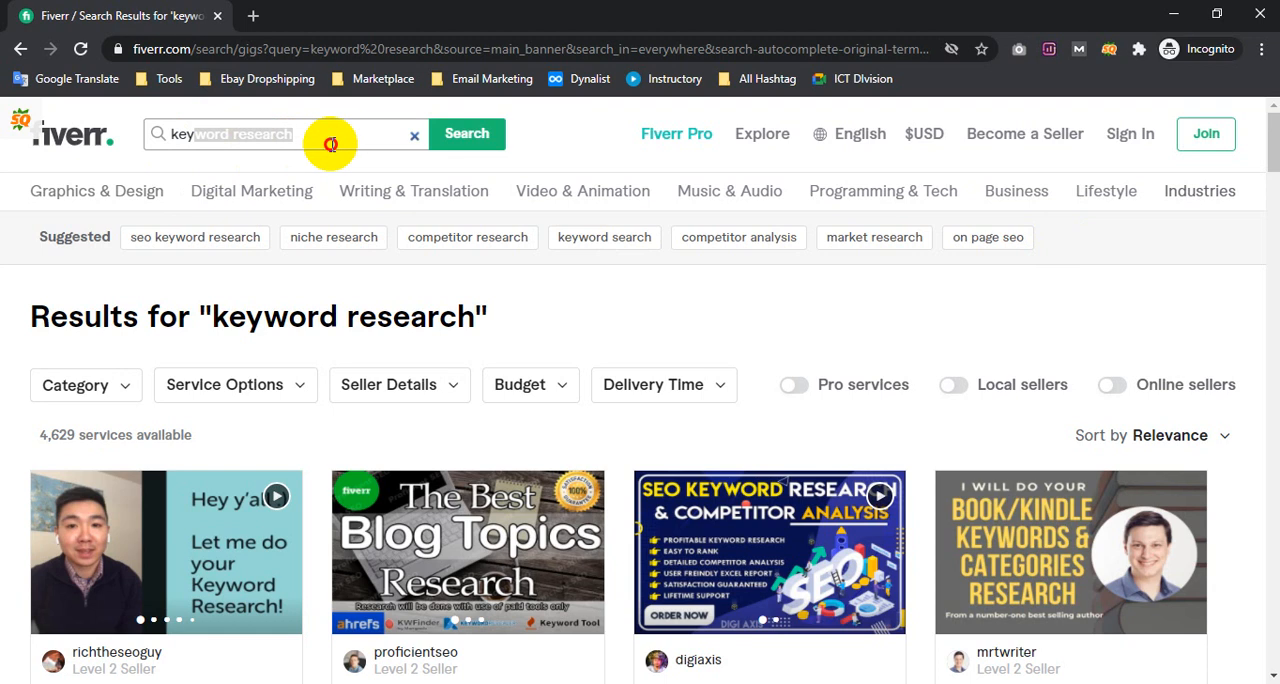
{"action": "left_click", "coordinate": [605, 297]}
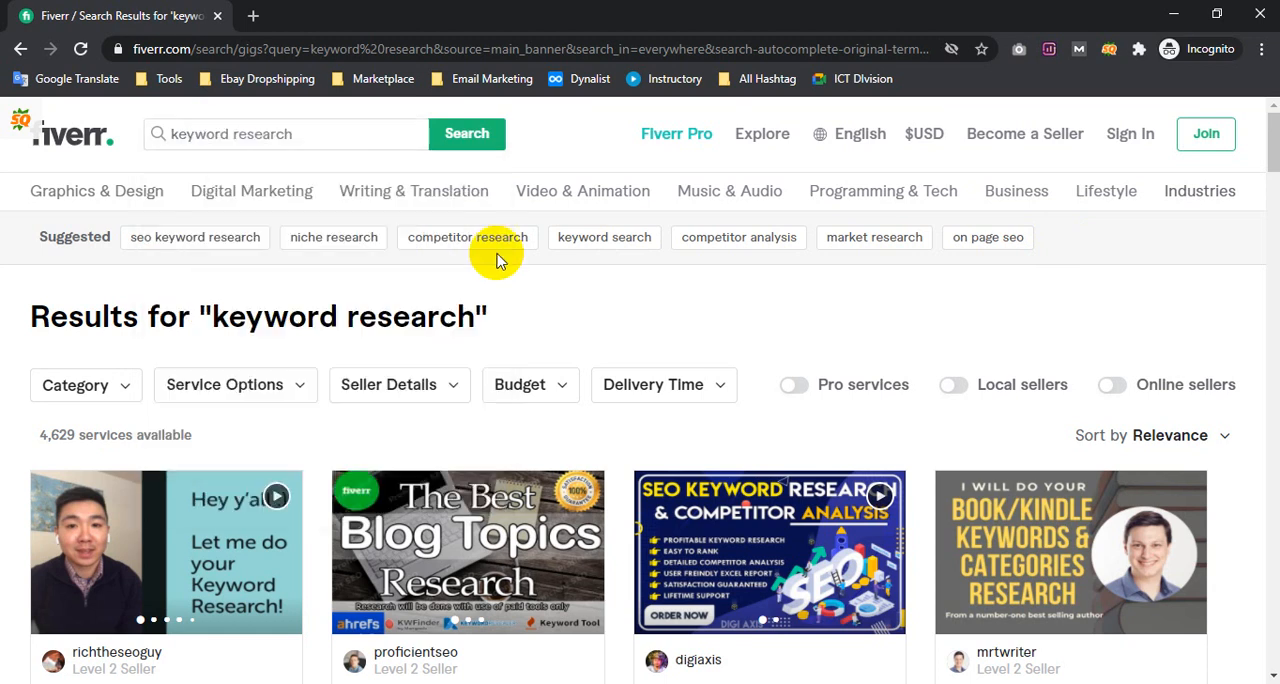
{"action": "left_click", "coordinate": [167, 246]}
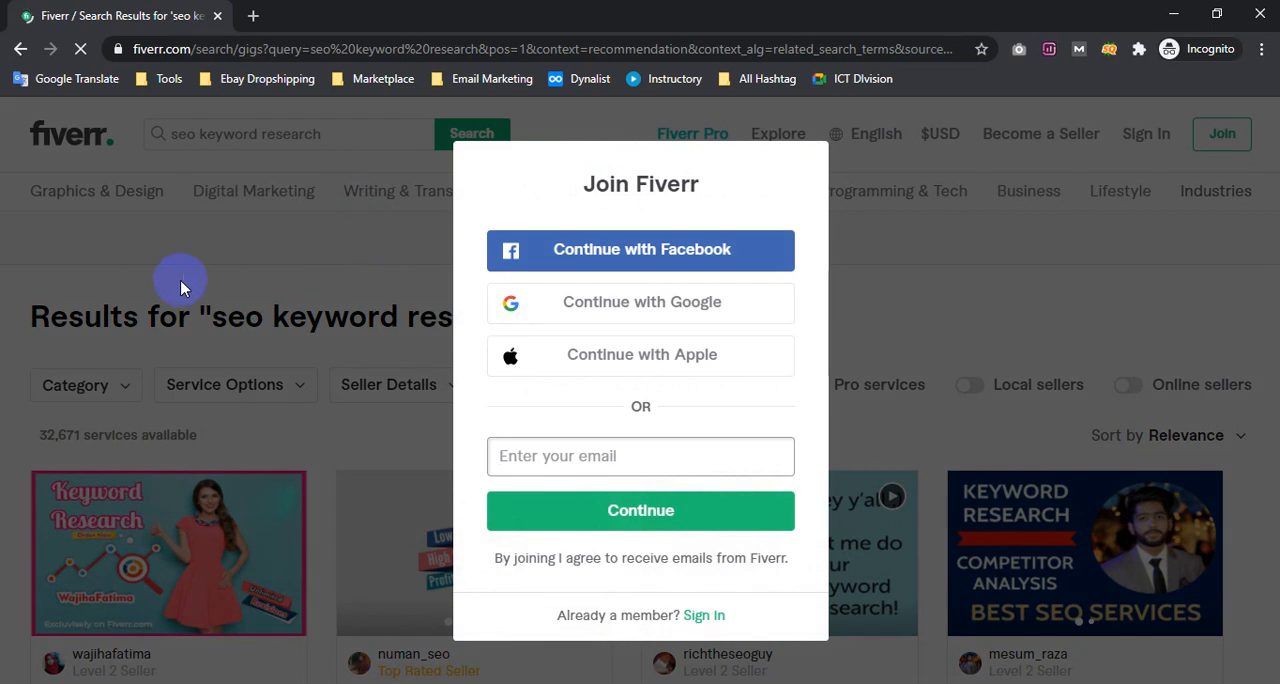
{"action": "left_click", "coordinate": [171, 285]}
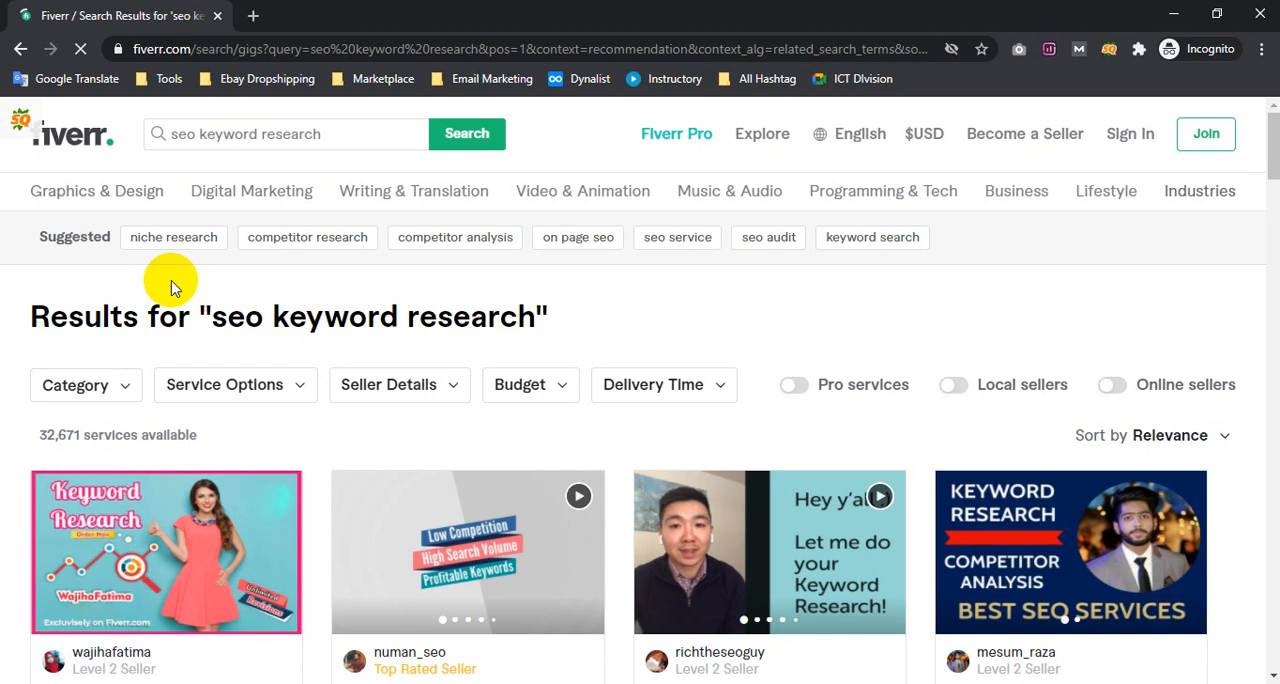
{"action": "mouse_move", "coordinate": [380, 190]}
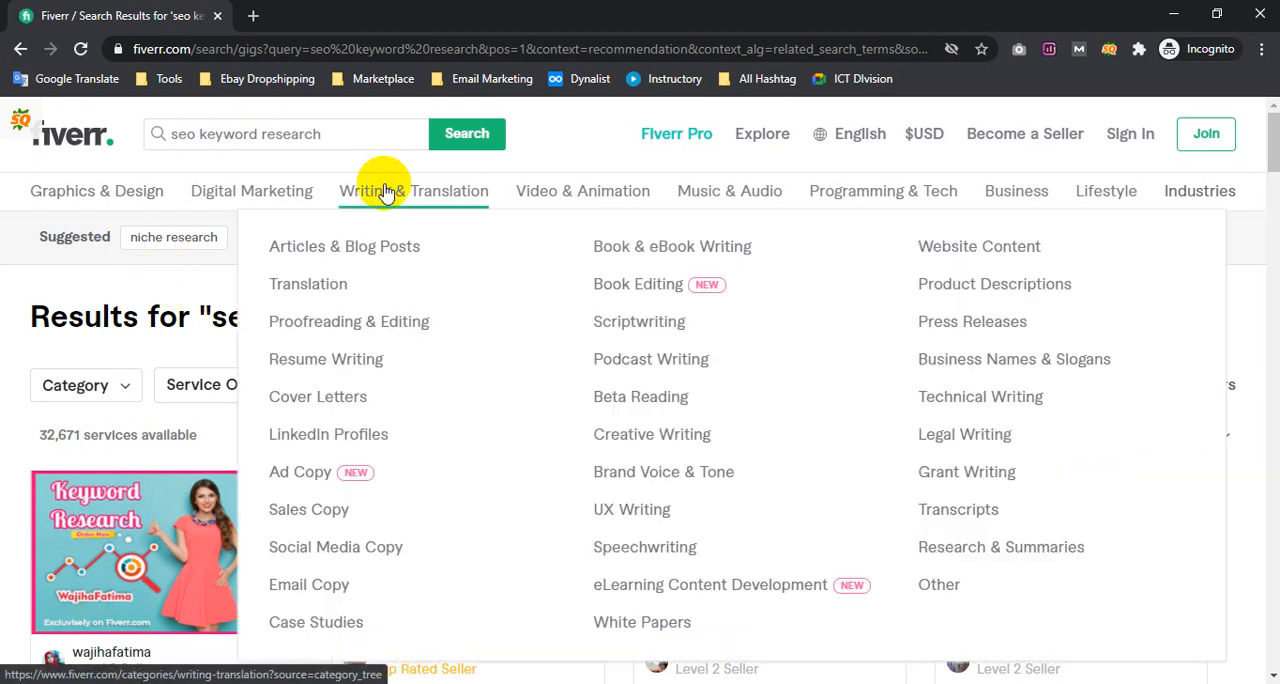
{"action": "left_click", "coordinate": [19, 52]}
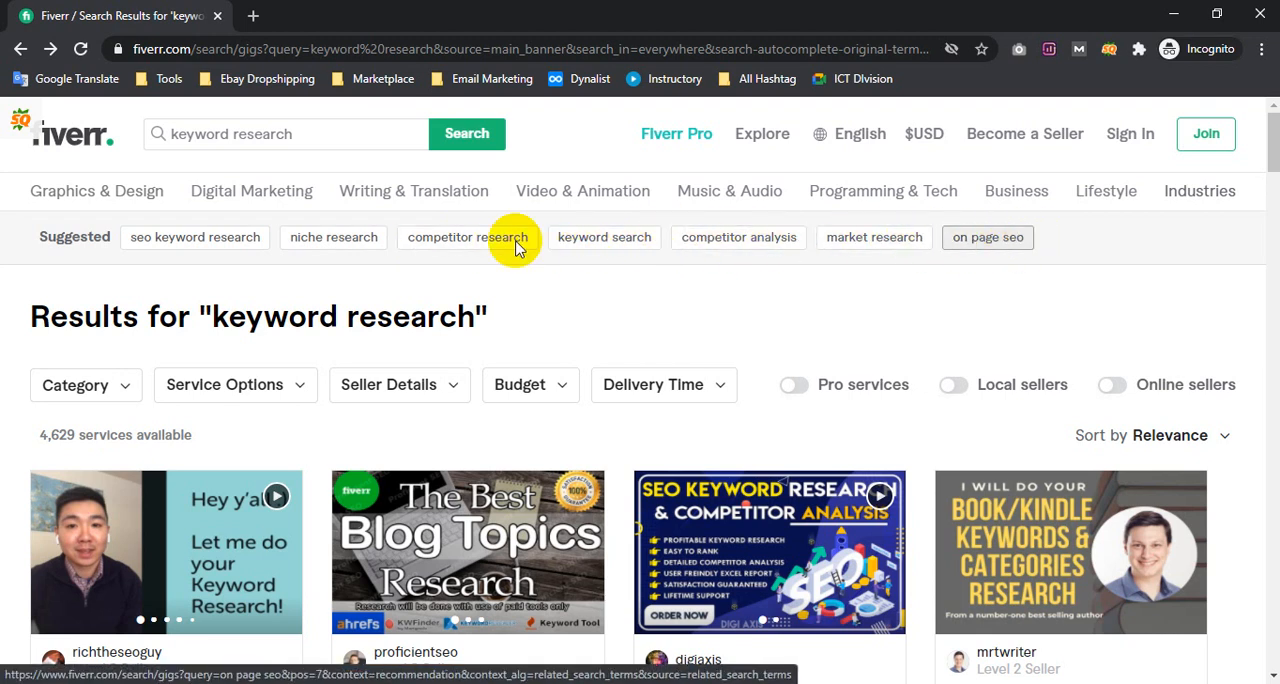
Open the results for the suggested term "seo keyword research" and reveal their own row of suggested terms
{"action": "left_click_drag", "start_coordinate": [1057, 240], "coordinate": [297, 234]}
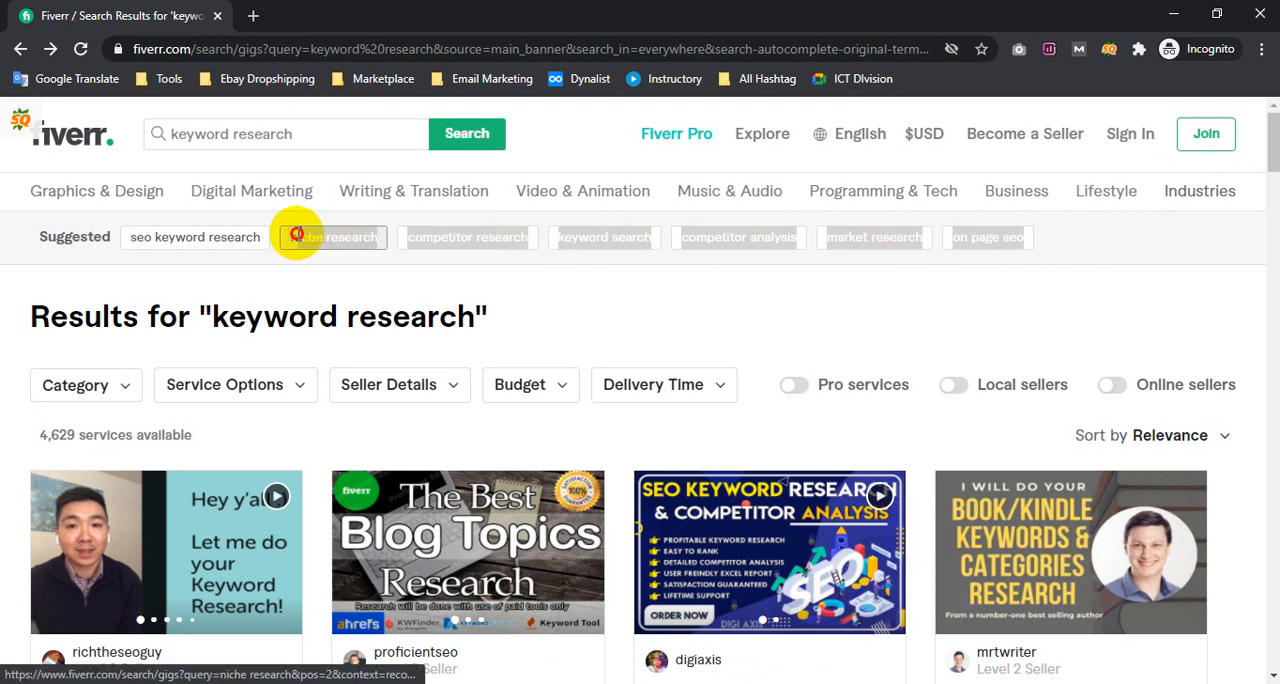
{"action": "left_click", "coordinate": [218, 242]}
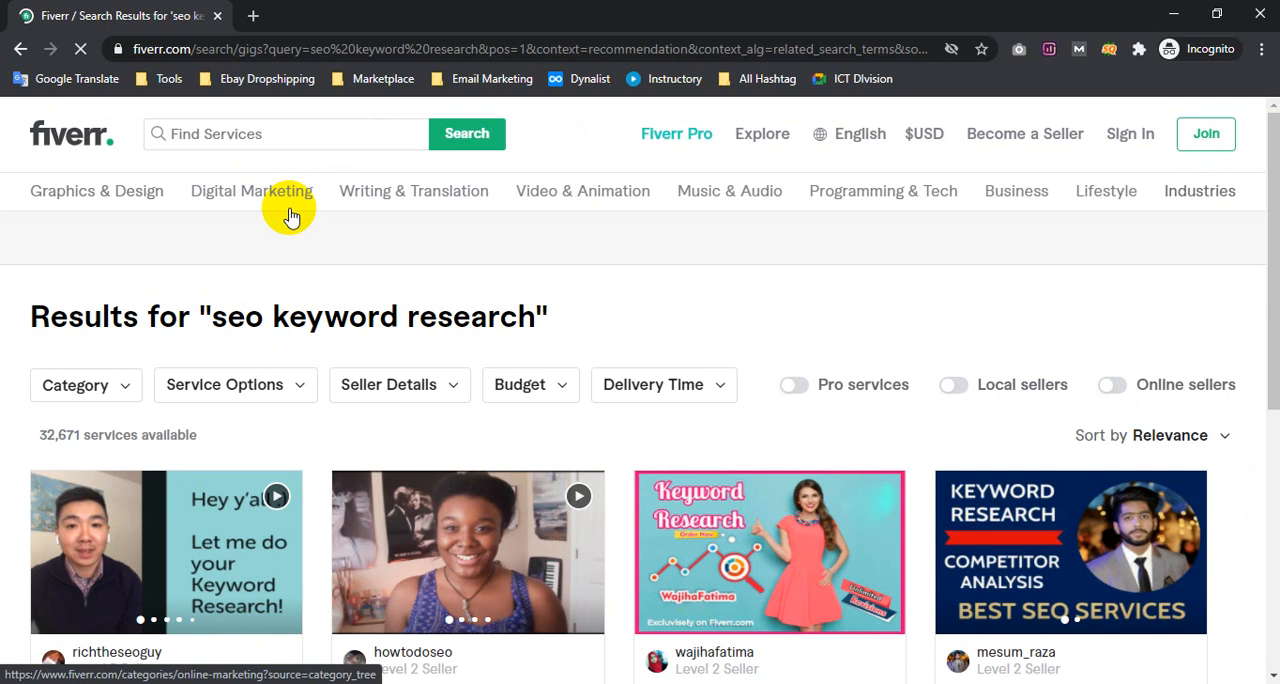
{"action": "mouse_move", "coordinate": [301, 214]}
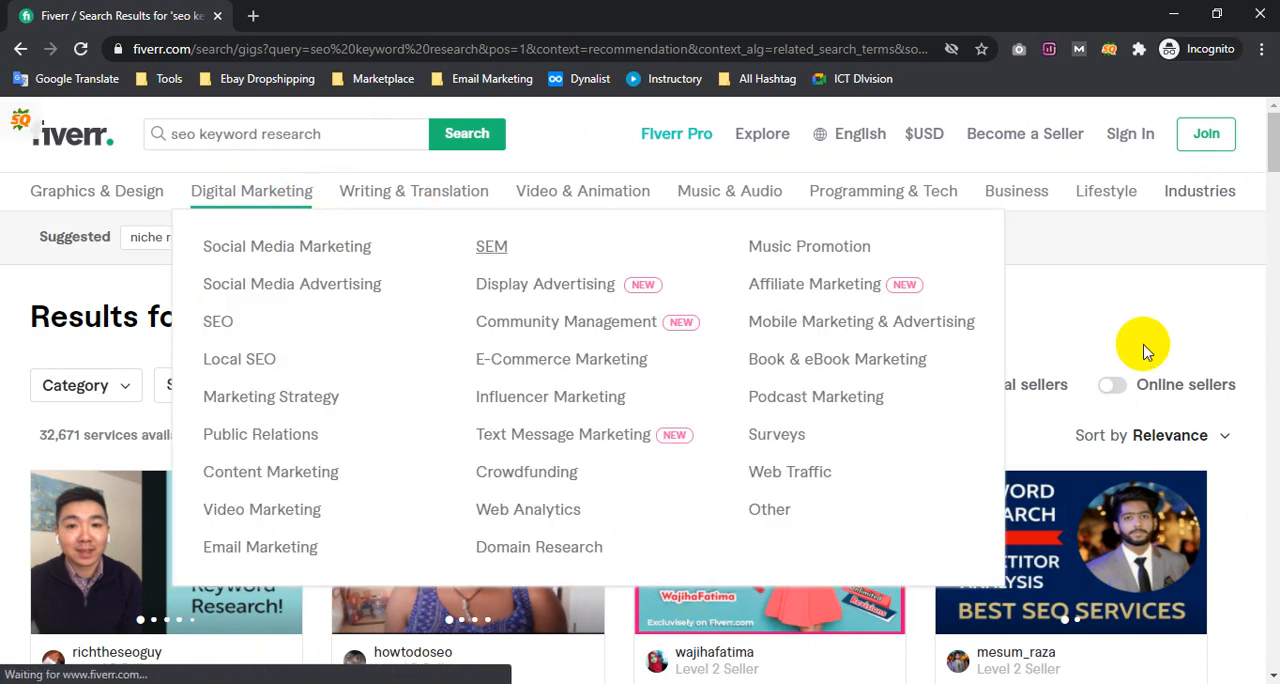
{"action": "left_click", "coordinate": [1141, 300]}
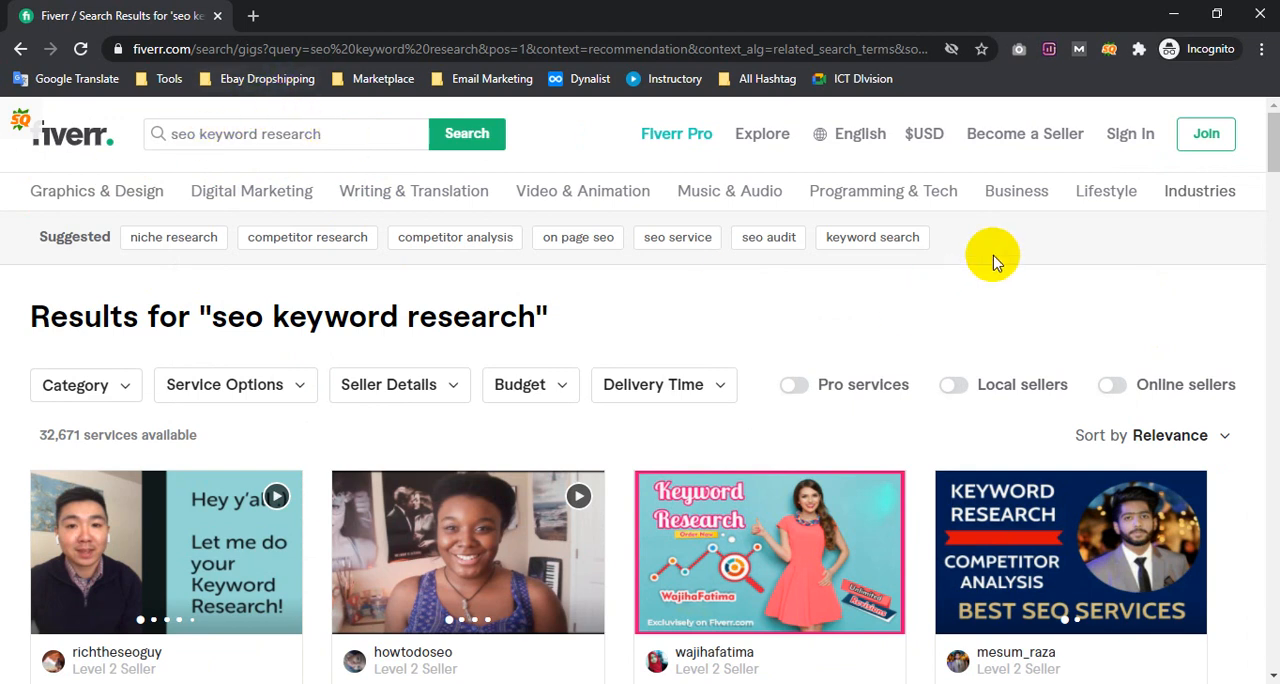
Copy the suggested terms from "niche research" to "keyword search" and paste them on a new second line of the Notepad note
{"action": "left_click_drag", "start_coordinate": [984, 245], "coordinate": [134, 234]}
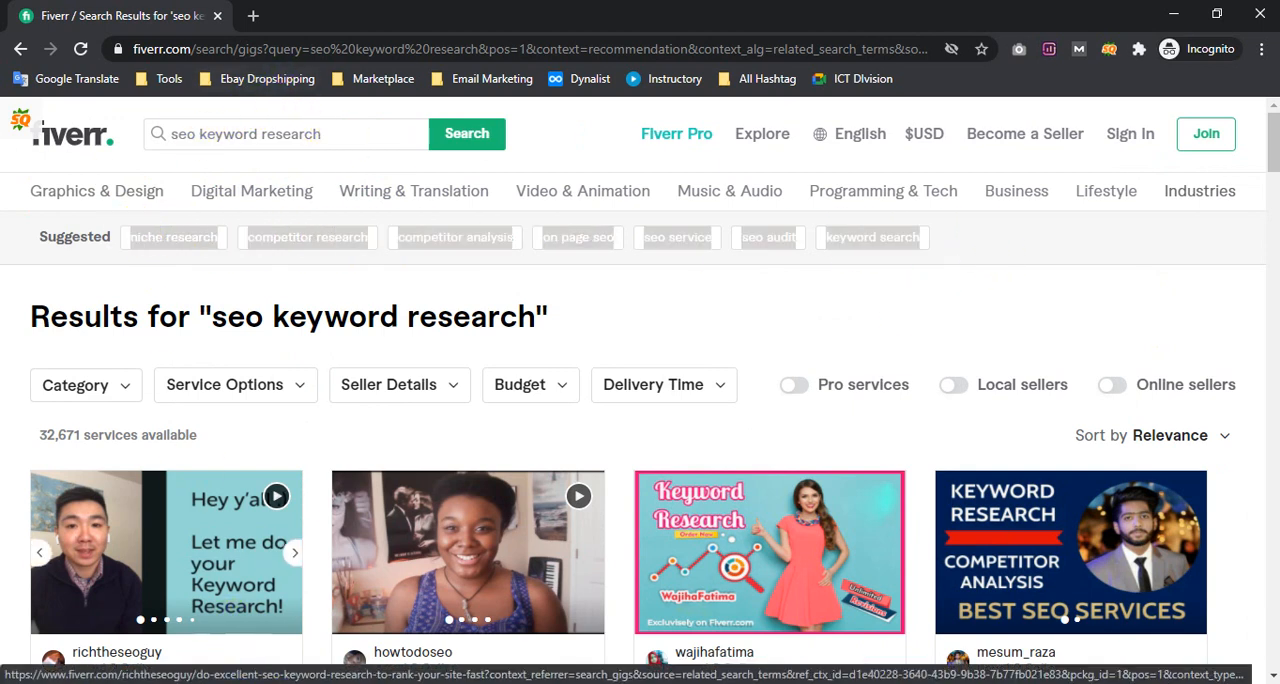
{"action": "key", "text": "alt+Tab"}
{"action": "left_click", "coordinate": [1170, 351]}
{"action": "key", "text": "Return"}
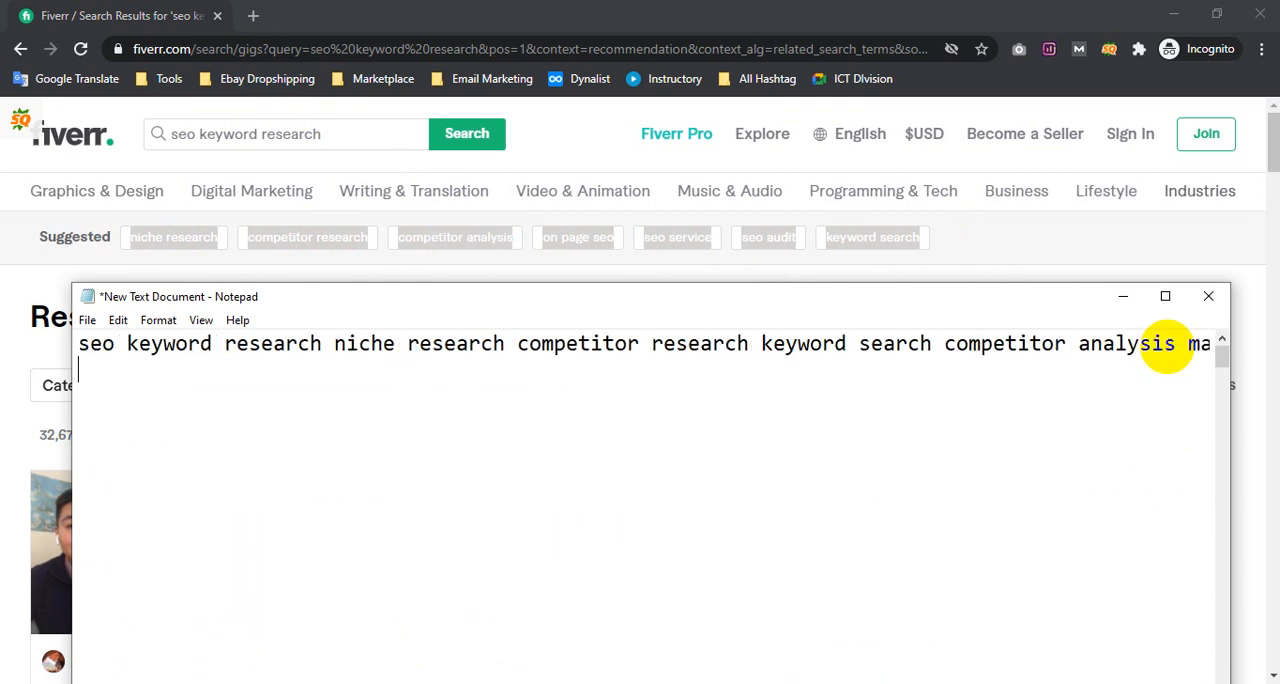
{"action": "type", "text": "niche researchcompetitor researchcompetitor analysison page seoseo serviceseo auditkeyword search"}
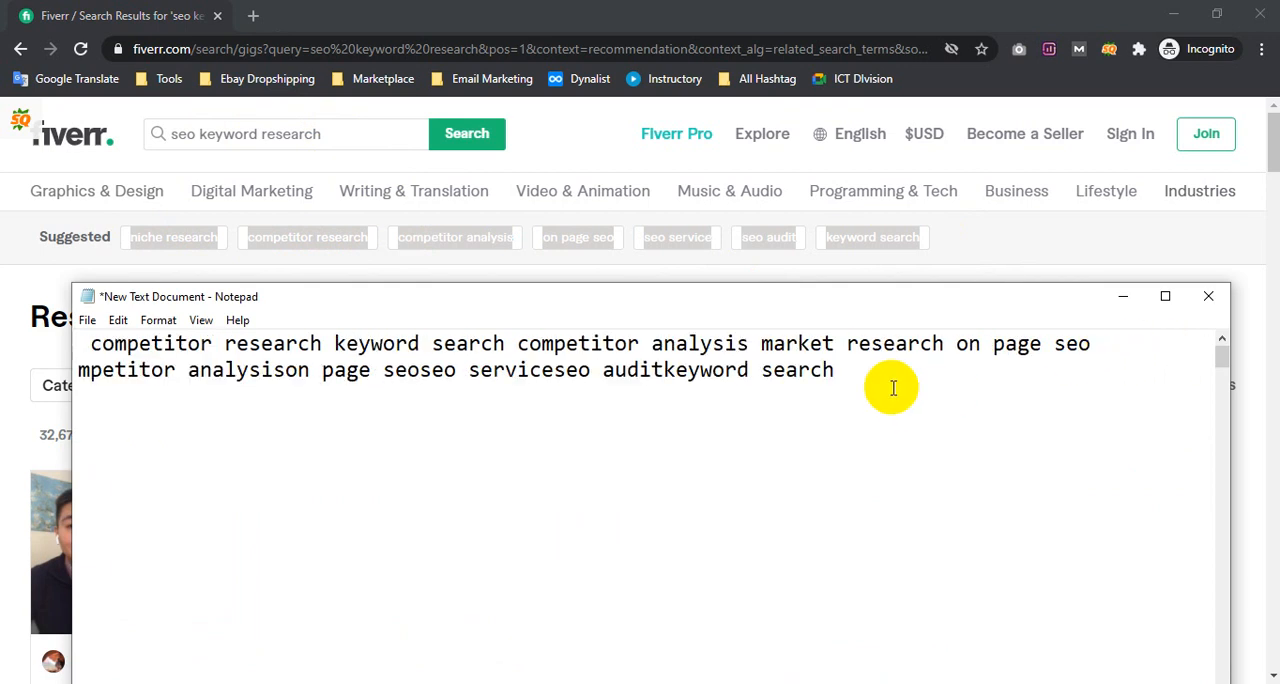
Separate the run-together terms on the note's second line with spaces, from "niche research" through "seo service" and "seo audit" to "keyword search"
{"action": "left_click", "coordinate": [978, 238]}
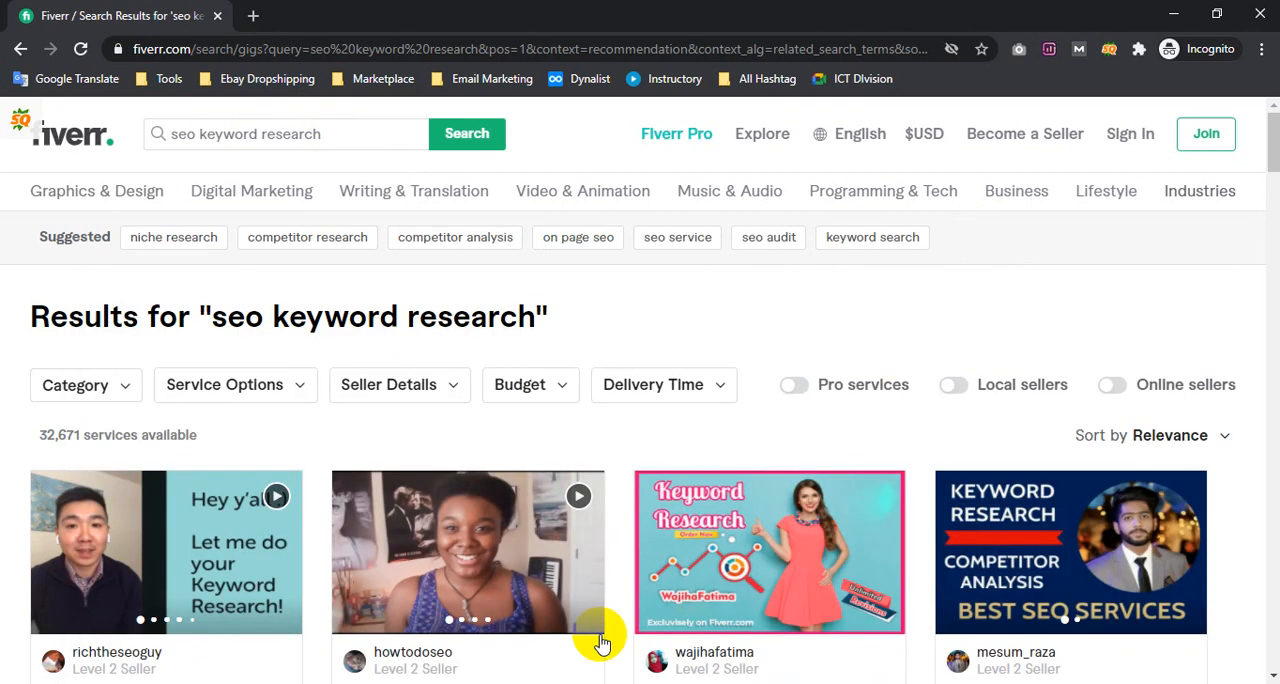
{"action": "left_click", "coordinate": [313, 683]}
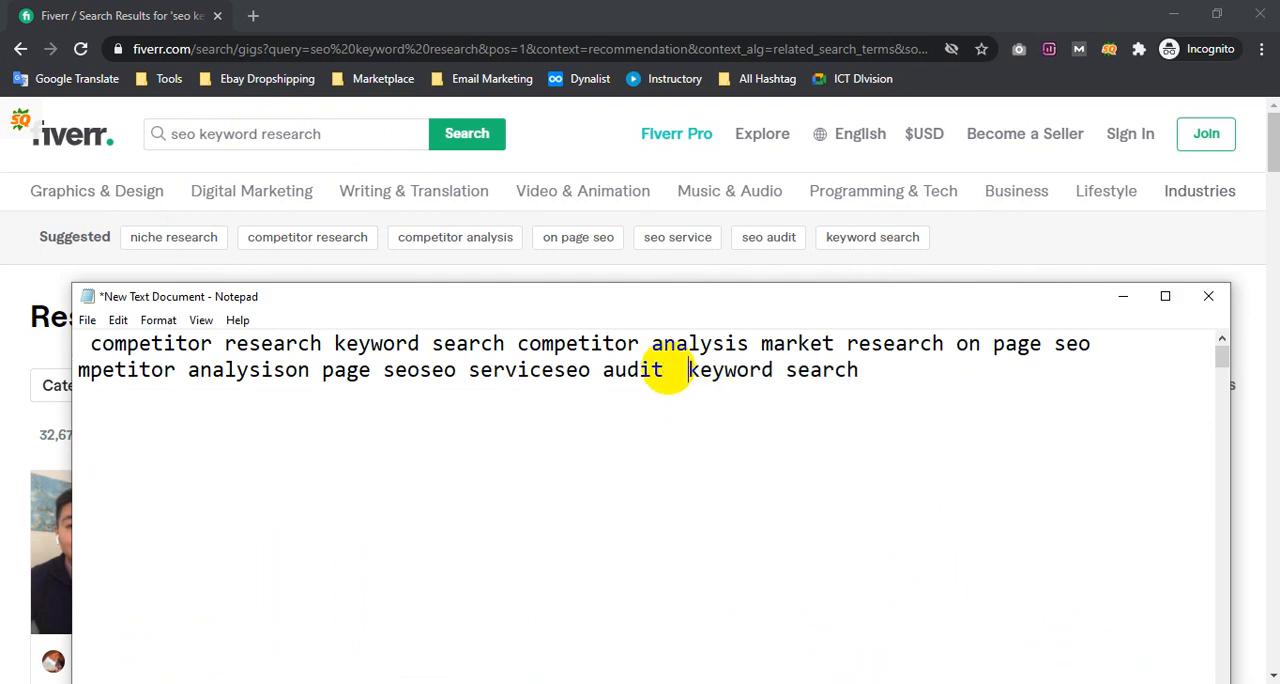
{"action": "left_click_drag", "start_coordinate": [144, 372], "coordinate": [20, 386]}
{"action": "left_click", "coordinate": [178, 385]}
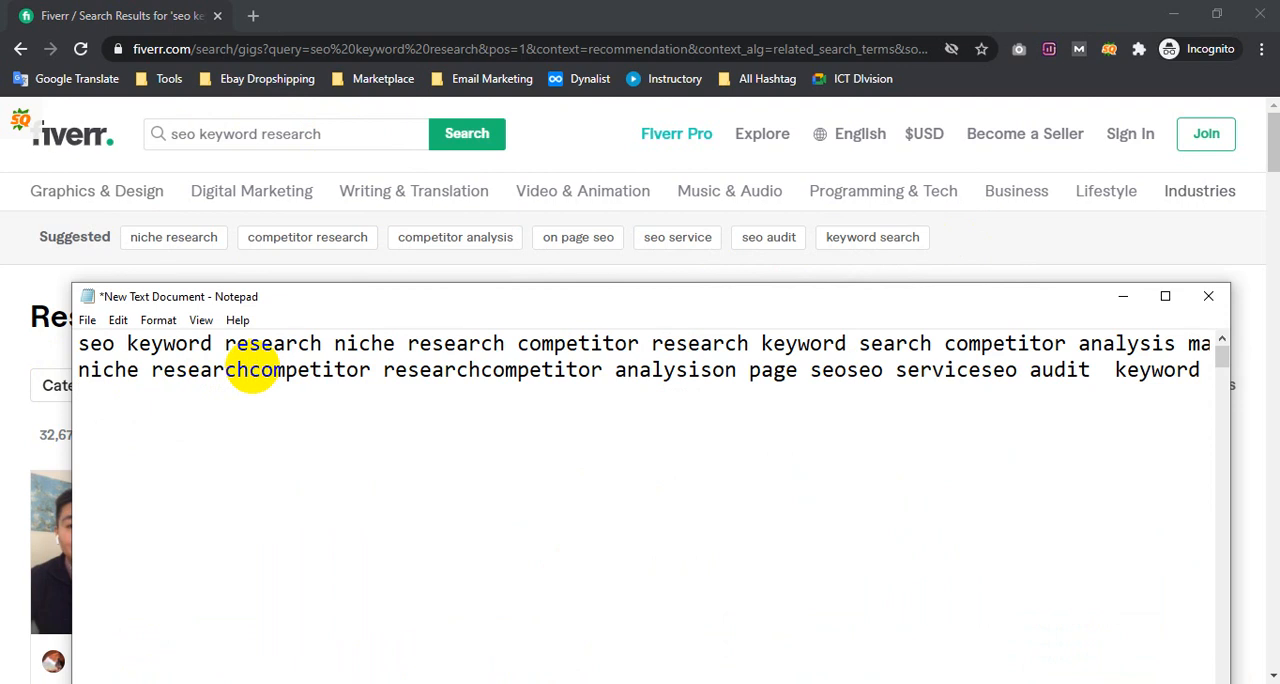
{"action": "left_click", "coordinate": [250, 372]}
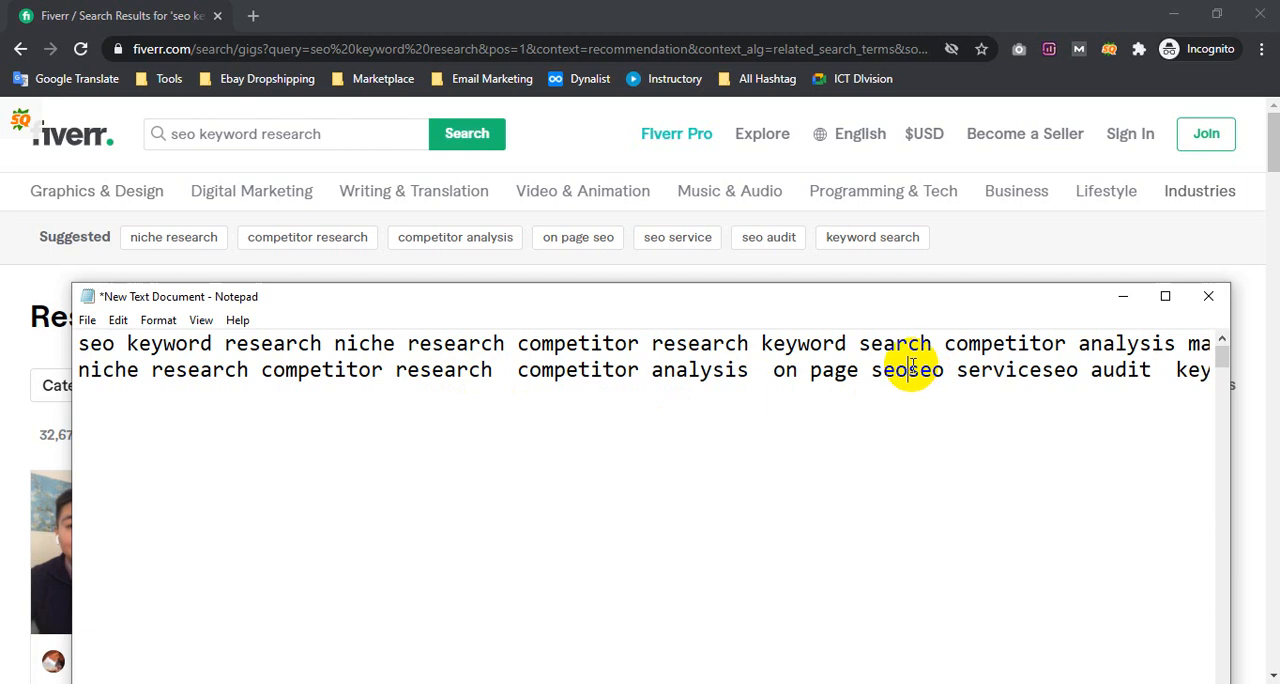
{"action": "left_click_drag", "start_coordinate": [1017, 370], "coordinate": [1270, 270]}
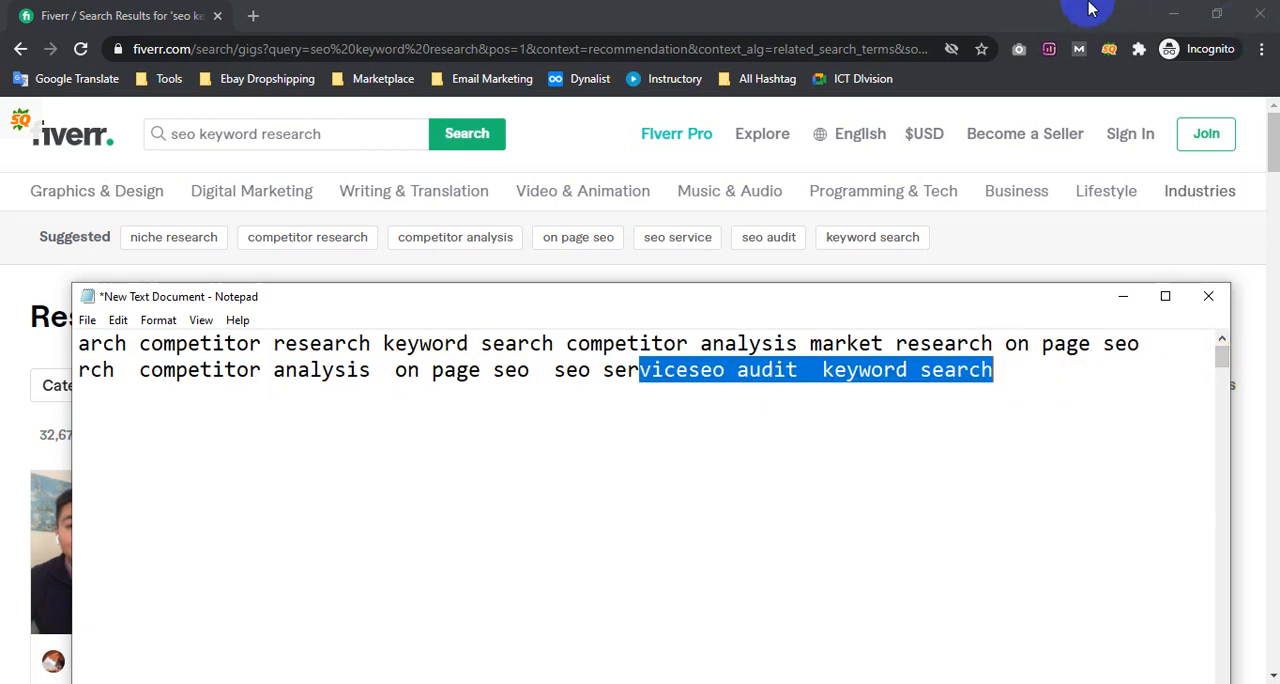
{"action": "left_click", "coordinate": [712, 388]}
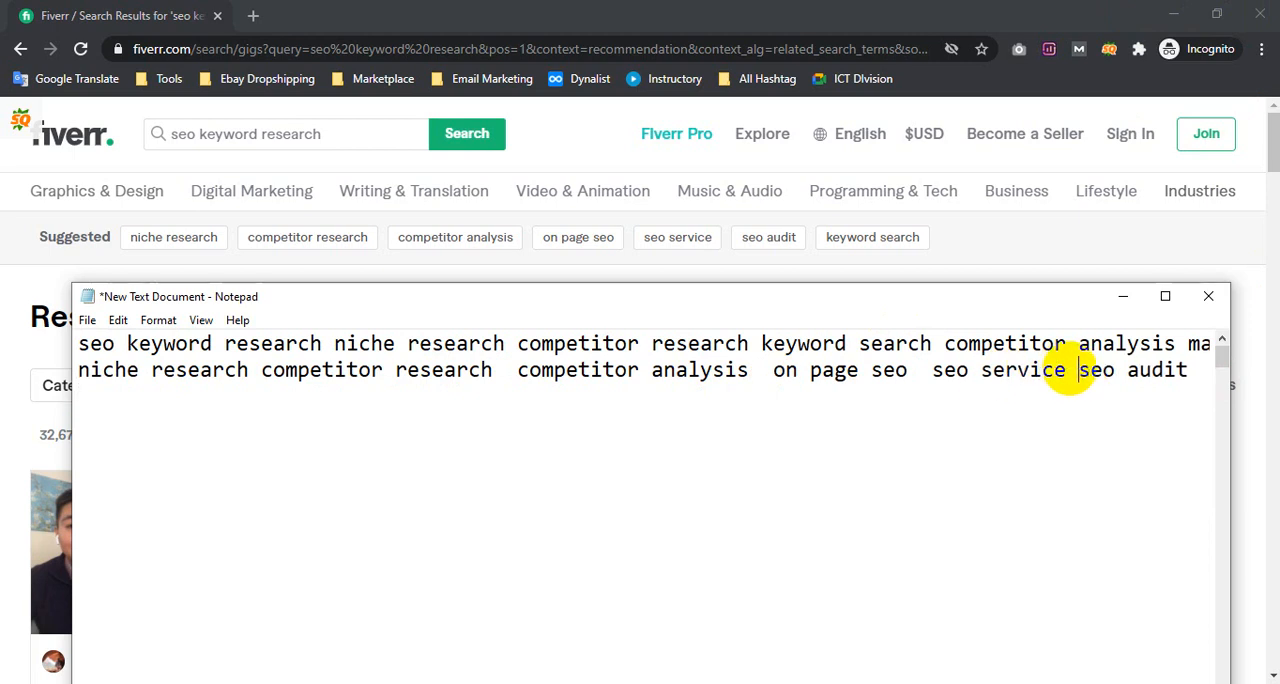
{"action": "left_click_drag", "start_coordinate": [935, 376], "coordinate": [1210, 394]}
{"action": "left_click", "coordinate": [1138, 362]}
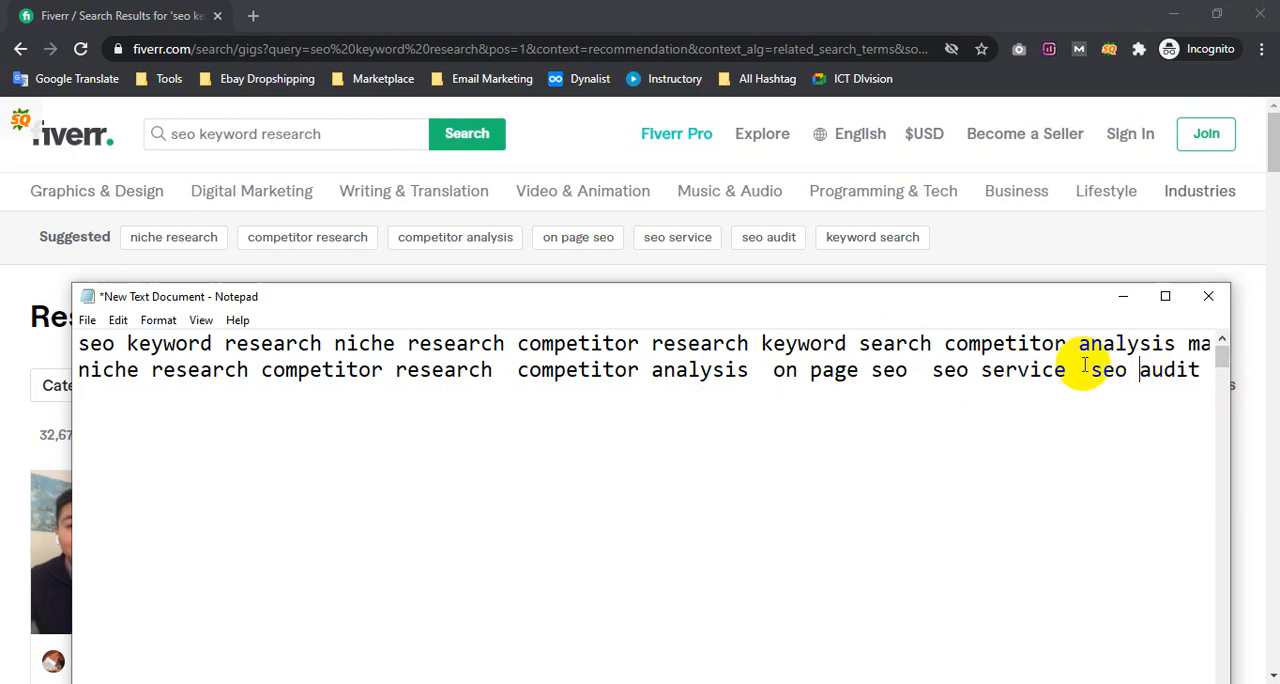
Return to Fiverr, open the results for the suggested term "keyword search" and check its number of available services
{"action": "left_click", "coordinate": [1050, 245]}
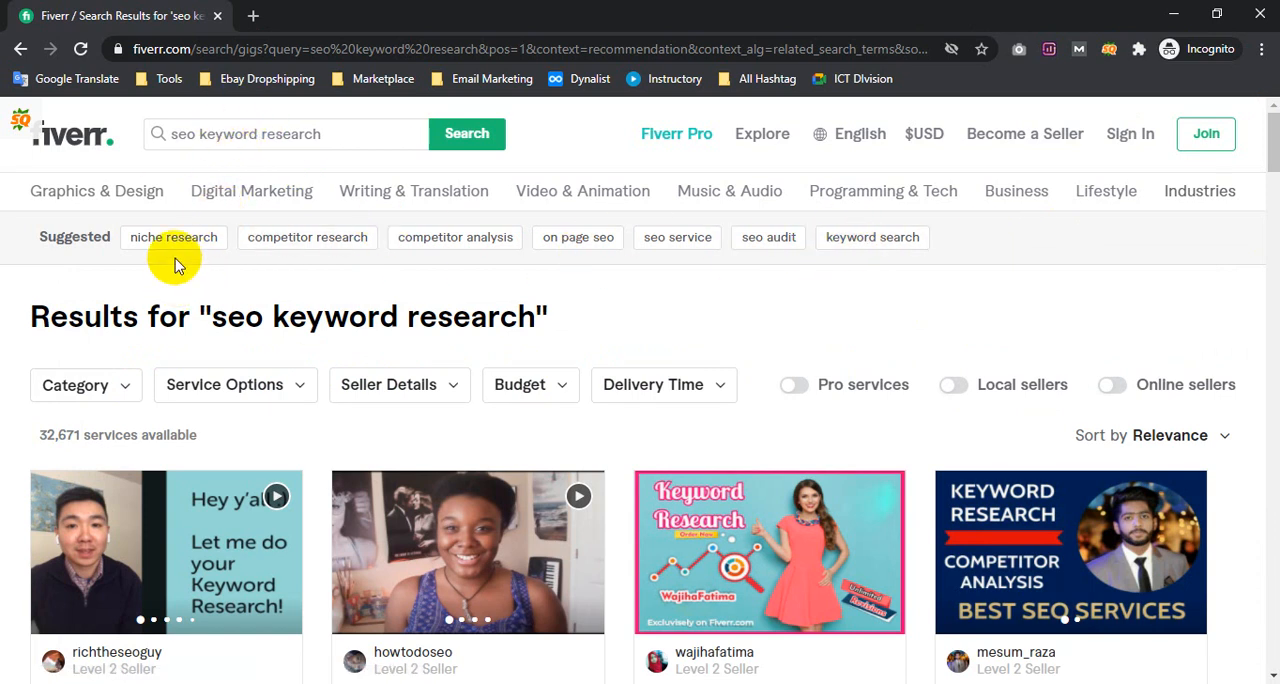
{"action": "left_click", "coordinate": [873, 243]}
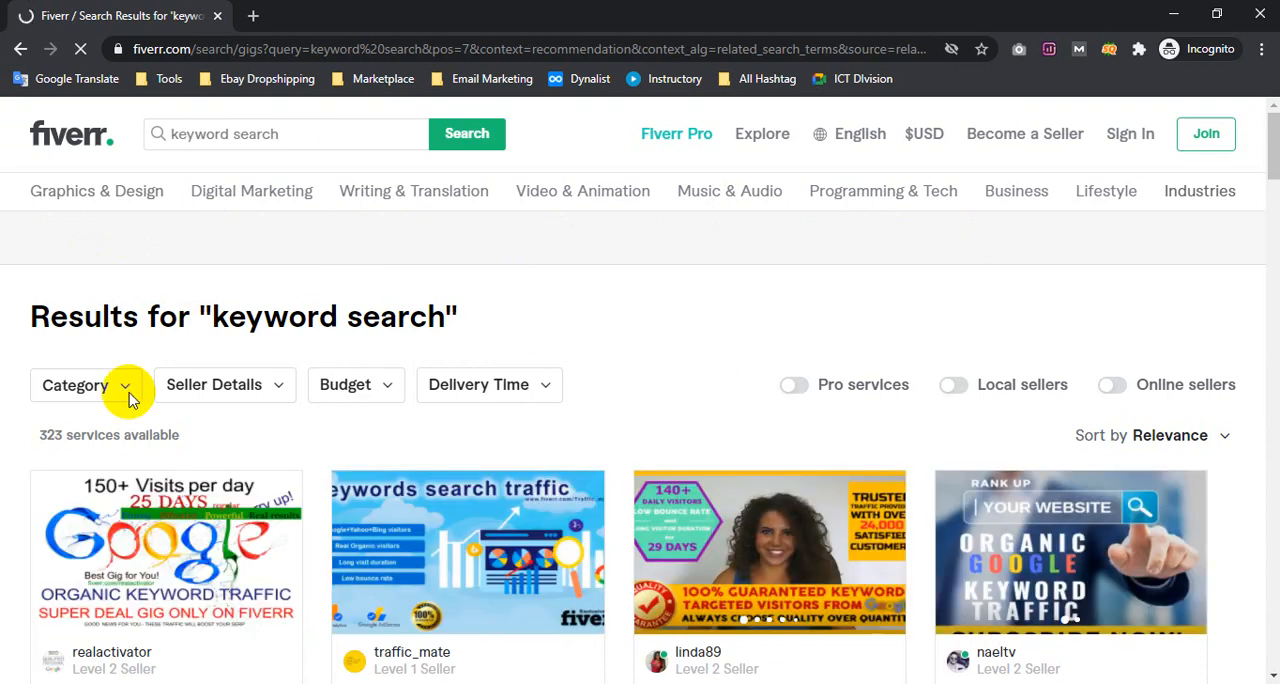
{"action": "left_click_drag", "start_coordinate": [40, 434], "coordinate": [183, 432]}
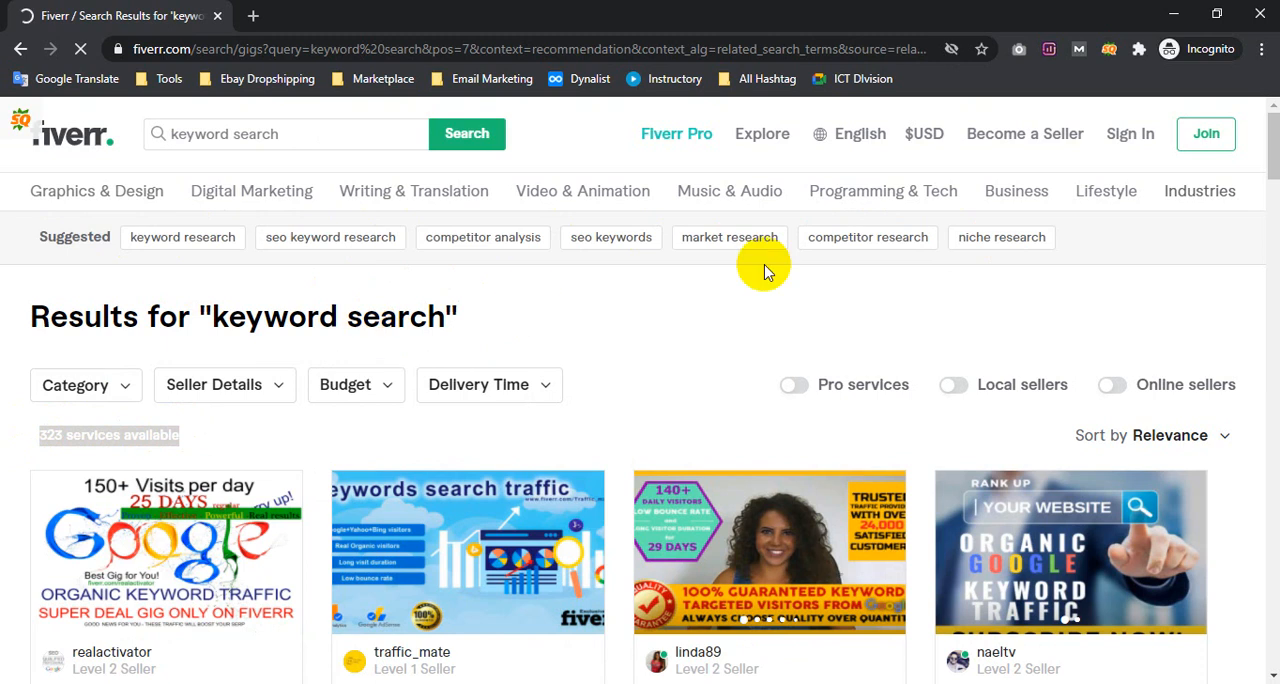
Copy the suggested terms from "keyword research" to "niche research" and paste them on a new third line of the Notepad note
{"action": "left_click", "coordinate": [808, 258]}
{"action": "left_click_drag", "start_coordinate": [808, 258], "coordinate": [178, 237]}
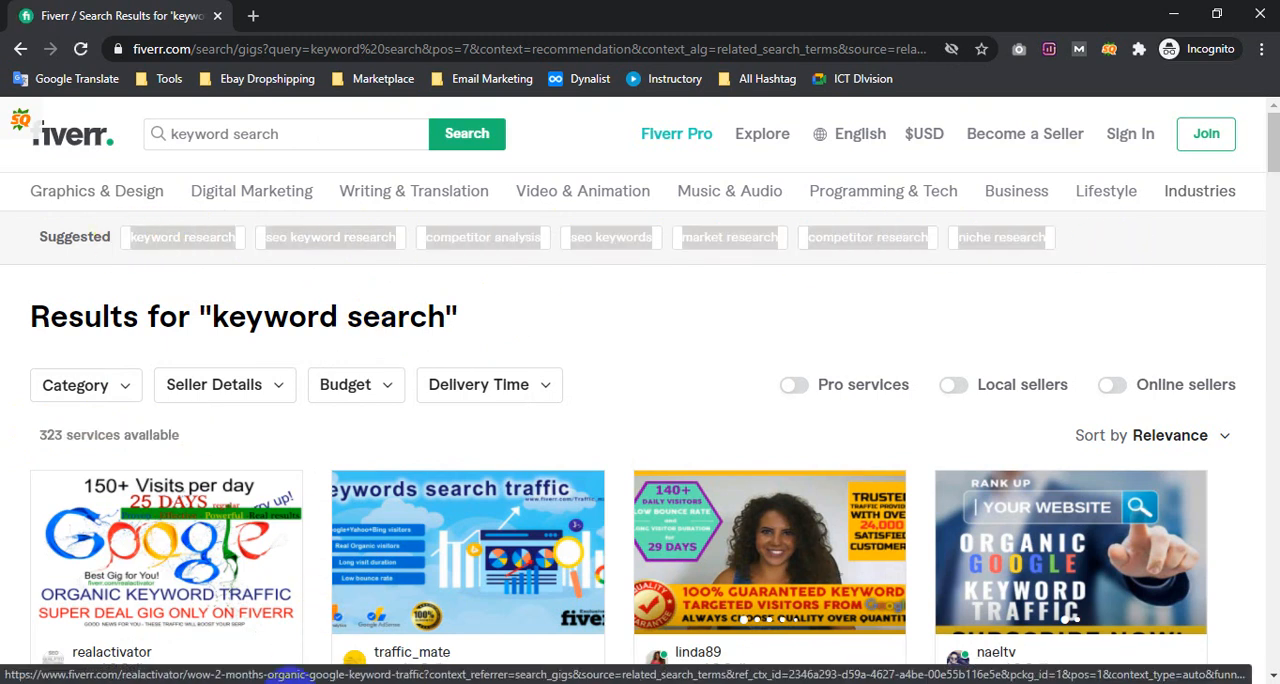
{"action": "key", "text": "alt+Tab"}
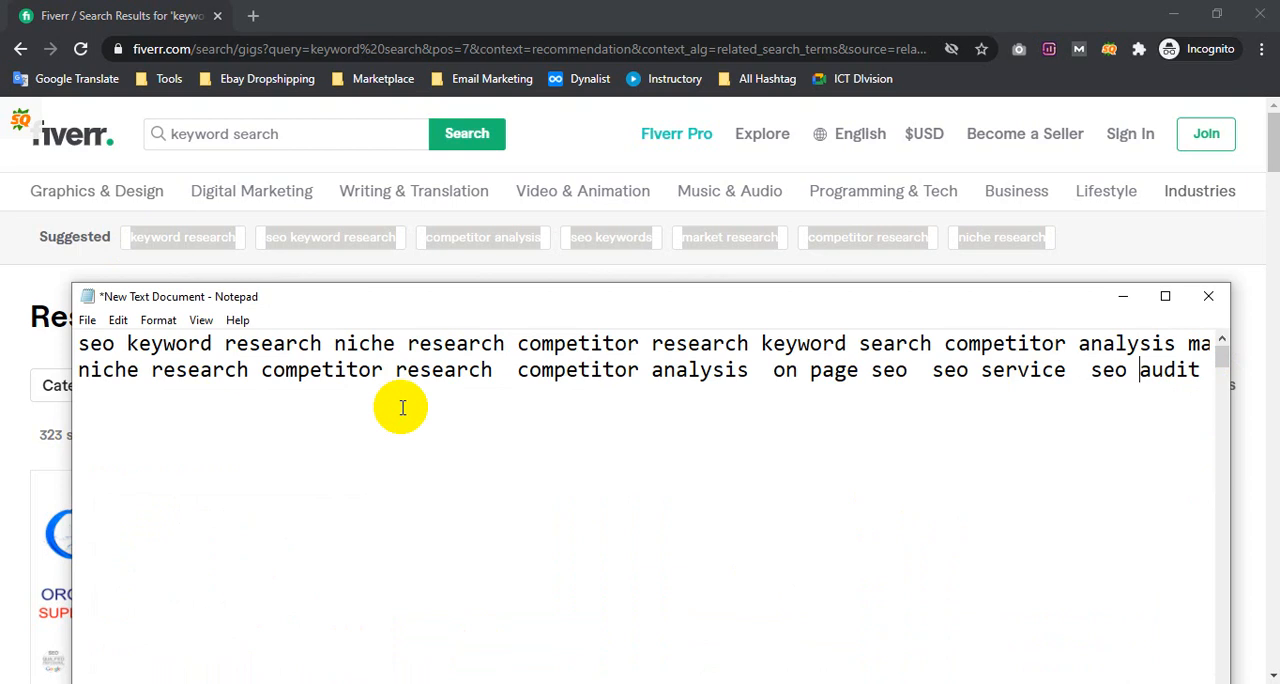
{"action": "left_click", "coordinate": [145, 399]}
{"action": "type", "text": "keyword researchseo keyword researchcompetitor analysisseo keywordsmarket researchcompetitor researchniche research"}
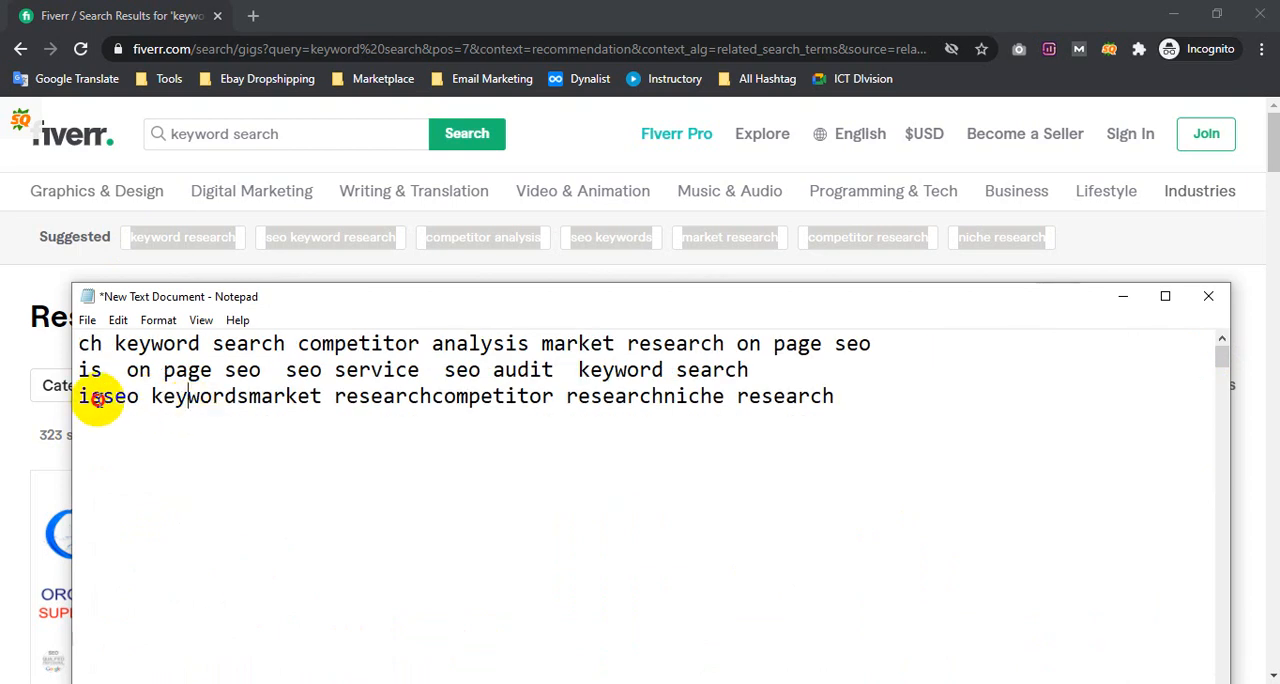
Separate the pasted terms on the third line with spaces, from "keyword research" through "seo keywords" to "niche research"
{"action": "left_click_drag", "start_coordinate": [189, 396], "coordinate": [2, 384]}
{"action": "left_click", "coordinate": [272, 399]}
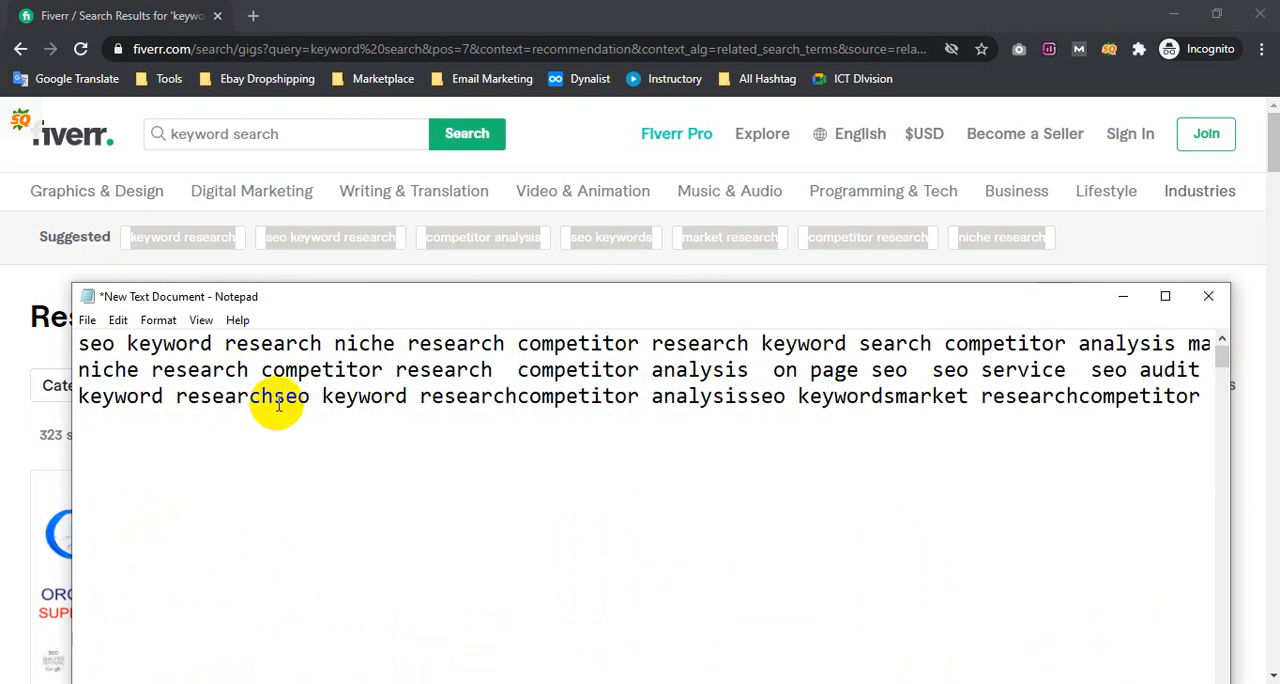
{"action": "left_click", "coordinate": [502, 393]}
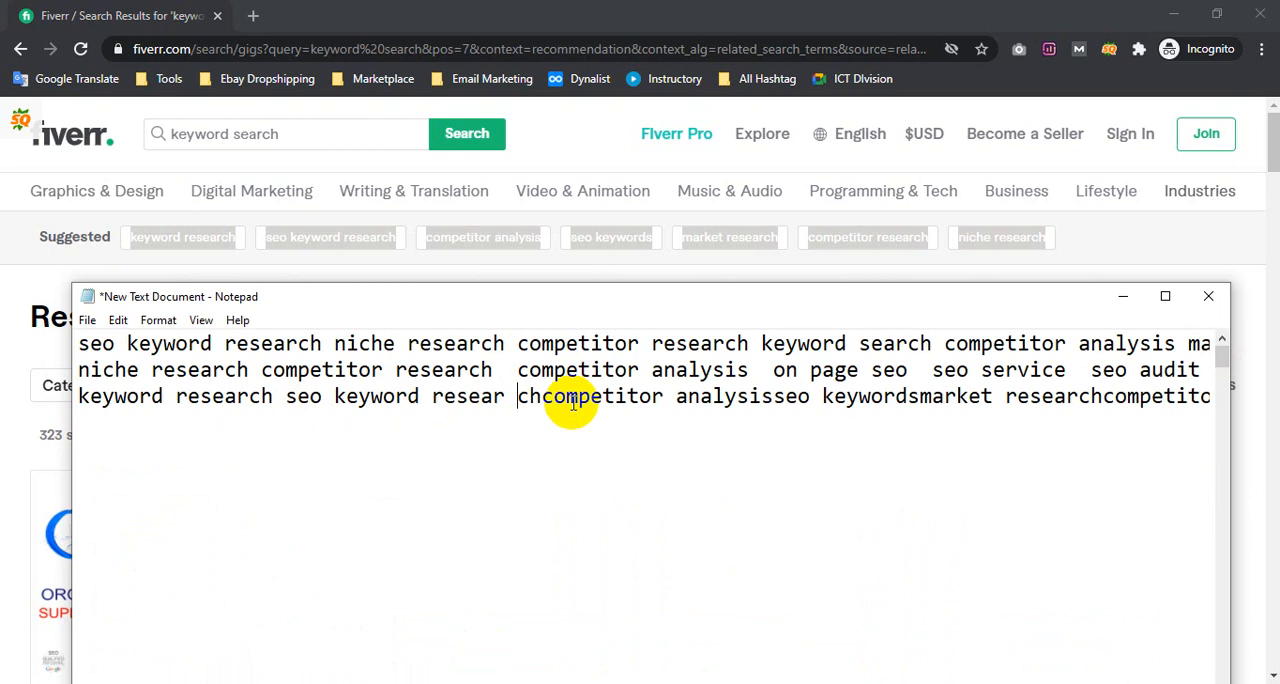
{"action": "left_click", "coordinate": [772, 396]}
{"action": "left_click_drag", "start_coordinate": [822, 396], "coordinate": [1229, 389]}
{"action": "left_click", "coordinate": [810, 396]}
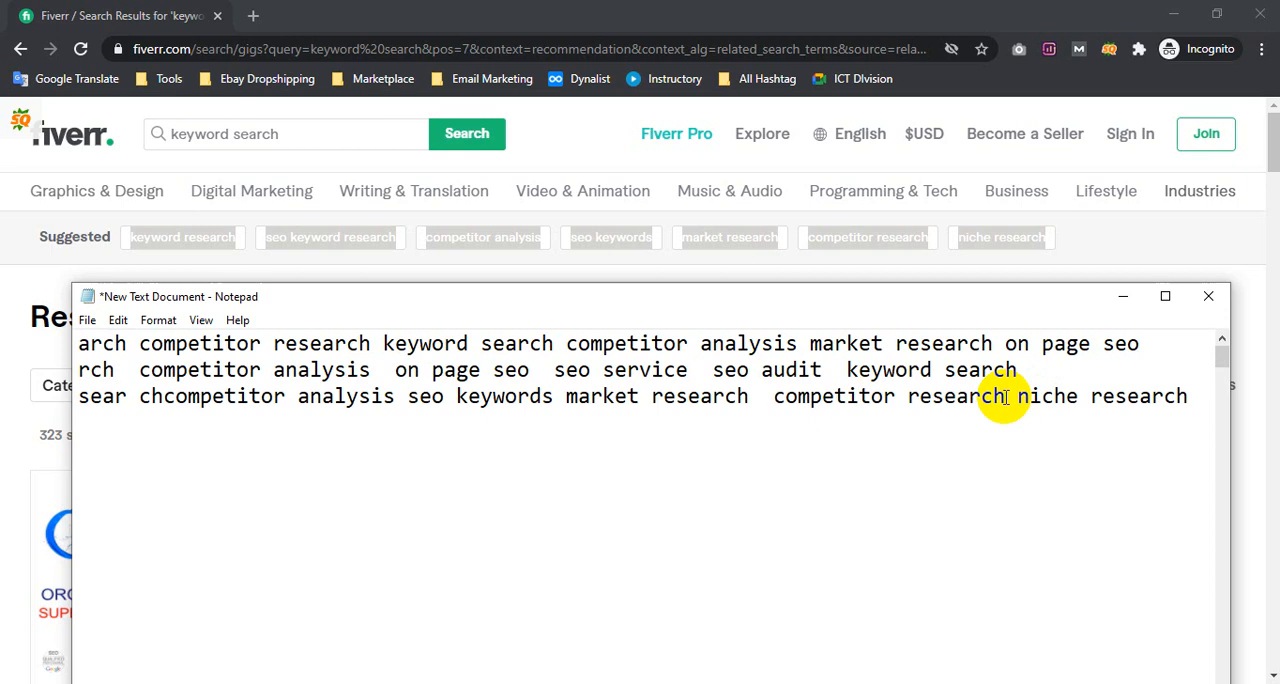
Switch back to Fiverr, open the results for the suggested term "seo keywords" and look over its services and suggested terms
{"action": "left_click", "coordinate": [15, 258]}
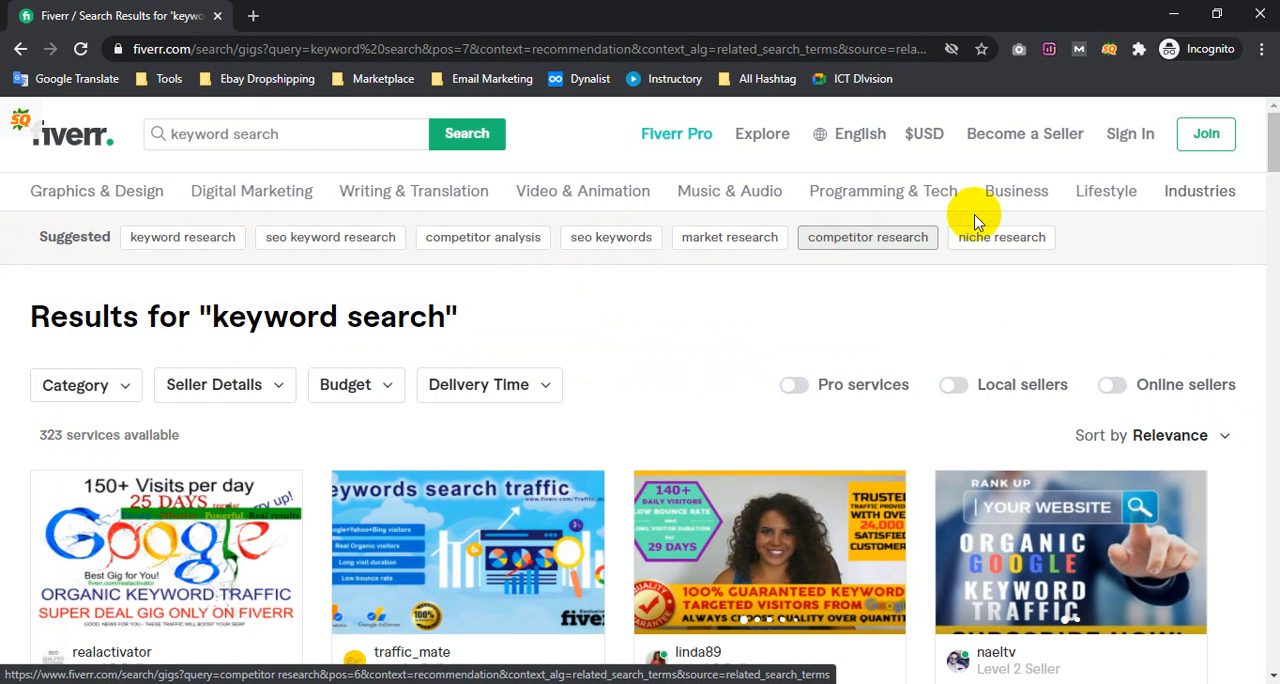
{"action": "left_click", "coordinate": [630, 247]}
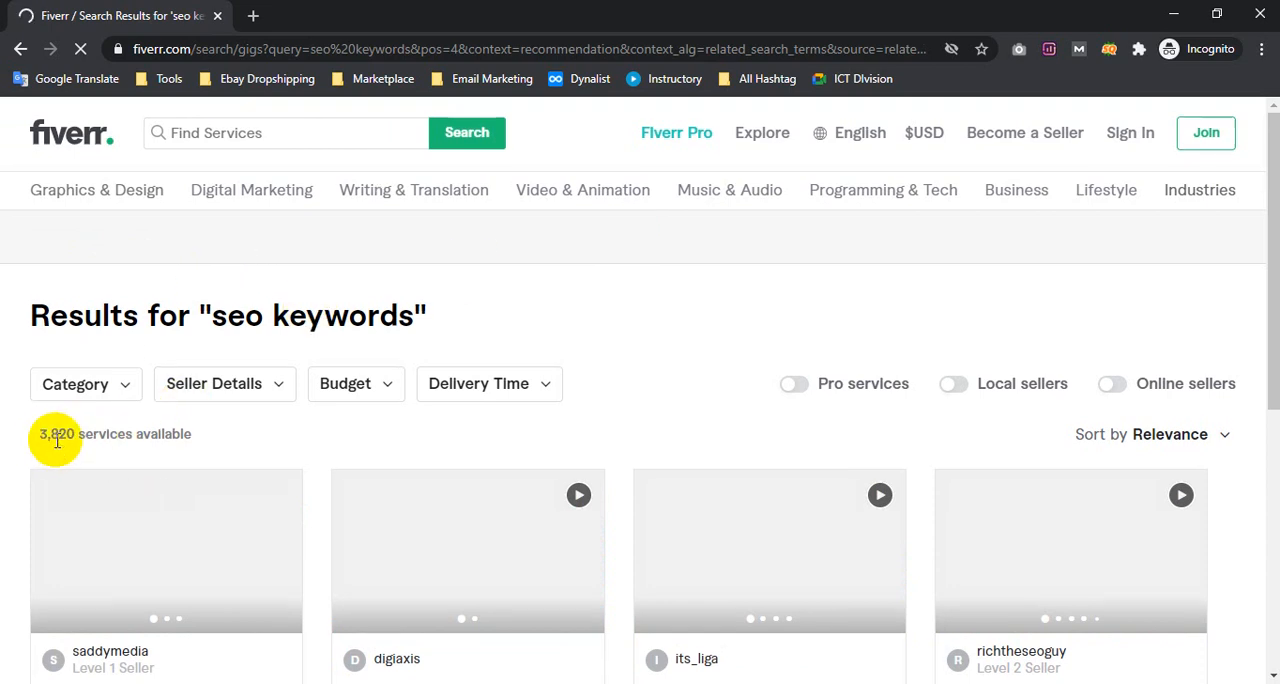
{"action": "scroll", "coordinate": [58, 445], "scroll_direction": "down", "scroll_amount": 2}
{"action": "scroll", "coordinate": [67, 440], "scroll_direction": "up", "scroll_amount": 2}
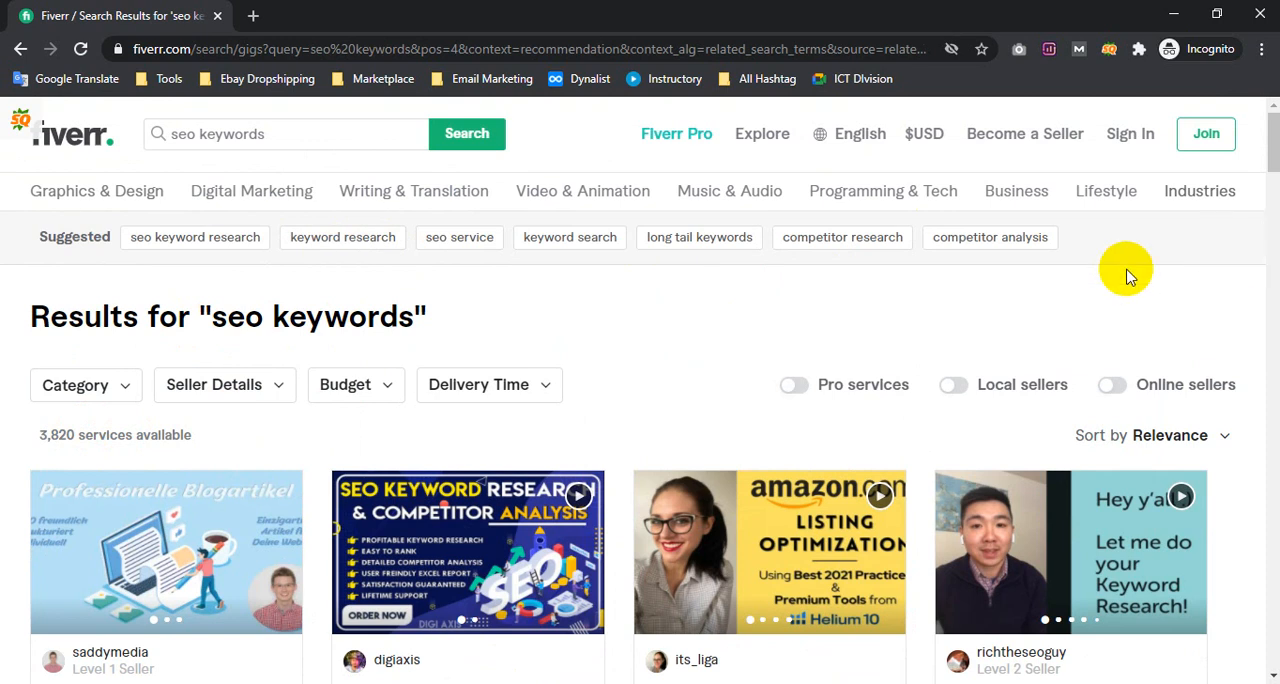
Copy the suggested terms from "seo keyword research" to "competitor analysis" and paste them on a new fourth line of the Notepad note
{"action": "left_click_drag", "start_coordinate": [1094, 256], "coordinate": [123, 244]}
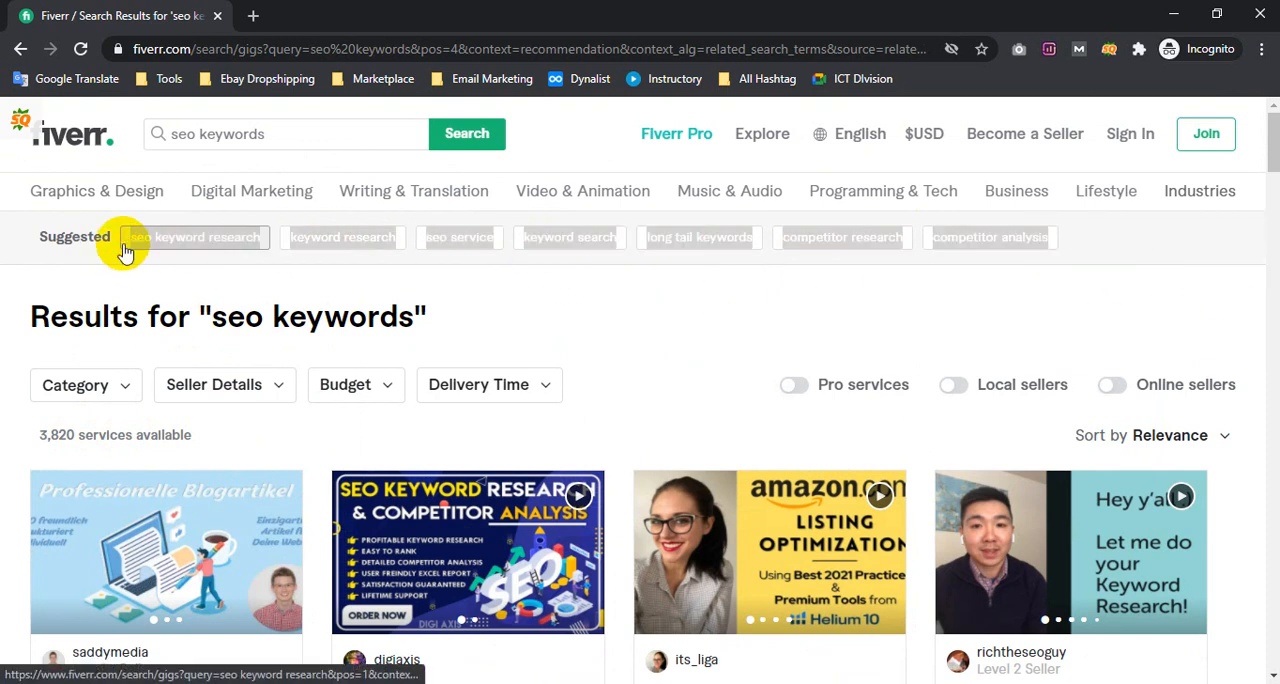
{"action": "key", "text": "alt+Tab"}
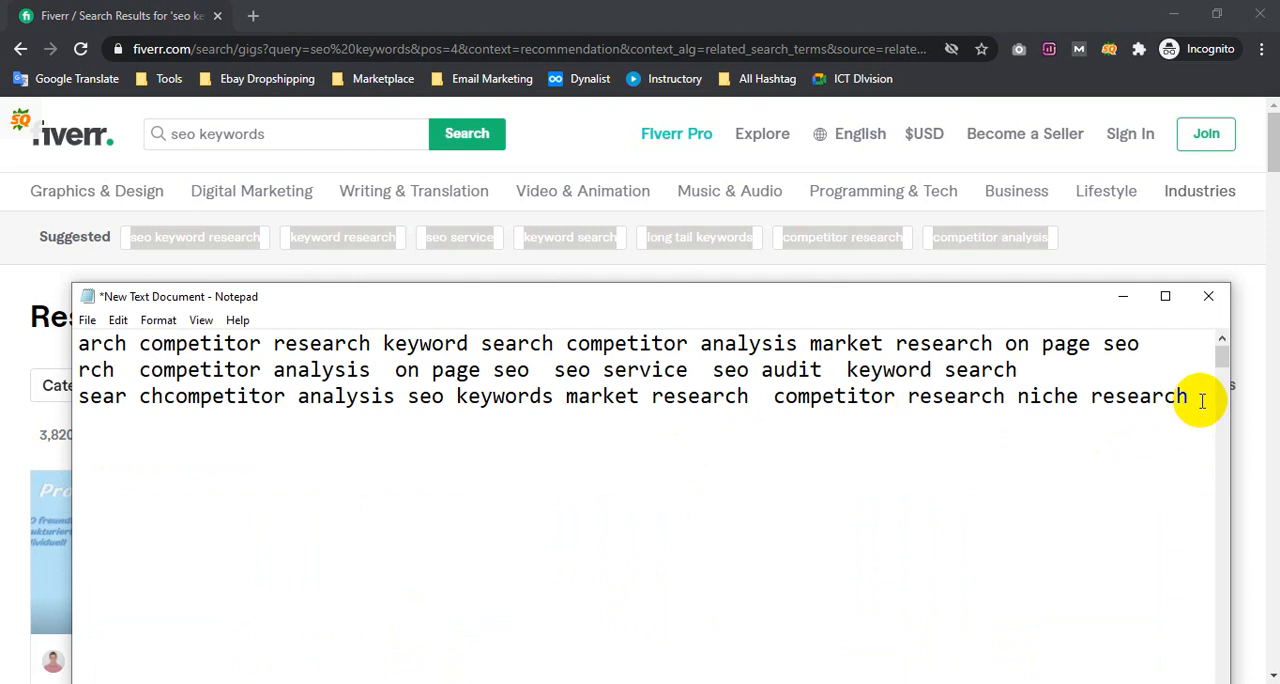
{"action": "left_click", "coordinate": [189, 449]}
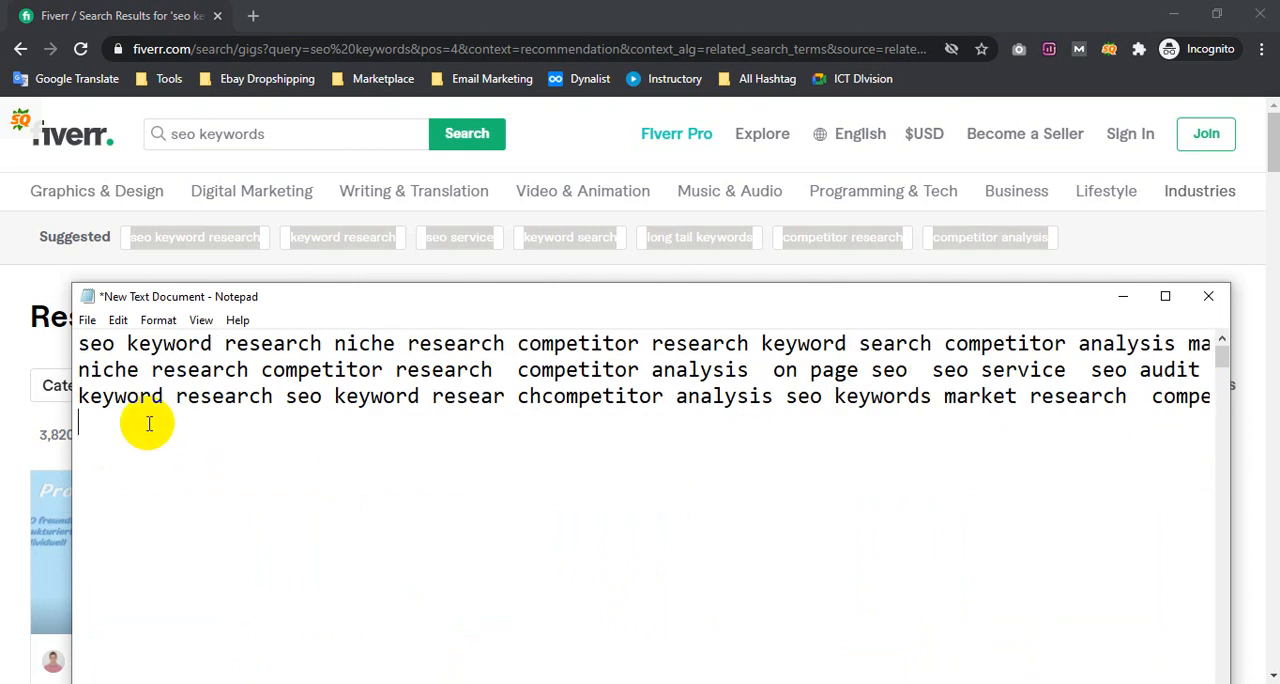
{"action": "type", "text": "seo keyword researchkeyword researchseo servicekeyword searchlong tail keywordscompetitor researchcompetitor analysis"}
Separate the terms on the fourth line with spaces, from "seo keyword research" through "long tail keywords" to "competitor analysis"
{"action": "left_click_drag", "start_coordinate": [168, 423], "coordinate": [17, 425]}
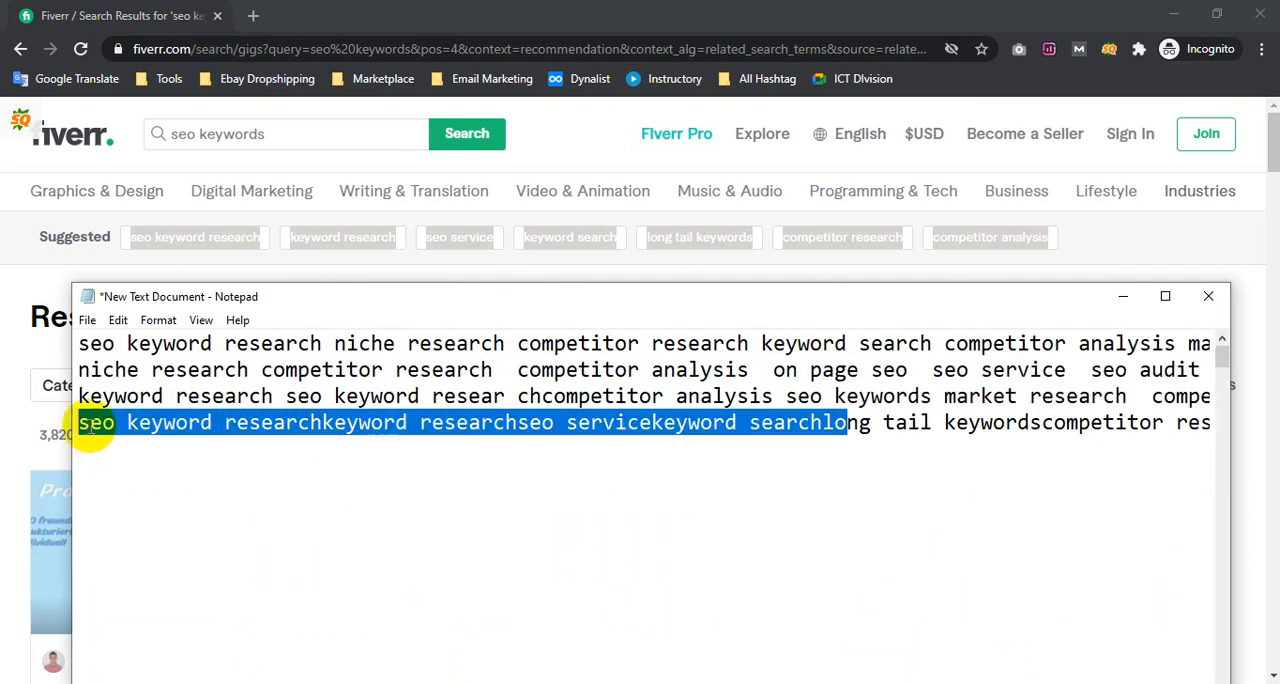
{"action": "left_click", "coordinate": [205, 422]}
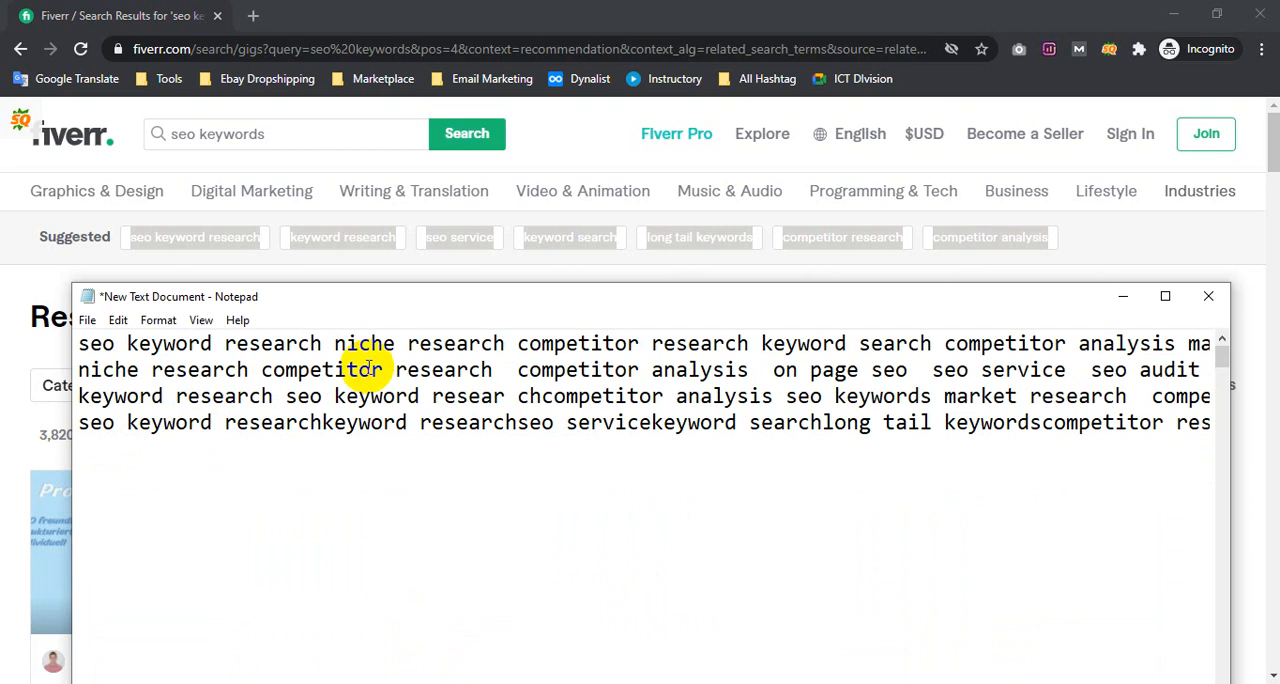
{"action": "left_click", "coordinate": [1114, 228]}
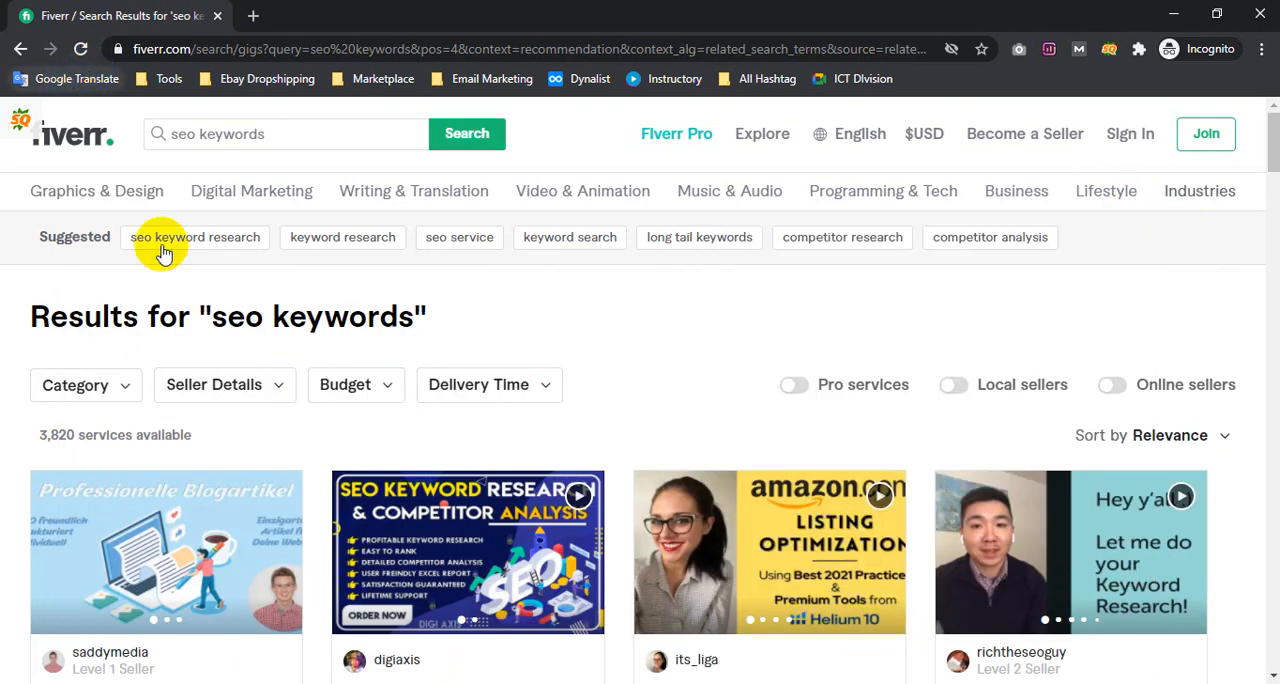
{"action": "left_click", "coordinate": [308, 683]}
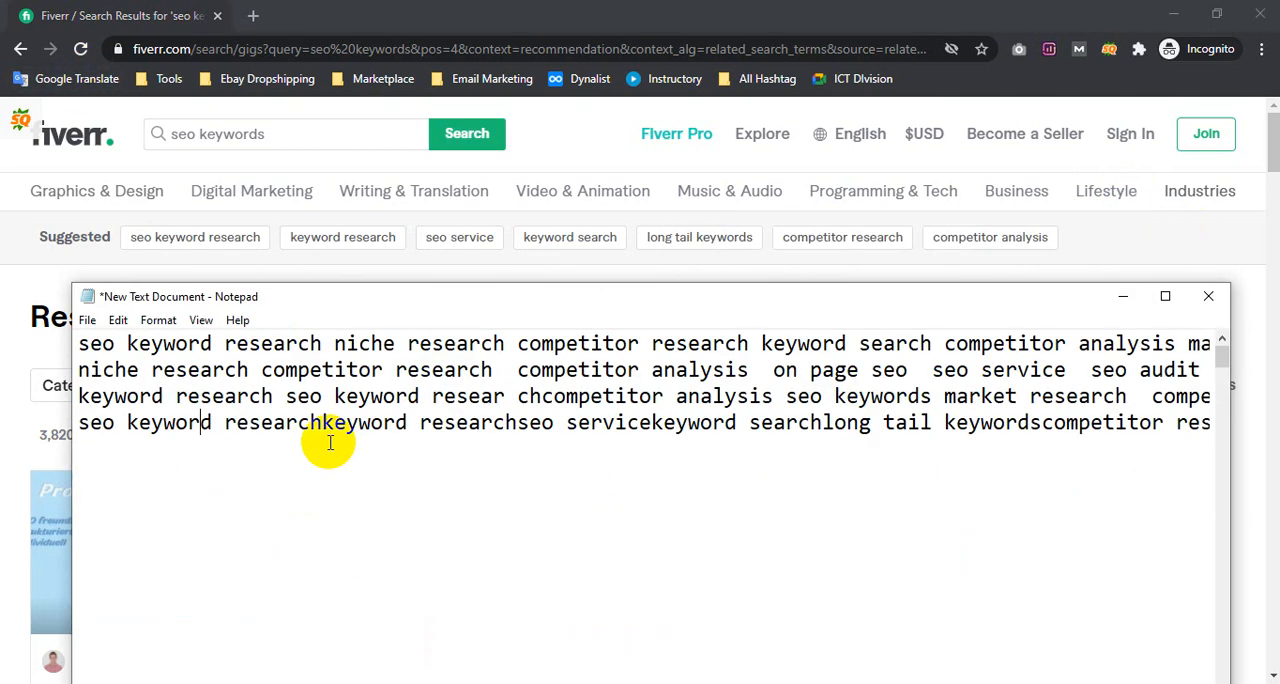
{"action": "left_click", "coordinate": [322, 422]}
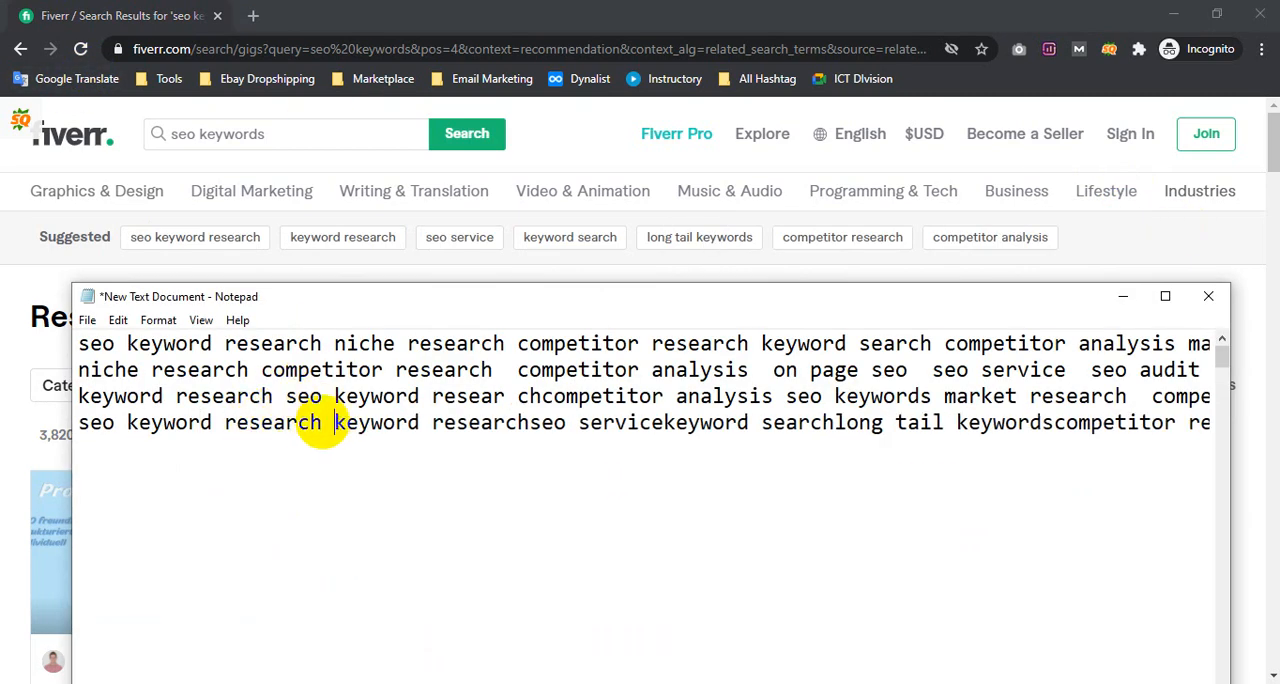
{"action": "left_click", "coordinate": [541, 422]}
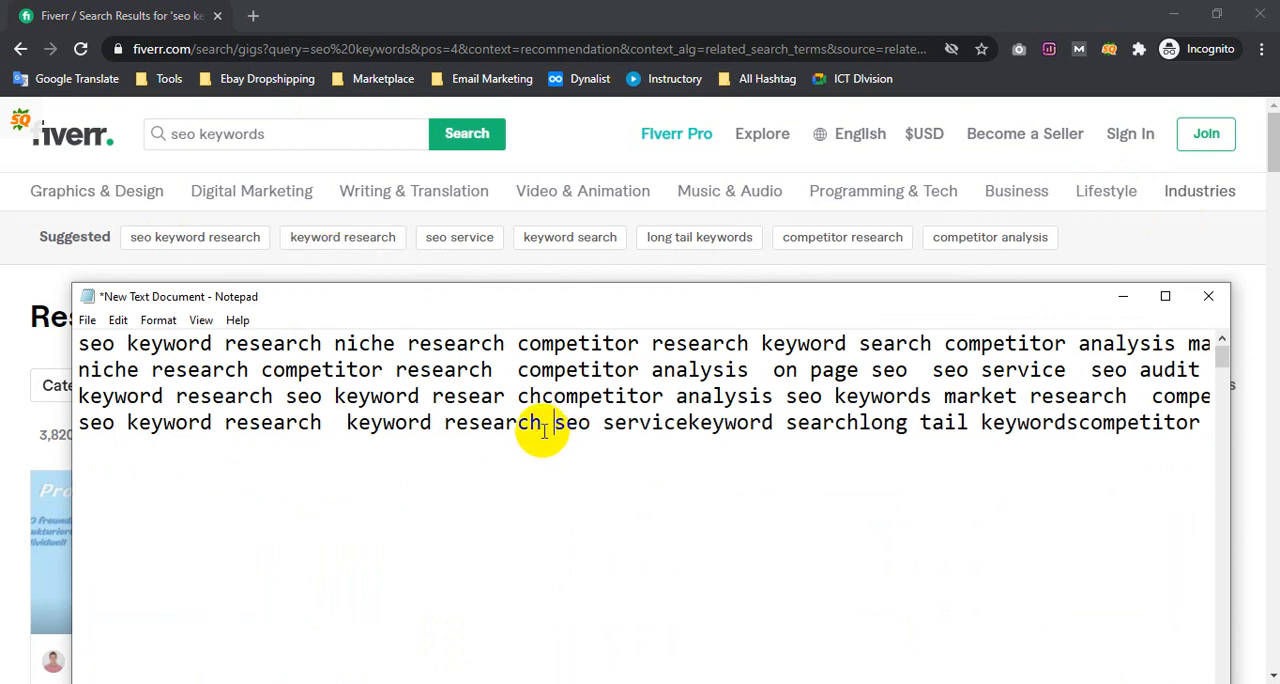
{"action": "left_click", "coordinate": [688, 422]}
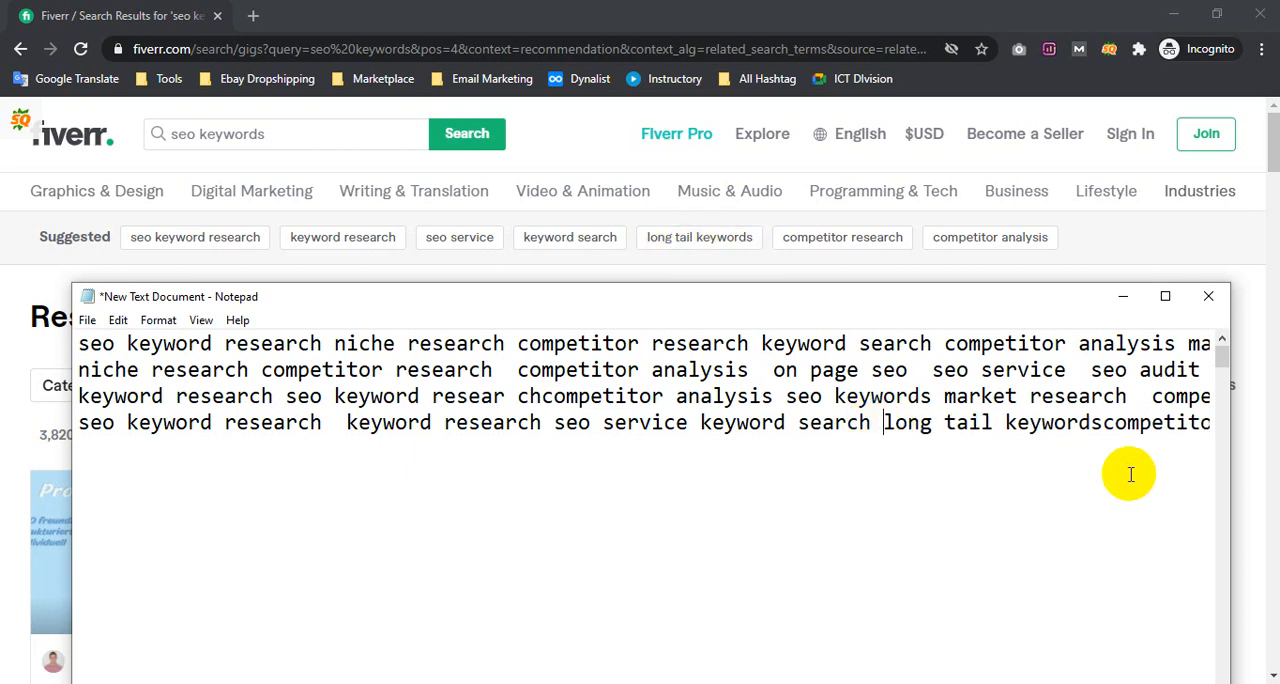
{"action": "left_click", "coordinate": [1100, 427]}
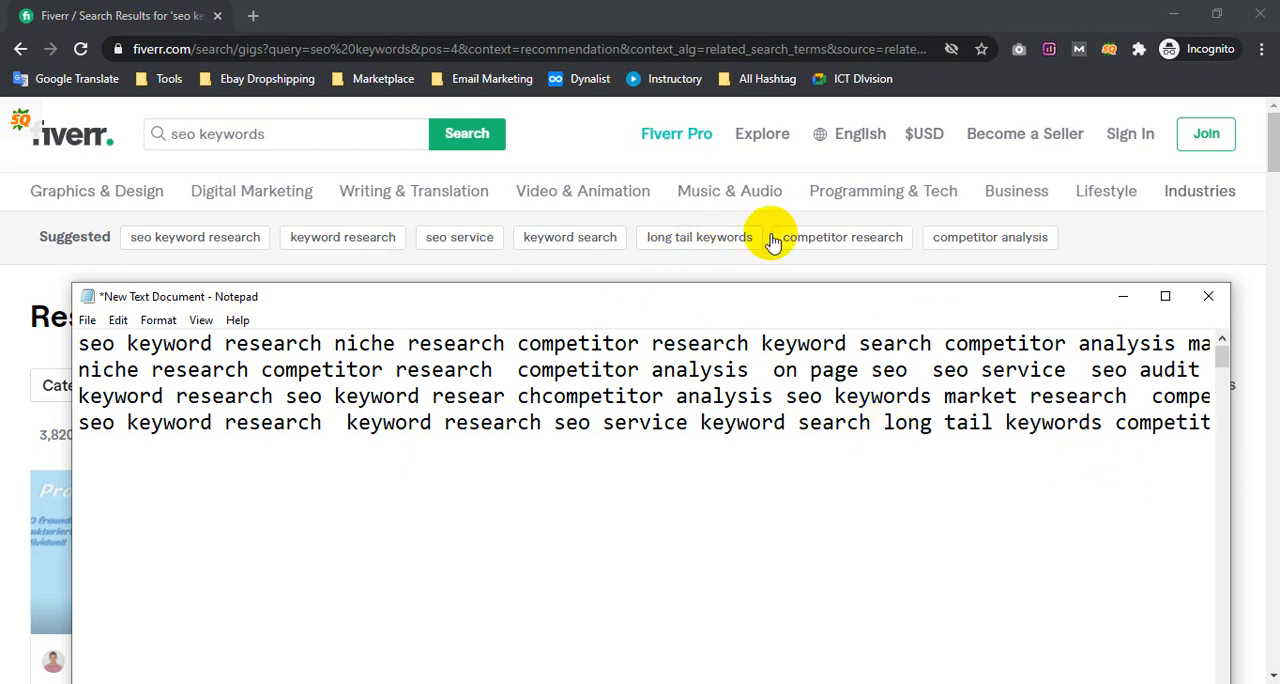
{"action": "left_click_drag", "start_coordinate": [1006, 422], "coordinate": [1249, 430]}
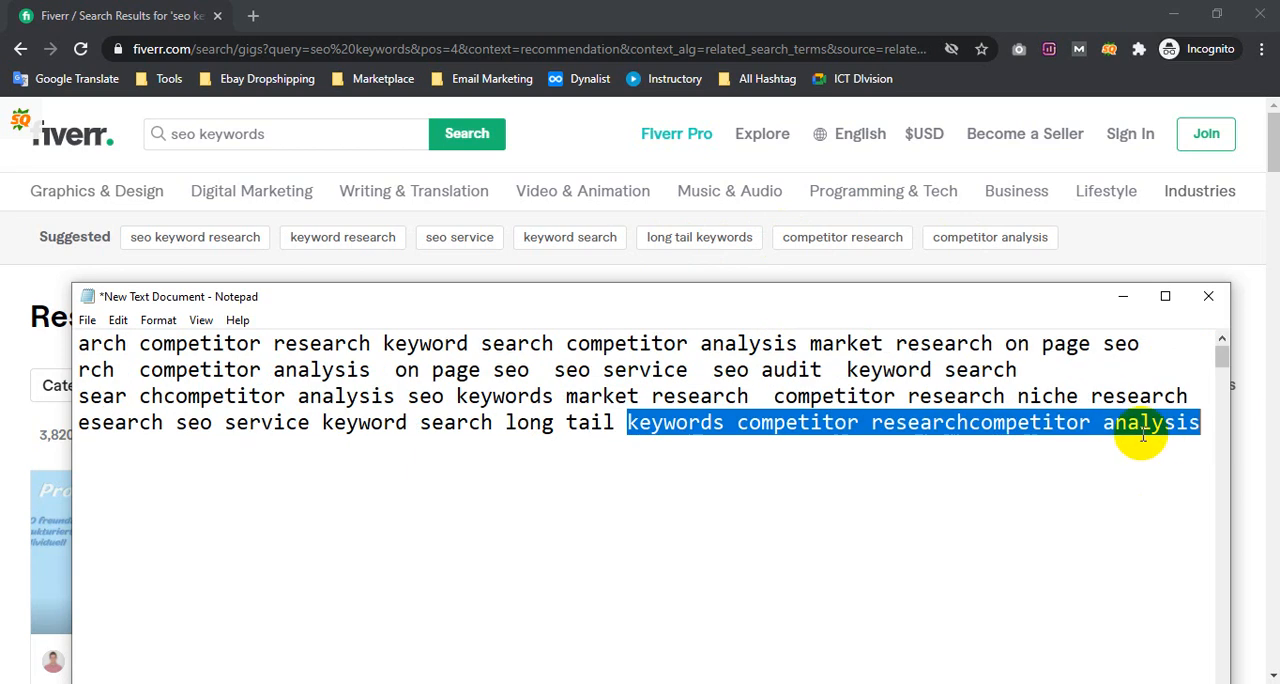
{"action": "left_click", "coordinate": [1138, 430]}
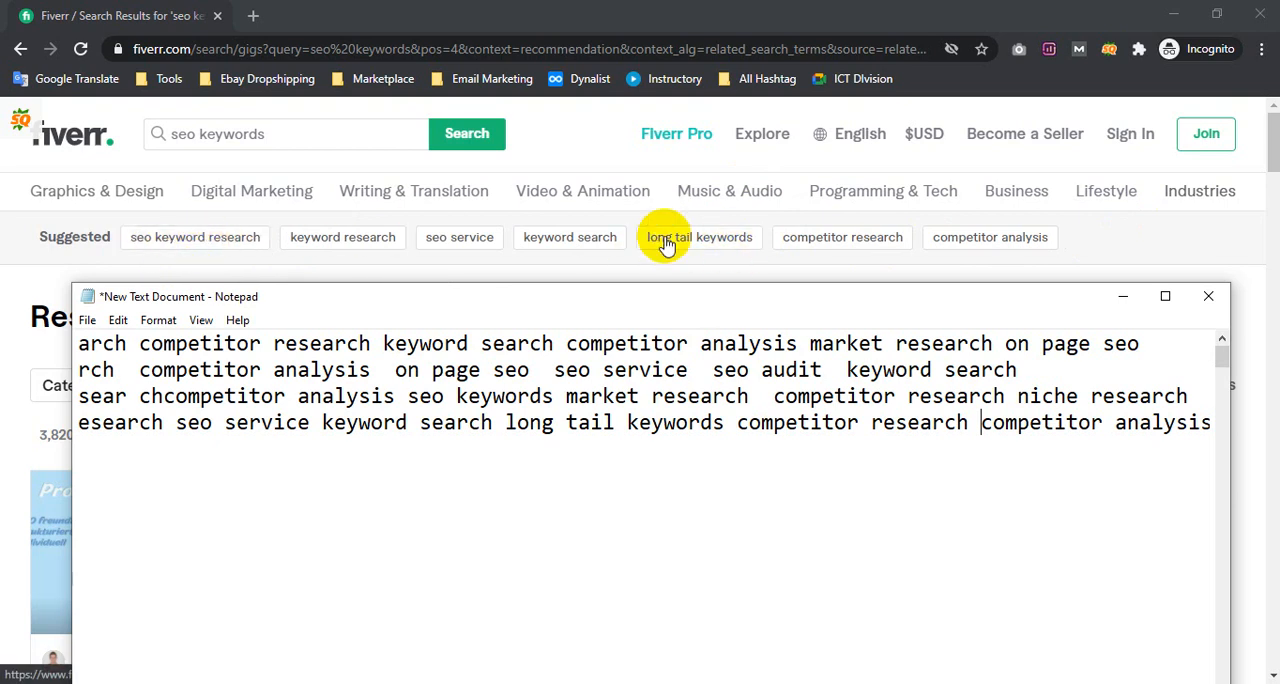
Label the first line of the Notepad note by inserting "Keyword Research - " before its terms
{"action": "left_click_drag", "start_coordinate": [557, 423], "coordinate": [40, 402]}
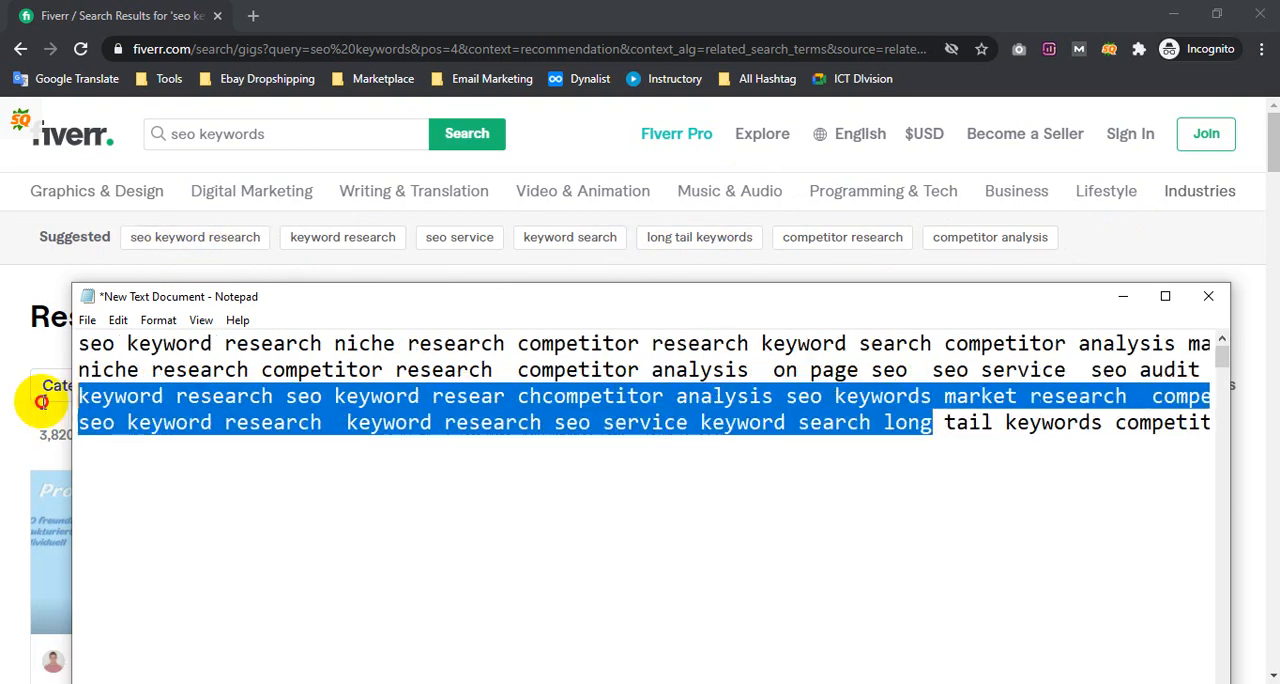
{"action": "left_click", "coordinate": [114, 397]}
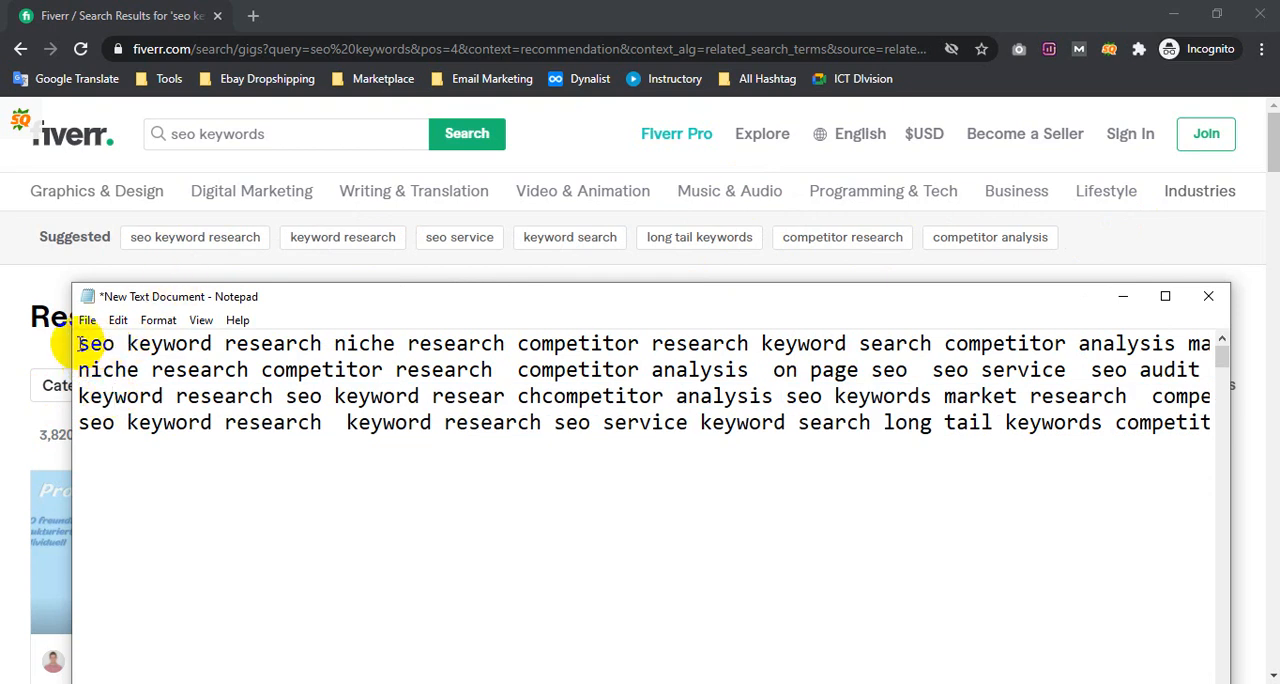
{"action": "type", "text": "Keyword"}
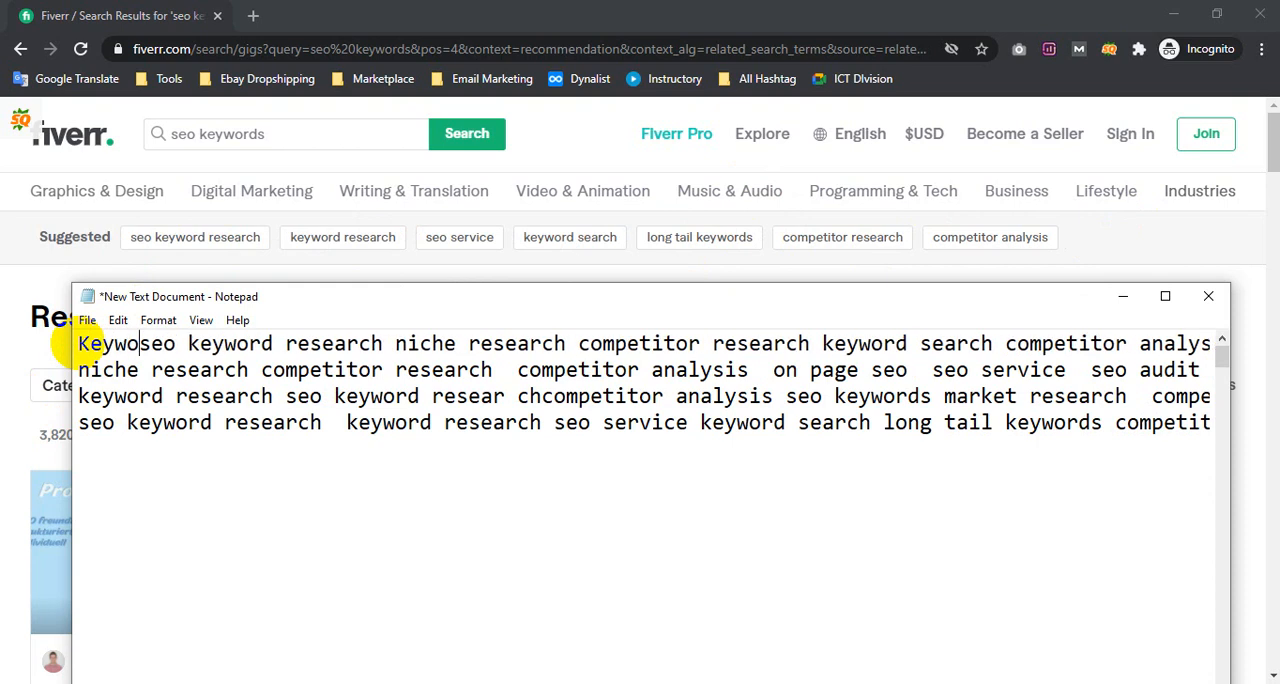
{"action": "type", "text": " Researc"}
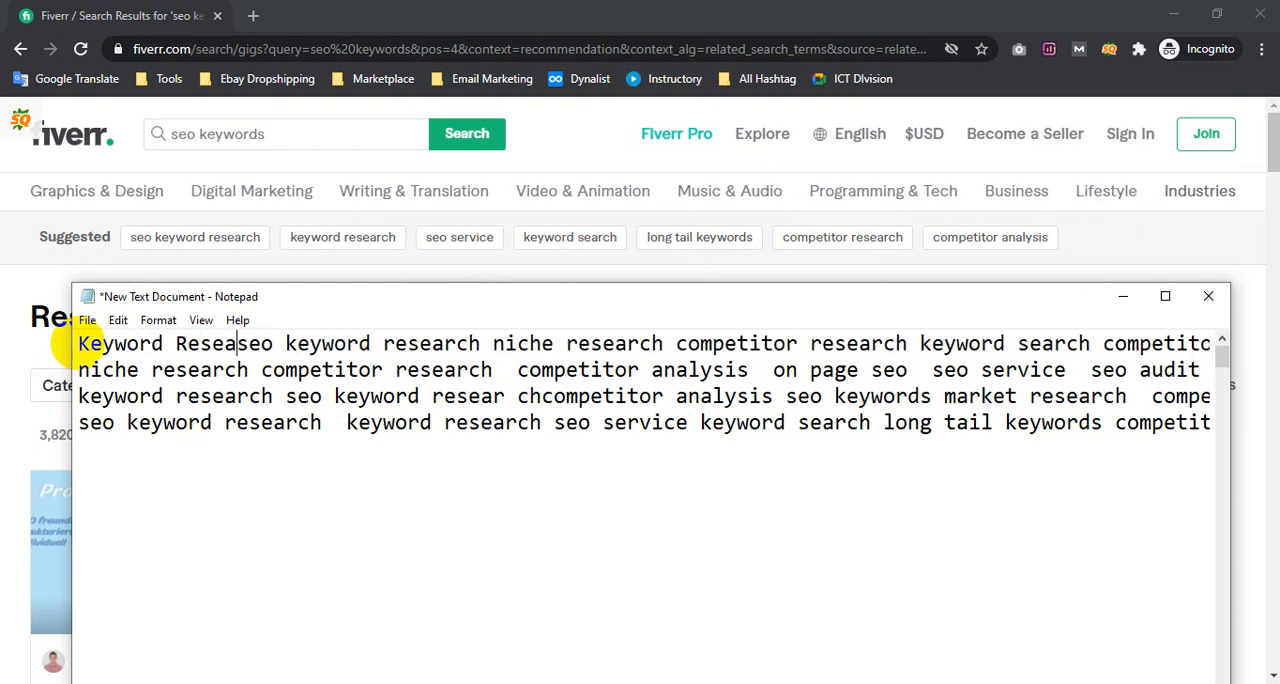
{"action": "type", "text": "h - "}
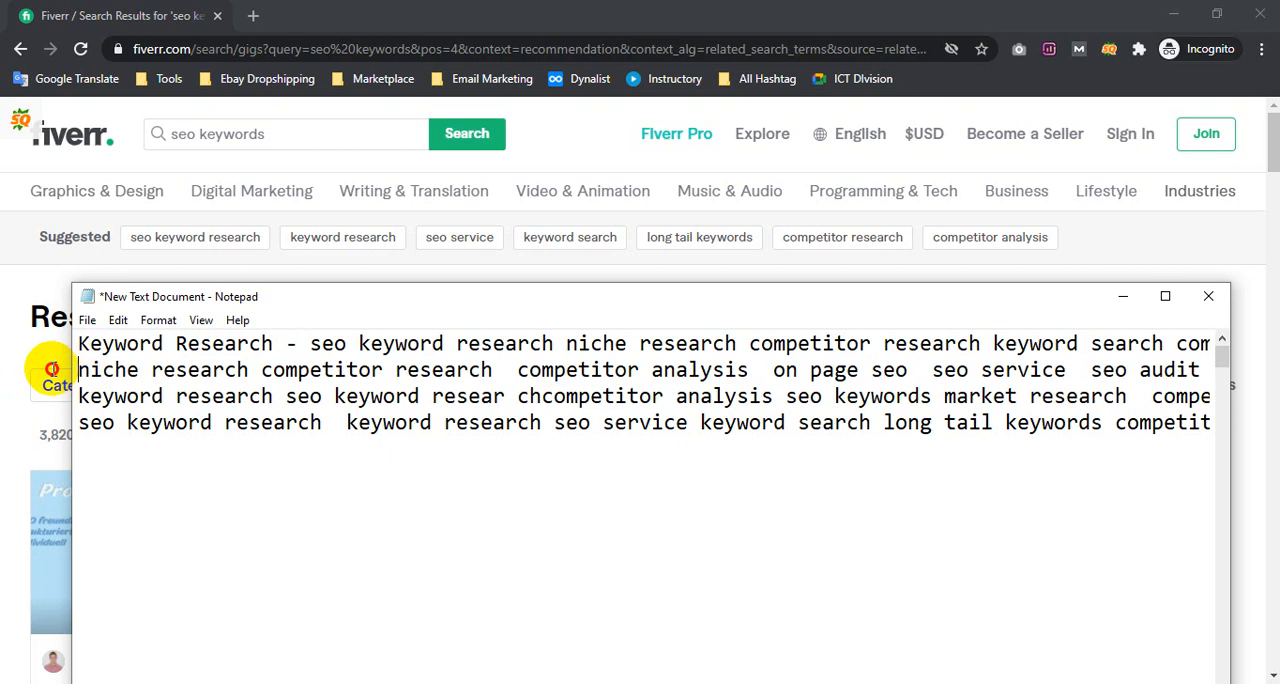
{"action": "type", "text": "SEO Keyw"}
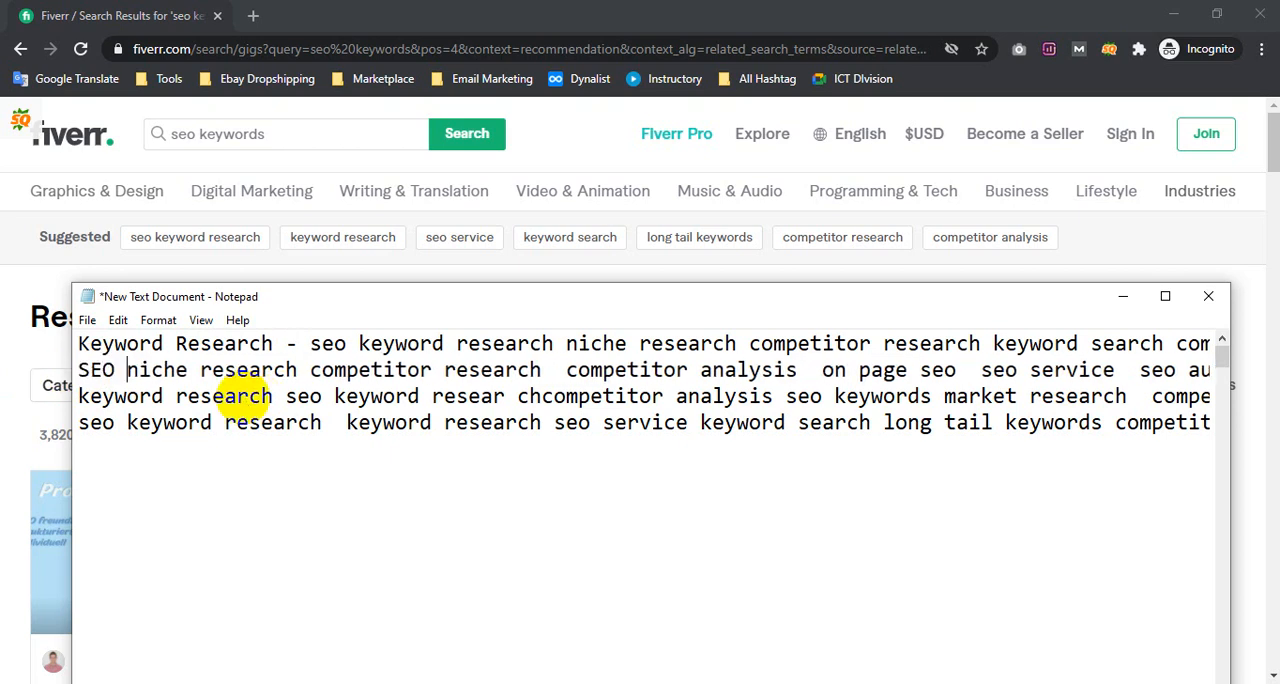
{"action": "type", "text": "ord Rese"}
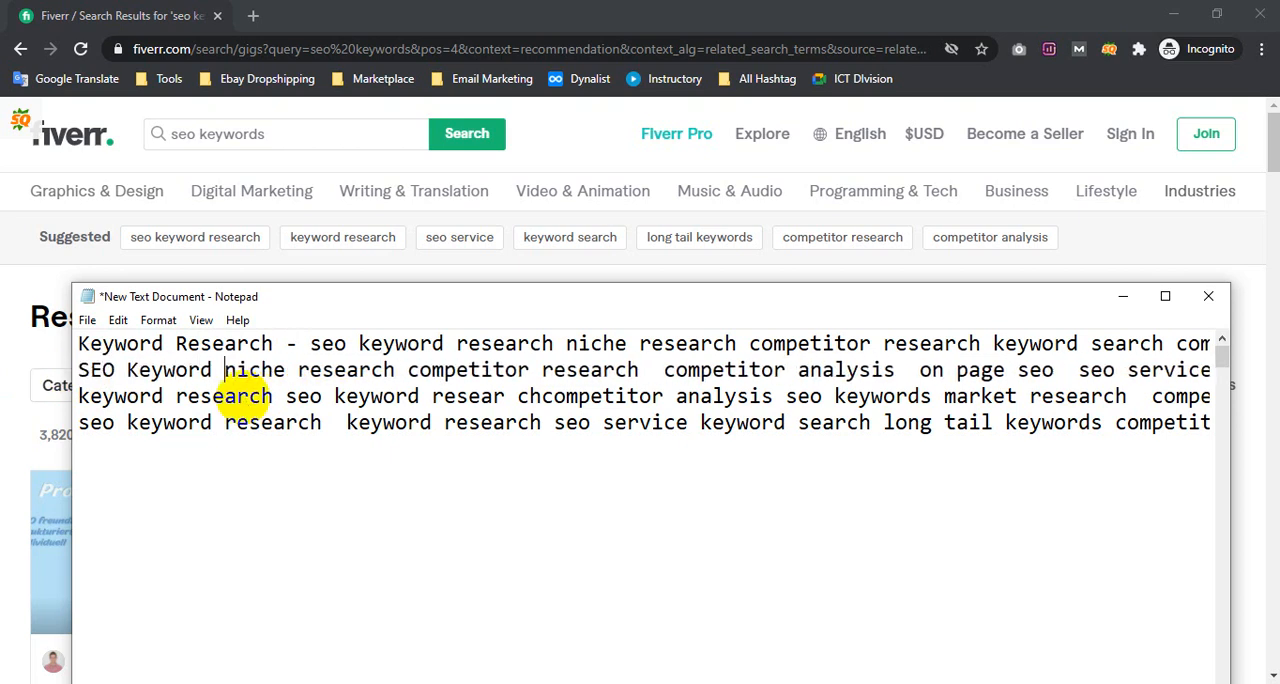
{"action": "type", "text": "arch -"}
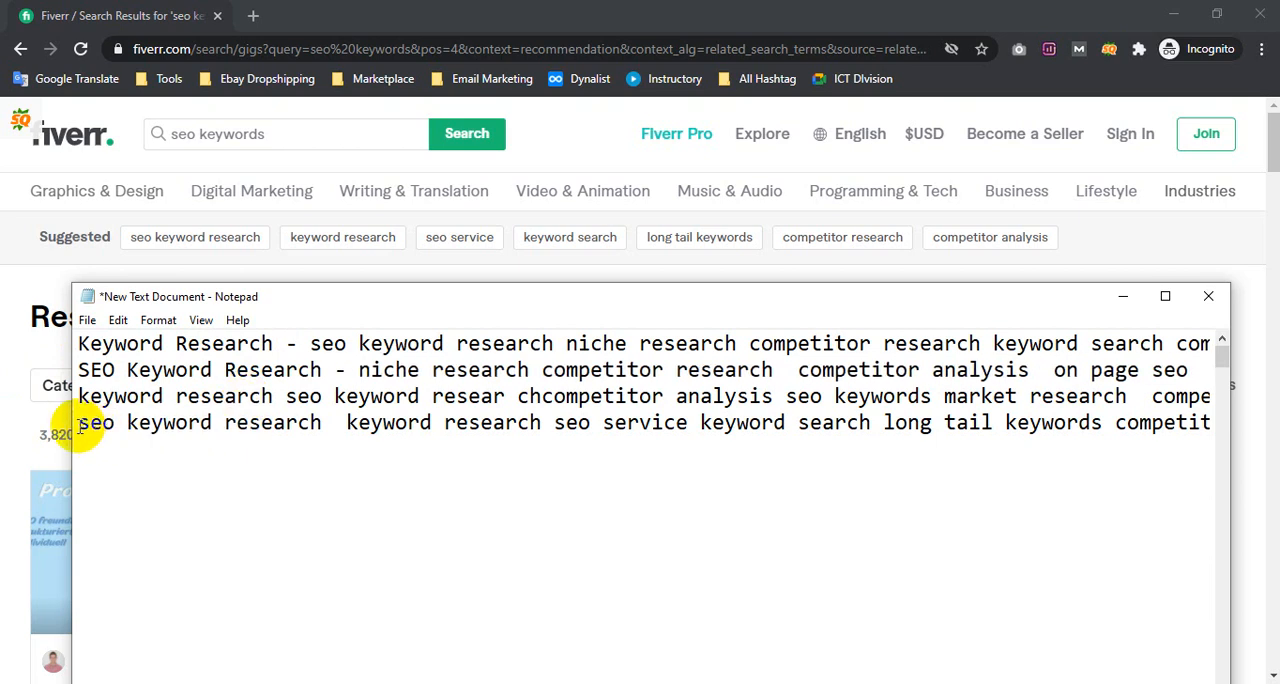
{"action": "type", "text": " SEO Ke"}
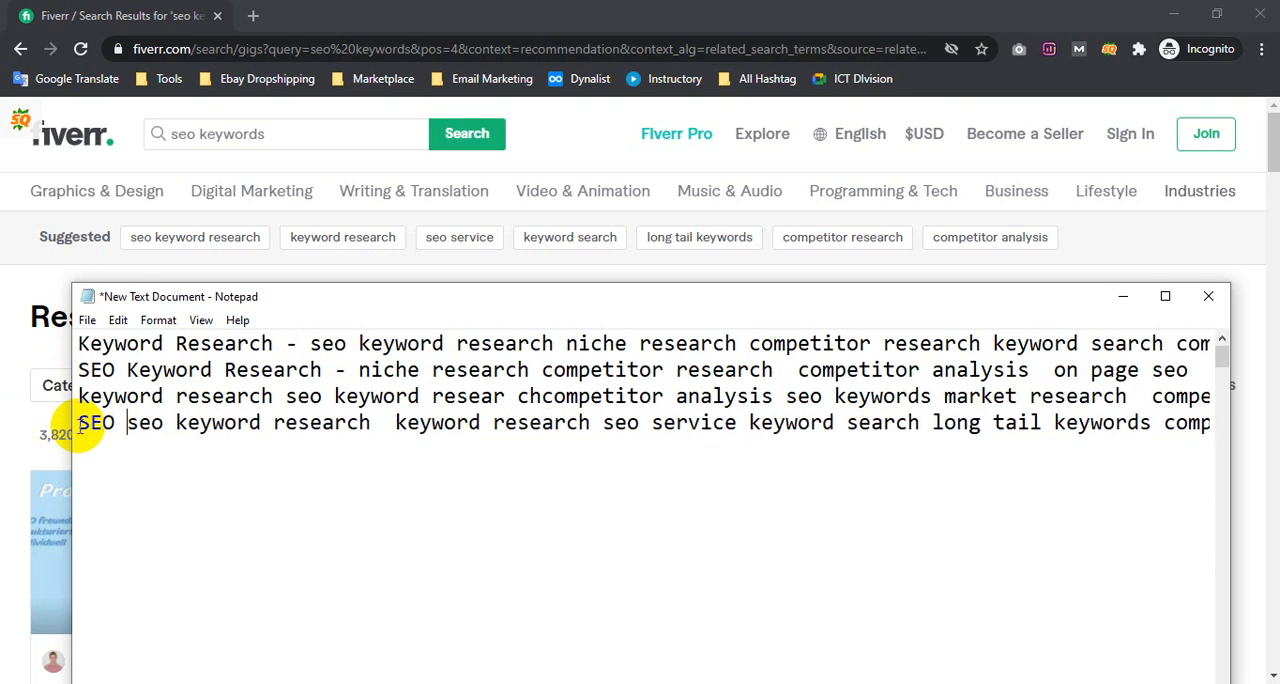
{"action": "type", "text": "ywords"}
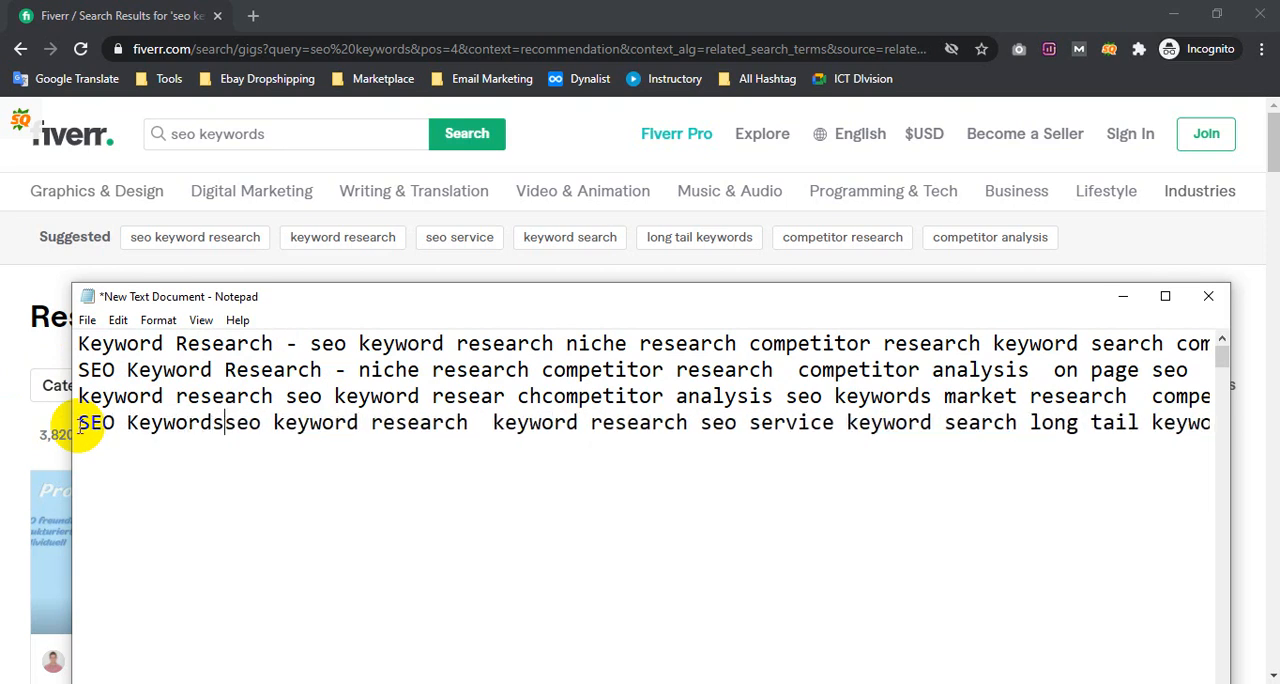
{"action": "type", "text": " -"}
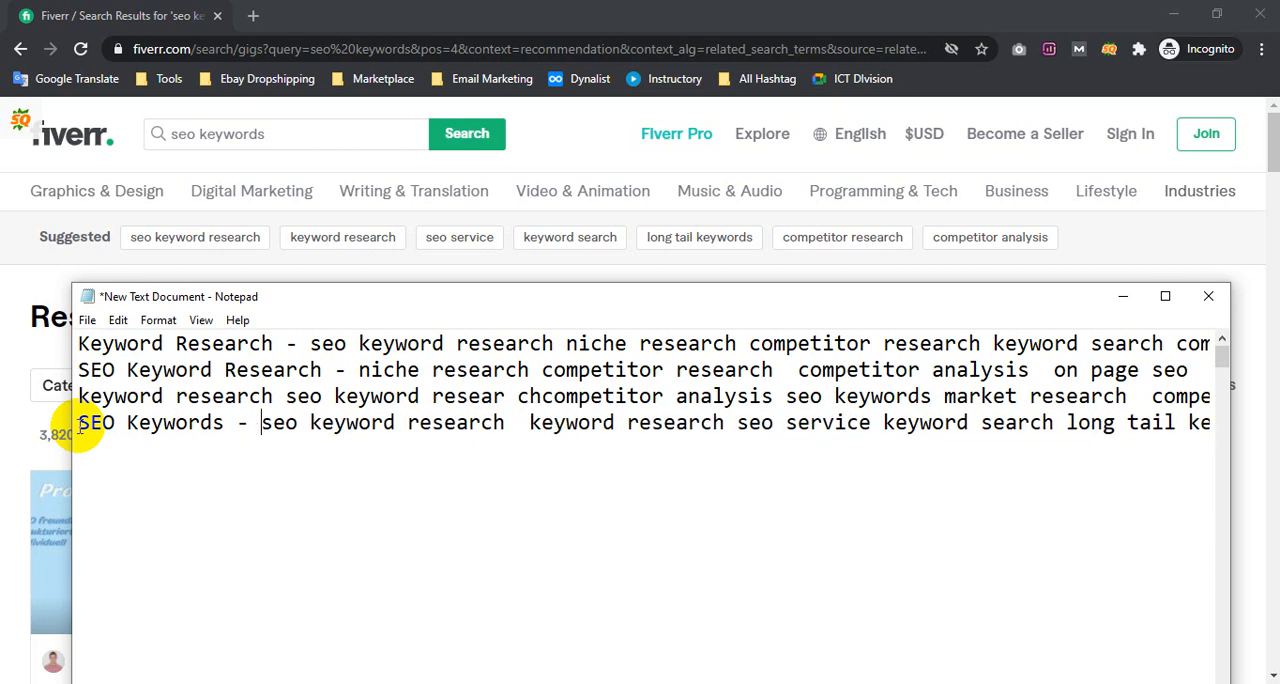
Switch to Fiverr and open the results for the suggested term "long tail keywords"
{"action": "left_click", "coordinate": [688, 256]}
{"action": "left_click", "coordinate": [695, 242]}
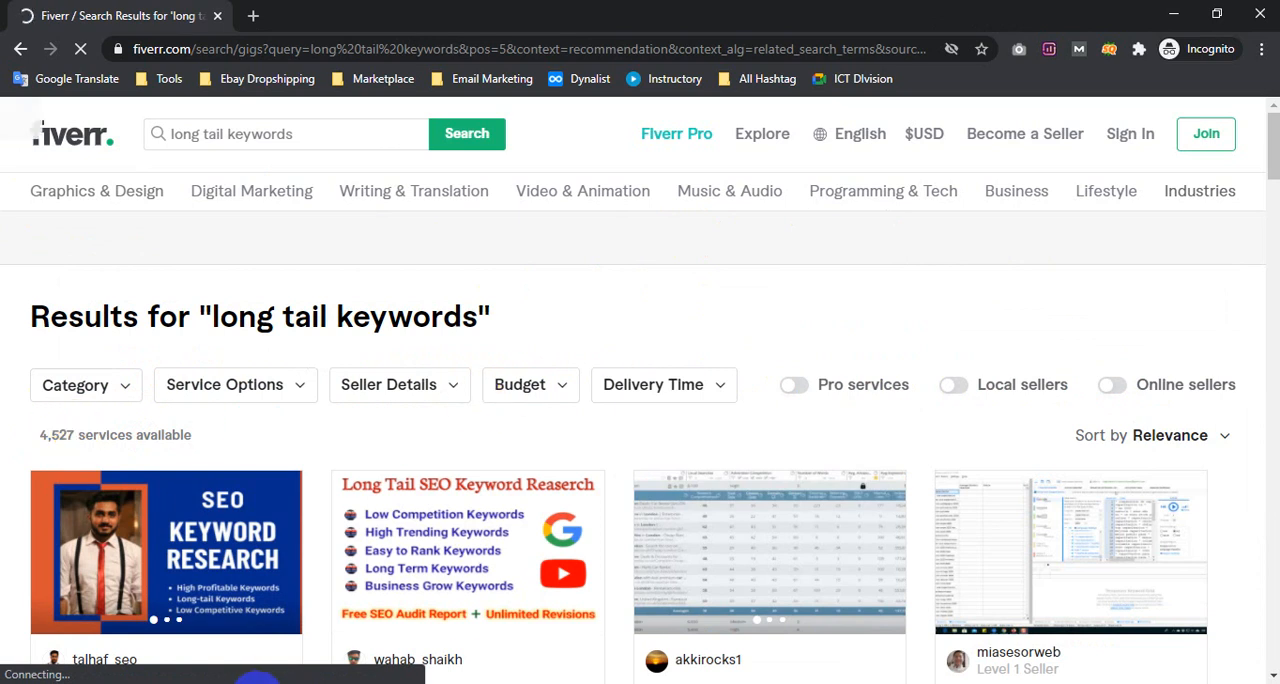
Switch to the Google Meet call, admit the person waiting to join, and return to the Fiverr results
{"action": "mouse_move", "coordinate": [257, 680]}
{"action": "left_click", "coordinate": [143, 603]}
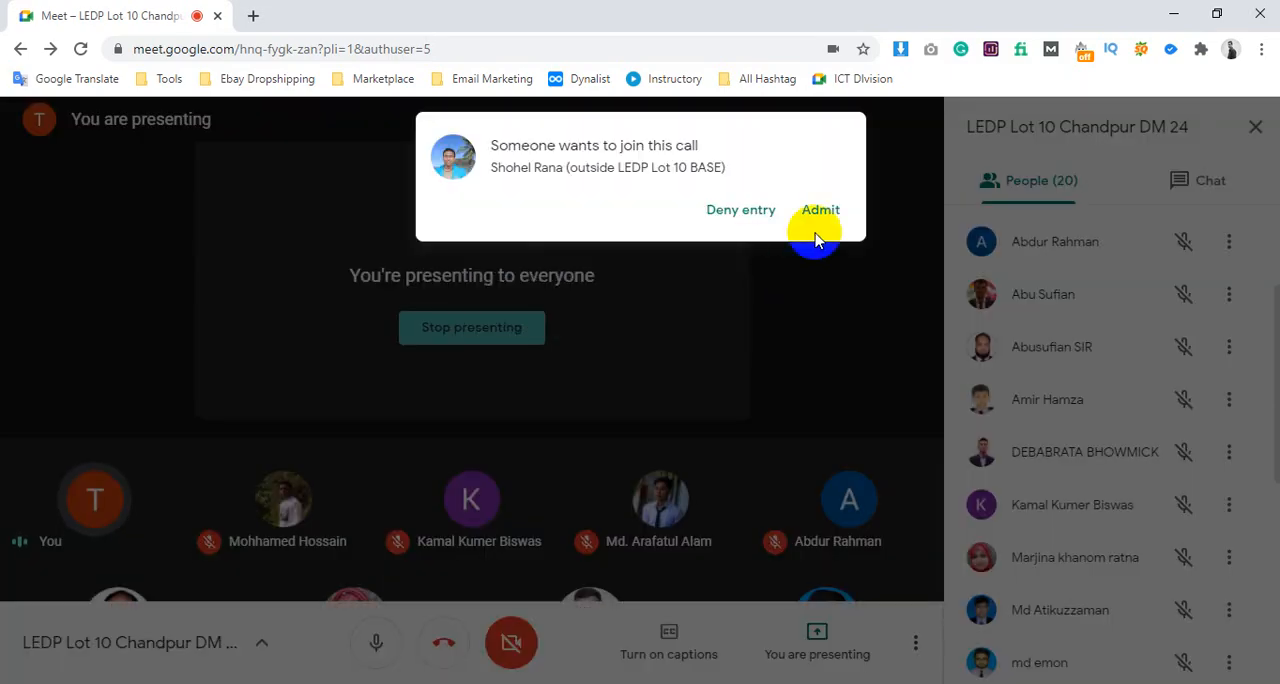
{"action": "left_click", "coordinate": [828, 220]}
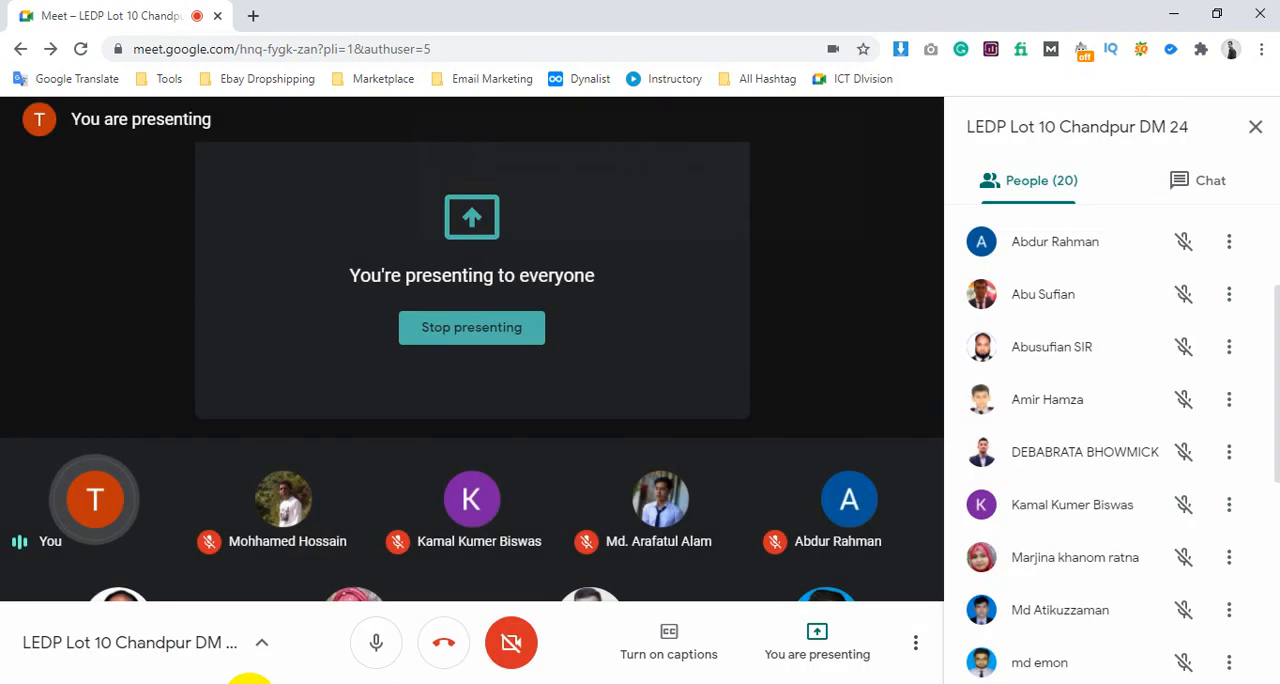
{"action": "mouse_move", "coordinate": [251, 676]}
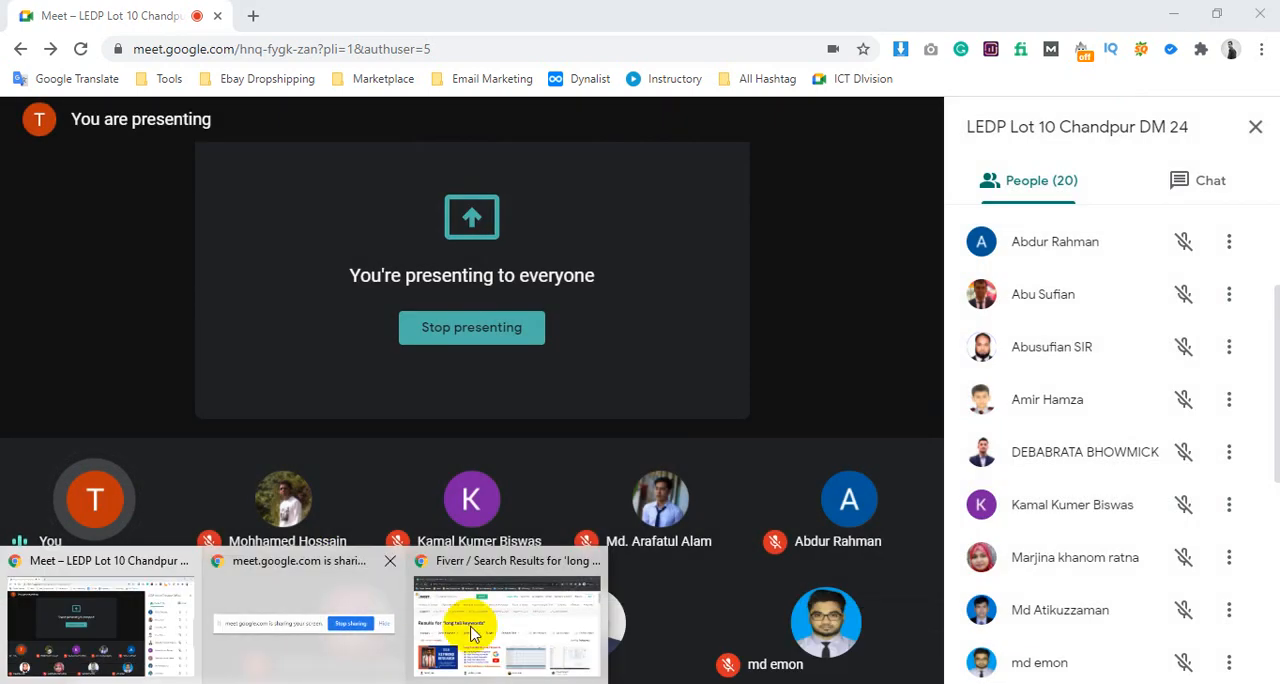
{"action": "left_click", "coordinate": [474, 634]}
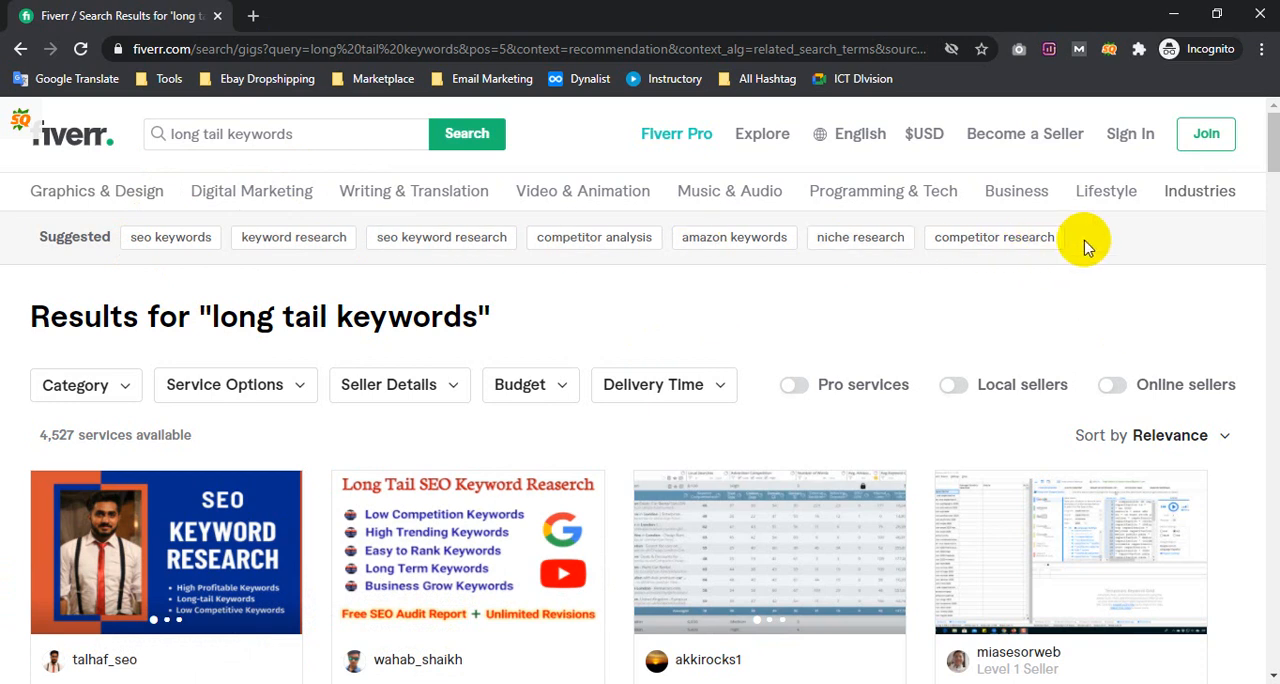
Copy the suggested terms from "seo keywords" to "competitor research" and paste them on a new fifth line of the Notepad note
{"action": "left_click_drag", "start_coordinate": [1088, 247], "coordinate": [130, 240]}
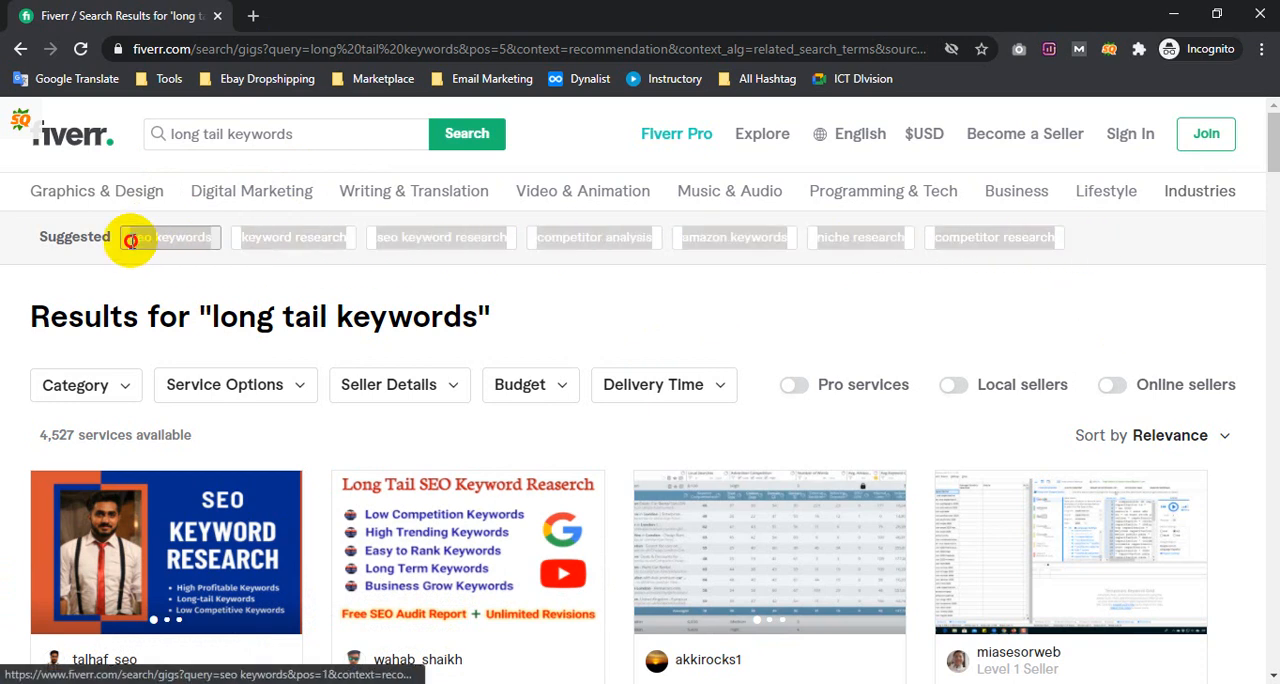
{"action": "key", "text": "alt+Tab"}
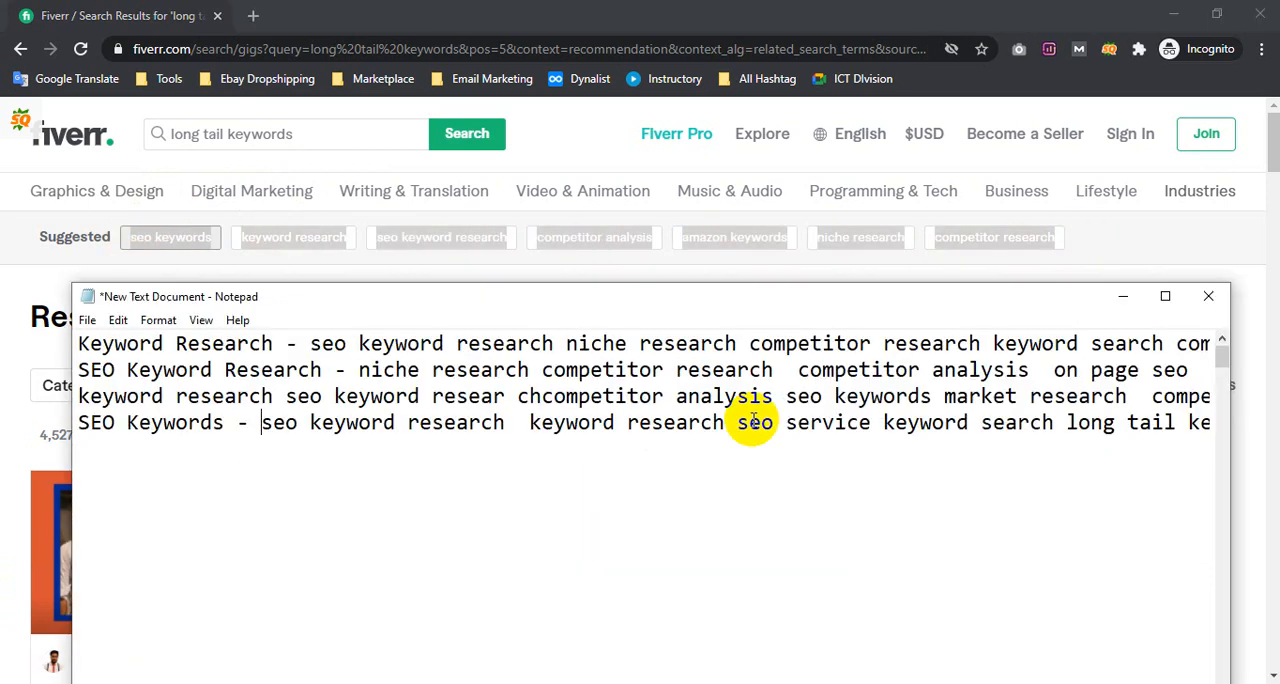
{"action": "left_click_drag", "start_coordinate": [860, 424], "coordinate": [1266, 423]}
{"action": "left_click", "coordinate": [1069, 423]}
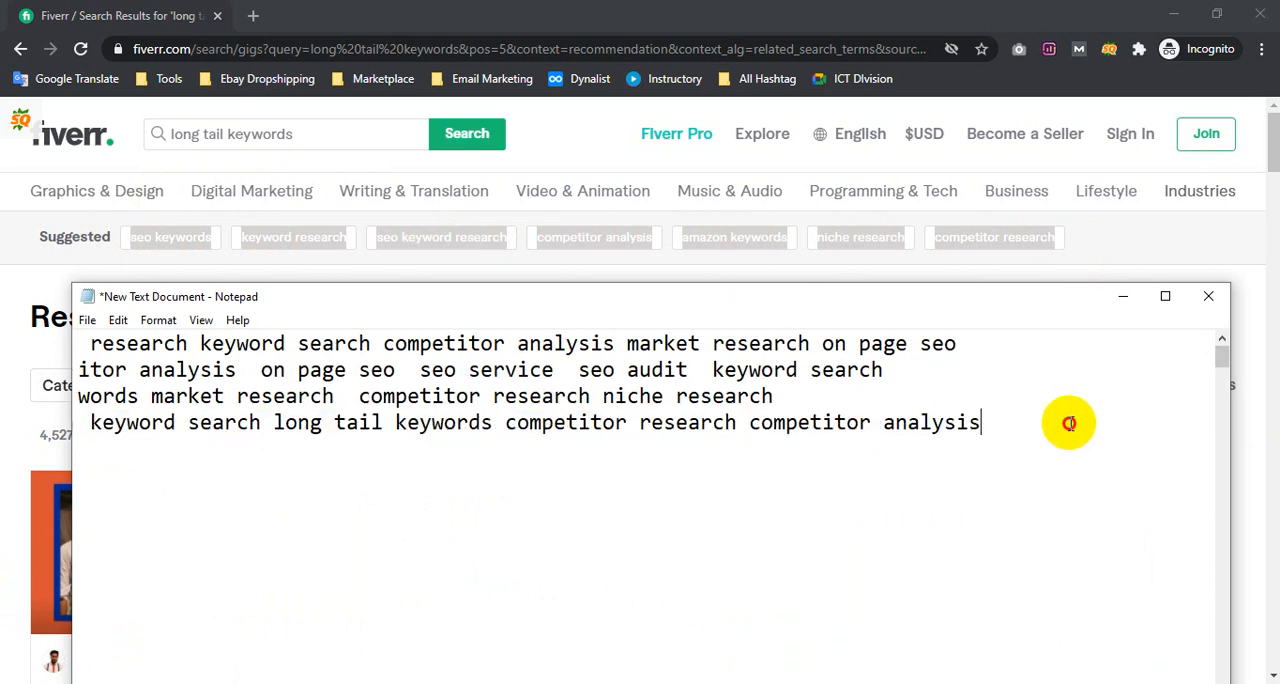
{"action": "key", "text": "Return"}
{"action": "type", "text": "seo keywordskeyword researchseo keyword researchcompetitor analysisamazon keywordsniche researchcompetitor research"}
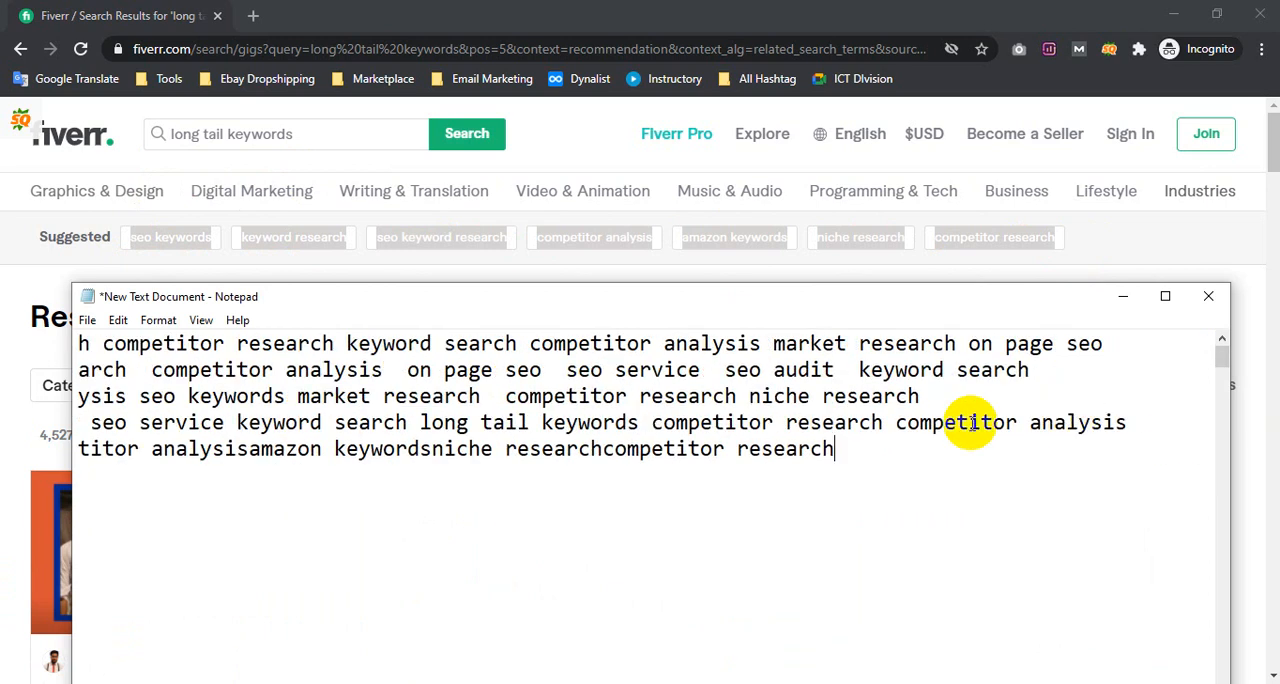
Copy "long tail keywords" from the Fiverr search field and insert it with " - " as the label of the note's fifth line
{"action": "left_click_drag", "start_coordinate": [314, 140], "coordinate": [142, 140]}
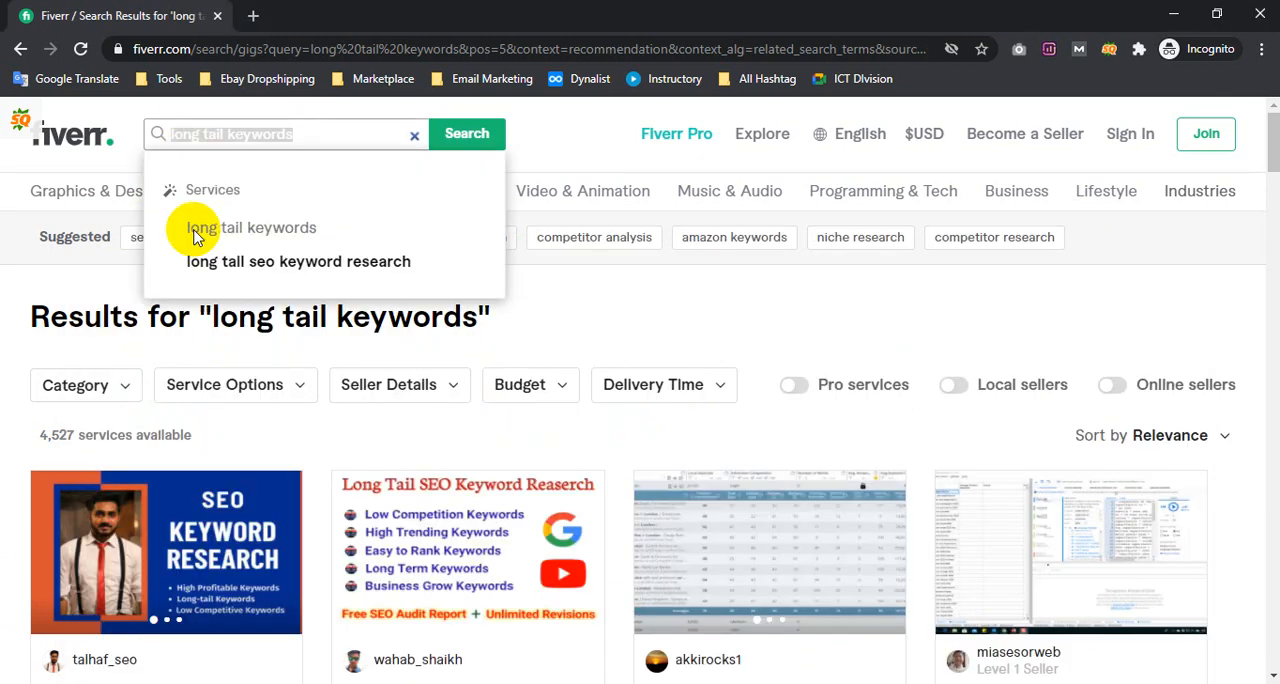
{"action": "left_click", "coordinate": [276, 683]}
{"action": "left_click_drag", "start_coordinate": [175, 472], "coordinate": [14, 457]}
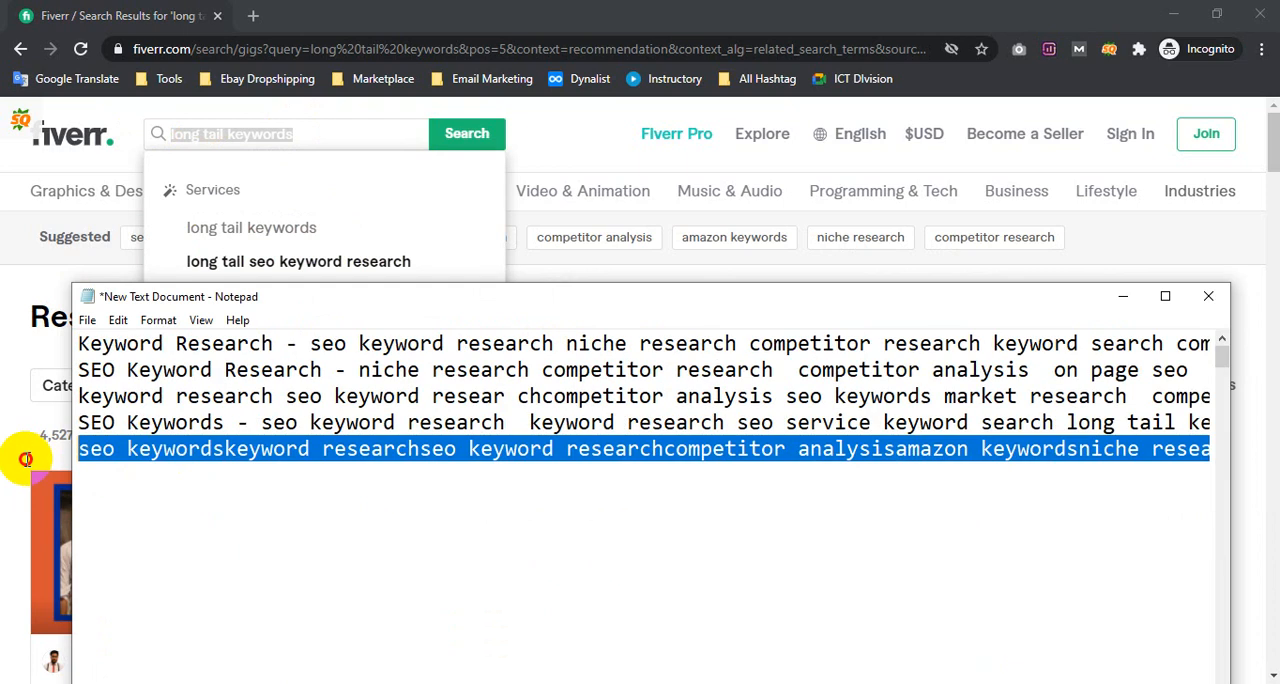
{"action": "left_click", "coordinate": [85, 450]}
{"action": "type", "text": "long tail keywords"}
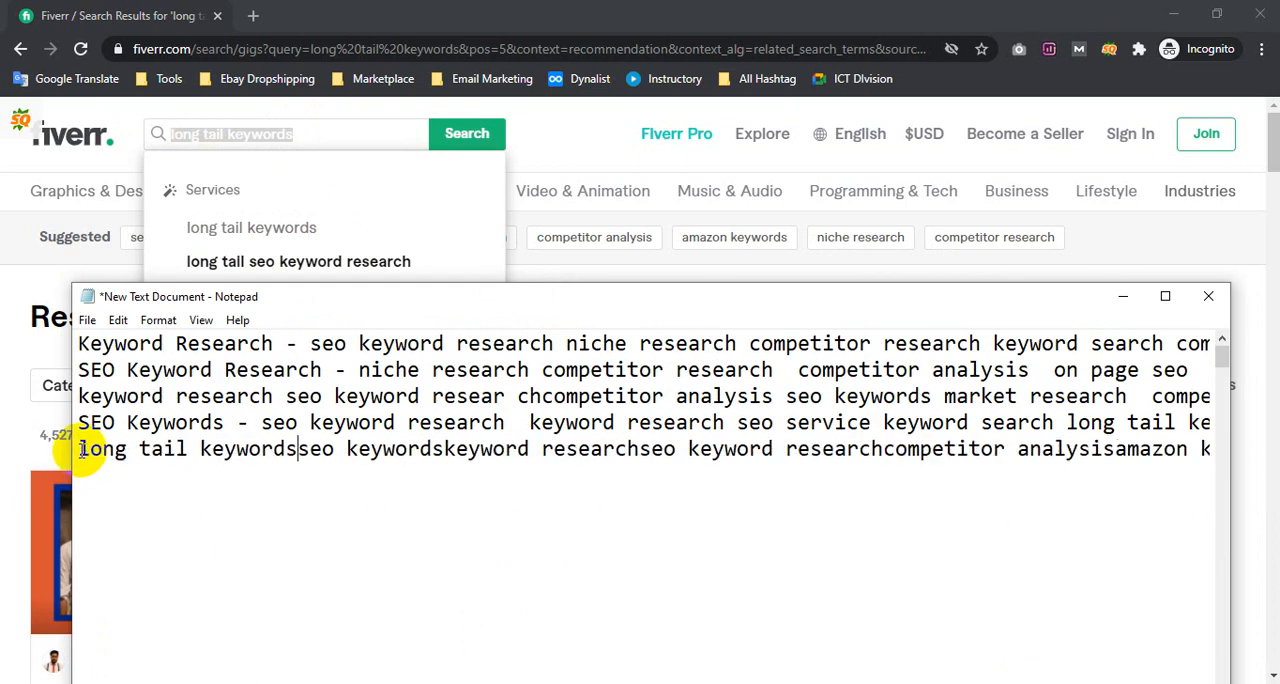
{"action": "type", "text": "-"}
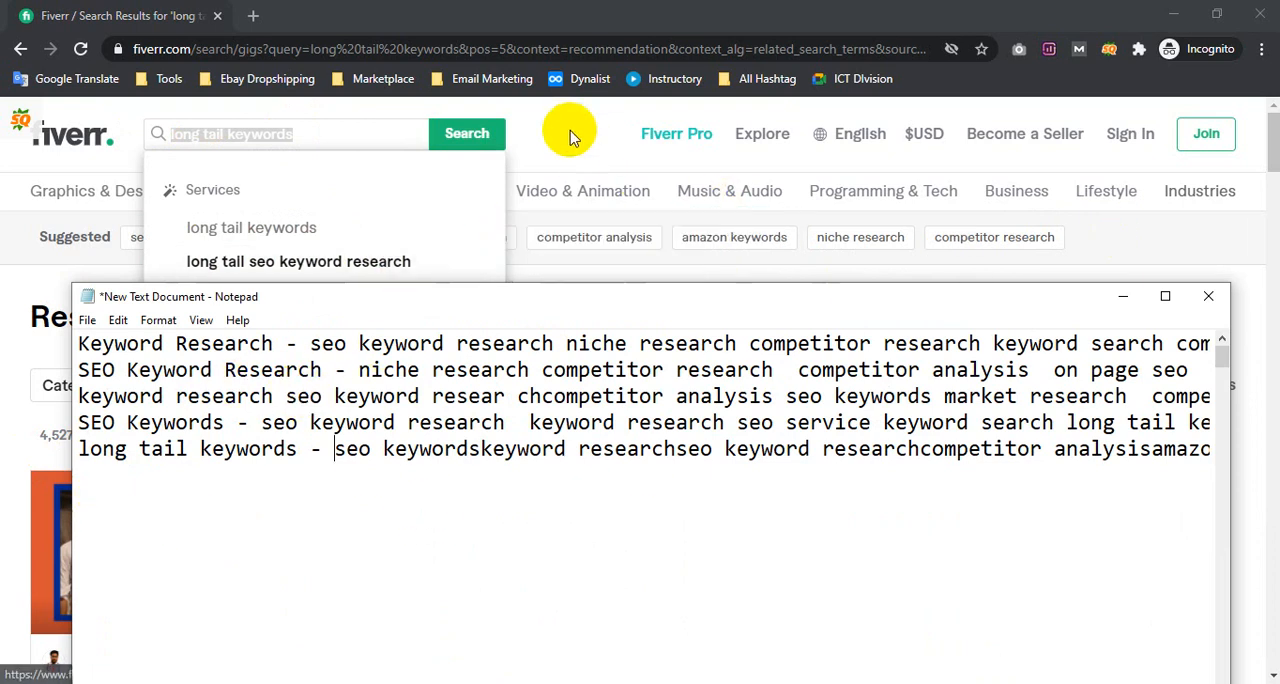
Close Fiverr's search suggestions and separate the terms on the note's fifth line with spaces, from "seo keywords" to "competitor research"
{"action": "left_click", "coordinate": [1120, 249]}
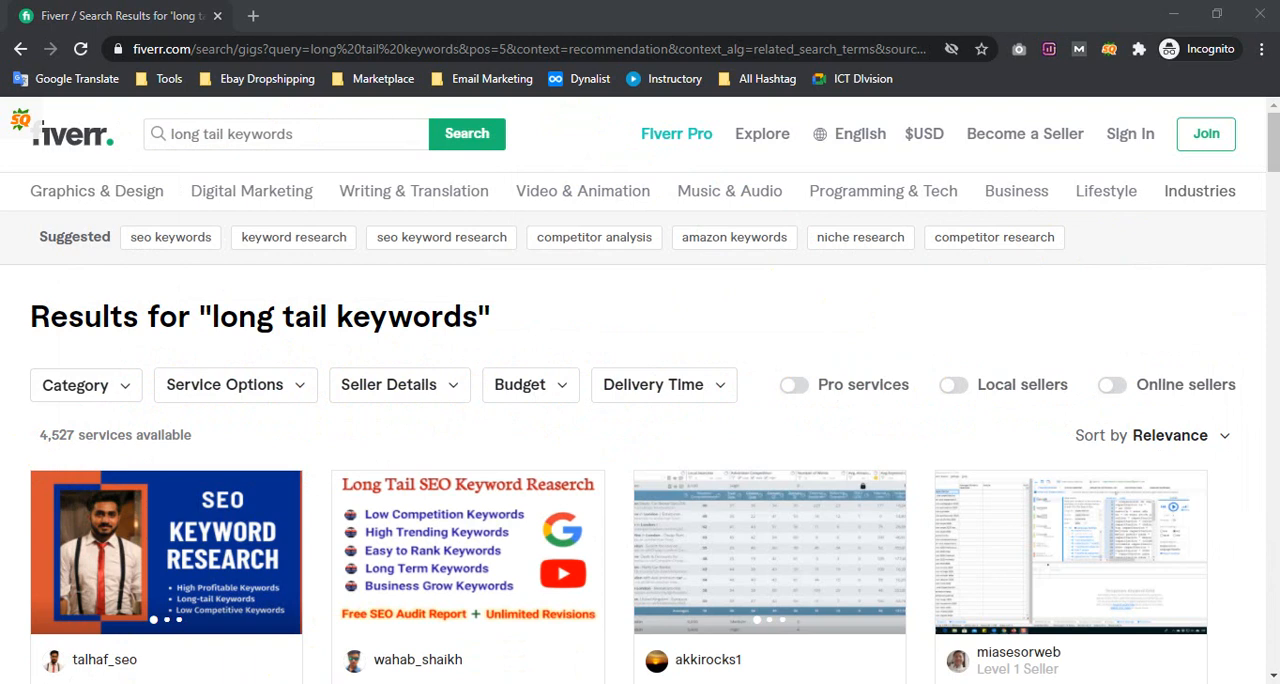
{"action": "key", "text": "alt+Tab"}
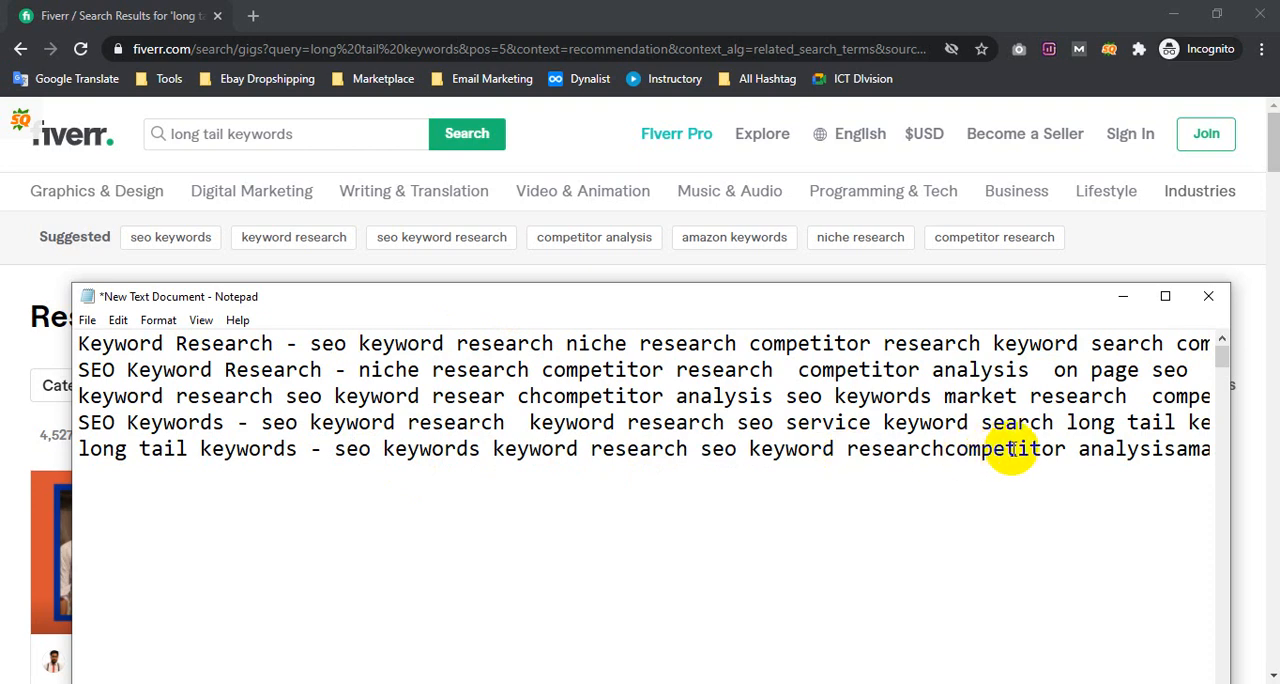
{"action": "left_click", "coordinate": [946, 450]}
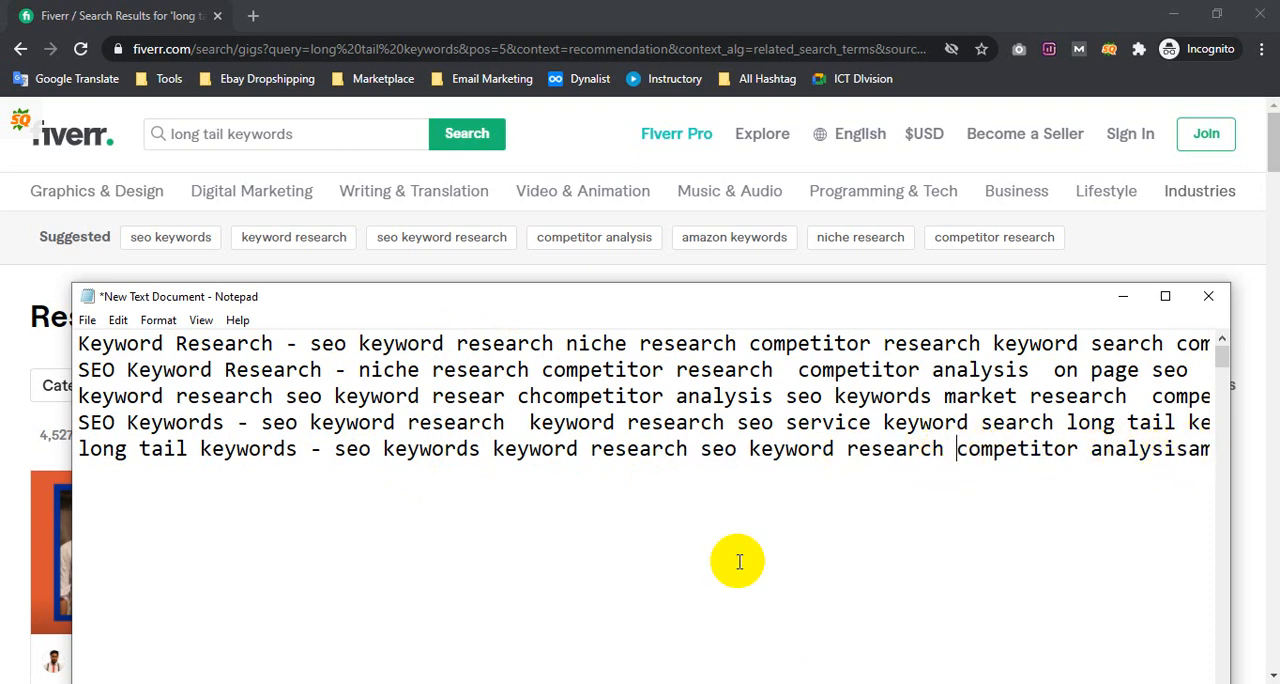
{"action": "left_click_drag", "start_coordinate": [738, 442], "coordinate": [1268, 428]}
{"action": "left_click_drag", "start_coordinate": [846, 434], "coordinate": [823, 438]}
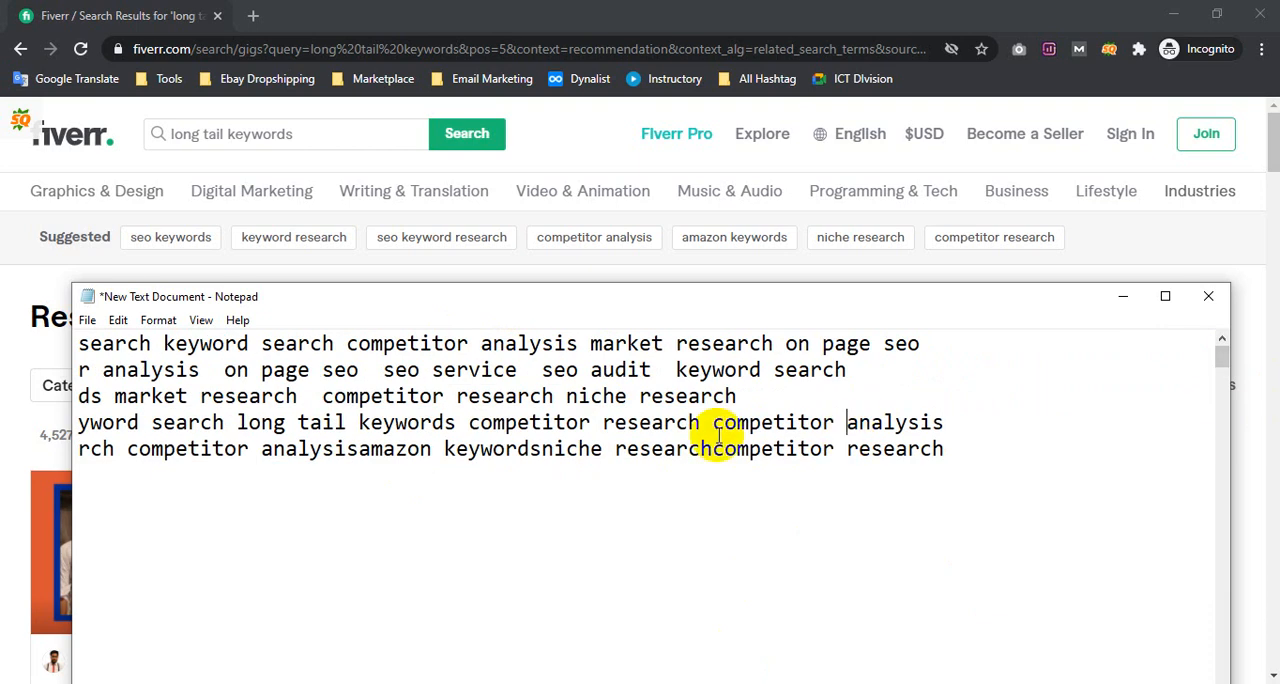
{"action": "left_click", "coordinate": [139, 456]}
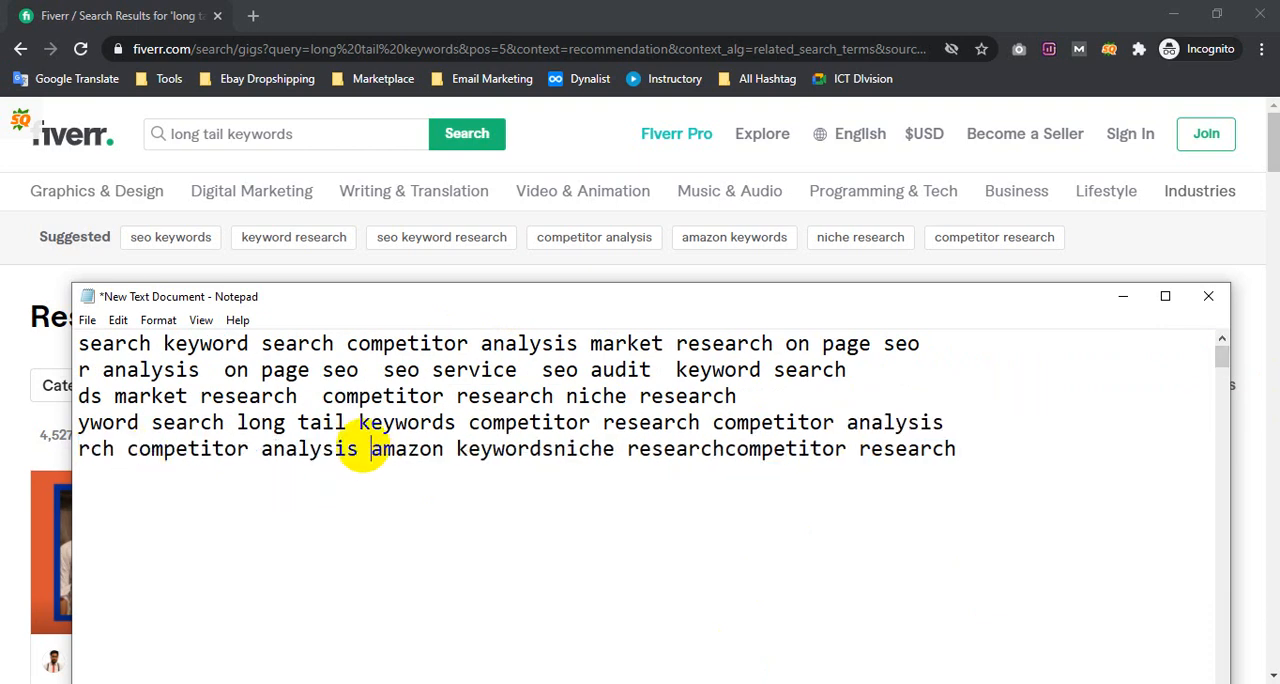
{"action": "left_click", "coordinate": [555, 449]}
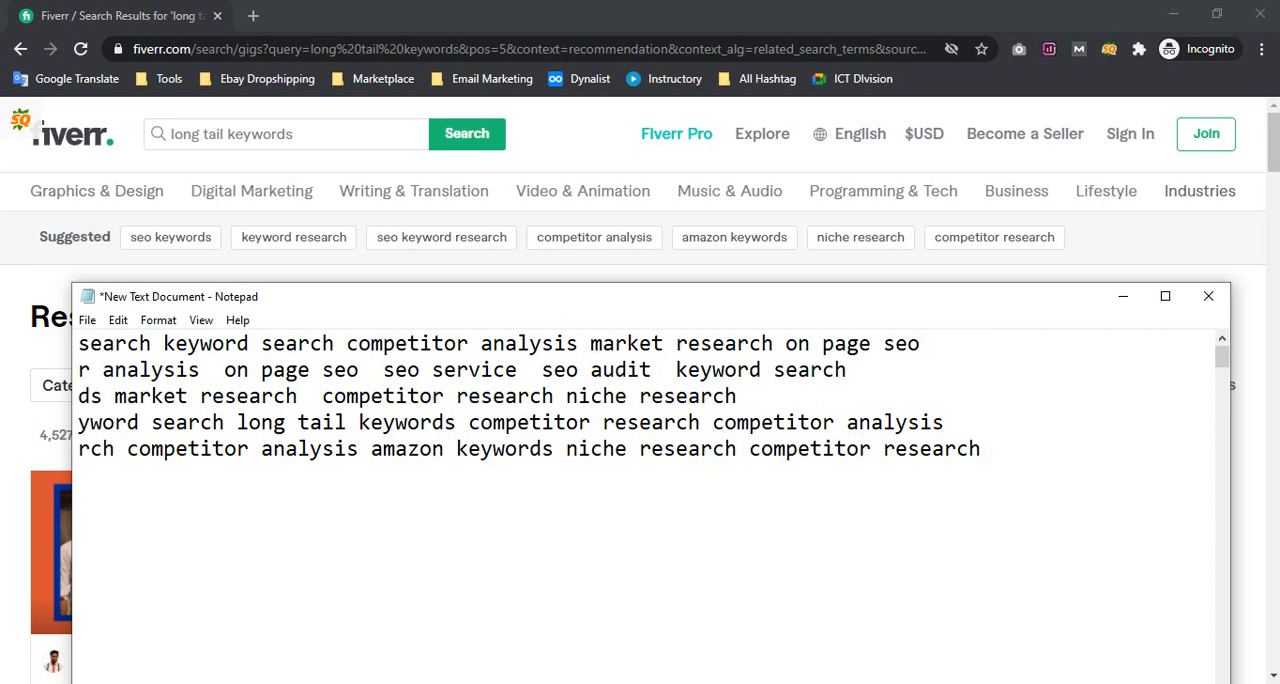
Switch to the Google Meet call, admit the new person asking to join, and go back to Fiverr's "long tail keywords" results
{"action": "mouse_move", "coordinate": [240, 680]}
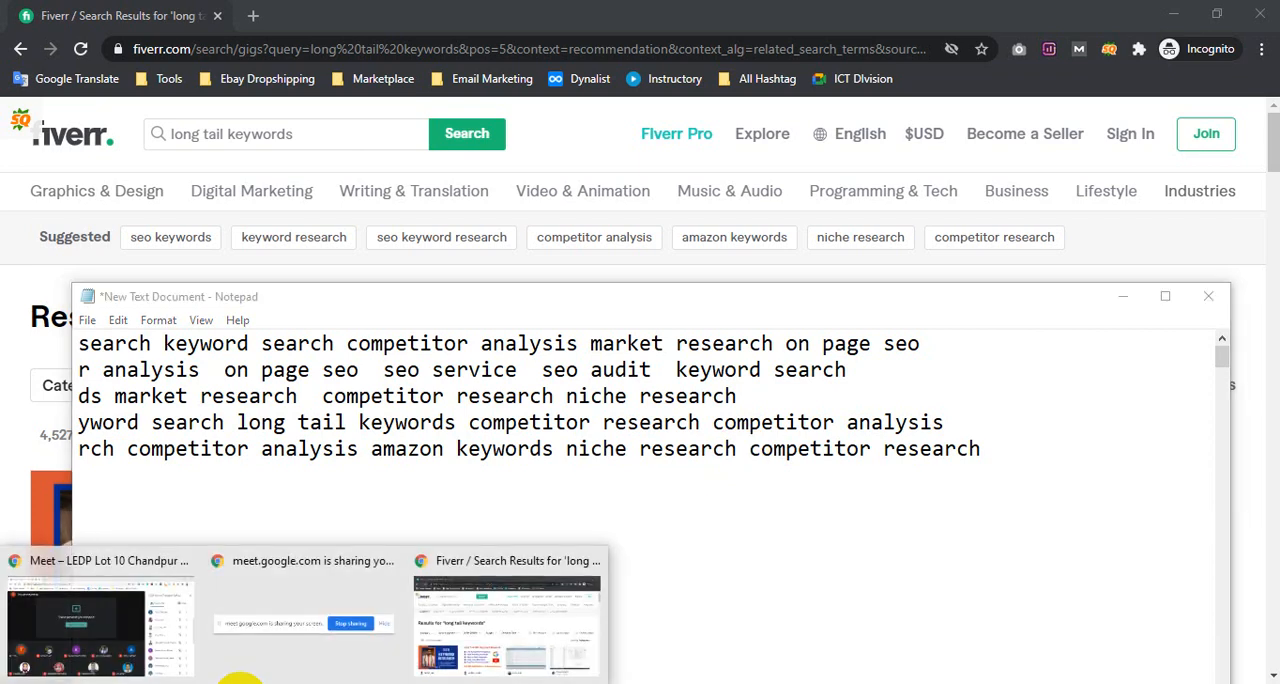
{"action": "left_click", "coordinate": [100, 636]}
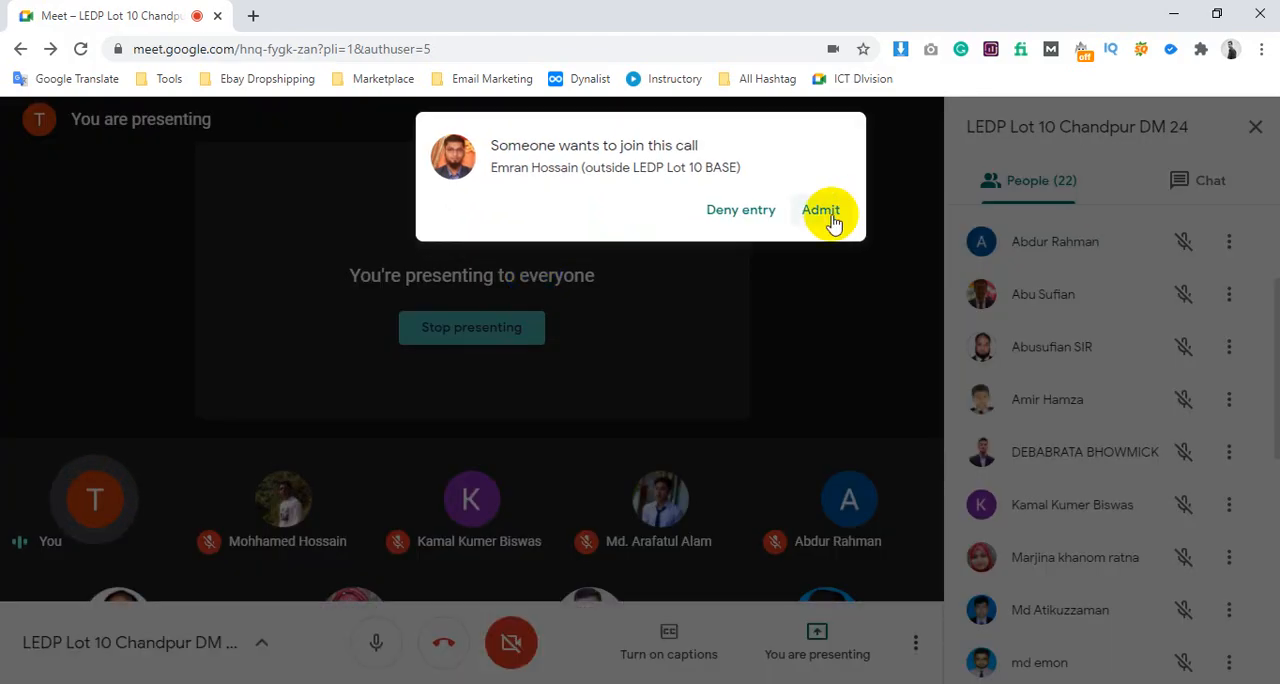
{"action": "left_click", "coordinate": [821, 215]}
{"action": "left_click", "coordinate": [268, 645]}
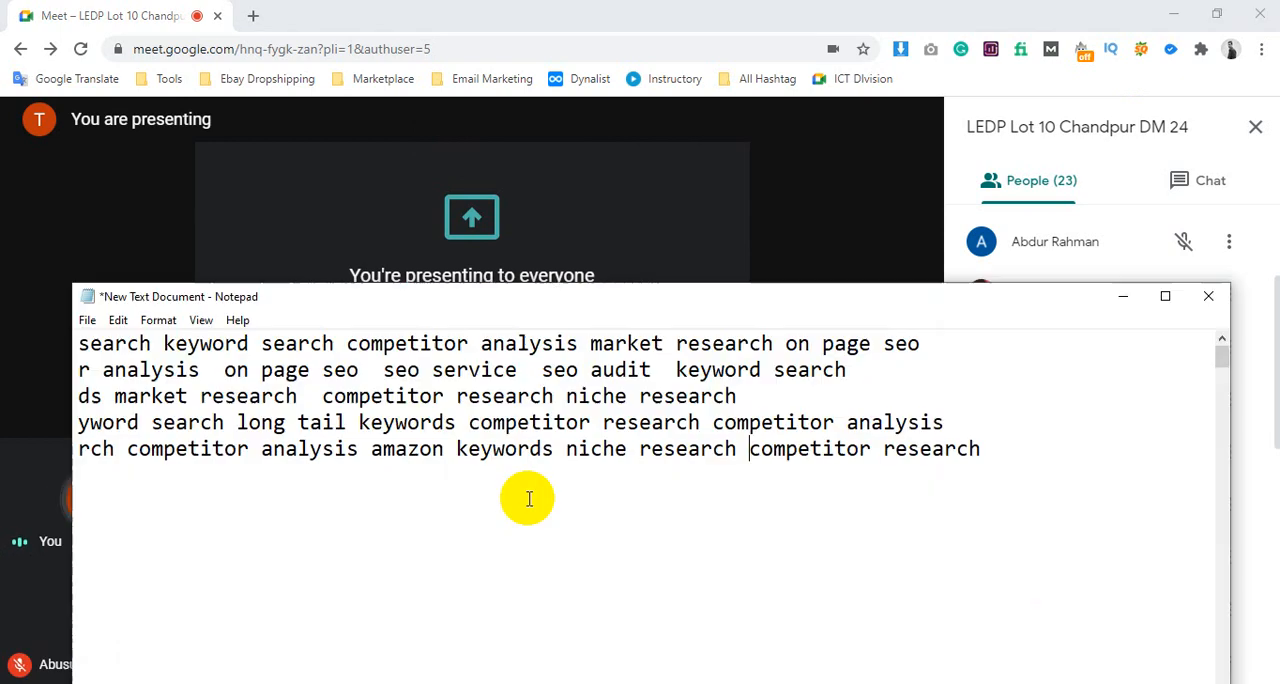
{"action": "left_click", "coordinate": [752, 448]}
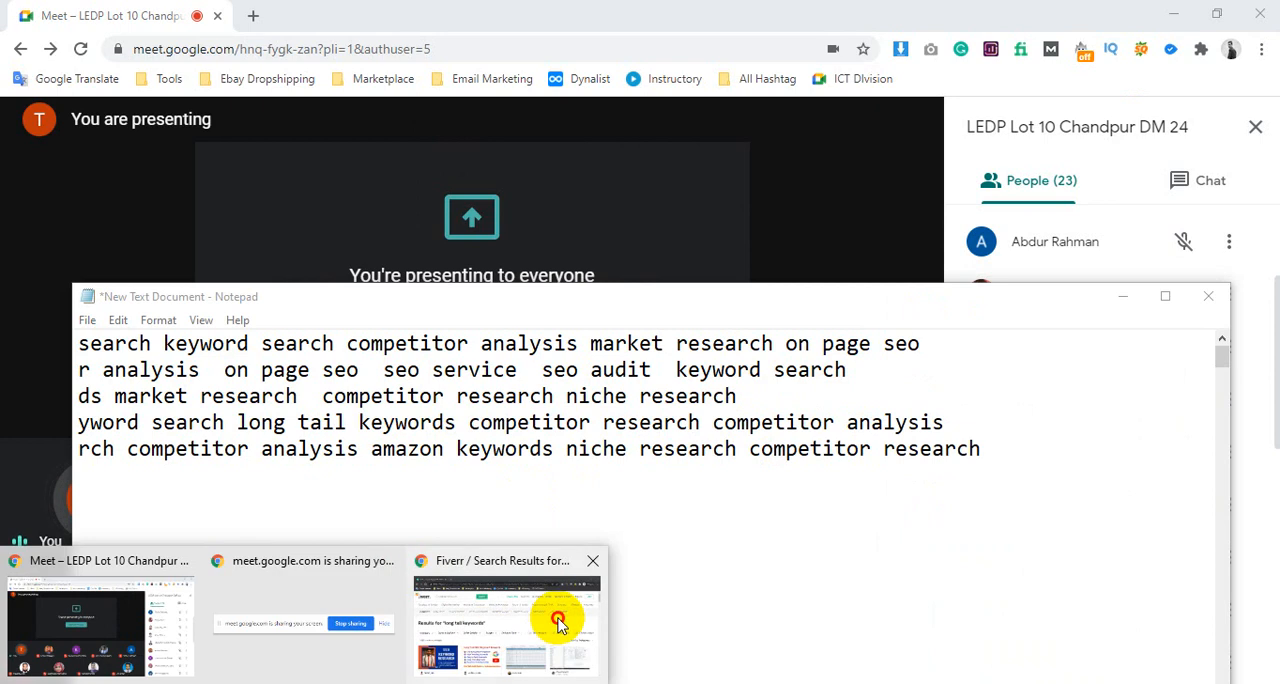
{"action": "left_click", "coordinate": [562, 620]}
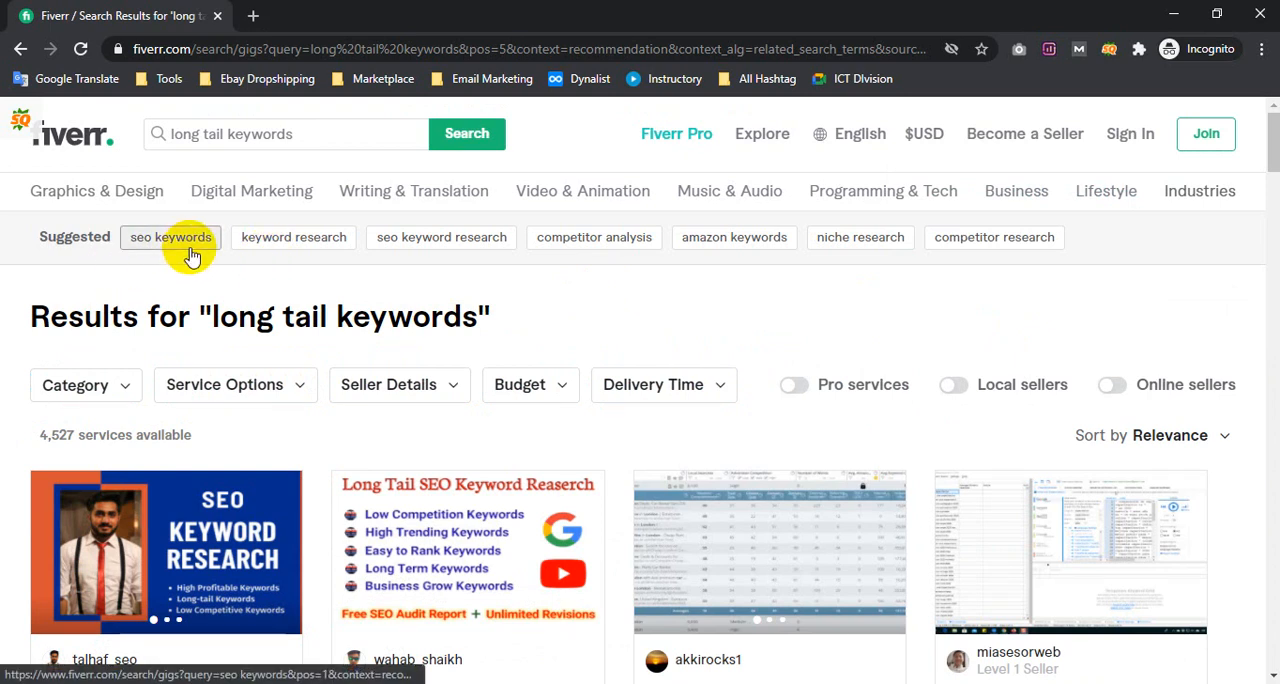
Open the suggested "amazon keywords" search and open the first four gigs of its results in new browser tabs
{"action": "left_click", "coordinate": [755, 248]}
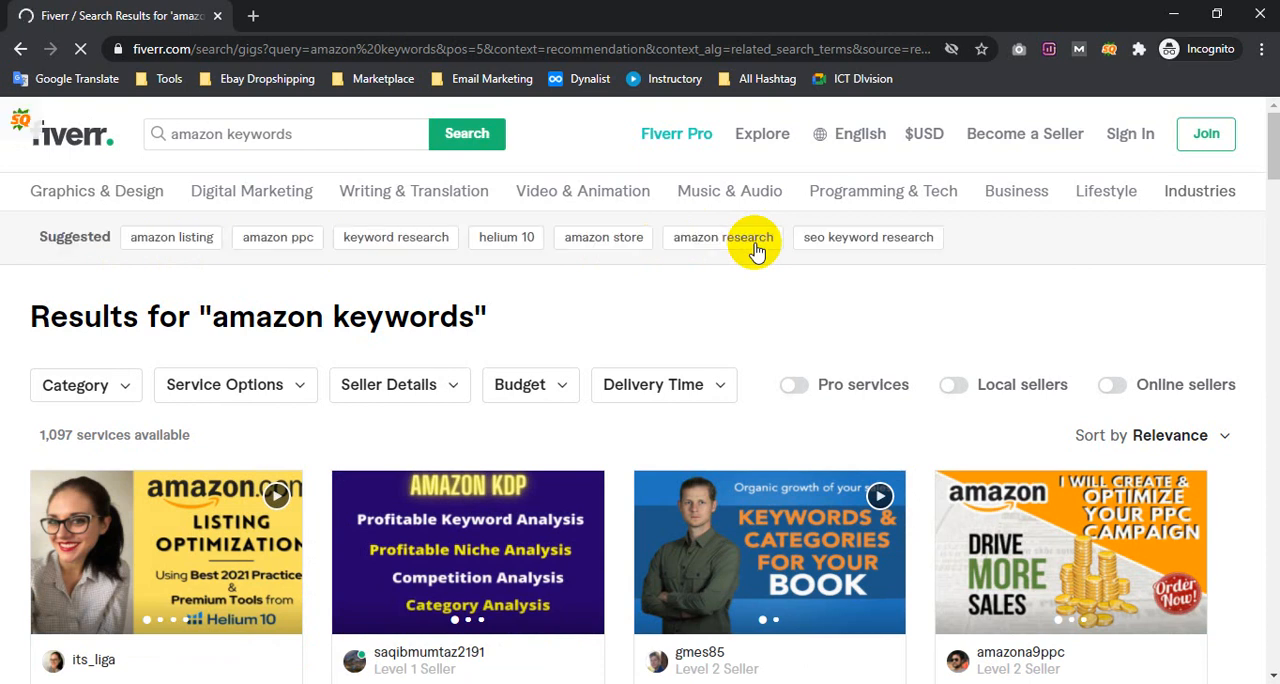
{"action": "scroll", "coordinate": [237, 529], "scroll_direction": "down", "scroll_amount": 3}
{"action": "scroll", "coordinate": [305, 475], "scroll_direction": "down", "scroll_amount": 1}
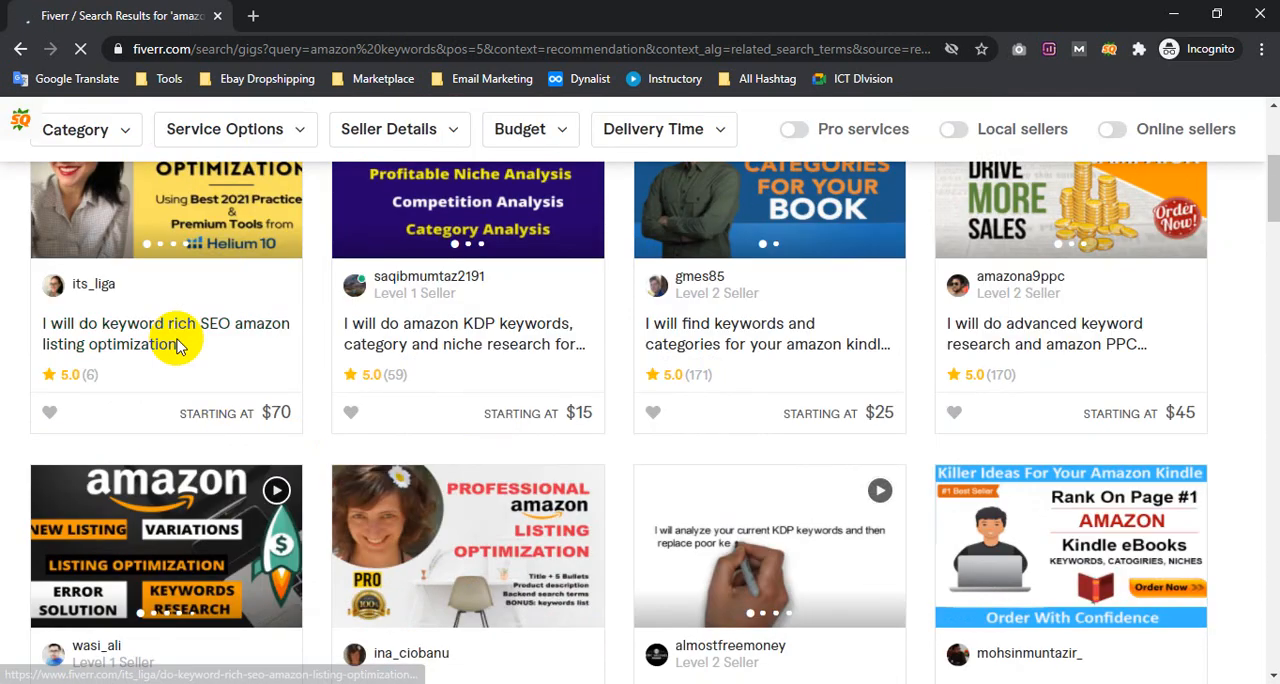
{"action": "right_click", "coordinate": [189, 333]}
{"action": "left_click", "coordinate": [433, 337]}
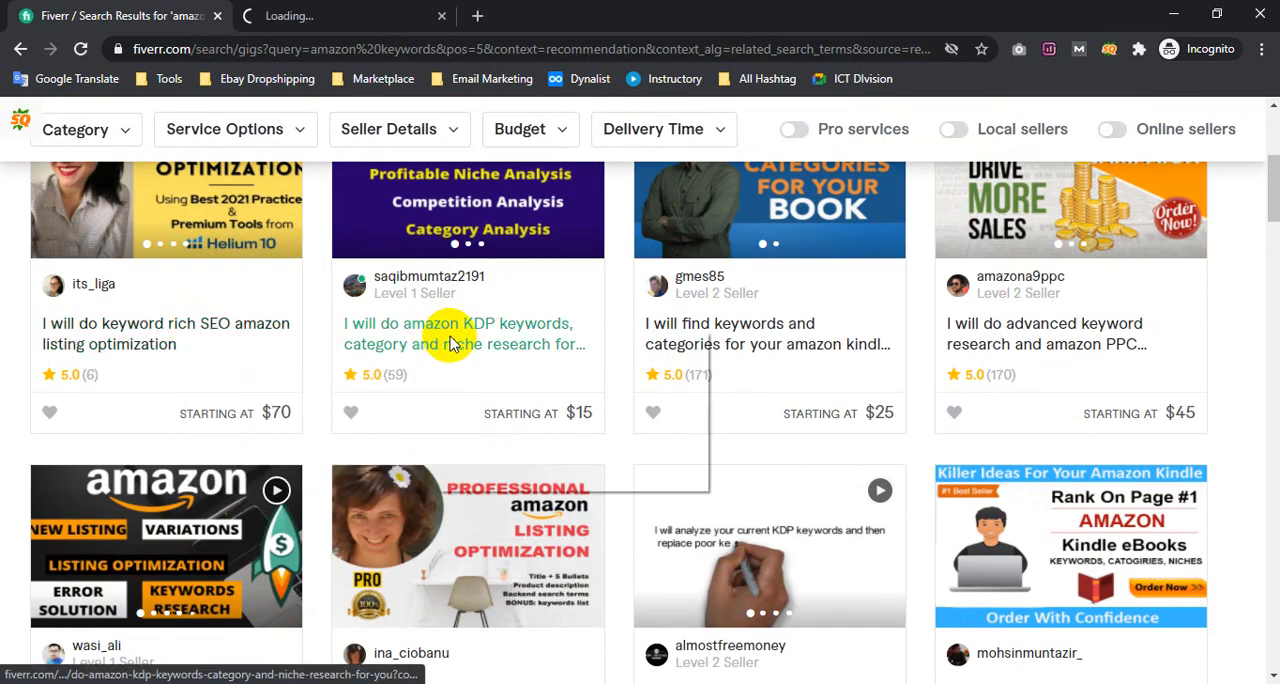
{"action": "middle_click", "coordinate": [443, 334]}
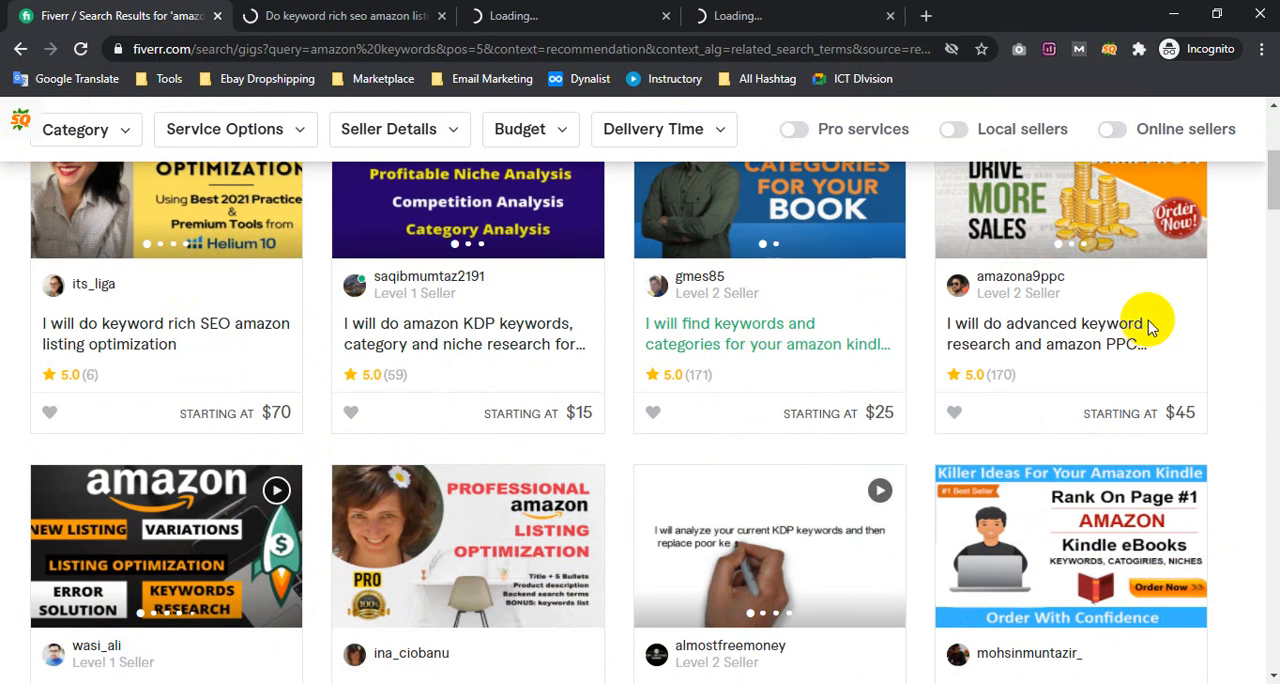
{"action": "right_click", "coordinate": [1076, 337]}
{"action": "left_click", "coordinate": [1085, 354]}
{"action": "scroll", "coordinate": [874, 448], "scroll_direction": "up", "scroll_amount": 1}
{"action": "scroll", "coordinate": [876, 456], "scroll_direction": "up", "scroll_amount": 3}
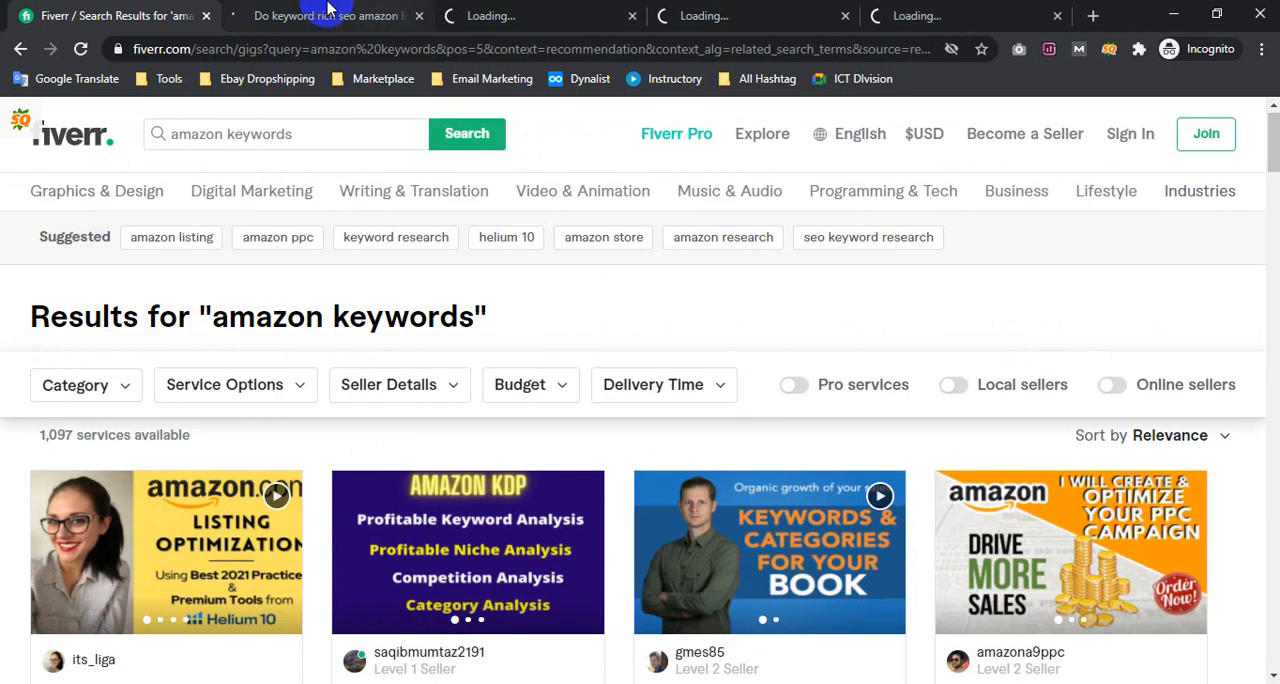
Review the keyword rich SEO Amazon listing optimization gig's title, orders in queue and Basic package description
{"action": "left_click", "coordinate": [323, 15]}
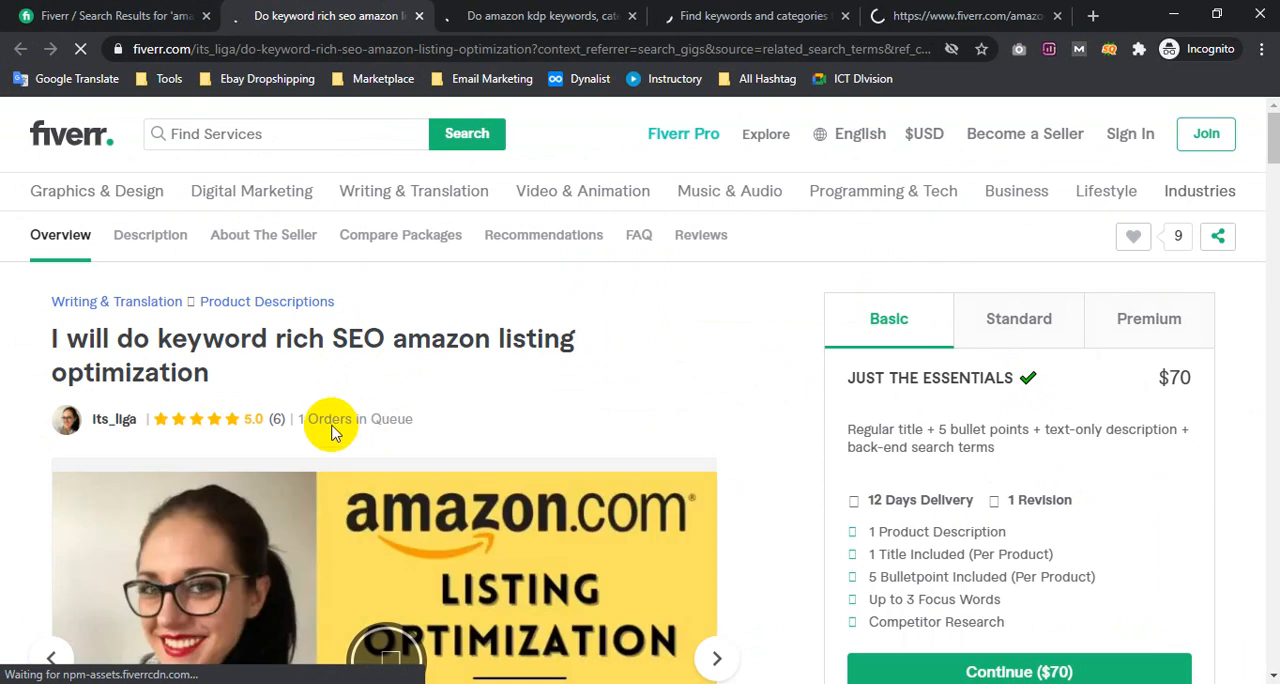
{"action": "left_click_drag", "start_coordinate": [323, 419], "coordinate": [443, 429]}
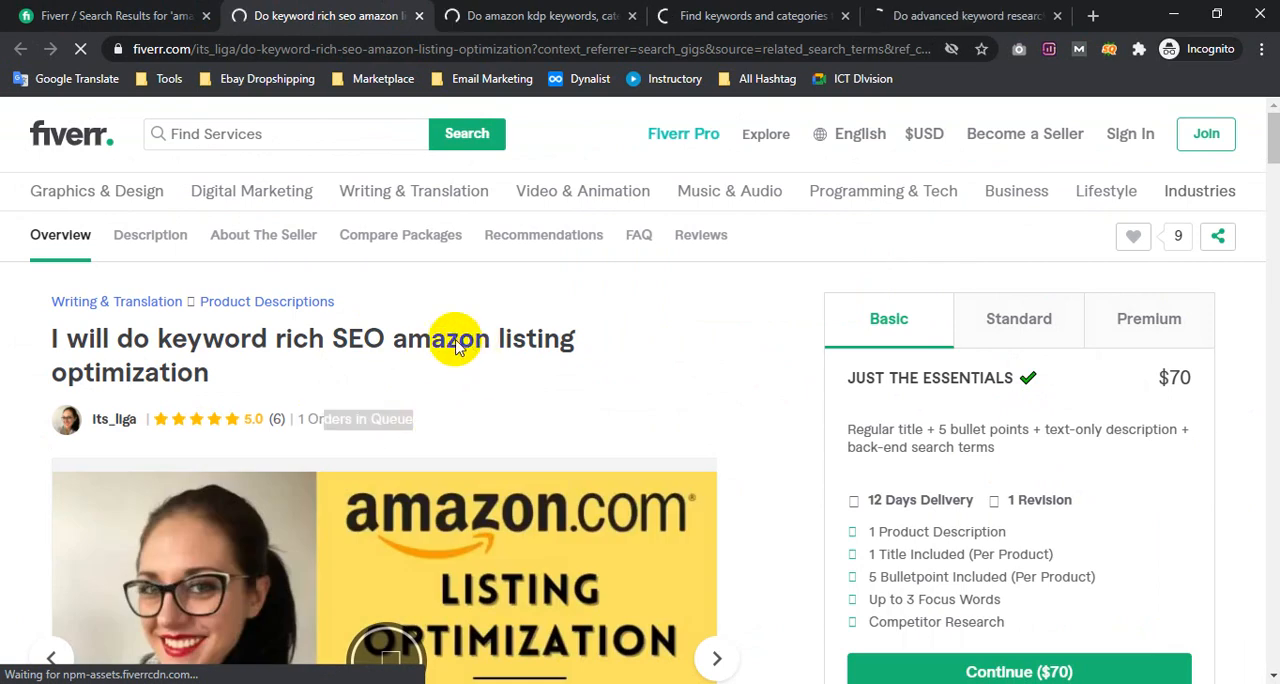
{"action": "left_click_drag", "start_coordinate": [551, 356], "coordinate": [523, 351]}
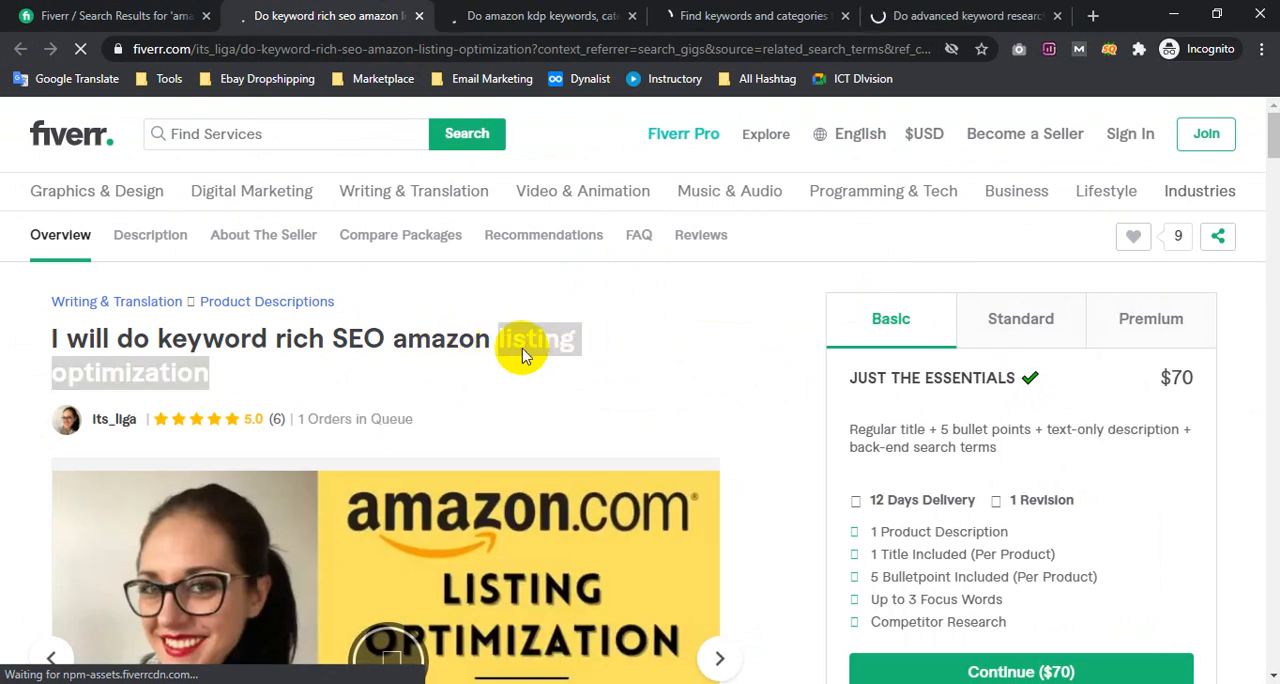
{"action": "left_click", "coordinate": [340, 420]}
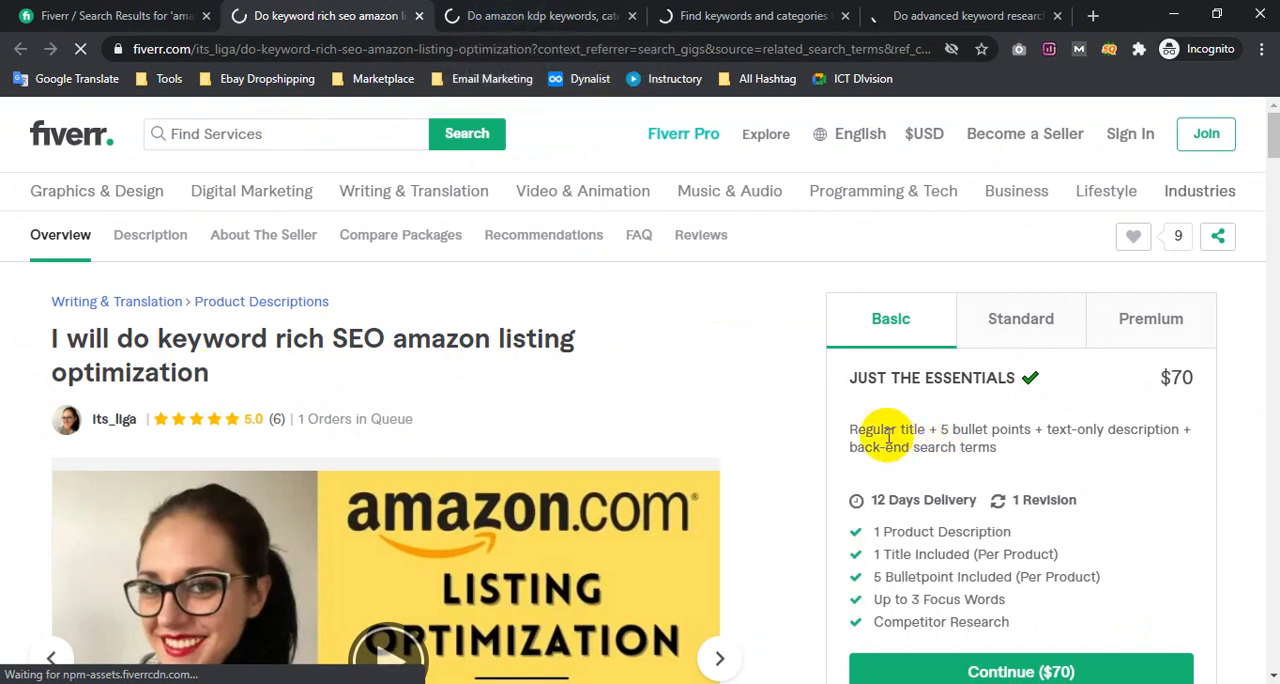
{"action": "left_click_drag", "start_coordinate": [941, 432], "coordinate": [1080, 463]}
Look through the Amazon KDP keywords, Amazon Kindle book keywords and Amazon PPC campaign gigs
{"action": "left_click", "coordinate": [517, 15]}
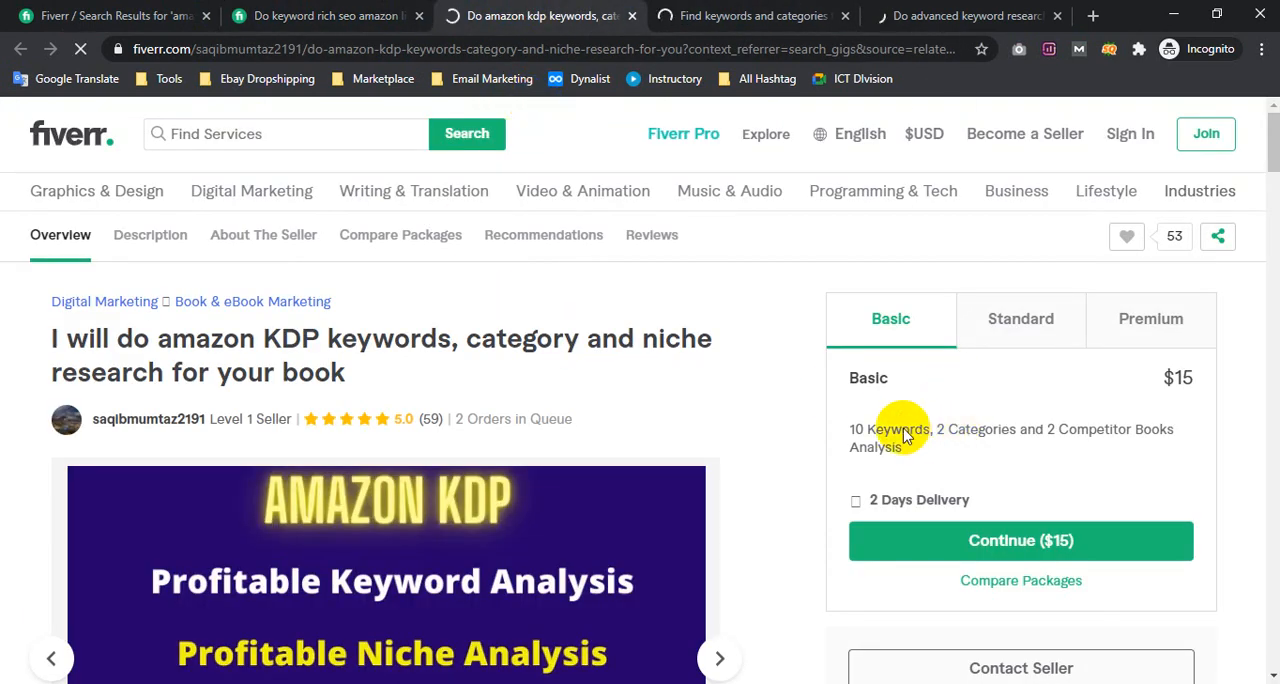
{"action": "left_click", "coordinate": [685, 13]}
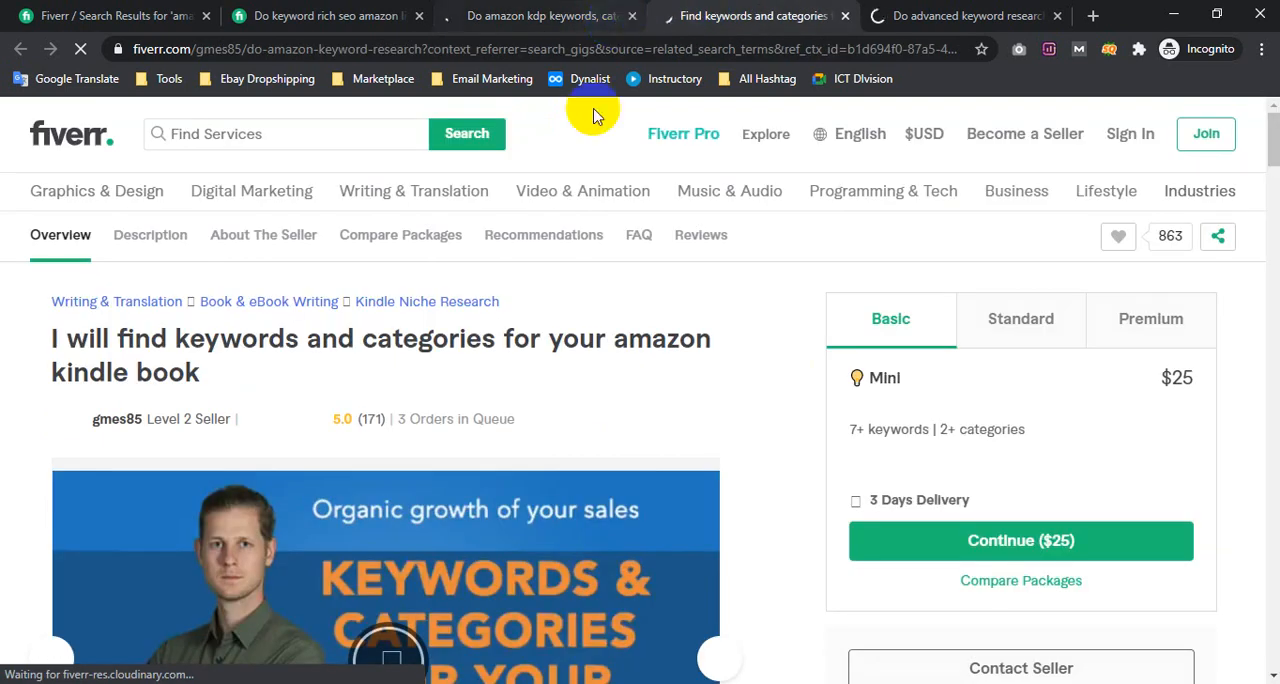
{"action": "left_click", "coordinate": [894, 14]}
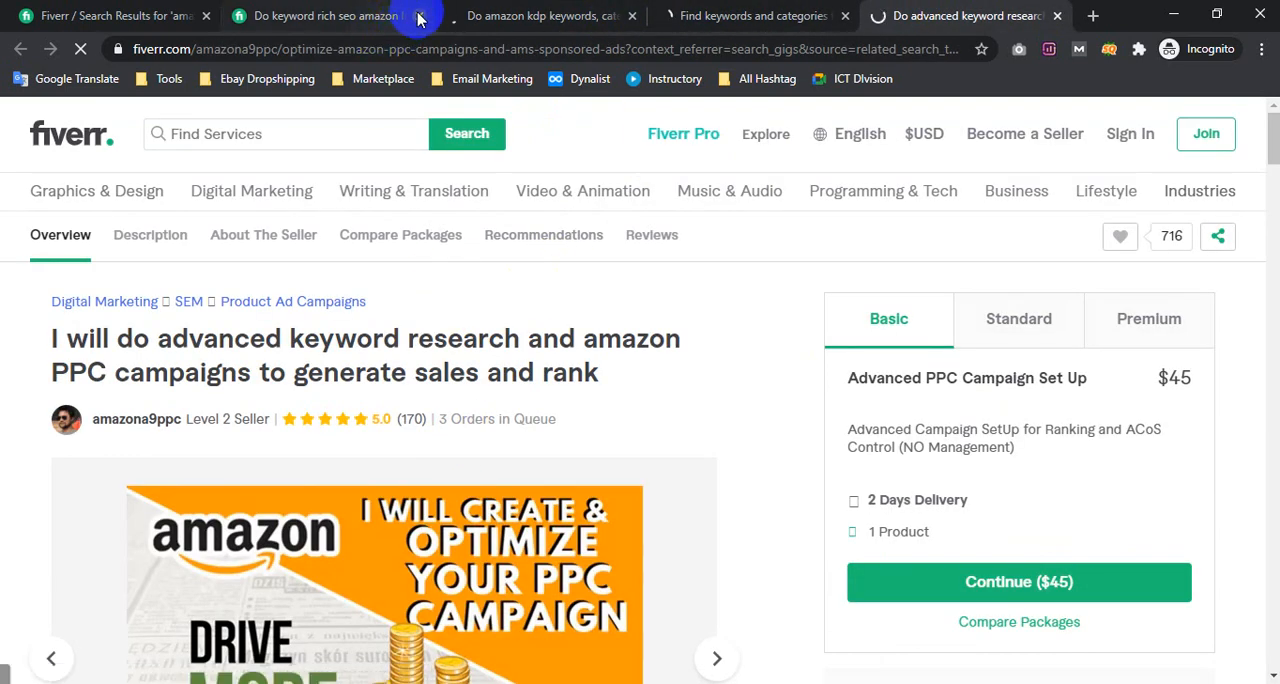
Close the KDP, Kindle book and PPC campaign gigs, checking the PPC gig's Basic description, and return to the "amazon keywords" results
{"action": "left_click", "coordinate": [633, 16]}
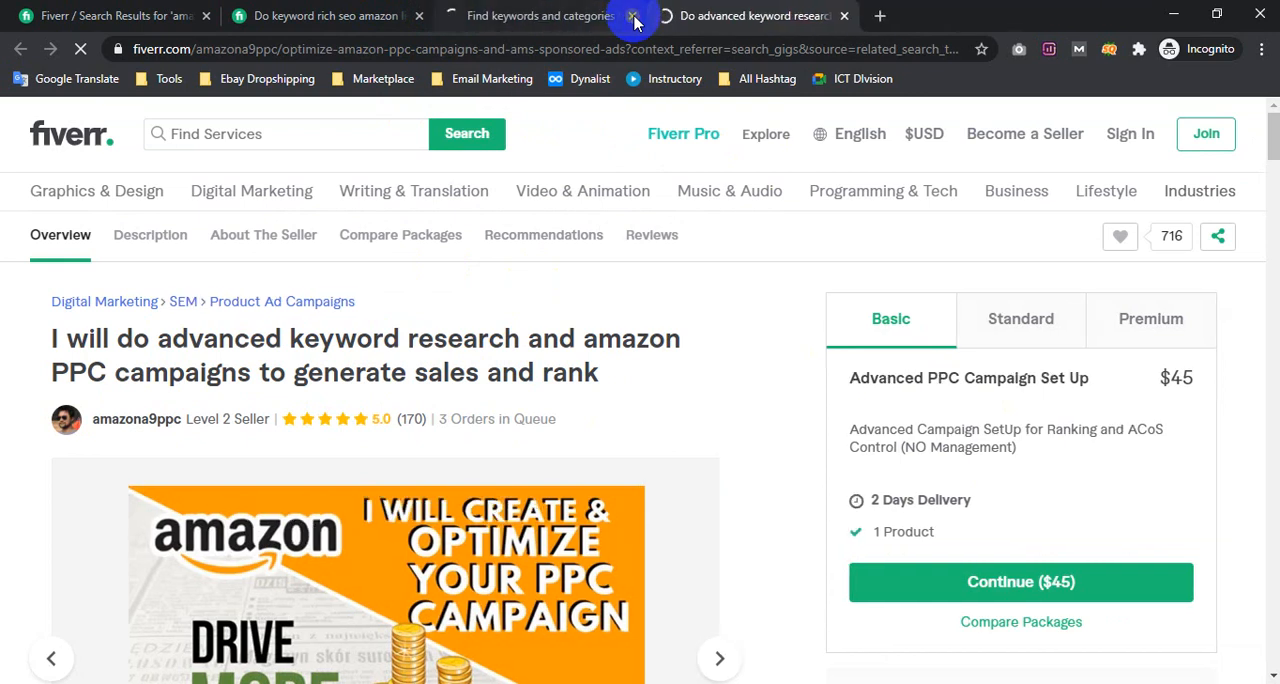
{"action": "left_click", "coordinate": [633, 16]}
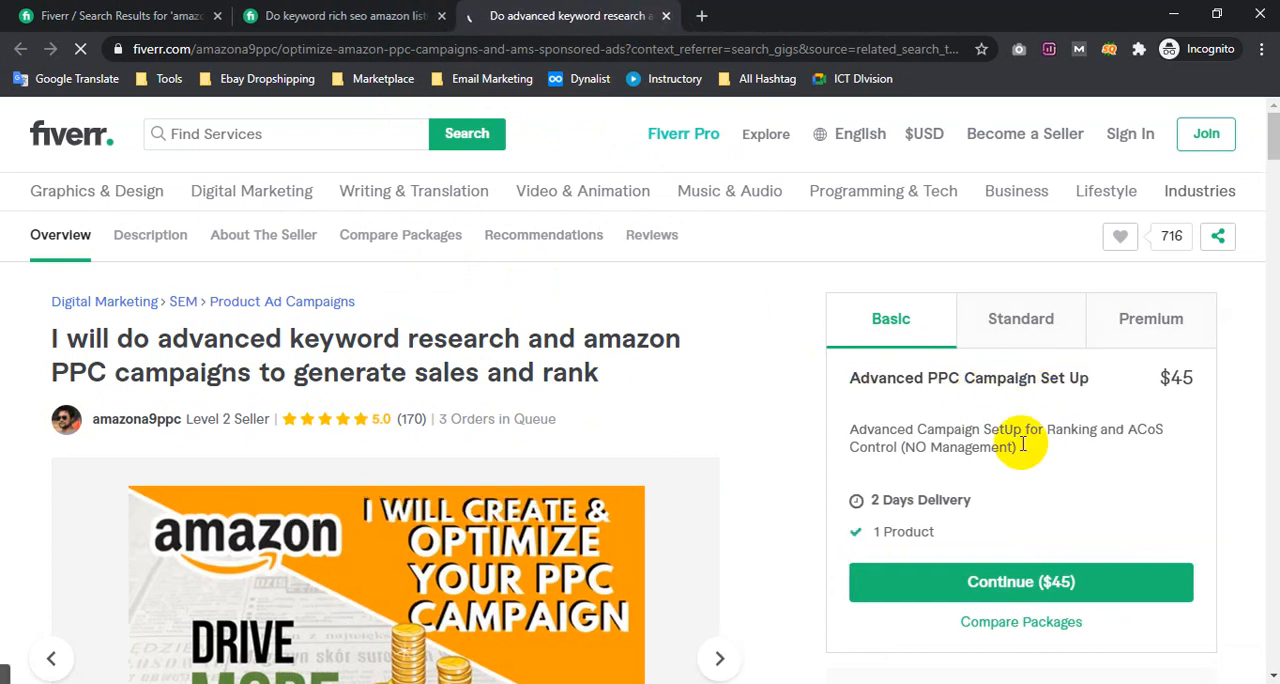
{"action": "left_click_drag", "start_coordinate": [946, 430], "coordinate": [1018, 447]}
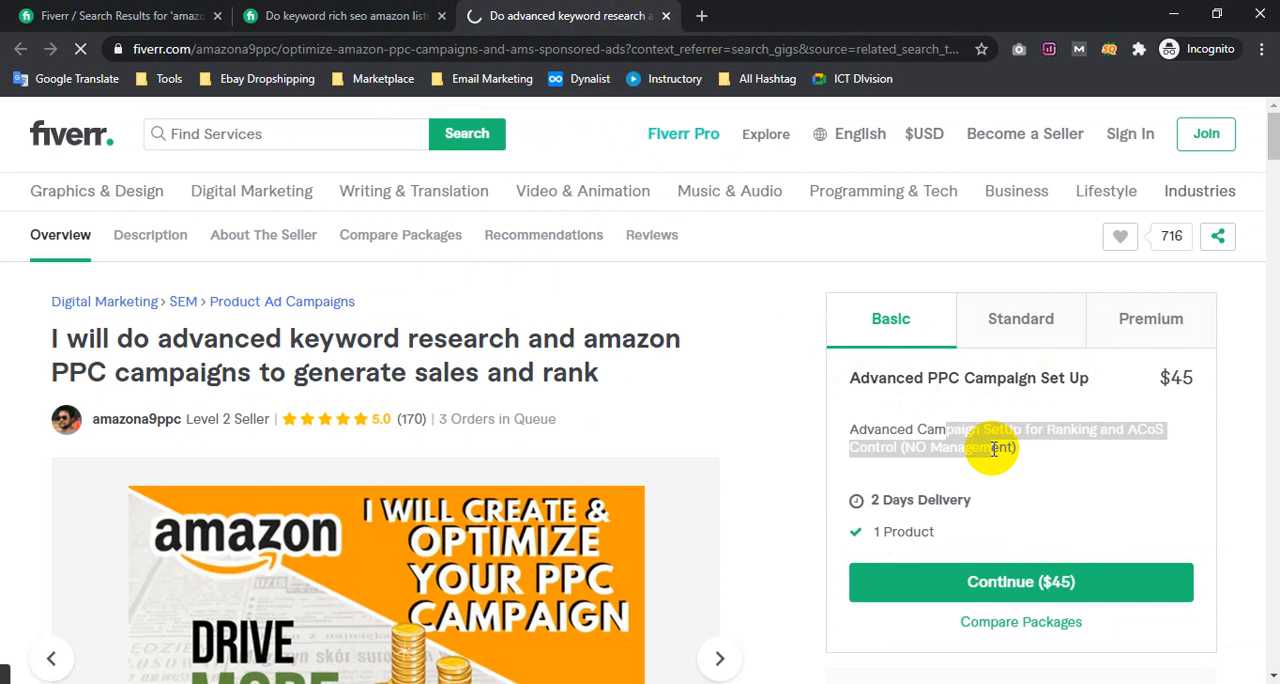
{"action": "left_click", "coordinate": [668, 16]}
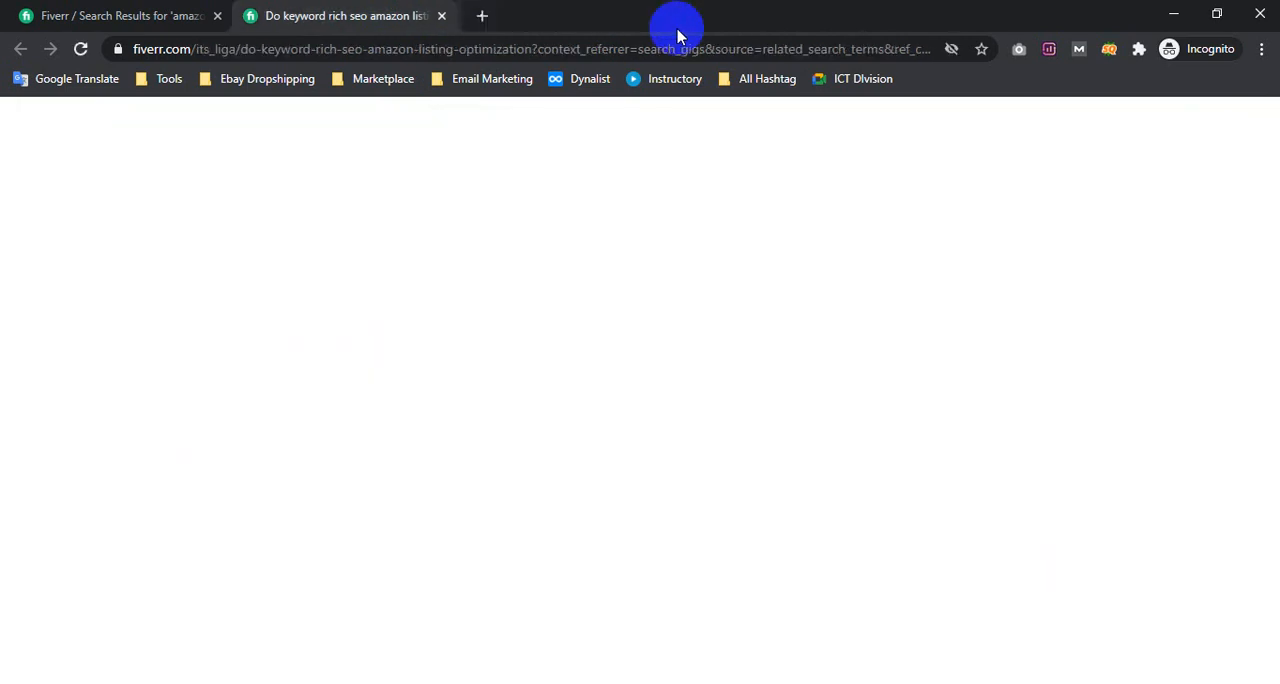
{"action": "left_click", "coordinate": [190, 16]}
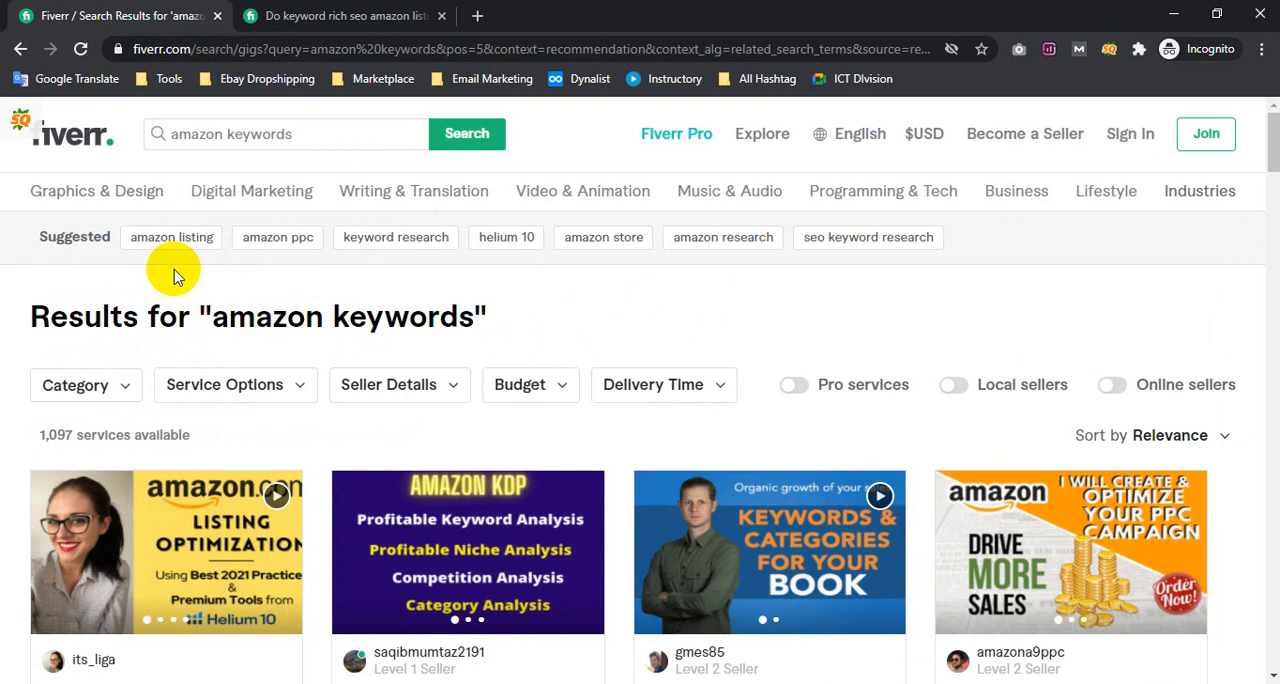
Copy the suggested terms from "amazon listing" to "seo keyword research" and paste them on a new sixth line of the Notepad note
{"action": "left_click", "coordinate": [312, 244]}
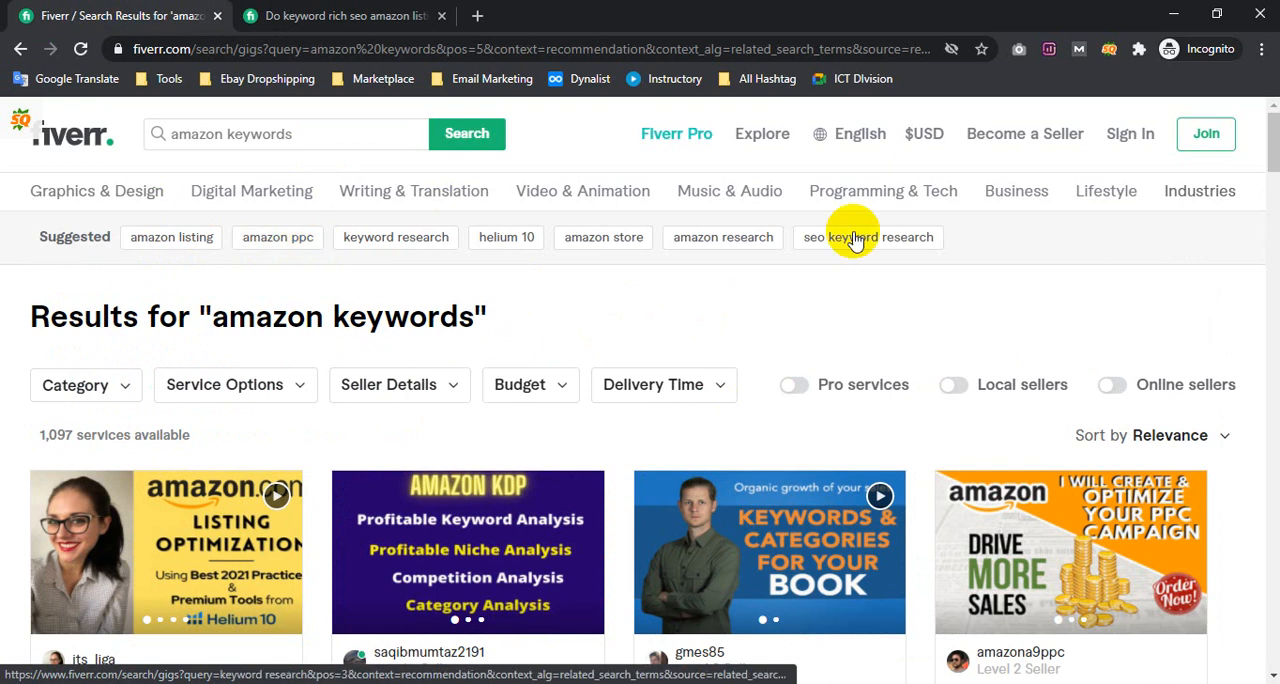
{"action": "left_click_drag", "start_coordinate": [971, 246], "coordinate": [135, 240]}
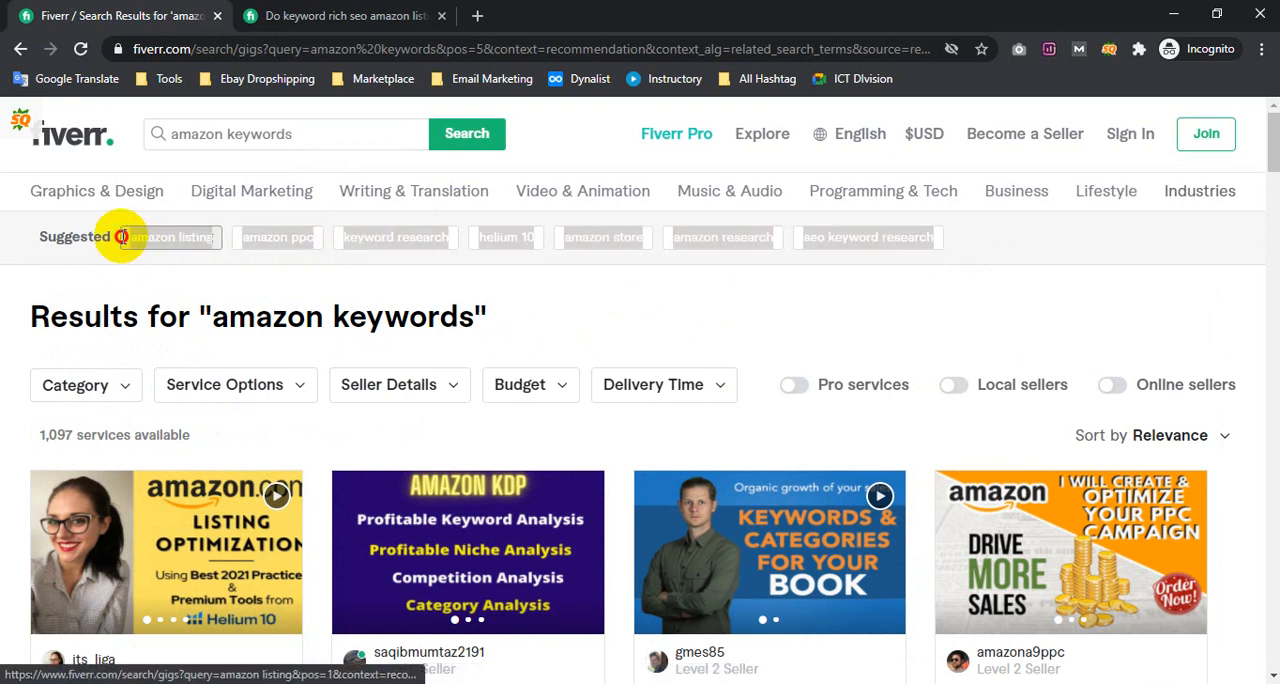
{"action": "key", "text": "alt+Tab"}
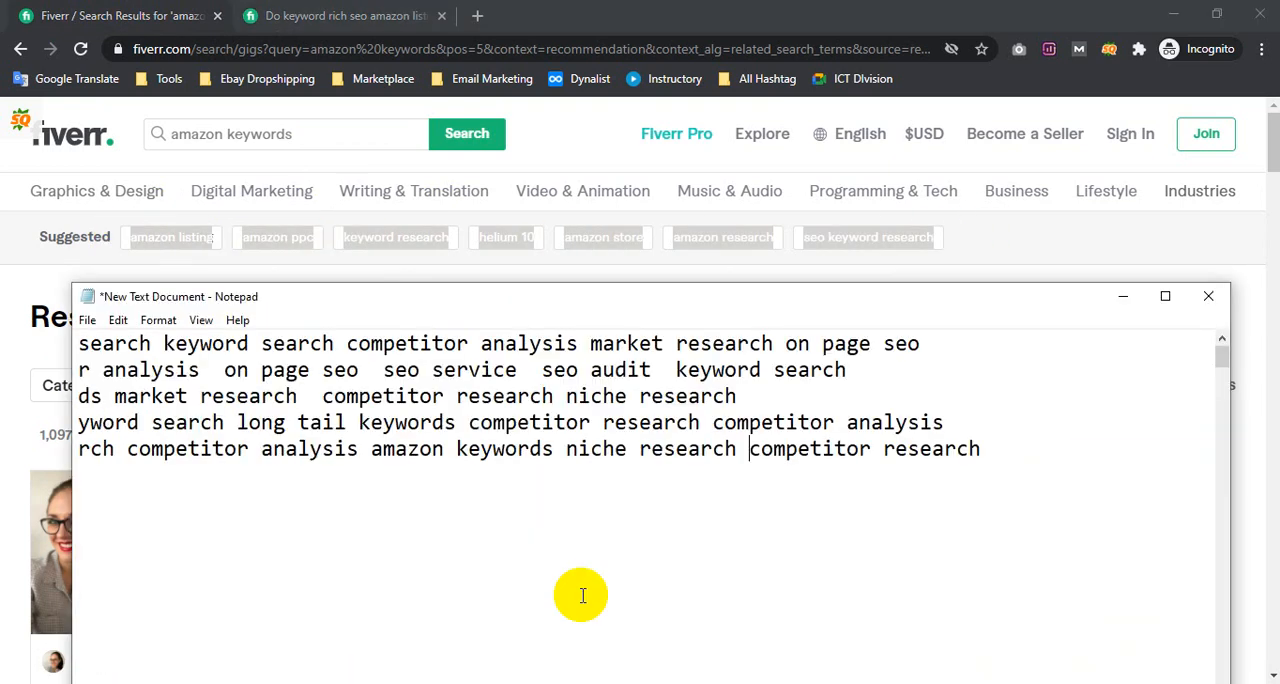
{"action": "key", "text": "Return"}
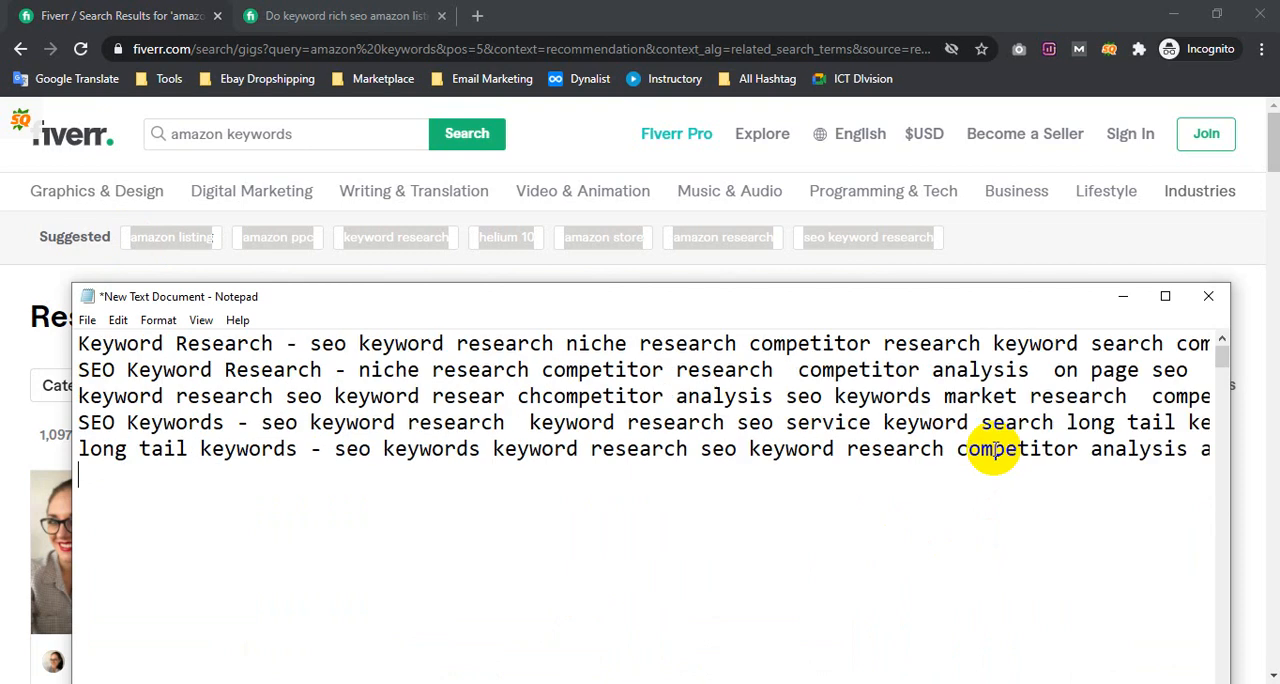
{"action": "type", "text": "amazon listingamazon ppckeyword researchhelium 10amazon storeamazon researchseo keyword research"}
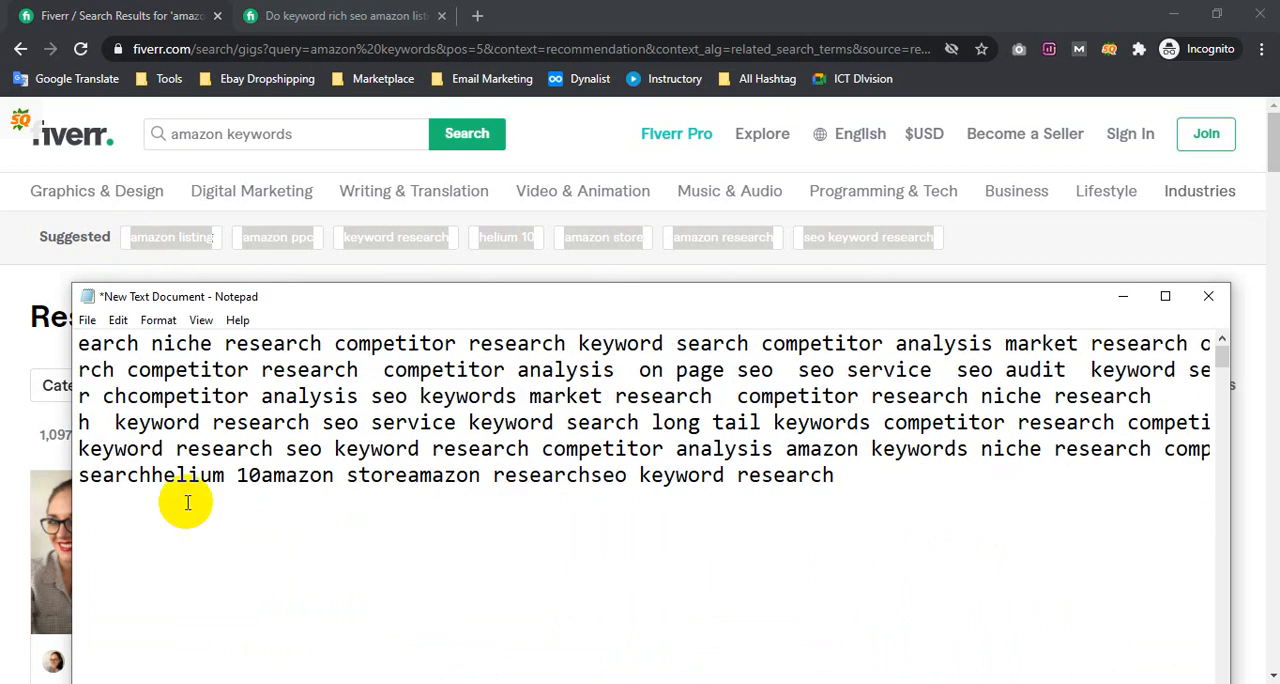
Insert "Amazon Keywords - " as the label at the start of the note's sixth line
{"action": "left_click_drag", "start_coordinate": [175, 485], "coordinate": [15, 486]}
{"action": "left_click", "coordinate": [148, 477]}
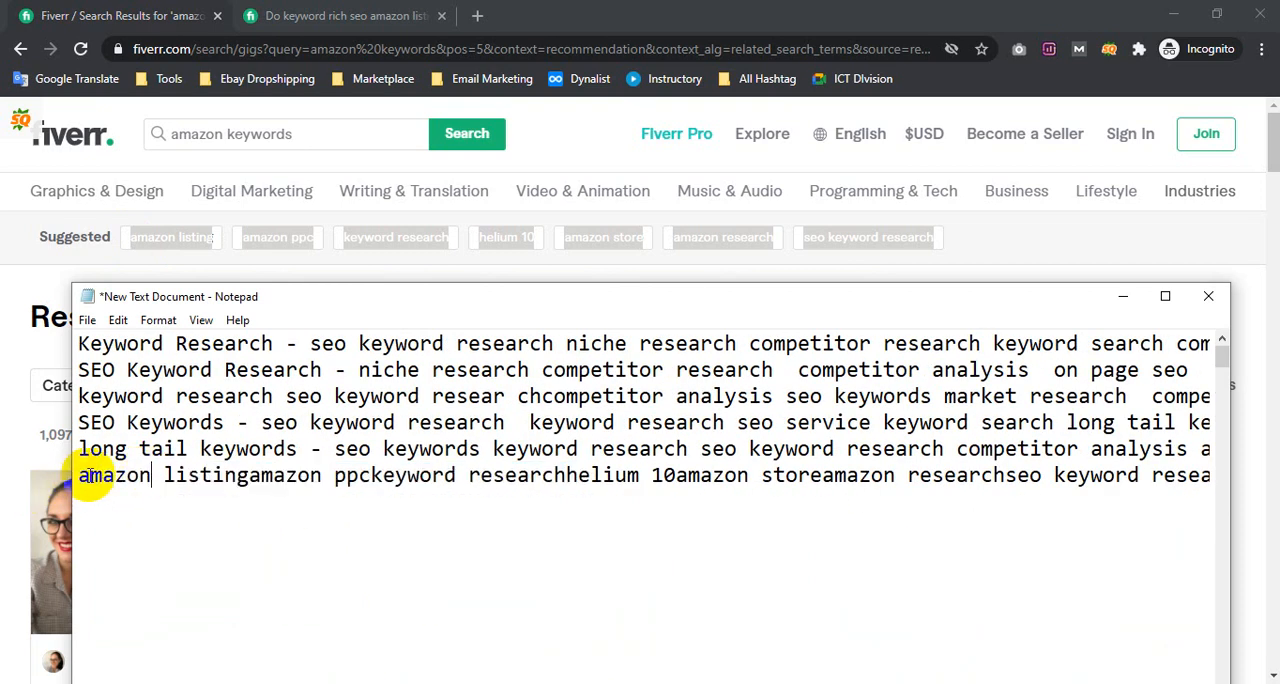
{"action": "type", "text": "Amazon "}
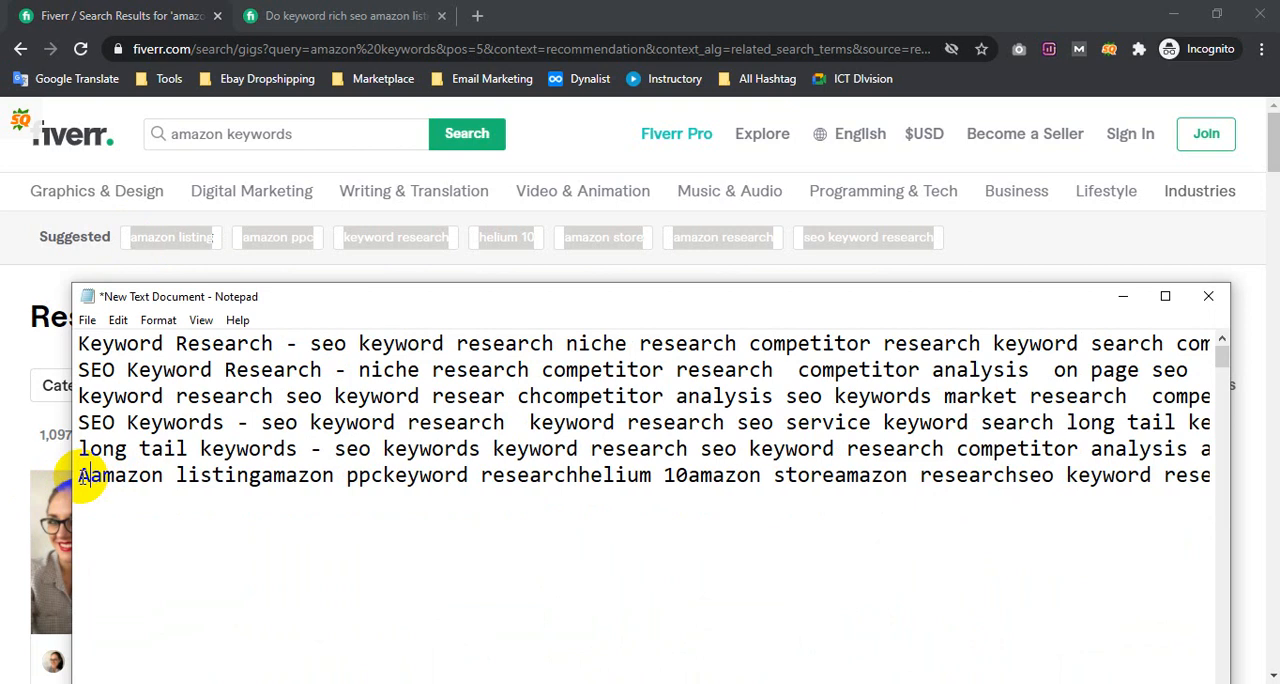
{"action": "type", "text": "e"}
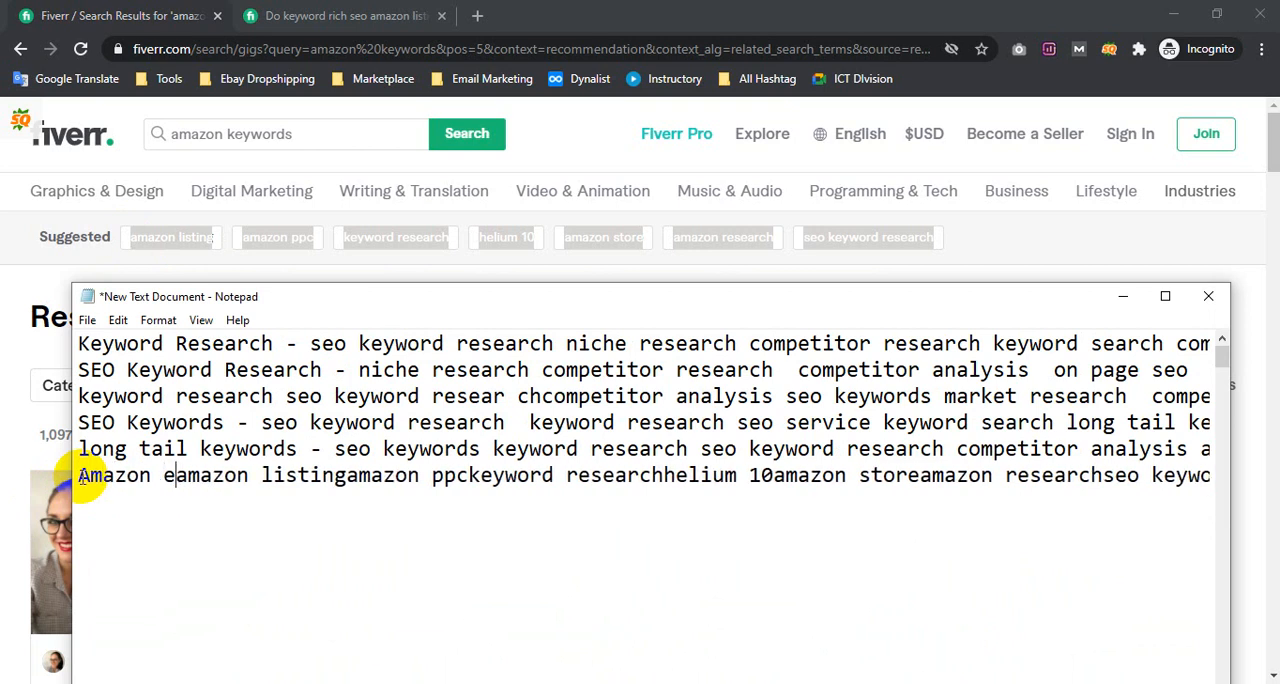
{"action": "key", "text": "BackSpace"}
{"action": "type", "text": "Keywor"}
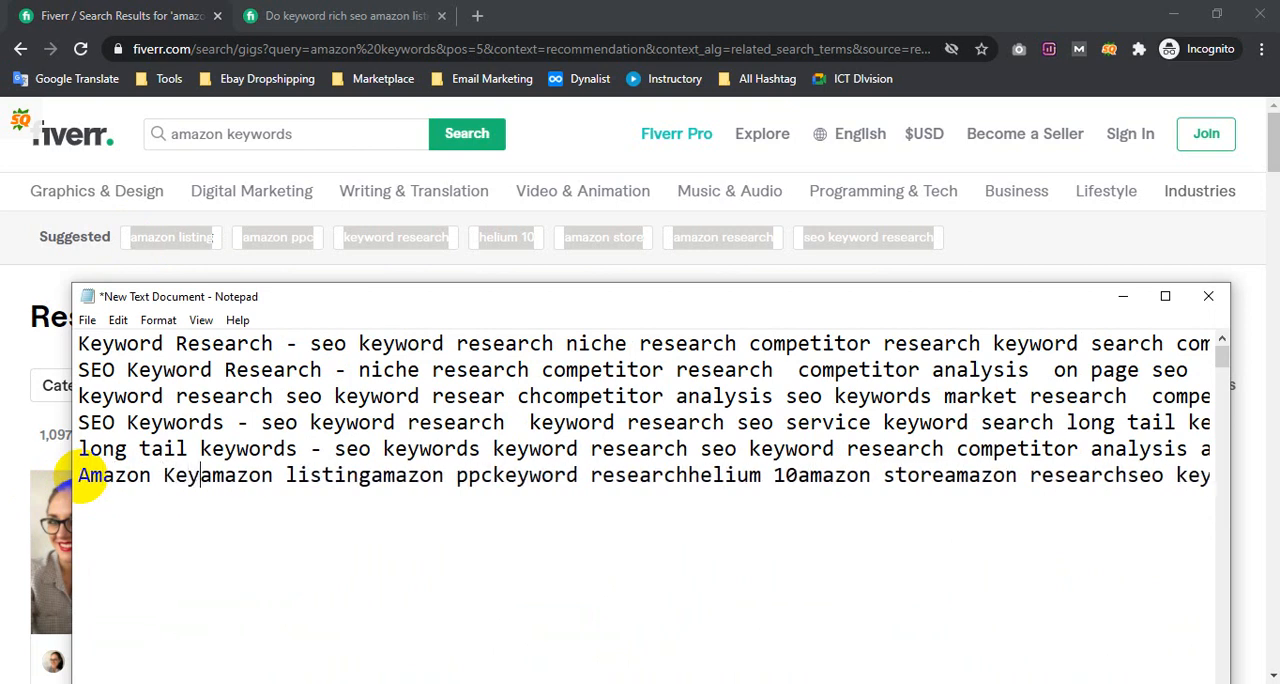
{"action": "type", "text": "ds -"}
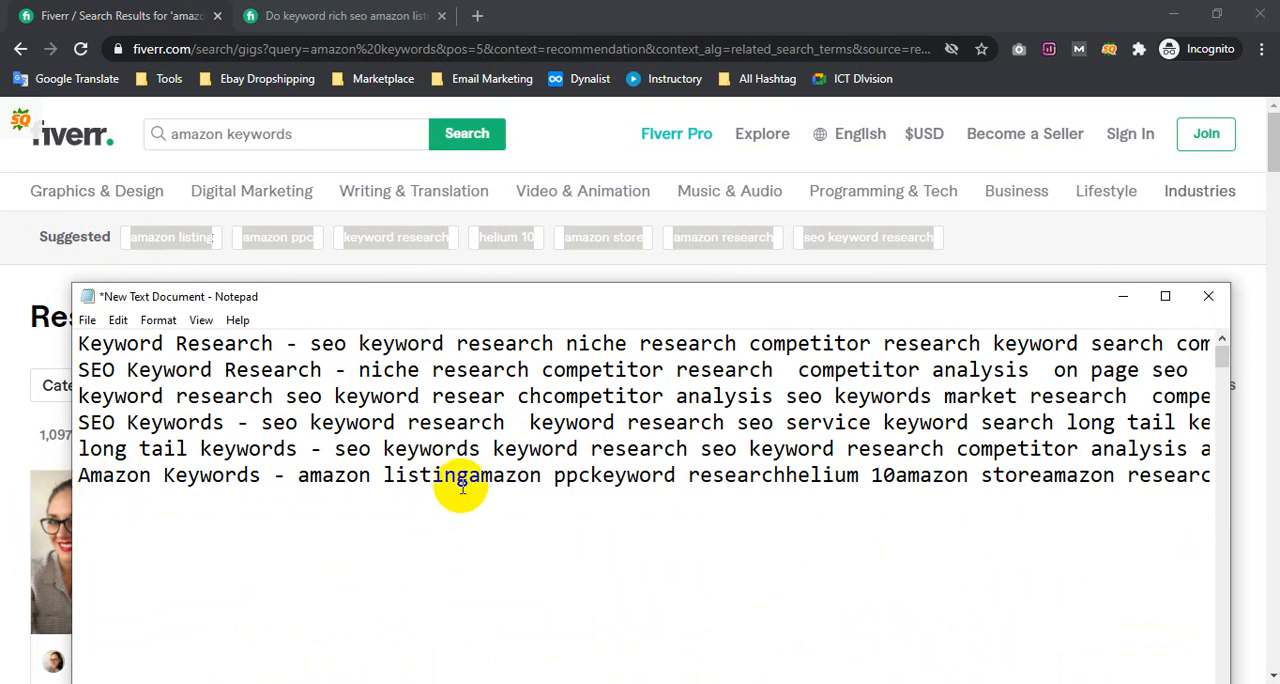
Separate the terms on the note's sixth line with spaces, from "amazon listing" to "seo keyword research", and highlight the line
{"action": "left_click", "coordinate": [1006, 237]}
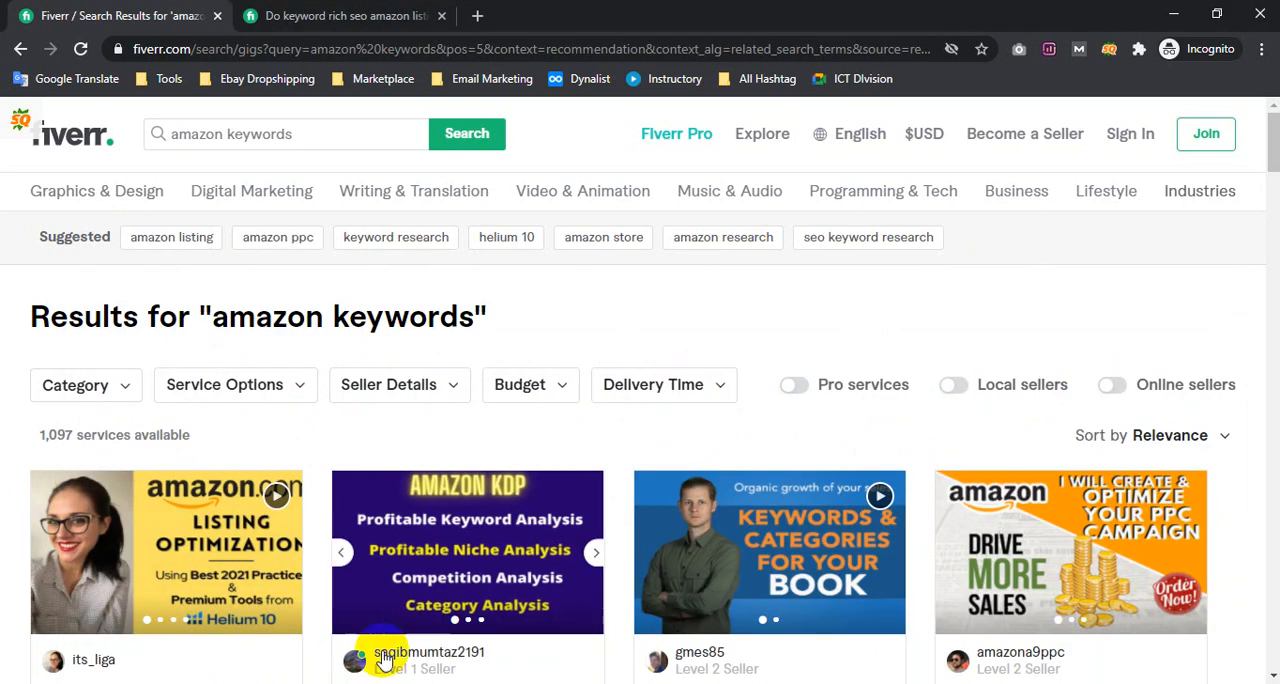
{"action": "left_click", "coordinate": [336, 683]}
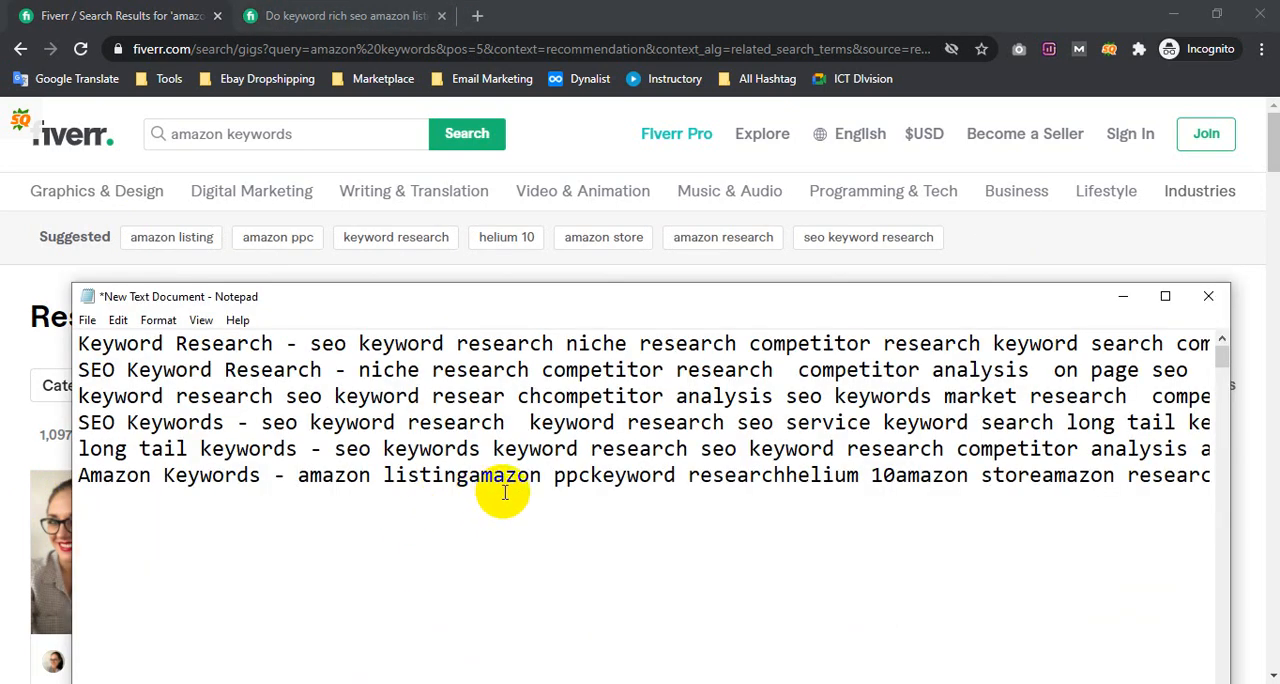
{"action": "left_click", "coordinate": [467, 476]}
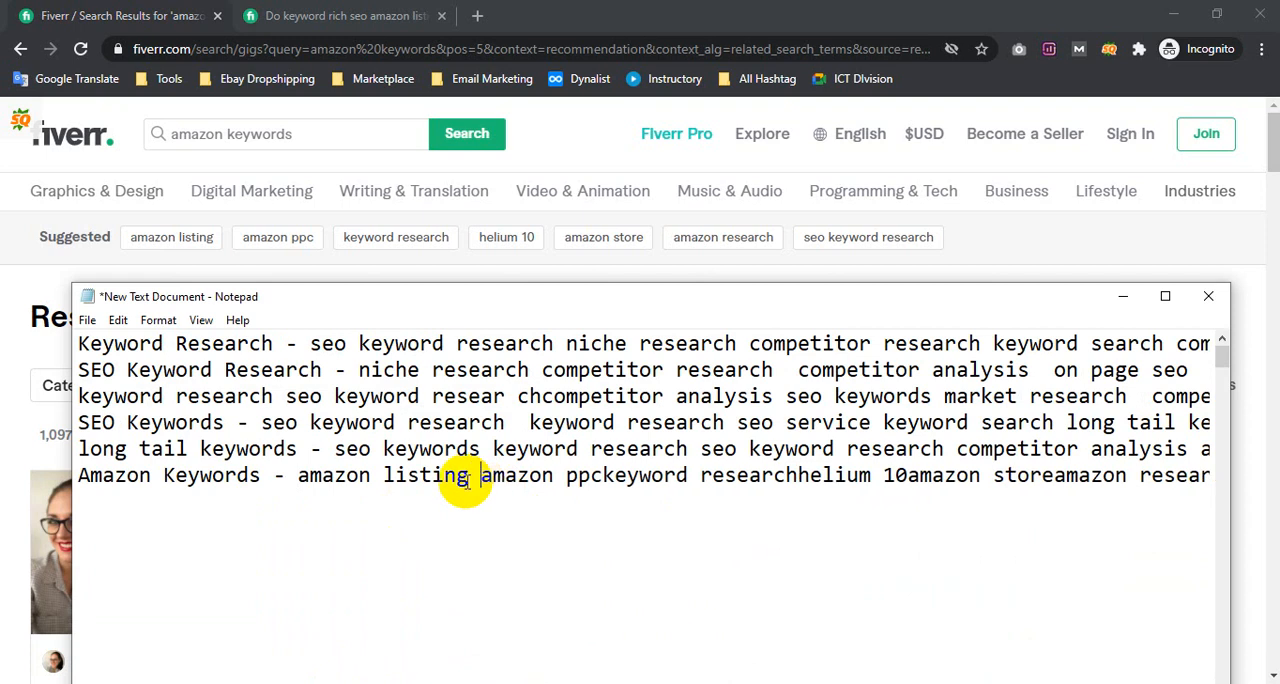
{"action": "left_click", "coordinate": [604, 476]}
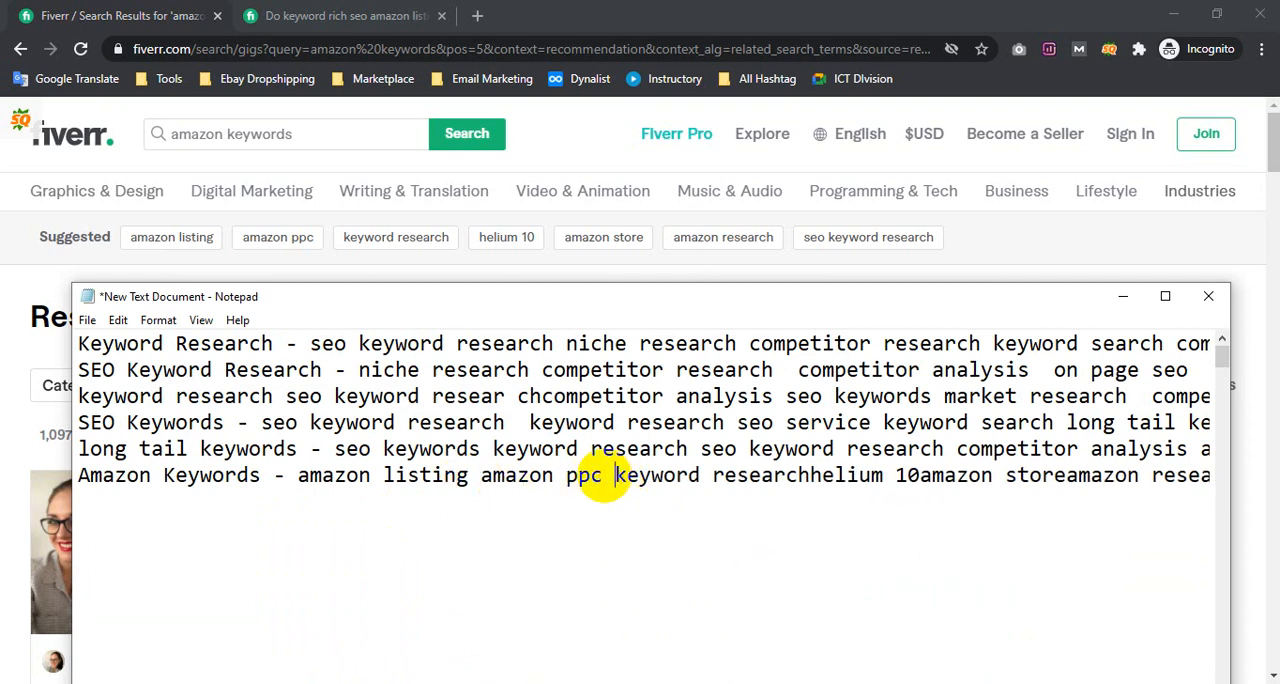
{"action": "left_click", "coordinate": [811, 476]}
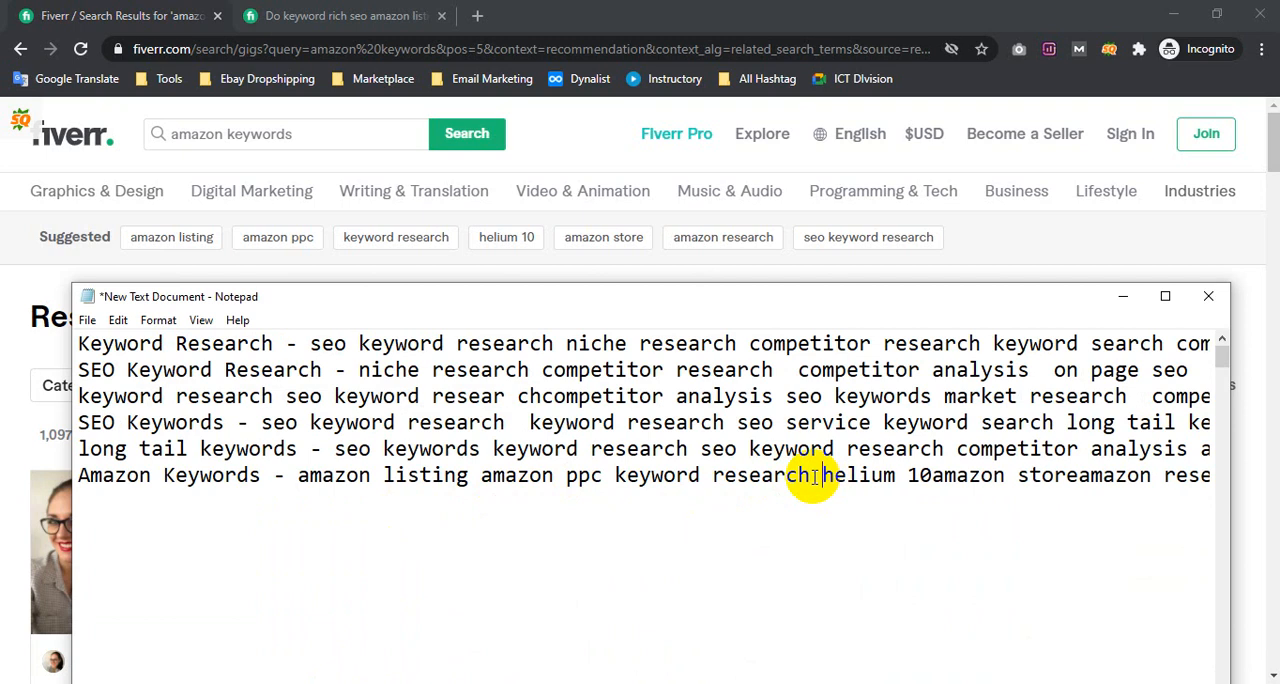
{"action": "left_click", "coordinate": [949, 486]}
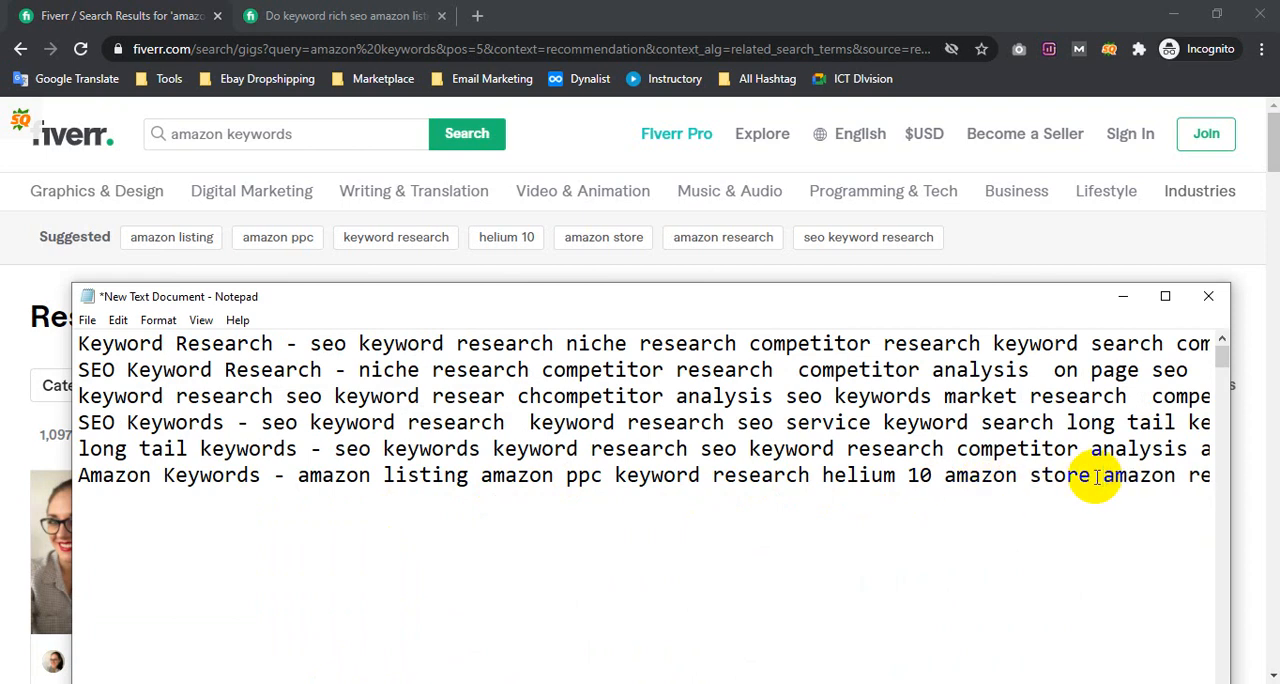
{"action": "left_click_drag", "start_coordinate": [1097, 478], "coordinate": [1143, 476]}
{"action": "left_click", "coordinate": [1116, 478]}
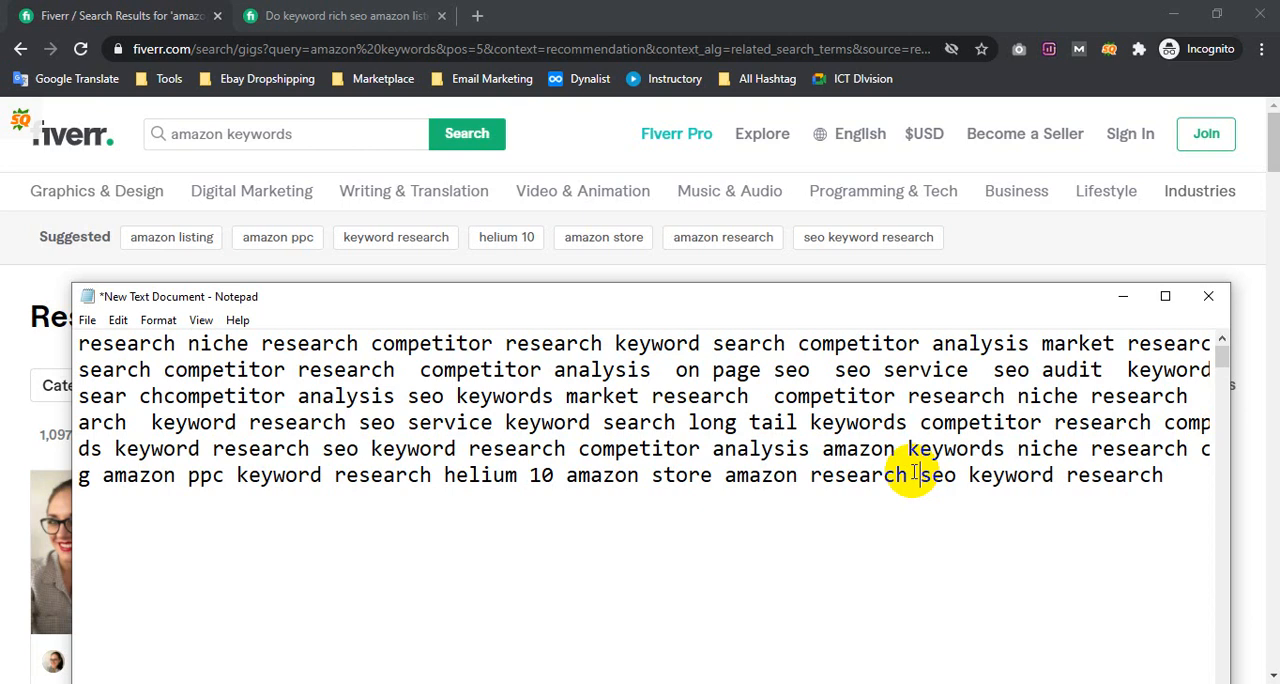
{"action": "left_click_drag", "start_coordinate": [801, 483], "coordinate": [46, 481]}
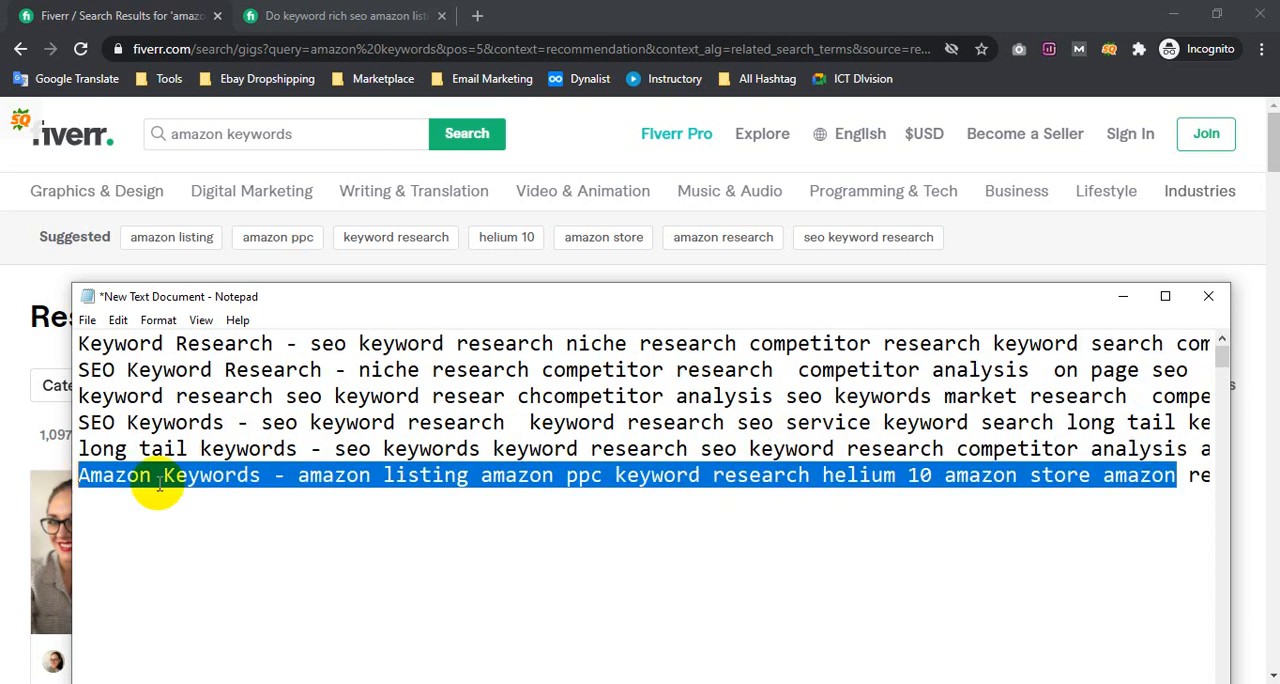
Save the Notepad note and go back to the "long tail keywords" search results on Fiverr
{"action": "left_click", "coordinate": [159, 484]}
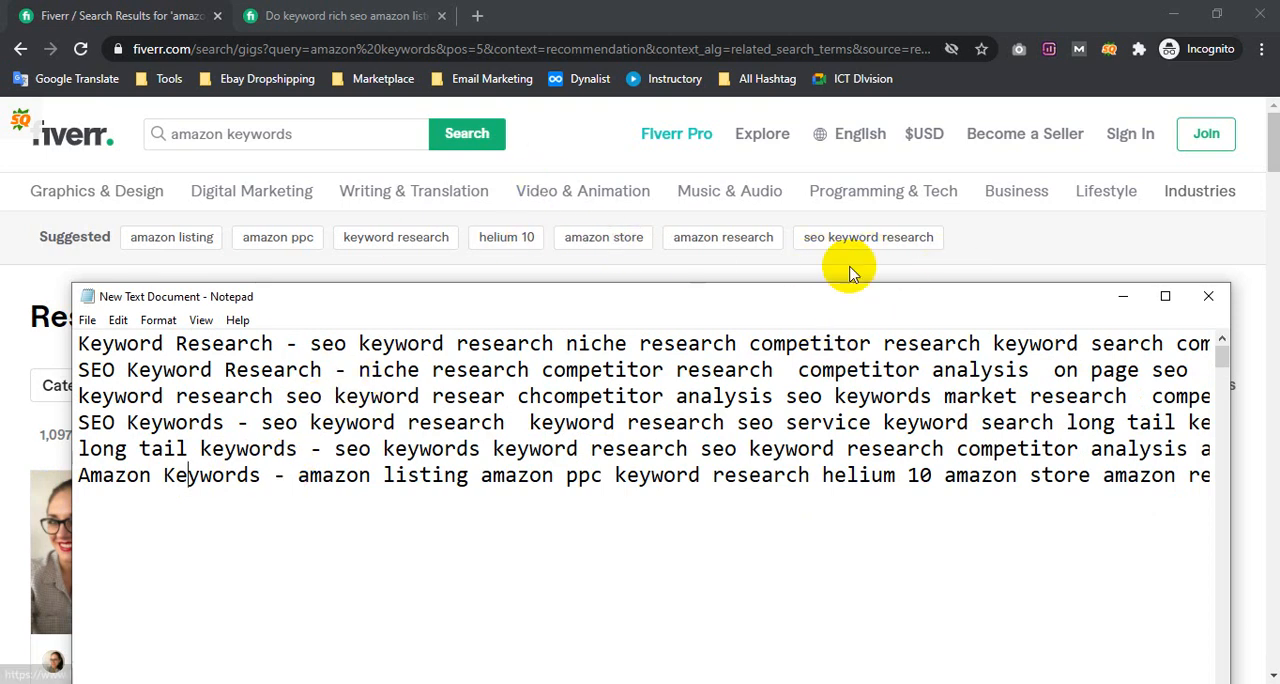
{"action": "left_click", "coordinate": [778, 266]}
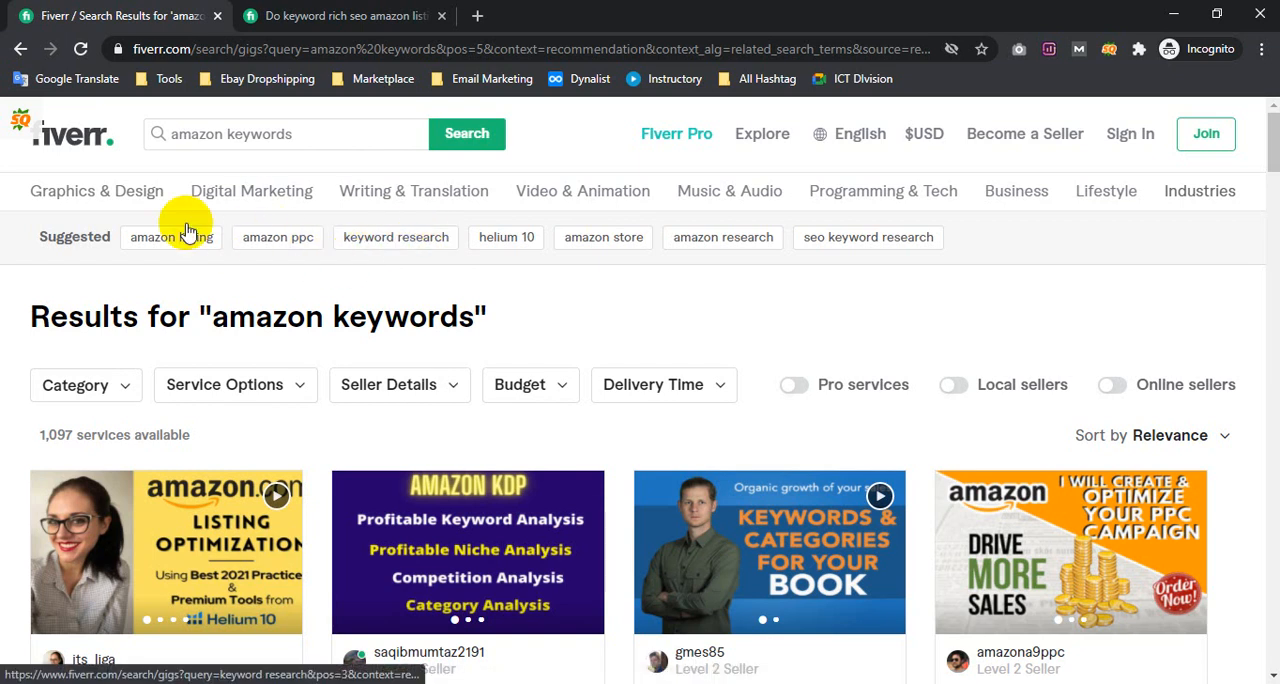
{"action": "left_click", "coordinate": [20, 48]}
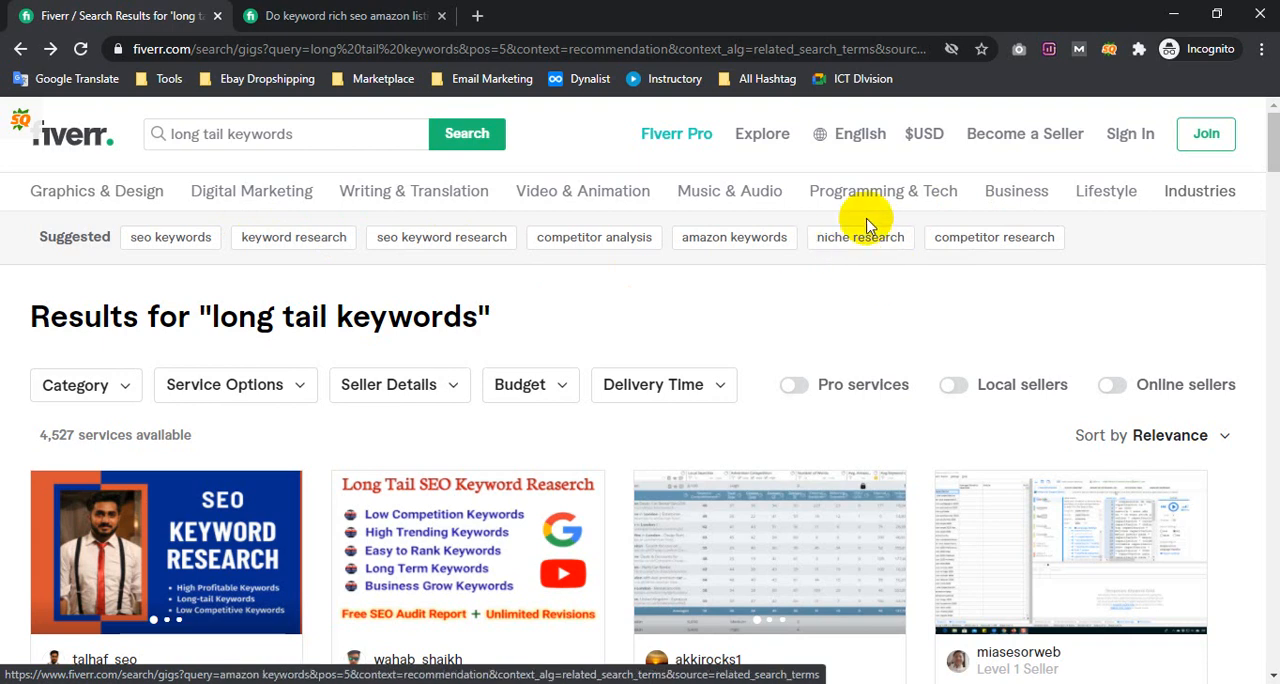
Open the suggested term "niche research" in a new tab and look through its gigs and suggested terms
{"action": "right_click", "coordinate": [855, 248]}
{"action": "left_click", "coordinate": [900, 258]}
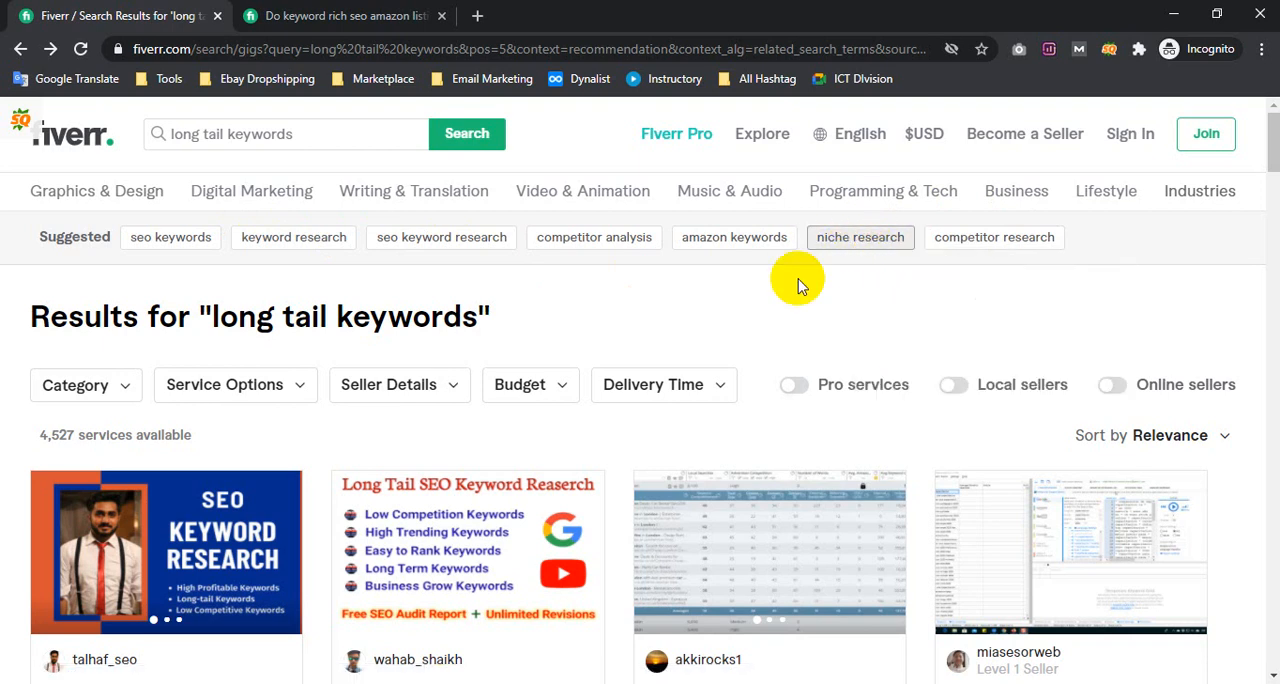
{"action": "left_click", "coordinate": [560, 12]}
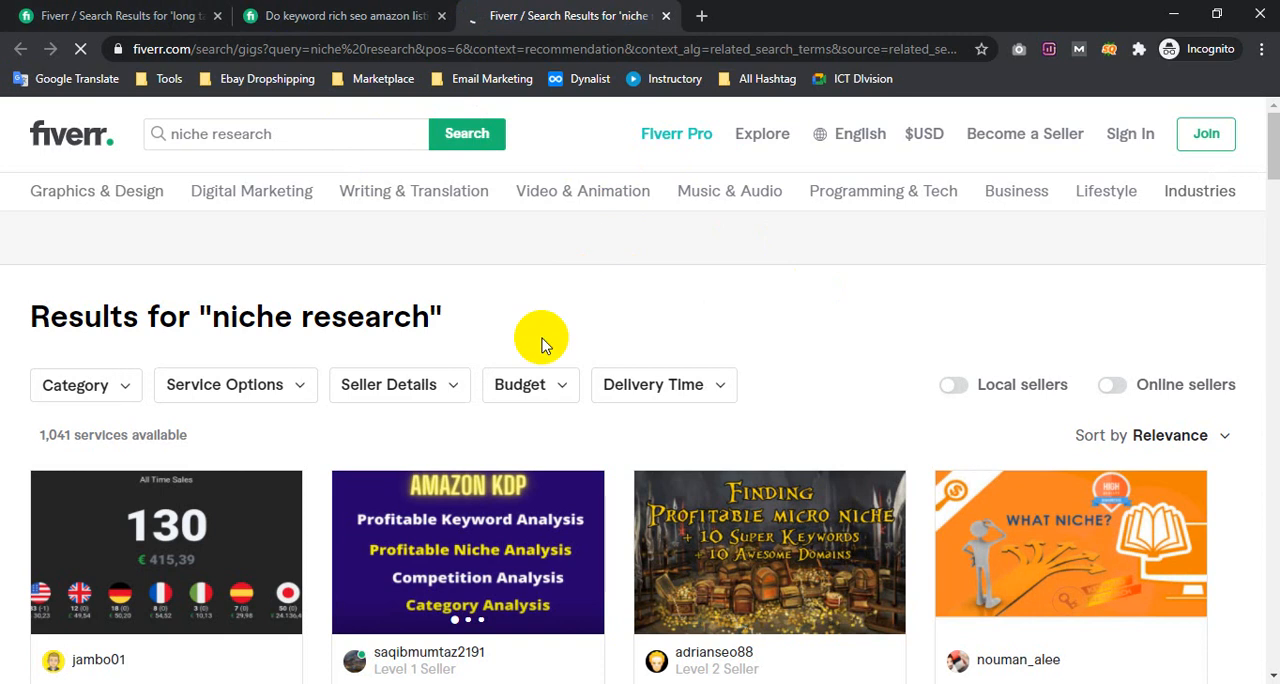
{"action": "scroll", "coordinate": [543, 338], "scroll_direction": "down", "scroll_amount": 5}
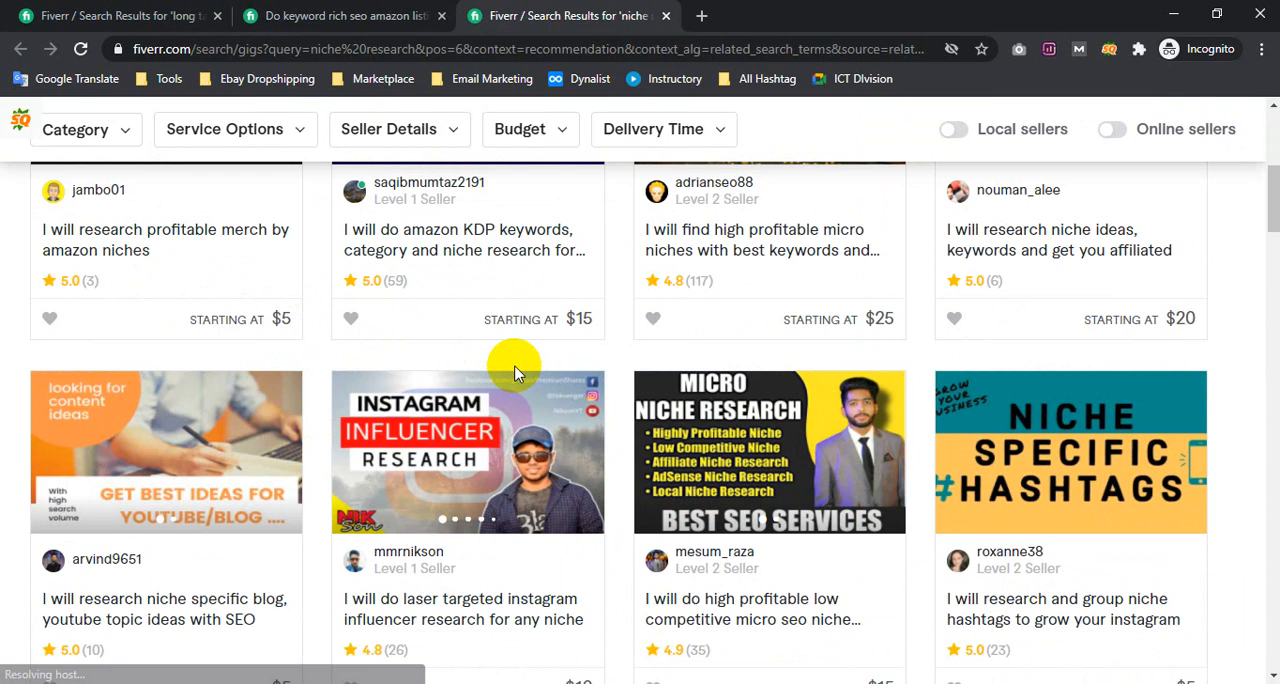
{"action": "scroll", "coordinate": [515, 373], "scroll_direction": "up", "scroll_amount": 5}
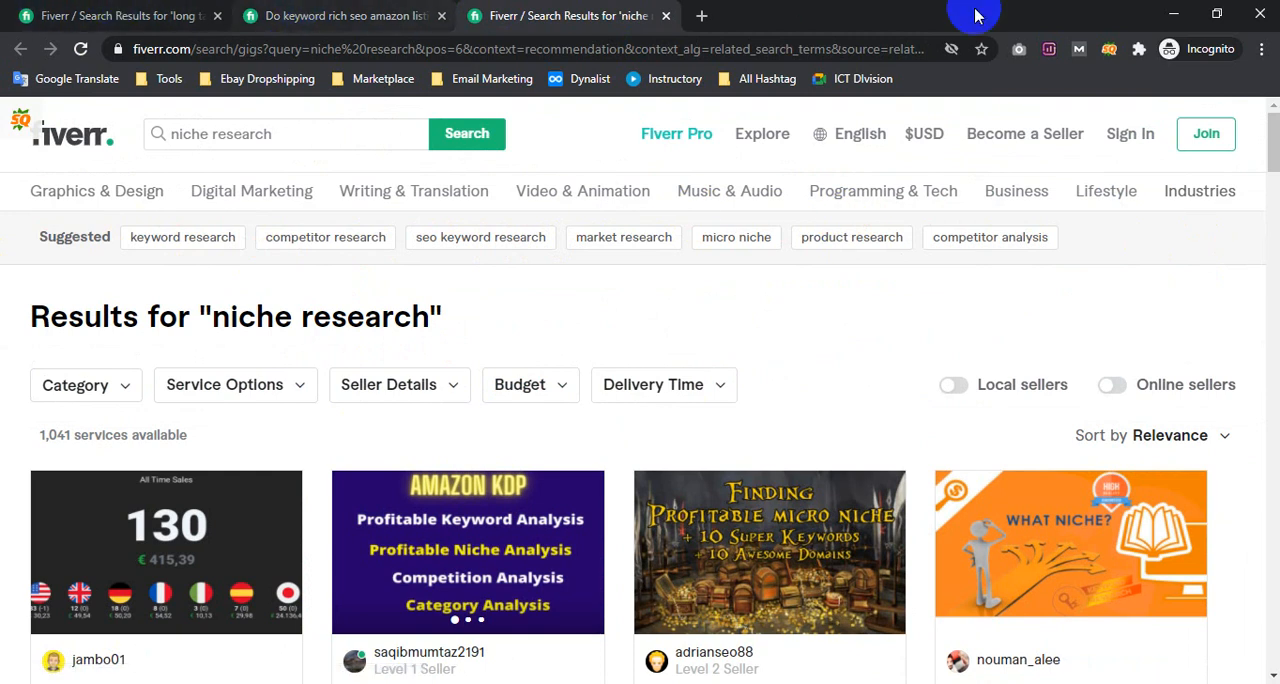
Switch to the Google Meet call, admit the waiting participant, and return to the "niche research" results
{"action": "left_click", "coordinate": [198, 672]}
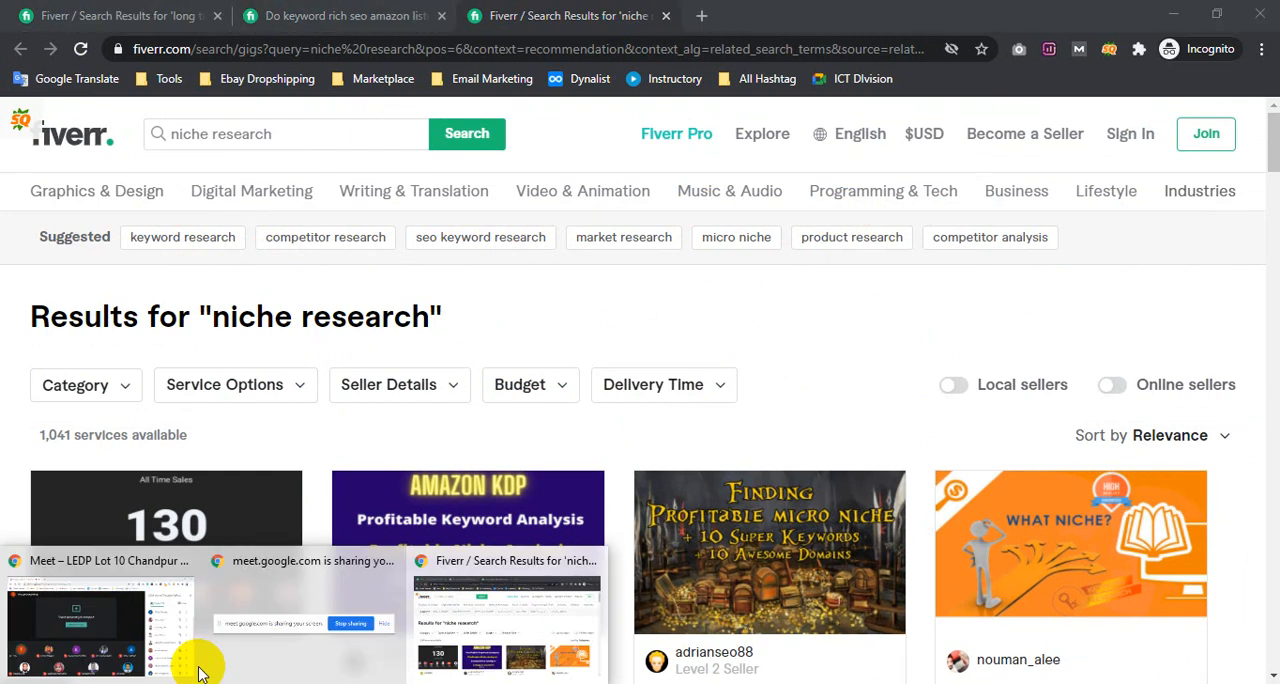
{"action": "left_click", "coordinate": [100, 619]}
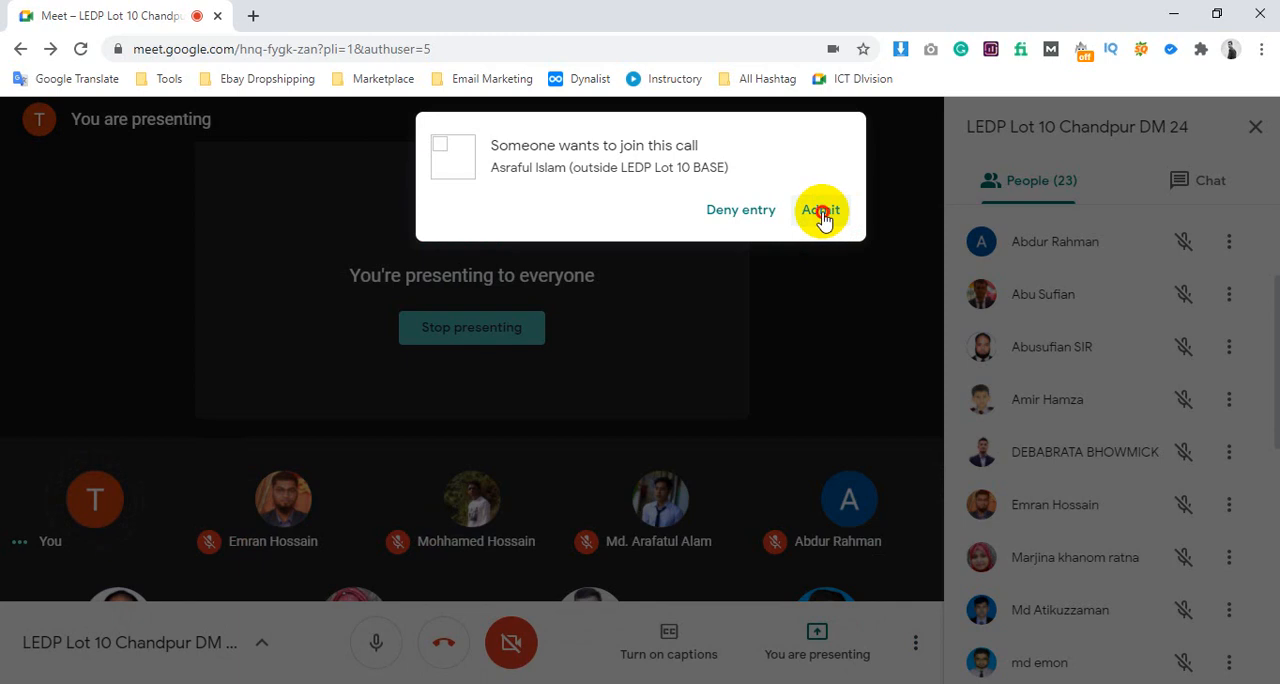
{"action": "left_click", "coordinate": [822, 216]}
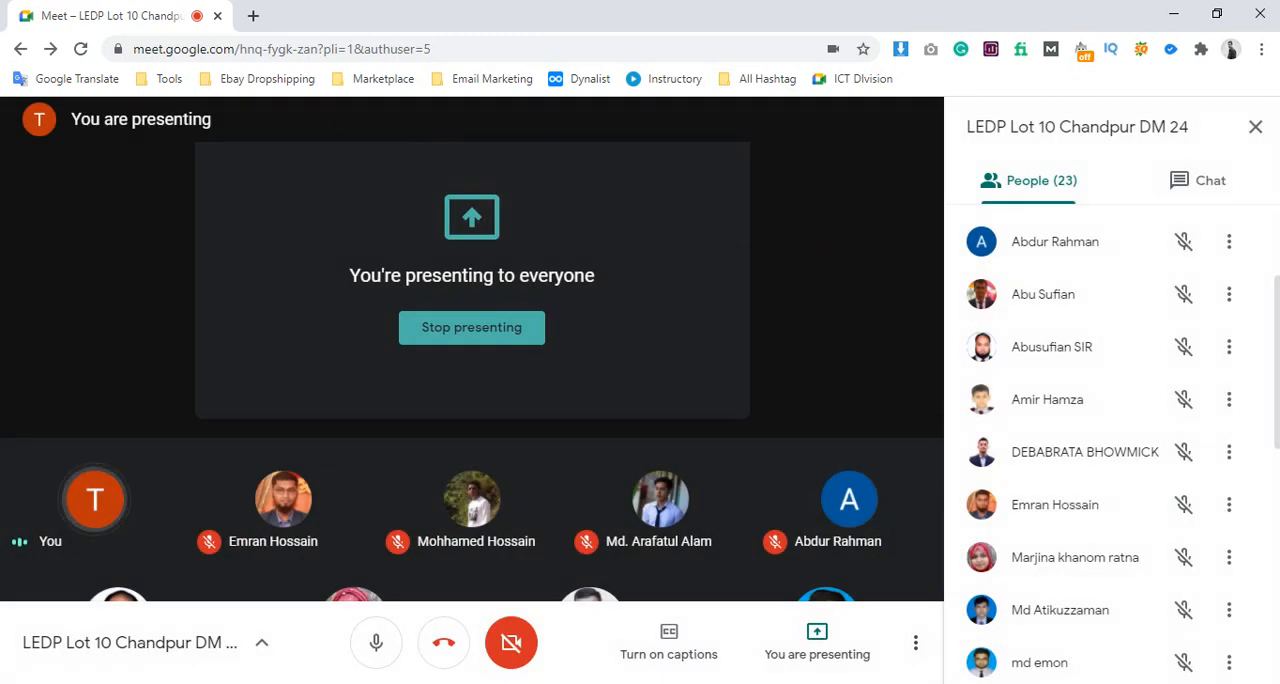
{"action": "left_click", "coordinate": [240, 680]}
{"action": "left_click", "coordinate": [502, 650]}
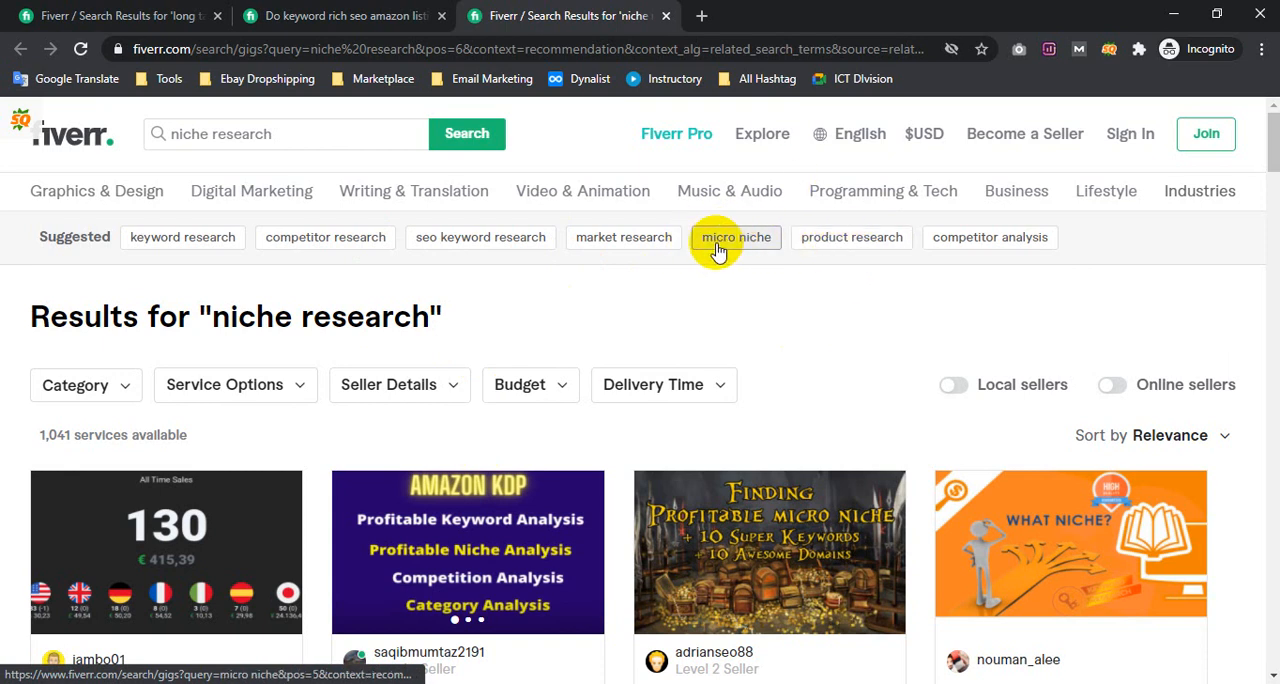
Return to the "long tail keywords" results, admit the next waiting participant in Google Meet, and bring up the Notepad note
{"action": "left_click", "coordinate": [185, 15]}
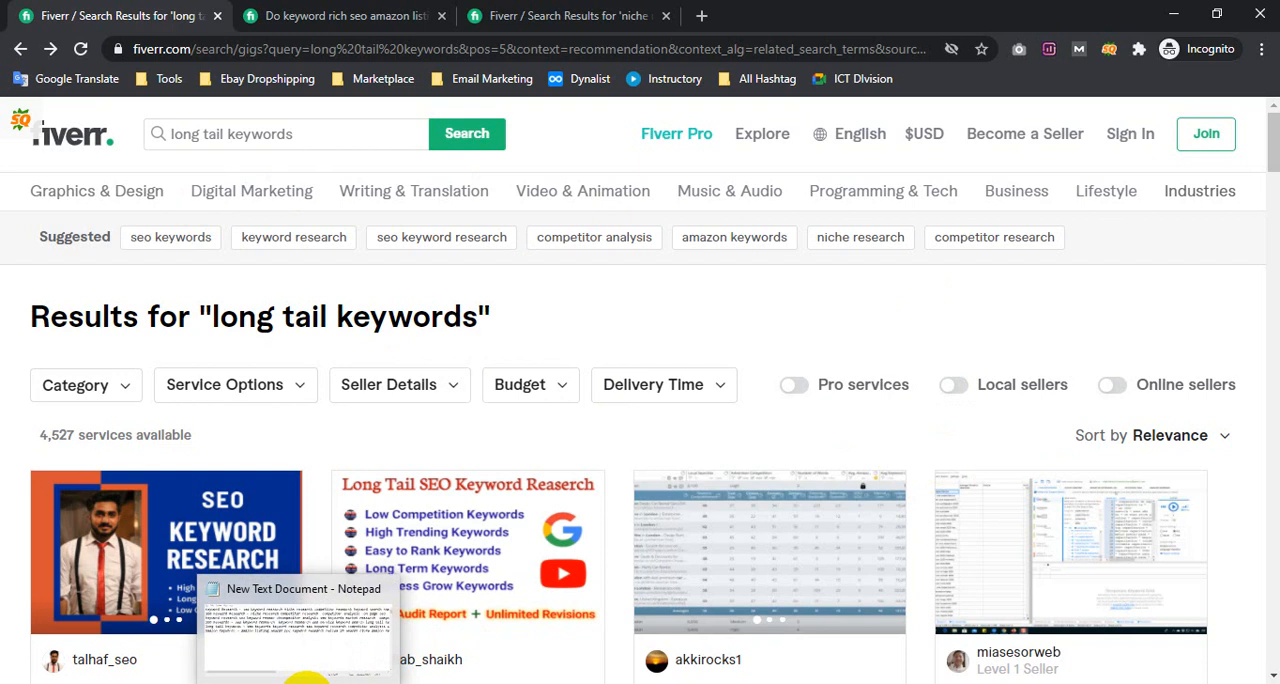
{"action": "mouse_move", "coordinate": [250, 680]}
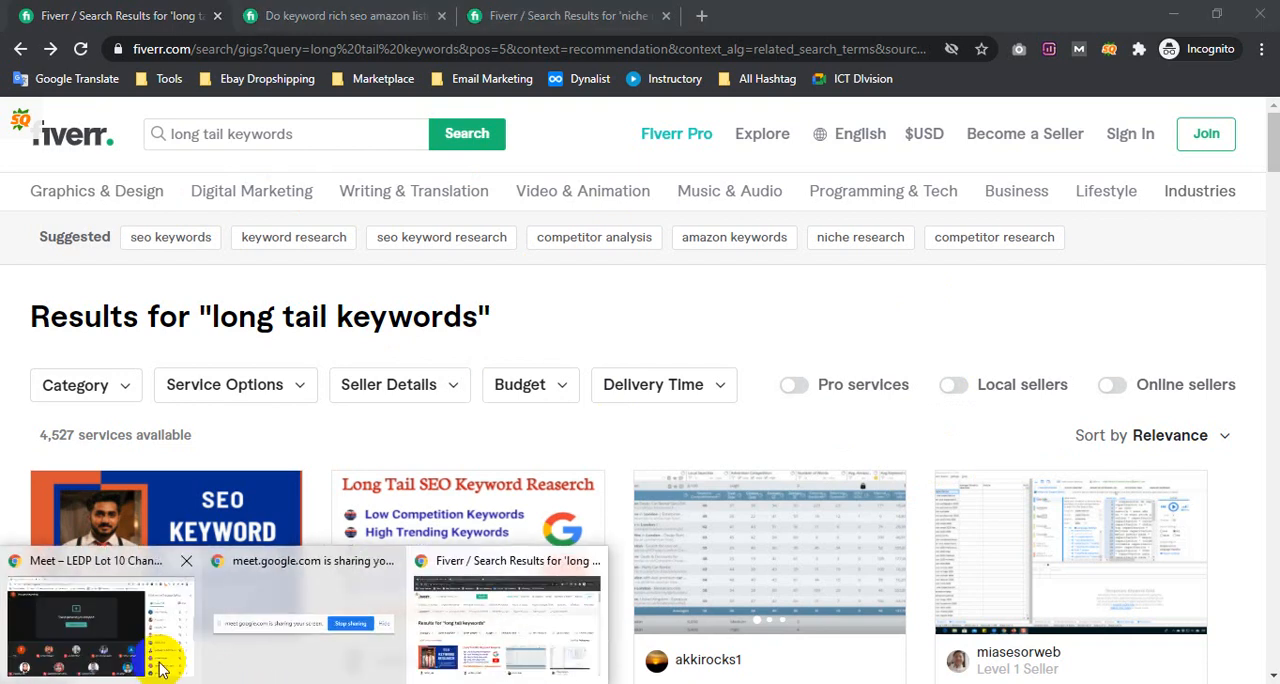
{"action": "left_click", "coordinate": [103, 648]}
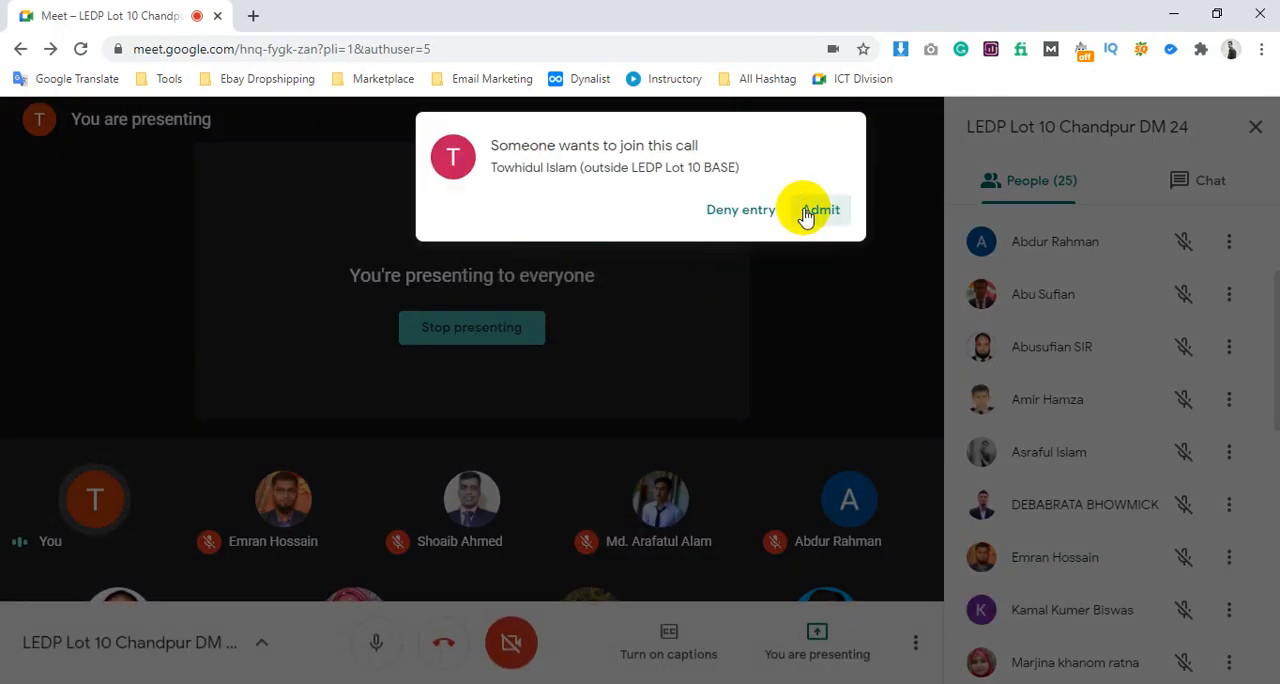
{"action": "left_click", "coordinate": [820, 210]}
{"action": "left_click", "coordinate": [400, 680]}
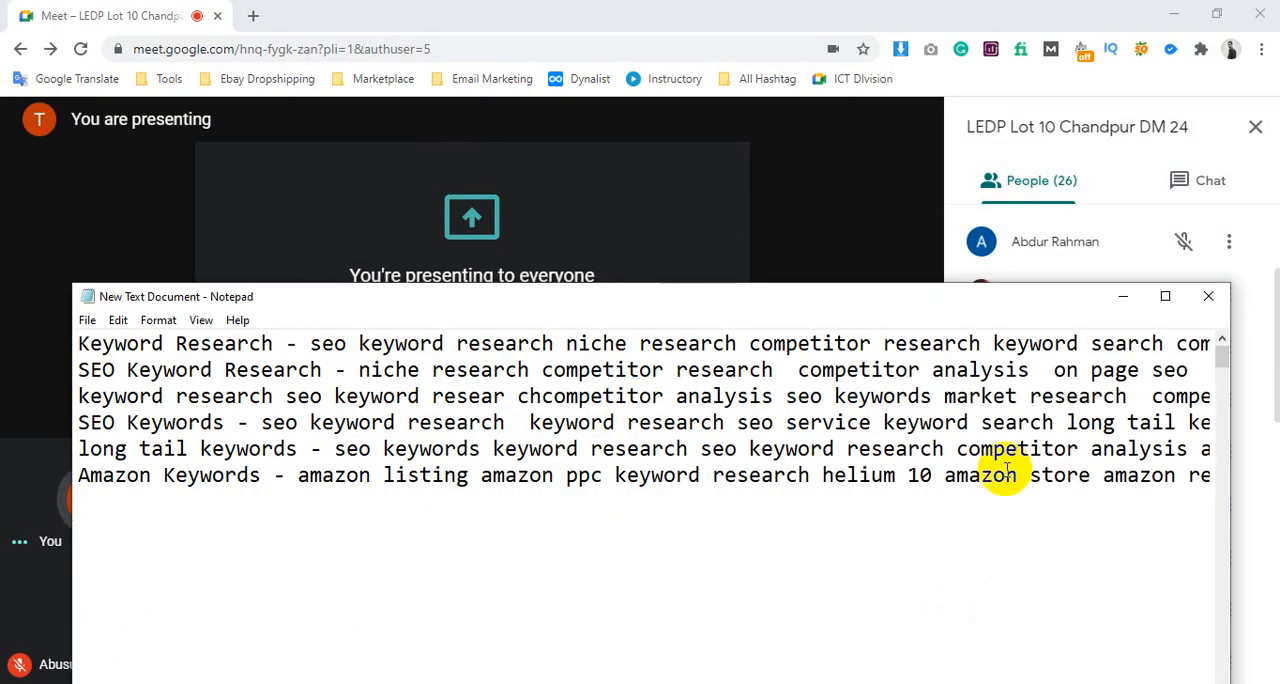
Add the heading "Search Tags:" below the note's sixth line, separated by a blank line, and save the note
{"action": "left_click_drag", "start_coordinate": [1078, 475], "coordinate": [1214, 486]}
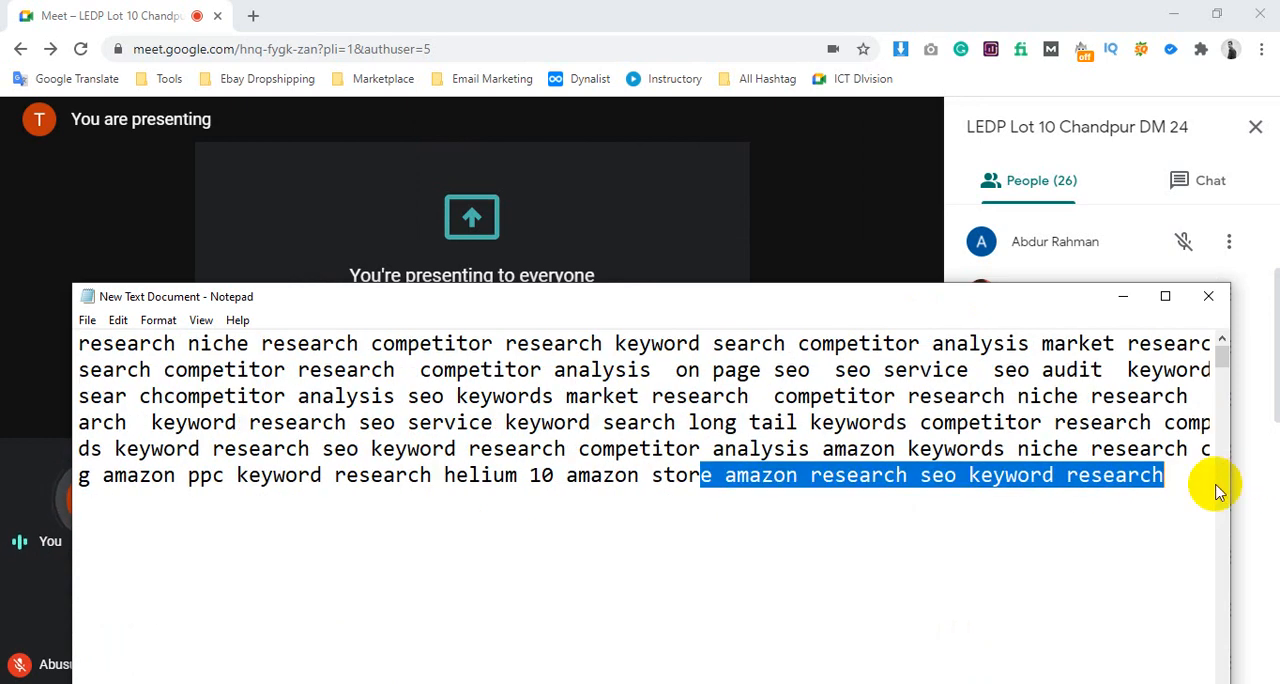
{"action": "left_click", "coordinate": [1191, 481]}
{"action": "key", "text": "Return"}
{"action": "key", "text": "Return"}
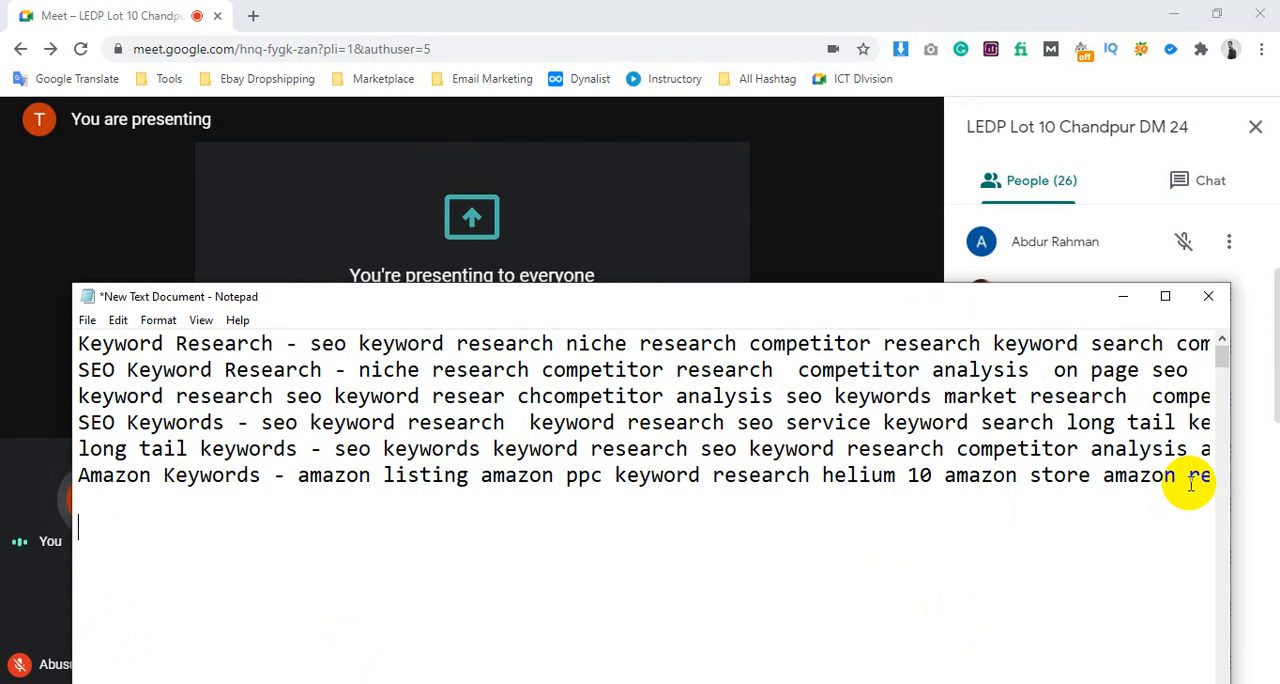
{"action": "type", "text": "Search Tag"}
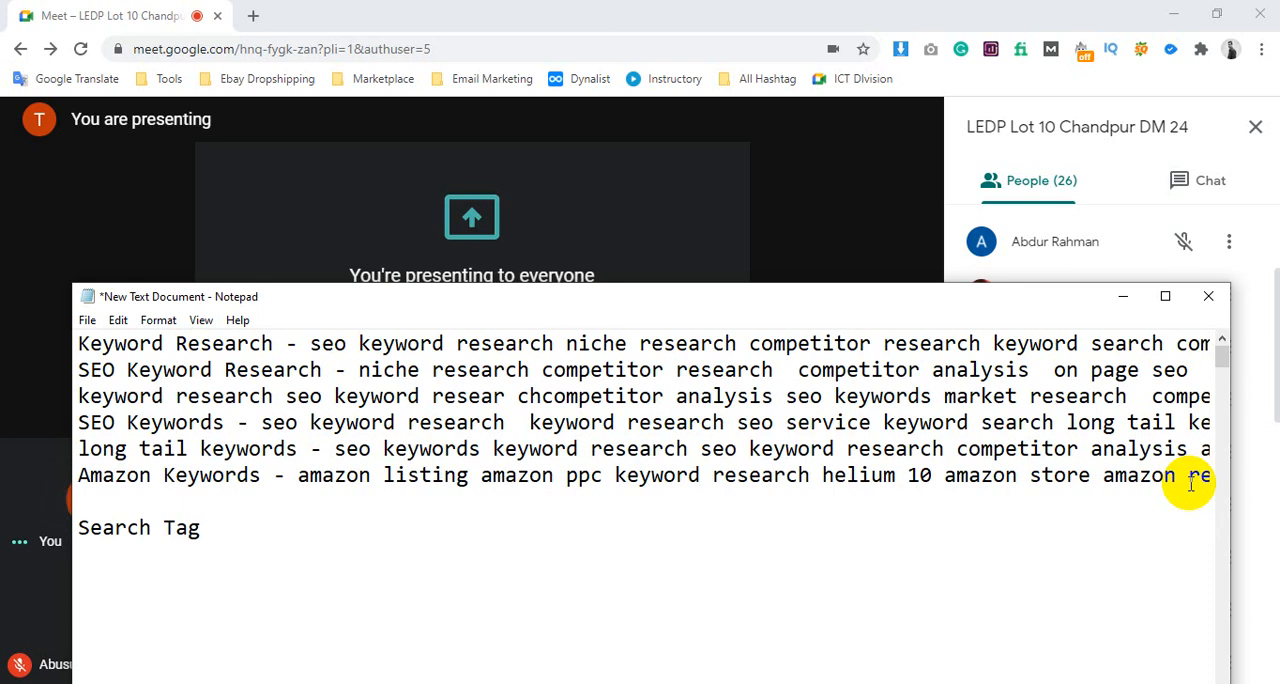
{"action": "key", "text": "ctrl+s"}
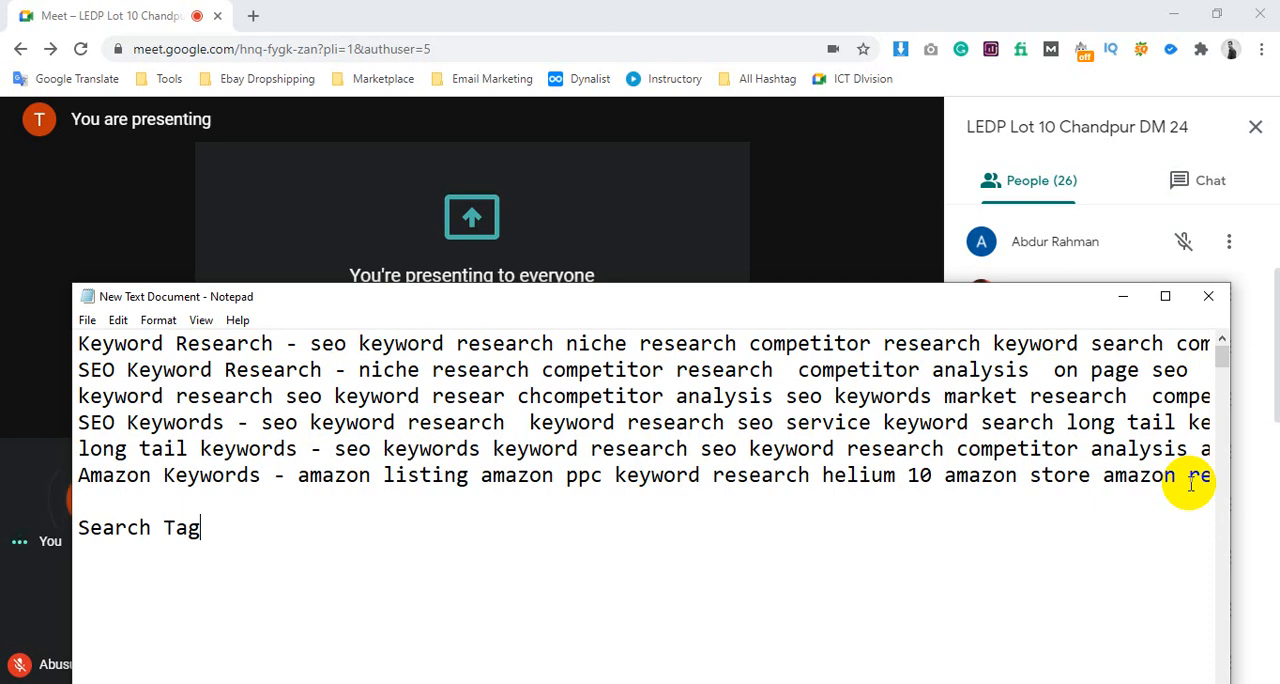
{"action": "type", "text": ":"}
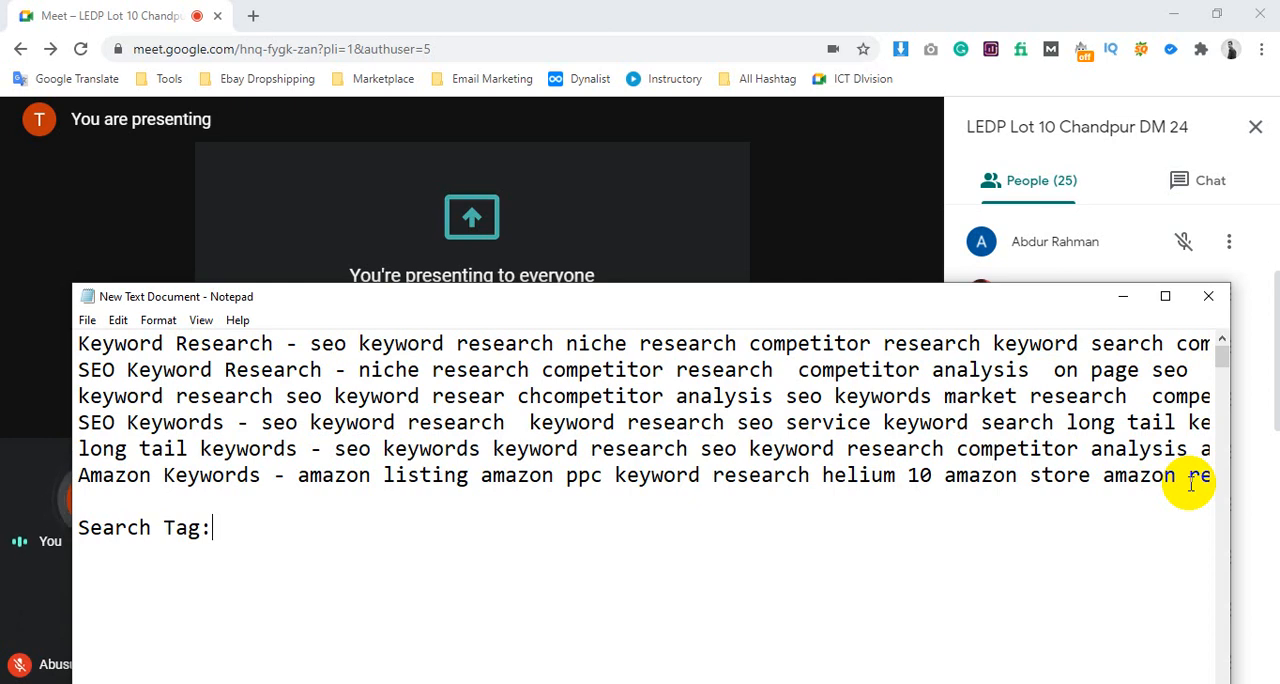
{"action": "key", "text": "Left"}
{"action": "type", "text": "s"}
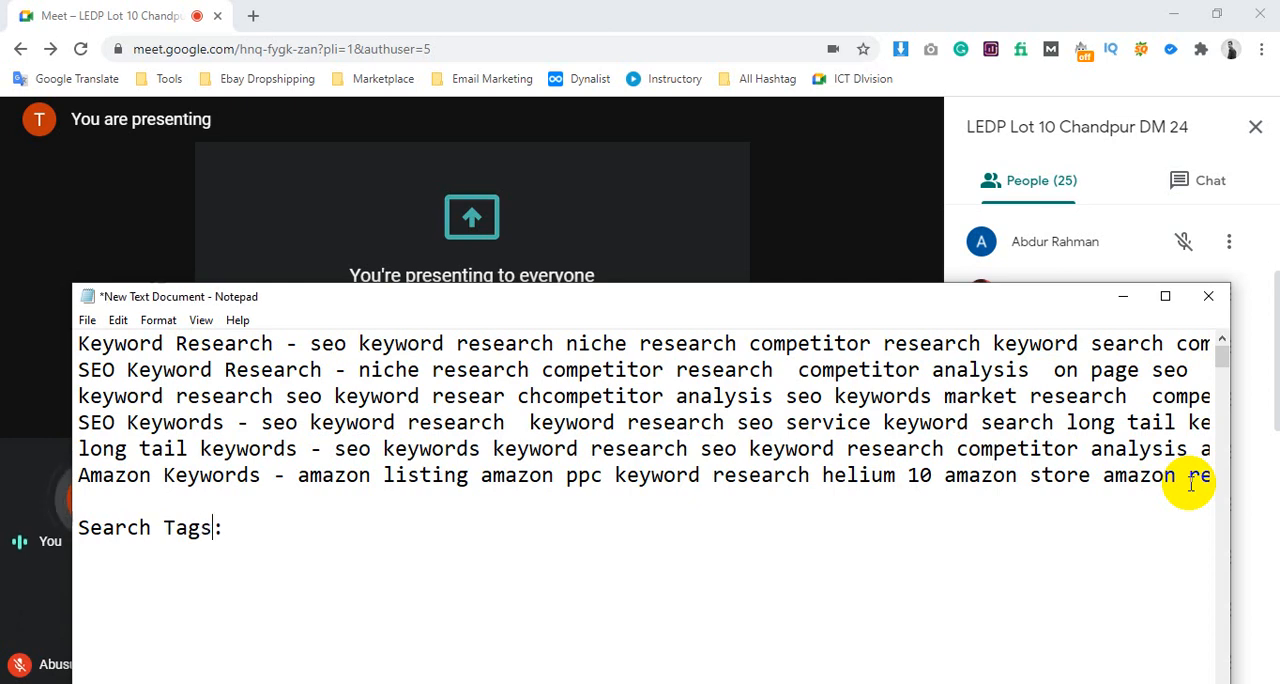
{"action": "key", "text": "ctrl+s"}
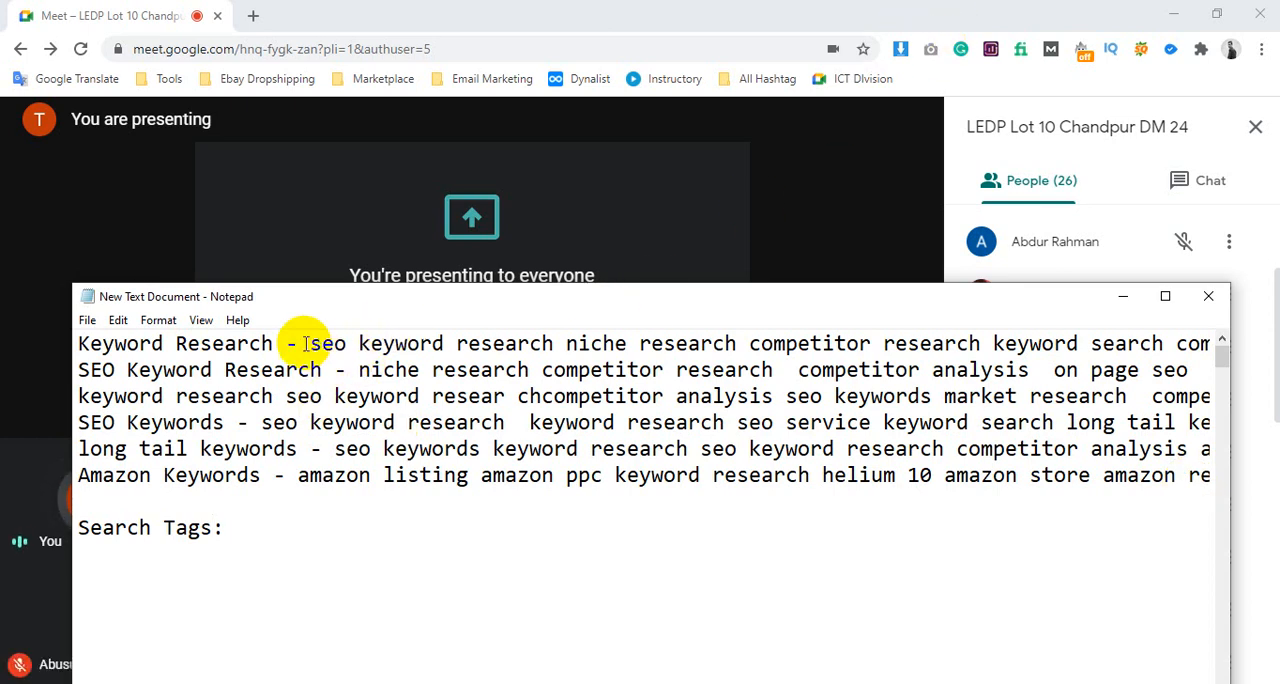
Copy "Keyword Research" from the start of the note's first line onto a new line under "Search Tags:"
{"action": "left_click_drag", "start_coordinate": [273, 343], "coordinate": [79, 341]}
{"action": "key", "text": "ctrl+c"}
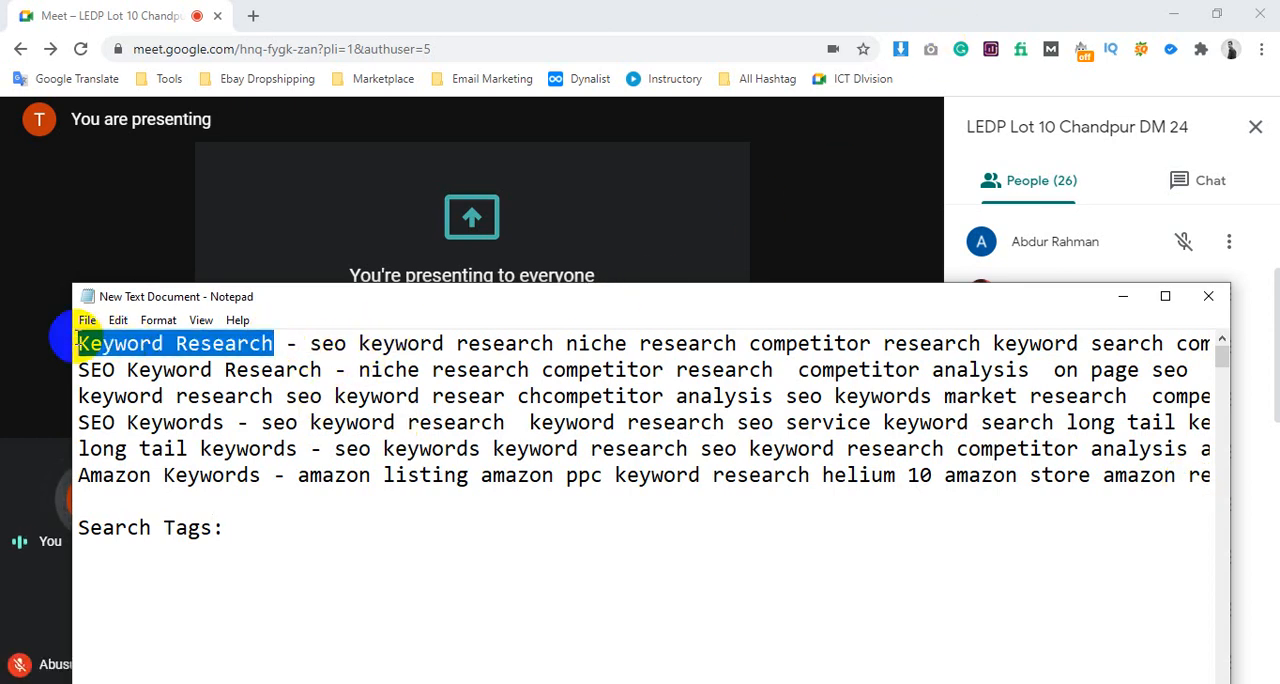
{"action": "left_click", "coordinate": [192, 549]}
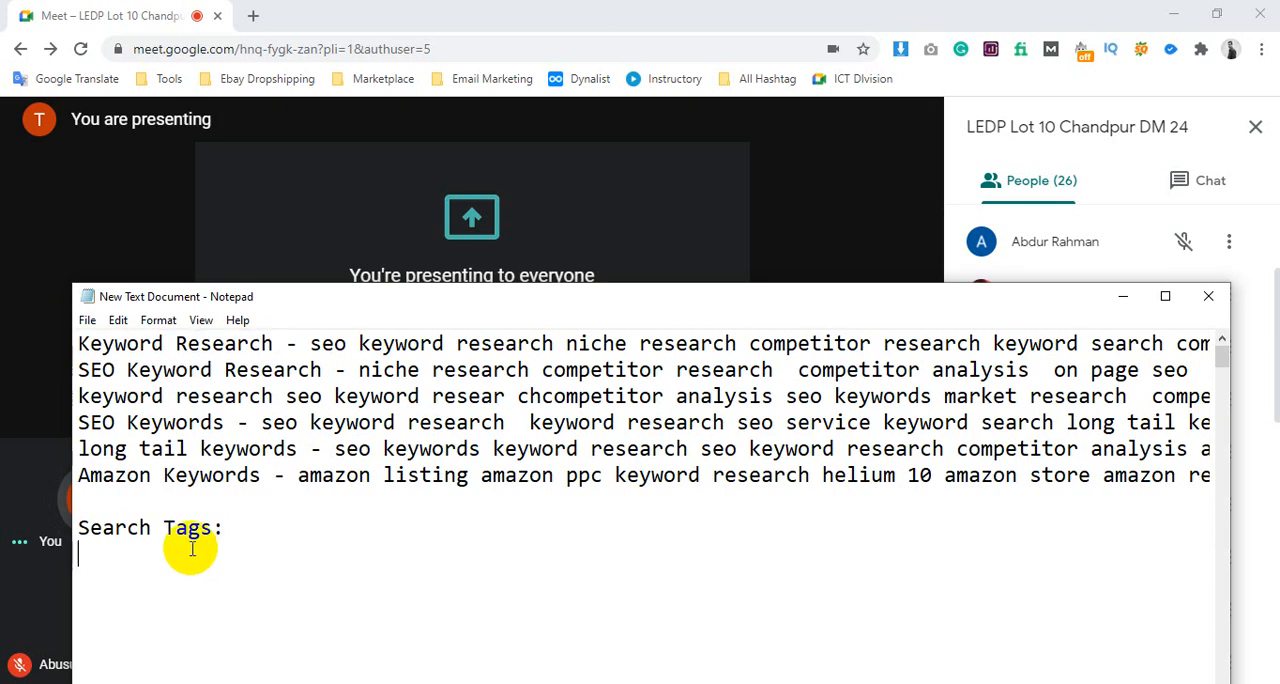
{"action": "key", "text": "ctrl+v"}
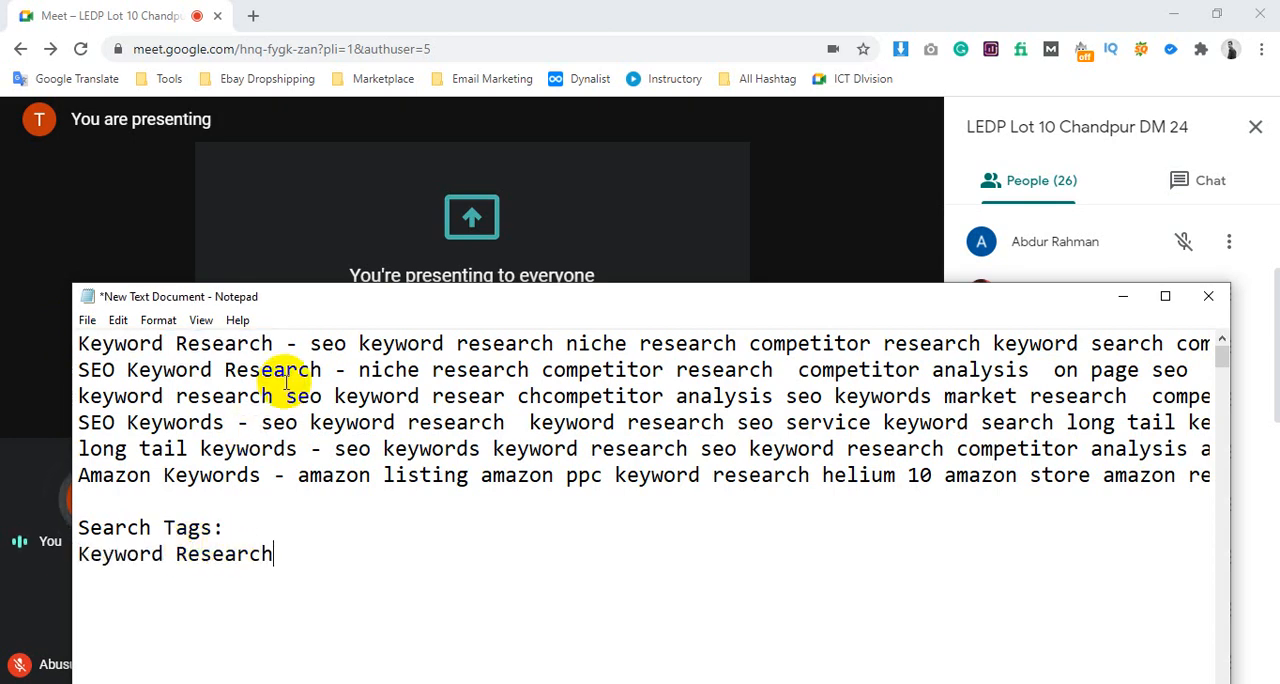
Copy "seo keyword research" from the note's first line onto a new line below "Keyword Research" in the Search Tags list
{"action": "left_click_drag", "start_coordinate": [309, 343], "coordinate": [551, 345]}
{"action": "key", "text": "ctrl+c"}
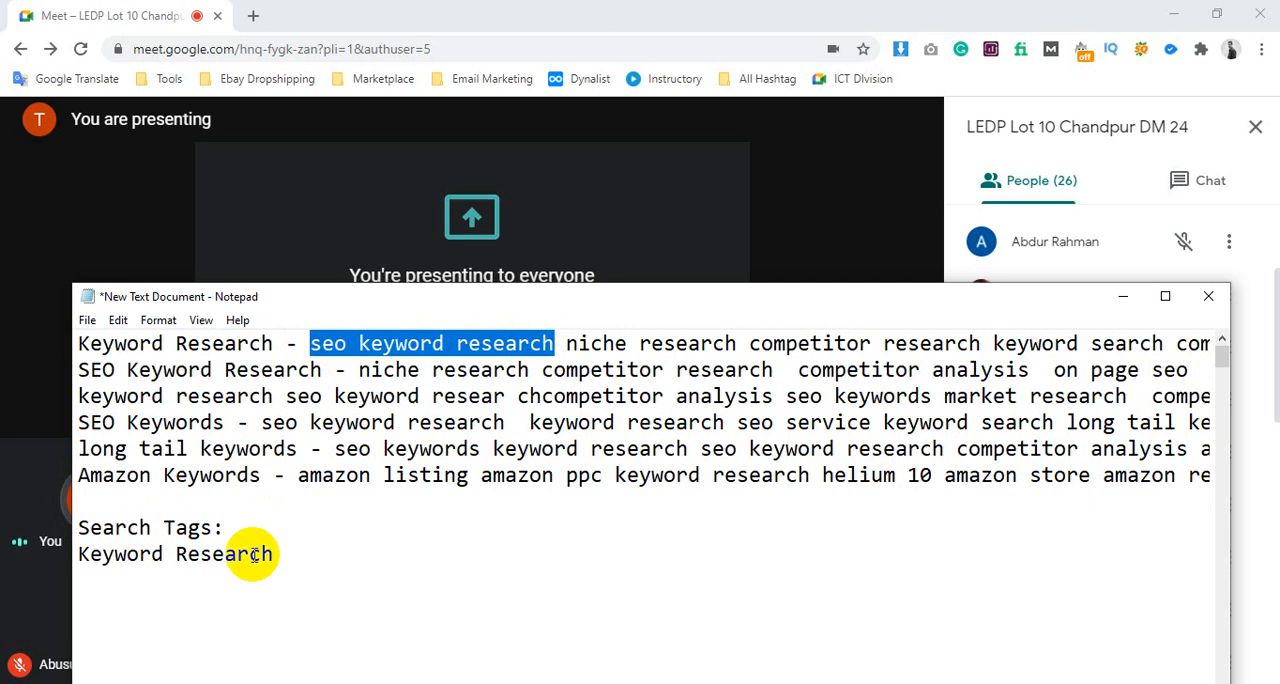
{"action": "left_click", "coordinate": [163, 591]}
{"action": "key", "text": "ctrl+v"}
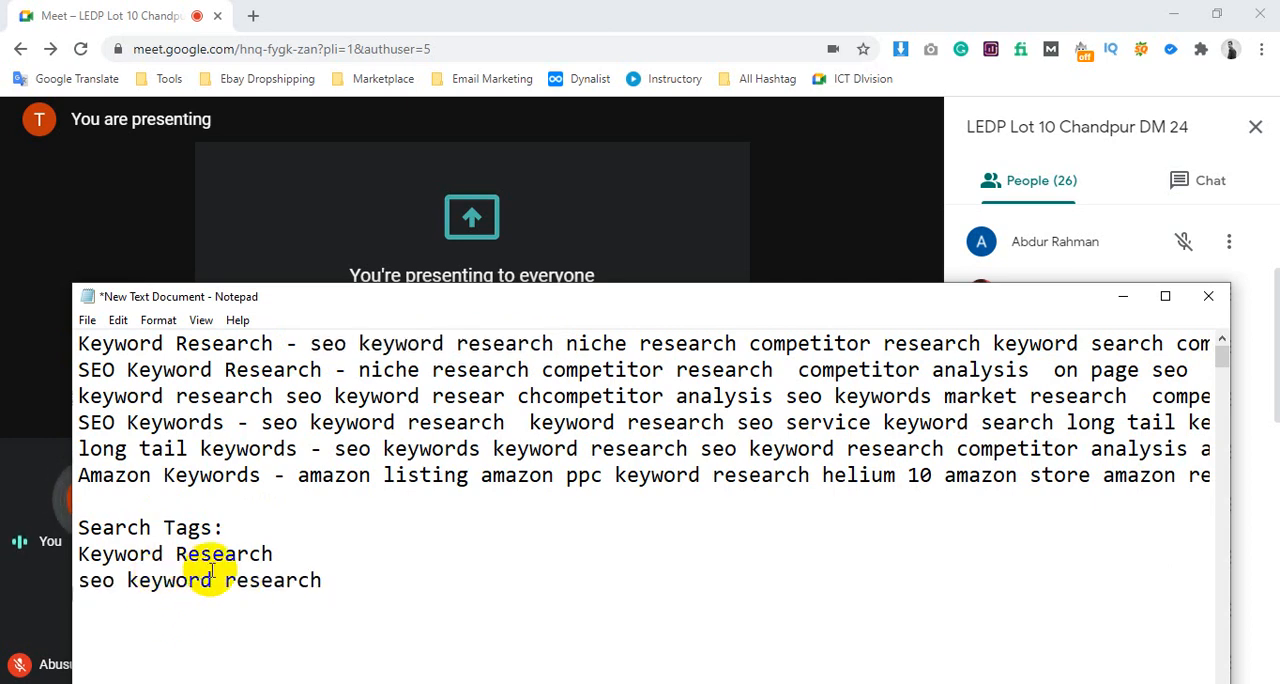
Try deleting the first line's text from "Keyword Research" through "competitor research", and undo the deletions
{"action": "left_click_drag", "start_coordinate": [567, 343], "coordinate": [62, 301]}
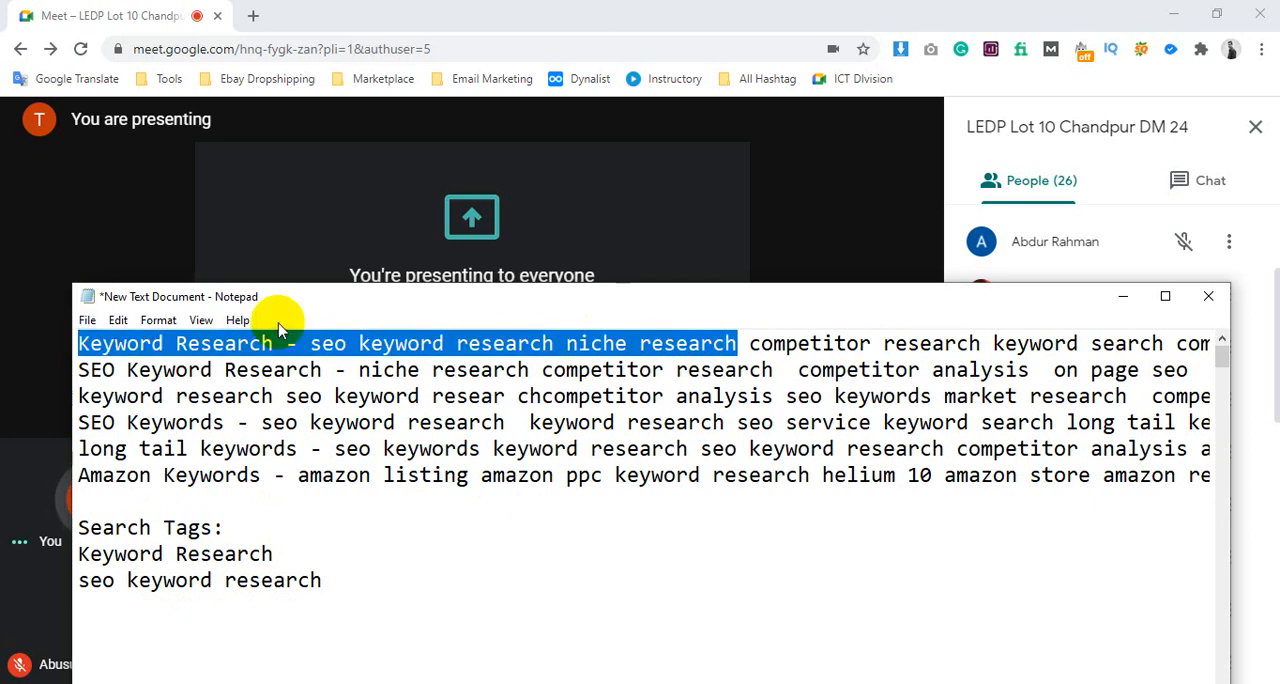
{"action": "key", "text": "Delete"}
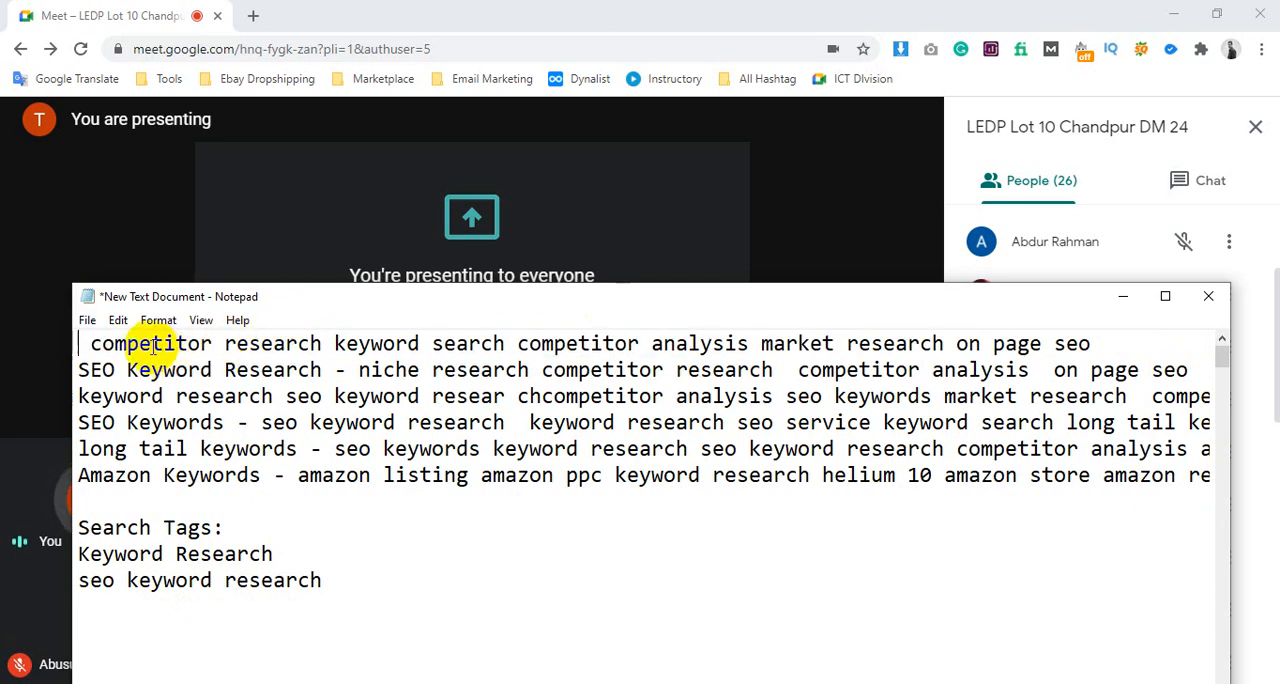
{"action": "left_click", "coordinate": [89, 343]}
{"action": "key", "text": "BackSpace"}
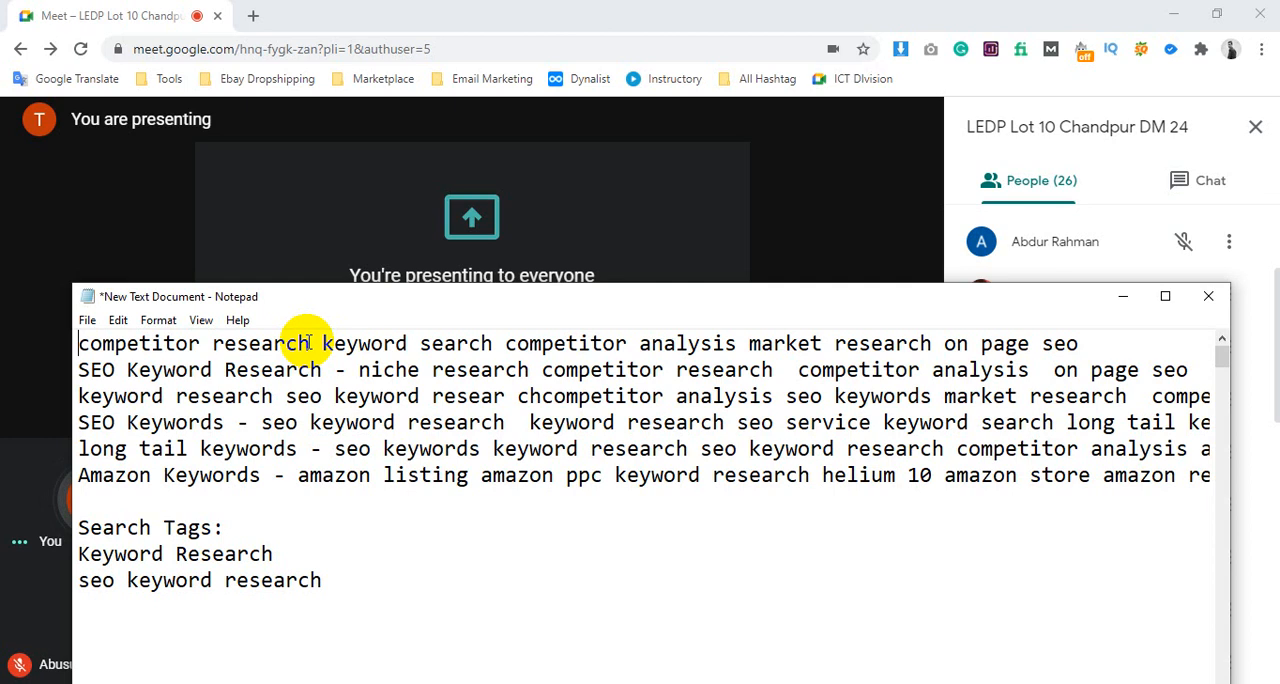
{"action": "left_click_drag", "start_coordinate": [286, 344], "coordinate": [63, 346]}
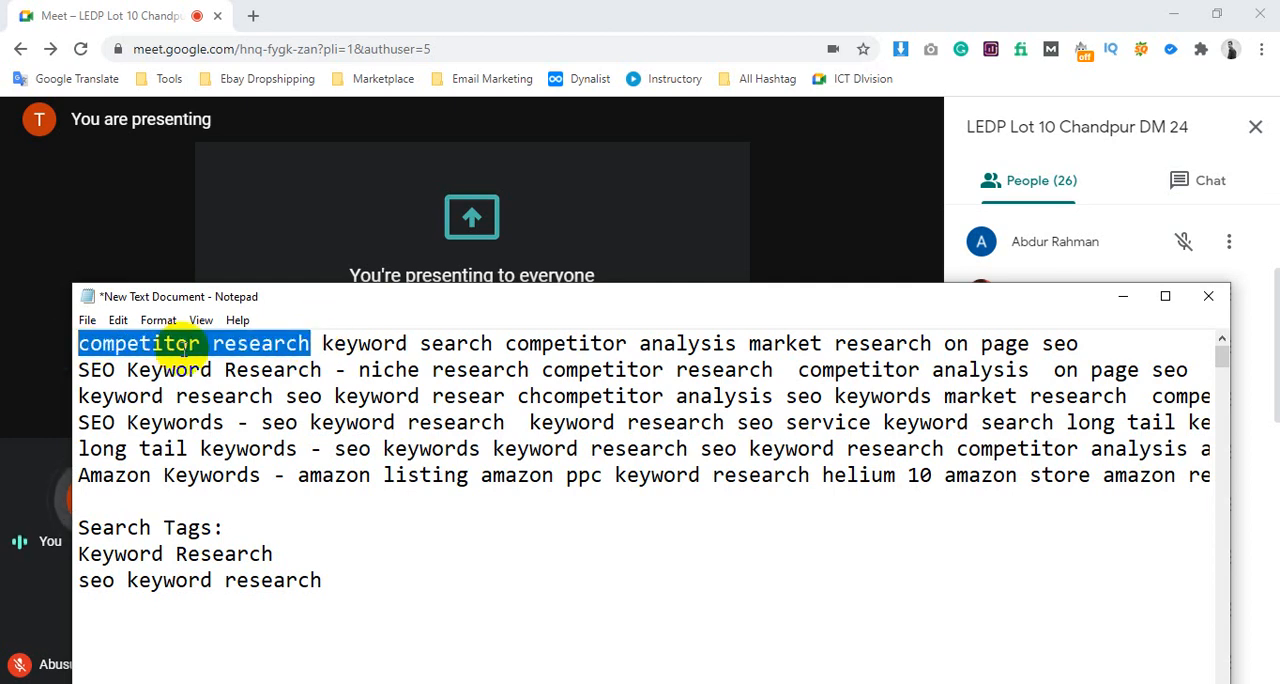
{"action": "key", "text": "Delete"}
{"action": "key", "text": "Delete"}
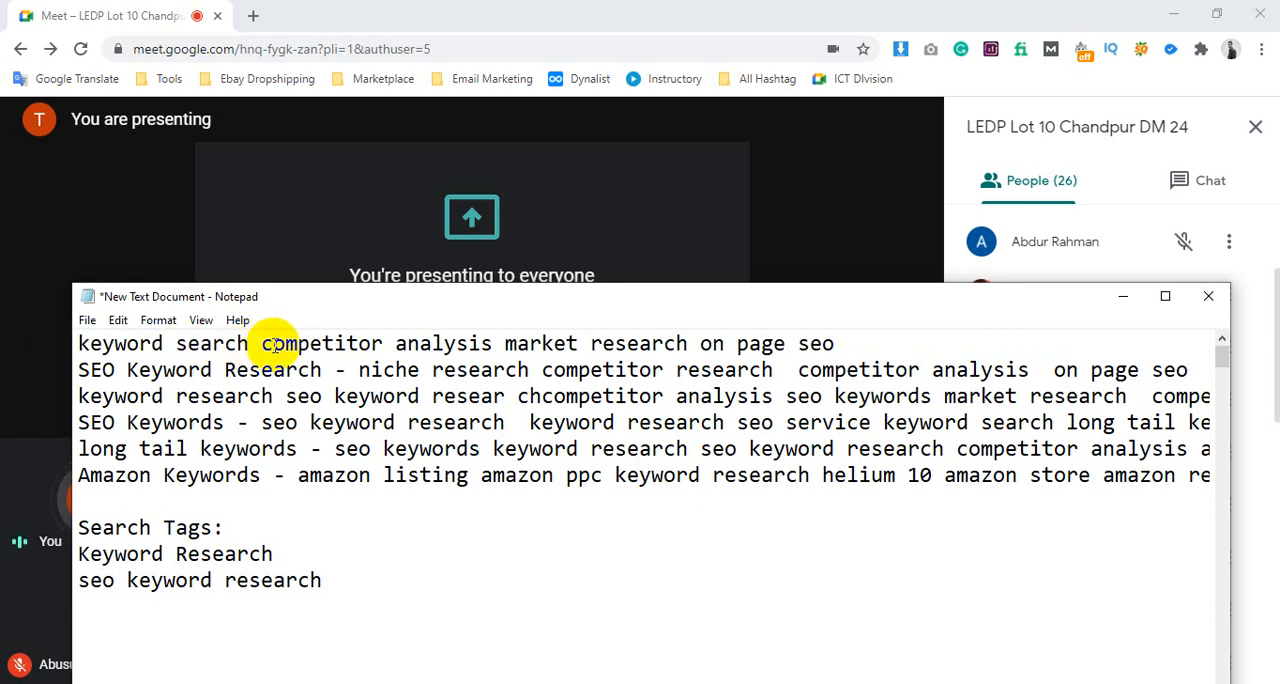
{"action": "key", "text": "ctrl+z"}
{"action": "left_click", "coordinate": [330, 343]}
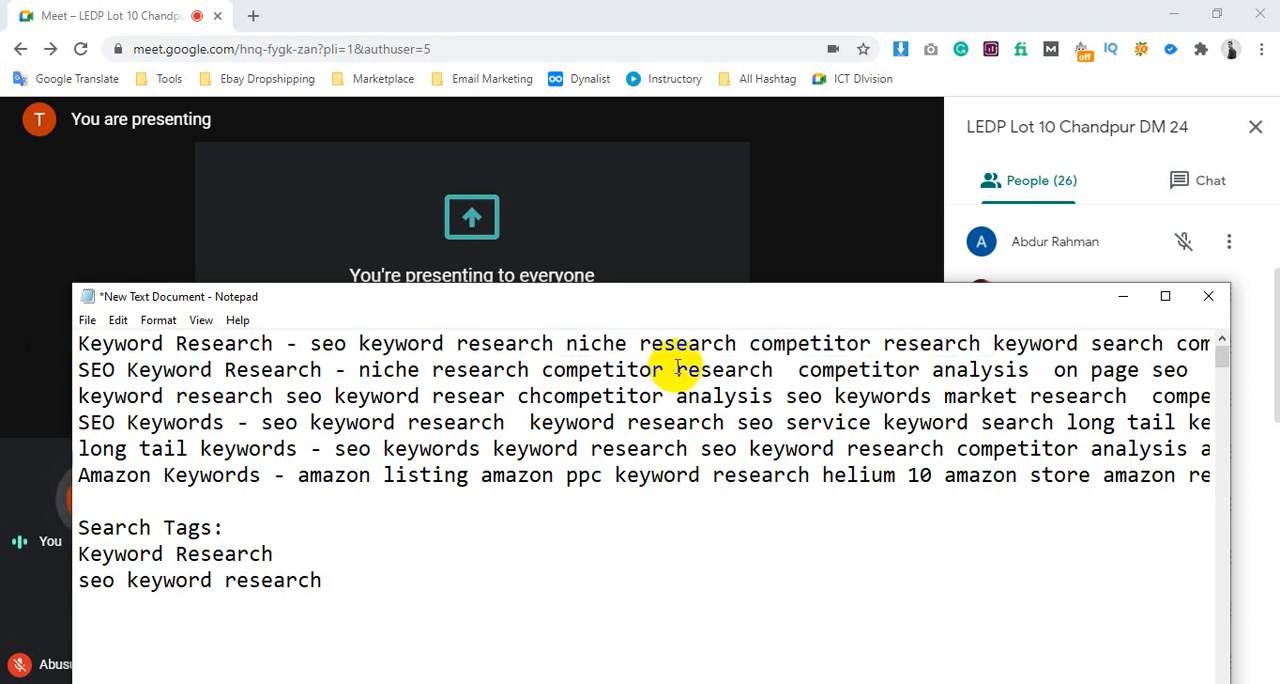
Delete "Keyword Research - seo keyword research niche research" from the start of the note's first line
{"action": "left_click_drag", "start_coordinate": [749, 343], "coordinate": [22, 350]}
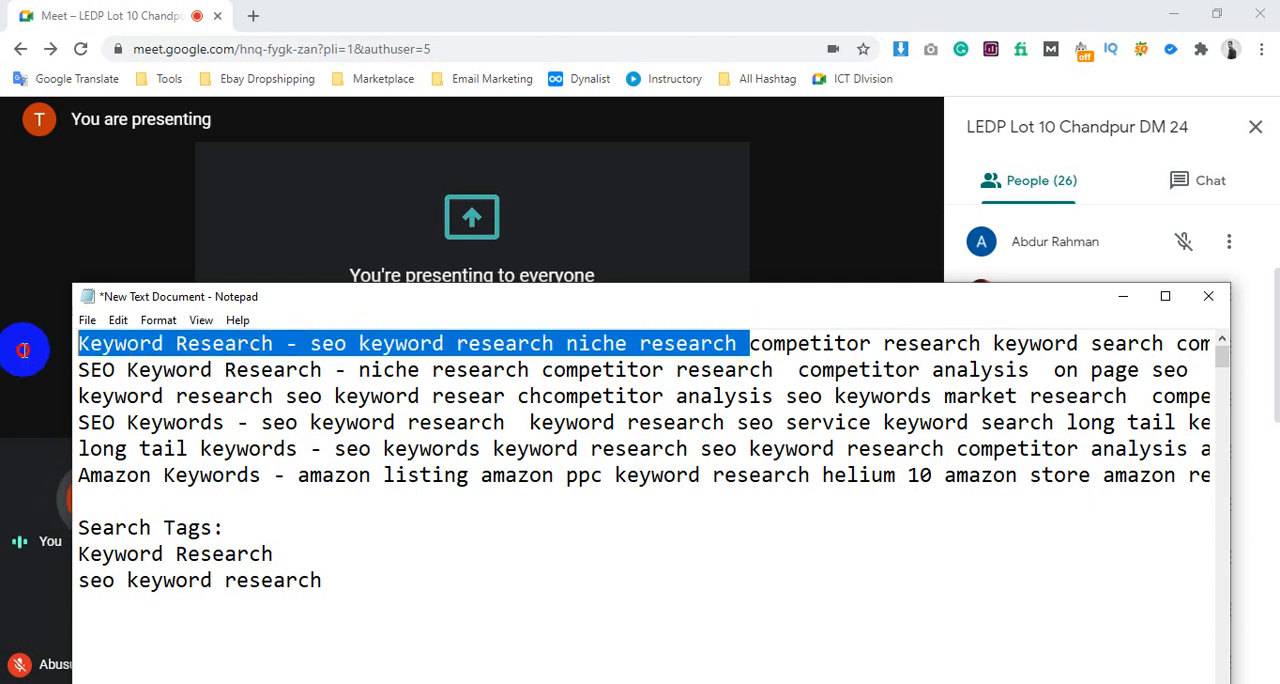
{"action": "key", "text": "Delete"}
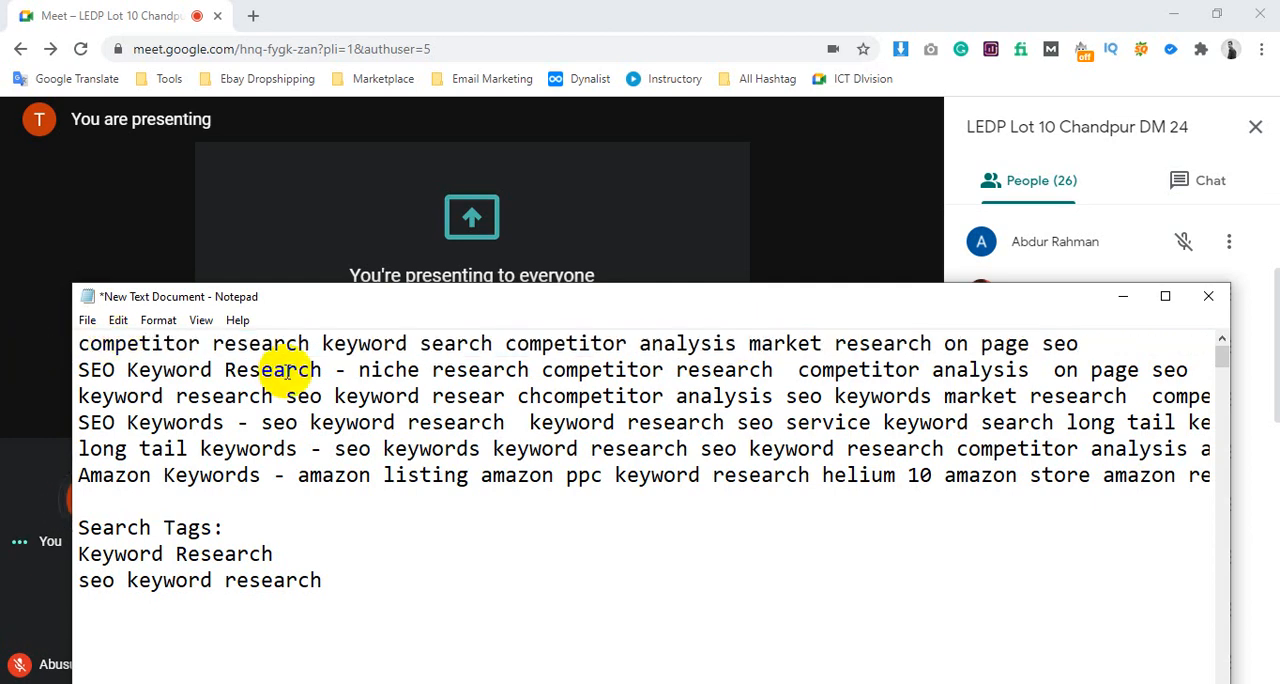
Copy "keyword search" from the note's first line onto a new line below "seo keyword research" in the Search Tags list
{"action": "left_click_drag", "start_coordinate": [322, 343], "coordinate": [492, 343]}
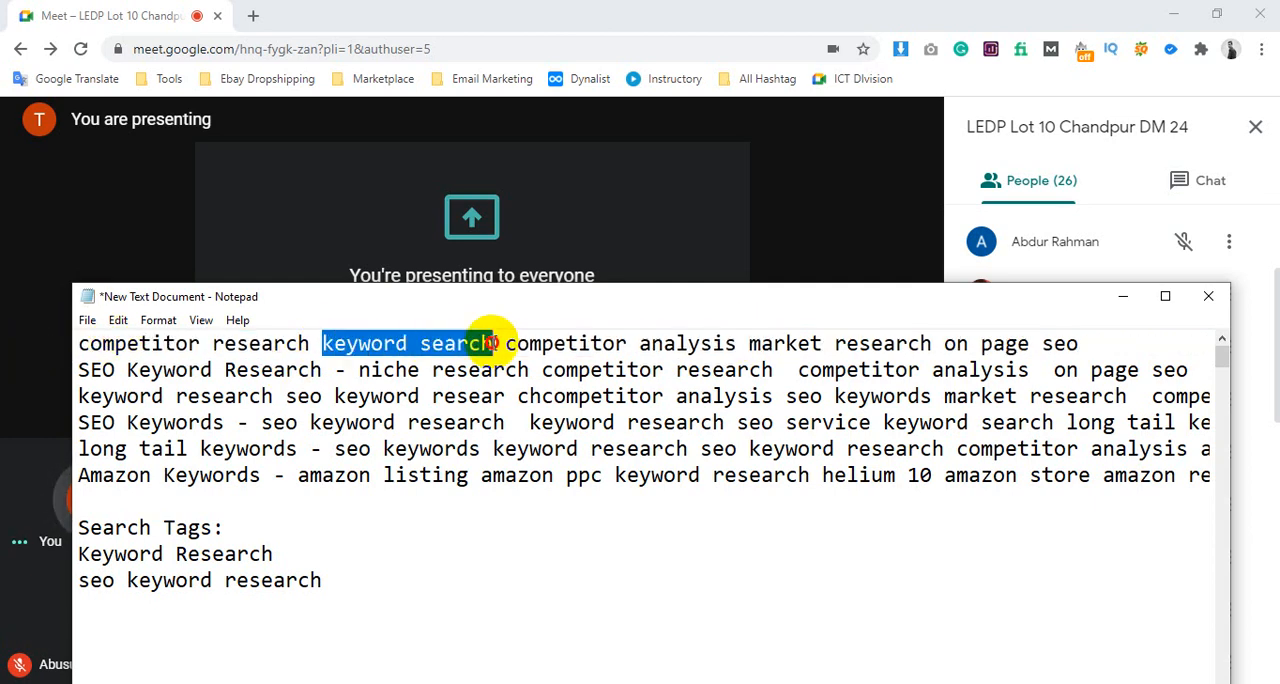
{"action": "left_click", "coordinate": [212, 608]}
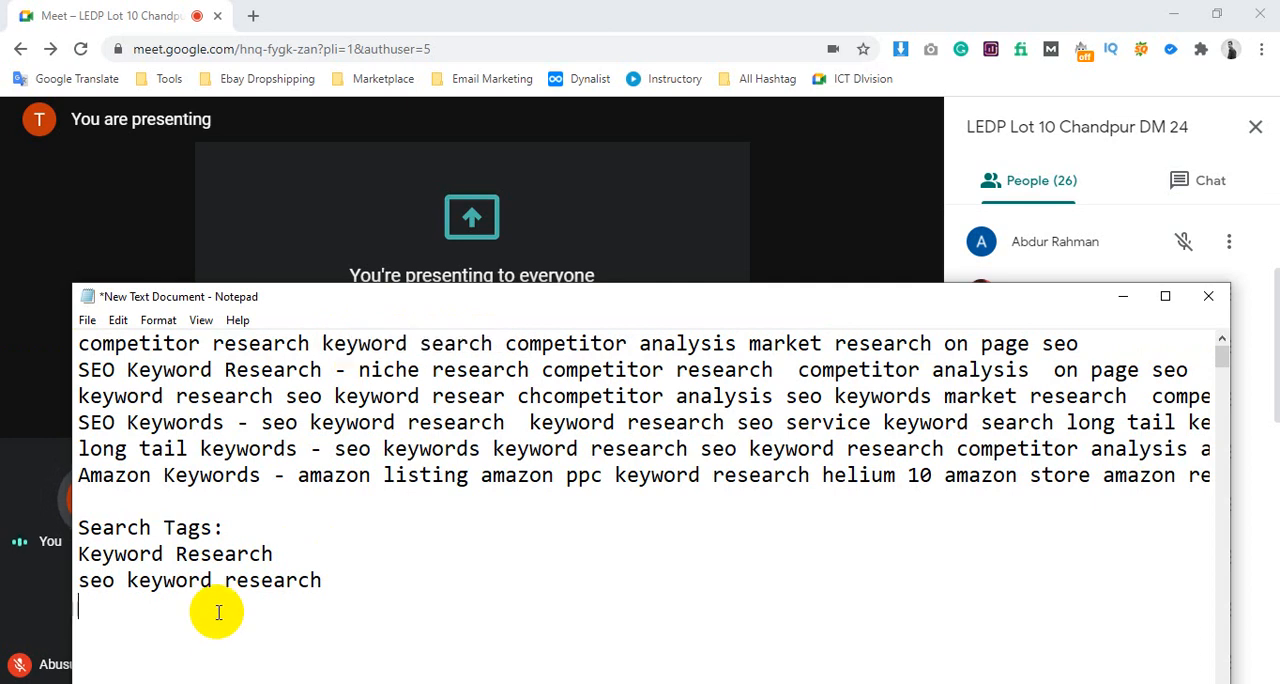
{"action": "key", "text": "ctrl+v"}
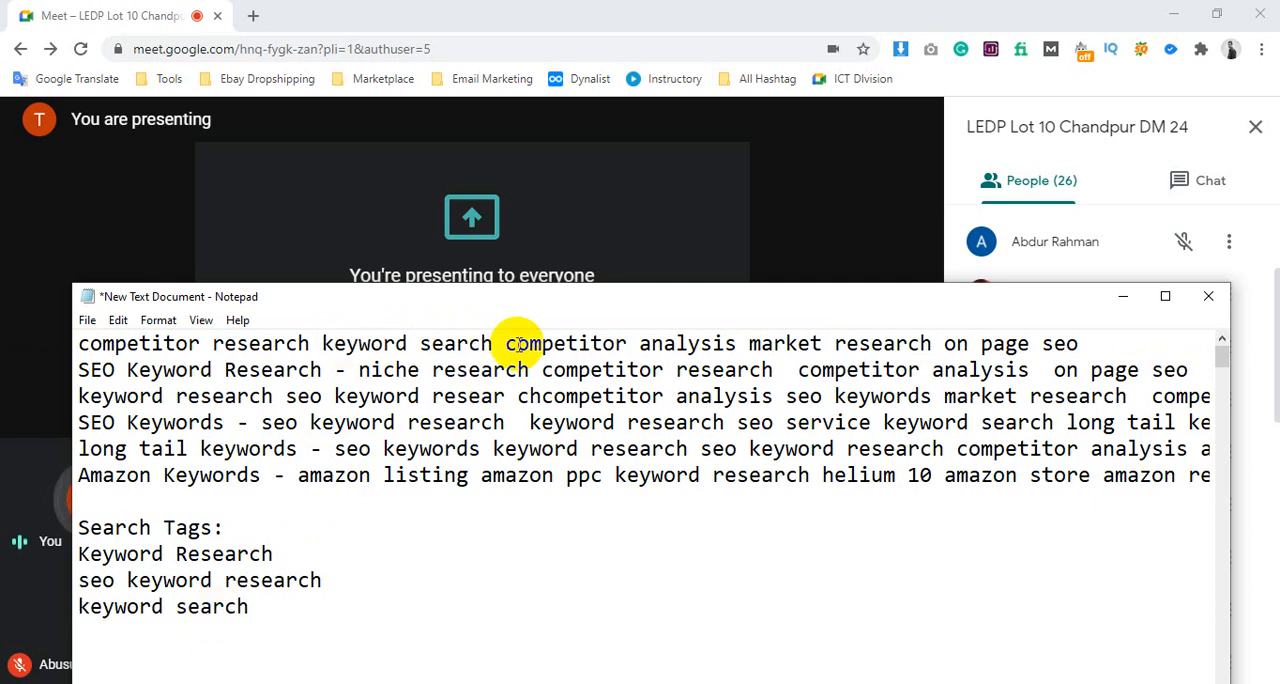
Delete "market research on page seo" from the end of the note's first line
{"action": "left_click", "coordinate": [506, 343]}
{"action": "left_click", "coordinate": [714, 343], "text": "shift"}
{"action": "left_click_drag", "start_coordinate": [750, 343], "coordinate": [1129, 331]}
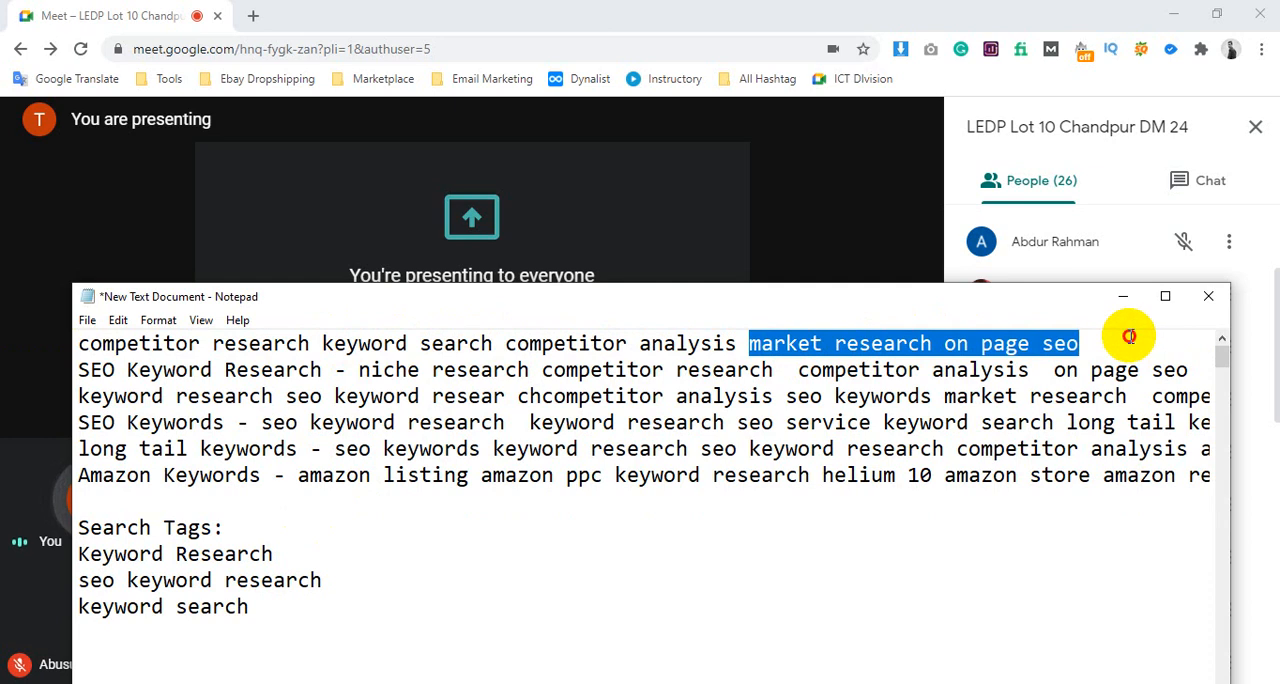
{"action": "left_click", "coordinate": [1124, 337]}
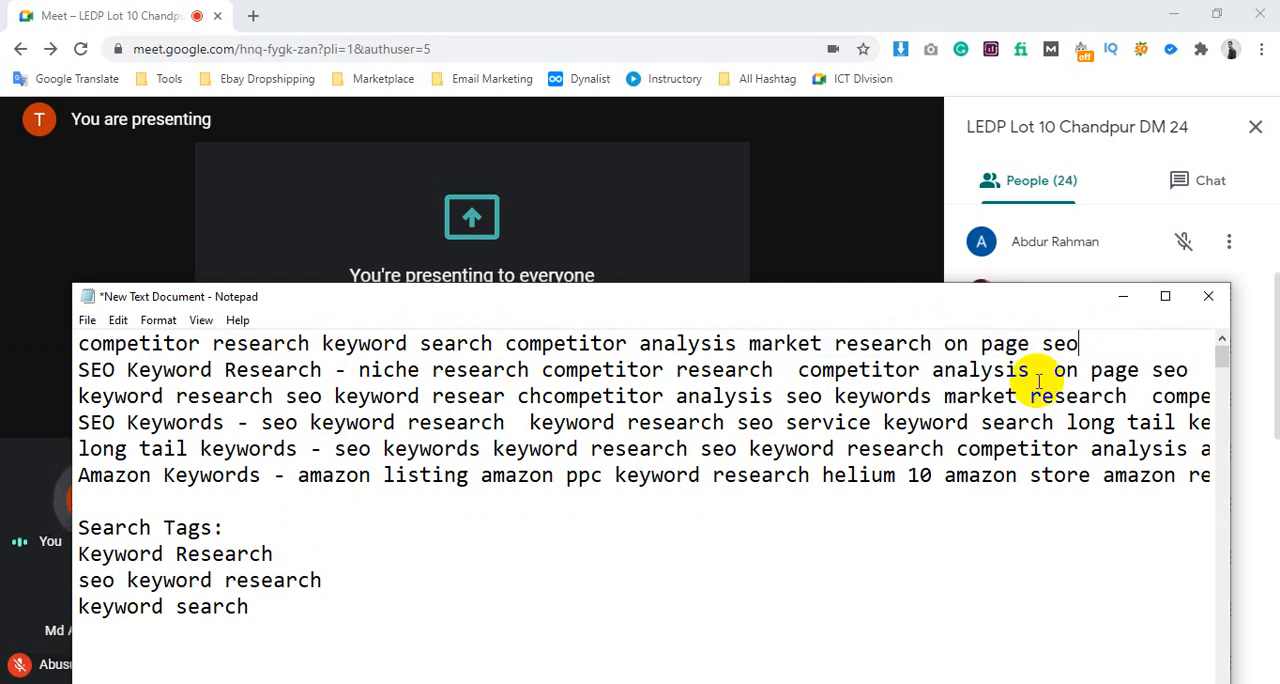
{"action": "left_click_drag", "start_coordinate": [934, 343], "coordinate": [1101, 331]}
{"action": "key", "text": "Delete"}
{"action": "left_click", "coordinate": [748, 343]}
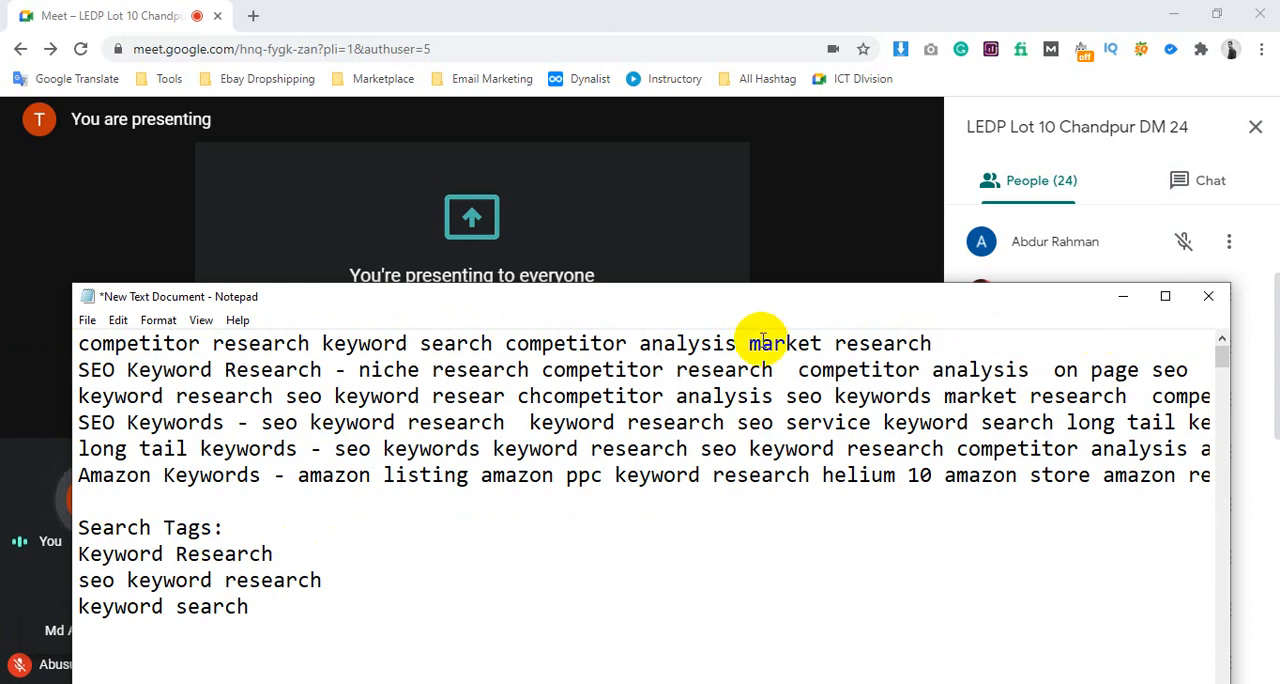
{"action": "left_click_drag", "start_coordinate": [812, 352], "coordinate": [980, 337]}
{"action": "key", "text": "Delete"}
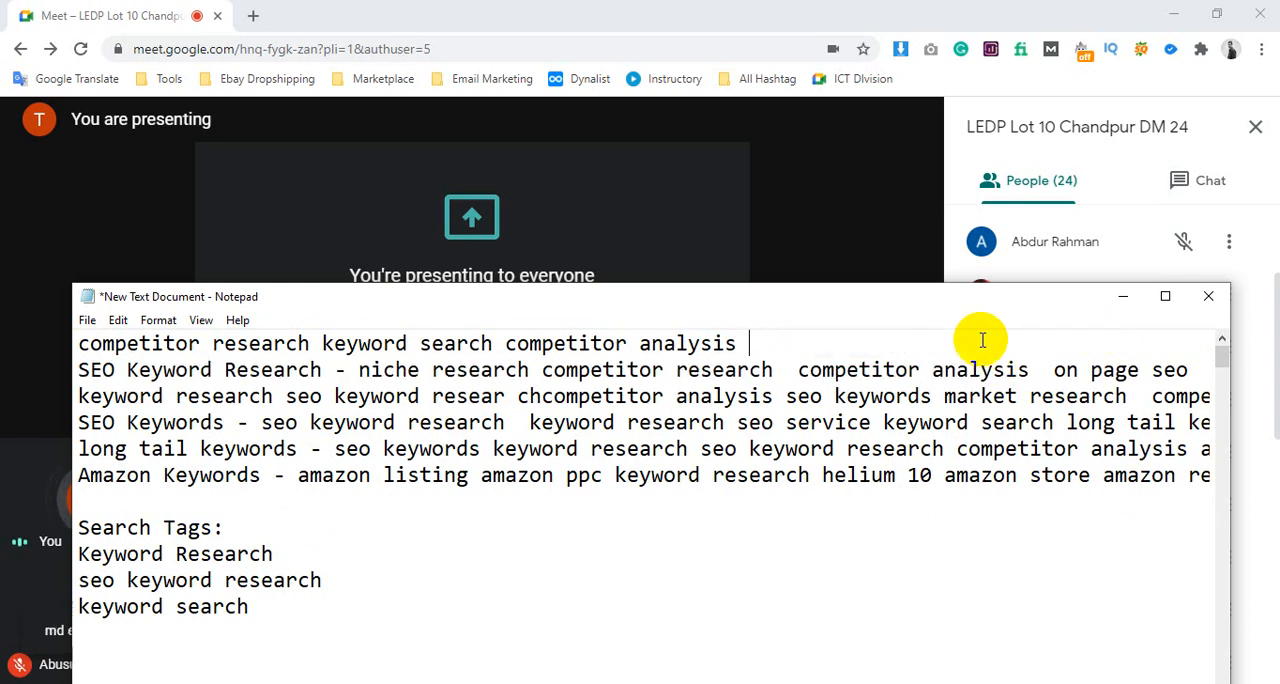
{"action": "key", "text": "BackSpace"}
Replace "keyword search" in the first line with a hyphen between "competitor research" and "competitor analysis"
{"action": "left_click_drag", "start_coordinate": [504, 343], "coordinate": [322, 343]}
{"action": "key", "text": "Delete"}
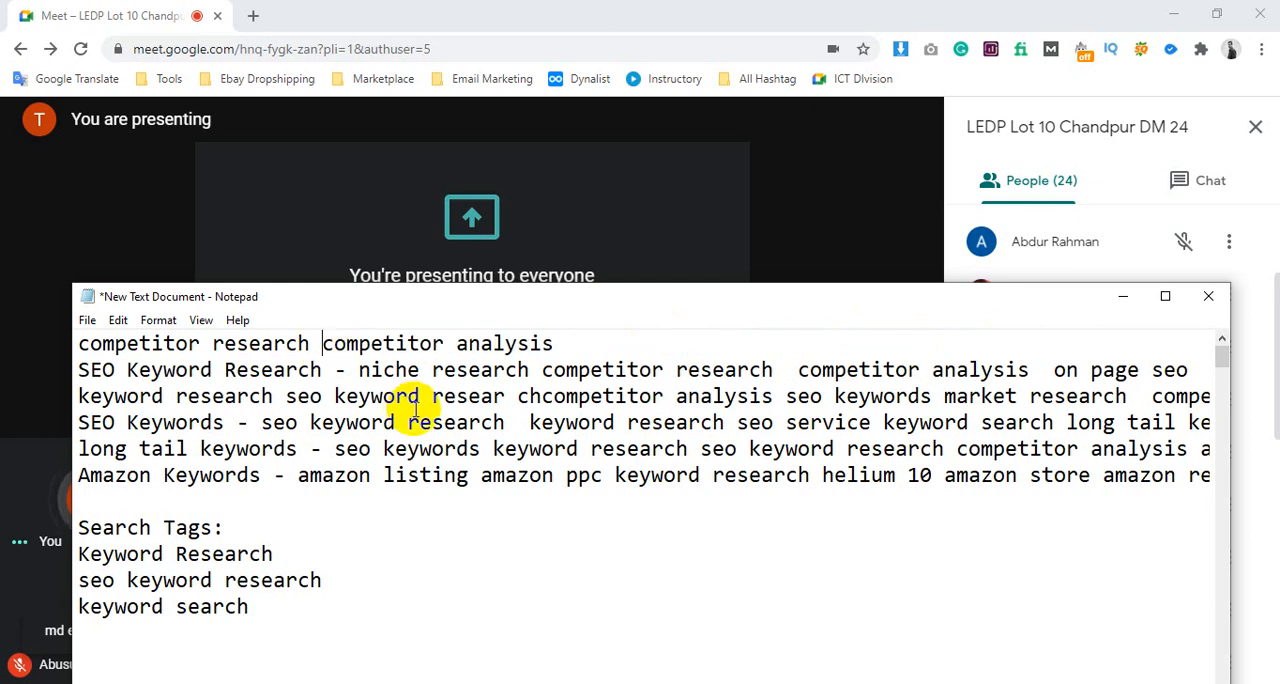
{"action": "type", "text": "-"}
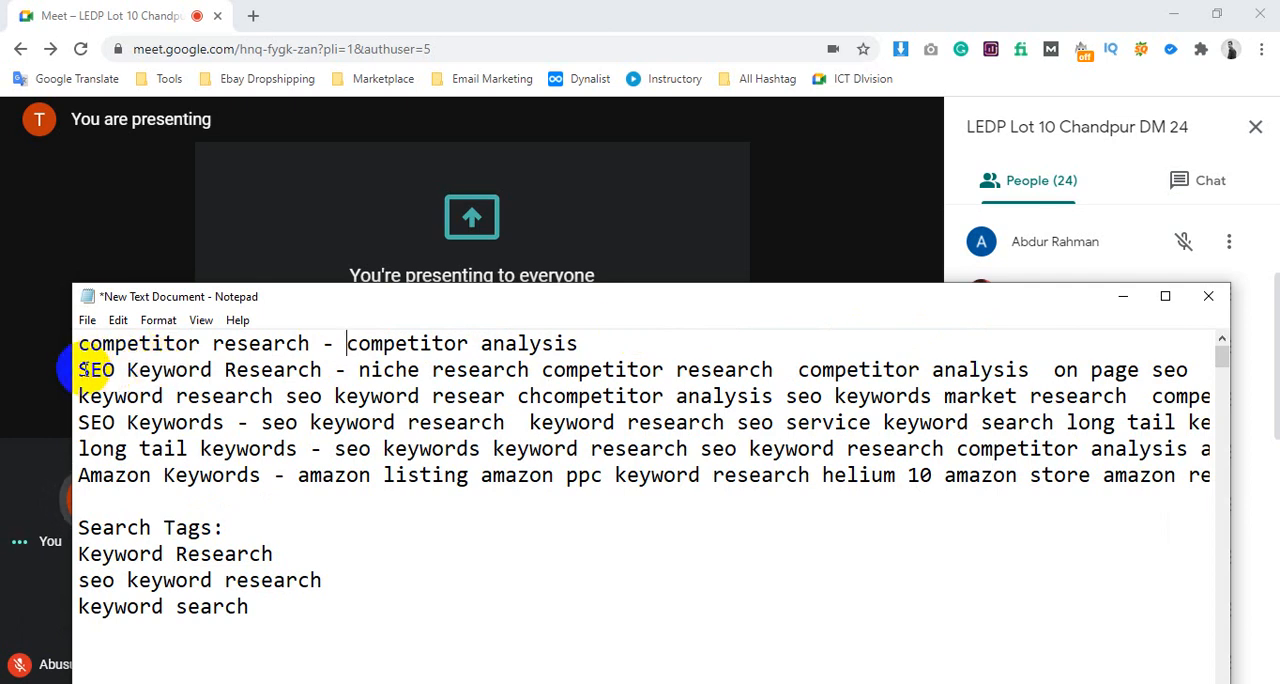
Delete "SEO Keyword Research - niche research" from the start of the note's second line
{"action": "left_click_drag", "start_coordinate": [80, 370], "coordinate": [320, 372]}
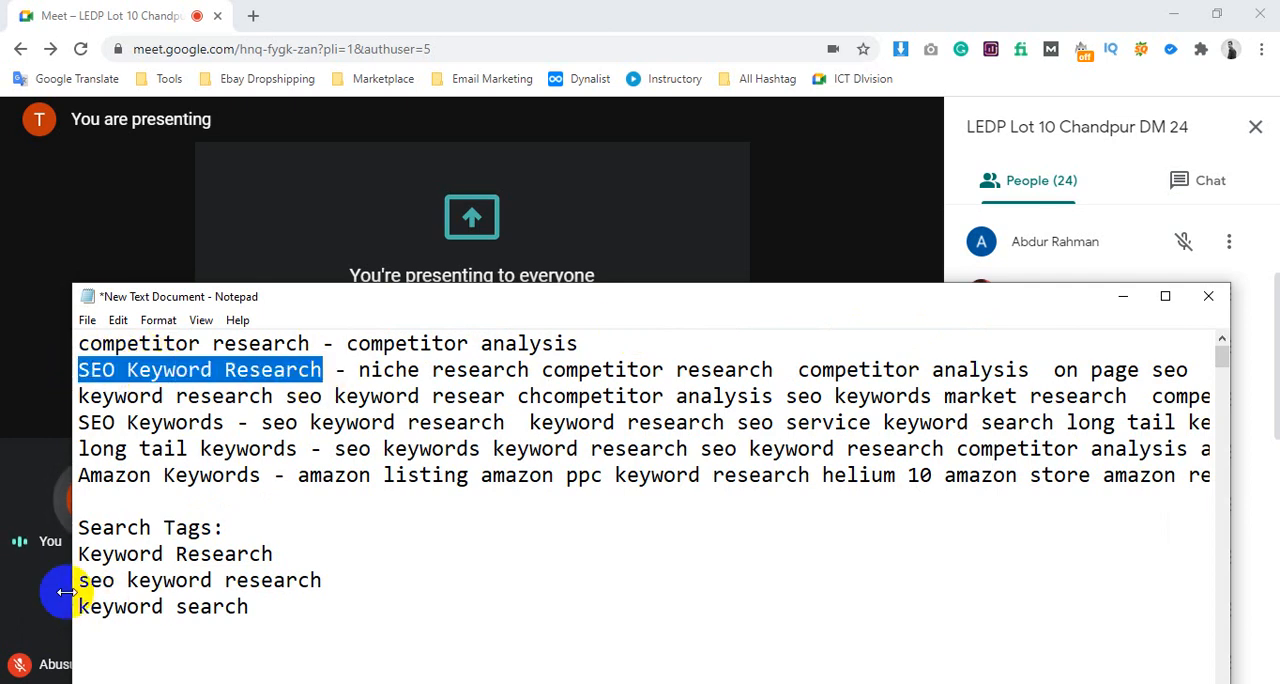
{"action": "left_click_drag", "start_coordinate": [80, 580], "coordinate": [404, 581]}
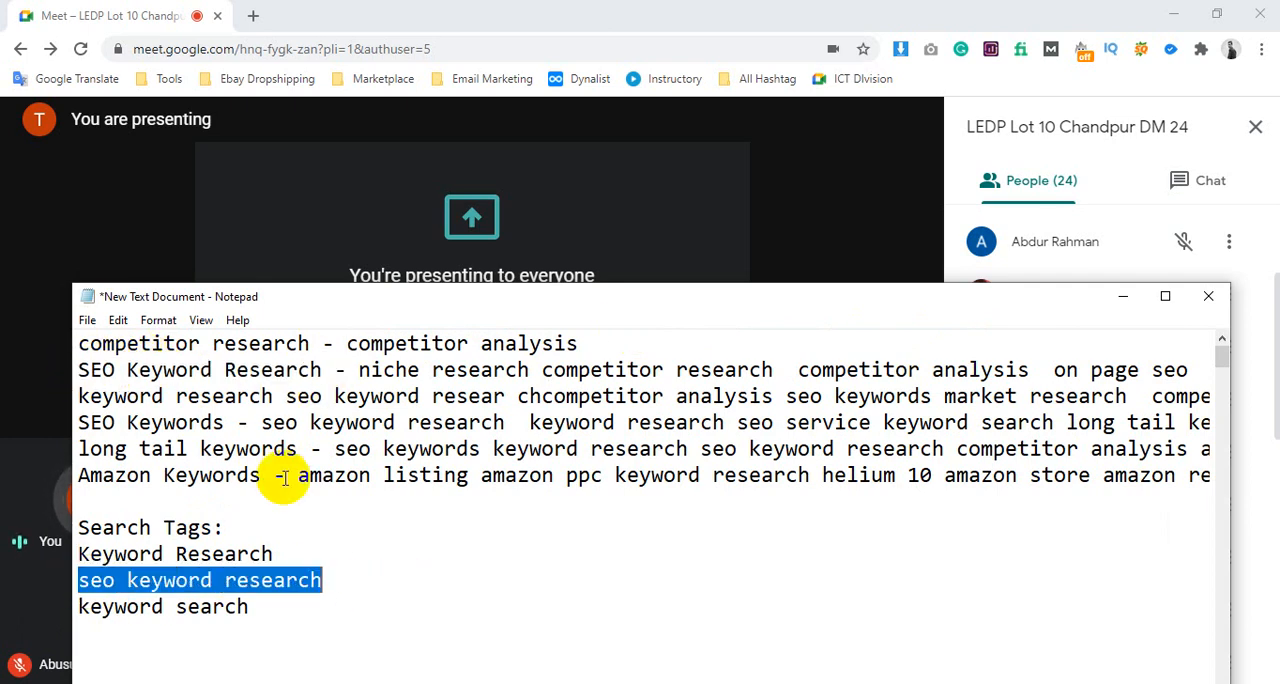
{"action": "left_click_drag", "start_coordinate": [337, 369], "coordinate": [286, 370]}
{"action": "key", "text": "BackSpace"}
{"action": "key", "text": "BackSpace"}
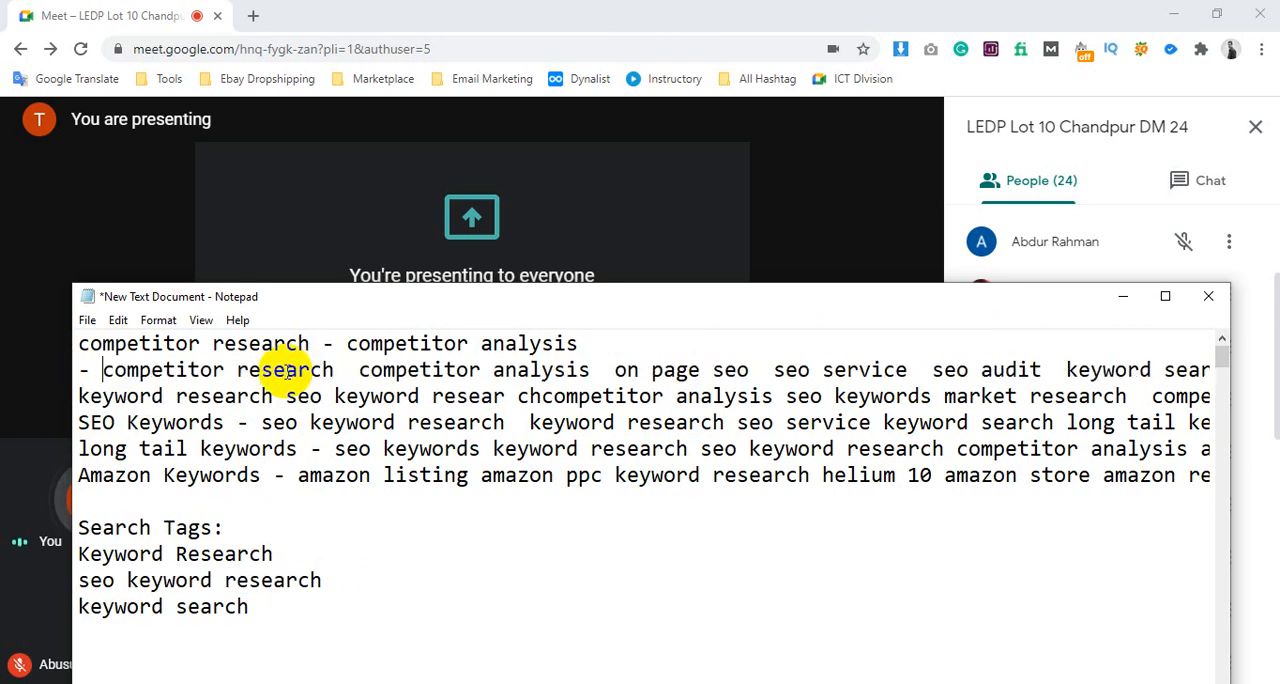
{"action": "key", "text": "BackSpace"}
{"action": "key", "text": "BackSpace"}
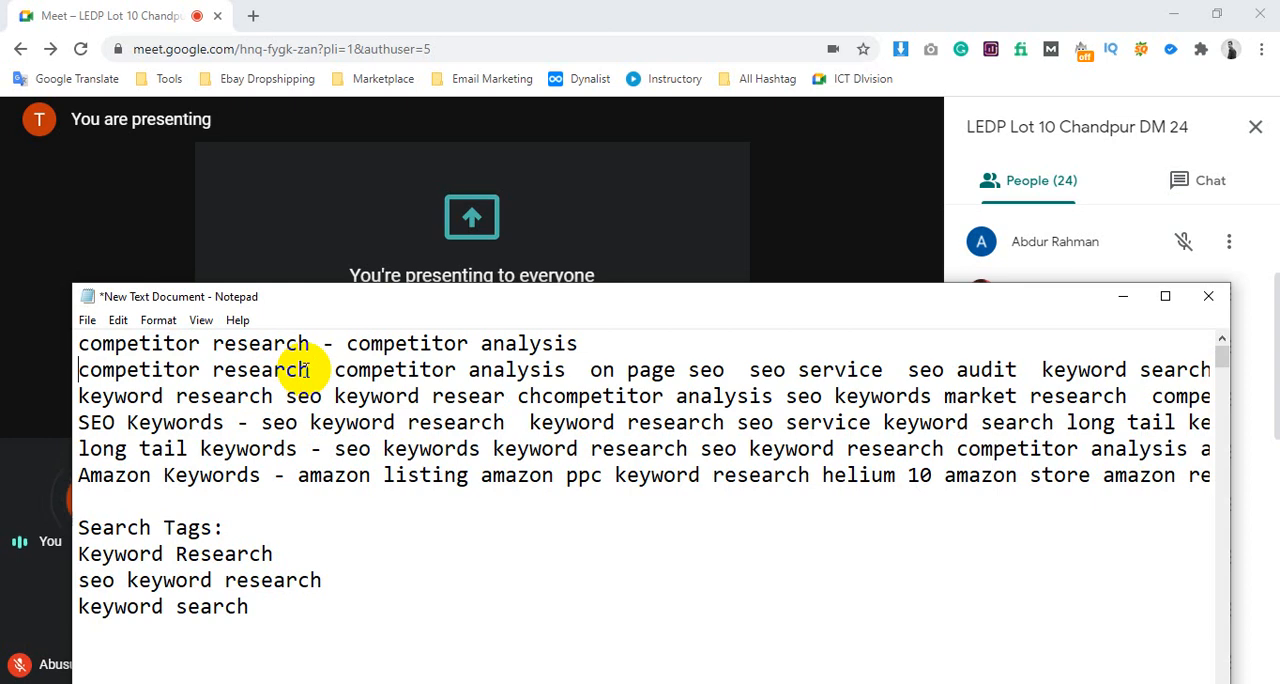
Delete "on page seo", "seo service" and "seo audit" from the second line, between "competitor analysis" and "keyword search"
{"action": "left_click_drag", "start_coordinate": [300, 370], "coordinate": [230, 336]}
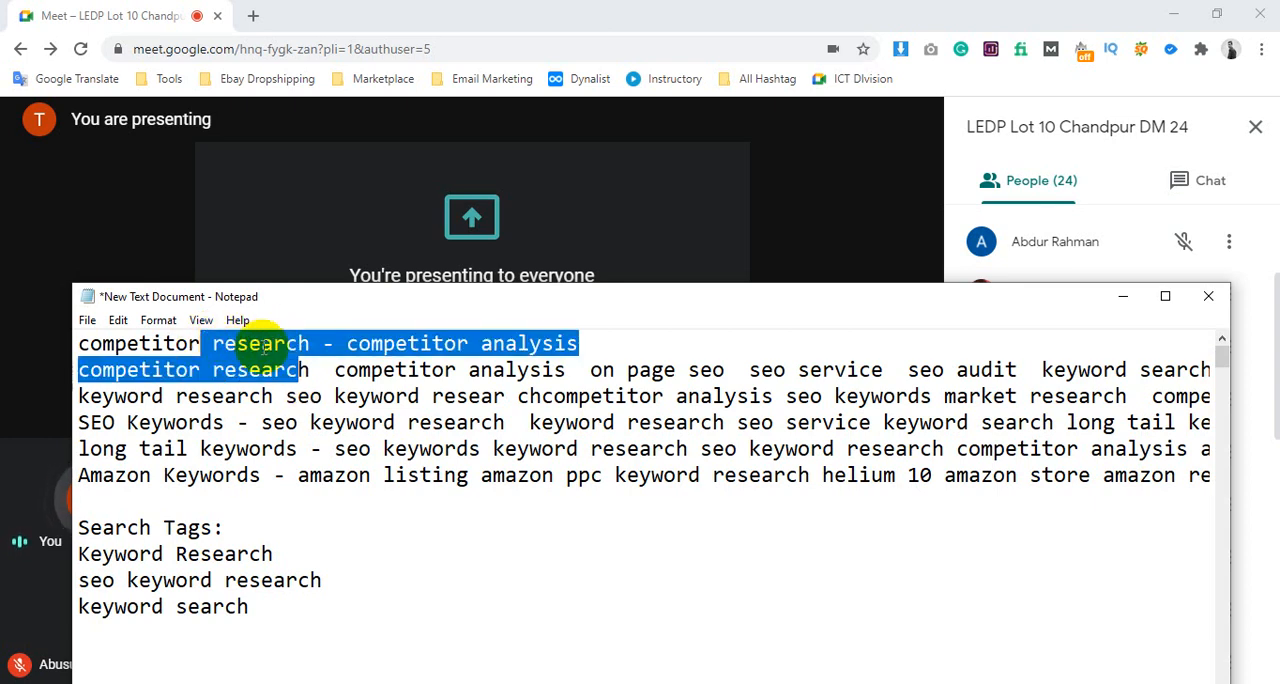
{"action": "left_click", "coordinate": [262, 343]}
{"action": "double_click", "coordinate": [500, 367]}
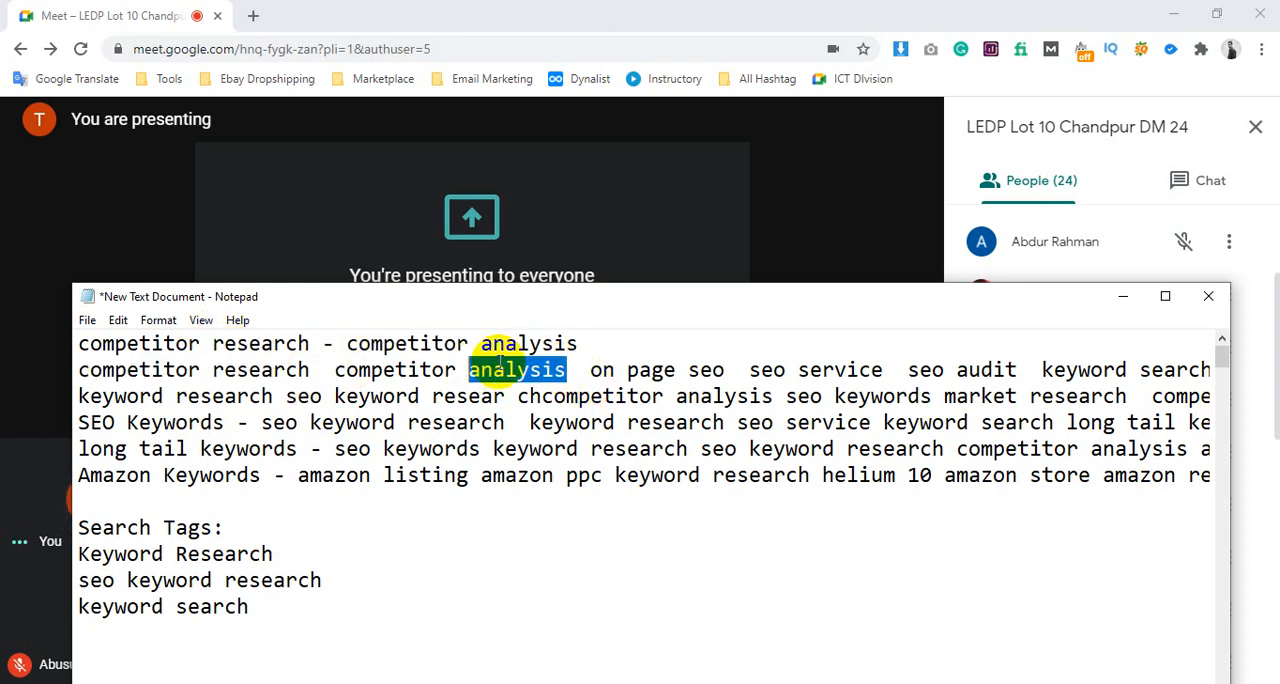
{"action": "left_click", "coordinate": [593, 370]}
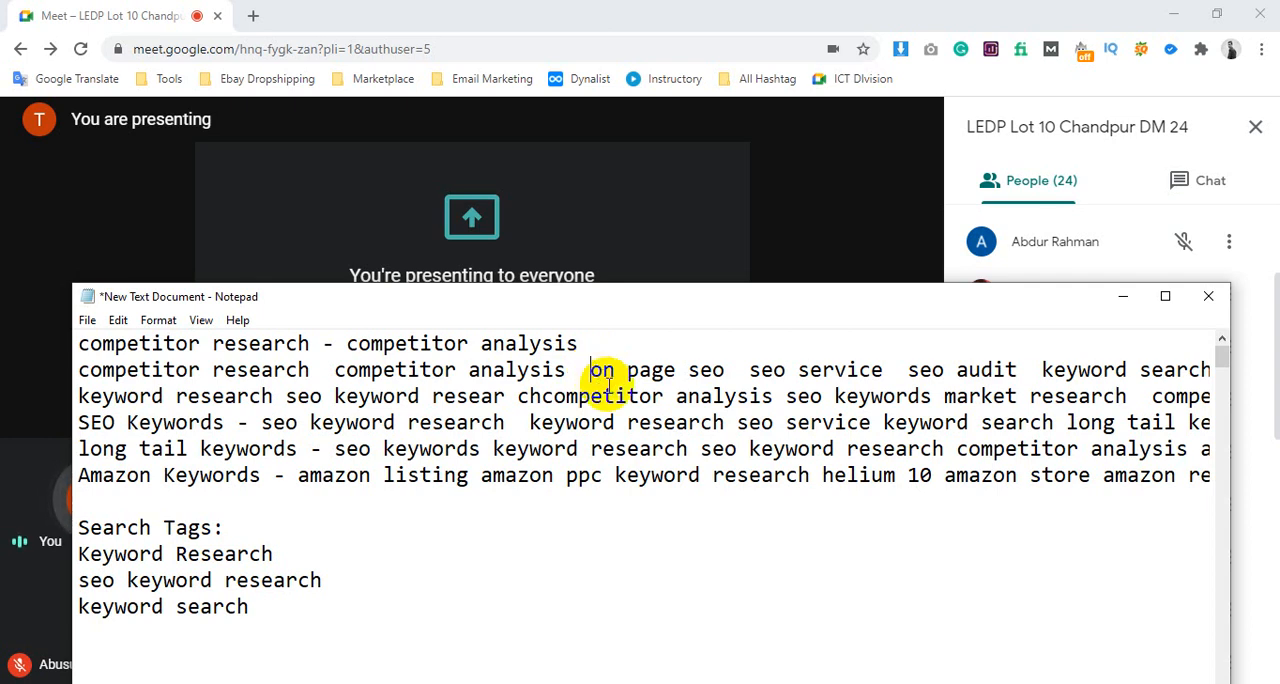
{"action": "left_click_drag", "start_coordinate": [588, 368], "coordinate": [724, 375]}
{"action": "key", "text": "BackSpace"}
{"action": "left_click_drag", "start_coordinate": [603, 370], "coordinate": [730, 378]}
{"action": "key", "text": "BackSpace"}
{"action": "key", "text": "BackSpace"}
{"action": "key", "text": "BackSpace"}
{"action": "key", "text": "BackSpace"}
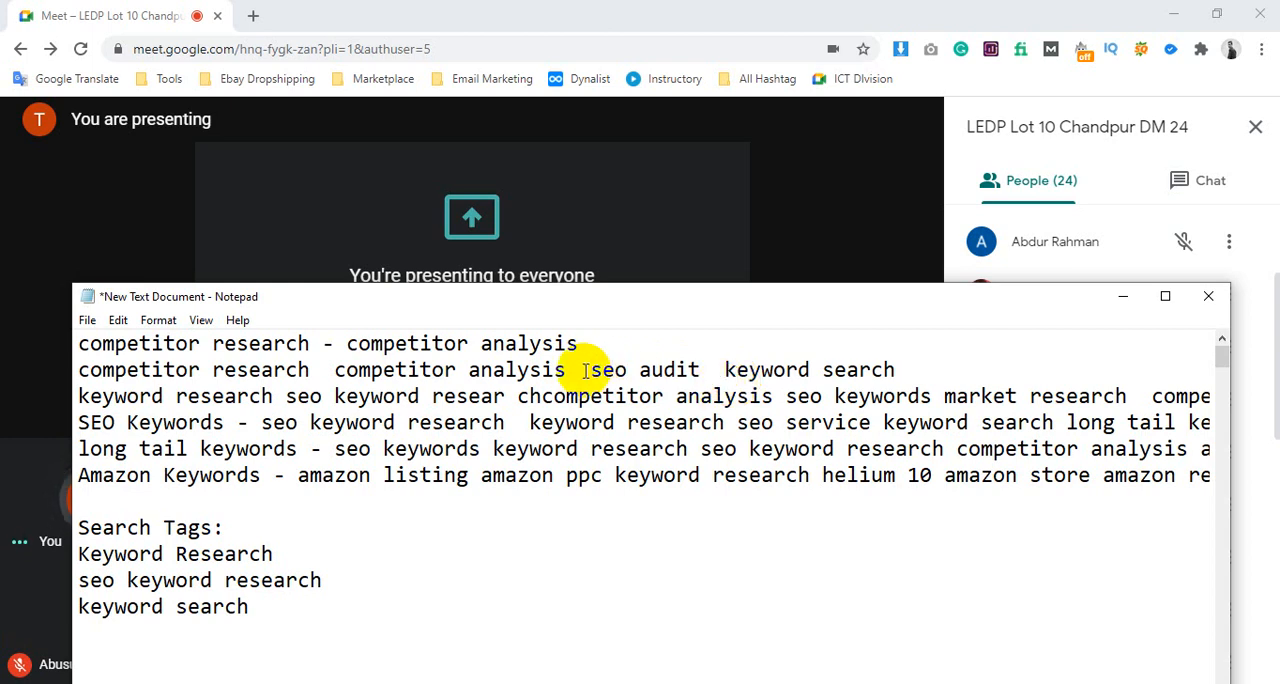
{"action": "left_click_drag", "start_coordinate": [567, 371], "coordinate": [730, 380]}
{"action": "key", "text": "BackSpace"}
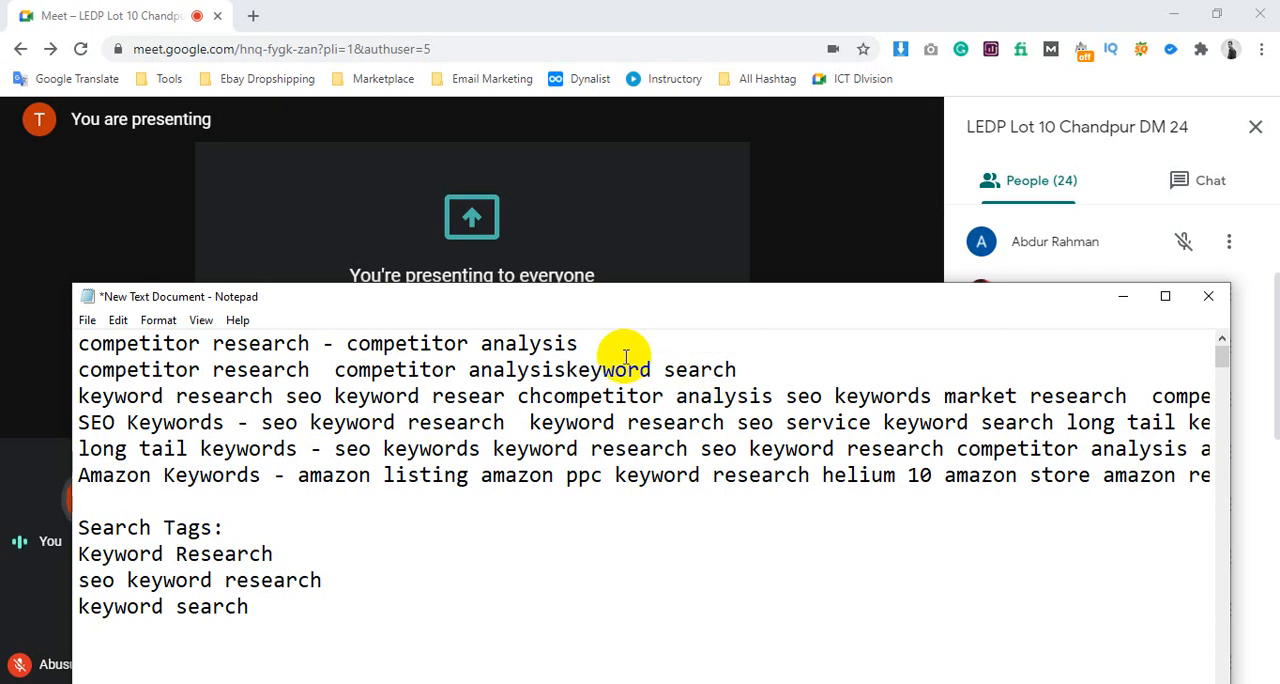
Delete the entire second line containing the already covered competitor research, competitor analysis and keyword search terms
{"action": "left_click_drag", "start_coordinate": [263, 615], "coordinate": [43, 614]}
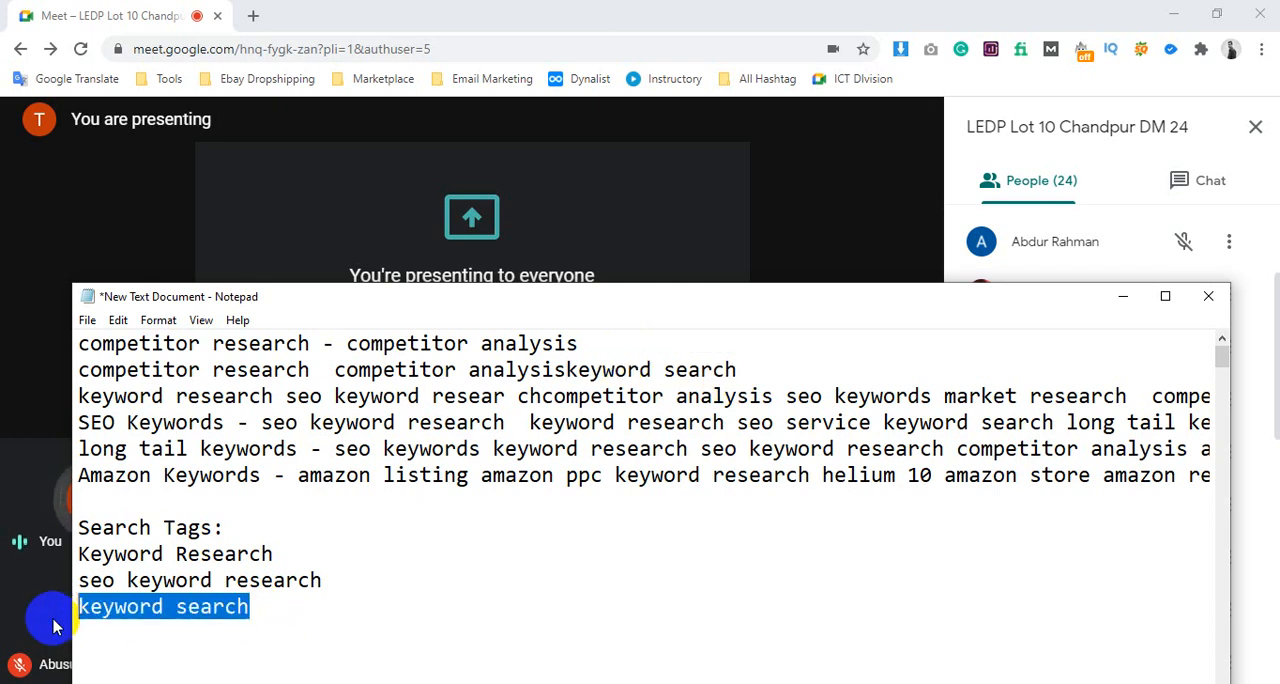
{"action": "left_click_drag", "start_coordinate": [761, 364], "coordinate": [84, 370]}
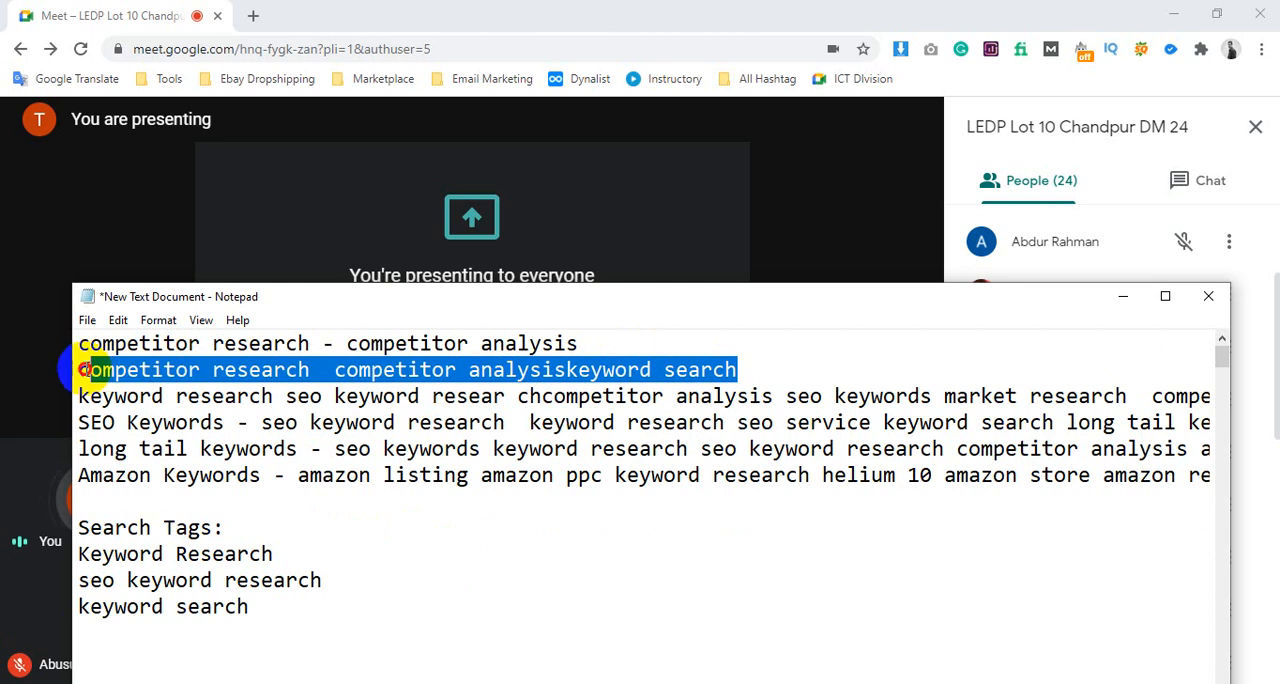
{"action": "key", "text": "BackSpace"}
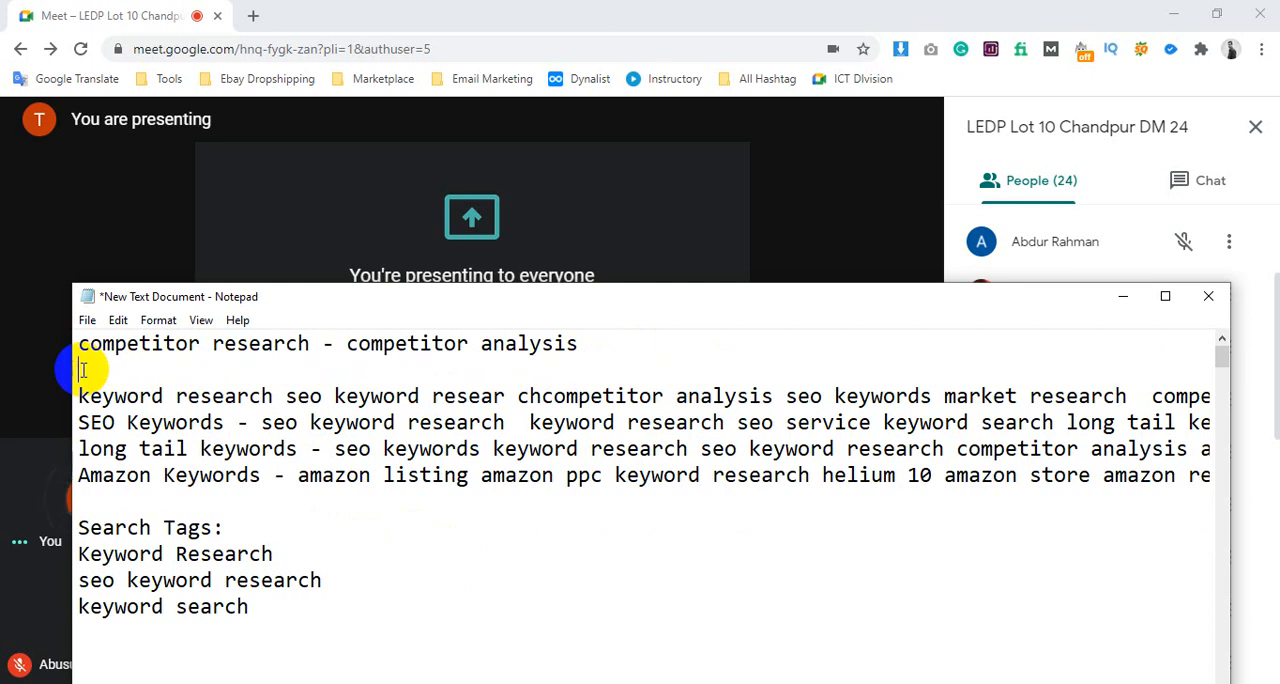
{"action": "key", "text": "BackSpace"}
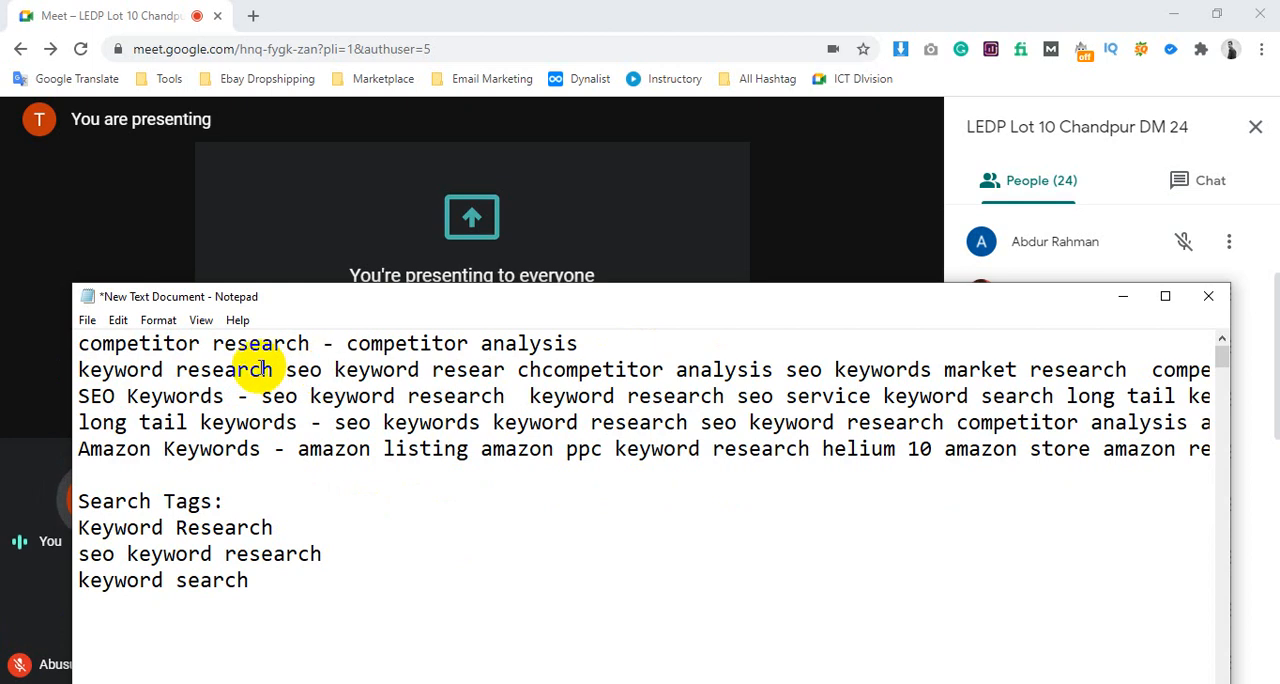
Admit the waiting participant to the Google Meet call and return to the Notepad note
{"action": "left_click_drag", "start_coordinate": [306, 520], "coordinate": [84, 526]}
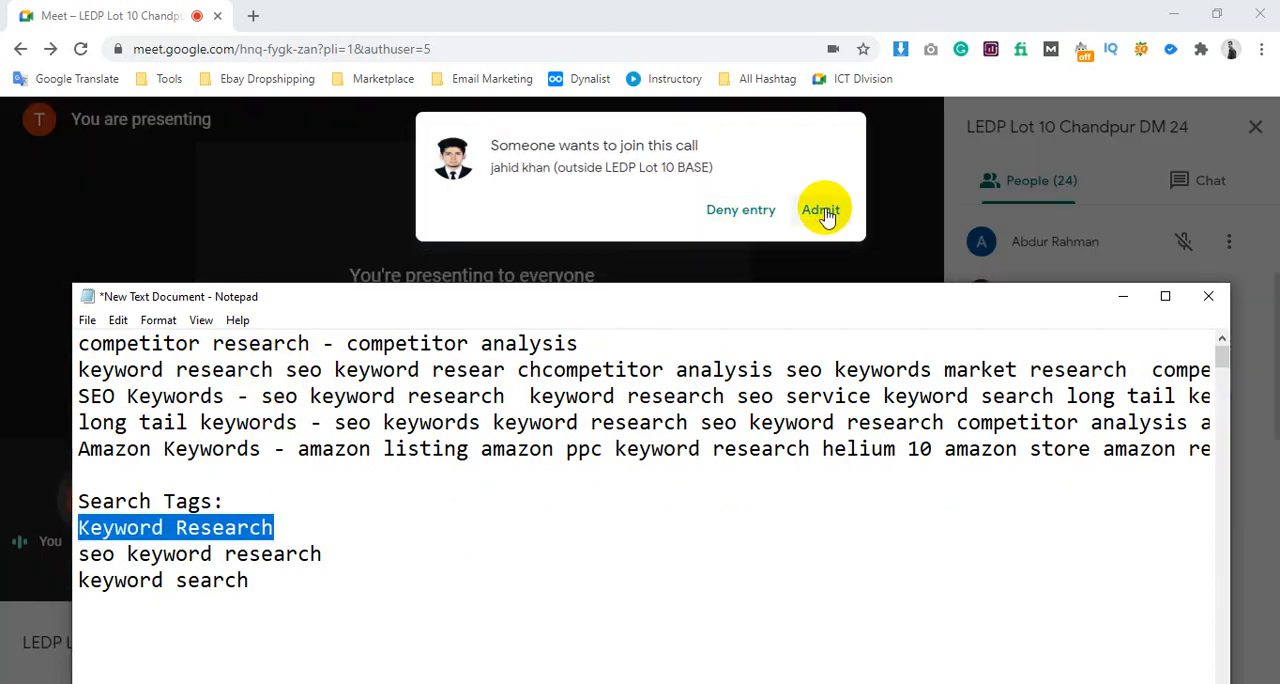
{"action": "left_click", "coordinate": [828, 215]}
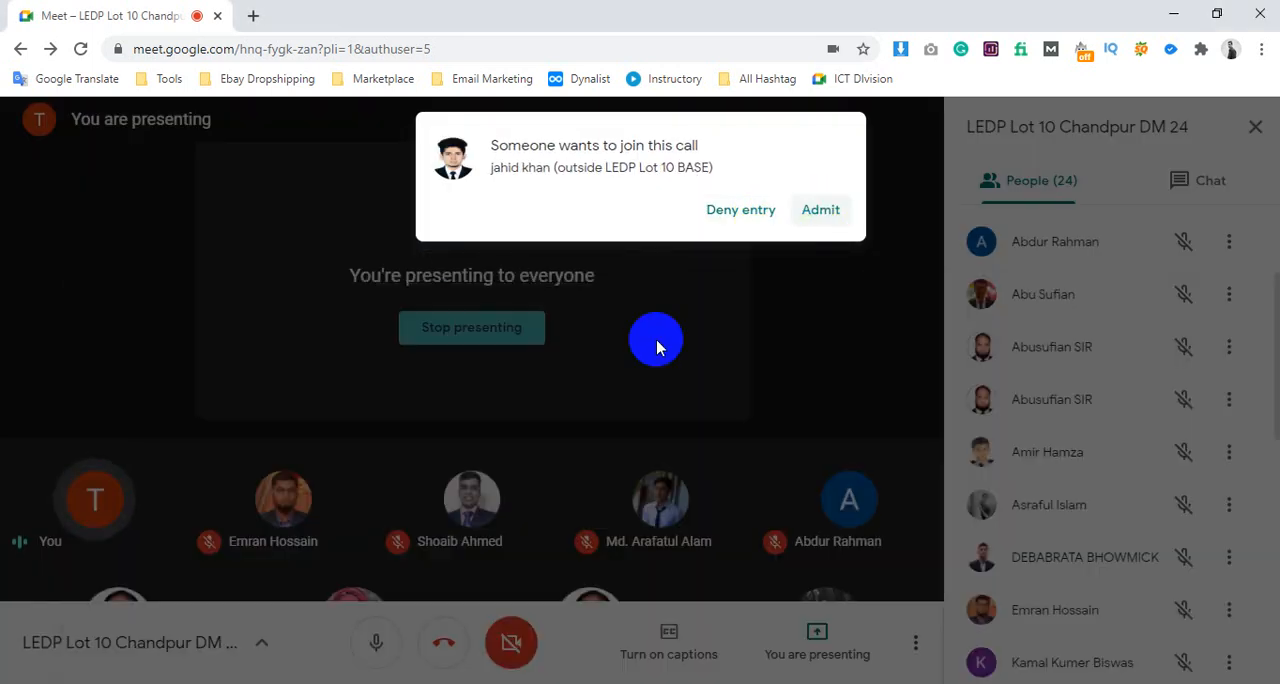
{"action": "left_click", "coordinate": [300, 680]}
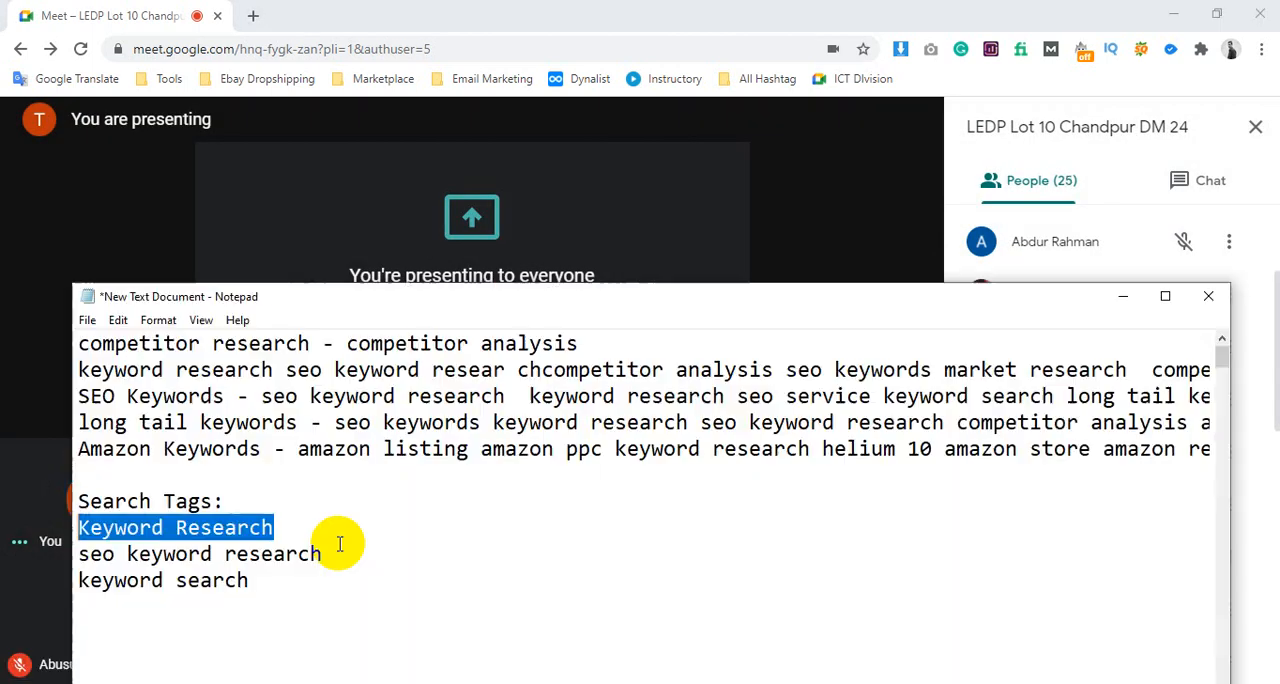
Undo the deletion of the note's second line, and reapply the deletion
{"action": "left_click", "coordinate": [268, 400]}
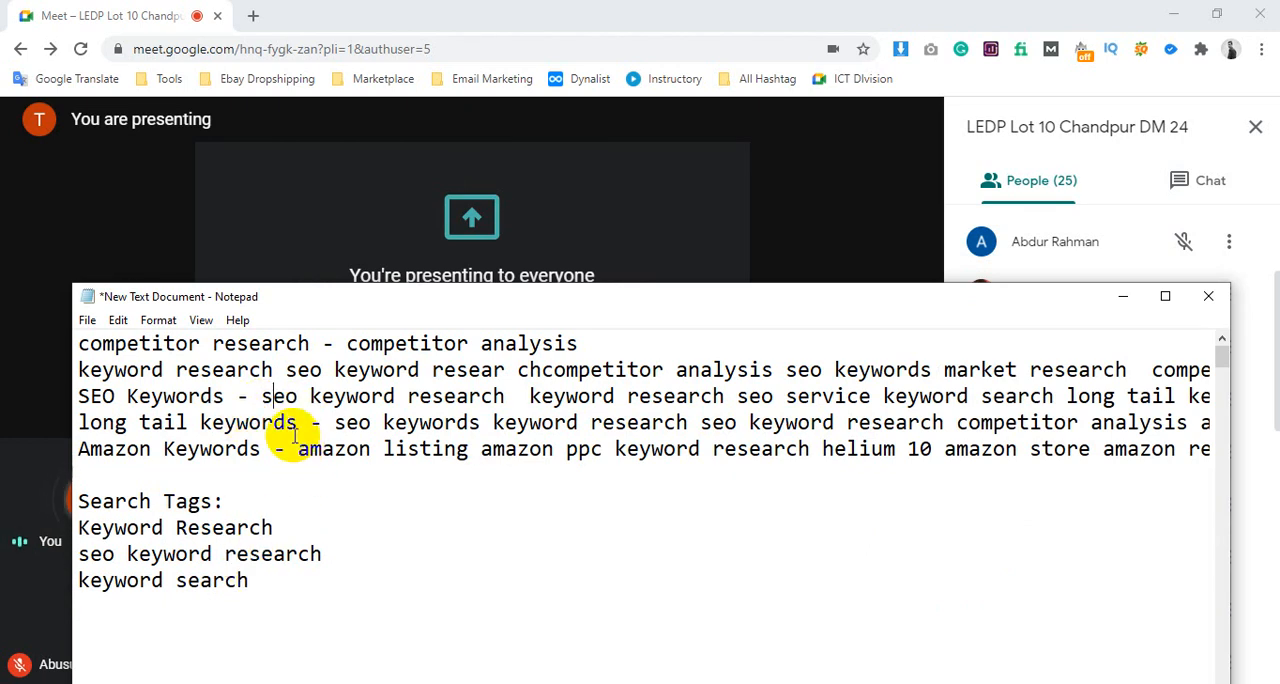
{"action": "key", "text": "ctrl+z"}
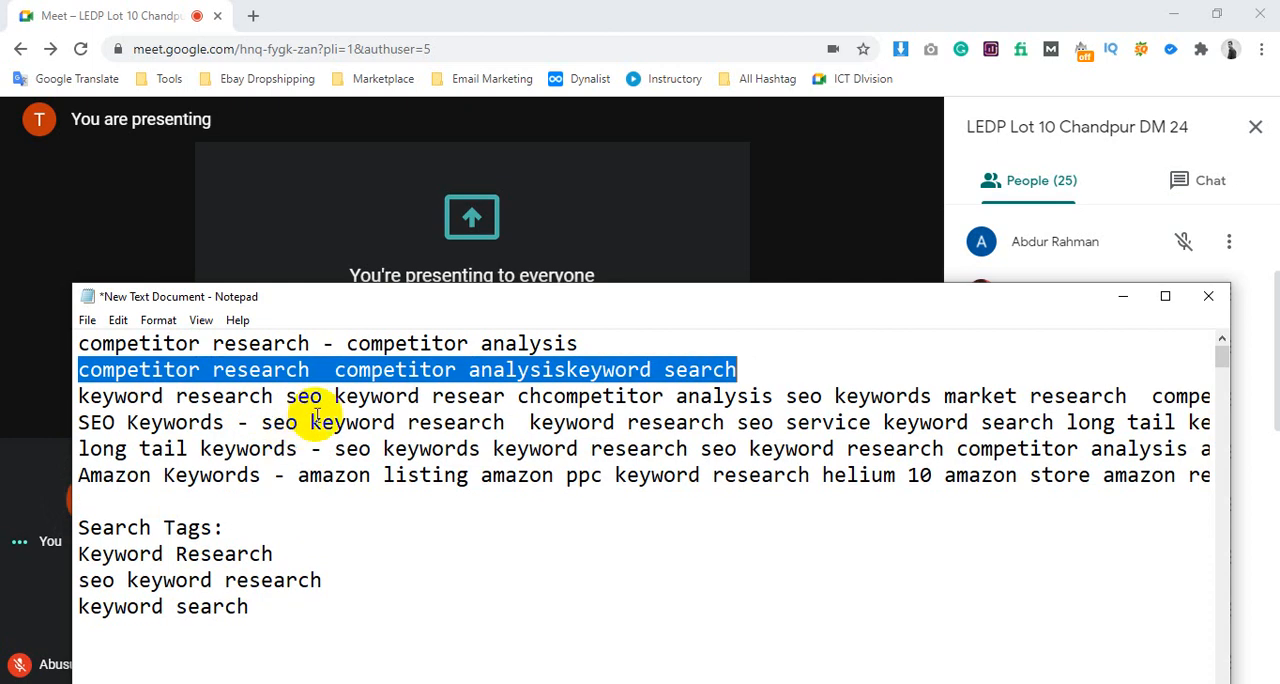
{"action": "key", "text": "ctrl+z"}
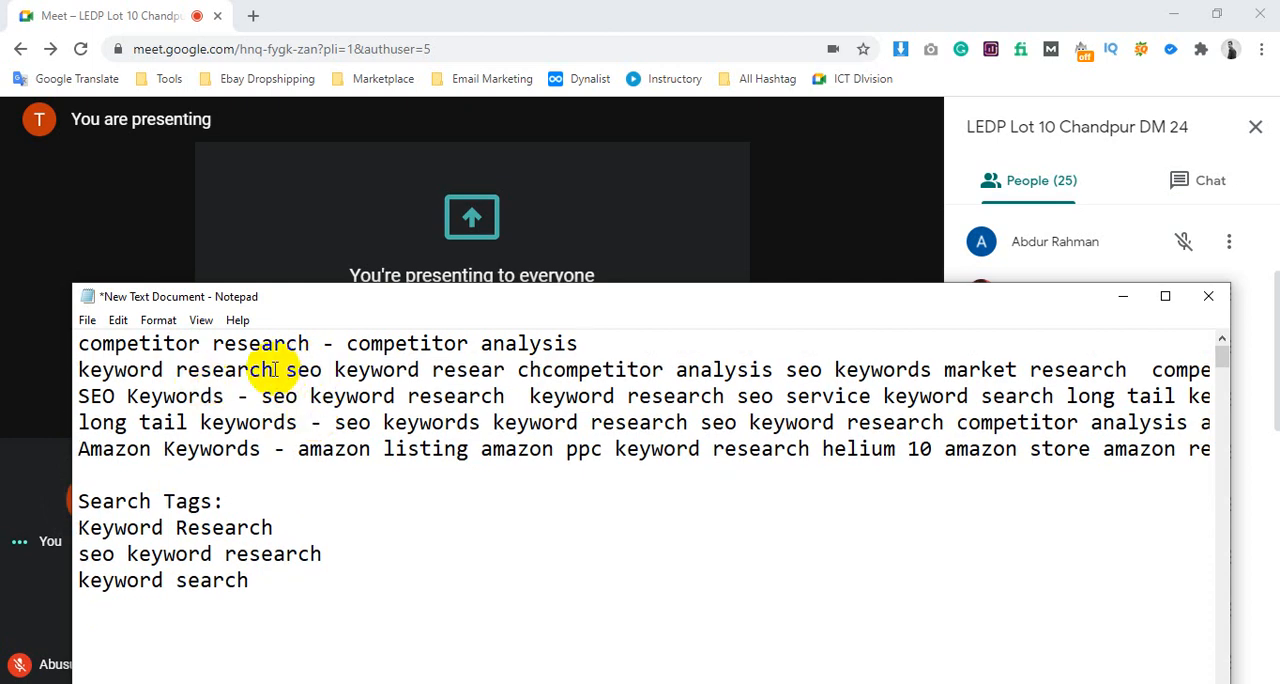
Delete "keyword research seo keyword resear ch" from the start of the note's second line
{"action": "left_click_drag", "start_coordinate": [274, 369], "coordinate": [60, 366]}
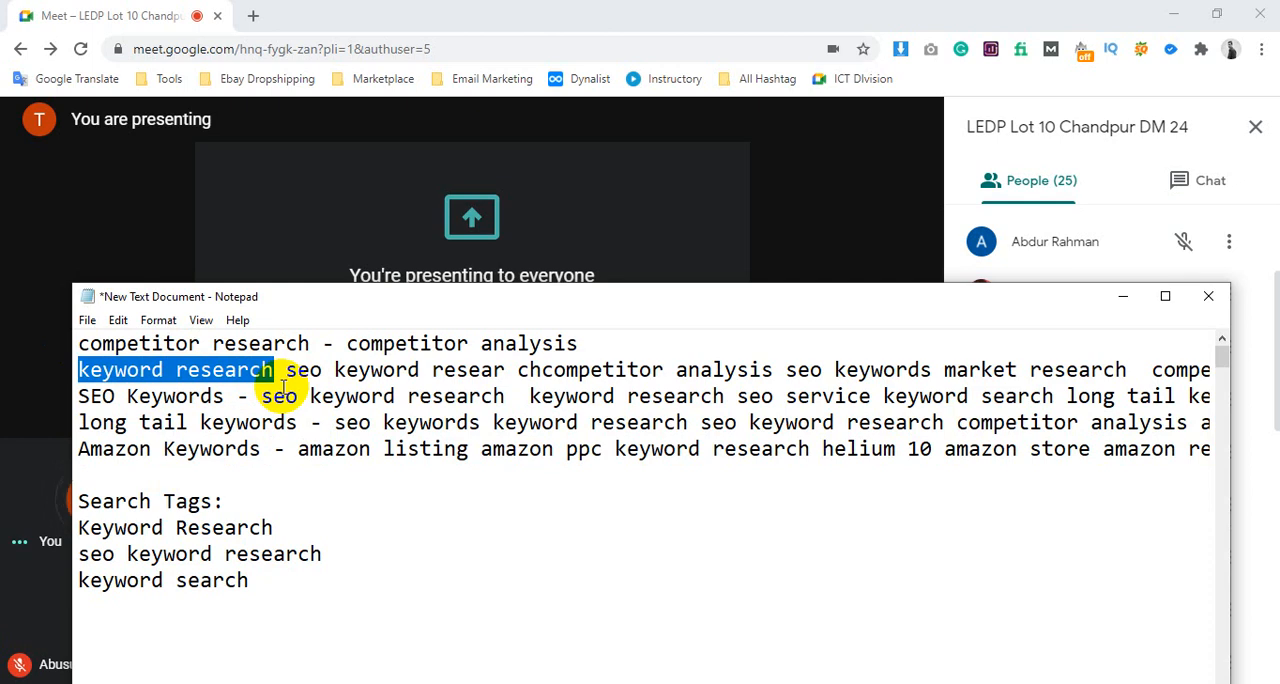
{"action": "key", "text": "BackSpace"}
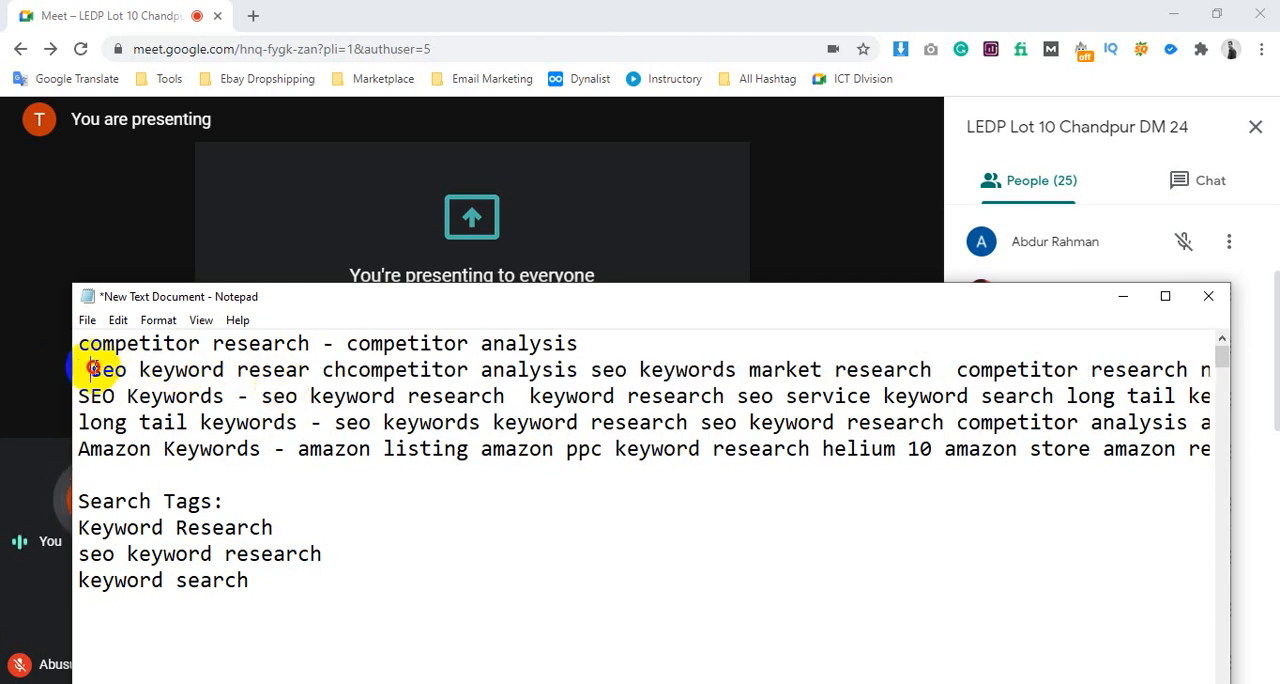
{"action": "mouse_move", "coordinate": [90, 369]}
{"action": "left_mouse_down"}
{"action": "mouse_move", "coordinate": [332, 372]}
{"action": "mouse_move", "coordinate": [92, 369]}
{"action": "left_mouse_up"}
{"action": "left_click", "coordinate": [346, 372]}
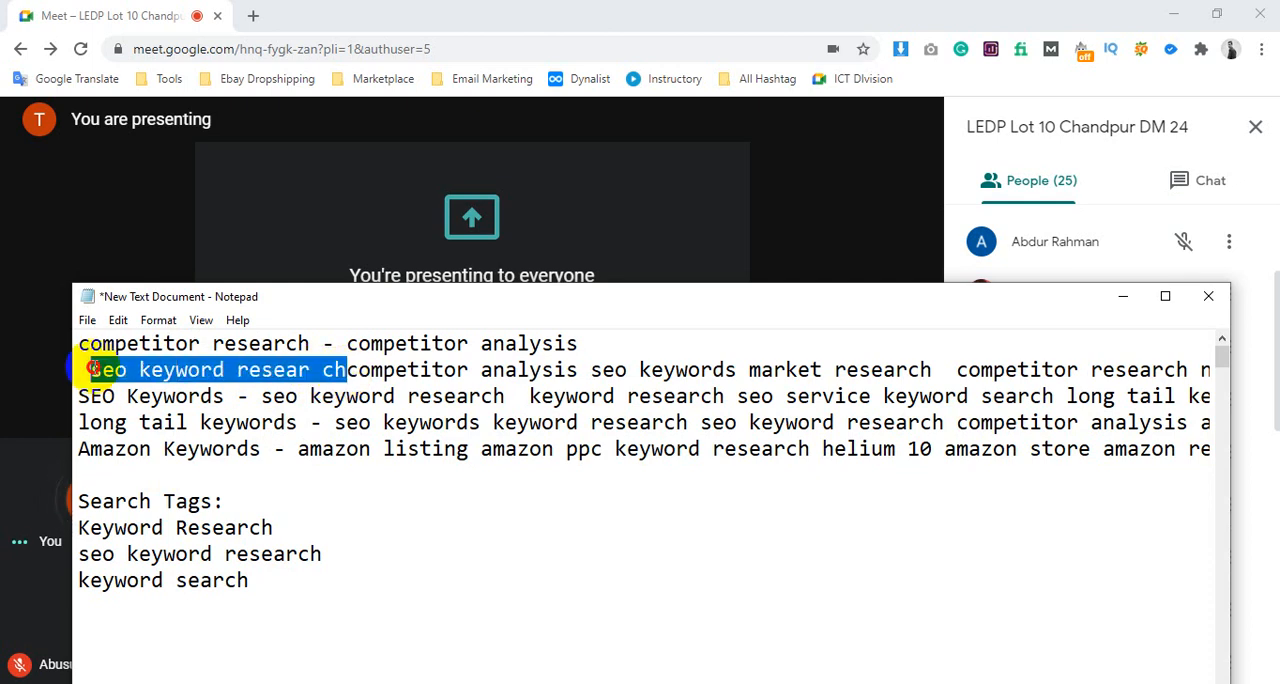
{"action": "key", "text": "BackSpace"}
{"action": "key", "text": "BackSpace"}
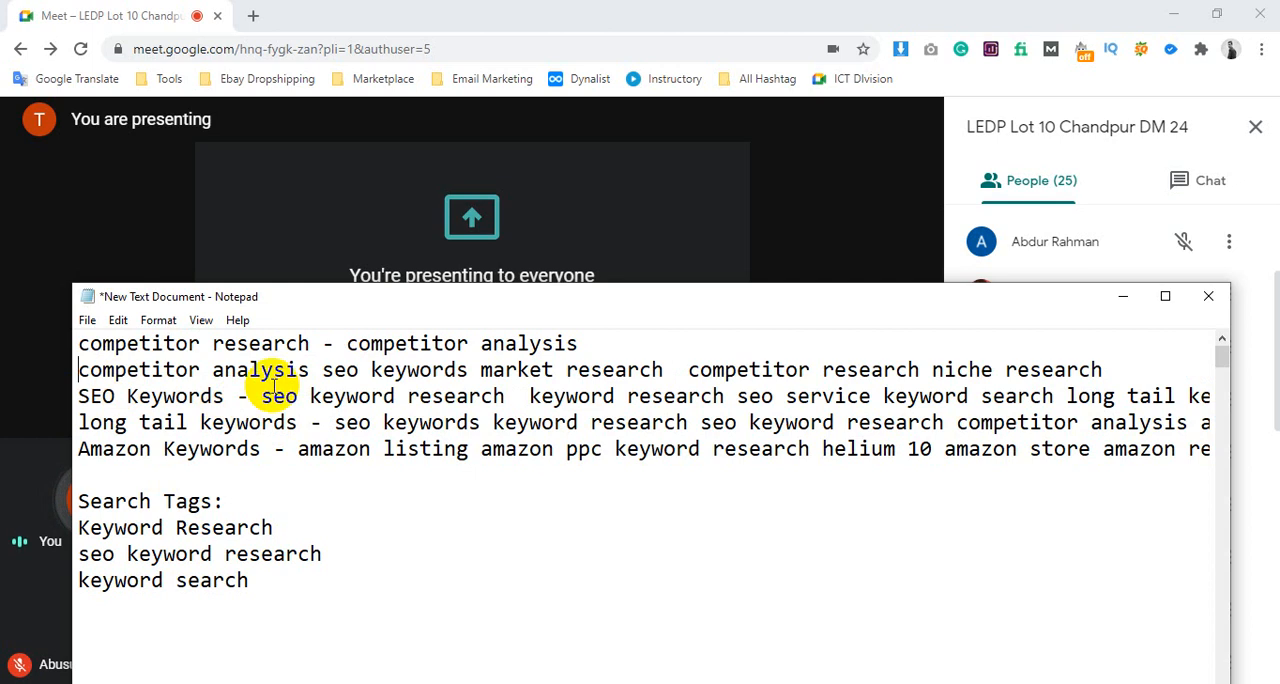
Delete "competitor analysis" from the second line and move "seo keywords" onto a new line below "keyword search" in the Search Tags list
{"action": "left_click_drag", "start_coordinate": [306, 369], "coordinate": [231, 370]}
{"action": "key", "text": "BackSpace"}
{"action": "left_click", "coordinate": [80, 370]}
{"action": "key", "text": "ctrl+x"}
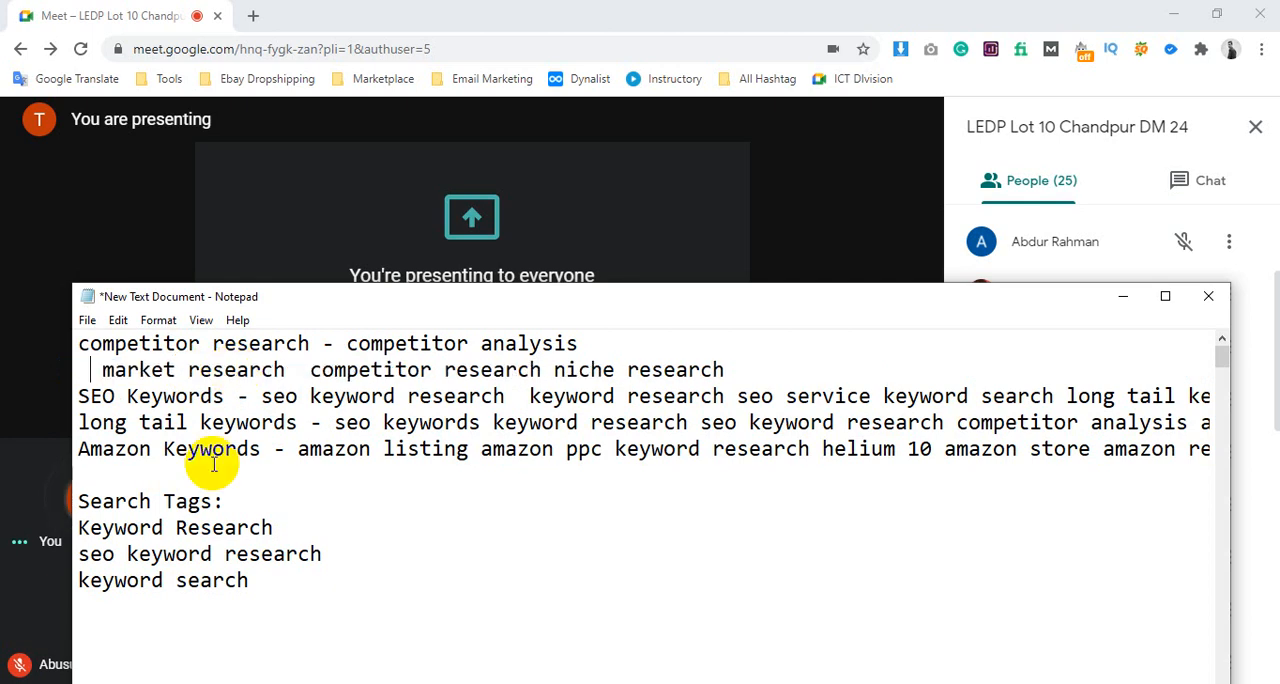
{"action": "left_click", "coordinate": [250, 582]}
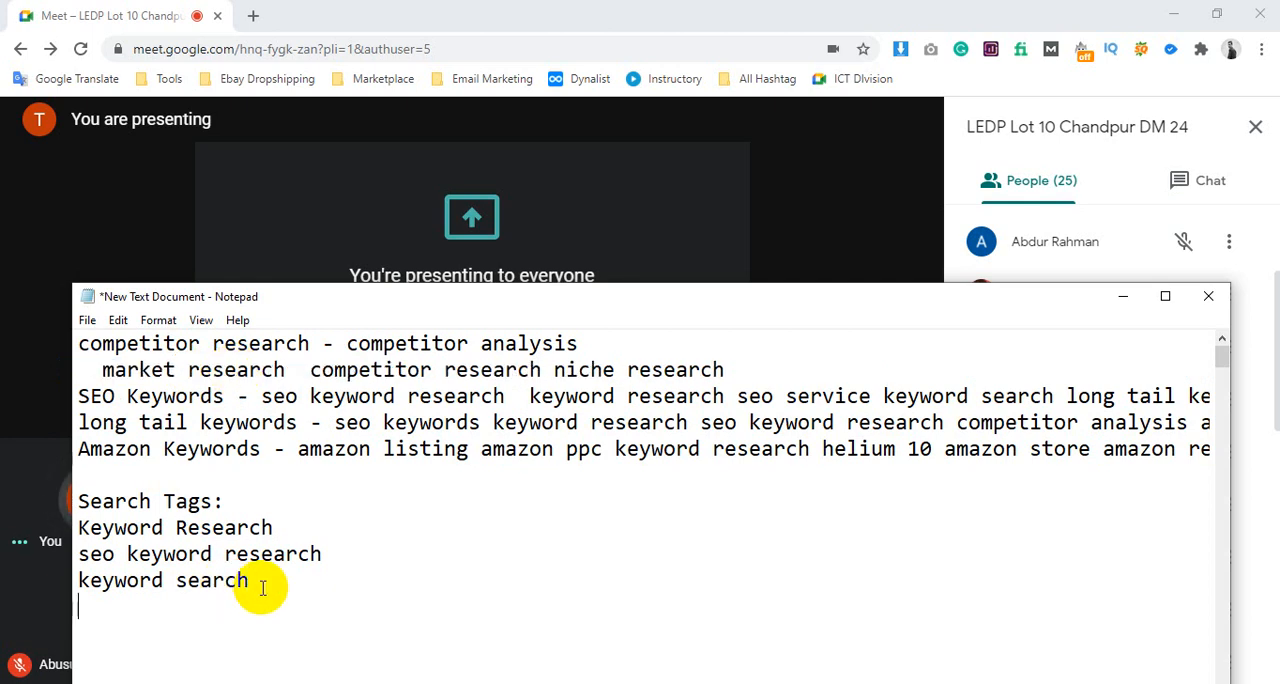
{"action": "key", "text": "ctrl+v"}
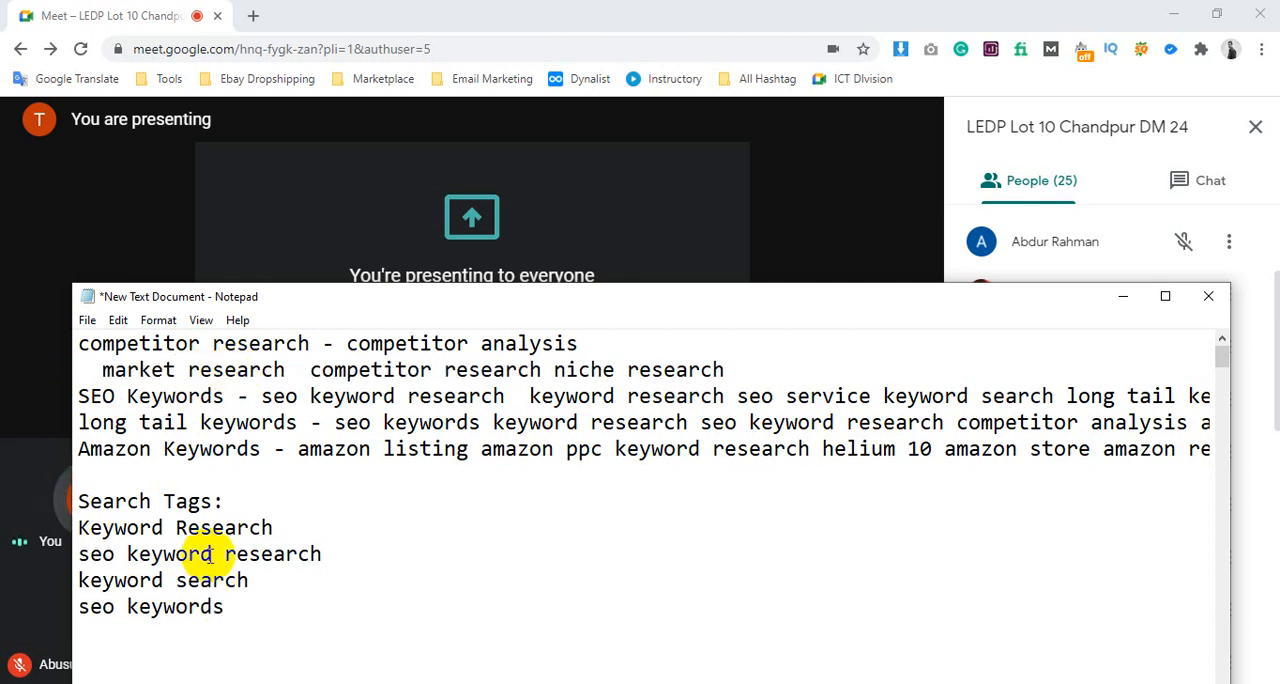
{"action": "left_click_drag", "start_coordinate": [211, 556], "coordinate": [118, 558]}
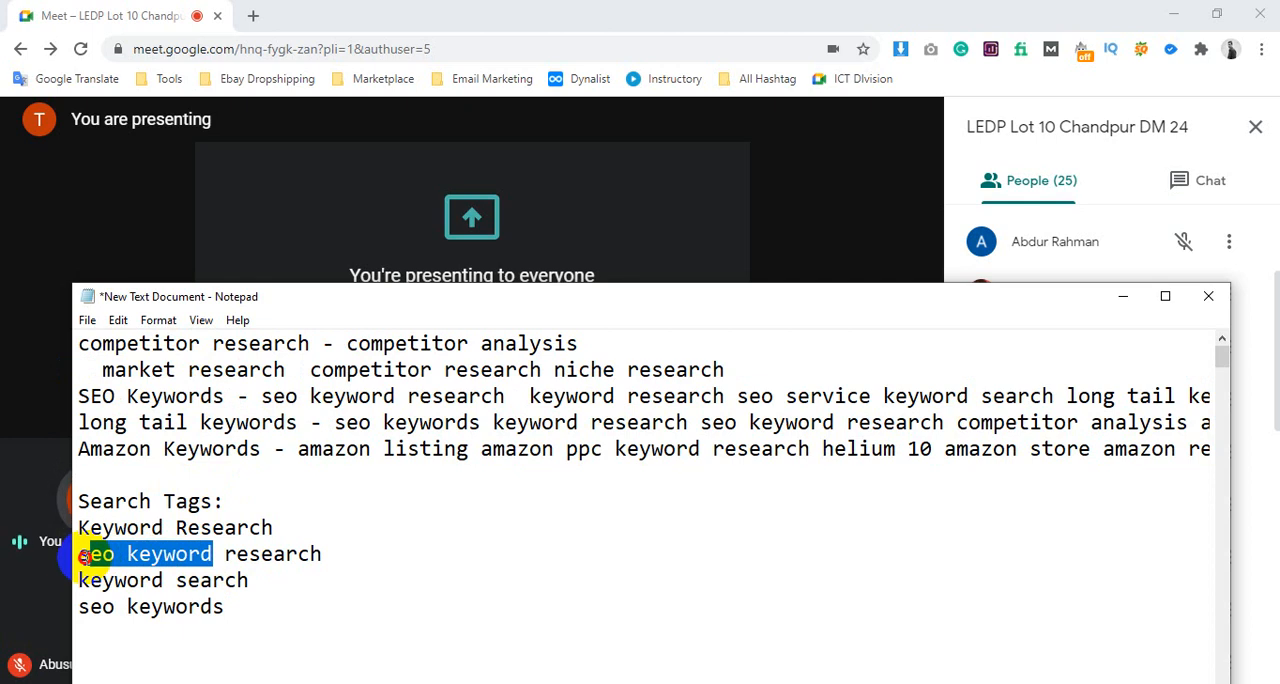
{"action": "left_click_drag", "start_coordinate": [232, 611], "coordinate": [91, 611]}
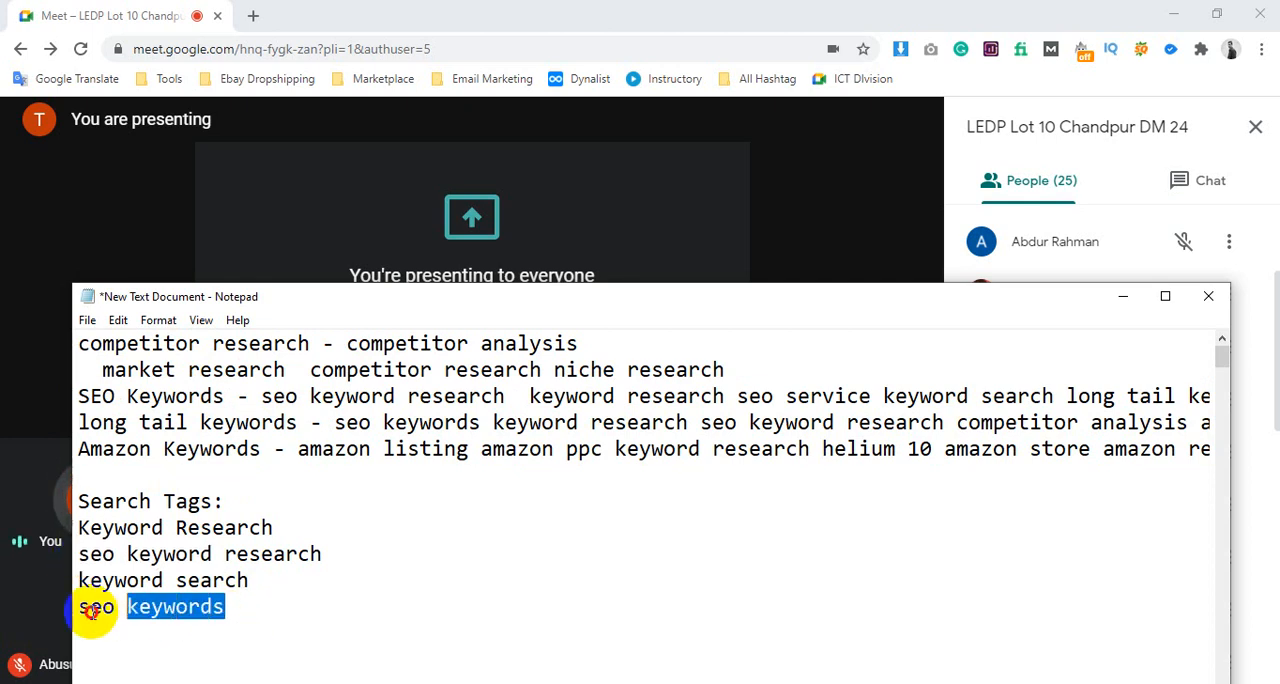
{"action": "left_click", "coordinate": [197, 622]}
{"action": "left_click_drag", "start_coordinate": [226, 612], "coordinate": [215, 612]}
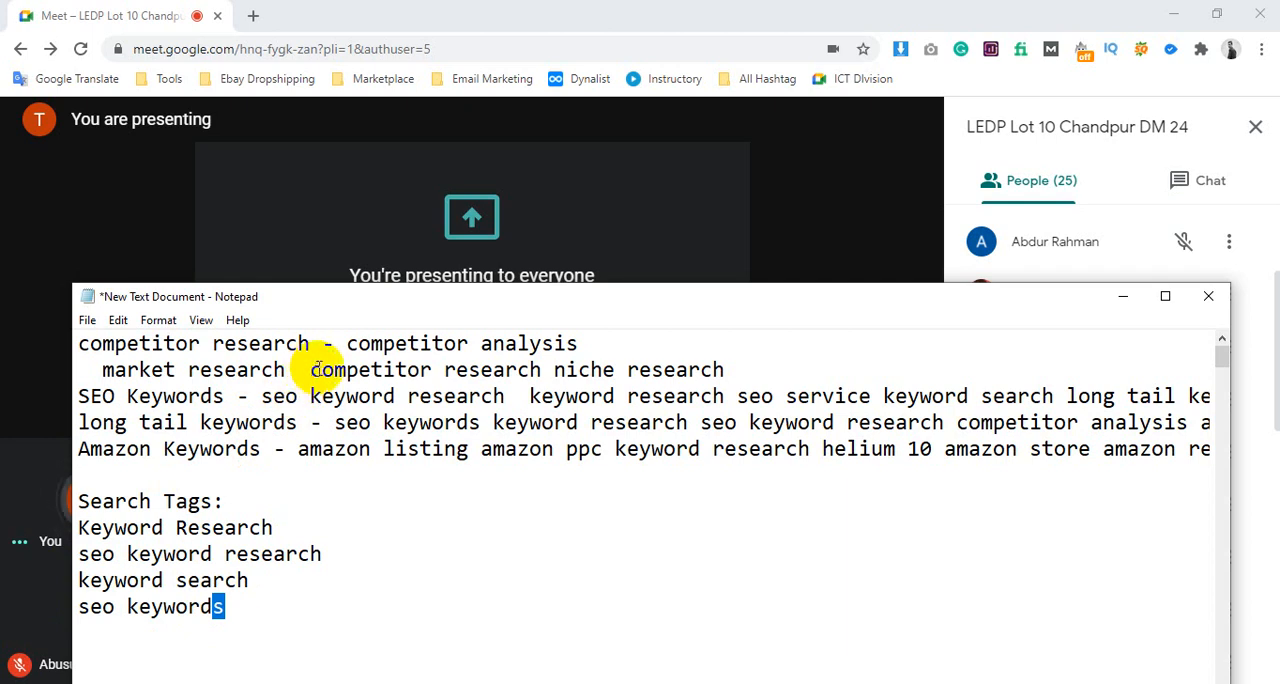
Delete the note's entire second line containing "market research competitor research niche research"
{"action": "left_click_drag", "start_coordinate": [316, 369], "coordinate": [84, 371]}
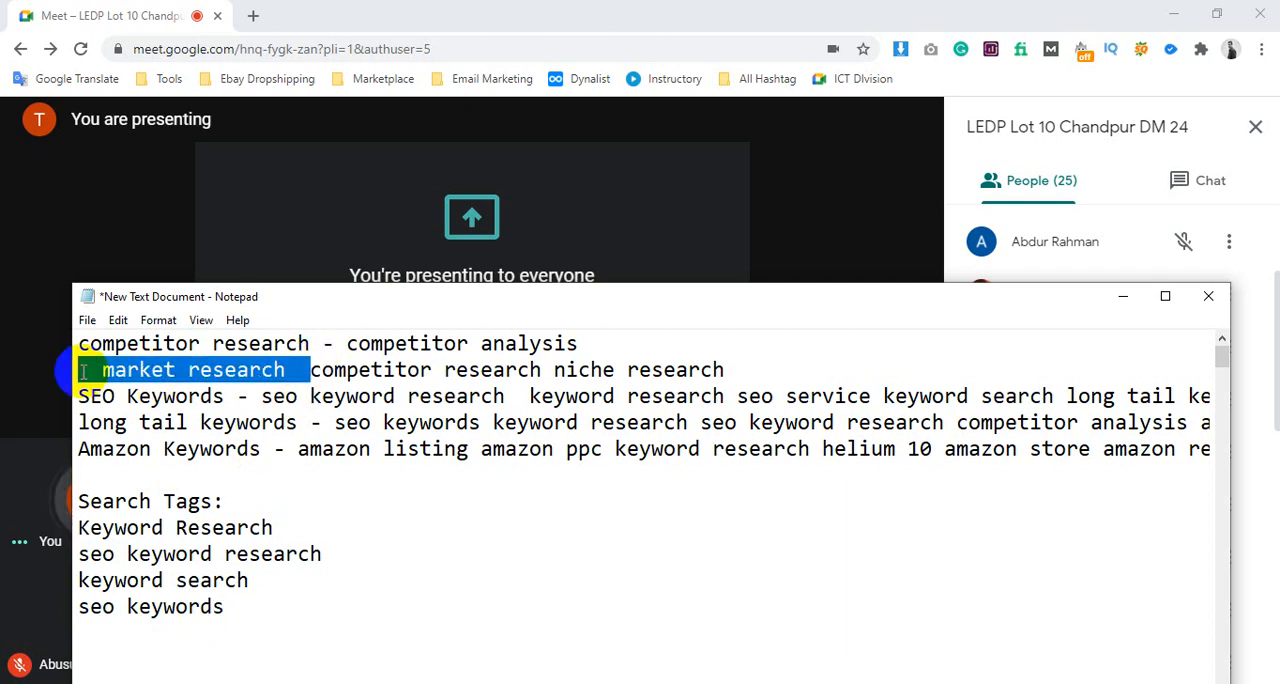
{"action": "key", "text": "BackSpace"}
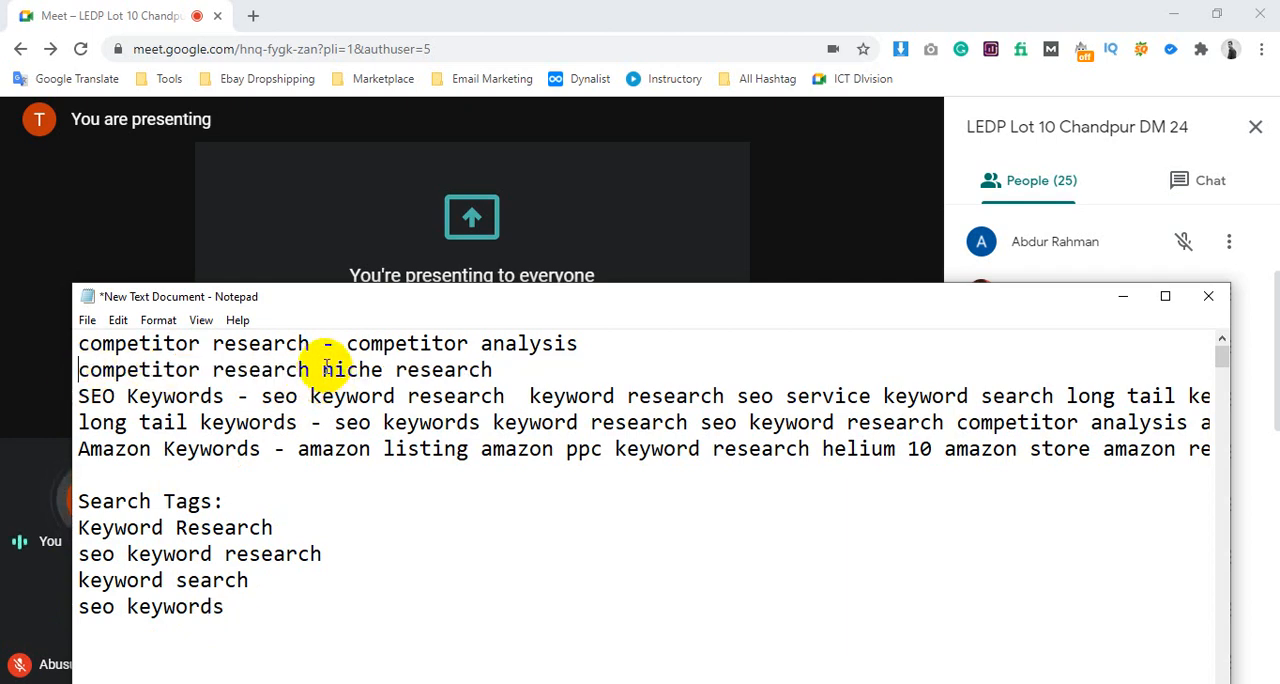
{"action": "left_click_drag", "start_coordinate": [326, 369], "coordinate": [95, 370]}
{"action": "left_click", "coordinate": [500, 370]}
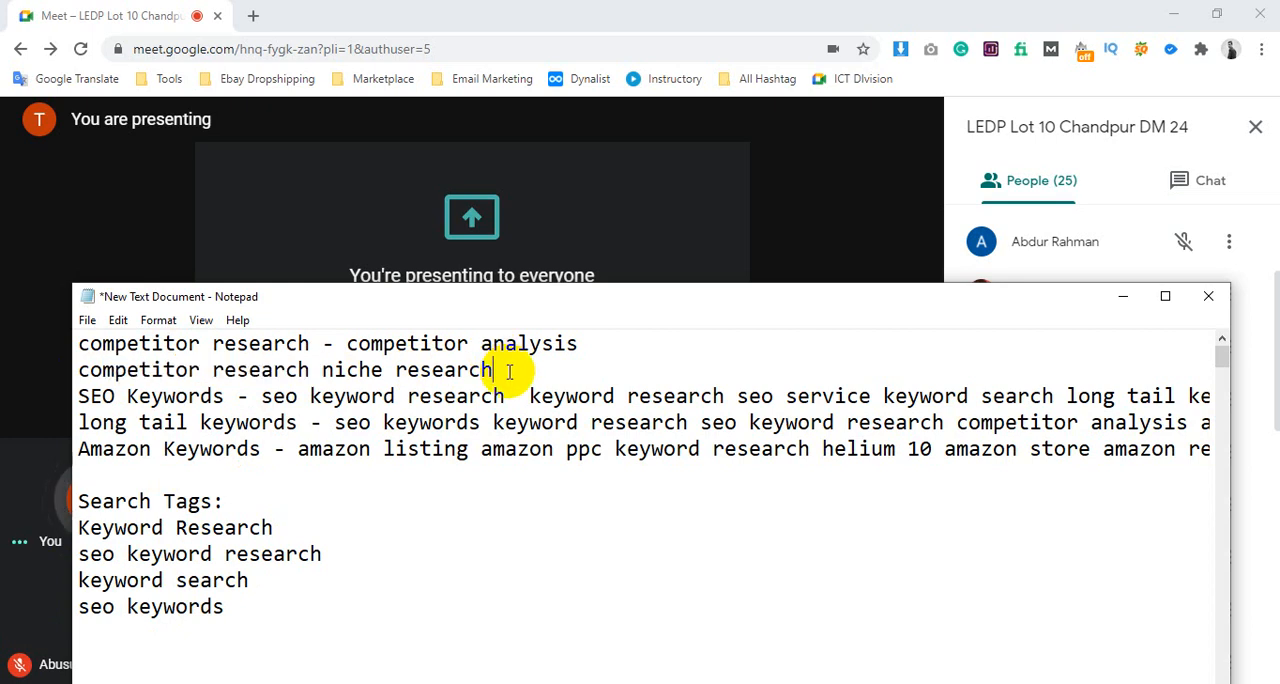
{"action": "left_click_drag", "start_coordinate": [509, 372], "coordinate": [84, 375]}
{"action": "key", "text": "BackSpace"}
{"action": "key", "text": "BackSpace"}
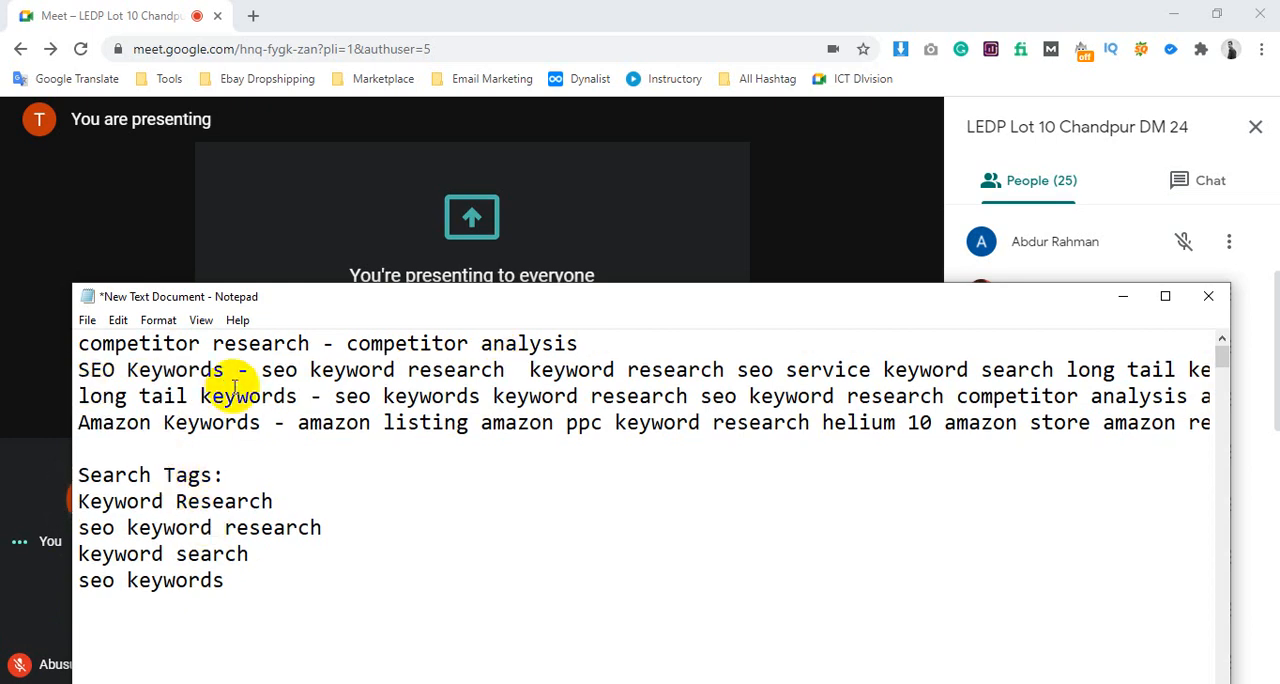
Move "keyword search" from the SEO Keywords line onto a new line below "seo keywords" in the Search Tags list
{"action": "left_click_drag", "start_coordinate": [226, 377], "coordinate": [69, 370]}
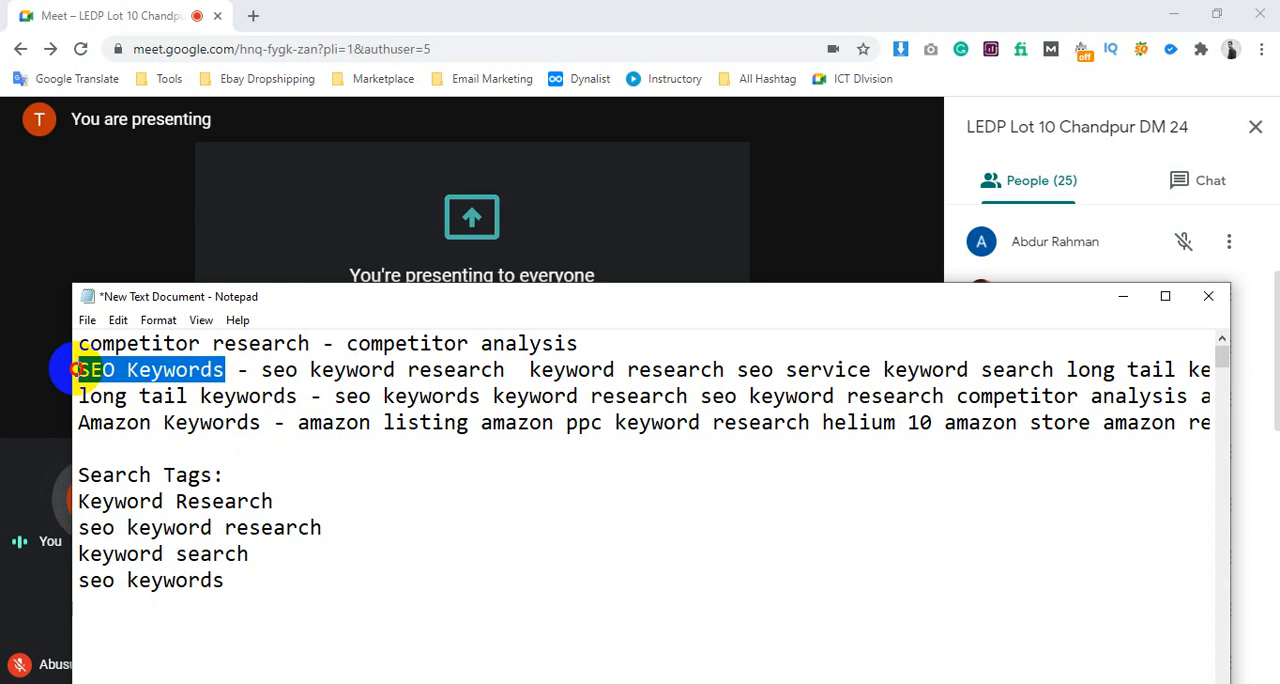
{"action": "left_click_drag", "start_coordinate": [242, 580], "coordinate": [90, 580]}
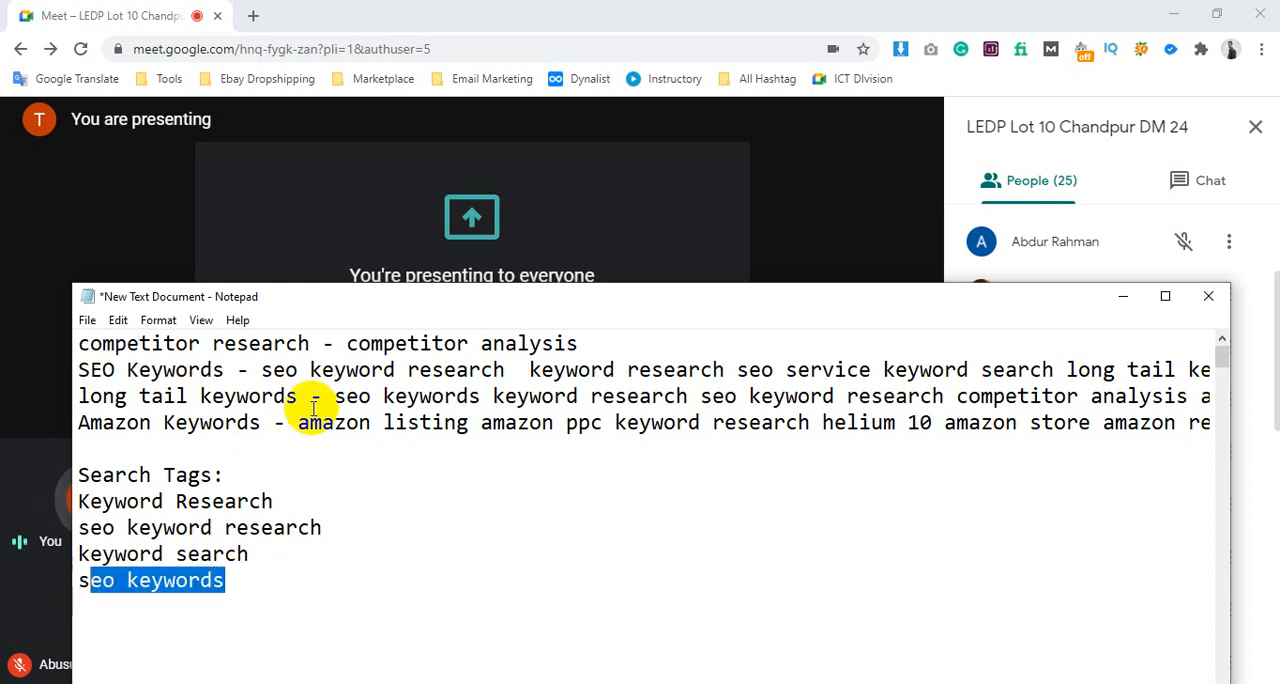
{"action": "left_click_drag", "start_coordinate": [224, 501], "coordinate": [237, 586]}
{"action": "left_click", "coordinate": [237, 584]}
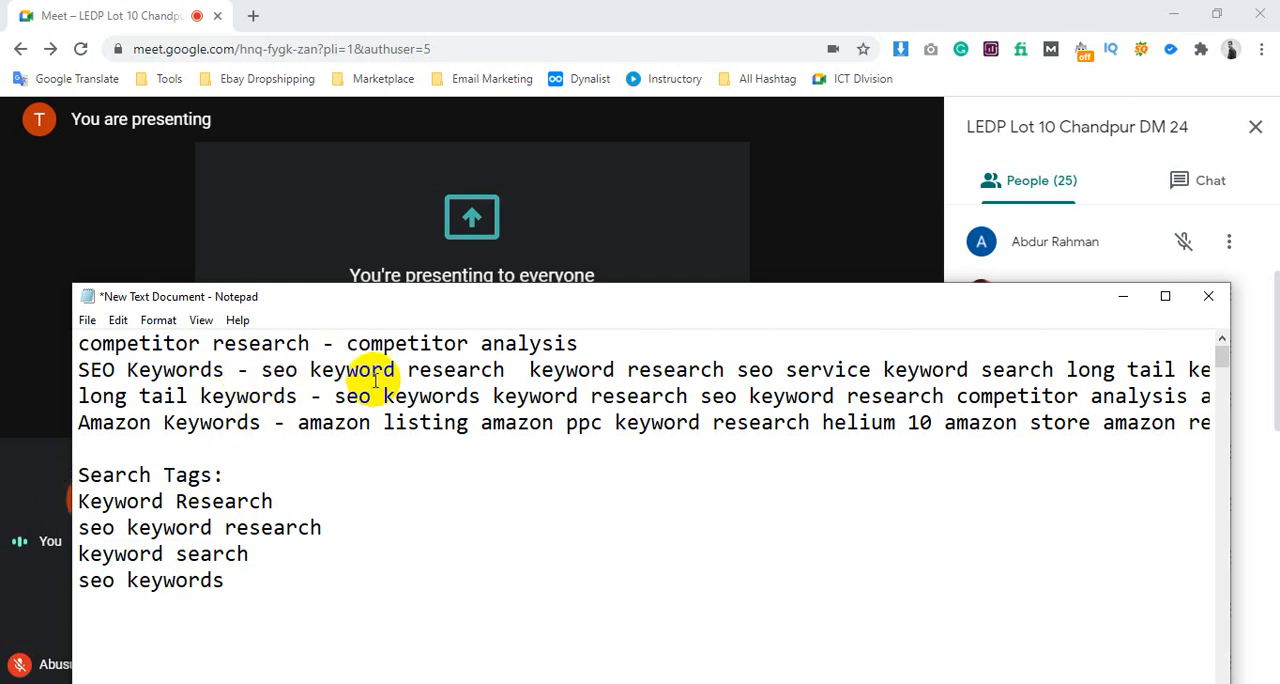
{"action": "left_click_drag", "start_coordinate": [260, 370], "coordinate": [1050, 369]}
{"action": "key", "text": "ctrl+c"}
{"action": "left_click", "coordinate": [740, 370]}
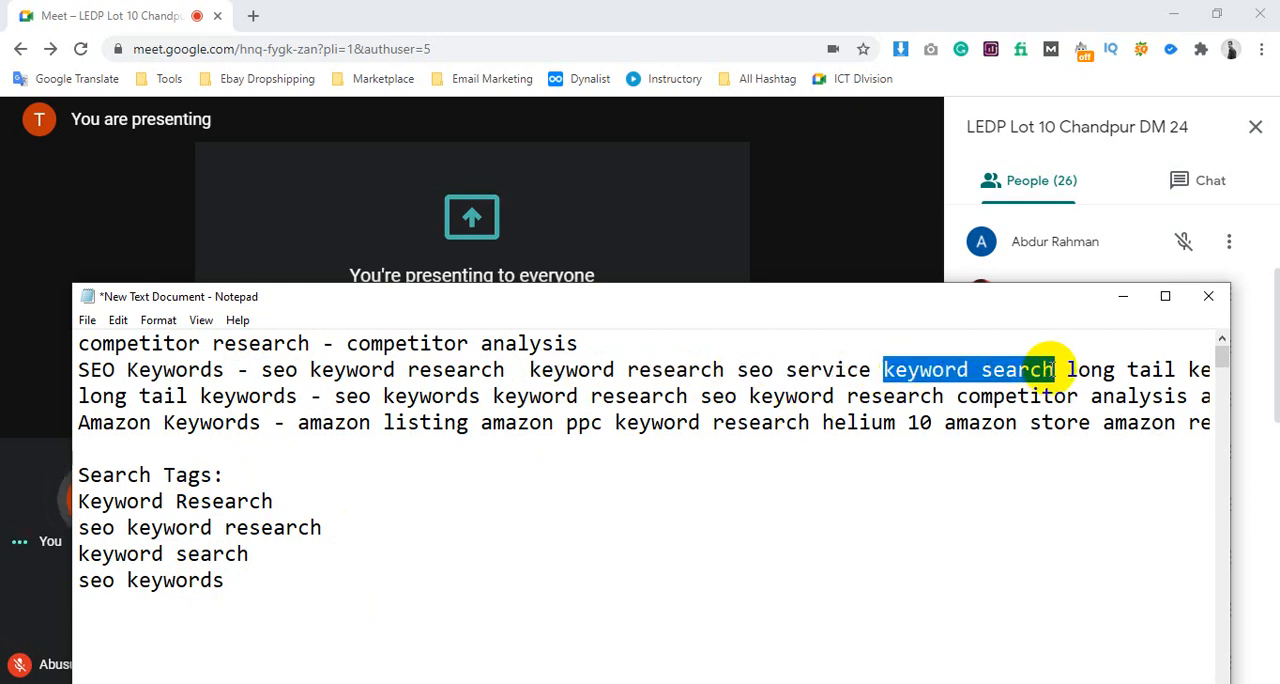
{"action": "key", "text": "Delete"}
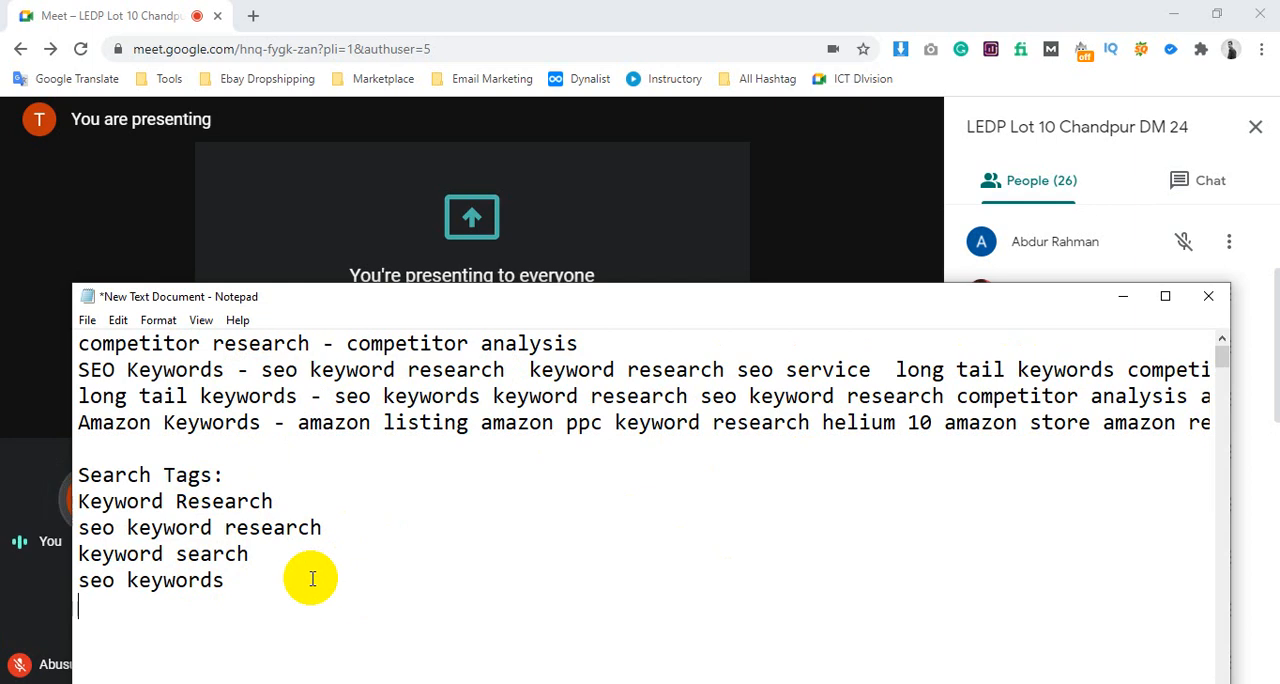
{"action": "key", "text": "ctrl+v"}
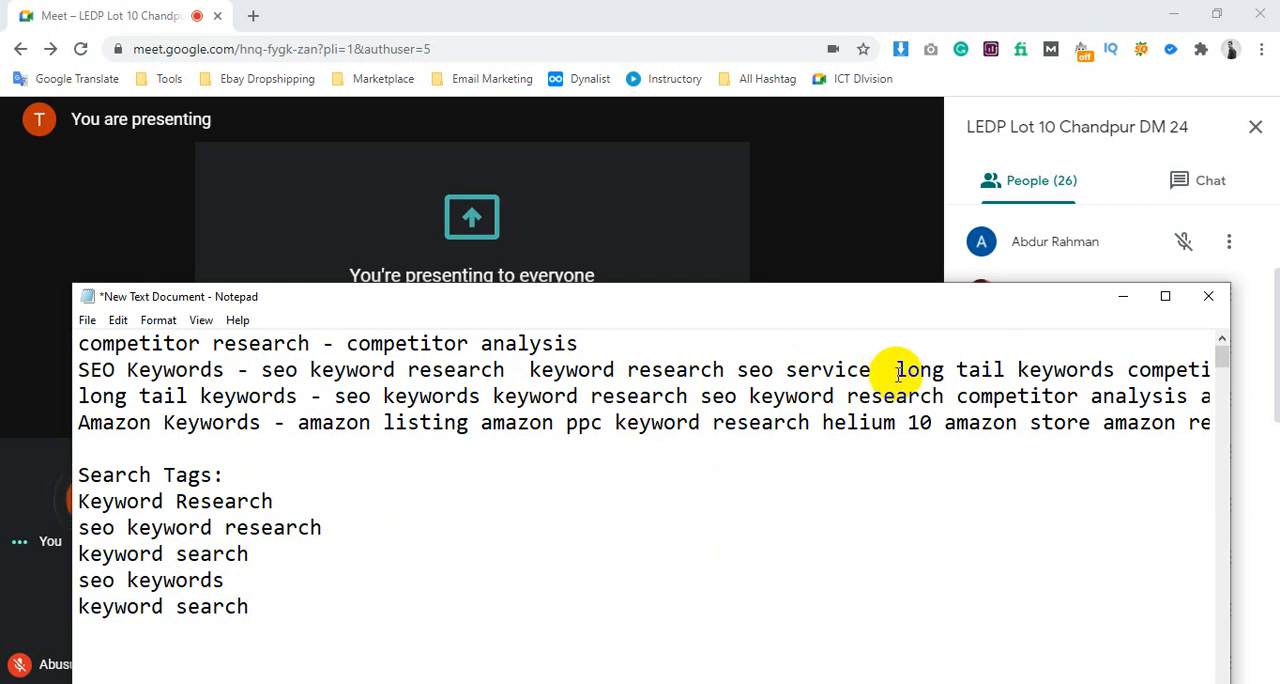
Move "long tail keywords" from the SEO Keywords line onto a new line at the end of the Search Tags list
{"action": "left_click_drag", "start_coordinate": [897, 370], "coordinate": [1117, 370]}
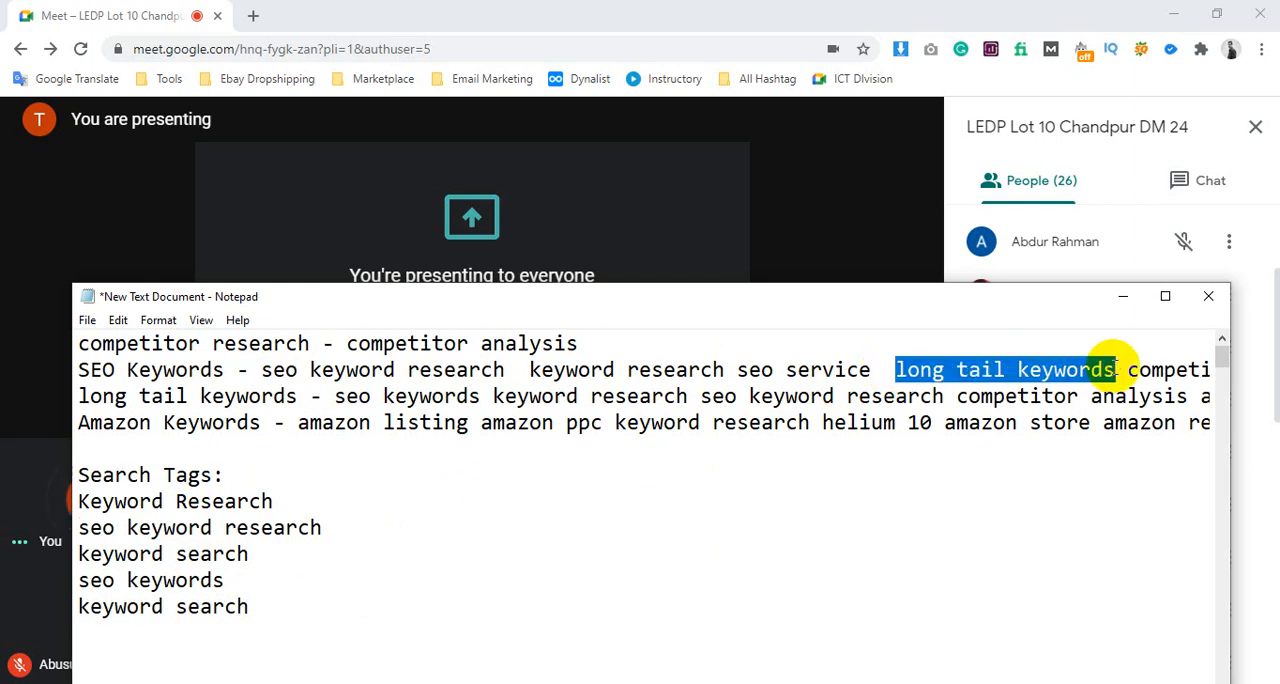
{"action": "key", "text": "ctrl+x"}
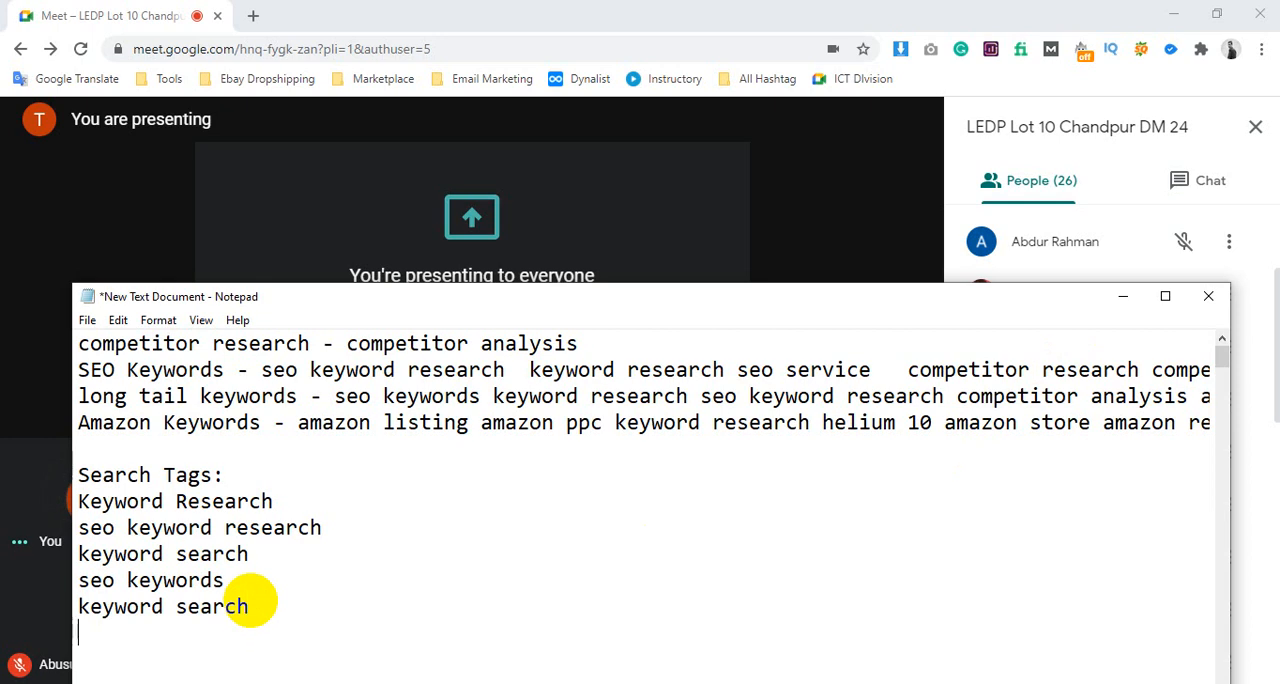
{"action": "key", "text": "ctrl+v"}
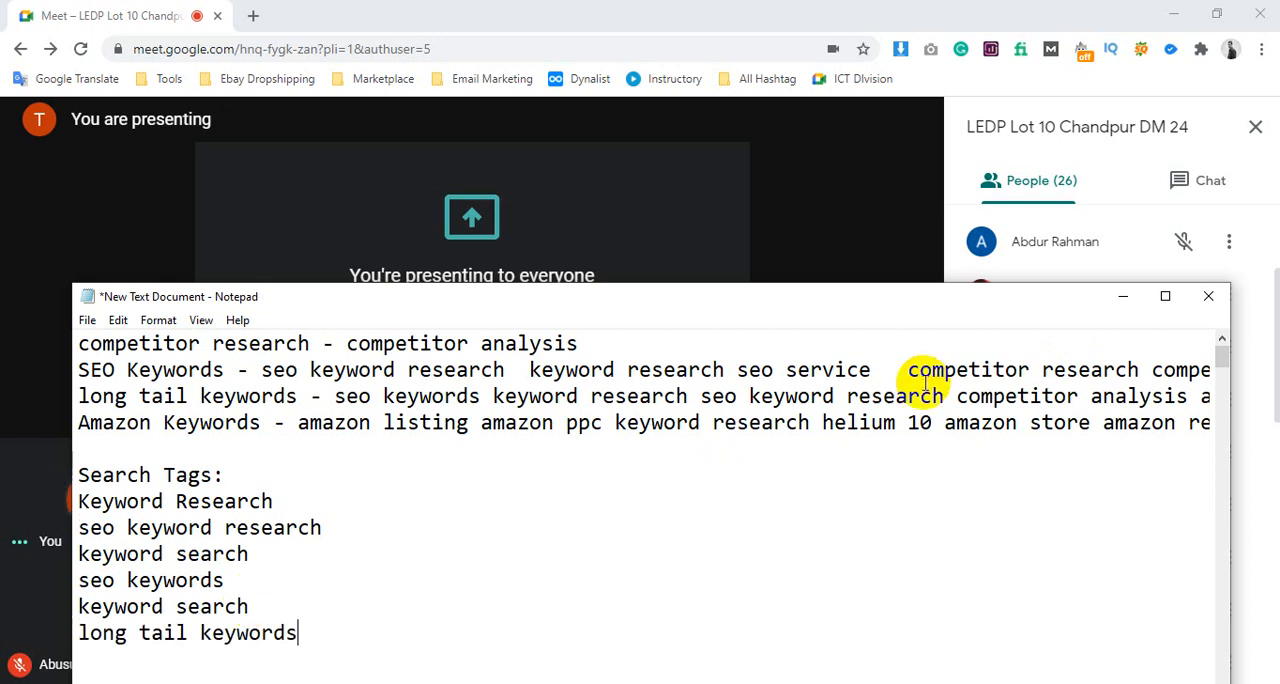
Delete the rest of the SEO Keywords line, including its line break
{"action": "left_click_drag", "start_coordinate": [906, 370], "coordinate": [1243, 366]}
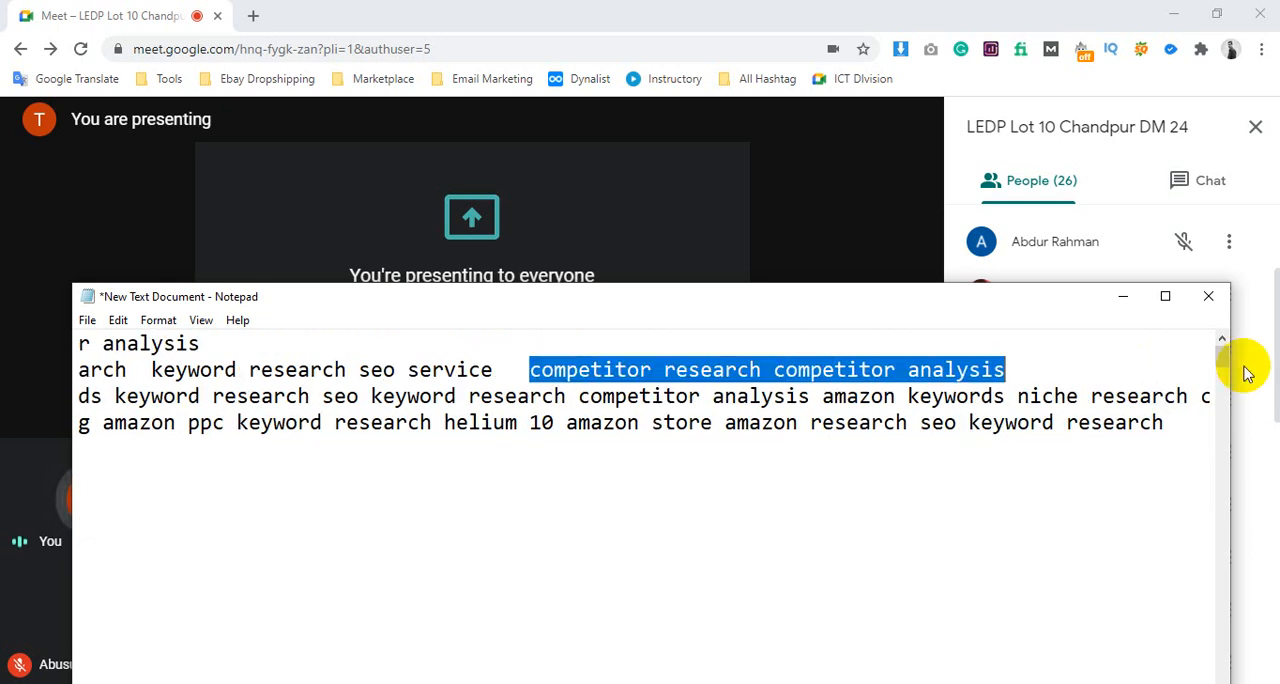
{"action": "left_click_drag", "start_coordinate": [1106, 371], "coordinate": [3, 378]}
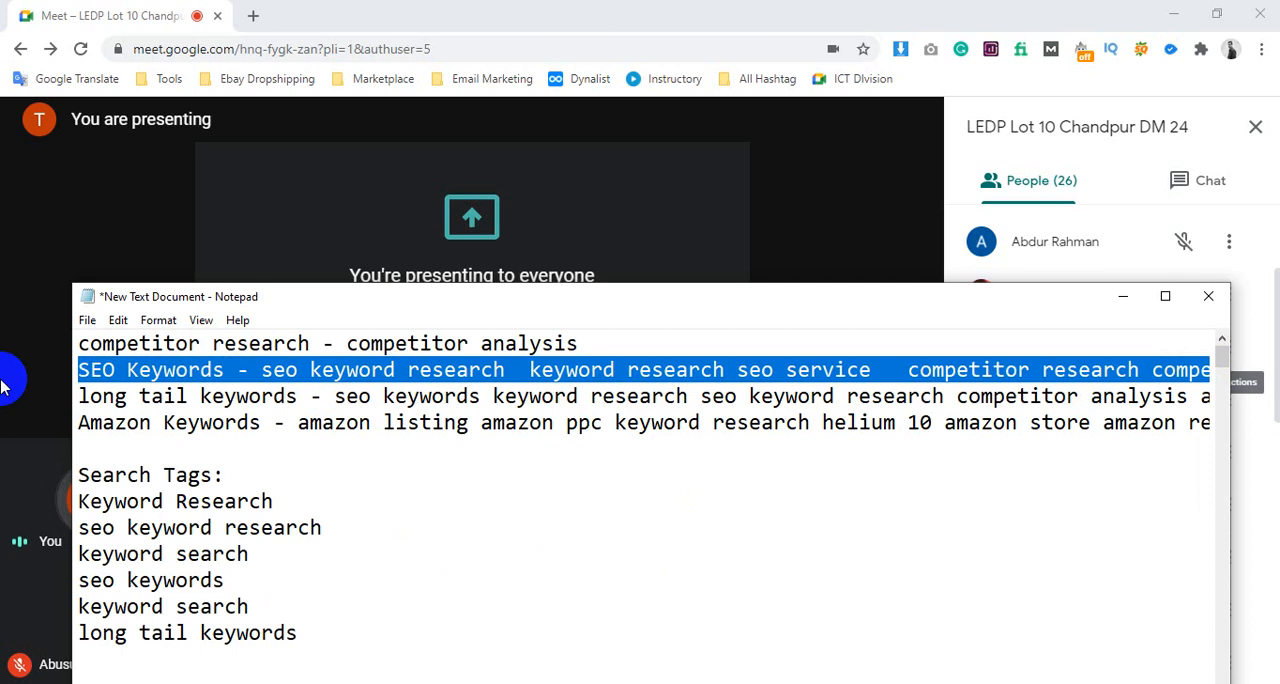
{"action": "key", "text": "BackSpace"}
{"action": "key", "text": "BackSpace"}
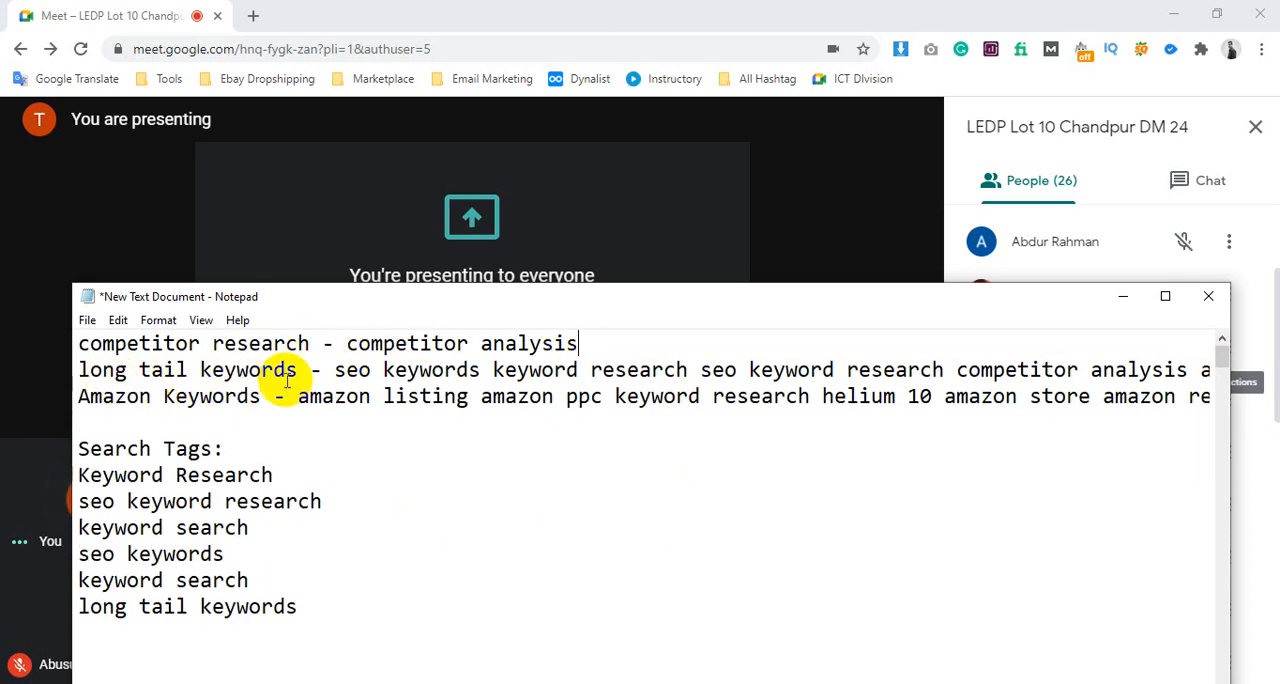
Delete "long tail keywords" from the start of the second line and compare its remaining terms with the Search Tags list
{"action": "left_click_drag", "start_coordinate": [296, 370], "coordinate": [75, 378]}
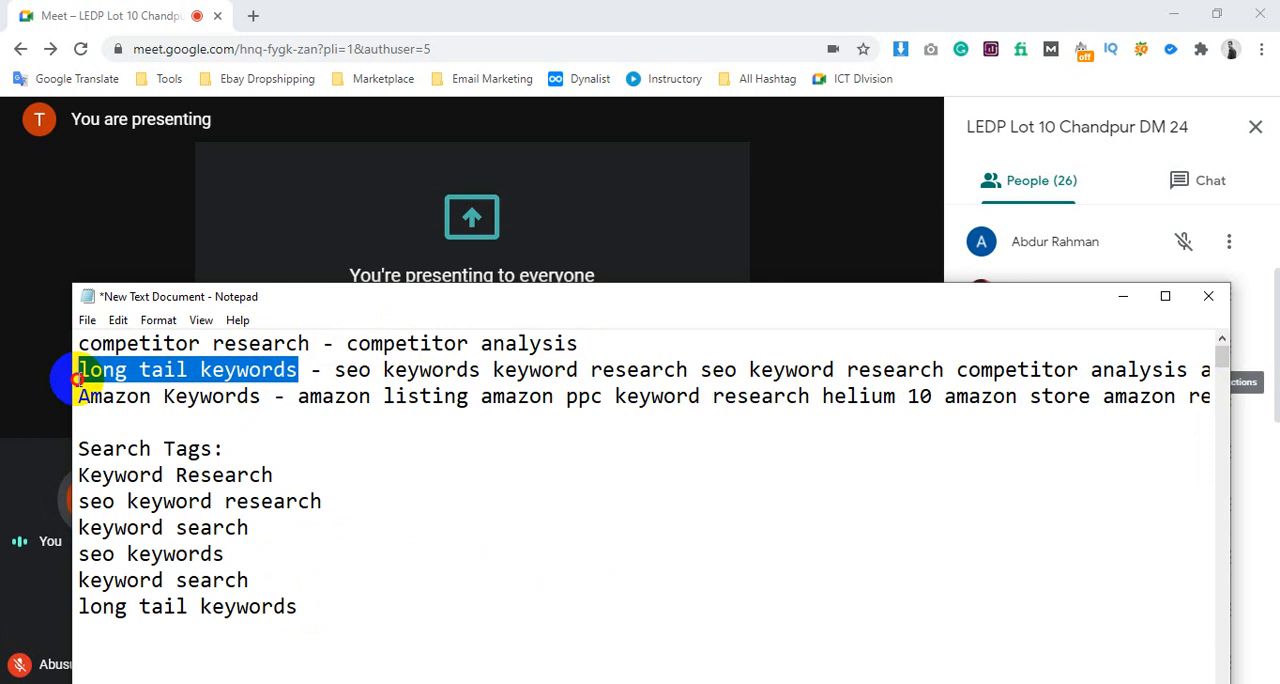
{"action": "key", "text": "BackSpace"}
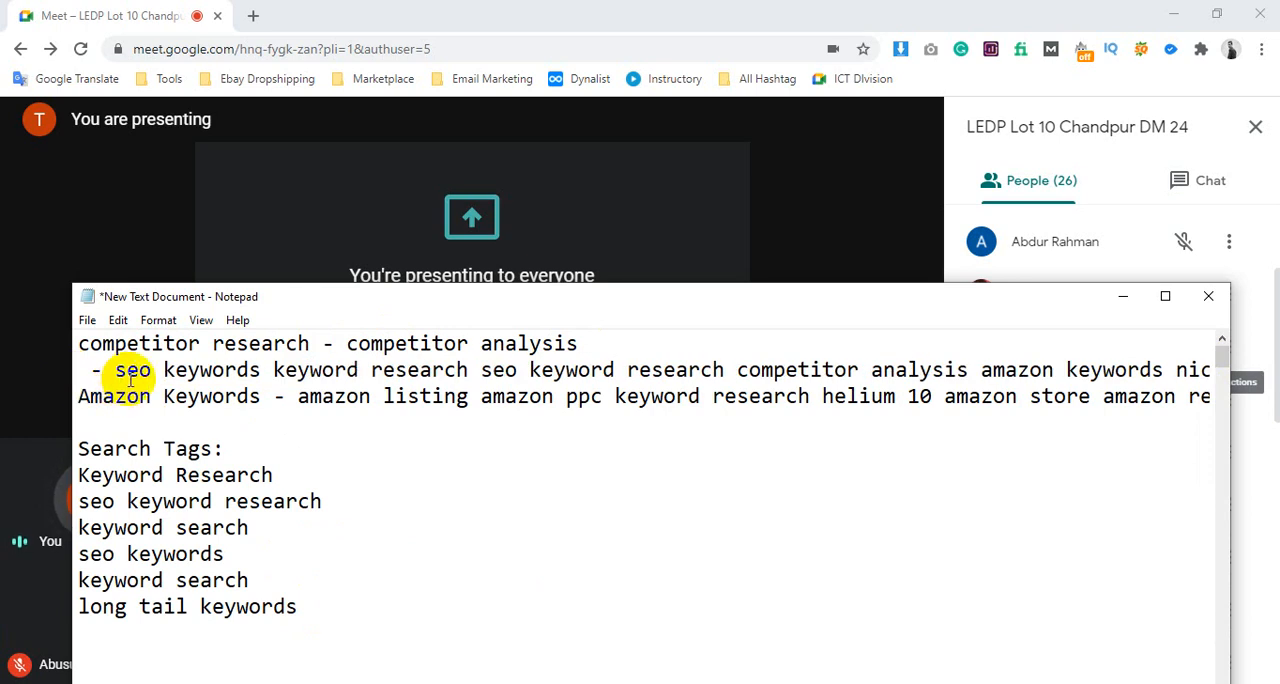
{"action": "left_click_drag", "start_coordinate": [114, 370], "coordinate": [260, 372]}
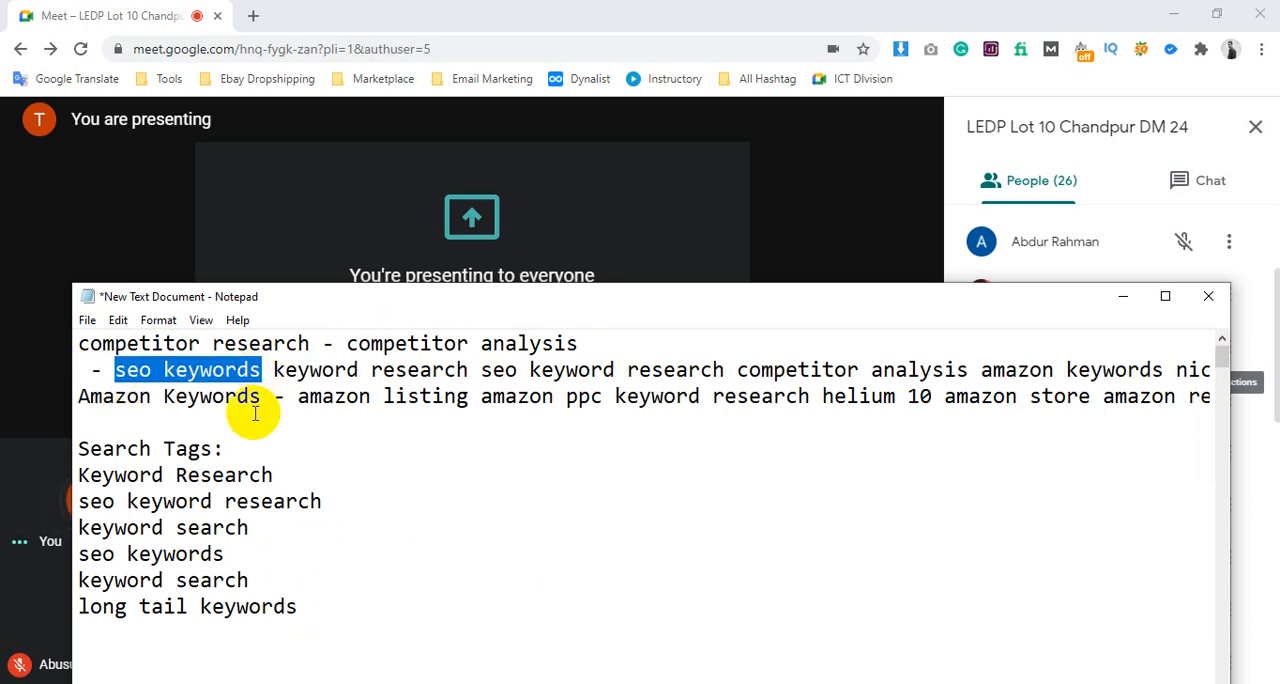
{"action": "left_click_drag", "start_coordinate": [224, 553], "coordinate": [130, 553]}
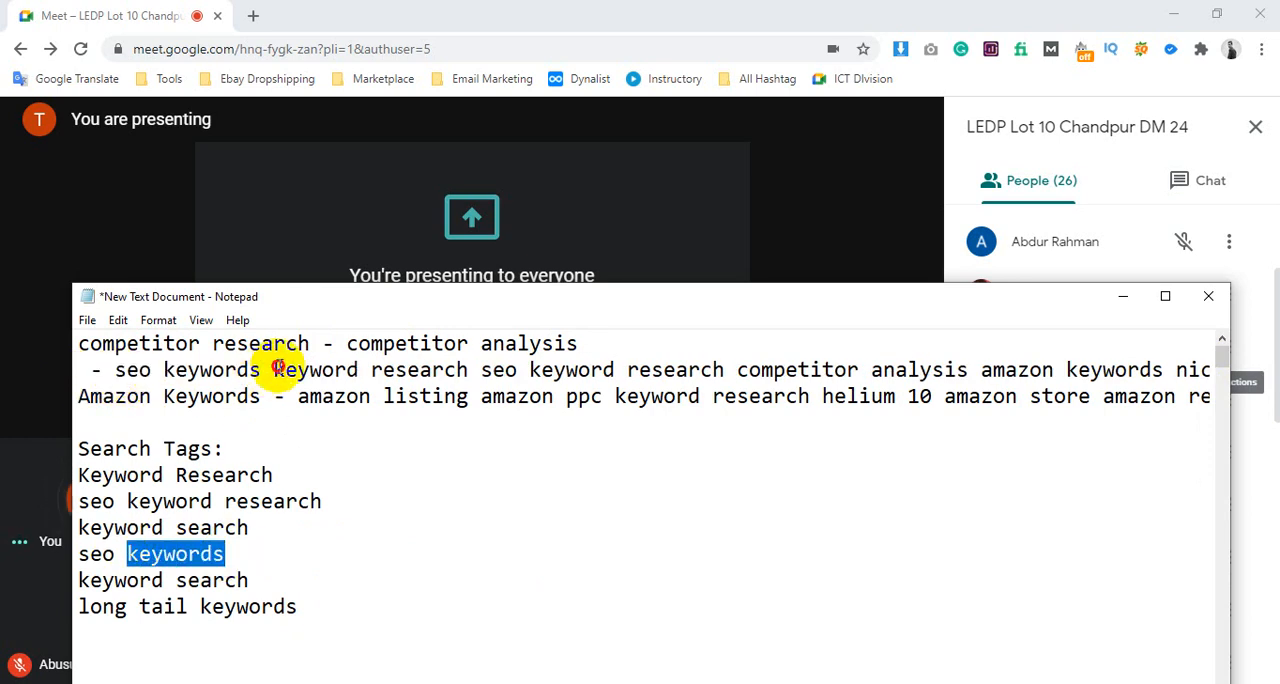
{"action": "left_click_drag", "start_coordinate": [273, 370], "coordinate": [720, 370]}
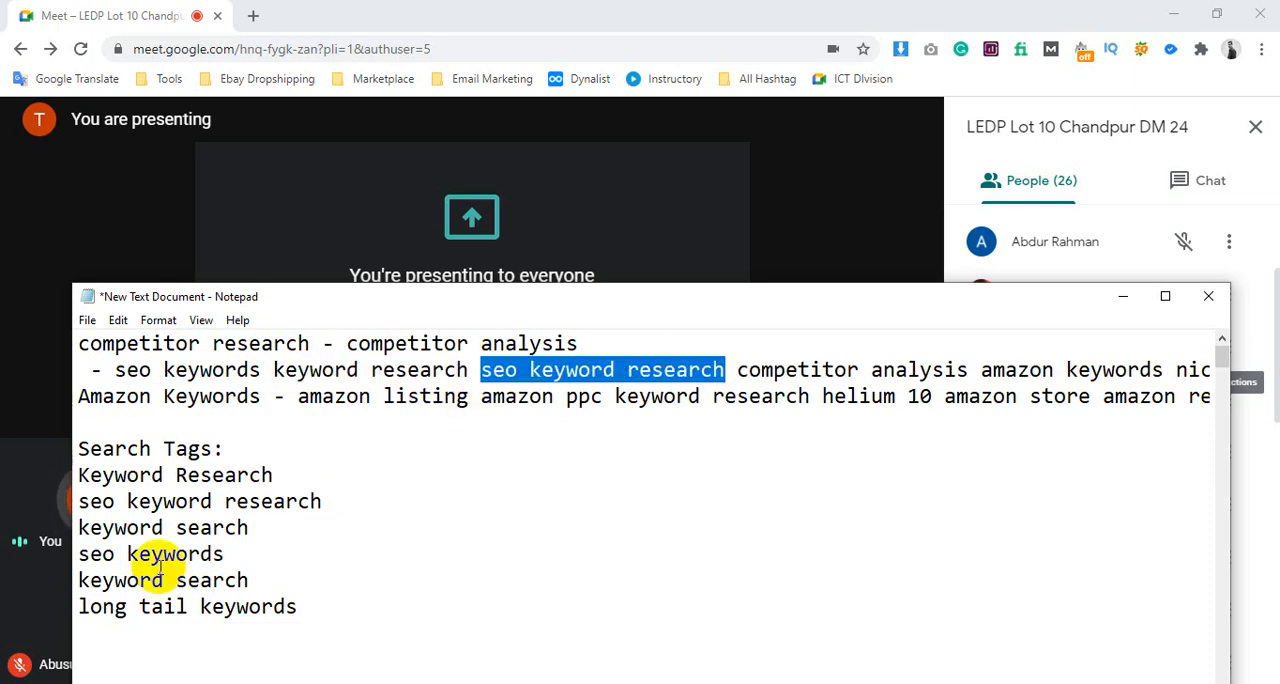
{"action": "left_click", "coordinate": [749, 369]}
{"action": "left_click_drag", "start_coordinate": [849, 370], "coordinate": [963, 368]}
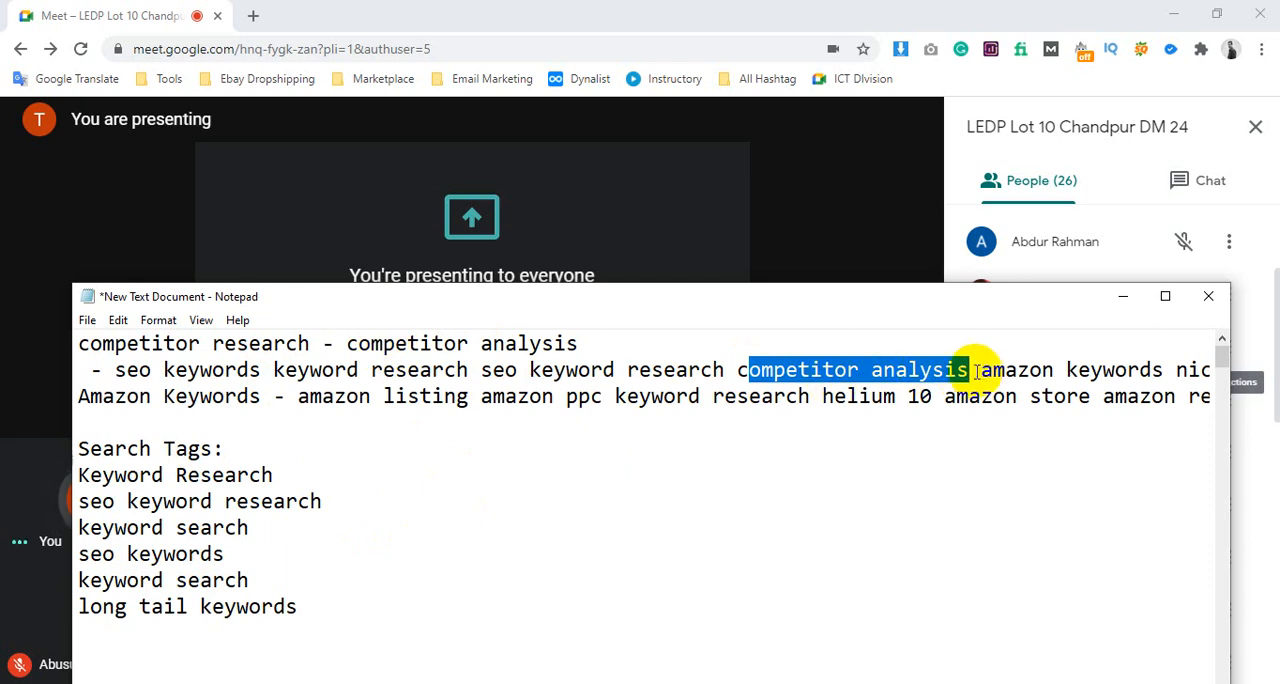
Move "amazon keywords" from the second line onto a new line below "long tail keywords" in the Search Tags list
{"action": "left_click_drag", "start_coordinate": [981, 370], "coordinate": [1165, 370]}
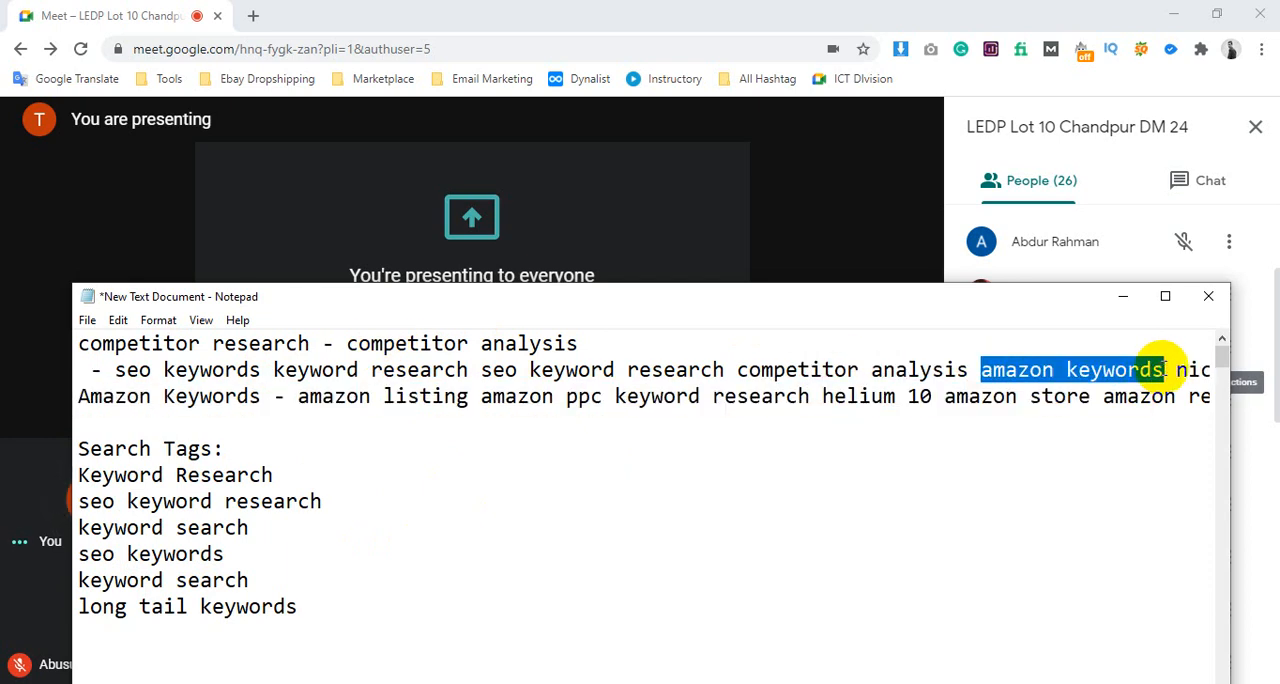
{"action": "key", "text": "BackSpace"}
{"action": "left_click", "coordinate": [377, 598]}
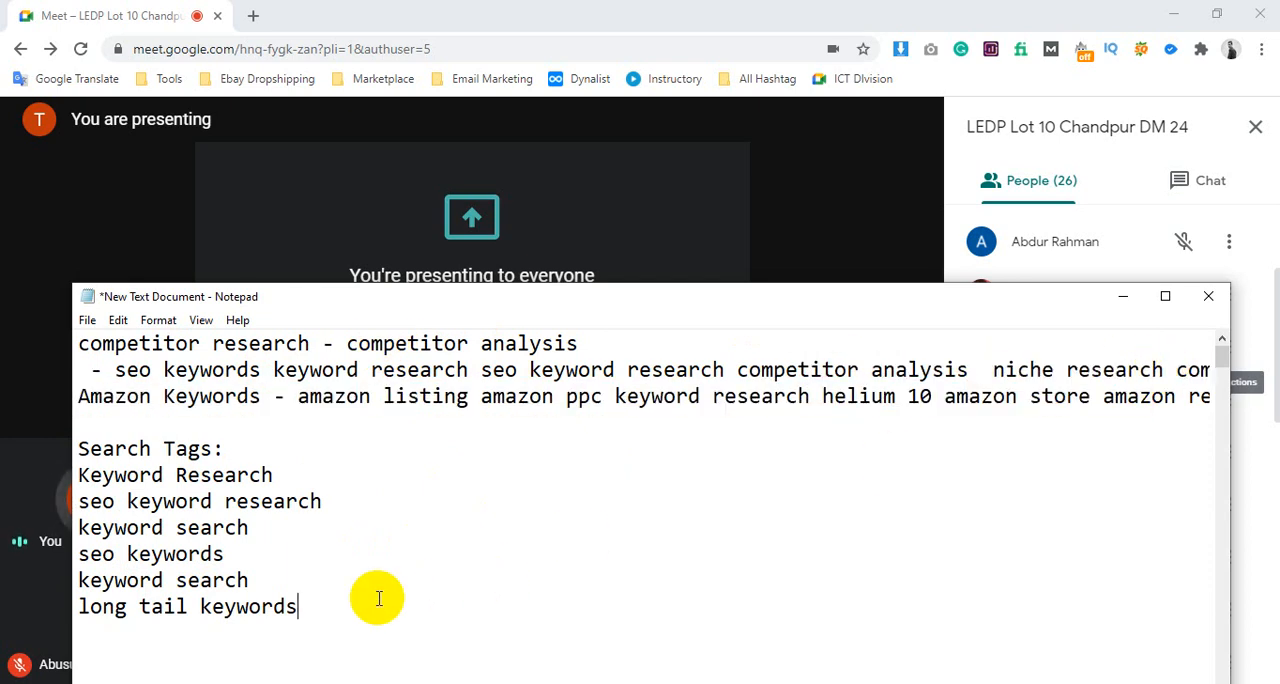
{"action": "key", "text": "Return"}
{"action": "type", "text": "amazon keywords"}
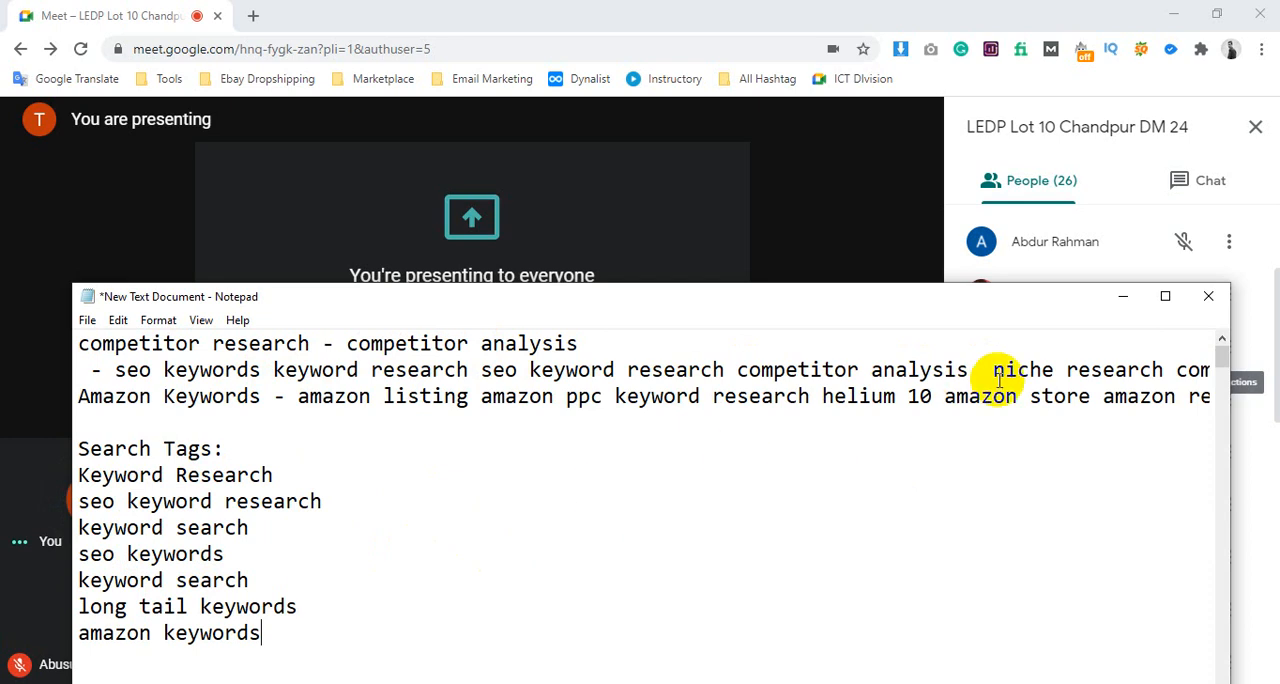
Admit the person waiting to join the Google Meet call and return to the Notepad note
{"action": "left_click_drag", "start_coordinate": [992, 372], "coordinate": [1152, 372]}
{"action": "left_click", "coordinate": [820, 210]}
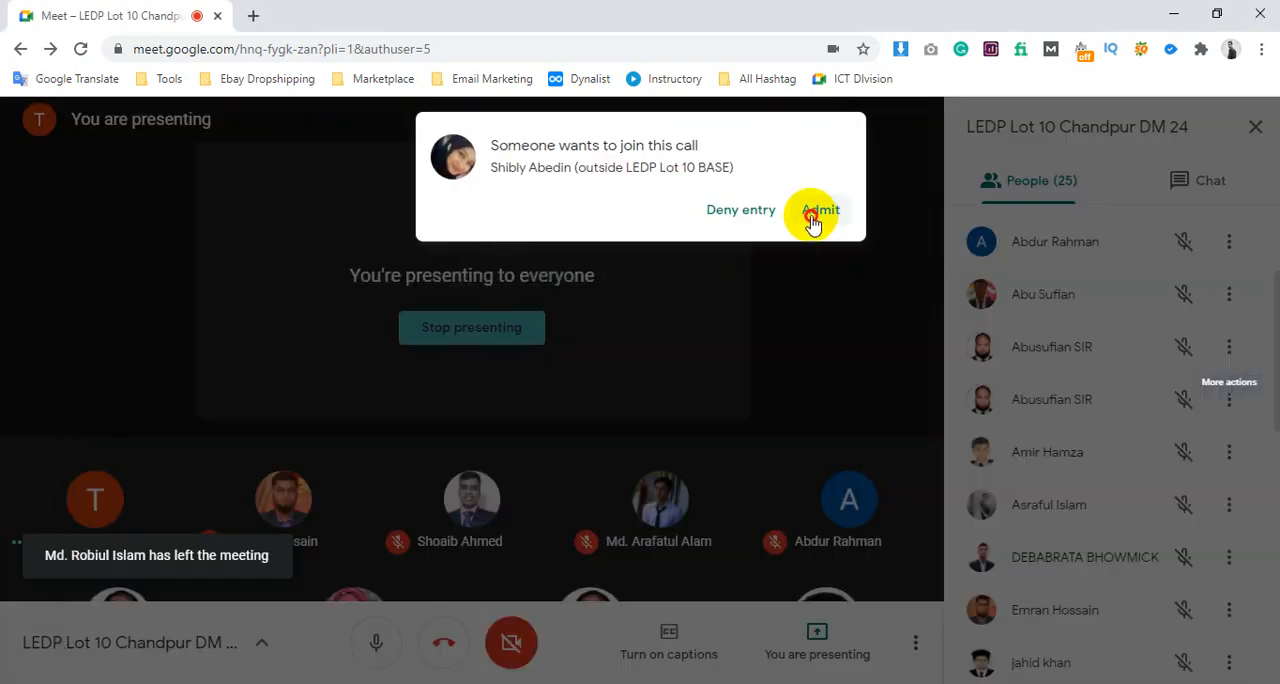
{"action": "key", "text": "alt+Tab"}
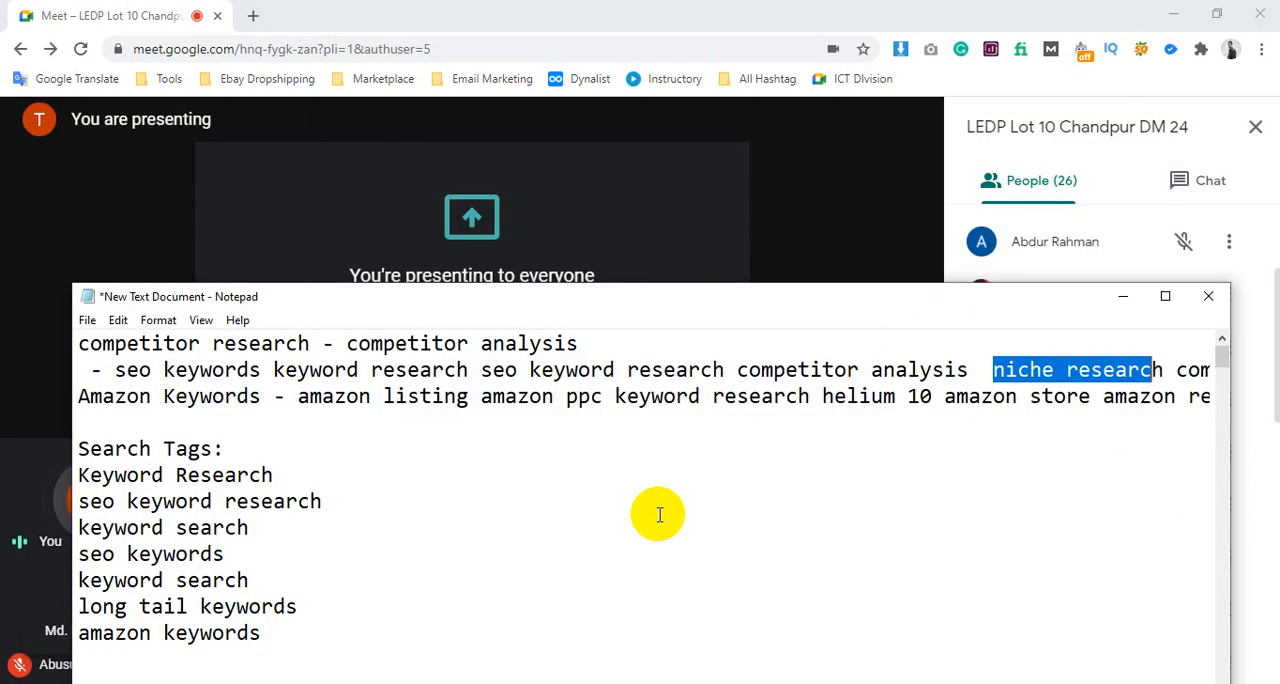
Delete the whole second line from "- seo keywords" through "niche research competitor research", including its line break
{"action": "left_click", "coordinate": [1029, 366]}
{"action": "left_click_drag", "start_coordinate": [998, 368], "coordinate": [1229, 374]}
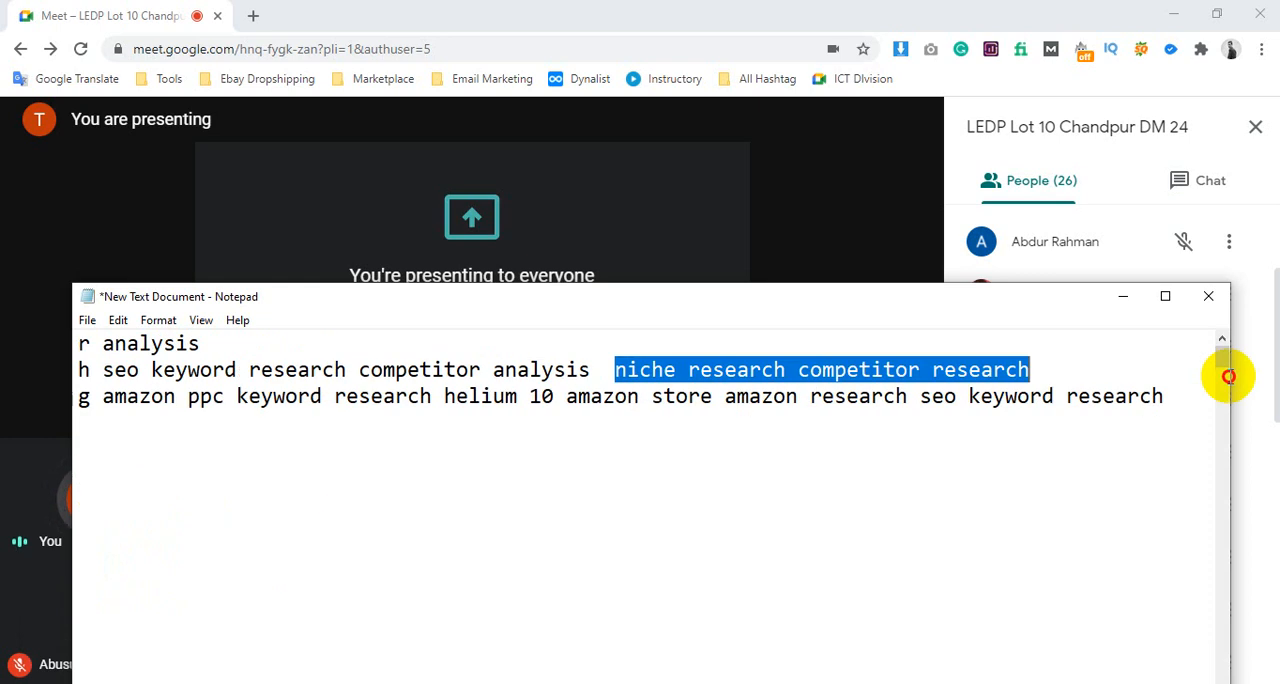
{"action": "left_click", "coordinate": [1086, 349]}
{"action": "left_click_drag", "start_coordinate": [1072, 367], "coordinate": [5, 365]}
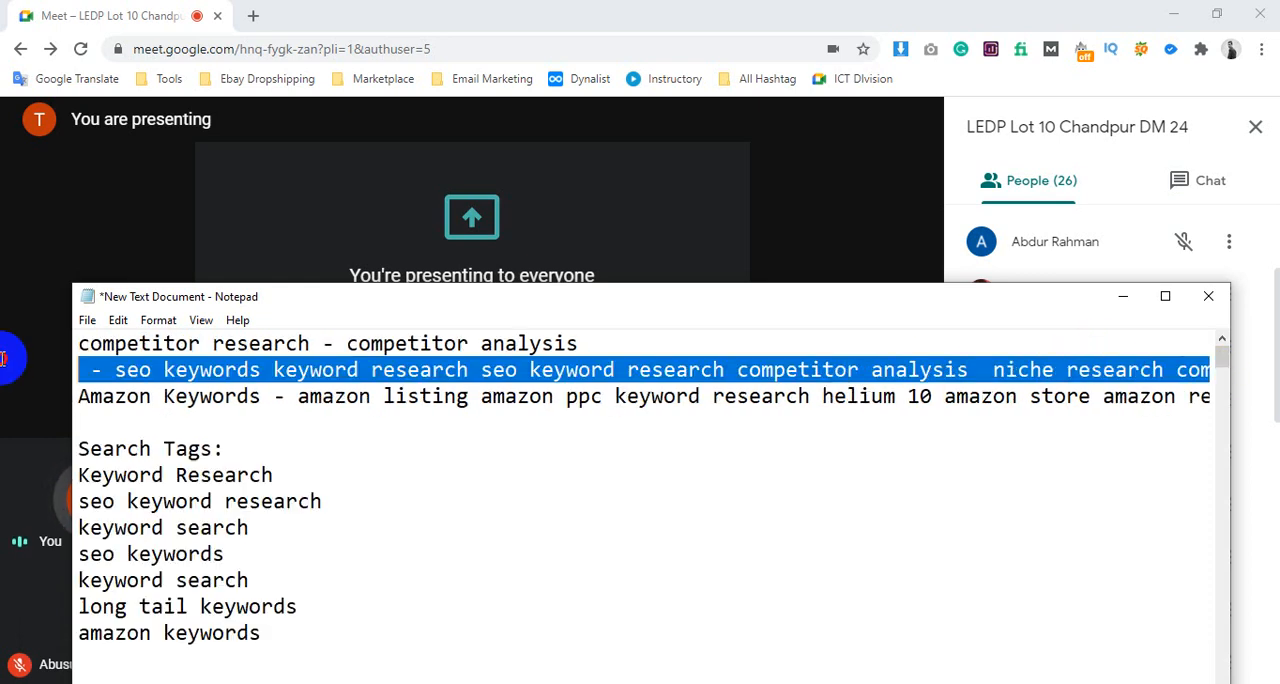
{"action": "key", "text": "BackSpace"}
{"action": "key", "text": "BackSpace"}
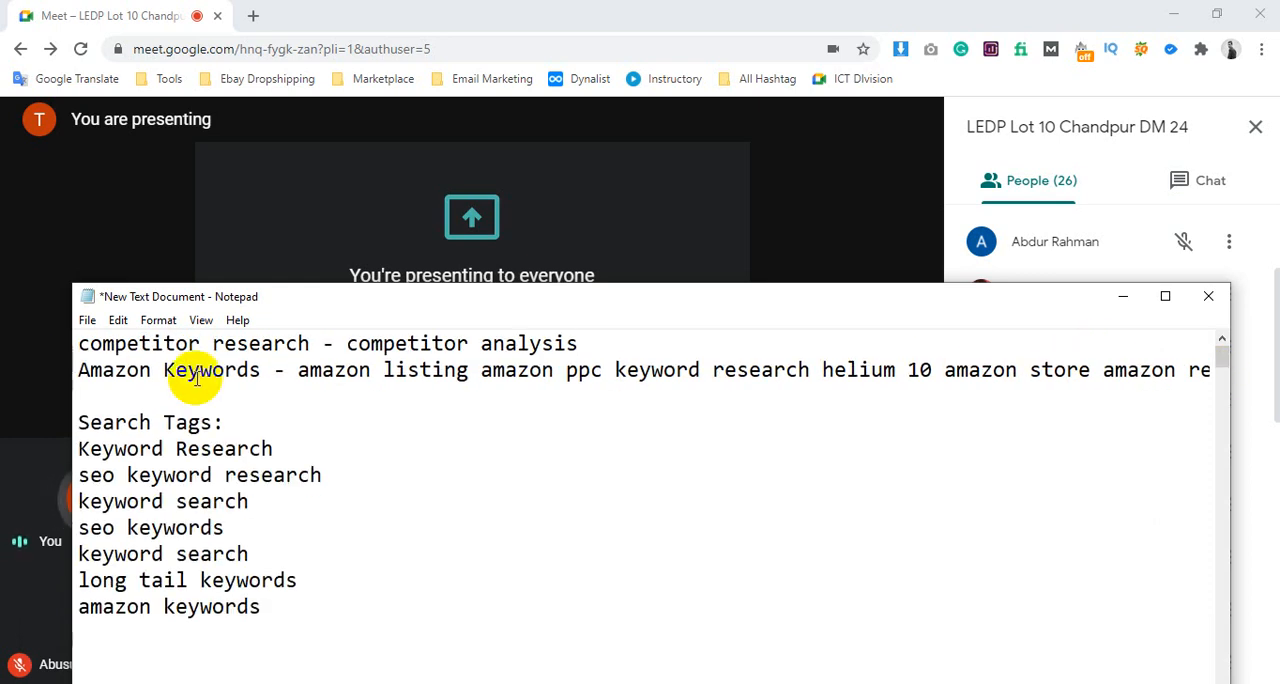
Remove "amazon listing" from the Amazon Keywords line and select "amazon ppc" there
{"action": "left_click_drag", "start_coordinate": [263, 372], "coordinate": [80, 376]}
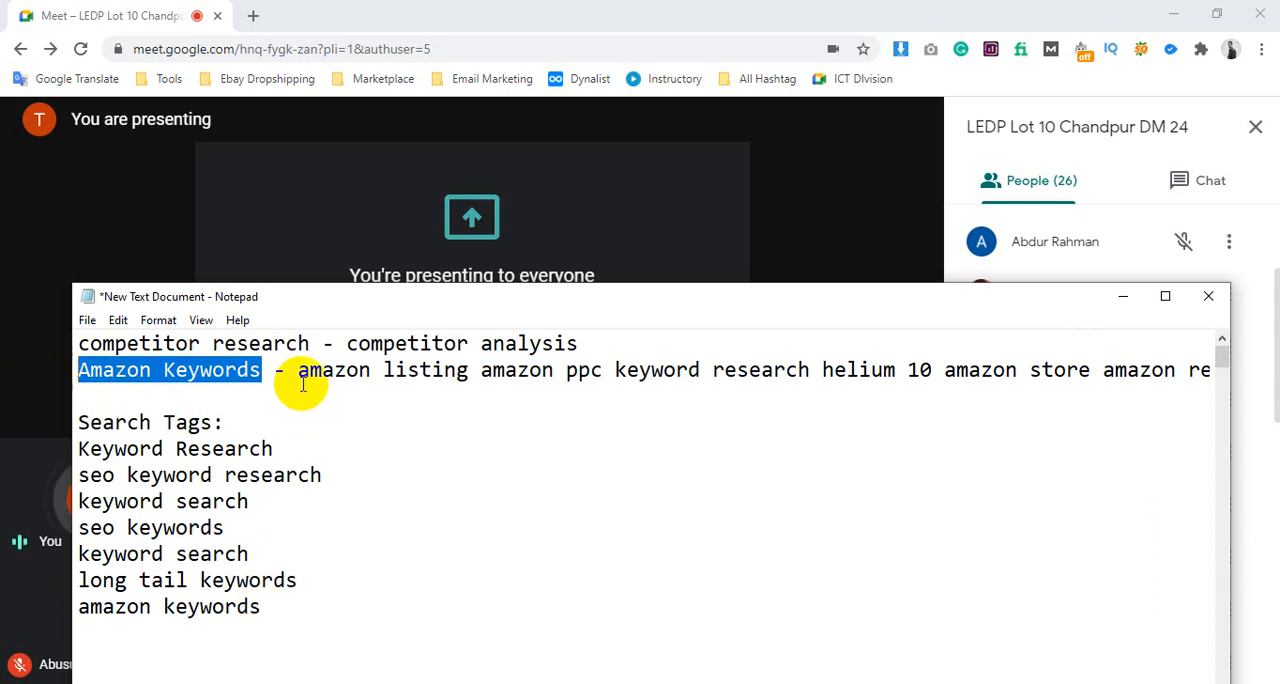
{"action": "left_click_drag", "start_coordinate": [298, 372], "coordinate": [475, 372]}
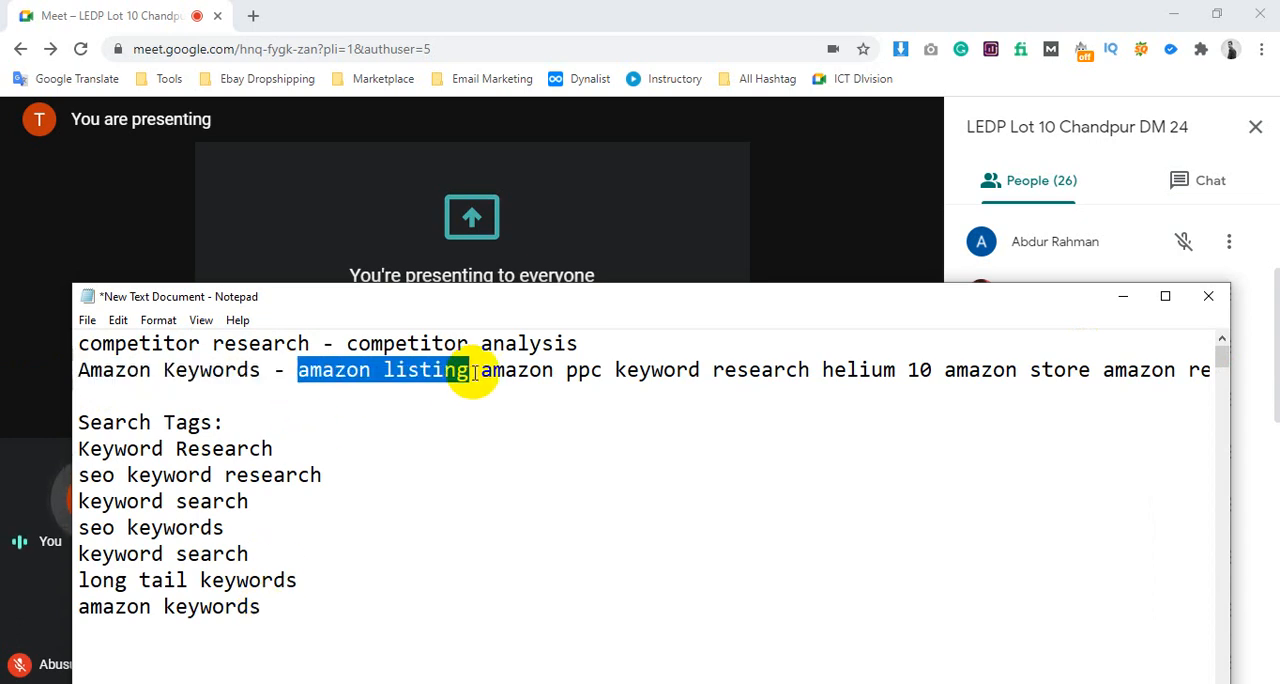
{"action": "key", "text": "Delete"}
{"action": "left_click", "coordinate": [310, 370]}
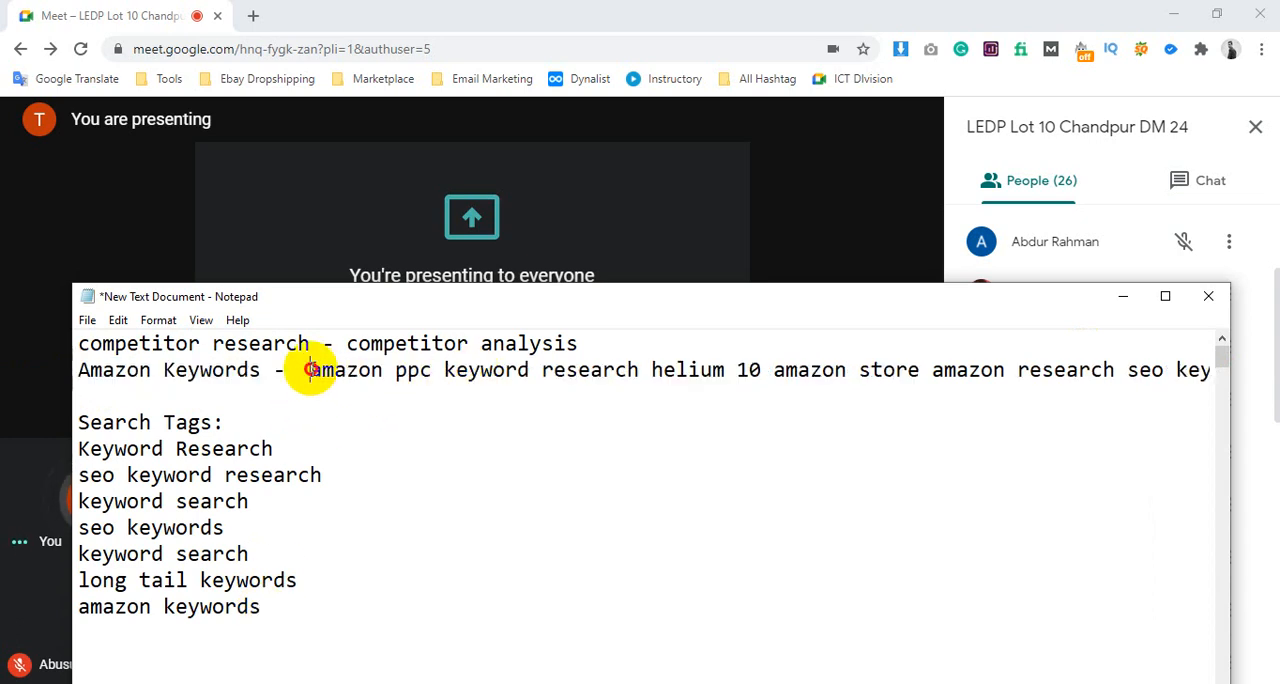
{"action": "left_click_drag", "start_coordinate": [310, 370], "coordinate": [432, 372]}
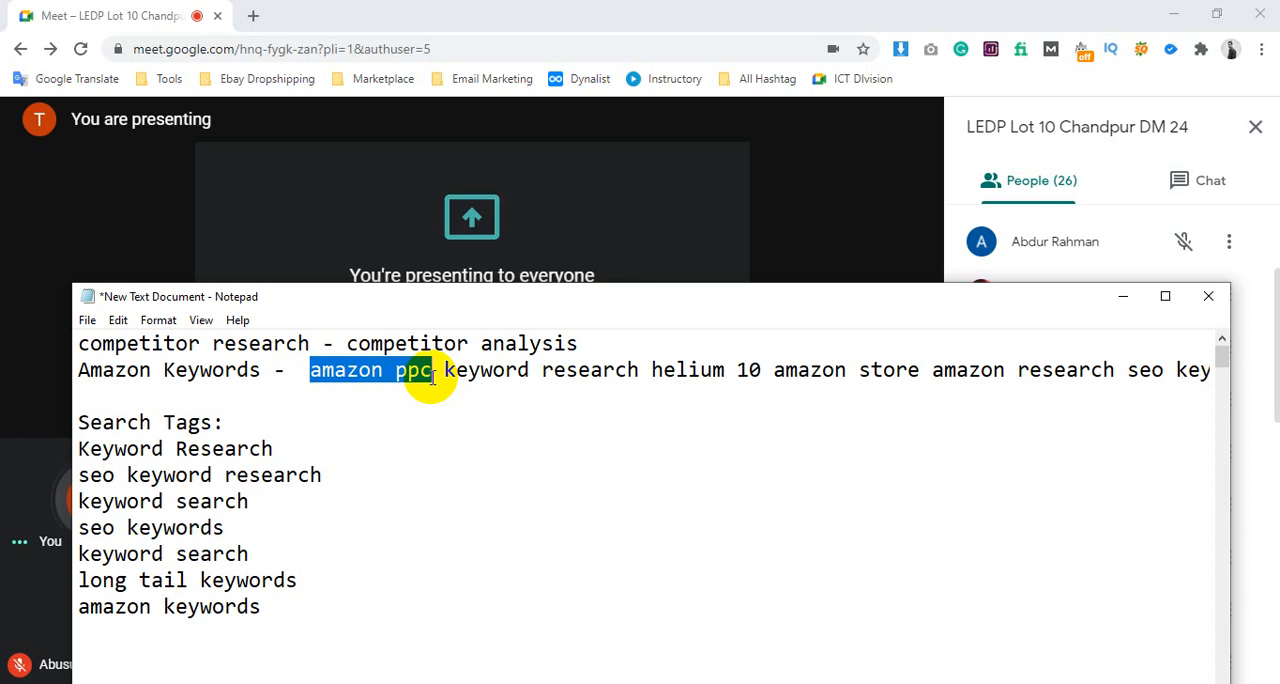
Move "amazon ppc" from the Amazon Keywords line onto a new line below "amazon keywords" in the Search Tags list, and save the note
{"action": "key", "text": "ctrl+x"}
{"action": "left_click", "coordinate": [262, 607]}
{"action": "key", "text": "Return"}
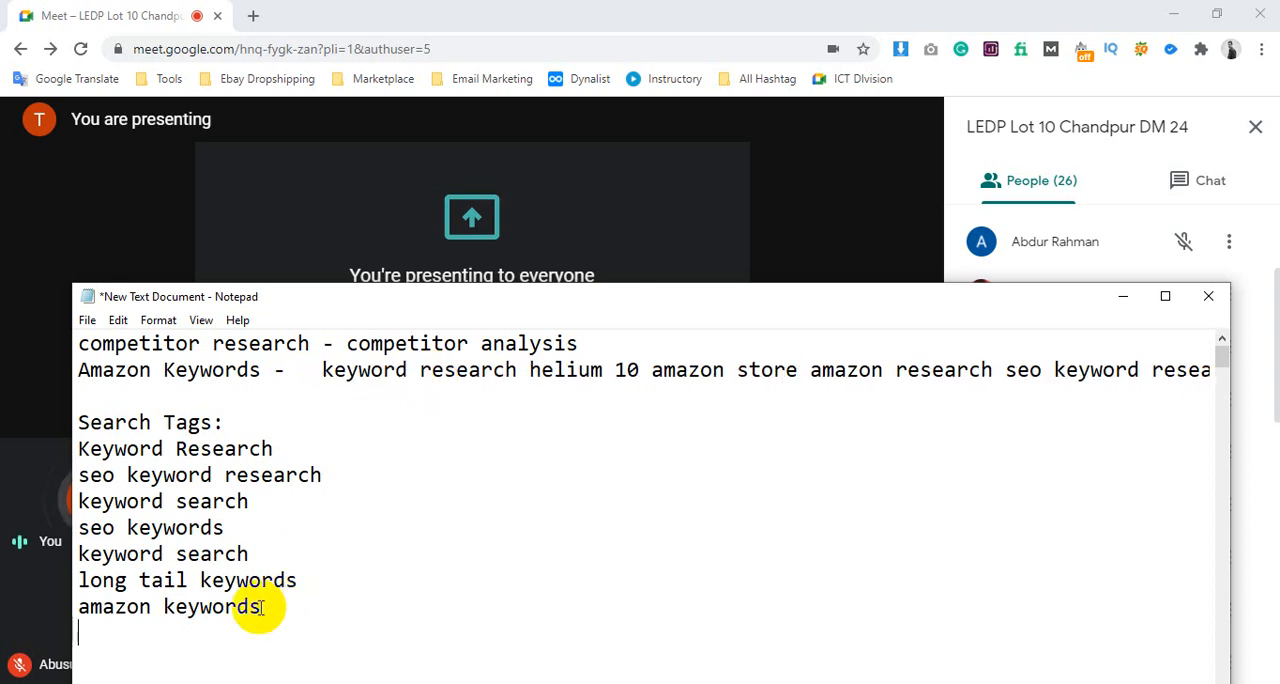
{"action": "key", "text": "ctrl+v"}
{"action": "key", "text": "ctrl+s"}
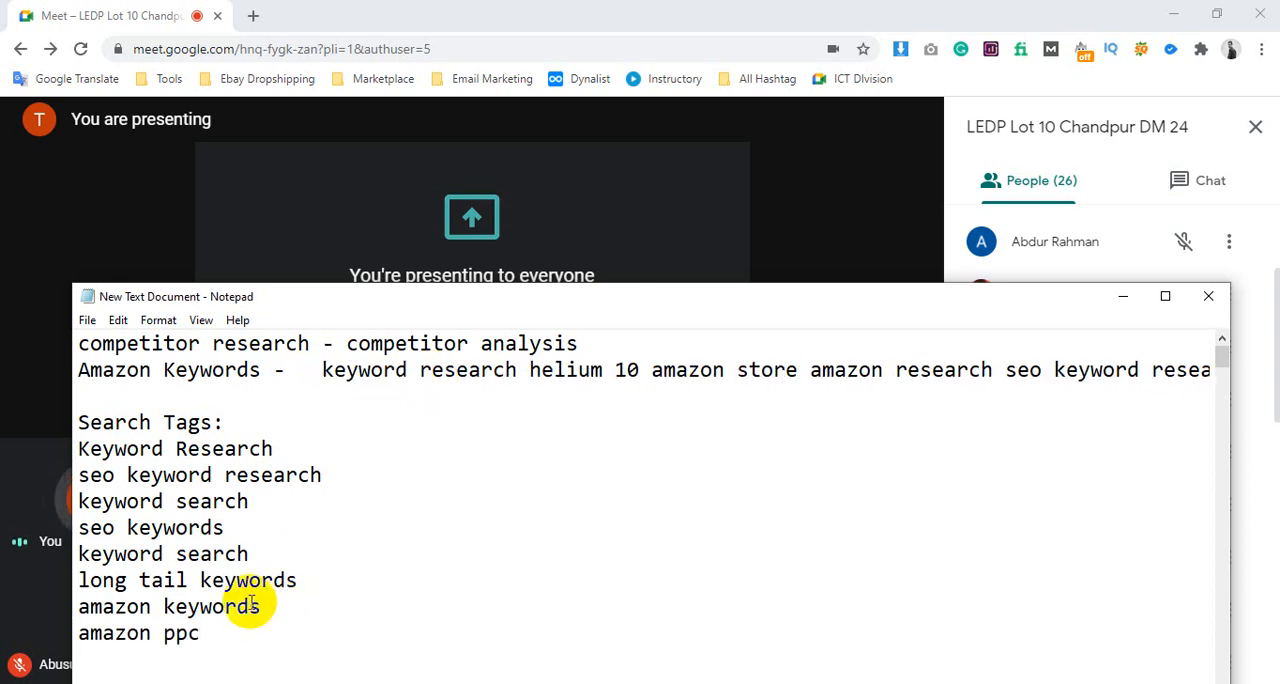
Remove "keyword research" and "helium 10" from the Amazon Keywords line, and delete the rest of that line including its line break
{"action": "left_click_drag", "start_coordinate": [323, 372], "coordinate": [508, 378]}
{"action": "key", "text": "ctrl+x"}
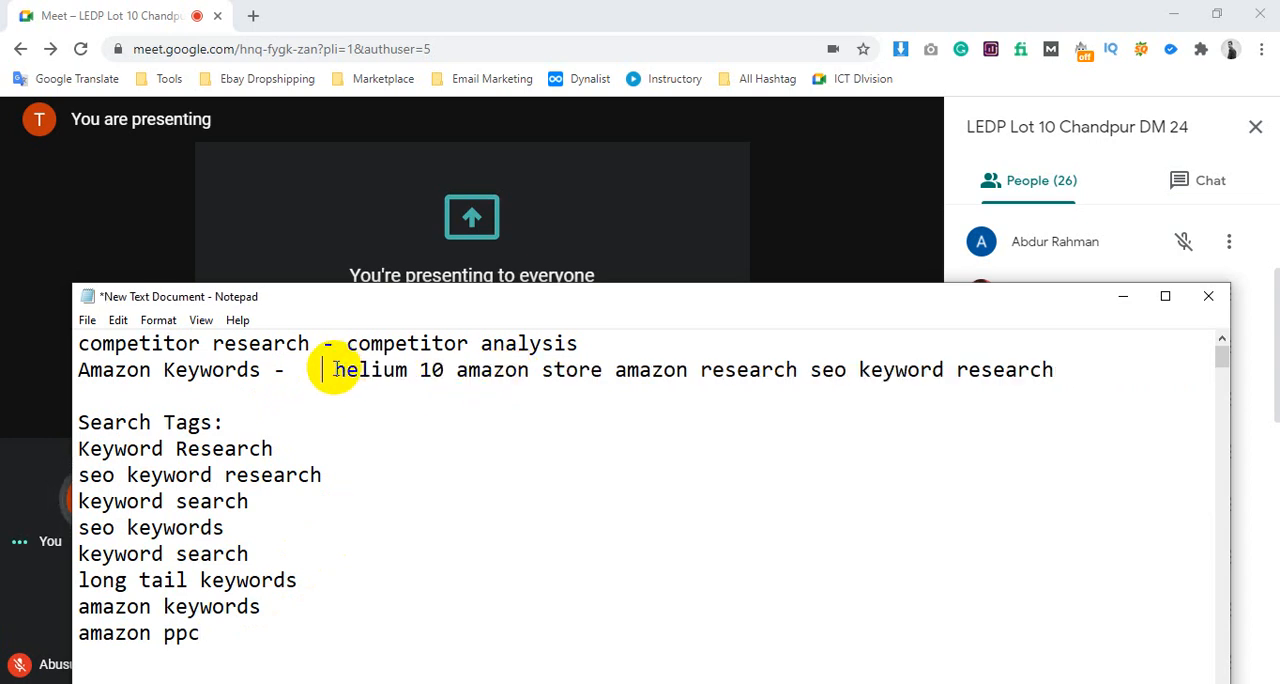
{"action": "left_click_drag", "start_coordinate": [333, 372], "coordinate": [440, 378]}
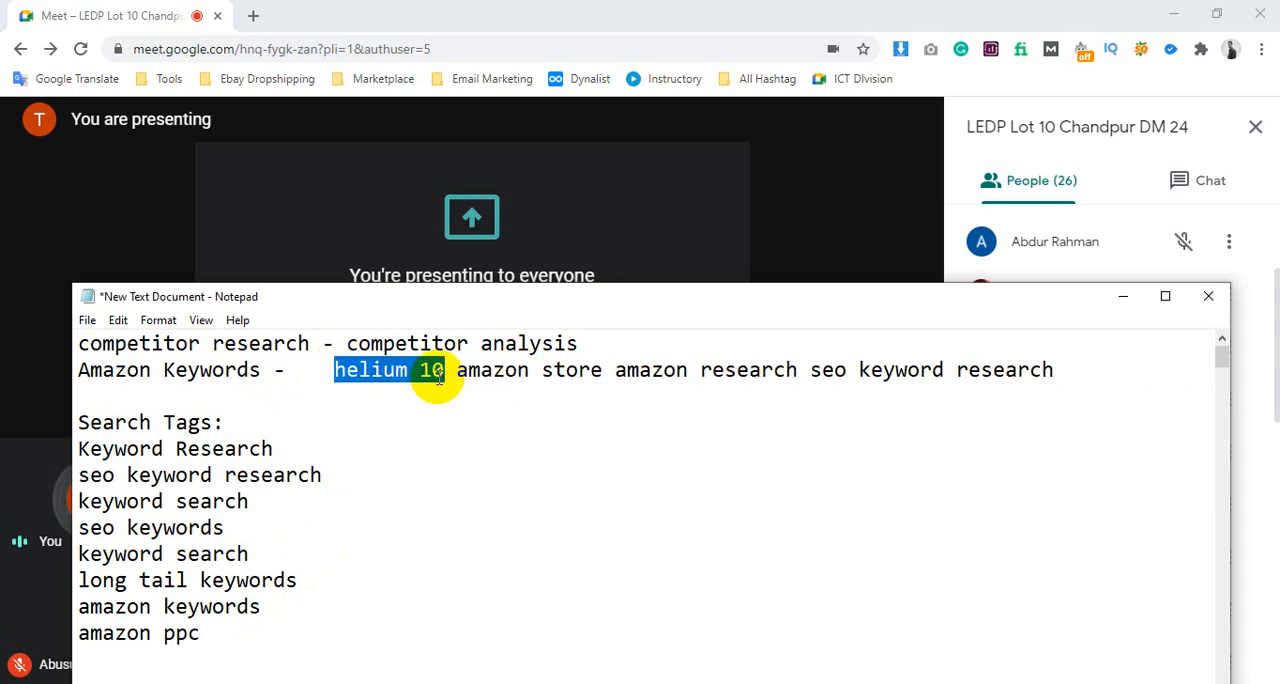
{"action": "key", "text": "ctrl+x"}
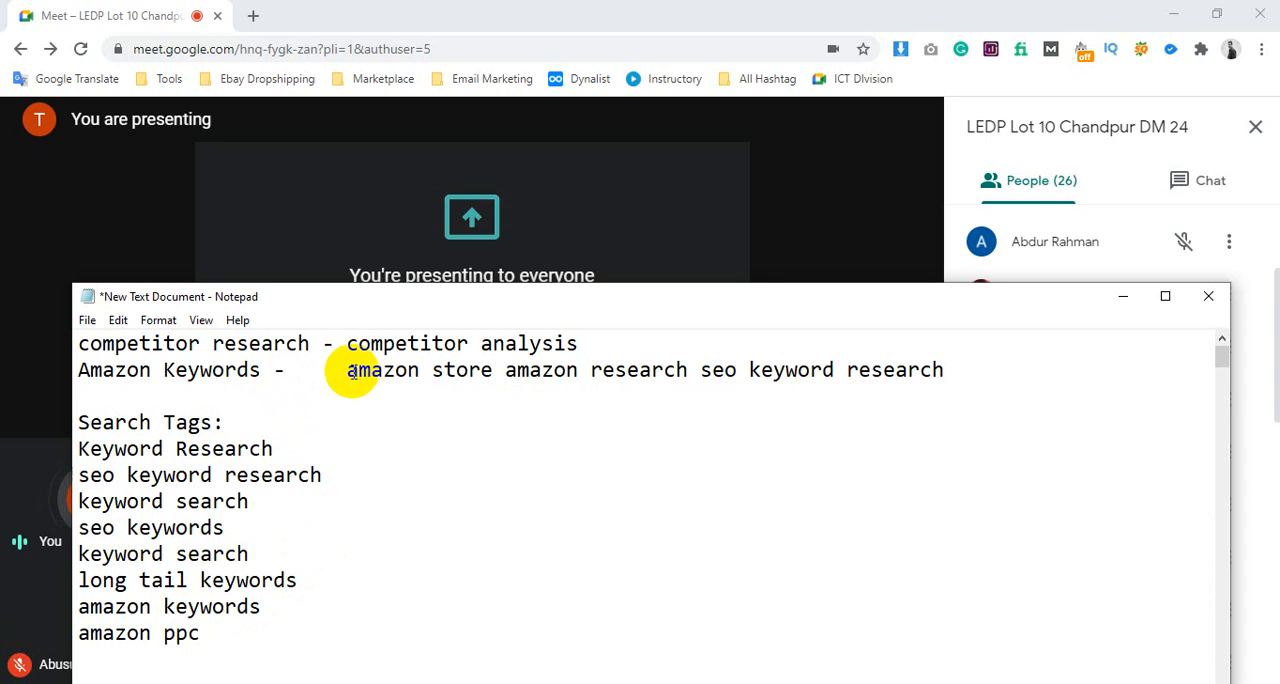
{"action": "left_click_drag", "start_coordinate": [350, 372], "coordinate": [688, 372]}
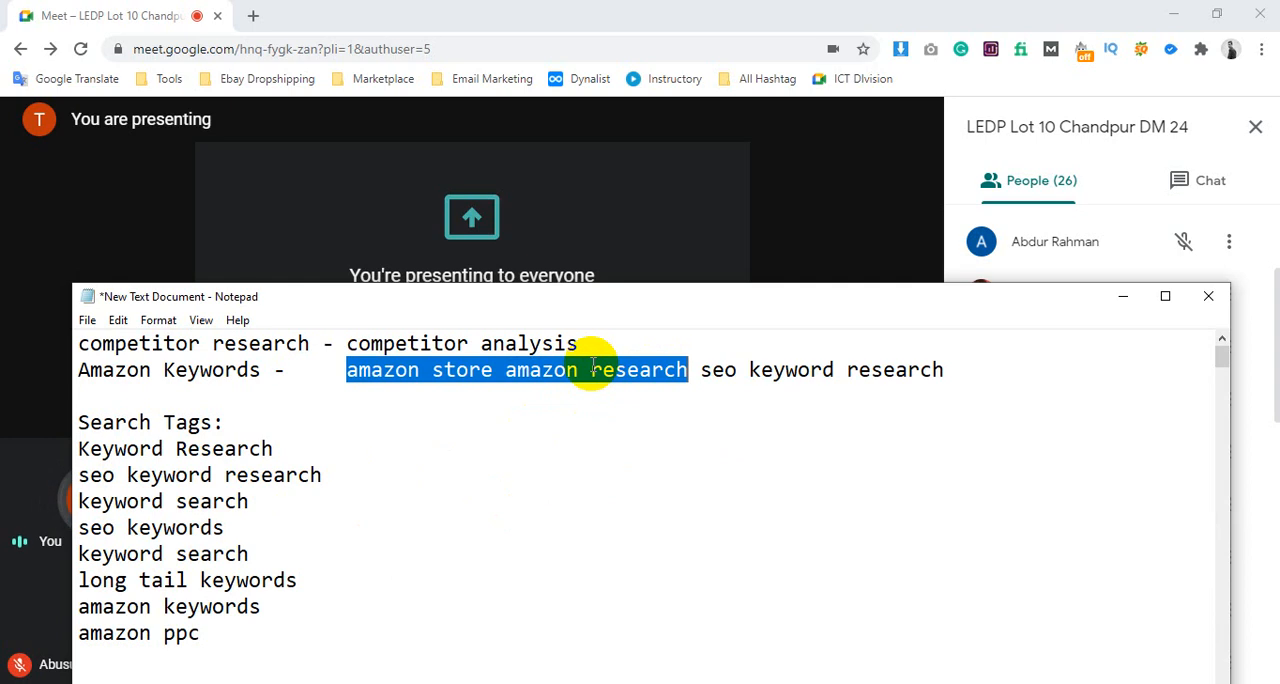
{"action": "left_click", "coordinate": [931, 368]}
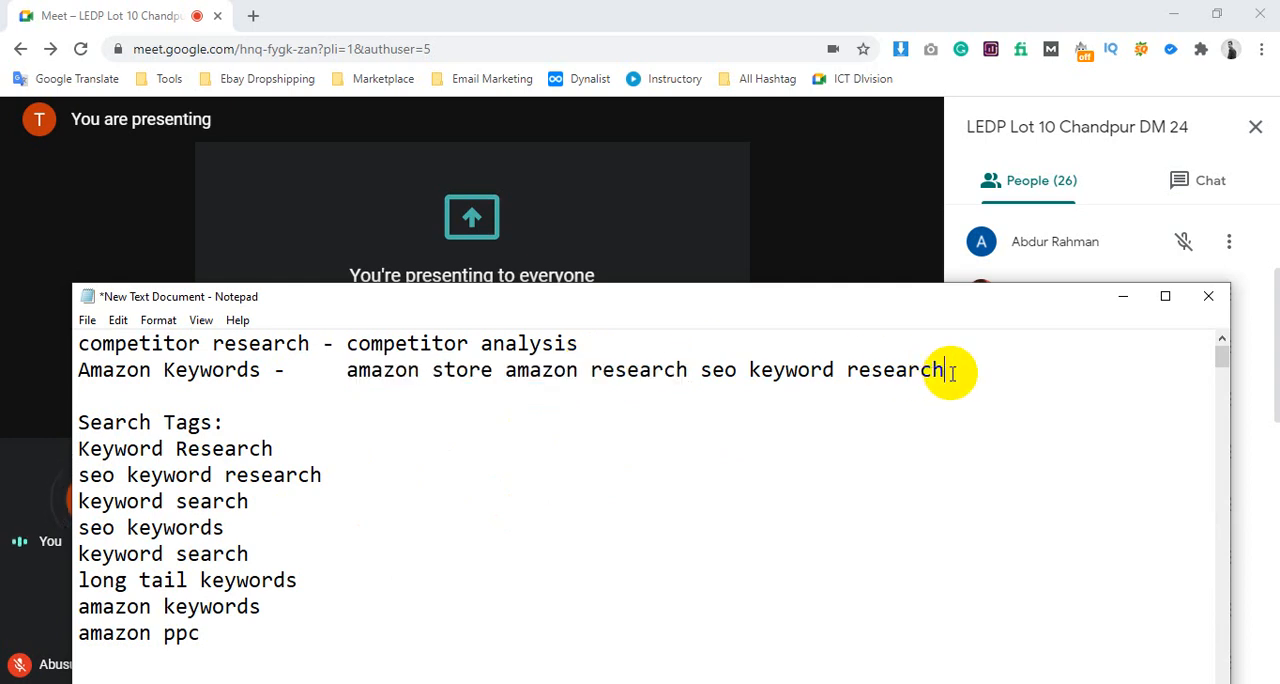
{"action": "left_click_drag", "start_coordinate": [945, 370], "coordinate": [836, 370]}
{"action": "left_click_drag", "start_coordinate": [602, 380], "coordinate": [76, 367]}
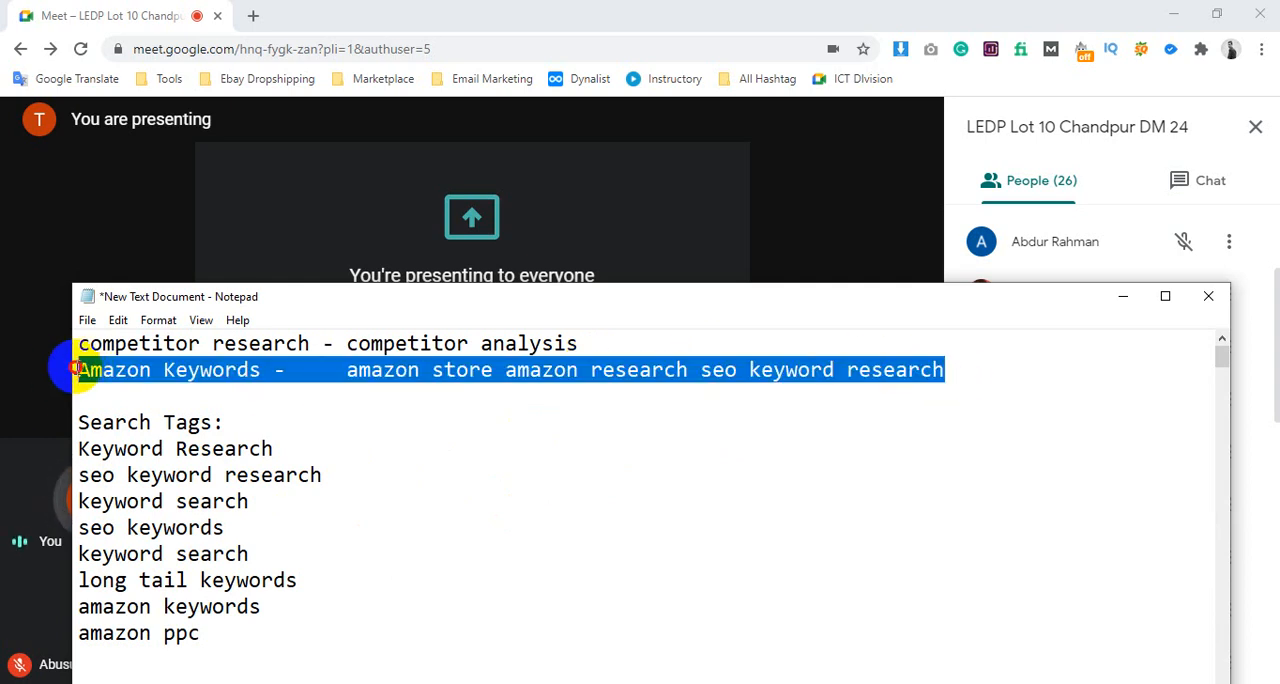
{"action": "key", "text": "BackSpace"}
{"action": "key", "text": "BackSpace"}
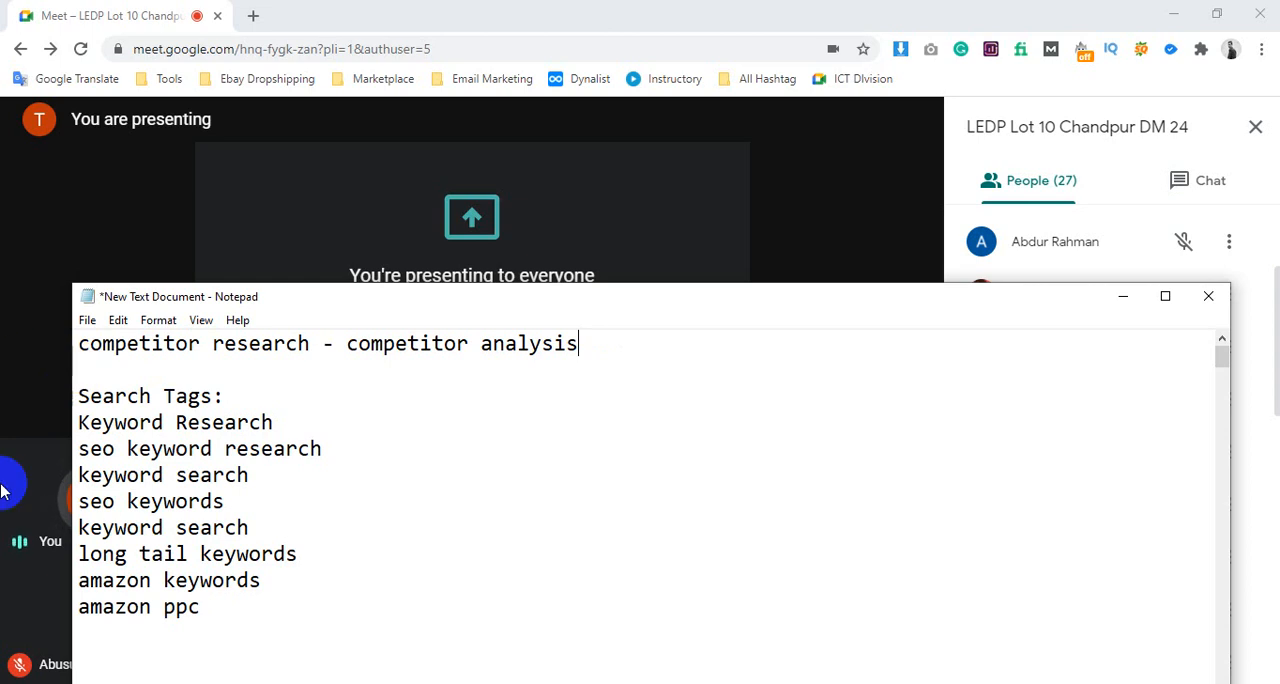
Admit the person waiting to join the Google Meet call and save the Notepad note
{"action": "left_click_drag", "start_coordinate": [200, 607], "coordinate": [84, 424]}
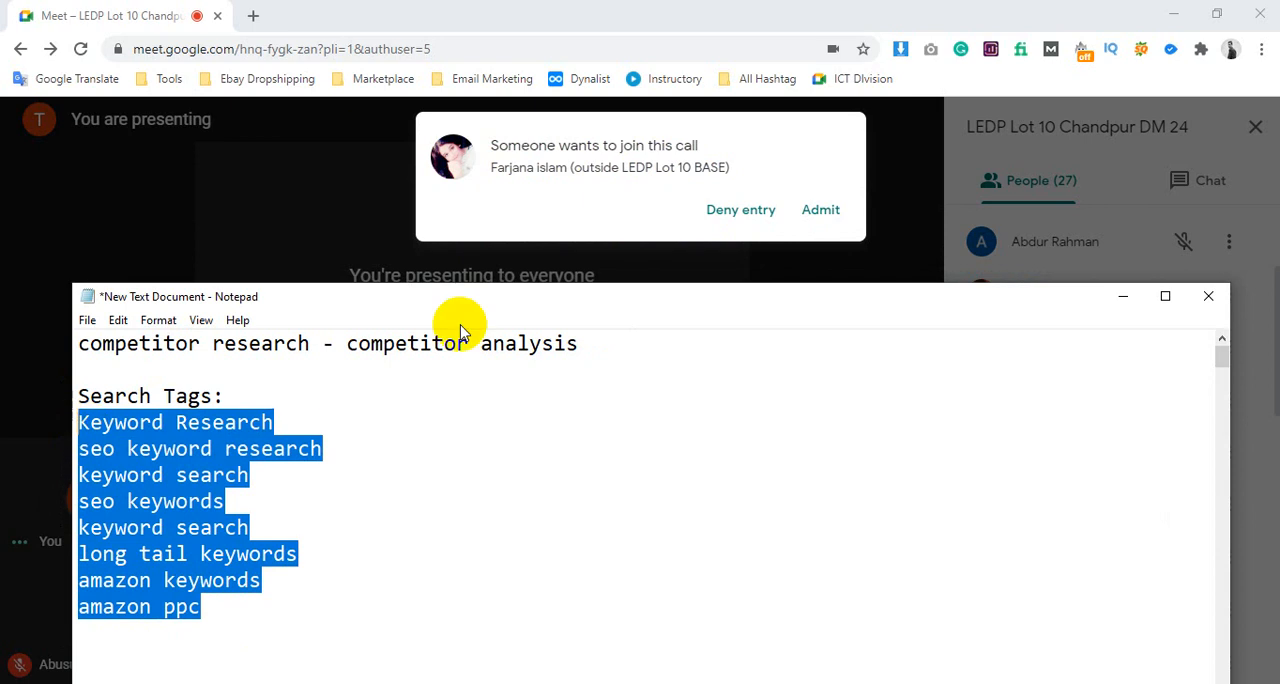
{"action": "left_click", "coordinate": [826, 212]}
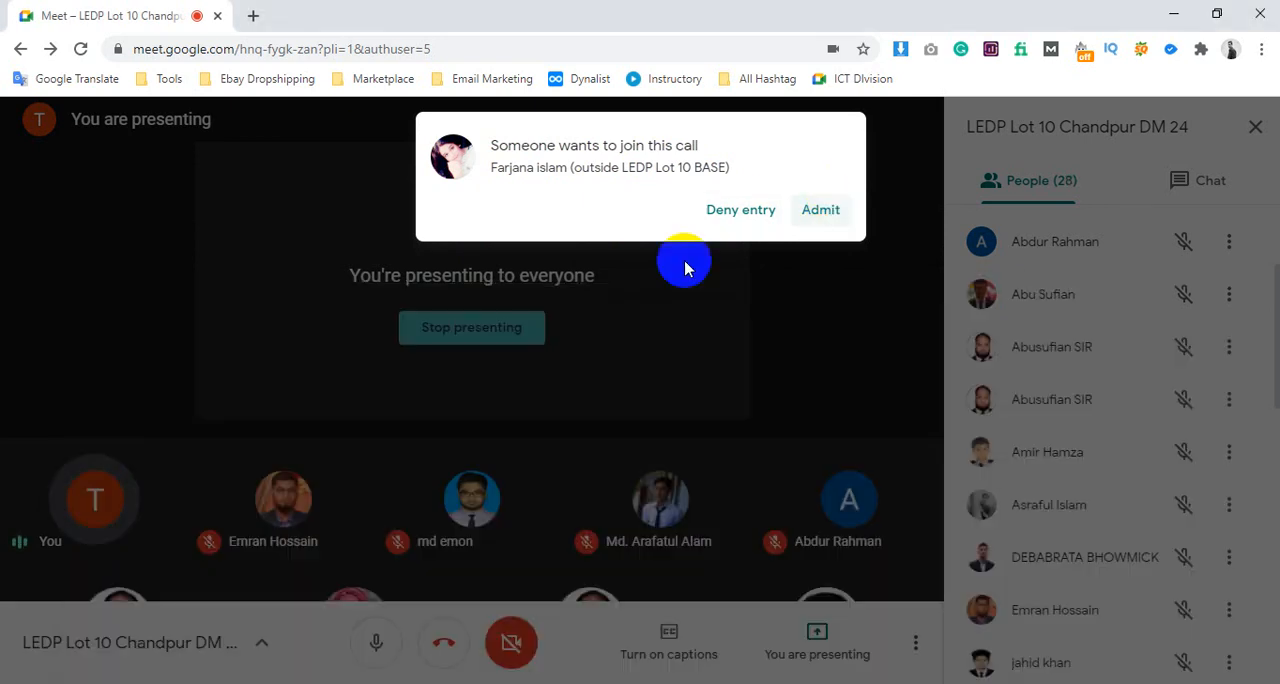
{"action": "left_click", "coordinate": [291, 683]}
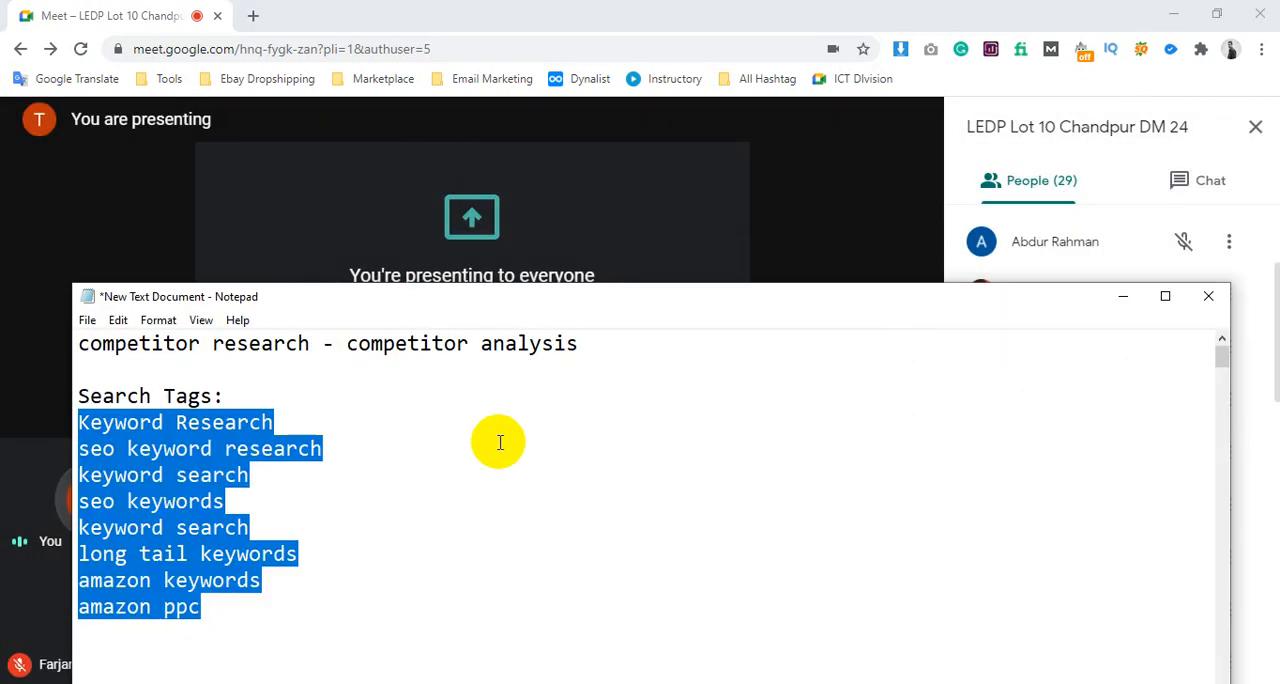
{"action": "left_click", "coordinate": [416, 509]}
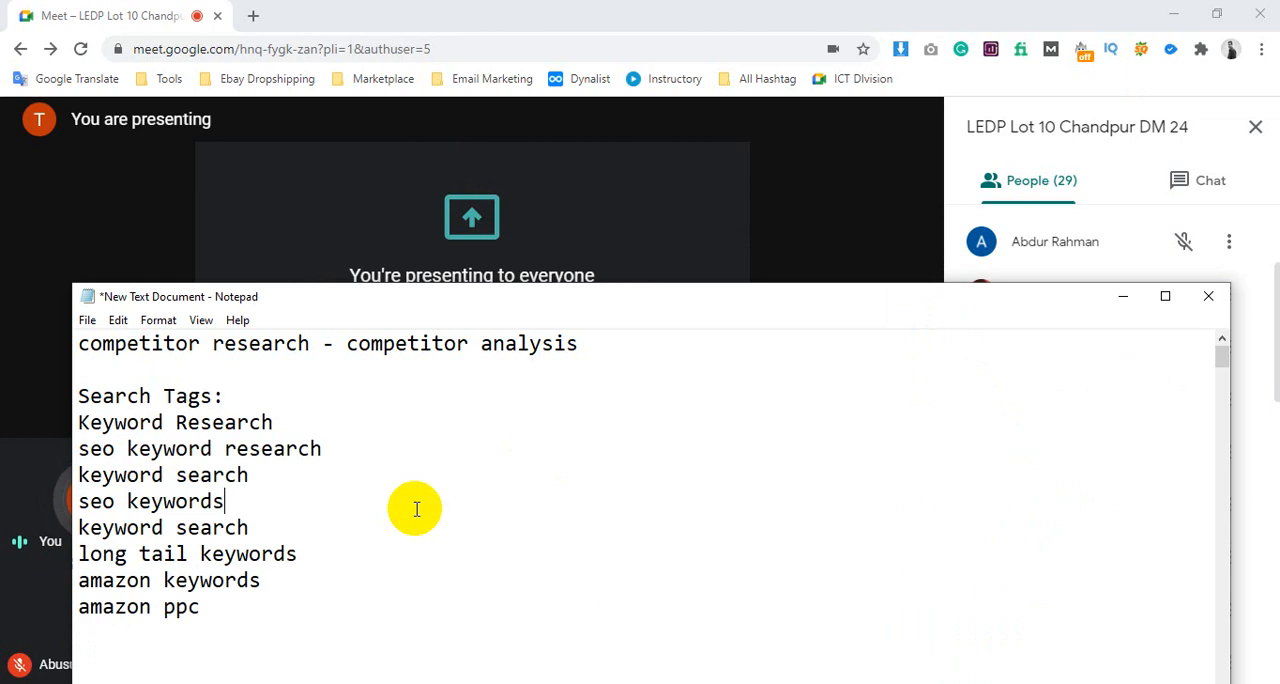
{"action": "key", "text": "ctrl+s"}
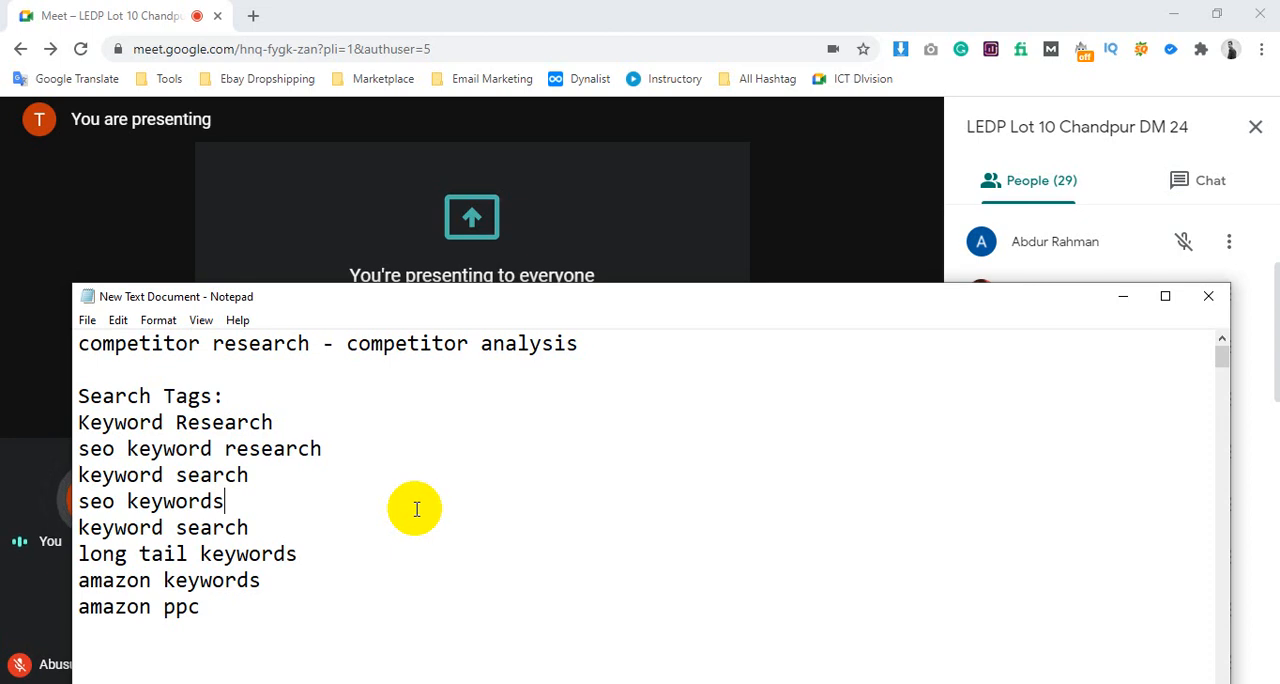
Review the Search Tags list from "Keyword Research" through "amazon ppc"
{"action": "left_click_drag", "start_coordinate": [203, 606], "coordinate": [70, 437]}
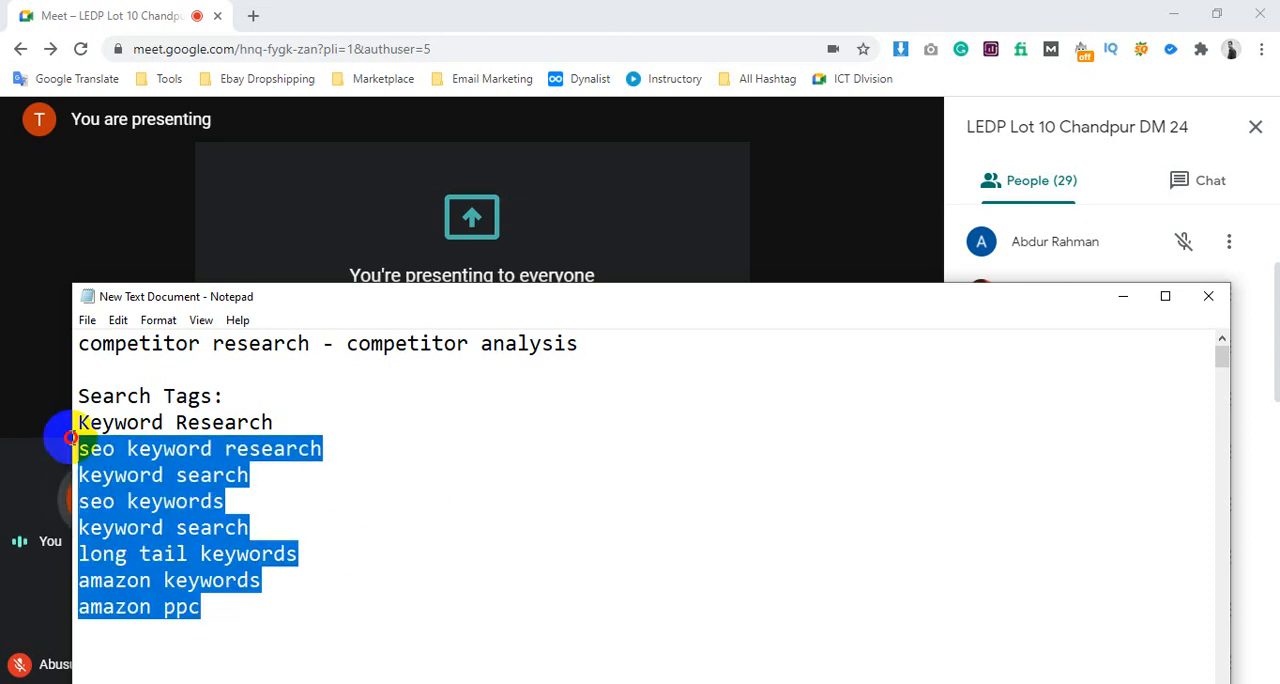
{"action": "left_click", "coordinate": [140, 475]}
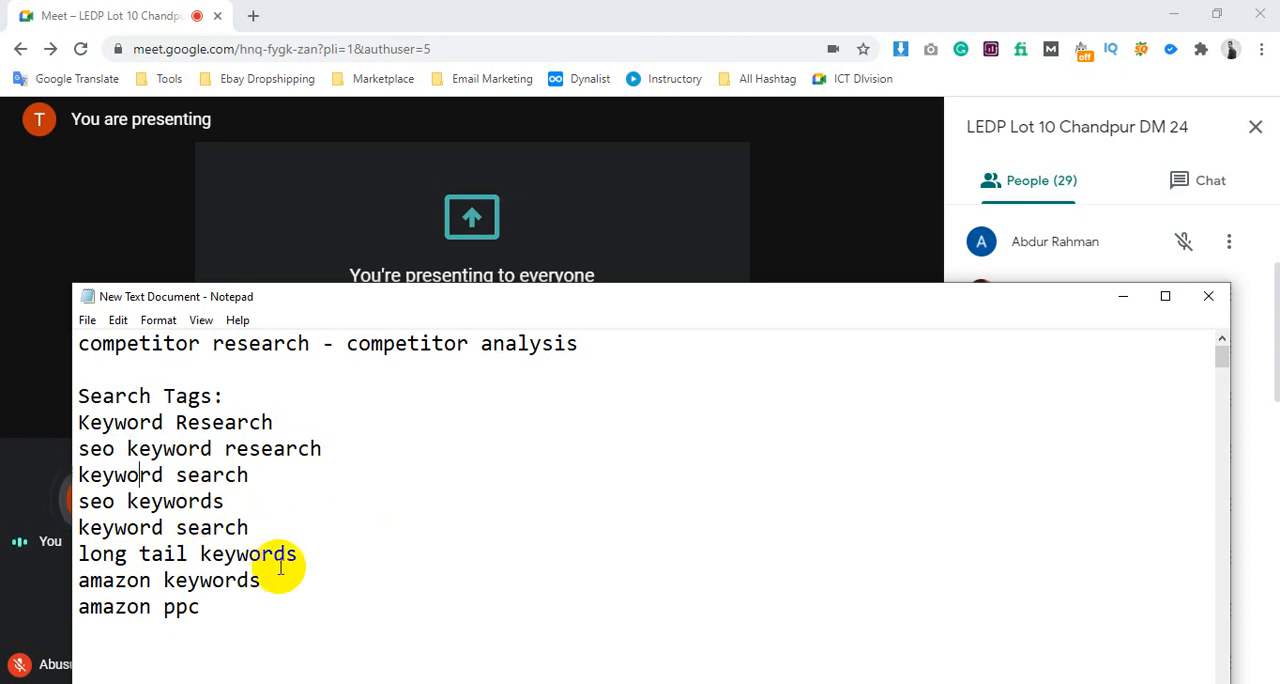
{"action": "left_click_drag", "start_coordinate": [254, 604], "coordinate": [72, 421]}
{"action": "left_click", "coordinate": [175, 447]}
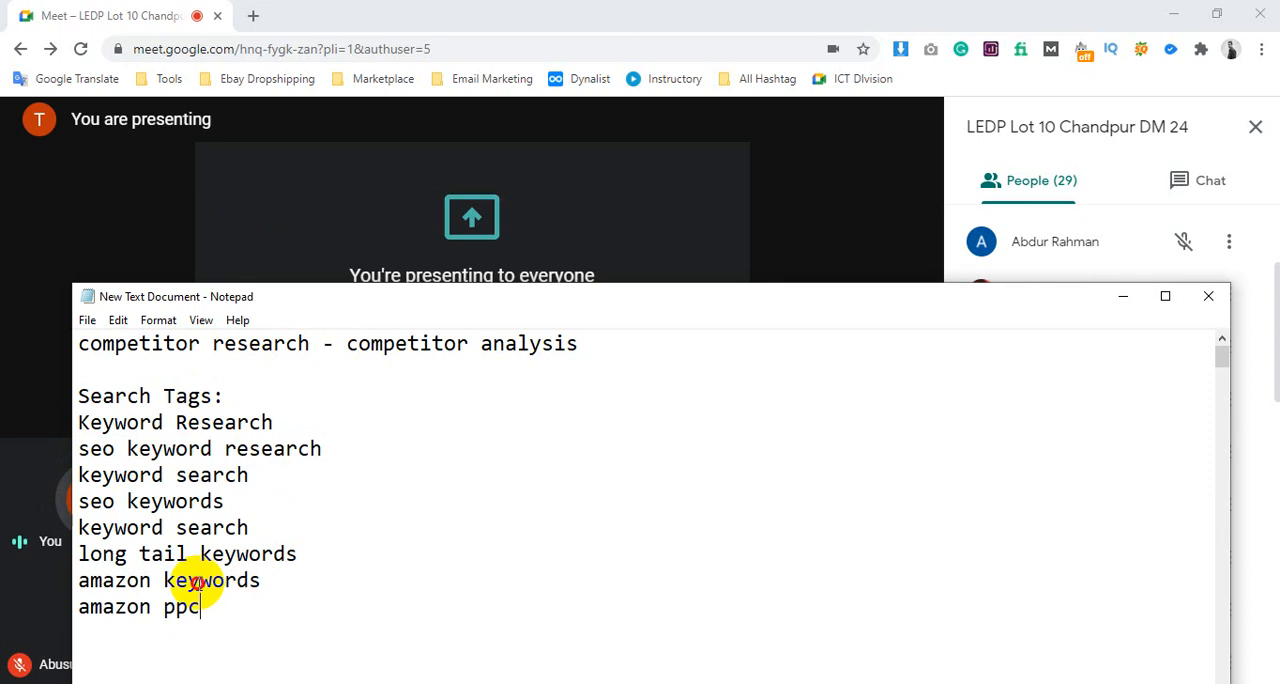
{"action": "left_click_drag", "start_coordinate": [200, 607], "coordinate": [77, 421]}
{"action": "left_click", "coordinate": [203, 449]}
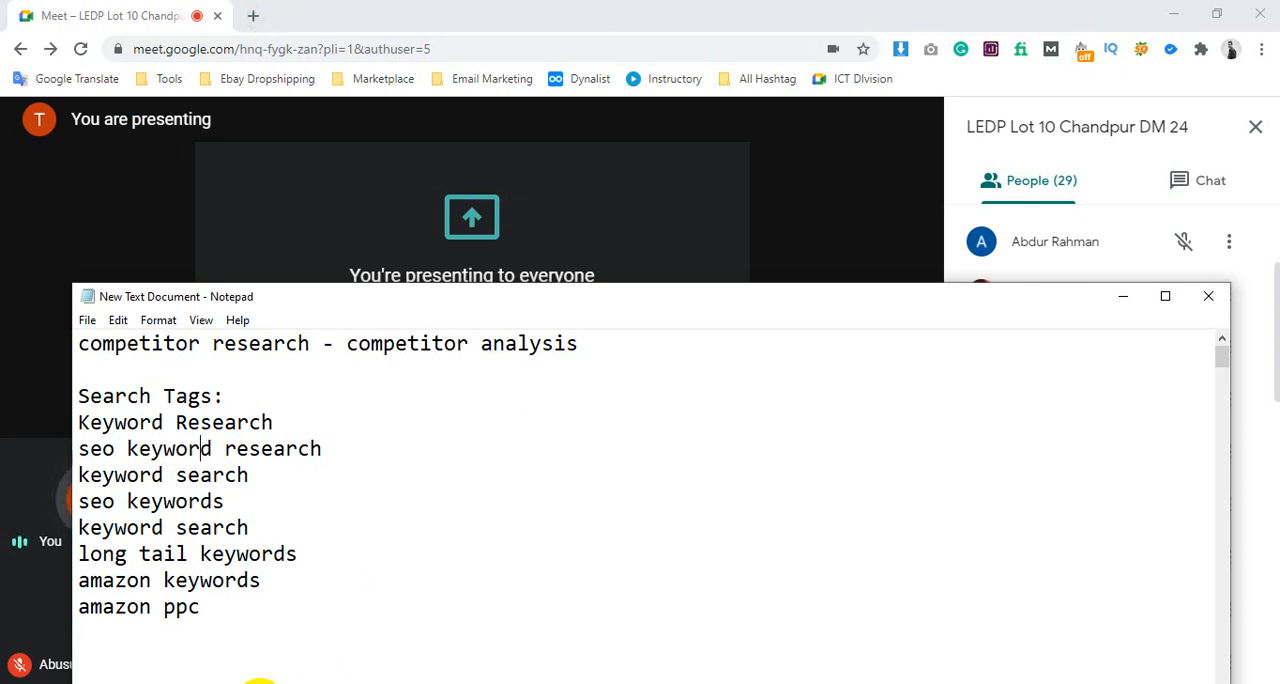
Switch to the Fiverr browser window and view the search suggestions for "long tail keywords"
{"action": "left_click", "coordinate": [257, 681]}
{"action": "left_click", "coordinate": [451, 625]}
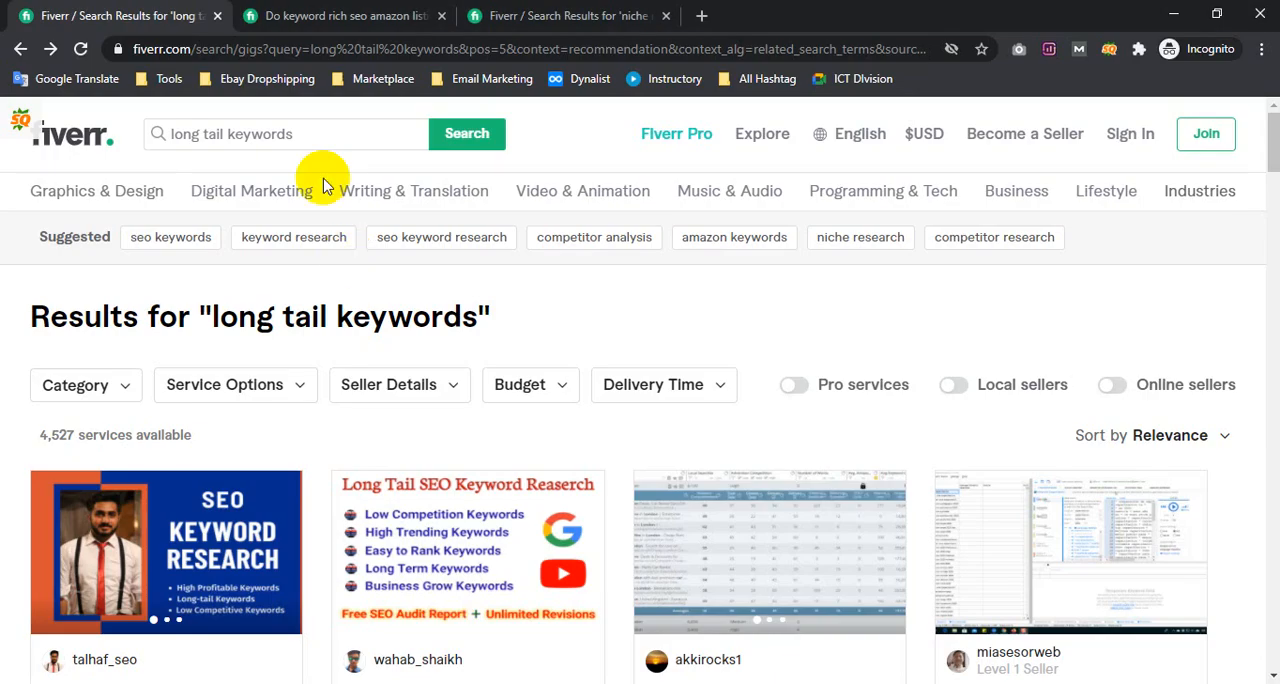
{"action": "left_click", "coordinate": [307, 139]}
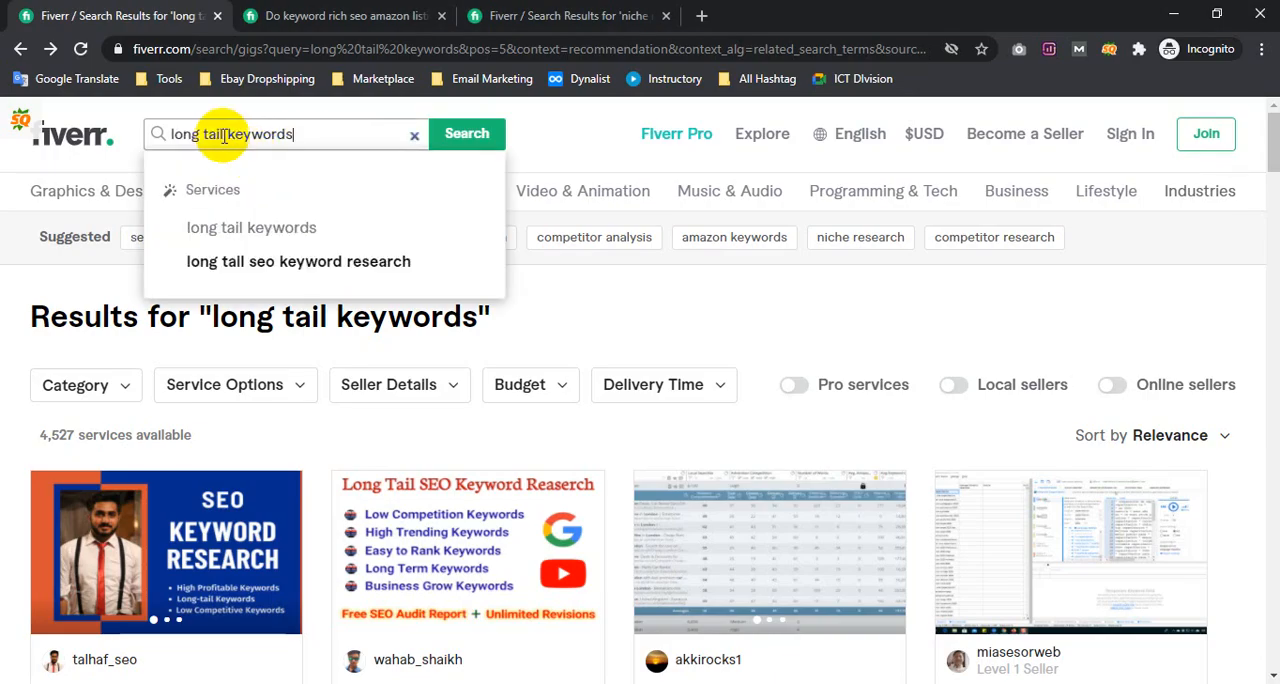
Return to the Notepad note and cut the three-line "Keyword Research" block with its "After" and "Before" lines
{"action": "left_click", "coordinate": [300, 680]}
{"action": "scroll", "coordinate": [300, 450], "scroll_direction": "down", "scroll_amount": 10}
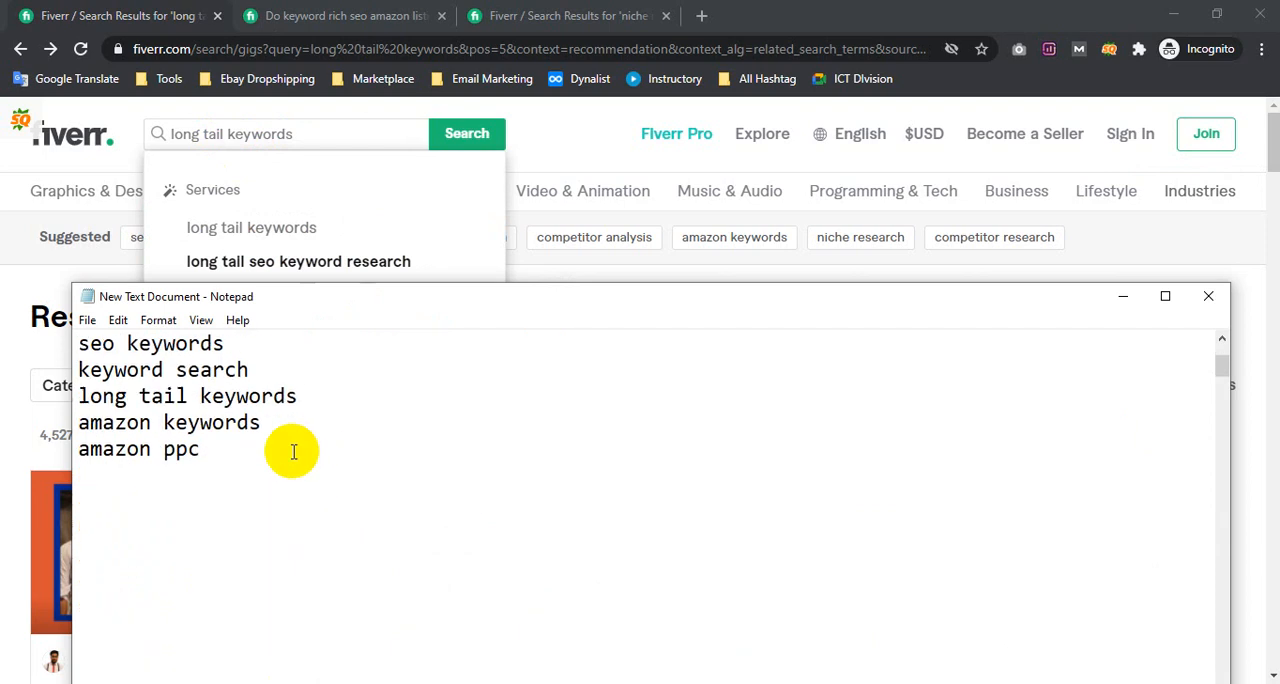
{"action": "scroll", "coordinate": [288, 453], "scroll_direction": "down", "scroll_amount": 1}
{"action": "scroll", "coordinate": [289, 458], "scroll_direction": "down", "scroll_amount": 1}
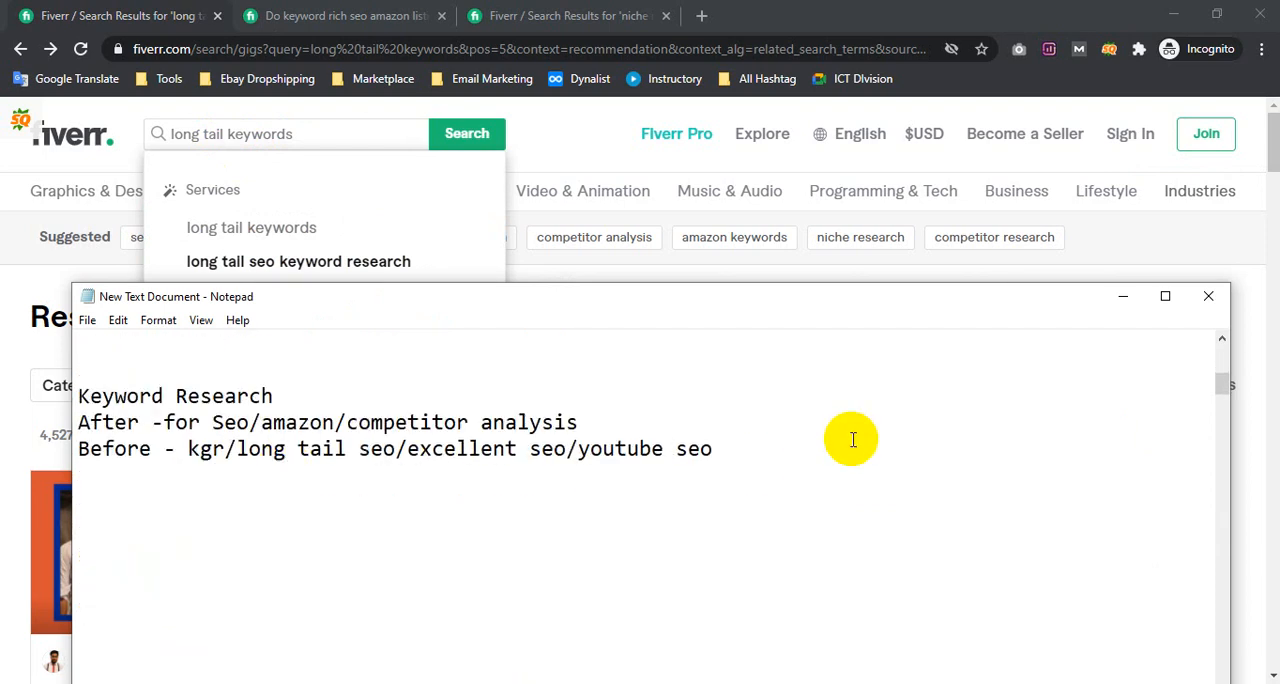
{"action": "left_click", "coordinate": [850, 448]}
{"action": "left_click_drag", "start_coordinate": [716, 449], "coordinate": [43, 411]}
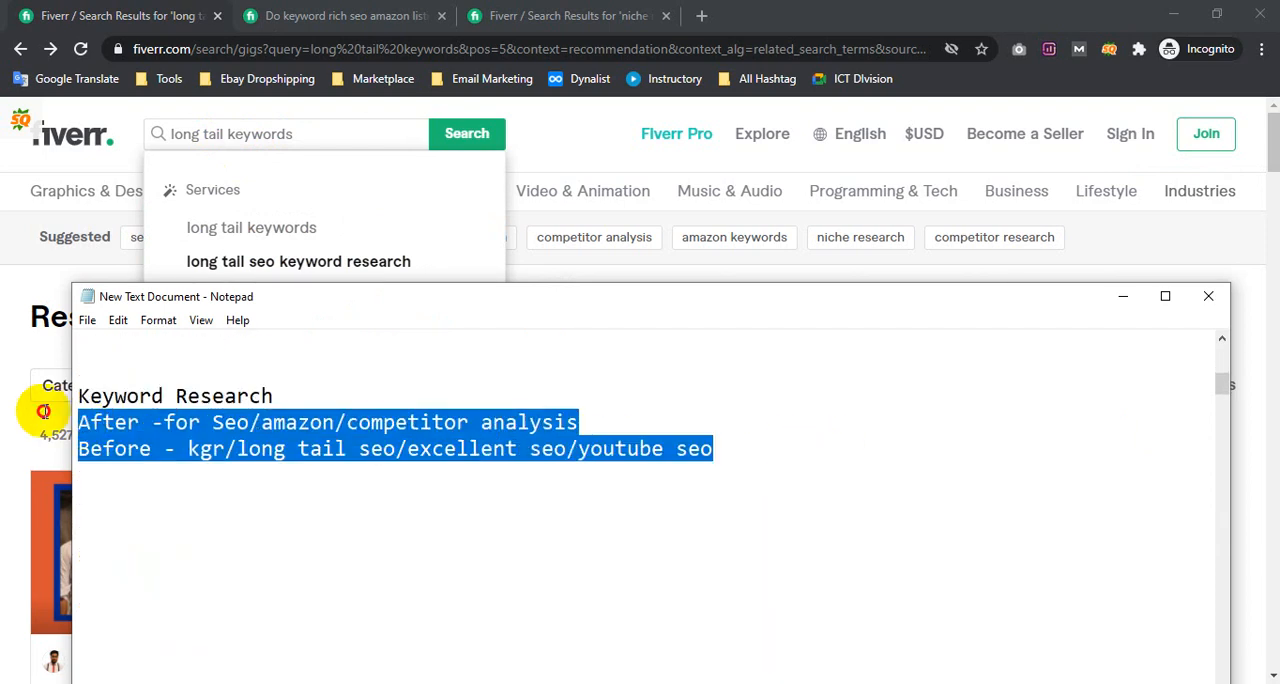
{"action": "scroll", "coordinate": [480, 481], "scroll_direction": "up", "scroll_amount": 1}
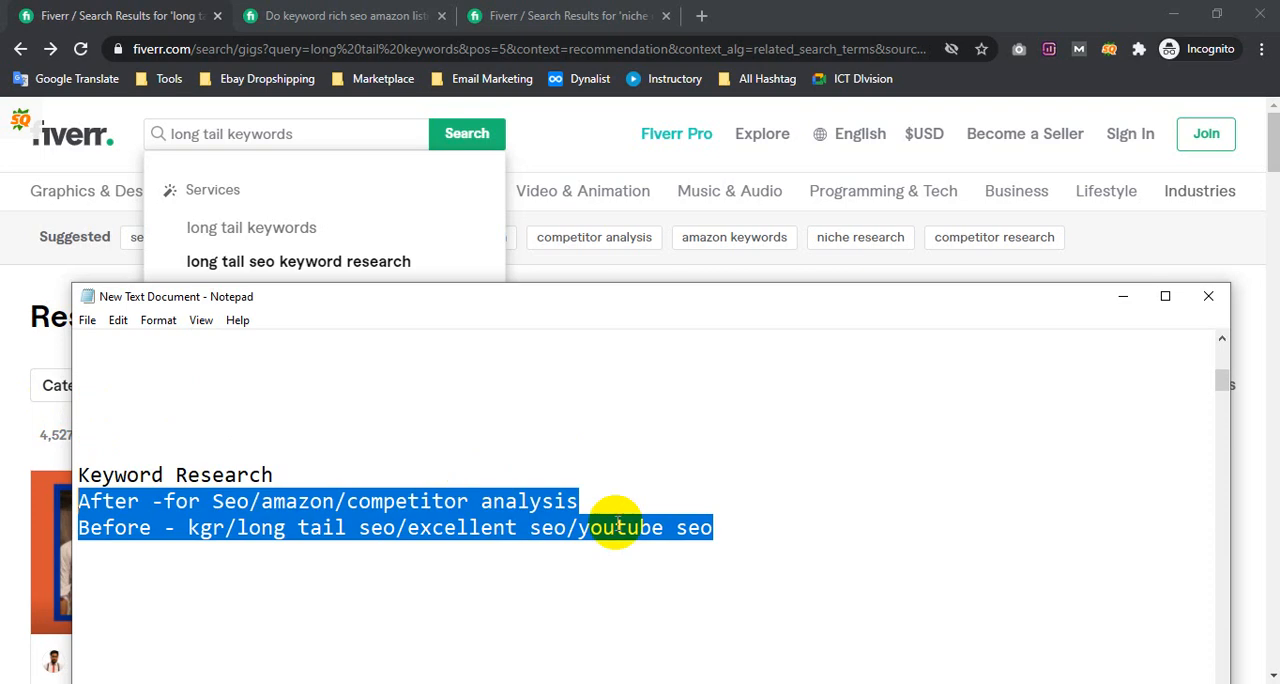
{"action": "left_click_drag", "start_coordinate": [737, 529], "coordinate": [85, 475]}
{"action": "key", "text": "ctrl+c"}
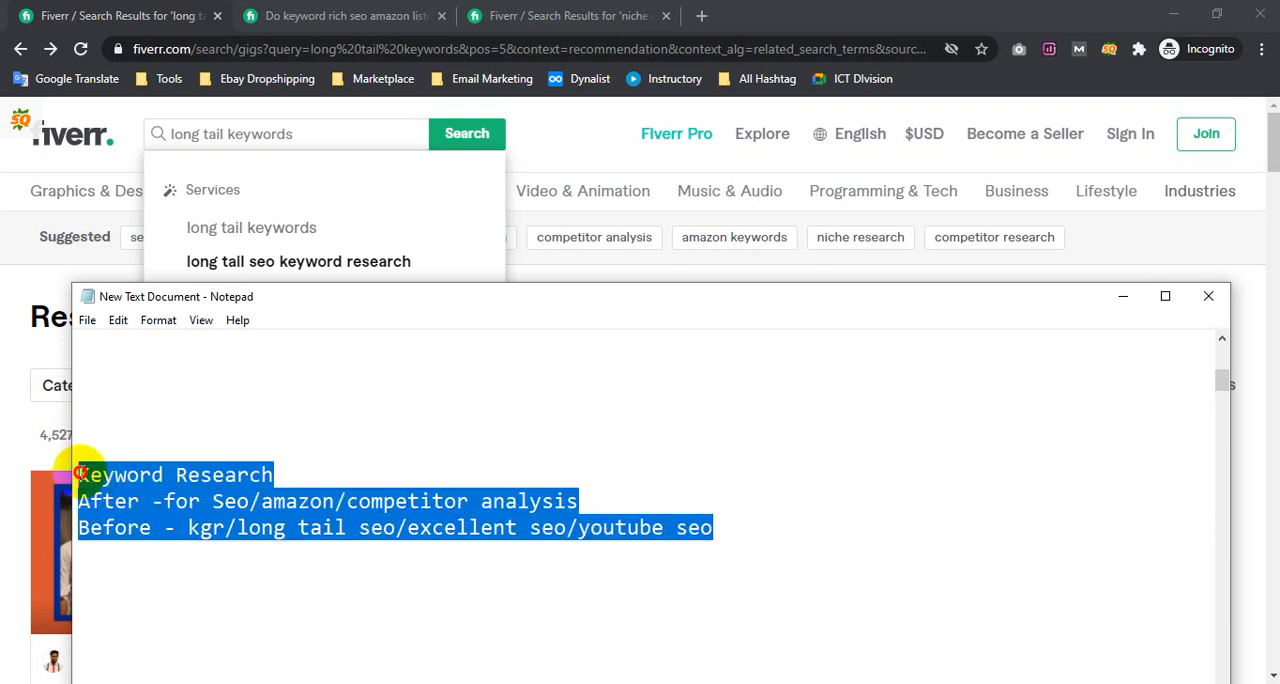
{"action": "key", "text": "Delete"}
Remove the empty lines below "amazon ppc" at the end of the Search Tags list
{"action": "key", "text": "BackSpace"}
{"action": "key", "text": "BackSpace"}
{"action": "key", "text": "BackSpace"}
{"action": "key", "text": "BackSpace"}
{"action": "key", "text": "BackSpace"}
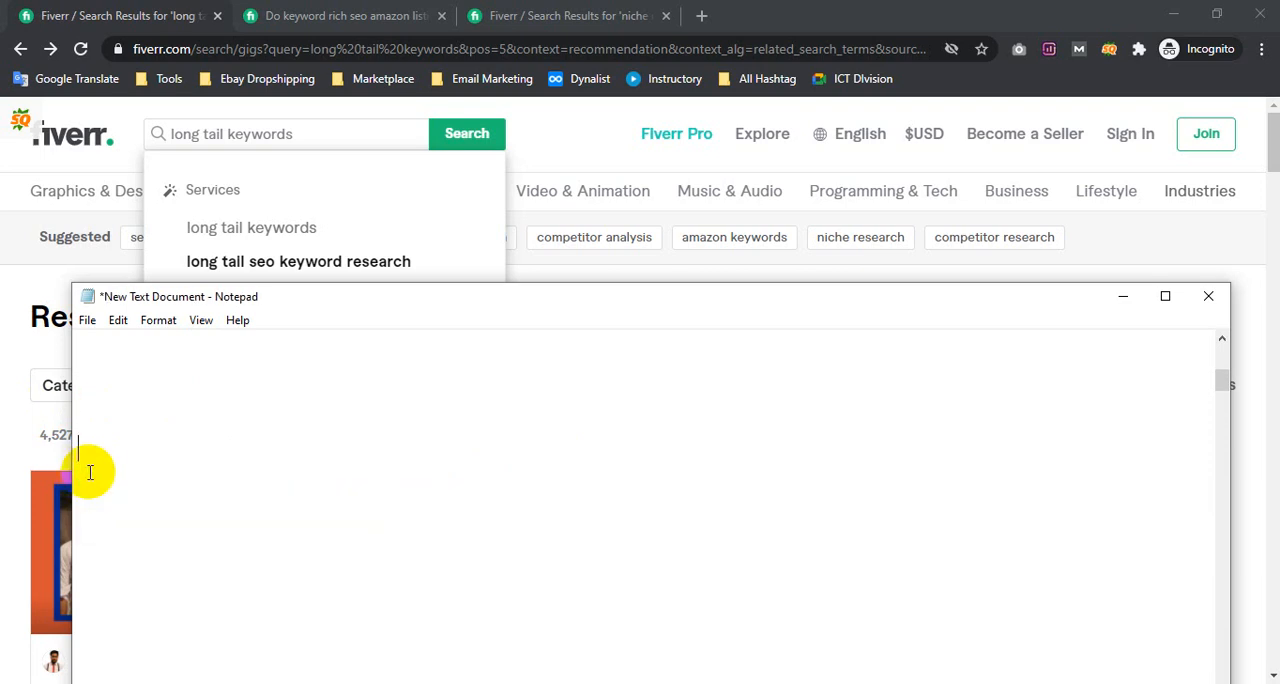
{"action": "key", "text": "BackSpace"}
{"action": "scroll", "coordinate": [105, 470], "scroll_direction": "up", "scroll_amount": 3}
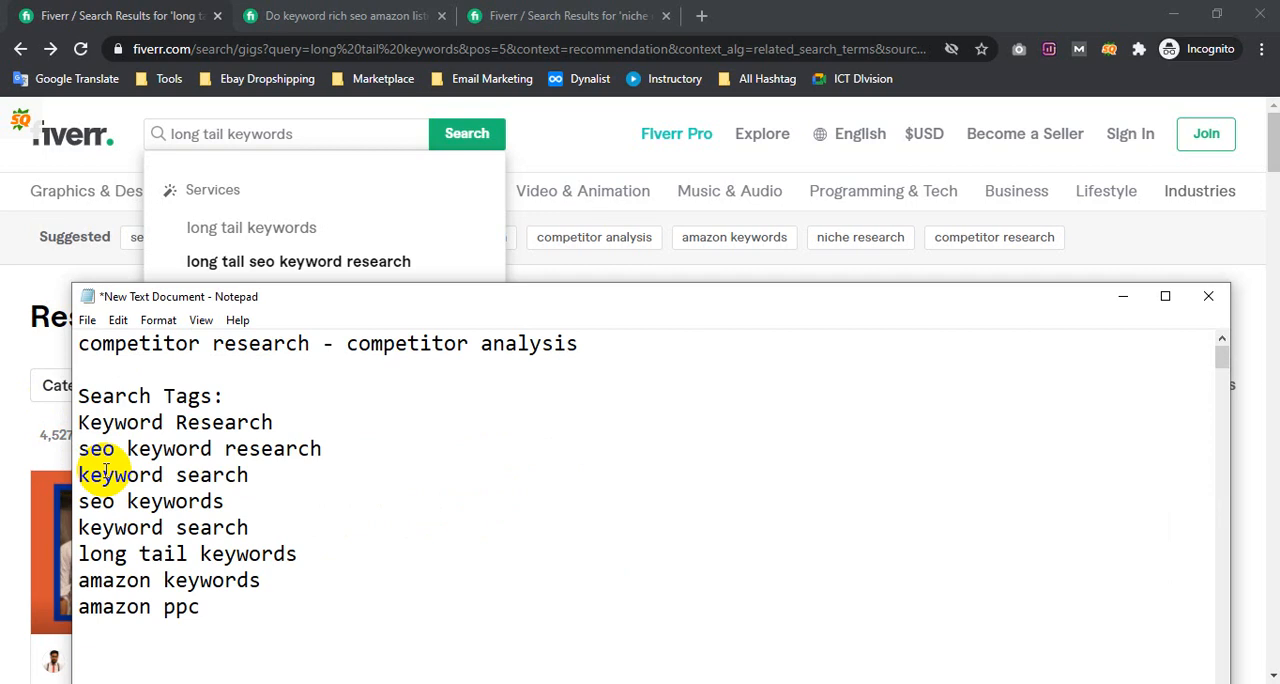
{"action": "key", "text": "BackSpace"}
{"action": "key", "text": "BackSpace"}
{"action": "key", "text": "BackSpace"}
{"action": "key", "text": "BackSpace"}
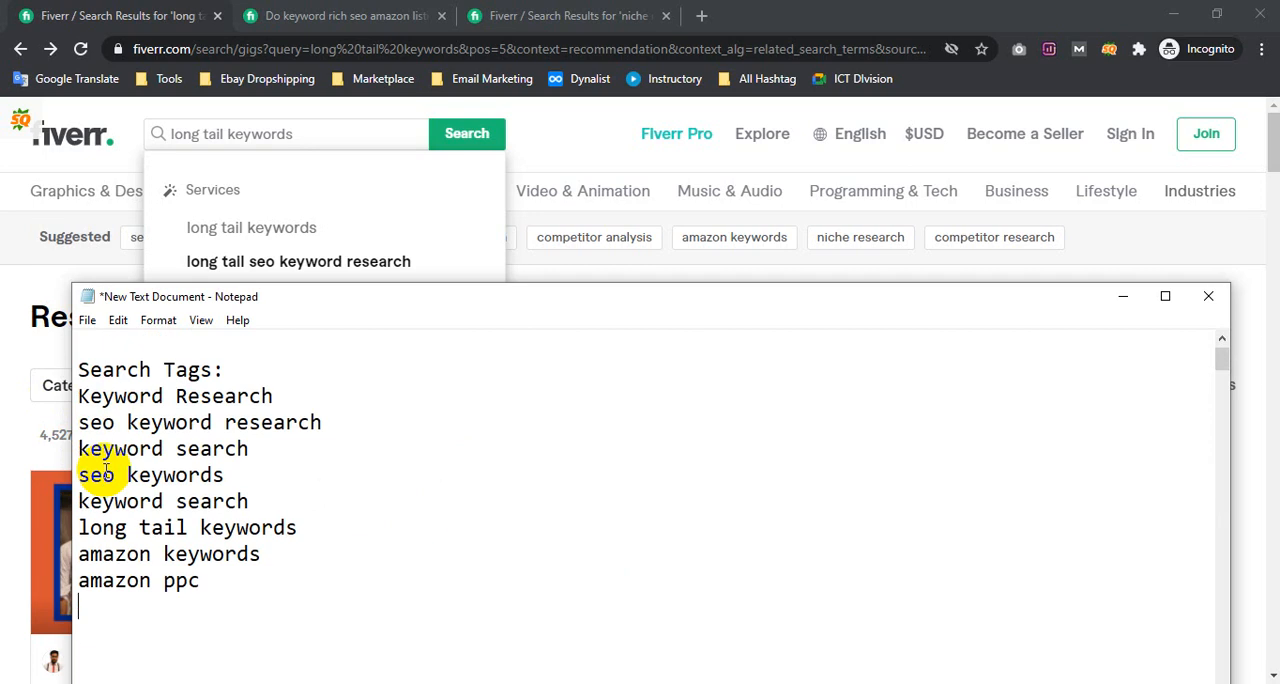
Paste the cut "Keyword Research" block at the very start of the note, above "competitor research - competitor analysis"
{"action": "scroll", "coordinate": [105, 470], "scroll_direction": "up", "scroll_amount": 1}
{"action": "left_click", "coordinate": [81, 344]}
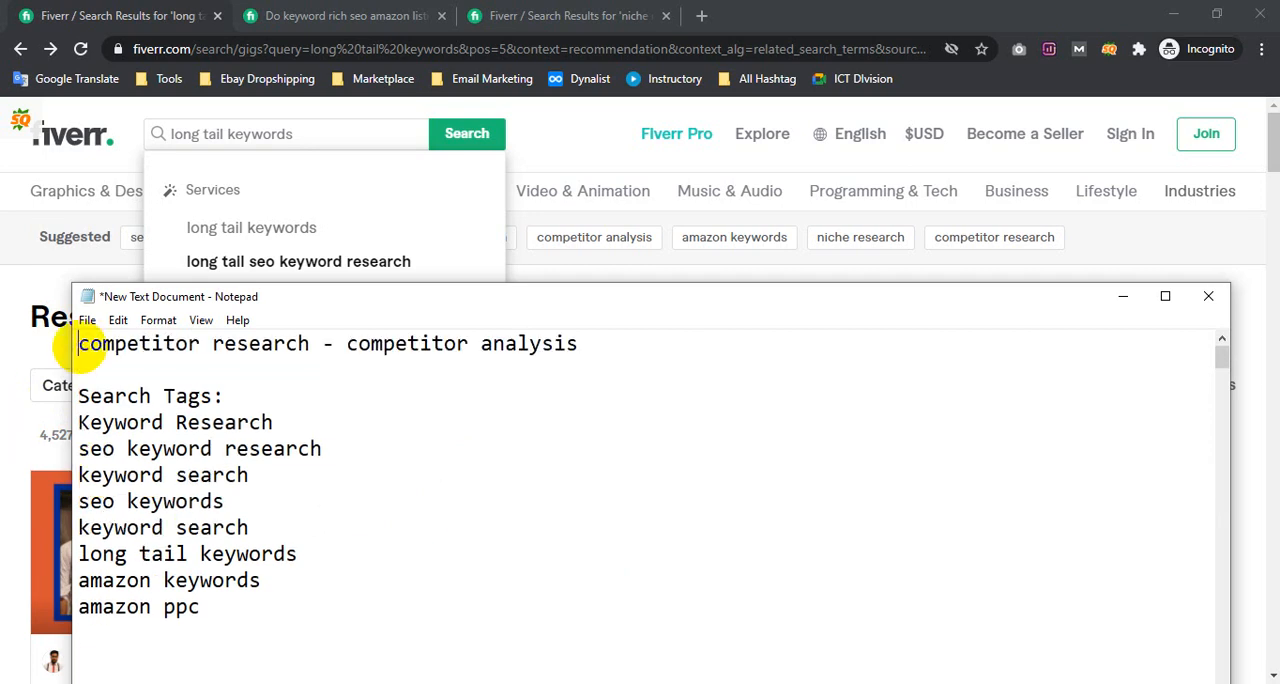
{"action": "key", "text": "Return"}
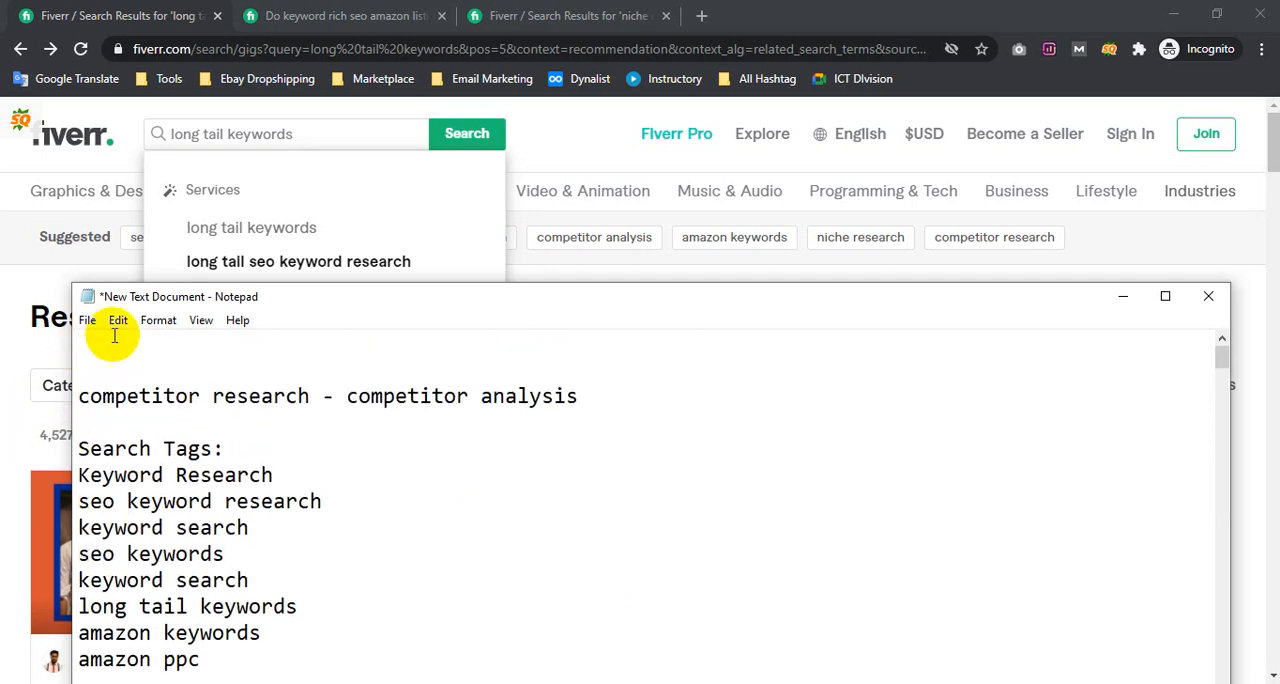
{"action": "key", "text": "ctrl+v"}
Review the "After" and "Before" title phrases and compare them with the terms in the Search Tags list
{"action": "left_click_drag", "start_coordinate": [786, 403], "coordinate": [92, 336]}
{"action": "left_click", "coordinate": [543, 351]}
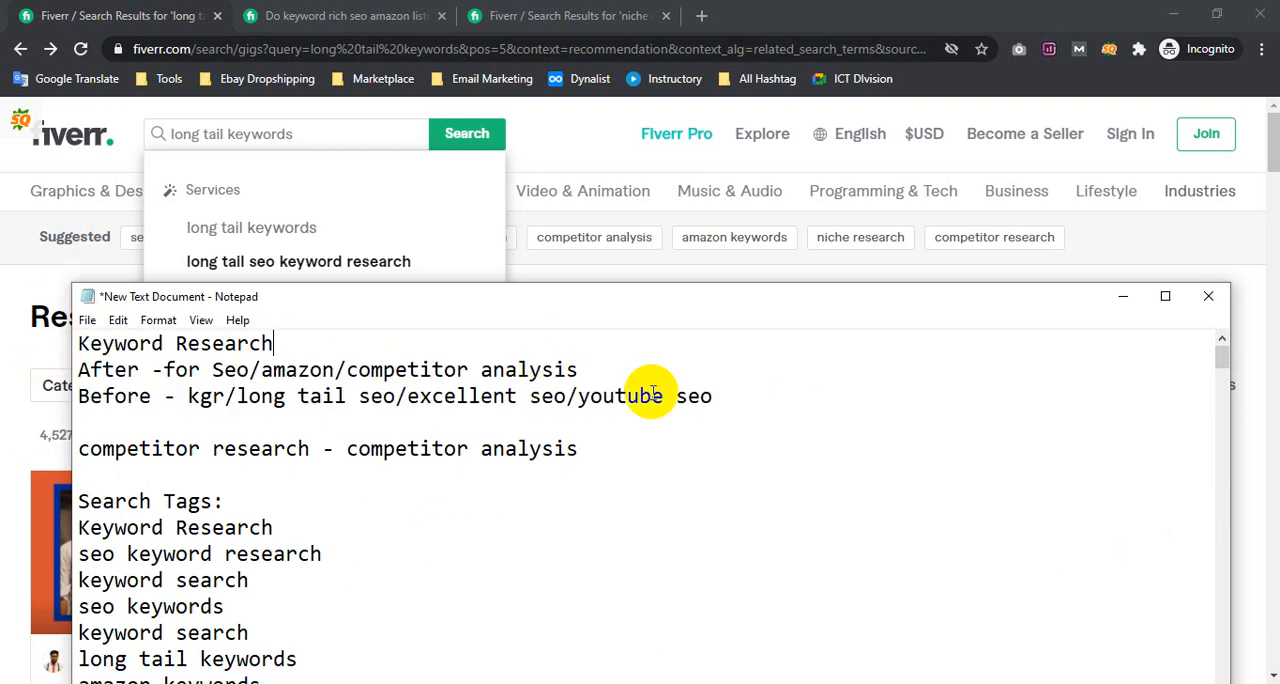
{"action": "left_click_drag", "start_coordinate": [740, 388], "coordinate": [112, 362]}
{"action": "scroll", "coordinate": [112, 362], "scroll_direction": "down", "scroll_amount": 1}
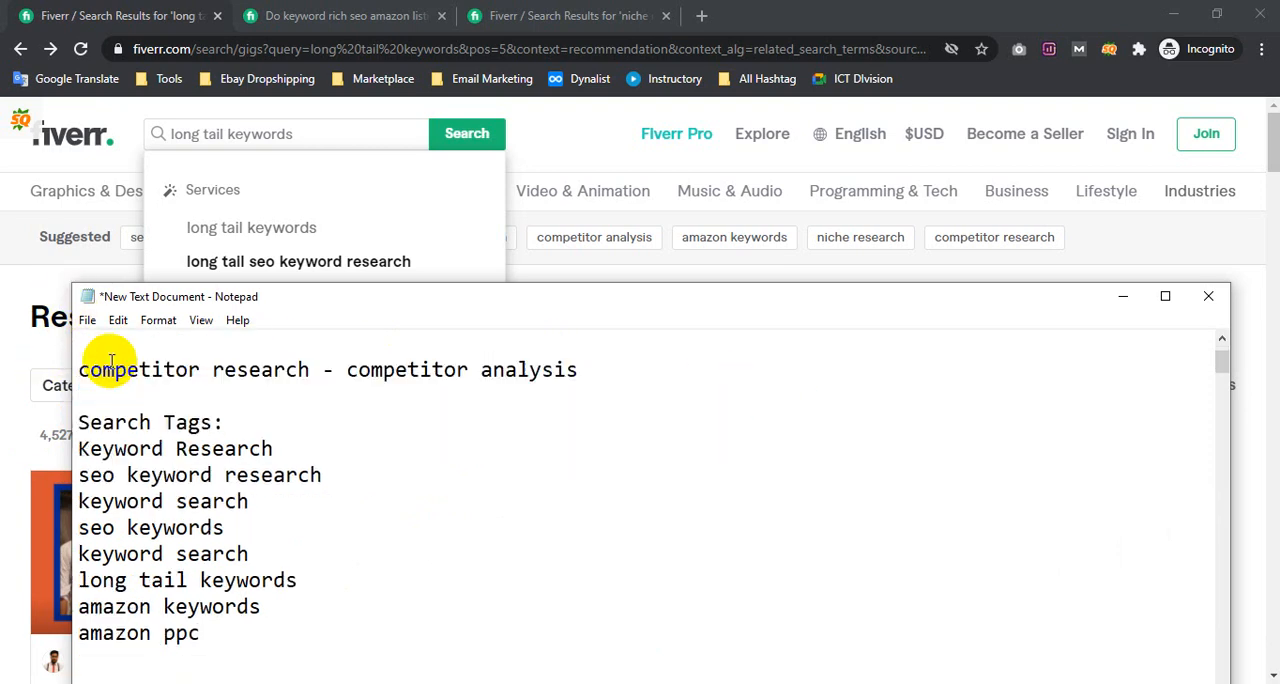
{"action": "left_click", "coordinate": [80, 446]}
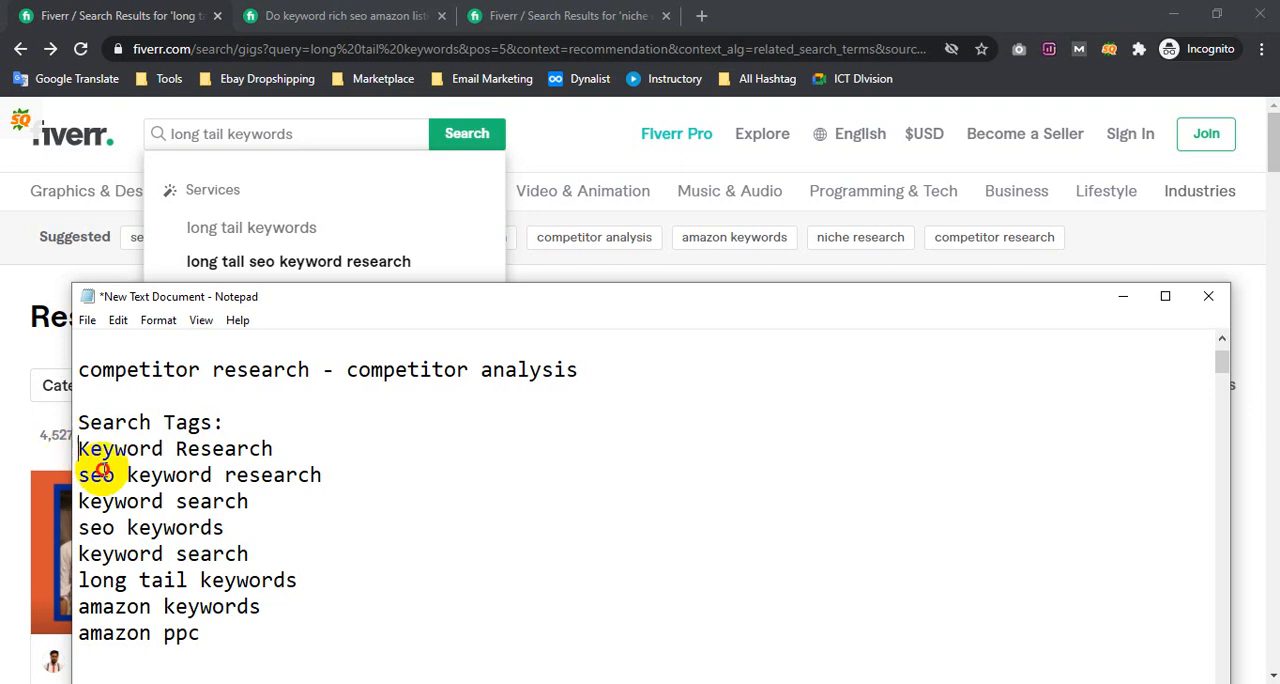
{"action": "left_click_drag", "start_coordinate": [103, 470], "coordinate": [286, 634]}
{"action": "scroll", "coordinate": [273, 517], "scroll_direction": "up", "scroll_amount": 1}
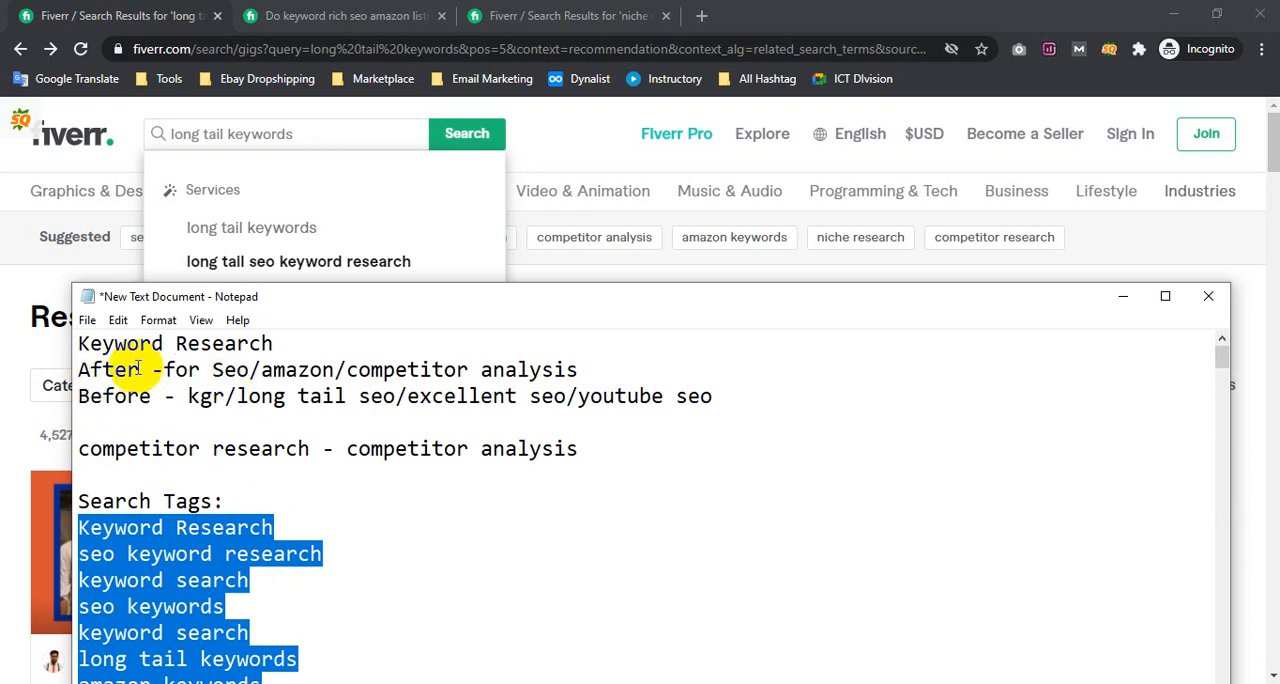
{"action": "left_click_drag", "start_coordinate": [212, 369], "coordinate": [713, 397]}
{"action": "left_click", "coordinate": [713, 397]}
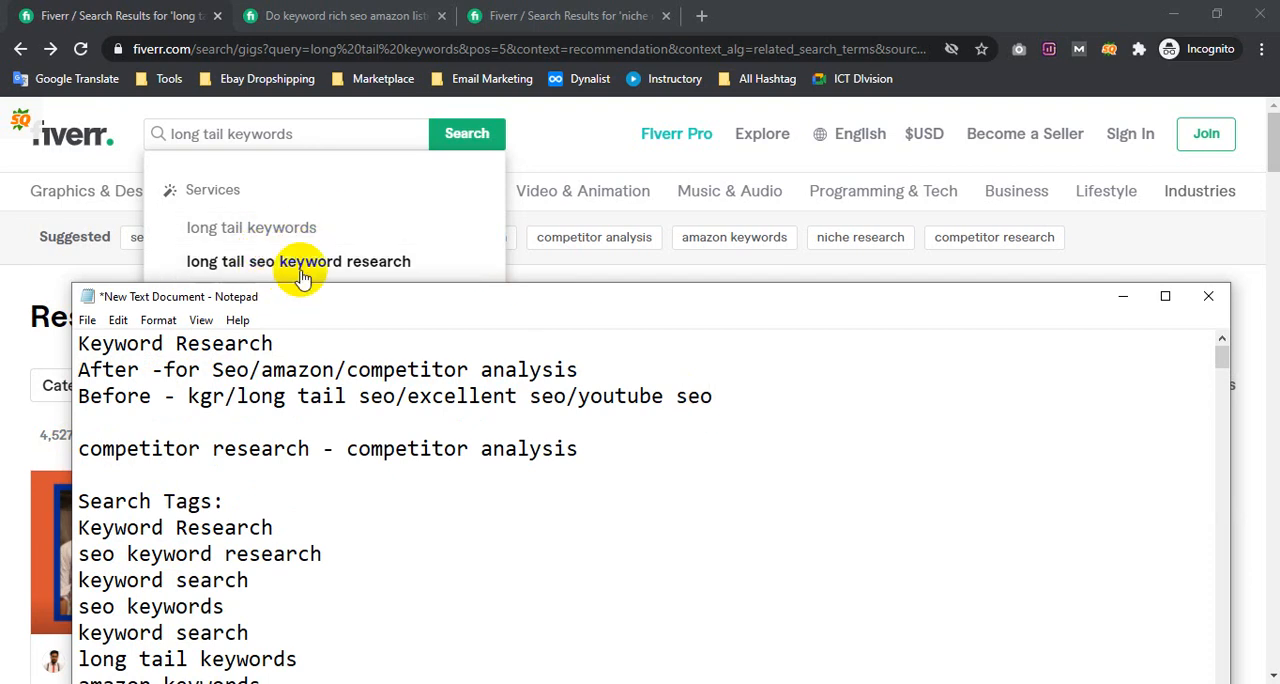
Check Fiverr's suggestions for "long tail keywords" and review the note's Search Tags list against the "After" and "Before" title phrases
{"action": "left_click", "coordinate": [331, 134]}
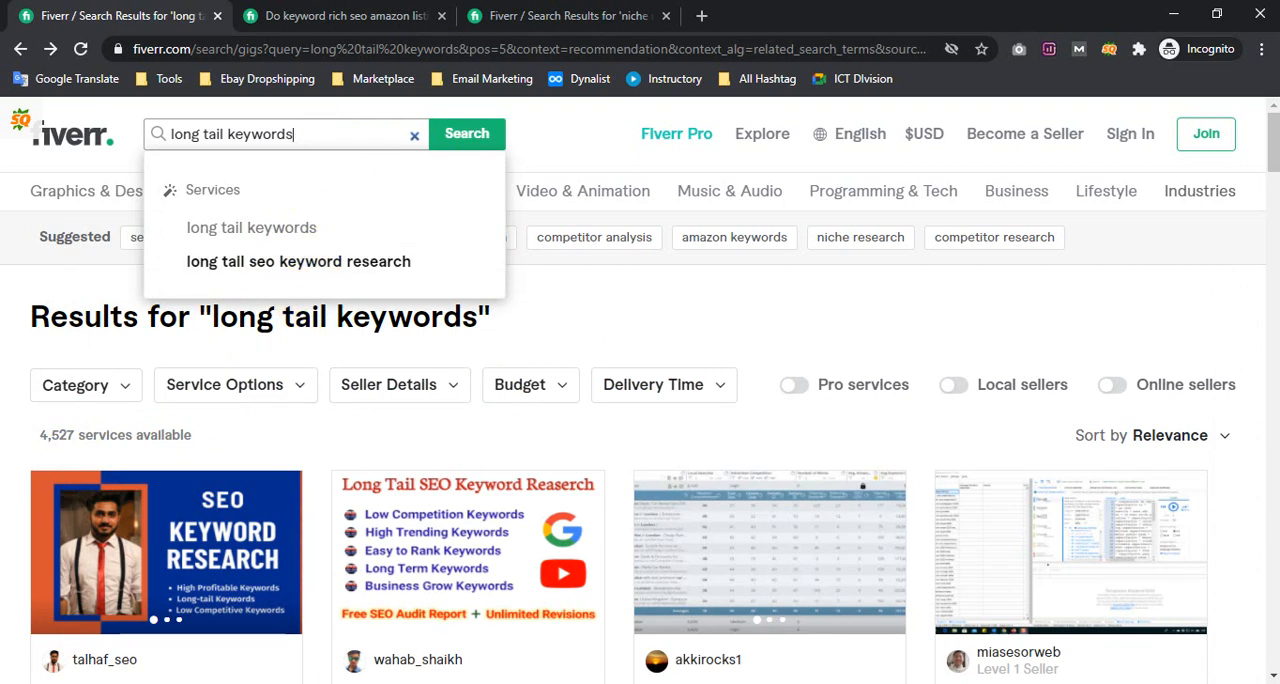
{"action": "left_click", "coordinate": [303, 683]}
{"action": "scroll", "coordinate": [150, 555], "scroll_direction": "down", "scroll_amount": 1}
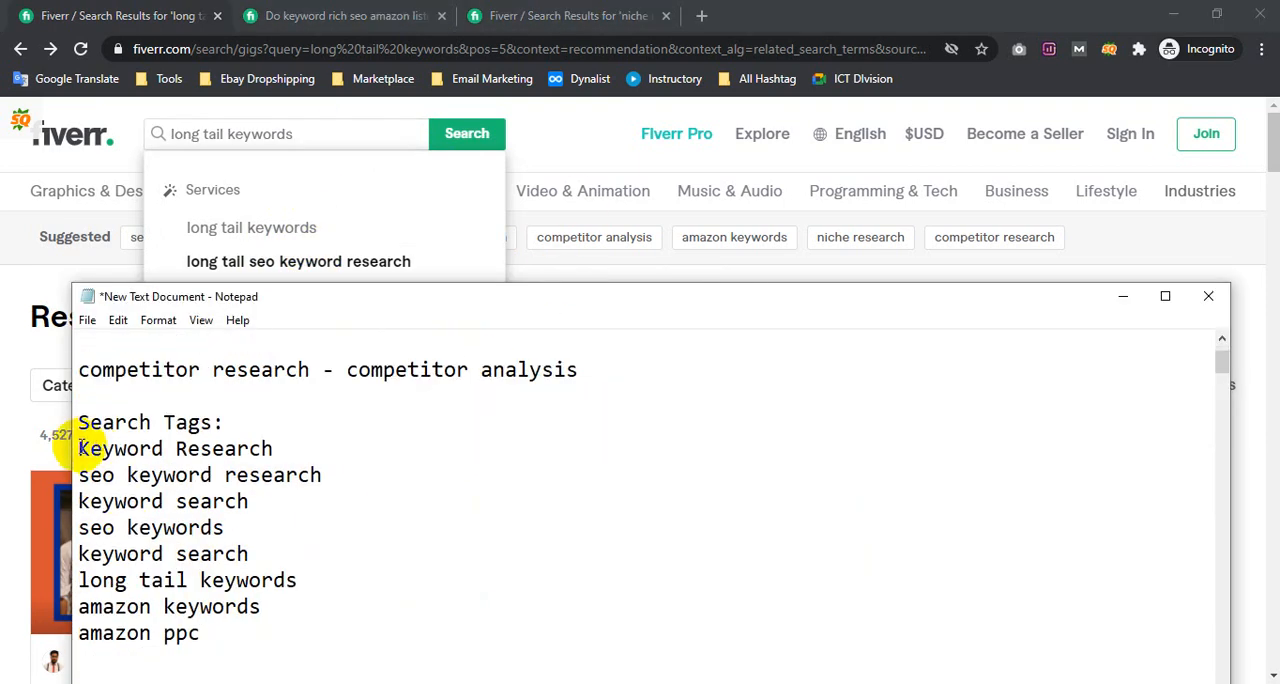
{"action": "left_click_drag", "start_coordinate": [78, 448], "coordinate": [323, 631]}
{"action": "left_click", "coordinate": [220, 528]}
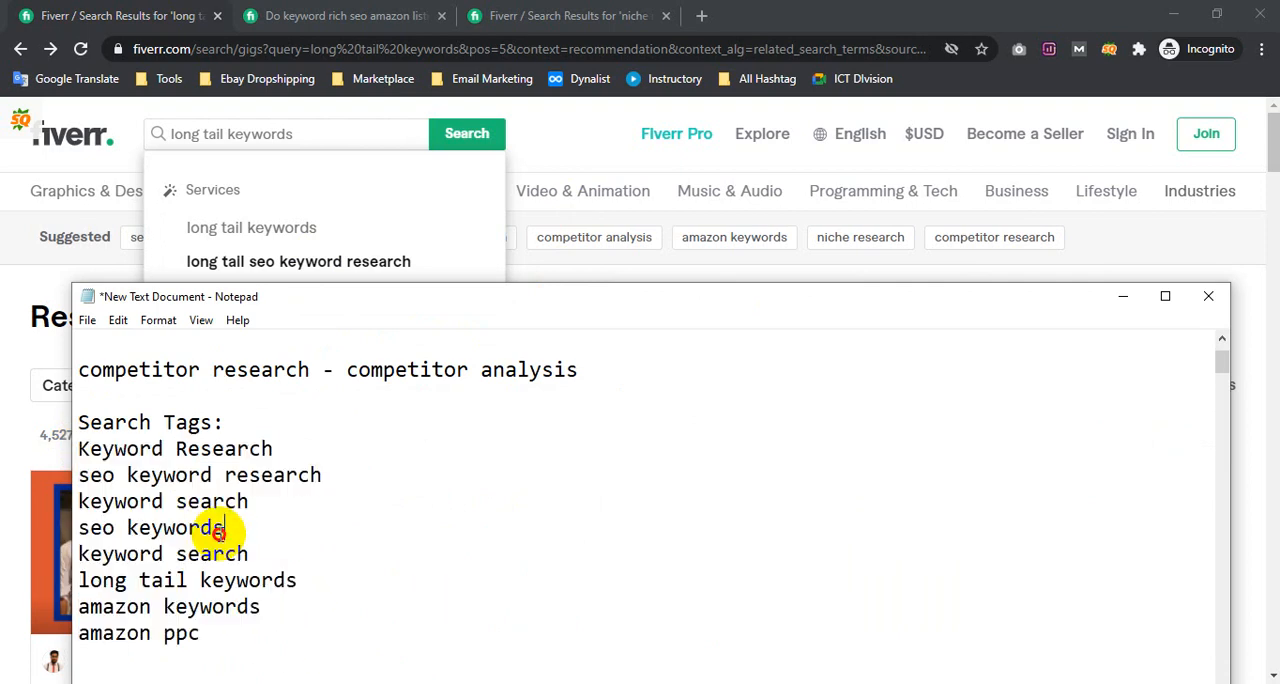
{"action": "scroll", "coordinate": [260, 527], "scroll_direction": "up", "scroll_amount": 1}
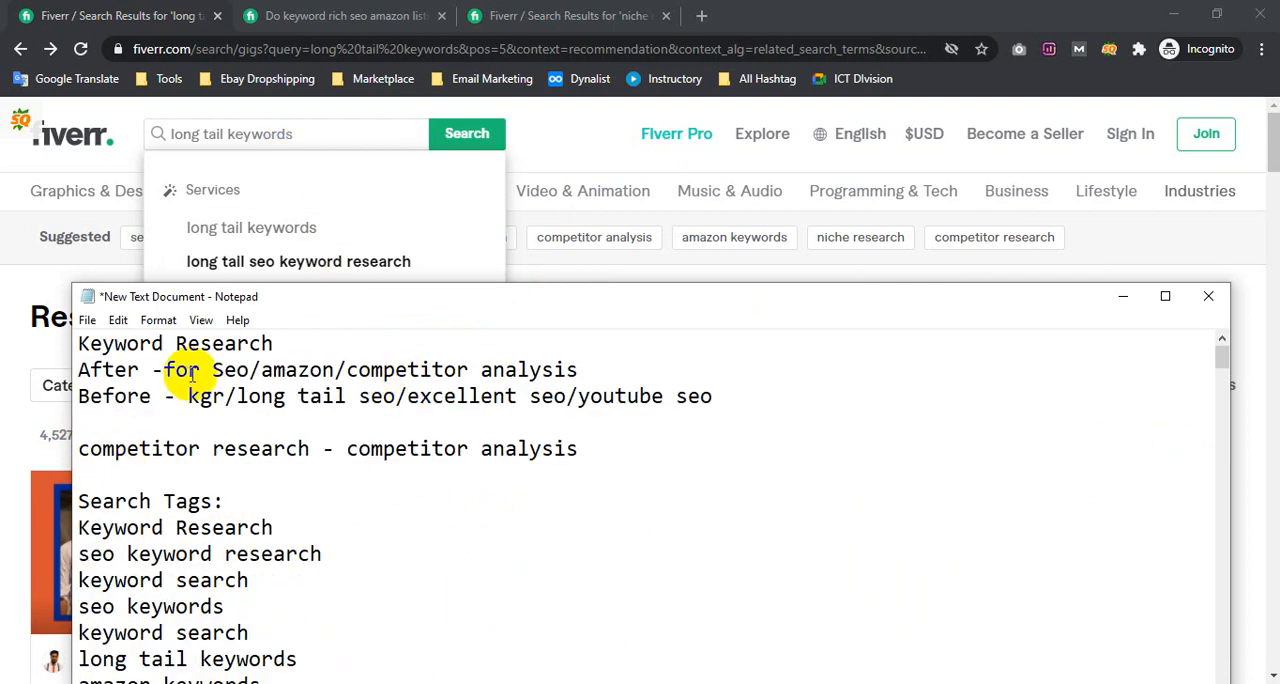
{"action": "left_click_drag", "start_coordinate": [298, 659], "coordinate": [90, 521]}
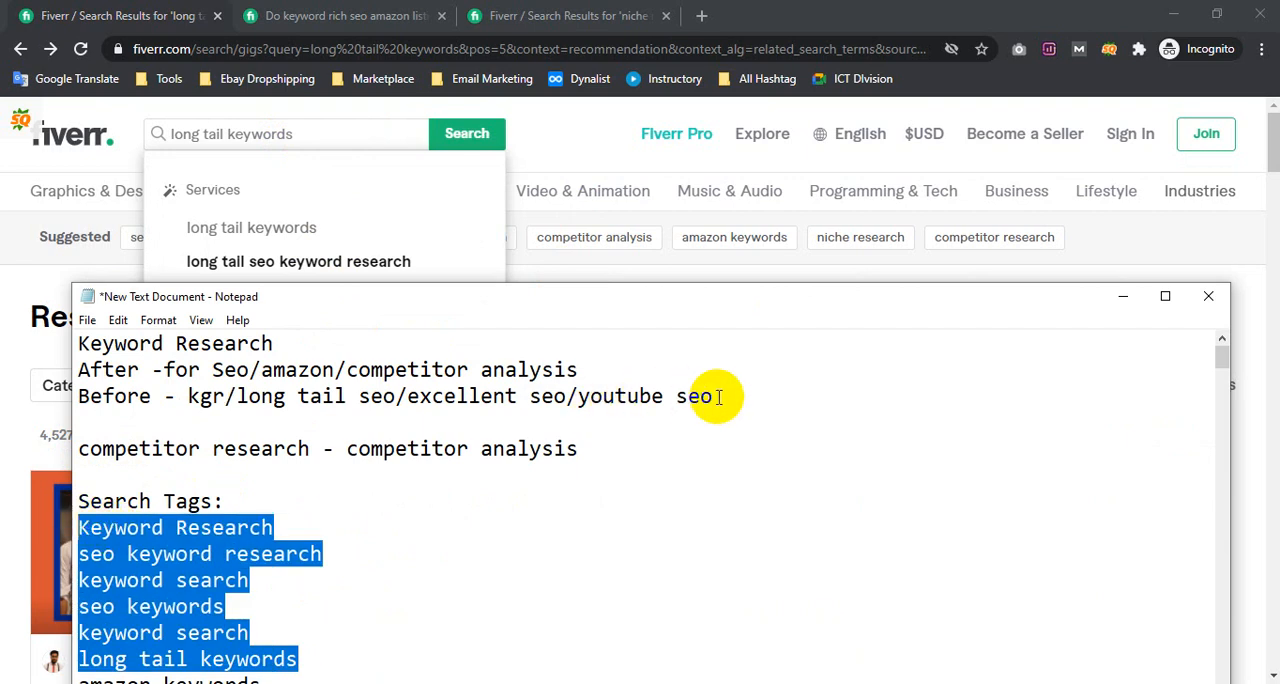
{"action": "left_click_drag", "start_coordinate": [714, 397], "coordinate": [80, 368]}
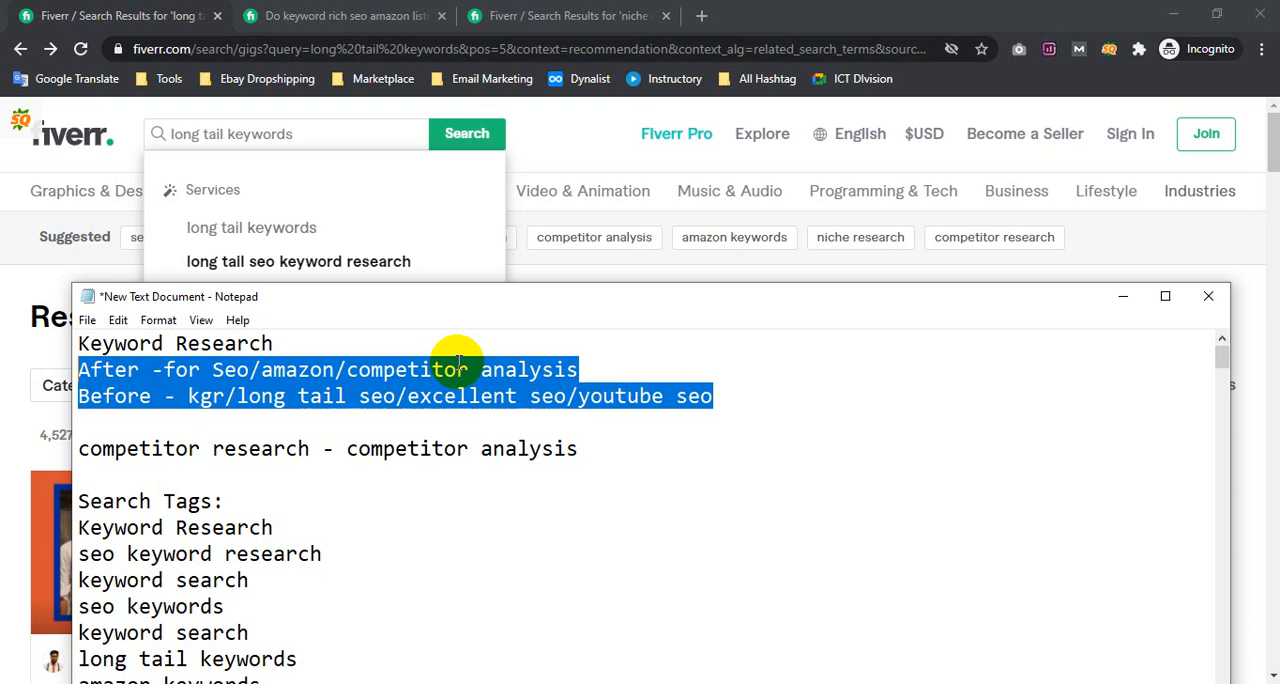
{"action": "left_click", "coordinate": [366, 371]}
{"action": "left_click_drag", "start_coordinate": [224, 370], "coordinate": [578, 397]}
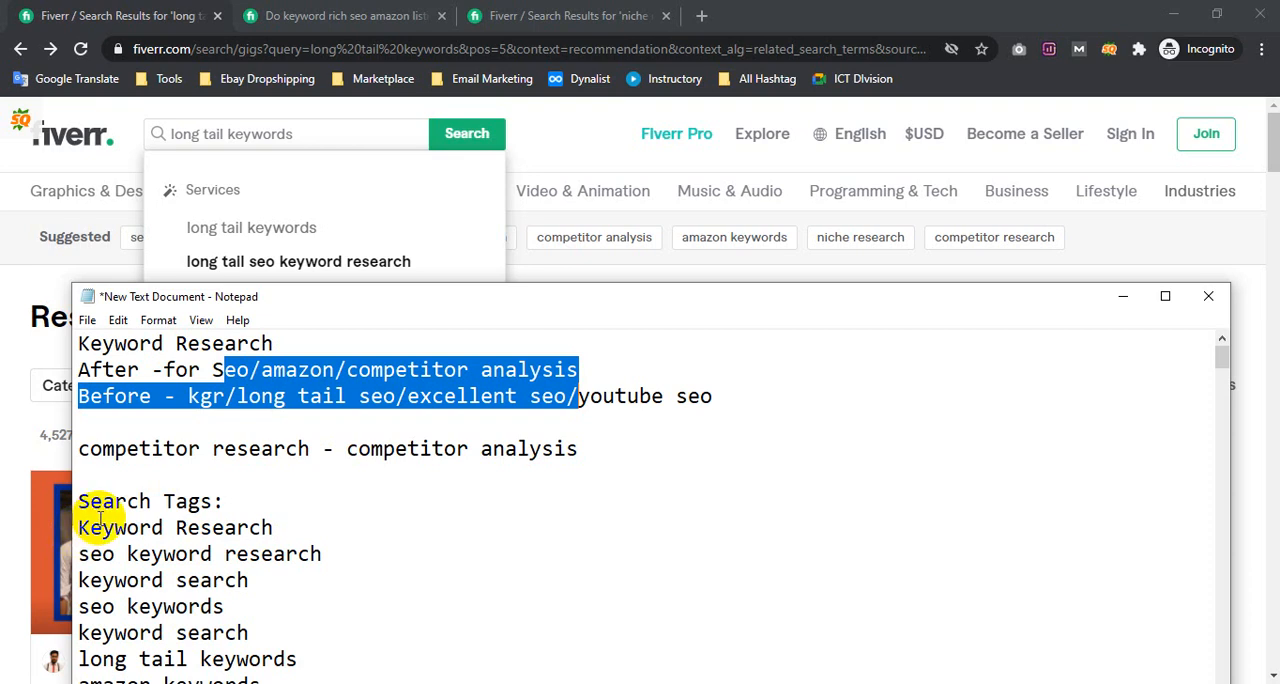
{"action": "left_click_drag", "start_coordinate": [80, 530], "coordinate": [188, 612]}
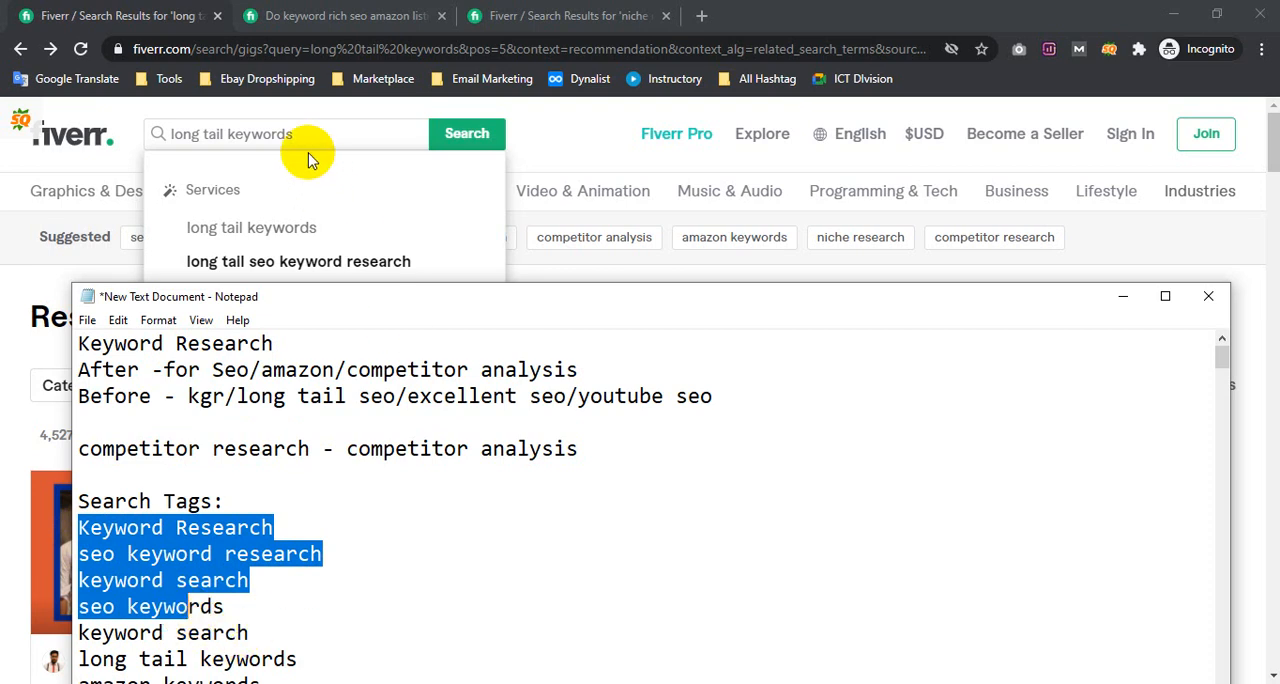
Replace the "long tail keywords" query on Fiverr with "keyword research" and run the search
{"action": "left_click_drag", "start_coordinate": [224, 134], "coordinate": [143, 134]}
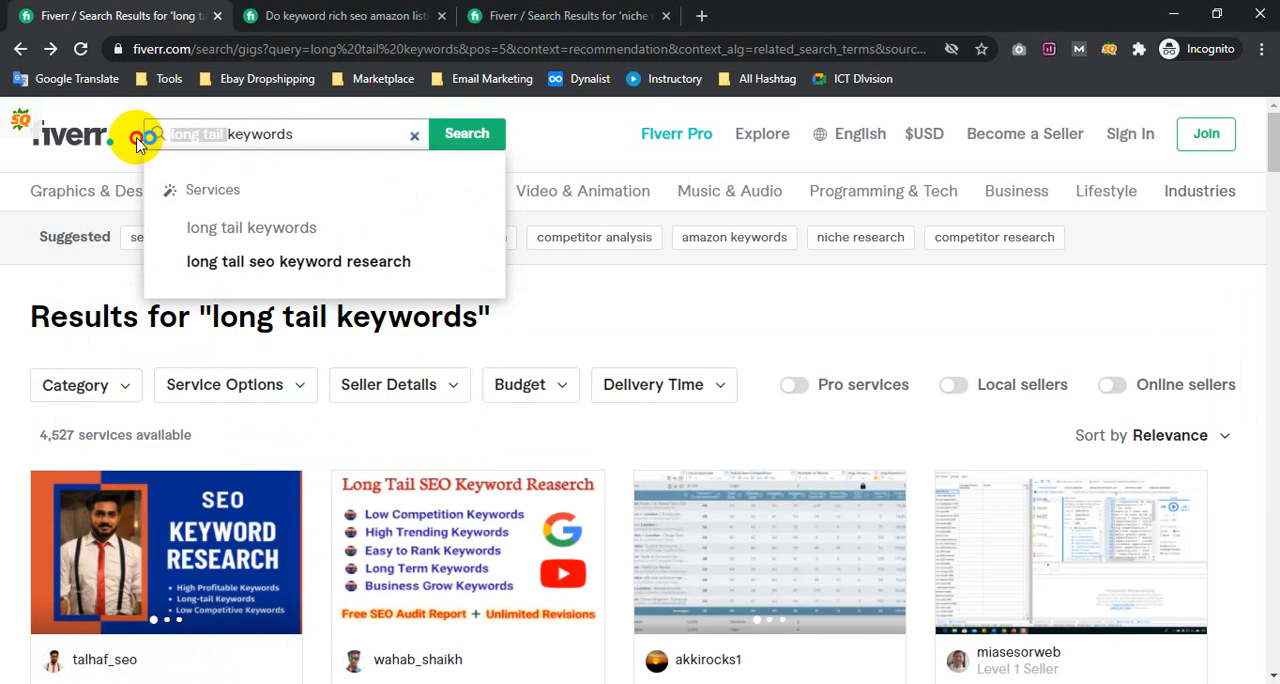
{"action": "key", "text": "BackSpace"}
{"action": "left_click", "coordinate": [261, 138]}
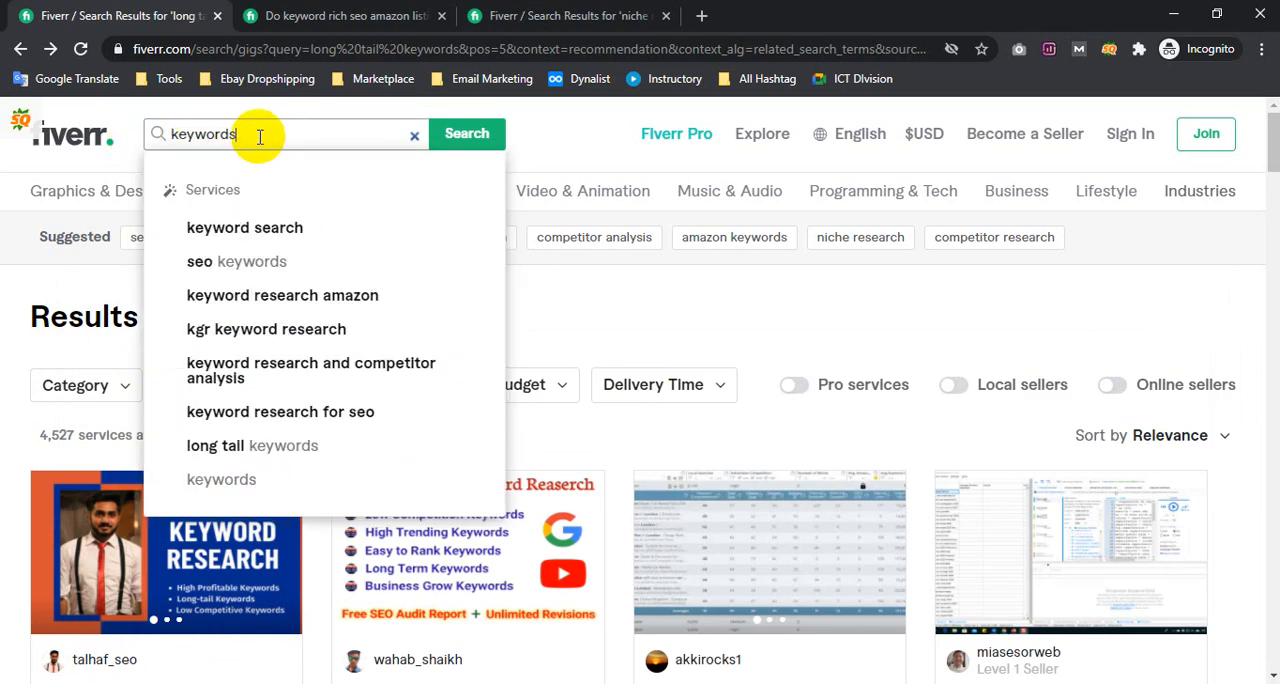
{"action": "key", "text": "BackSpace"}
{"action": "type", "text": "resear"}
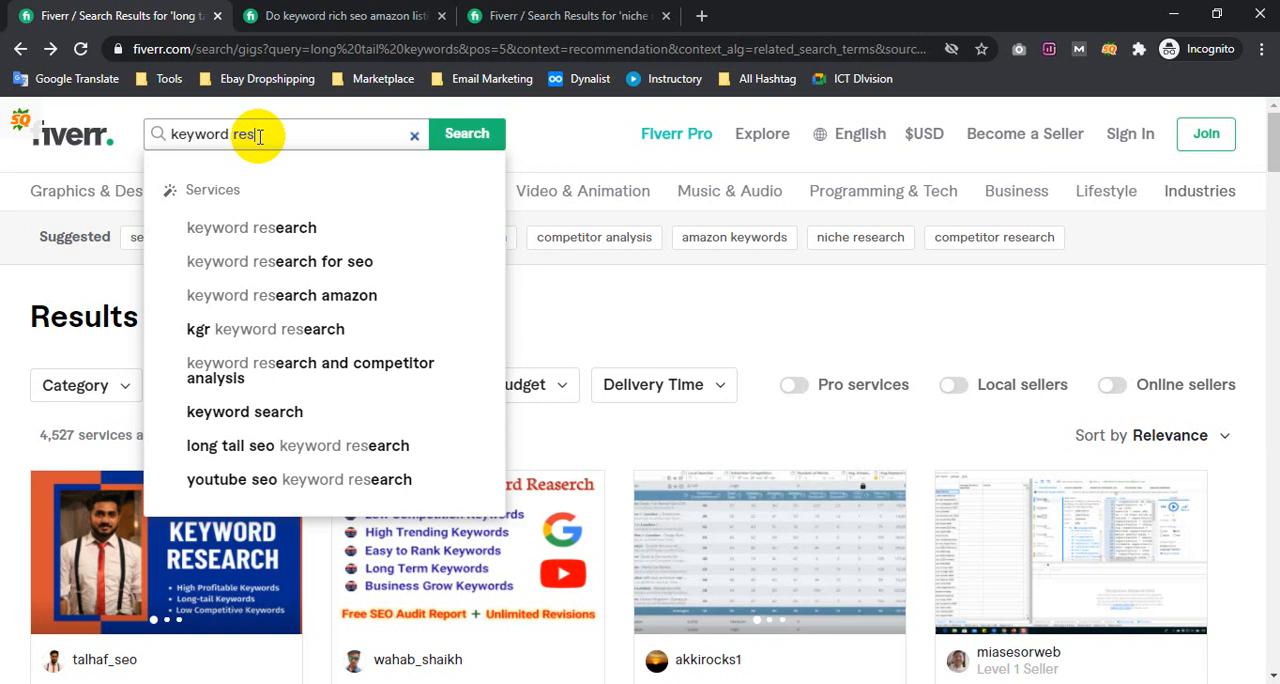
{"action": "type", "text": "ch"}
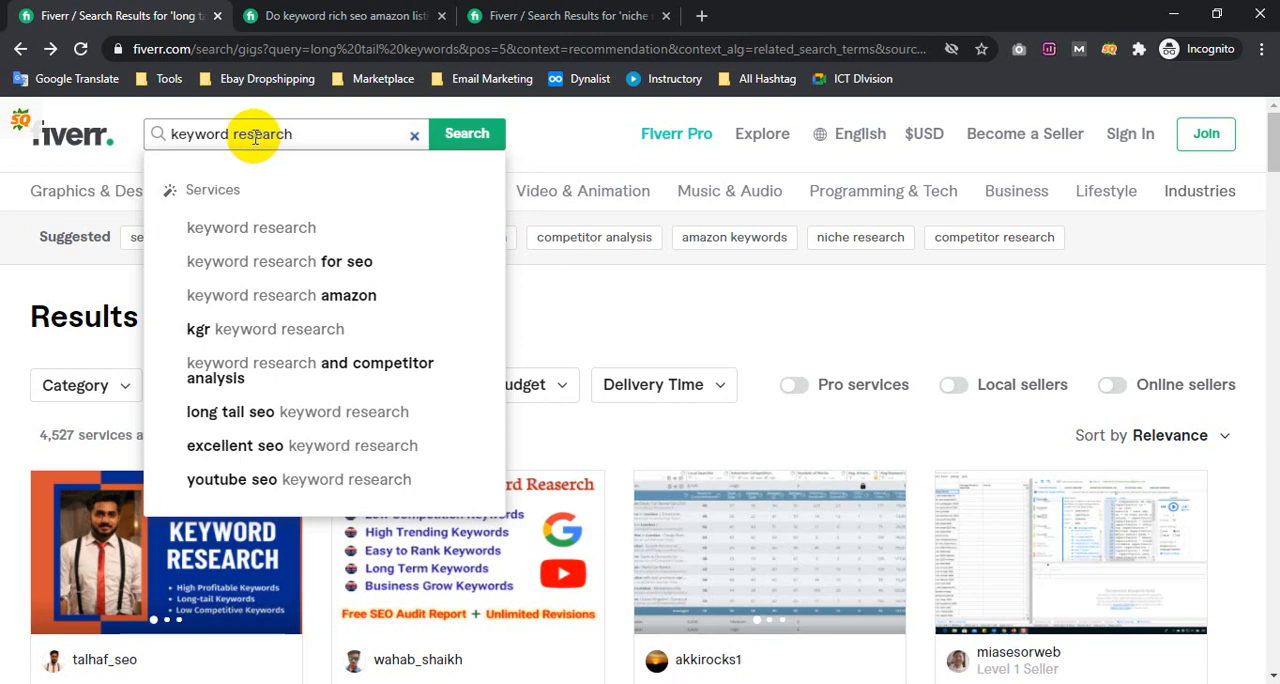
{"action": "left_click", "coordinate": [453, 140]}
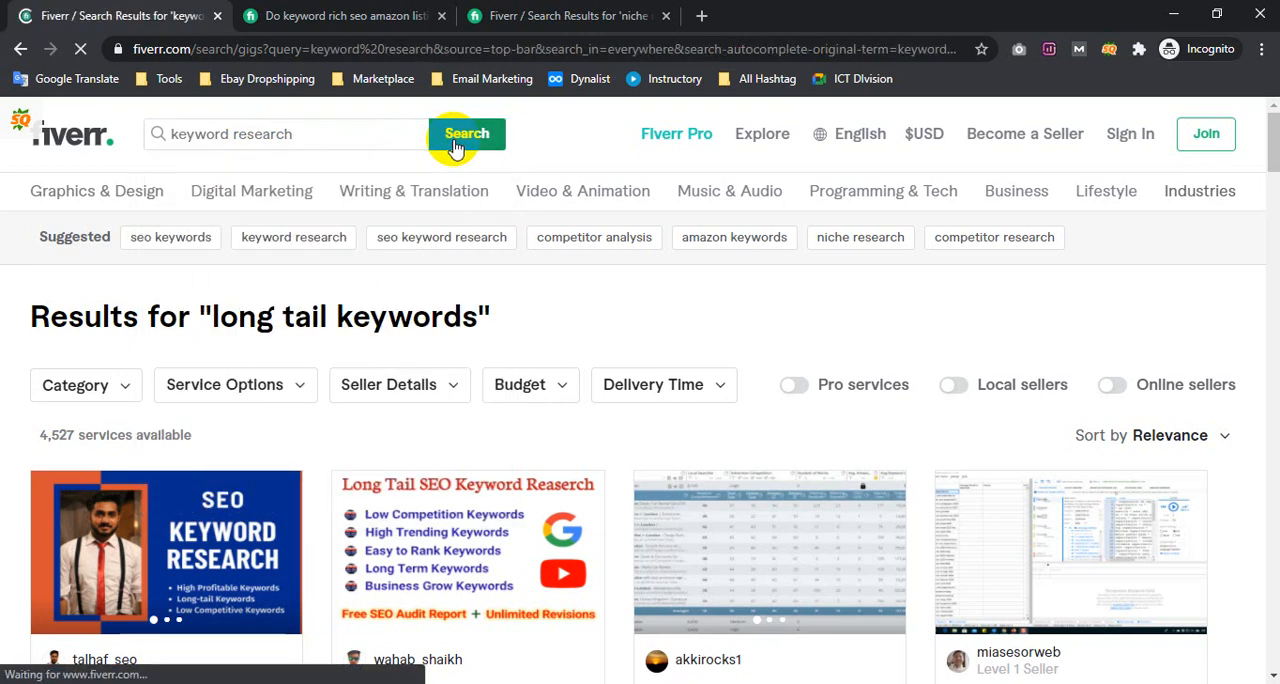
Return to the Notepad note and examine the "kgr" and "amazon" title phrases alongside the first three Search Tags
{"action": "left_click", "coordinate": [305, 683]}
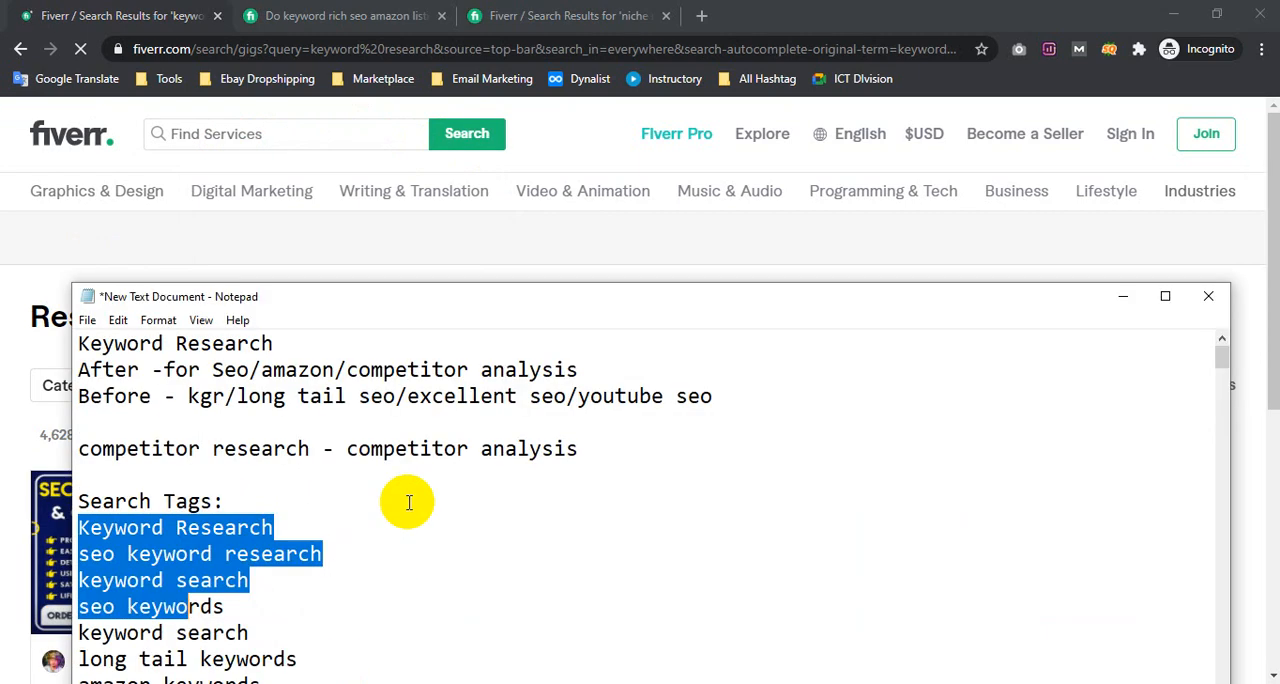
{"action": "left_click", "coordinate": [265, 370]}
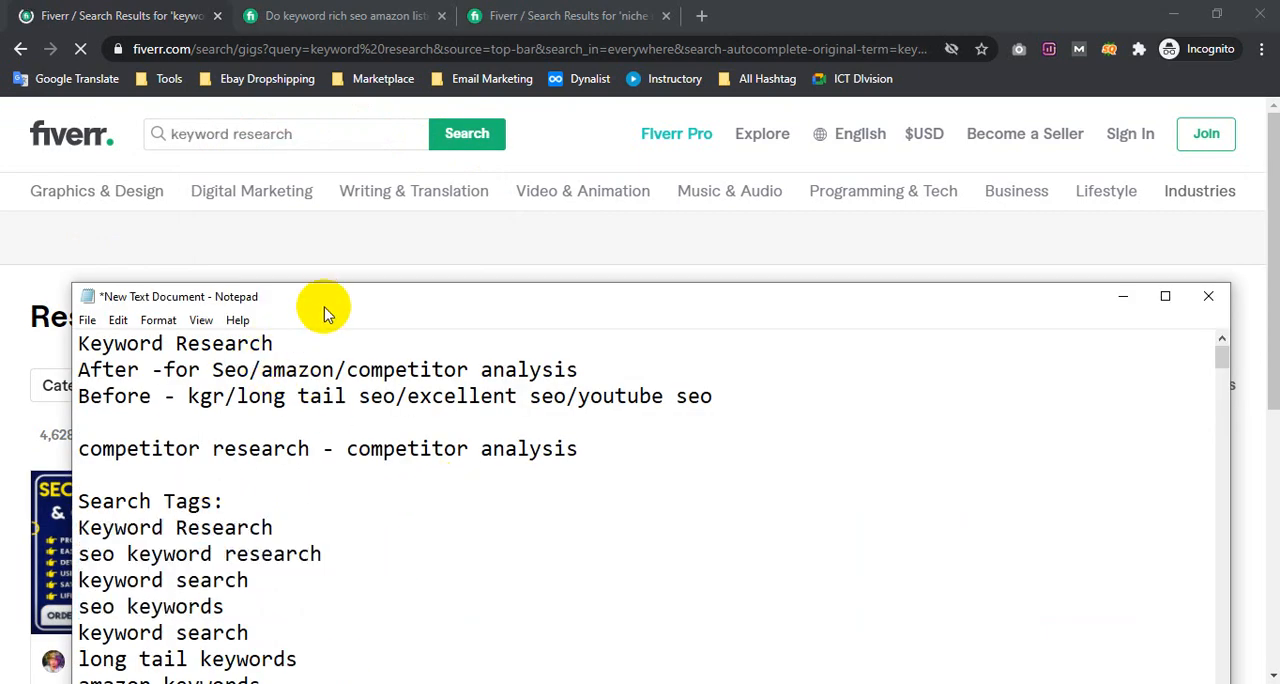
{"action": "left_click_drag", "start_coordinate": [334, 297], "coordinate": [341, 274]}
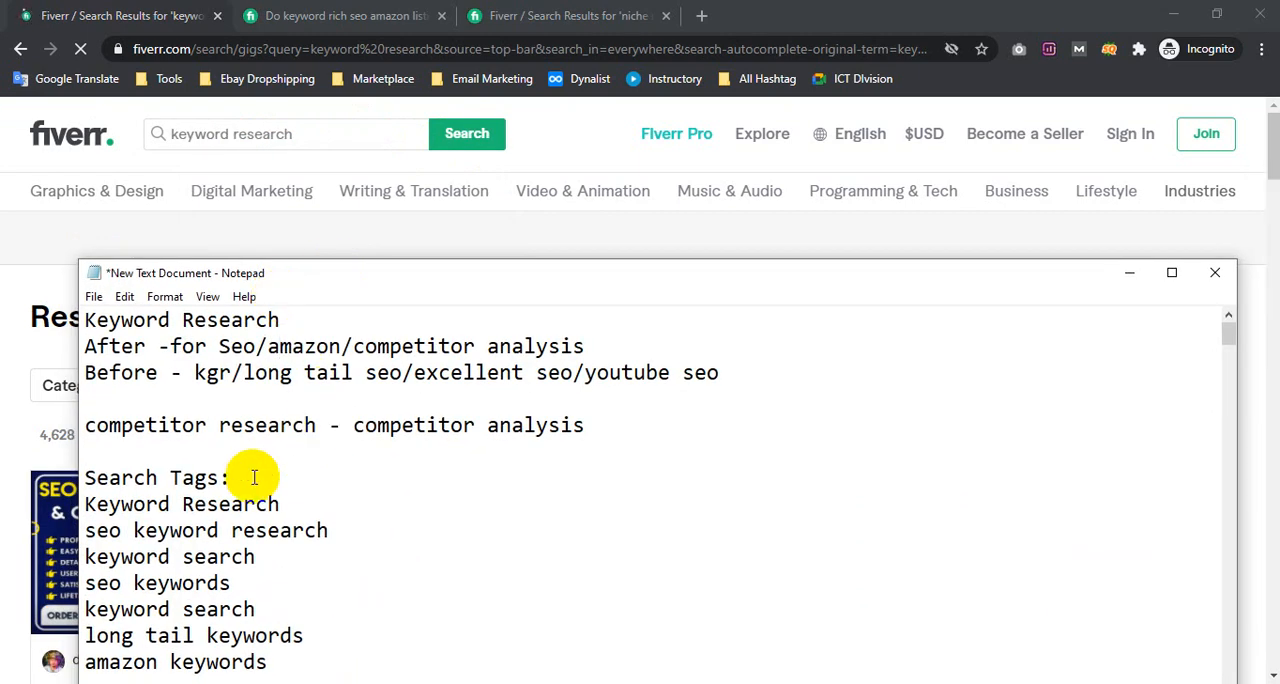
{"action": "double_click", "coordinate": [215, 373]}
{"action": "left_click_drag", "start_coordinate": [218, 373], "coordinate": [195, 373]}
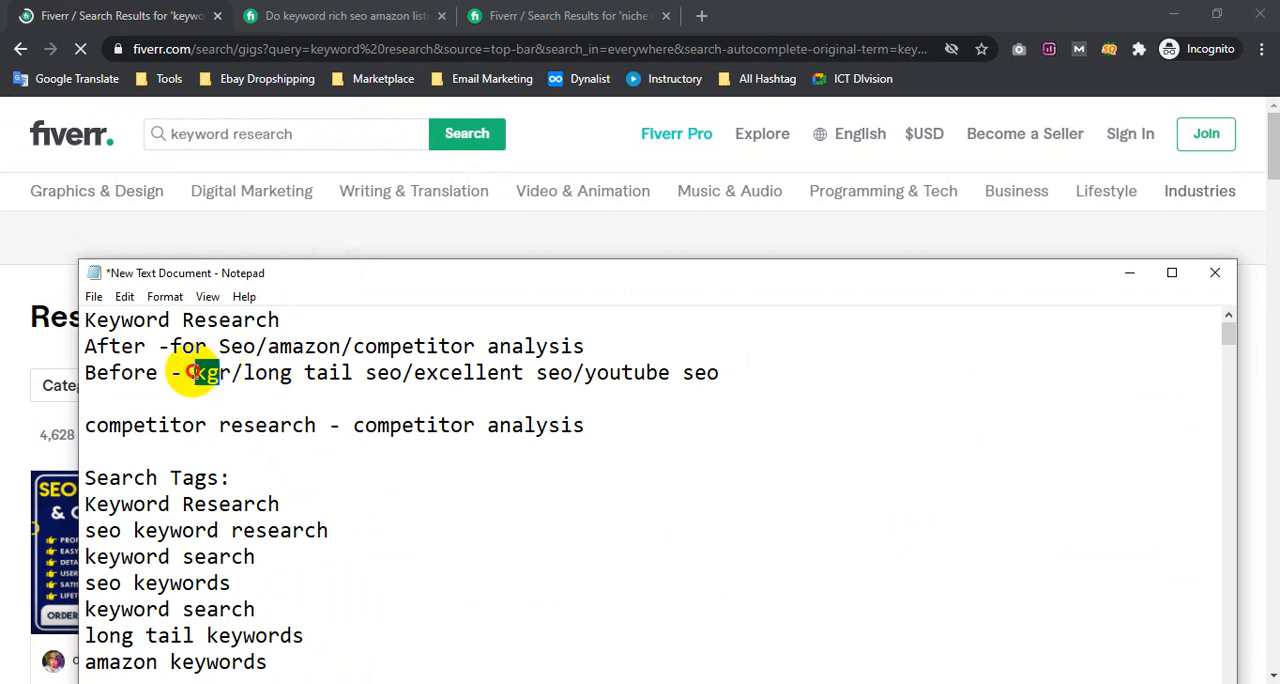
{"action": "left_click", "coordinate": [60, 625]}
{"action": "left_click", "coordinate": [304, 683]}
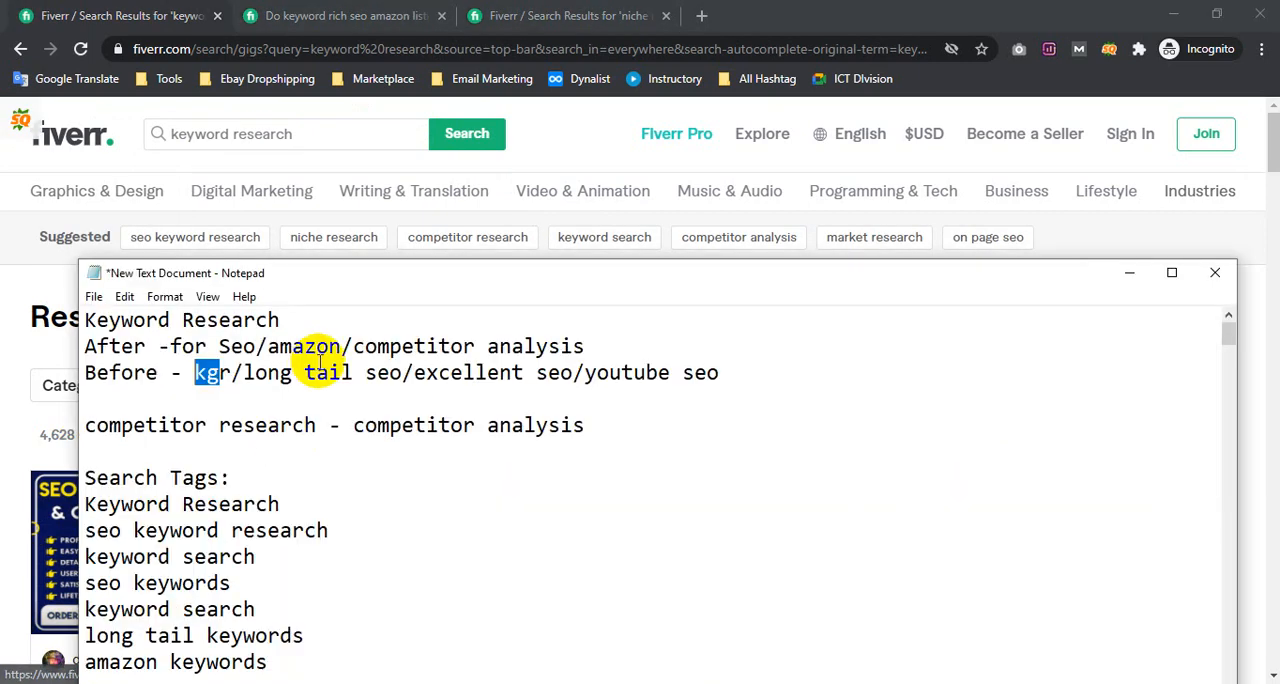
{"action": "left_click", "coordinate": [313, 363]}
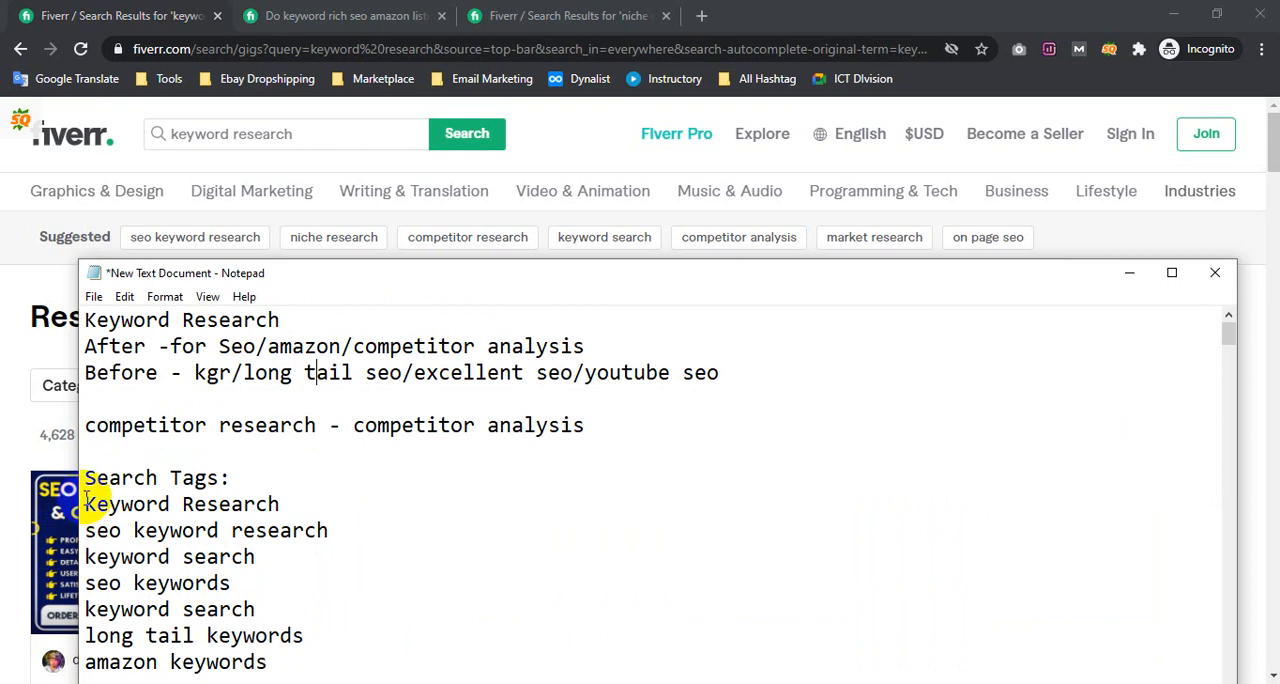
{"action": "left_click_drag", "start_coordinate": [85, 504], "coordinate": [306, 498]}
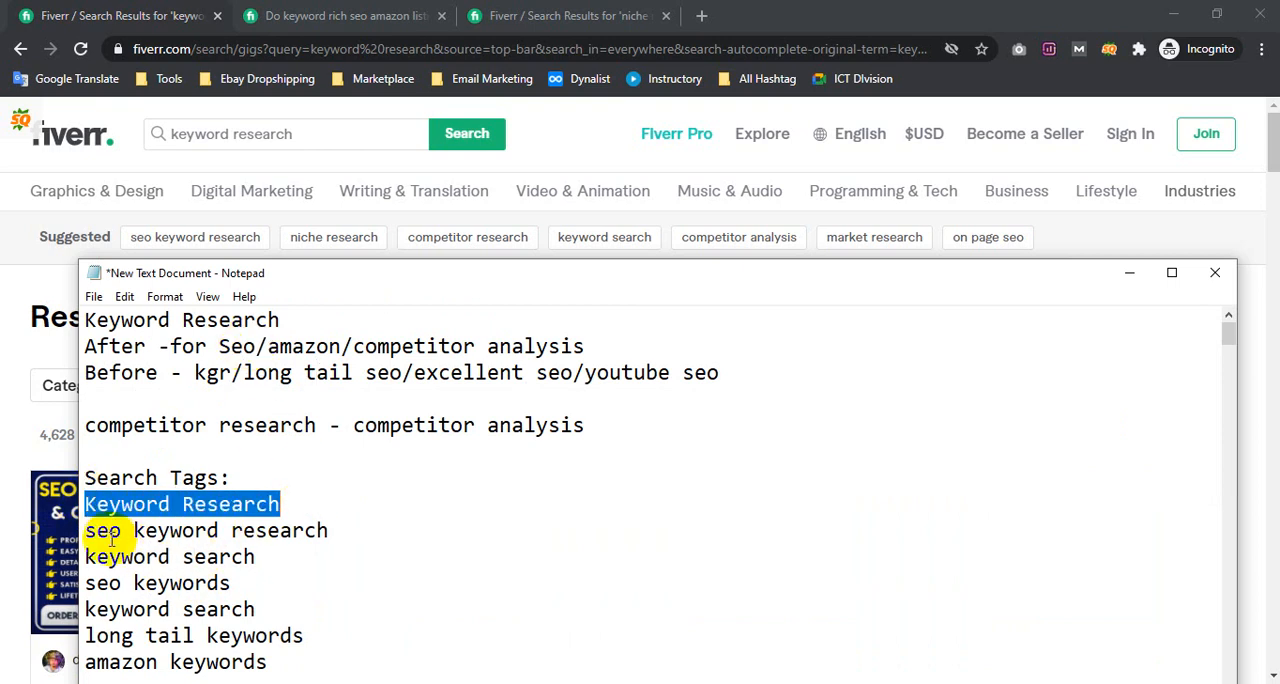
{"action": "left_click_drag", "start_coordinate": [88, 530], "coordinate": [440, 536]}
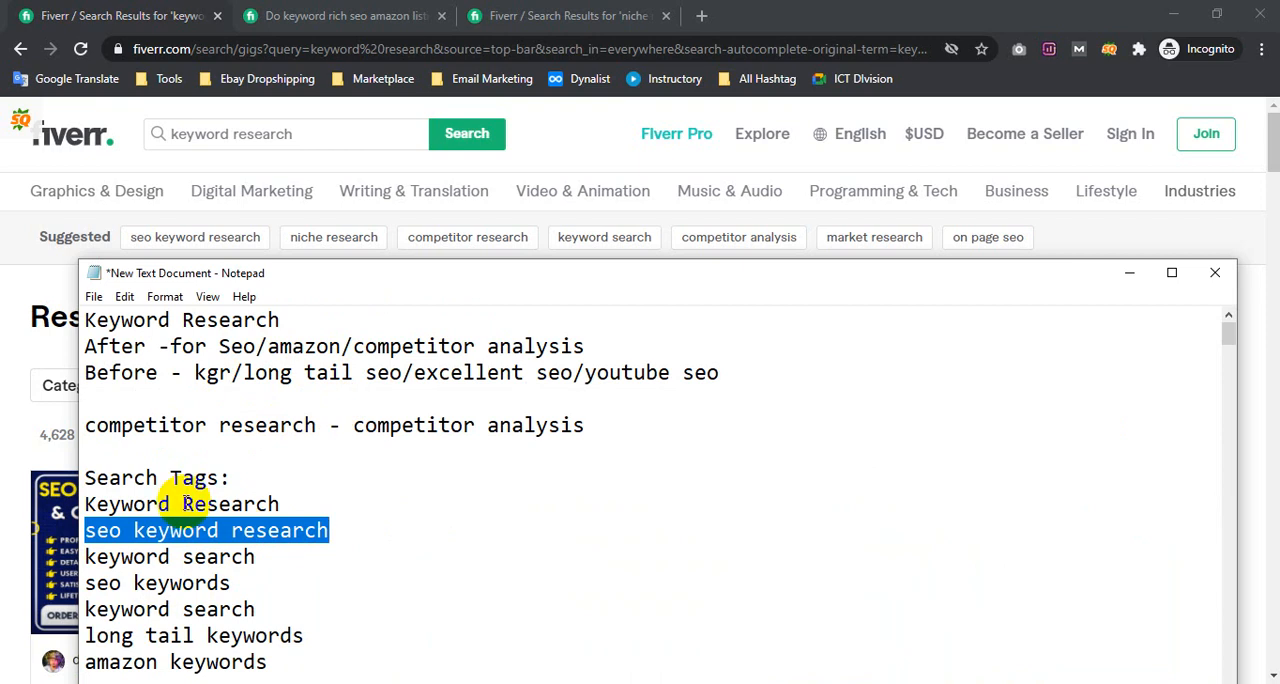
{"action": "left_click_drag", "start_coordinate": [265, 346], "coordinate": [342, 347]}
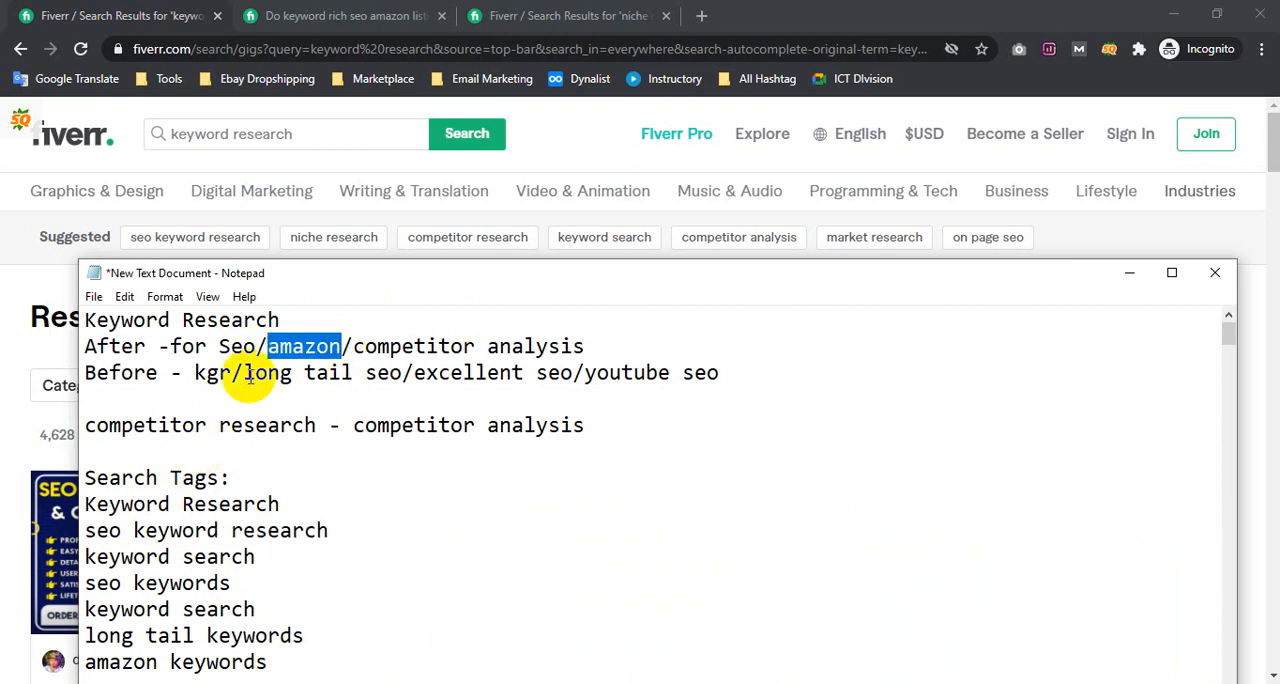
{"action": "left_click_drag", "start_coordinate": [86, 556], "coordinate": [309, 555]}
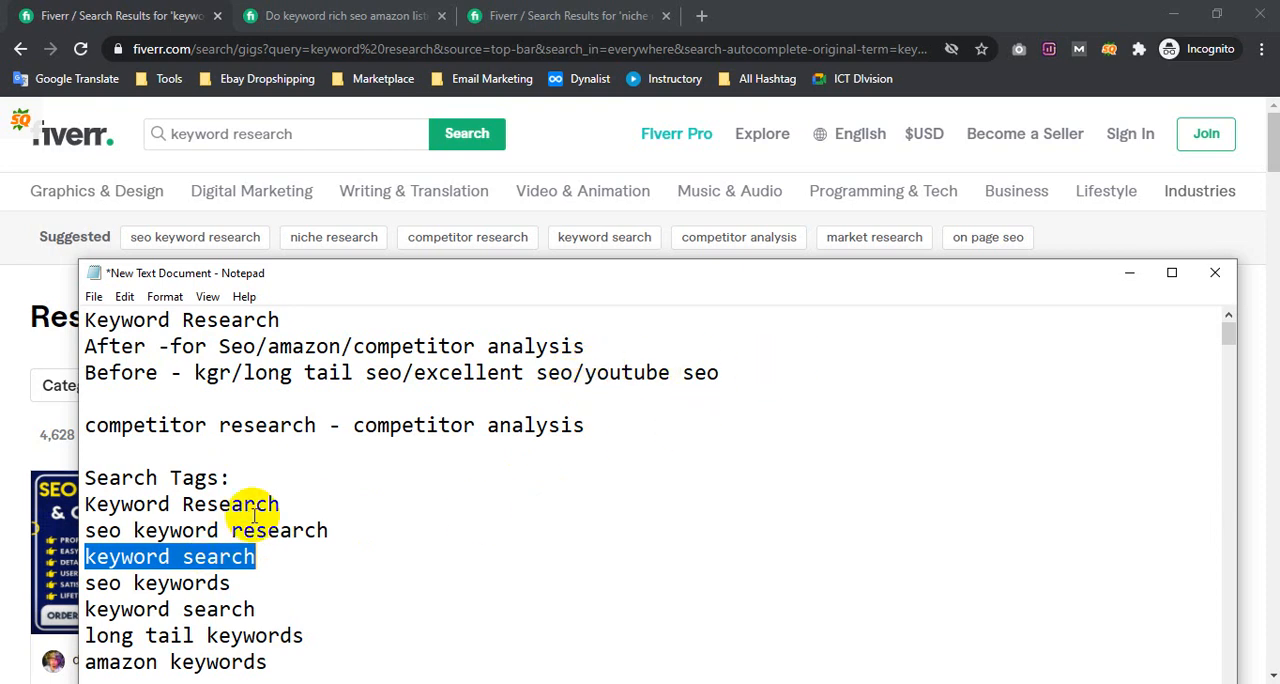
Browse the Fiverr "keyword research" results, examining the gig titles, seller levels, ratings and starting prices
{"action": "left_click", "coordinate": [285, 138]}
{"action": "scroll", "coordinate": [600, 300], "scroll_direction": "down", "scroll_amount": 4}
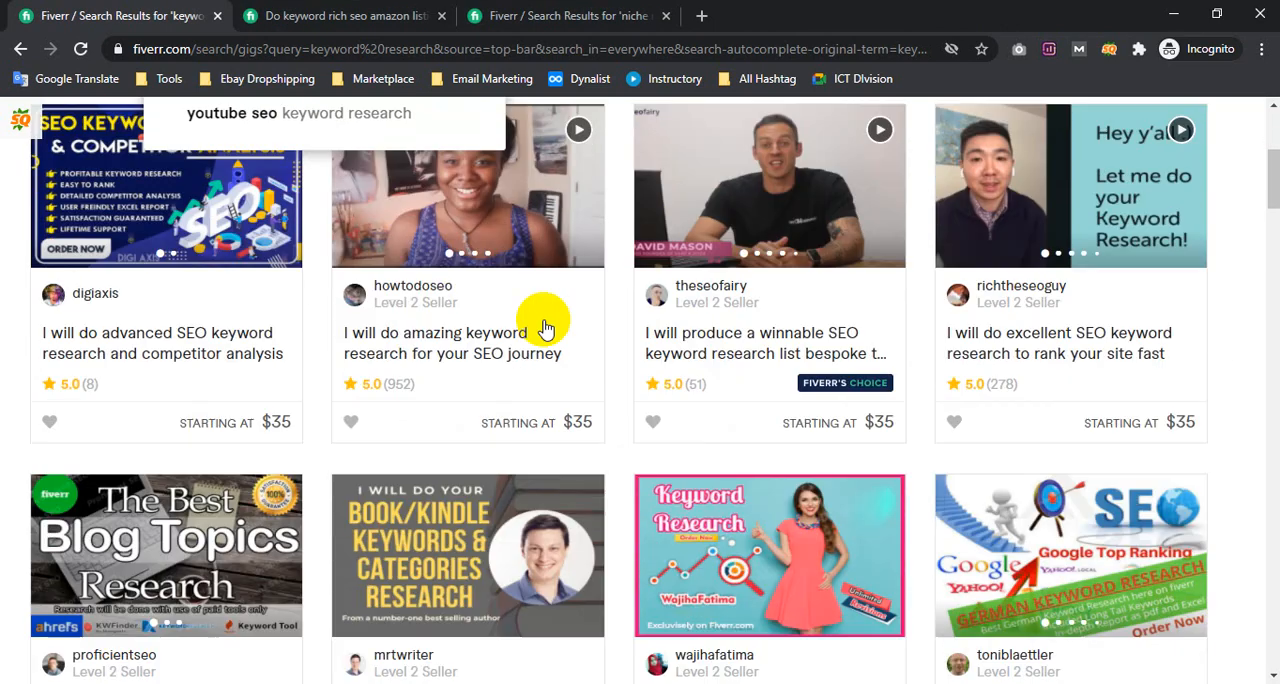
{"action": "scroll", "coordinate": [23, 309], "scroll_direction": "up", "scroll_amount": 2}
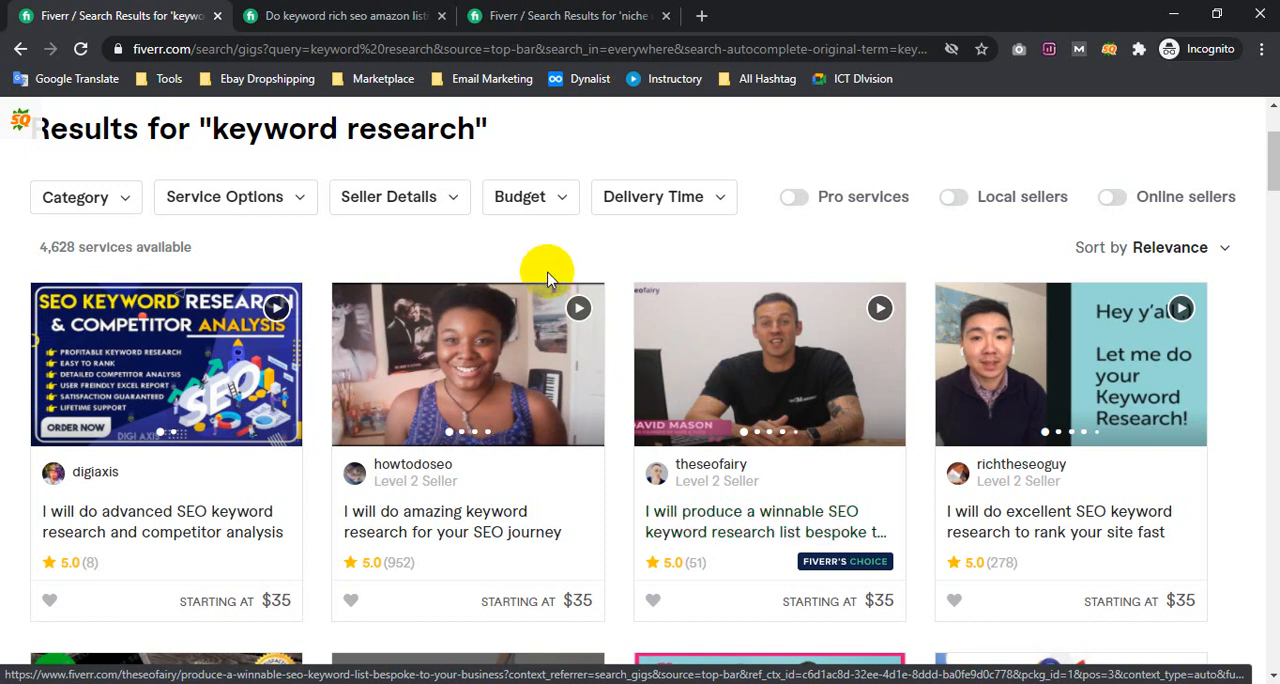
{"action": "scroll", "coordinate": [491, 252], "scroll_direction": "up", "scroll_amount": 3}
{"action": "scroll", "coordinate": [286, 180], "scroll_direction": "down", "scroll_amount": 4}
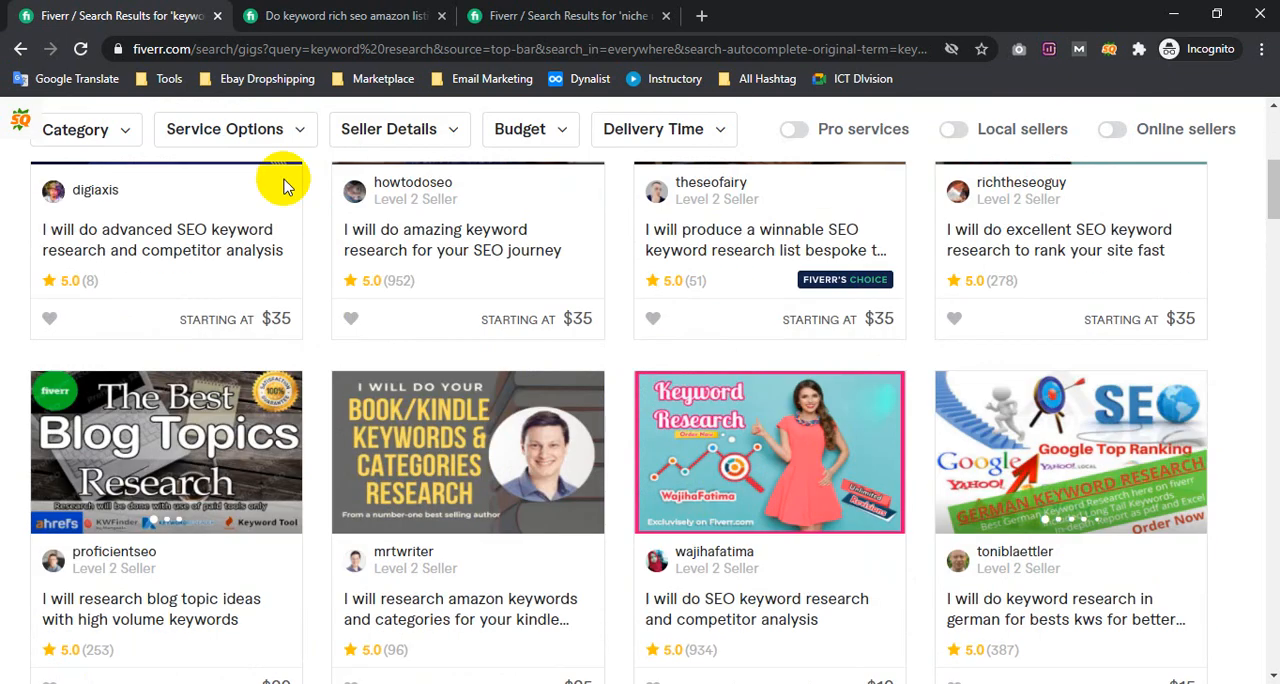
{"action": "scroll", "coordinate": [350, 337], "scroll_direction": "up", "scroll_amount": 2}
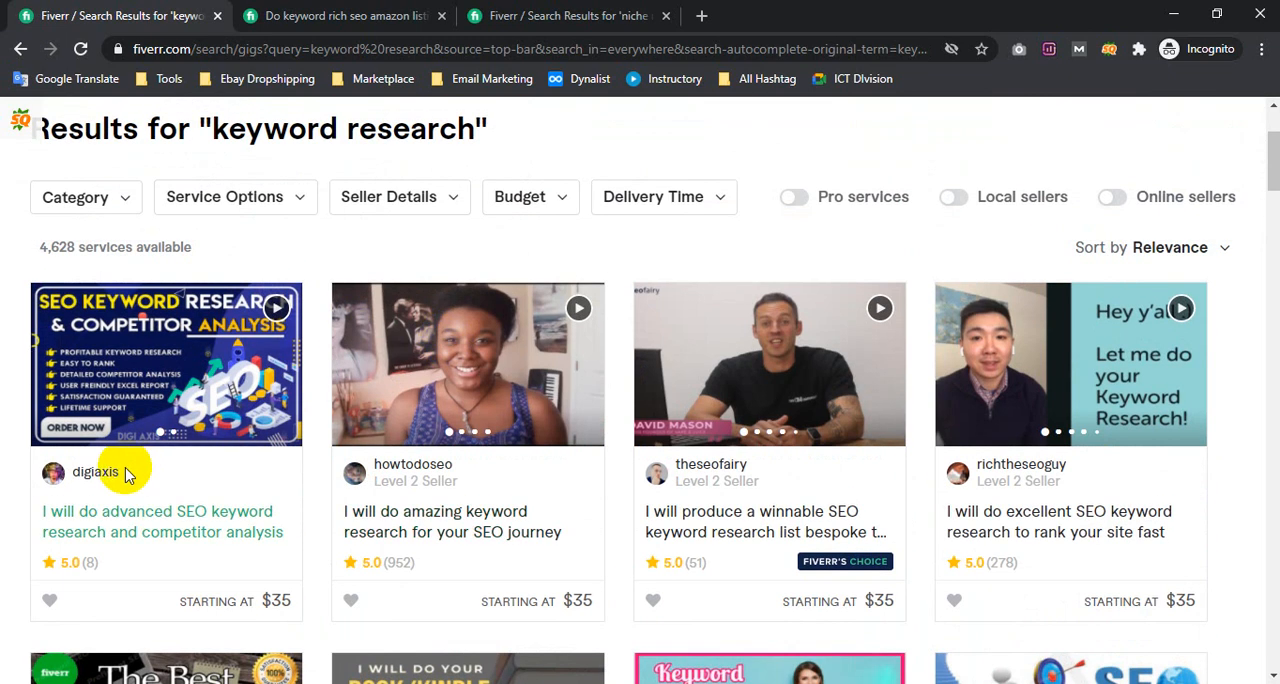
{"action": "scroll", "coordinate": [140, 430], "scroll_direction": "down", "scroll_amount": 1}
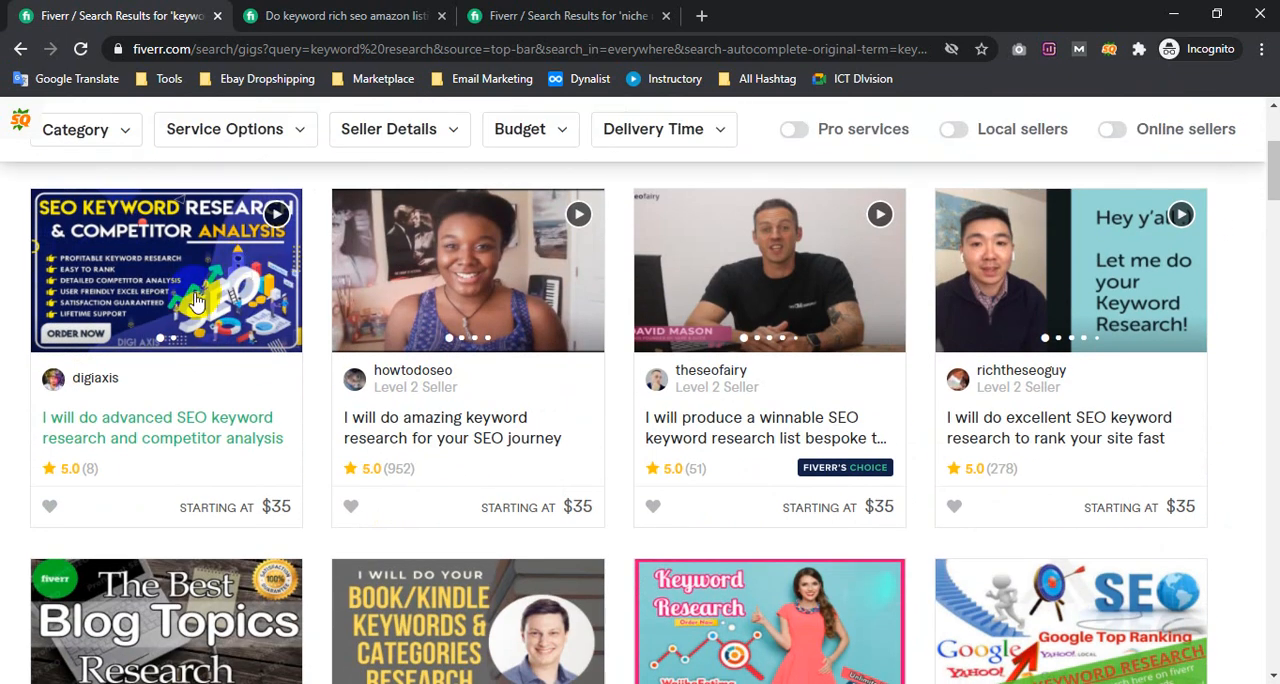
{"action": "scroll", "coordinate": [152, 260], "scroll_direction": "down", "scroll_amount": 1}
{"action": "scroll", "coordinate": [152, 260], "scroll_direction": "down", "scroll_amount": 3}
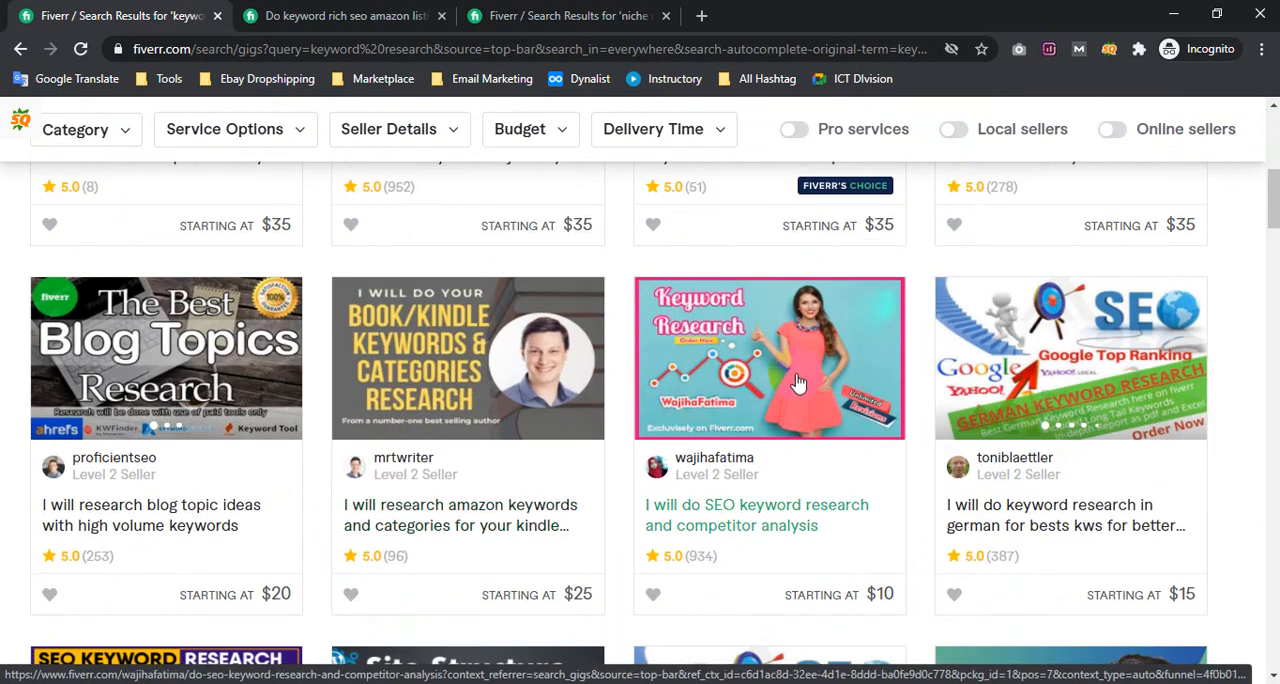
{"action": "scroll", "coordinate": [180, 322], "scroll_direction": "up", "scroll_amount": 5}
{"action": "scroll", "coordinate": [614, 351], "scroll_direction": "down", "scroll_amount": 8}
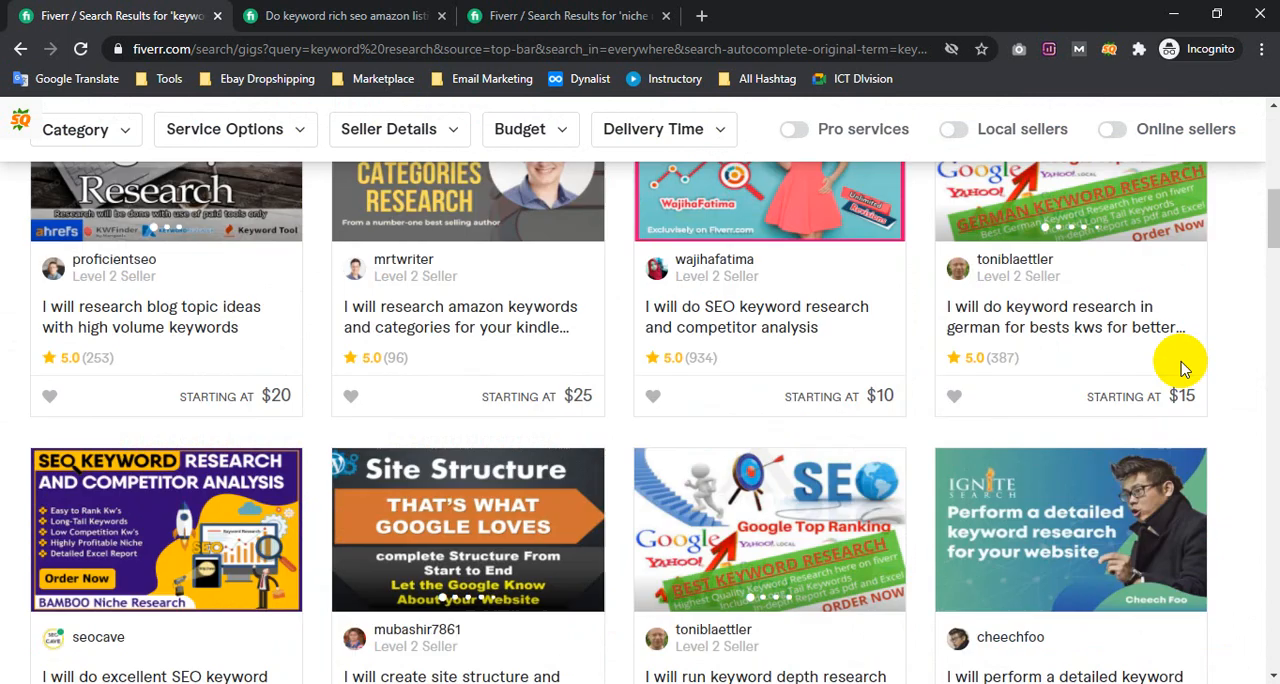
{"action": "scroll", "coordinate": [823, 410], "scroll_direction": "up", "scroll_amount": 3}
{"action": "scroll", "coordinate": [823, 410], "scroll_direction": "down", "scroll_amount": 5}
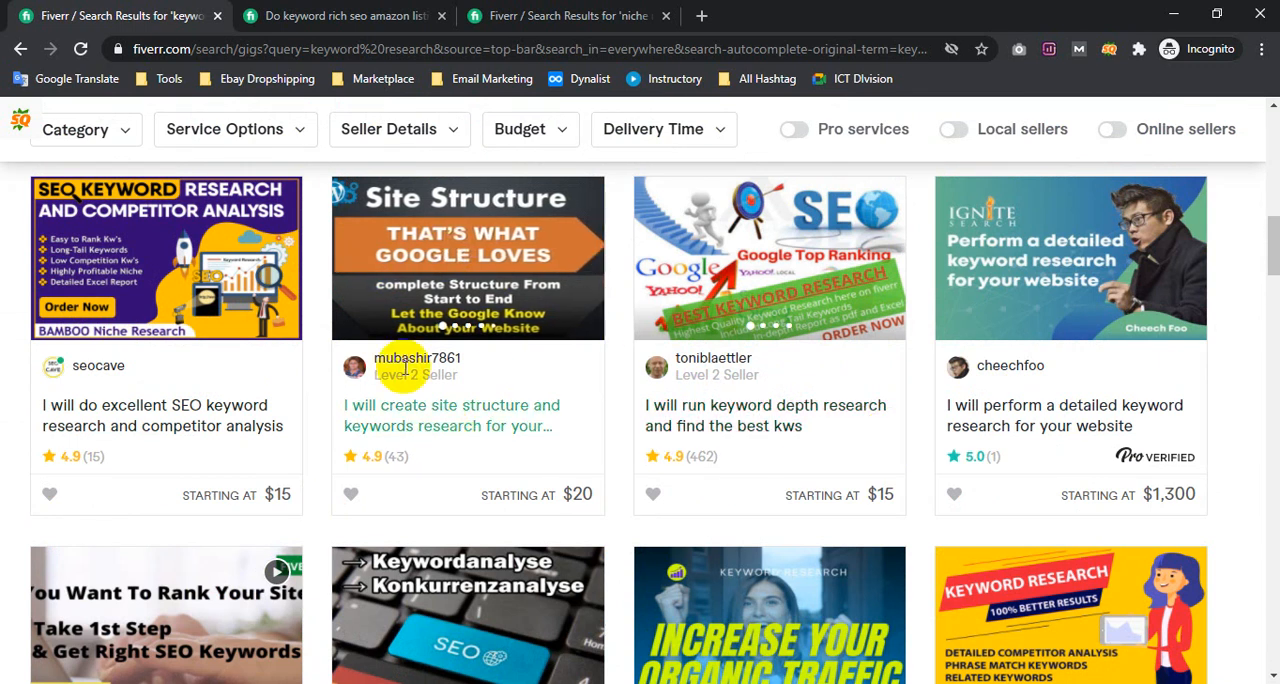
Open the "I will create site structure and keywords research" gig in a new tab and close the two older extra tabs
{"action": "right_click", "coordinate": [465, 420]}
{"action": "left_click", "coordinate": [530, 434]}
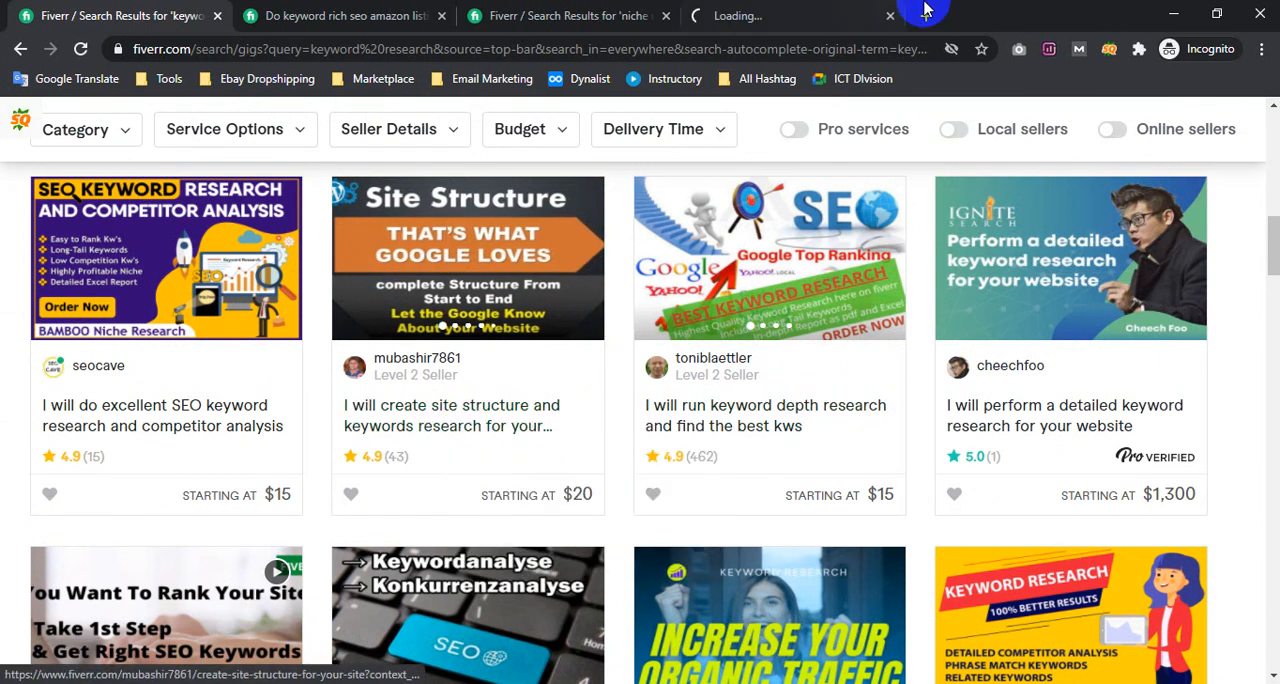
{"action": "left_click", "coordinate": [441, 16]}
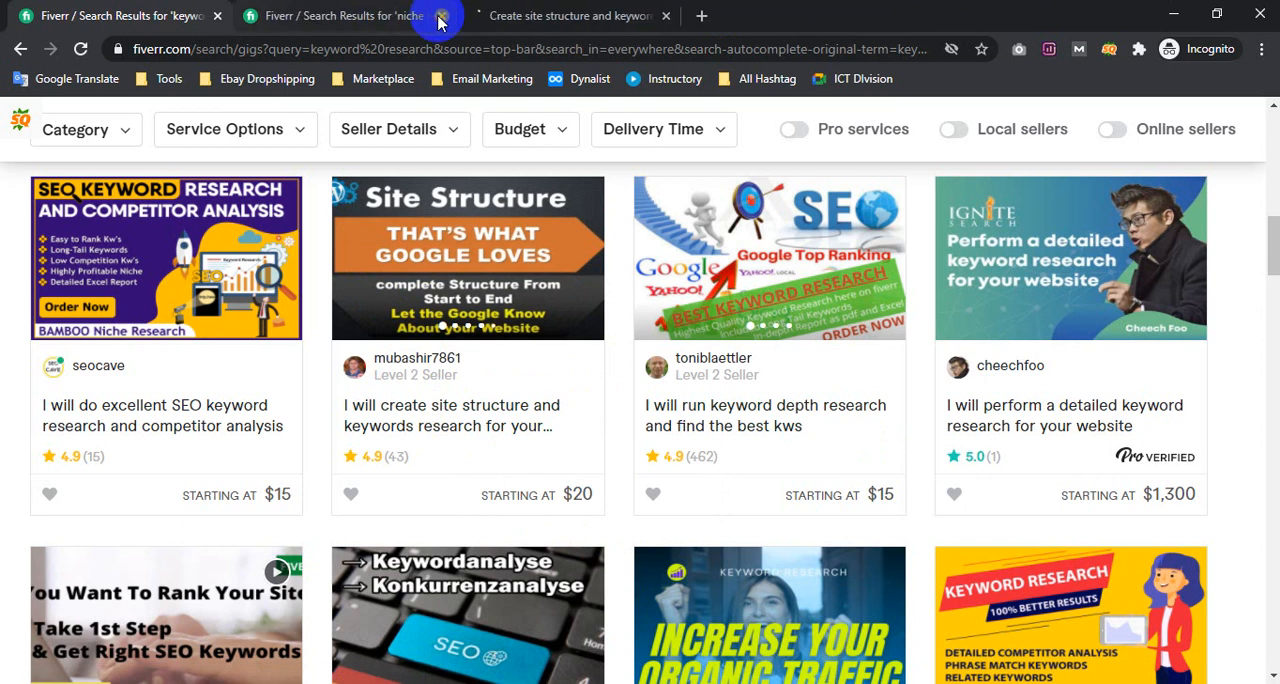
{"action": "left_click", "coordinate": [441, 16]}
{"action": "left_click", "coordinate": [423, 15]}
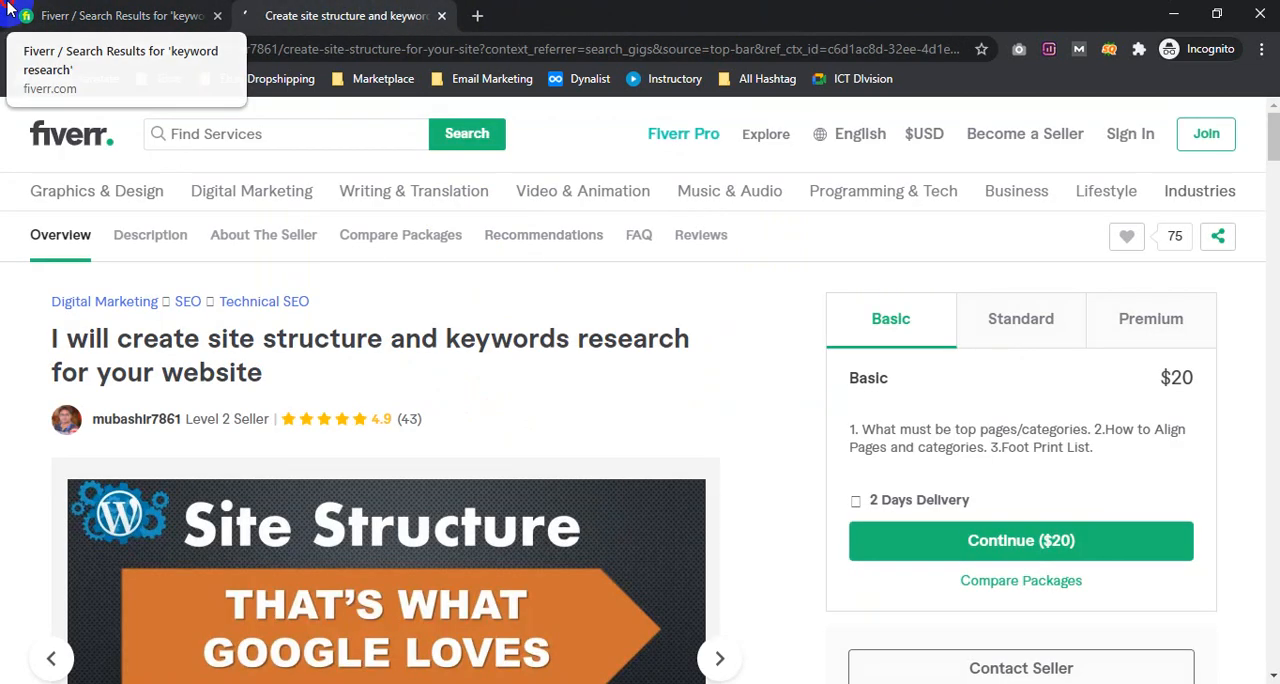
Return to the start of the Fiverr "keyword research" results page
{"action": "left_click", "coordinate": [10, 12]}
{"action": "scroll", "coordinate": [470, 375], "scroll_direction": "up", "scroll_amount": 10}
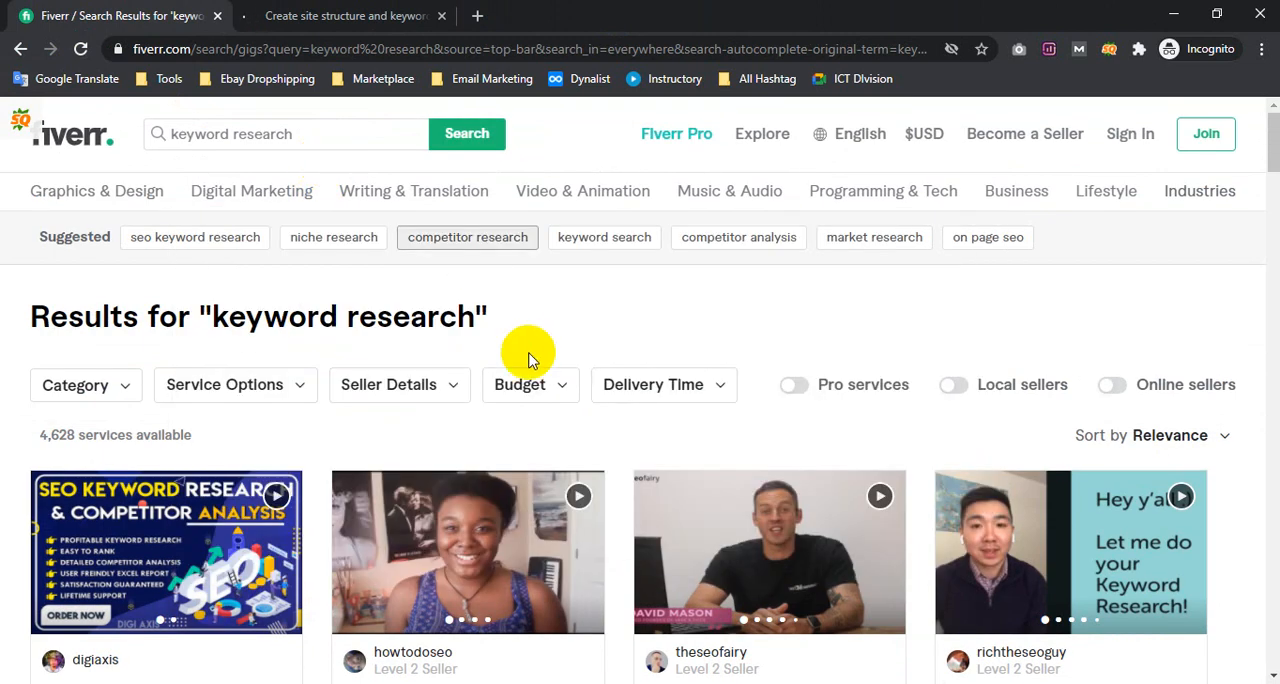
Examine the gig images in the first rows of the Fiverr "keyword research" results, comparing their design and text
{"action": "scroll", "coordinate": [529, 349], "scroll_direction": "down", "scroll_amount": 4}
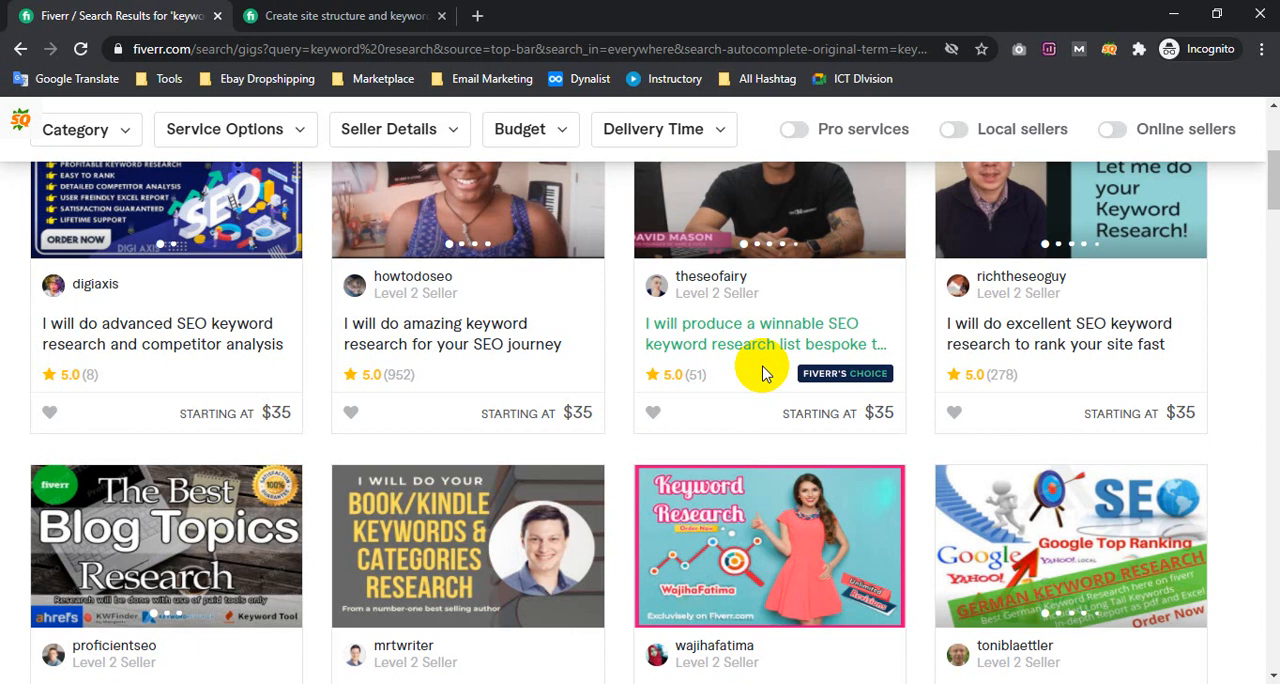
{"action": "scroll", "coordinate": [463, 323], "scroll_direction": "up", "scroll_amount": 5}
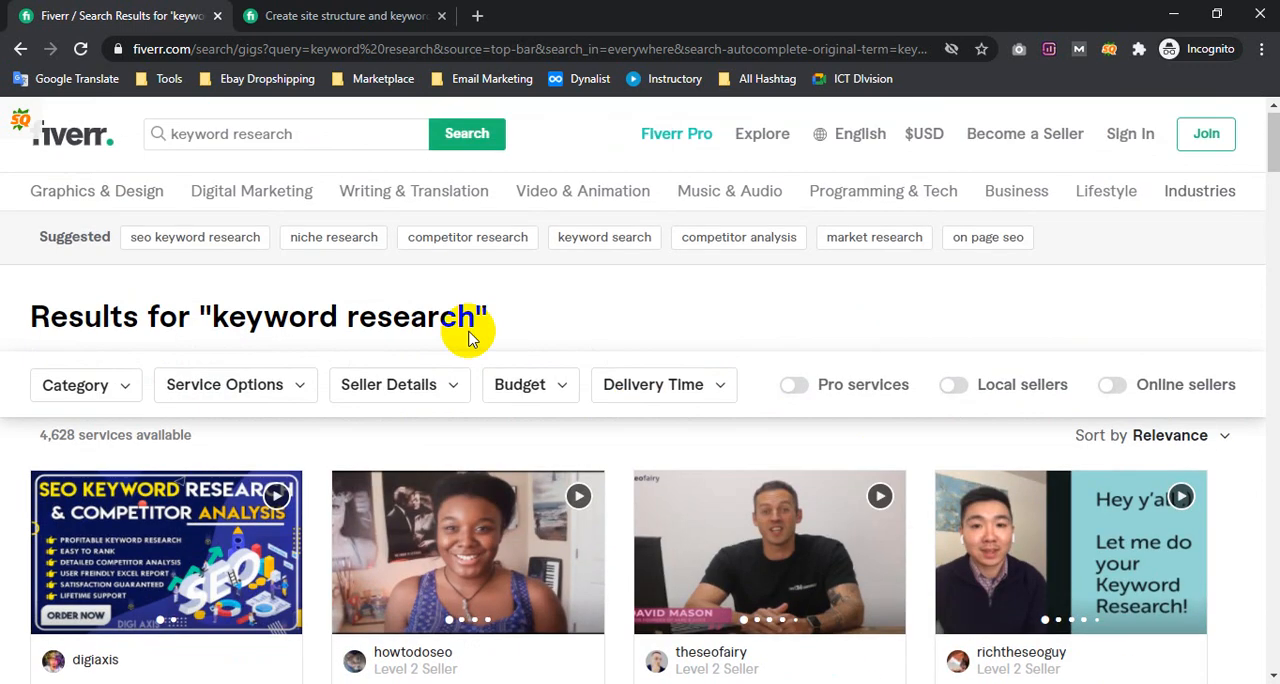
{"action": "scroll", "coordinate": [503, 511], "scroll_direction": "down", "scroll_amount": 12}
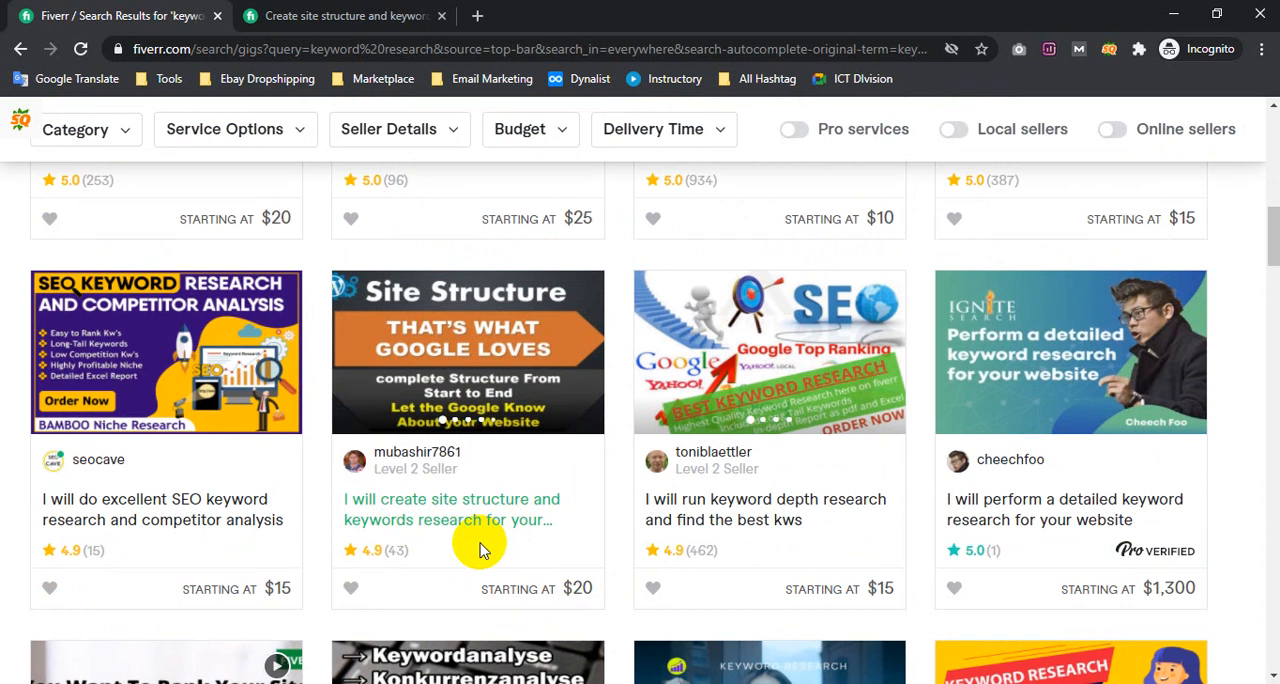
{"action": "scroll", "coordinate": [445, 410], "scroll_direction": "up", "scroll_amount": 2}
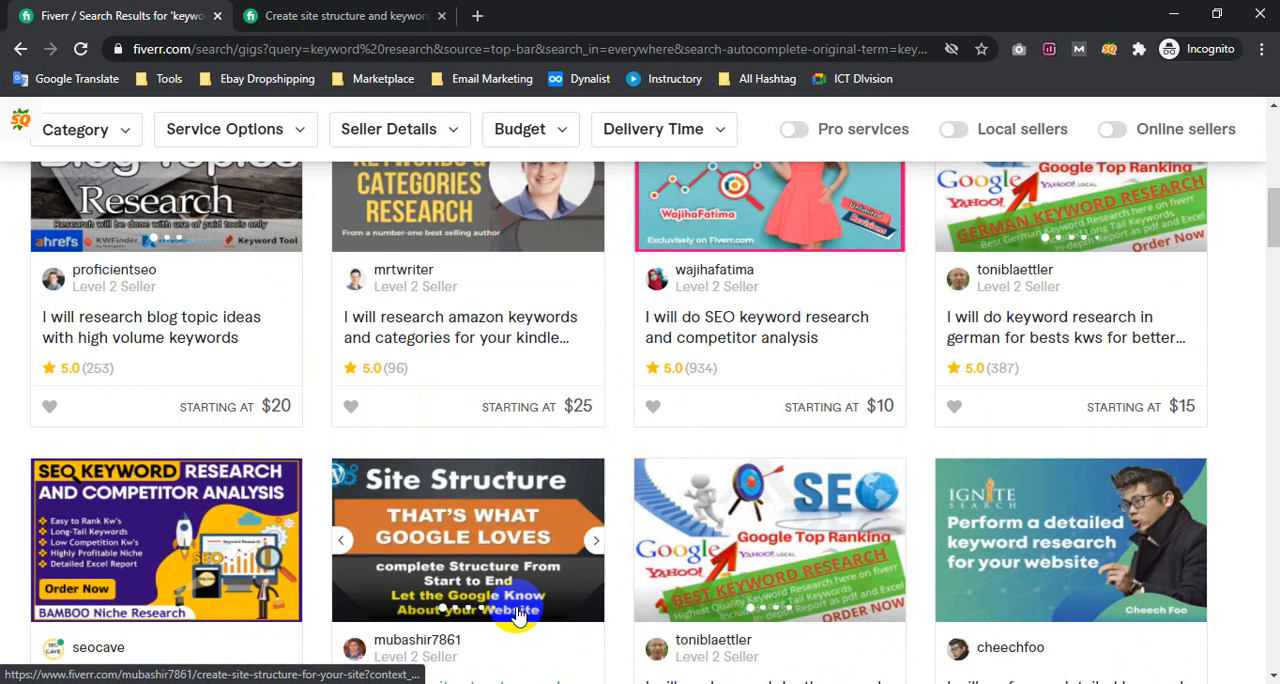
{"action": "scroll", "coordinate": [493, 562], "scroll_direction": "up", "scroll_amount": 3}
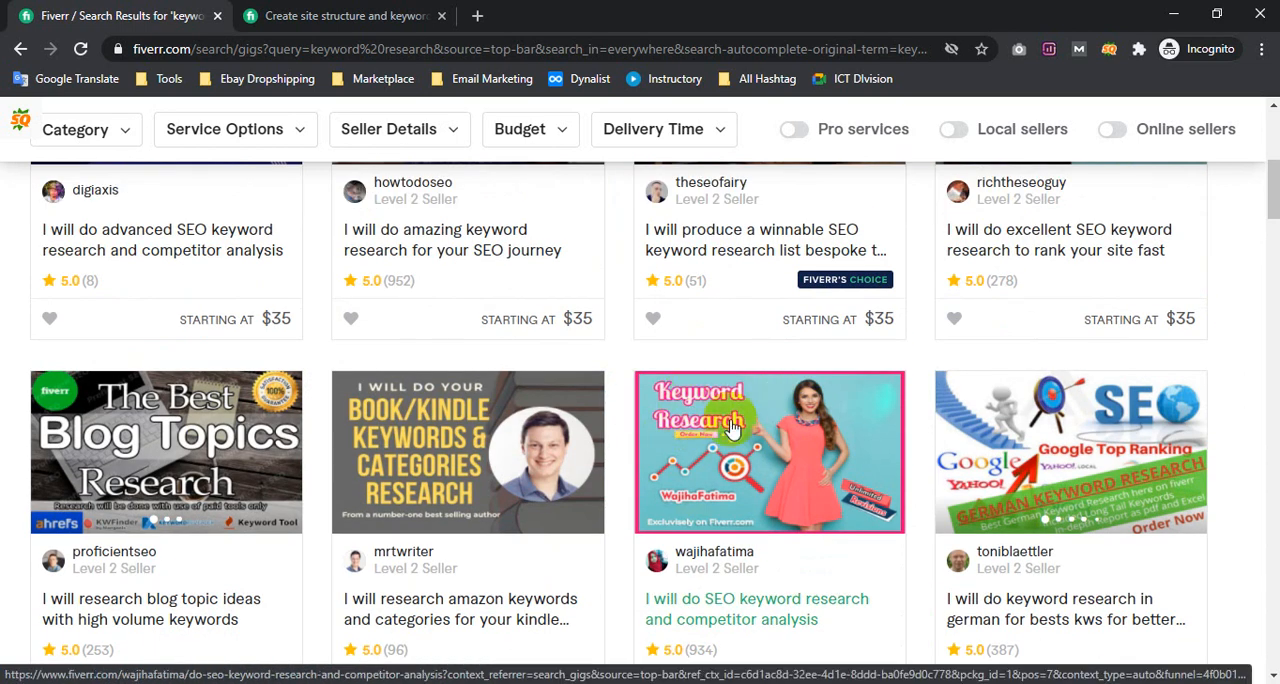
{"action": "scroll", "coordinate": [676, 436], "scroll_direction": "down", "scroll_amount": 6}
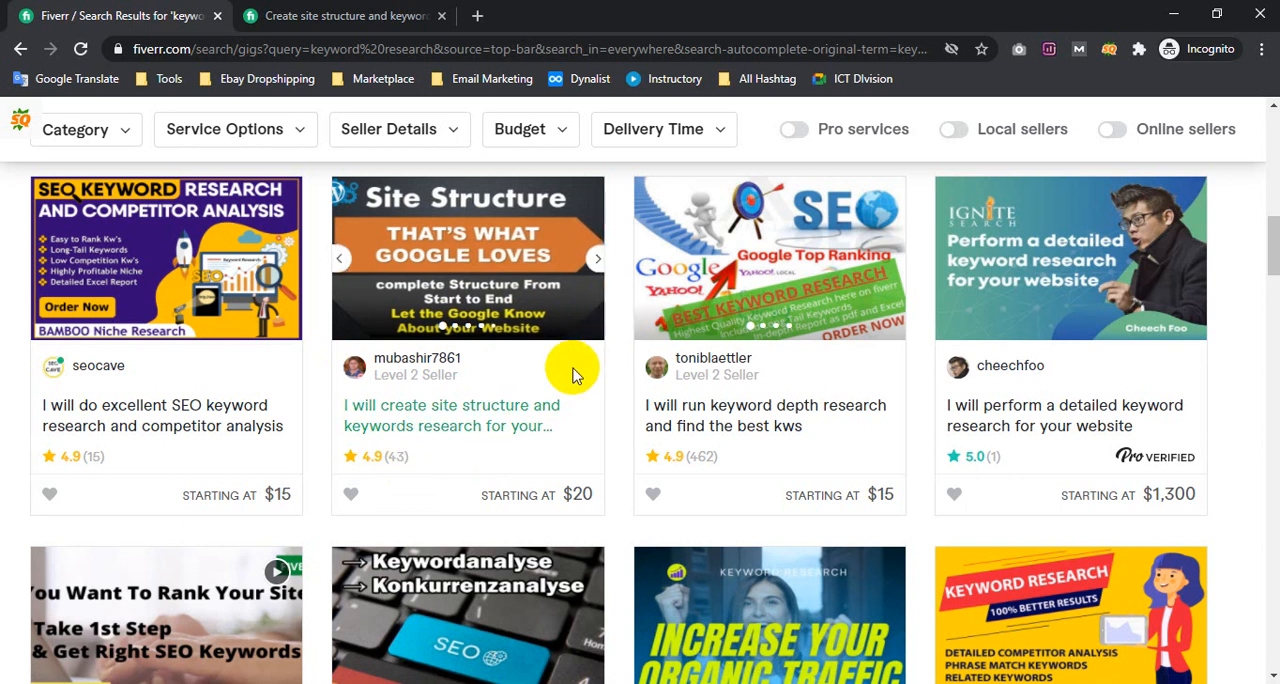
{"action": "scroll", "coordinate": [1220, 306], "scroll_direction": "down", "scroll_amount": 1}
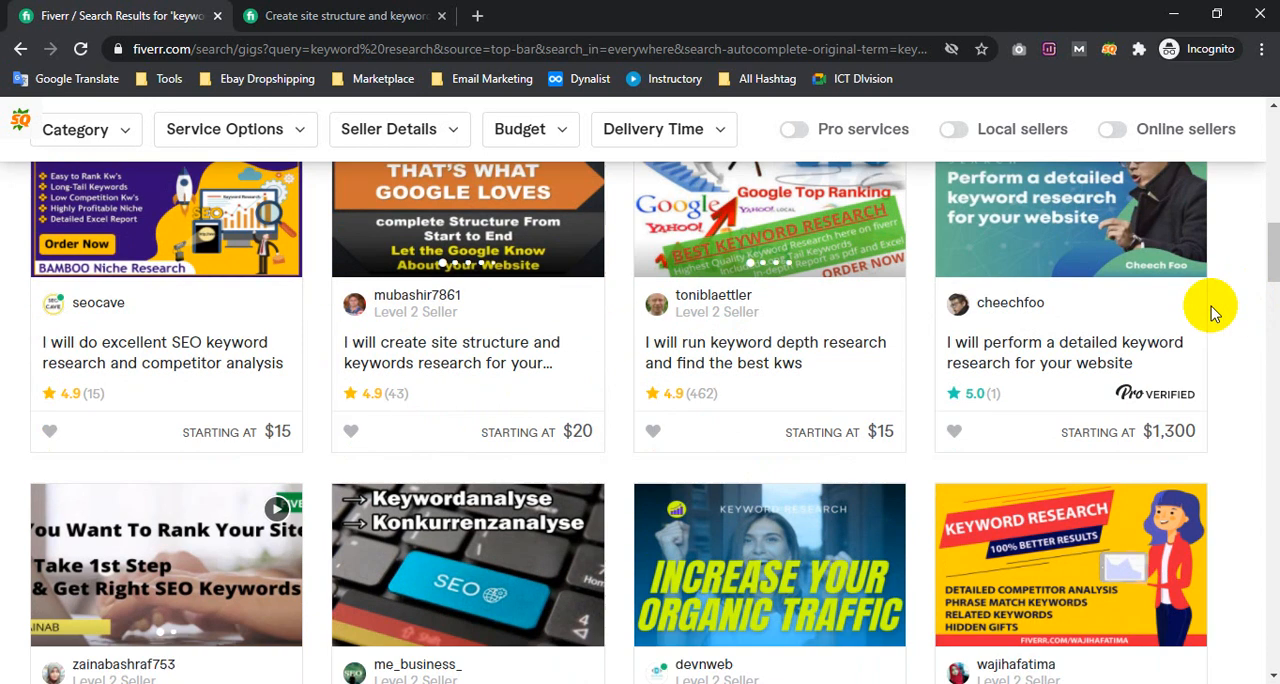
{"action": "scroll", "coordinate": [1190, 300], "scroll_direction": "up", "scroll_amount": 1}
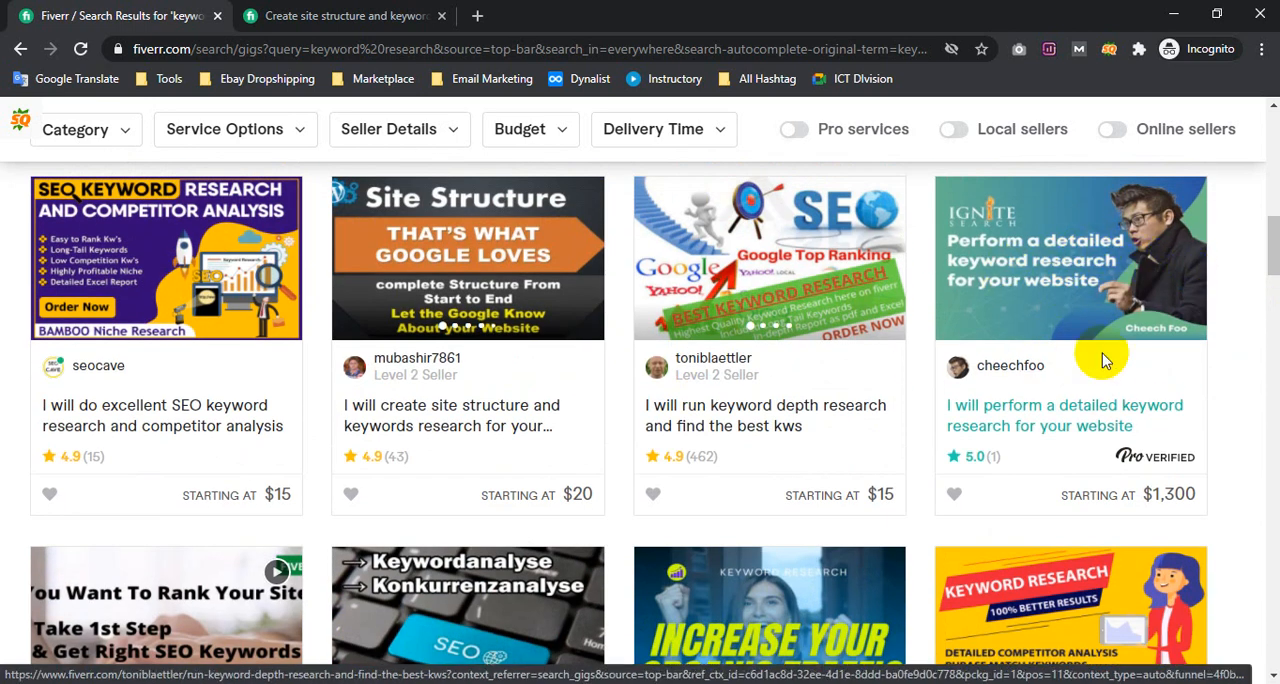
{"action": "scroll", "coordinate": [1100, 350], "scroll_direction": "down", "scroll_amount": 3}
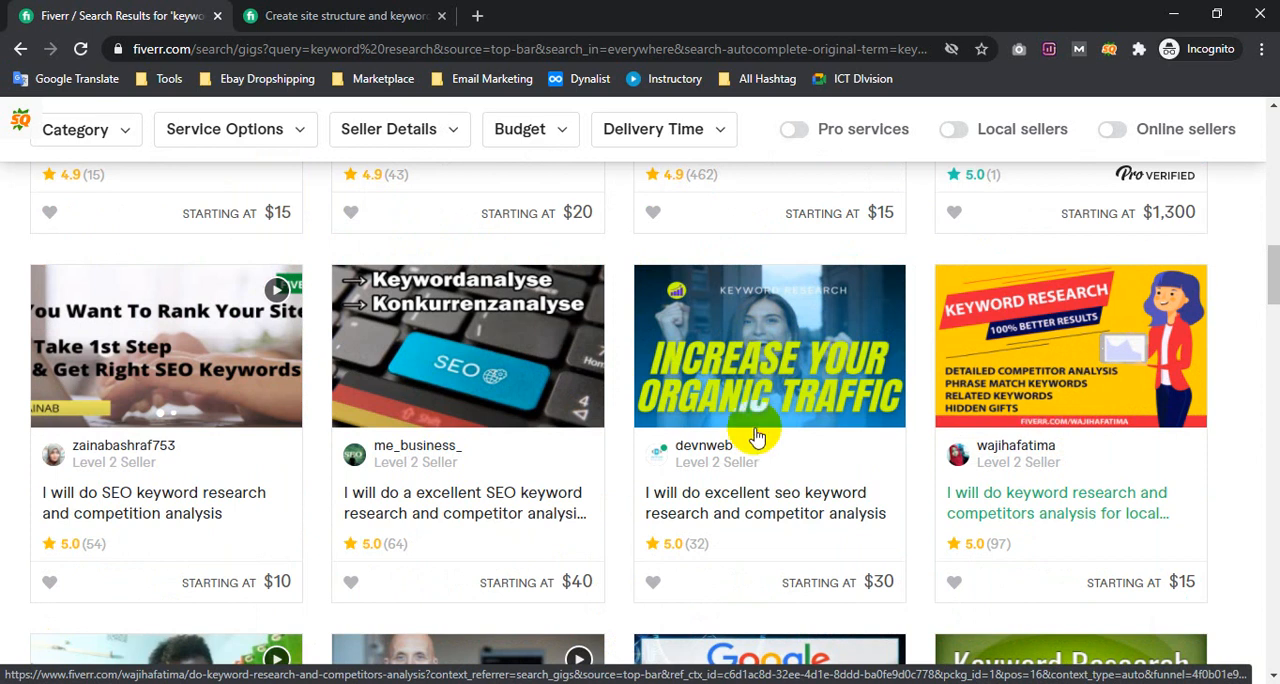
Examine the images and titles of the remaining gigs through the end of the first results page
{"action": "scroll", "coordinate": [757, 428], "scroll_direction": "down", "scroll_amount": 5}
{"action": "scroll", "coordinate": [300, 310], "scroll_direction": "down", "scroll_amount": 6}
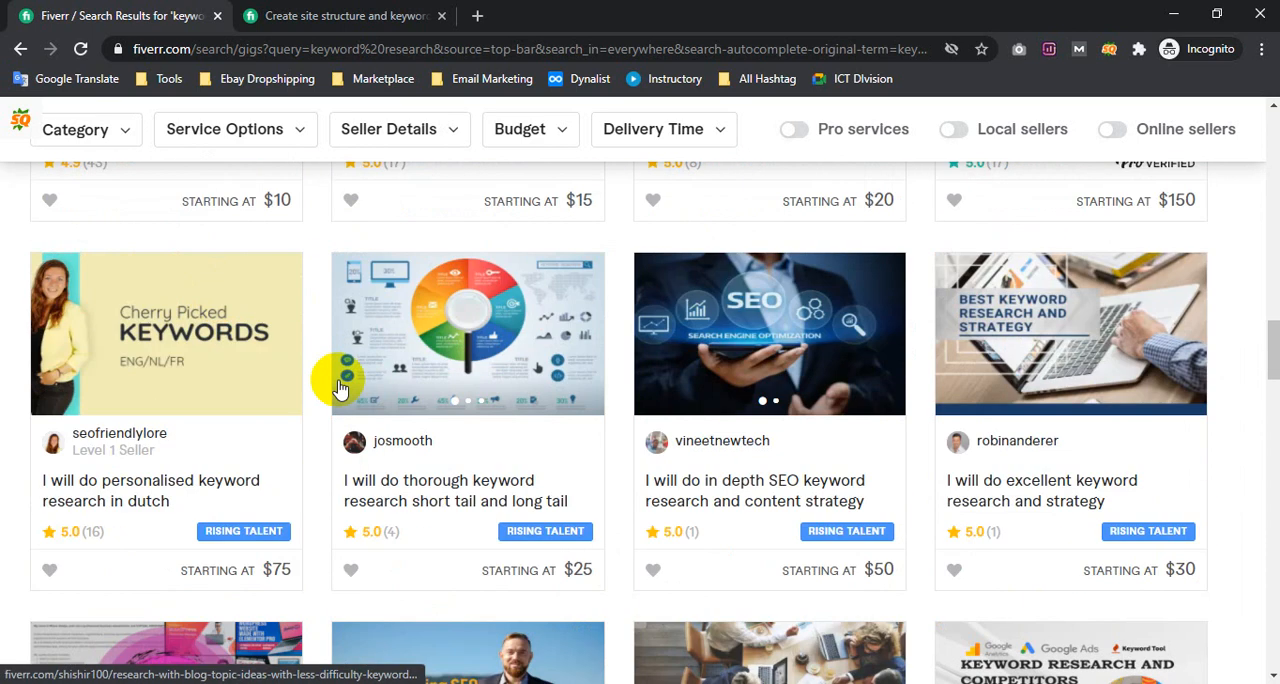
{"action": "scroll", "coordinate": [440, 405], "scroll_direction": "down", "scroll_amount": 2}
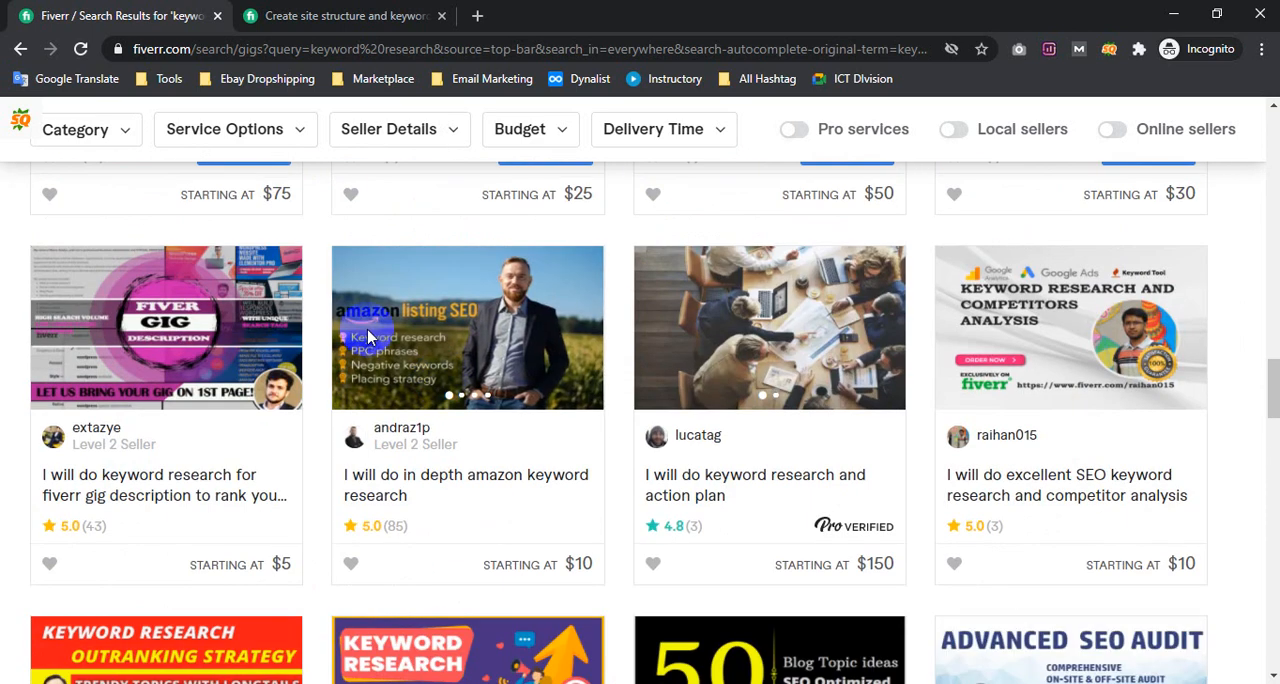
{"action": "scroll", "coordinate": [1180, 372], "scroll_direction": "down", "scroll_amount": 4}
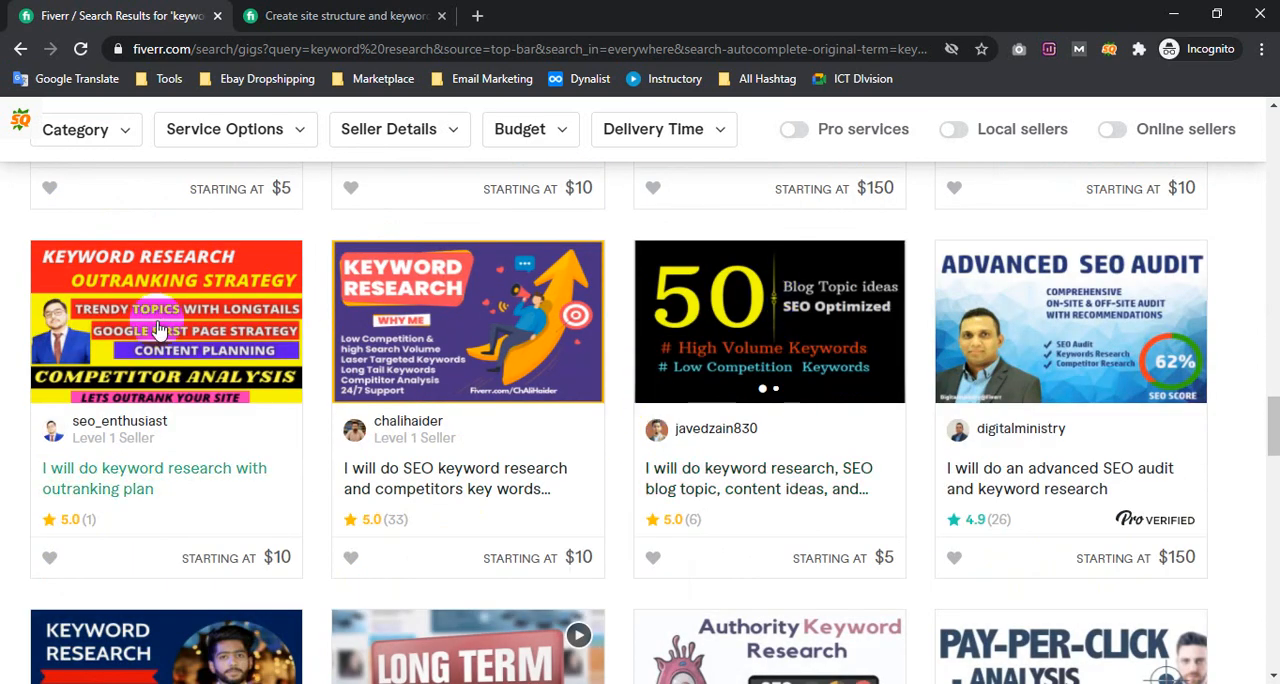
{"action": "scroll", "coordinate": [760, 310], "scroll_direction": "down", "scroll_amount": 4}
{"action": "scroll", "coordinate": [610, 330], "scroll_direction": "down", "scroll_amount": 5}
{"action": "scroll", "coordinate": [607, 330], "scroll_direction": "down", "scroll_amount": 4}
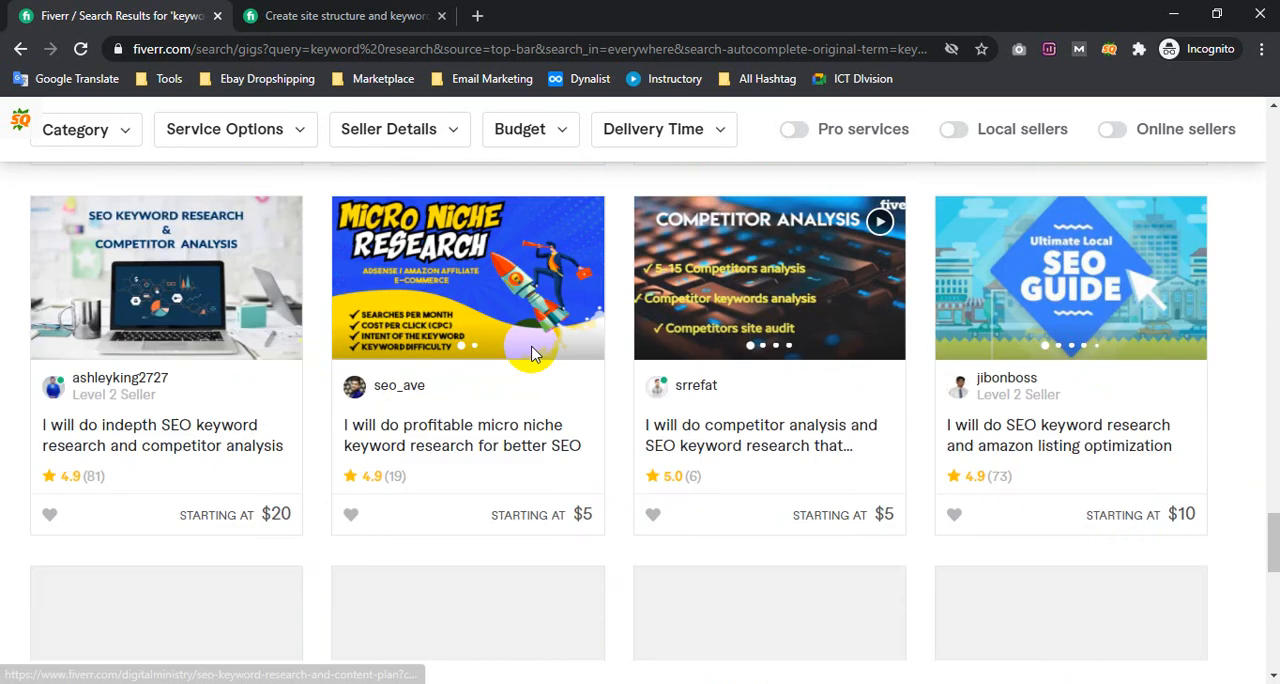
{"action": "scroll", "coordinate": [826, 349], "scroll_direction": "down", "scroll_amount": 3}
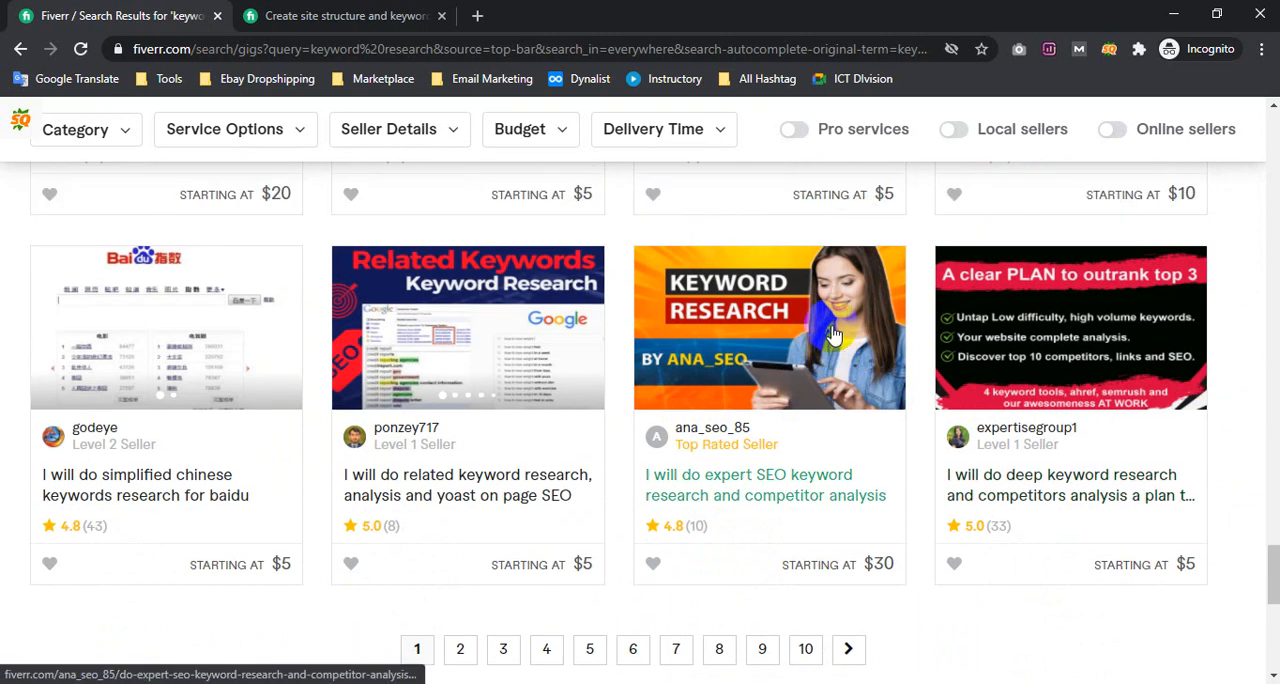
Review the gig images again while returning from the end of the results page to its first row
{"action": "scroll", "coordinate": [829, 325], "scroll_direction": "up", "scroll_amount": 10}
{"action": "scroll", "coordinate": [835, 330], "scroll_direction": "down", "scroll_amount": 4}
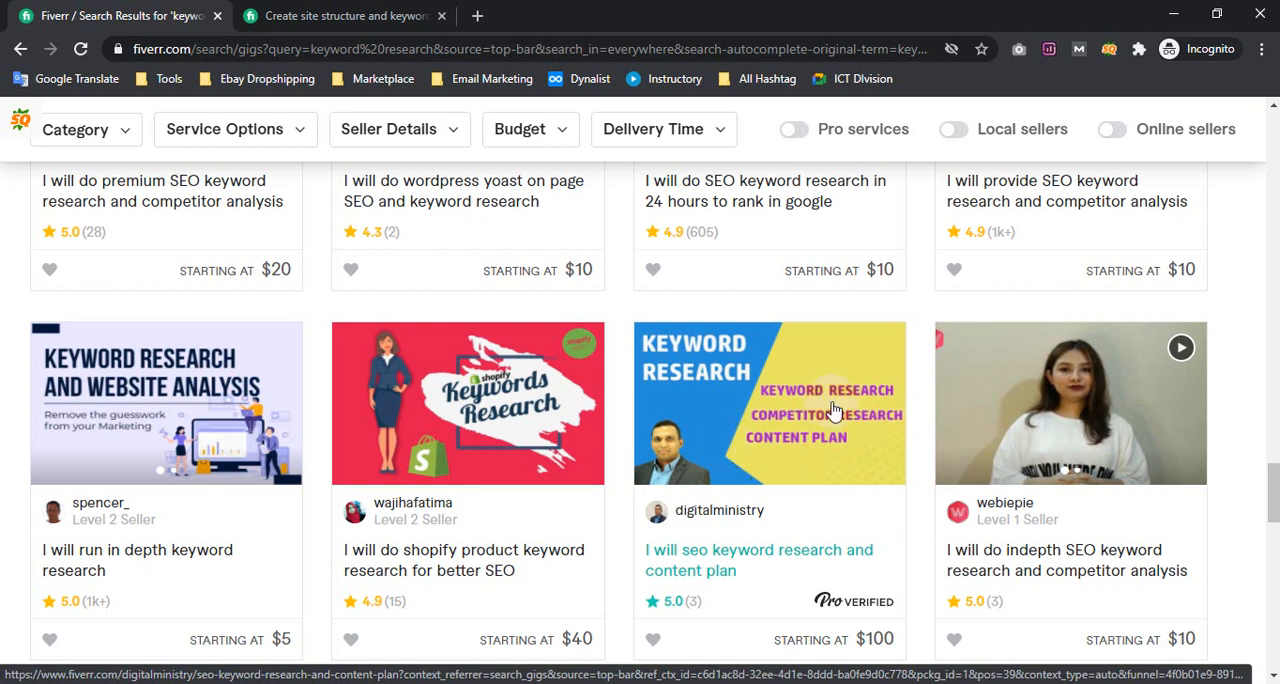
{"action": "scroll", "coordinate": [768, 402], "scroll_direction": "up", "scroll_amount": 3}
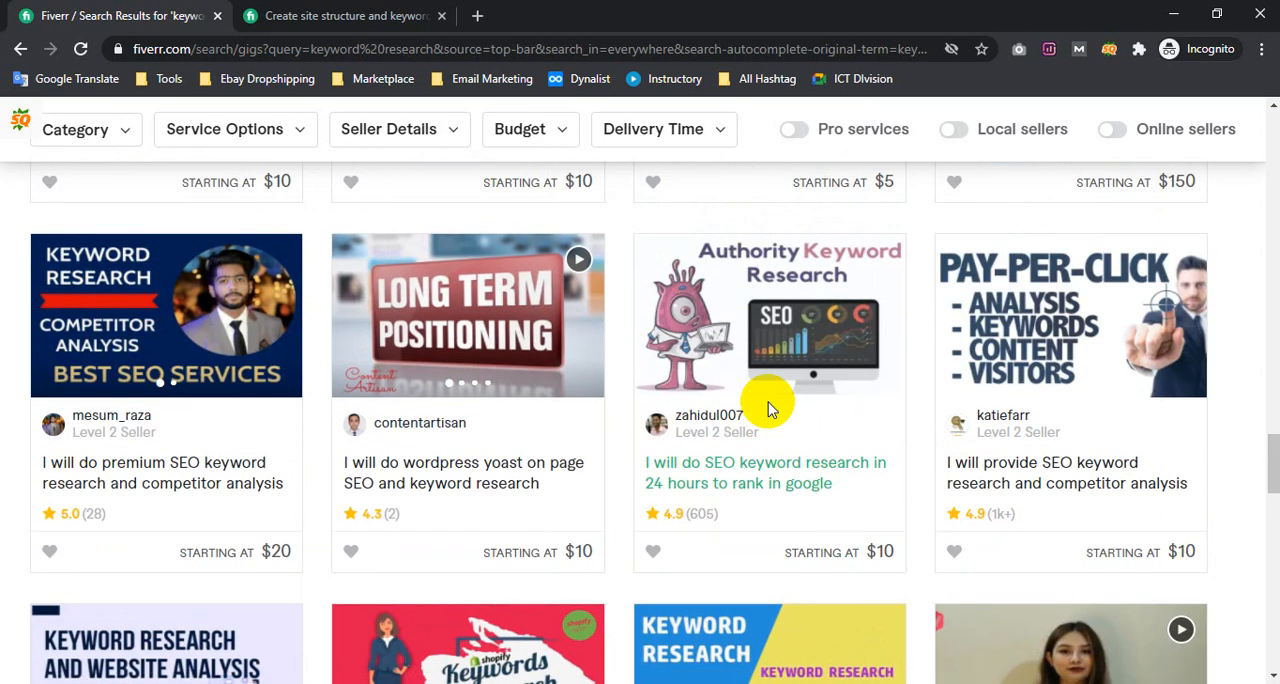
{"action": "scroll", "coordinate": [768, 402], "scroll_direction": "down", "scroll_amount": 15}
{"action": "scroll", "coordinate": [768, 402], "scroll_direction": "up", "scroll_amount": 5}
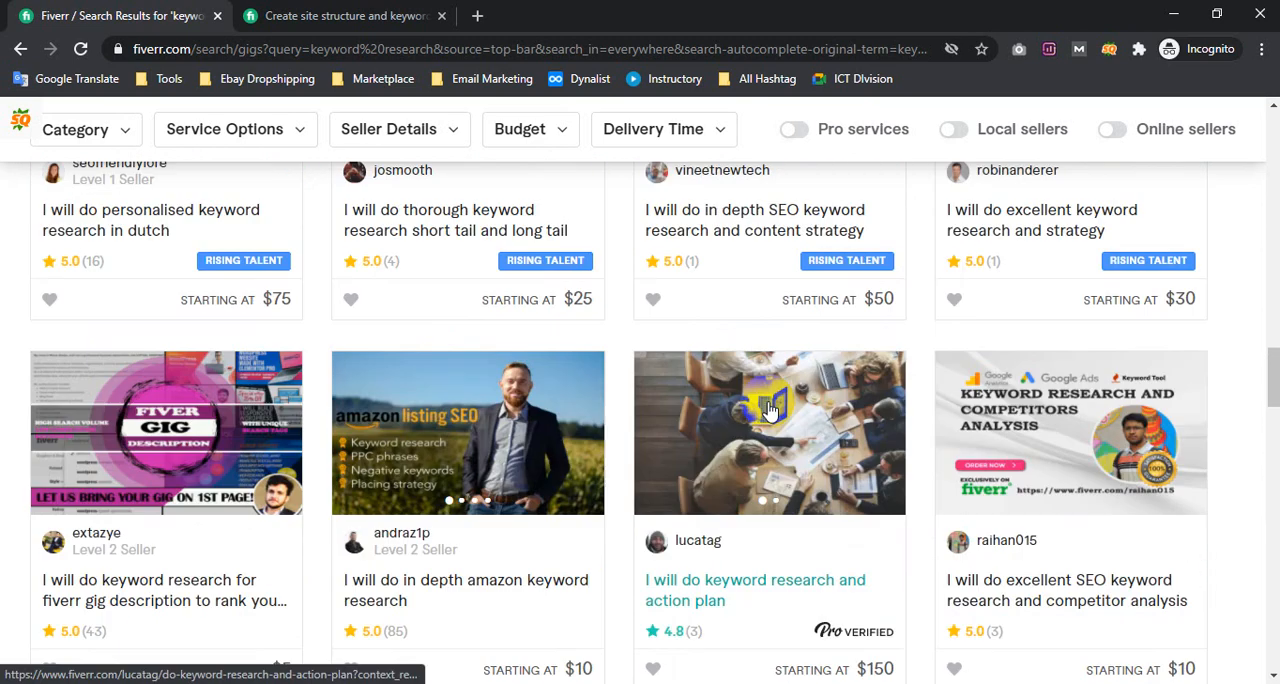
{"action": "scroll", "coordinate": [768, 410], "scroll_direction": "up", "scroll_amount": 12}
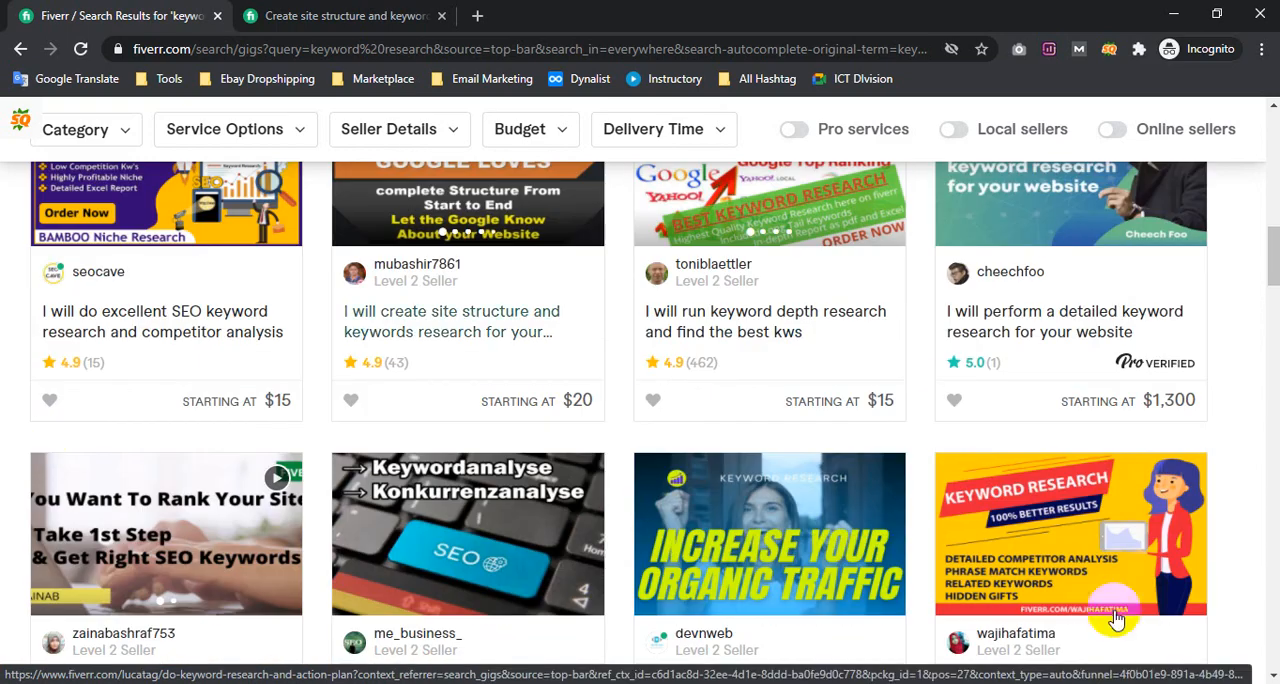
{"action": "scroll", "coordinate": [641, 430], "scroll_direction": "up", "scroll_amount": 8}
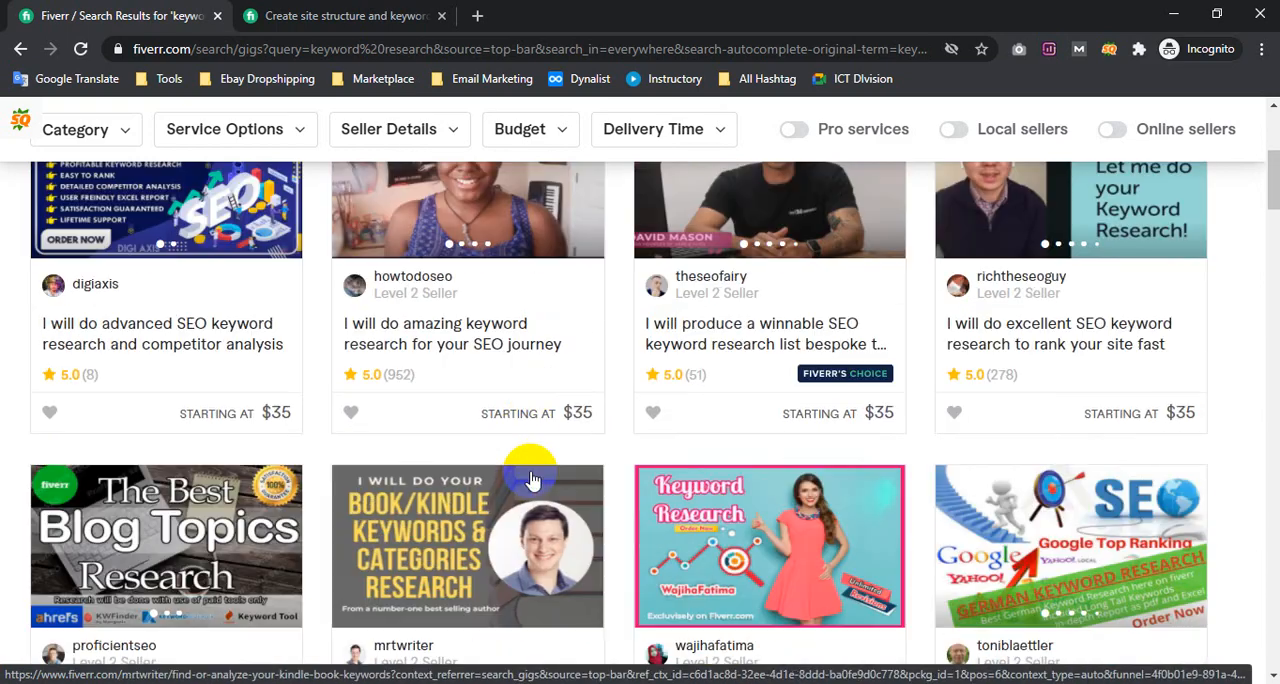
{"action": "scroll", "coordinate": [549, 480], "scroll_direction": "up", "scroll_amount": 2}
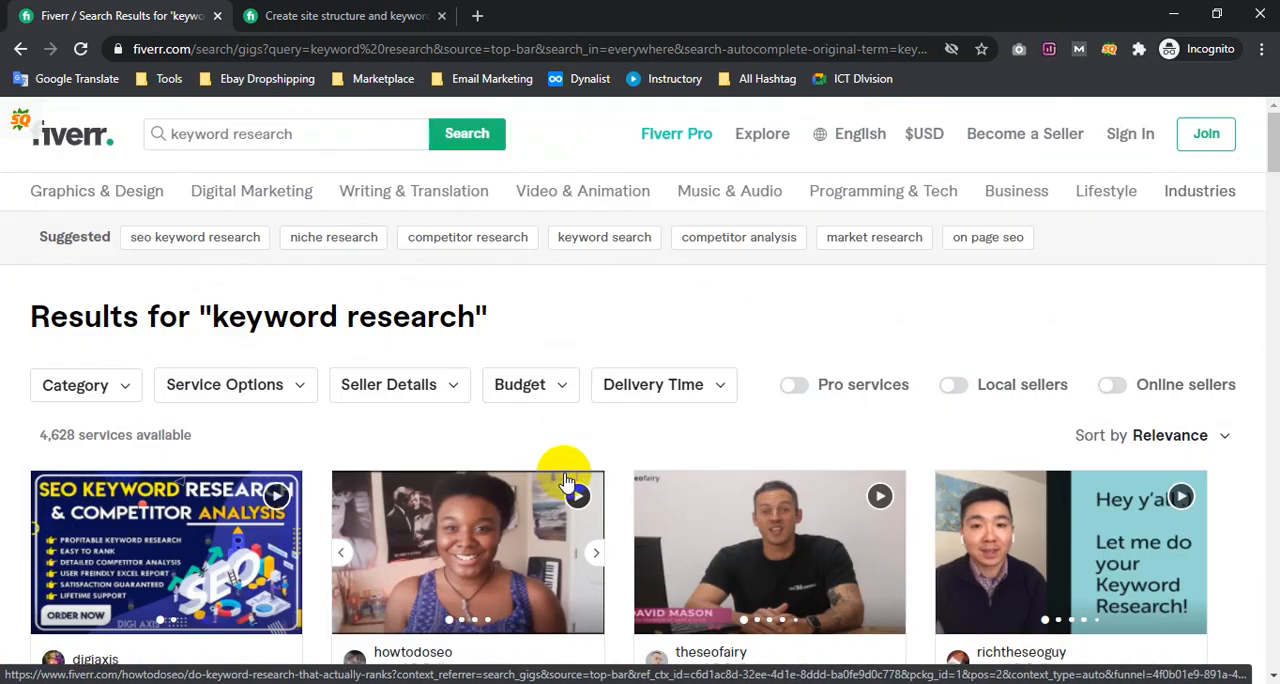
{"action": "scroll", "coordinate": [566, 483], "scroll_direction": "down", "scroll_amount": 5}
{"action": "scroll", "coordinate": [543, 294], "scroll_direction": "up", "scroll_amount": 4}
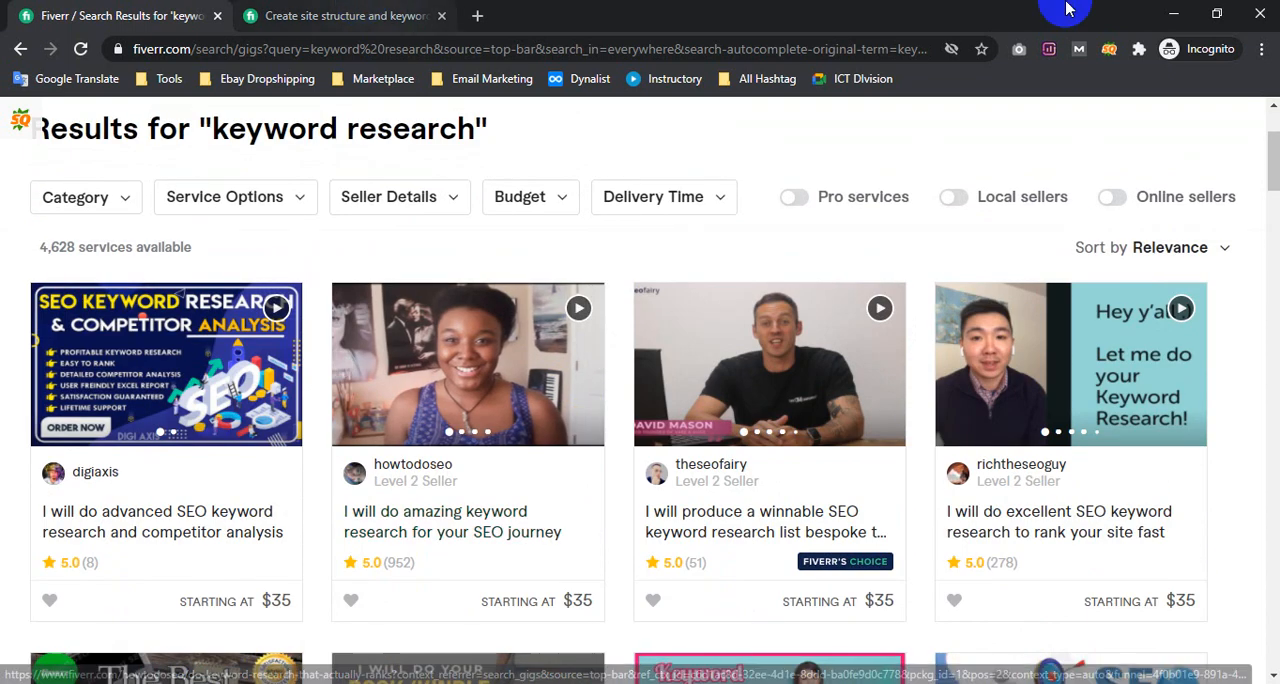
Minimize the incognito Fiverr window and open canva.com in a new tab of the Google Meet browser window
{"action": "left_click", "coordinate": [1174, 14]}
{"action": "left_click", "coordinate": [253, 16]}
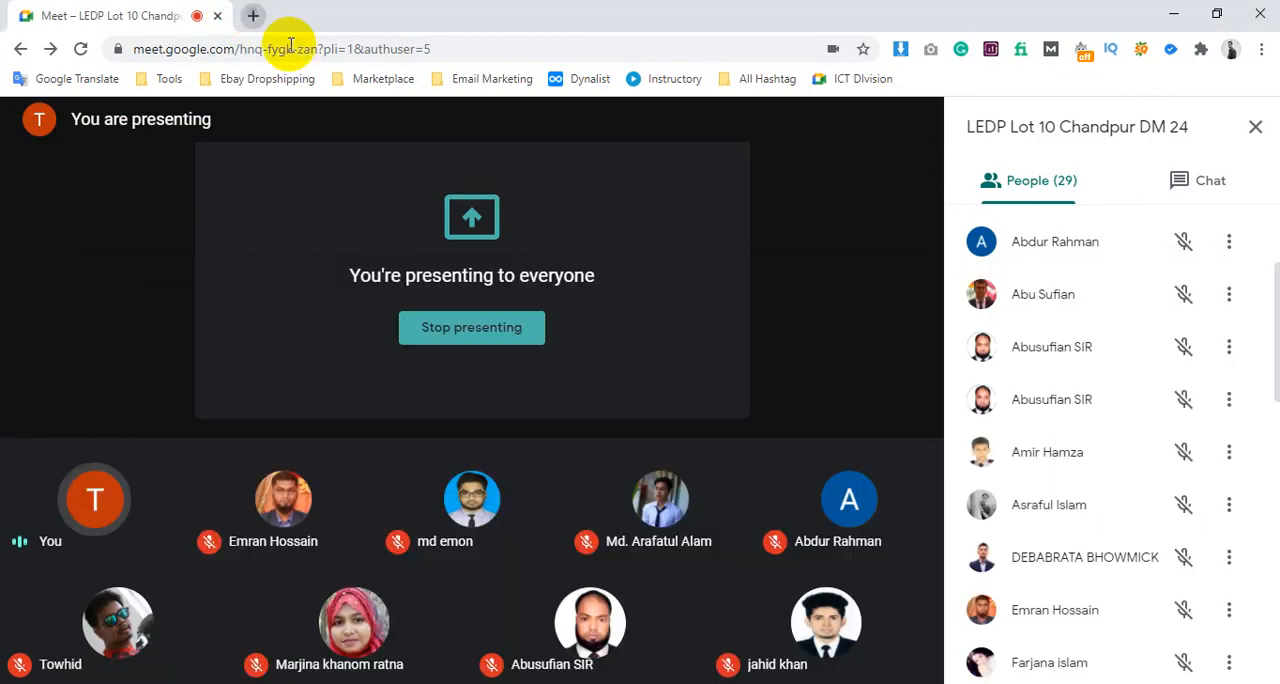
{"action": "type", "text": "canva"}
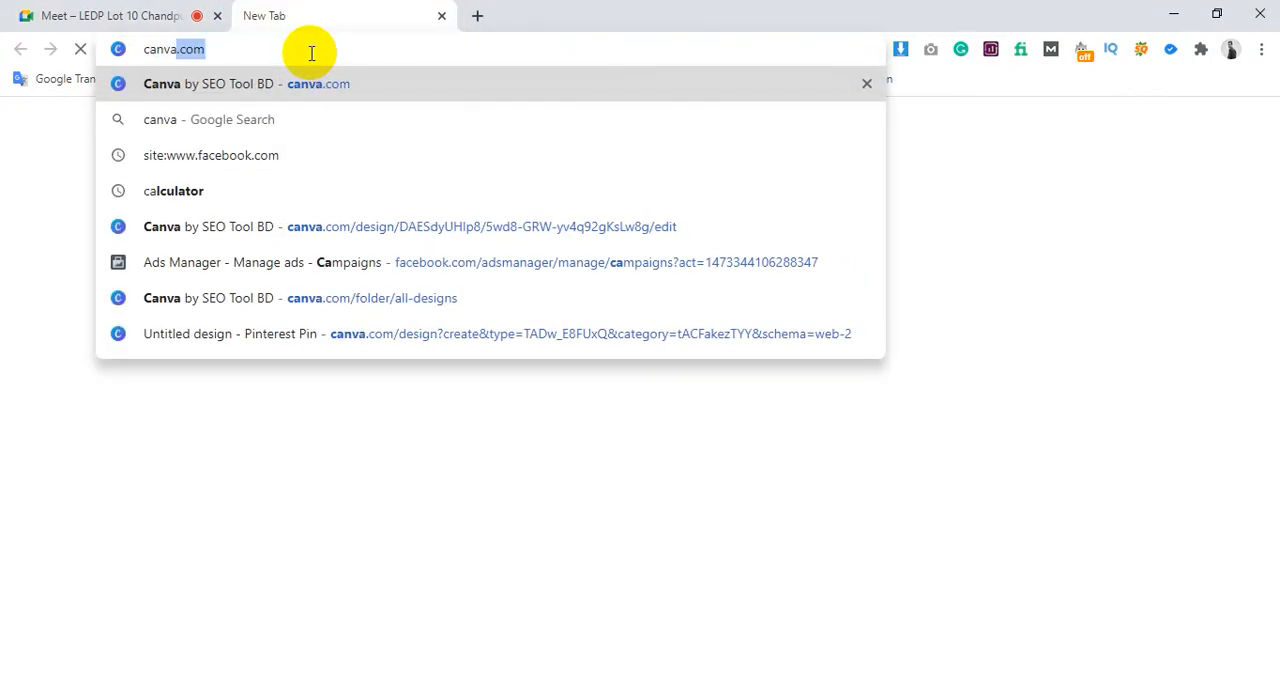
{"action": "key", "text": "Return"}
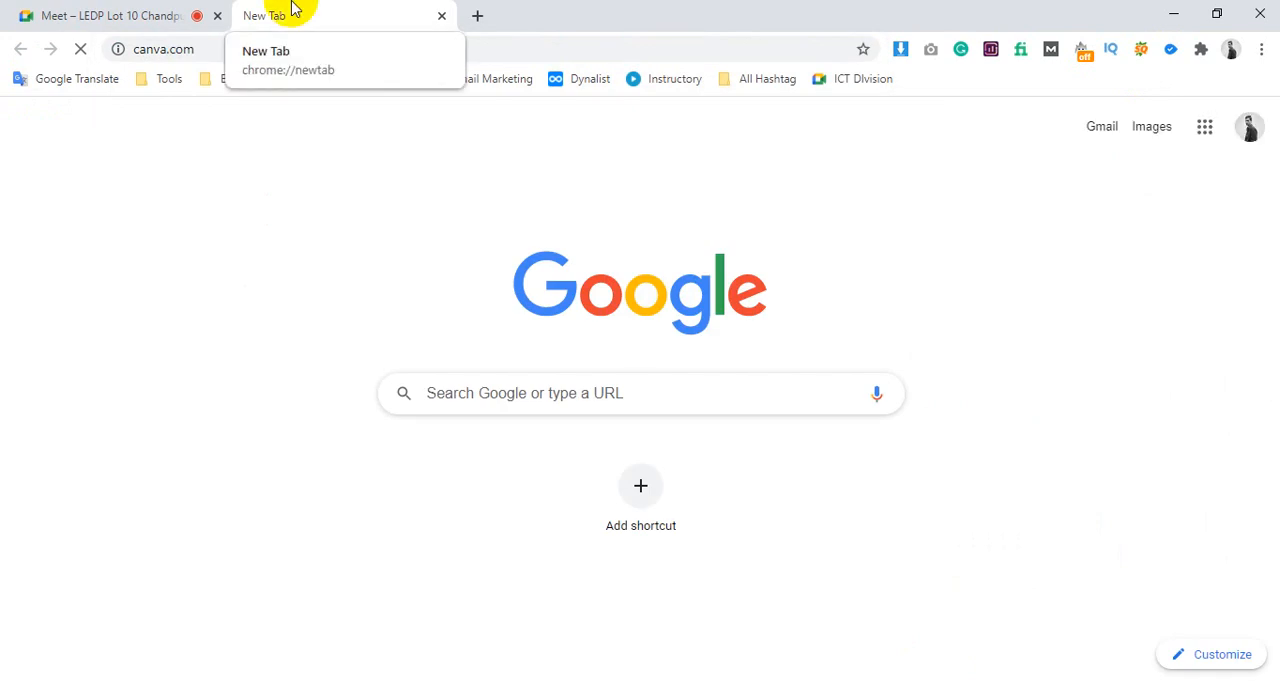
{"action": "left_click", "coordinate": [289, 49]}
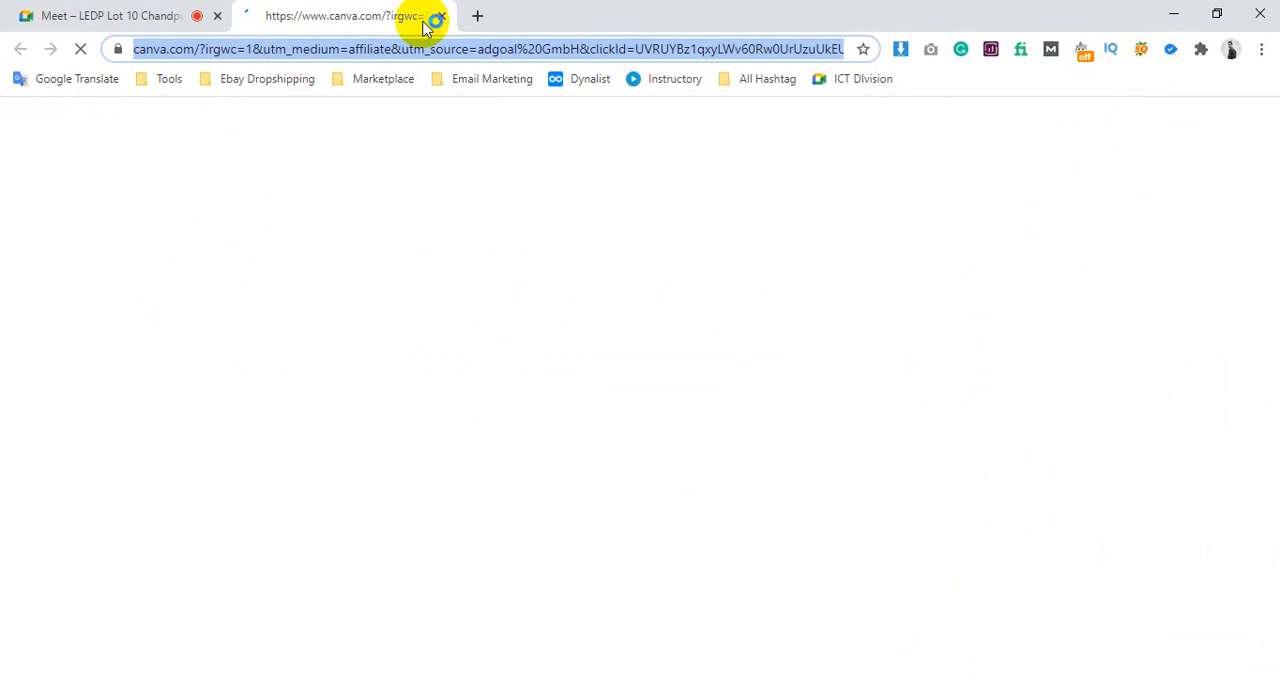
Search Google for "fiverr gig image size" in another new tab
{"action": "left_click", "coordinate": [477, 20]}
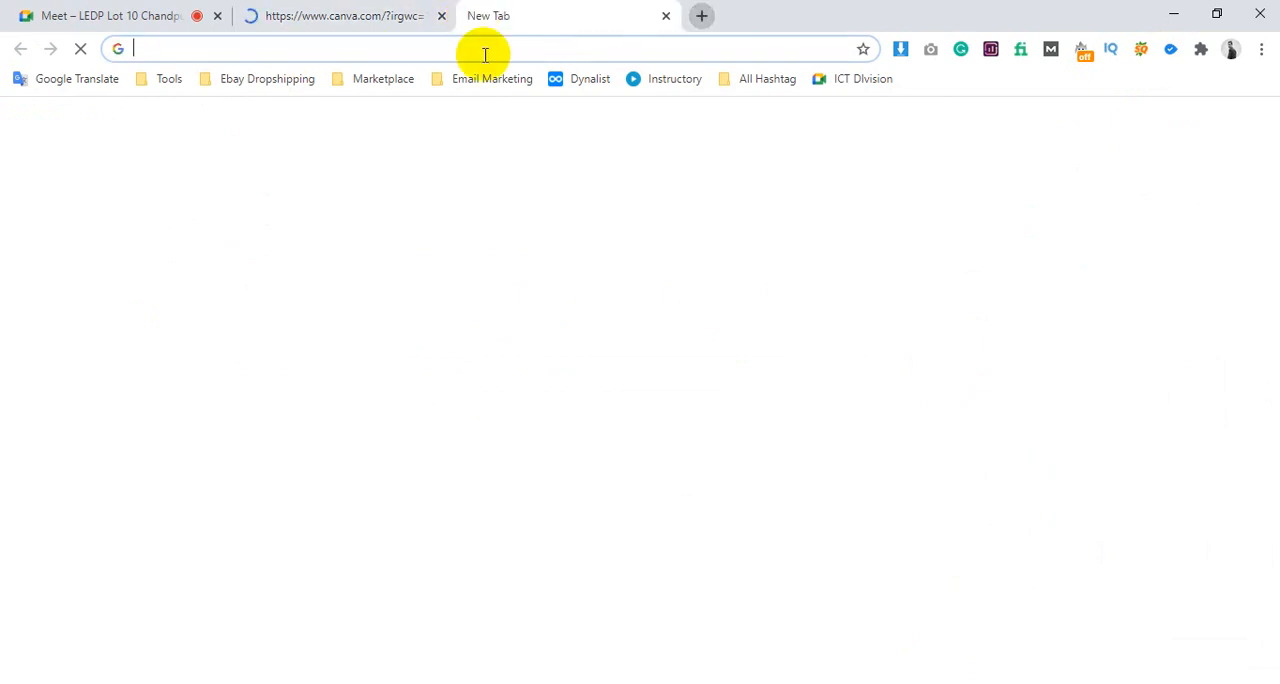
{"action": "left_click", "coordinate": [460, 50]}
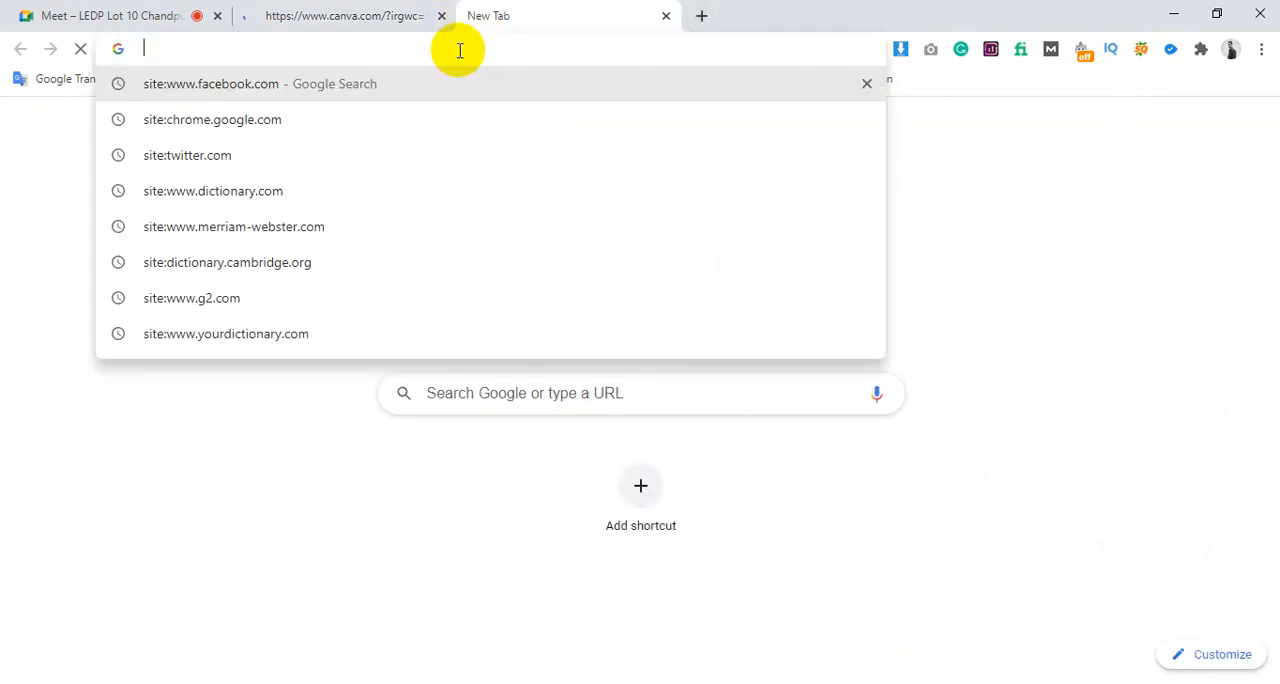
{"action": "type", "text": "fiverr "}
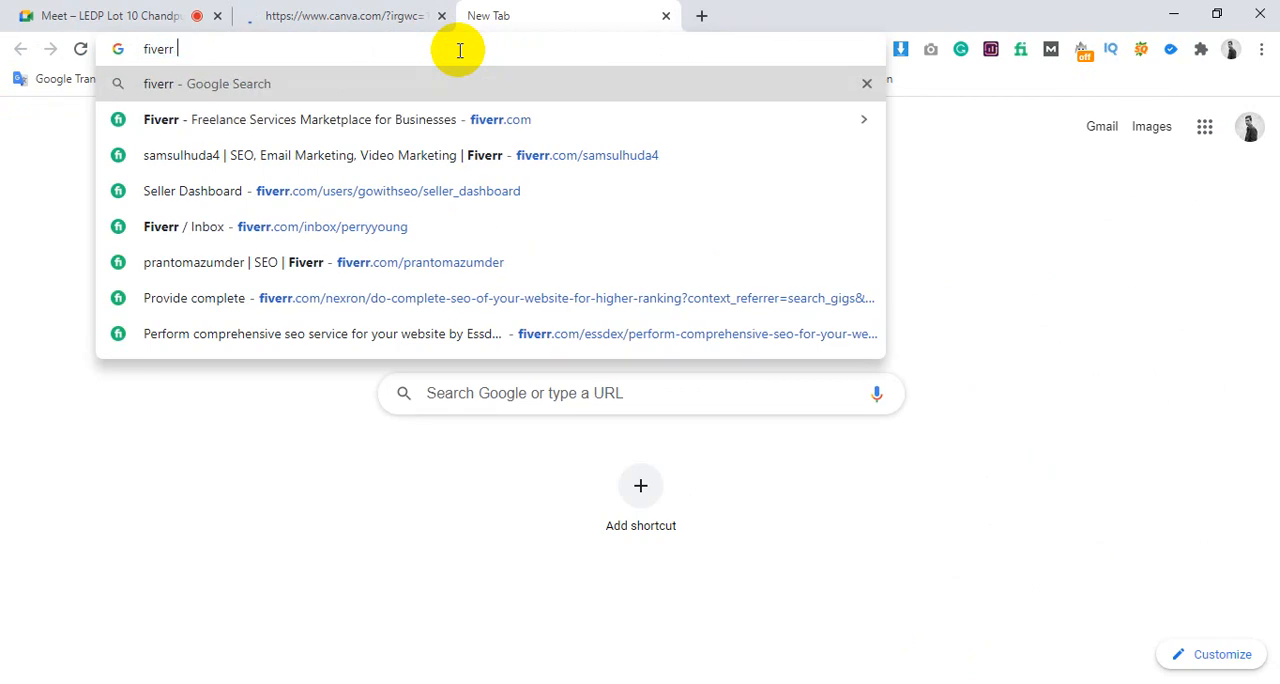
{"action": "type", "text": "gig imag"}
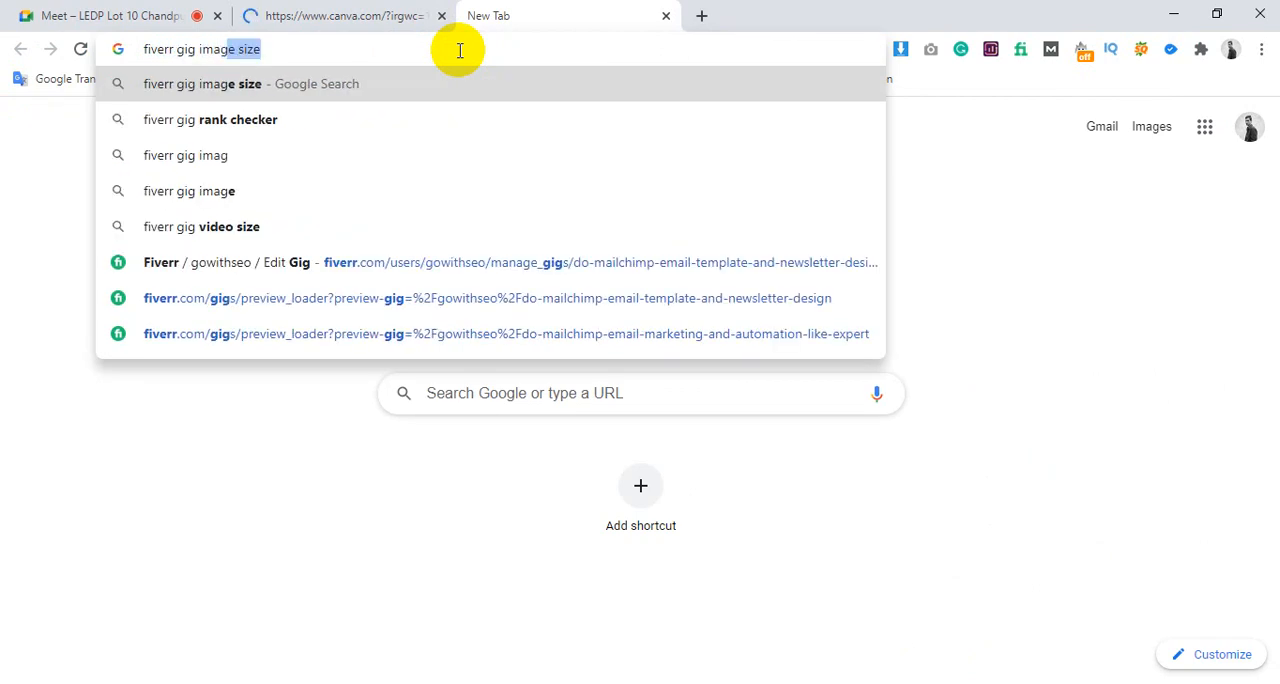
{"action": "type", "text": "e"}
{"action": "key", "text": "Return"}
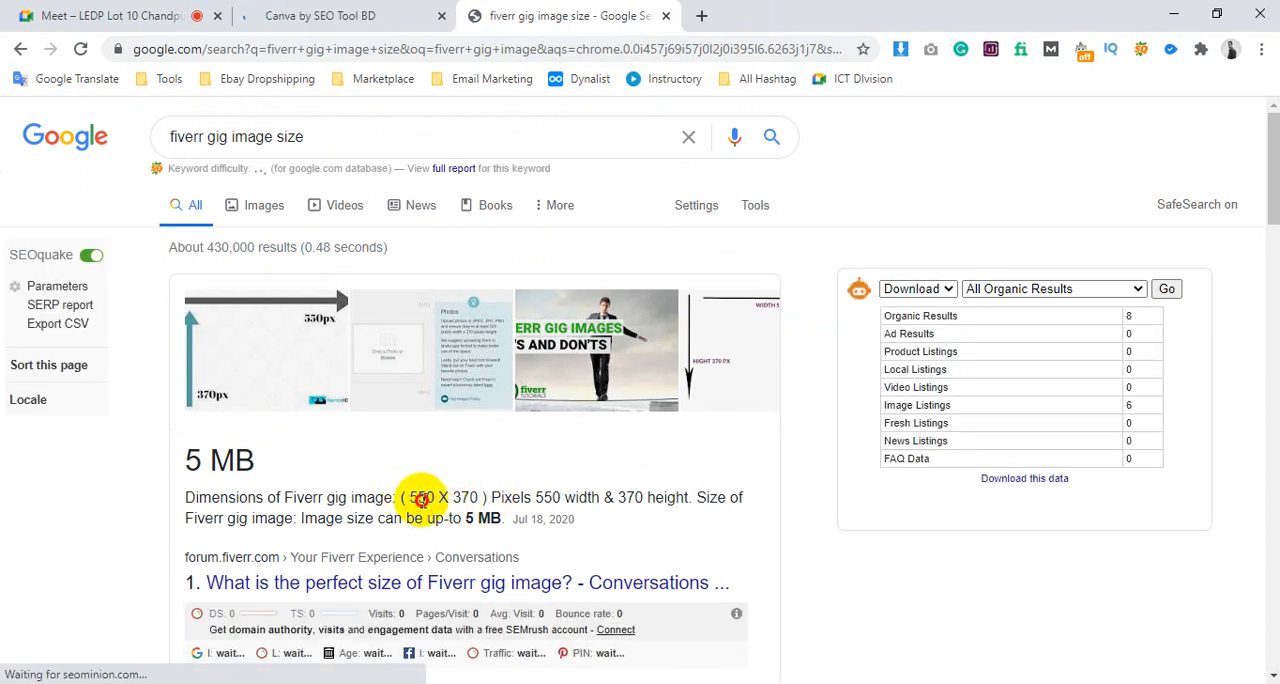
Highlight the recommended Fiverr gig image dimensions and maximum file size in the featured search answer
{"action": "left_click_drag", "start_coordinate": [410, 498], "coordinate": [478, 497]}
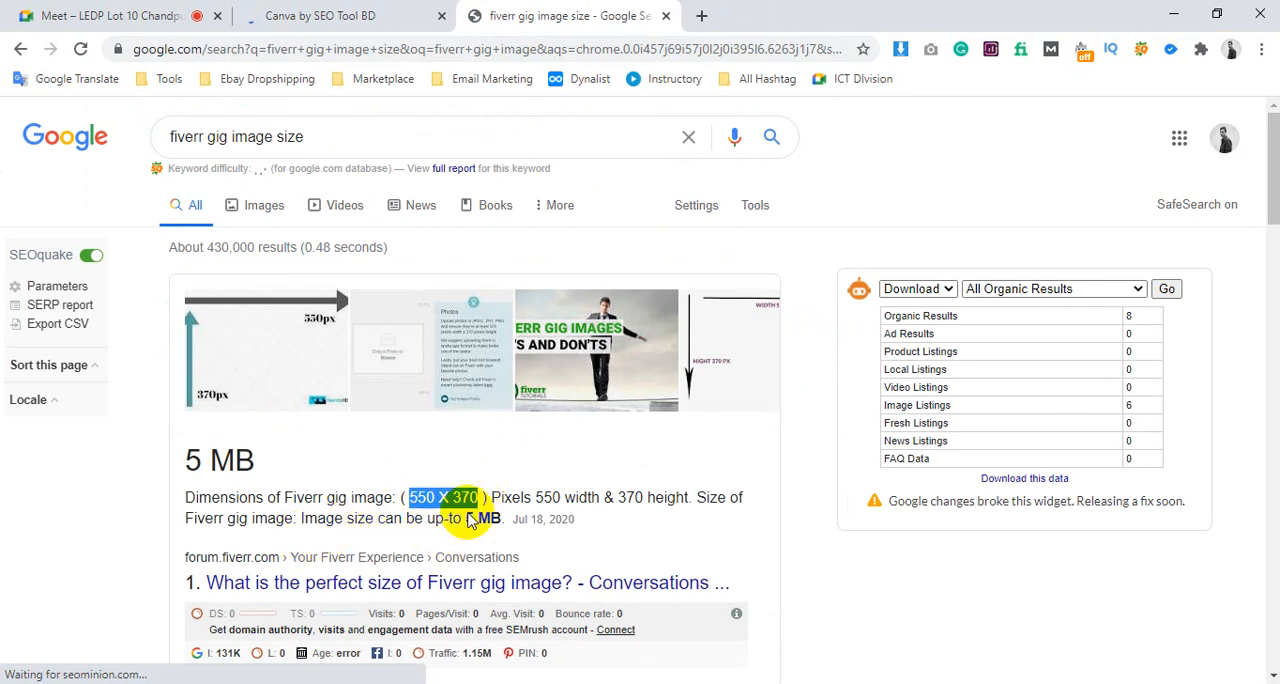
{"action": "left_click_drag", "start_coordinate": [451, 518], "coordinate": [490, 518]}
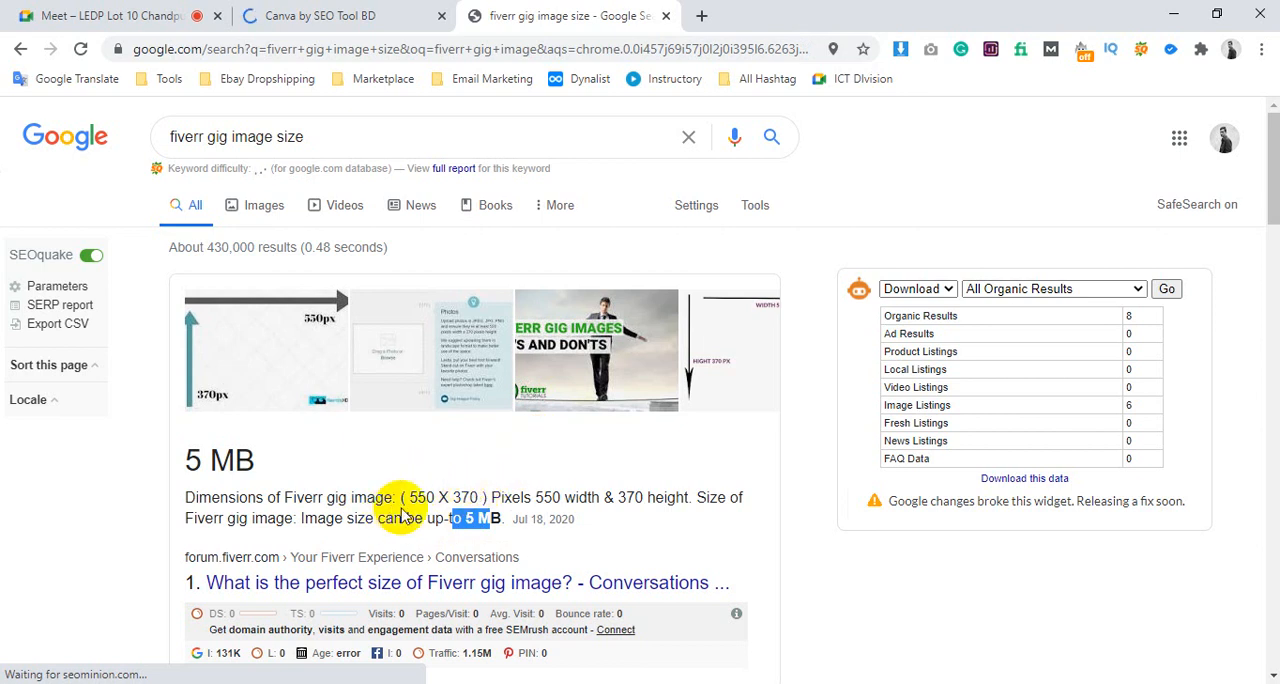
{"action": "left_click_drag", "start_coordinate": [407, 494], "coordinate": [487, 493]}
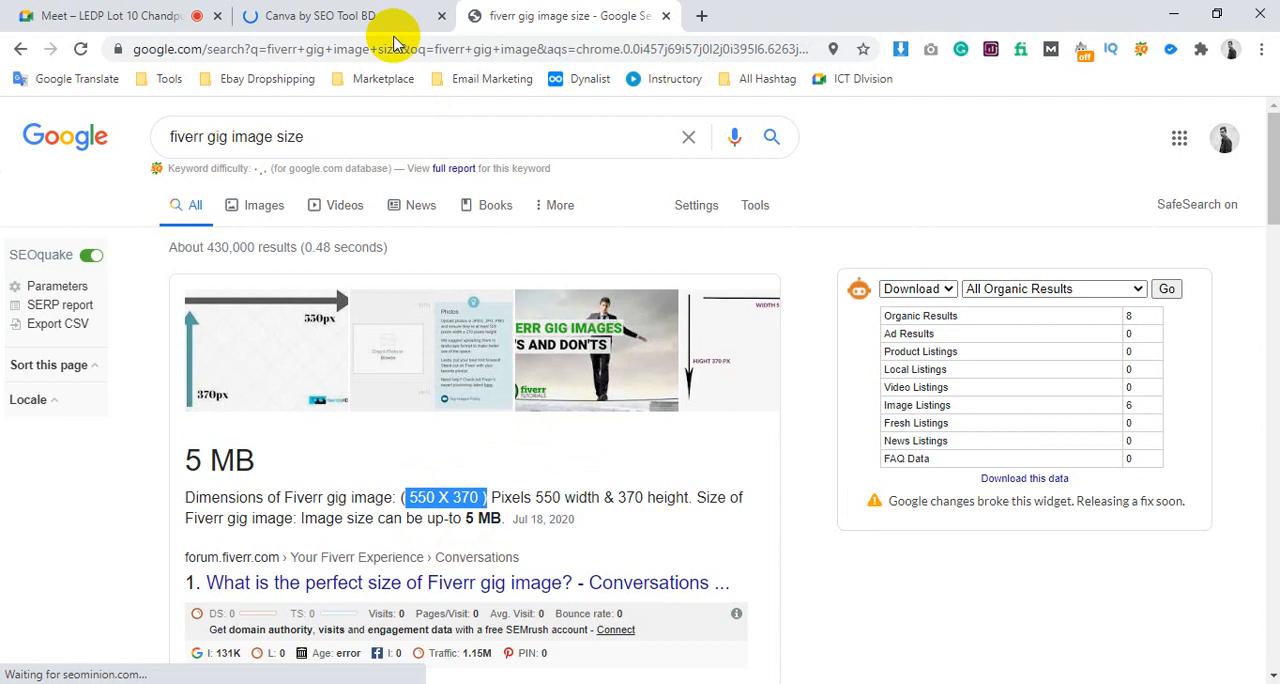
Return to the Canva home page, show its list of design types, and close the gig image size search tab
{"action": "left_click", "coordinate": [368, 10]}
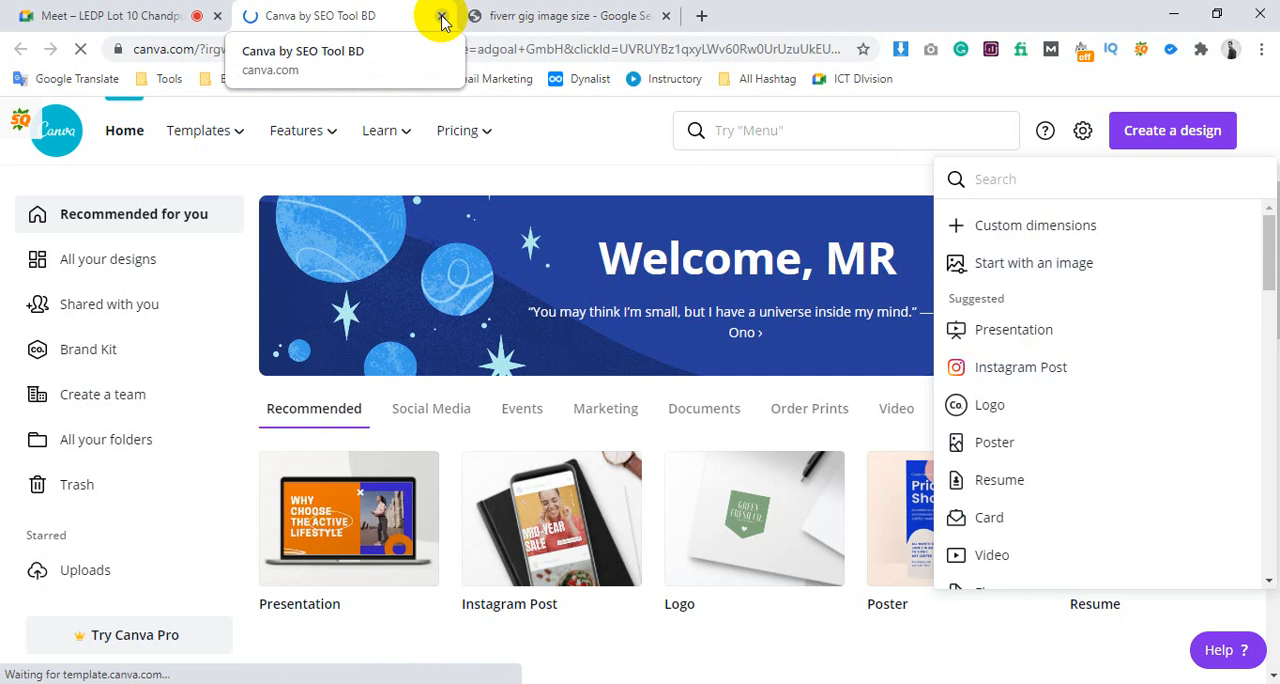
{"action": "left_click", "coordinate": [671, 16]}
{"action": "mouse_move", "coordinate": [242, 681]}
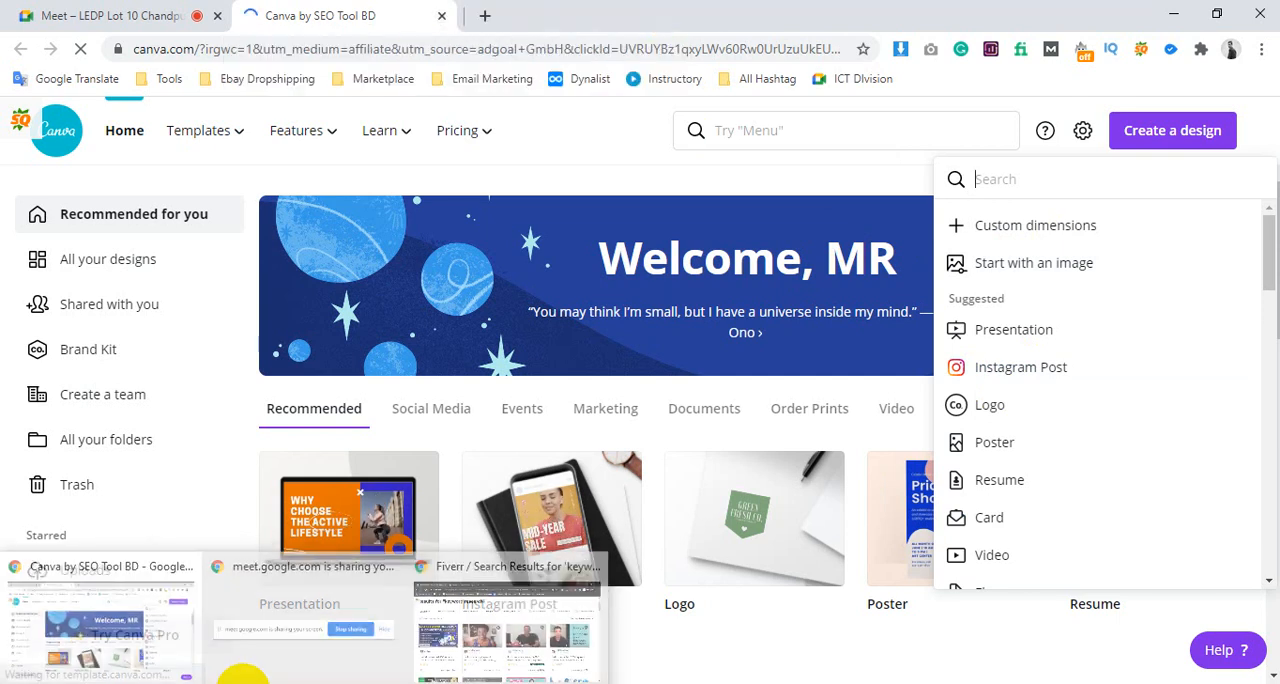
Switch to the incognito Fiverr window, open the "I will do SEO keyword research and competitor analysis" gig in a new tab, and close the site structure gig
{"action": "left_click", "coordinate": [484, 668]}
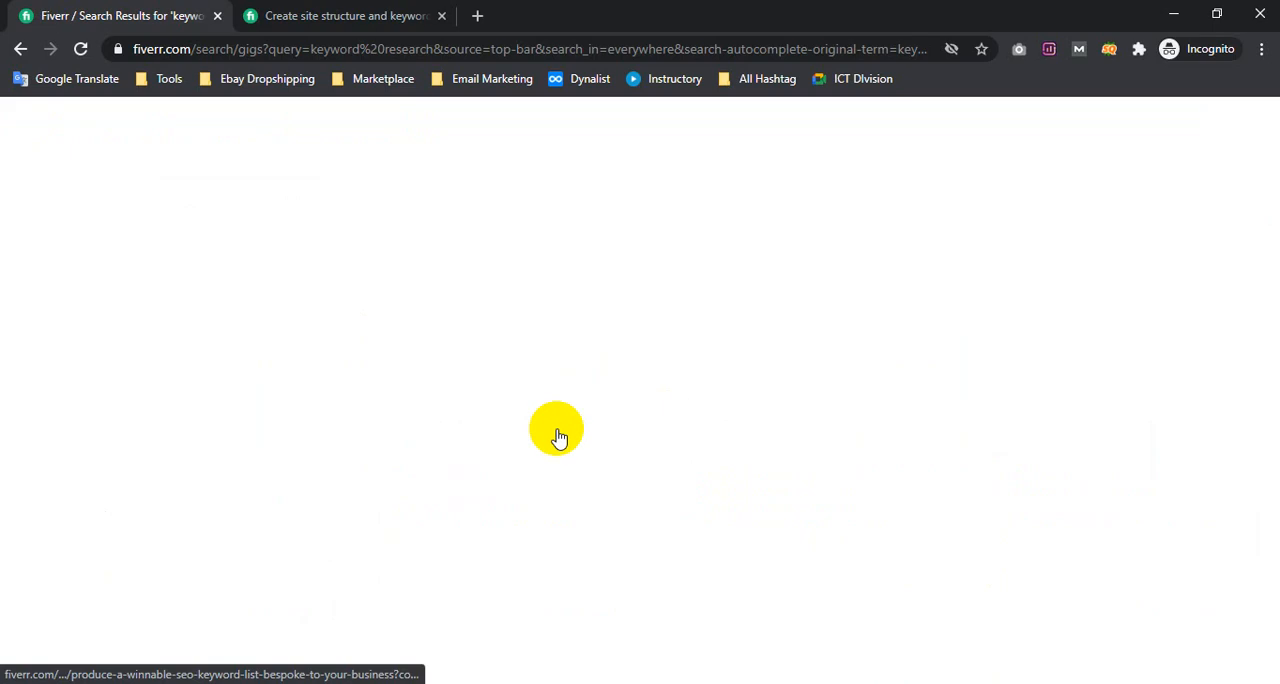
{"action": "scroll", "coordinate": [592, 308], "scroll_direction": "down", "scroll_amount": 6}
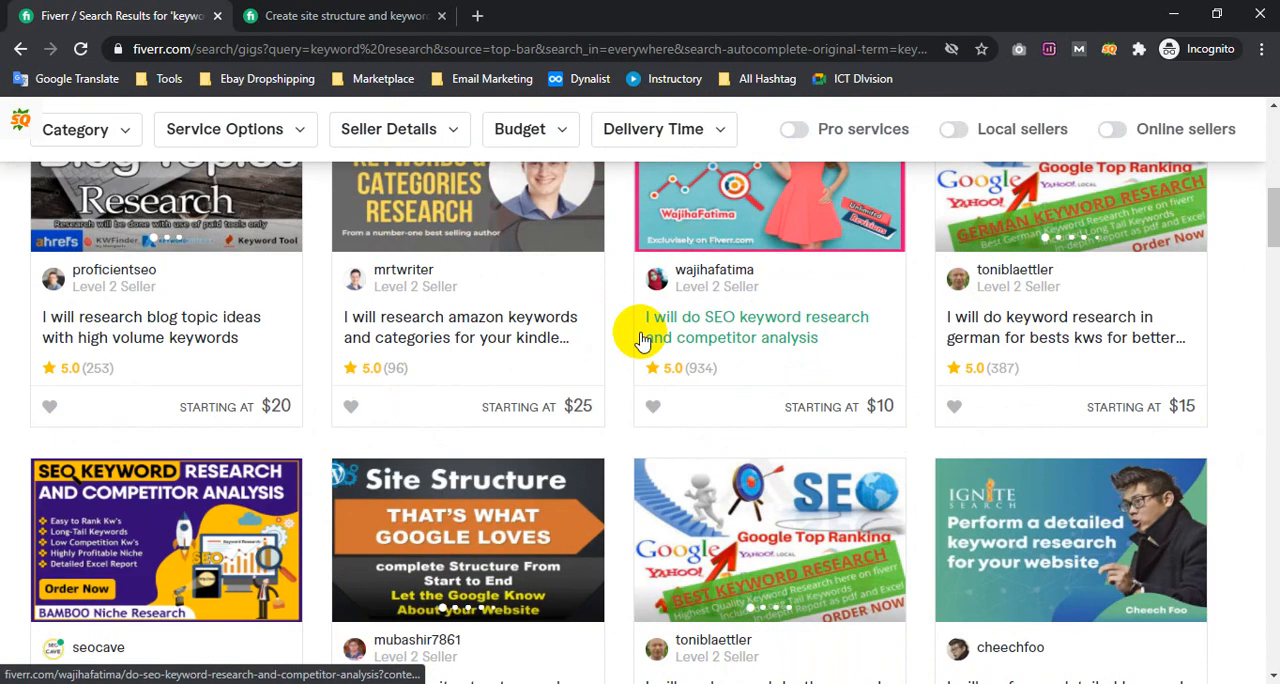
{"action": "scroll", "coordinate": [643, 340], "scroll_direction": "up", "scroll_amount": 2}
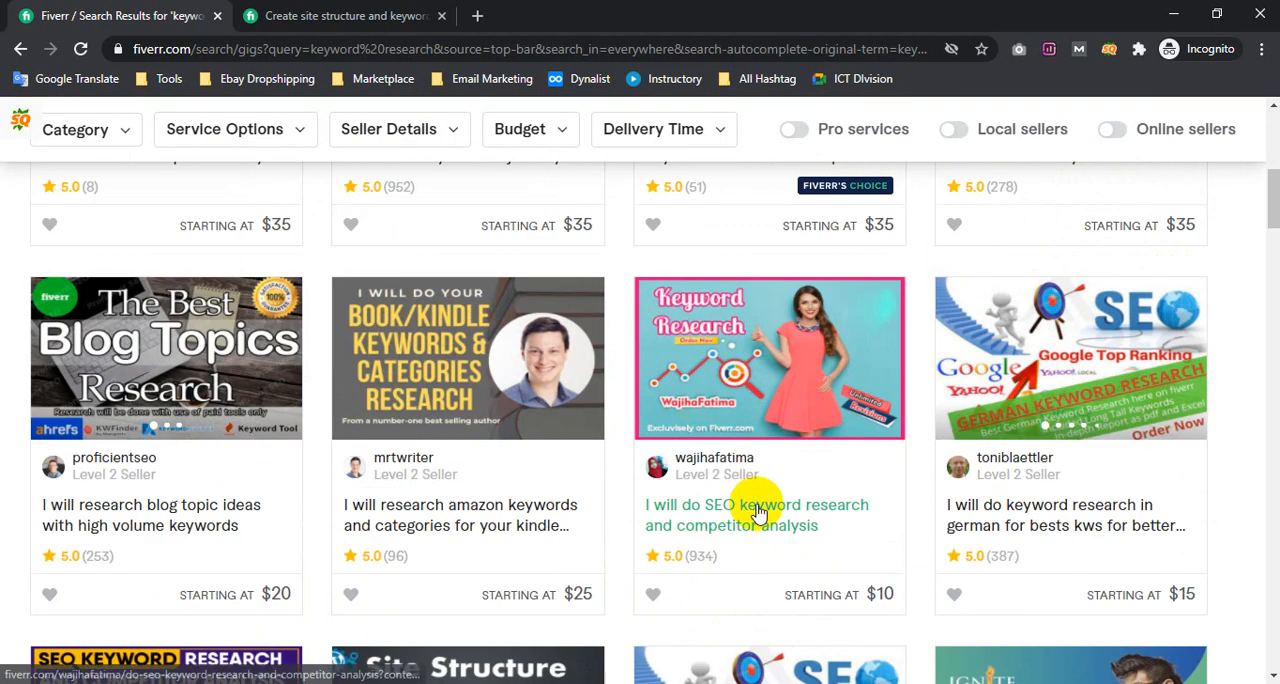
{"action": "right_click", "coordinate": [776, 513]}
{"action": "left_click", "coordinate": [778, 519]}
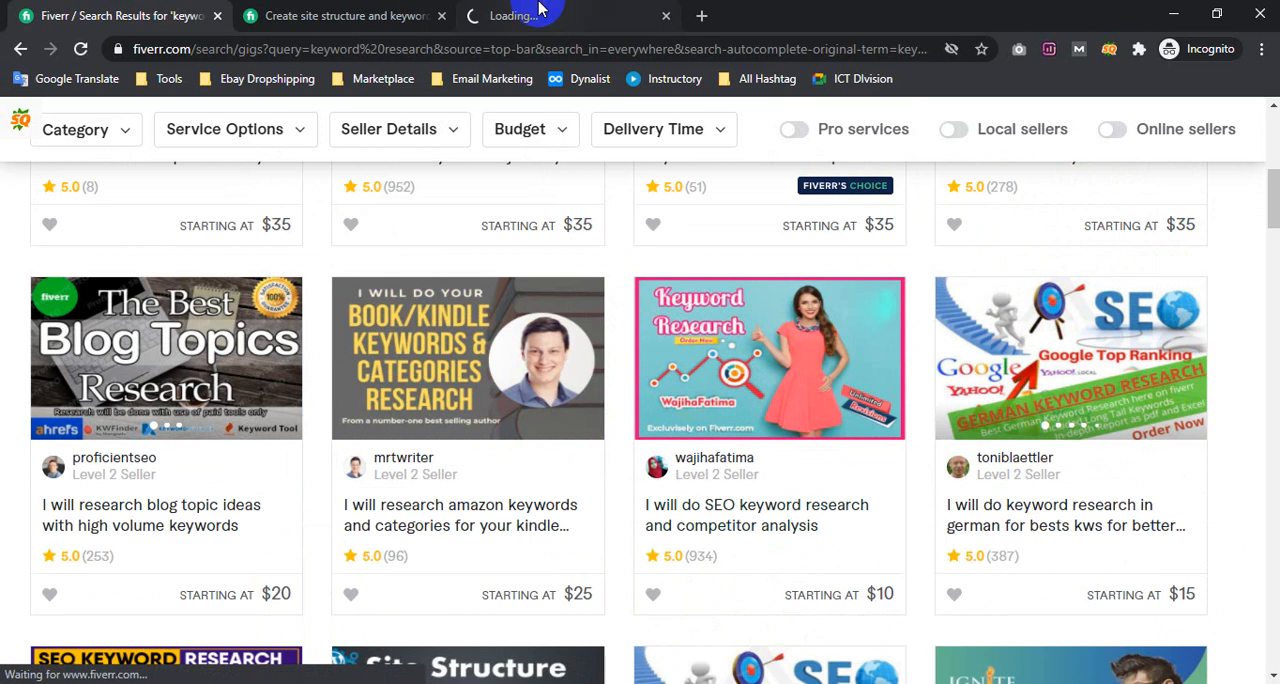
{"action": "left_click", "coordinate": [470, 15]}
{"action": "left_click", "coordinate": [395, 8]}
{"action": "left_click", "coordinate": [441, 16]}
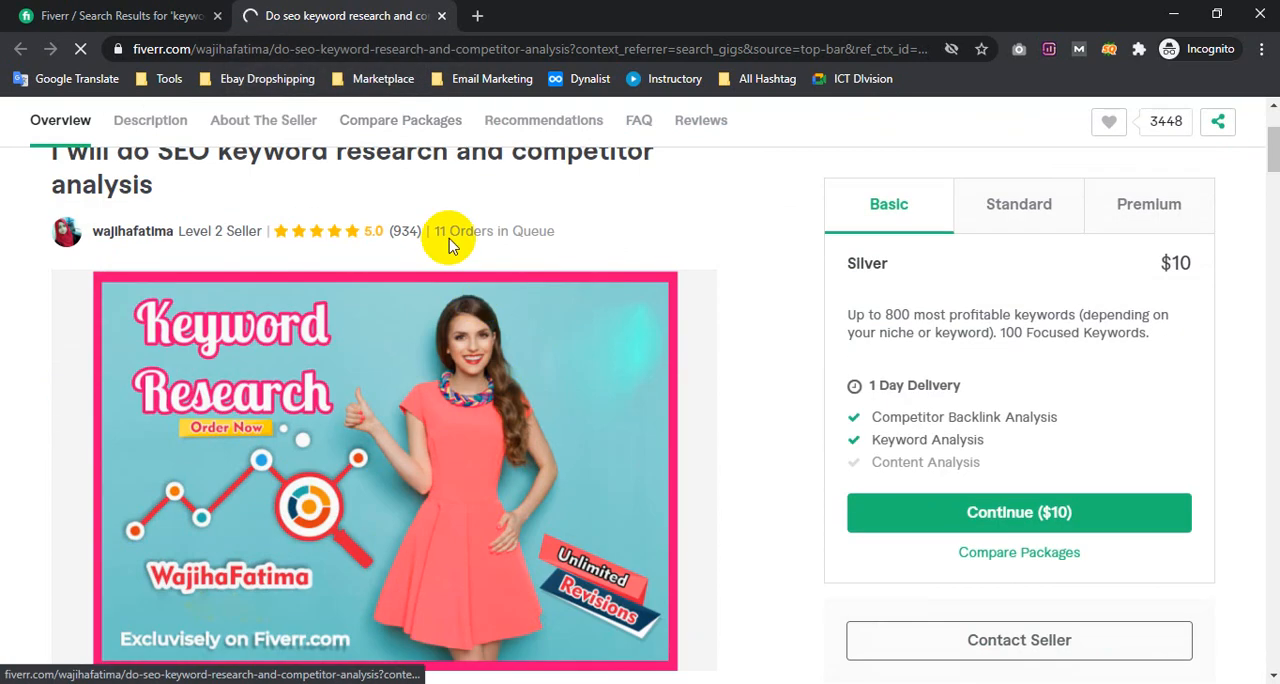
Save the gig's main image to the Desktop as a JPEG named do-seo-keyword-research-and-competitor-analysis
{"action": "scroll", "coordinate": [703, 447], "scroll_direction": "down", "scroll_amount": 2}
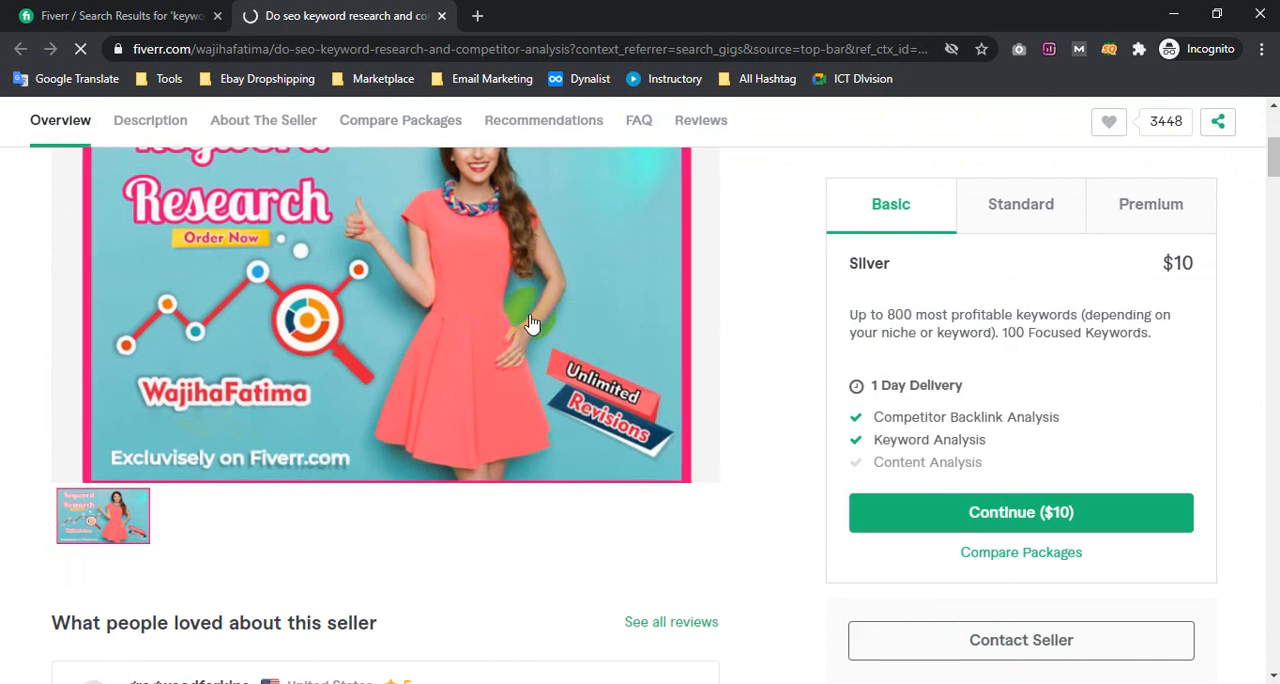
{"action": "right_click", "coordinate": [440, 284]}
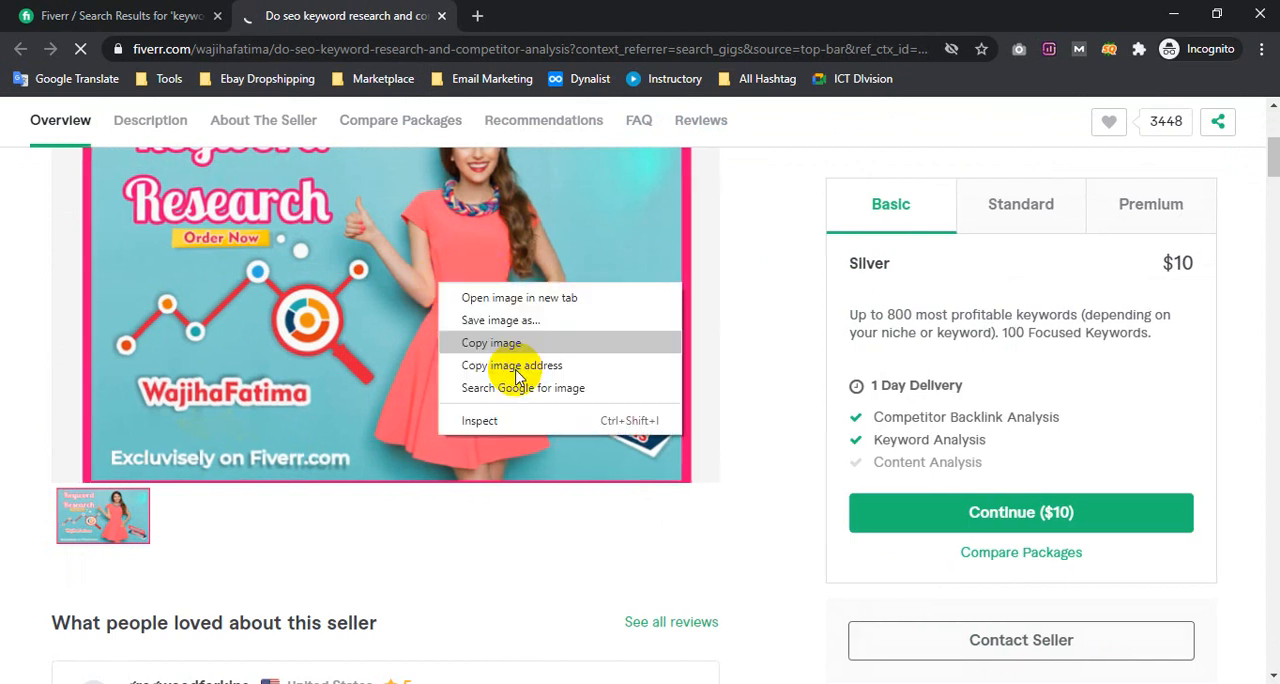
{"action": "left_click", "coordinate": [534, 321]}
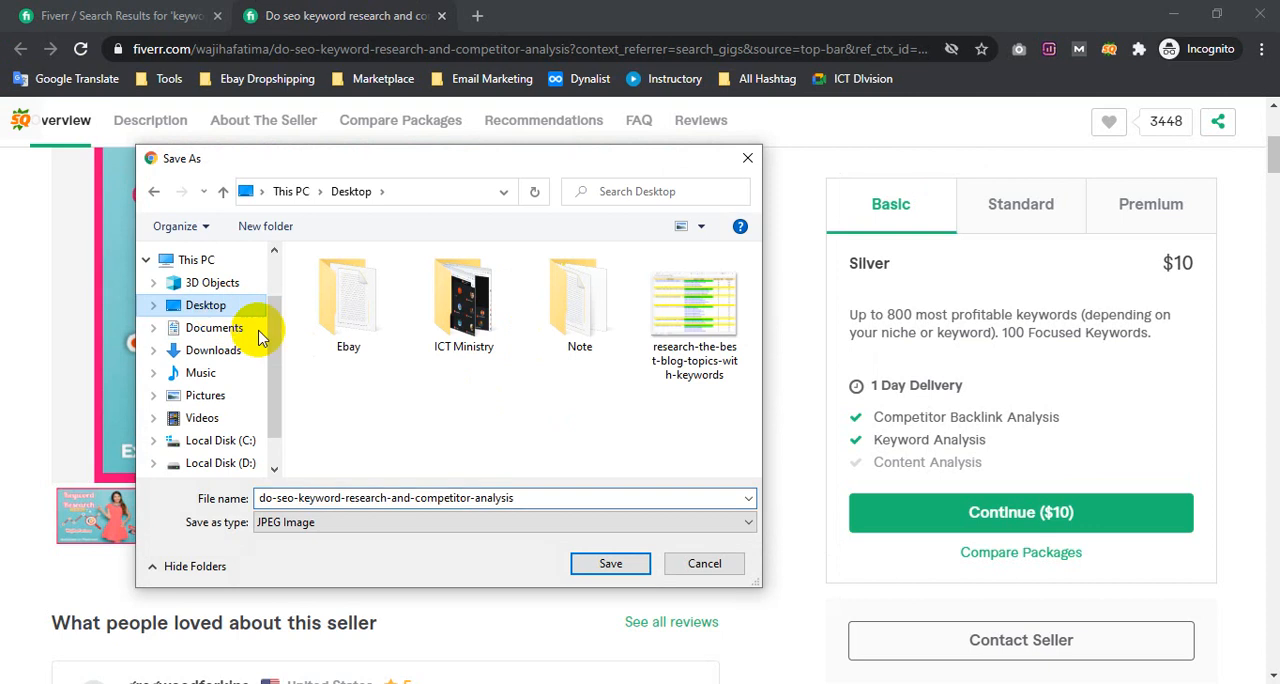
{"action": "left_click", "coordinate": [610, 563]}
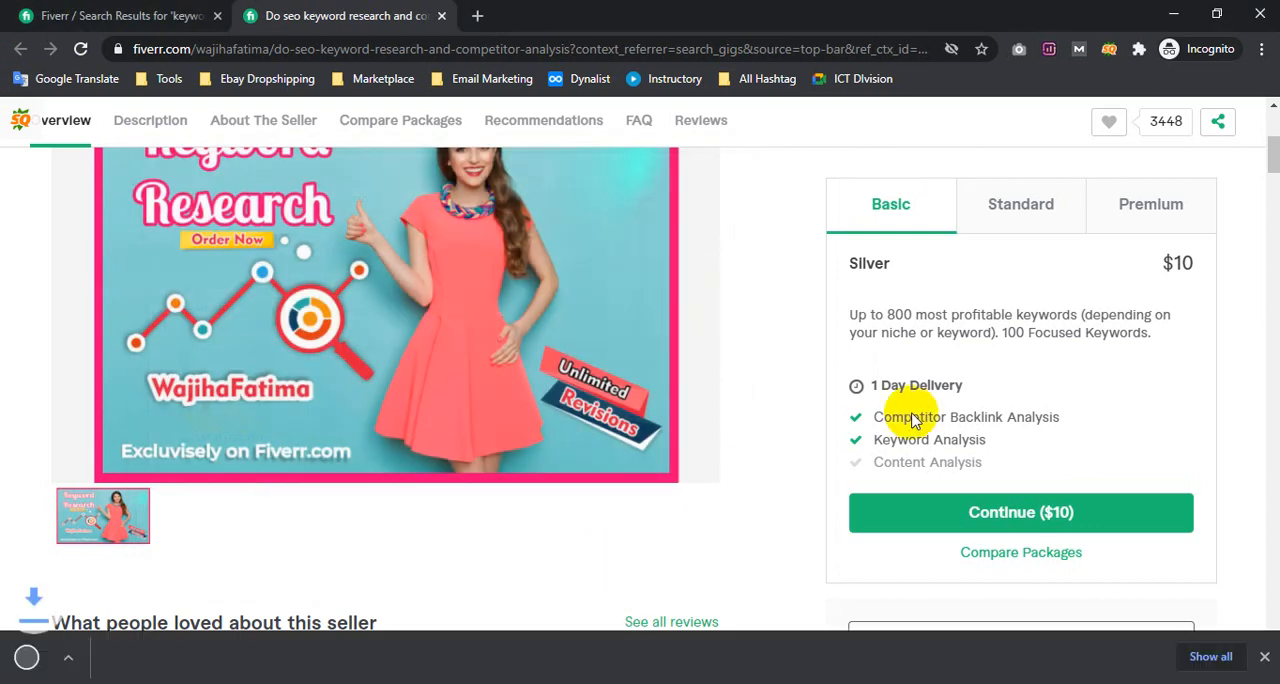
{"action": "scroll", "coordinate": [829, 243], "scroll_direction": "up", "scroll_amount": 3}
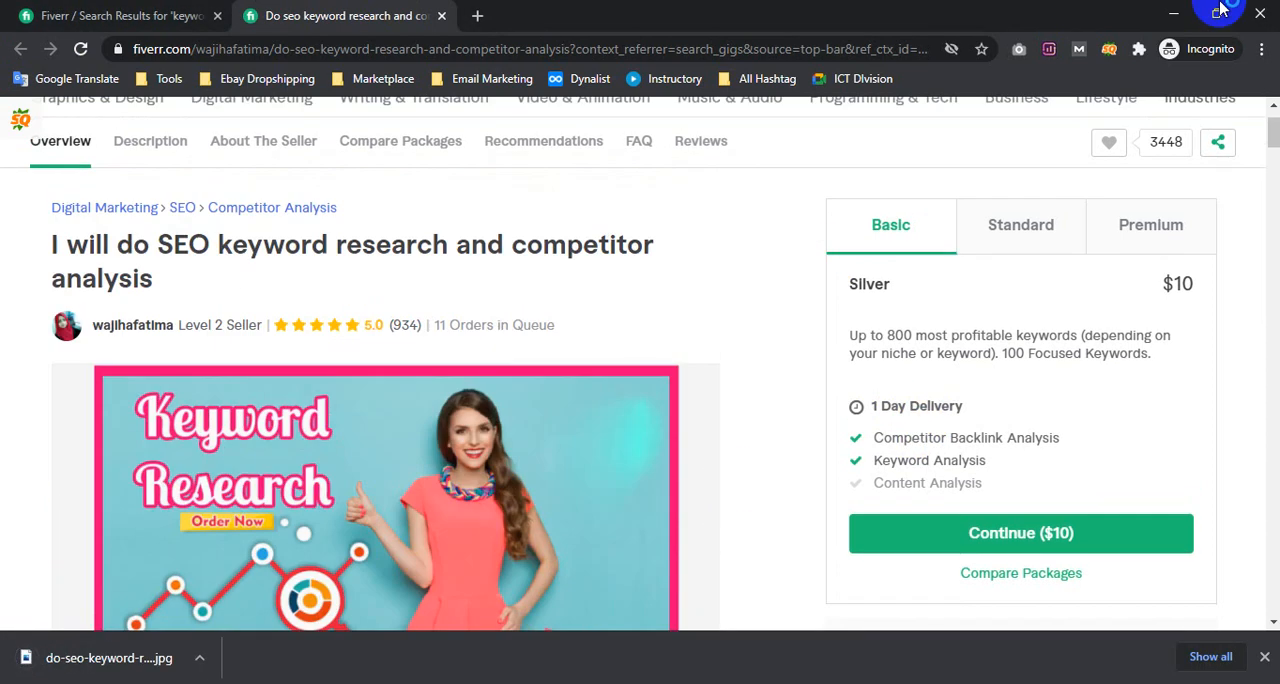
Minimize the incognito window, open the Fiverr seller dashboard in a new tab beside Canva, and start creating a new gig
{"action": "left_click", "coordinate": [1177, 16]}
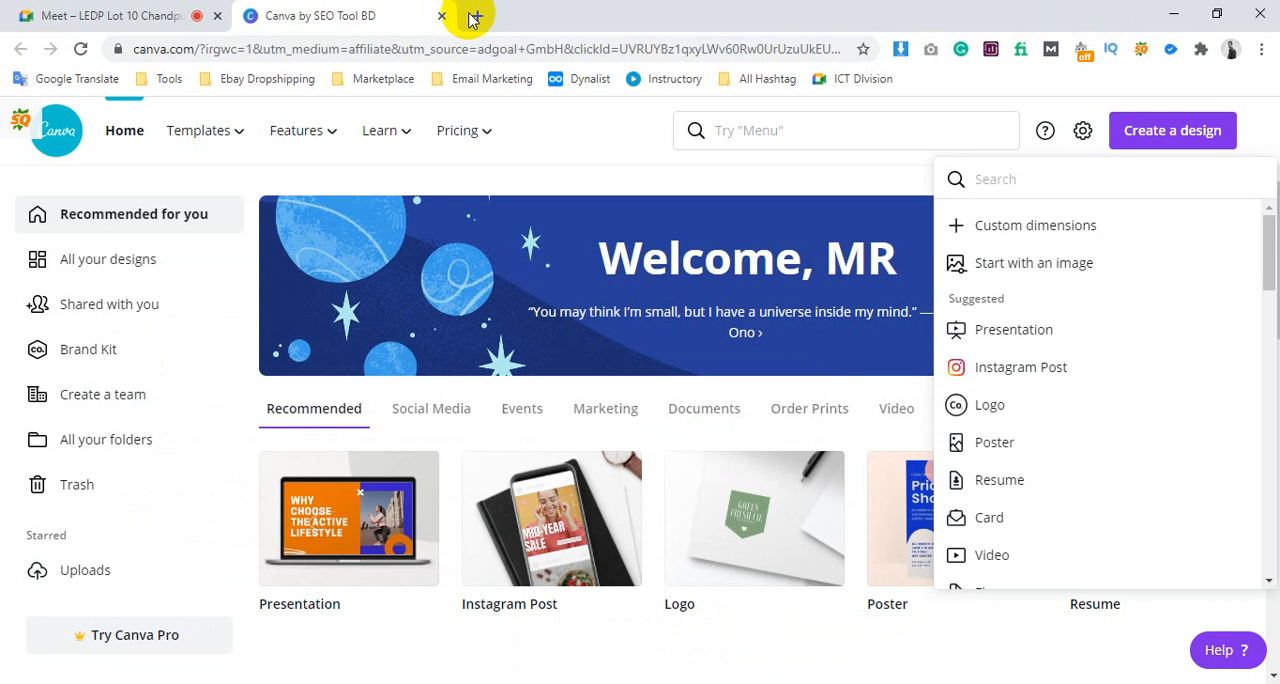
{"action": "left_click", "coordinate": [480, 18]}
{"action": "type", "text": "fi"}
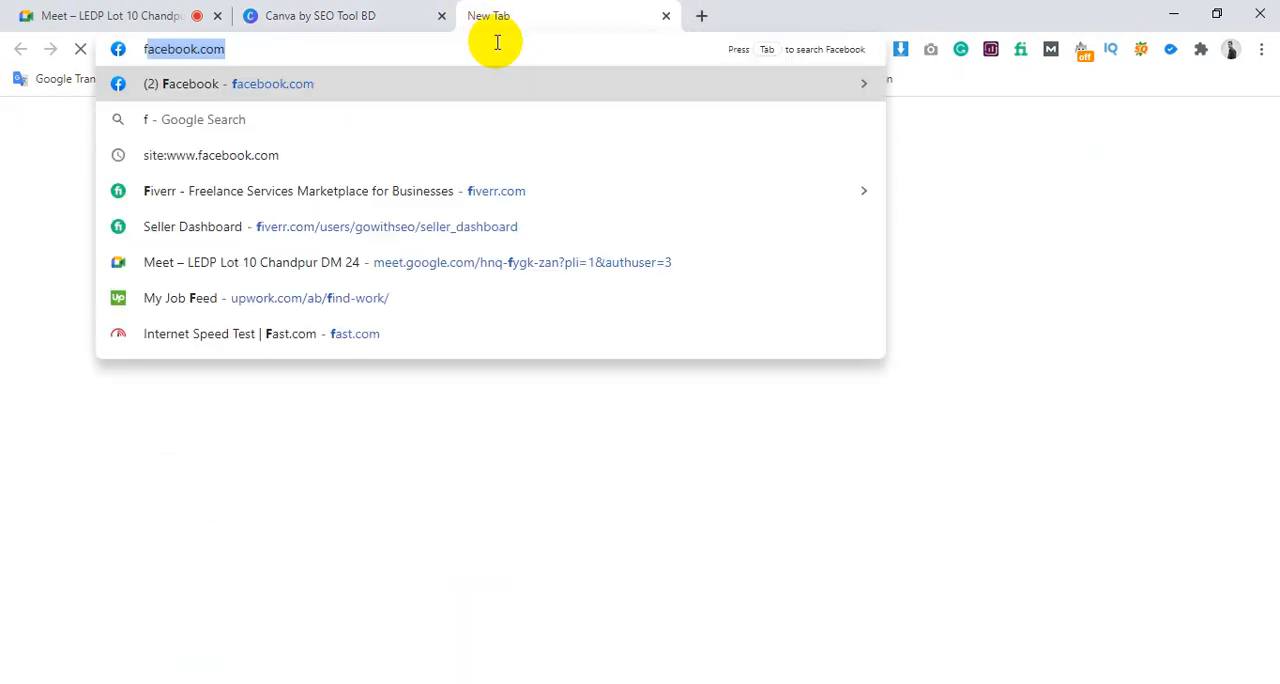
{"action": "type", "text": "verr"}
{"action": "key", "text": "Return"}
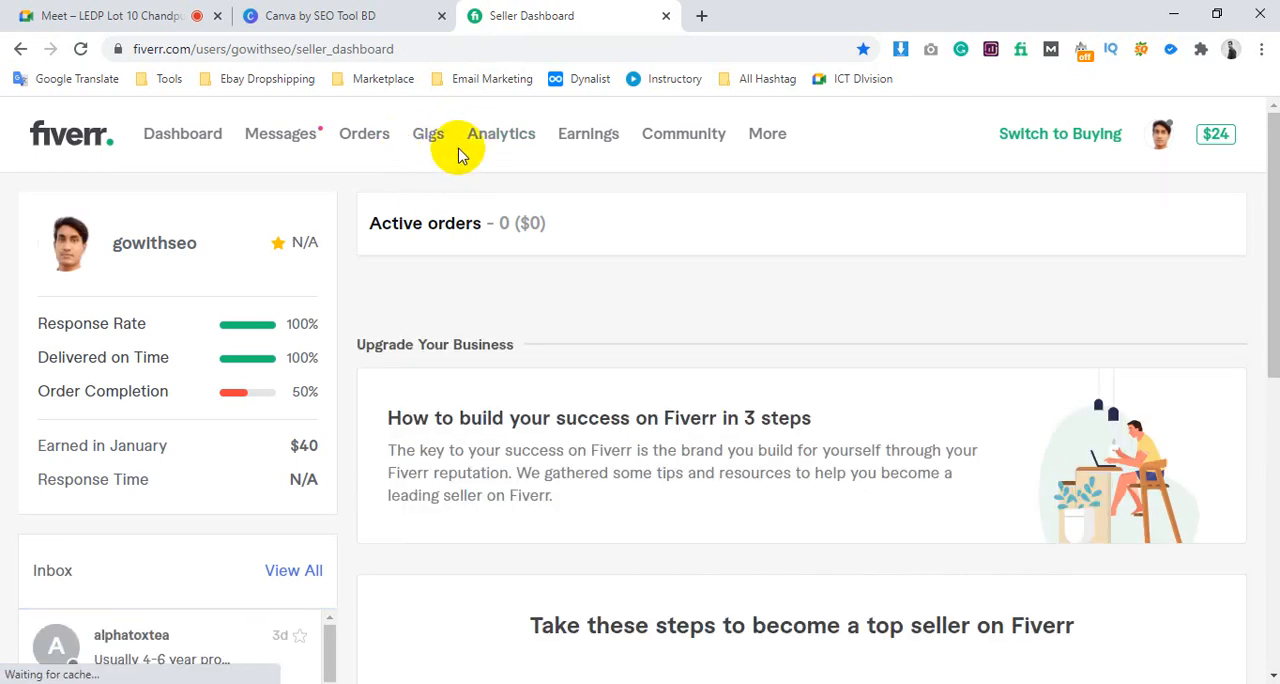
{"action": "left_click", "coordinate": [430, 138]}
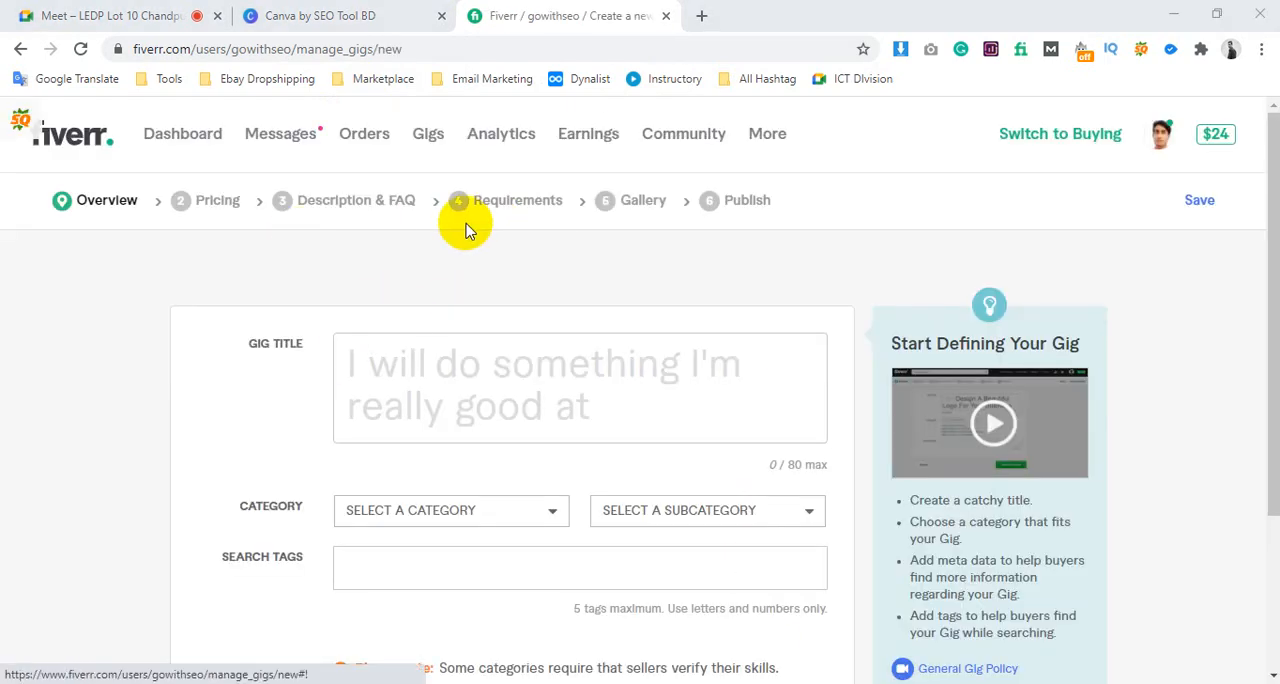
Review the title, category and search tag fields in the new gig's overview form
{"action": "left_click", "coordinate": [529, 409]}
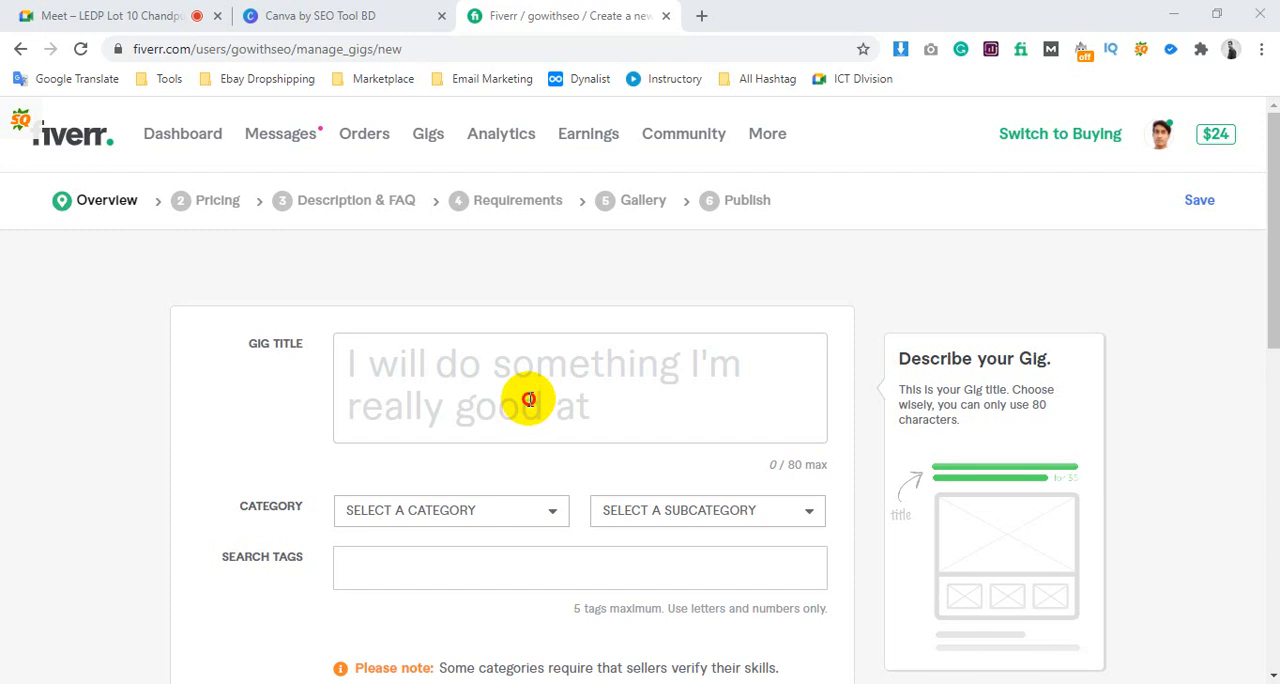
{"action": "left_click", "coordinate": [508, 376]}
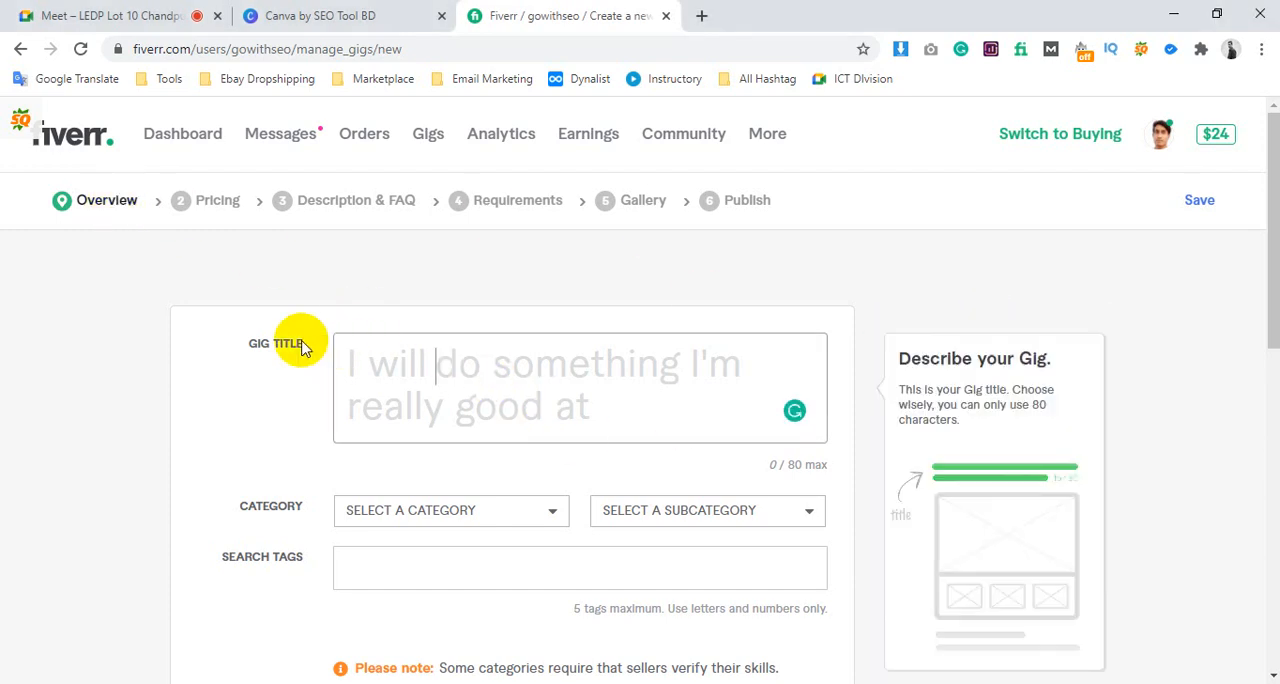
{"action": "scroll", "coordinate": [300, 350], "scroll_direction": "down", "scroll_amount": 2}
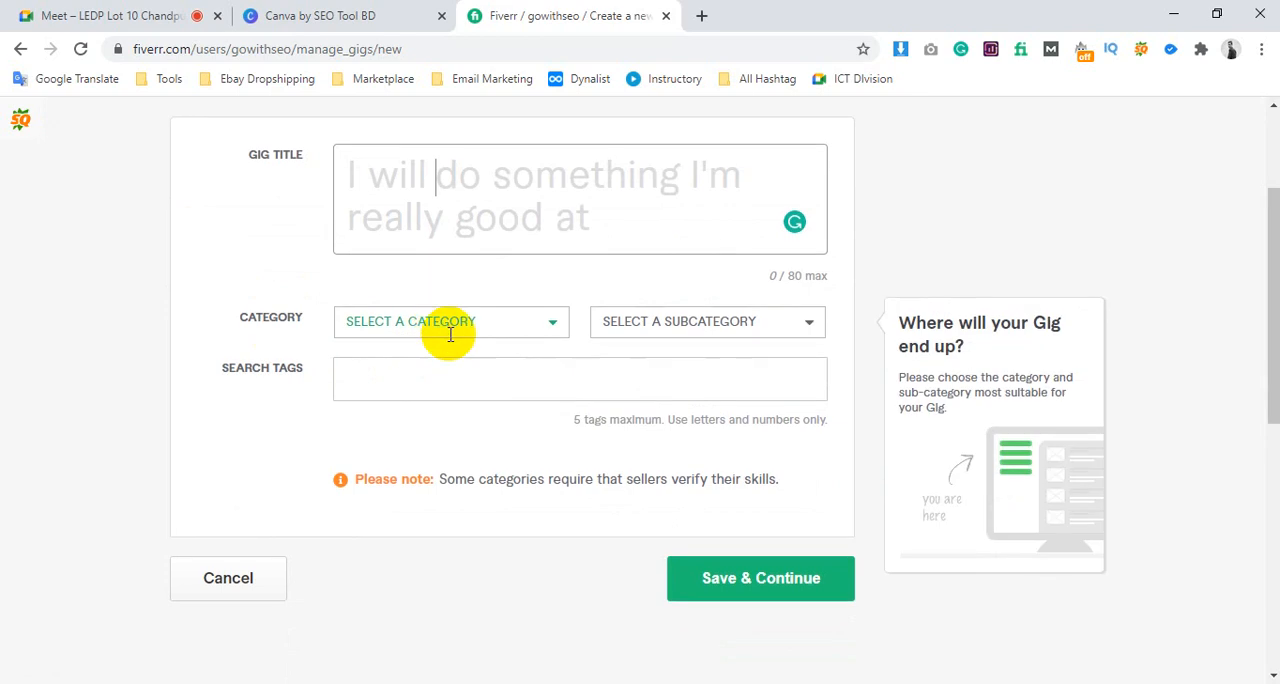
{"action": "scroll", "coordinate": [500, 290], "scroll_direction": "down", "scroll_amount": 2}
{"action": "scroll", "coordinate": [510, 260], "scroll_direction": "up", "scroll_amount": 4}
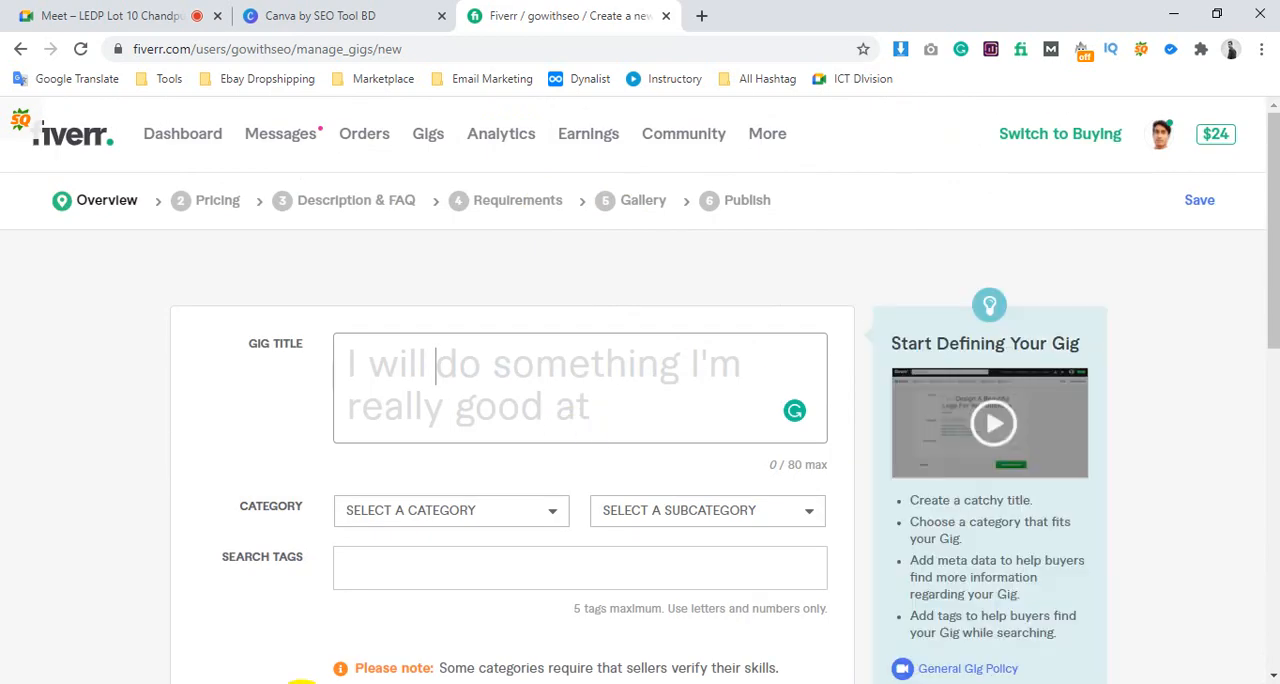
Switch to the Notepad notes and add the draft gig title "I will DO SEO Keyword Research" below the "Before" line
{"action": "left_click", "coordinate": [302, 683]}
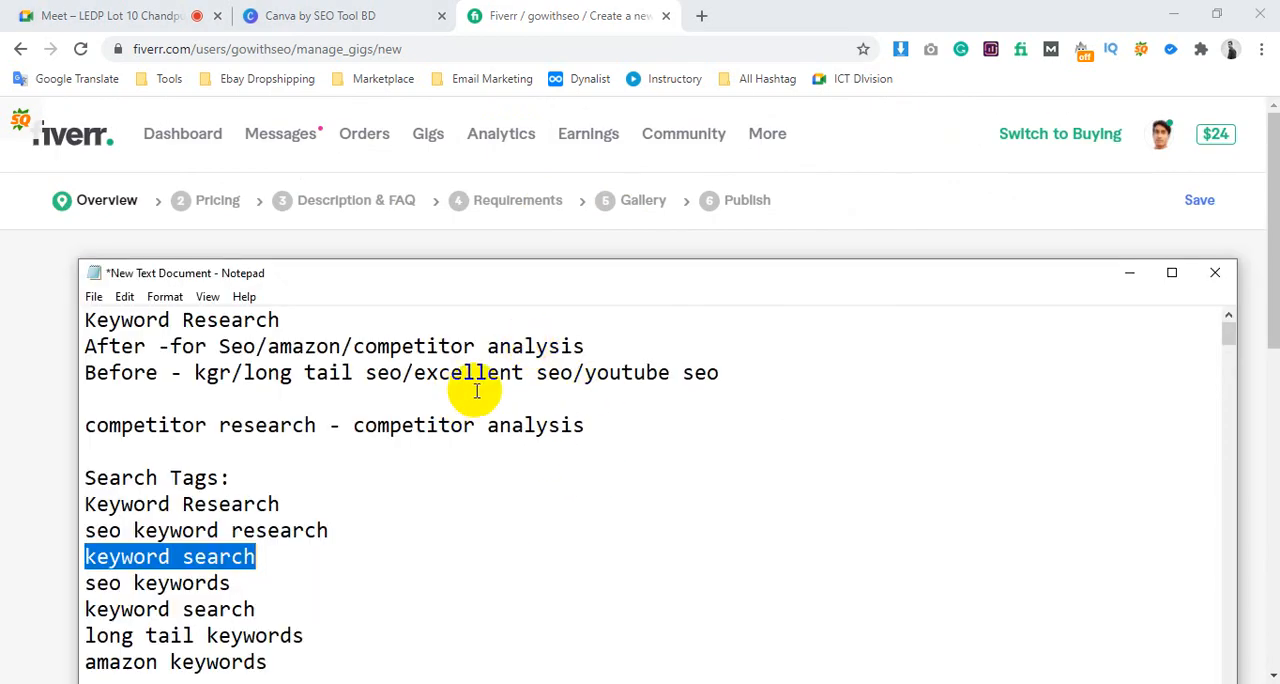
{"action": "left_click", "coordinate": [733, 372]}
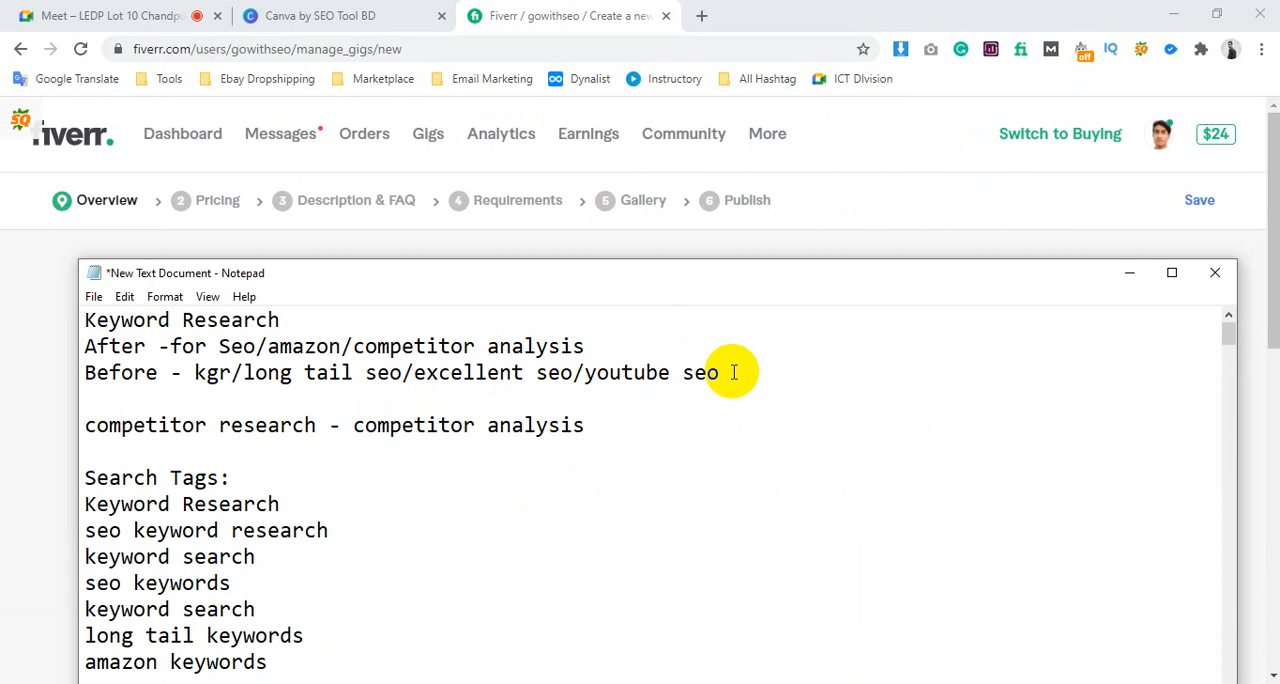
{"action": "key", "text": "Return"}
{"action": "key", "text": "Return"}
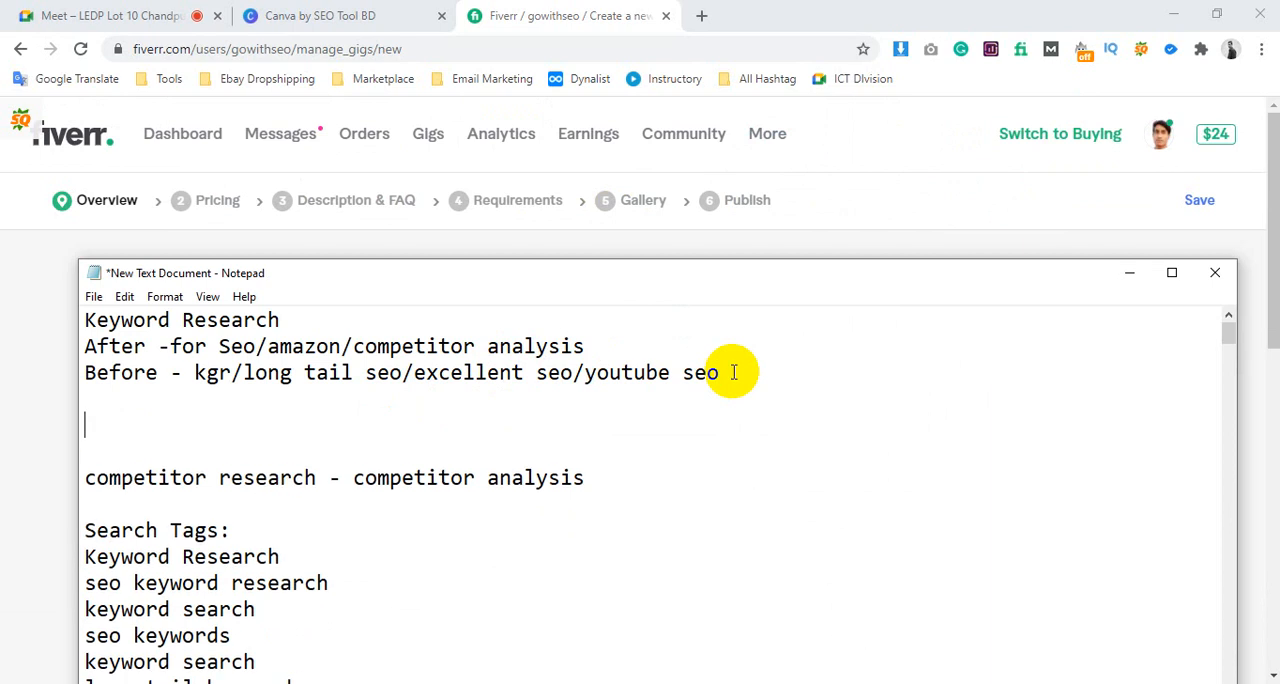
{"action": "type", "text": "I will"}
{"action": "left_click_drag", "start_coordinate": [181, 372], "coordinate": [808, 358]}
{"action": "left_click", "coordinate": [530, 380]}
{"action": "left_click", "coordinate": [268, 447]}
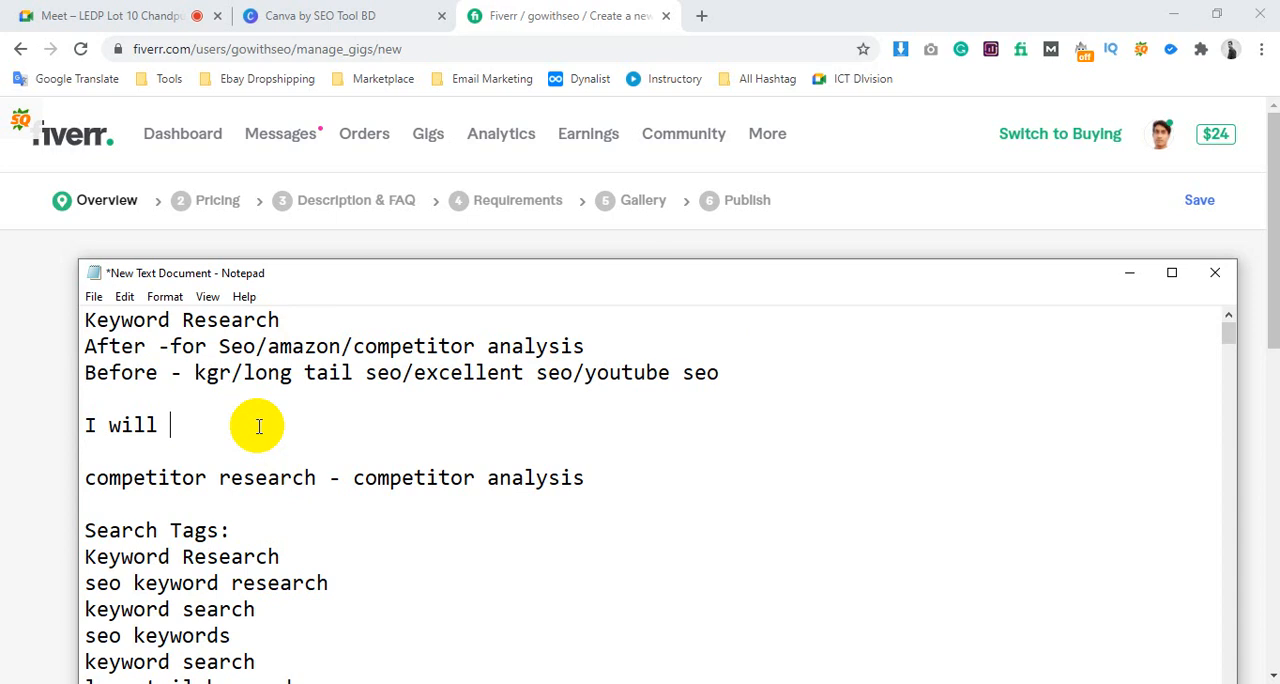
{"action": "type", "text": "DO SEO Keywor"}
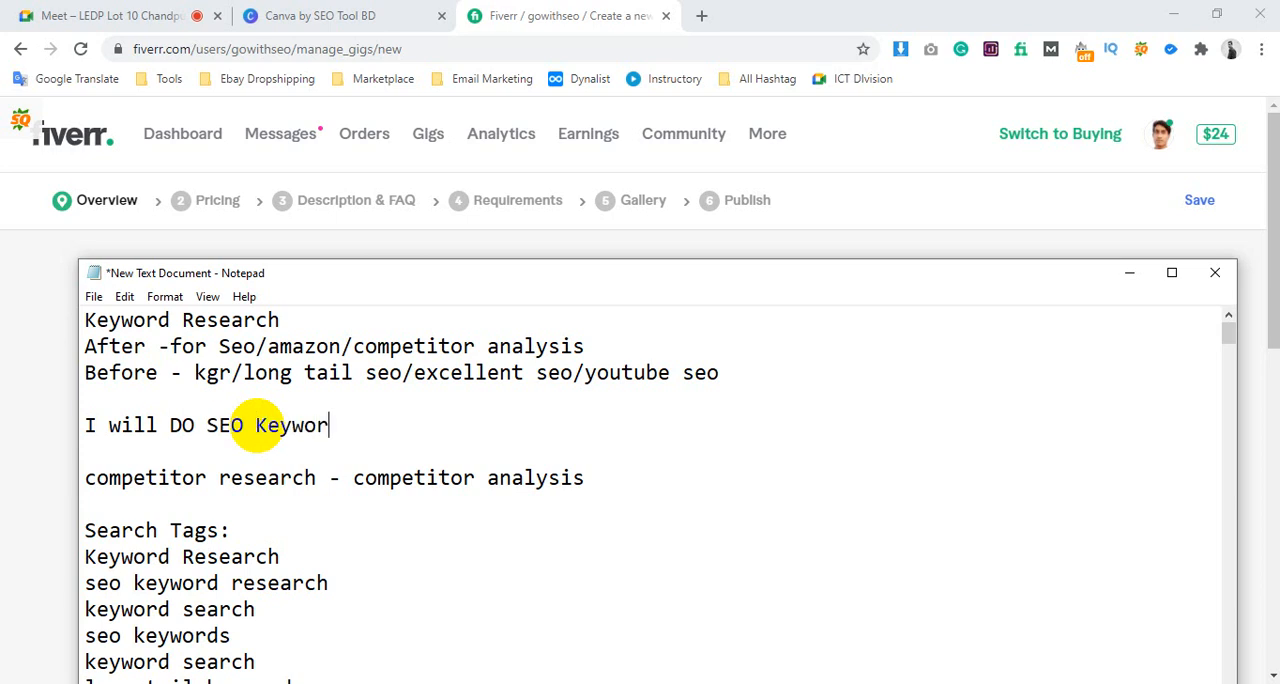
{"action": "type", "text": "d Research"}
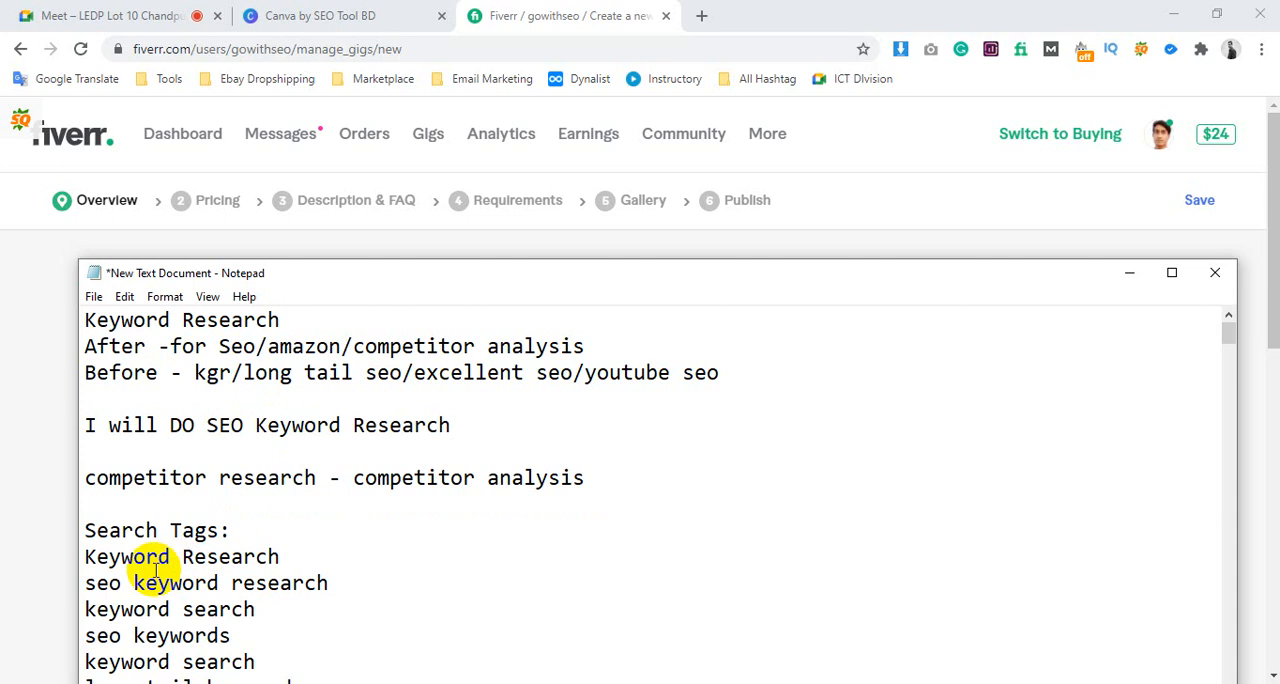
Compare the draft title with the noted keywords and reword it as "I will DO Keyword Research for seo"
{"action": "left_click", "coordinate": [85, 583]}
{"action": "left_click_drag", "start_coordinate": [85, 583], "coordinate": [345, 585]}
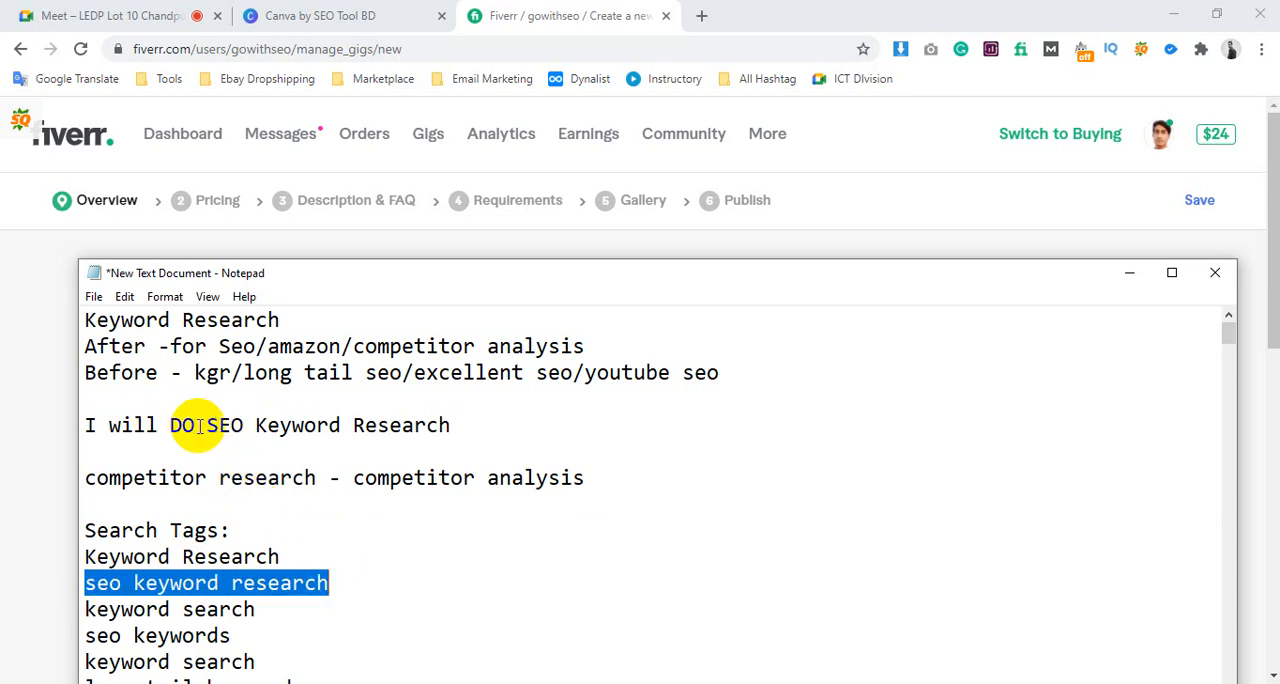
{"action": "left_click_drag", "start_coordinate": [256, 425], "coordinate": [460, 425]}
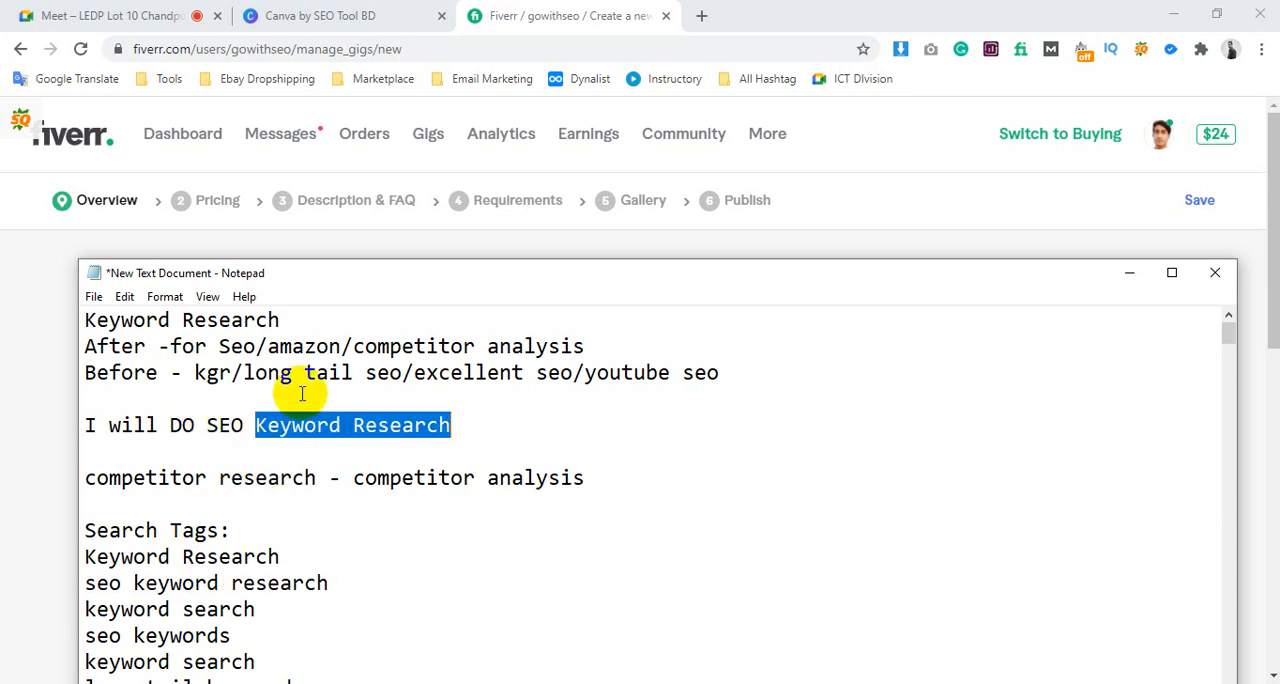
{"action": "left_click_drag", "start_coordinate": [173, 345], "coordinate": [252, 349]}
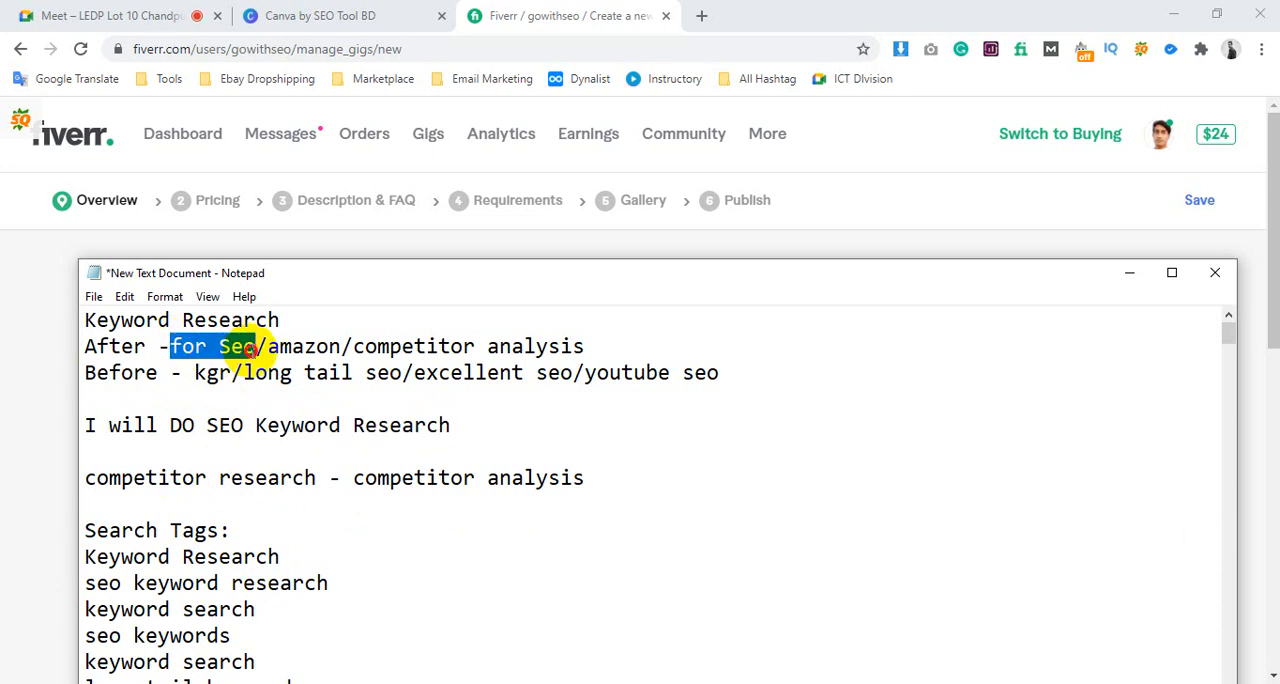
{"action": "left_click_drag", "start_coordinate": [254, 426], "coordinate": [206, 413]}
{"action": "key", "text": "Delete"}
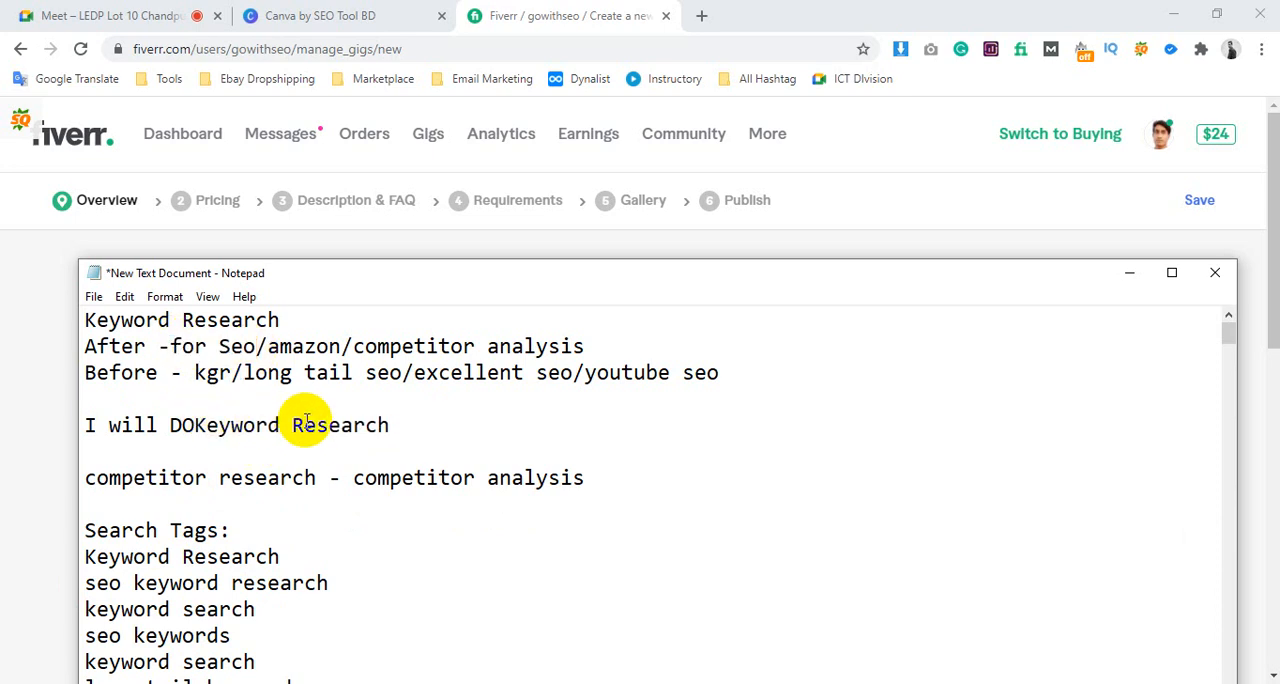
{"action": "left_click", "coordinate": [460, 432]}
{"action": "type", "text": "for seo"}
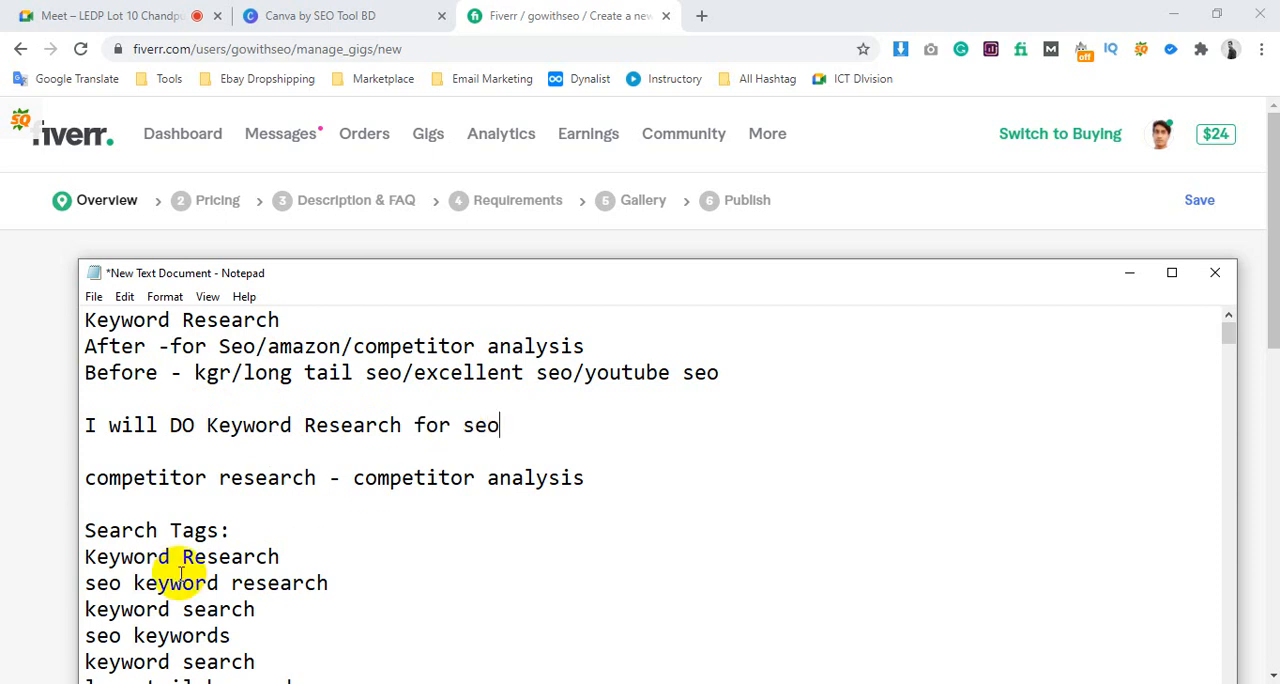
Paste the After and Before notes again under the first heading, add the line "Keyword Research for seo" above them, and highlight that phrase in the draft title
{"action": "left_click_drag", "start_coordinate": [62, 557], "coordinate": [282, 562]}
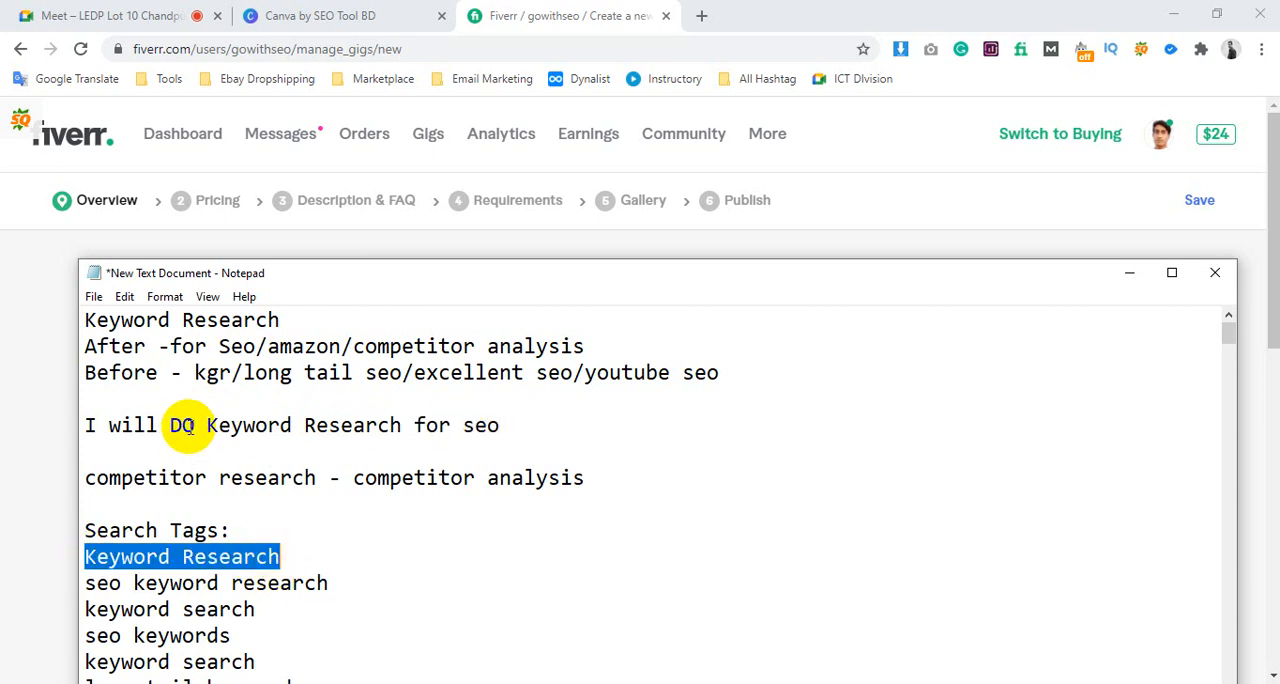
{"action": "left_click_drag", "start_coordinate": [196, 428], "coordinate": [402, 426]}
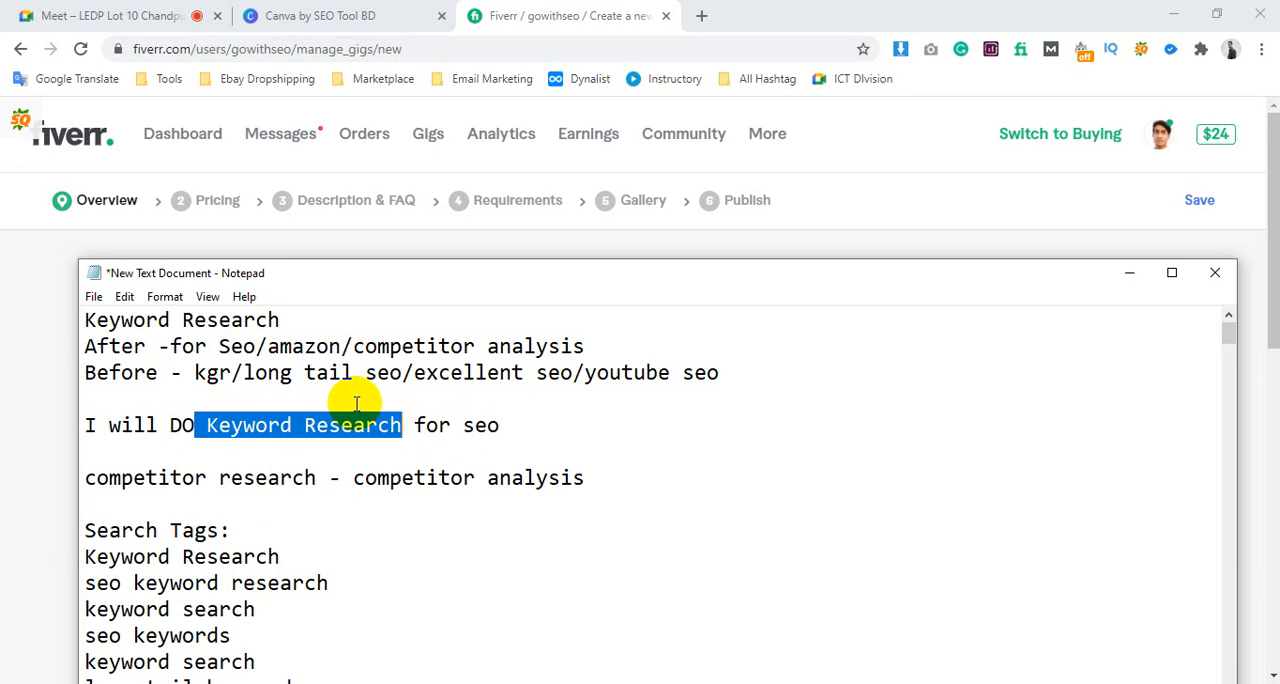
{"action": "left_click", "coordinate": [342, 324]}
{"action": "key", "text": "Return"}
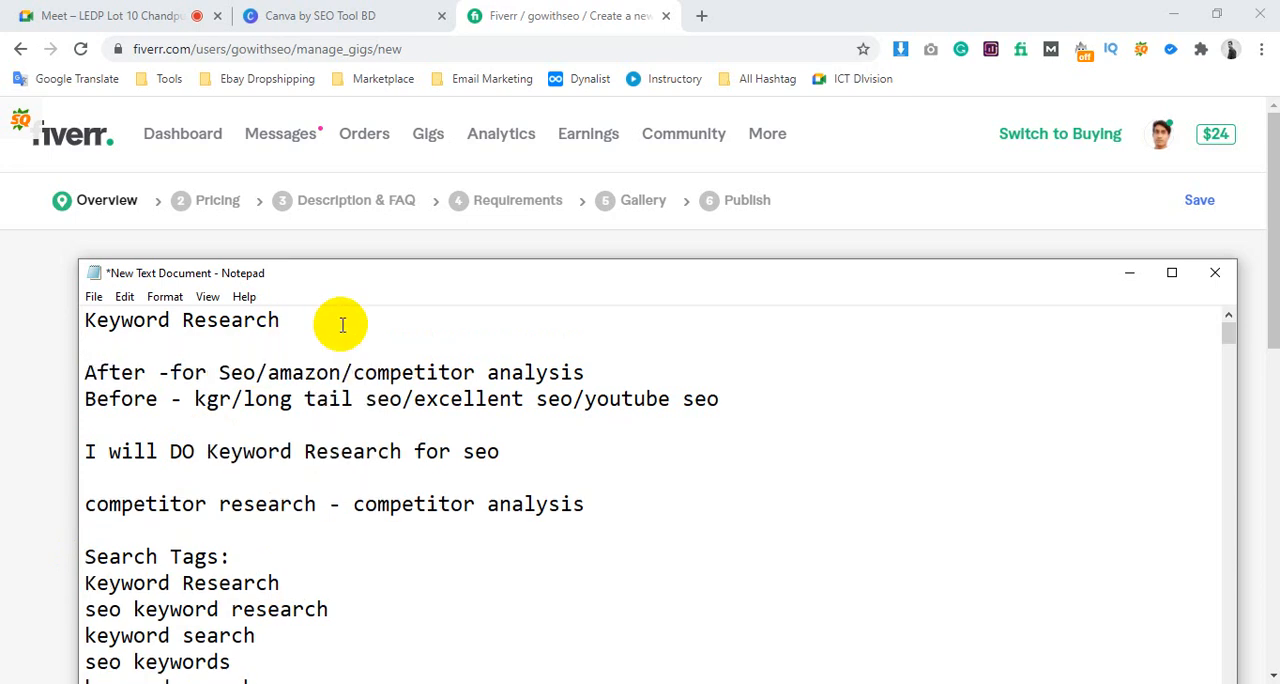
{"action": "type", "text": "Keyword Research After -for Seo/amazon/competitor analysis Before - kgr/long tail seo/excellent seo/youtube seo"}
{"action": "left_click", "coordinate": [297, 335]}
{"action": "type", "text": "fo"}
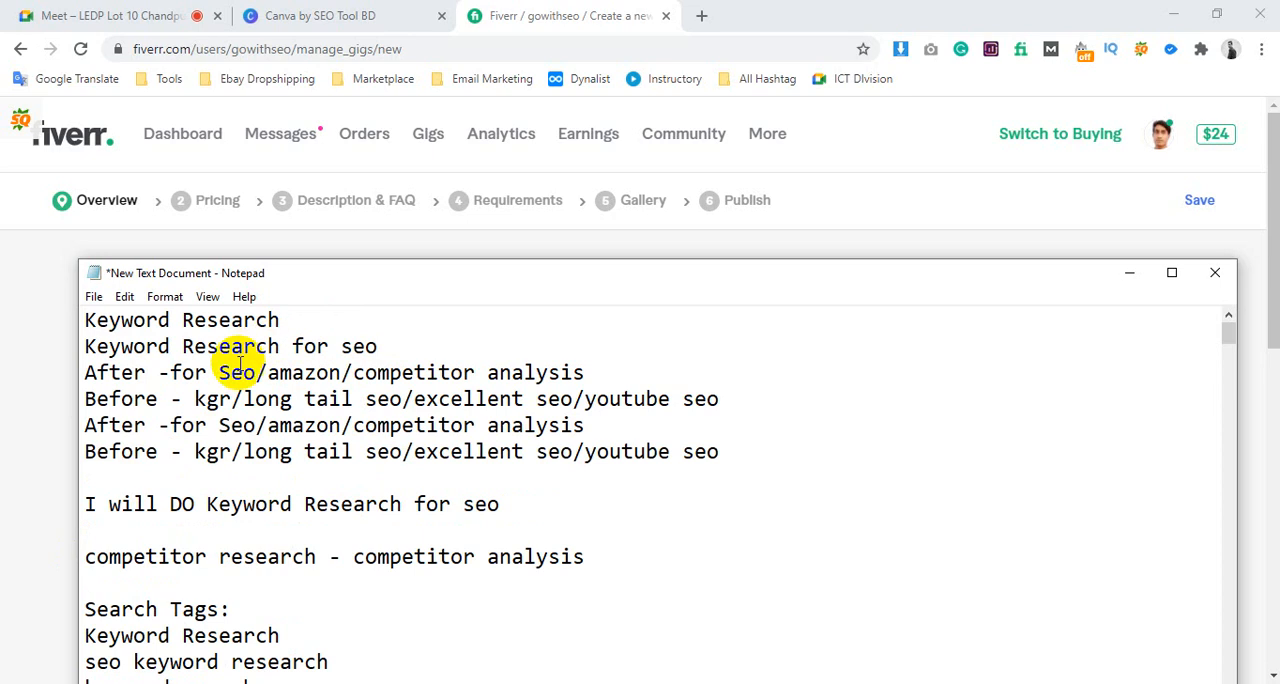
{"action": "left_click_drag", "start_coordinate": [243, 372], "coordinate": [181, 374]}
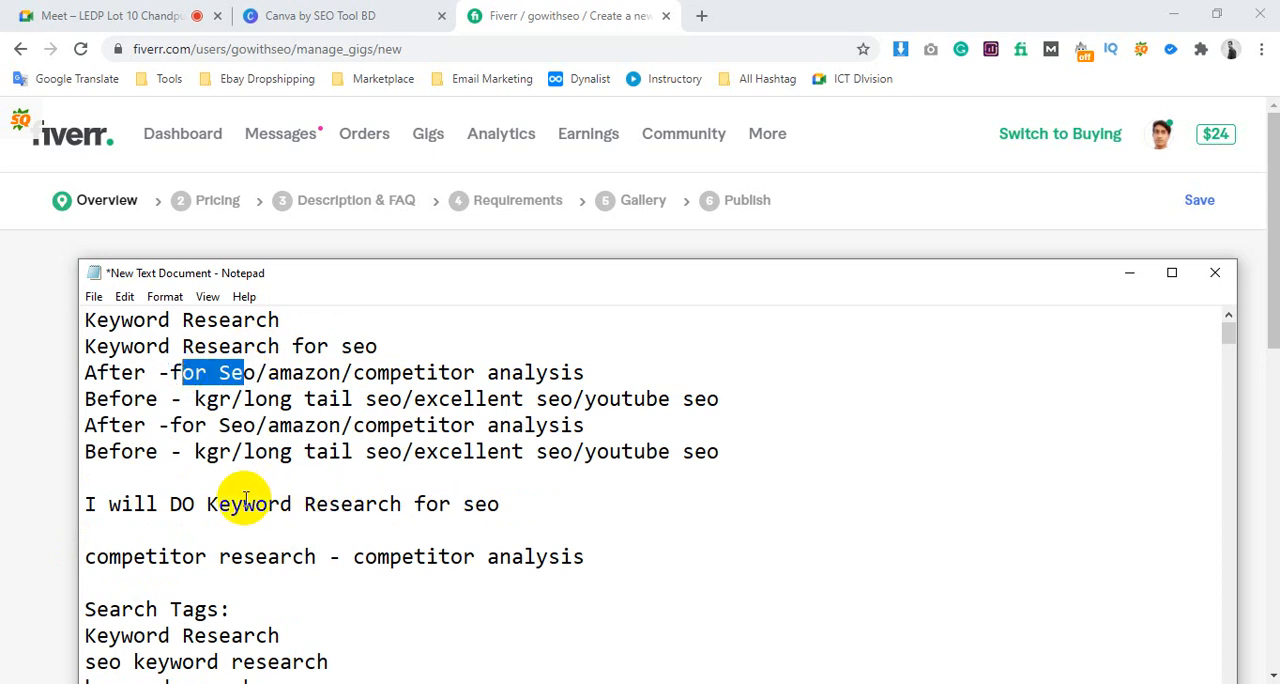
{"action": "left_click_drag", "start_coordinate": [207, 505], "coordinate": [560, 504]}
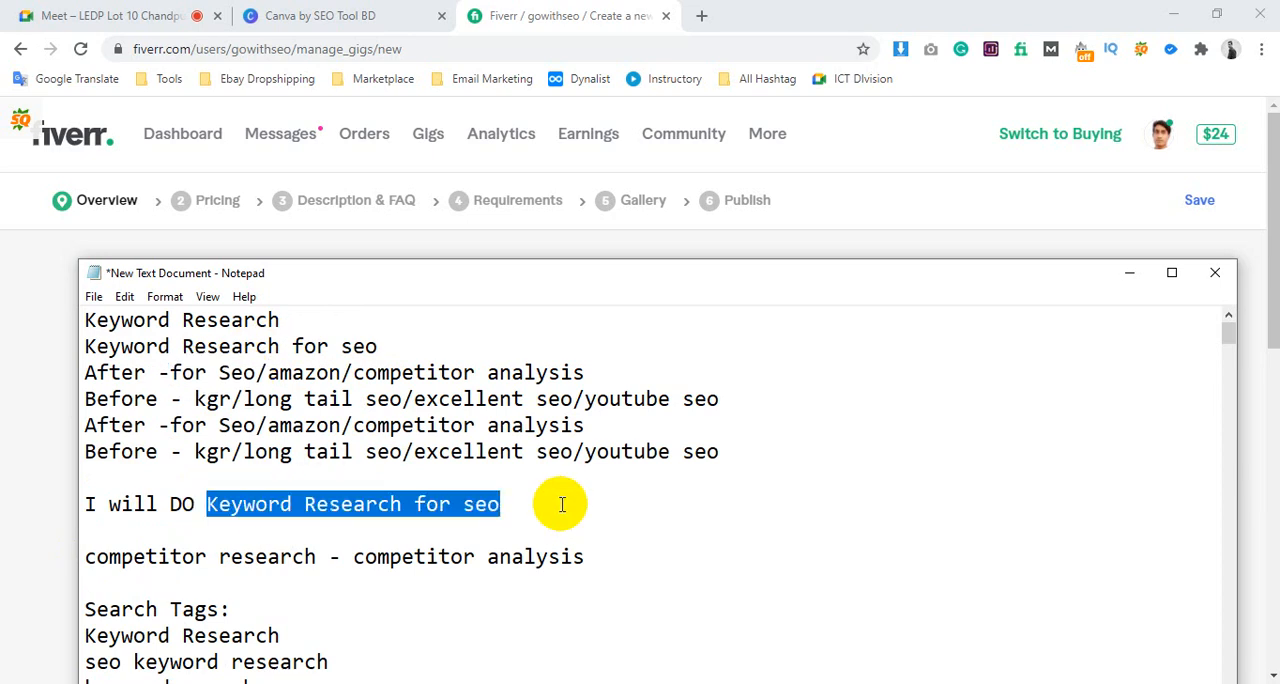
Reword the draft title as "I will DO SEO Keyword Research", adding "SEO" before the keyword and removing the trailing "for seo"
{"action": "left_click", "coordinate": [560, 504]}
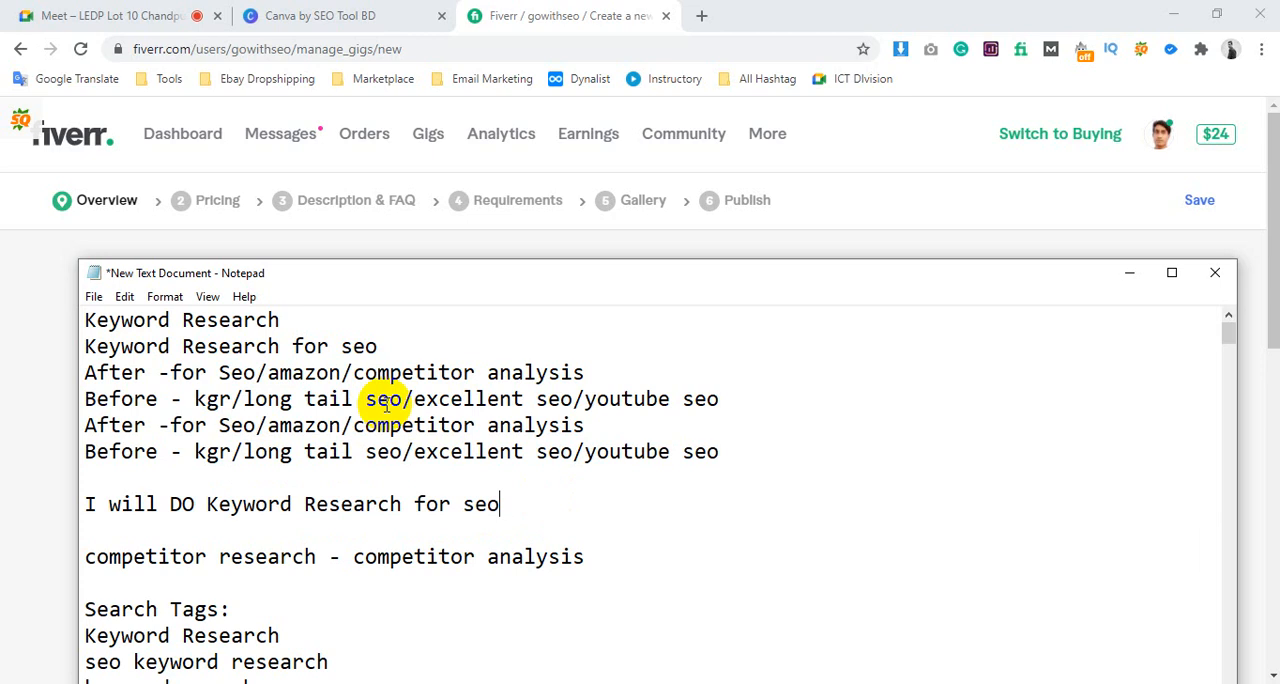
{"action": "left_click", "coordinate": [205, 505]}
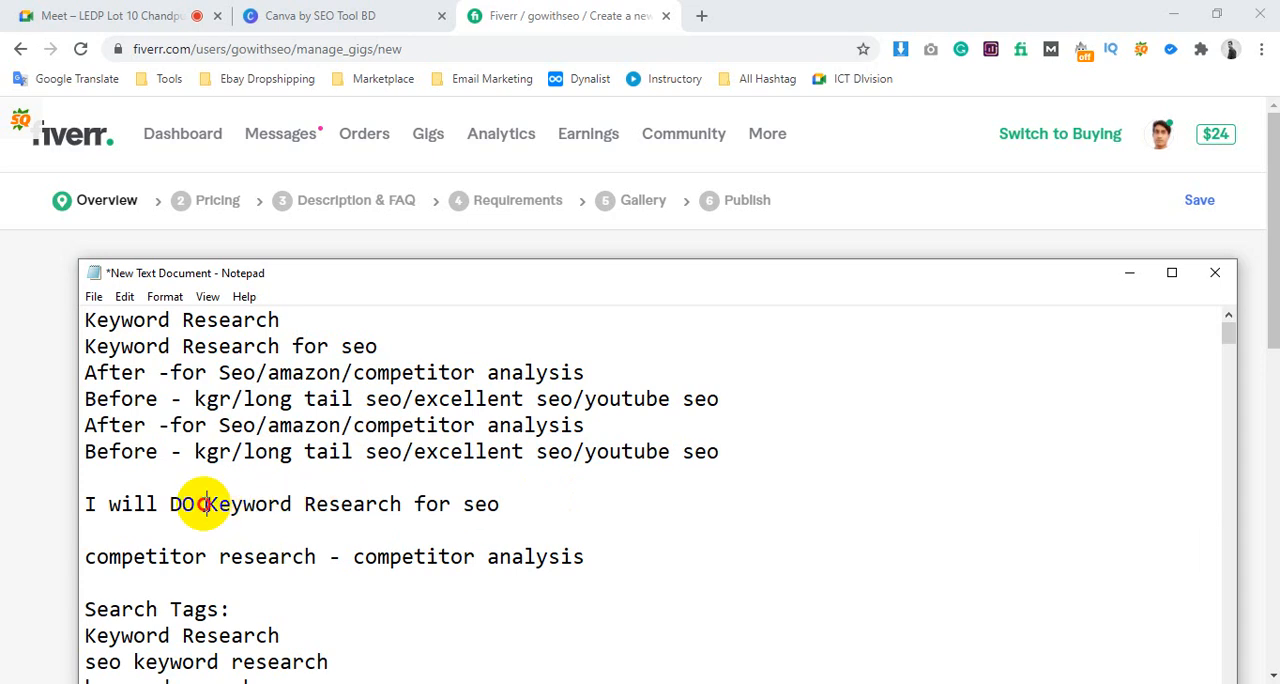
{"action": "type", "text": "SEO"}
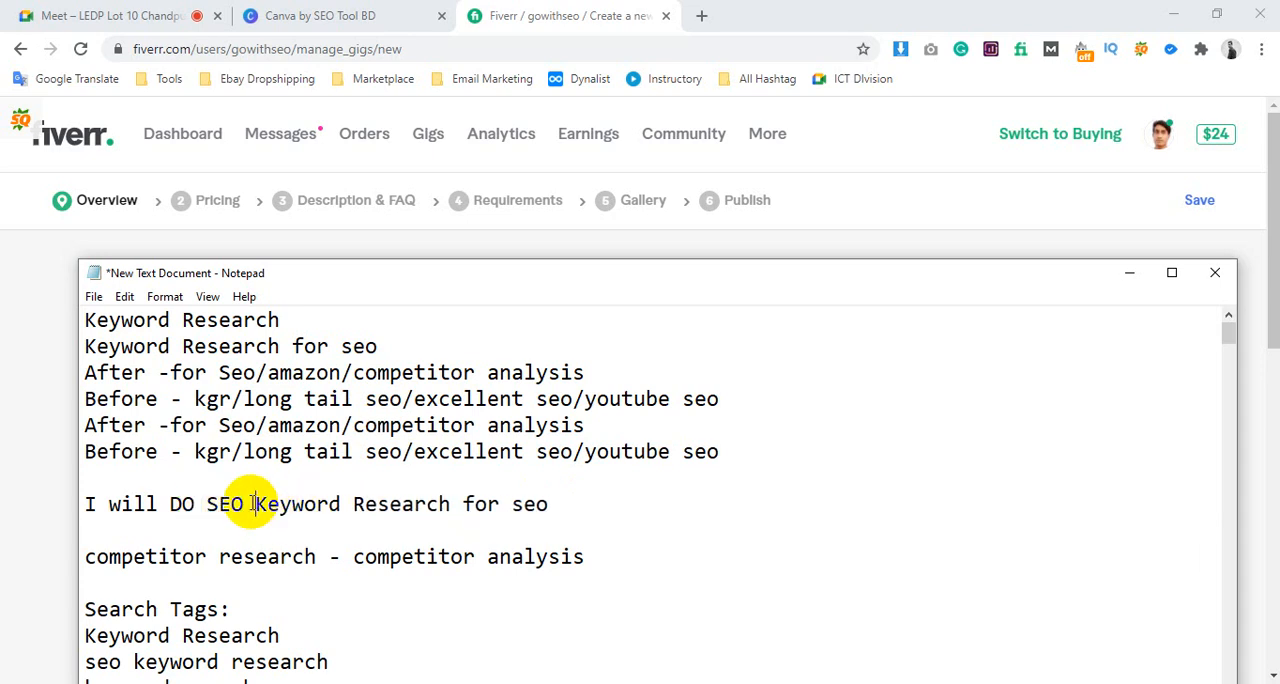
{"action": "left_click_drag", "start_coordinate": [510, 504], "coordinate": [605, 515]}
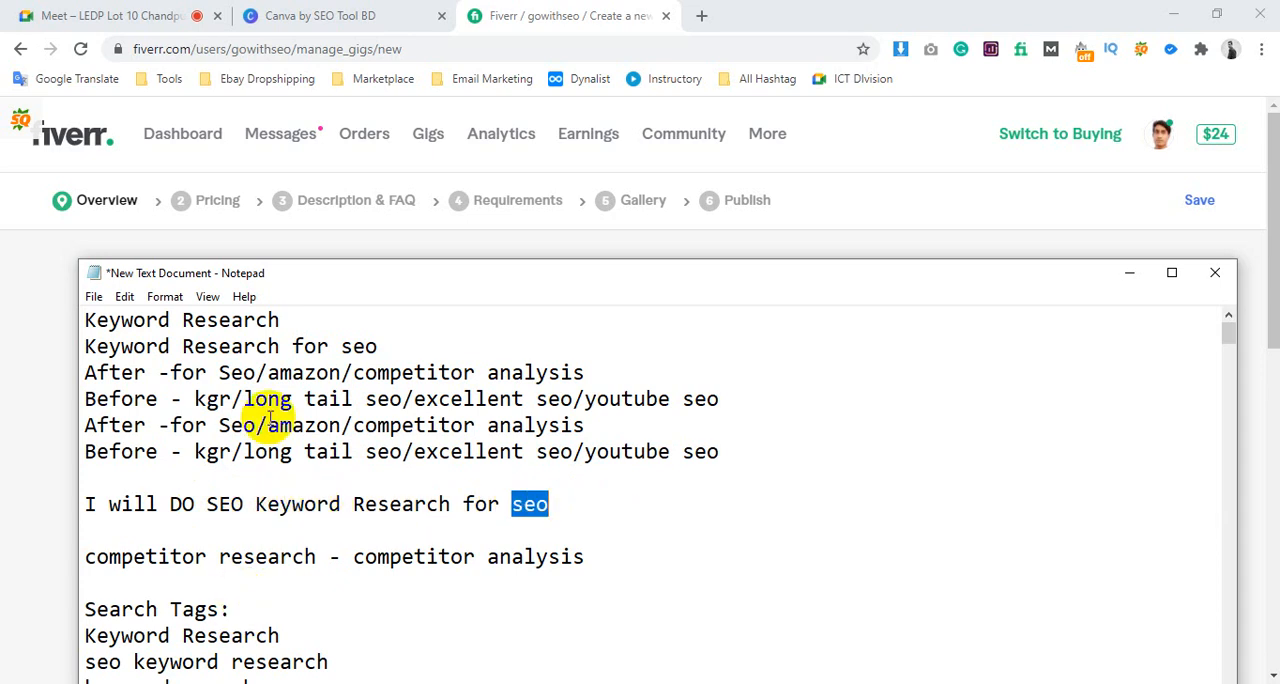
{"action": "left_click", "coordinate": [500, 504]}
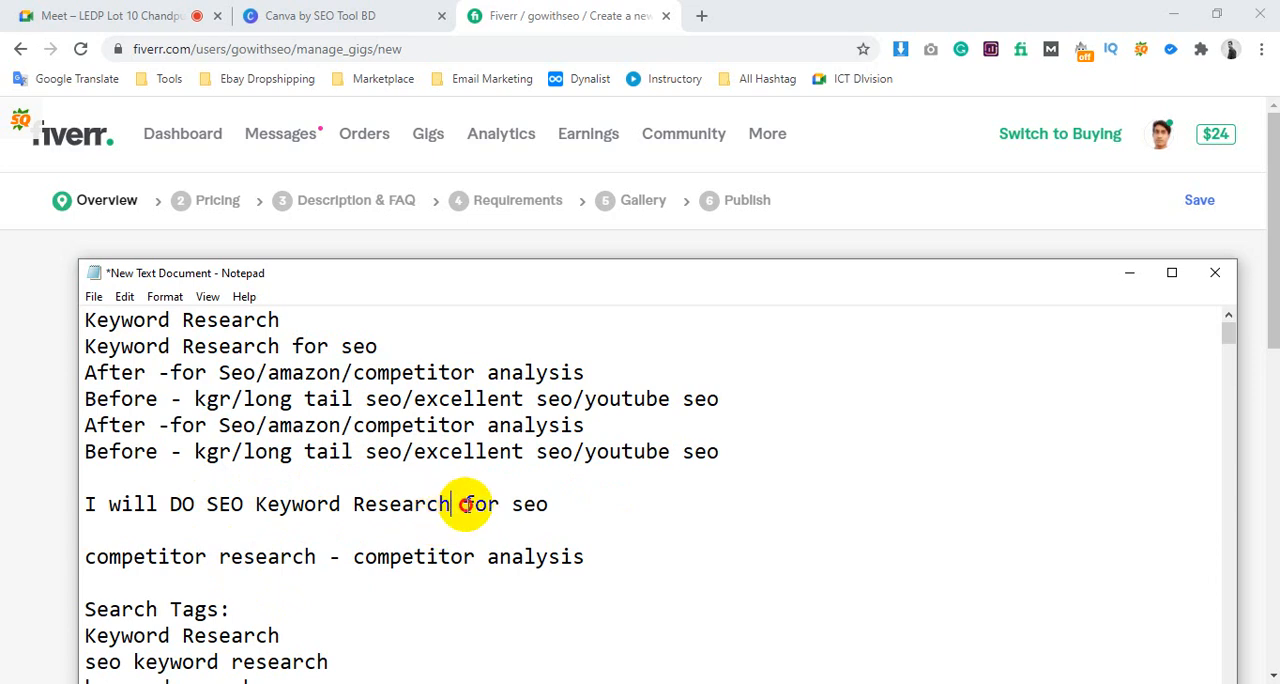
{"action": "left_click_drag", "start_coordinate": [451, 504], "coordinate": [606, 507]}
{"action": "key", "text": "BackSpace"}
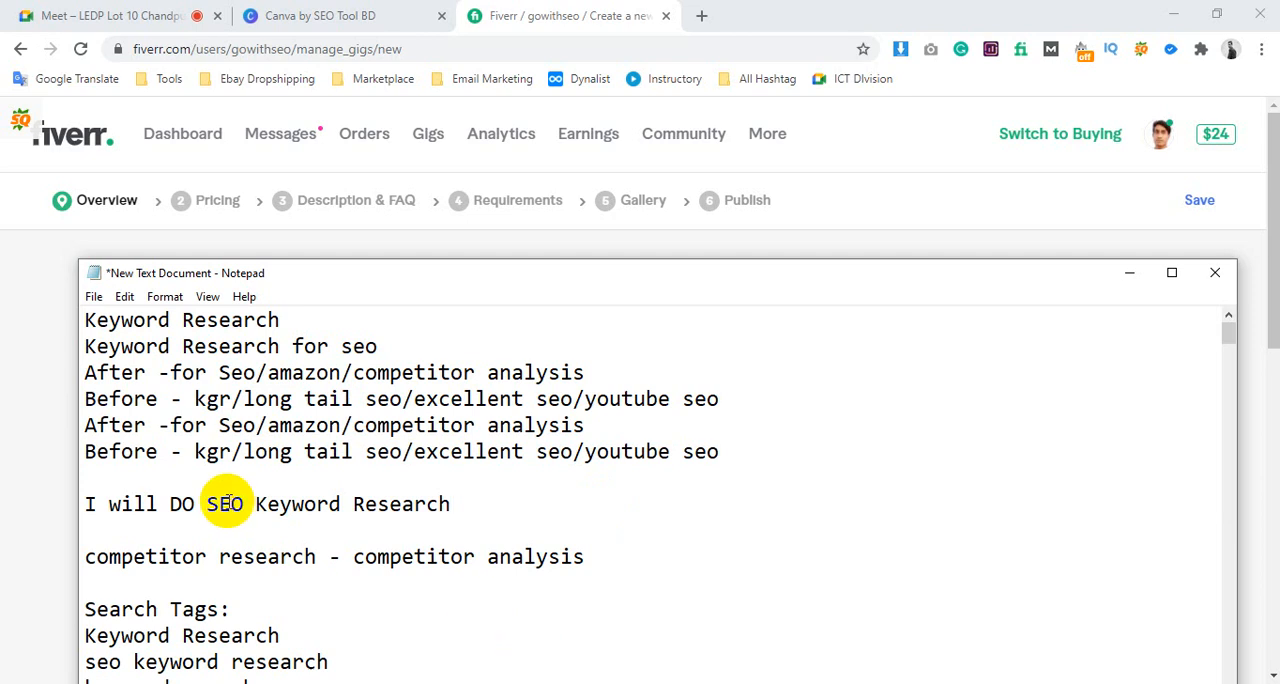
Compare the phrase "SEO Keyword Research" in the draft title with the noted search tags and the After and Before keywords
{"action": "left_click_drag", "start_coordinate": [204, 504], "coordinate": [528, 513]}
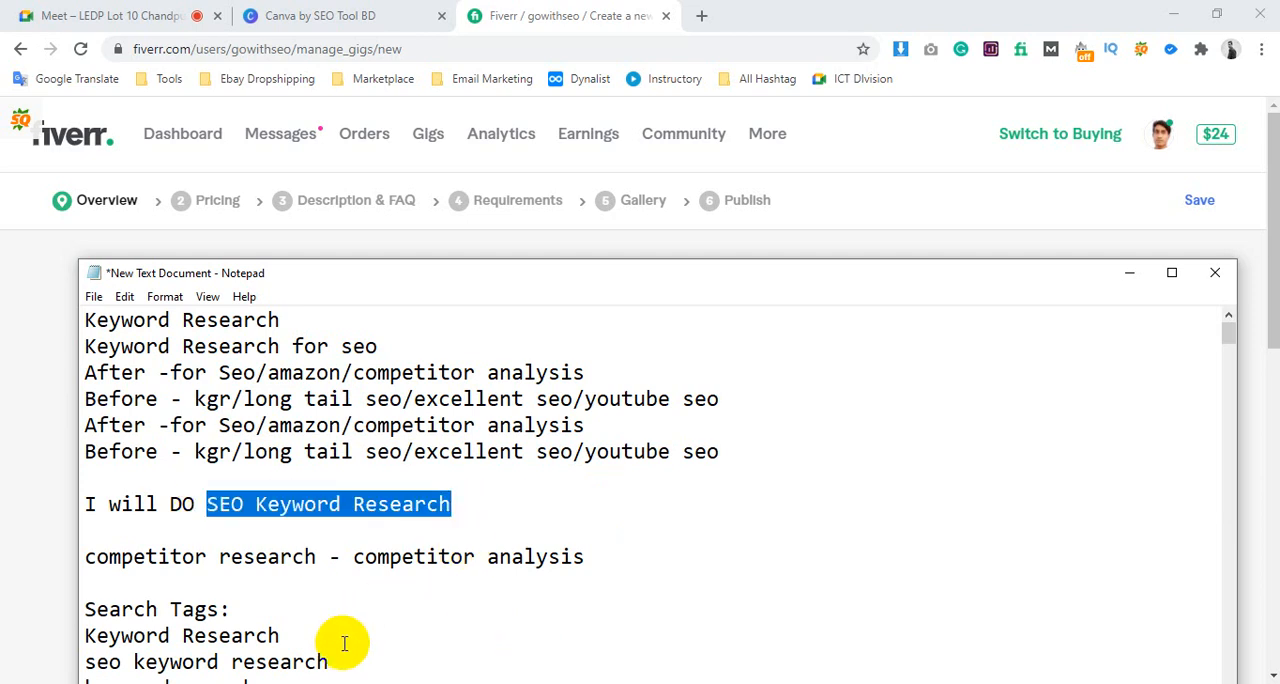
{"action": "left_click_drag", "start_coordinate": [330, 662], "coordinate": [80, 623]}
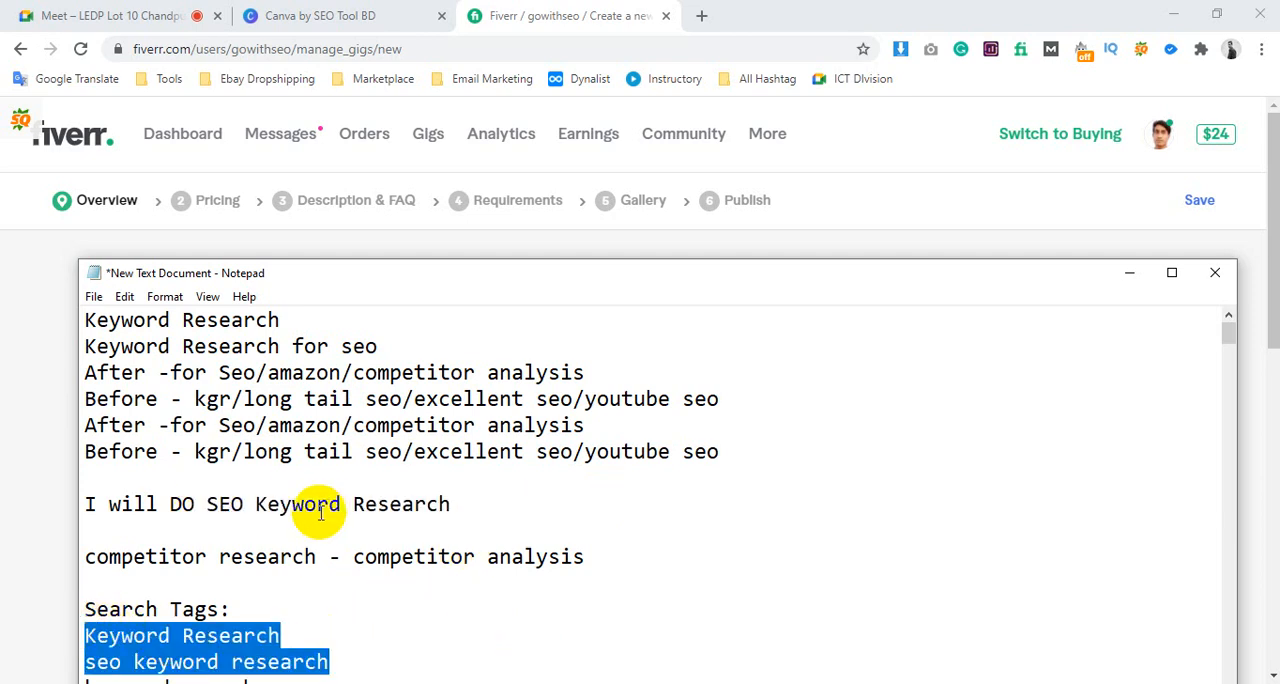
{"action": "scroll", "coordinate": [250, 510], "scroll_direction": "down", "scroll_amount": 2}
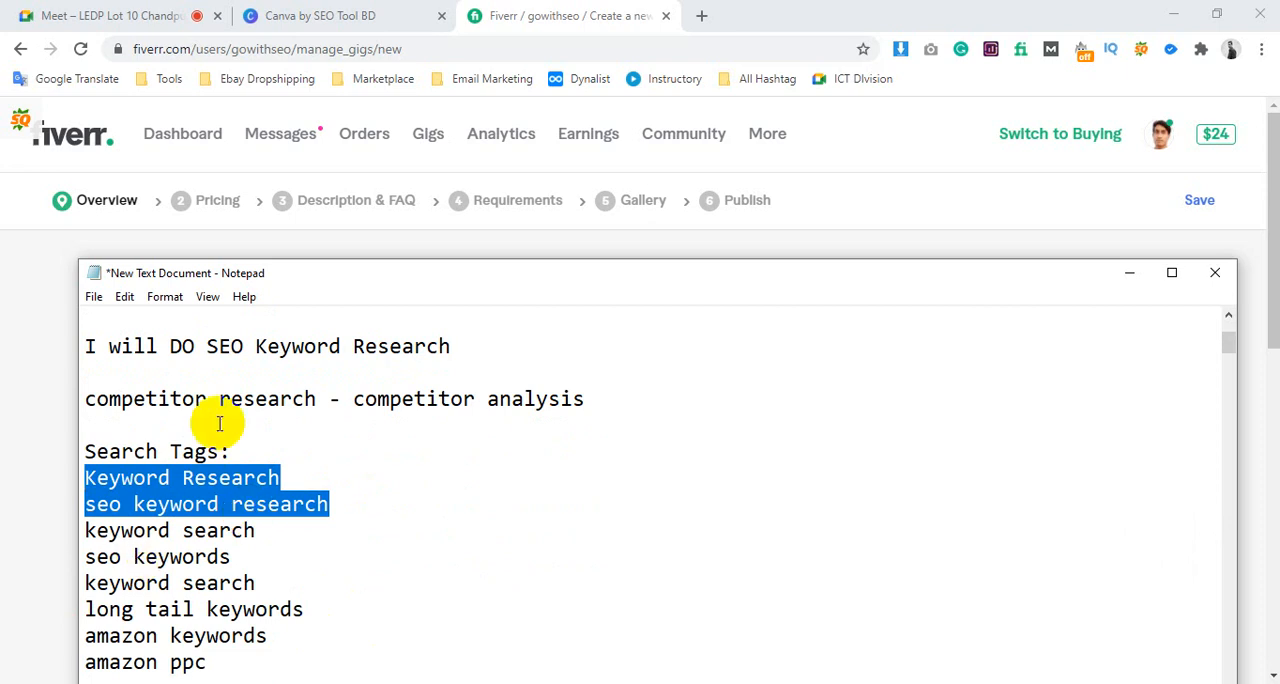
{"action": "scroll", "coordinate": [240, 480], "scroll_direction": "up", "scroll_amount": 2}
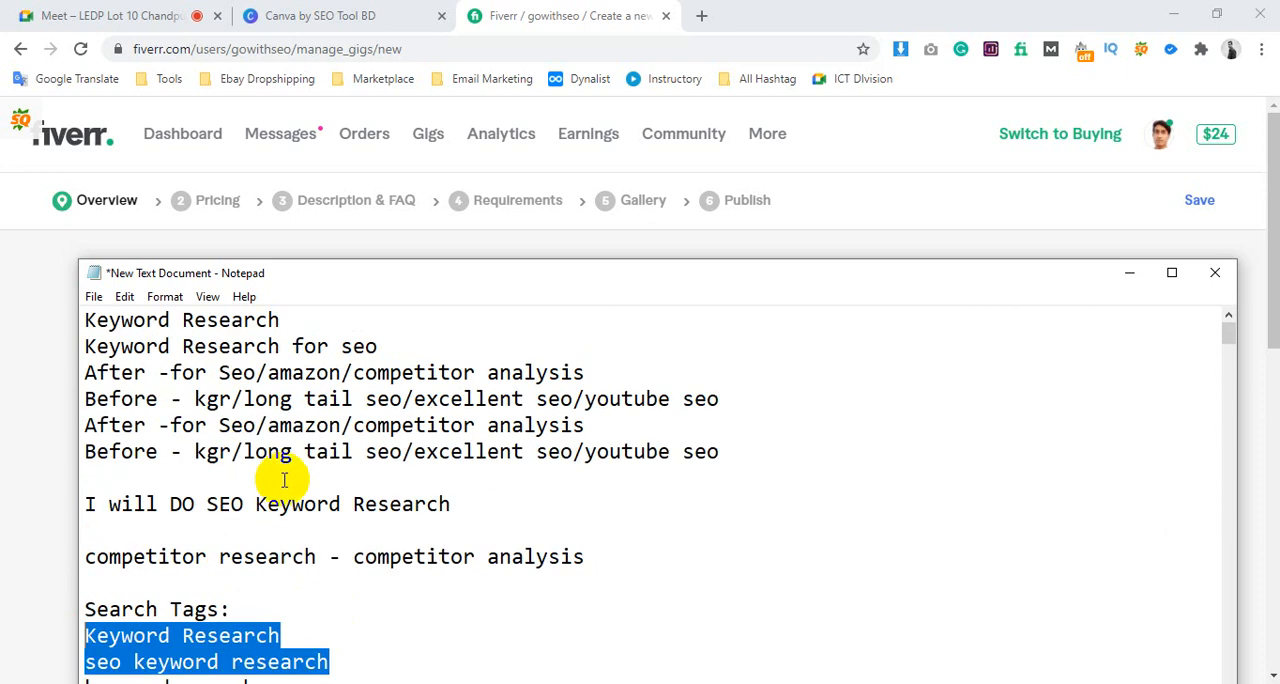
{"action": "left_click", "coordinate": [265, 482]}
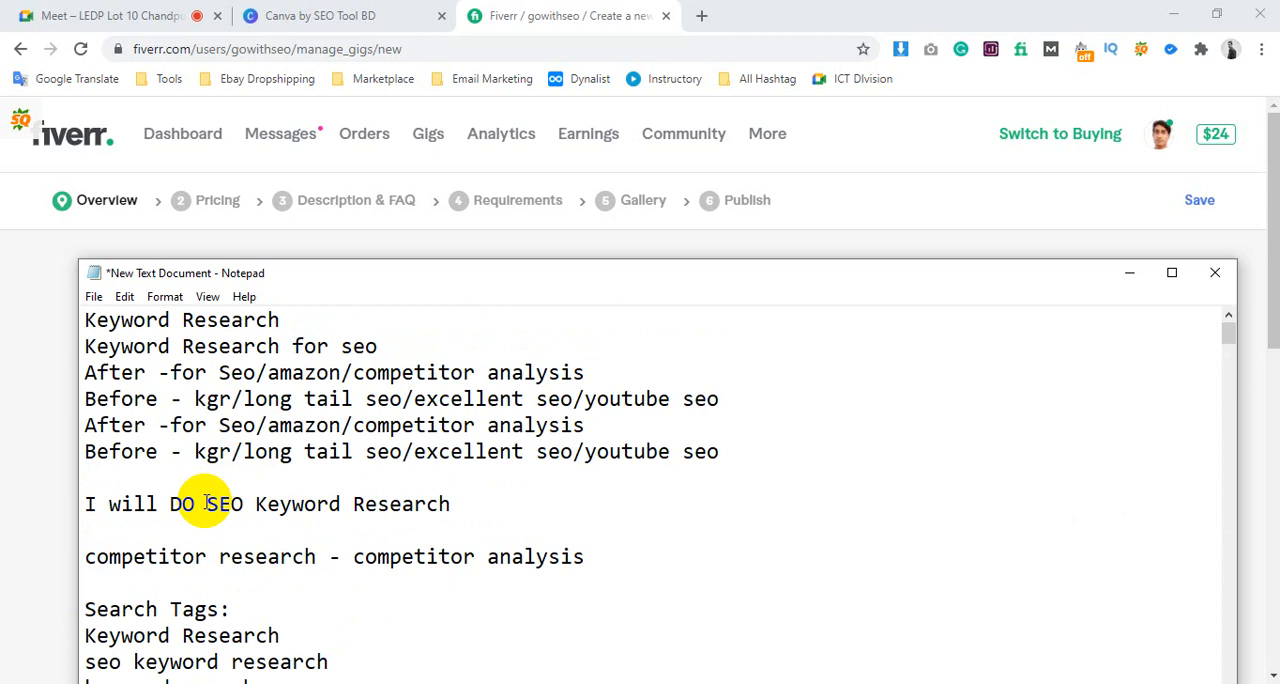
{"action": "left_click_drag", "start_coordinate": [206, 504], "coordinate": [538, 507]}
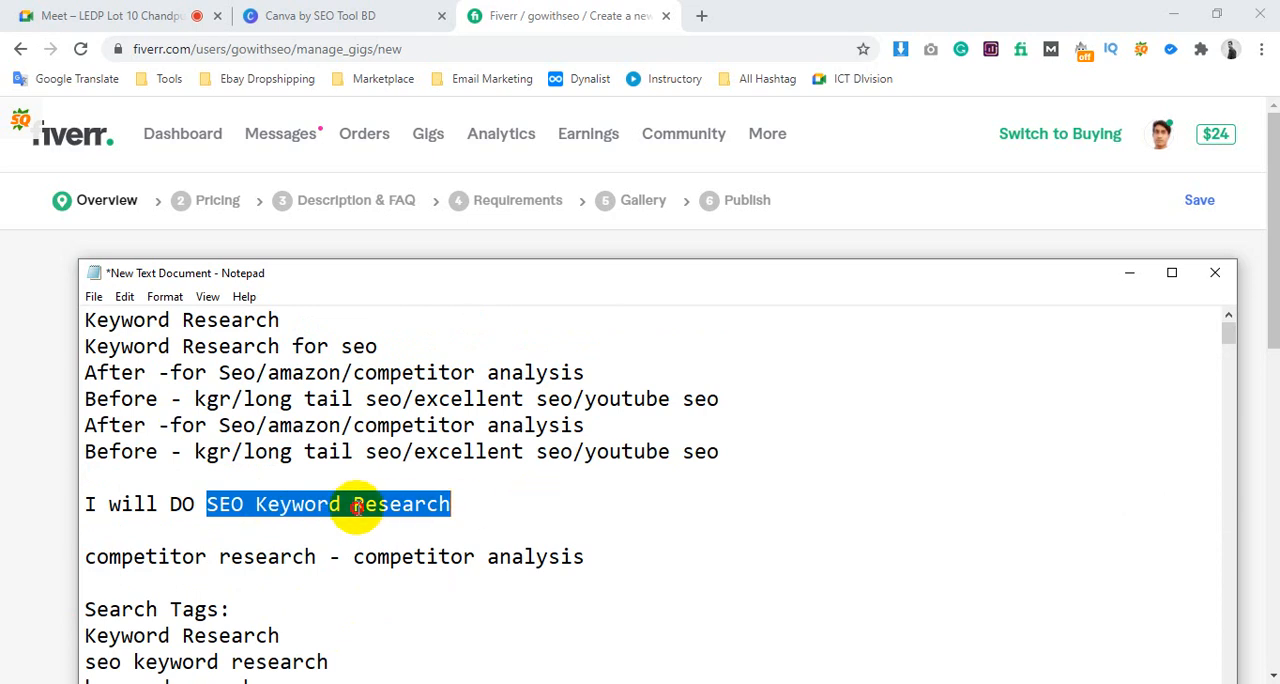
{"action": "left_click", "coordinate": [240, 503]}
{"action": "left_click_drag", "start_coordinate": [251, 504], "coordinate": [502, 501]}
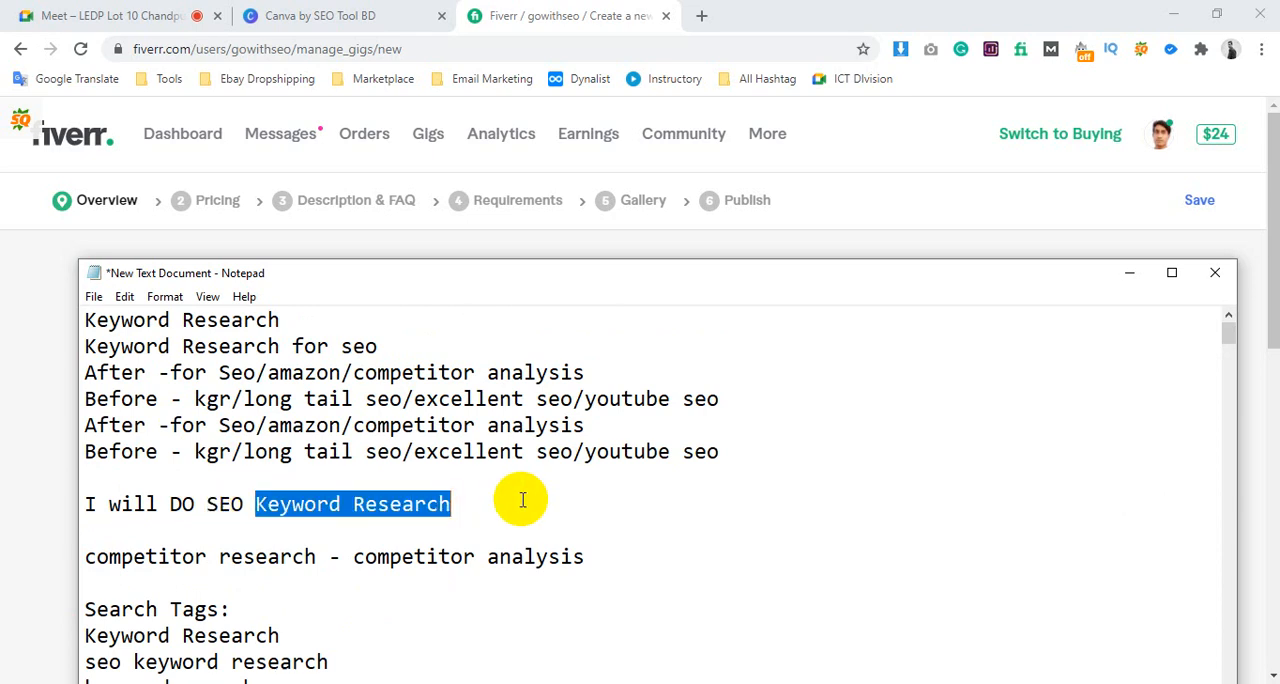
{"action": "left_click", "coordinate": [312, 504]}
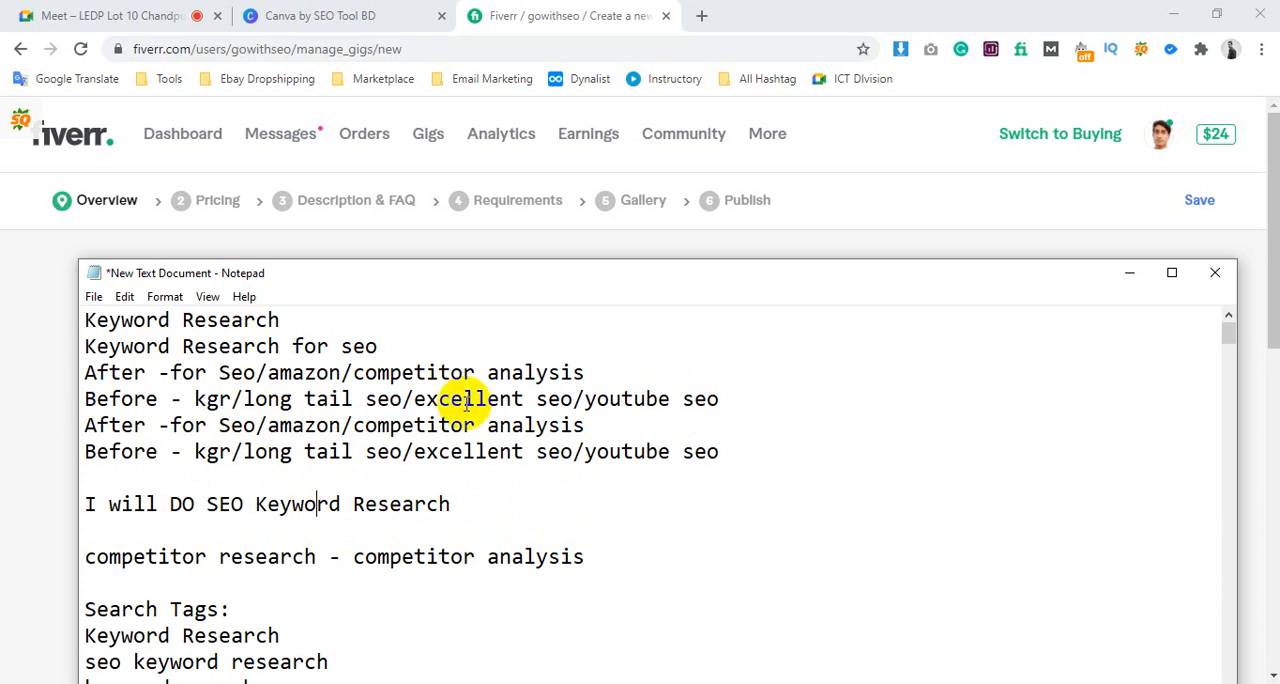
{"action": "left_click_drag", "start_coordinate": [426, 399], "coordinate": [757, 402]}
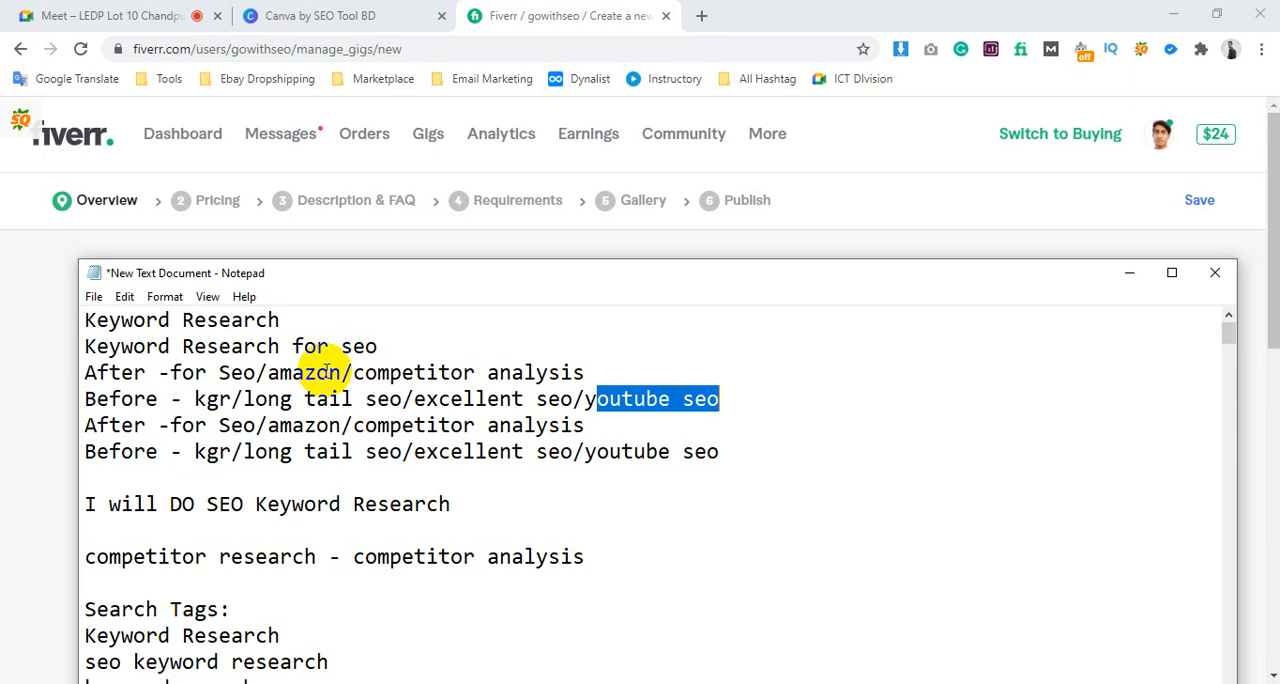
{"action": "left_click", "coordinate": [317, 425]}
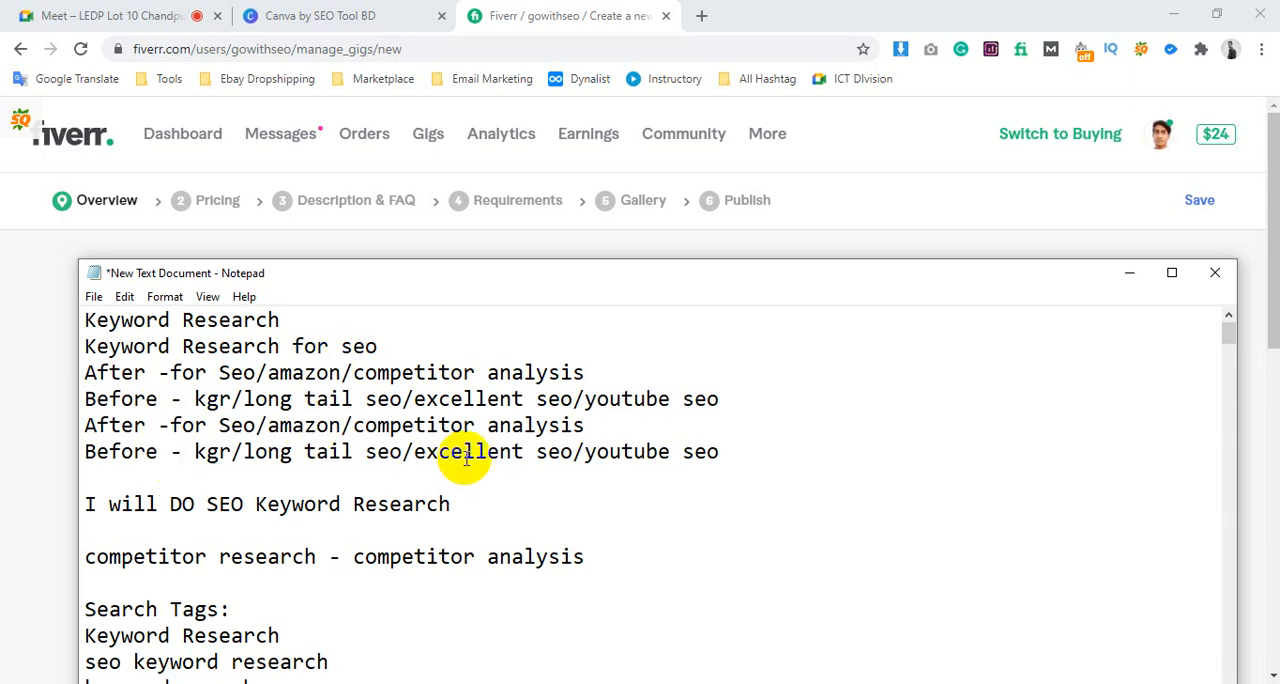
Undo the removal of "for seo" in the draft title, delete the duplicate After and Before lines, and save the notes
{"action": "key", "text": "ctrl+z"}
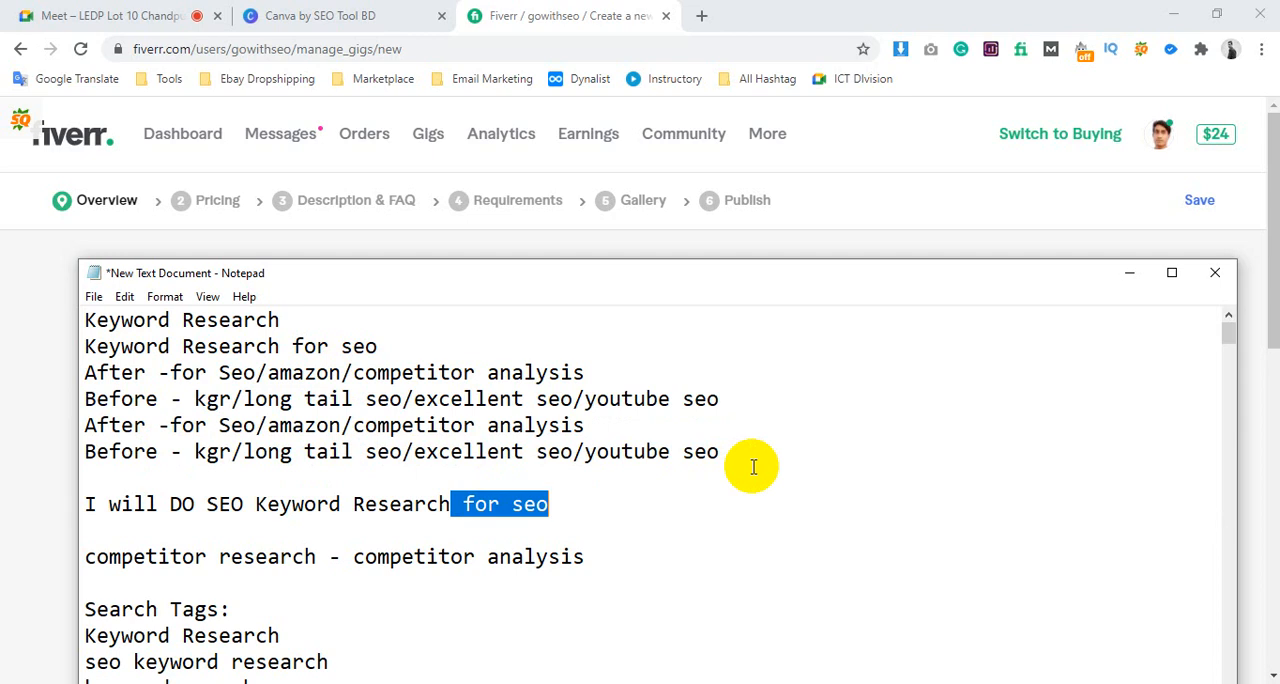
{"action": "left_click", "coordinate": [706, 452]}
{"action": "left_click_drag", "start_coordinate": [719, 452], "coordinate": [88, 426]}
{"action": "key", "text": "BackSpace"}
{"action": "key", "text": "BackSpace"}
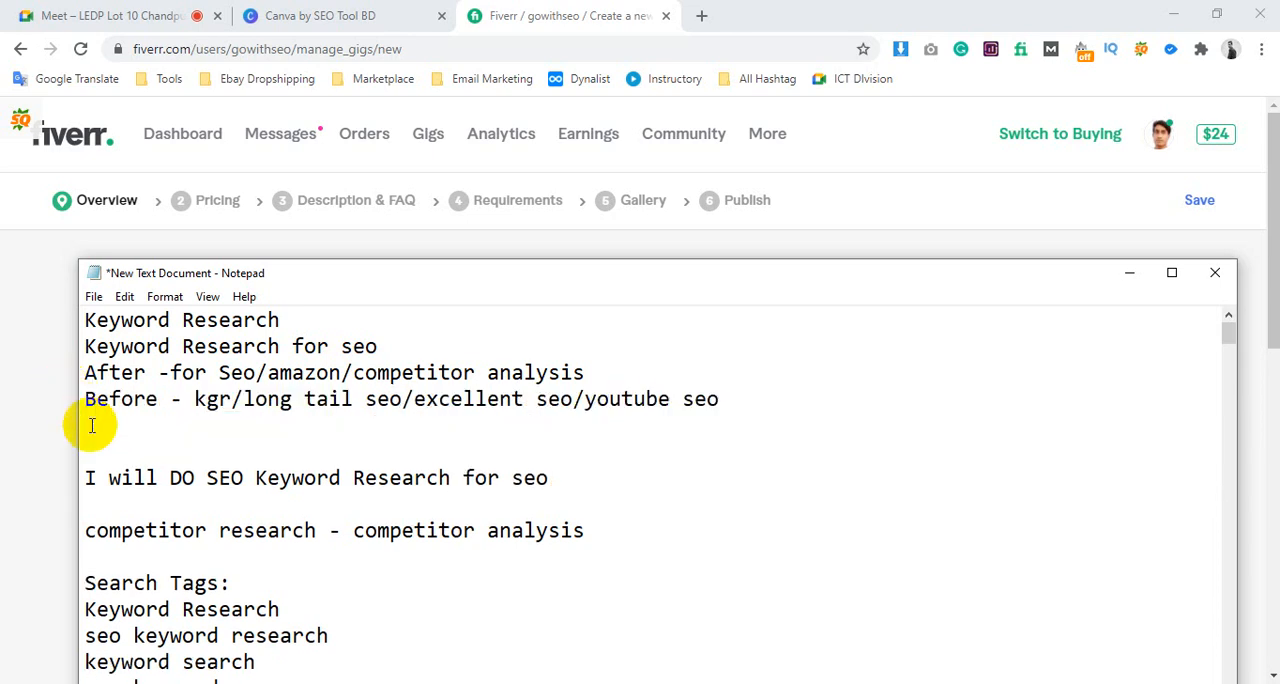
{"action": "key", "text": "ctrl+s"}
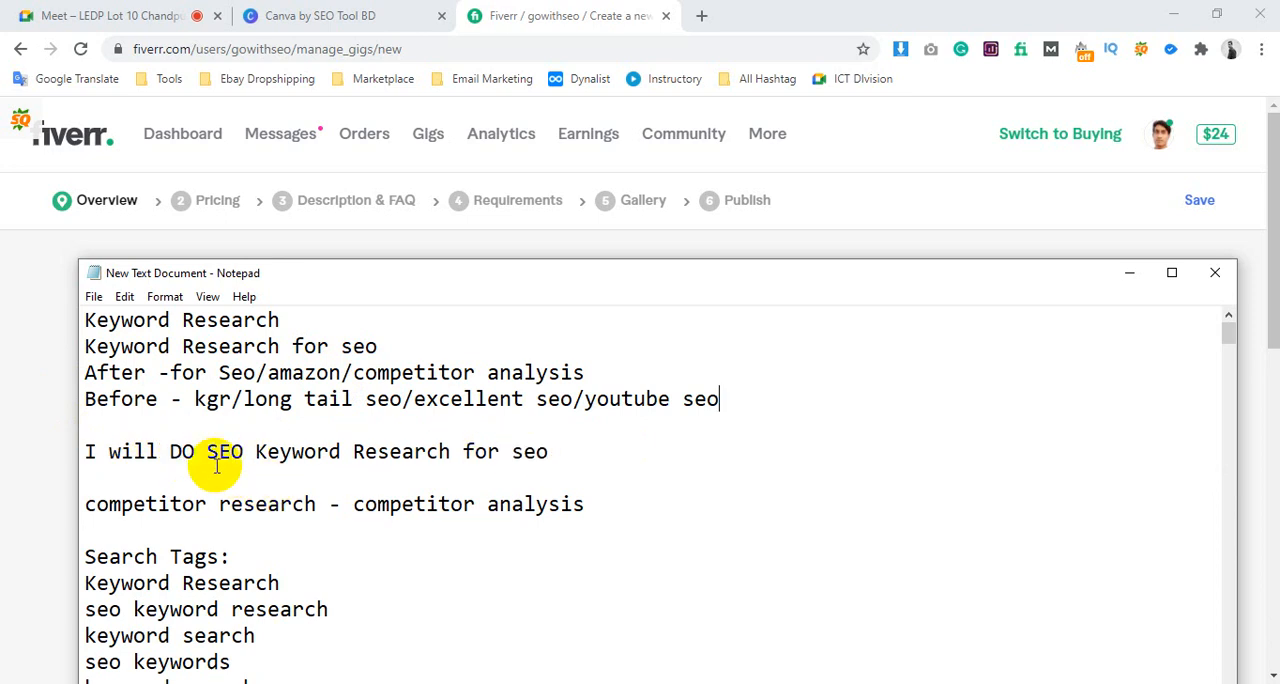
Replace "for seo" at the end of the draft title with "to rank your website 1st page"
{"action": "left_click_drag", "start_coordinate": [463, 447], "coordinate": [623, 449]}
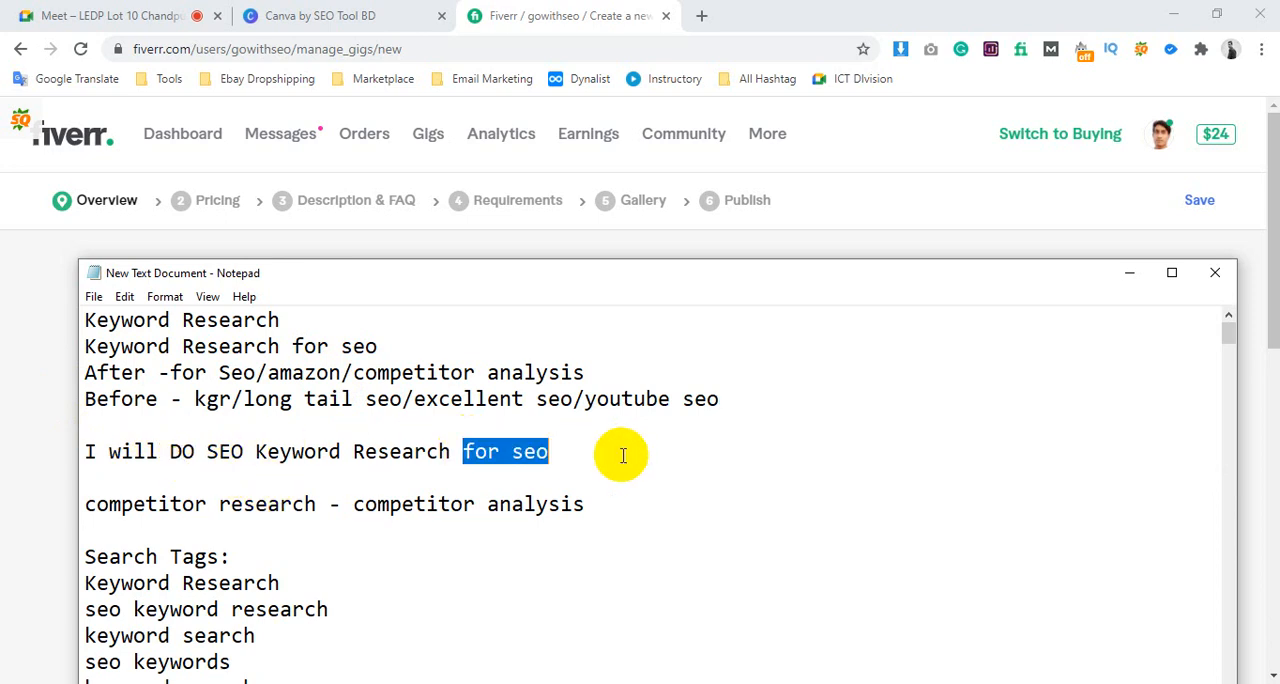
{"action": "key", "text": "BackSpace"}
{"action": "key", "text": "BackSpace"}
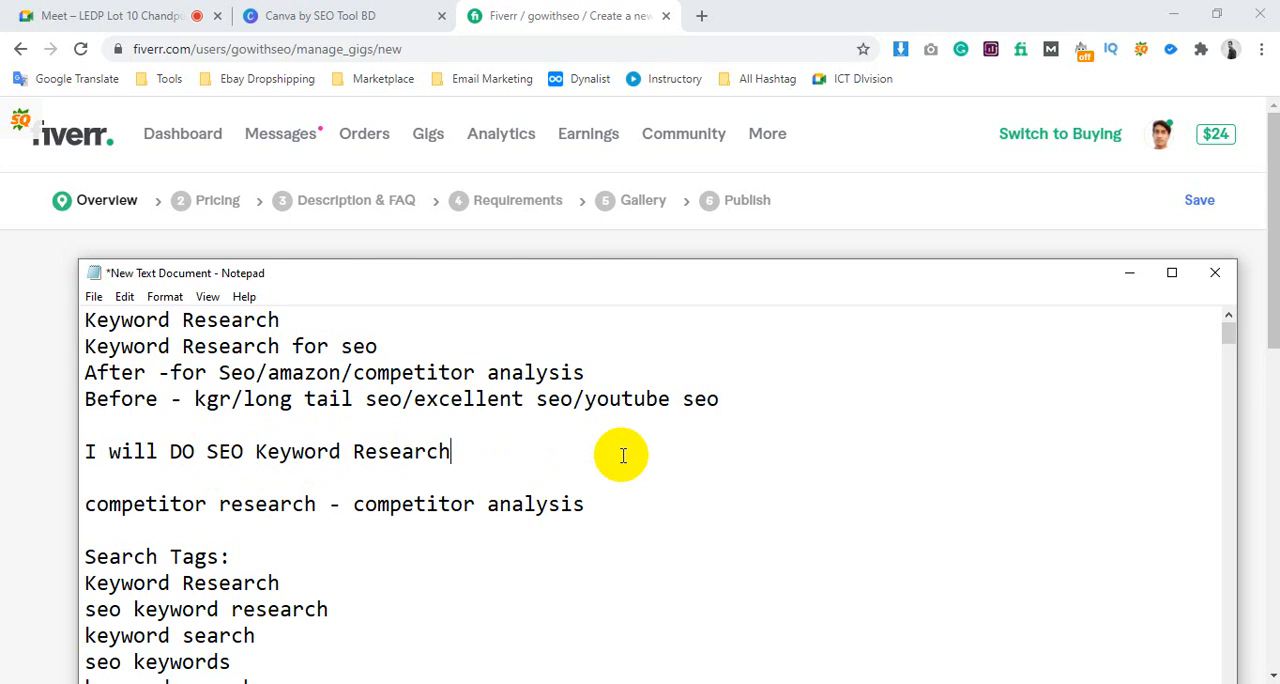
{"action": "type", "text": "that"}
{"action": "key", "text": "BackSpace"}
{"action": "key", "text": "BackSpace"}
{"action": "key", "text": "BackSpace"}
{"action": "key", "text": "BackSpace"}
{"action": "type", "text": "to rank your website"}
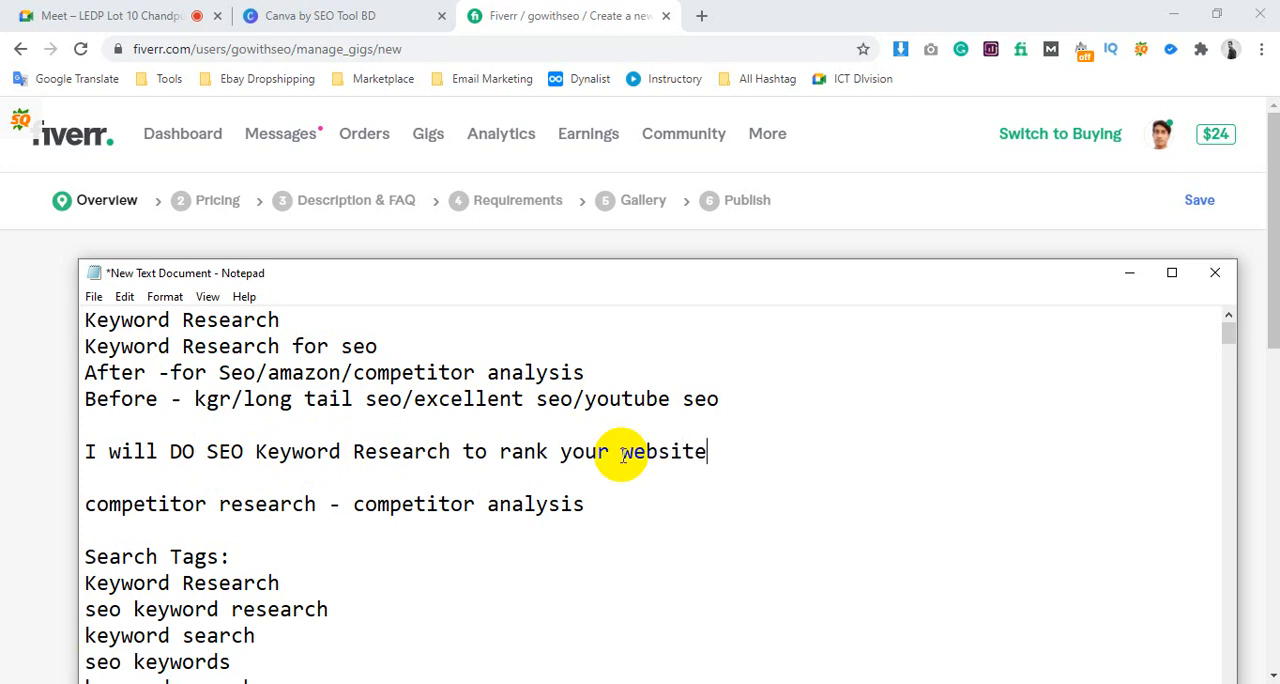
{"action": "type", "text": " 1st page"}
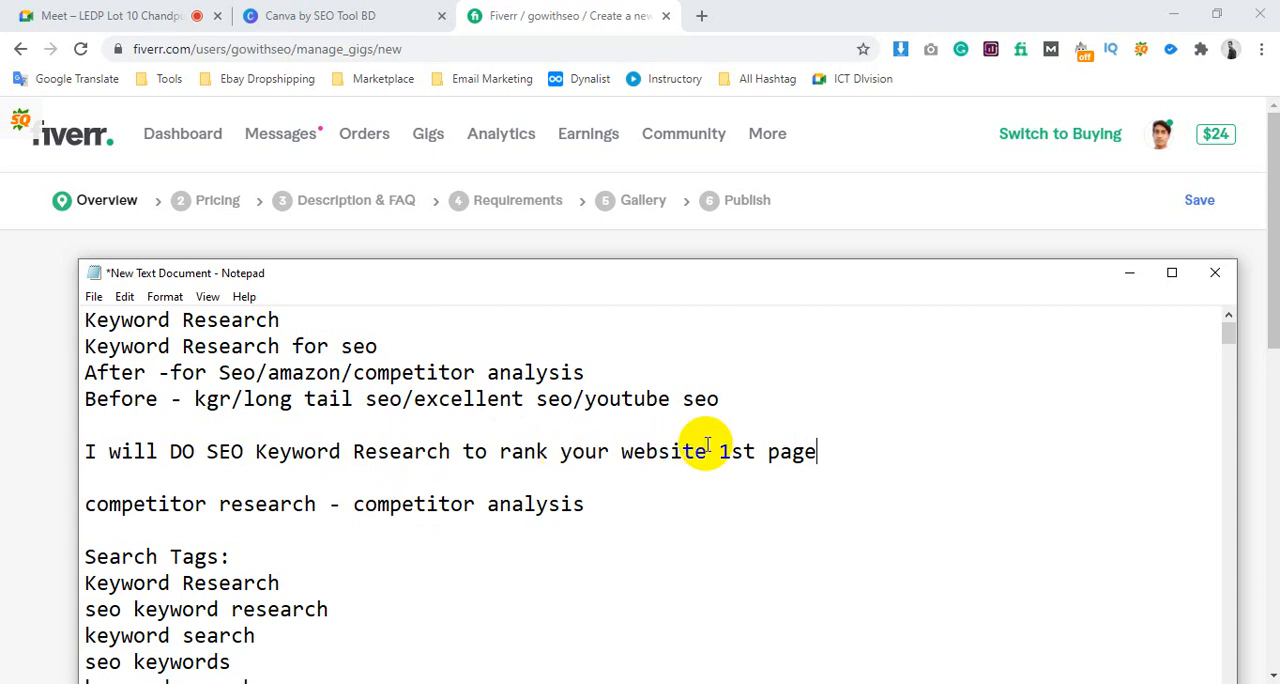
Replace "your website" in the draft title with "on Google" and save the notes
{"action": "left_click_drag", "start_coordinate": [707, 451], "coordinate": [560, 451]}
{"action": "type", "text": "on "}
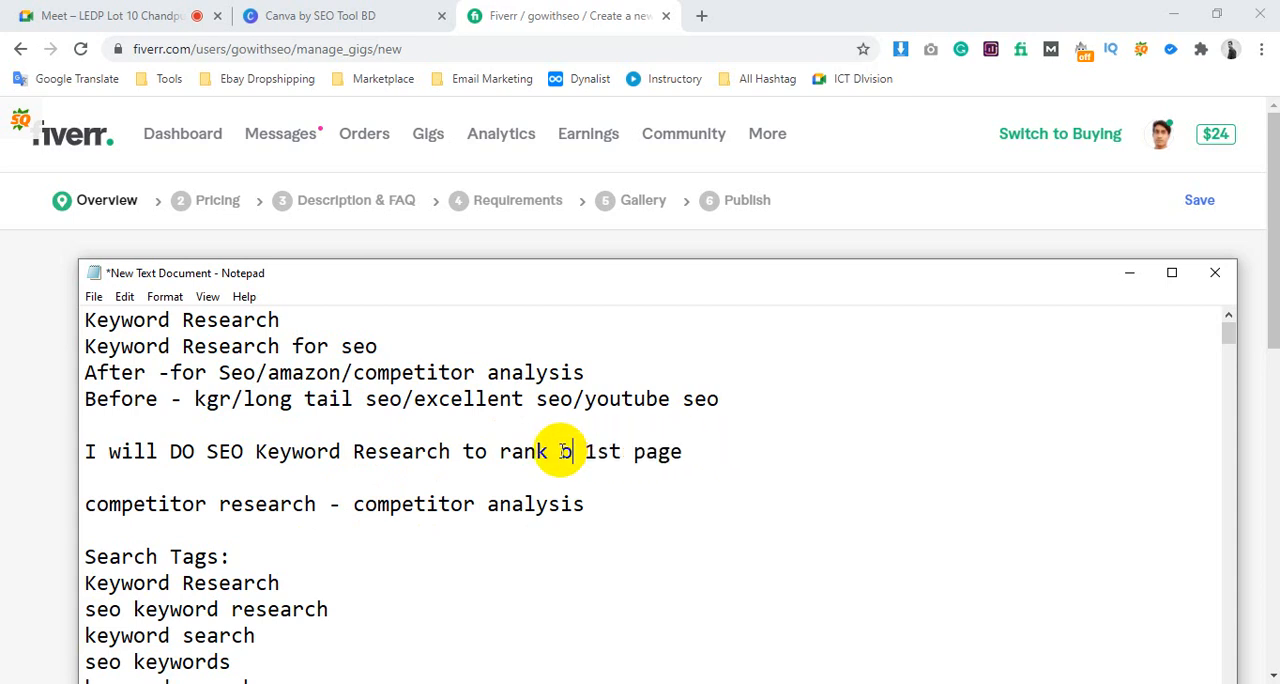
{"action": "type", "text": "Google"}
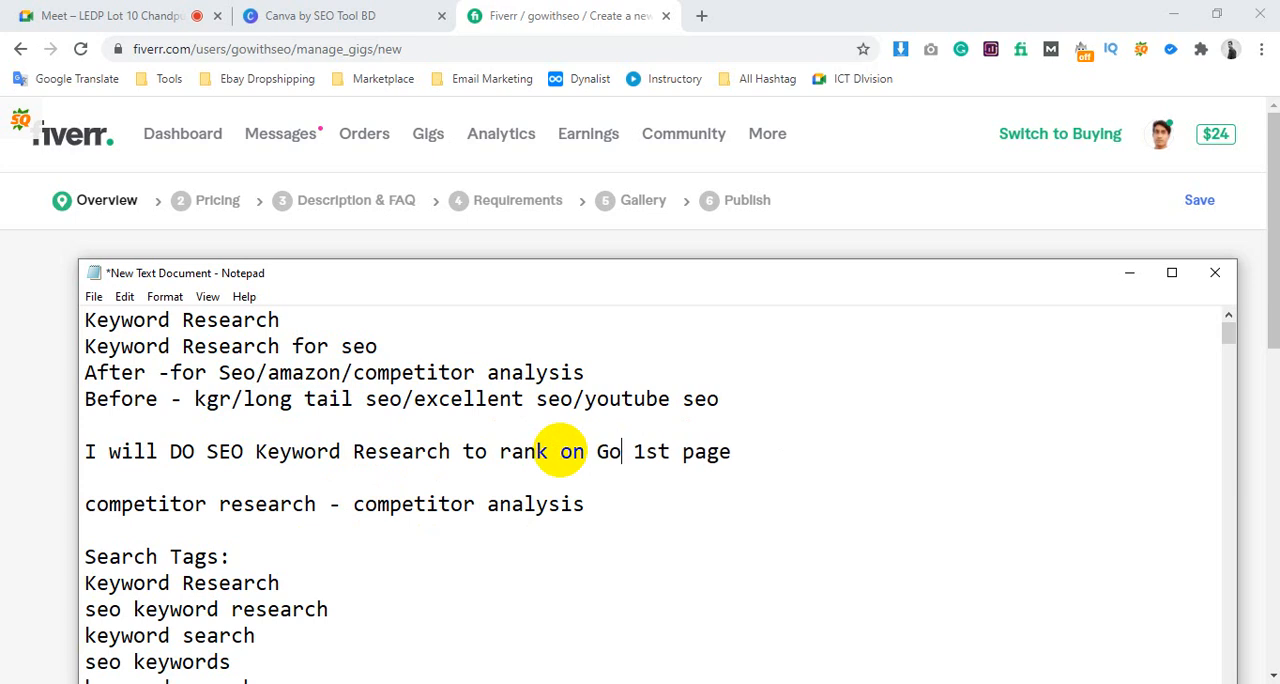
{"action": "key", "text": "ctrl+s"}
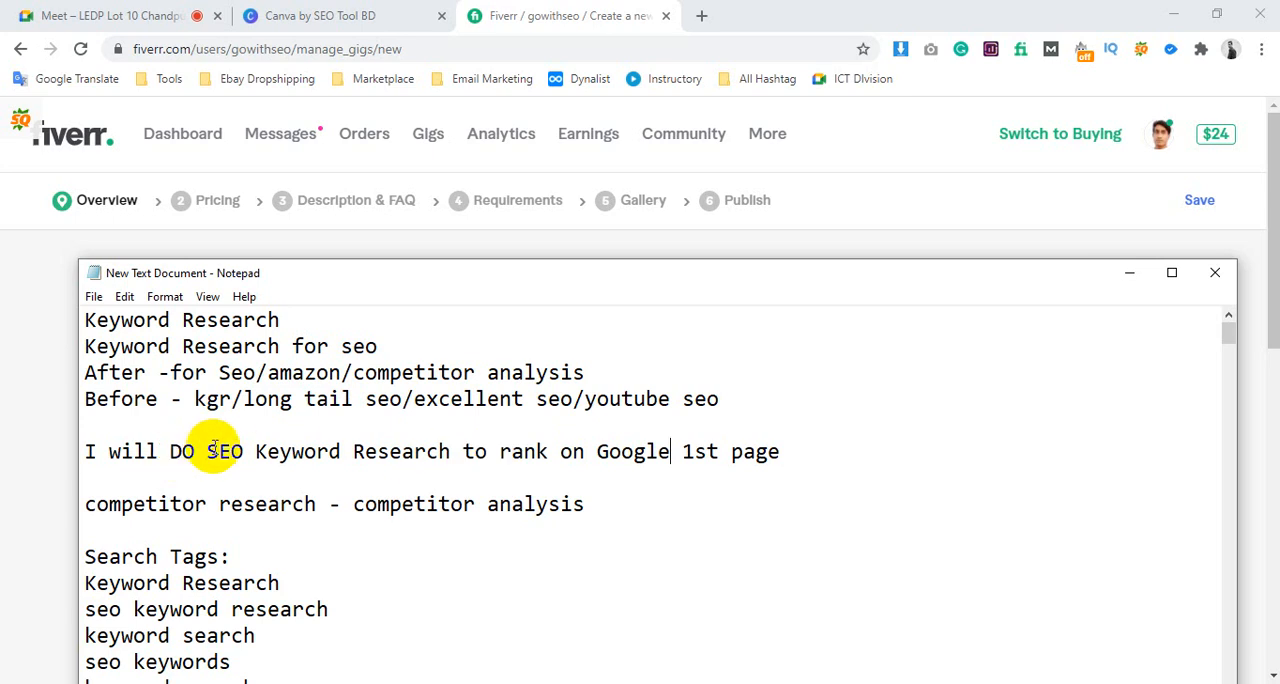
Check the keyword, "rank" and "Google 1st page" parts of the draft title against the noted search tags
{"action": "left_click_drag", "start_coordinate": [213, 451], "coordinate": [443, 450]}
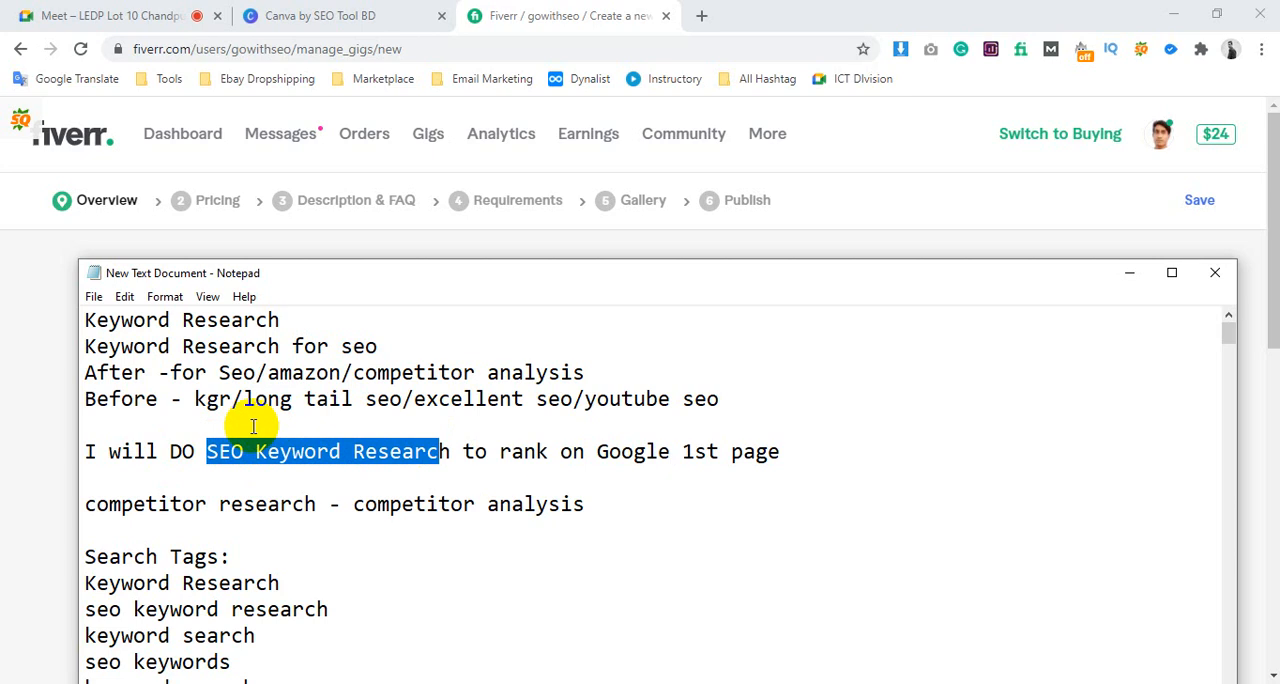
{"action": "scroll", "coordinate": [253, 427], "scroll_direction": "down", "scroll_amount": 1}
{"action": "left_click_drag", "start_coordinate": [340, 528], "coordinate": [78, 505]}
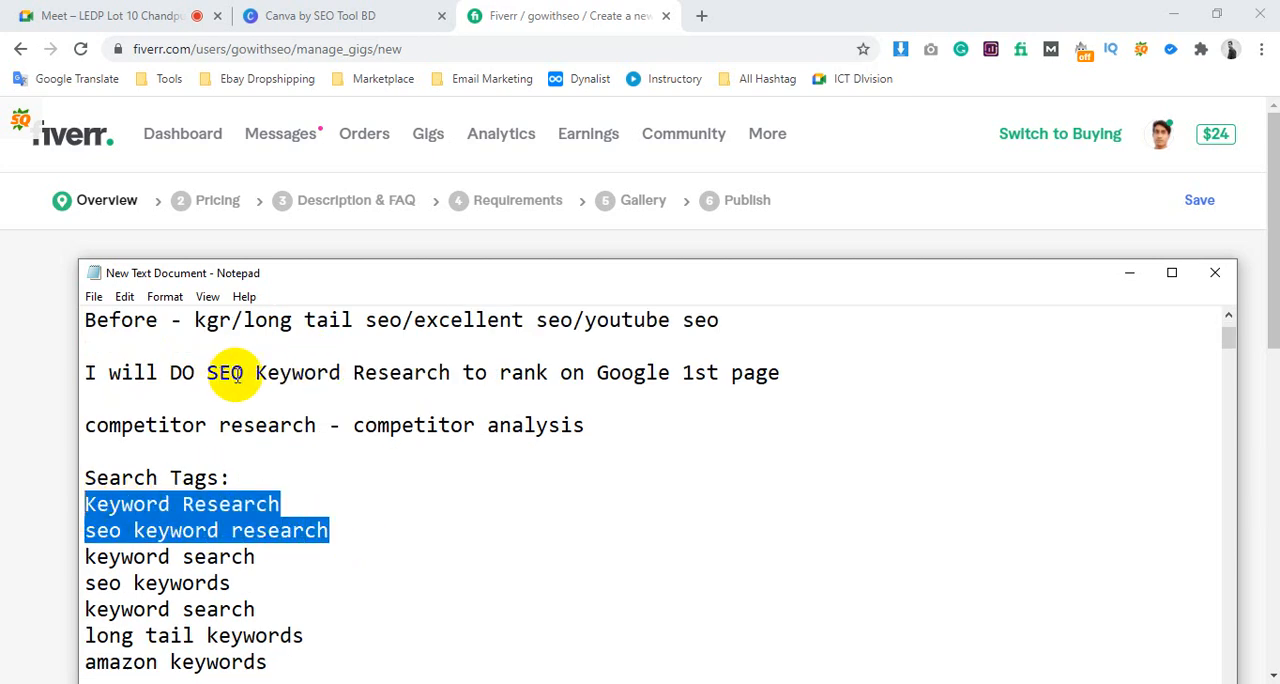
{"action": "left_click_drag", "start_coordinate": [234, 584], "coordinate": [77, 580]}
{"action": "left_click_drag", "start_coordinate": [246, 557], "coordinate": [112, 556]}
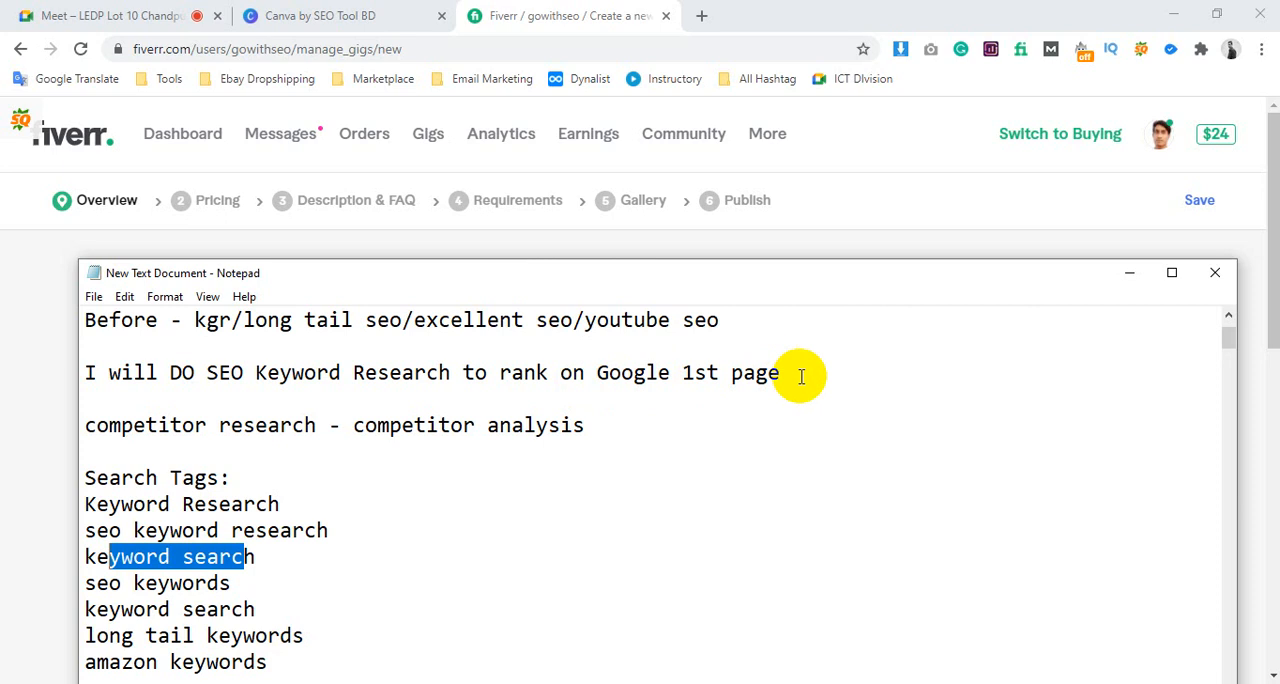
{"action": "left_click_drag", "start_coordinate": [208, 376], "coordinate": [451, 376]}
{"action": "left_click_drag", "start_coordinate": [550, 373], "coordinate": [499, 376]}
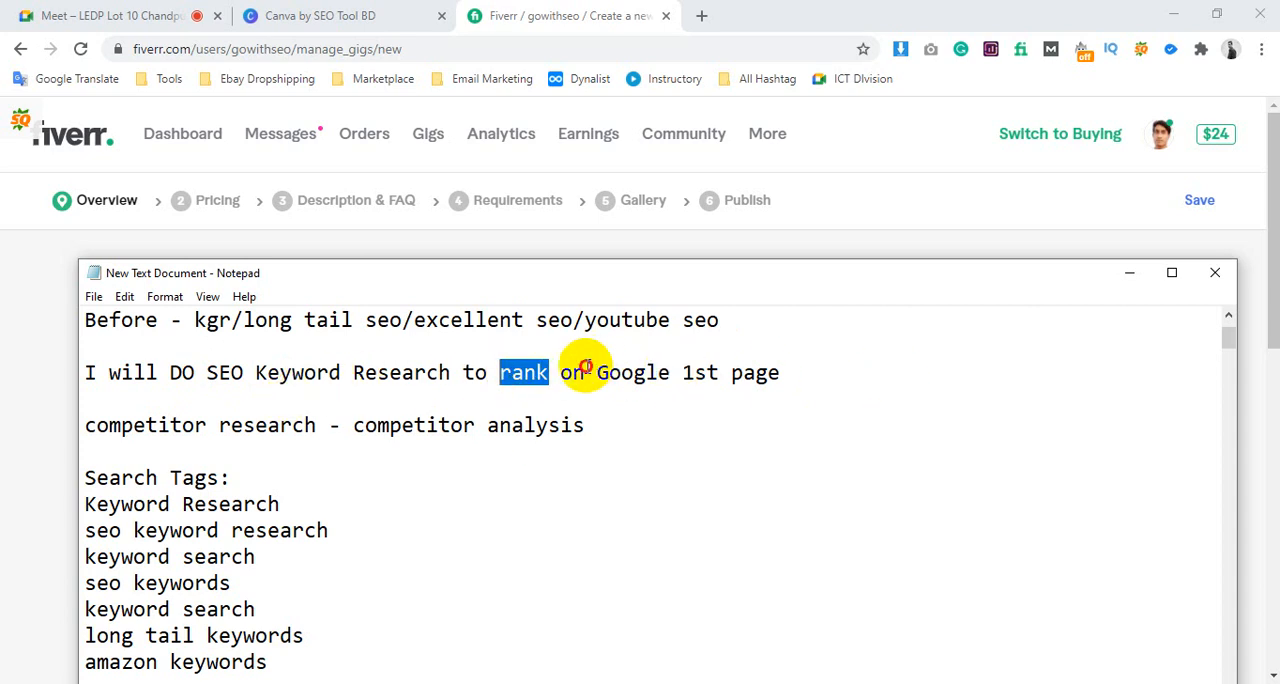
{"action": "left_click_drag", "start_coordinate": [597, 374], "coordinate": [787, 384]}
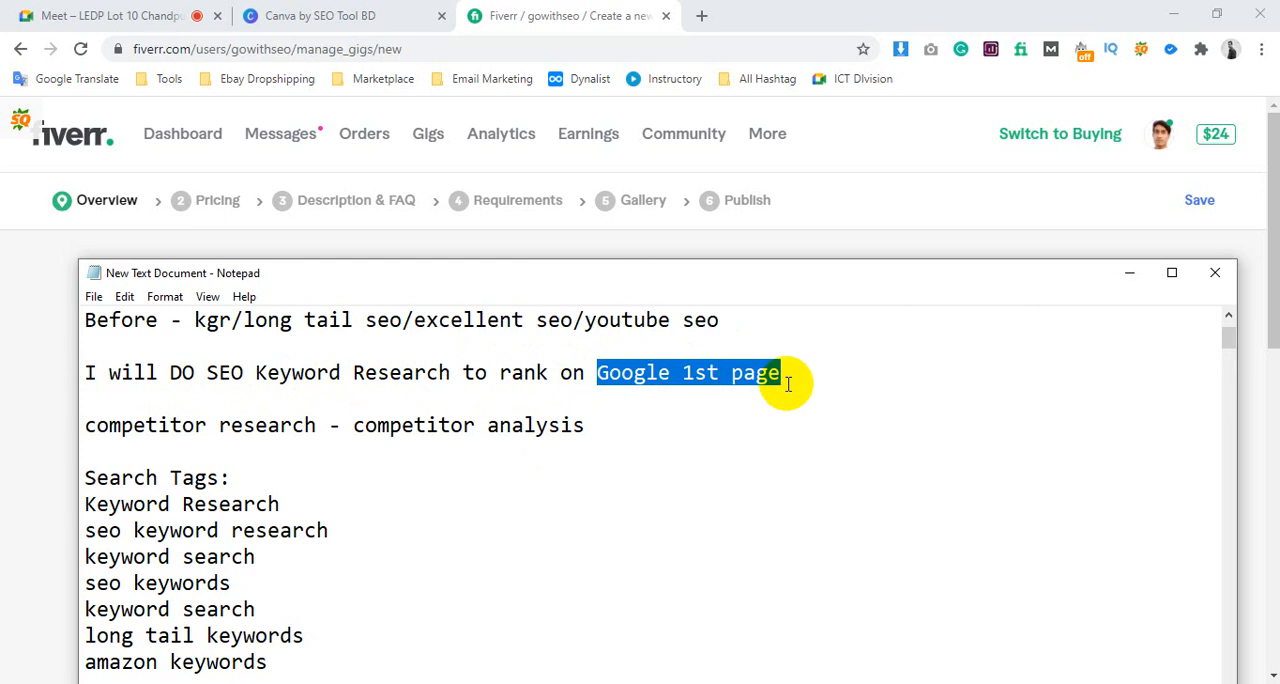
{"action": "left_click_drag", "start_coordinate": [490, 373], "coordinate": [549, 372]}
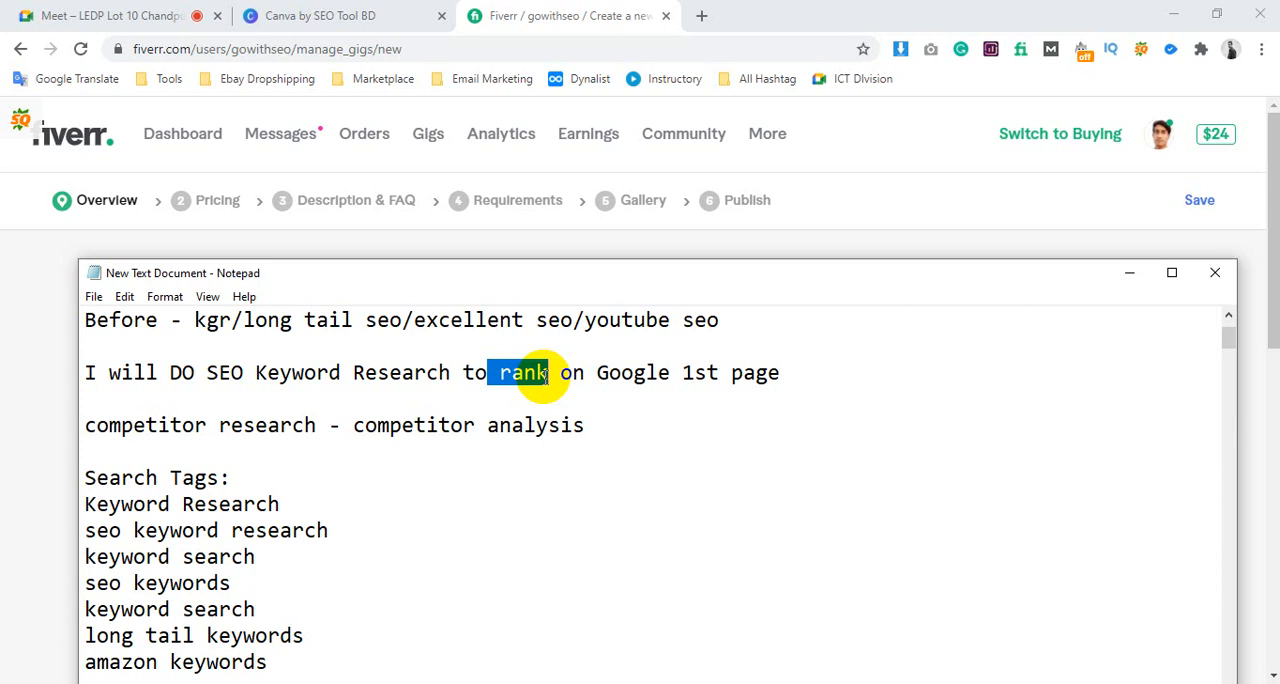
{"action": "left_click", "coordinate": [271, 390]}
{"action": "left_click_drag", "start_coordinate": [781, 372], "coordinate": [768, 372]}
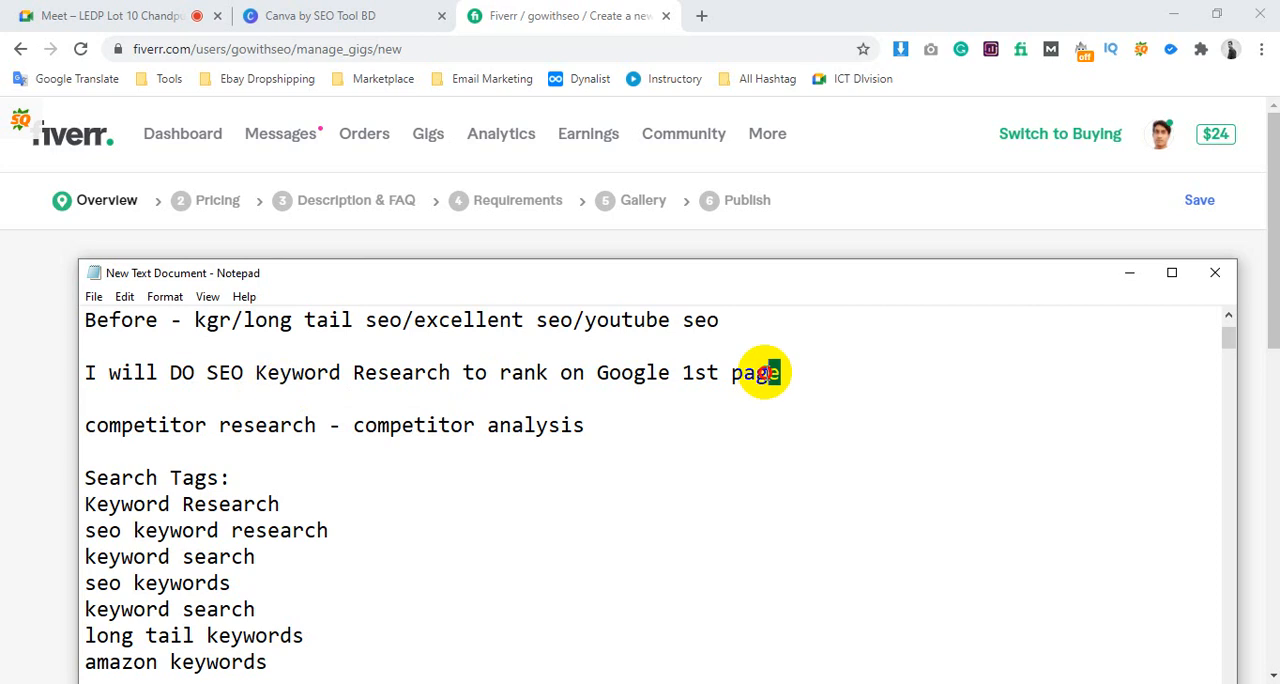
Copy "DO SEO Keyword Research to rank on Google 1st page" from the notes into the gig title on Fiverr
{"action": "left_click", "coordinate": [508, 18]}
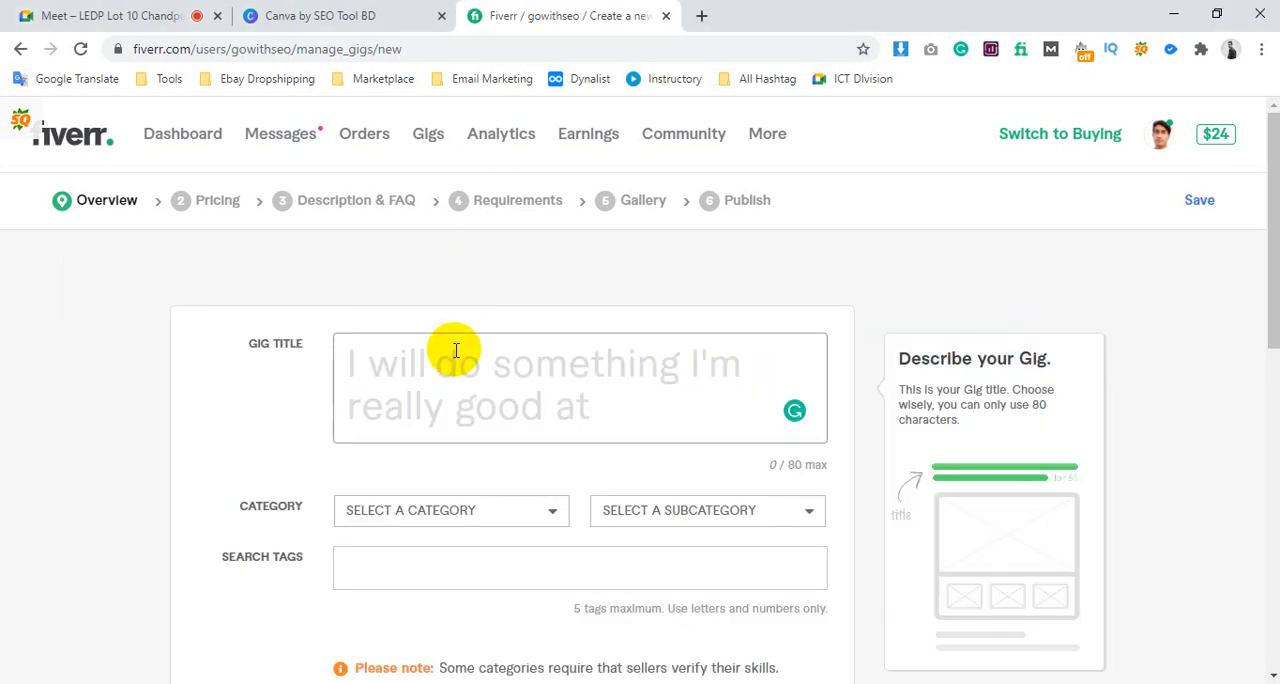
{"action": "left_click", "coordinate": [454, 362]}
{"action": "left_click", "coordinate": [318, 683]}
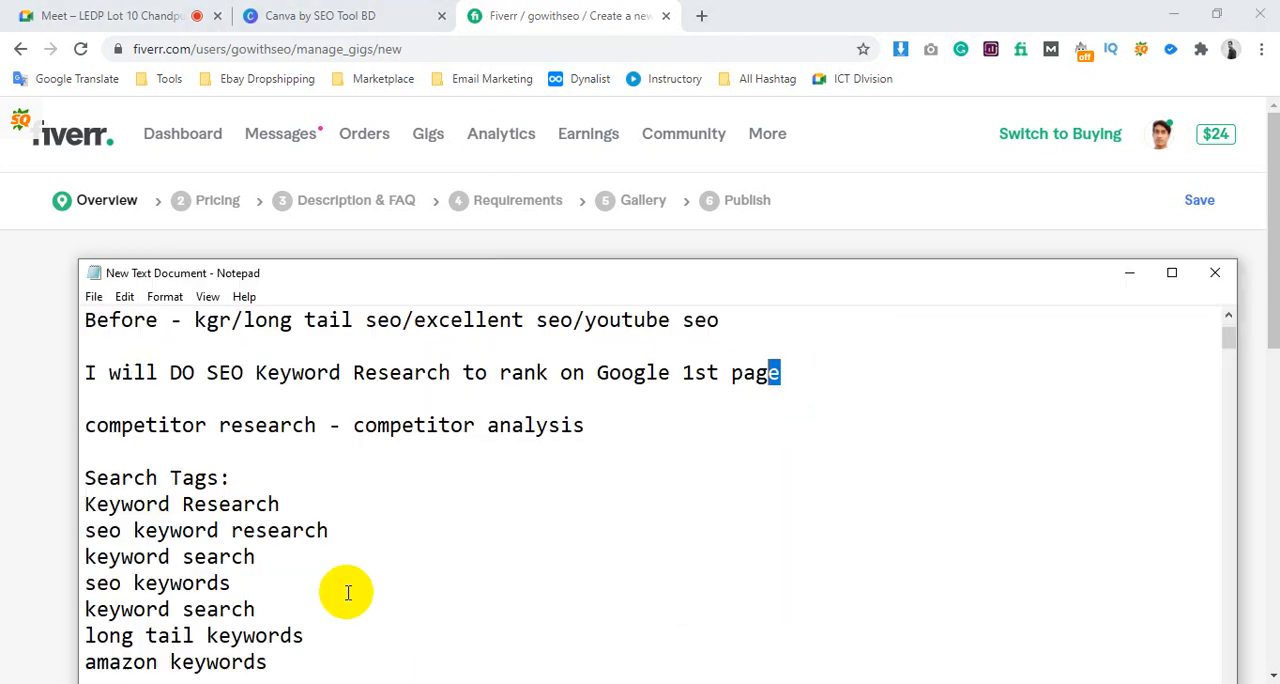
{"action": "left_click", "coordinate": [170, 372]}
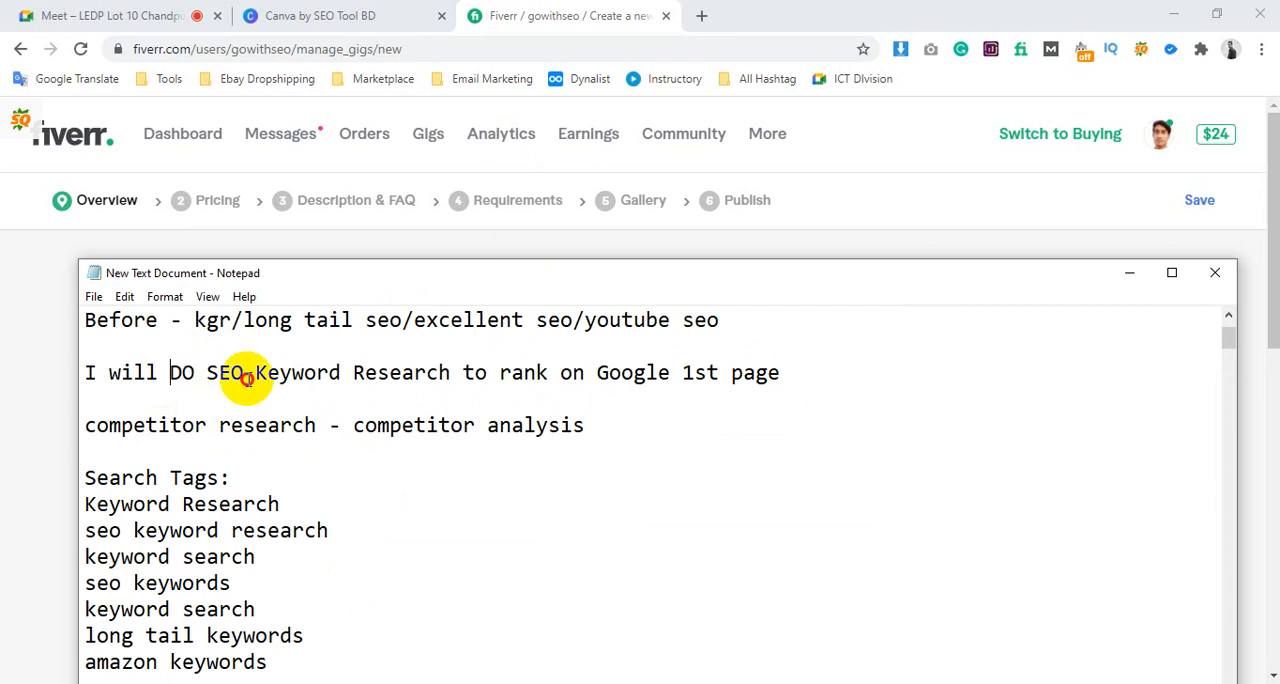
{"action": "left_click_drag", "start_coordinate": [170, 378], "coordinate": [800, 381]}
{"action": "left_click", "coordinate": [894, 215]}
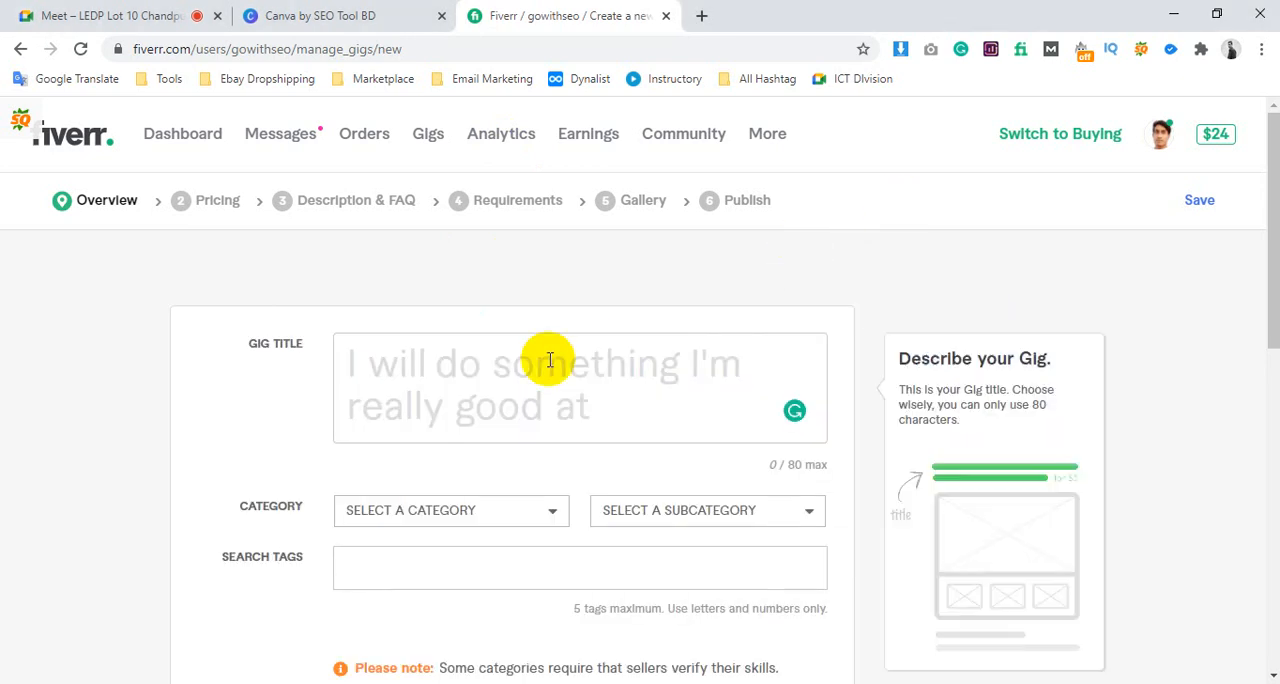
{"action": "left_click", "coordinate": [528, 364]}
{"action": "key", "text": "ctrl+v"}
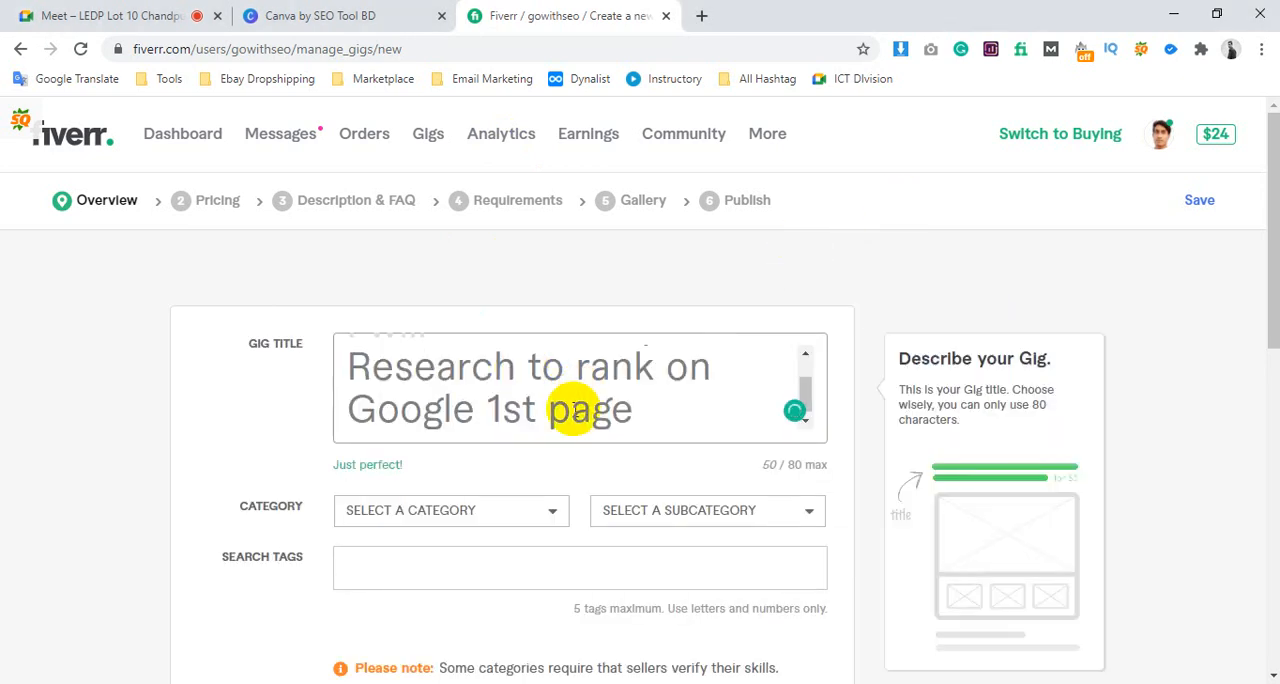
Examine the gig title's feedback and character limit, and its "DO", "SEO Keyword Research" and "to rank on Google 1st page" parts
{"action": "left_click_drag", "start_coordinate": [346, 464], "coordinate": [818, 467]}
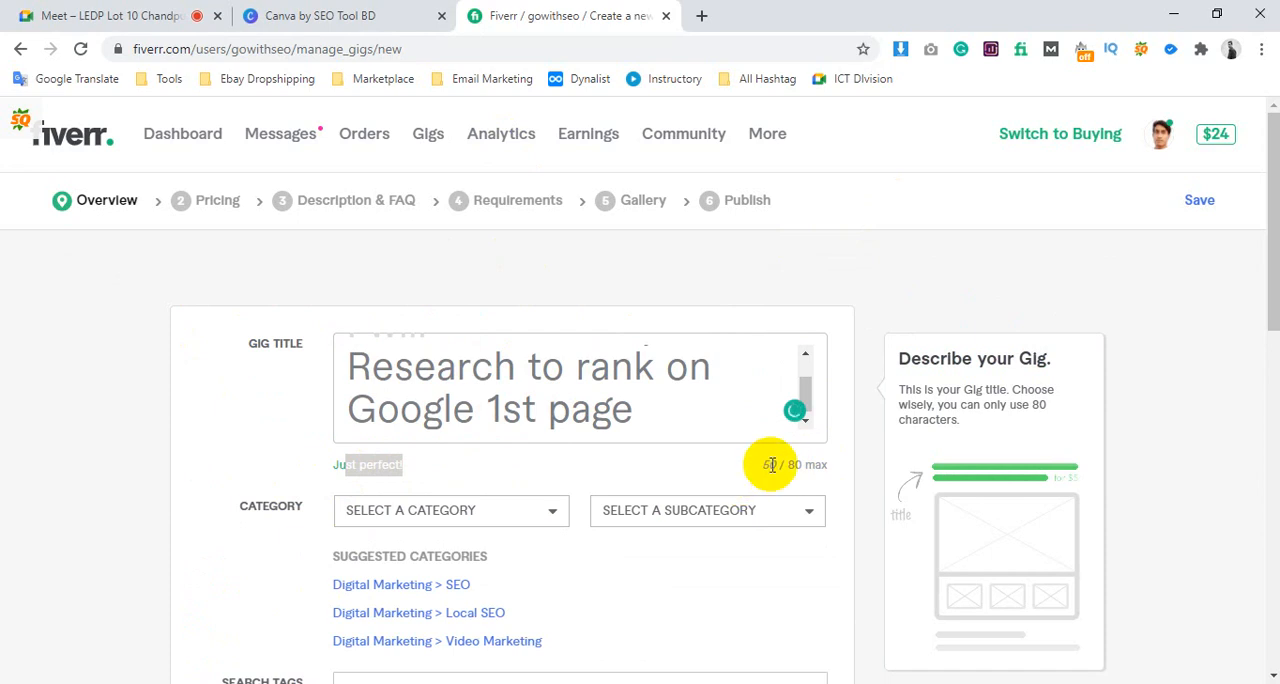
{"action": "left_click_drag", "start_coordinate": [786, 466], "coordinate": [855, 468]}
{"action": "left_click", "coordinate": [632, 400]}
{"action": "scroll", "coordinate": [632, 402], "scroll_direction": "up", "scroll_amount": 1}
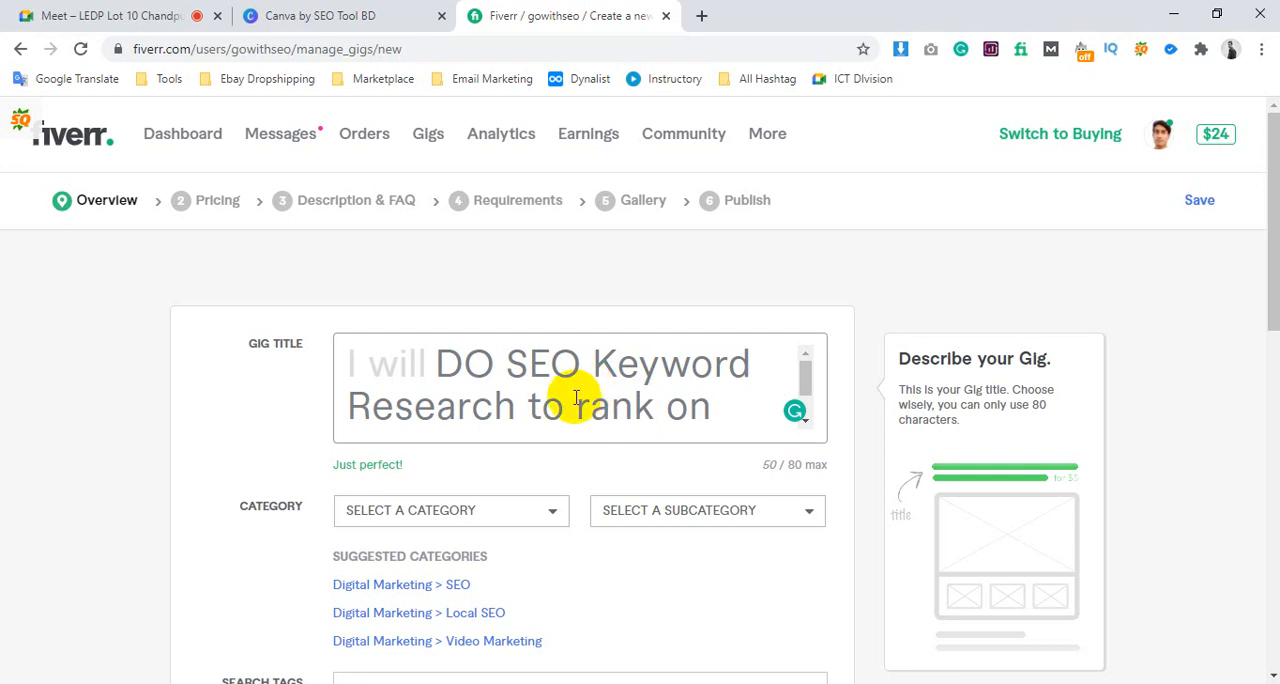
{"action": "left_click_drag", "start_coordinate": [517, 363], "coordinate": [518, 406]}
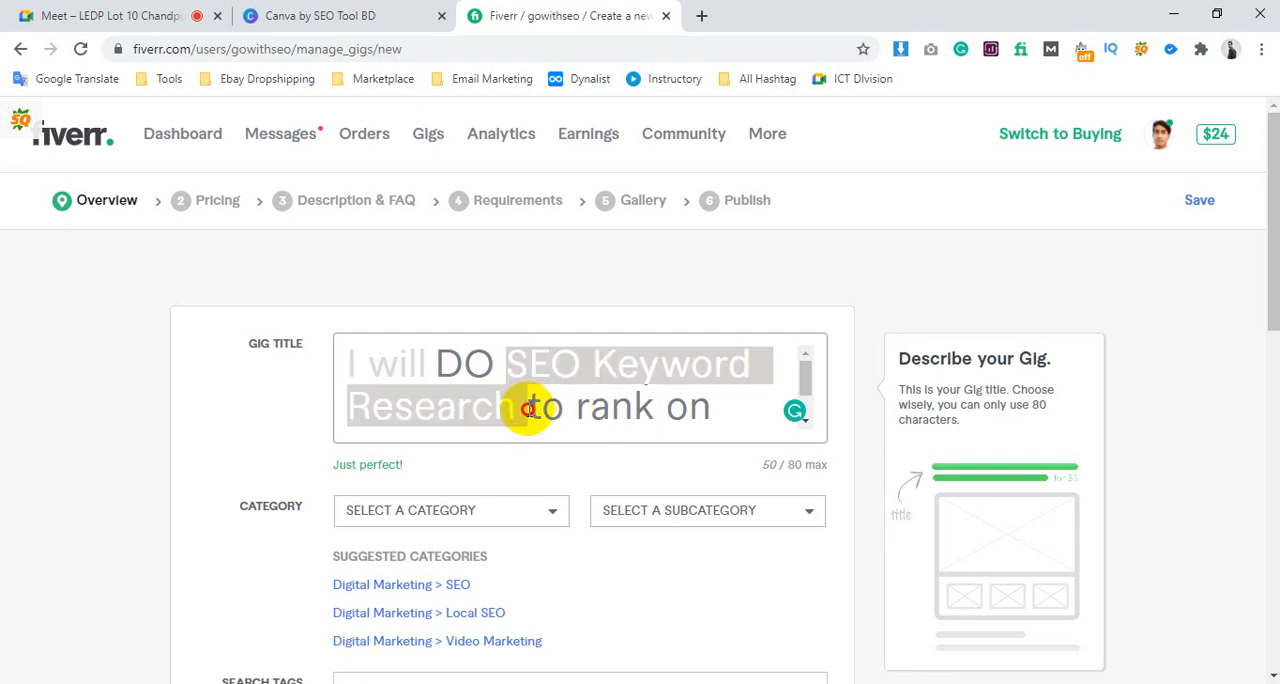
{"action": "scroll", "coordinate": [590, 380], "scroll_direction": "down", "scroll_amount": 1}
{"action": "left_click_drag", "start_coordinate": [529, 363], "coordinate": [665, 417]}
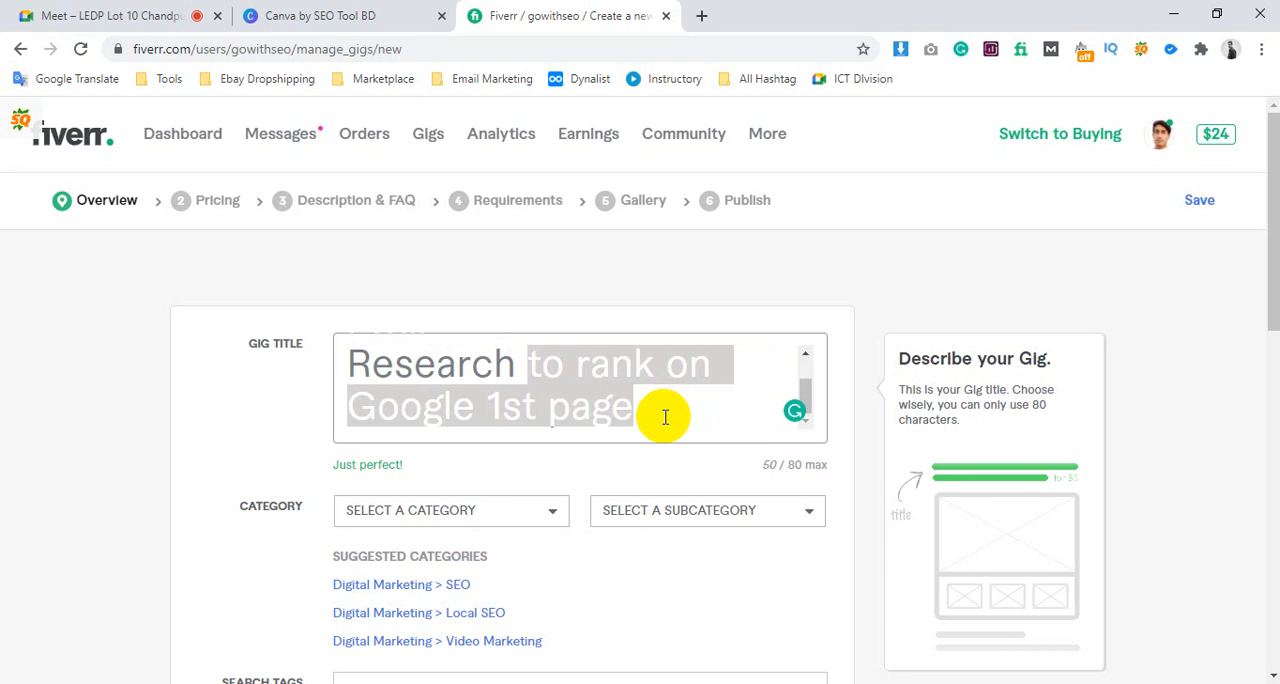
{"action": "scroll", "coordinate": [645, 420], "scroll_direction": "up", "scroll_amount": 1}
{"action": "left_click_drag", "start_coordinate": [509, 366], "coordinate": [383, 348]}
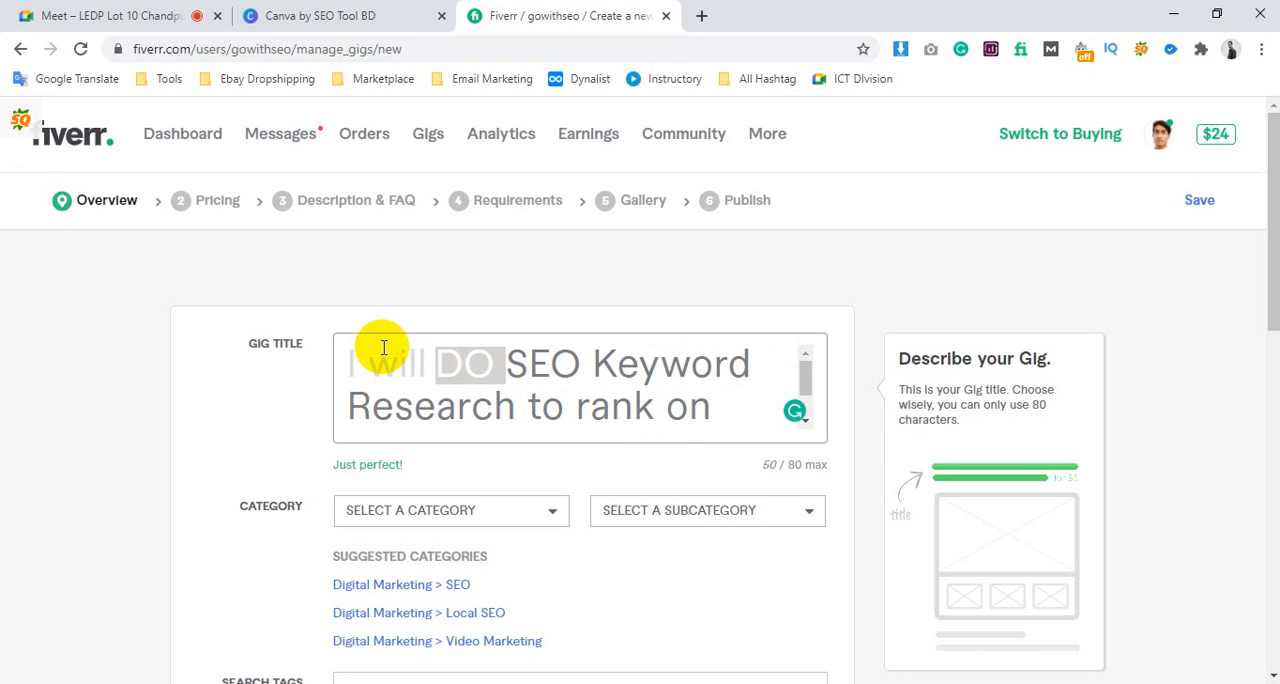
{"action": "scroll", "coordinate": [508, 378], "scroll_direction": "down", "scroll_amount": 1}
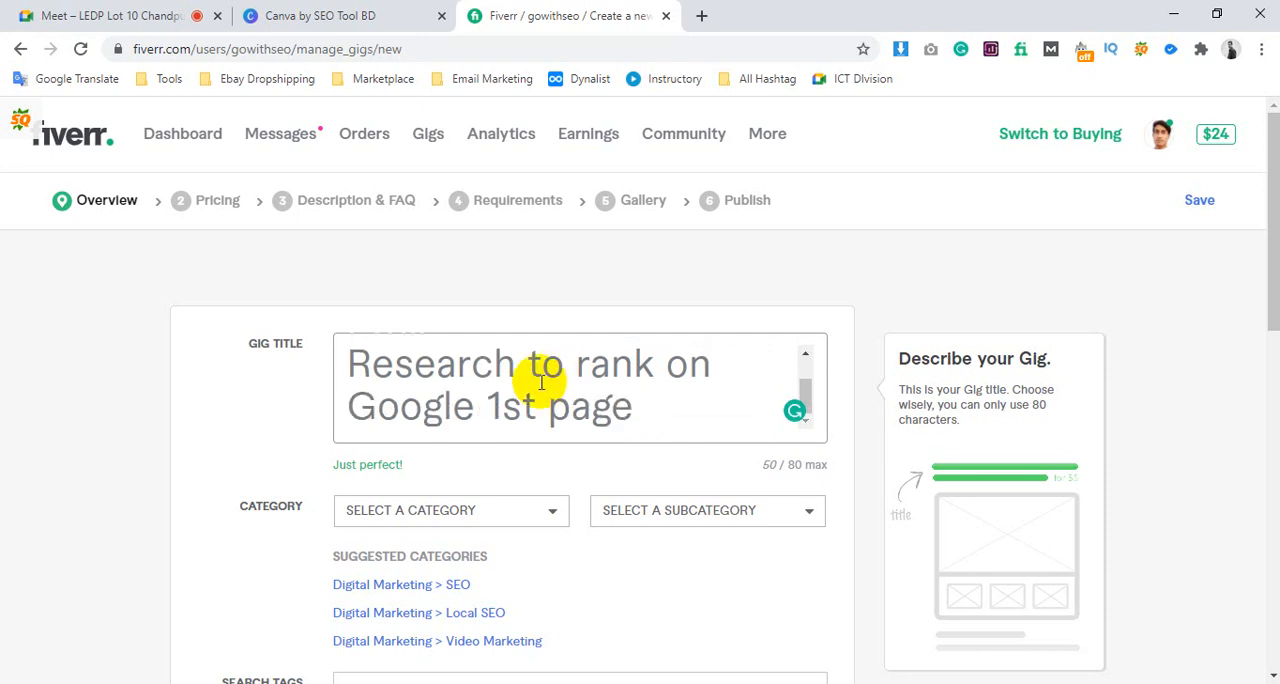
{"action": "left_click_drag", "start_coordinate": [530, 361], "coordinate": [667, 415]}
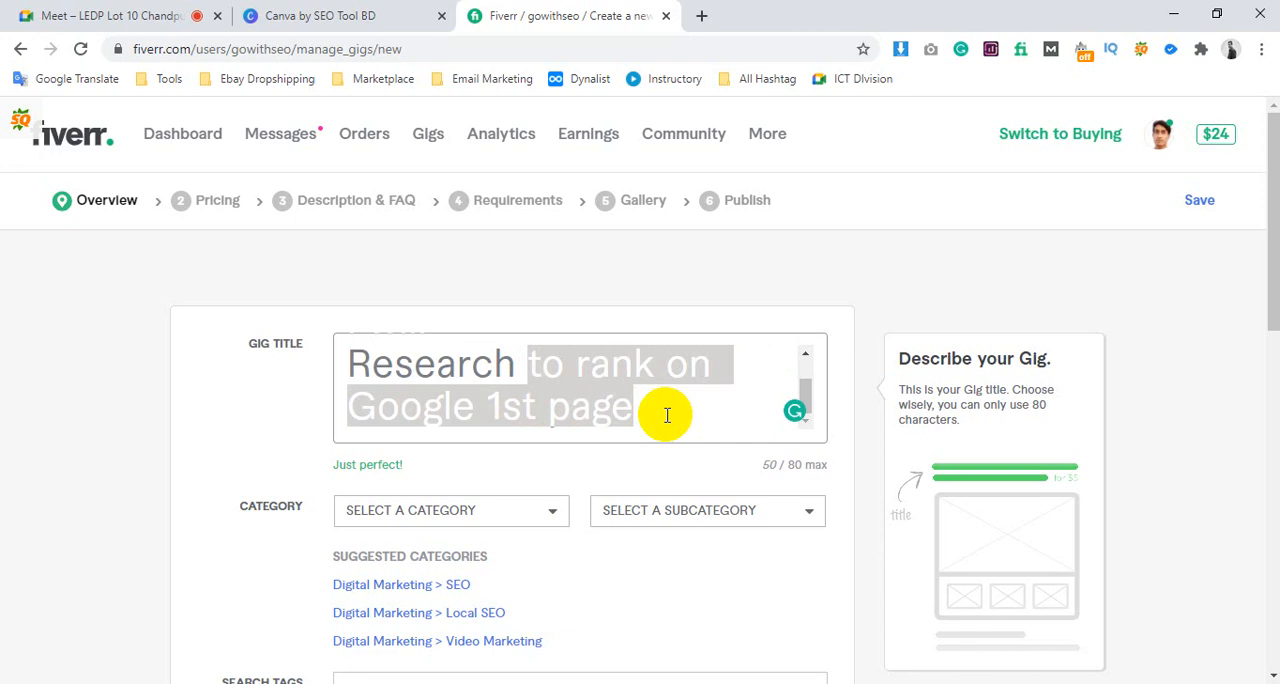
{"action": "scroll", "coordinate": [645, 413], "scroll_direction": "up", "scroll_amount": 1}
{"action": "left_click", "coordinate": [578, 396]}
Remove "DO" and "to rank on Google 1st page" from the gig title, keeping only "SEO Keyword Research"
{"action": "left_click", "coordinate": [512, 360]}
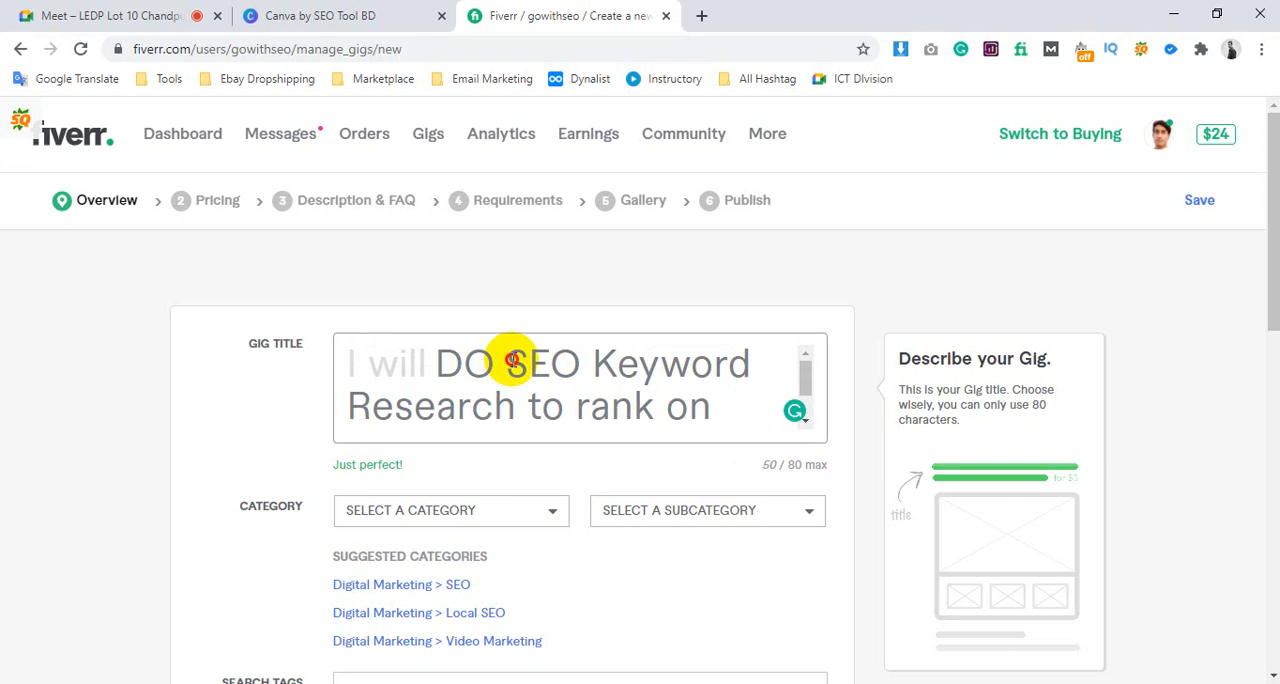
{"action": "left_click_drag", "start_coordinate": [512, 360], "coordinate": [380, 331]}
{"action": "key", "text": "BackSpace"}
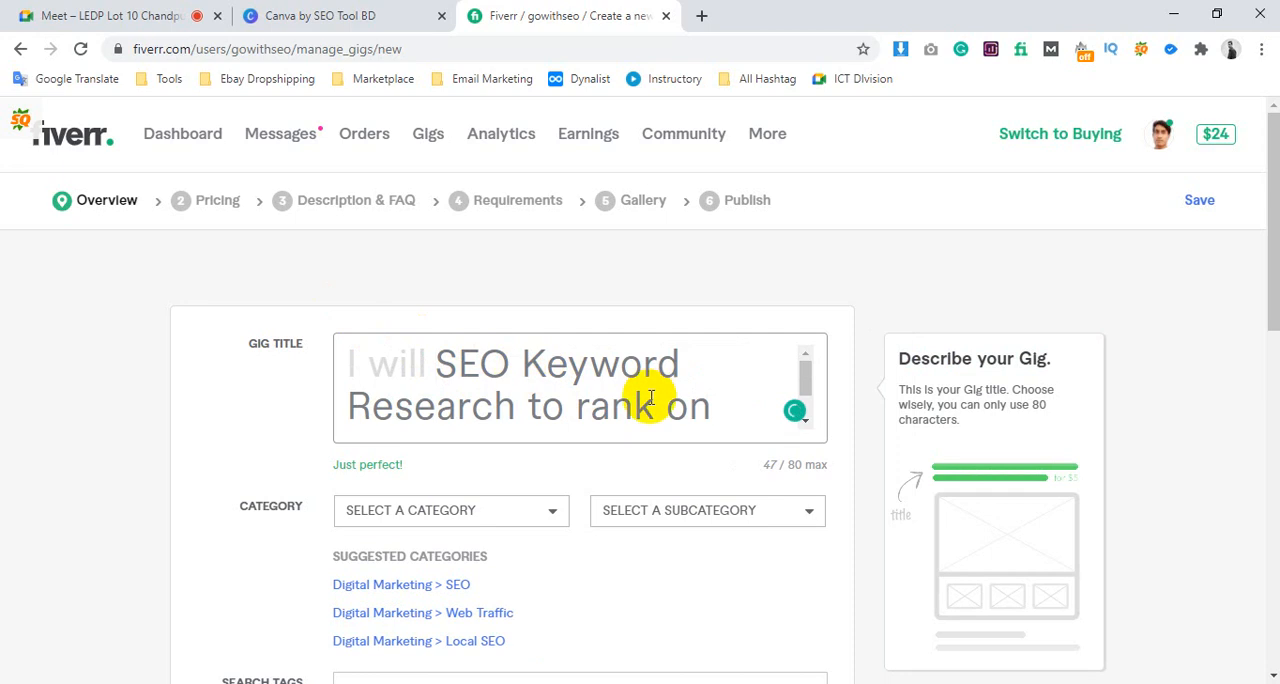
{"action": "left_click_drag", "start_coordinate": [515, 406], "coordinate": [714, 470]}
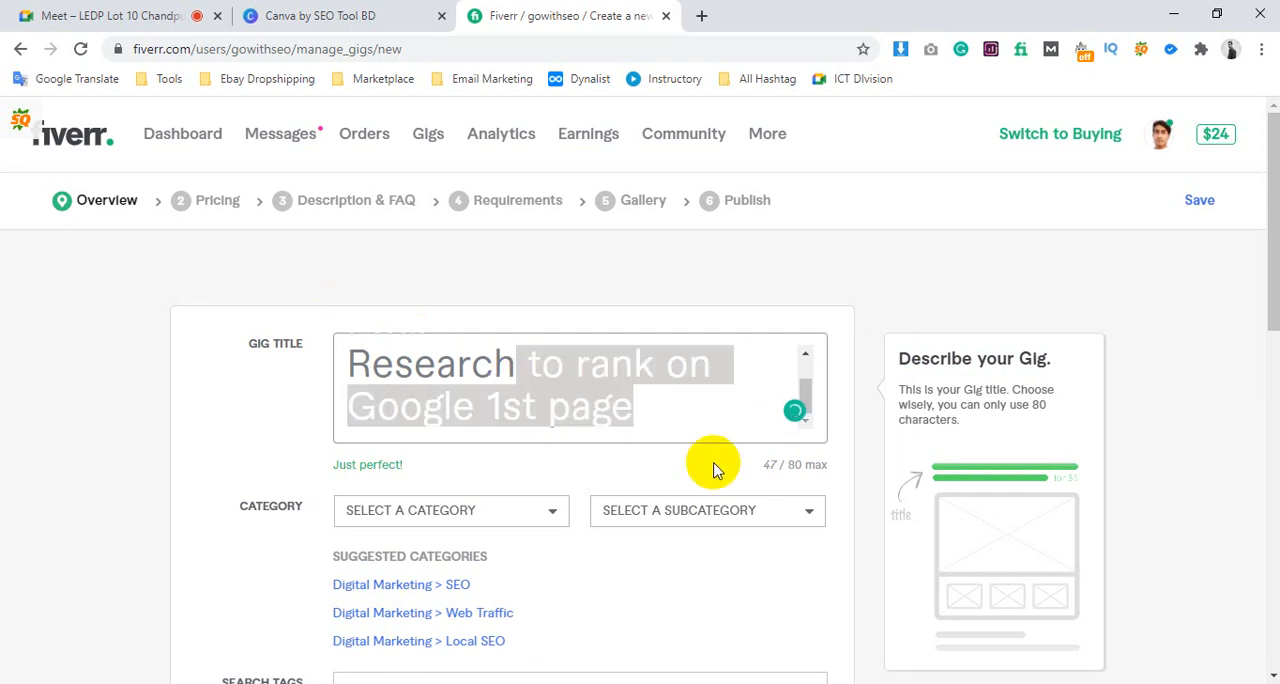
{"action": "key", "text": "BackSpace"}
Copy the search tag "seo keywords" from the notes and add it to the end of the gig title
{"action": "key", "text": "alt+Tab"}
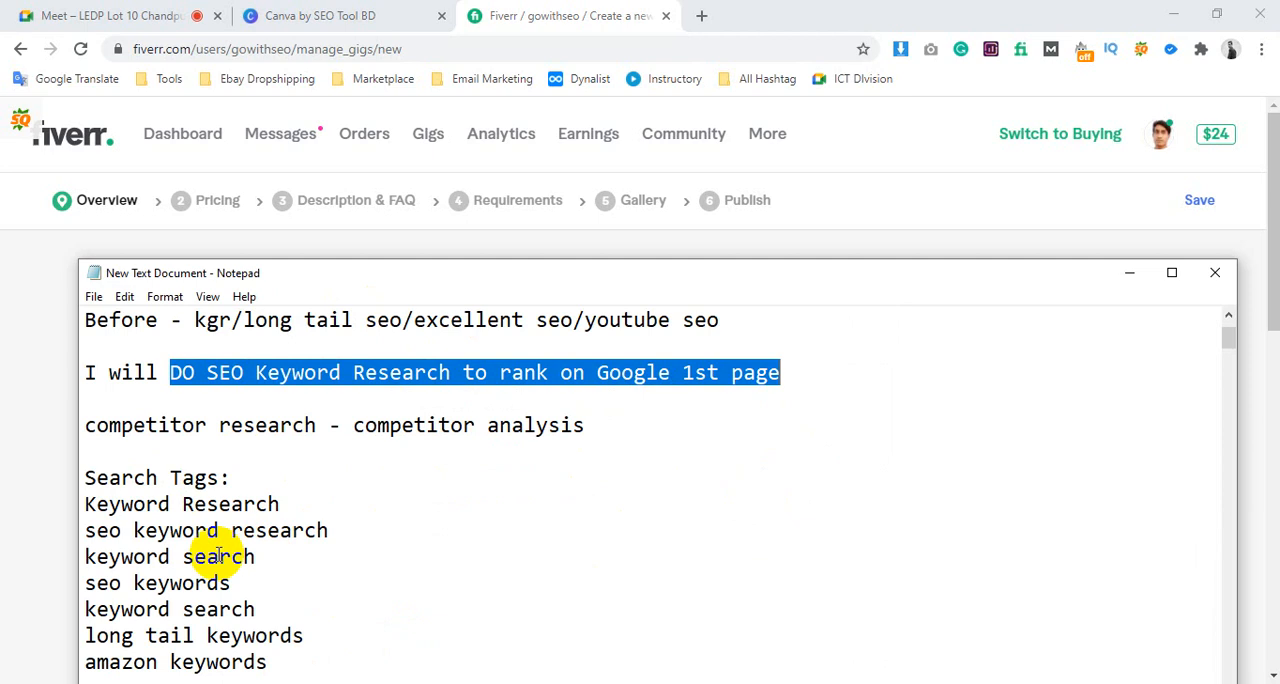
{"action": "left_click_drag", "start_coordinate": [234, 583], "coordinate": [80, 582]}
{"action": "key", "text": "ctrl+c"}
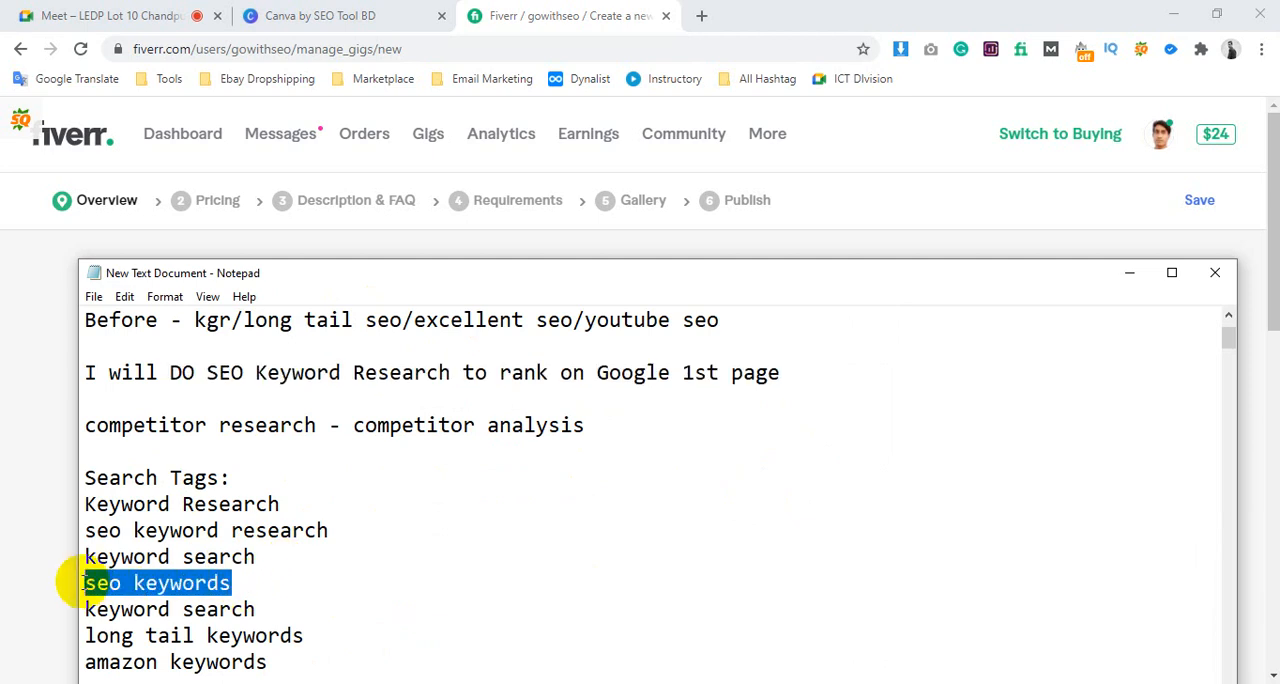
{"action": "key", "text": "alt+Tab"}
{"action": "left_click", "coordinate": [590, 405]}
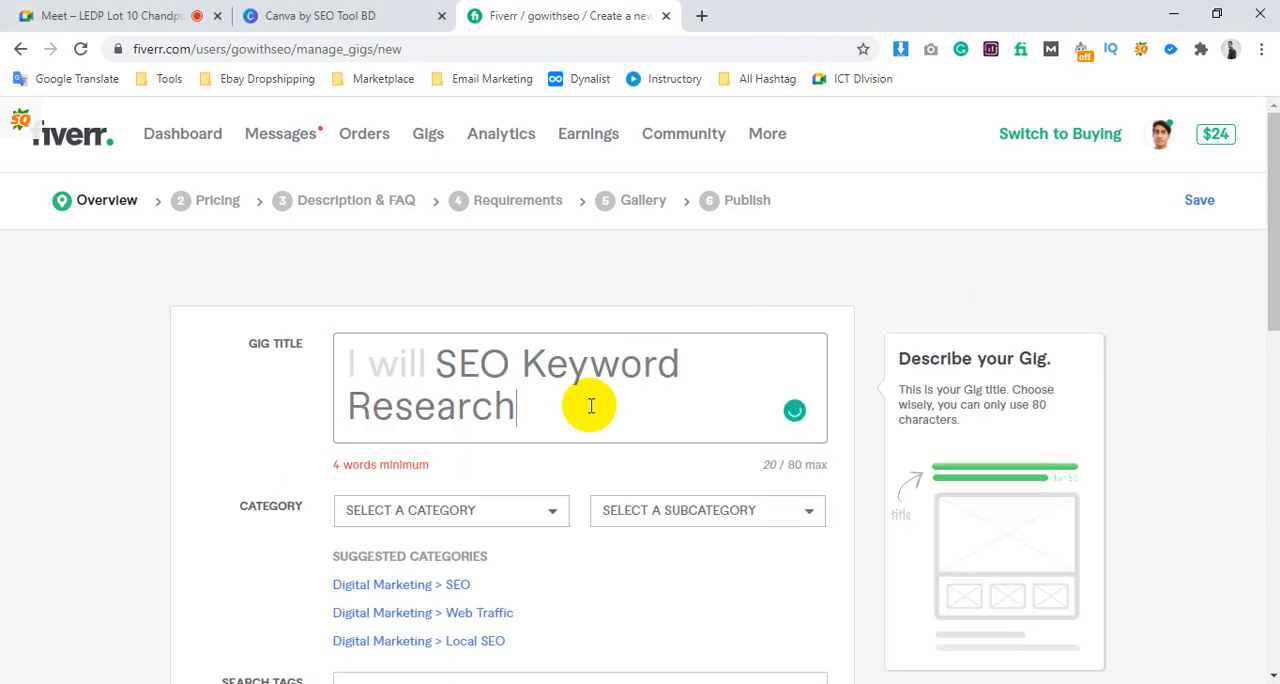
{"action": "key", "text": "ctrl+v"}
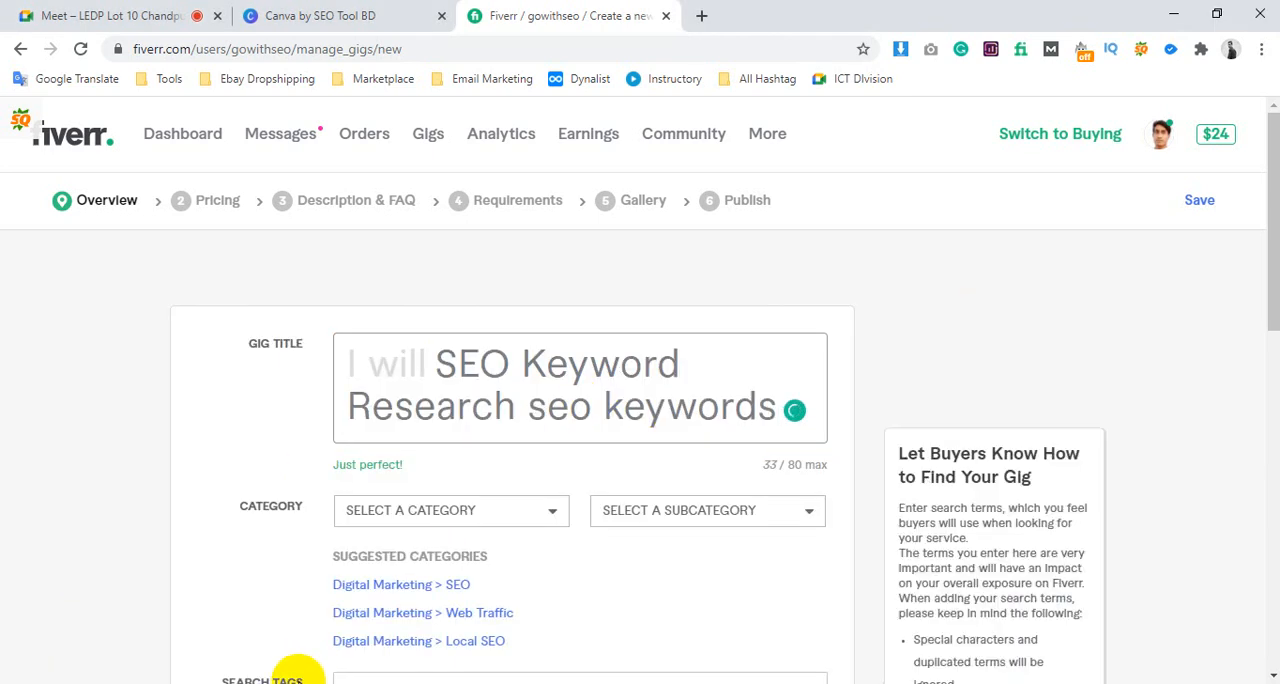
Copy "long tail keywords" from the noted search tags and insert it before "seo keywords" in the gig title
{"action": "key", "text": "alt+Tab"}
{"action": "scroll", "coordinate": [306, 560], "scroll_direction": "down", "scroll_amount": 2}
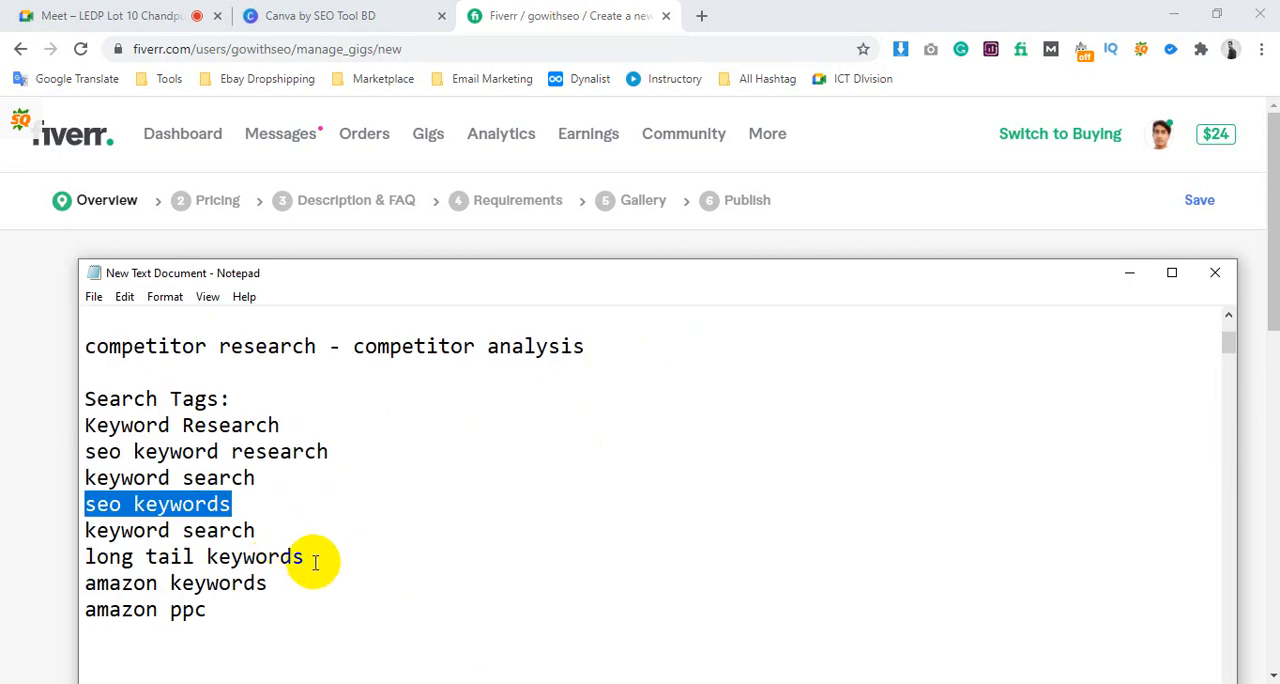
{"action": "left_click_drag", "start_coordinate": [306, 558], "coordinate": [86, 558]}
{"action": "key", "text": "ctrl+c"}
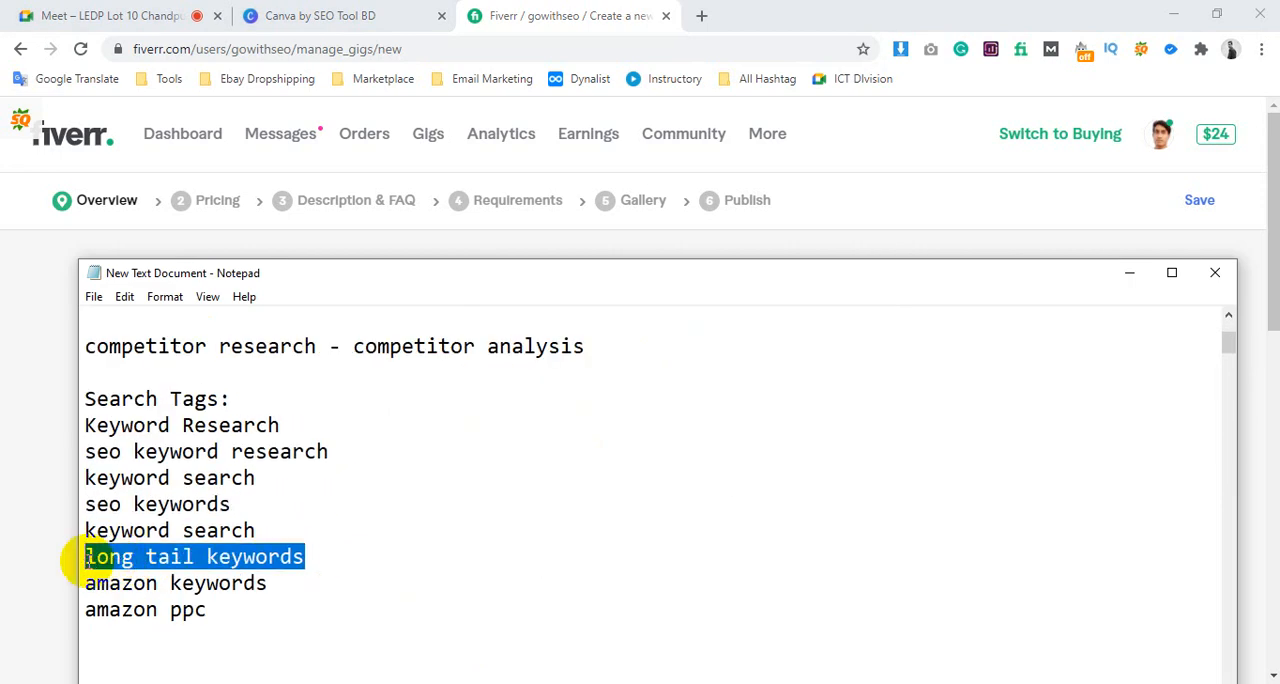
{"action": "key", "text": "alt+Tab"}
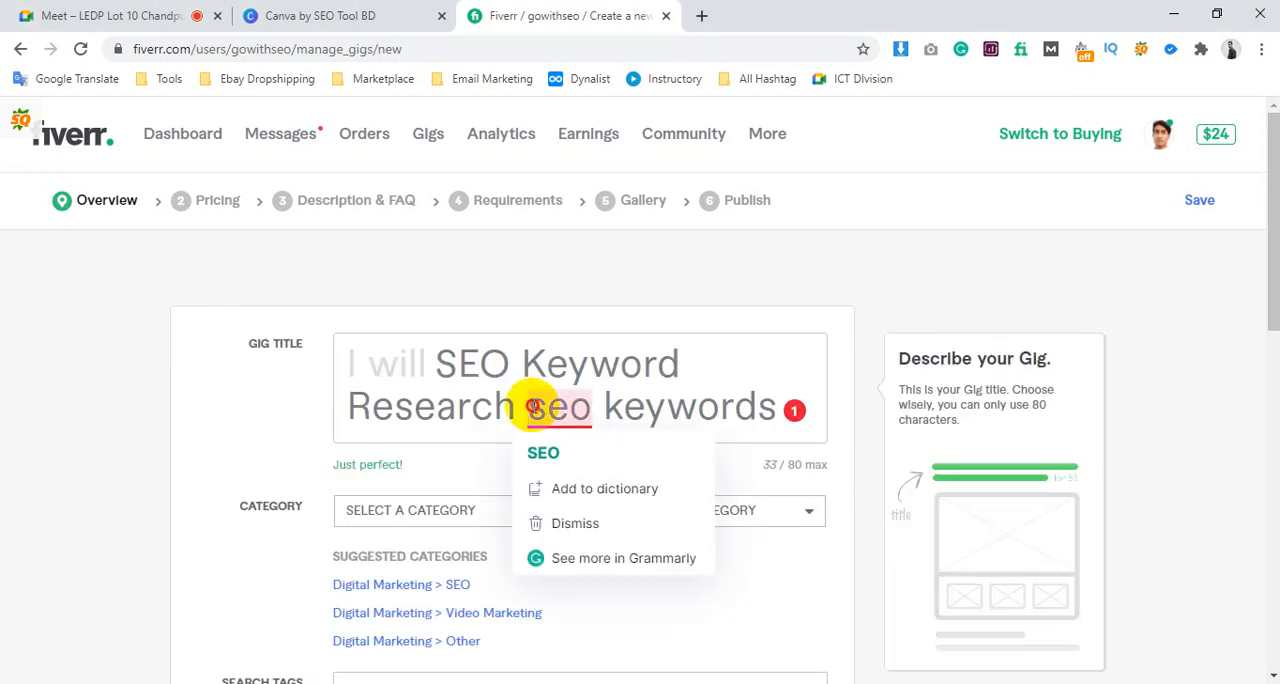
{"action": "left_click", "coordinate": [529, 408]}
{"action": "key", "text": "ctrl+v"}
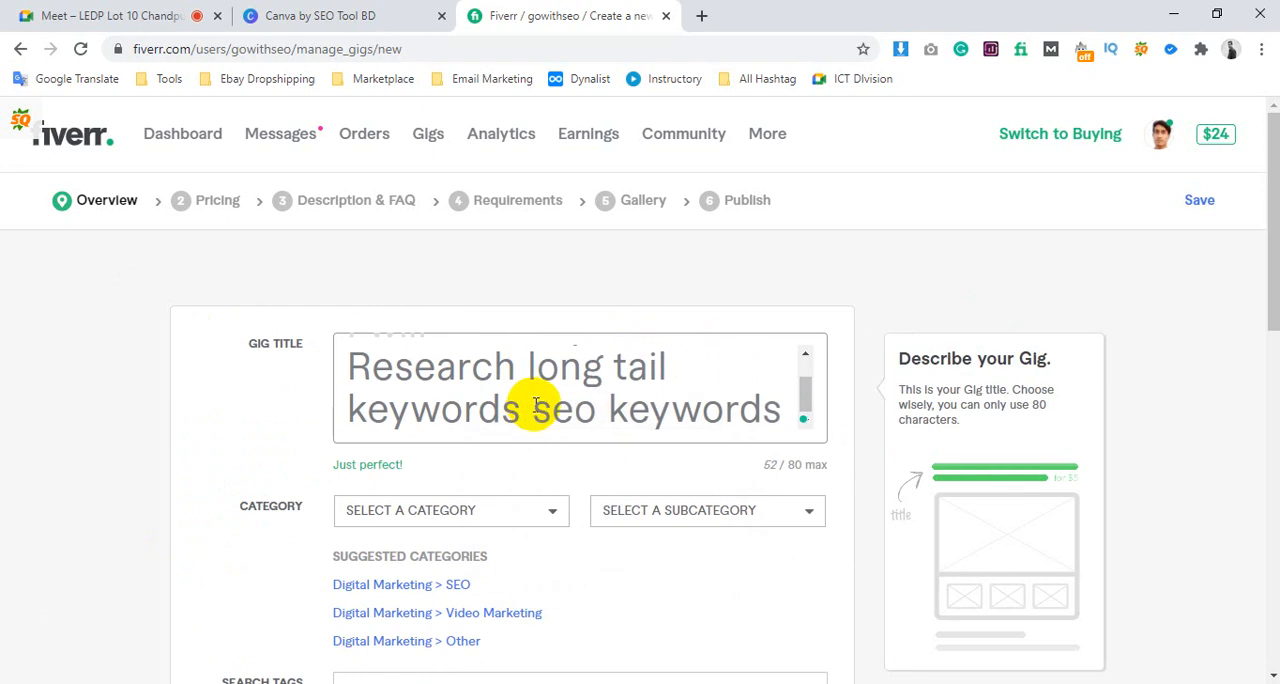
Copy "amazon keywords" from the noted search tags and append it to the gig title
{"action": "key", "text": "alt+Tab"}
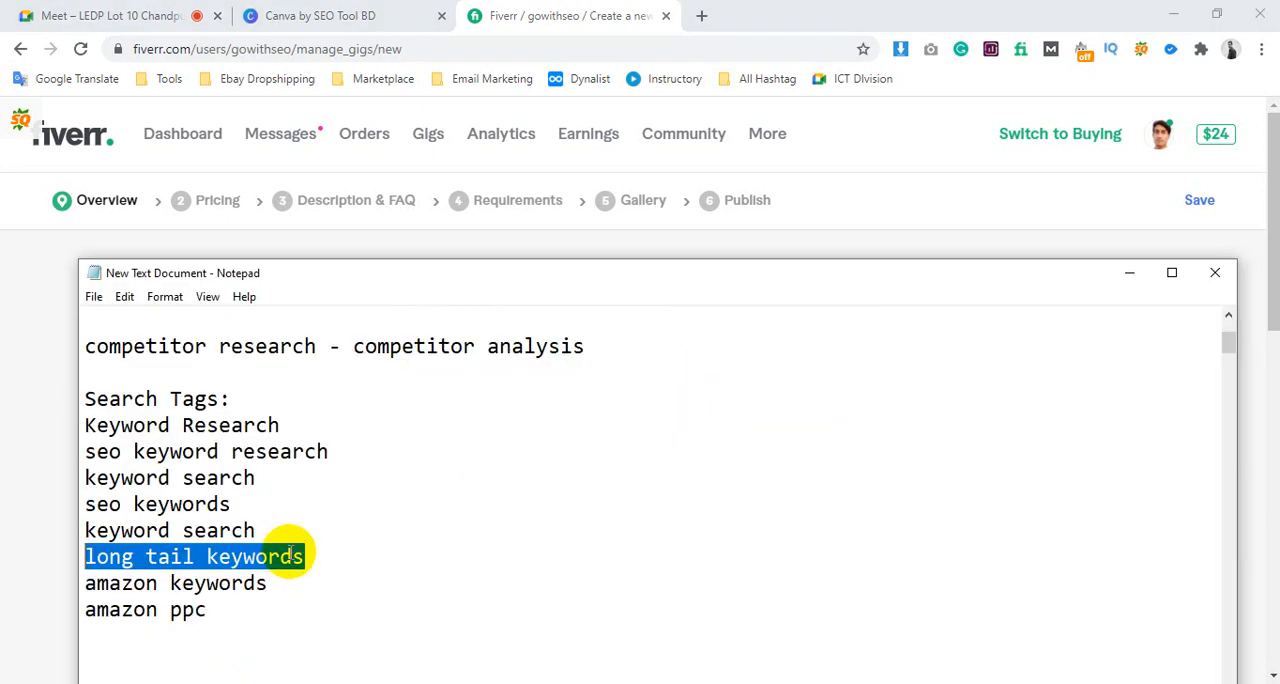
{"action": "scroll", "coordinate": [280, 565], "scroll_direction": "down", "scroll_amount": 1}
{"action": "left_click_drag", "start_coordinate": [286, 506], "coordinate": [88, 504]}
{"action": "key", "text": "ctrl+c"}
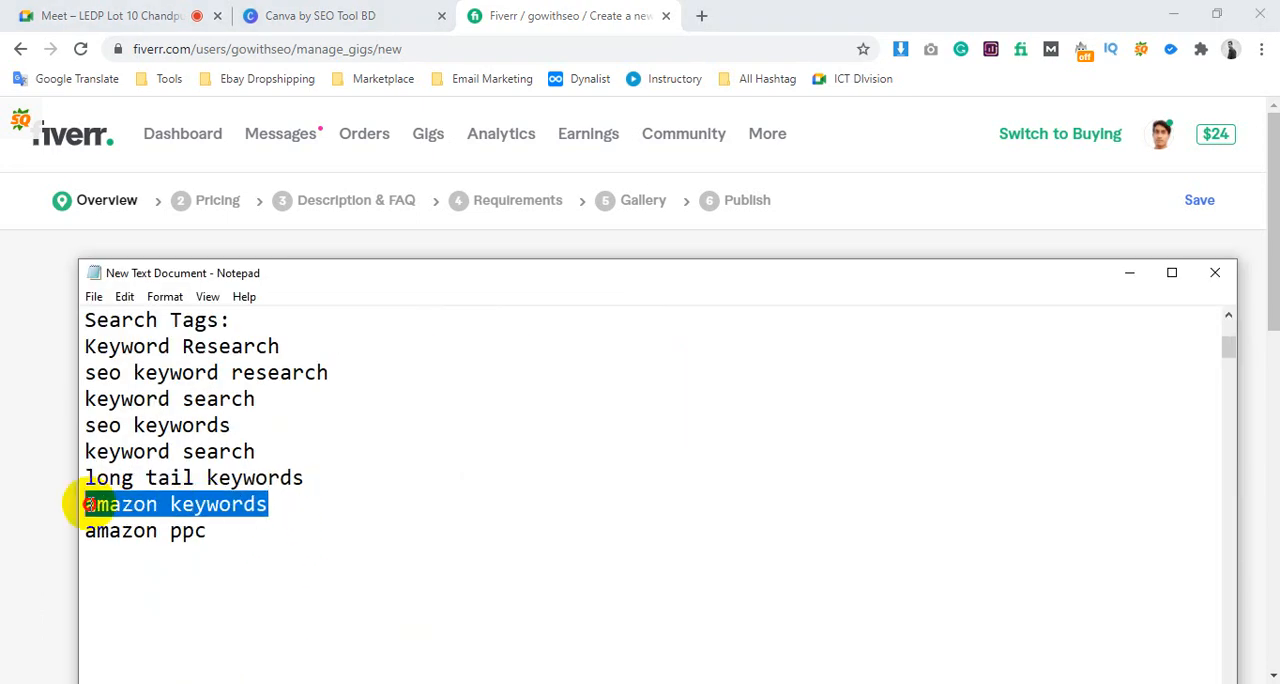
{"action": "key", "text": "alt+Tab"}
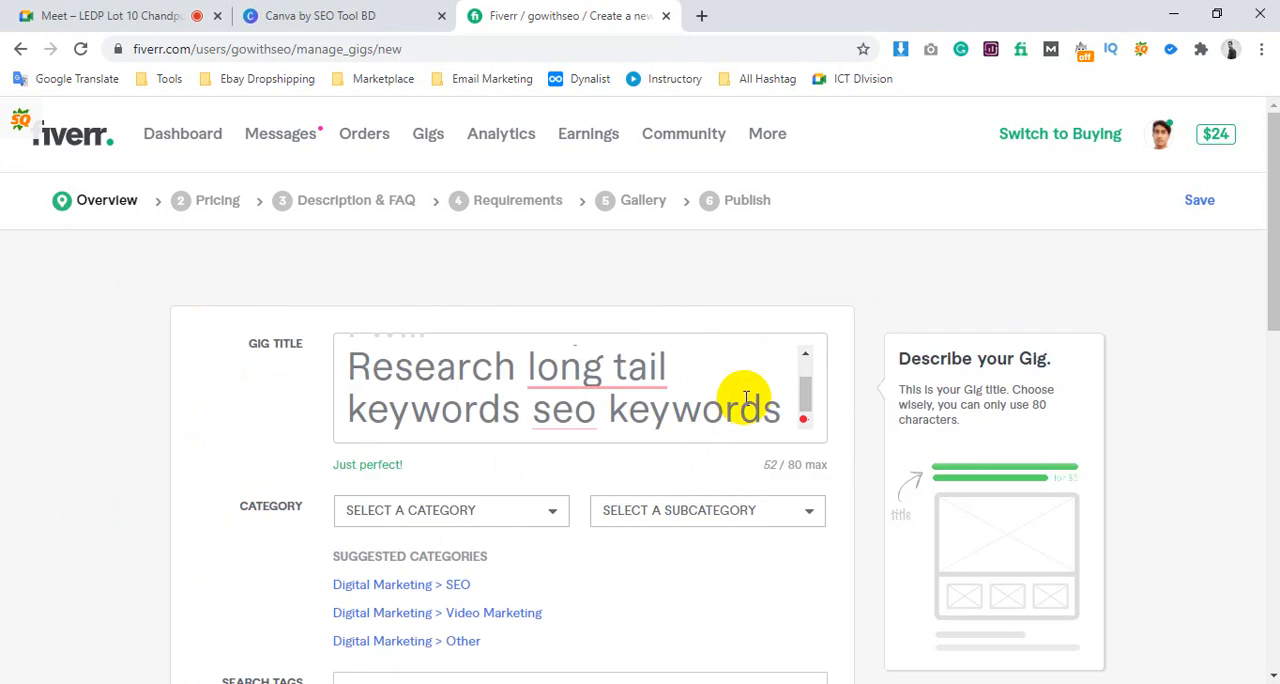
{"action": "left_click_drag", "start_coordinate": [745, 404], "coordinate": [686, 409]}
{"action": "left_click", "coordinate": [701, 409]}
{"action": "left_click", "coordinate": [780, 404]}
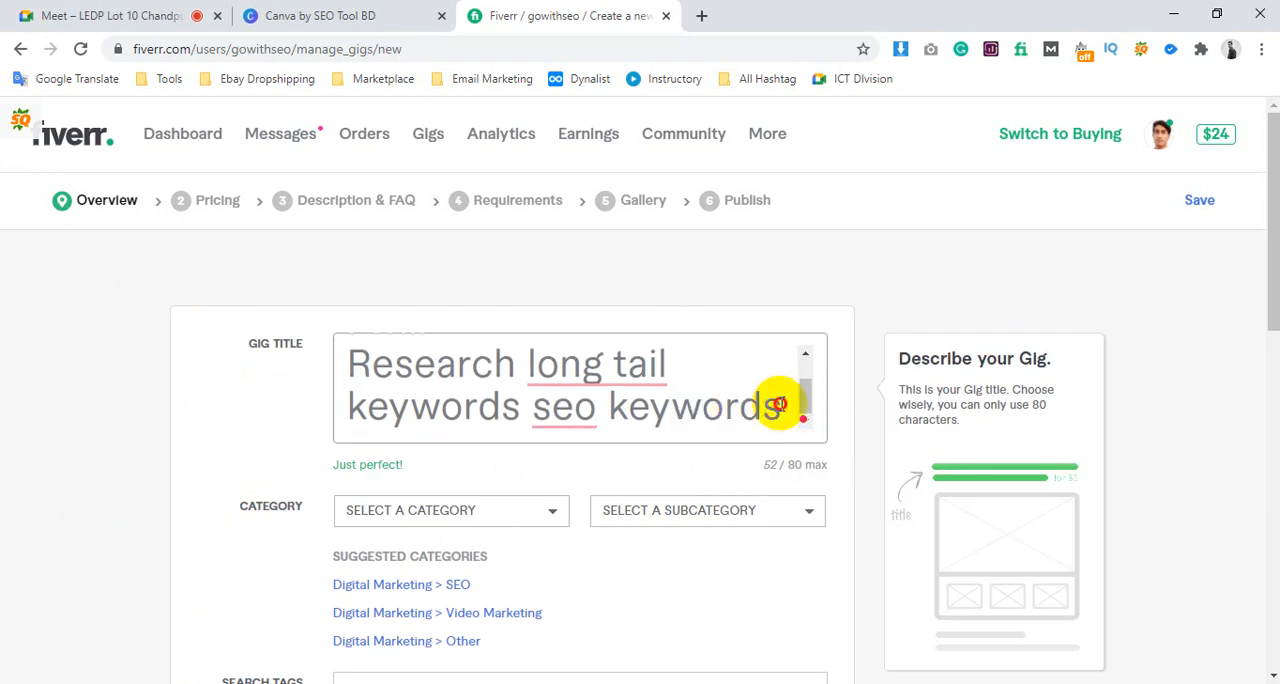
{"action": "key", "text": "ctrl+v"}
Look over the noted search tags, and examine each keyword phrase in the gig title from "SEO Keyword Research" to "amazon keywords"
{"action": "left_click", "coordinate": [293, 668]}
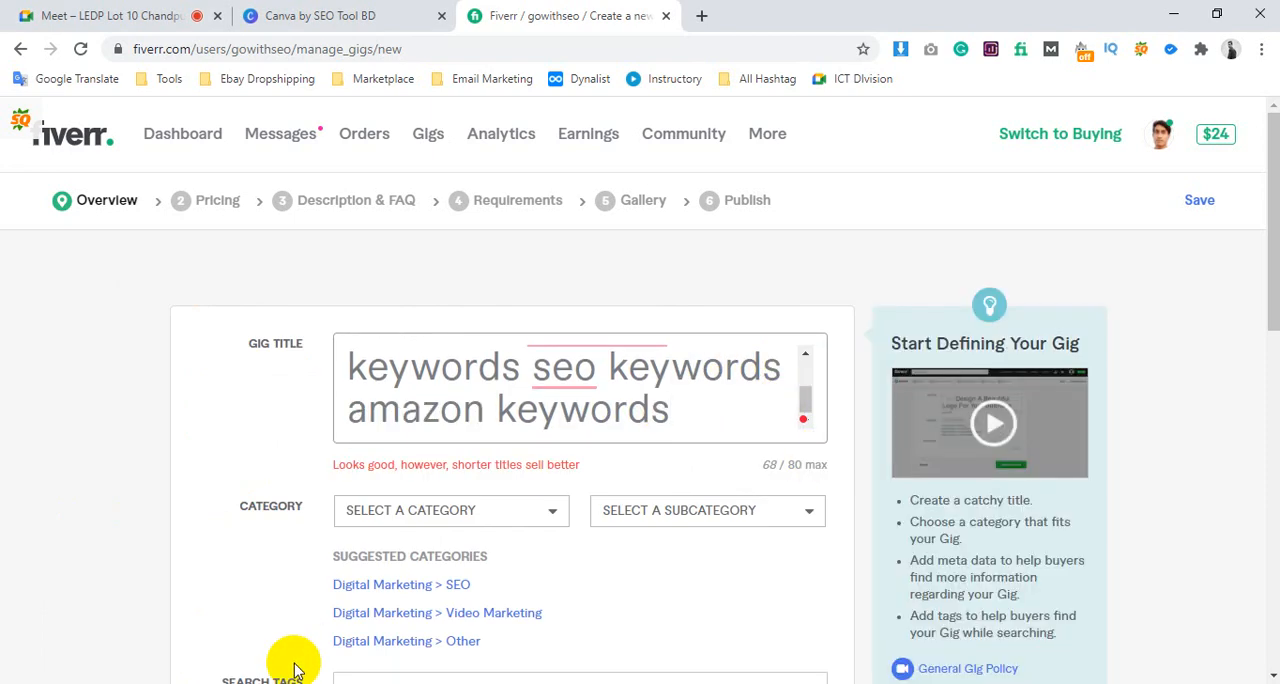
{"action": "key", "text": "alt+Tab"}
{"action": "scroll", "coordinate": [349, 500], "scroll_direction": "down", "scroll_amount": 1}
{"action": "scroll", "coordinate": [317, 528], "scroll_direction": "up", "scroll_amount": 2}
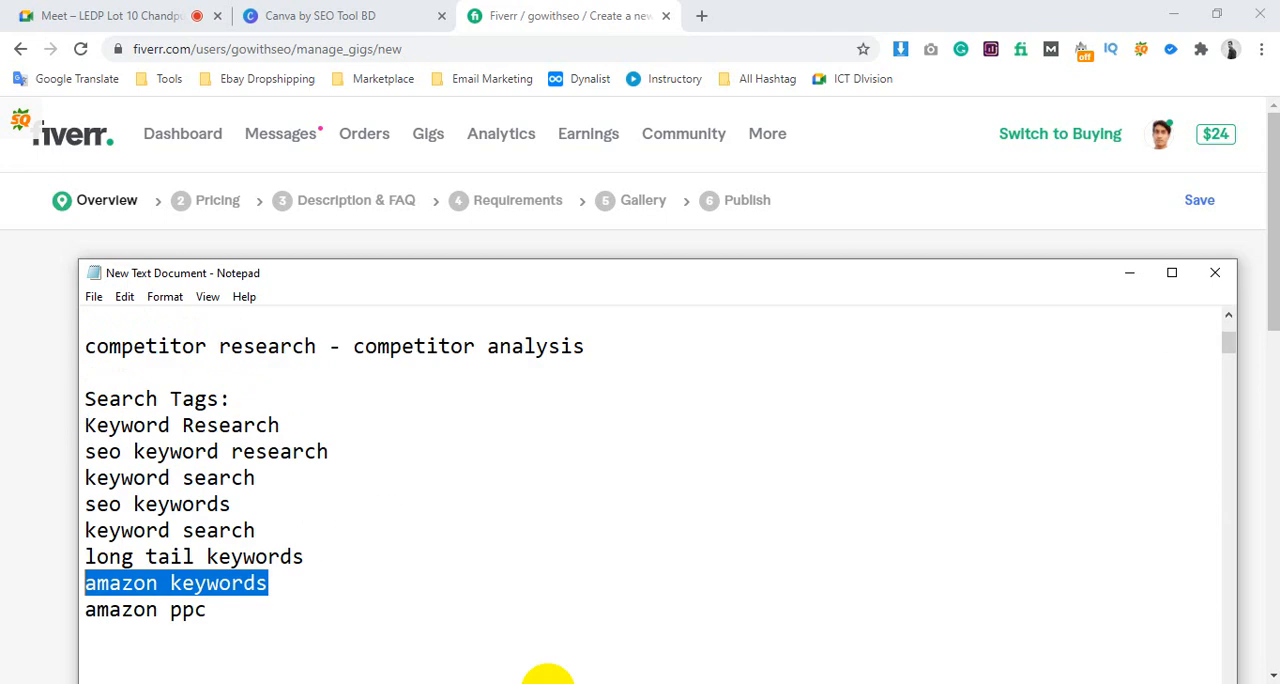
{"action": "left_click", "coordinate": [12, 470]}
{"action": "left_click", "coordinate": [590, 412]}
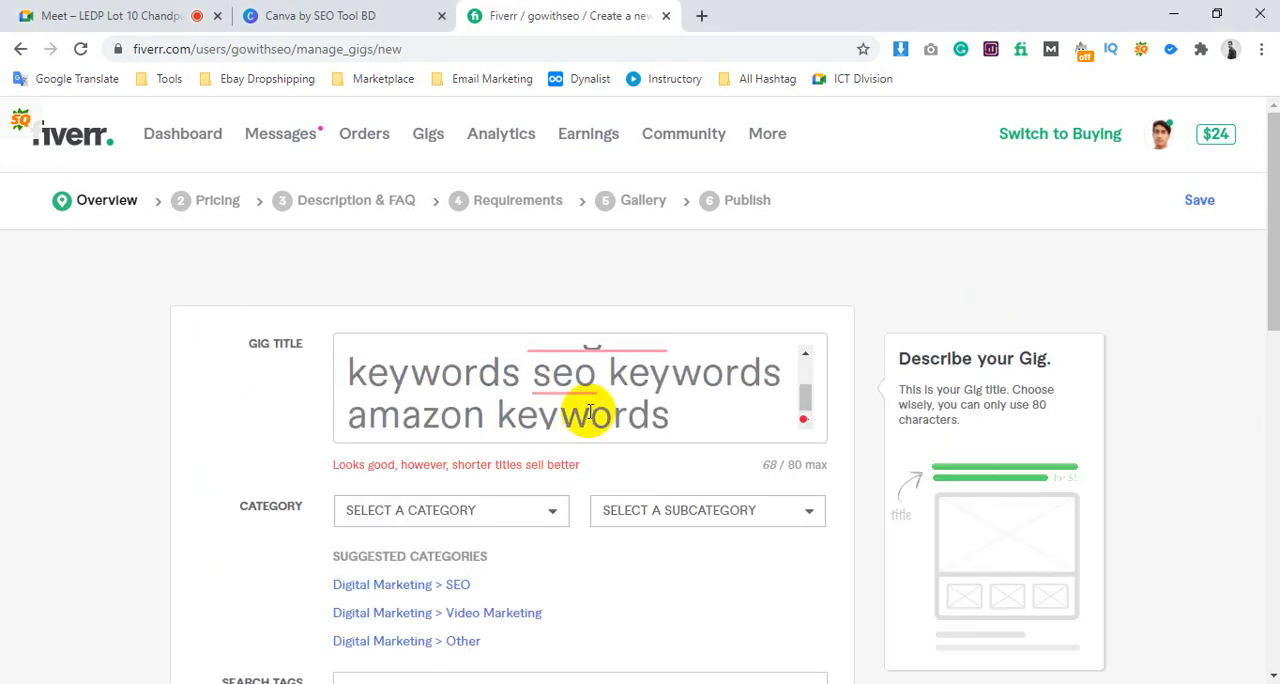
{"action": "scroll", "coordinate": [590, 412], "scroll_direction": "up", "scroll_amount": 3}
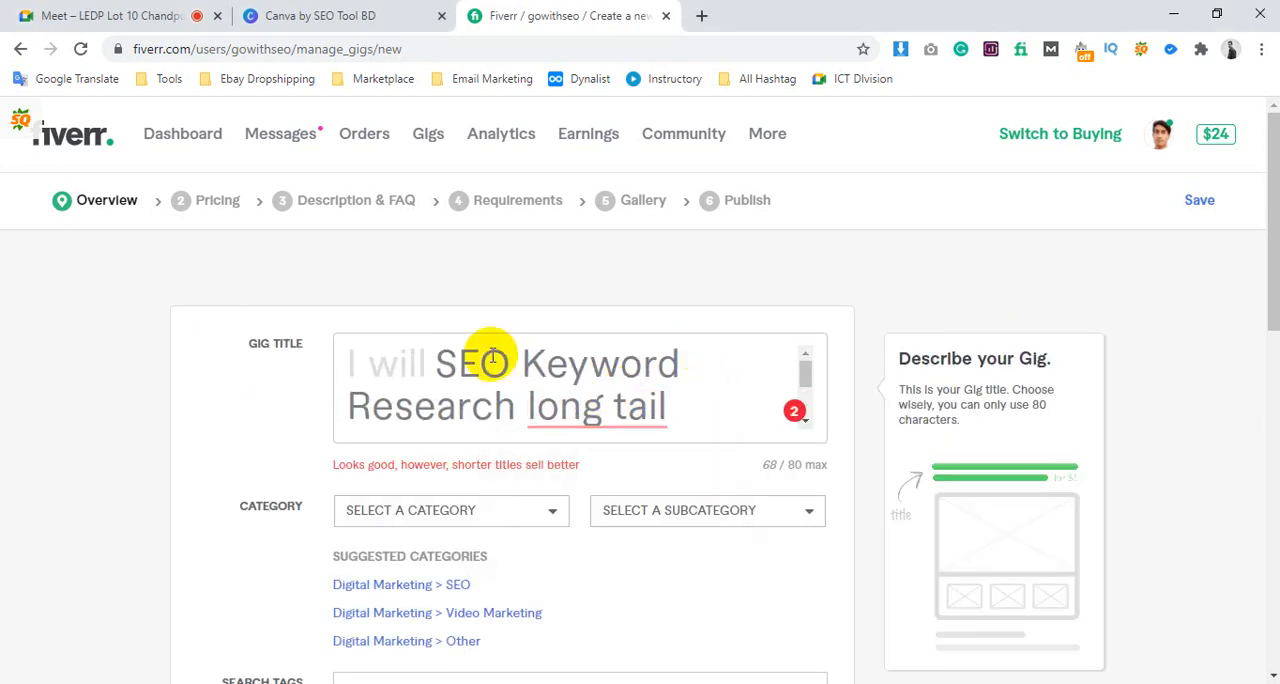
{"action": "left_click_drag", "start_coordinate": [440, 360], "coordinate": [509, 425]}
{"action": "left_click", "coordinate": [516, 398]}
{"action": "scroll", "coordinate": [538, 367], "scroll_direction": "up", "scroll_amount": 1}
{"action": "scroll", "coordinate": [597, 372], "scroll_direction": "down", "scroll_amount": 1}
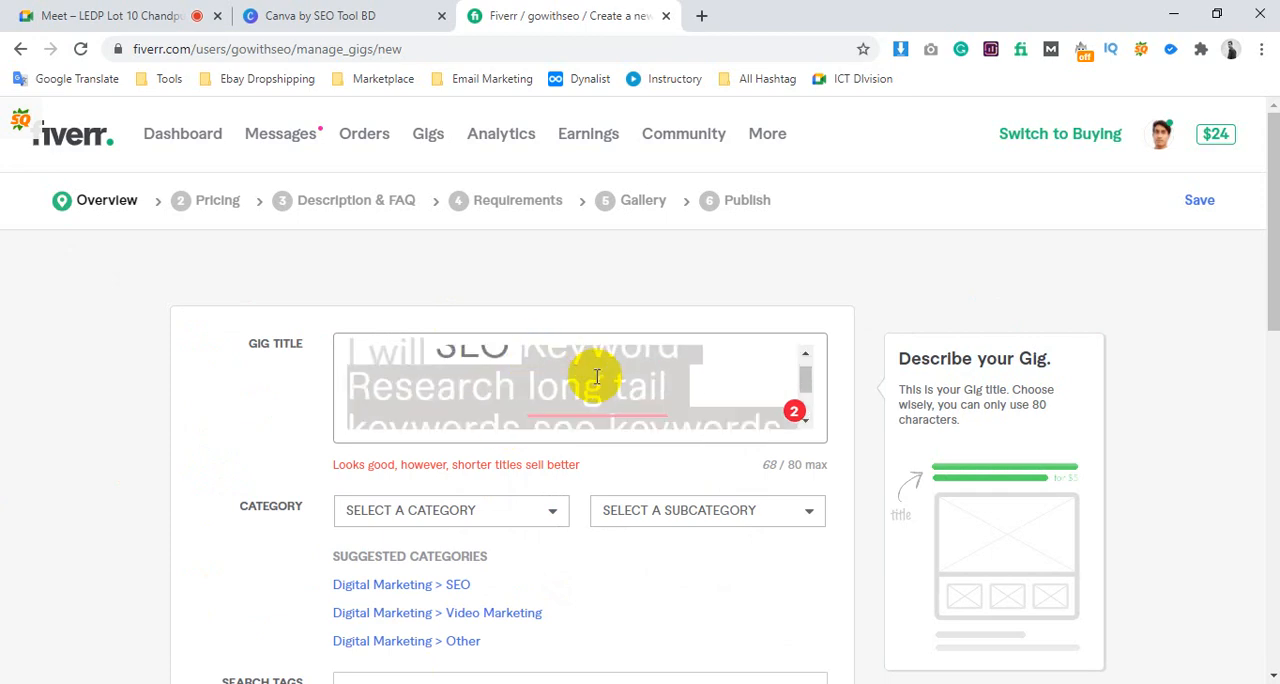
{"action": "left_click", "coordinate": [648, 351]}
{"action": "scroll", "coordinate": [523, 363], "scroll_direction": "up", "scroll_amount": 1}
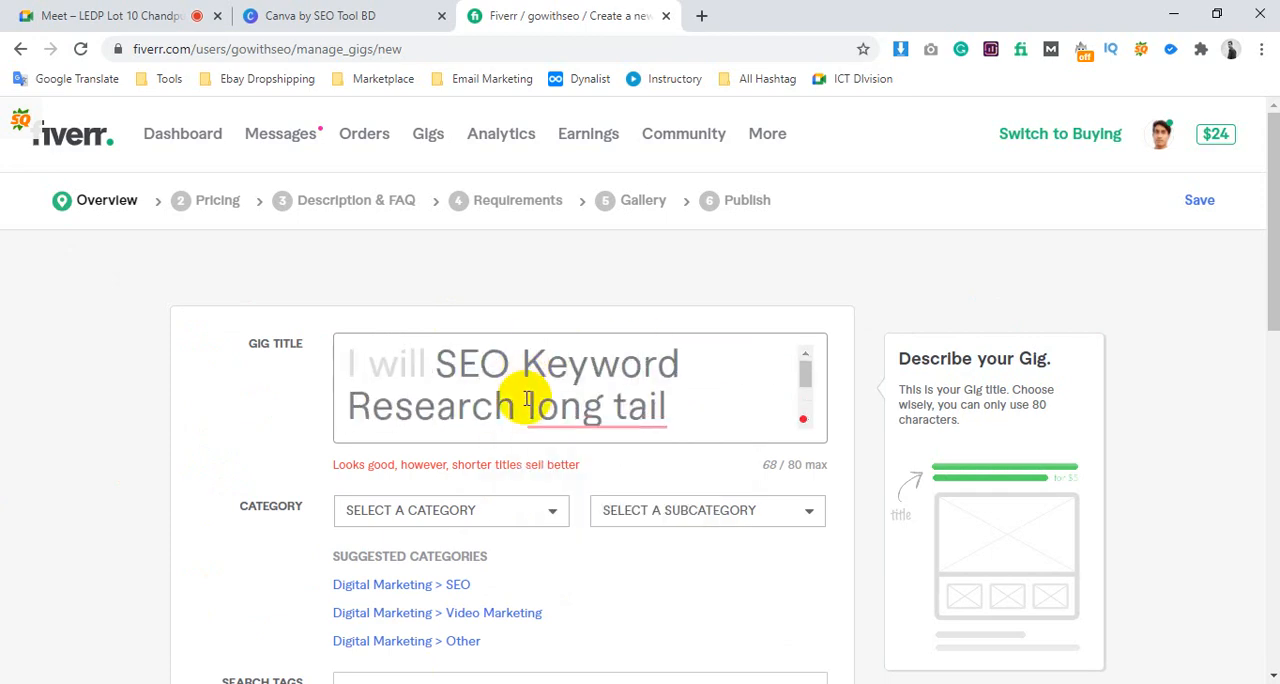
{"action": "left_click_drag", "start_coordinate": [536, 418], "coordinate": [768, 367]}
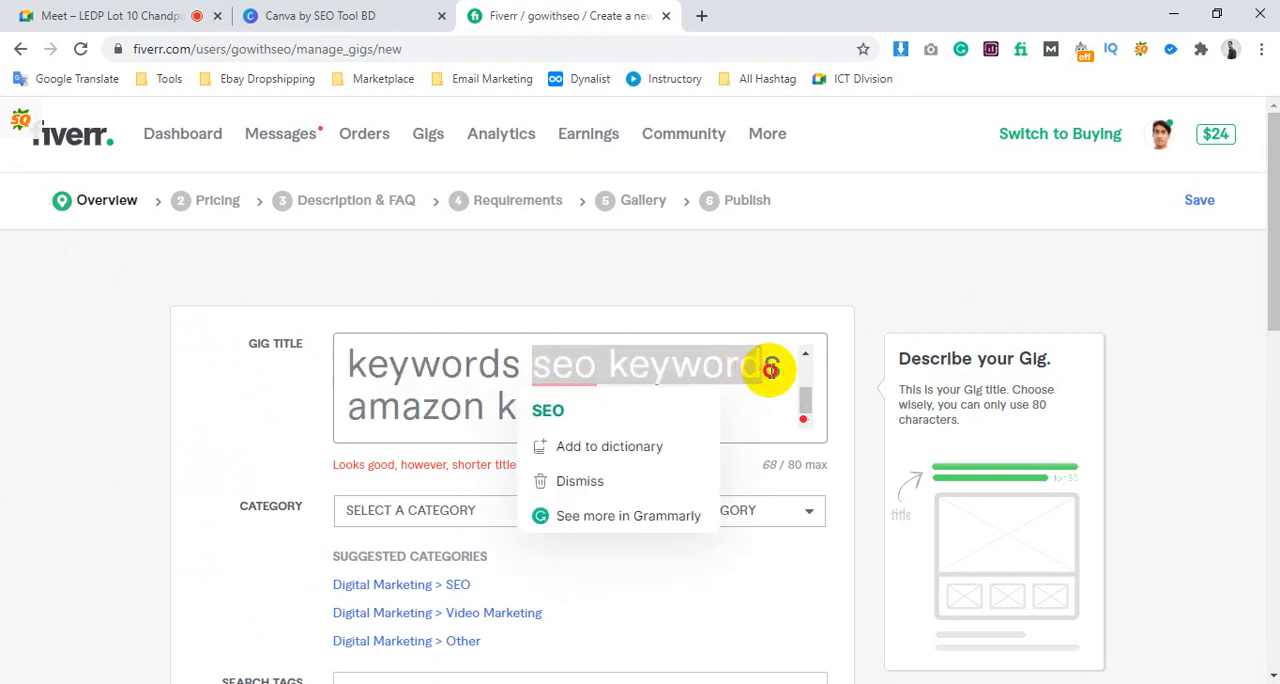
{"action": "left_click", "coordinate": [355, 407]}
{"action": "left_click_drag", "start_coordinate": [355, 407], "coordinate": [720, 406]}
{"action": "left_click", "coordinate": [706, 404]}
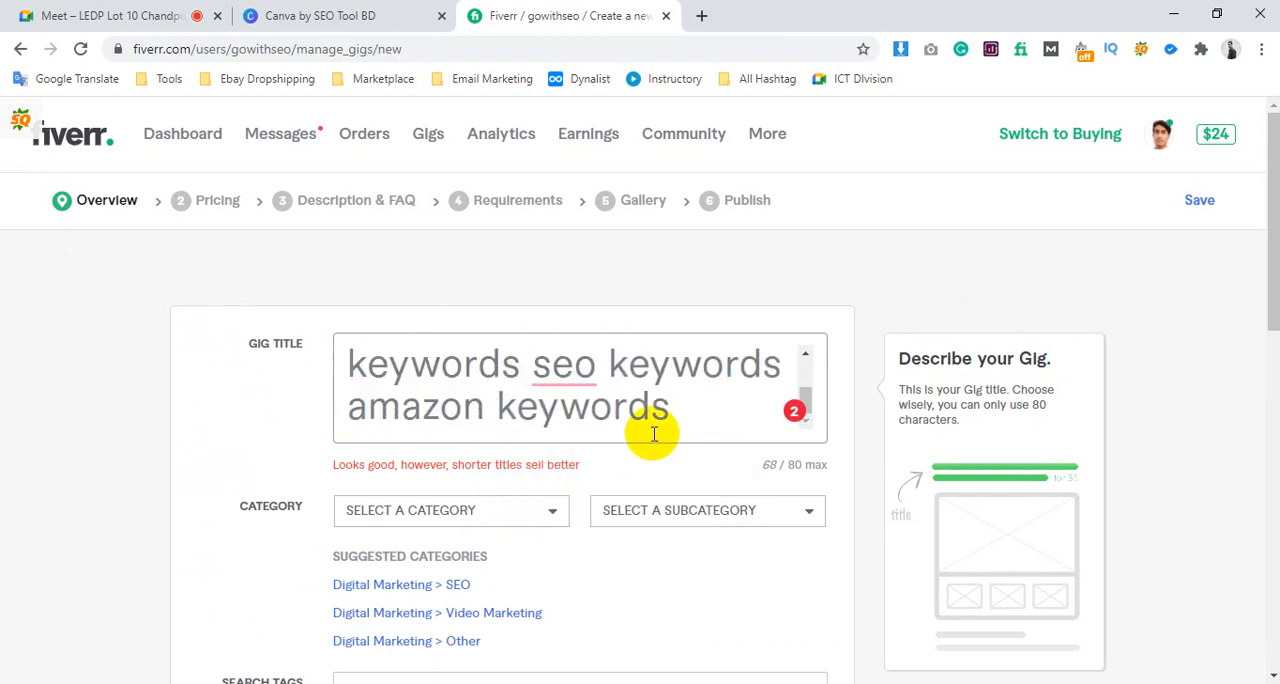
Try adding the noted search tag "keyword search" to the end of the gig title, and remove the added words
{"action": "double_click", "coordinate": [768, 464]}
{"action": "left_click", "coordinate": [703, 418]}
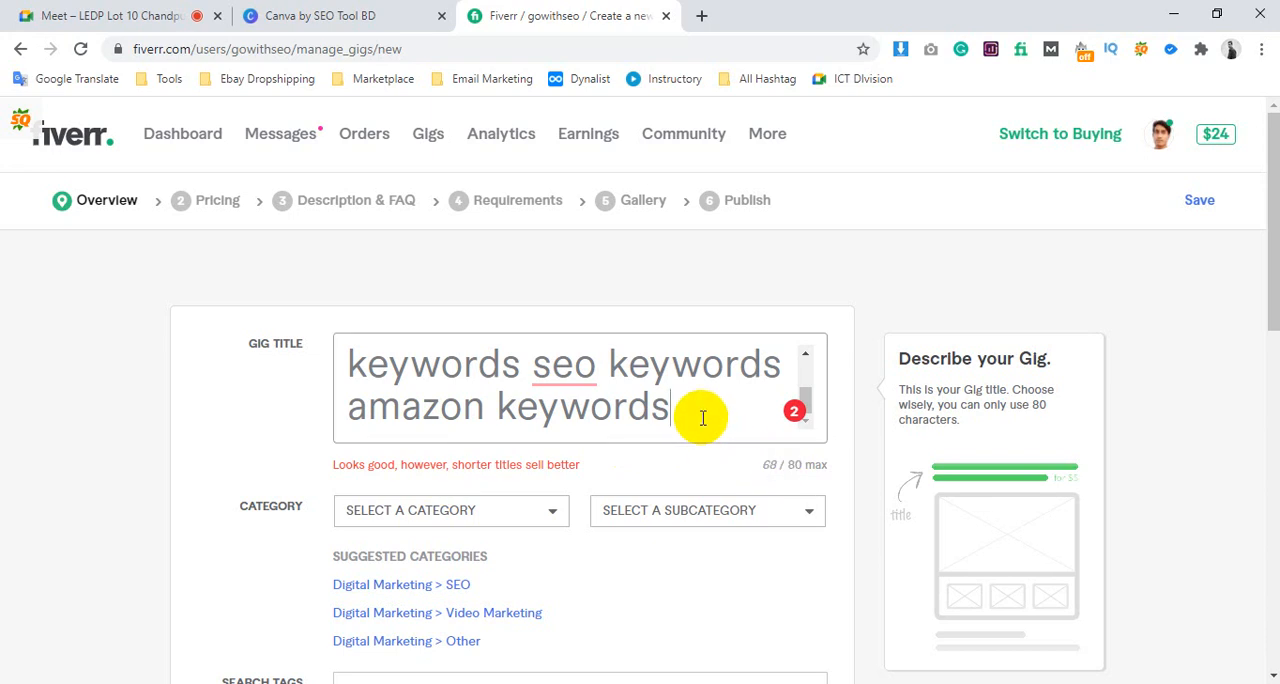
{"action": "left_click", "coordinate": [324, 683]}
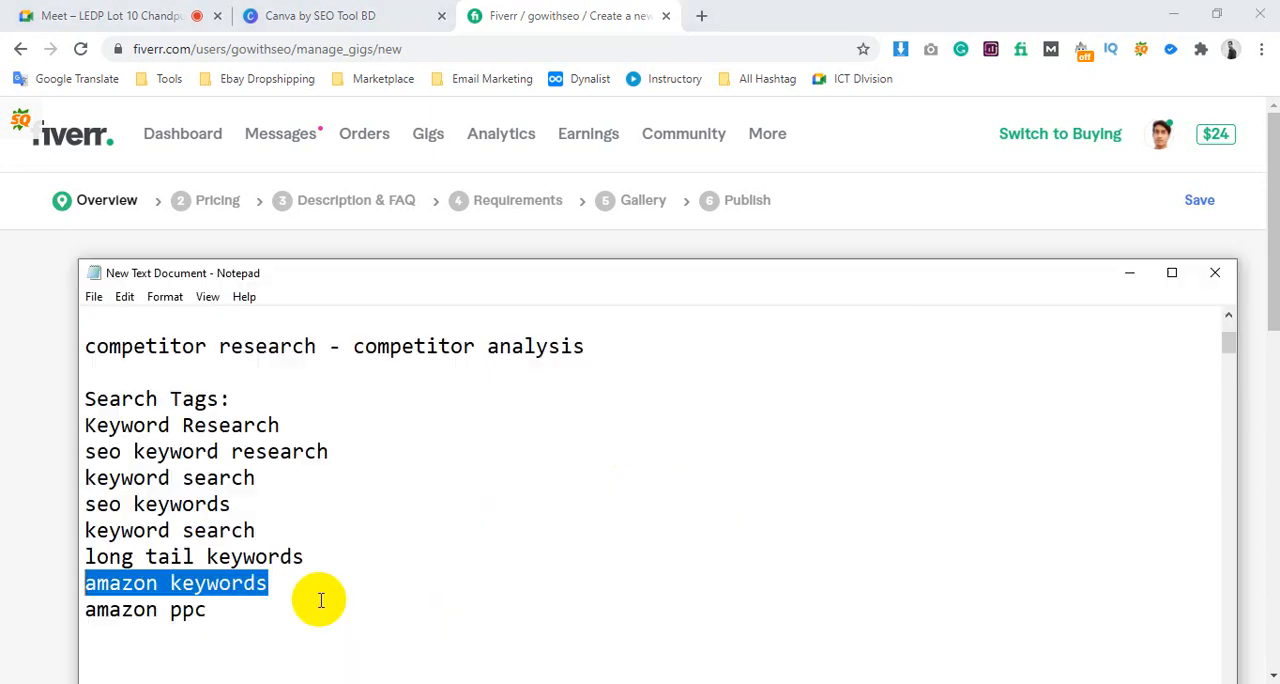
{"action": "left_click_drag", "start_coordinate": [272, 528], "coordinate": [84, 522]}
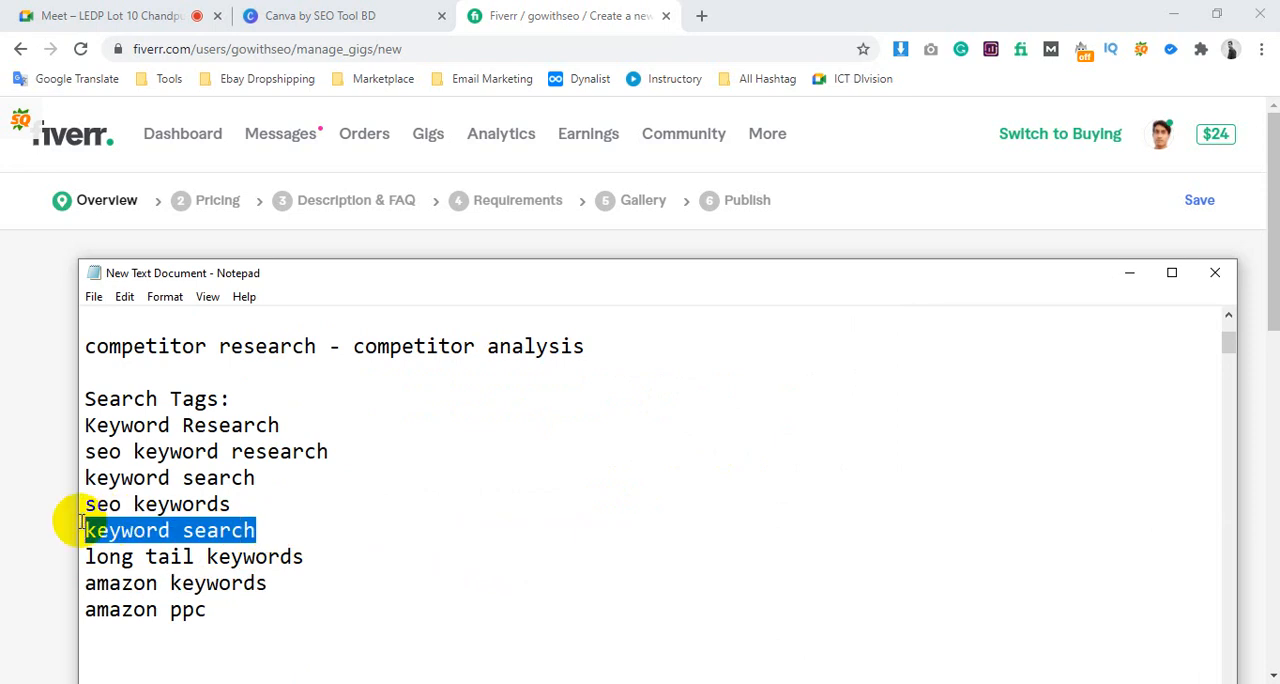
{"action": "left_click", "coordinate": [34, 512]}
{"action": "left_click", "coordinate": [700, 411]}
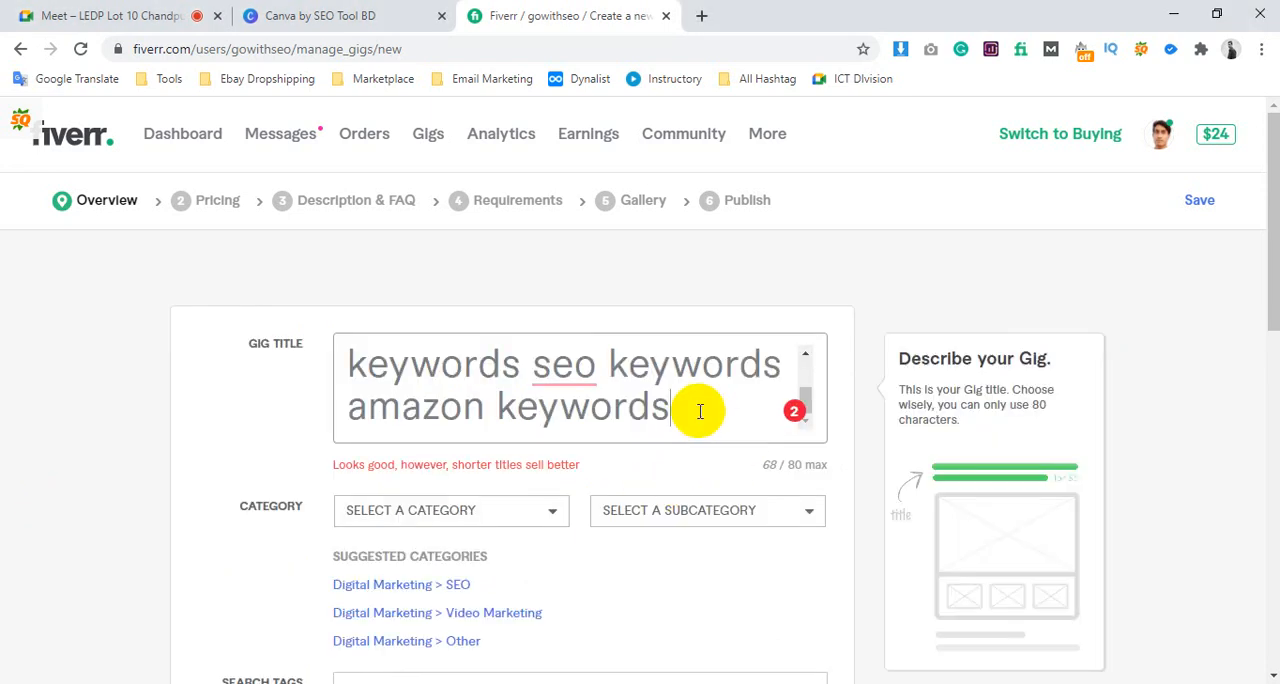
{"action": "type", "text": "keyword sea"}
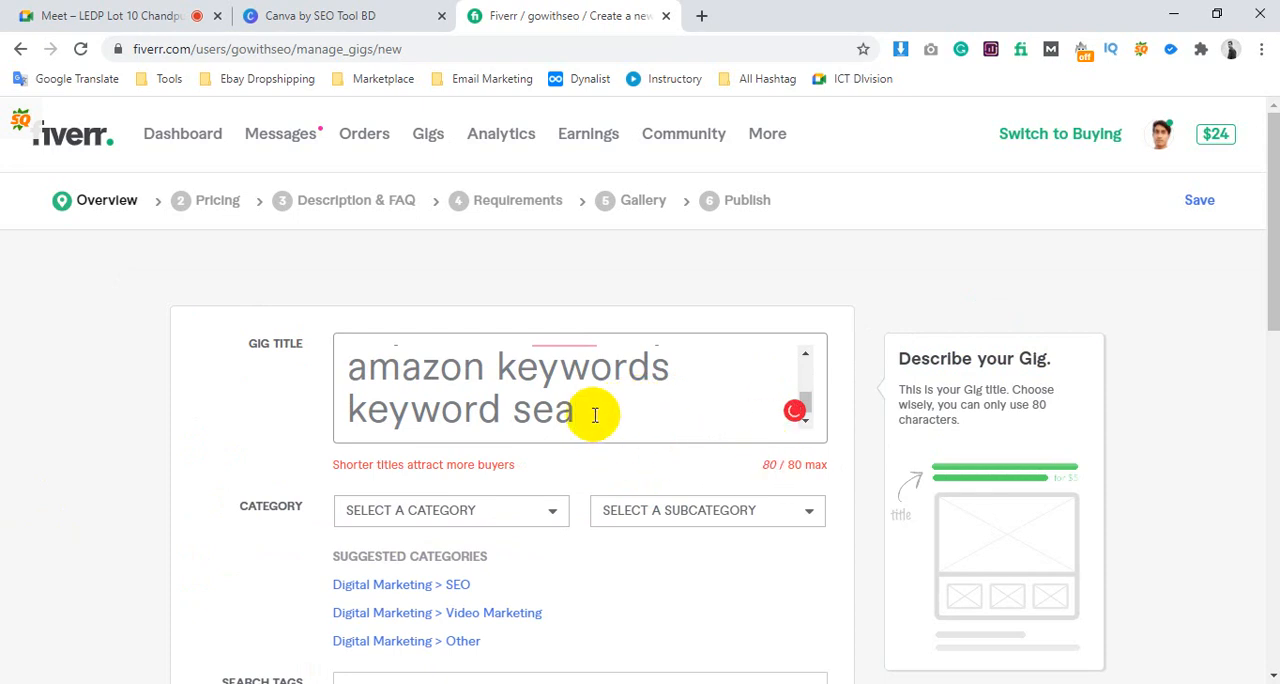
{"action": "left_click_drag", "start_coordinate": [594, 415], "coordinate": [352, 411]}
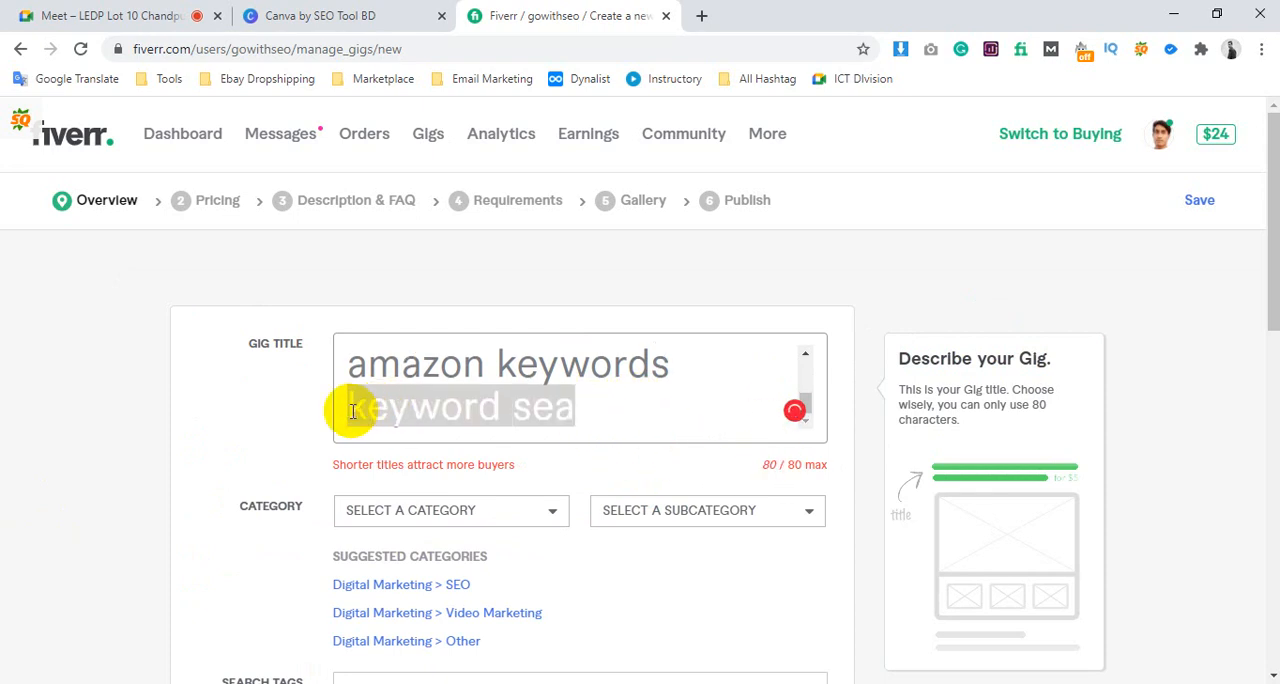
{"action": "key", "text": "BackSpace"}
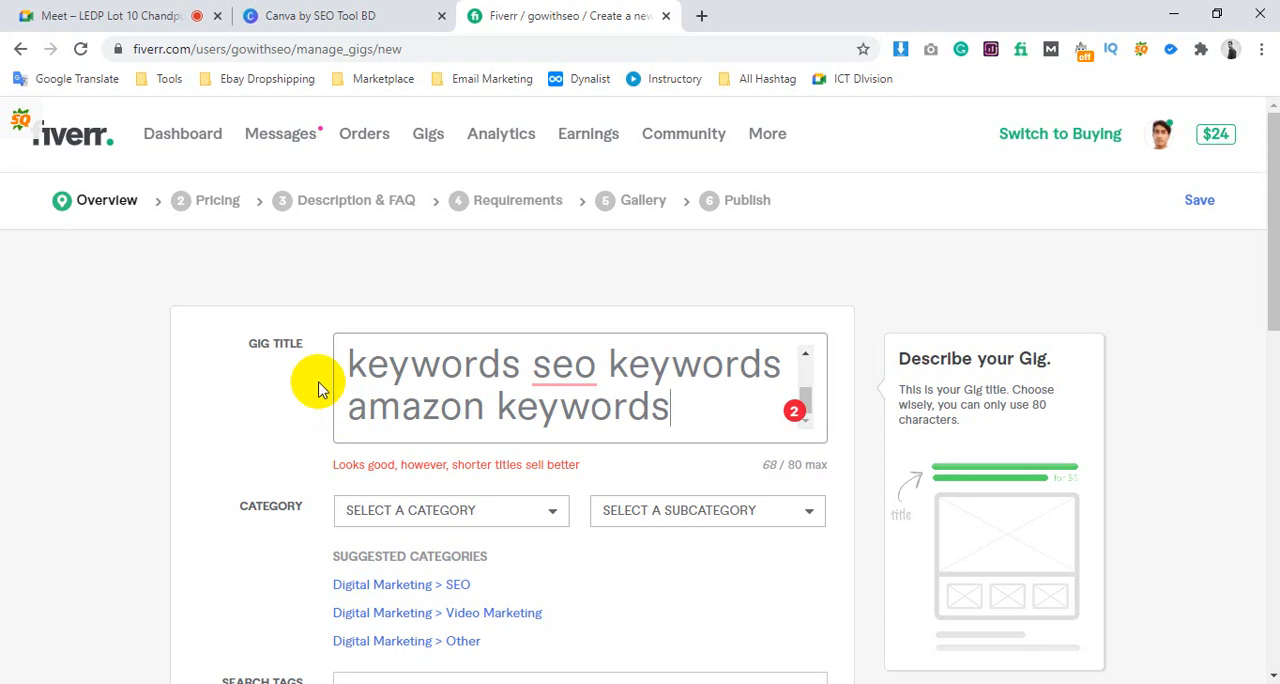
Set the gig's category to Digital Marketing and its subcategory to SEO
{"action": "scroll", "coordinate": [565, 375], "scroll_direction": "up", "scroll_amount": 3}
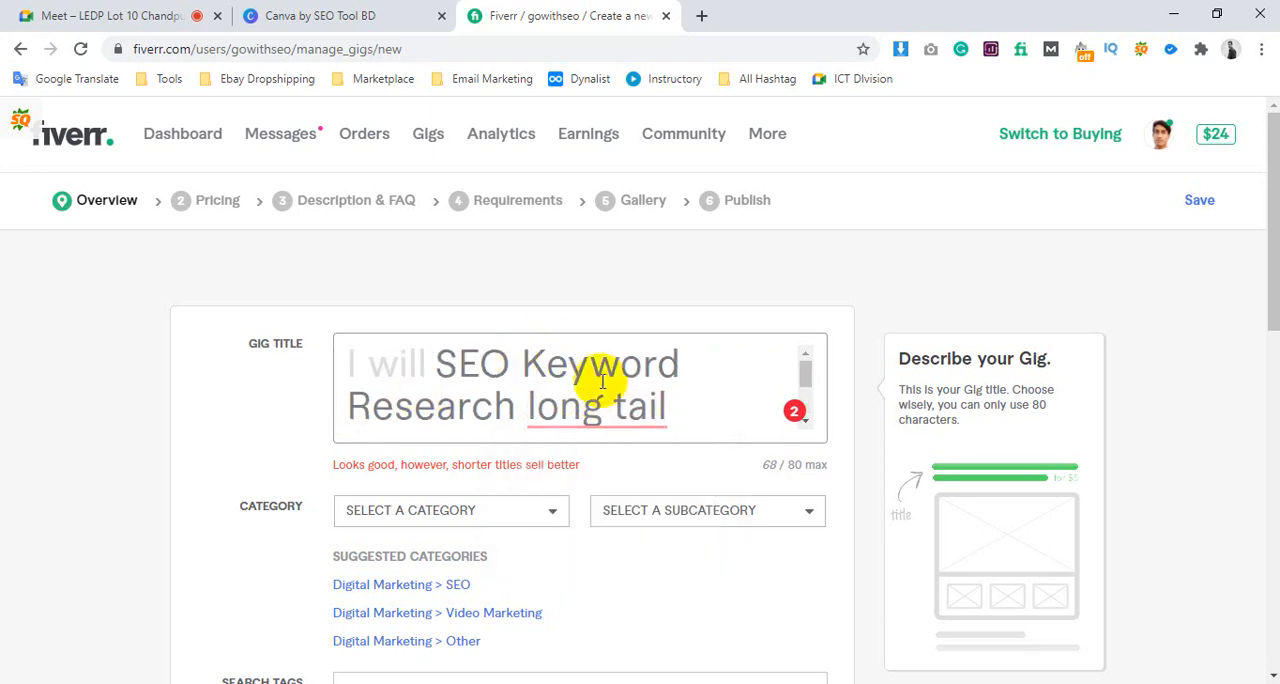
{"action": "scroll", "coordinate": [600, 390], "scroll_direction": "down", "scroll_amount": 3}
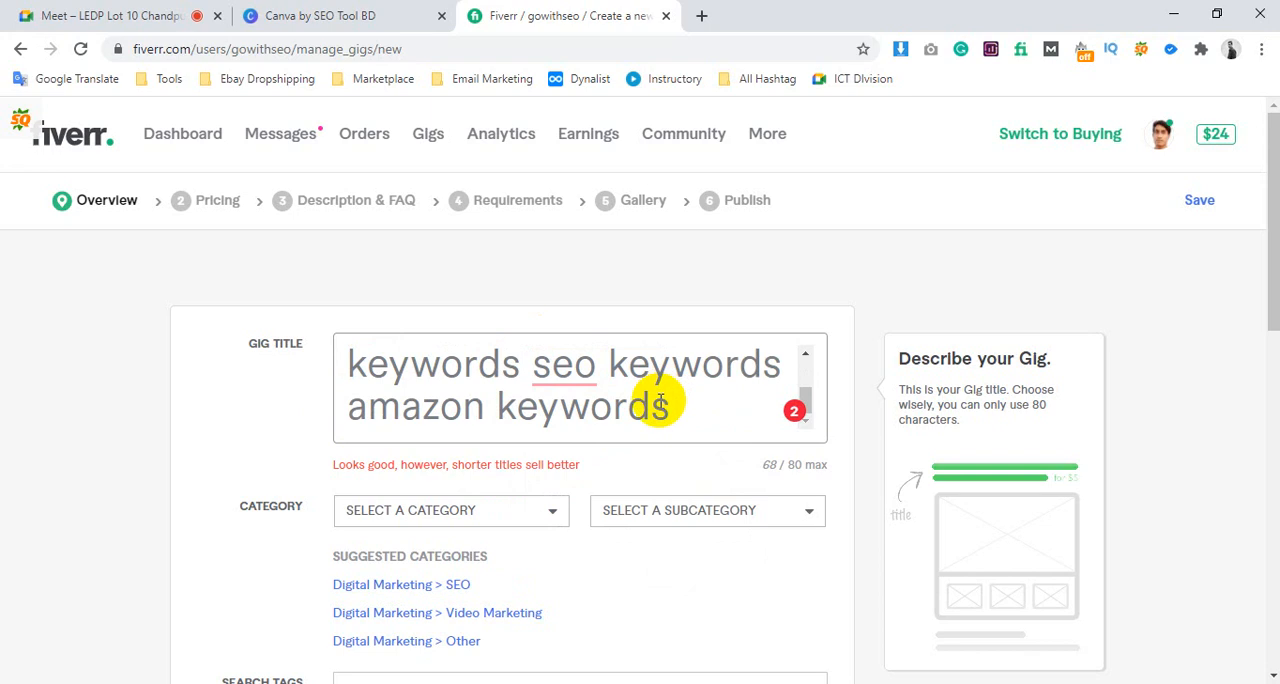
{"action": "scroll", "coordinate": [660, 395], "scroll_direction": "down", "scroll_amount": 3}
{"action": "left_click", "coordinate": [437, 243]}
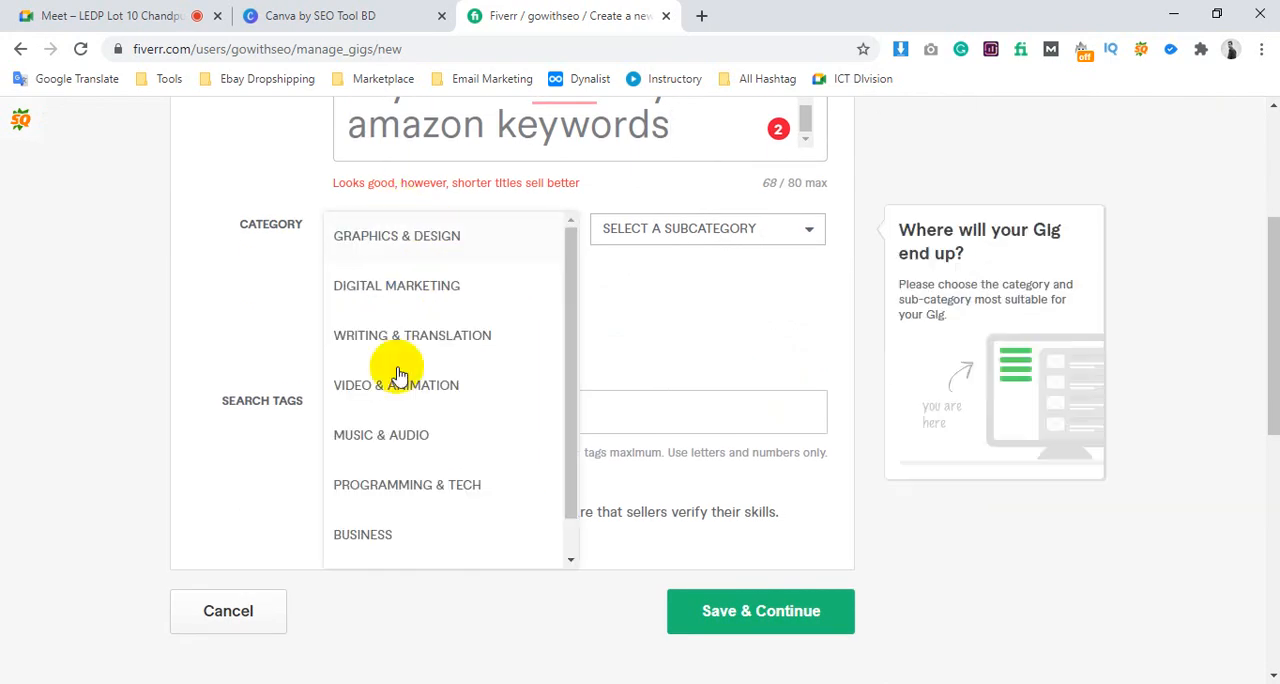
{"action": "left_click", "coordinate": [425, 288]}
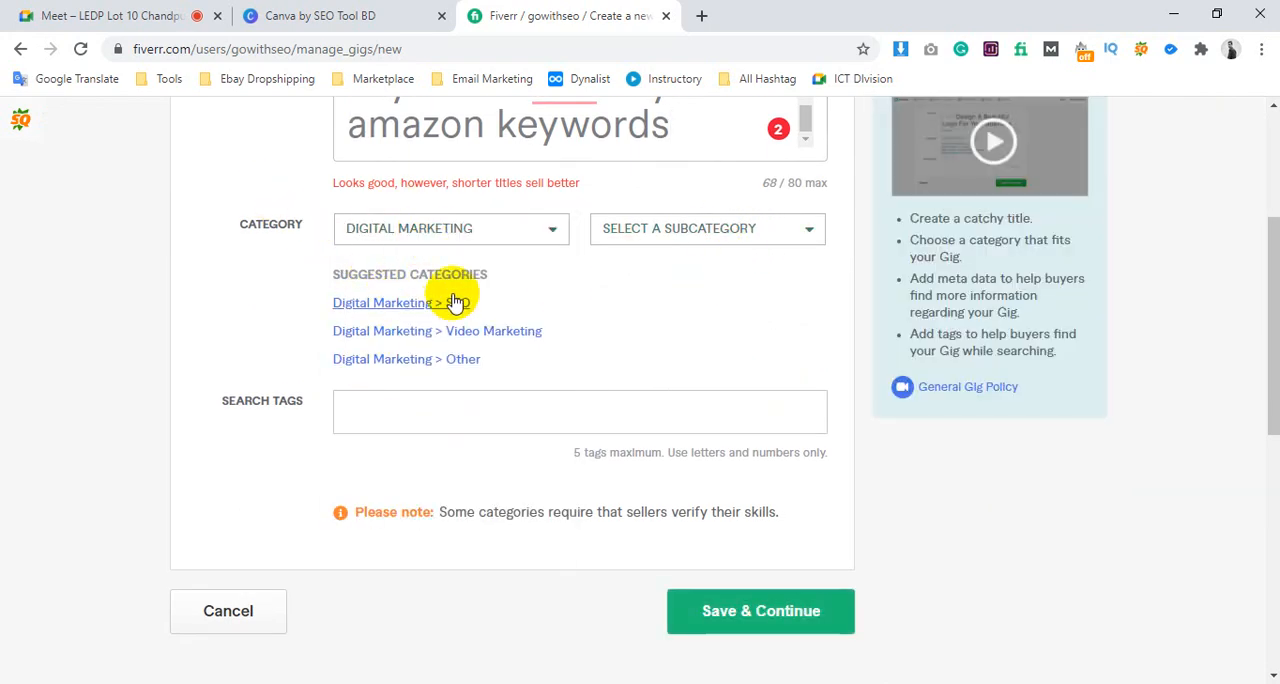
{"action": "left_click", "coordinate": [445, 300]}
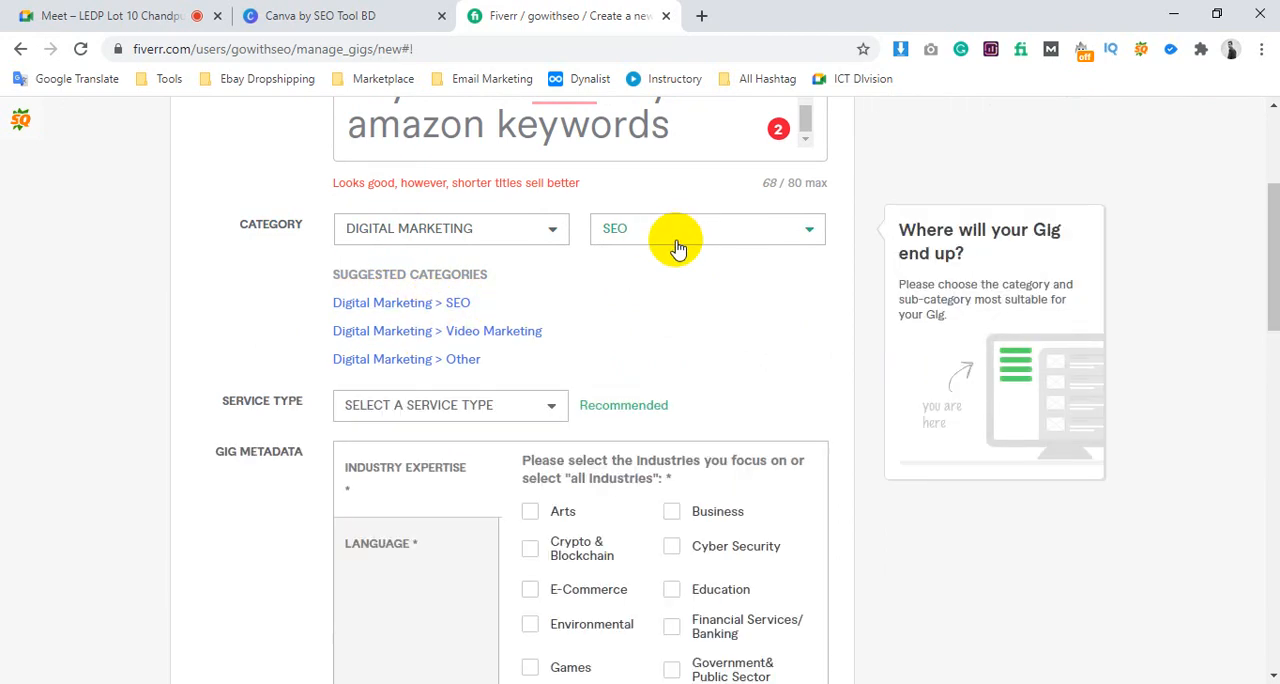
{"action": "left_click", "coordinate": [677, 244]}
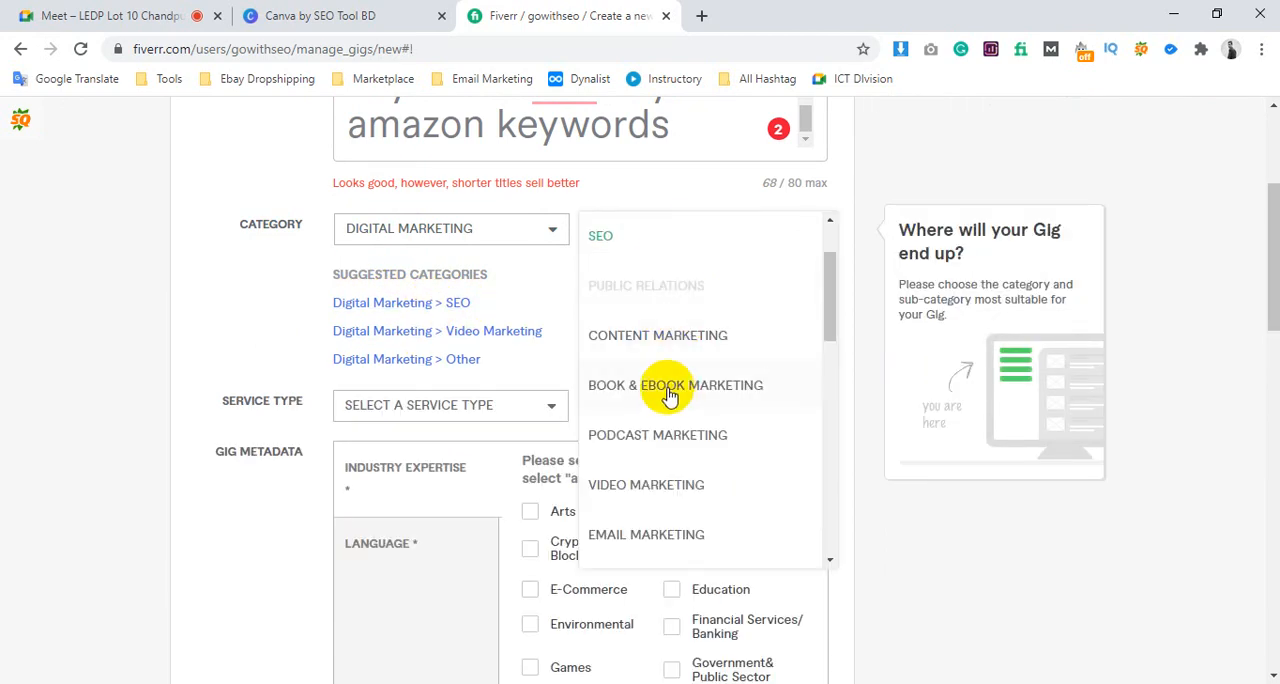
{"action": "left_click", "coordinate": [185, 300]}
{"action": "scroll", "coordinate": [480, 295], "scroll_direction": "down", "scroll_amount": 1}
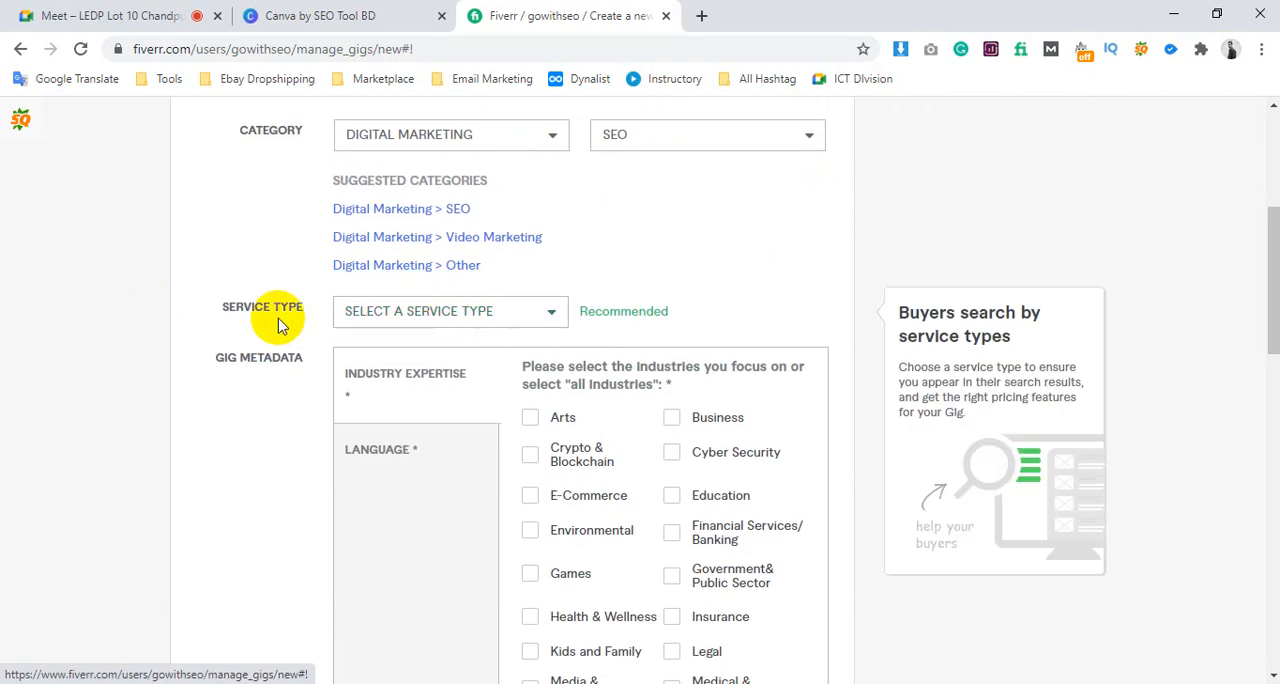
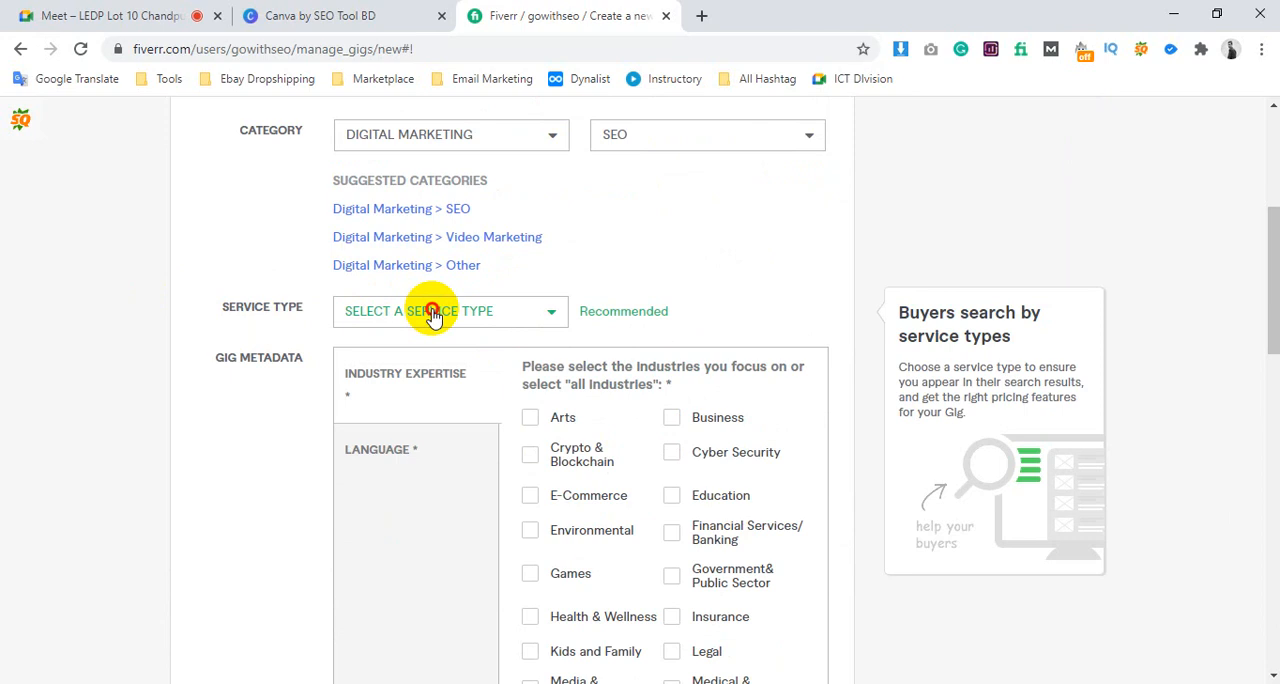
Set the gig's service type to Keyword Research and check it against the opening phrase of the gig title
{"action": "left_click", "coordinate": [432, 314]}
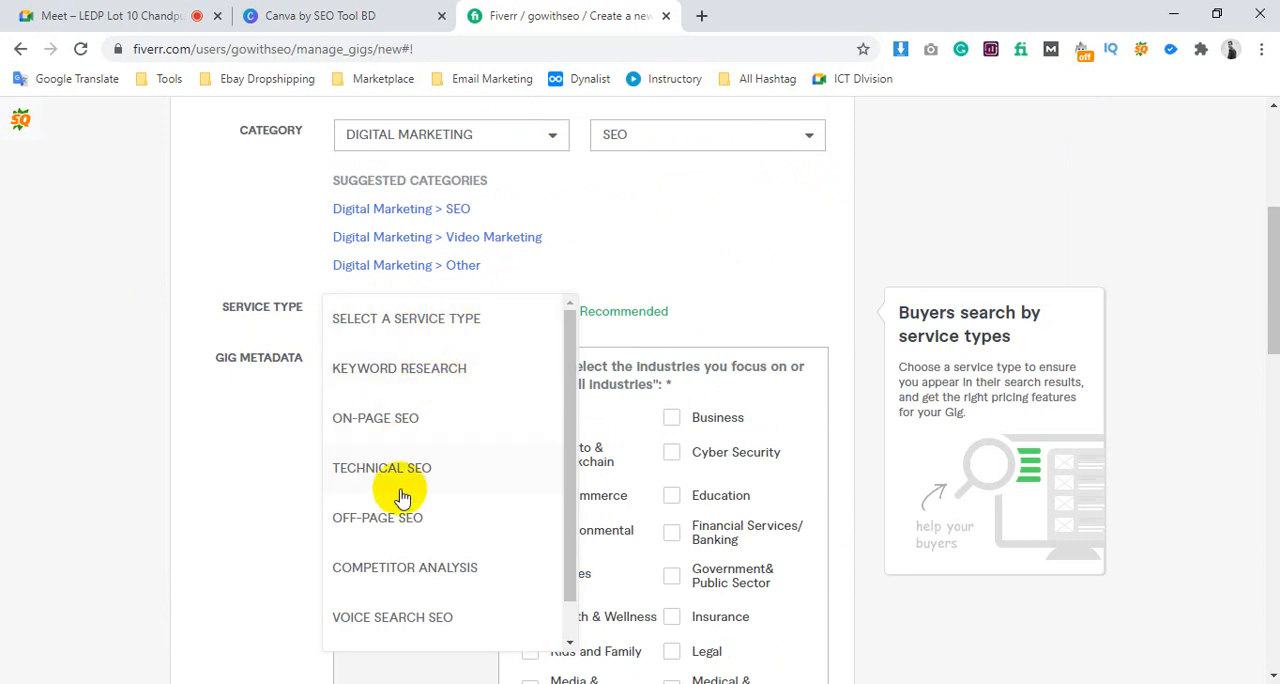
{"action": "scroll", "coordinate": [414, 500], "scroll_direction": "down", "scroll_amount": 2}
{"action": "scroll", "coordinate": [416, 436], "scroll_direction": "up", "scroll_amount": 1}
{"action": "scroll", "coordinate": [417, 432], "scroll_direction": "down", "scroll_amount": 1}
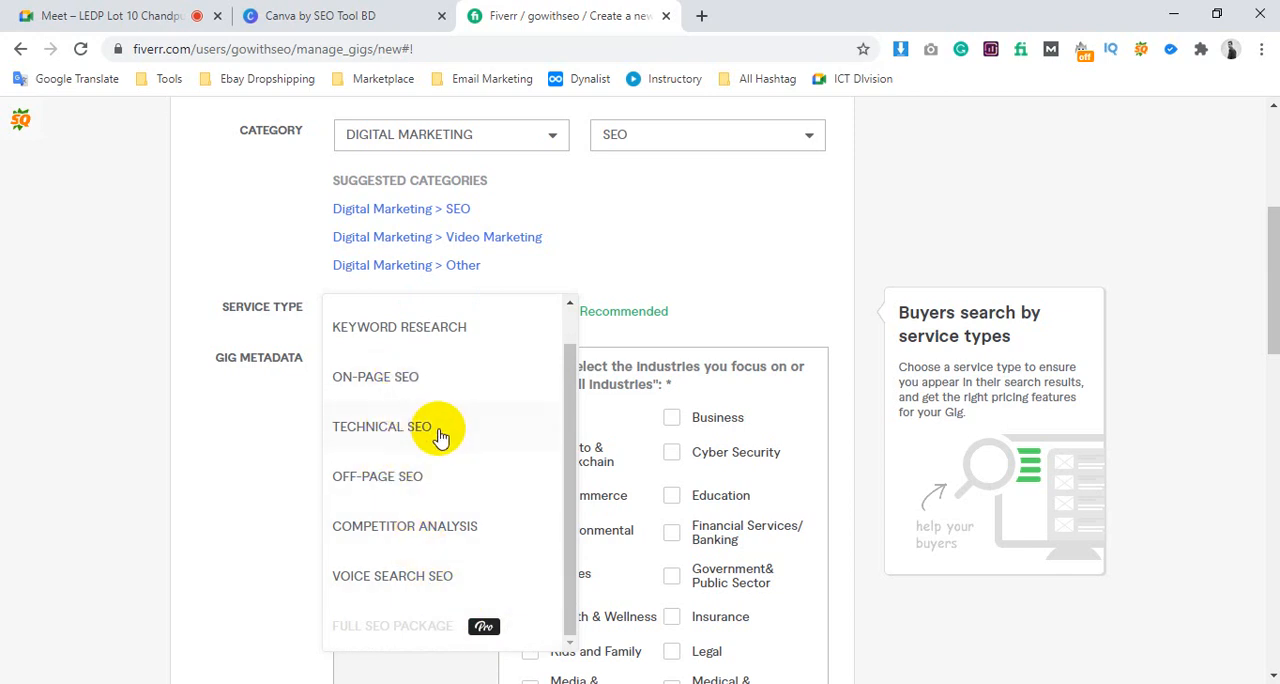
{"action": "scroll", "coordinate": [427, 349], "scroll_direction": "up", "scroll_amount": 1}
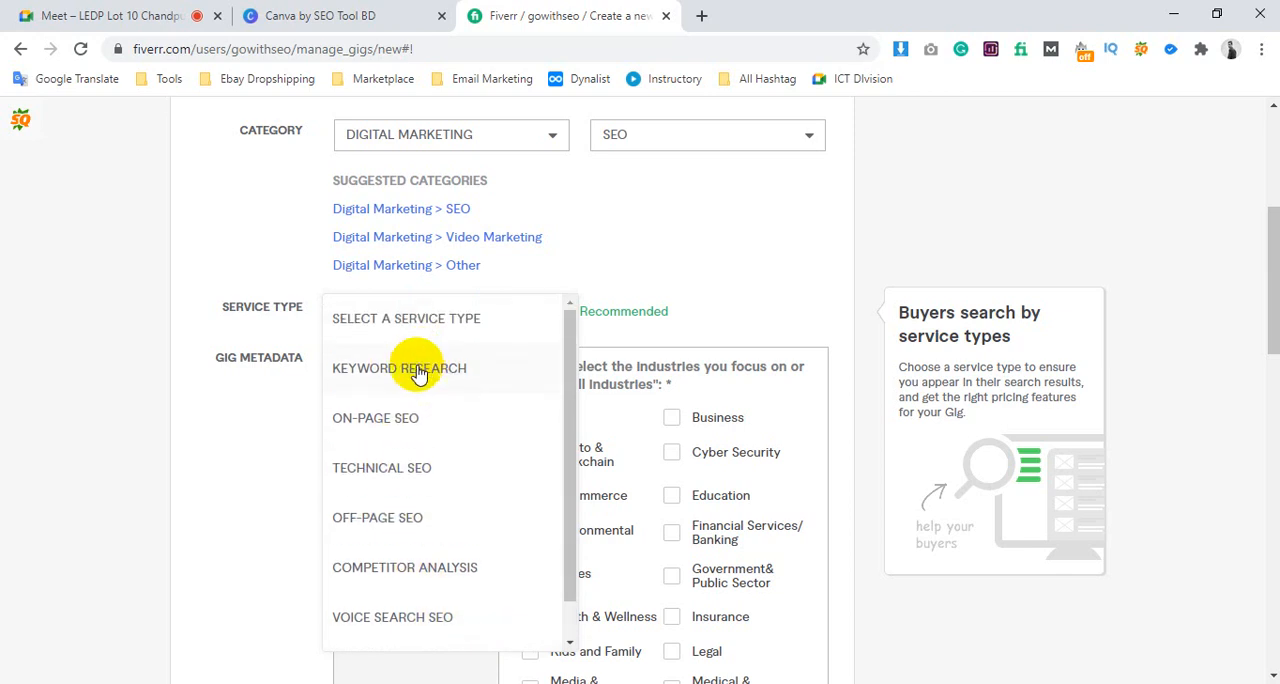
{"action": "left_click", "coordinate": [419, 373]}
{"action": "scroll", "coordinate": [670, 275], "scroll_direction": "up", "scroll_amount": 2}
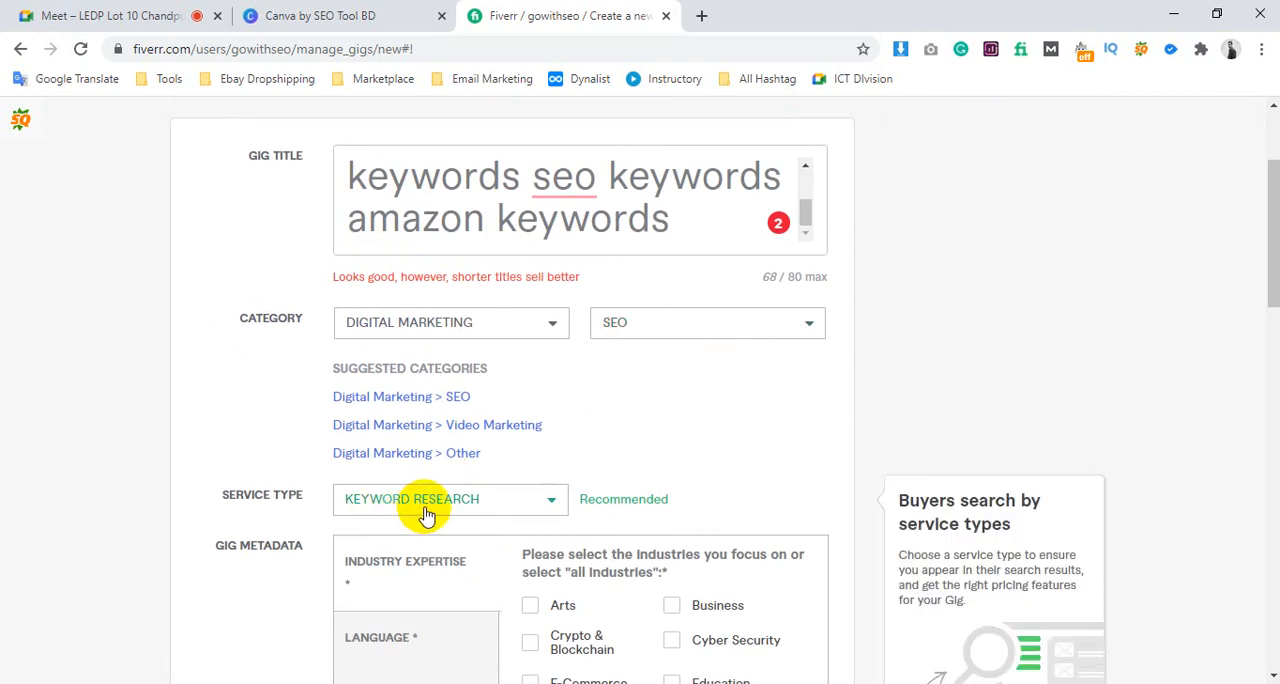
{"action": "scroll", "coordinate": [500, 200], "scroll_direction": "up", "scroll_amount": 2}
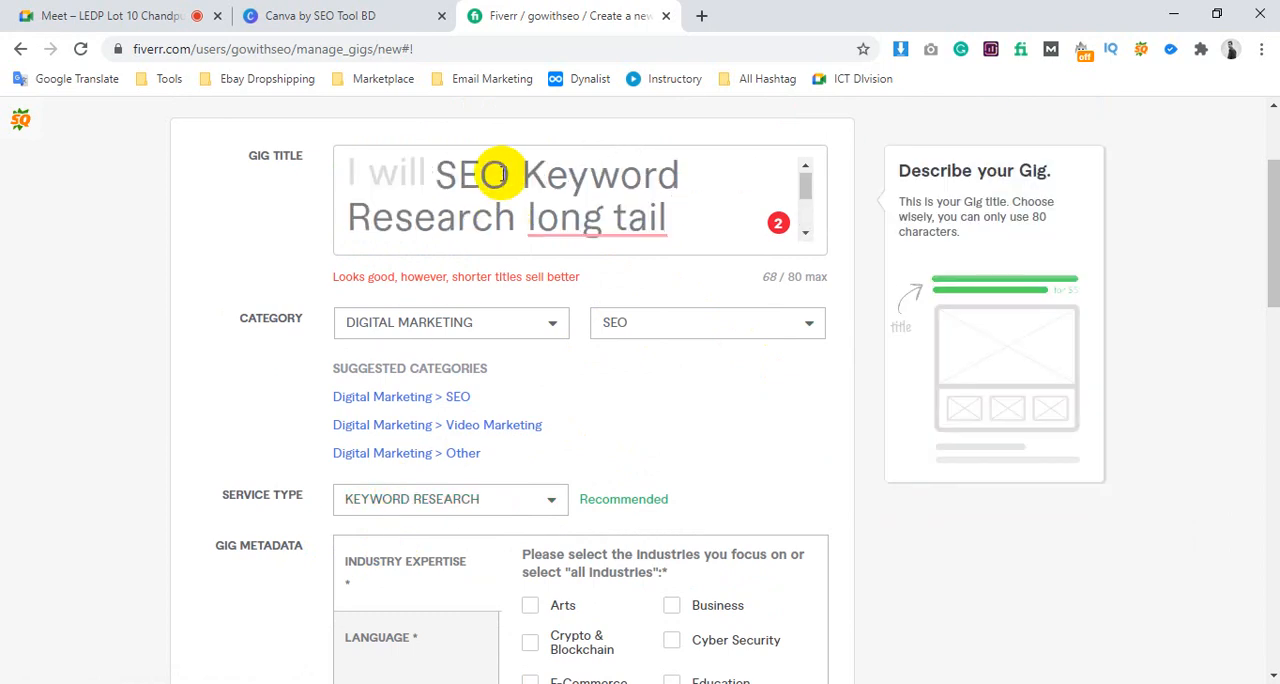
{"action": "left_click_drag", "start_coordinate": [440, 175], "coordinate": [512, 211]}
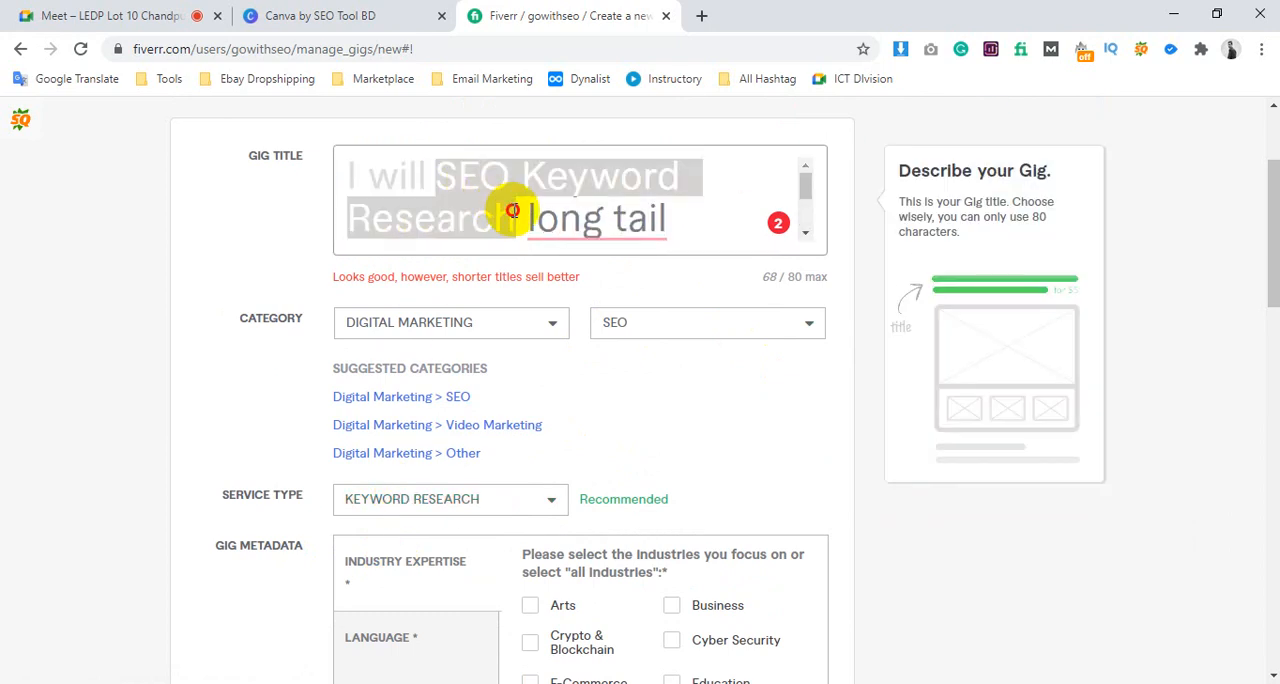
{"action": "scroll", "coordinate": [514, 211], "scroll_direction": "down", "scroll_amount": 2}
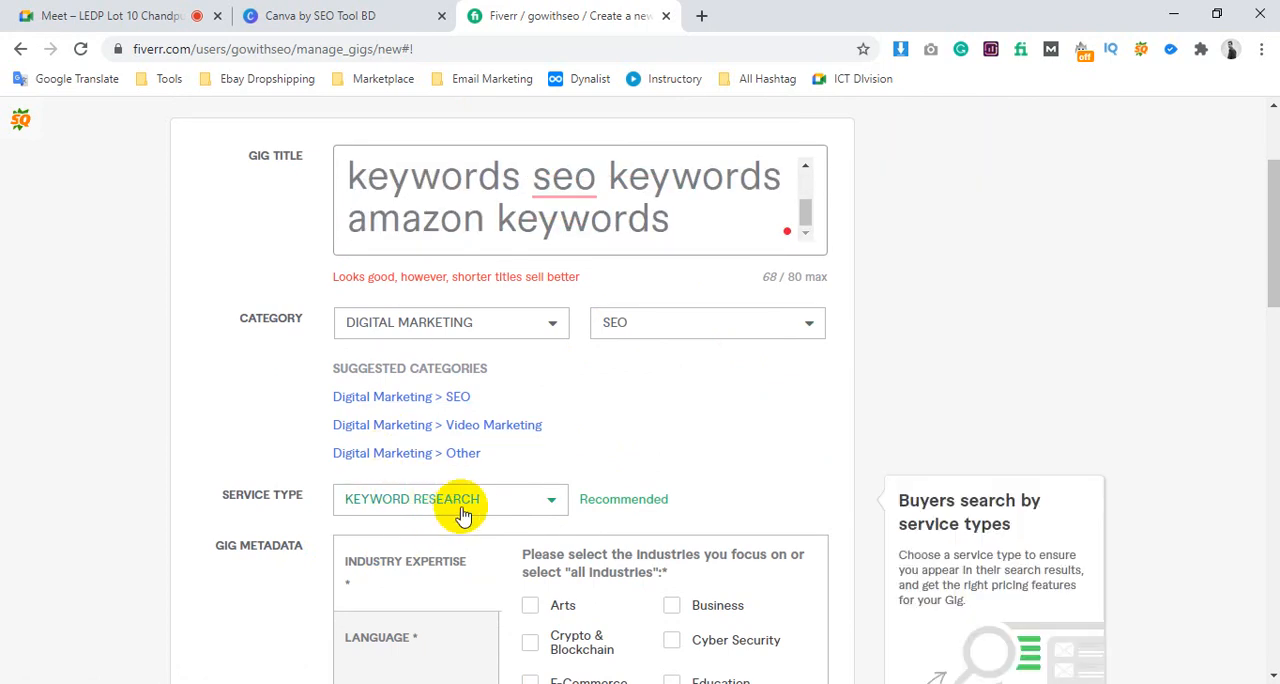
Copy "Keyword Research" from the noted search tags and add it as the gig's first search tag
{"action": "scroll", "coordinate": [597, 418], "scroll_direction": "down", "scroll_amount": 10}
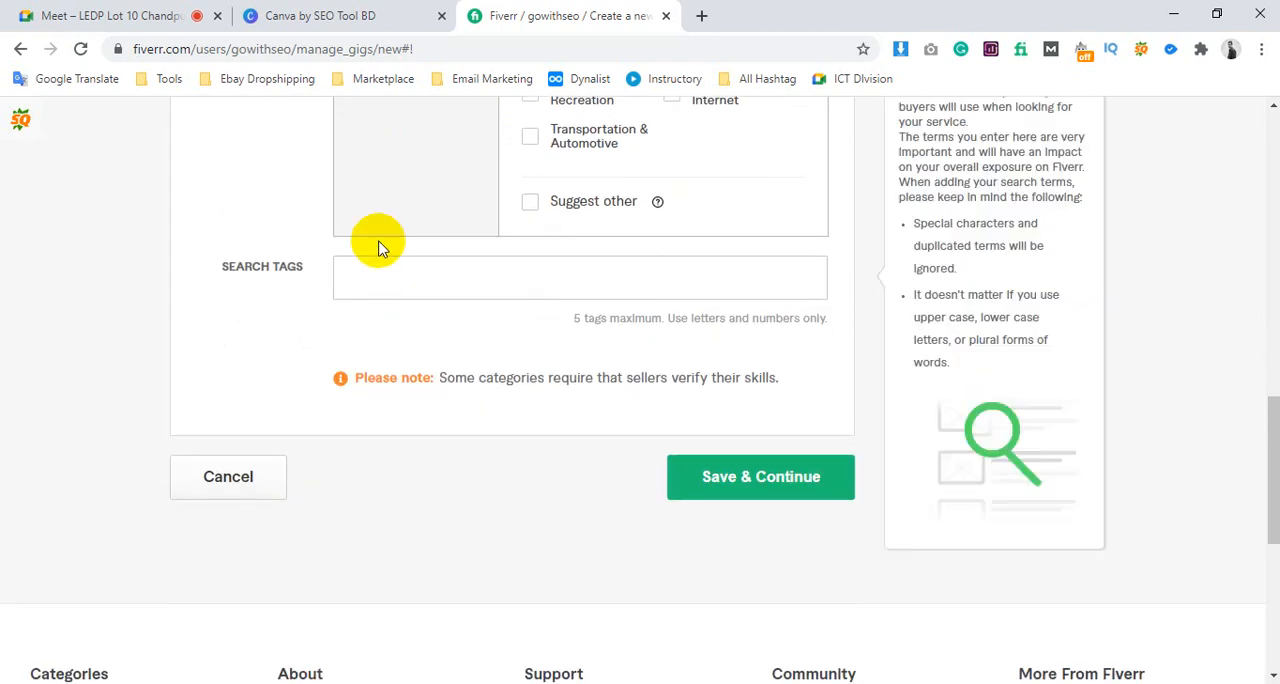
{"action": "left_click", "coordinate": [304, 683]}
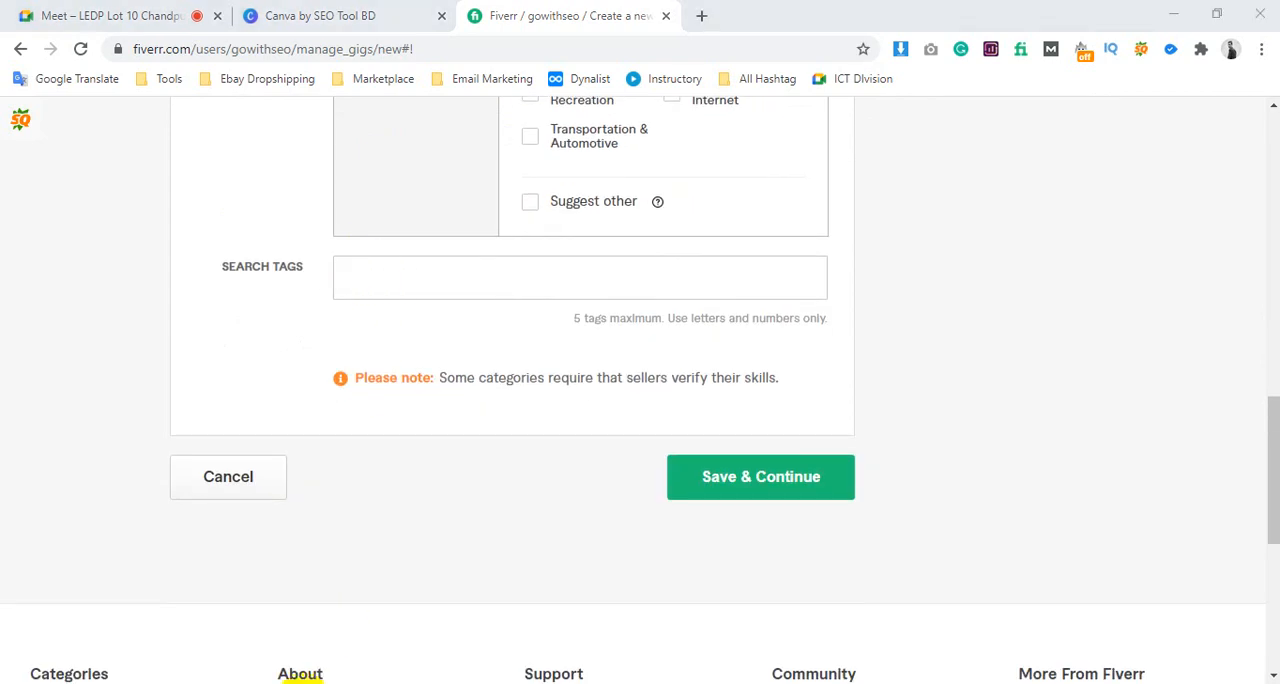
{"action": "left_click_drag", "start_coordinate": [281, 425], "coordinate": [77, 421]}
{"action": "left_click", "coordinate": [23, 406]}
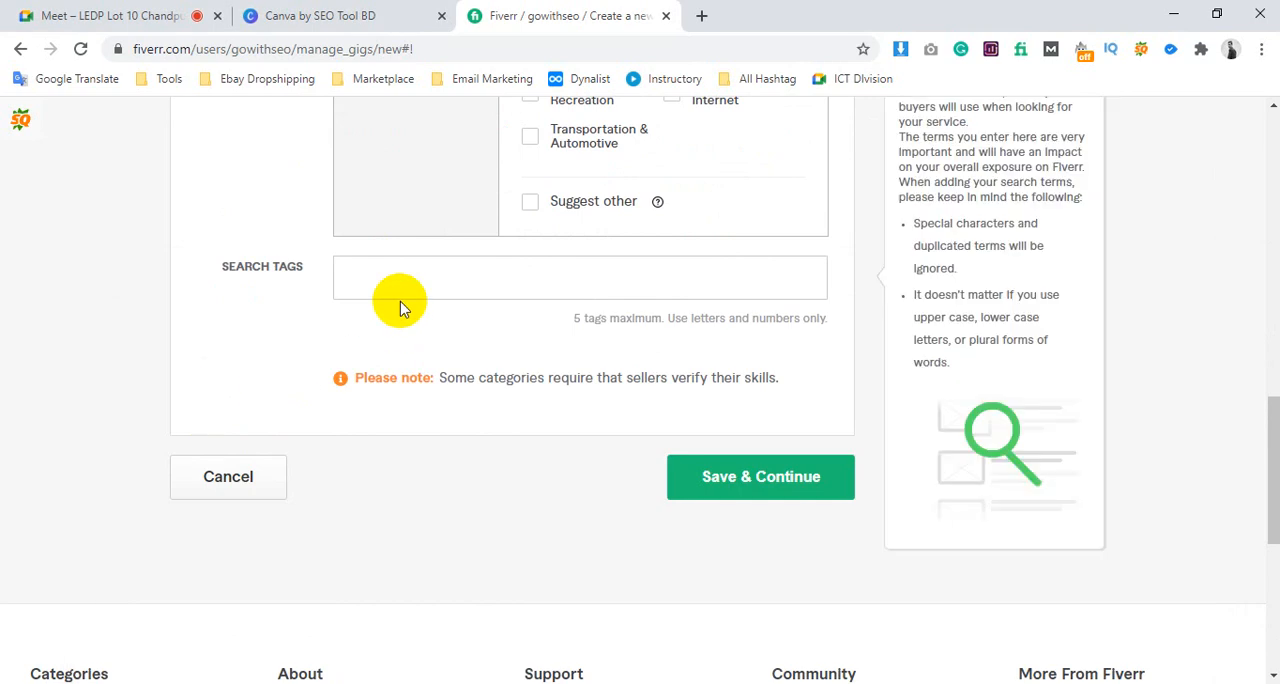
{"action": "left_click", "coordinate": [392, 286]}
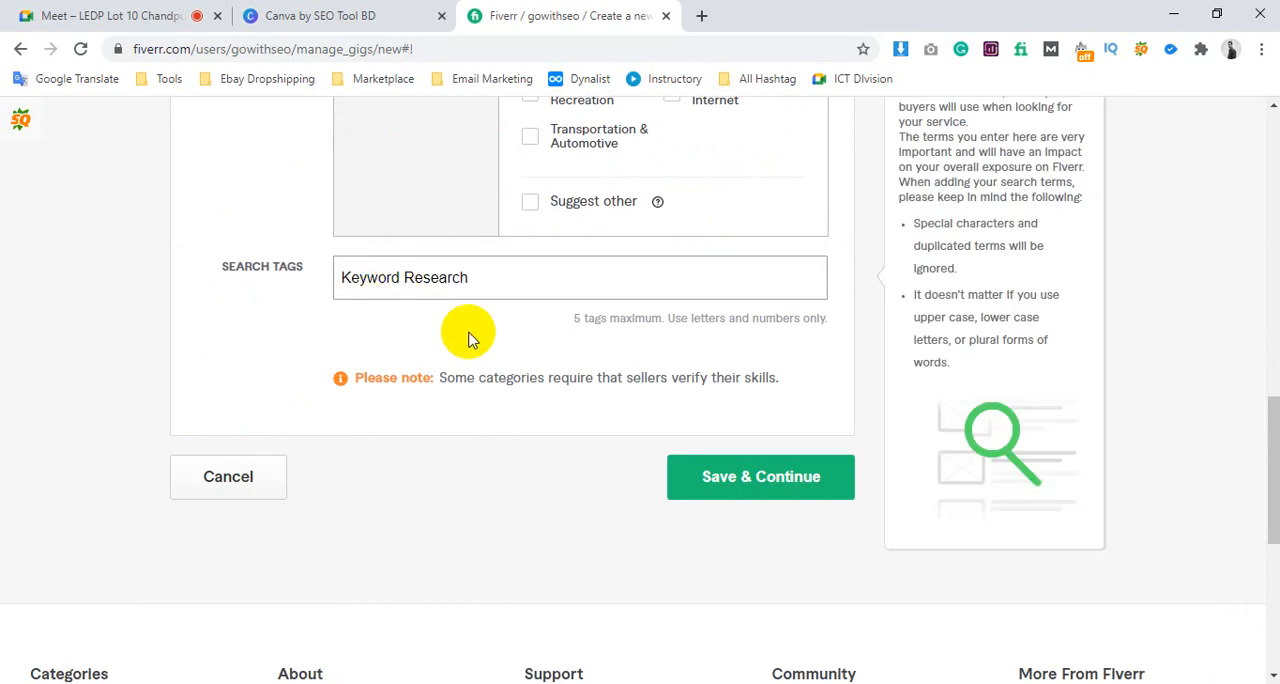
{"action": "key", "text": "Return"}
Examine the industry expertise options in the gig metadata and the instruction about selecting "all industries"
{"action": "scroll", "coordinate": [563, 363], "scroll_direction": "up", "scroll_amount": 5}
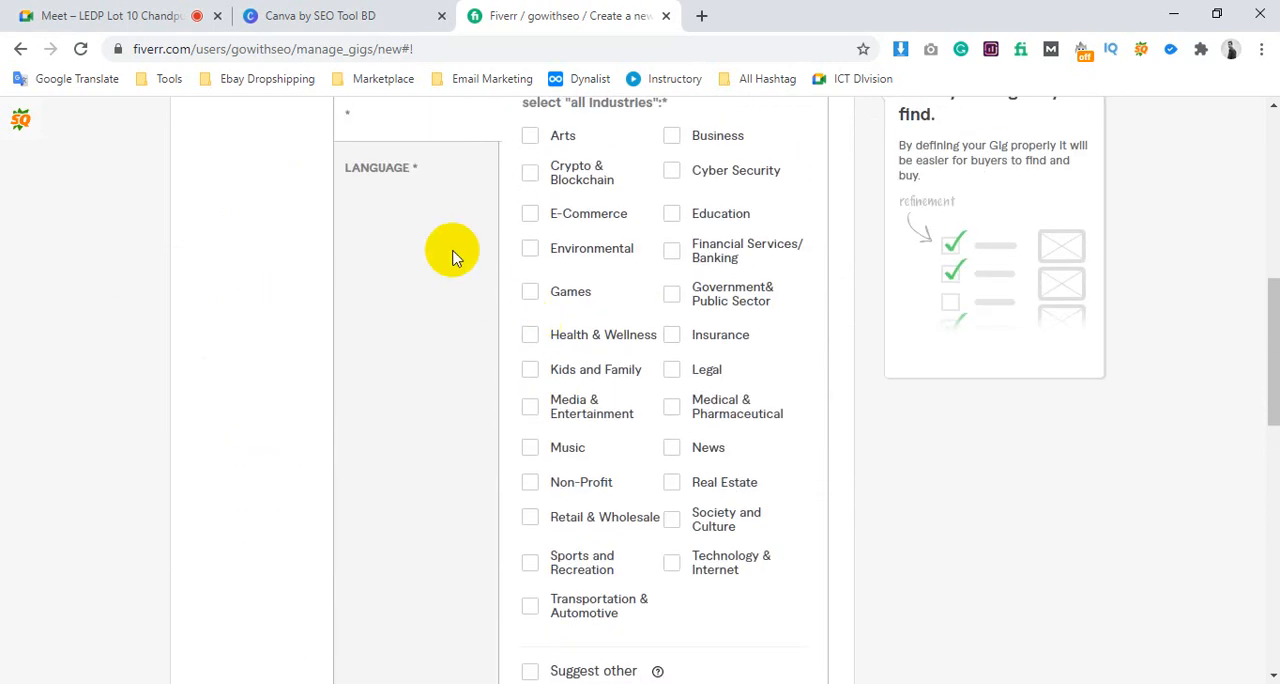
{"action": "scroll", "coordinate": [455, 260], "scroll_direction": "up", "scroll_amount": 2}
{"action": "left_click", "coordinate": [410, 290]}
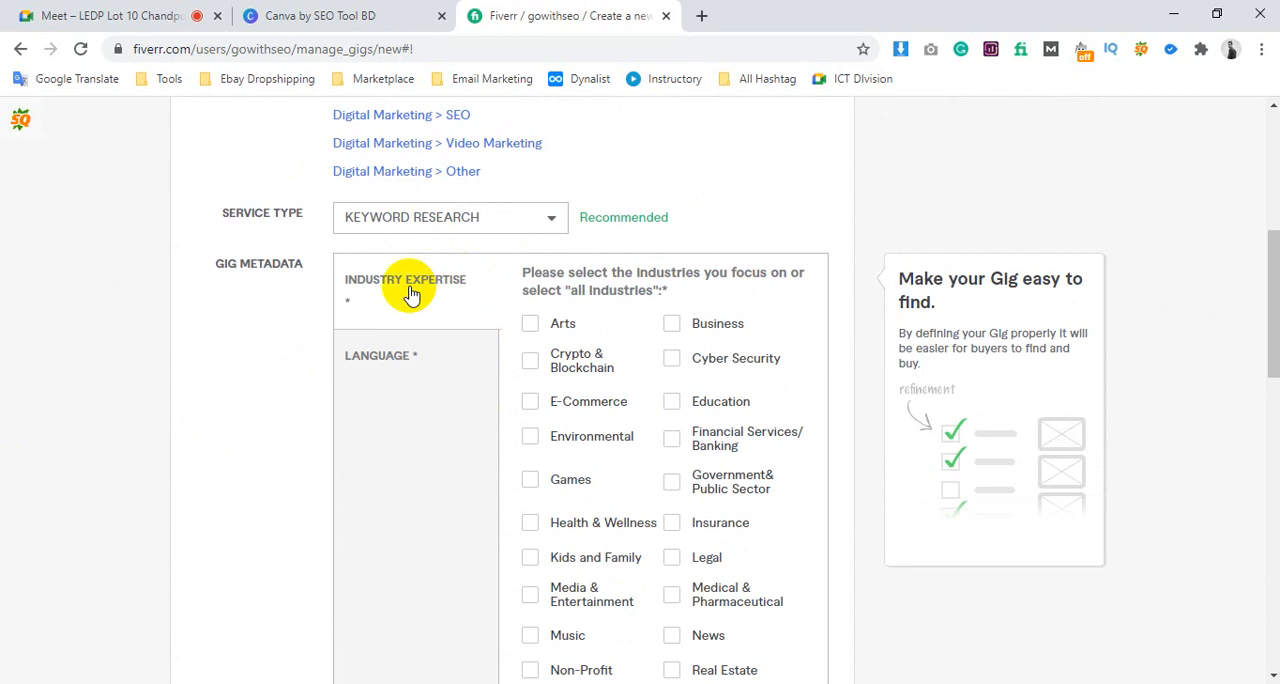
{"action": "scroll", "coordinate": [768, 330], "scroll_direction": "down", "scroll_amount": 3}
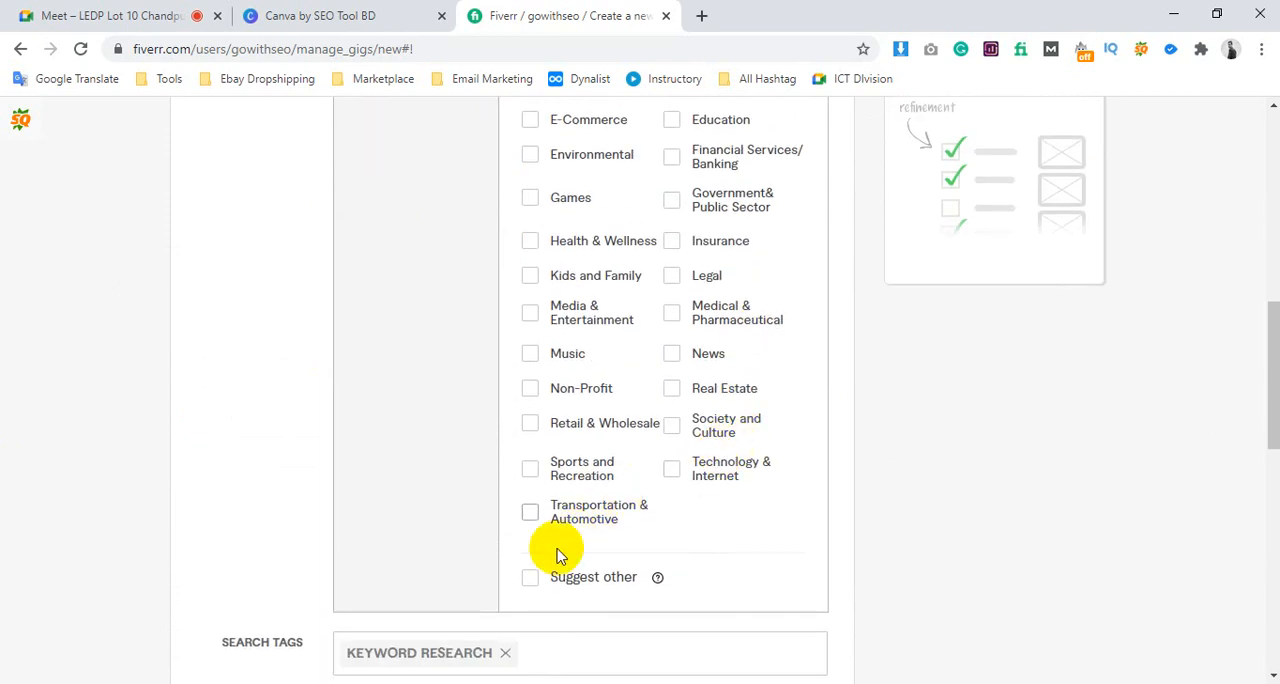
{"action": "scroll", "coordinate": [630, 470], "scroll_direction": "up", "scroll_amount": 2}
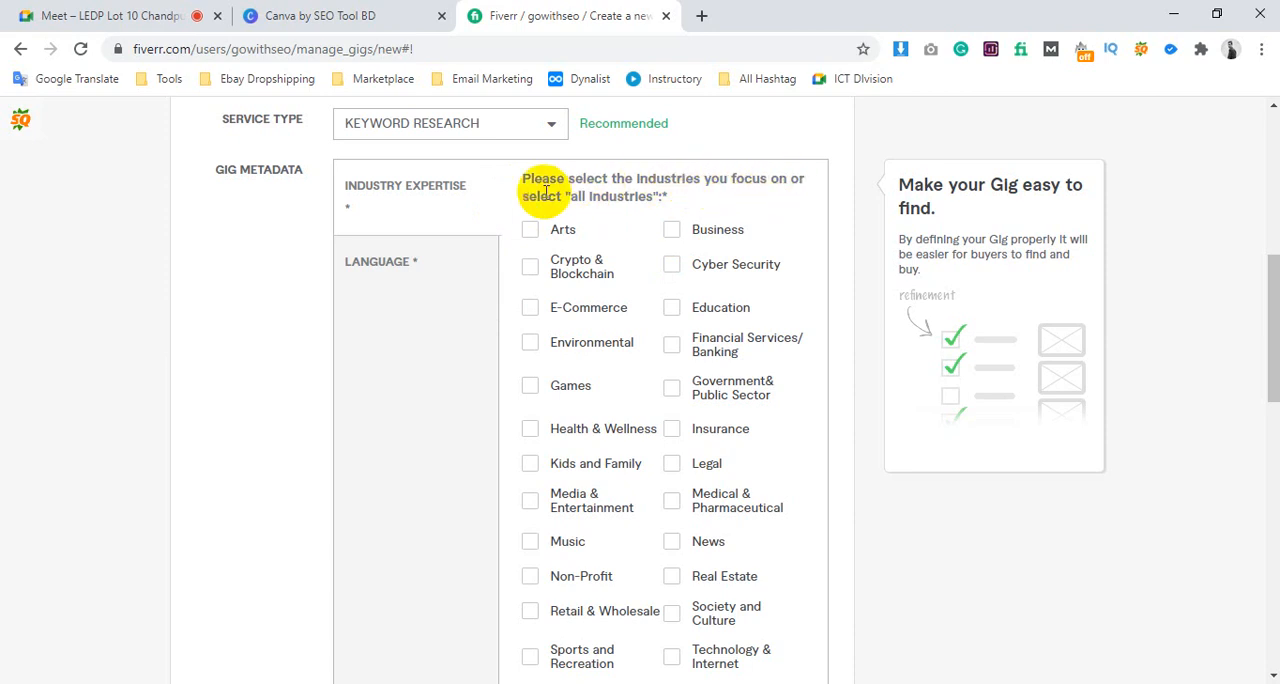
{"action": "left_click_drag", "start_coordinate": [556, 196], "coordinate": [640, 195]}
{"action": "scroll", "coordinate": [660, 193], "scroll_direction": "down", "scroll_amount": 3}
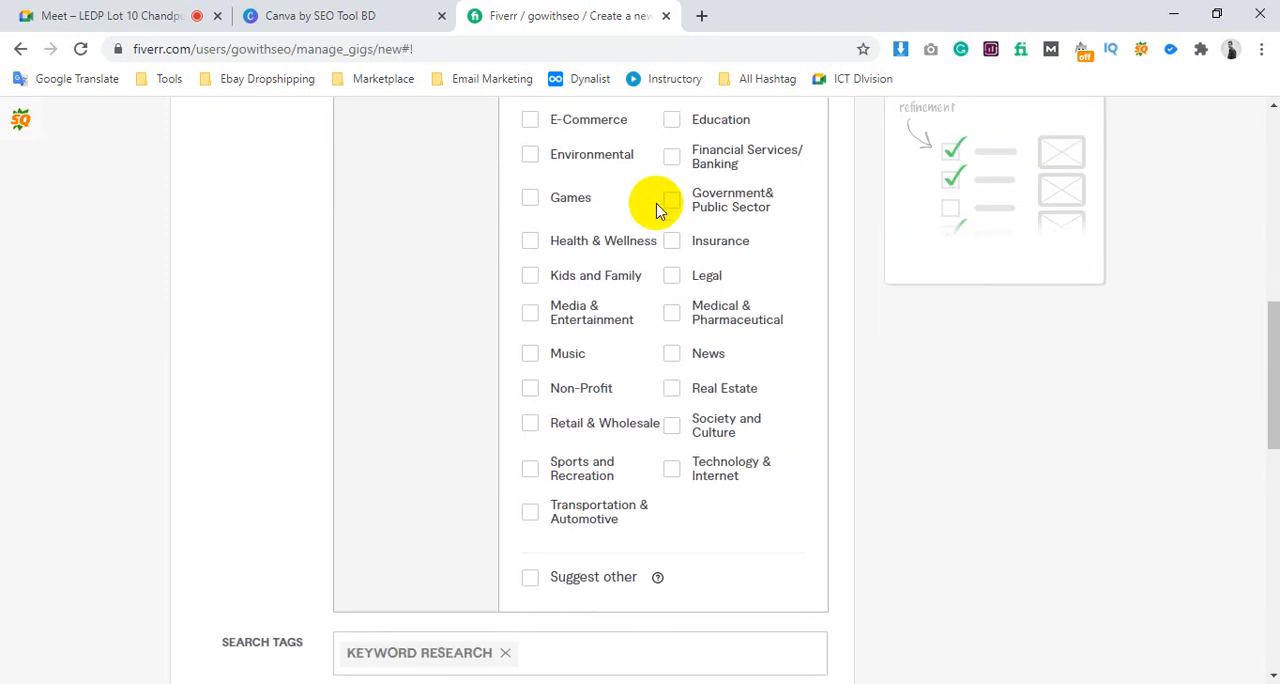
Switch to the Google Meet call, admit the waiting participant, and return to the Fiverr gig form
{"action": "left_click", "coordinate": [120, 15]}
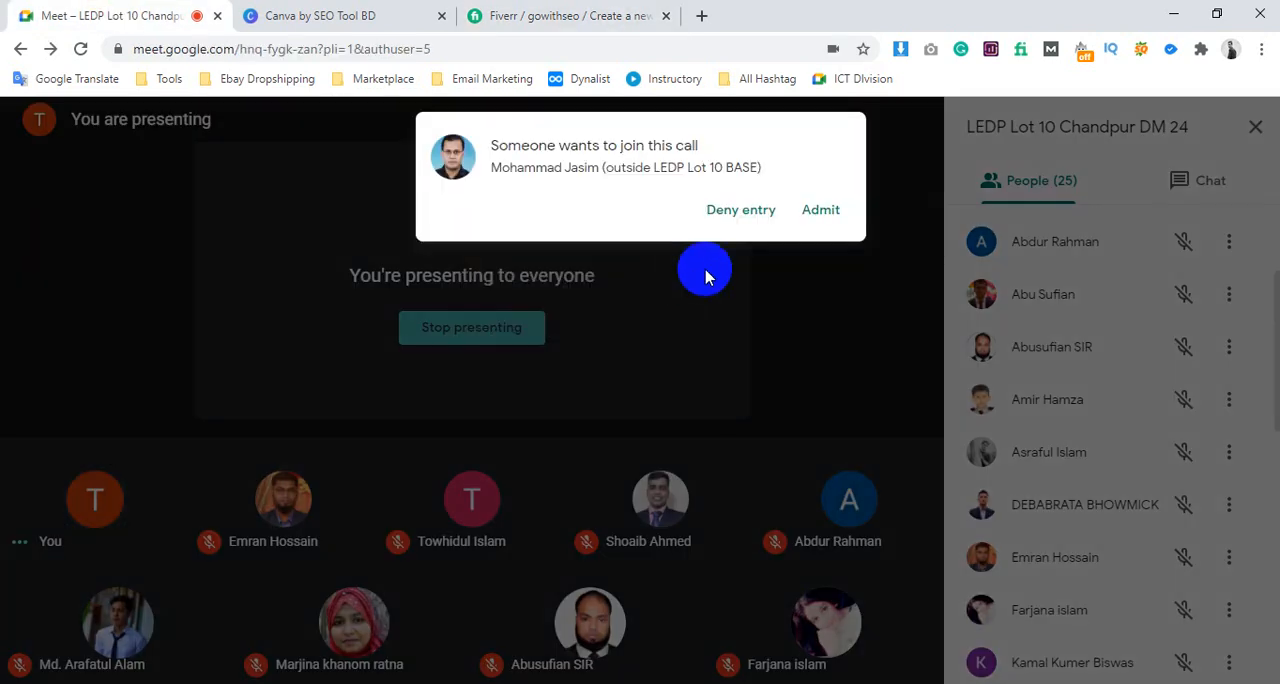
{"action": "left_click", "coordinate": [820, 212]}
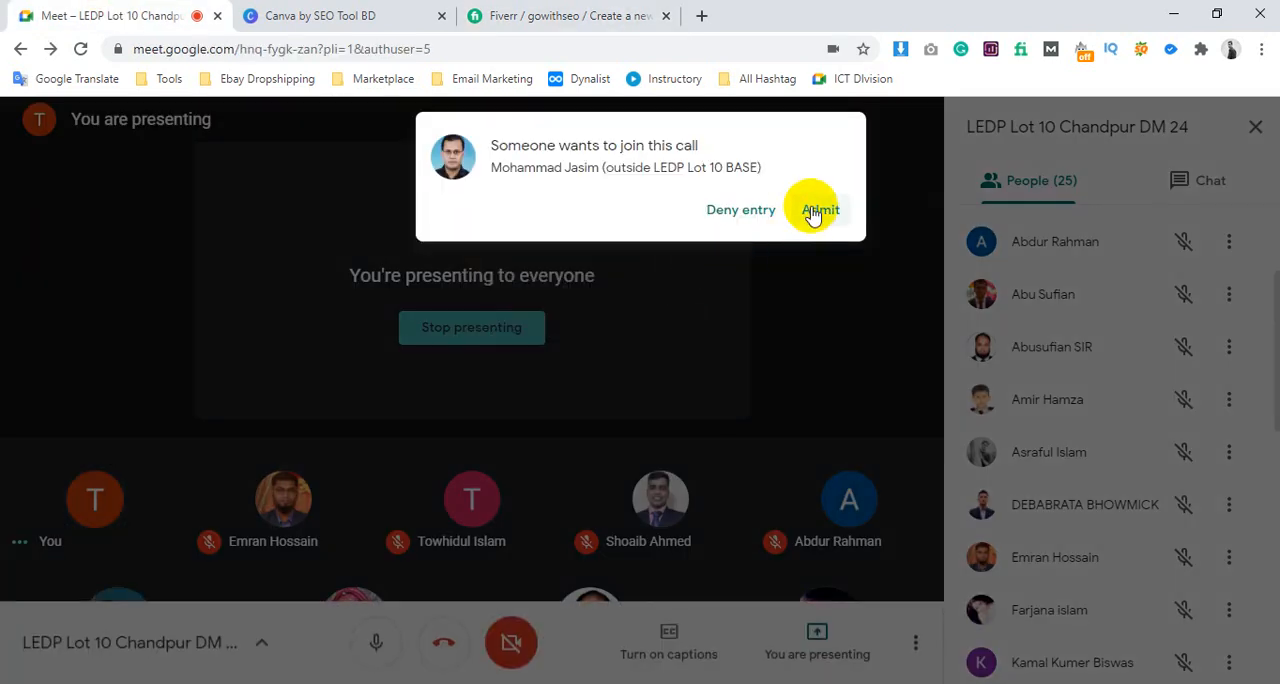
{"action": "left_click", "coordinate": [588, 12]}
Select Financial Services/Banking, Health & Wellness, and Transportation & Automotive as the gig's industry expertise
{"action": "scroll", "coordinate": [700, 372], "scroll_direction": "up", "scroll_amount": 3}
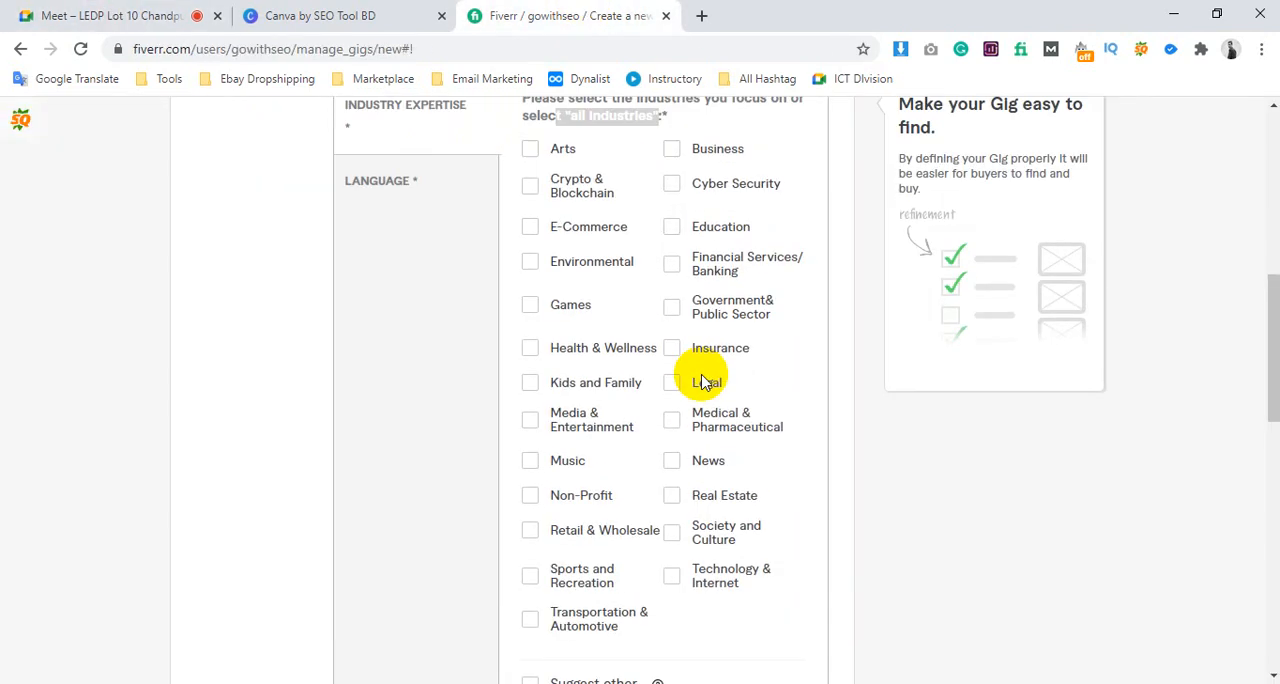
{"action": "scroll", "coordinate": [678, 297], "scroll_direction": "down", "scroll_amount": 1}
{"action": "scroll", "coordinate": [678, 297], "scroll_direction": "down", "scroll_amount": 1}
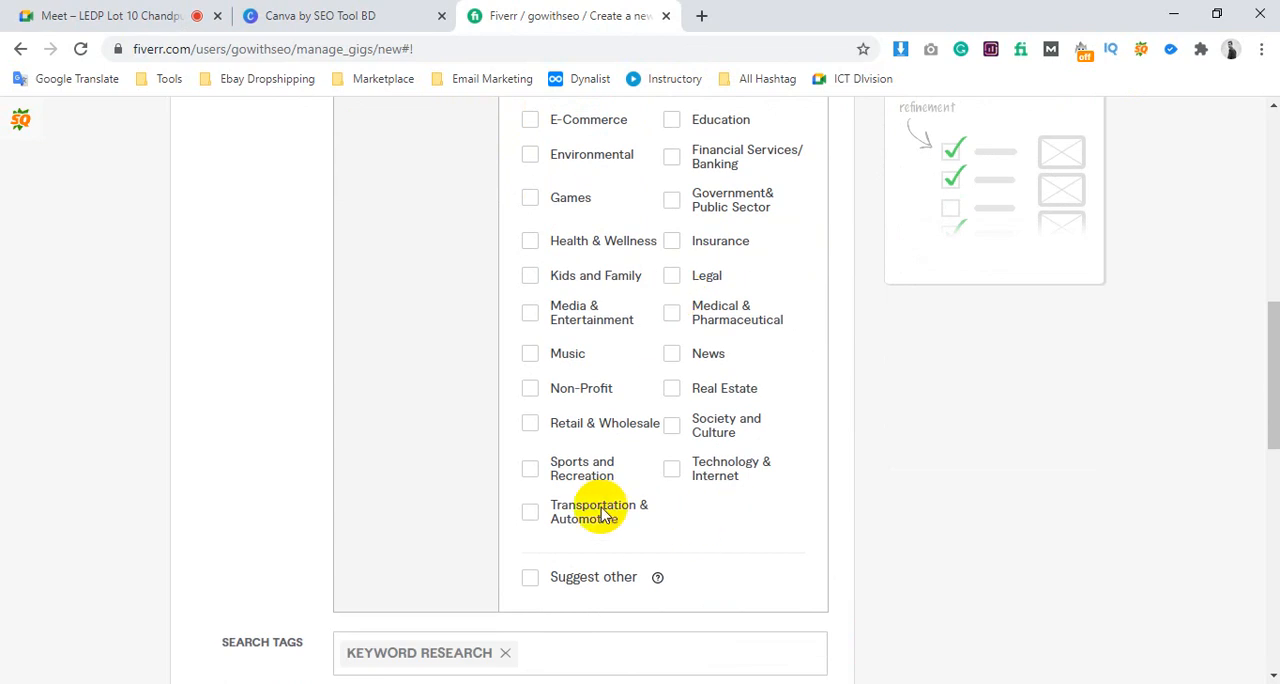
{"action": "scroll", "coordinate": [690, 380], "scroll_direction": "up", "scroll_amount": 1}
{"action": "scroll", "coordinate": [700, 360], "scroll_direction": "up", "scroll_amount": 3}
{"action": "left_click", "coordinate": [530, 325]}
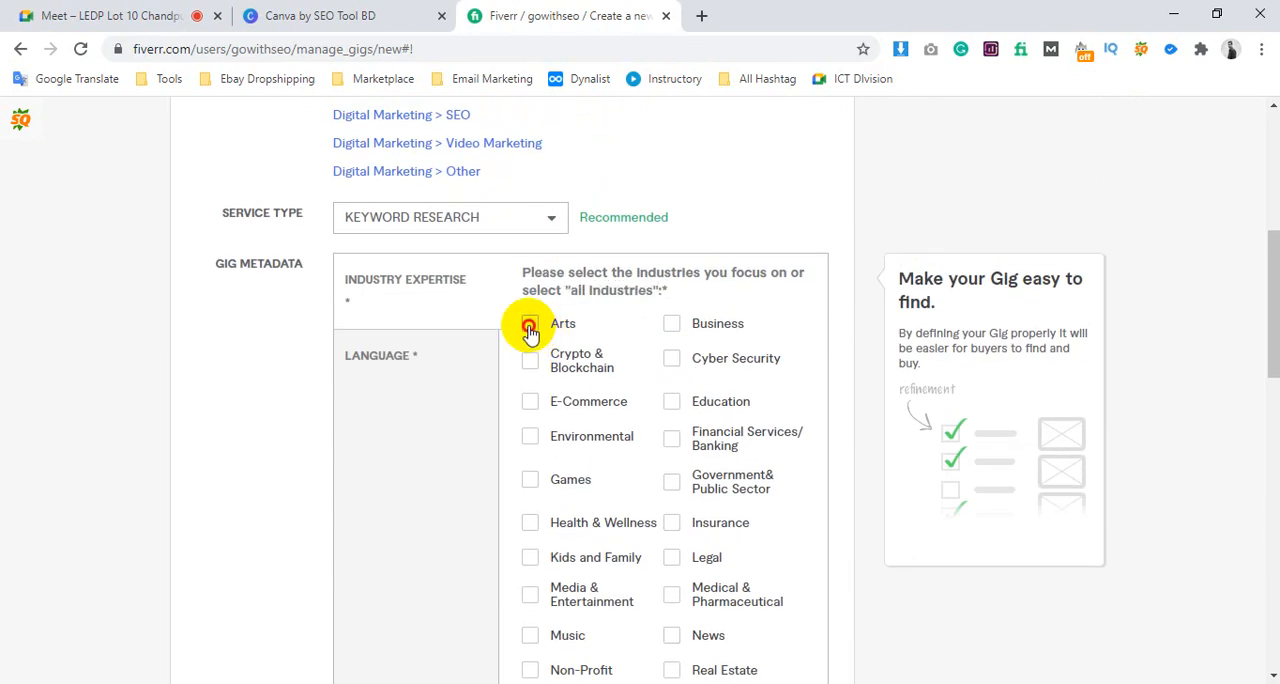
{"action": "scroll", "coordinate": [690, 330], "scroll_direction": "down", "scroll_amount": 1}
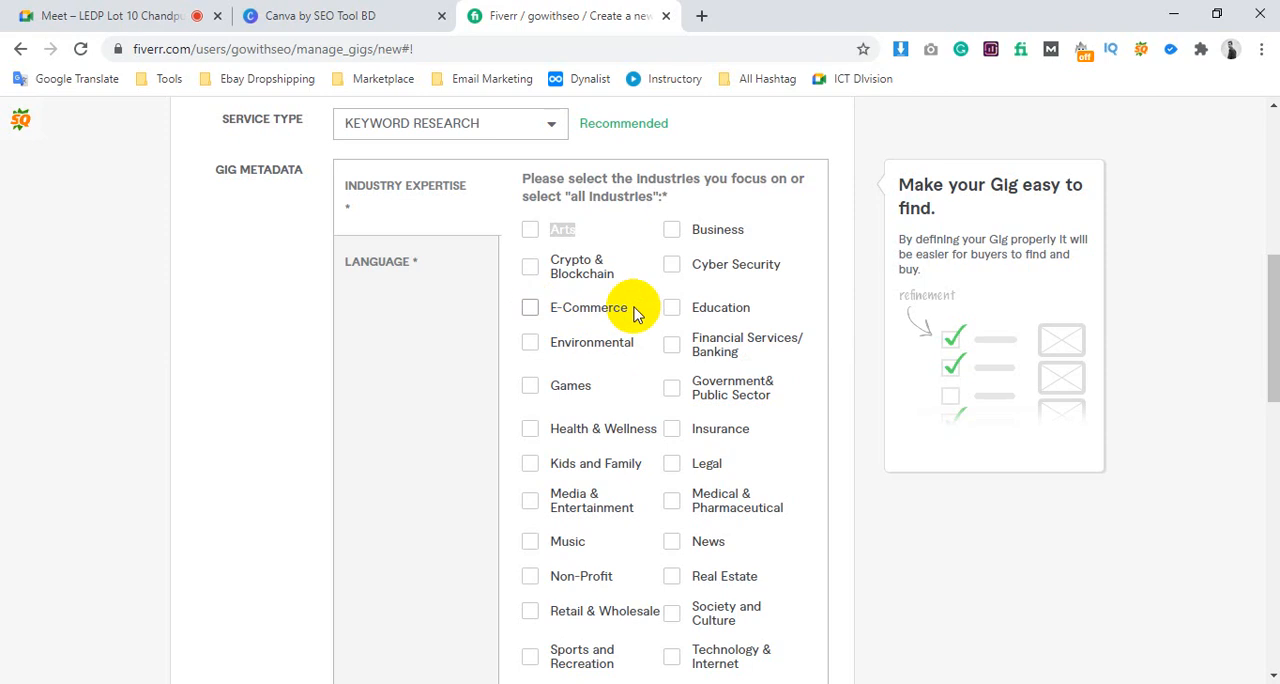
{"action": "scroll", "coordinate": [660, 340], "scroll_direction": "down", "scroll_amount": 1}
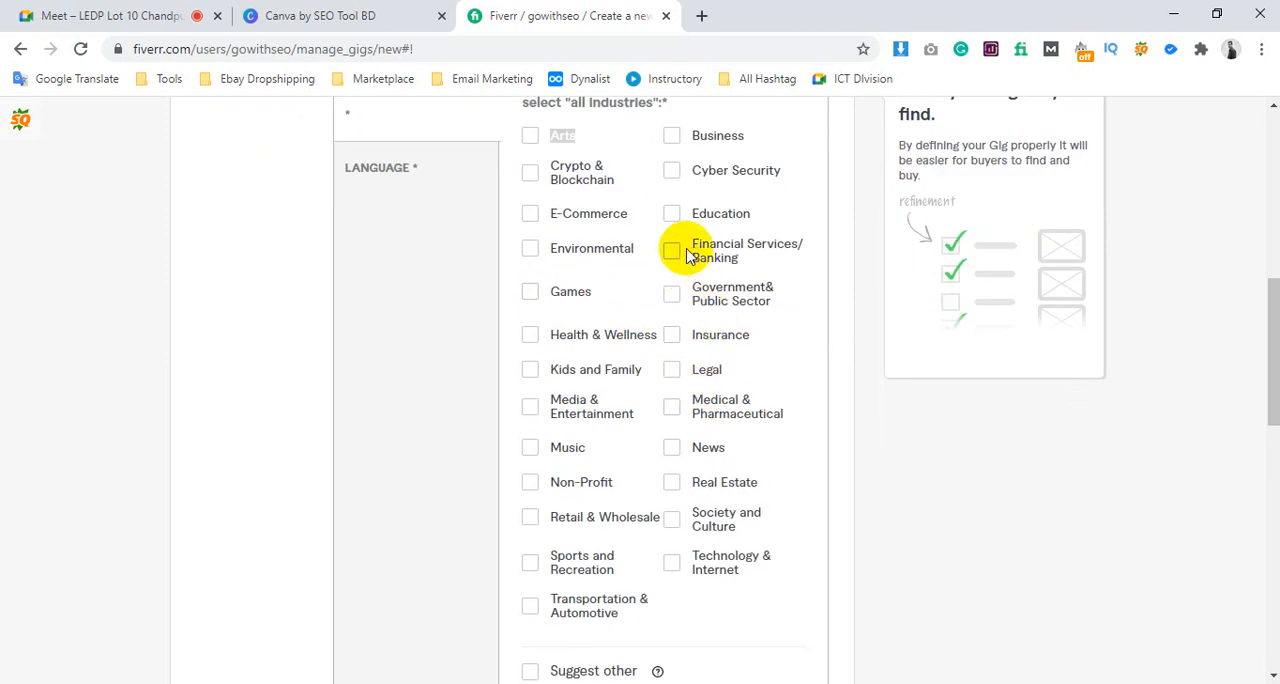
{"action": "left_click", "coordinate": [531, 338]}
{"action": "scroll", "coordinate": [626, 433], "scroll_direction": "down", "scroll_amount": 1}
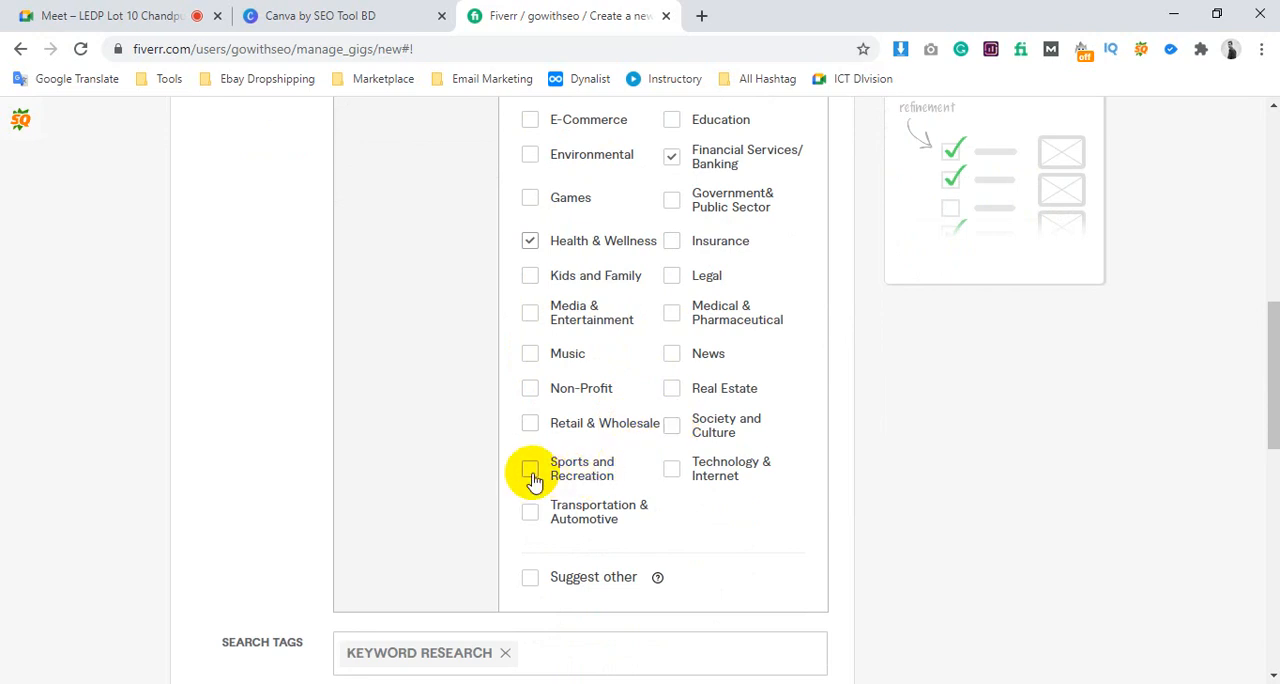
{"action": "left_click", "coordinate": [531, 518]}
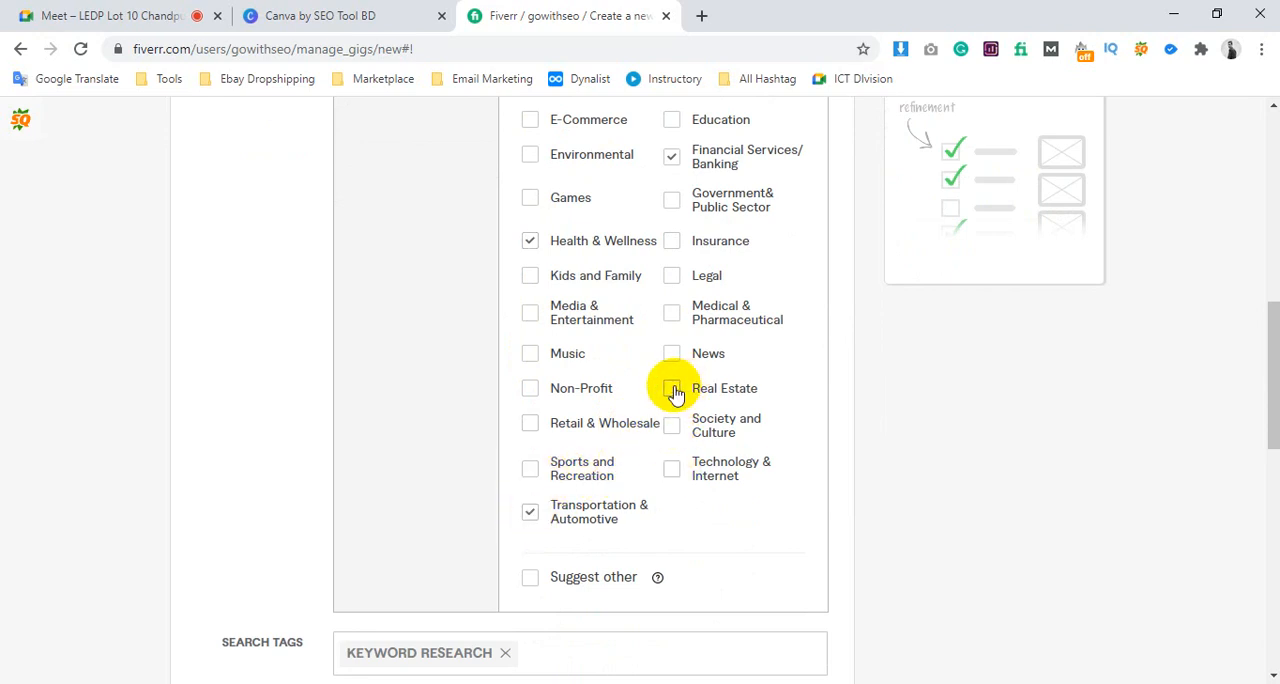
Add Real Estate, Insurance, Business, Sports and Recreation, and Technology & Internet to the gig's industry expertise
{"action": "scroll", "coordinate": [705, 327], "scroll_direction": "up", "scroll_amount": 2}
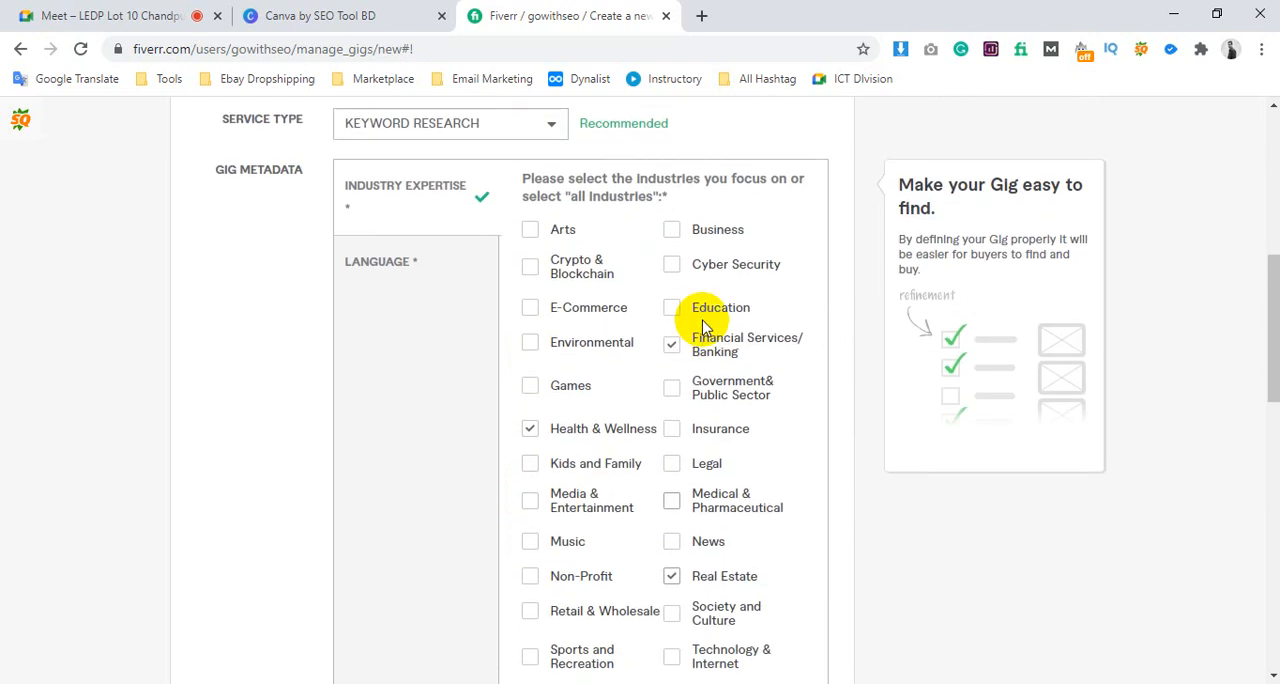
{"action": "left_click", "coordinate": [672, 430]}
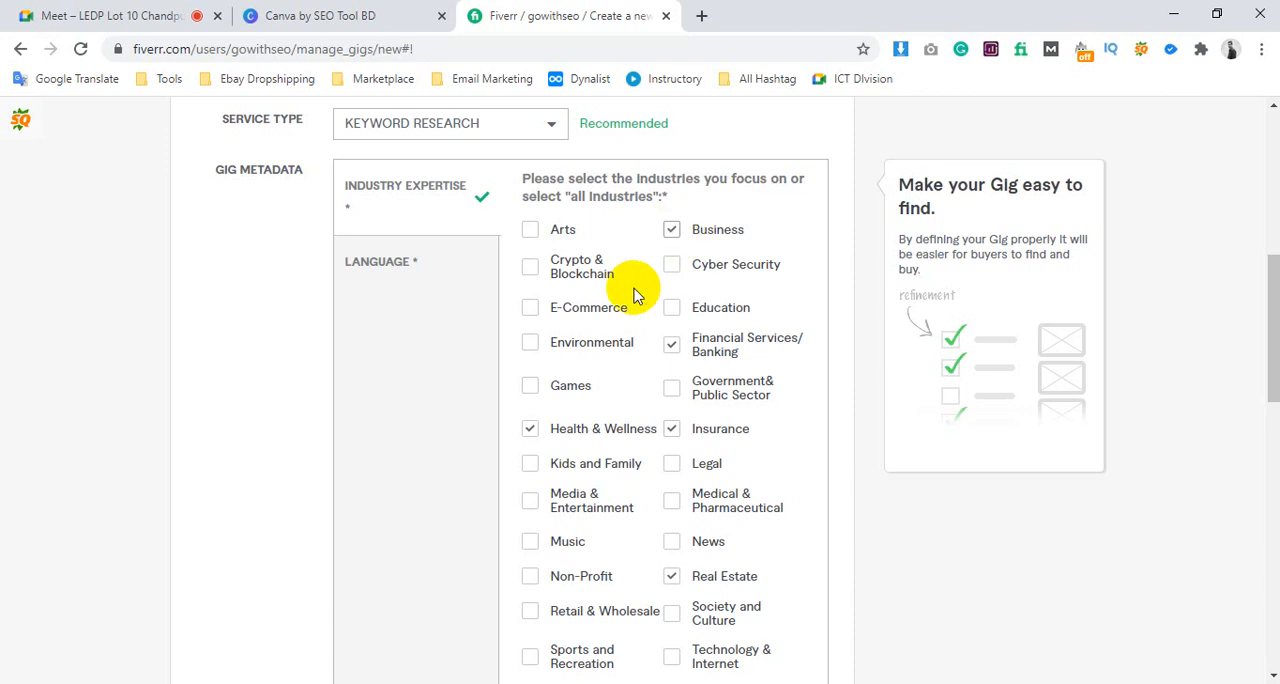
{"action": "scroll", "coordinate": [634, 286], "scroll_direction": "down", "scroll_amount": 2}
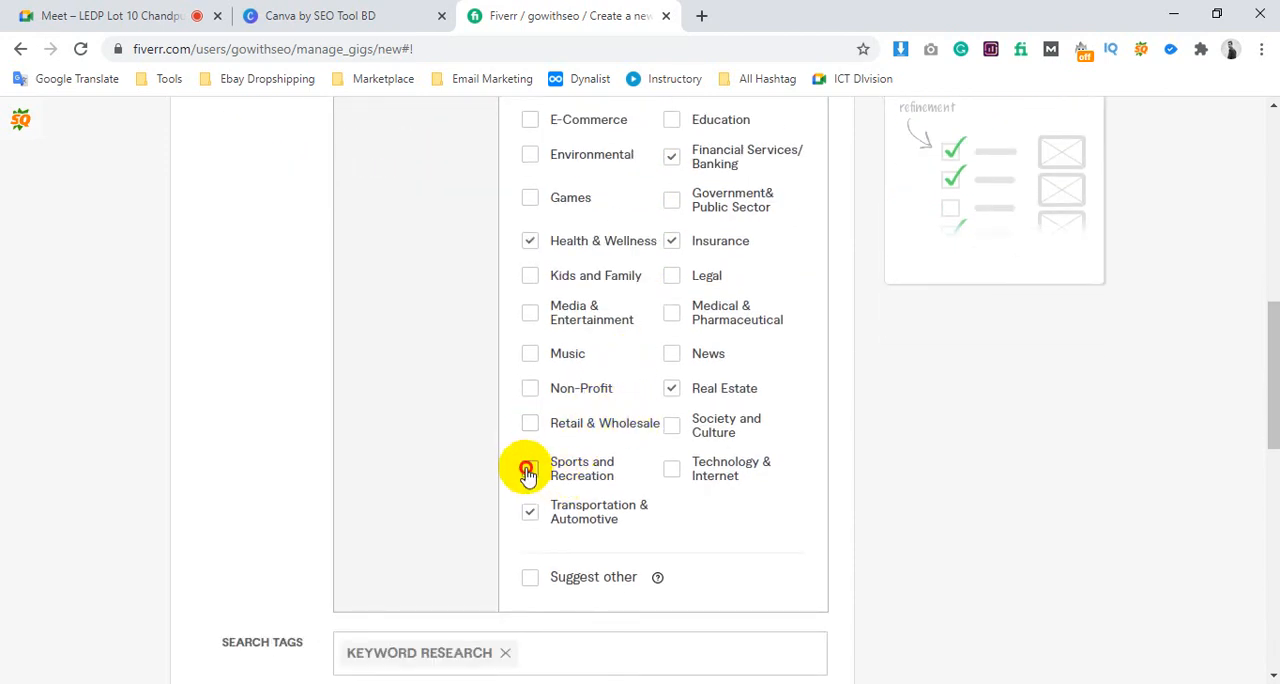
{"action": "left_click", "coordinate": [528, 470]}
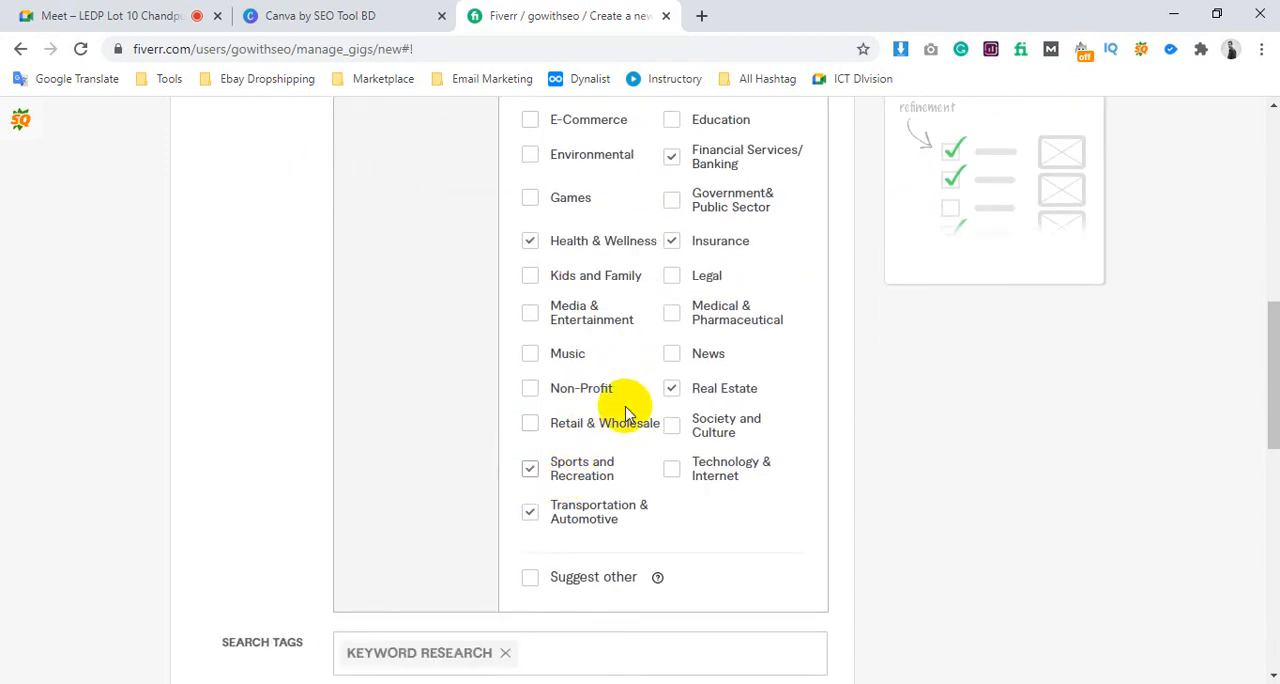
{"action": "left_click", "coordinate": [673, 470]}
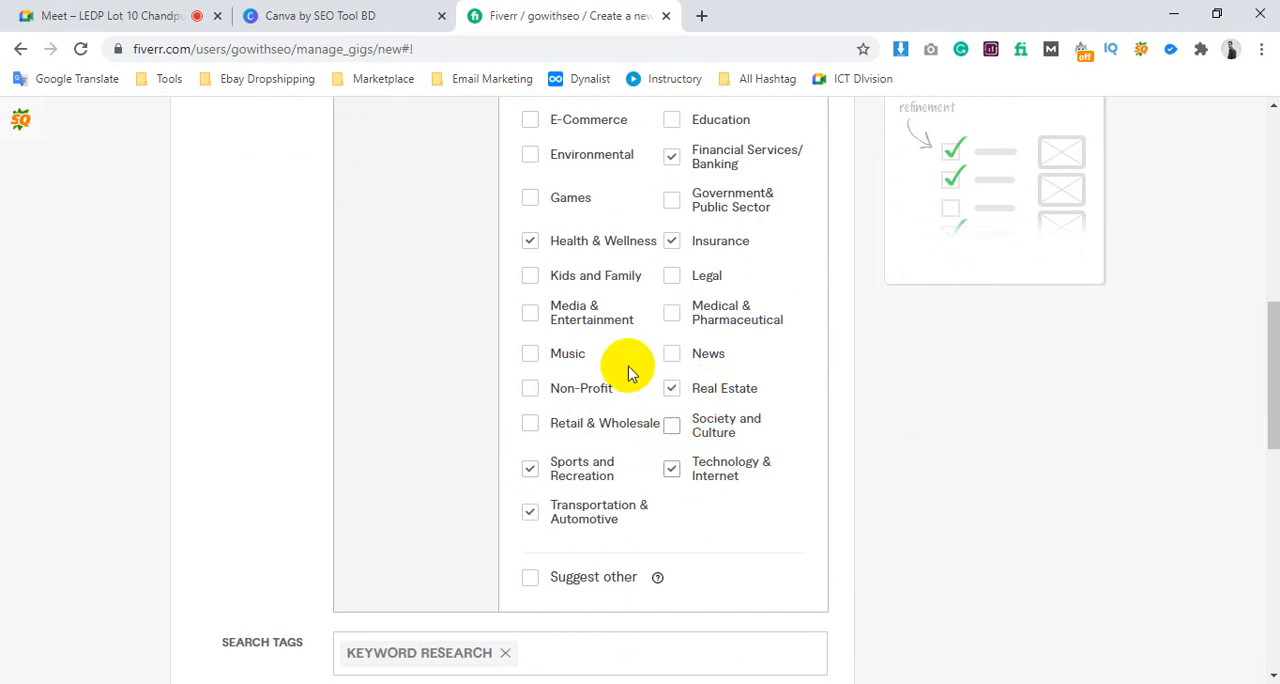
Review the chosen industries in the gig metadata against the "all industries" instruction
{"action": "scroll", "coordinate": [565, 305], "scroll_direction": "up", "scroll_amount": 2}
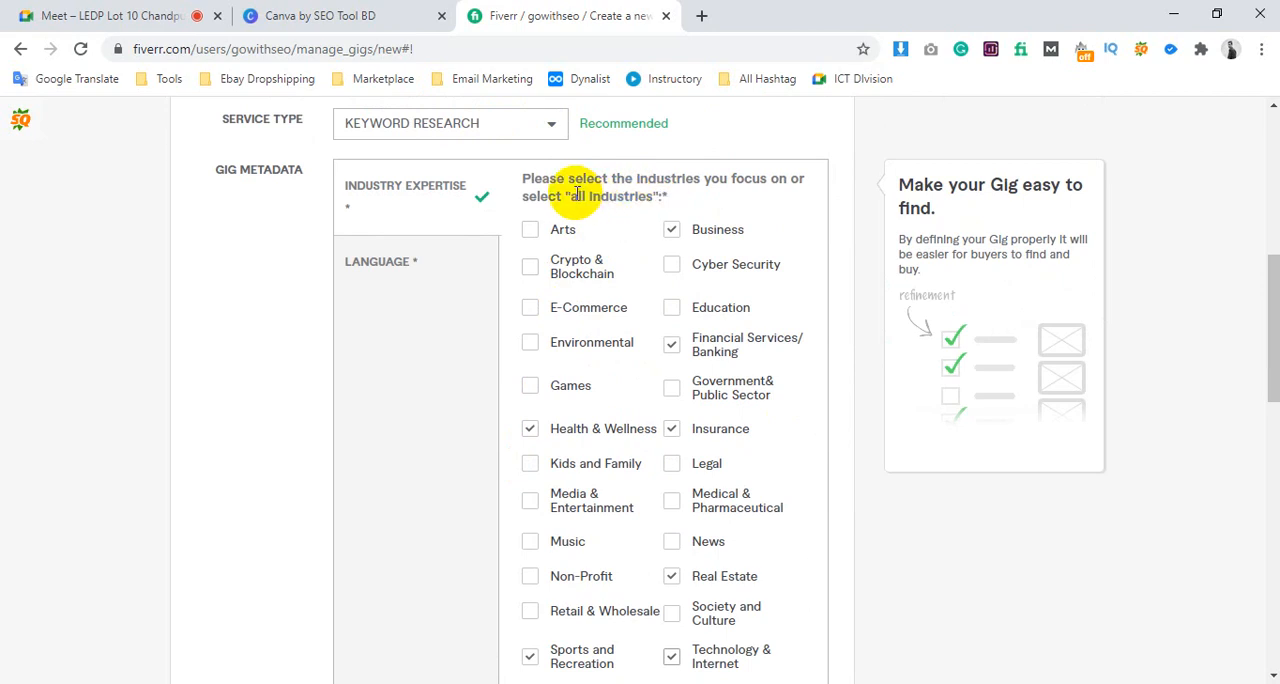
{"action": "left_click_drag", "start_coordinate": [576, 194], "coordinate": [648, 203]}
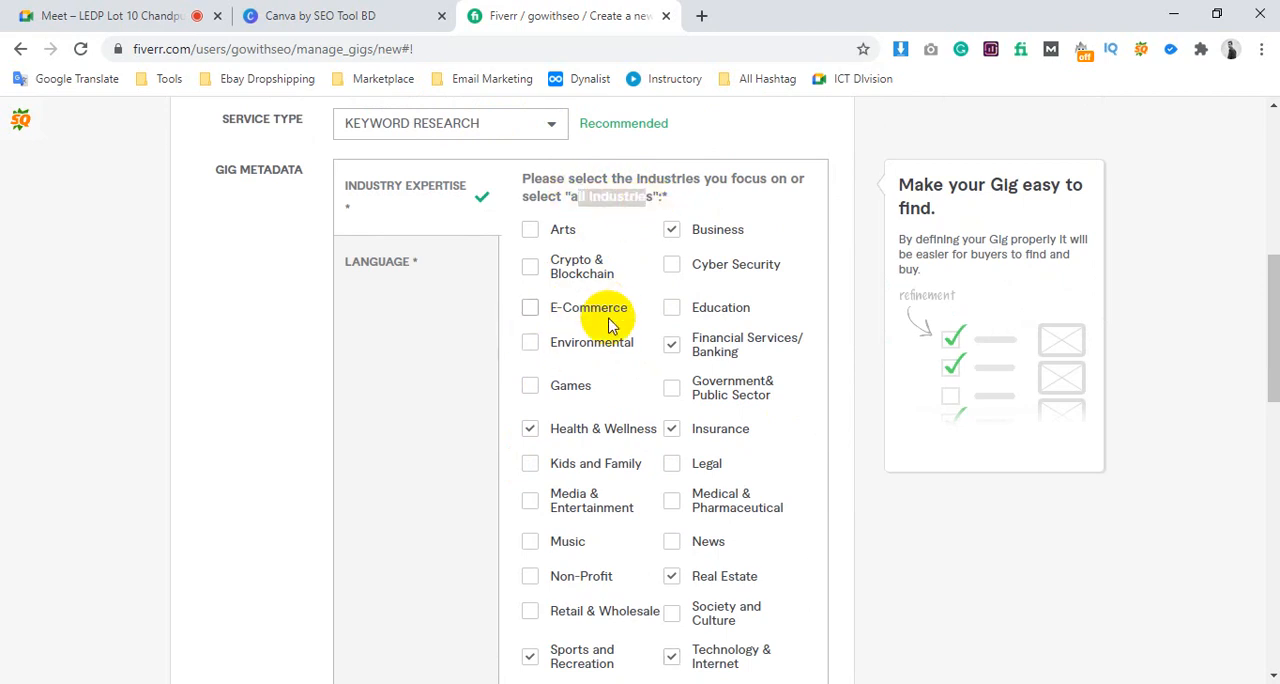
{"action": "scroll", "coordinate": [580, 177], "scroll_direction": "down", "scroll_amount": 1}
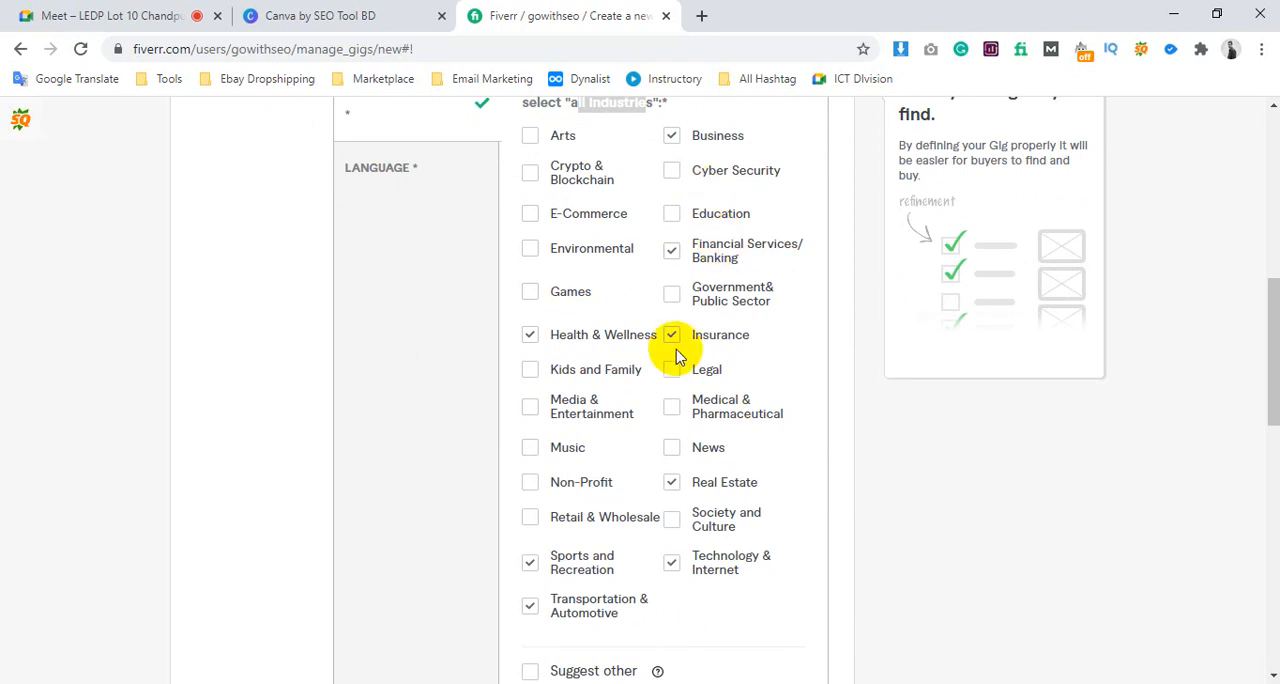
{"action": "right_click", "coordinate": [627, 317]}
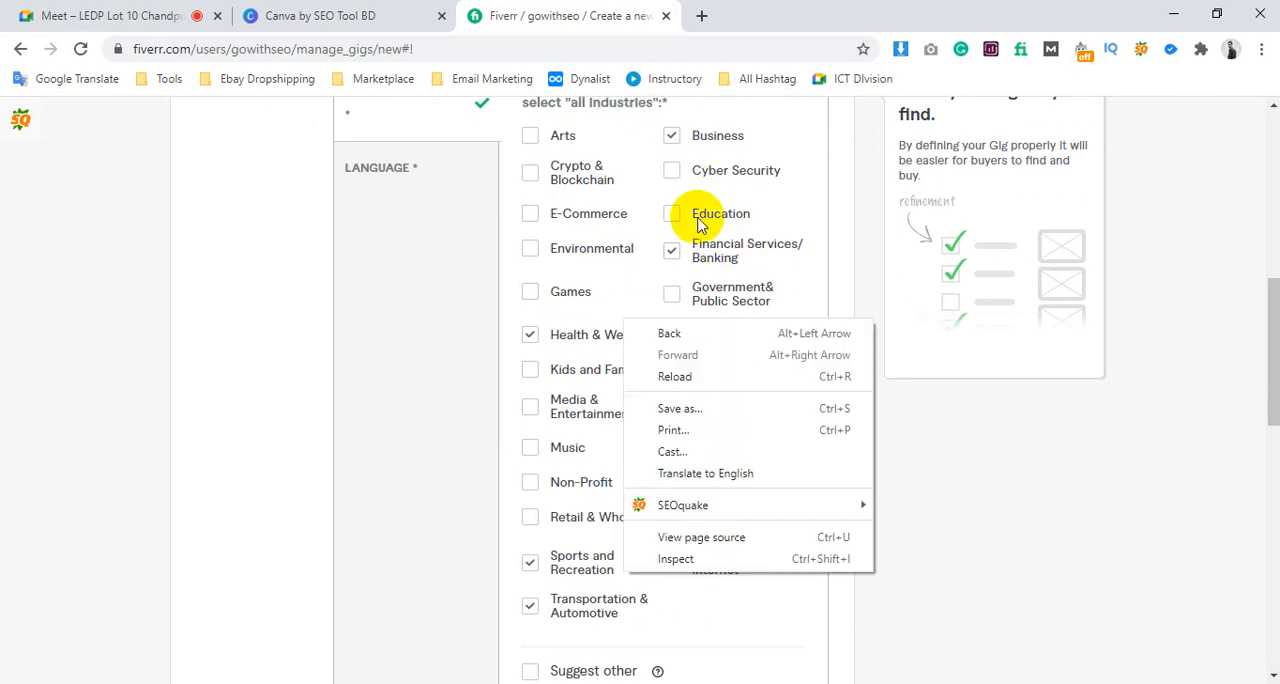
{"action": "left_click", "coordinate": [698, 218]}
{"action": "scroll", "coordinate": [617, 315], "scroll_direction": "up", "scroll_amount": 2}
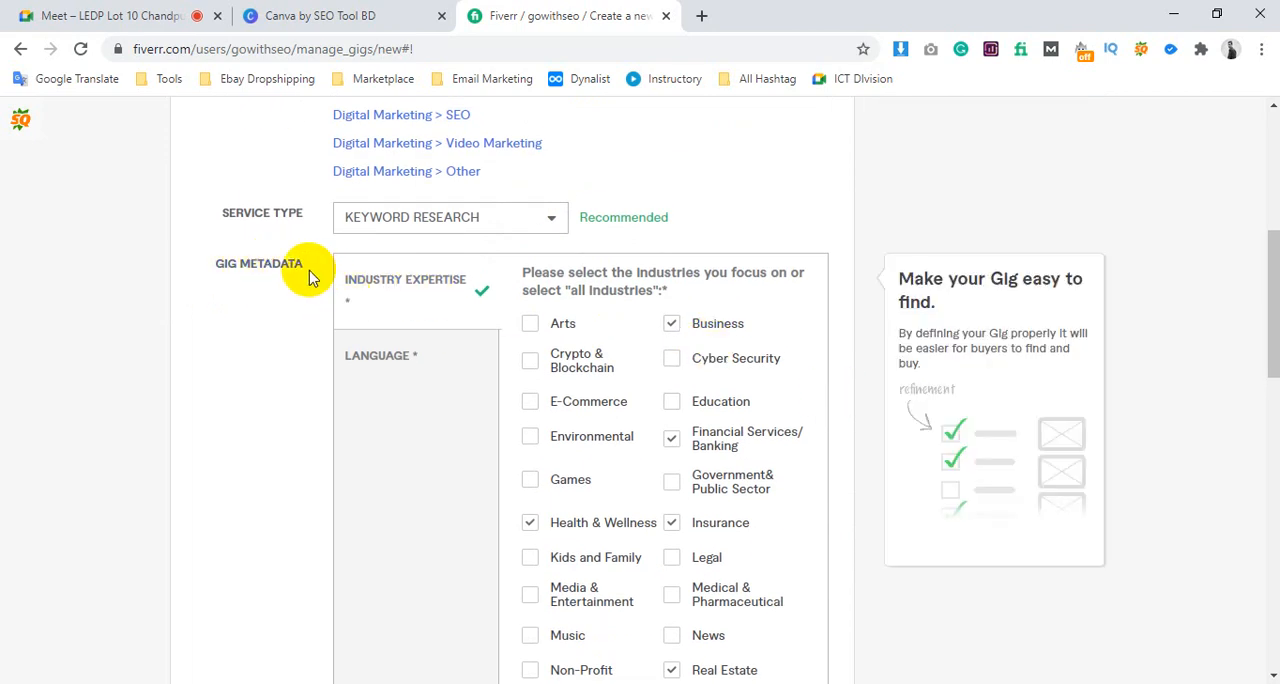
{"action": "scroll", "coordinate": [630, 352], "scroll_direction": "down", "scroll_amount": 1}
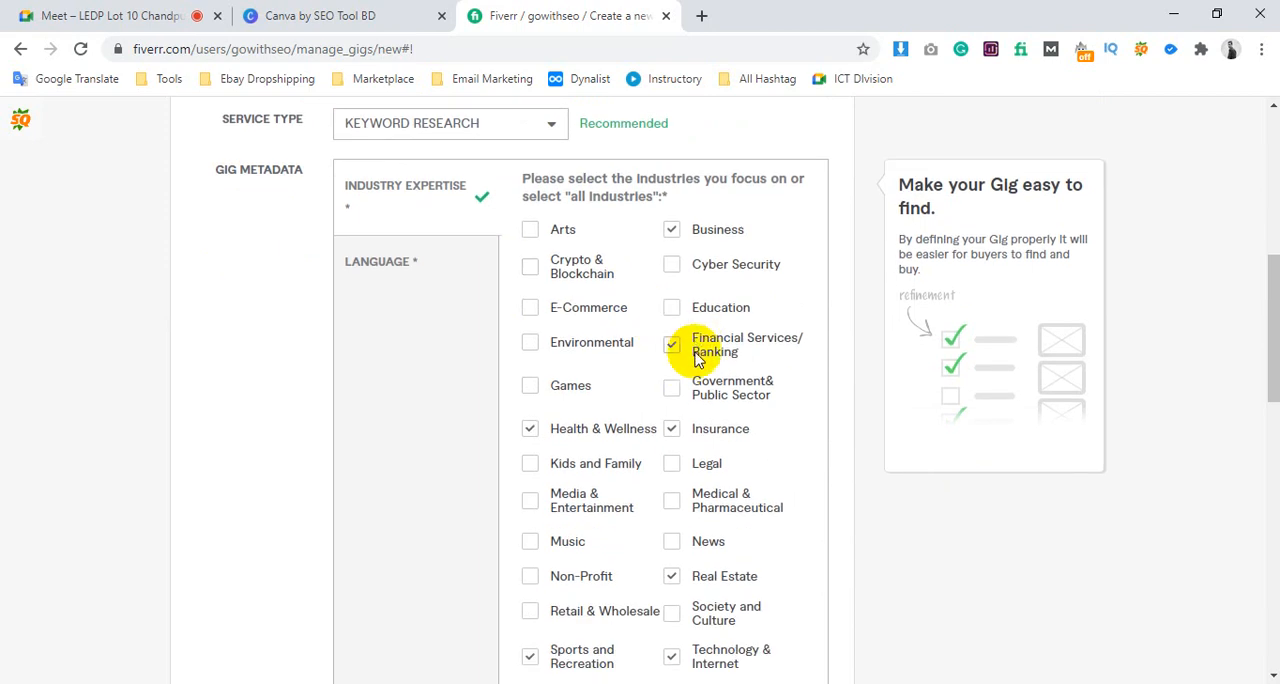
Add E-Commerce, Education, Environmental, Legal, Media & Entertainment, and Society and Culture to the gig's industry expertise
{"action": "left_click", "coordinate": [529, 316]}
{"action": "left_click", "coordinate": [543, 342]}
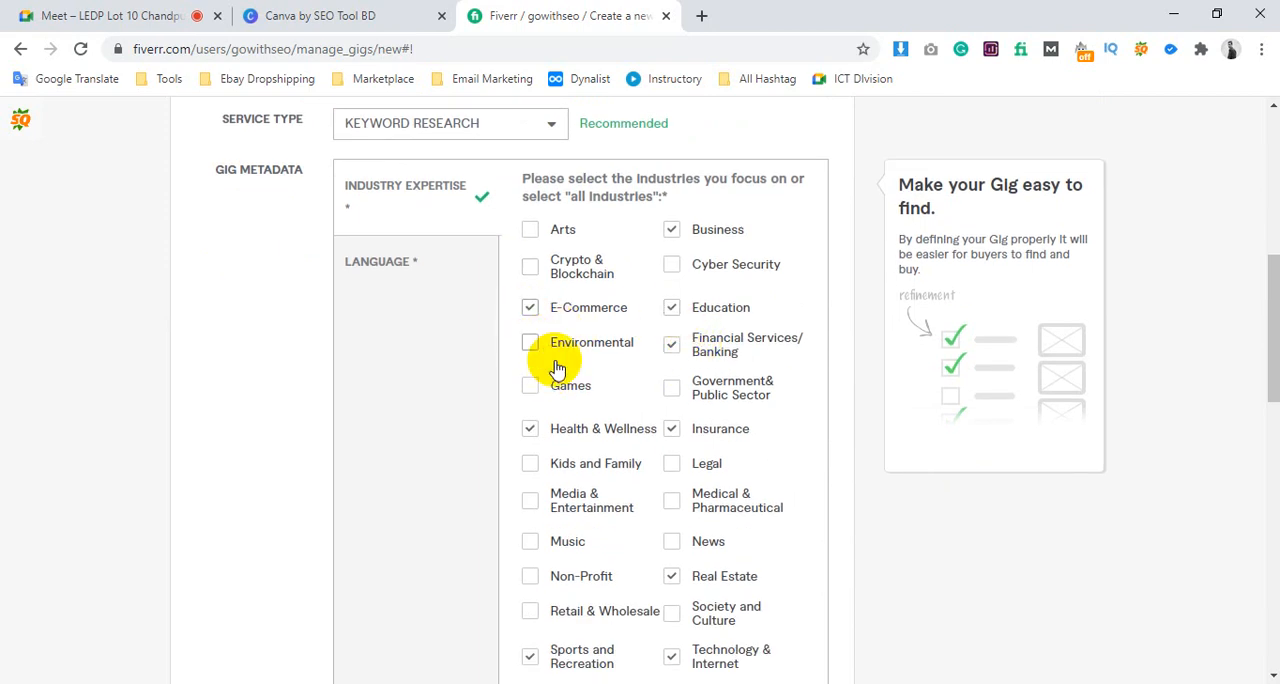
{"action": "left_click", "coordinate": [669, 467]}
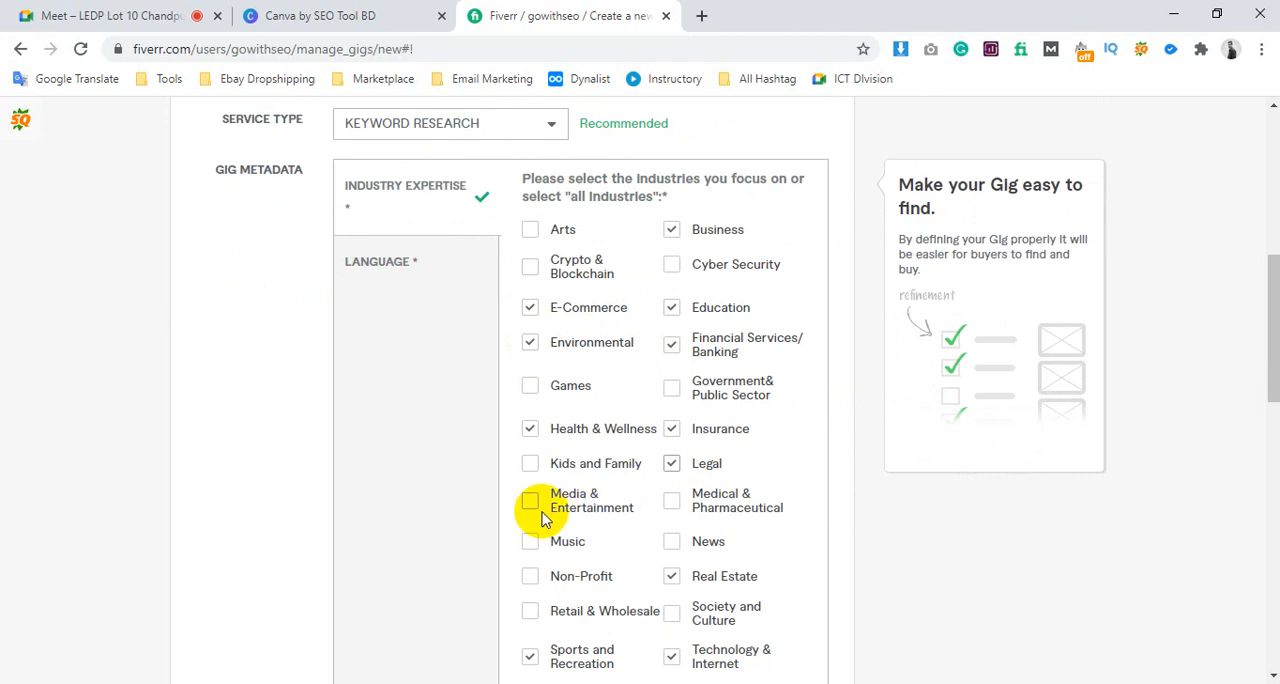
{"action": "left_click", "coordinate": [532, 503]}
{"action": "scroll", "coordinate": [600, 490], "scroll_direction": "down", "scroll_amount": 1}
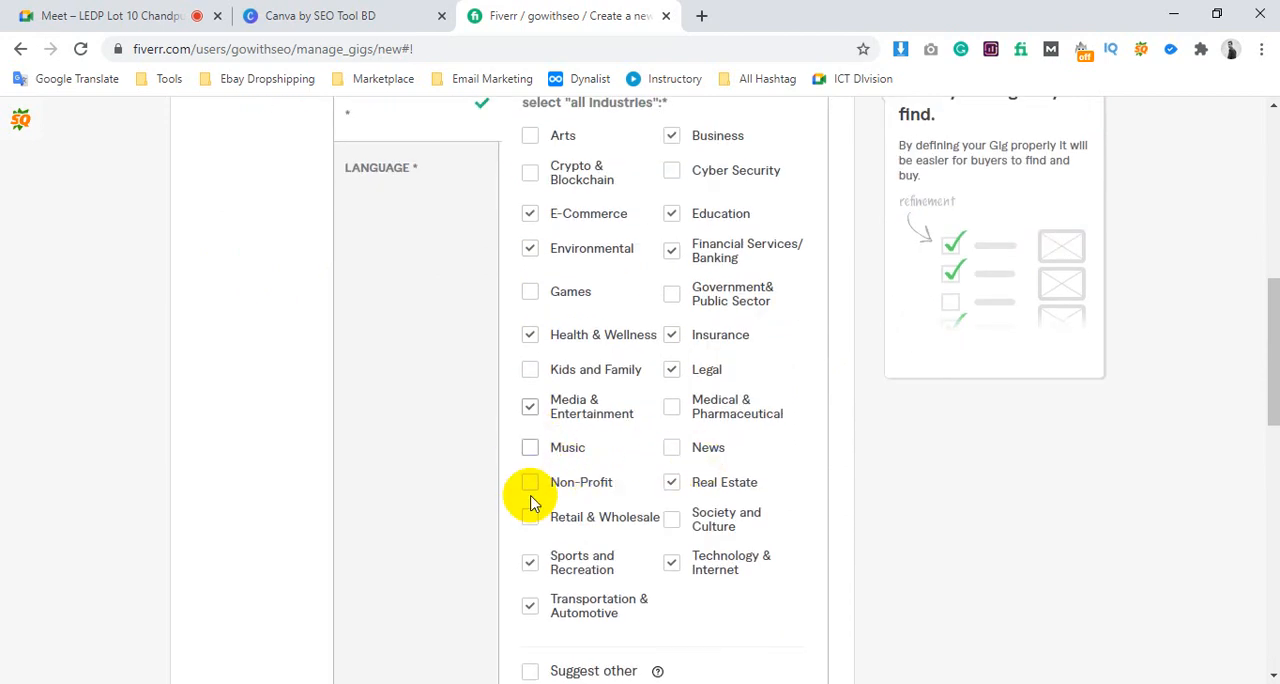
{"action": "scroll", "coordinate": [706, 460], "scroll_direction": "down", "scroll_amount": 1}
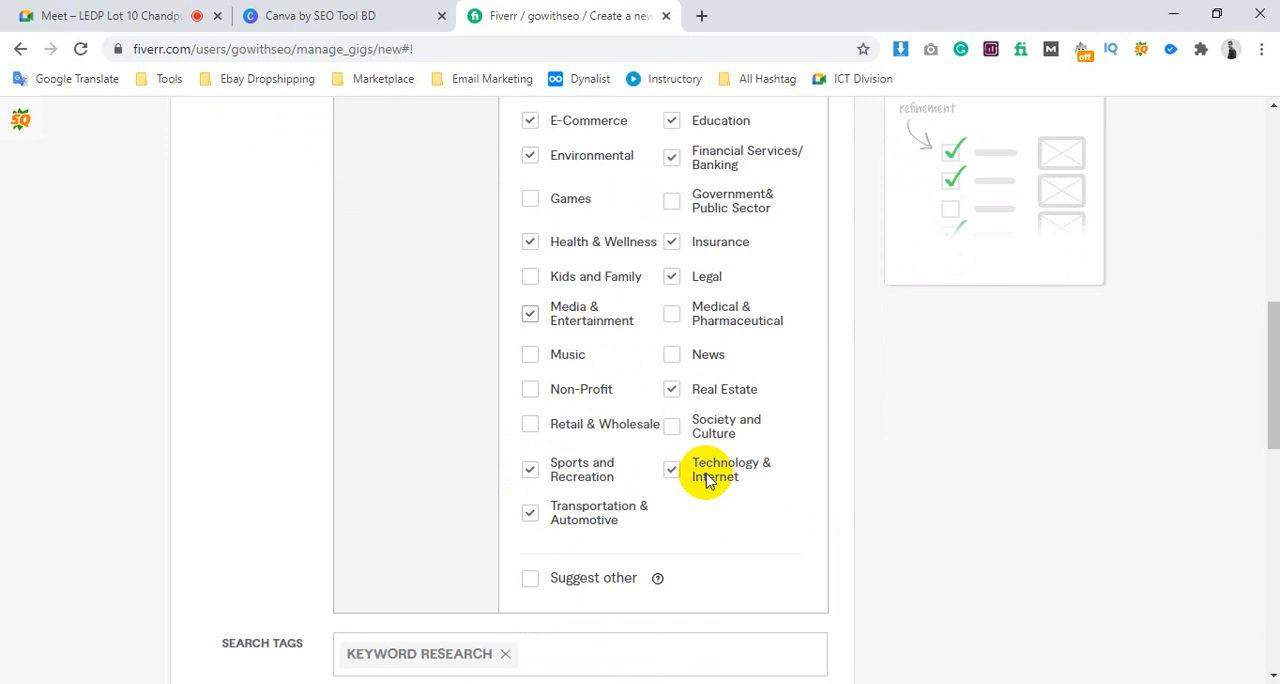
{"action": "left_click", "coordinate": [669, 428]}
{"action": "scroll", "coordinate": [680, 470], "scroll_direction": "up", "scroll_amount": 2}
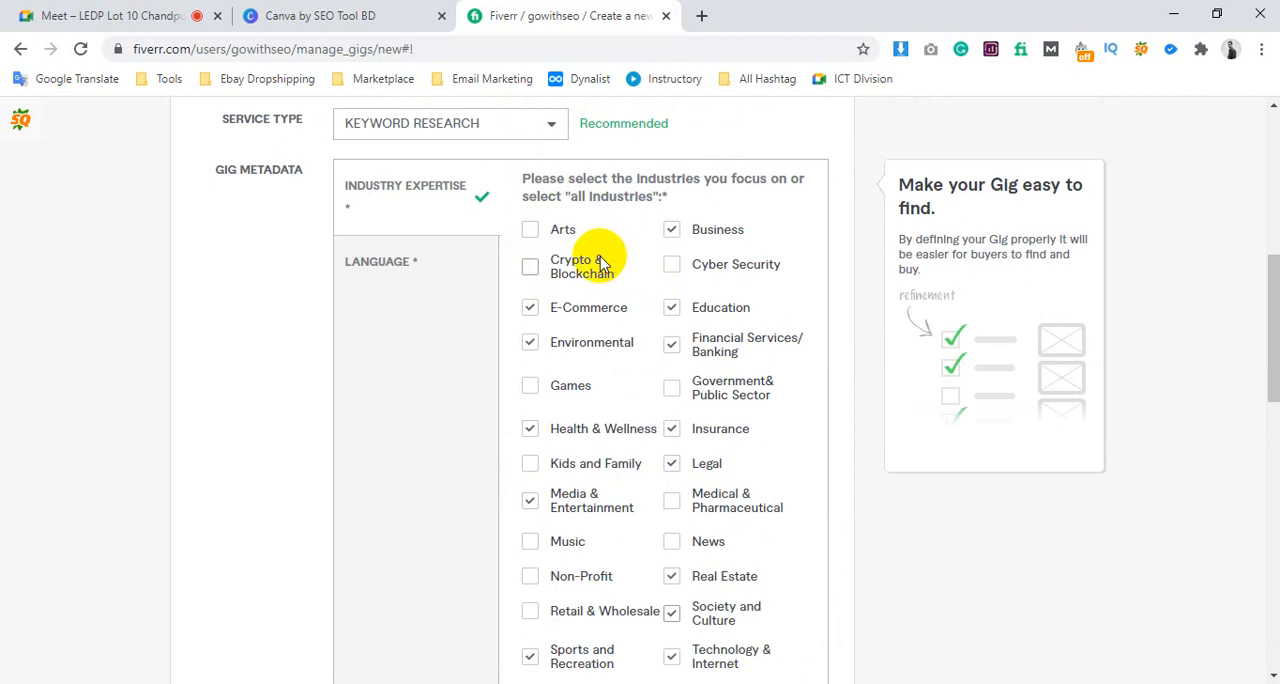
Add Arts, Crypto & Blockchain, Cyber Security, Government & Public Sector, and Games to the gig's industry expertise
{"action": "left_click", "coordinate": [529, 231]}
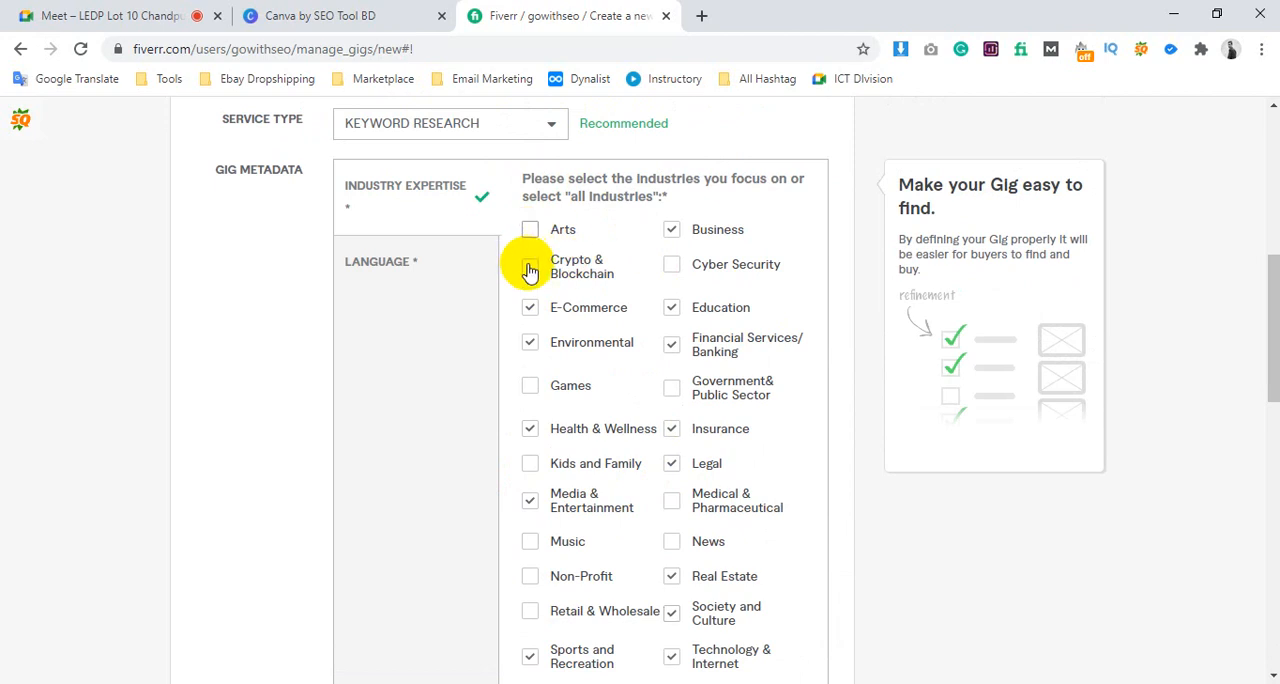
{"action": "left_click", "coordinate": [670, 268]}
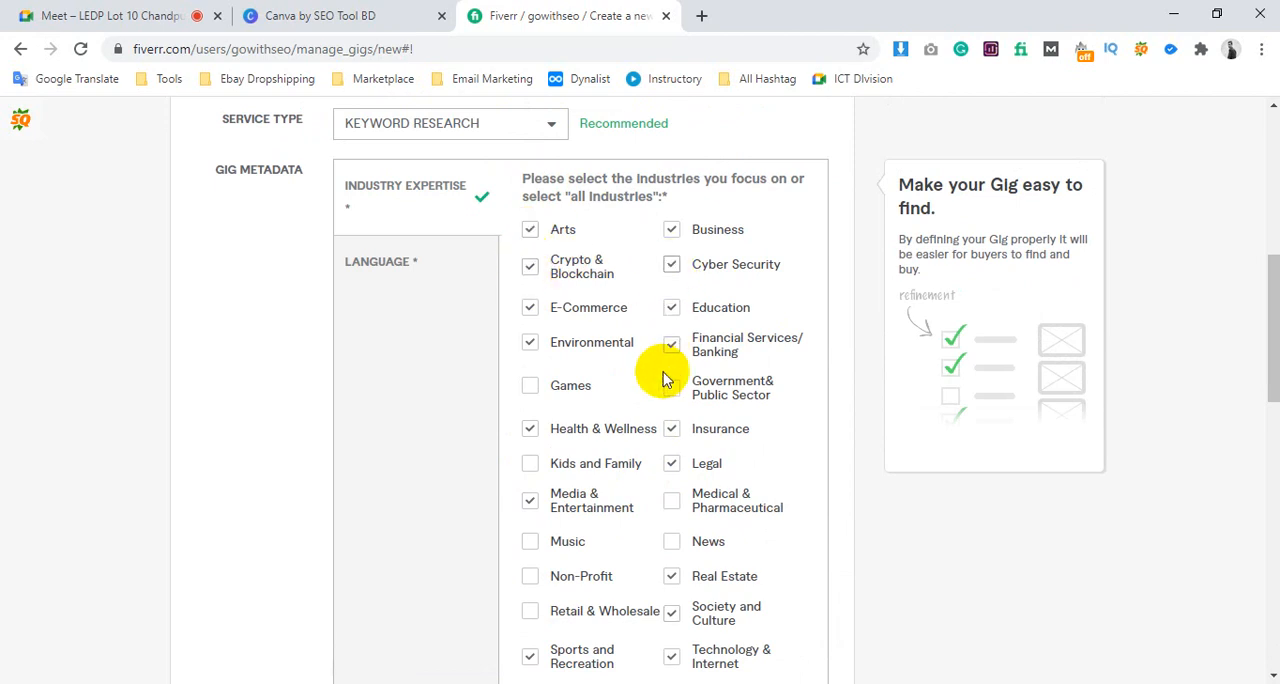
{"action": "left_click", "coordinate": [527, 392]}
{"action": "scroll", "coordinate": [657, 314], "scroll_direction": "down", "scroll_amount": 2}
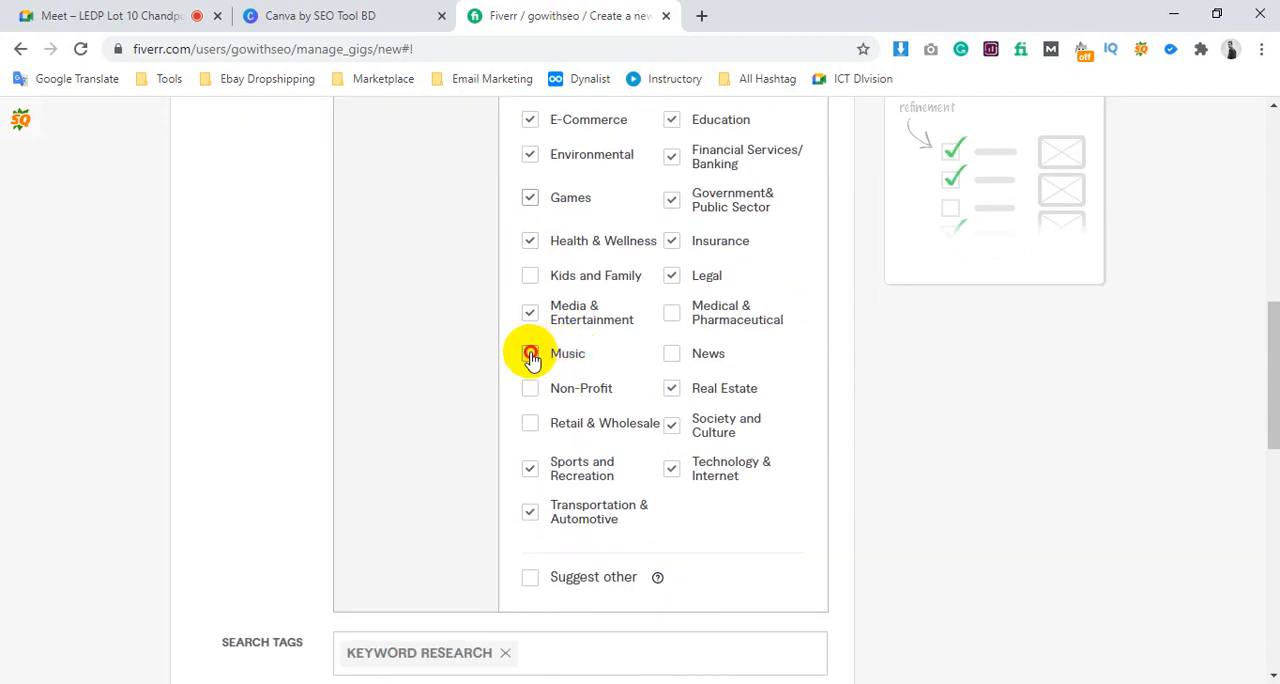
Add Music, Non-Profit, Retail & Wholesale, News, Medical & Pharmaceutical, and Kids and Family to the gig's industry expertise
{"action": "left_click", "coordinate": [530, 354]}
{"action": "left_click", "coordinate": [530, 389]}
{"action": "left_click", "coordinate": [530, 424]}
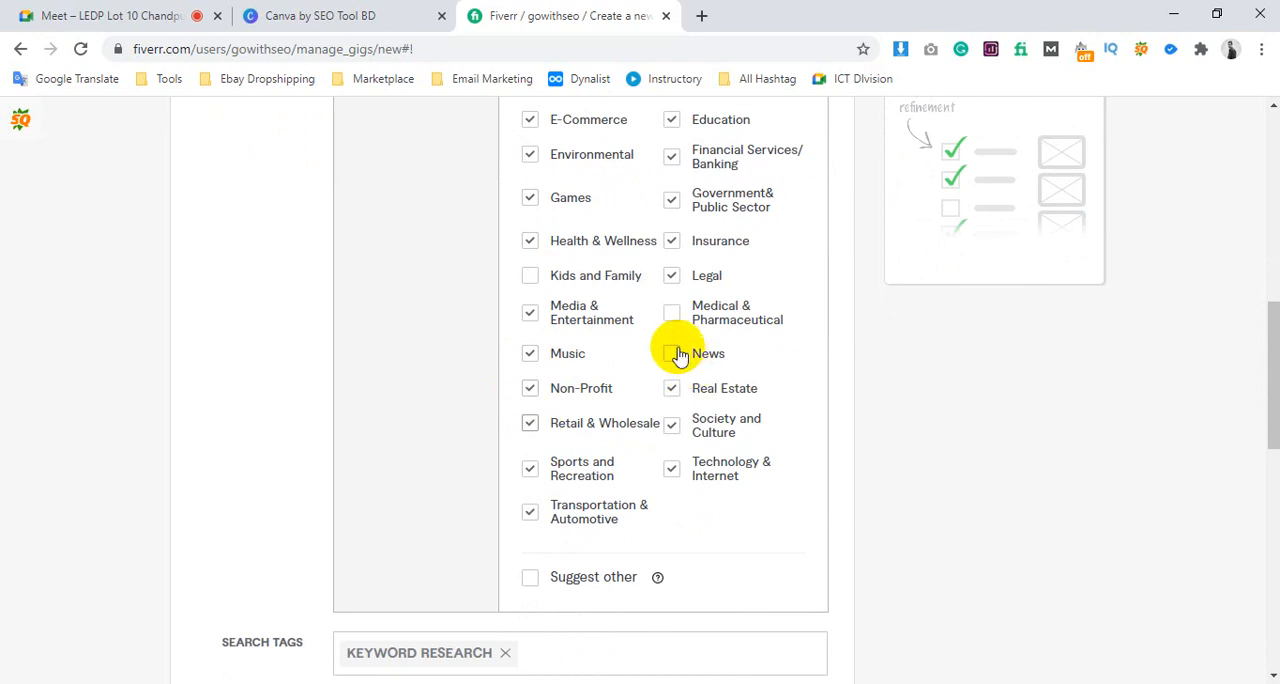
{"action": "left_click", "coordinate": [676, 354]}
{"action": "left_click", "coordinate": [671, 315]}
{"action": "scroll", "coordinate": [590, 265], "scroll_direction": "up", "scroll_amount": 1}
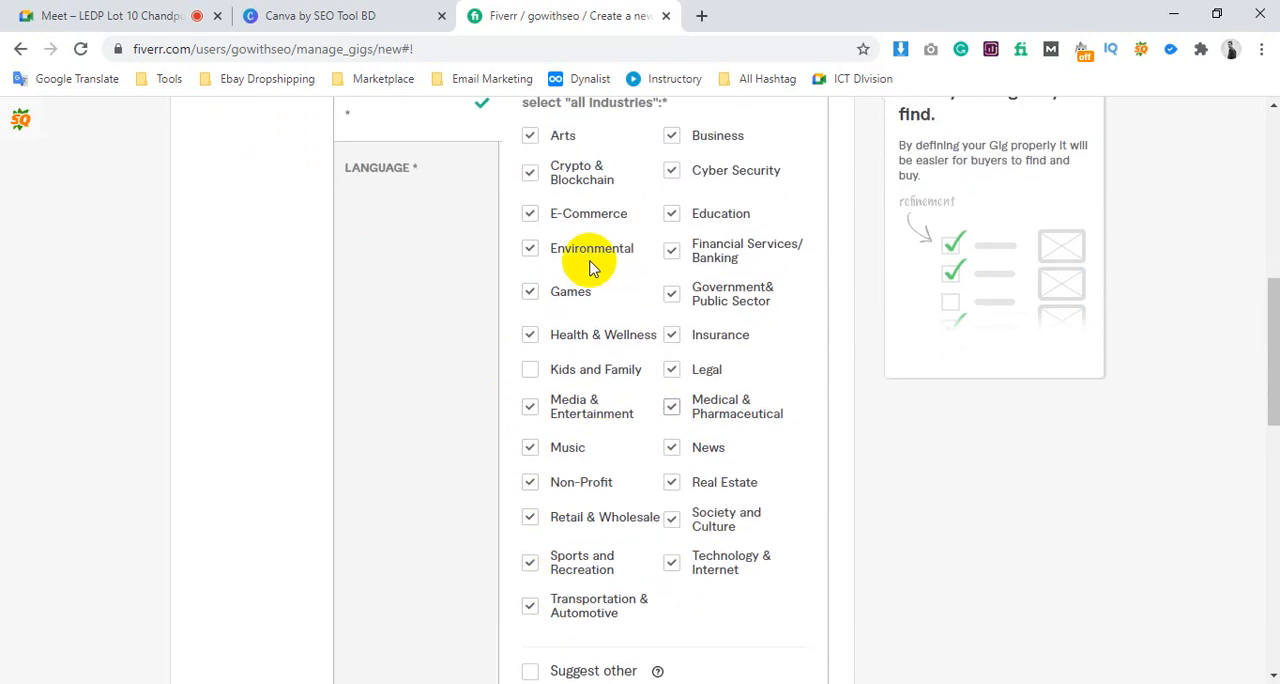
{"action": "scroll", "coordinate": [600, 234], "scroll_direction": "up", "scroll_amount": 1}
{"action": "scroll", "coordinate": [766, 323], "scroll_direction": "down", "scroll_amount": 2}
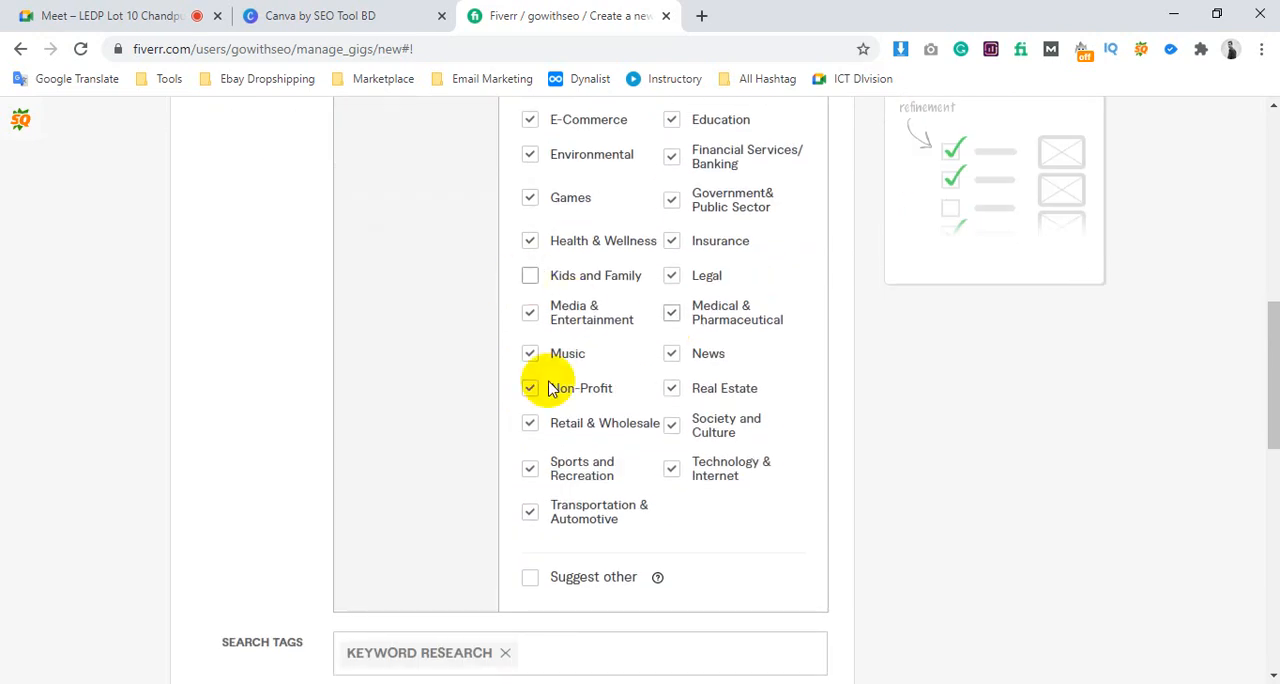
{"action": "left_click", "coordinate": [530, 275]}
{"action": "scroll", "coordinate": [574, 424], "scroll_direction": "down", "scroll_amount": 2}
{"action": "scroll", "coordinate": [551, 429], "scroll_direction": "up", "scroll_amount": 4}
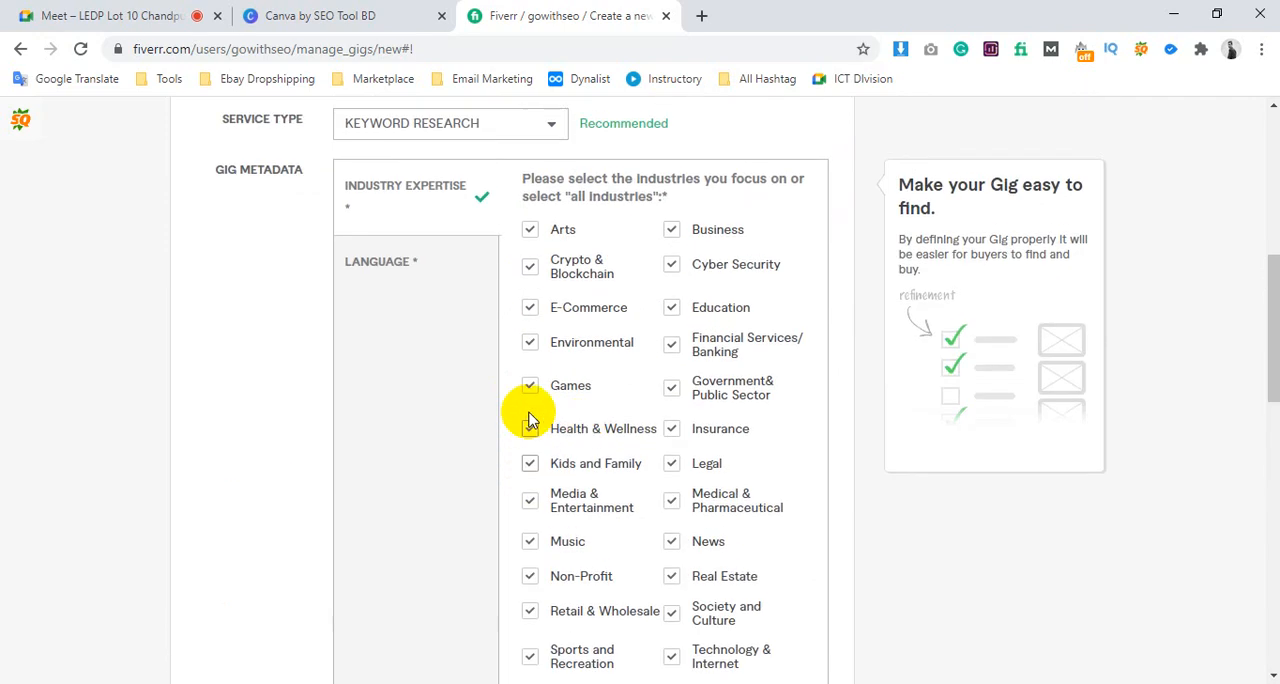
Select English and Bengali as the gig's service languages and try to save and continue
{"action": "left_click", "coordinate": [386, 265]}
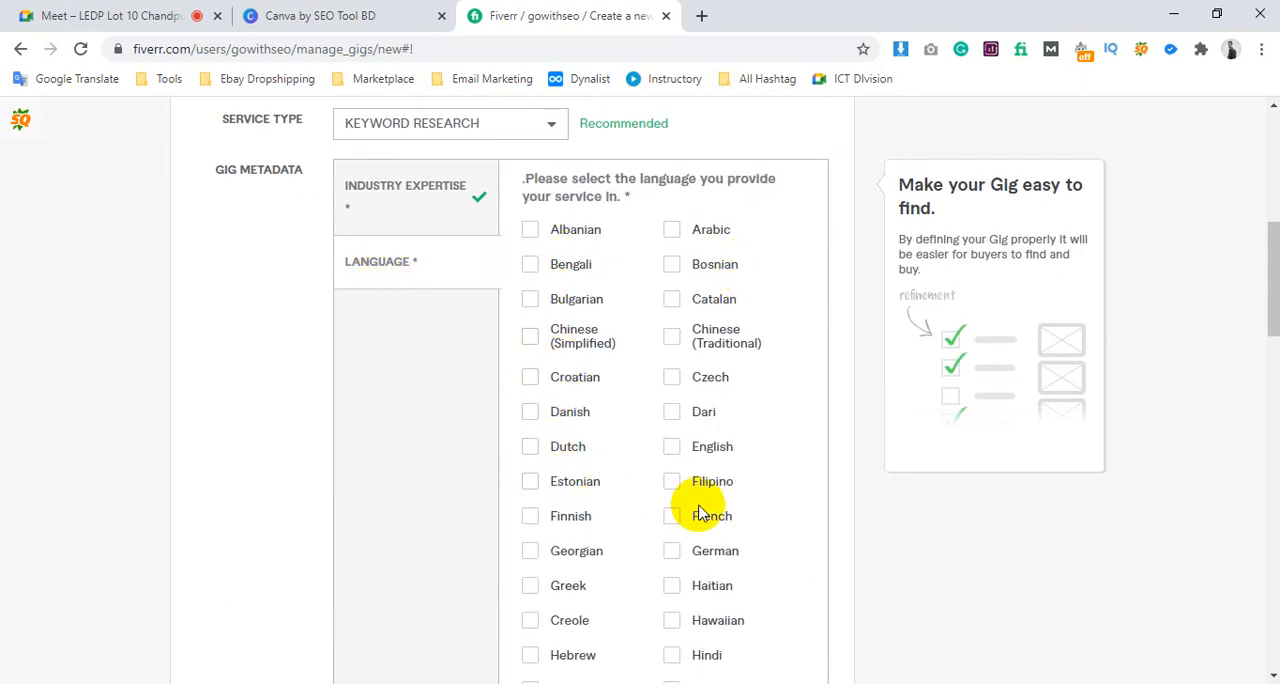
{"action": "scroll", "coordinate": [700, 515], "scroll_direction": "down", "scroll_amount": 1}
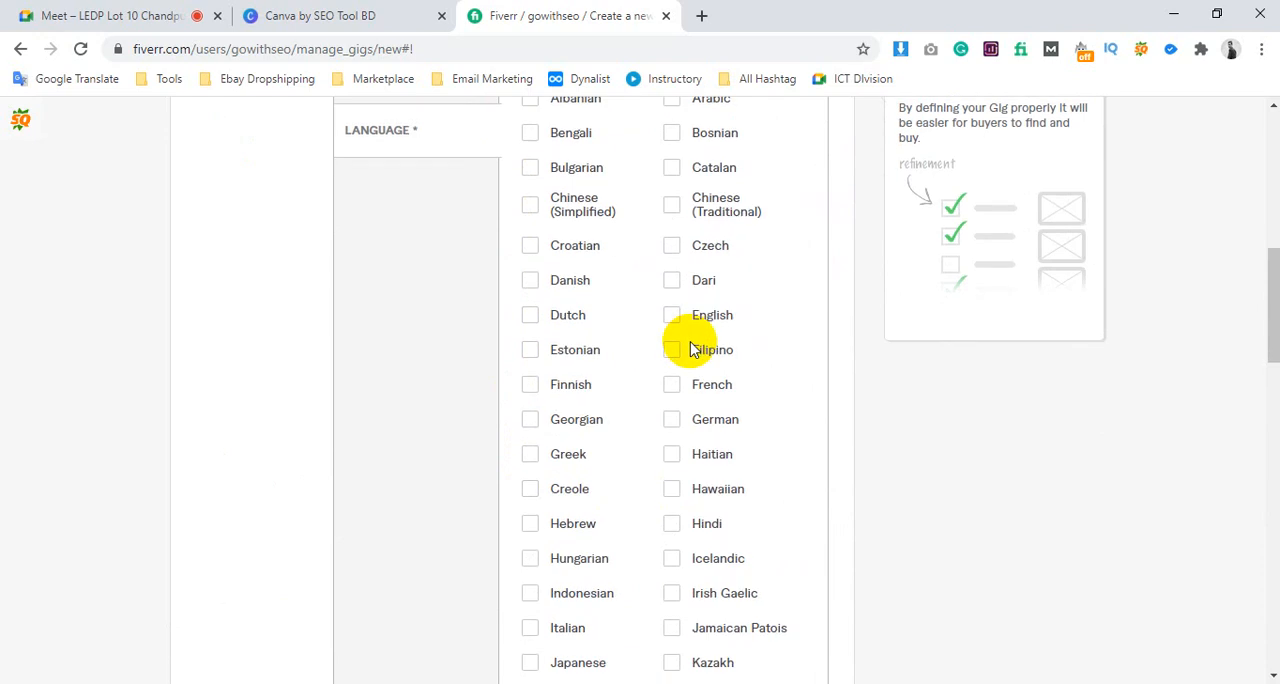
{"action": "scroll", "coordinate": [694, 349], "scroll_direction": "down", "scroll_amount": 1}
{"action": "scroll", "coordinate": [694, 343], "scroll_direction": "up", "scroll_amount": 3}
{"action": "scroll", "coordinate": [645, 345], "scroll_direction": "down", "scroll_amount": 1}
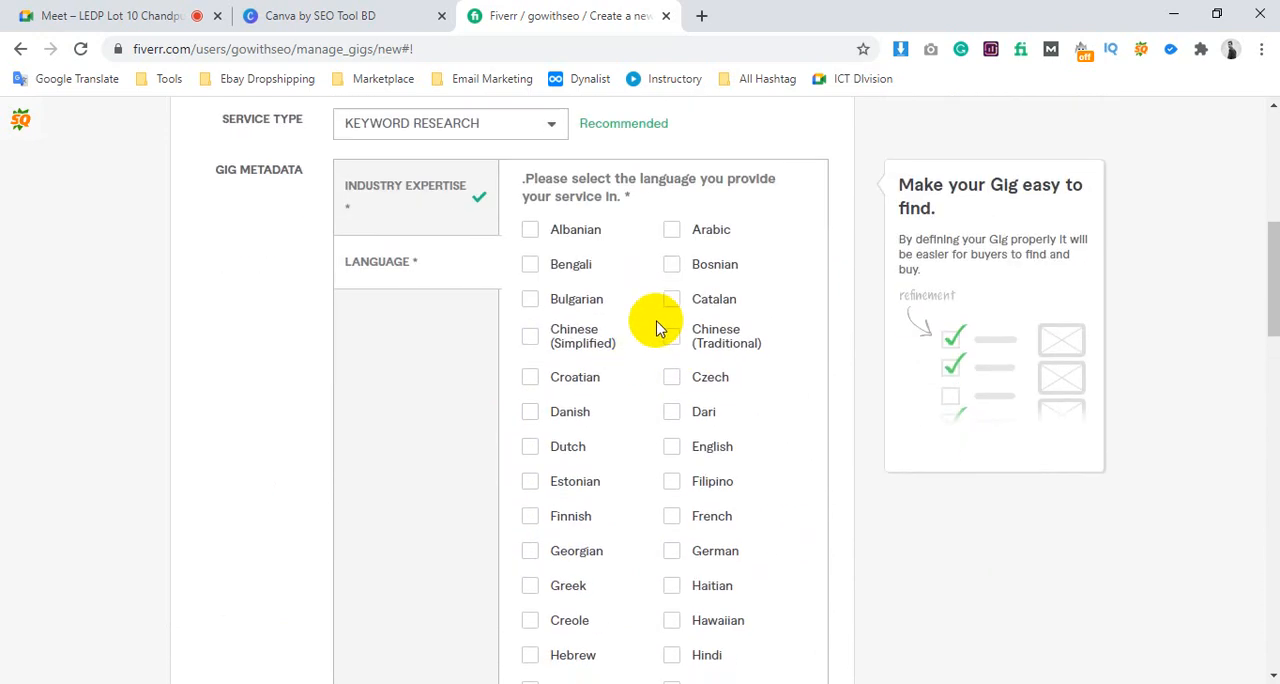
{"action": "left_click", "coordinate": [673, 452]}
{"action": "left_click", "coordinate": [530, 266]}
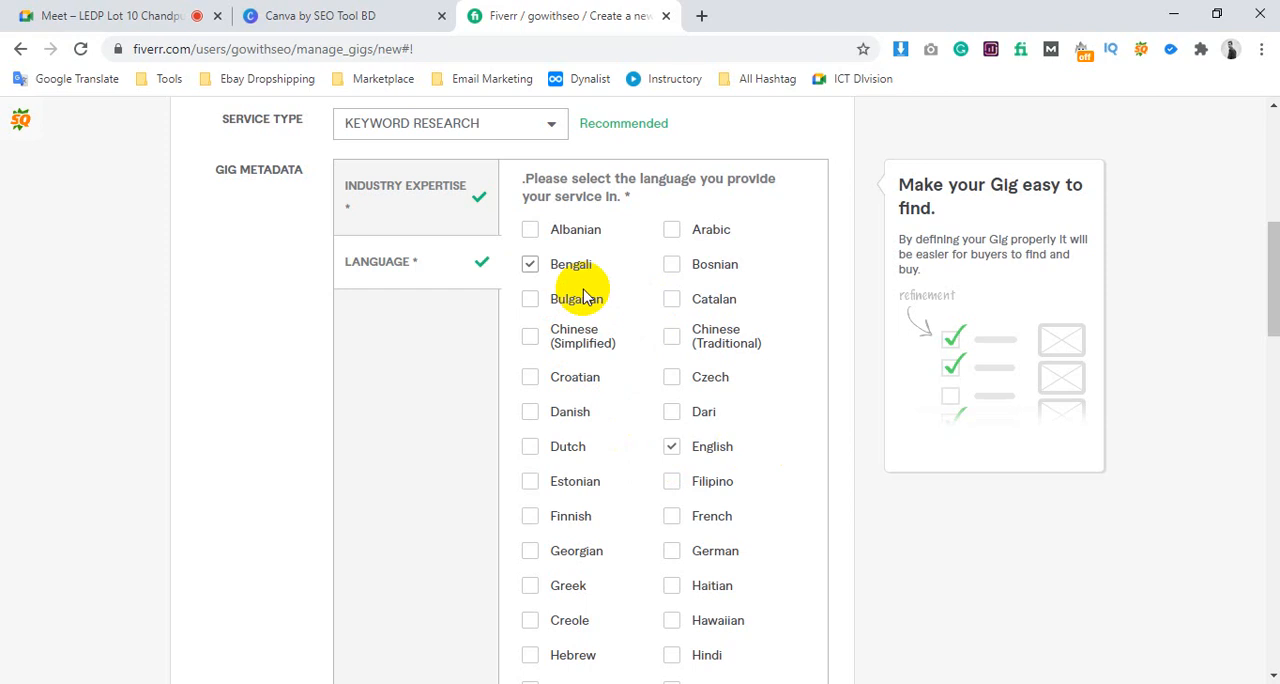
{"action": "scroll", "coordinate": [640, 400], "scroll_direction": "down", "scroll_amount": 10}
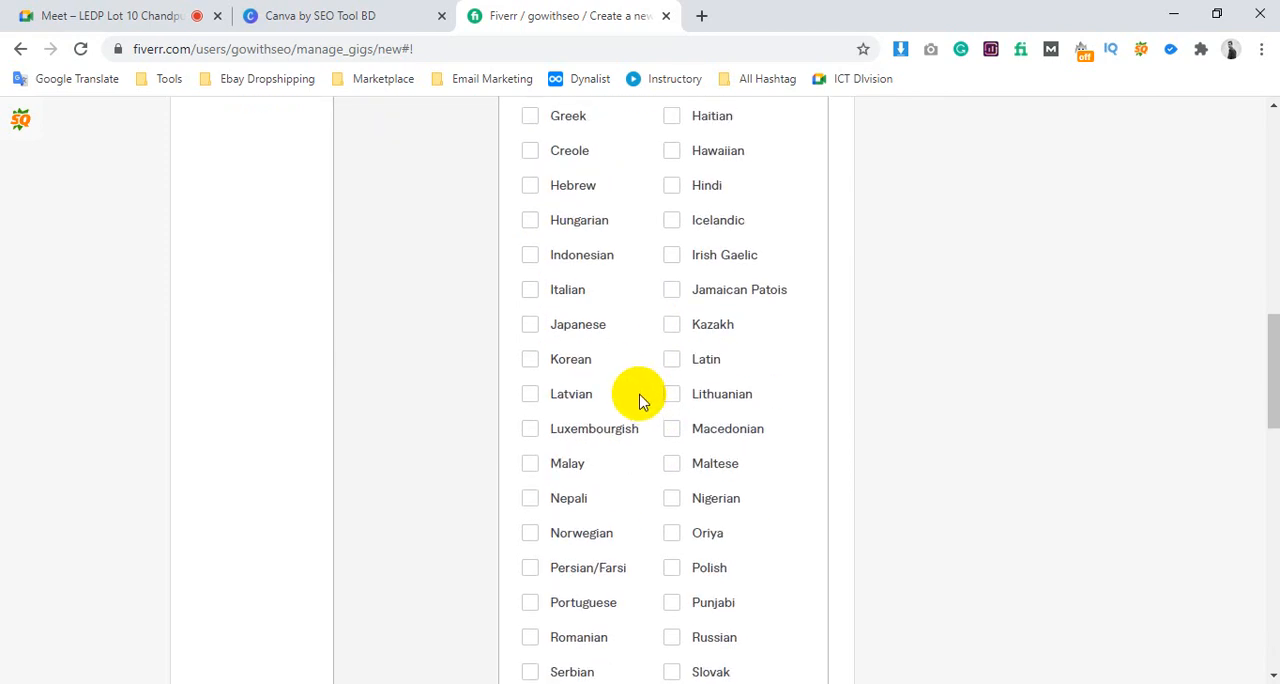
{"action": "left_click", "coordinate": [740, 461]}
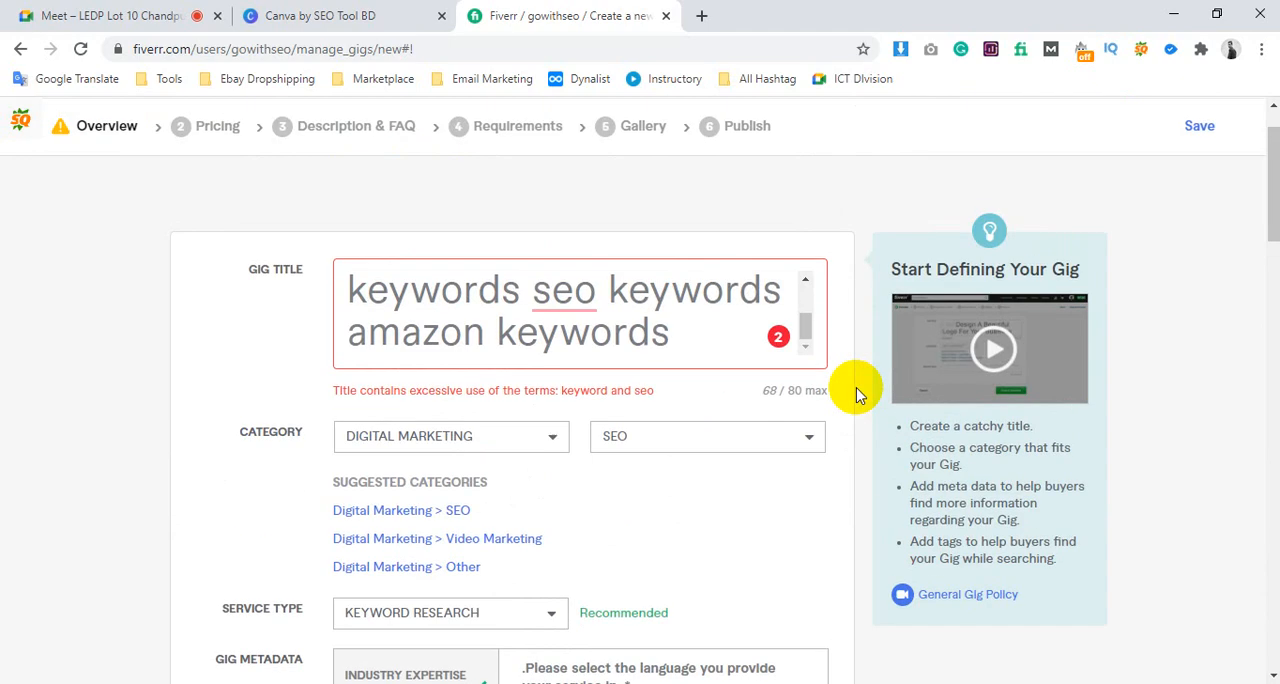
Read through the whole gig title to find repeated terms
{"action": "left_click", "coordinate": [676, 360]}
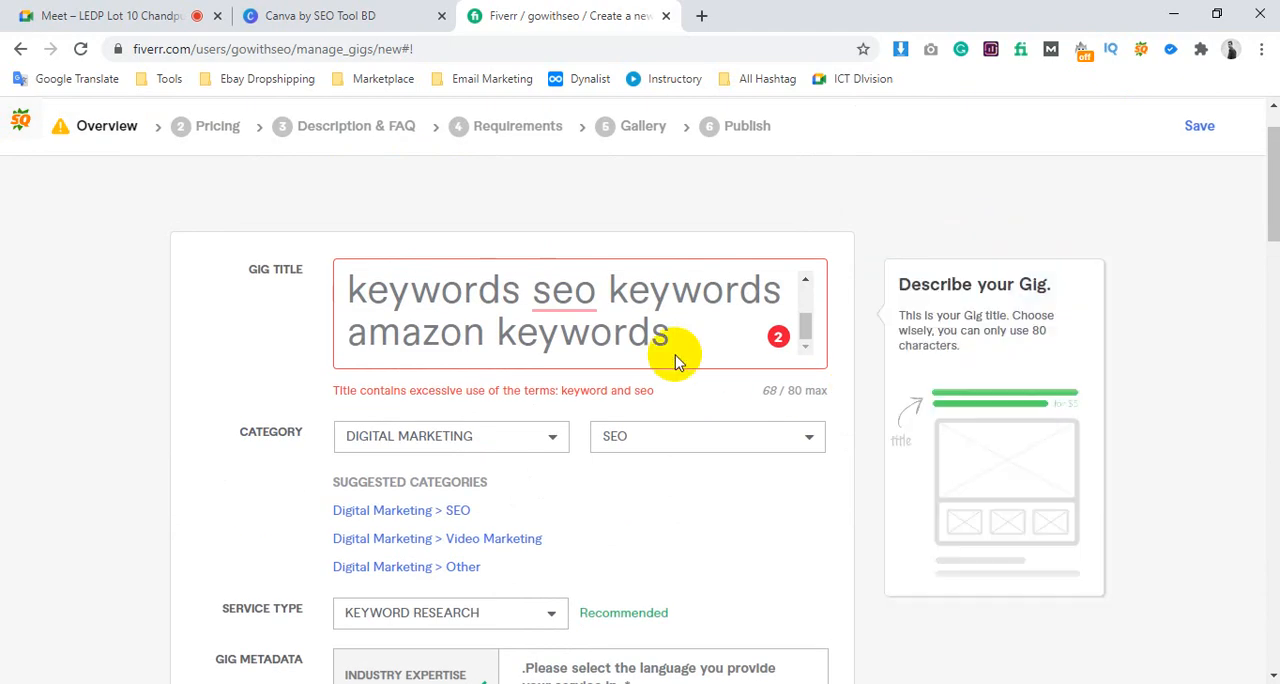
{"action": "left_click", "coordinate": [542, 312]}
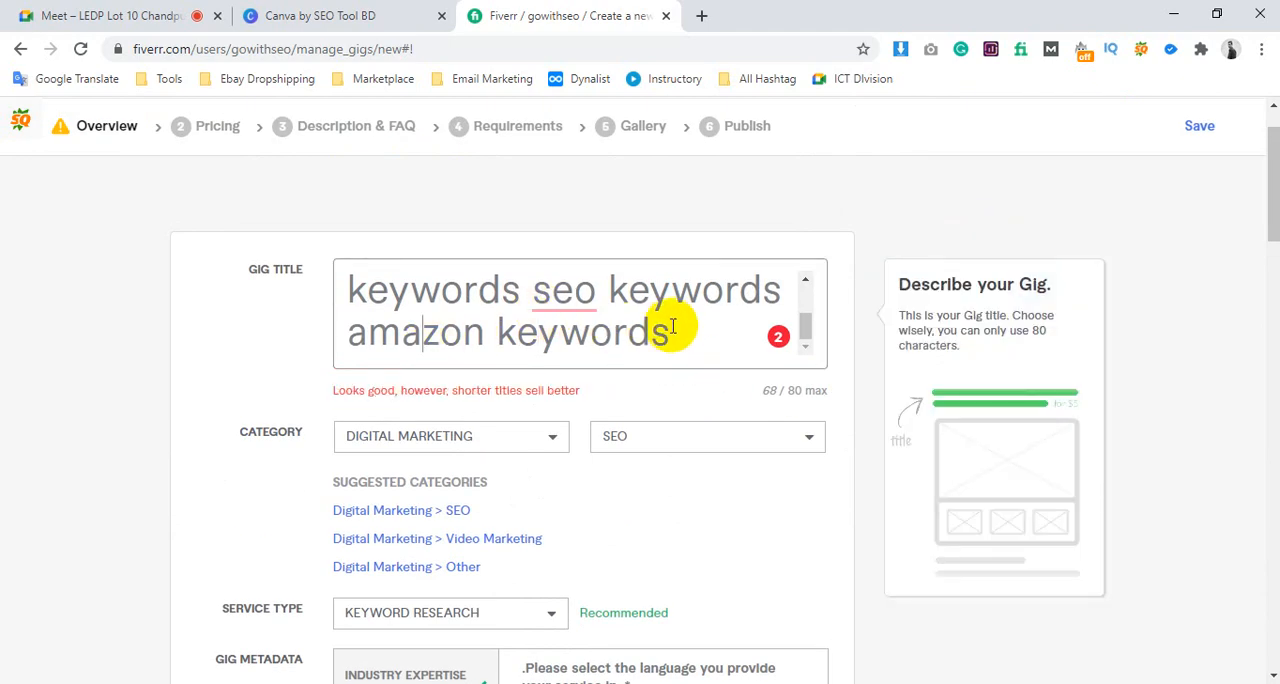
{"action": "scroll", "coordinate": [683, 323], "scroll_direction": "up", "scroll_amount": 2}
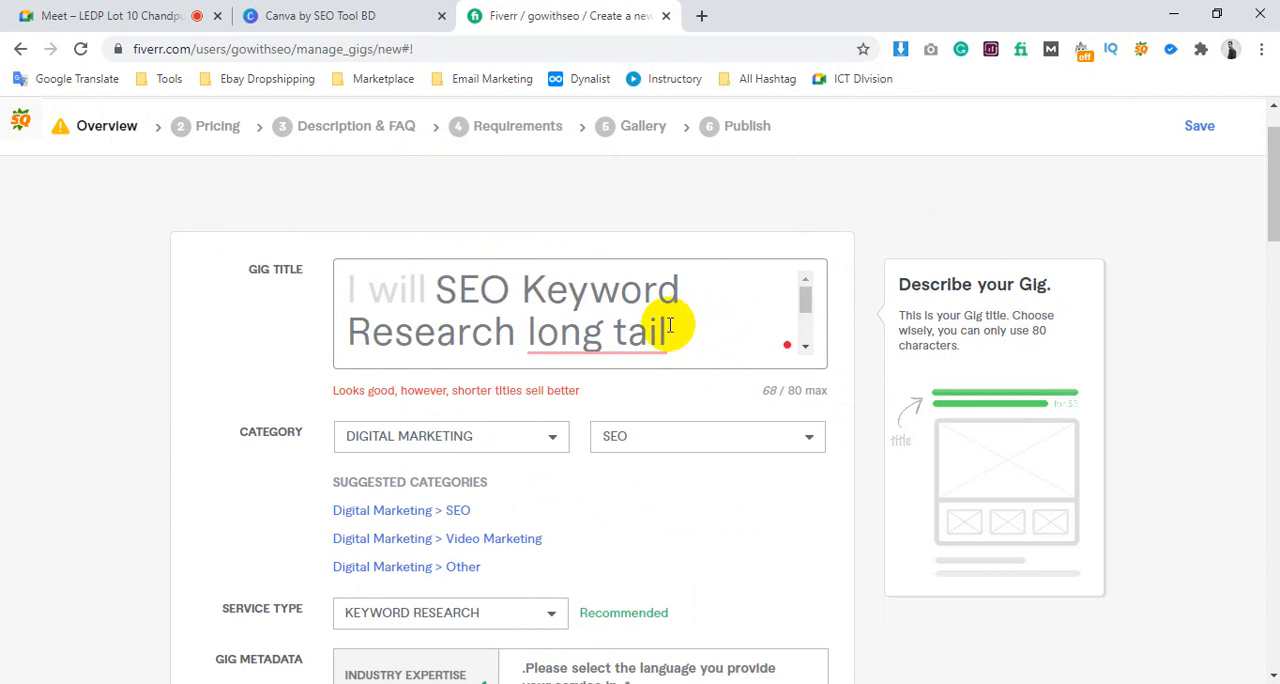
{"action": "left_click", "coordinate": [690, 288]}
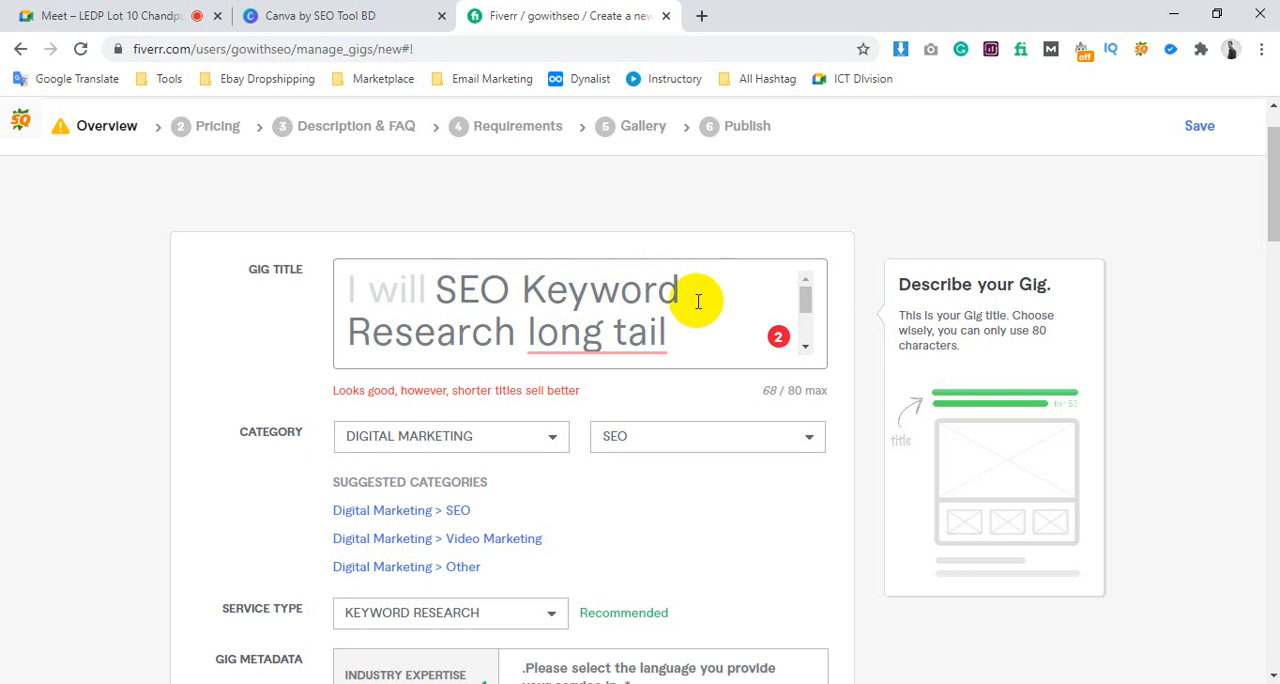
{"action": "scroll", "coordinate": [698, 301], "scroll_direction": "down", "scroll_amount": 1}
{"action": "scroll", "coordinate": [686, 271], "scroll_direction": "up", "scroll_amount": 1}
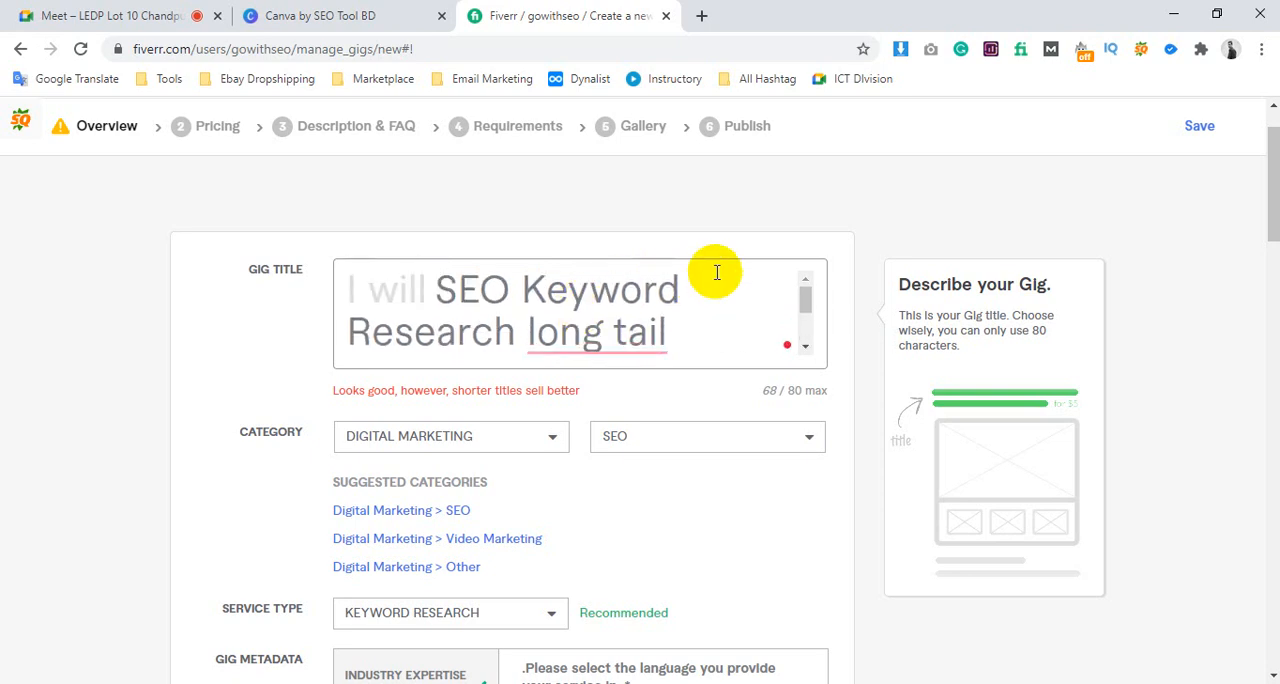
{"action": "scroll", "coordinate": [640, 295], "scroll_direction": "down", "scroll_amount": 1}
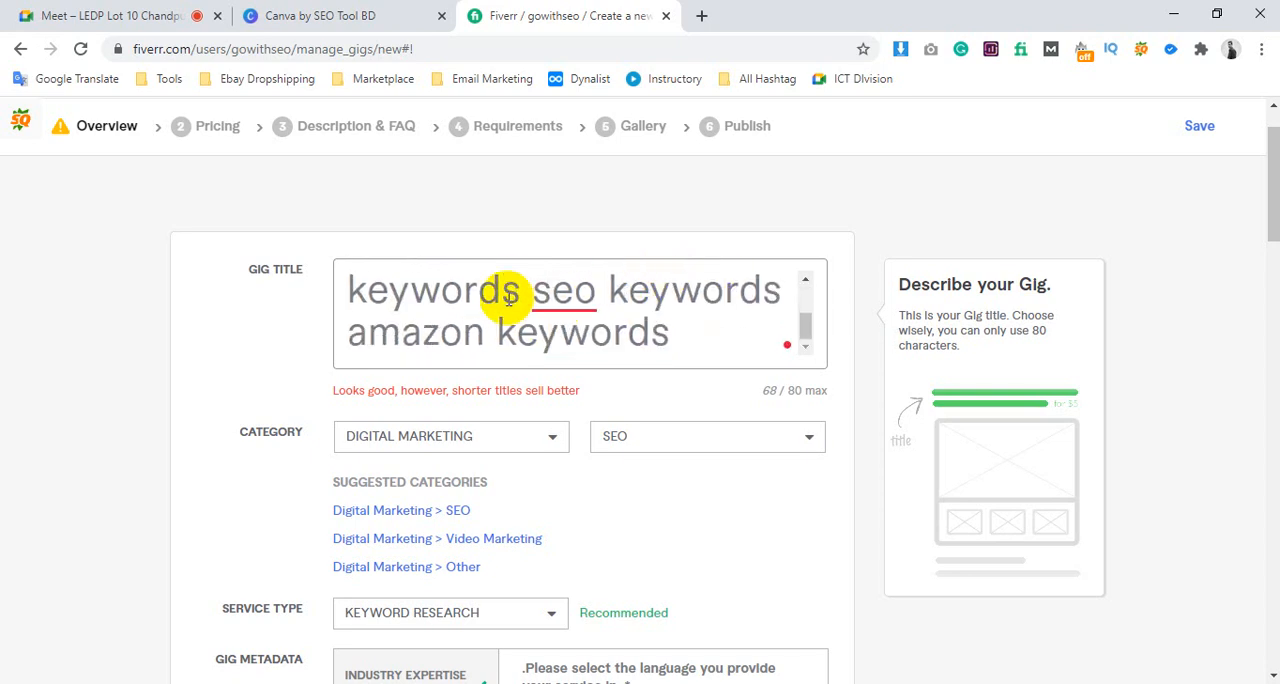
{"action": "scroll", "coordinate": [545, 289], "scroll_direction": "up", "scroll_amount": 1}
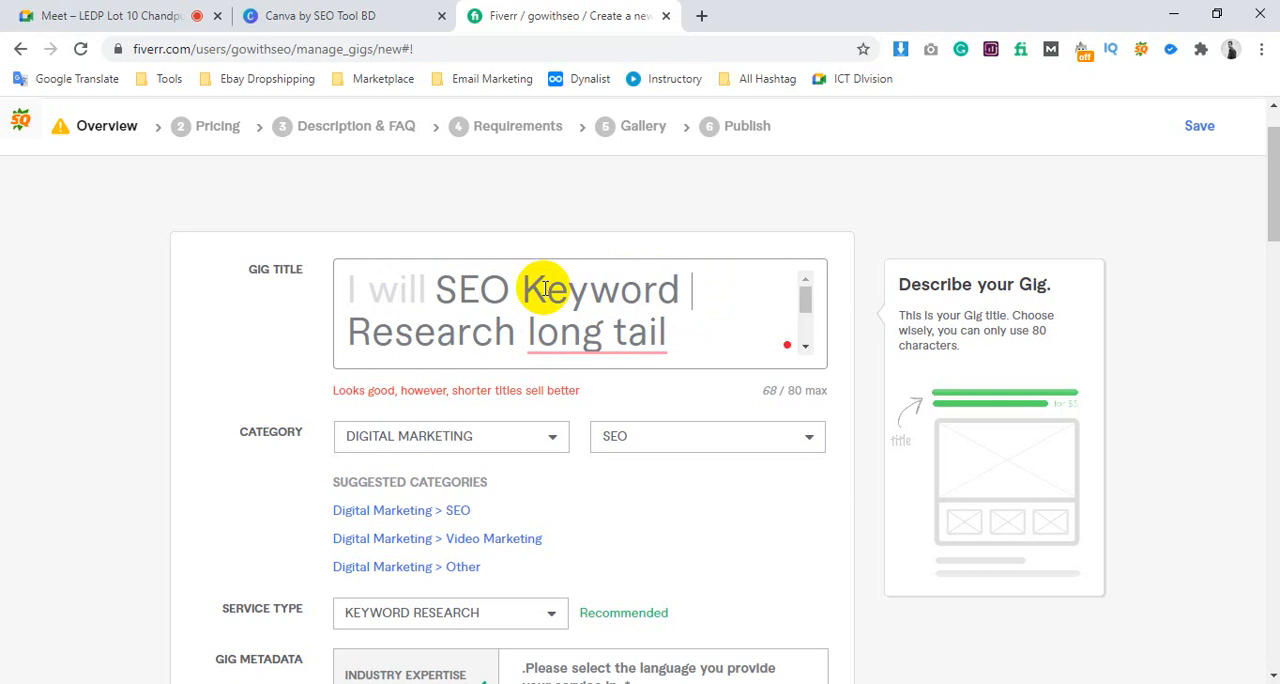
{"action": "scroll", "coordinate": [545, 289], "scroll_direction": "down", "scroll_amount": 1}
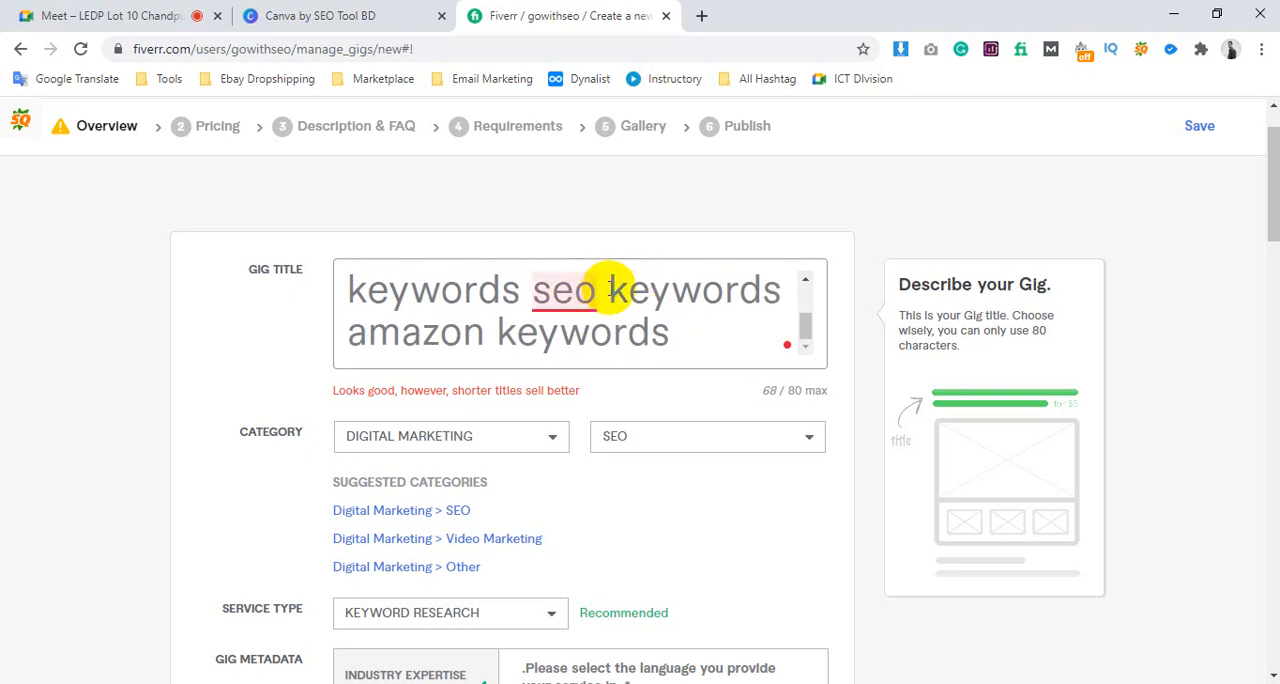
Remove the word "keywords" after "long tail" and after "amazon" from the gig title
{"action": "left_click_drag", "start_coordinate": [612, 287], "coordinate": [760, 301]}
{"action": "left_click", "coordinate": [580, 335]}
{"action": "left_click_drag", "start_coordinate": [535, 337], "coordinate": [355, 335]}
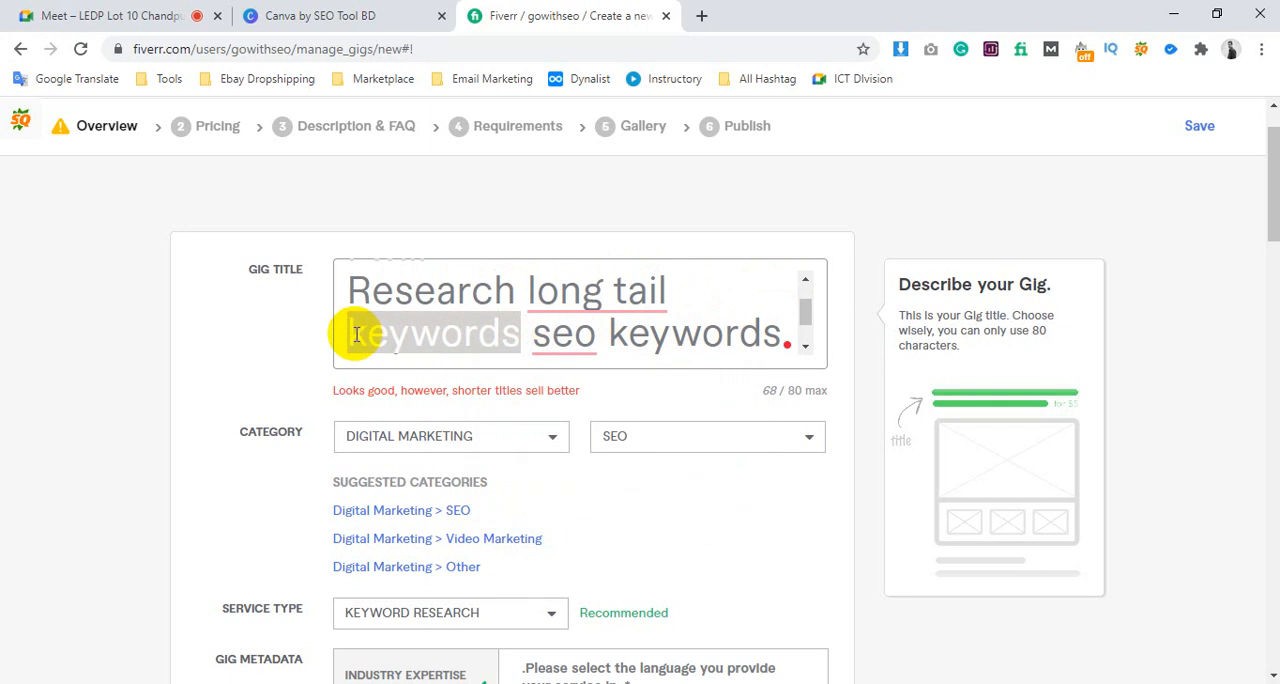
{"action": "key", "text": "BackSpace"}
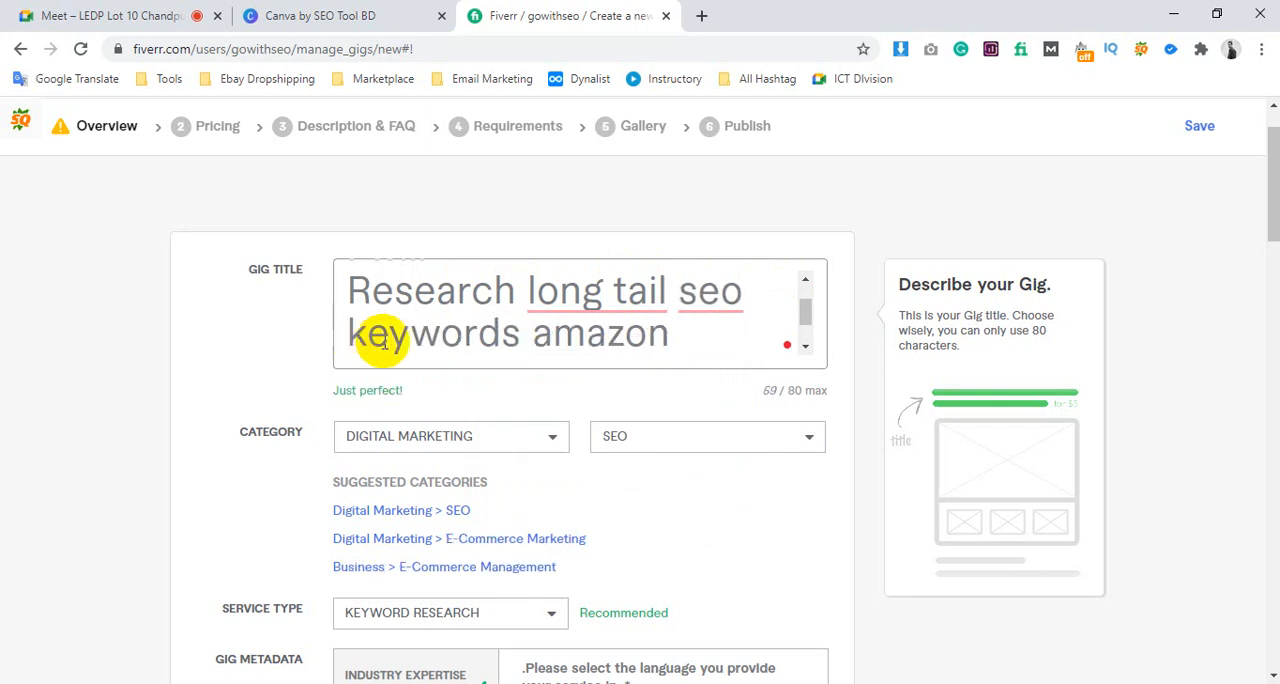
{"action": "mouse_move", "coordinate": [651, 309]}
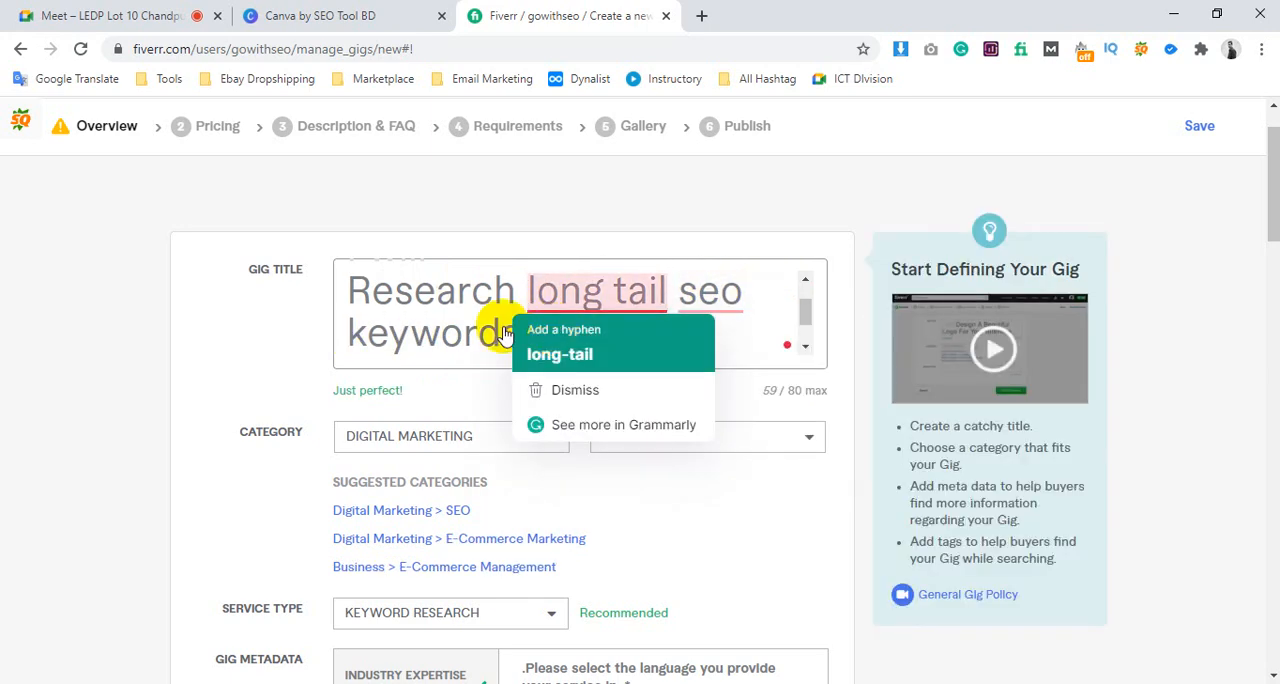
{"action": "scroll", "coordinate": [602, 321], "scroll_direction": "down", "scroll_amount": 1}
{"action": "left_click_drag", "start_coordinate": [602, 321], "coordinate": [370, 322]}
{"action": "key", "text": "BackSpace"}
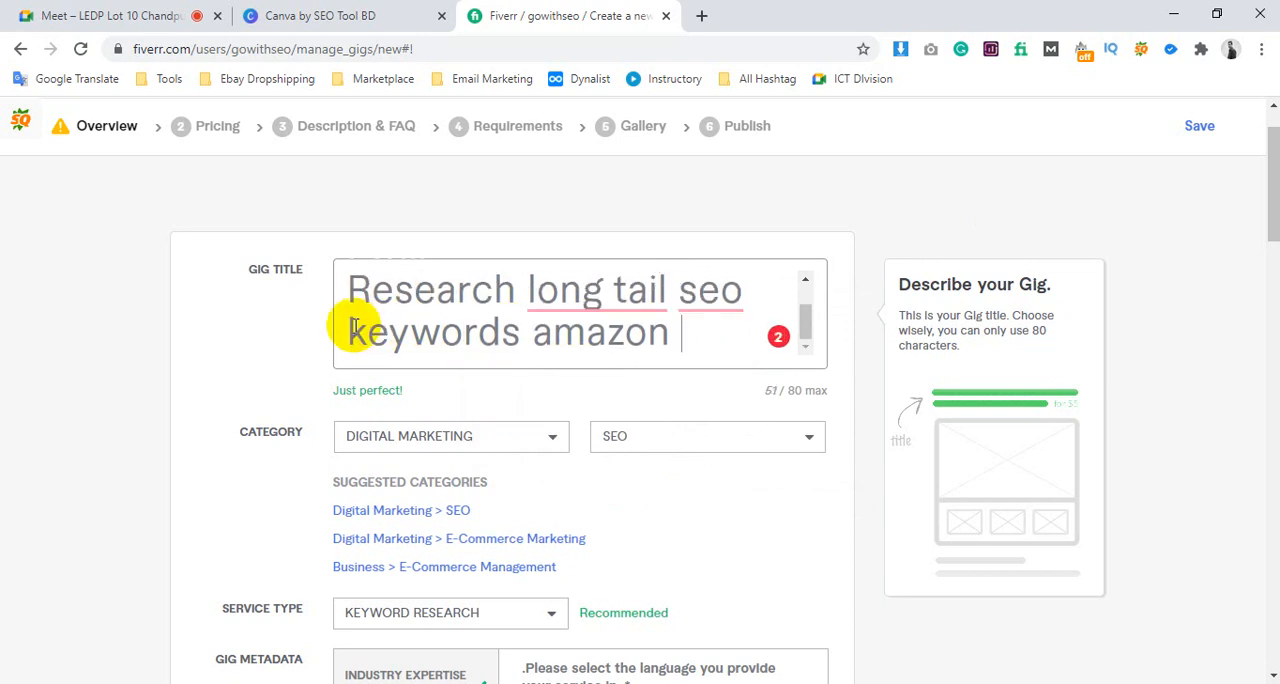
Try to save the gig overview with the shortened title and continue
{"action": "scroll", "coordinate": [834, 406], "scroll_direction": "down", "scroll_amount": 11}
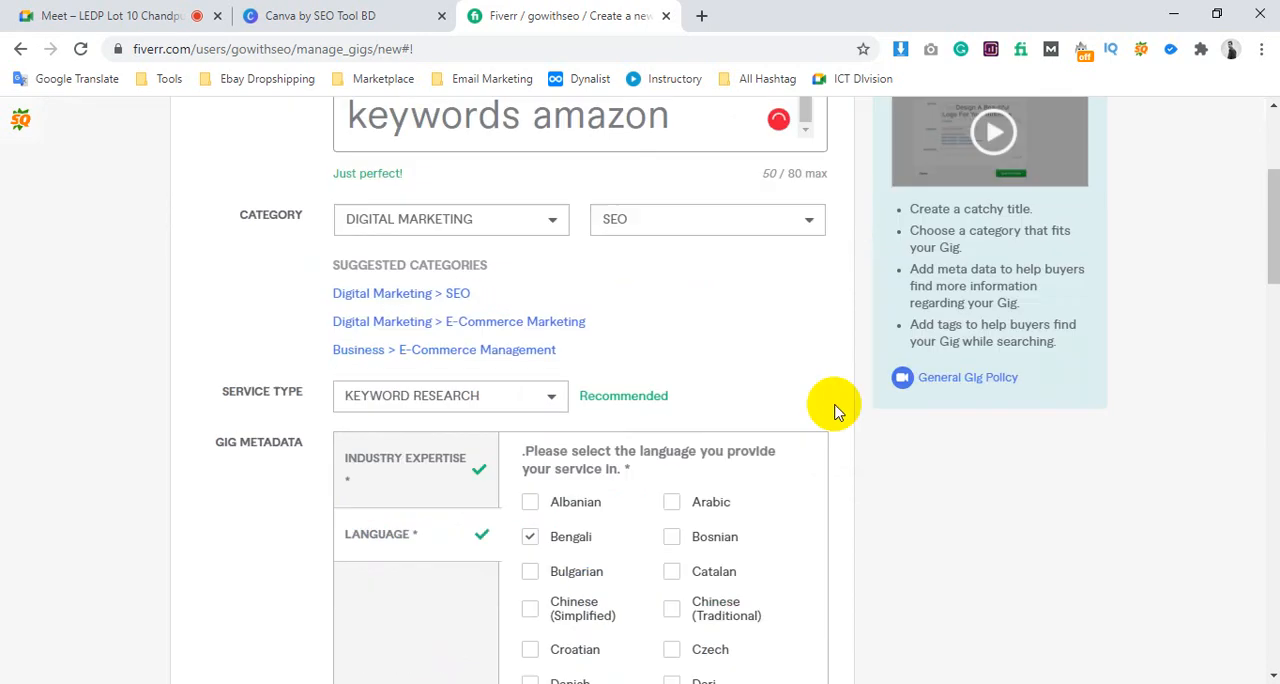
{"action": "scroll", "coordinate": [784, 636], "scroll_direction": "down", "scroll_amount": 5}
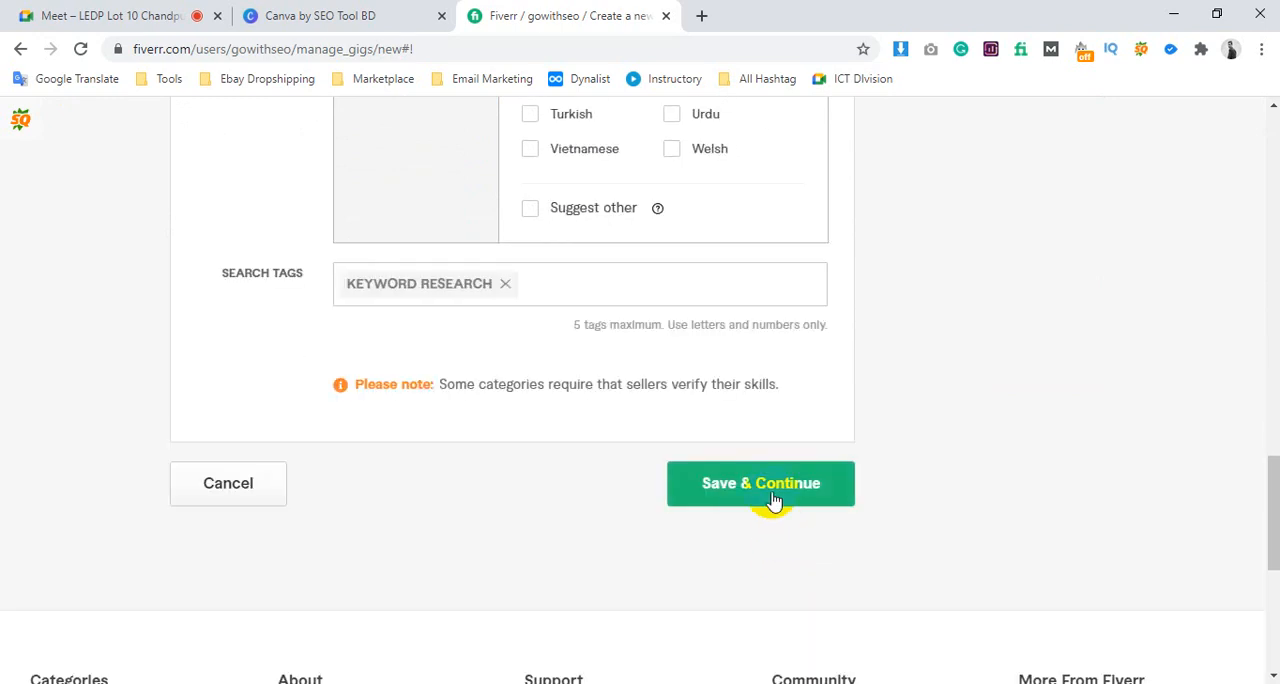
{"action": "left_click", "coordinate": [766, 490]}
Remove the repeated word "seo" after "long tail" from the gig title
{"action": "scroll", "coordinate": [857, 382], "scroll_direction": "up", "scroll_amount": 8}
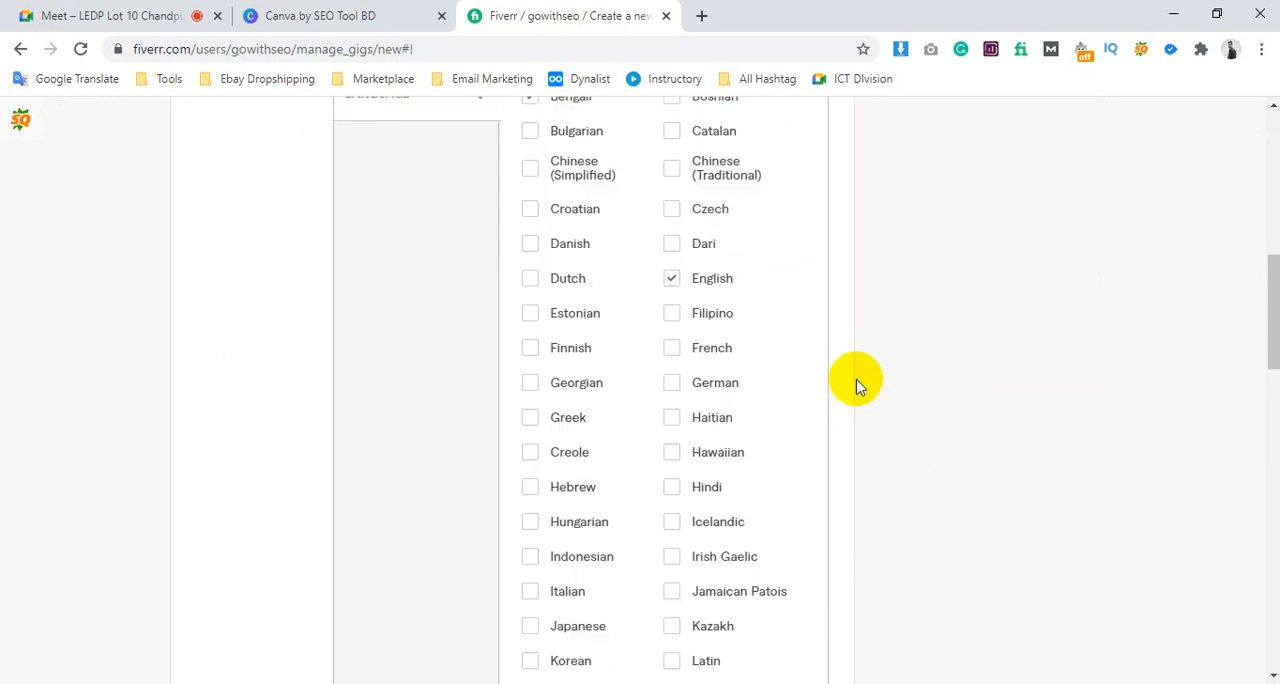
{"action": "scroll", "coordinate": [730, 264], "scroll_direction": "up", "scroll_amount": 5}
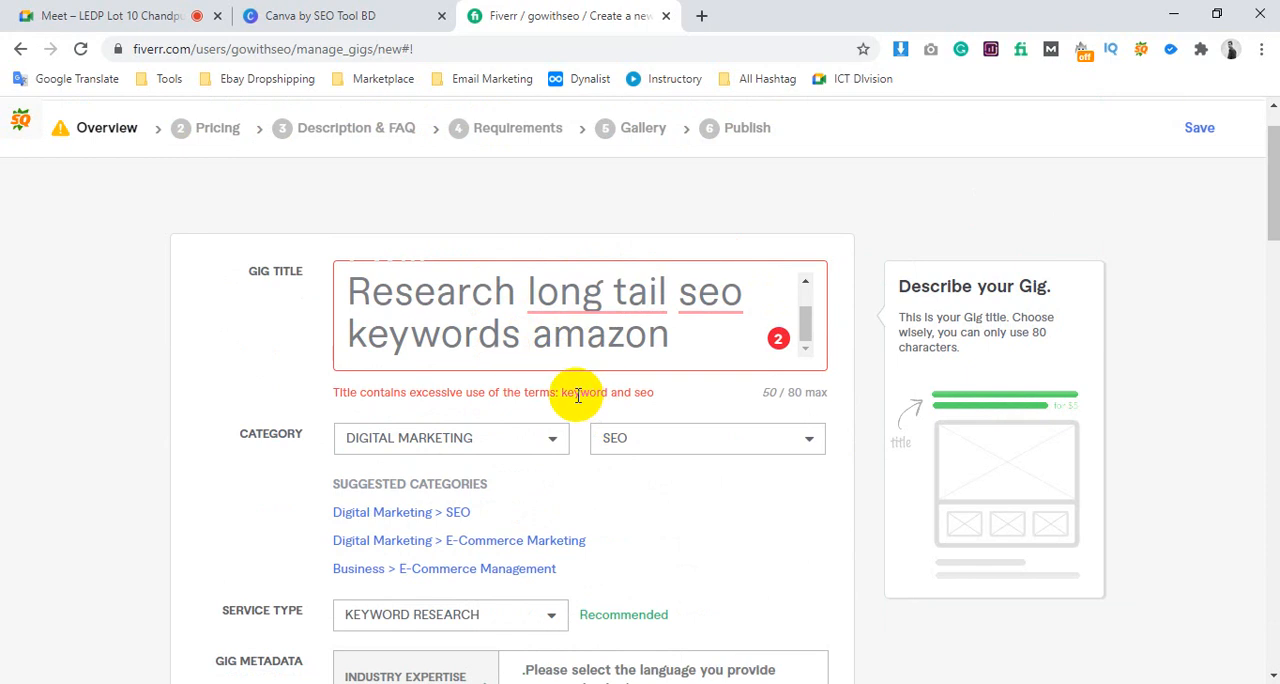
{"action": "left_click_drag", "start_coordinate": [578, 395], "coordinate": [647, 393]}
{"action": "scroll", "coordinate": [571, 316], "scroll_direction": "up", "scroll_amount": 1}
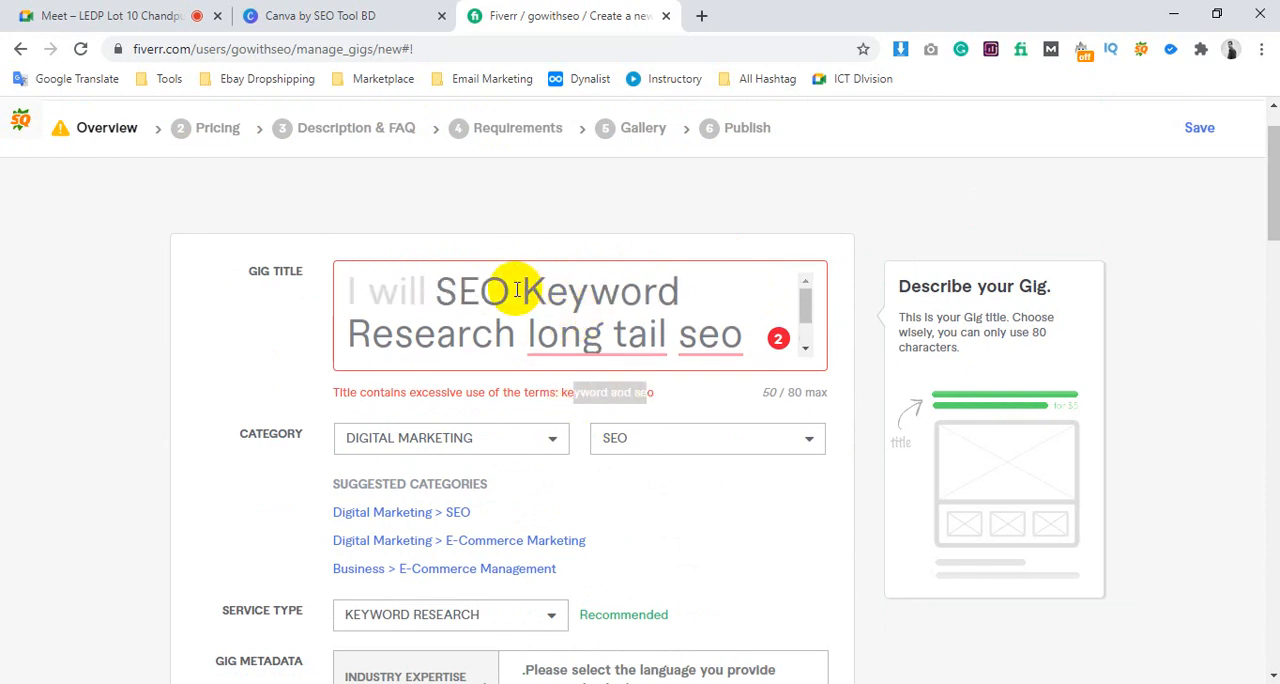
{"action": "scroll", "coordinate": [727, 289], "scroll_direction": "down", "scroll_amount": 1}
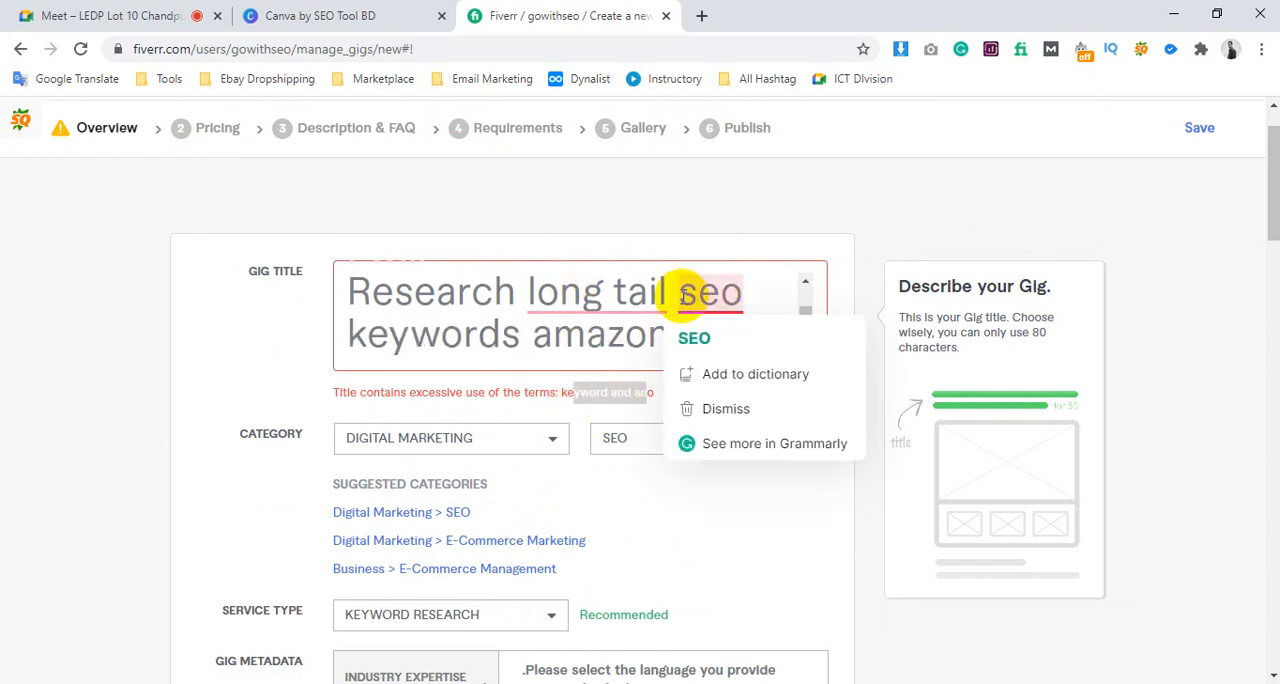
{"action": "left_click", "coordinate": [684, 296]}
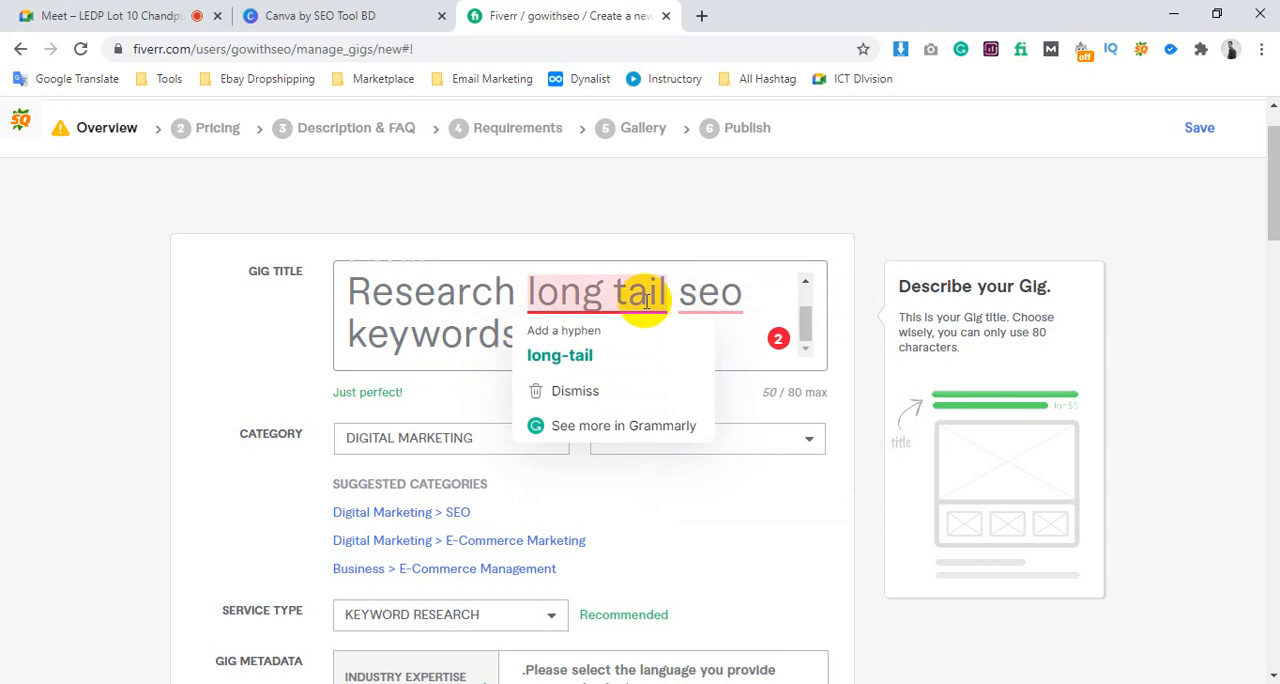
{"action": "double_click", "coordinate": [754, 296]}
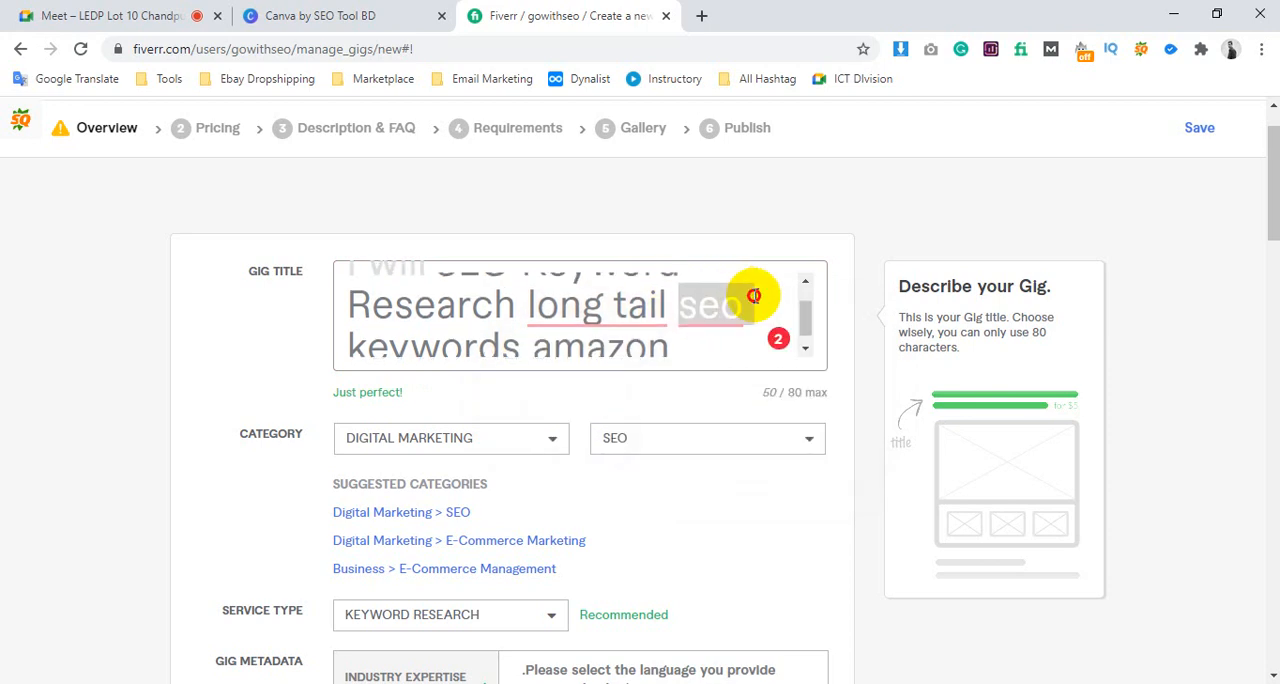
{"action": "key", "text": "BackSpace"}
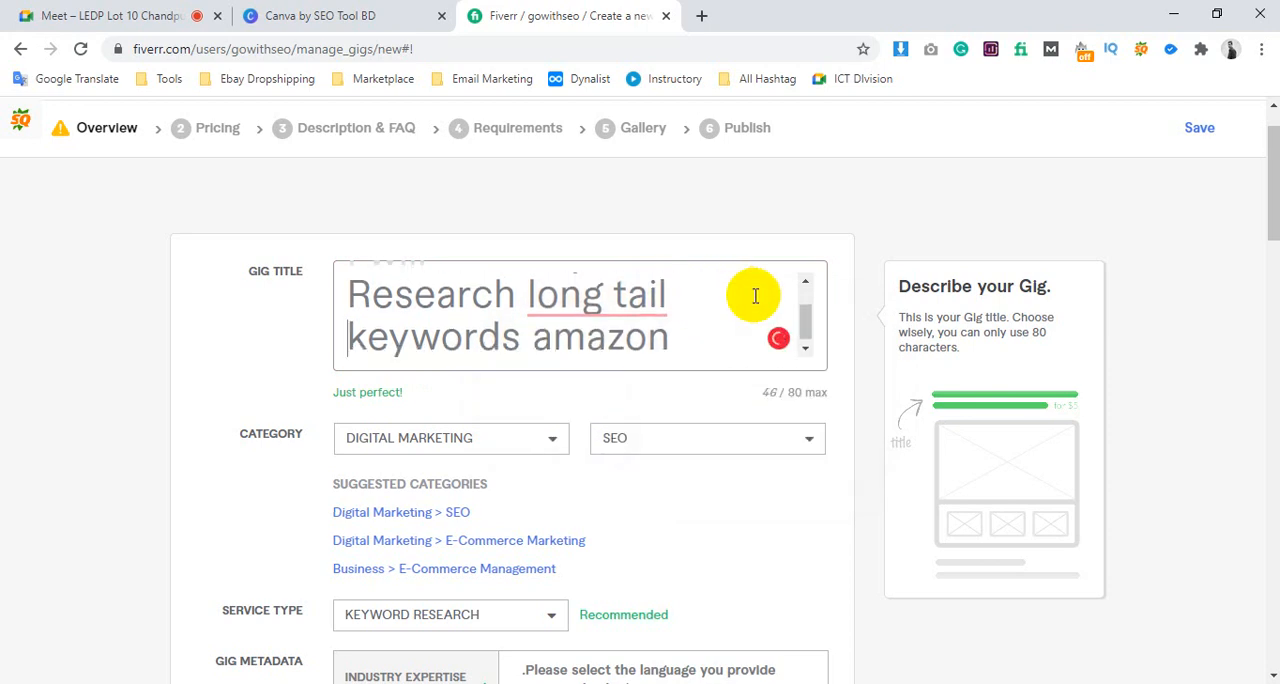
Try to save the gig overview with the second "seo" gone from the title and continue
{"action": "scroll", "coordinate": [700, 290], "scroll_direction": "up", "scroll_amount": 2}
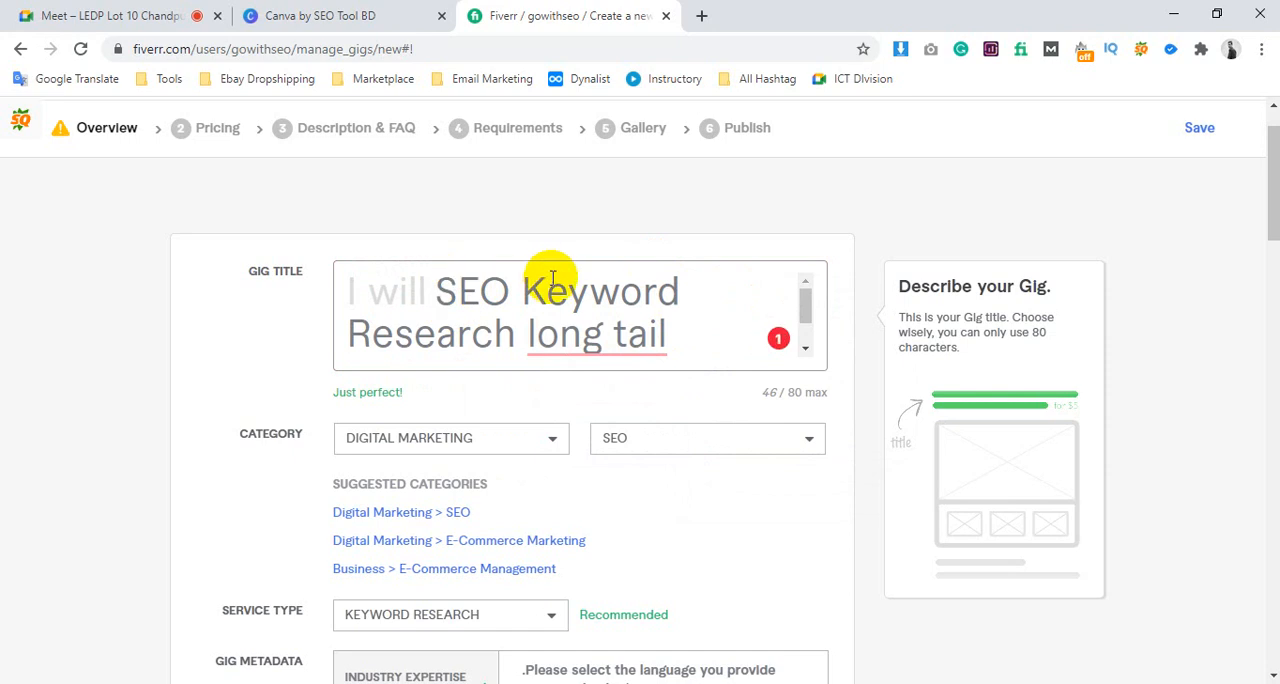
{"action": "scroll", "coordinate": [552, 278], "scroll_direction": "down", "scroll_amount": 2}
{"action": "scroll", "coordinate": [760, 455], "scroll_direction": "down", "scroll_amount": 10}
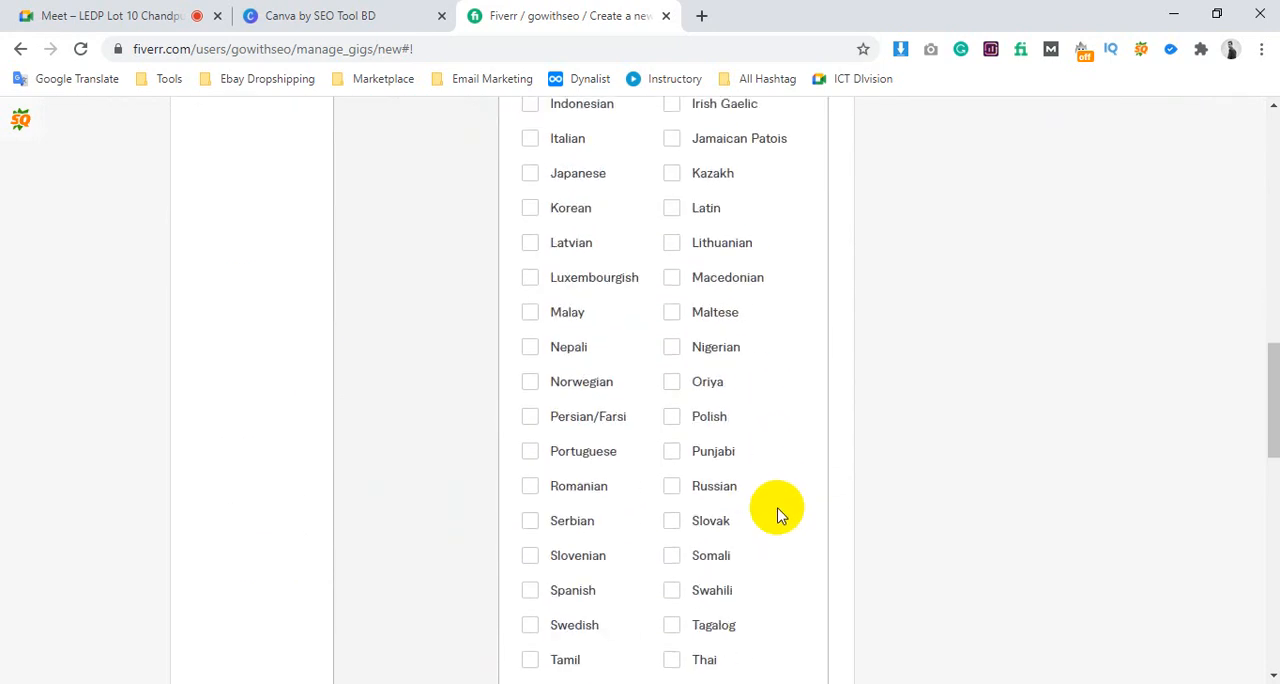
{"action": "scroll", "coordinate": [780, 515], "scroll_direction": "down", "scroll_amount": 8}
{"action": "left_click", "coordinate": [737, 484]}
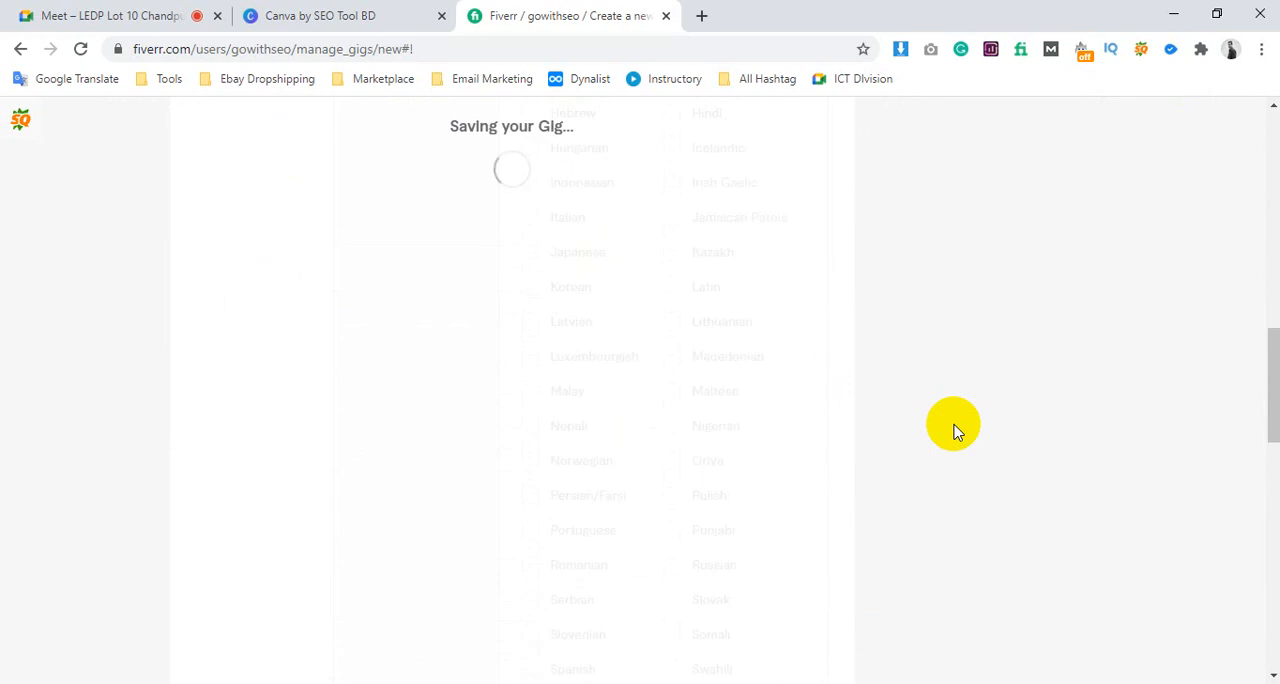
Re-read the gig title to find where the term "keyword" is repeated
{"action": "scroll", "coordinate": [820, 363], "scroll_direction": "up", "scroll_amount": 2}
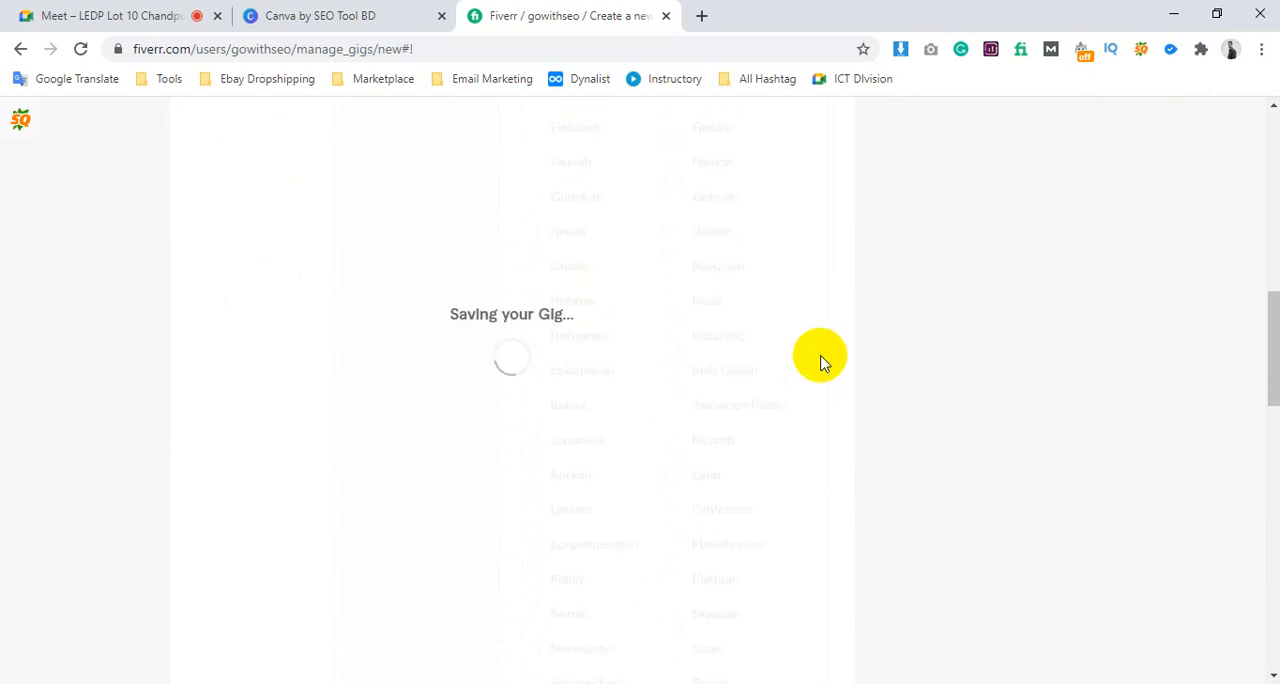
{"action": "scroll", "coordinate": [820, 363], "scroll_direction": "up", "scroll_amount": 8}
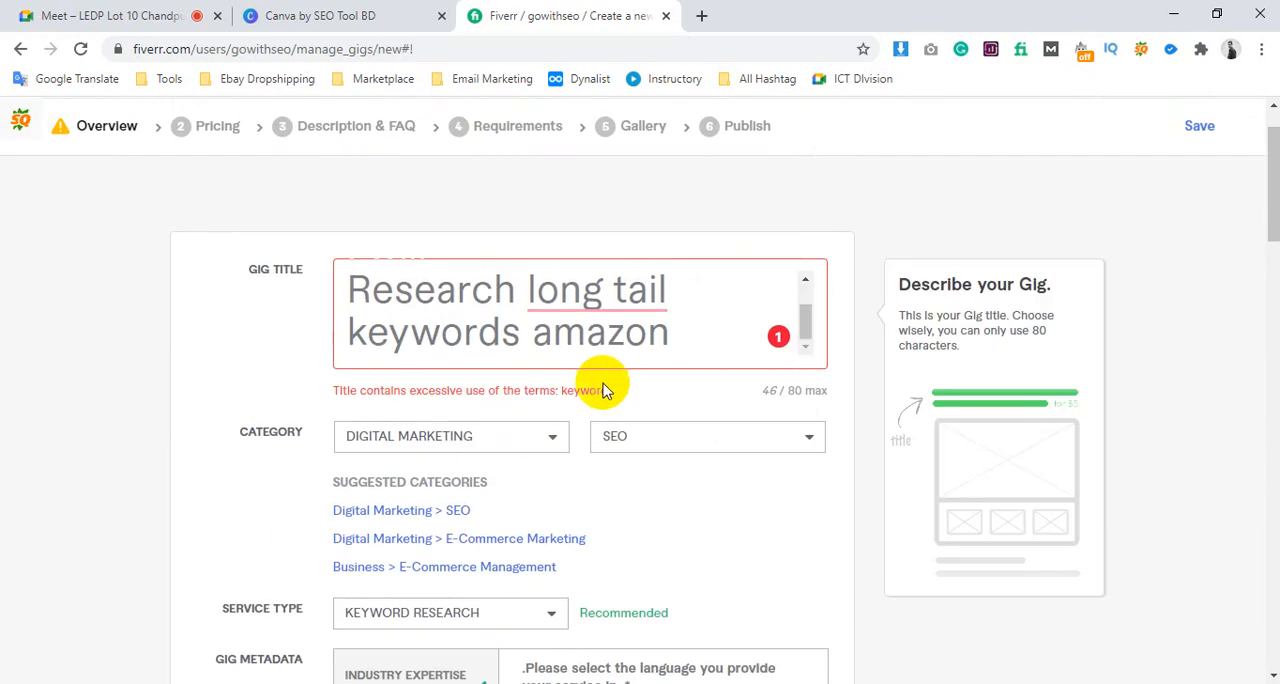
{"action": "scroll", "coordinate": [587, 325], "scroll_direction": "up", "scroll_amount": 1}
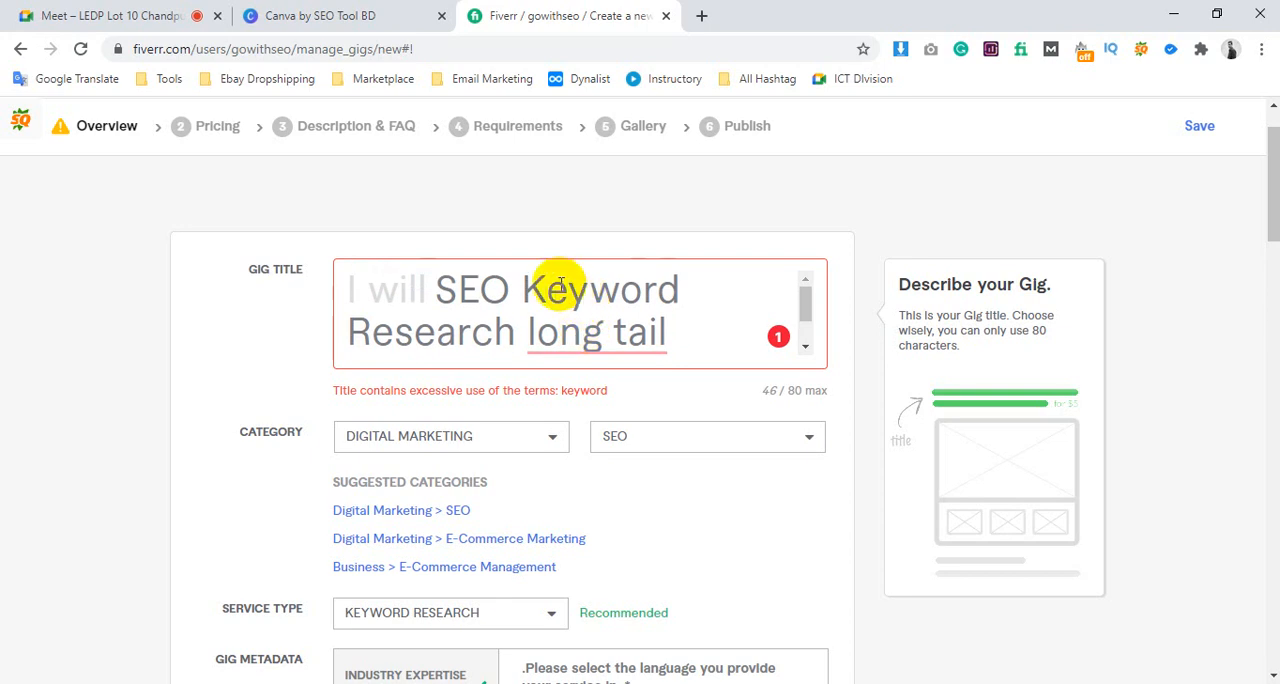
{"action": "double_click", "coordinate": [527, 287]}
{"action": "scroll", "coordinate": [514, 315], "scroll_direction": "down", "scroll_amount": 1}
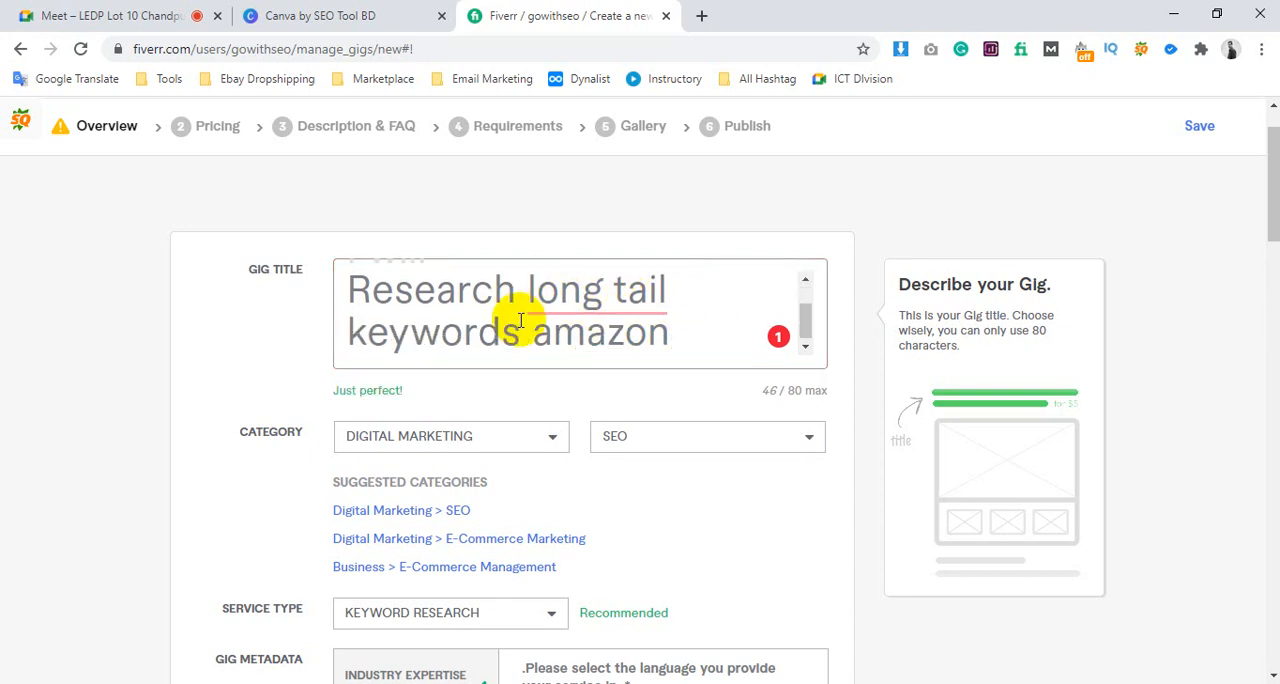
{"action": "left_click_drag", "start_coordinate": [521, 335], "coordinate": [357, 323]}
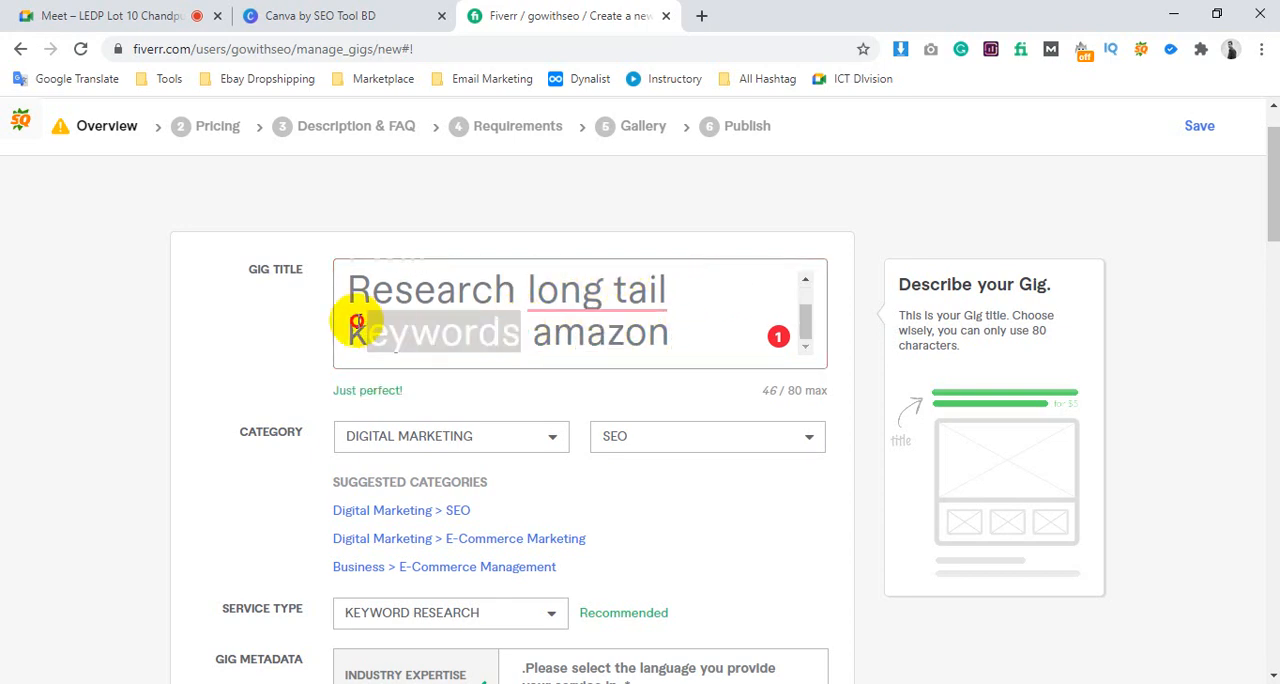
{"action": "scroll", "coordinate": [543, 243], "scroll_direction": "down", "scroll_amount": 1}
{"action": "left_click", "coordinate": [548, 225]}
{"action": "scroll", "coordinate": [548, 225], "scroll_direction": "up", "scroll_amount": 1}
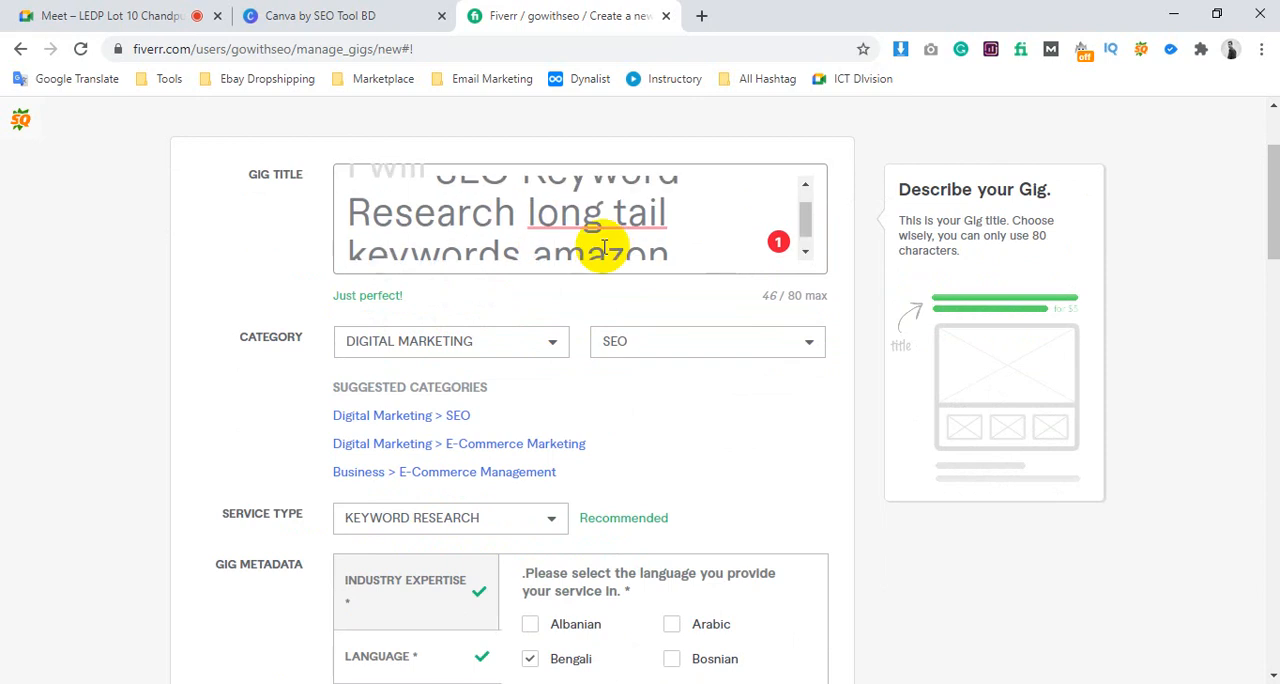
{"action": "left_click_drag", "start_coordinate": [440, 195], "coordinate": [697, 194]}
{"action": "mouse_move", "coordinate": [555, 225]}
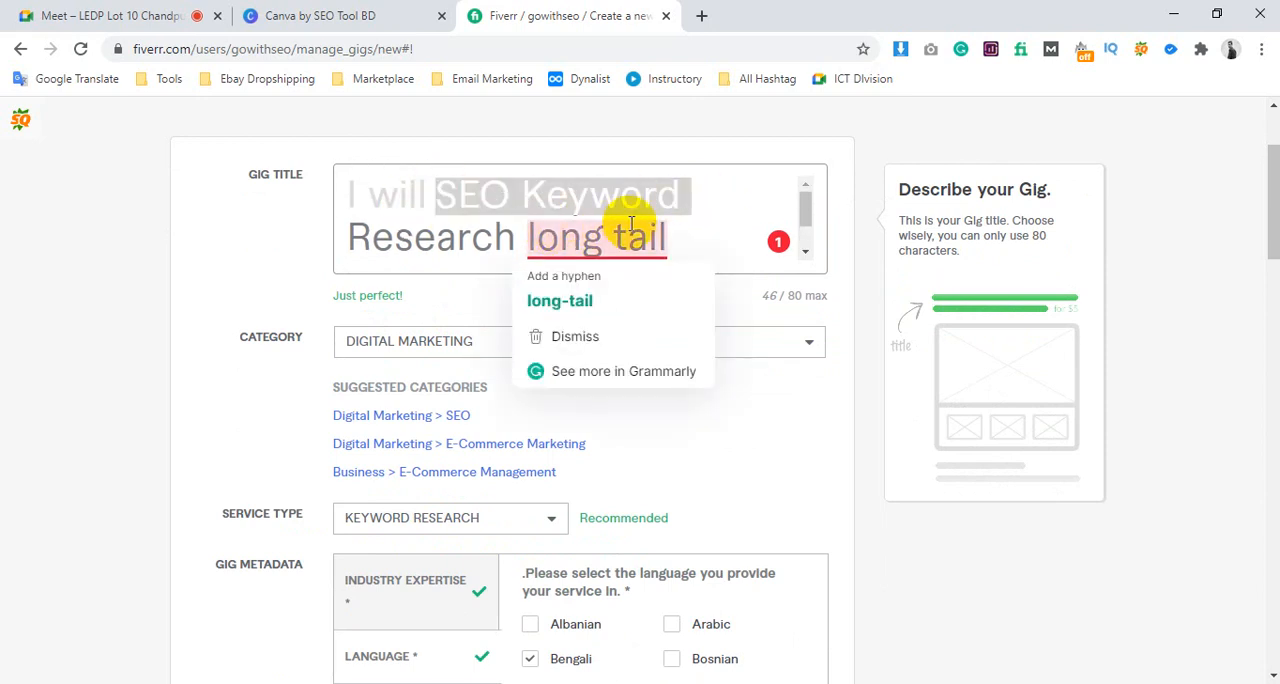
Remove the word "keywords" before "amazon" and the trailing space from the gig title
{"action": "scroll", "coordinate": [630, 220], "scroll_direction": "down", "scroll_amount": 1}
{"action": "left_click_drag", "start_coordinate": [526, 240], "coordinate": [354, 241]}
{"action": "key", "text": "BackSpace"}
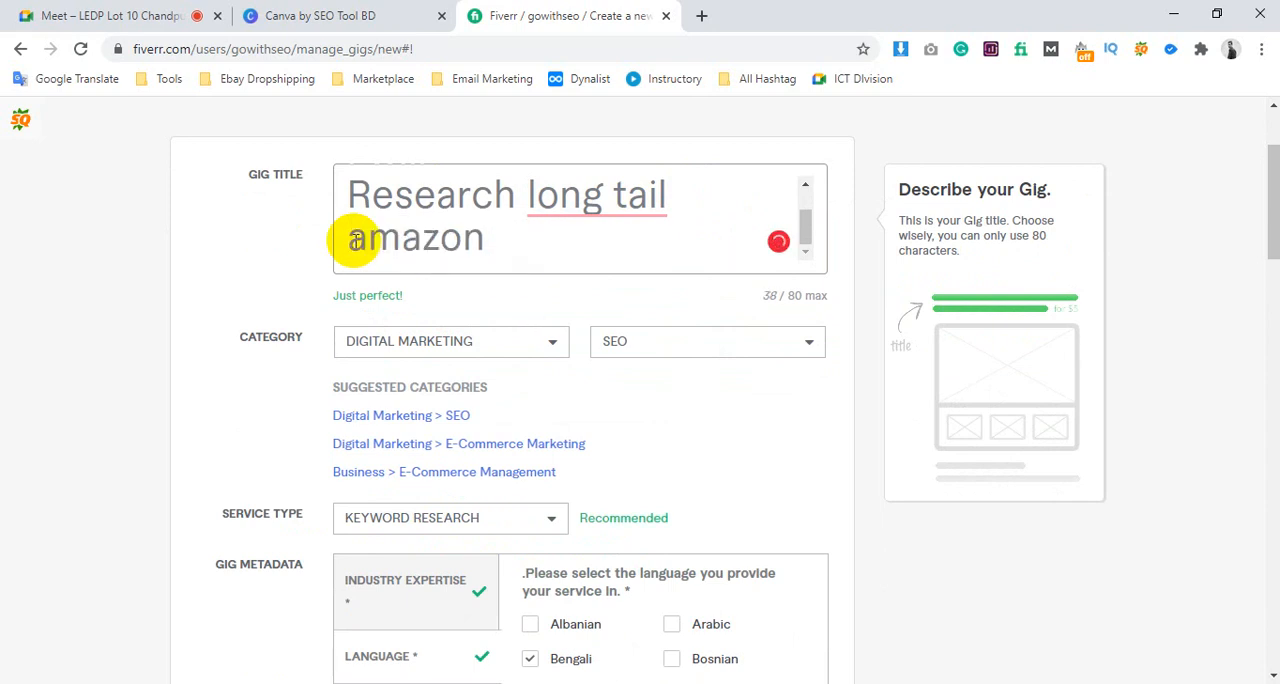
{"action": "left_click", "coordinate": [495, 237]}
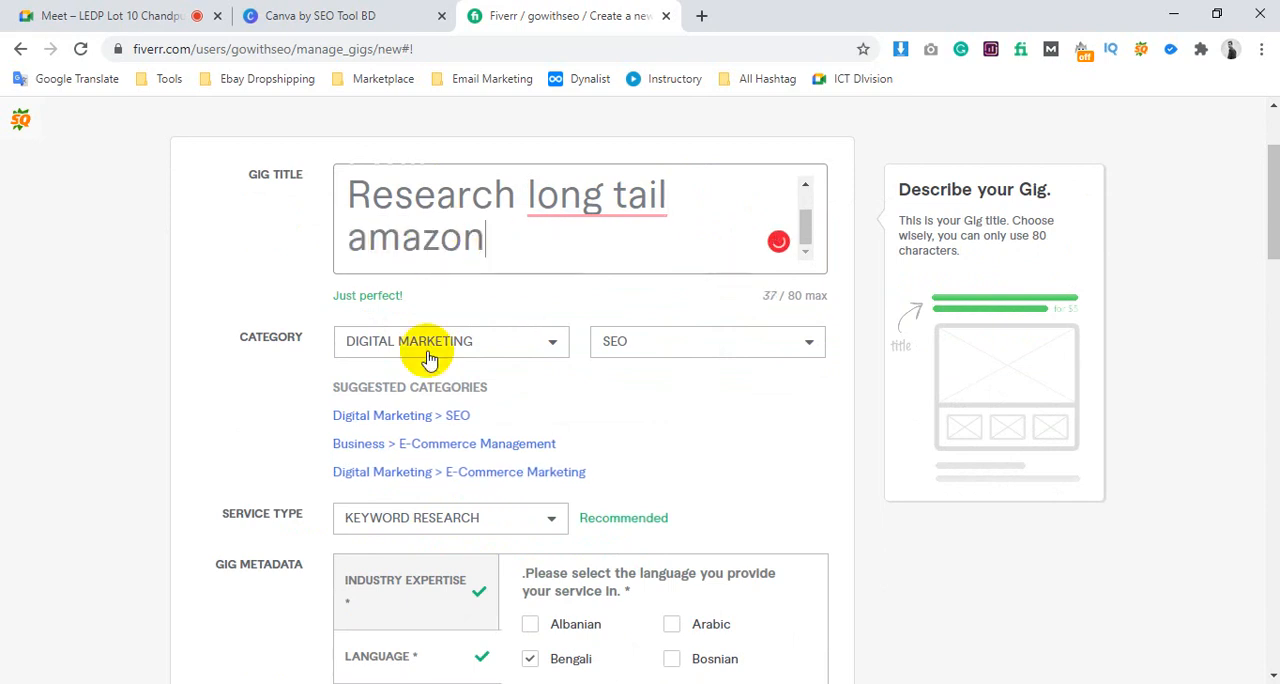
Glance at the search tag notes in Notepad and save the gig overview to continue to the pricing stage
{"action": "left_click", "coordinate": [308, 682]}
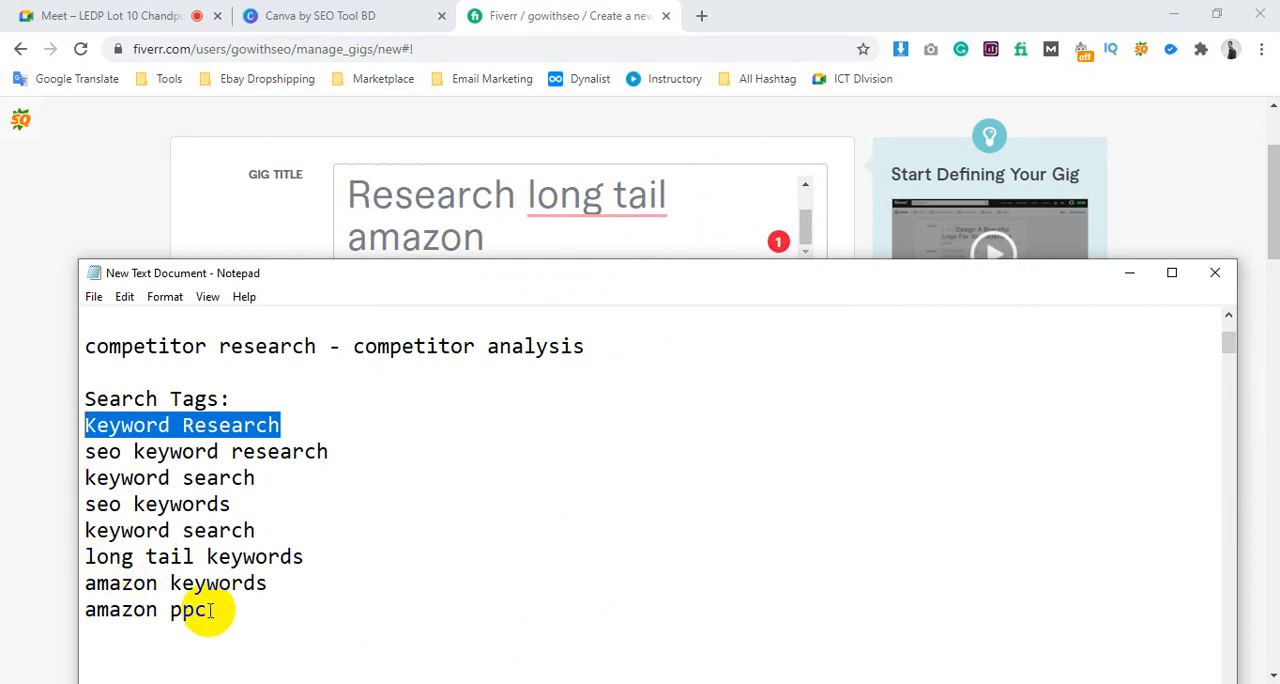
{"action": "left_click", "coordinate": [1122, 284]}
{"action": "scroll", "coordinate": [859, 521], "scroll_direction": "down", "scroll_amount": 5}
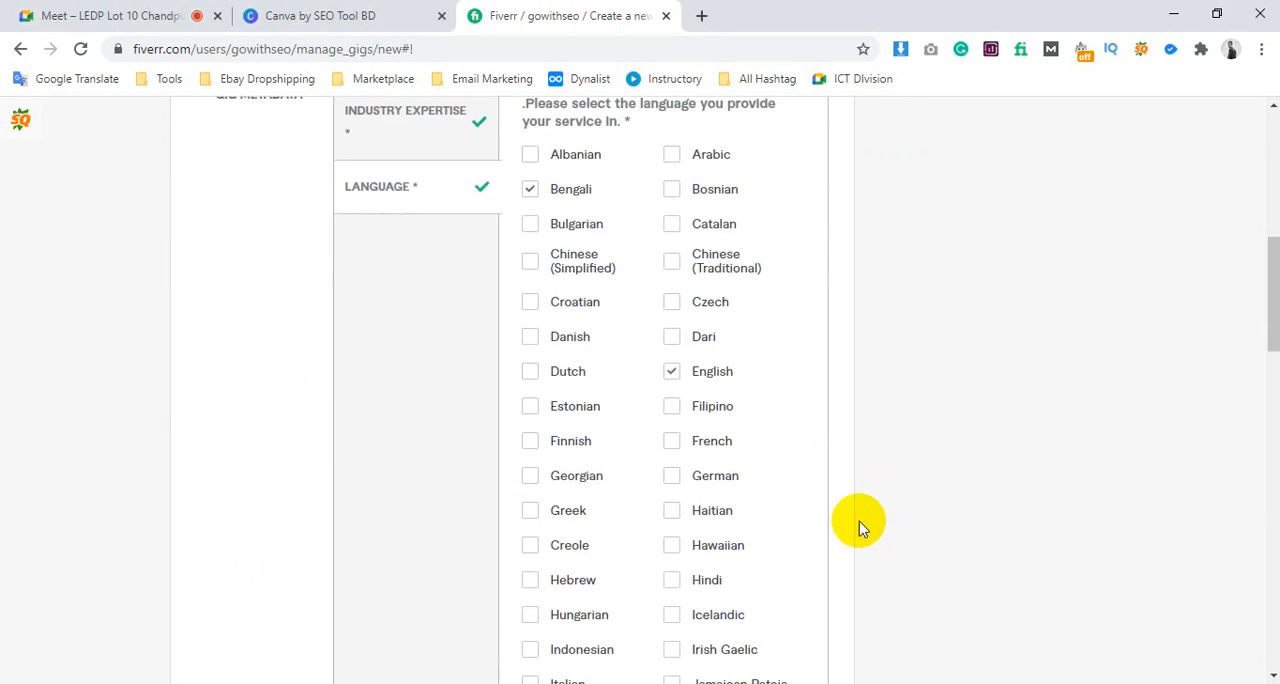
{"action": "scroll", "coordinate": [859, 521], "scroll_direction": "down", "scroll_amount": 12}
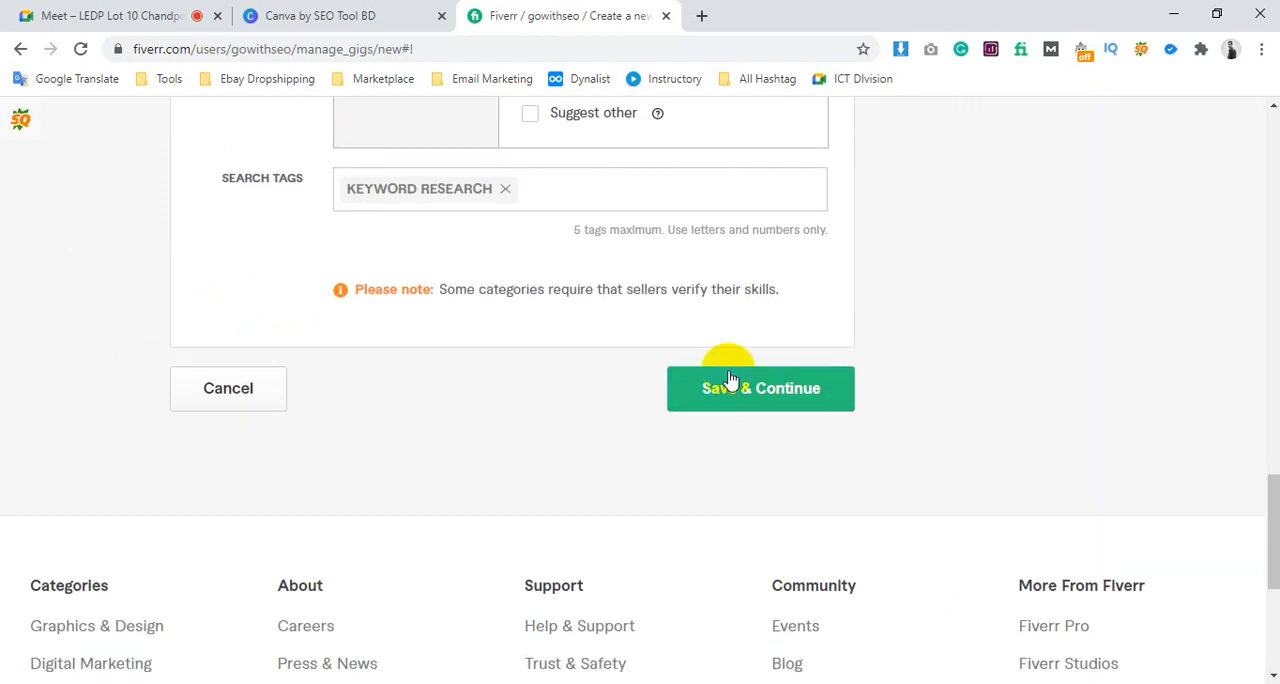
{"action": "left_click", "coordinate": [729, 380]}
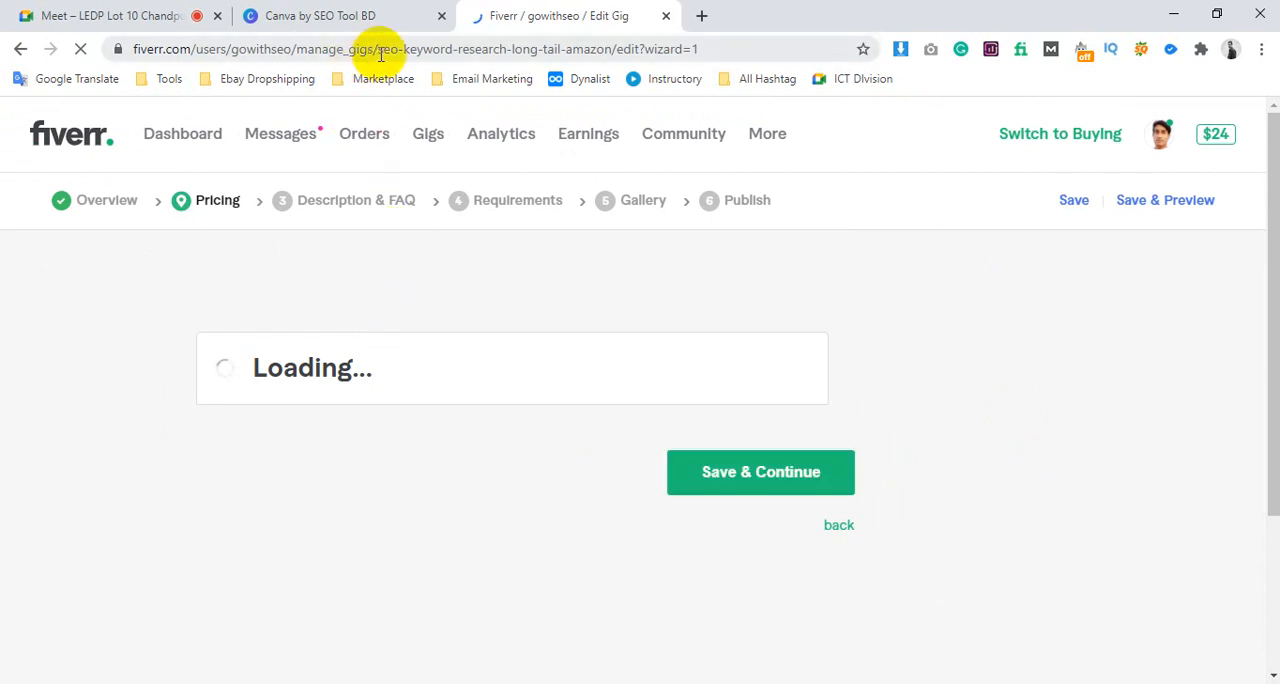
Examine the gig's URL for the title phrases "seo", "keyword research", "long tail" and "amazon"
{"action": "left_click_drag", "start_coordinate": [377, 52], "coordinate": [607, 66]}
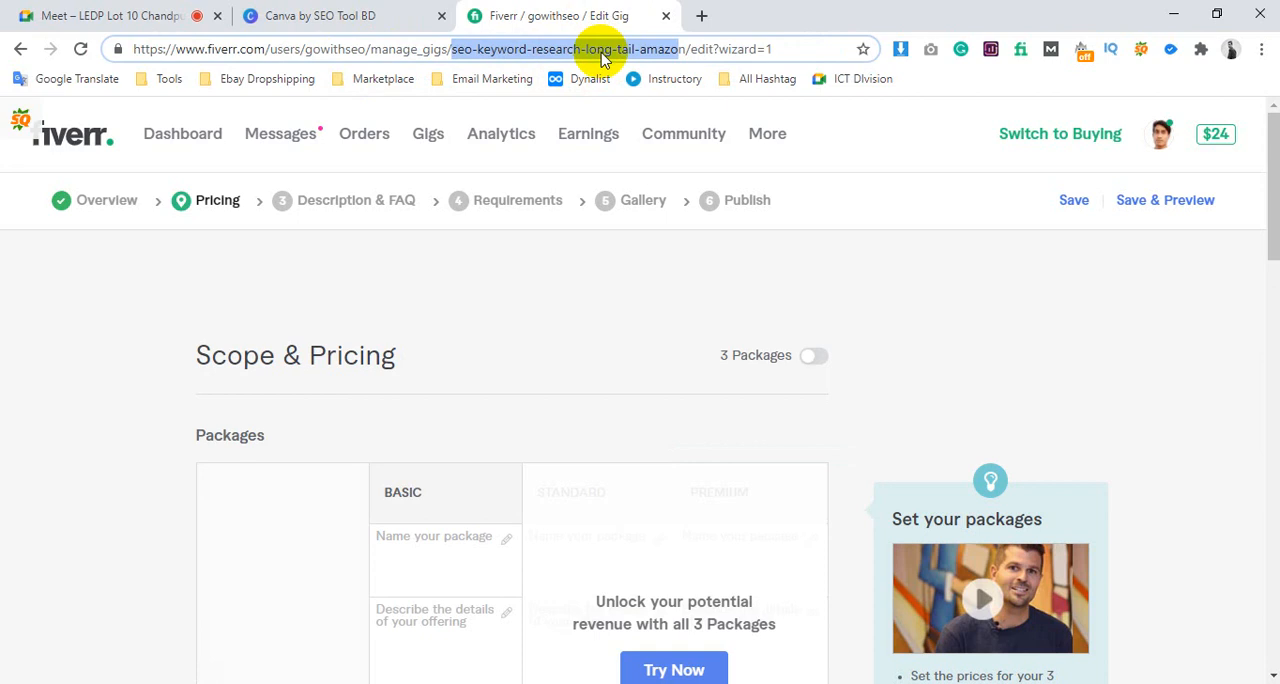
{"action": "left_click", "coordinate": [658, 55]}
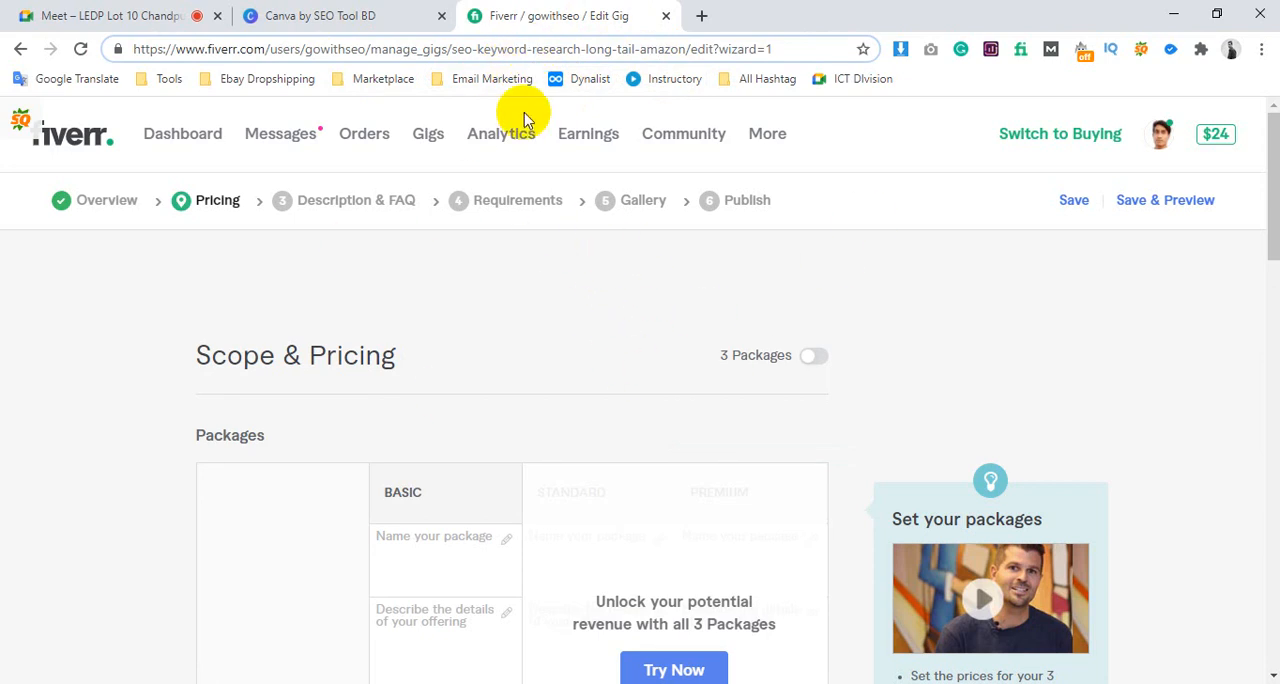
{"action": "left_click_drag", "start_coordinate": [478, 48], "coordinate": [679, 47]}
{"action": "left_click", "coordinate": [686, 49]}
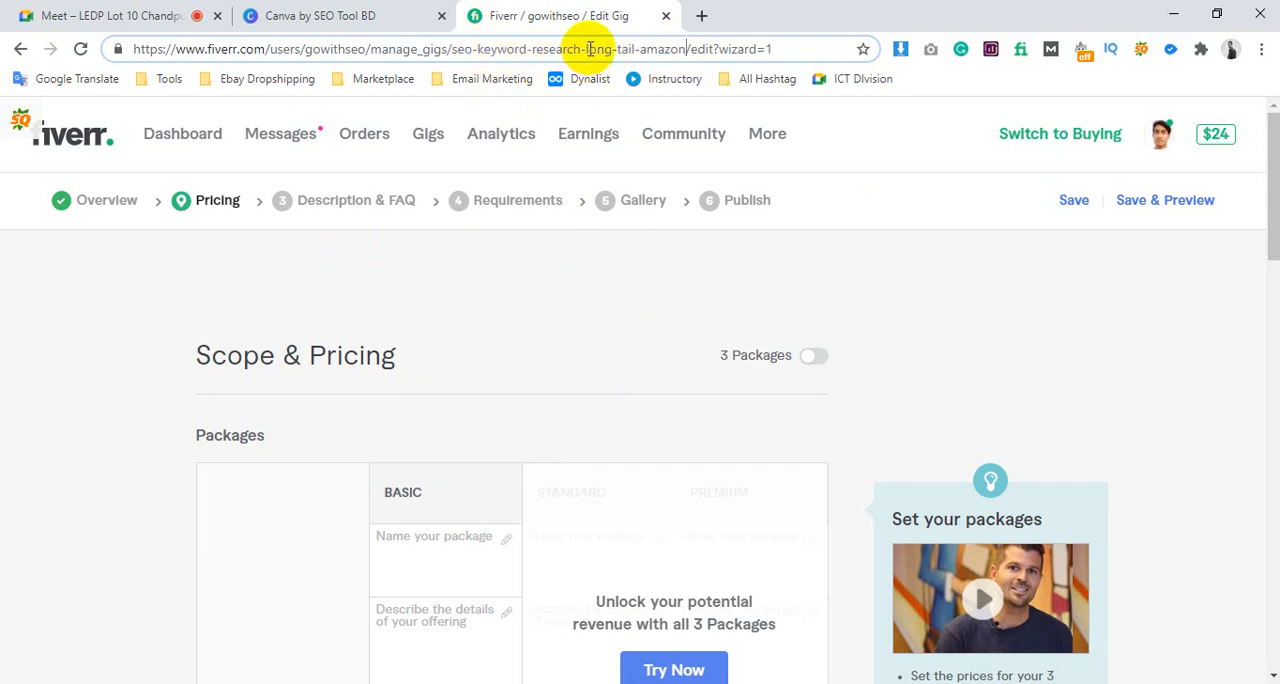
{"action": "left_click_drag", "start_coordinate": [588, 48], "coordinate": [634, 48]}
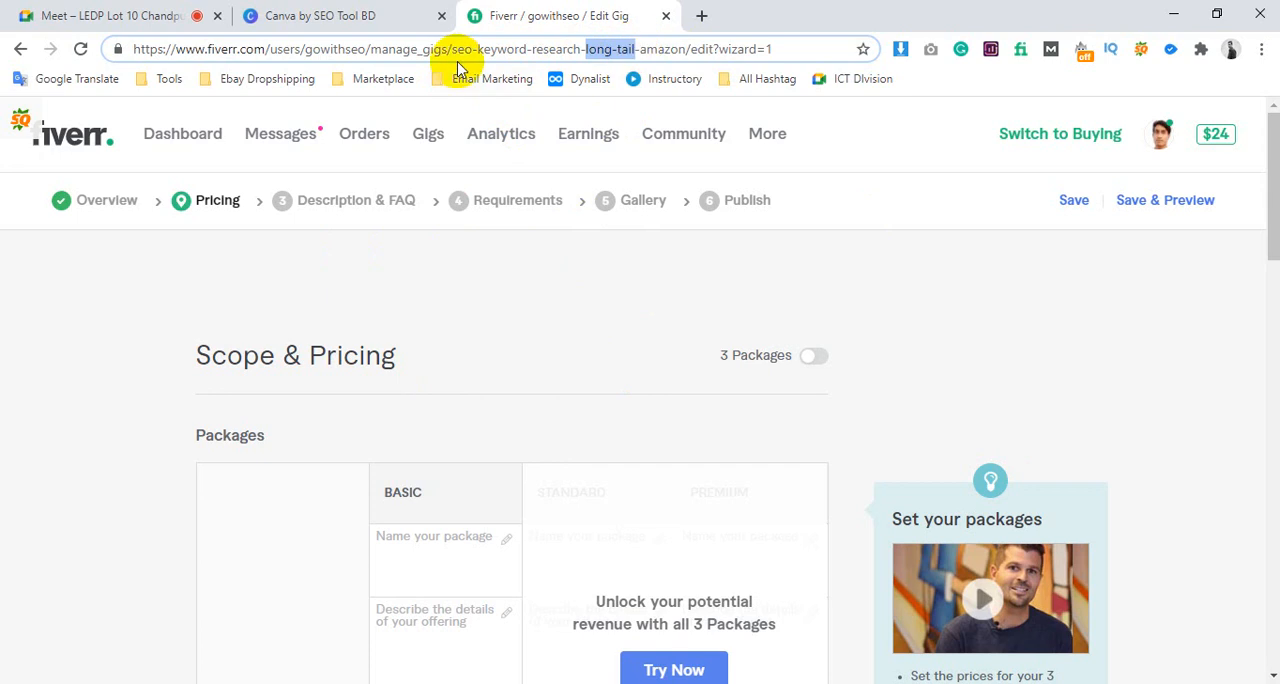
{"action": "left_click_drag", "start_coordinate": [478, 48], "coordinate": [578, 49]}
{"action": "left_click", "coordinate": [527, 50]}
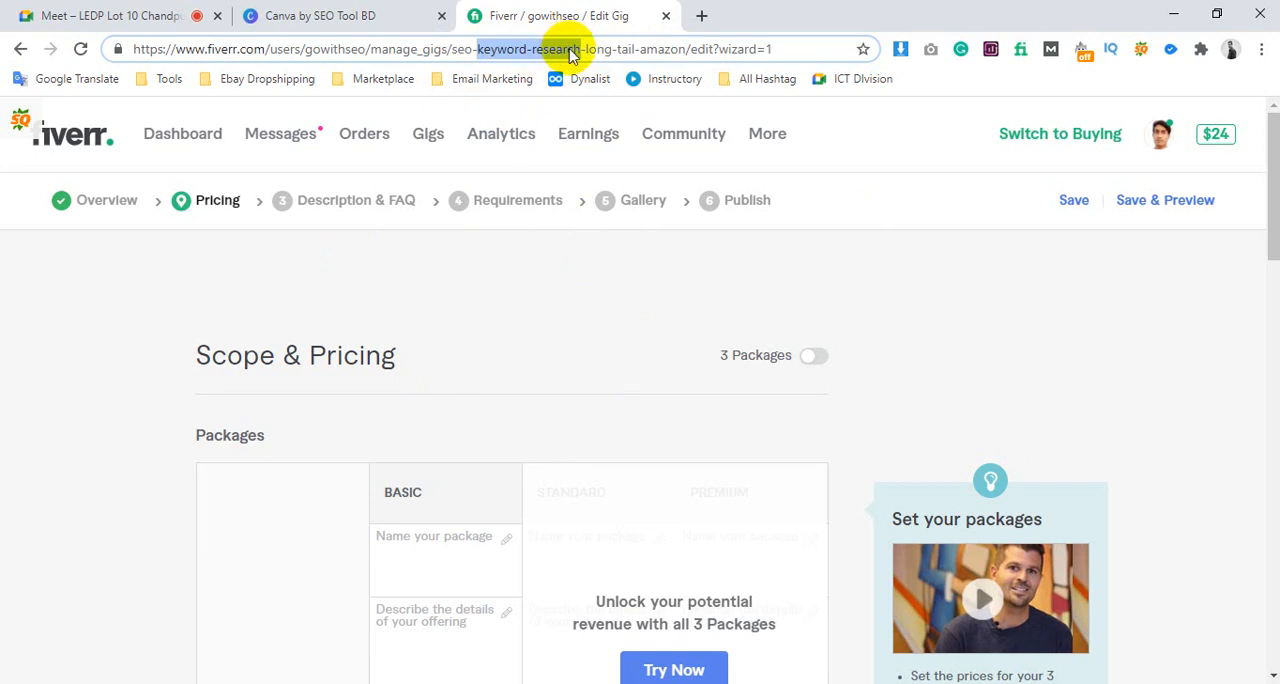
{"action": "left_click_drag", "start_coordinate": [640, 49], "coordinate": [688, 50]}
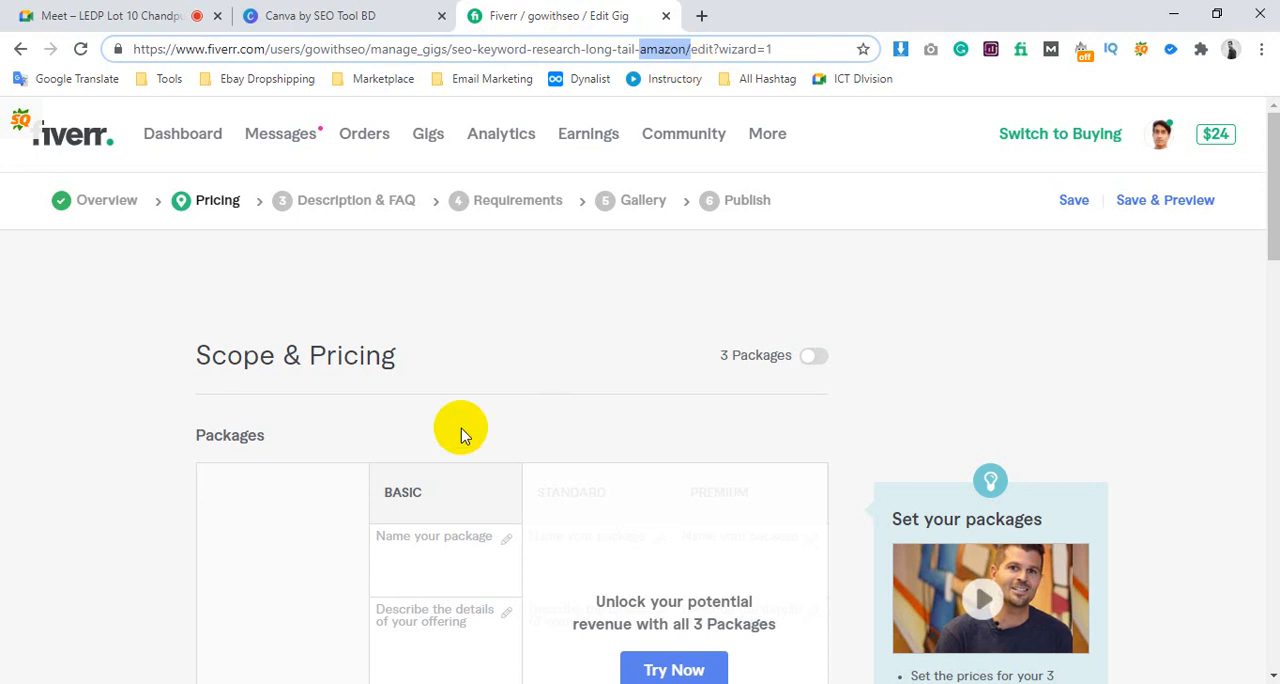
Look over the pricing packages and return to the gig's overview stage
{"action": "scroll", "coordinate": [537, 350], "scroll_direction": "down", "scroll_amount": 2}
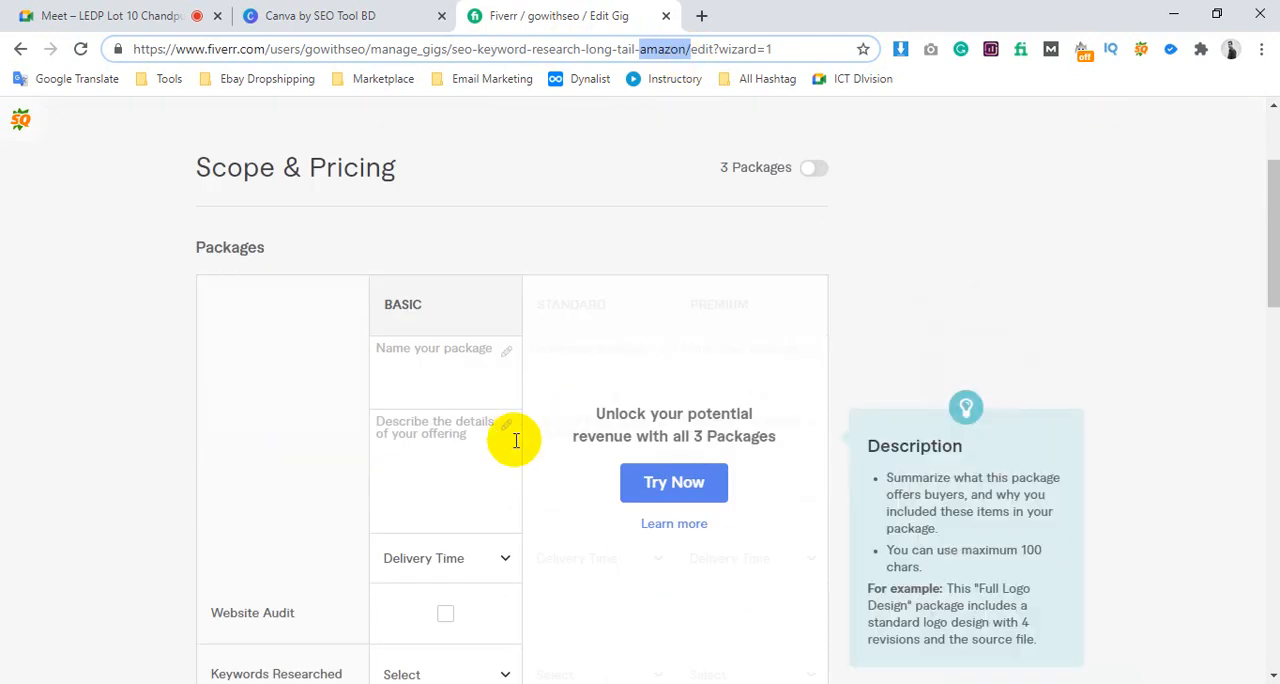
{"action": "scroll", "coordinate": [510, 440], "scroll_direction": "up", "scroll_amount": 2}
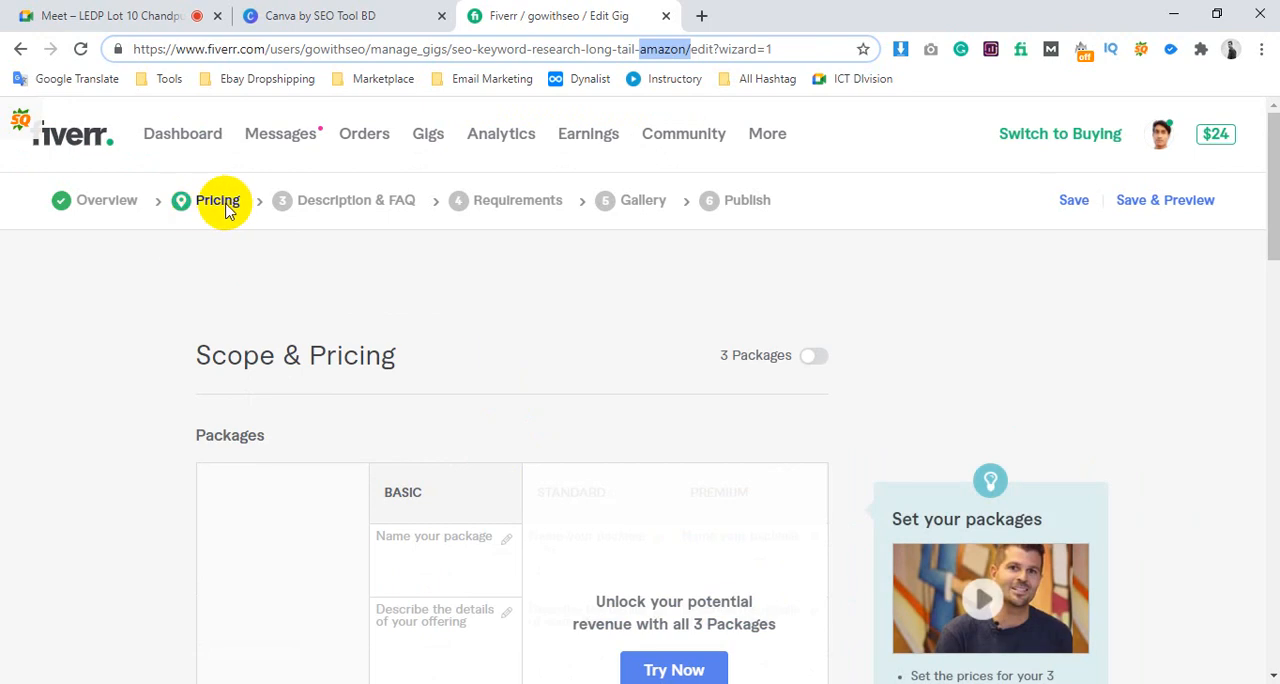
{"action": "left_click", "coordinate": [112, 206]}
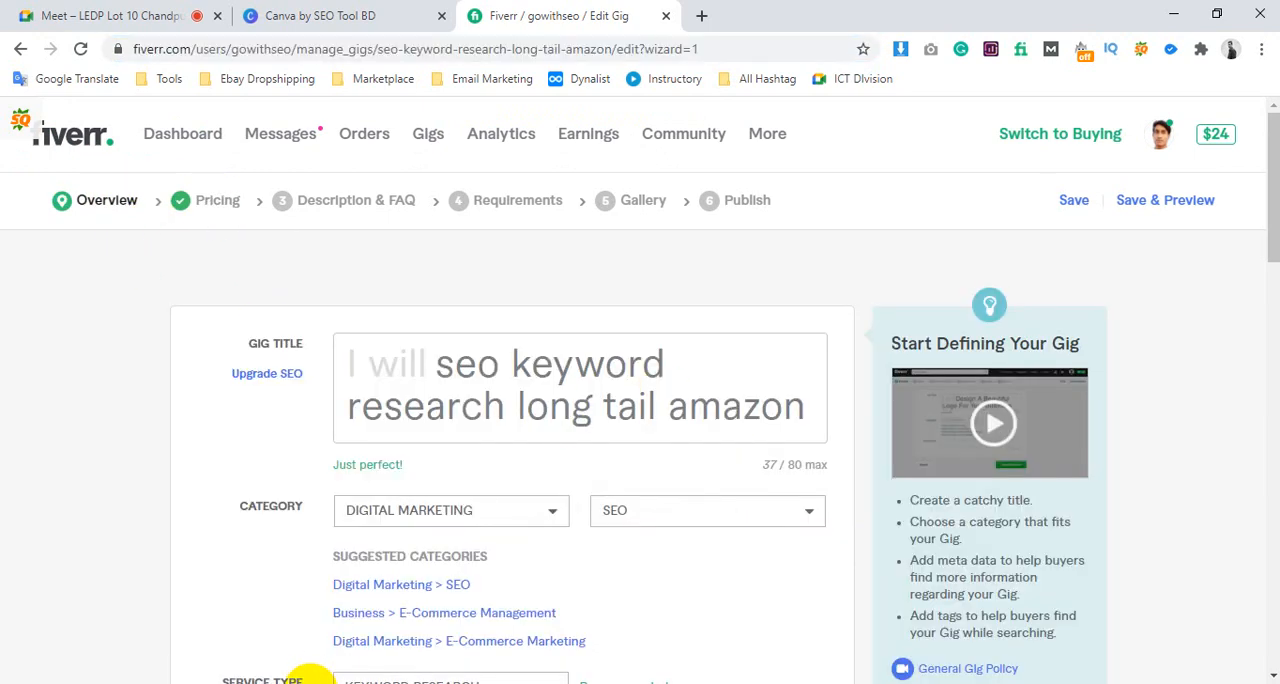
Review the title draft "DO SEO Keyword Research to rank on Google 1st page" in Notepad and return to the gig overview
{"action": "left_click", "coordinate": [315, 683]}
{"action": "scroll", "coordinate": [279, 395], "scroll_direction": "up", "scroll_amount": 2}
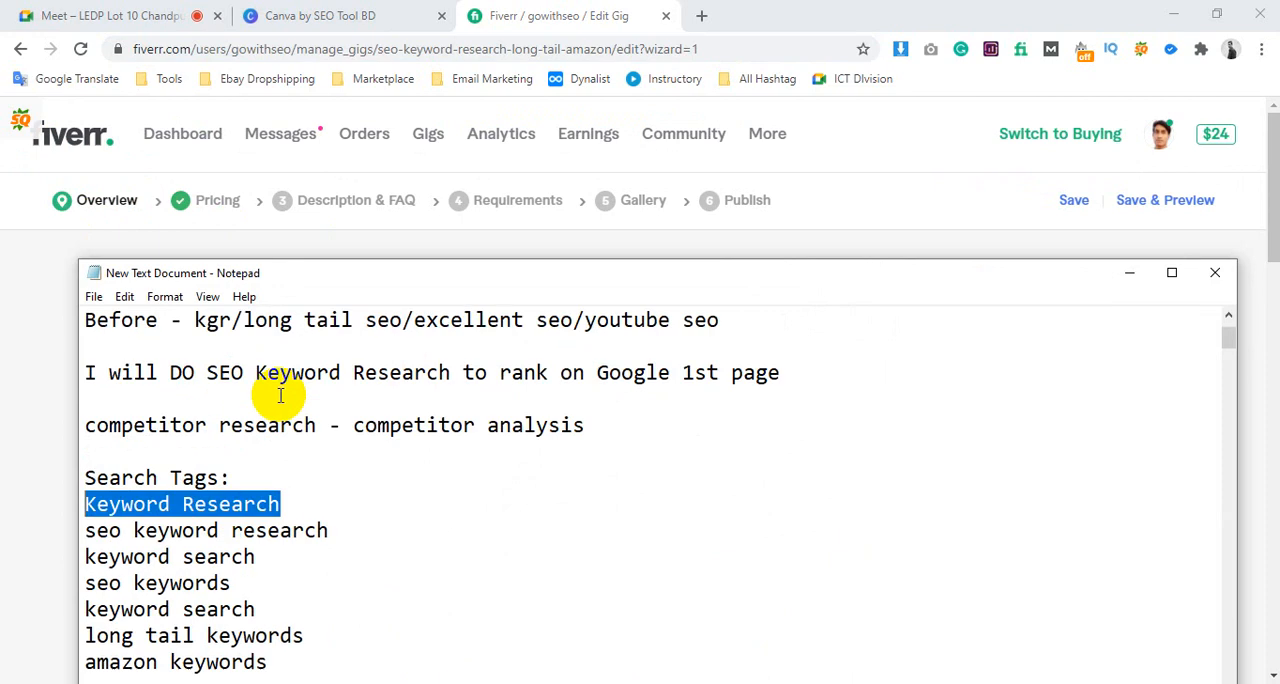
{"action": "left_click_drag", "start_coordinate": [171, 451], "coordinate": [794, 463]}
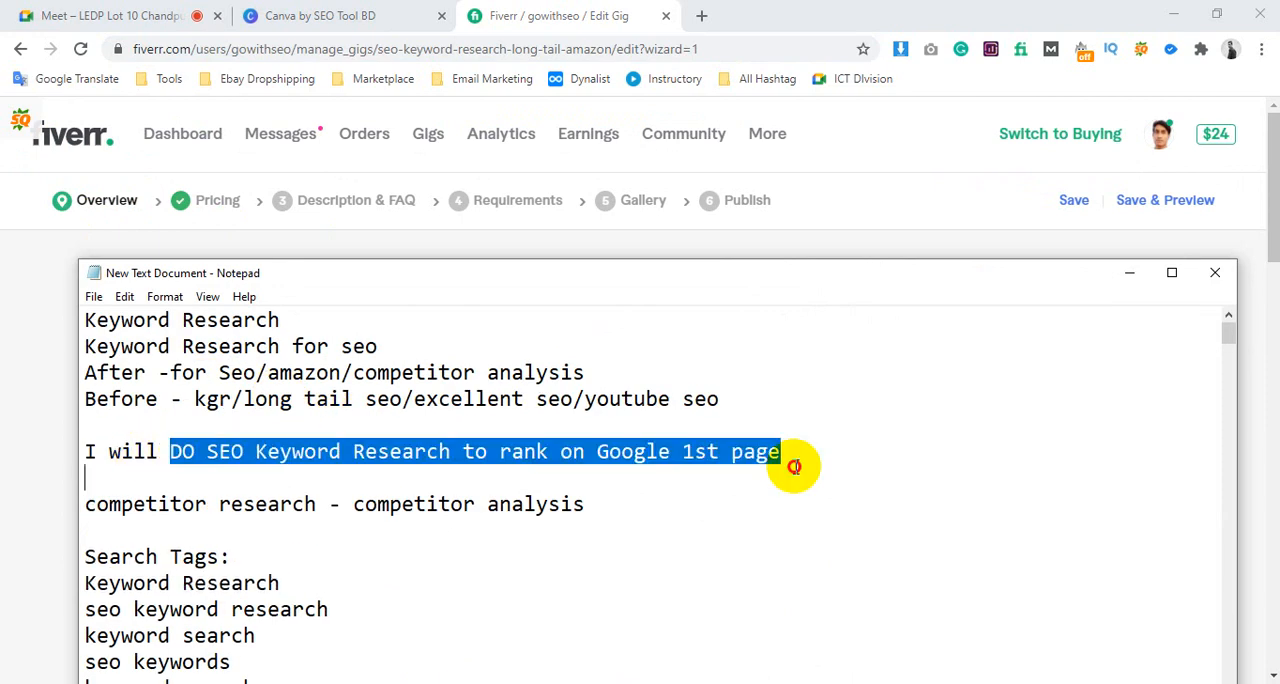
{"action": "left_click", "coordinate": [33, 383]}
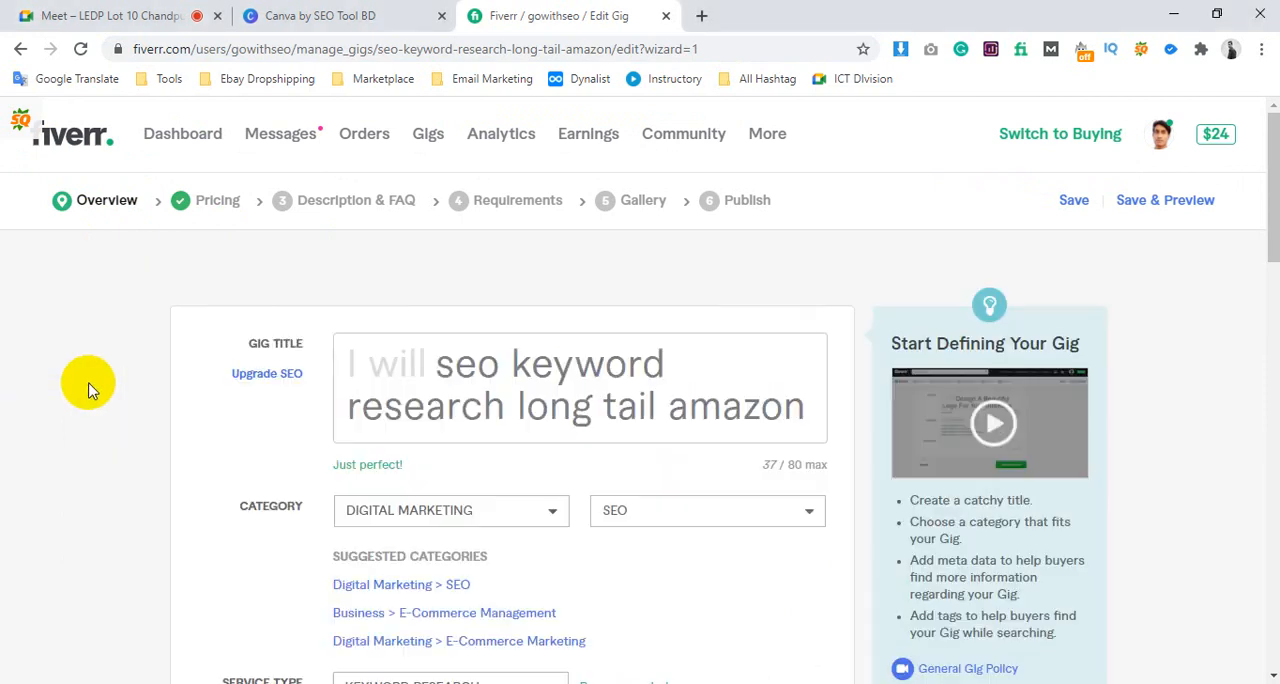
Replace the gig title with the copied draft "DO SEO Keyword Research to rank on Google 1st page"
{"action": "left_click", "coordinate": [560, 363]}
{"action": "double_click", "coordinate": [560, 364]}
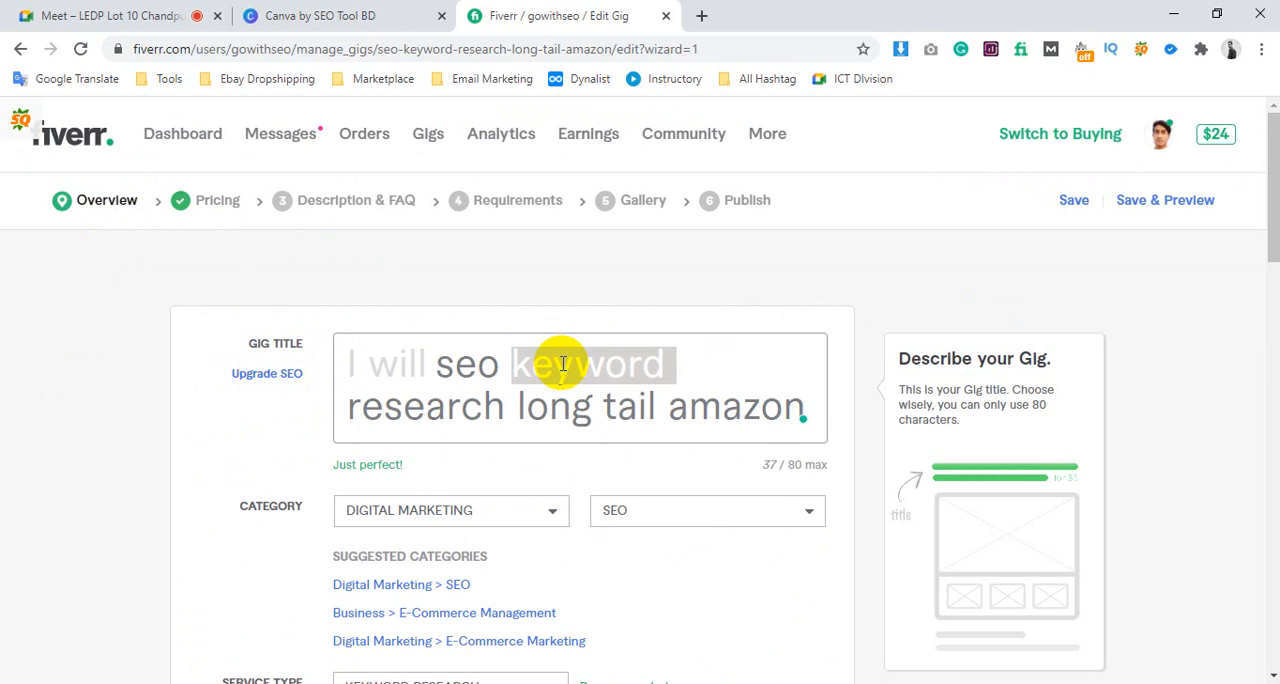
{"action": "key", "text": "ctrl+a"}
{"action": "key", "text": "BackSpace"}
{"action": "key", "text": "ctrl+v"}
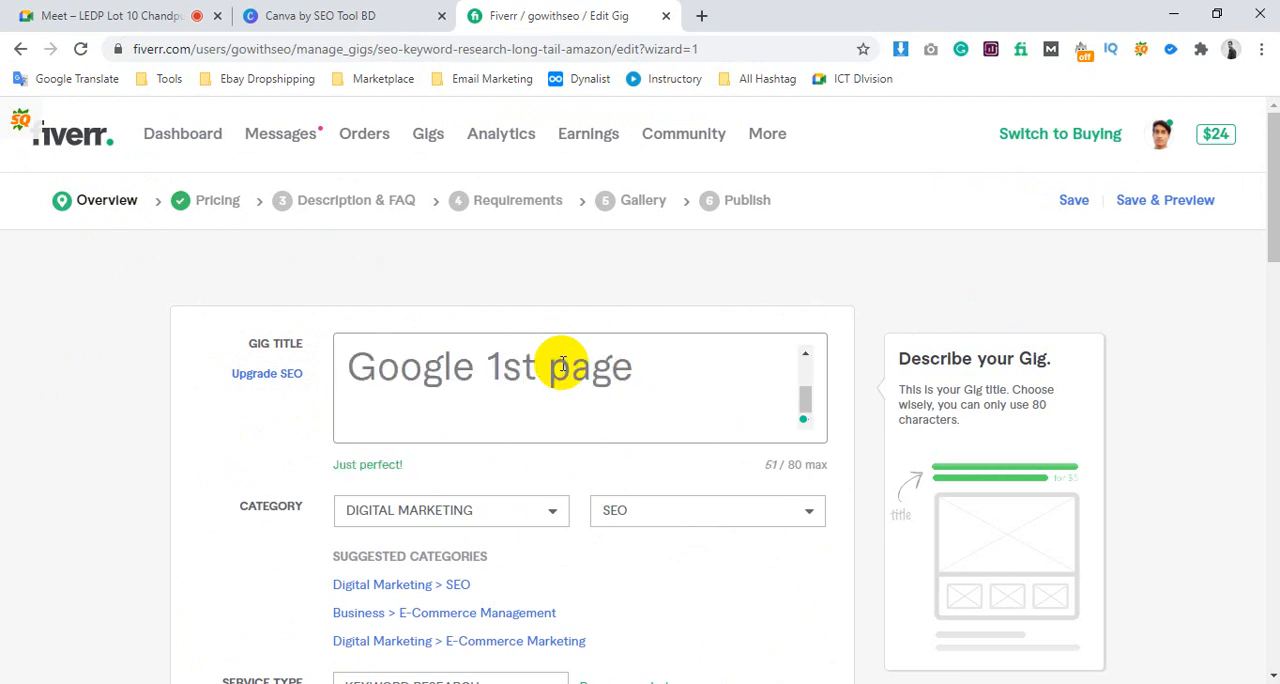
{"action": "key", "text": "BackSpace"}
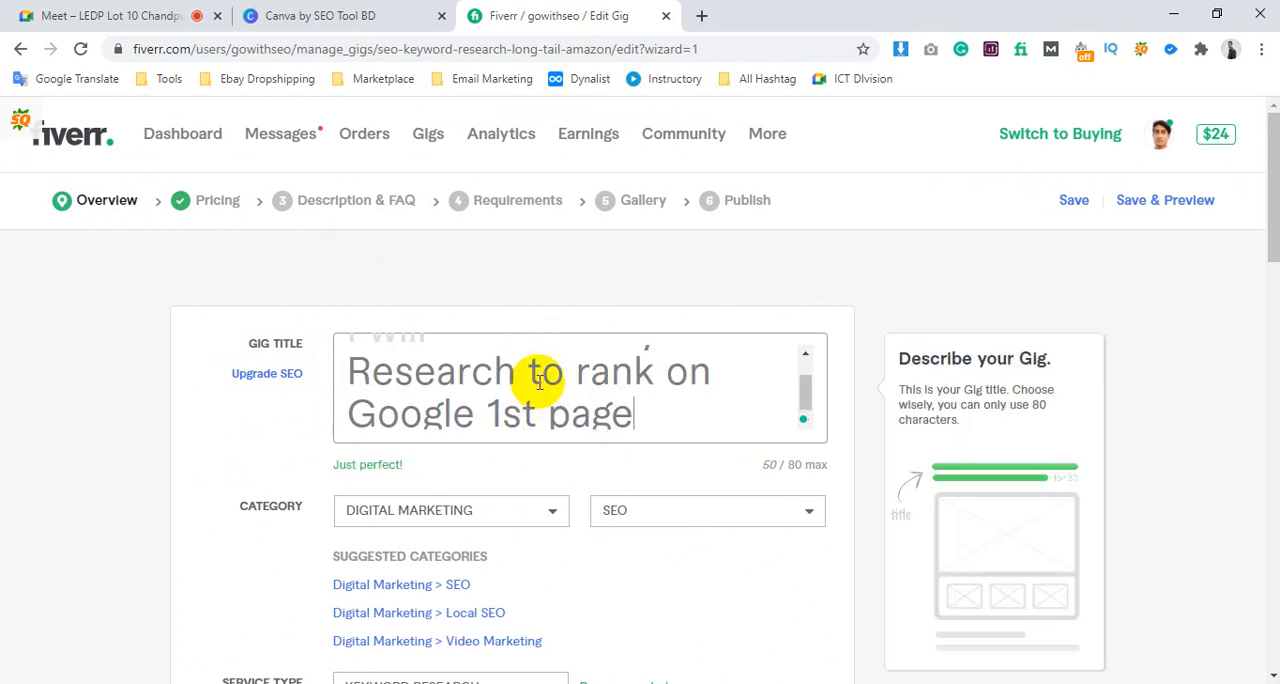
{"action": "scroll", "coordinate": [540, 380], "scroll_direction": "up", "scroll_amount": 1}
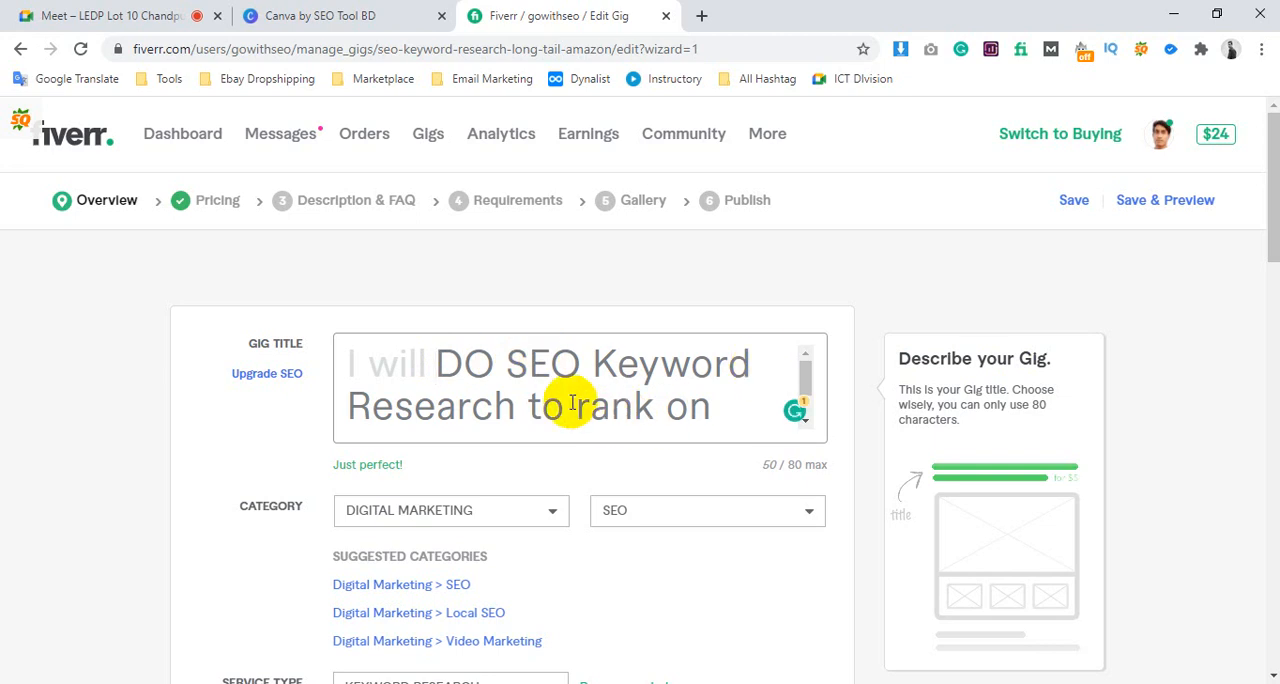
{"action": "scroll", "coordinate": [658, 380], "scroll_direction": "down", "scroll_amount": 1}
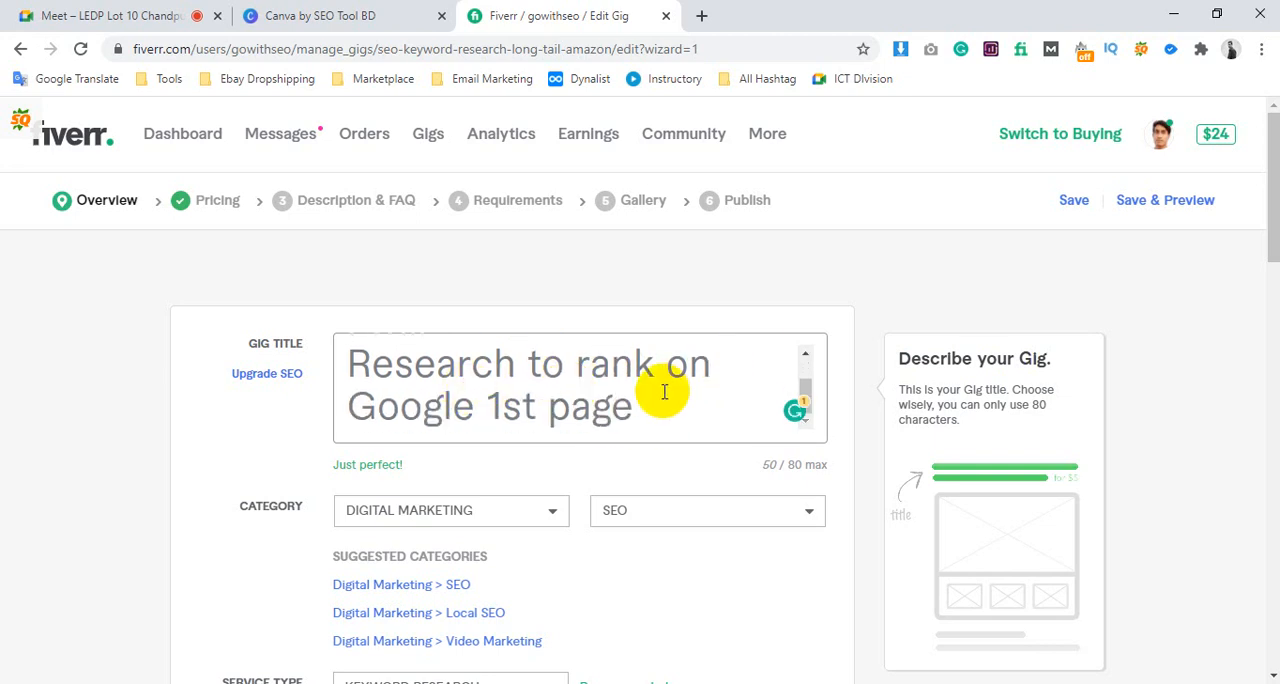
{"action": "left_click", "coordinate": [190, 305]}
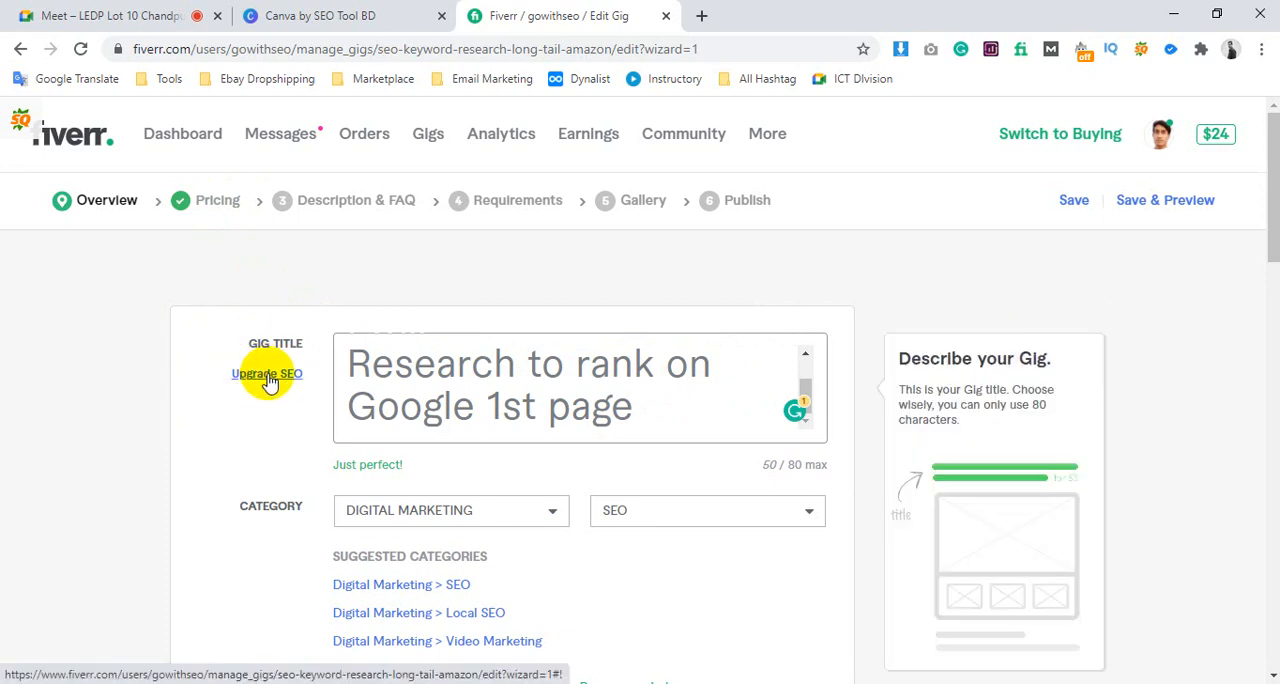
Add a separate SEO title to the gig, shorten it to "SEO Keyword Research and", and read the SEO title guidance
{"action": "left_click", "coordinate": [267, 375]}
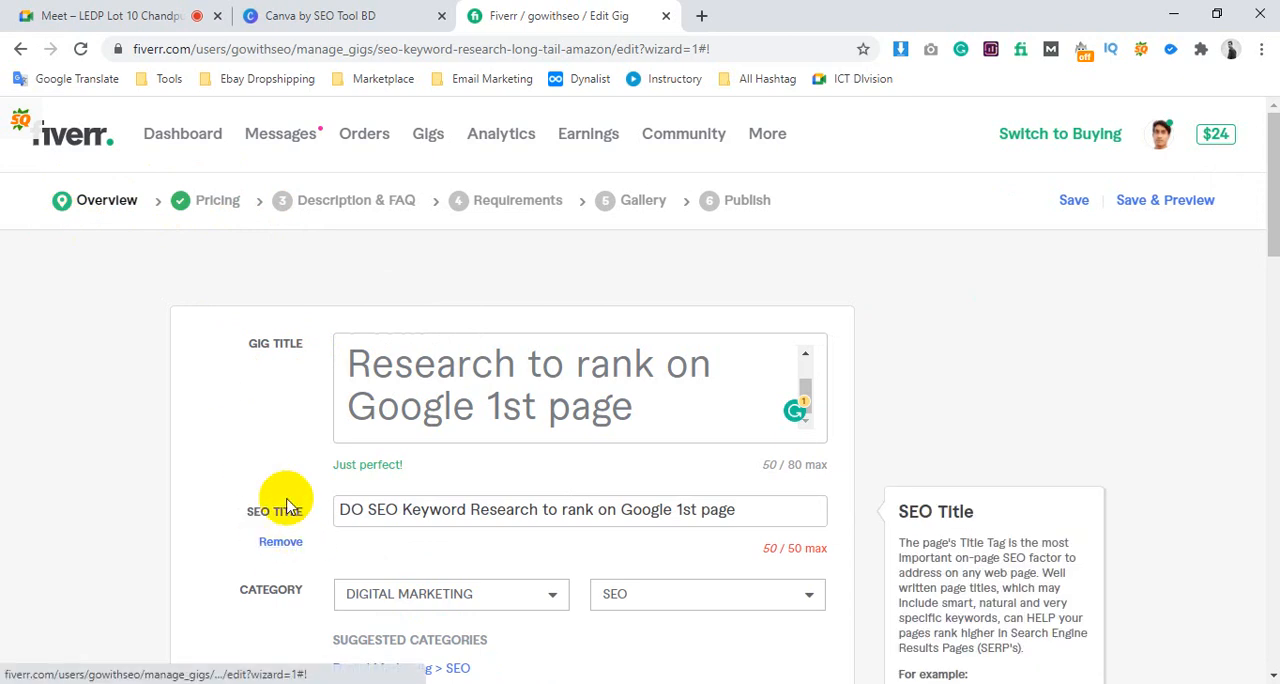
{"action": "left_click_drag", "start_coordinate": [370, 509], "coordinate": [270, 512]}
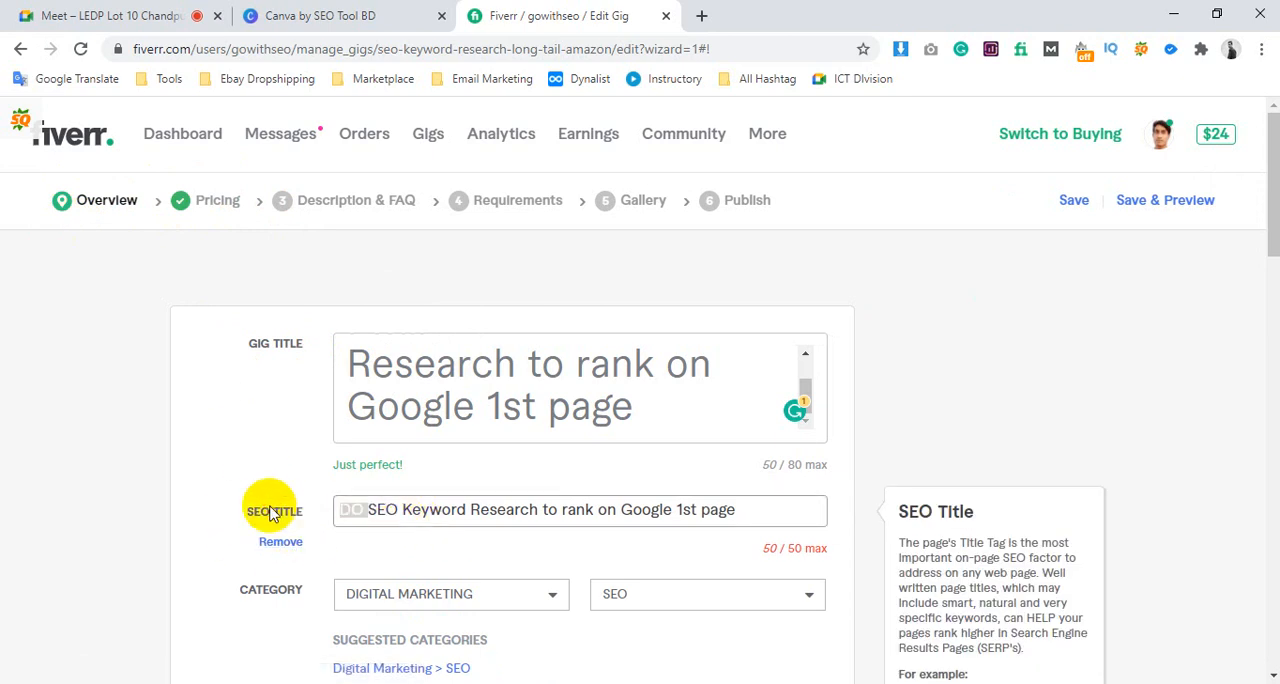
{"action": "key", "text": "BackSpace"}
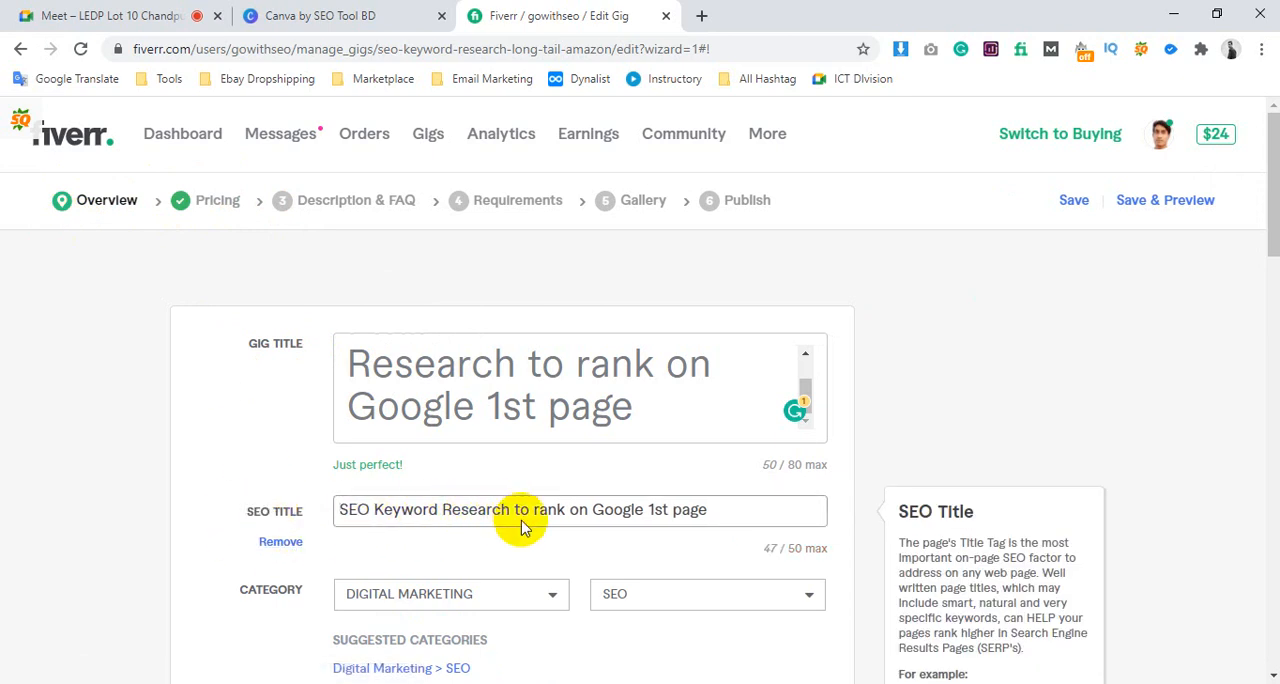
{"action": "left_click_drag", "start_coordinate": [514, 510], "coordinate": [789, 523]}
{"action": "key", "text": "BackSpace"}
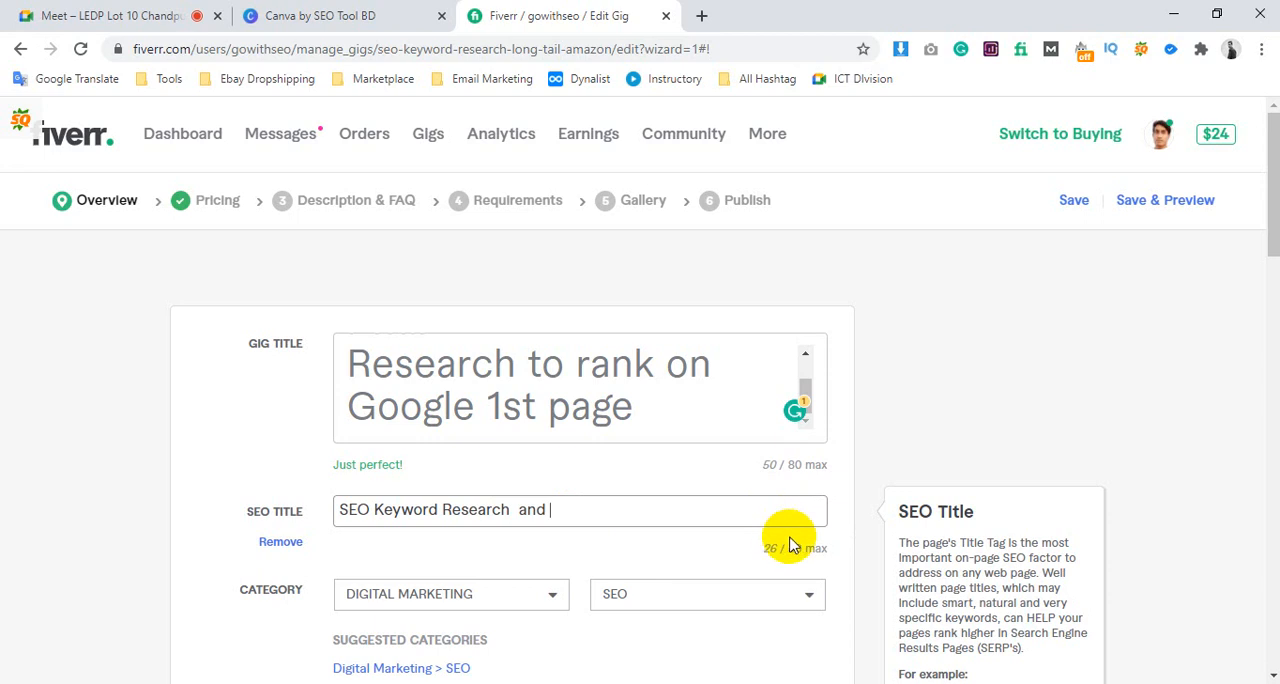
{"action": "left_click_drag", "start_coordinate": [785, 560], "coordinate": [840, 548]}
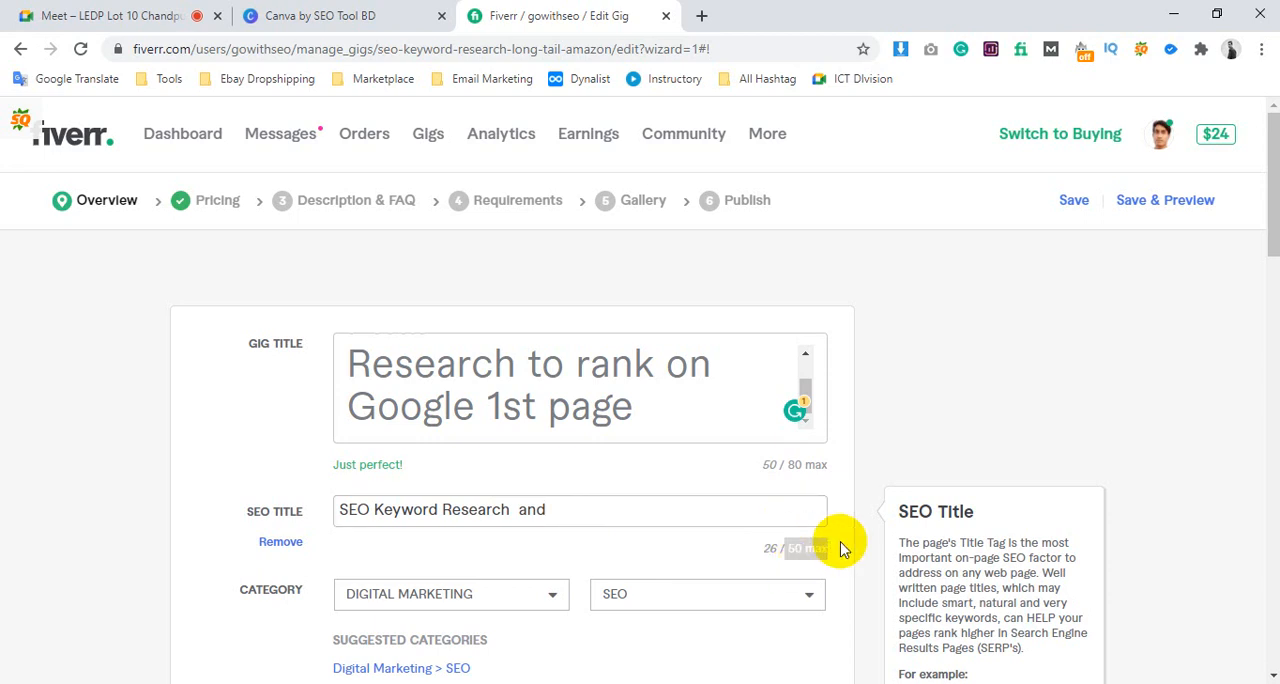
{"action": "scroll", "coordinate": [1257, 429], "scroll_direction": "down", "scroll_amount": 1}
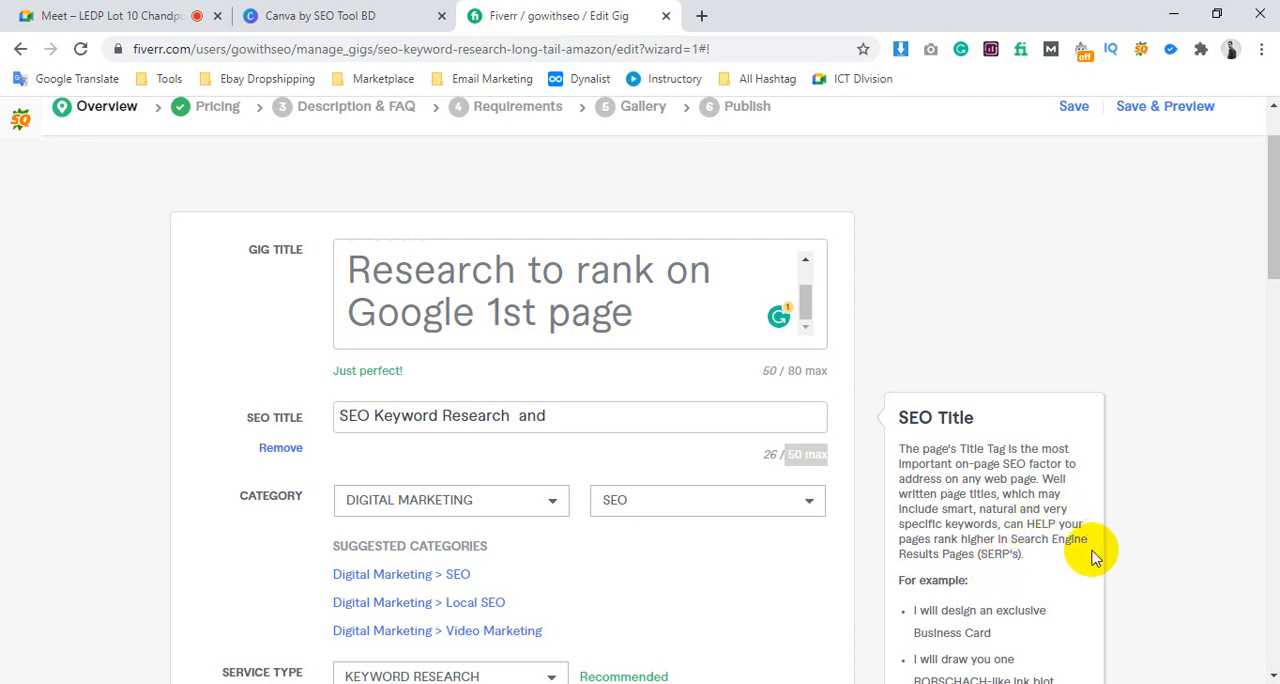
{"action": "scroll", "coordinate": [966, 520], "scroll_direction": "down", "scroll_amount": 1}
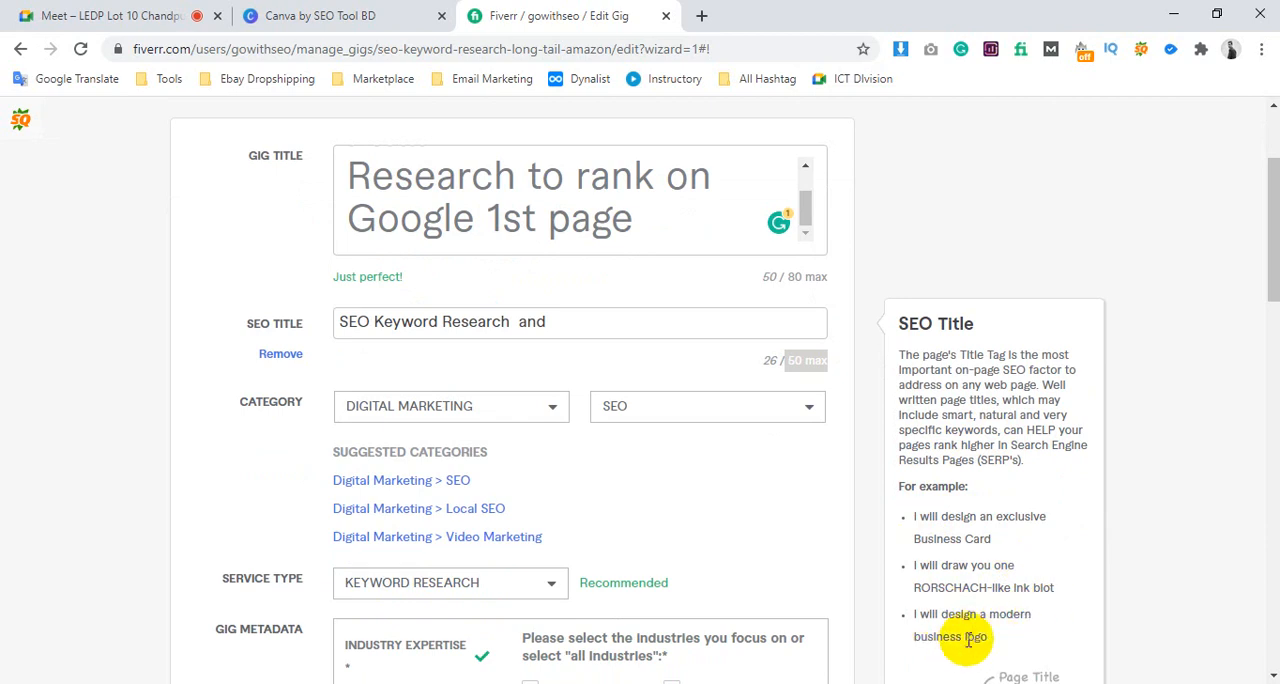
Change the opening word of the gig title to lowercase "do"
{"action": "scroll", "coordinate": [967, 640], "scroll_direction": "up", "scroll_amount": 2}
{"action": "scroll", "coordinate": [563, 380], "scroll_direction": "up", "scroll_amount": 1}
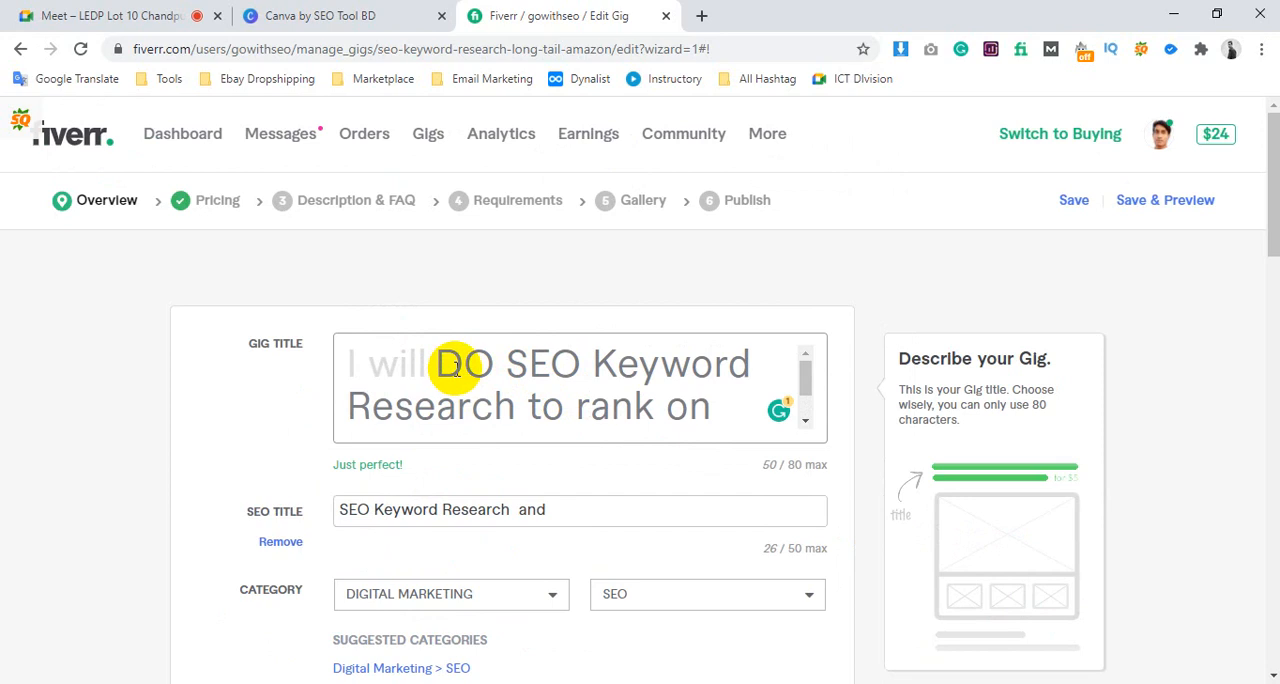
{"action": "type", "text": "d"}
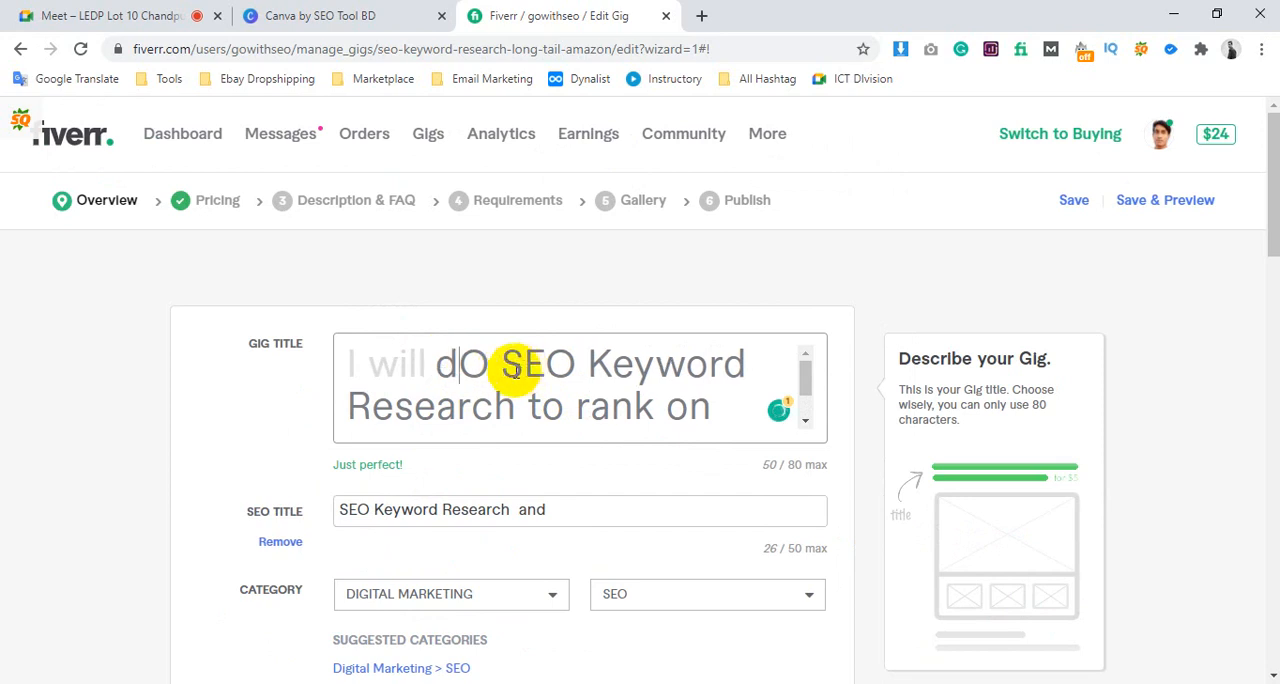
{"action": "key", "text": "shift+Right"}
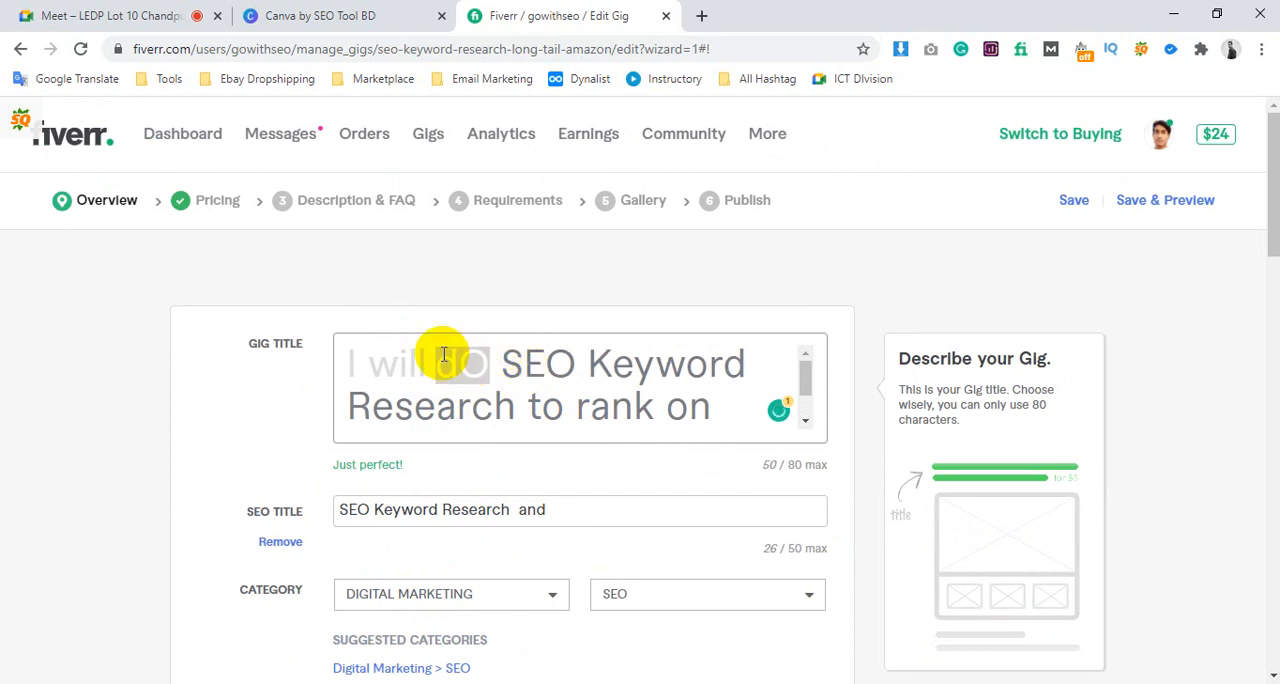
{"action": "type", "text": "d"}
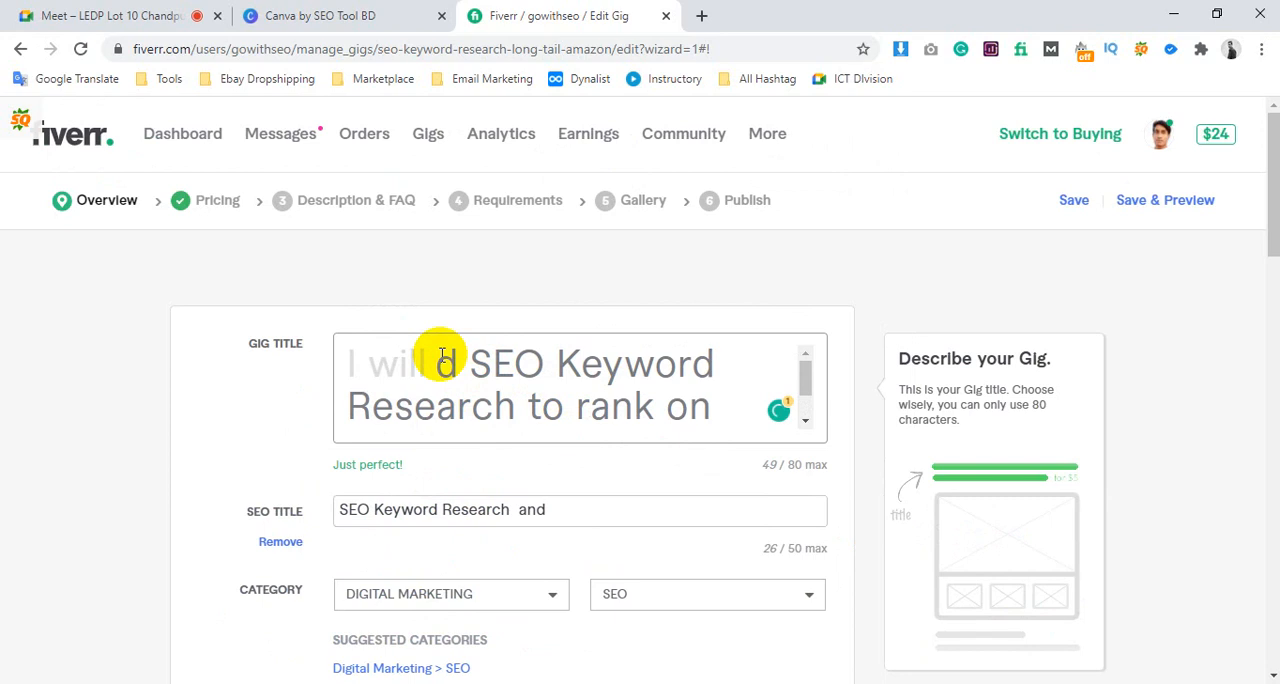
{"action": "type", "text": "o"}
Trim the trailing "and" from the SEO title so it reads "SEO Keyword Research"
{"action": "scroll", "coordinate": [586, 363], "scroll_direction": "down", "scroll_amount": 1}
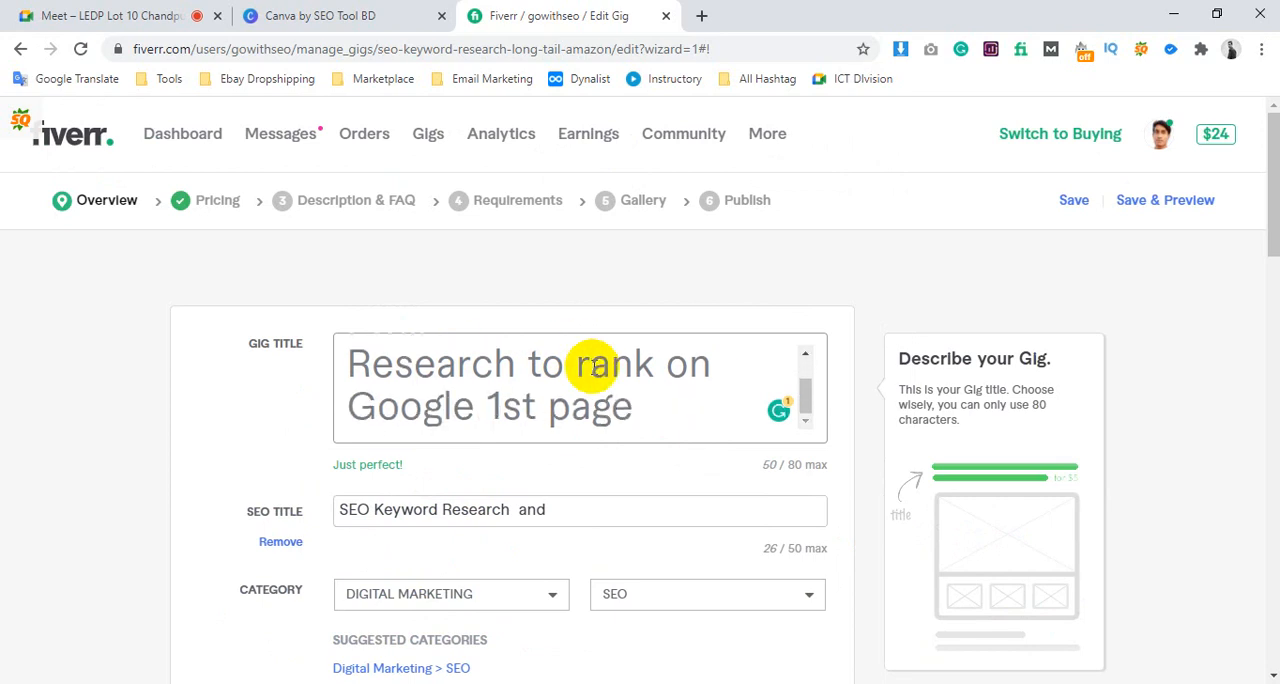
{"action": "scroll", "coordinate": [486, 400], "scroll_direction": "down", "scroll_amount": 2}
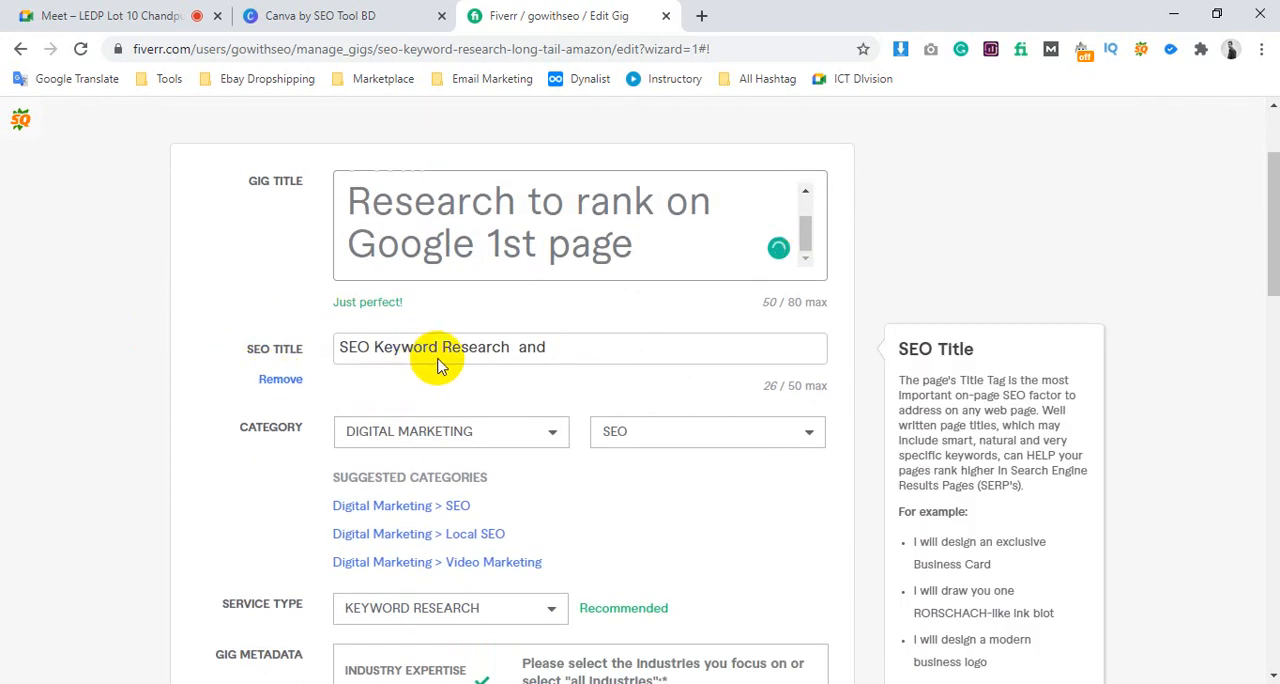
{"action": "left_click_drag", "start_coordinate": [514, 352], "coordinate": [732, 367]}
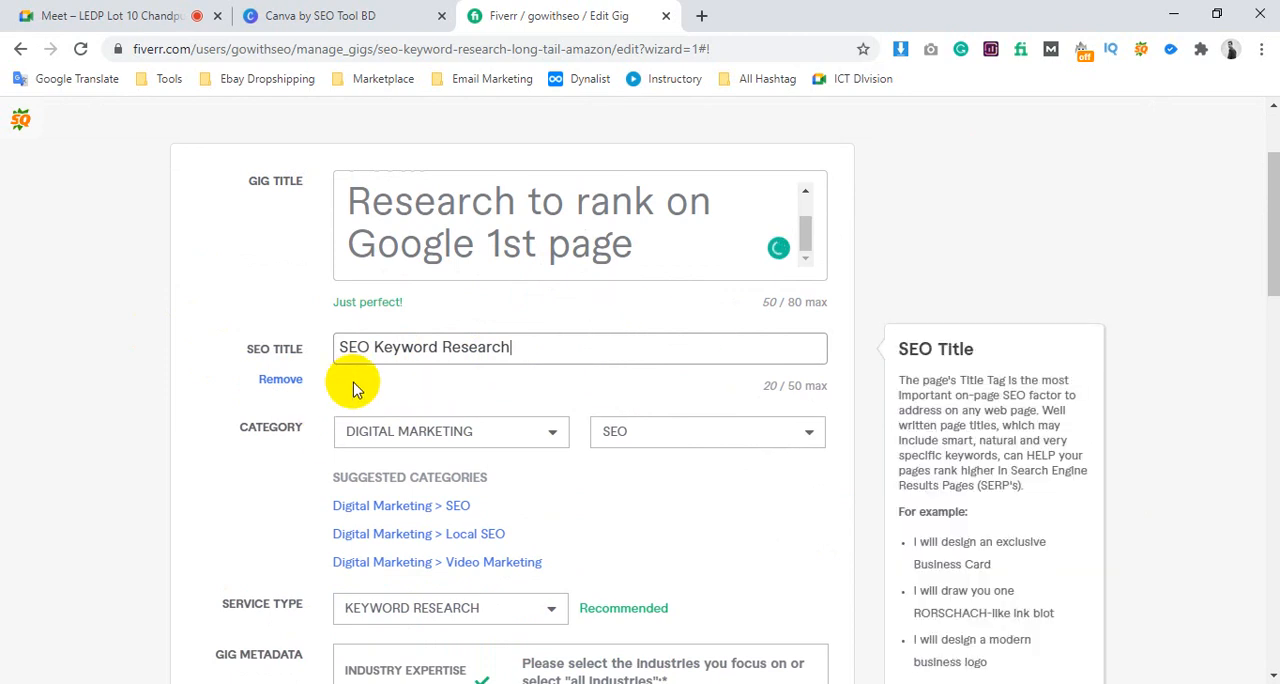
Remove the search tags "KEYWORD" and "RESEARCH" from the gig
{"action": "scroll", "coordinate": [352, 388], "scroll_direction": "down", "scroll_amount": 1}
{"action": "scroll", "coordinate": [352, 388], "scroll_direction": "down", "scroll_amount": 5}
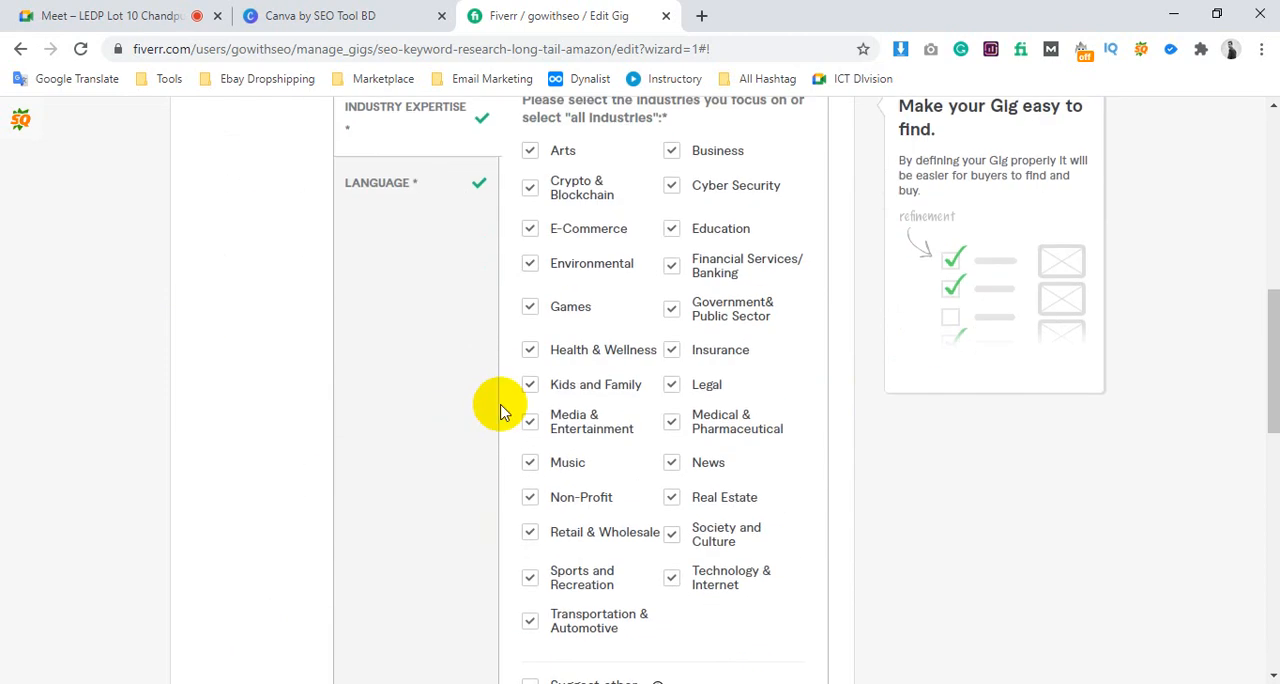
{"action": "scroll", "coordinate": [563, 401], "scroll_direction": "down", "scroll_amount": 3}
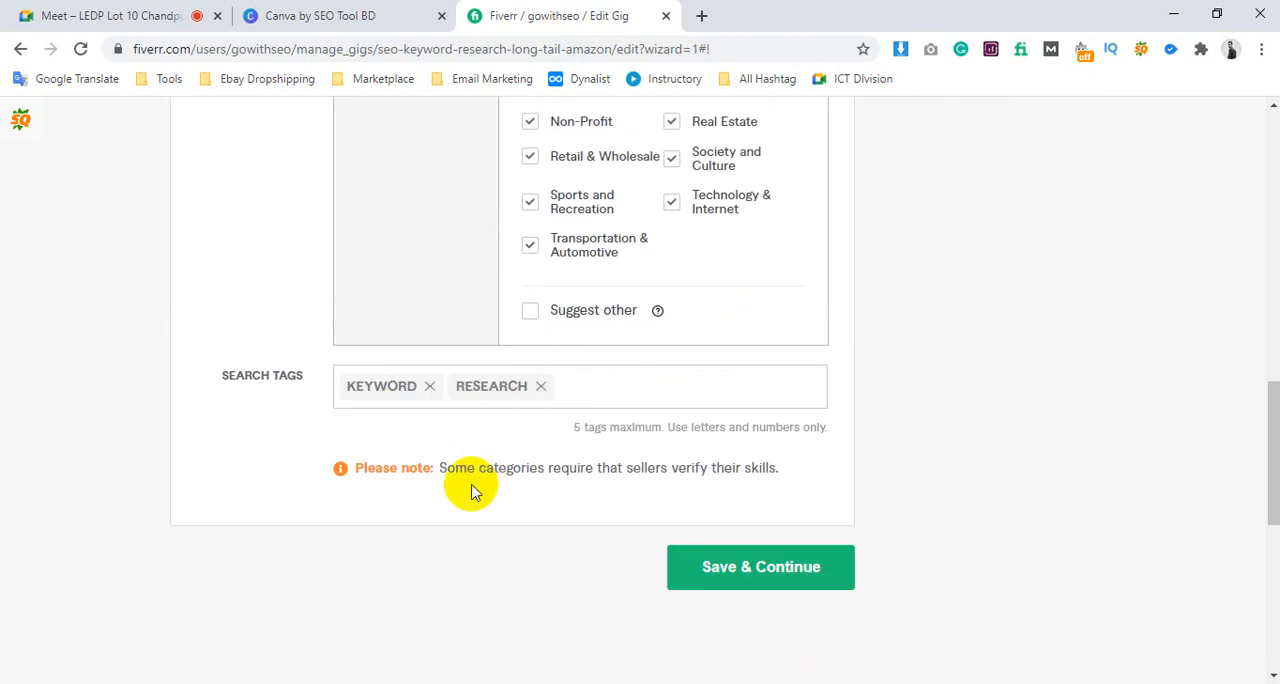
{"action": "left_click", "coordinate": [540, 387]}
{"action": "left_click", "coordinate": [429, 387]}
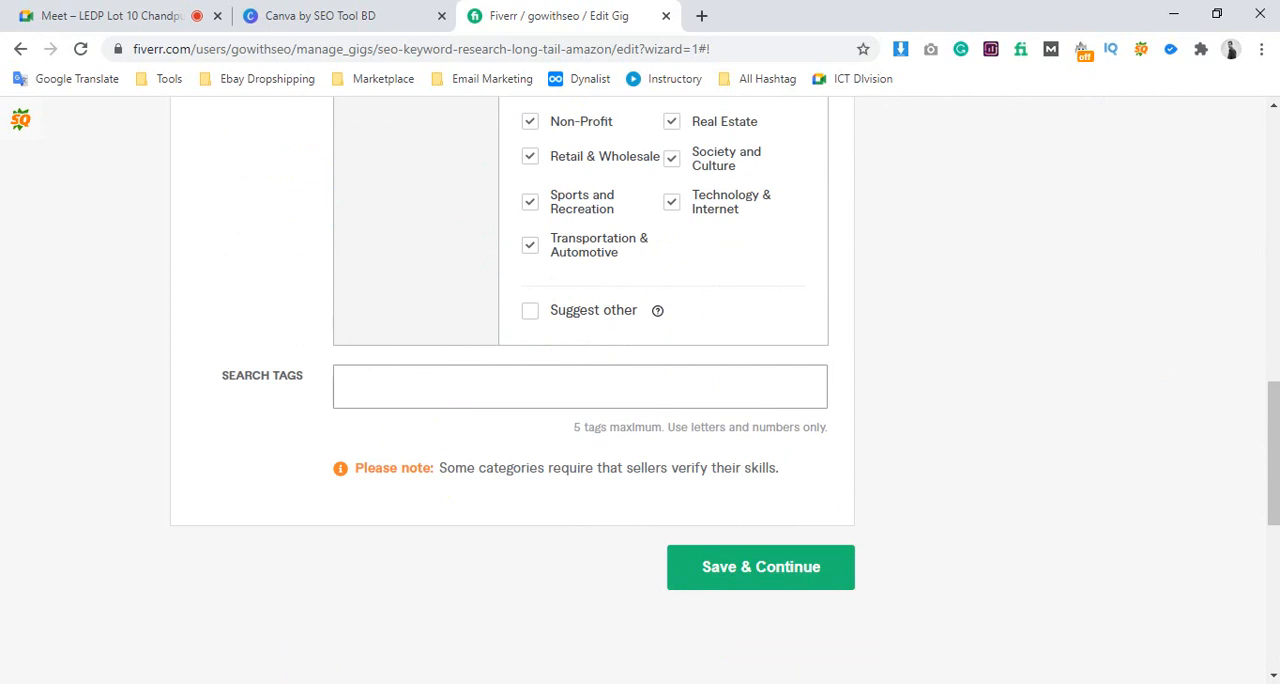
Copy "Keyword Research" from the Search Tags list in Notepad and add it as a search tag on the gig
{"action": "key", "text": "alt+Tab"}
{"action": "scroll", "coordinate": [316, 490], "scroll_direction": "down", "scroll_amount": 2}
{"action": "left_click_drag", "start_coordinate": [288, 602], "coordinate": [109, 504]}
{"action": "left_click", "coordinate": [205, 451]}
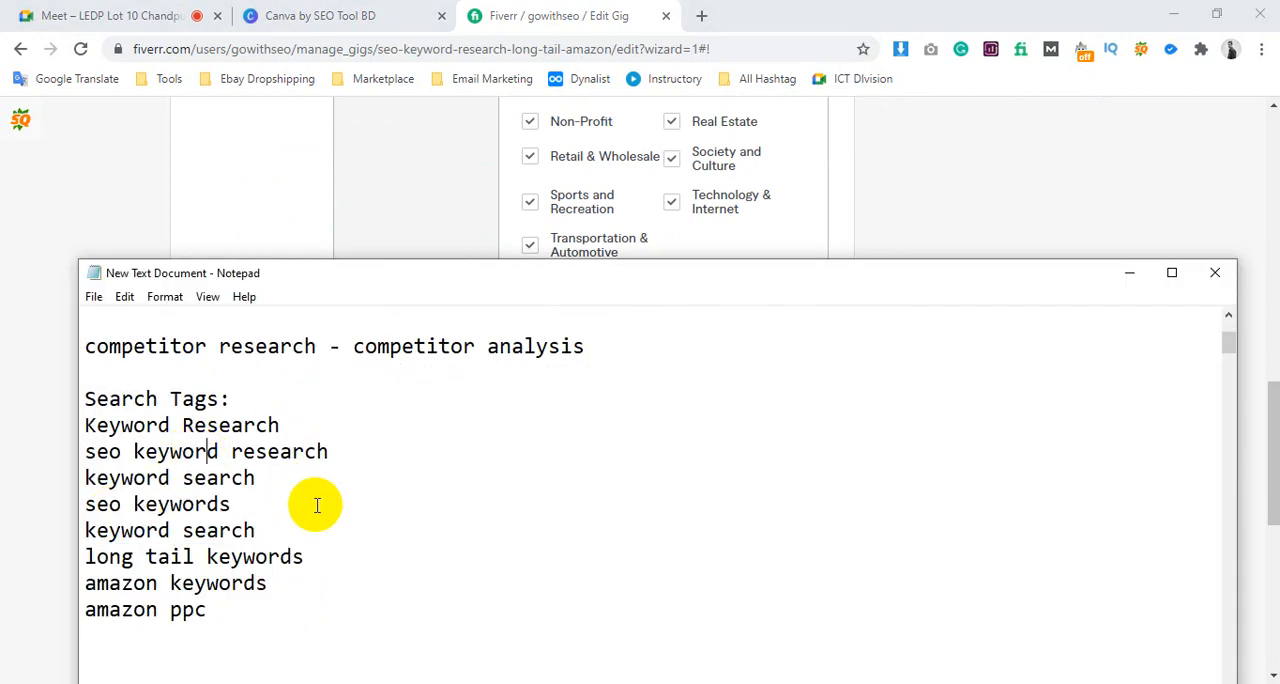
{"action": "left_click_drag", "start_coordinate": [306, 423], "coordinate": [92, 420]}
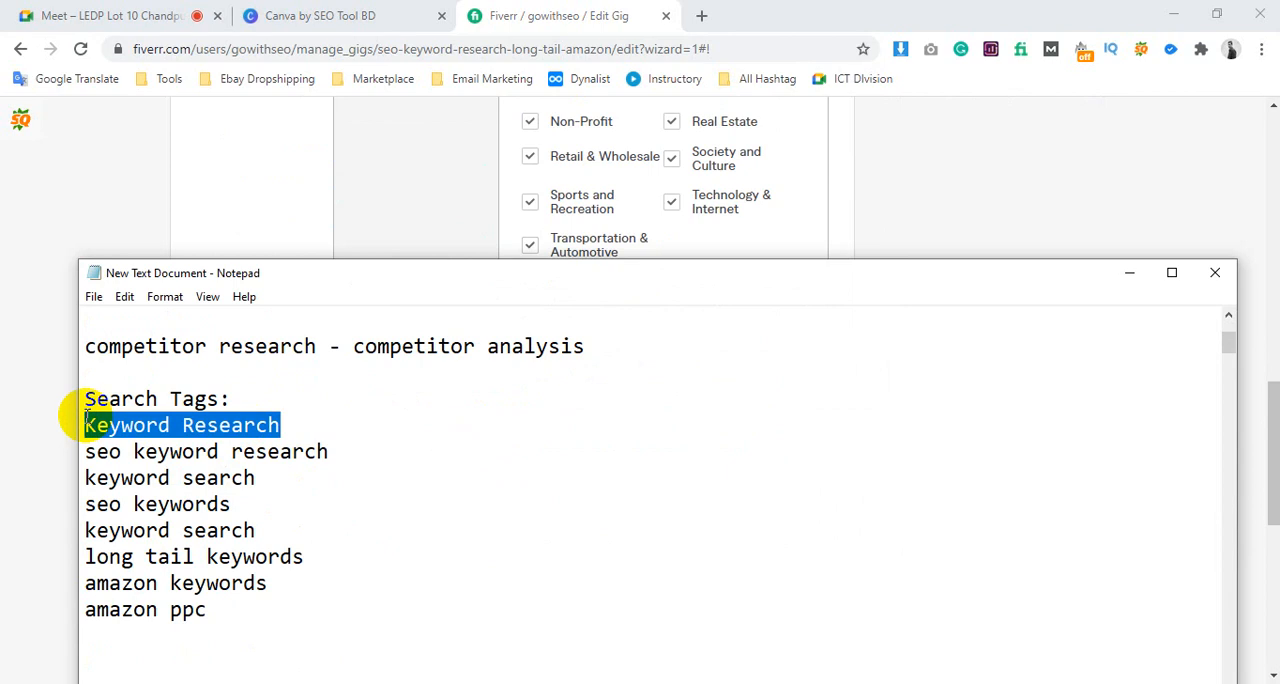
{"action": "left_click_drag", "start_coordinate": [380, 272], "coordinate": [395, 446]}
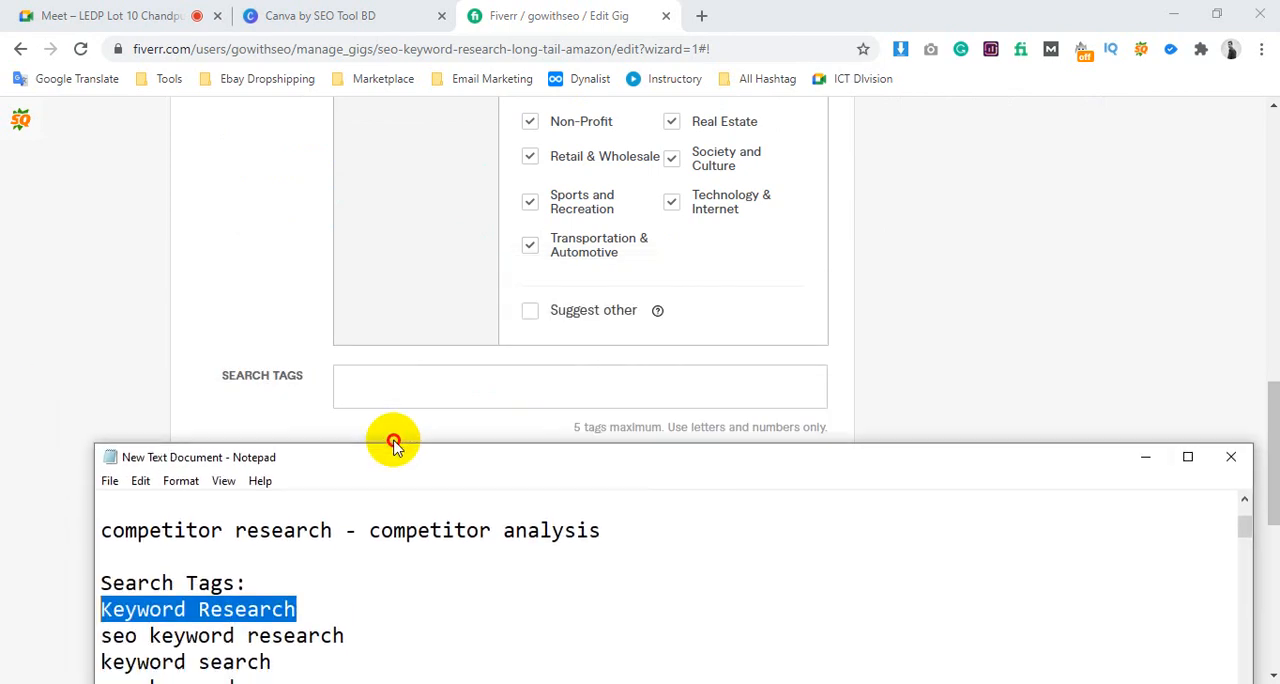
{"action": "left_click", "coordinate": [381, 386]}
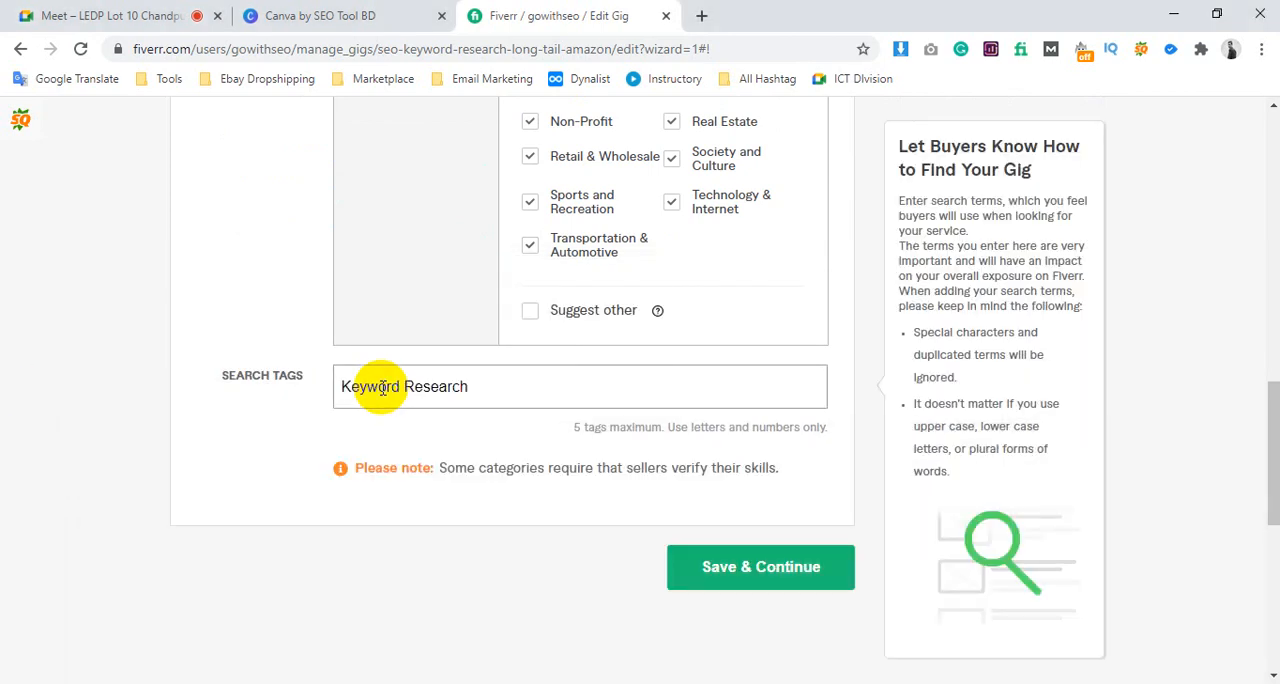
{"action": "key", "text": "Return"}
Add "seo keyword research" from the Notepad list as a gig search tag
{"action": "left_click", "coordinate": [256, 680]}
{"action": "left_click", "coordinate": [297, 680]}
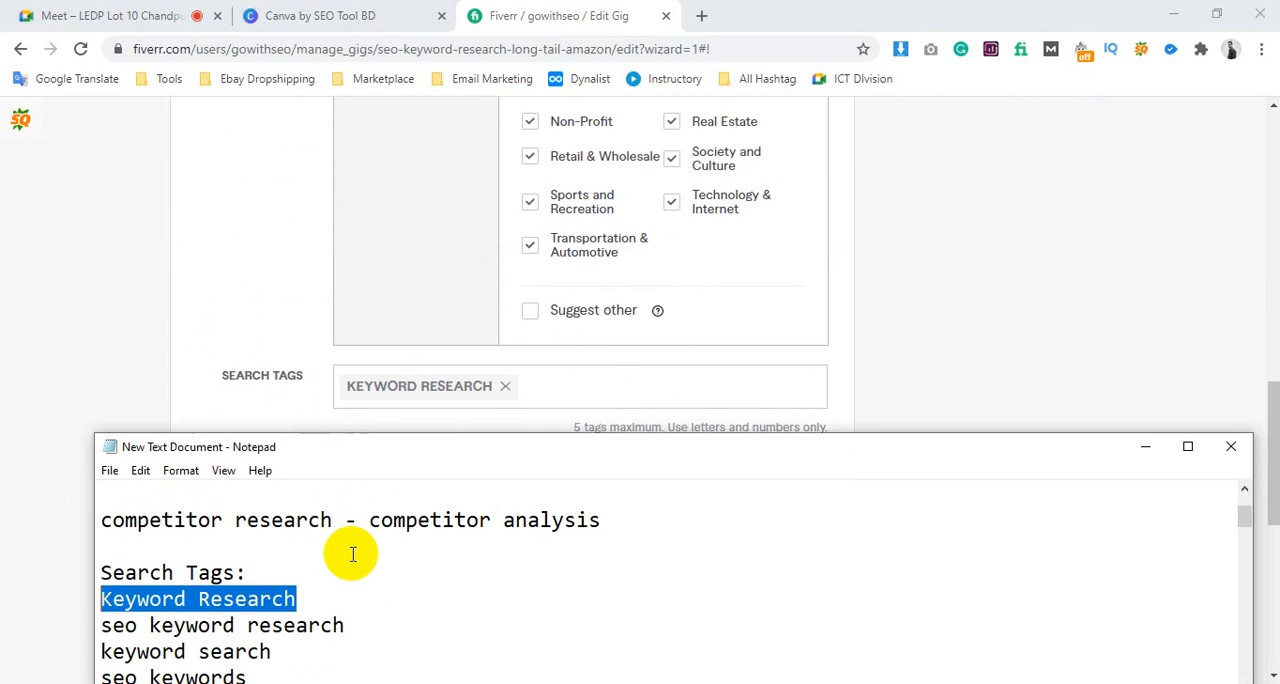
{"action": "left_click_drag", "start_coordinate": [345, 625], "coordinate": [100, 625]}
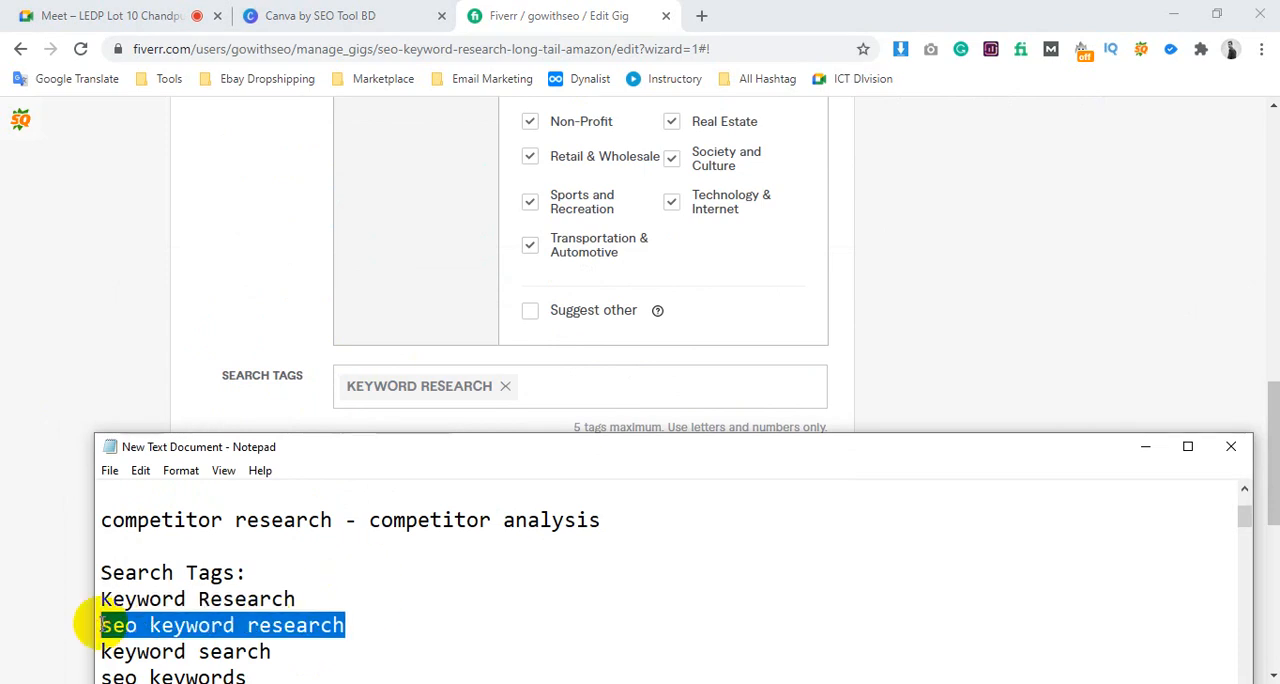
{"action": "left_click", "coordinate": [580, 390]}
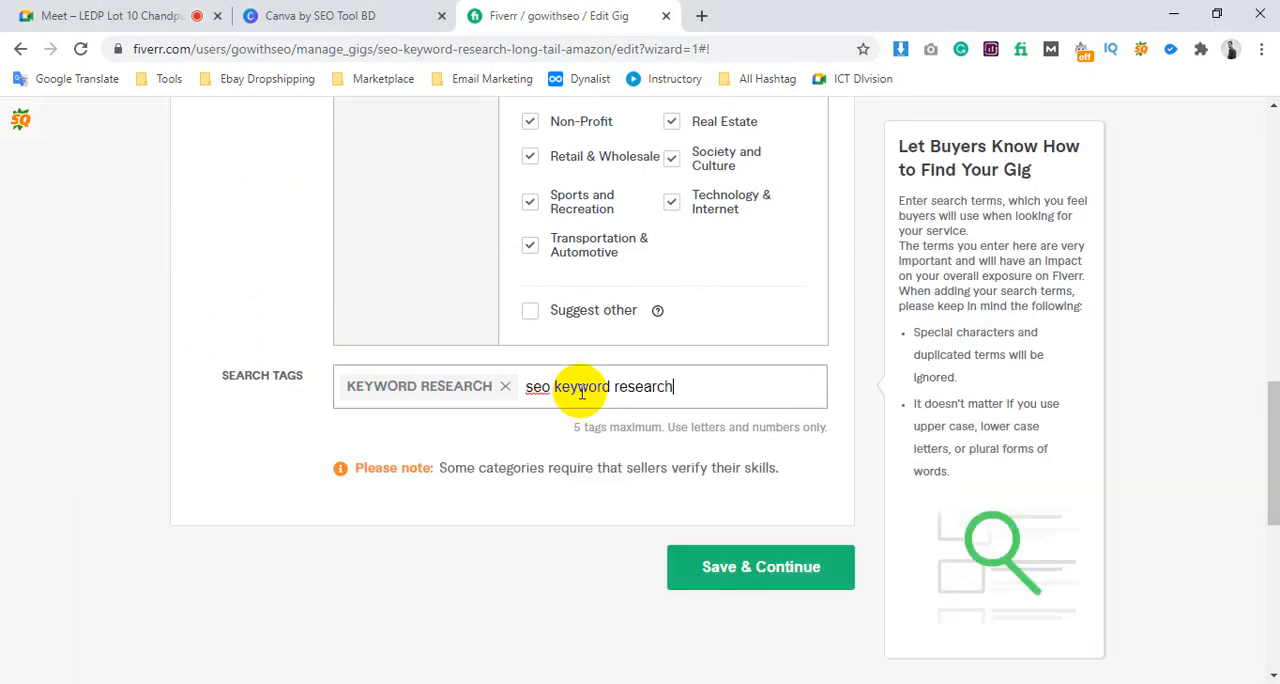
{"action": "key", "text": "Return"}
Copy "long tail keywords" from the Notepad list and add it as a gig search tag
{"action": "left_click", "coordinate": [297, 680]}
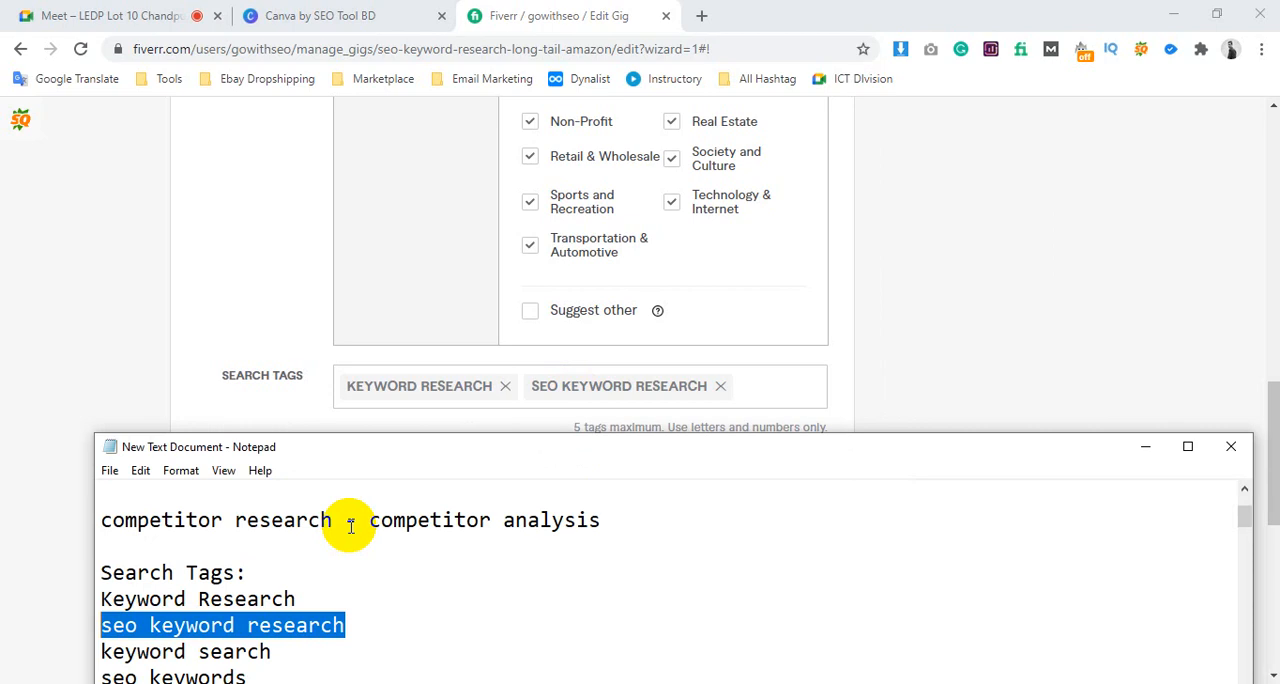
{"action": "scroll", "coordinate": [369, 499], "scroll_direction": "down", "scroll_amount": 1}
{"action": "left_click_drag", "start_coordinate": [320, 570], "coordinate": [100, 572]}
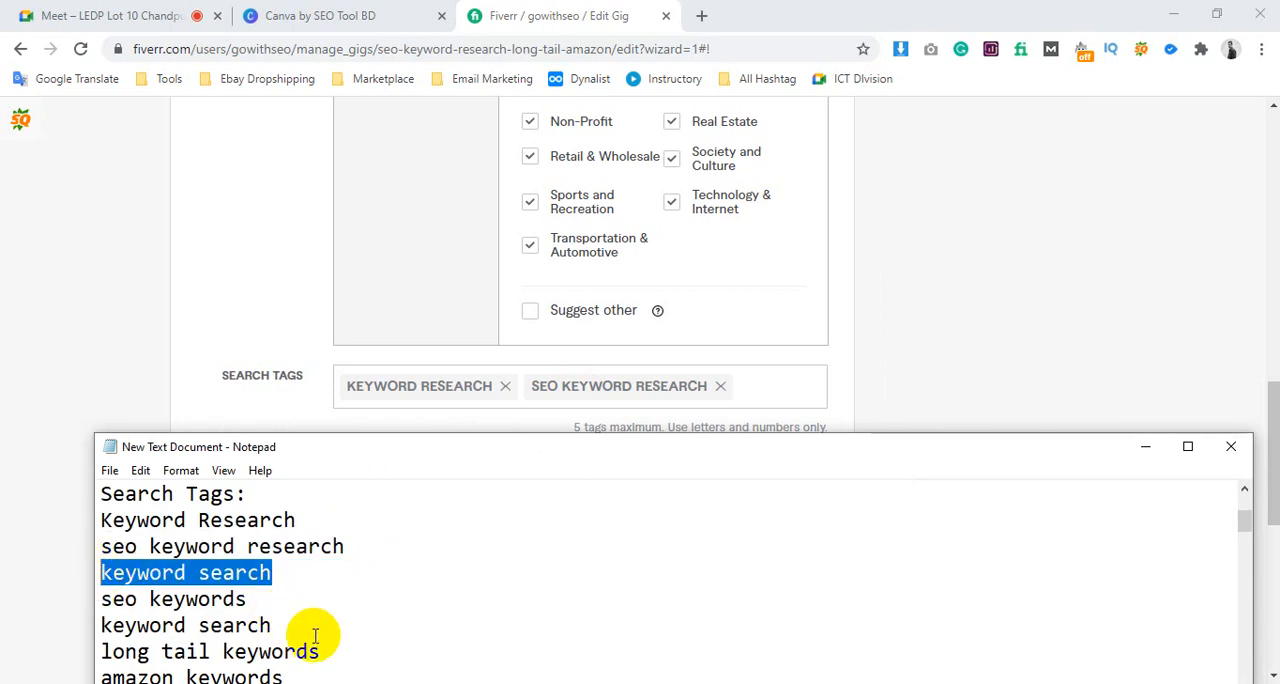
{"action": "left_click_drag", "start_coordinate": [341, 652], "coordinate": [98, 645]}
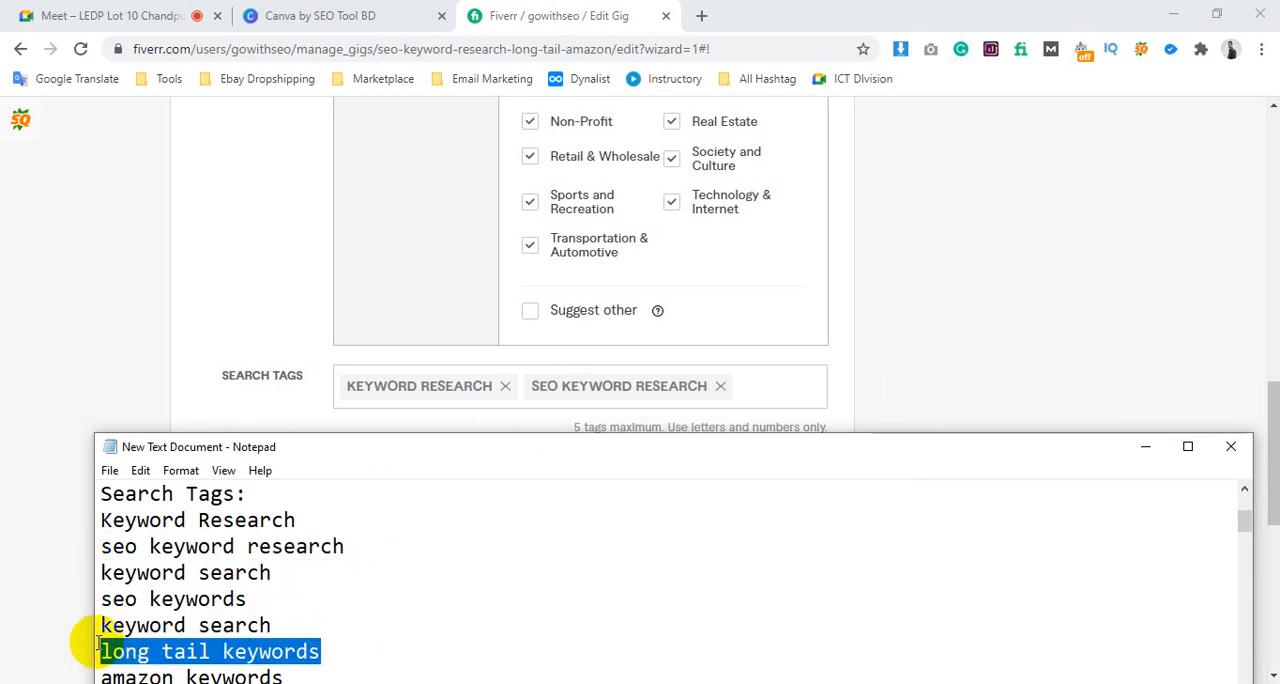
{"action": "key", "text": "ctrl+c"}
{"action": "left_click", "coordinate": [774, 388]}
{"action": "key", "text": "ctrl+v"}
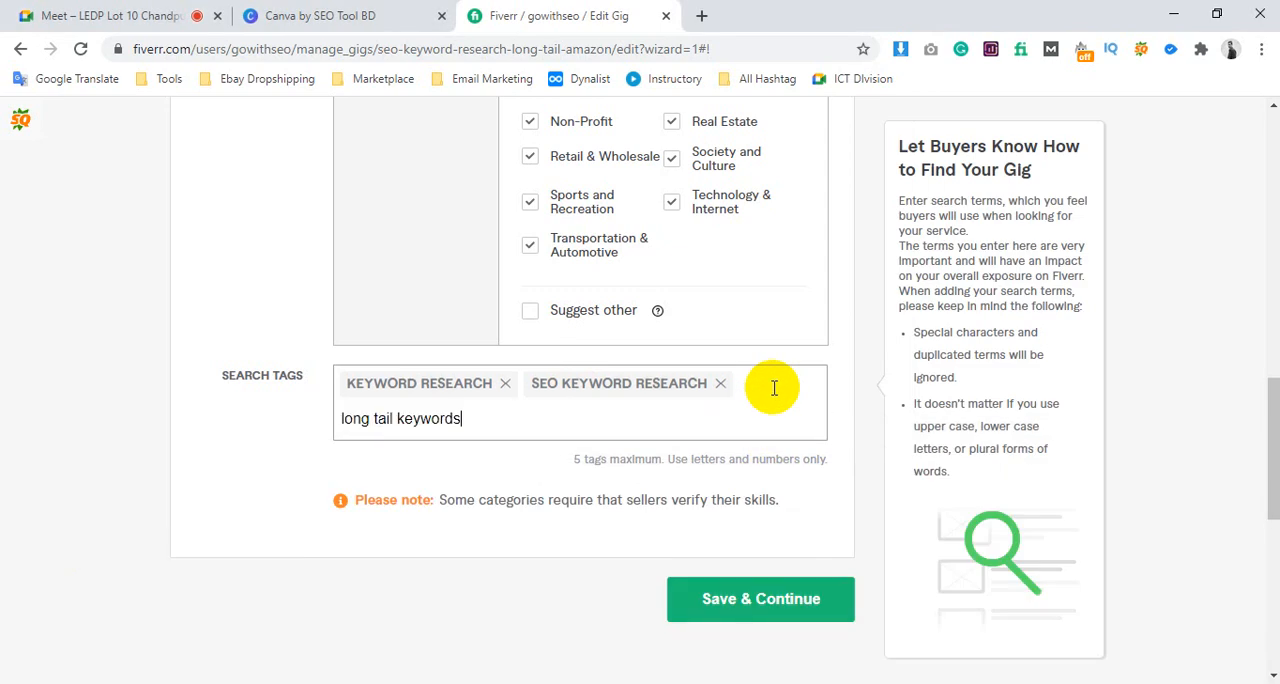
{"action": "key", "text": "Return"}
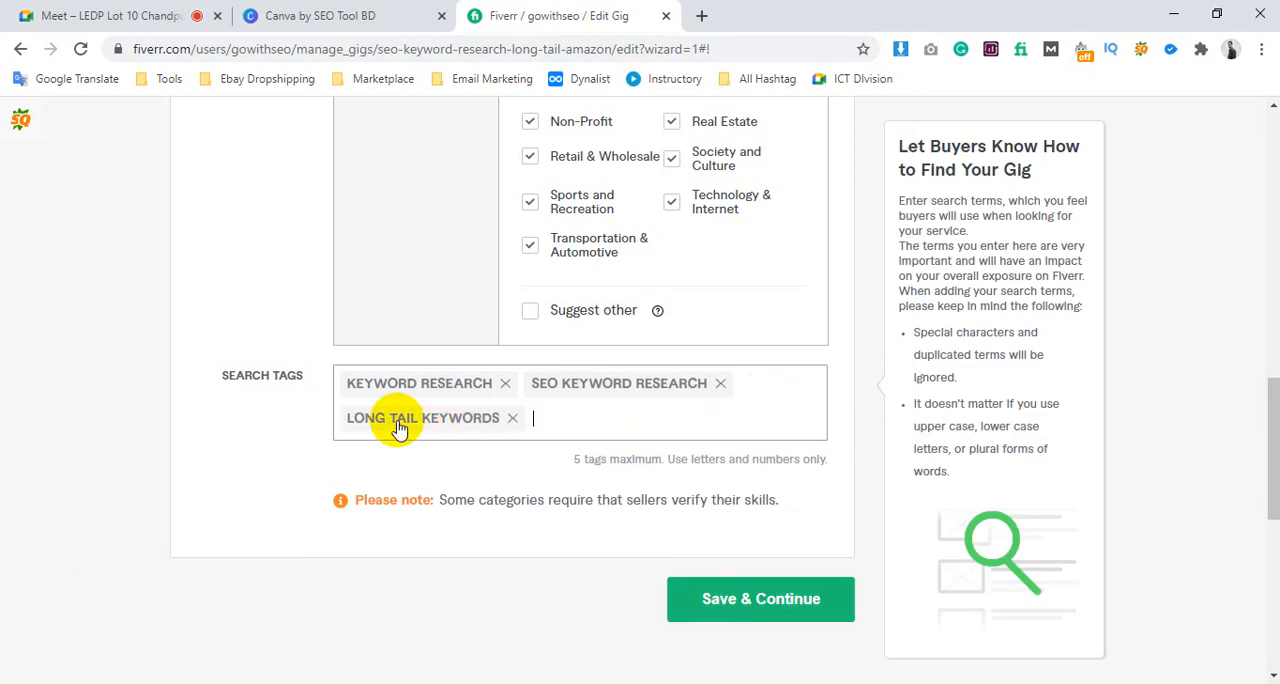
Copy "amazon keywords" from the Search Tags list in Notepad and add it as a gig search tag
{"action": "left_click", "coordinate": [309, 681]}
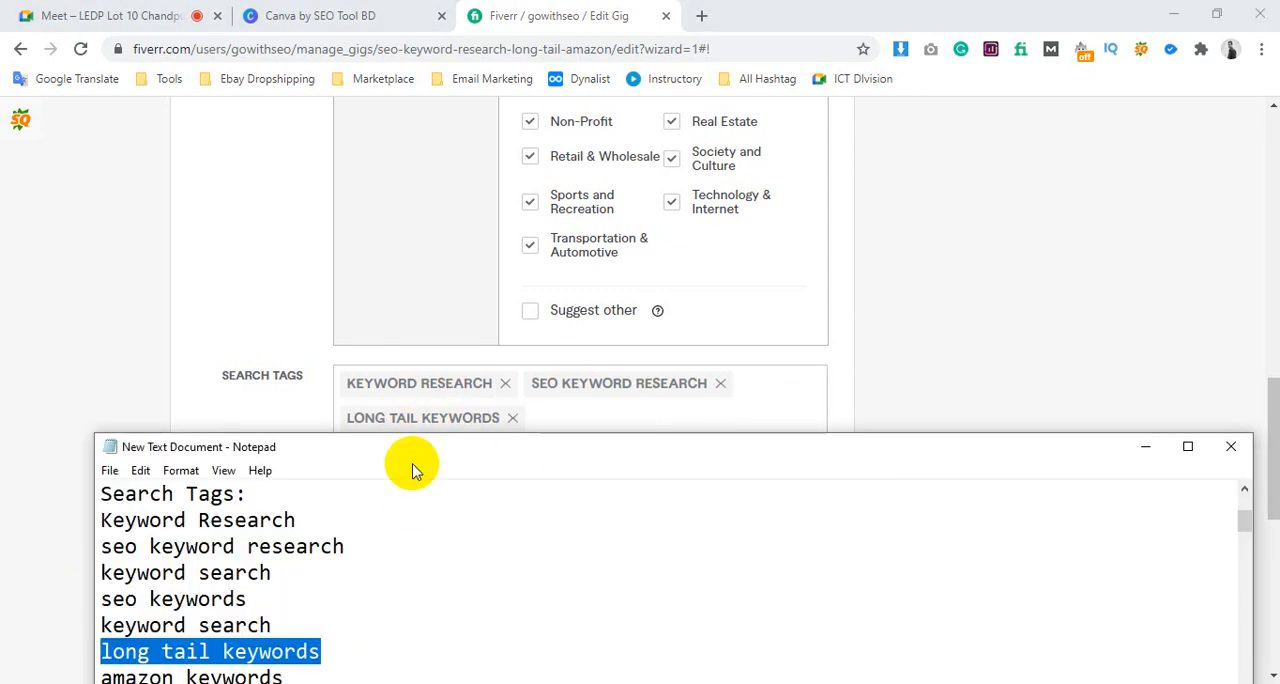
{"action": "left_click_drag", "start_coordinate": [411, 453], "coordinate": [434, 337]}
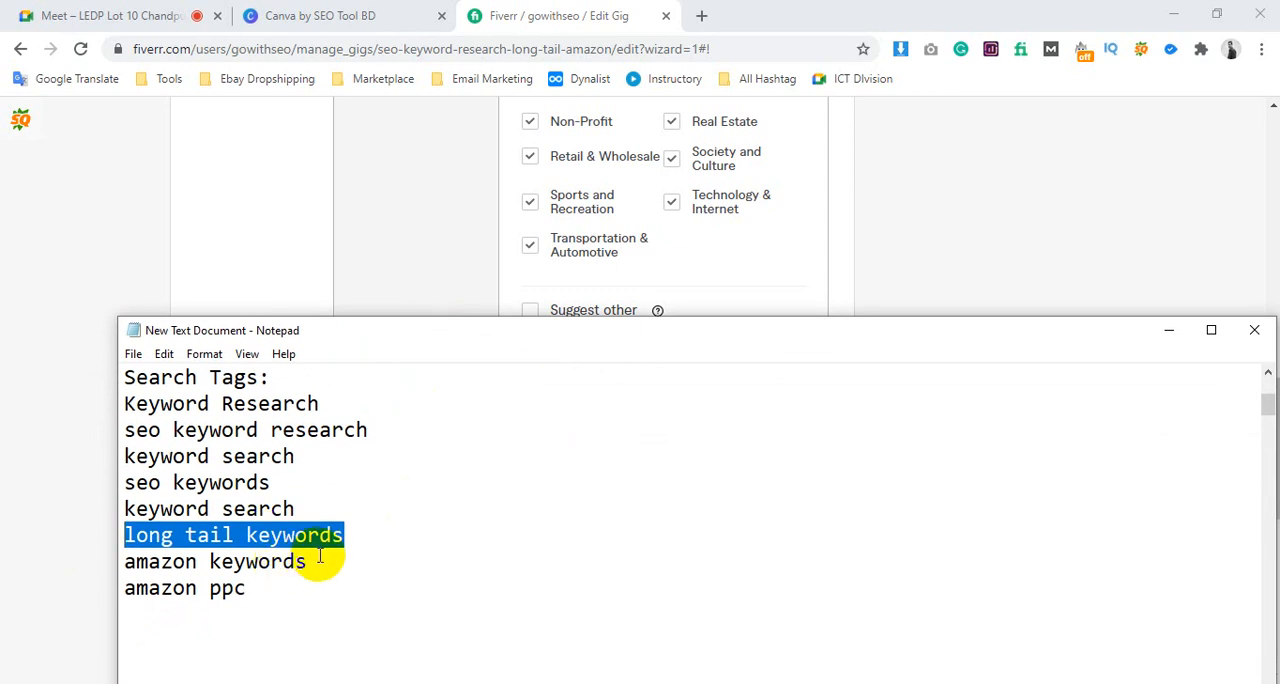
{"action": "left_click_drag", "start_coordinate": [320, 561], "coordinate": [122, 556]}
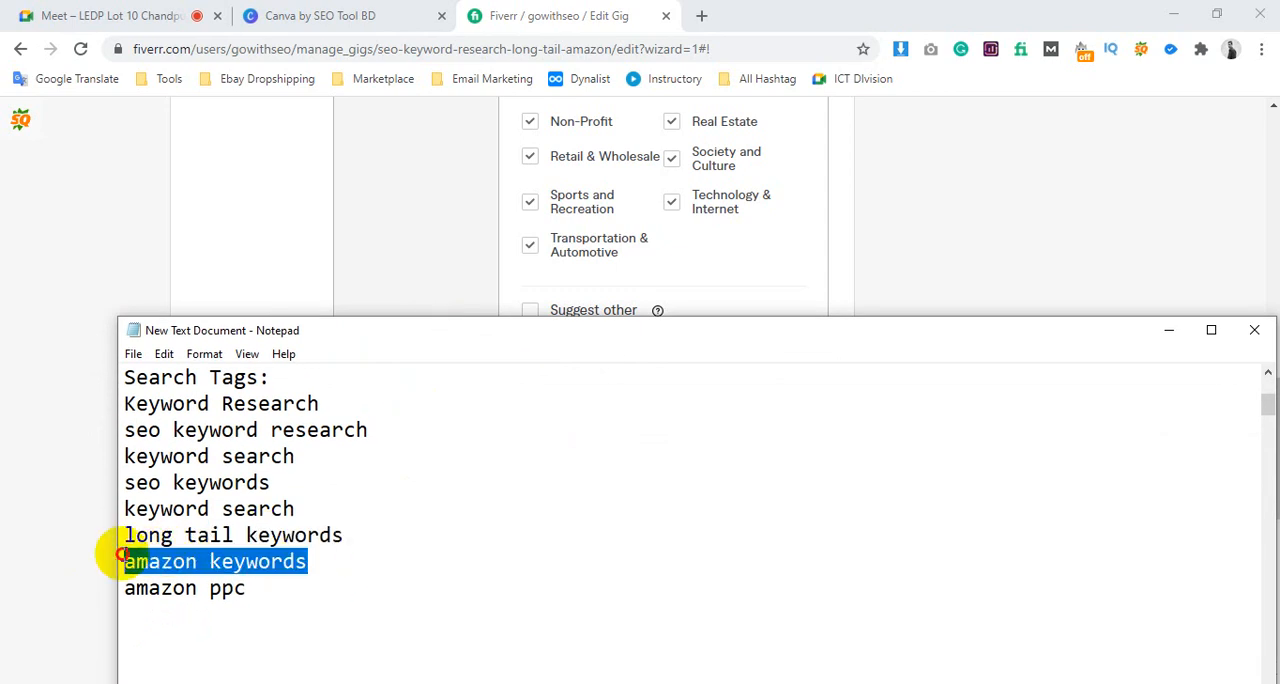
{"action": "left_click", "coordinate": [86, 394]}
{"action": "left_click", "coordinate": [665, 413]}
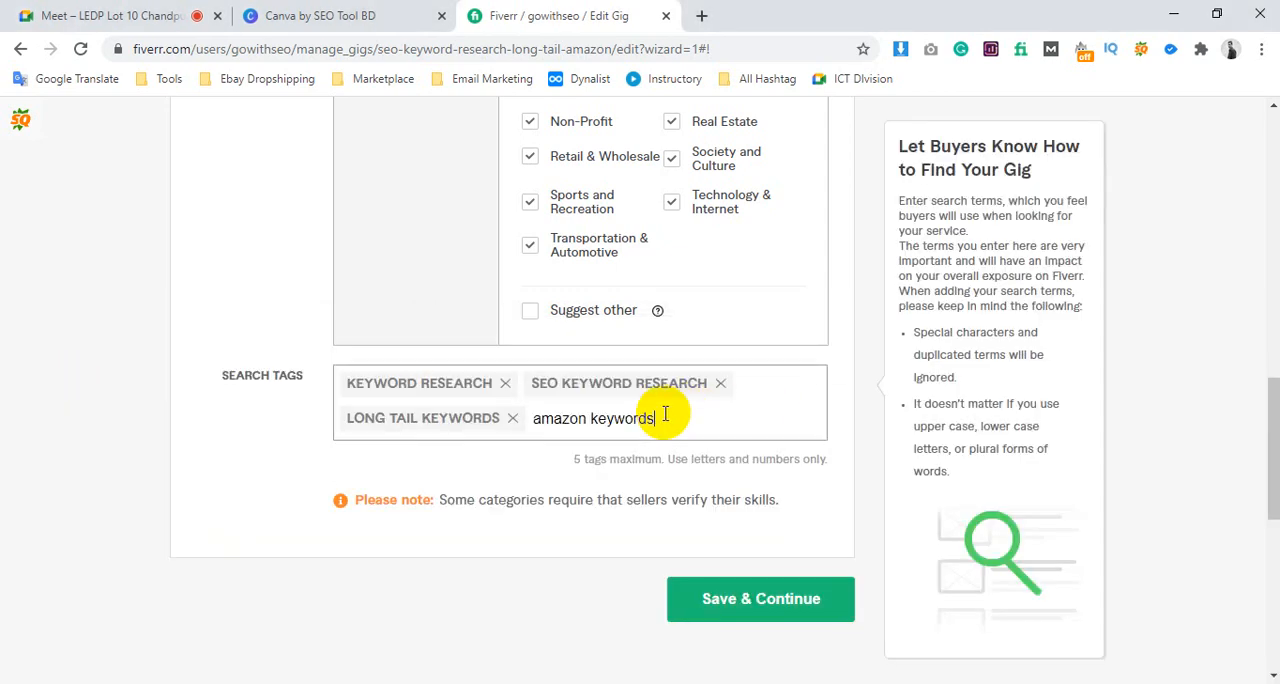
{"action": "key", "text": "Return"}
{"action": "left_click", "coordinate": [300, 683]}
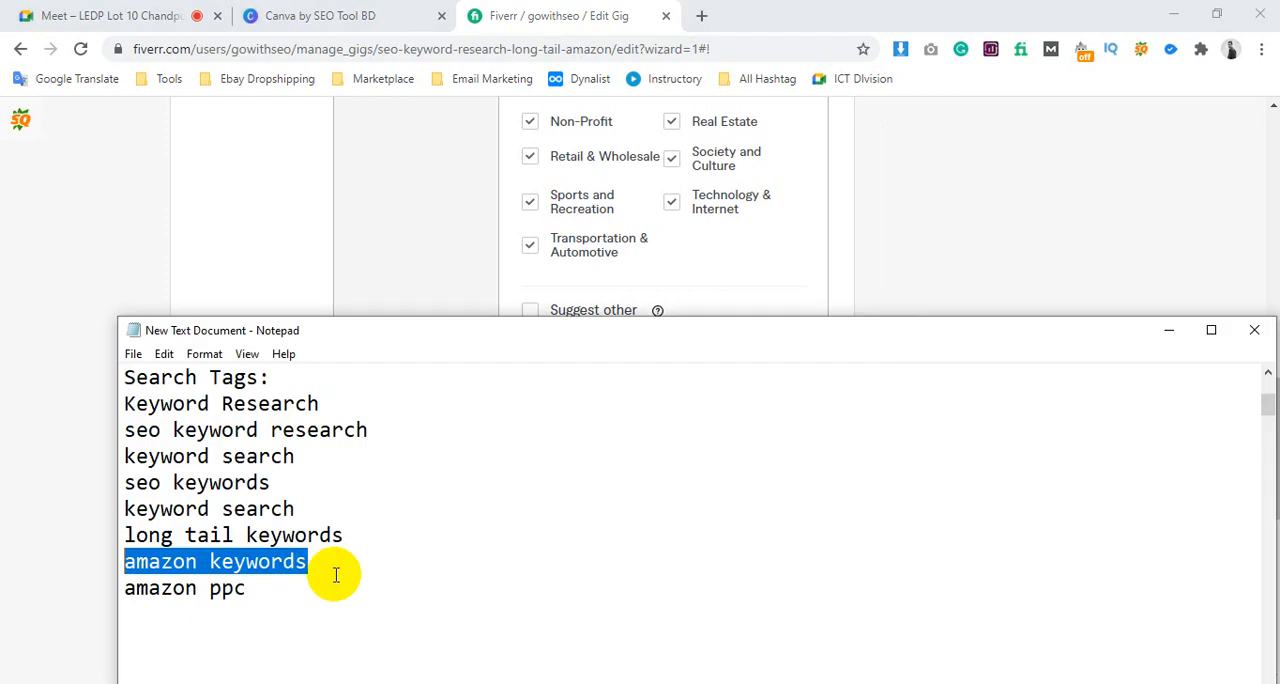
{"action": "left_click_drag", "start_coordinate": [252, 588], "coordinate": [130, 587]}
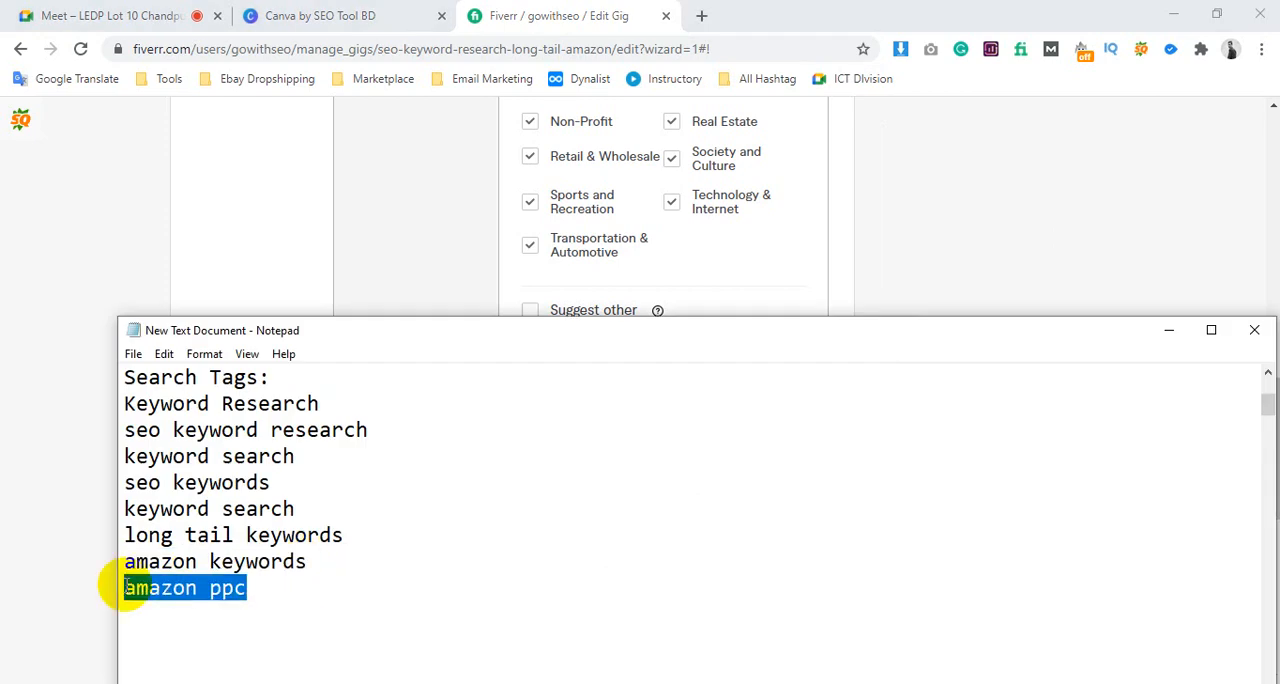
{"action": "left_click", "coordinate": [43, 466]}
Look up tag suggestions for "keyword" and add "keywords" as the fifth search tag on the gig
{"action": "left_click", "coordinate": [763, 407]}
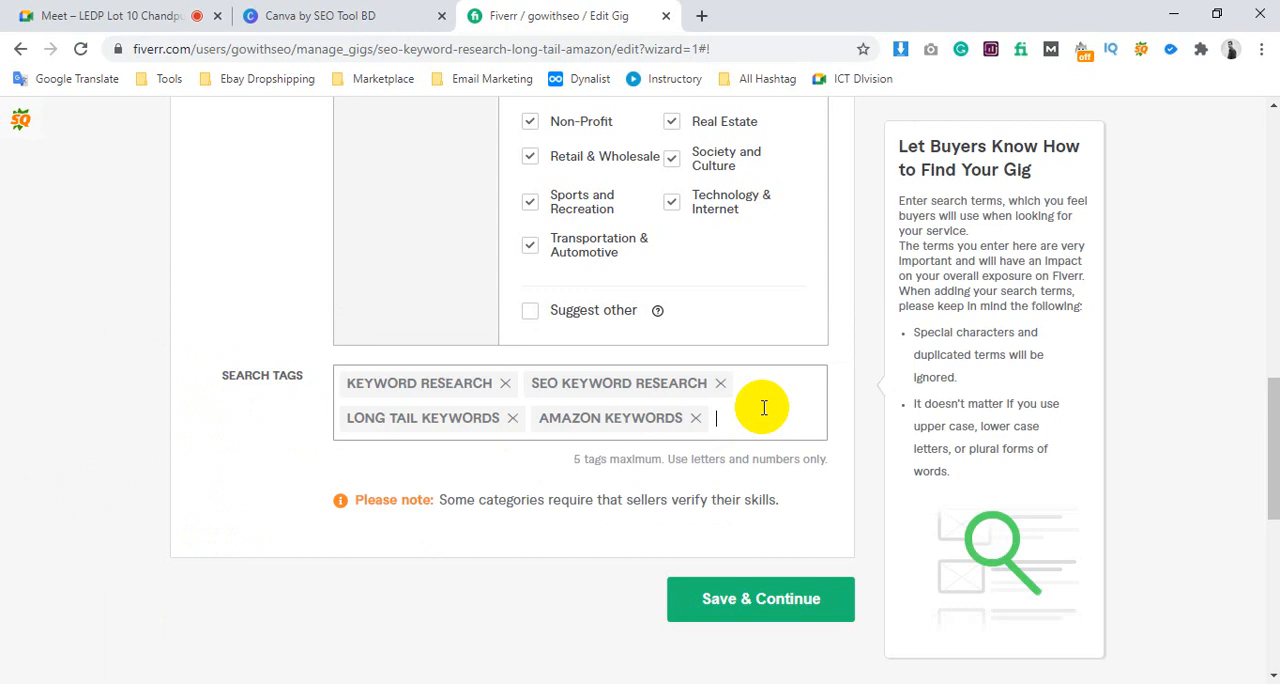
{"action": "type", "text": "keyword"}
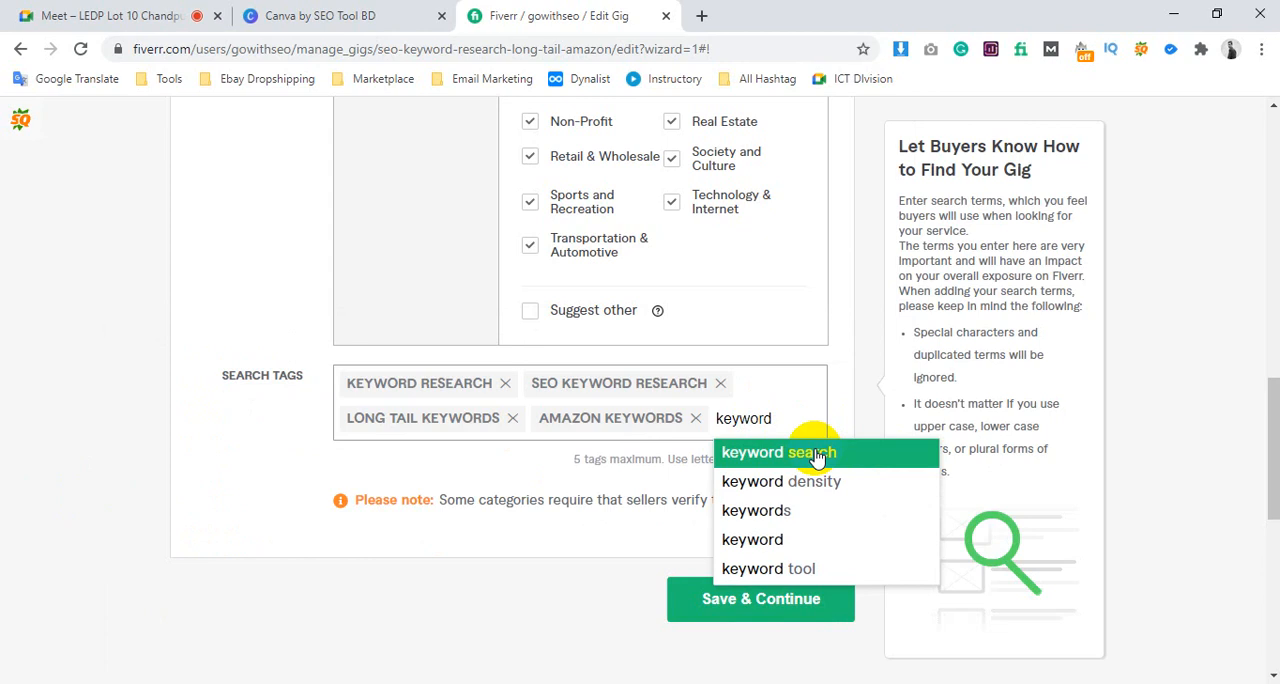
{"action": "left_click", "coordinate": [814, 527]}
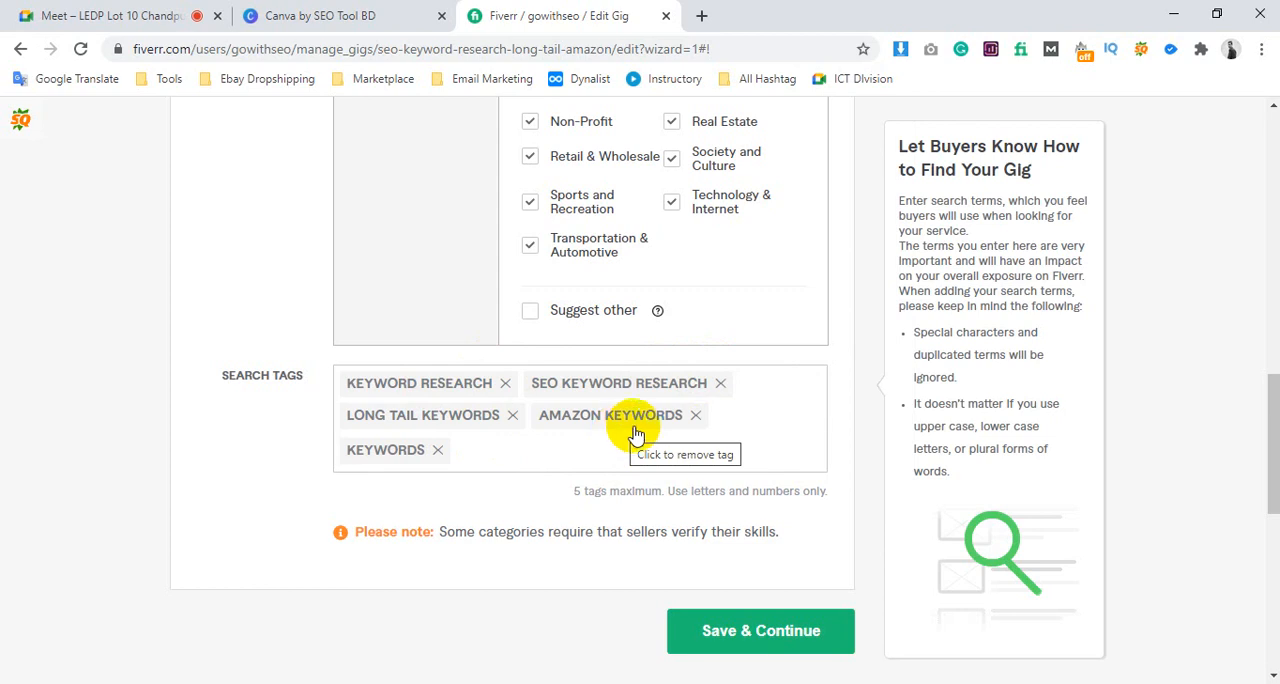
Review how the main keyword is used across the gig title, SEO title, category, service type and search tags
{"action": "scroll", "coordinate": [635, 433], "scroll_direction": "up", "scroll_amount": 10}
{"action": "scroll", "coordinate": [503, 406], "scroll_direction": "up", "scroll_amount": 2}
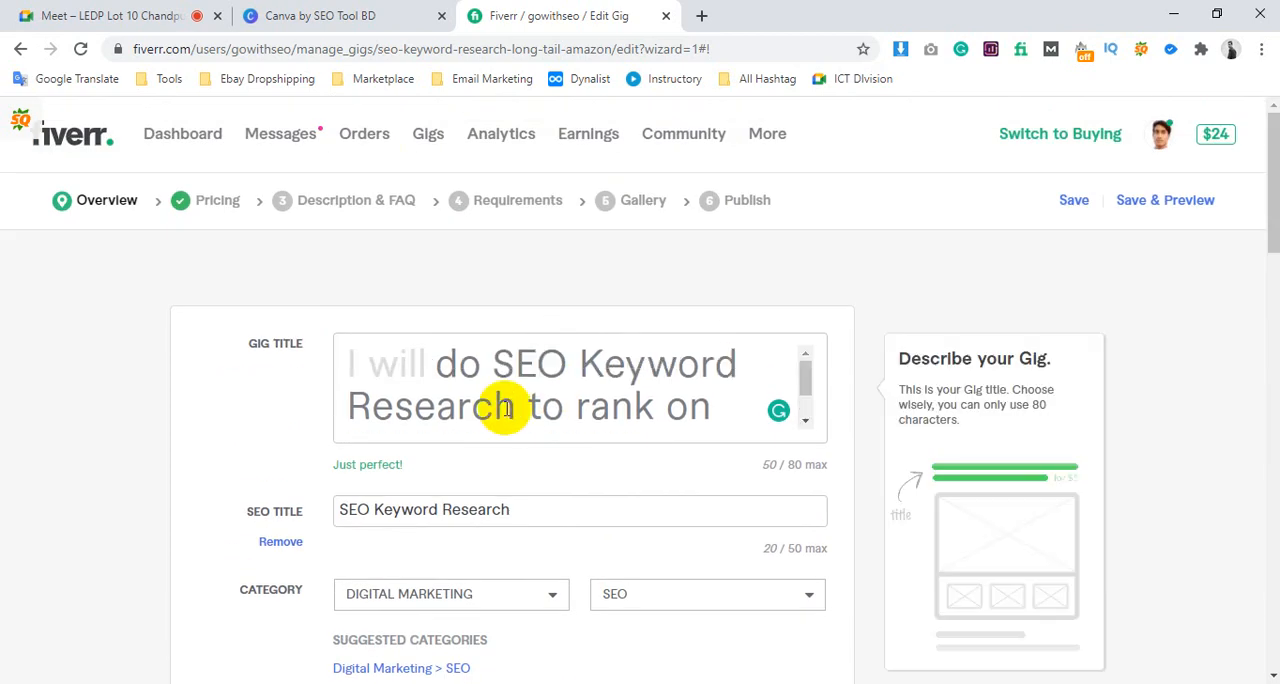
{"action": "left_click_drag", "start_coordinate": [494, 364], "coordinate": [517, 392]}
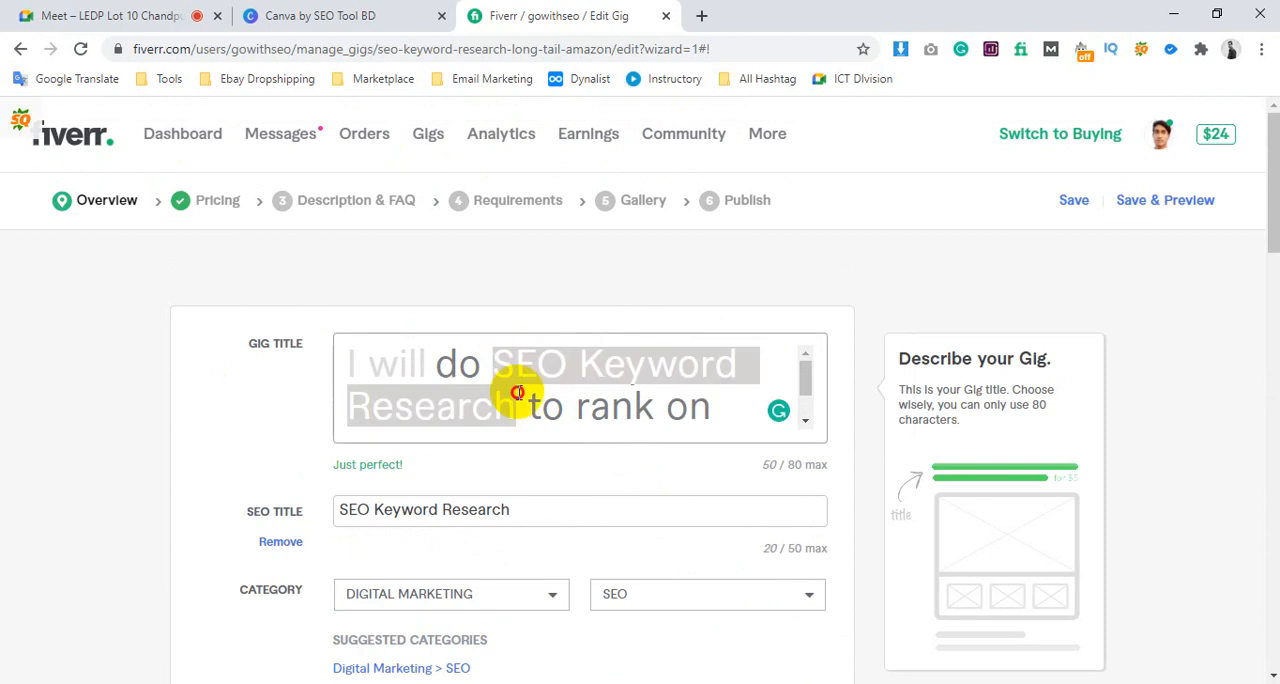
{"action": "left_click_drag", "start_coordinate": [594, 357], "coordinate": [514, 398]}
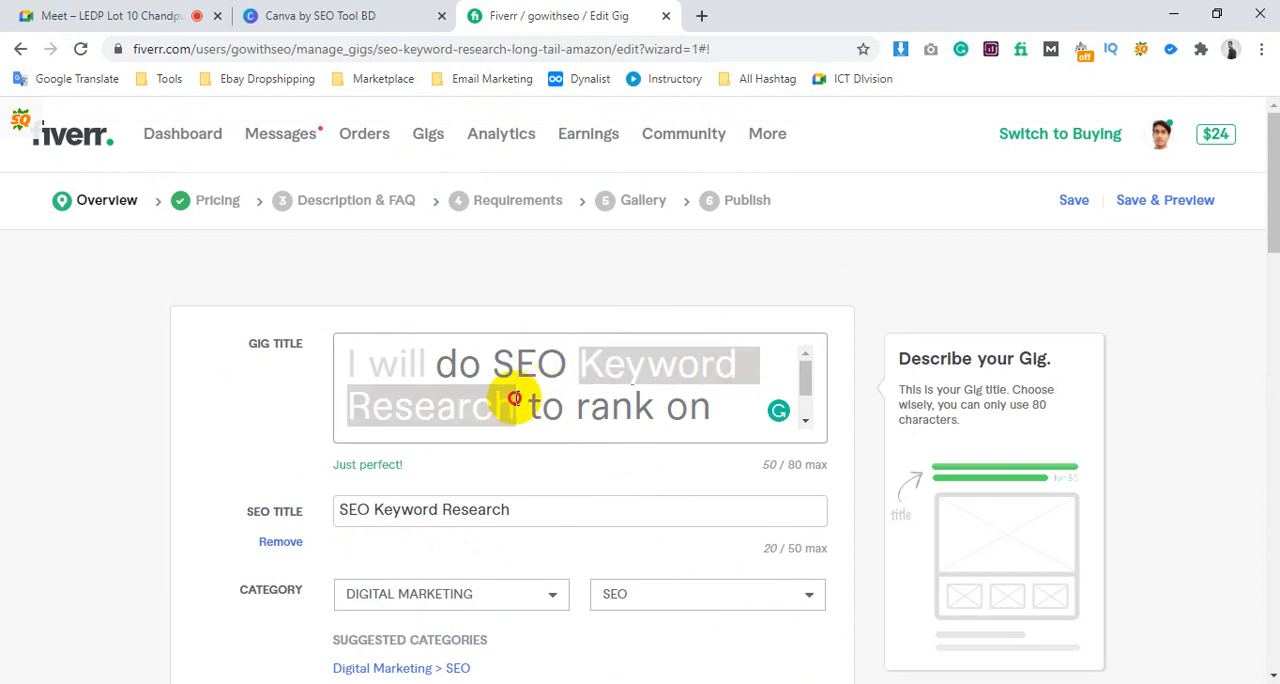
{"action": "left_click", "coordinate": [581, 361]}
{"action": "scroll", "coordinate": [565, 360], "scroll_direction": "down", "scroll_amount": 2}
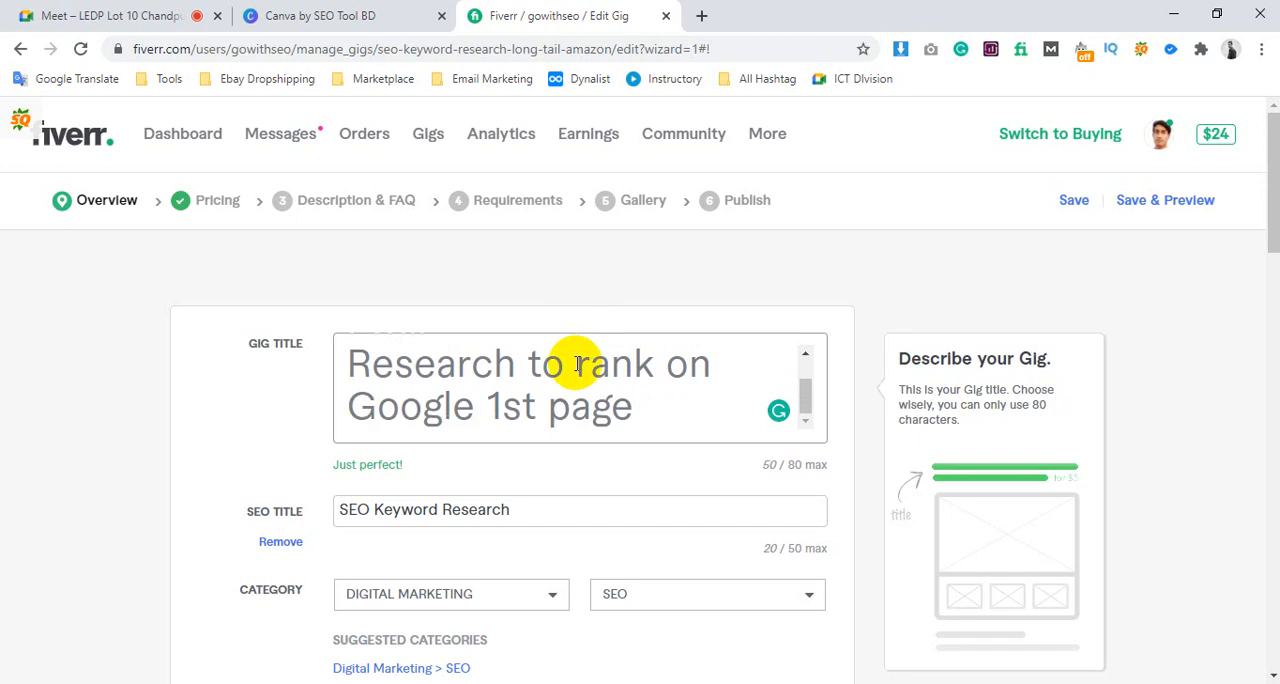
{"action": "scroll", "coordinate": [571, 365], "scroll_direction": "up", "scroll_amount": 2}
{"action": "scroll", "coordinate": [540, 390], "scroll_direction": "down", "scroll_amount": 1}
{"action": "scroll", "coordinate": [380, 460], "scroll_direction": "down", "scroll_amount": 1}
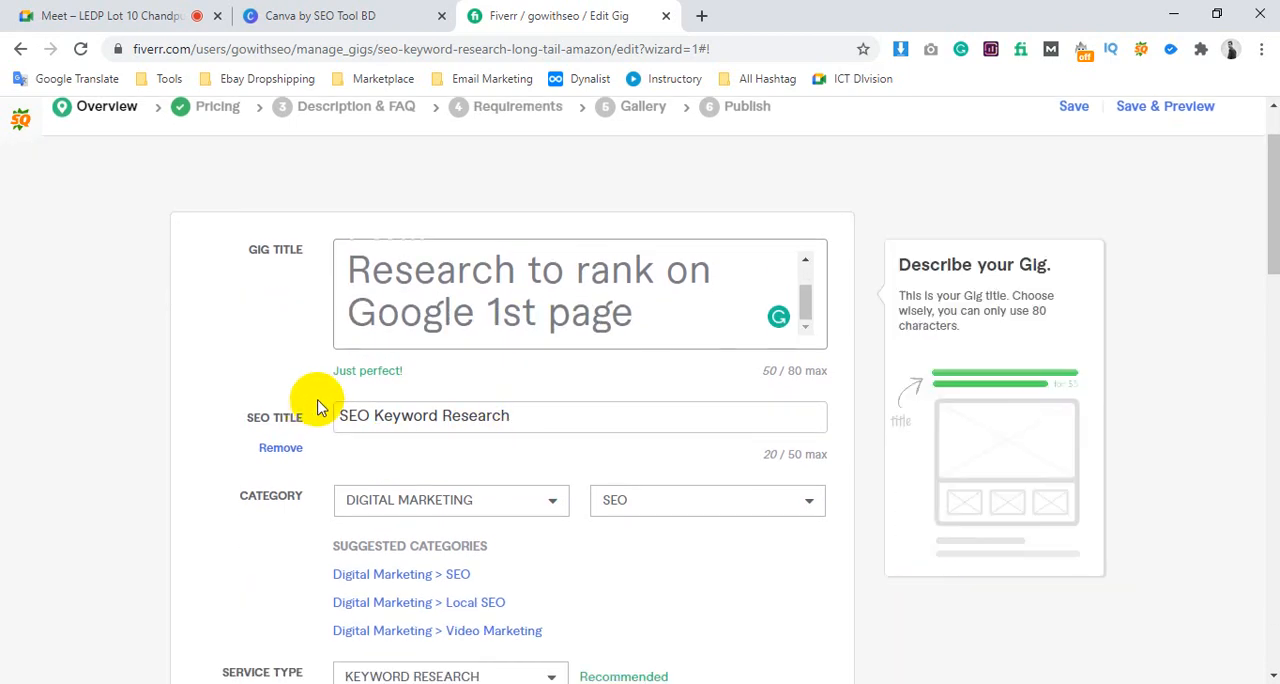
{"action": "left_click_drag", "start_coordinate": [358, 411], "coordinate": [471, 409]}
{"action": "scroll", "coordinate": [482, 430], "scroll_direction": "down", "scroll_amount": 4}
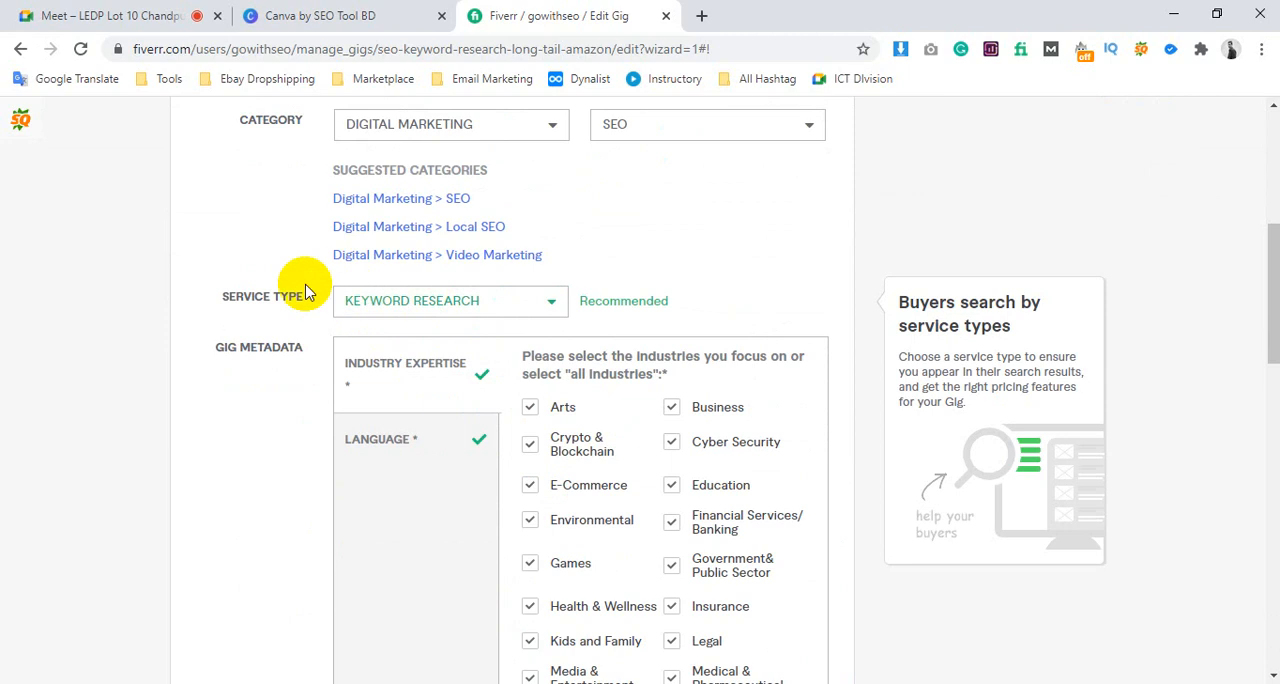
{"action": "scroll", "coordinate": [500, 300], "scroll_direction": "up", "scroll_amount": 2}
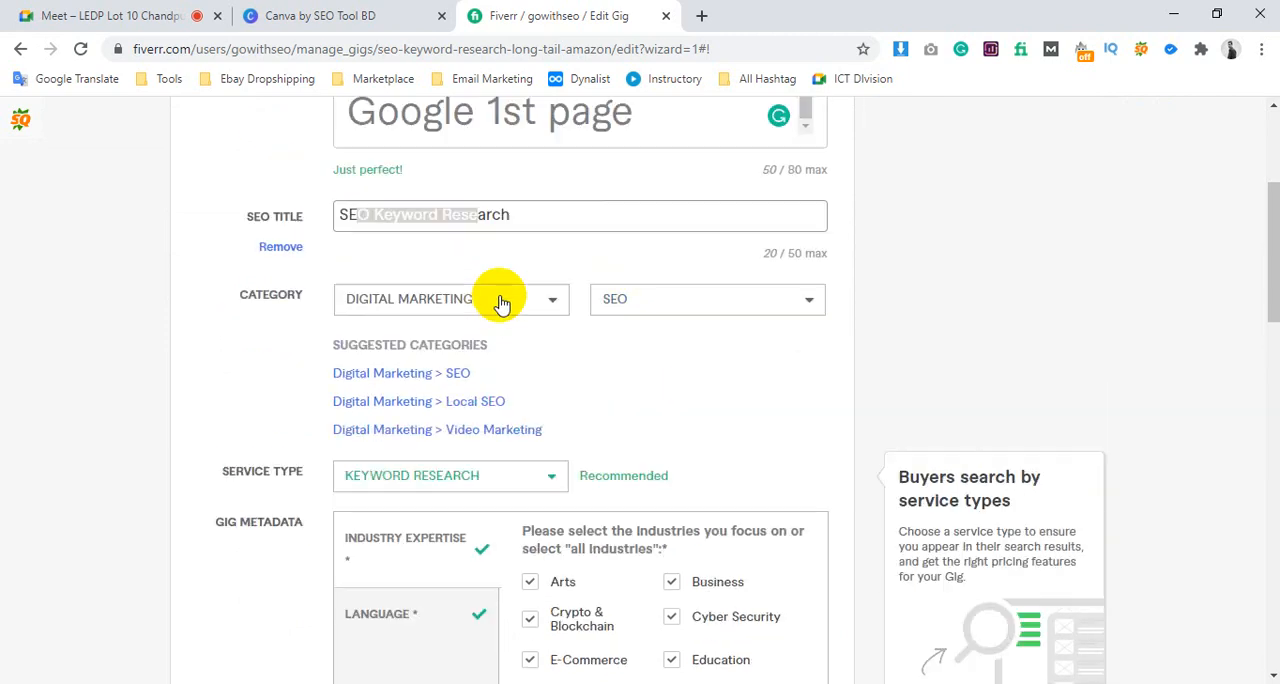
{"action": "scroll", "coordinate": [664, 352], "scroll_direction": "down", "scroll_amount": 10}
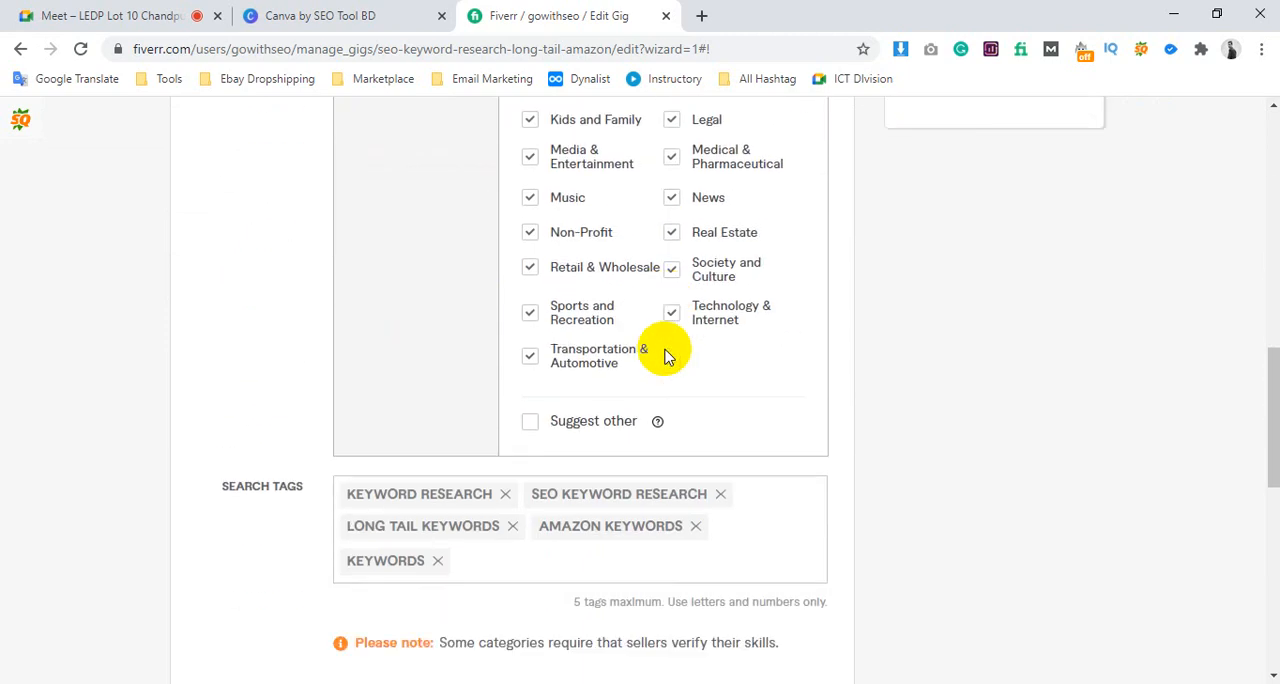
{"action": "scroll", "coordinate": [474, 320], "scroll_direction": "up", "scroll_amount": 10}
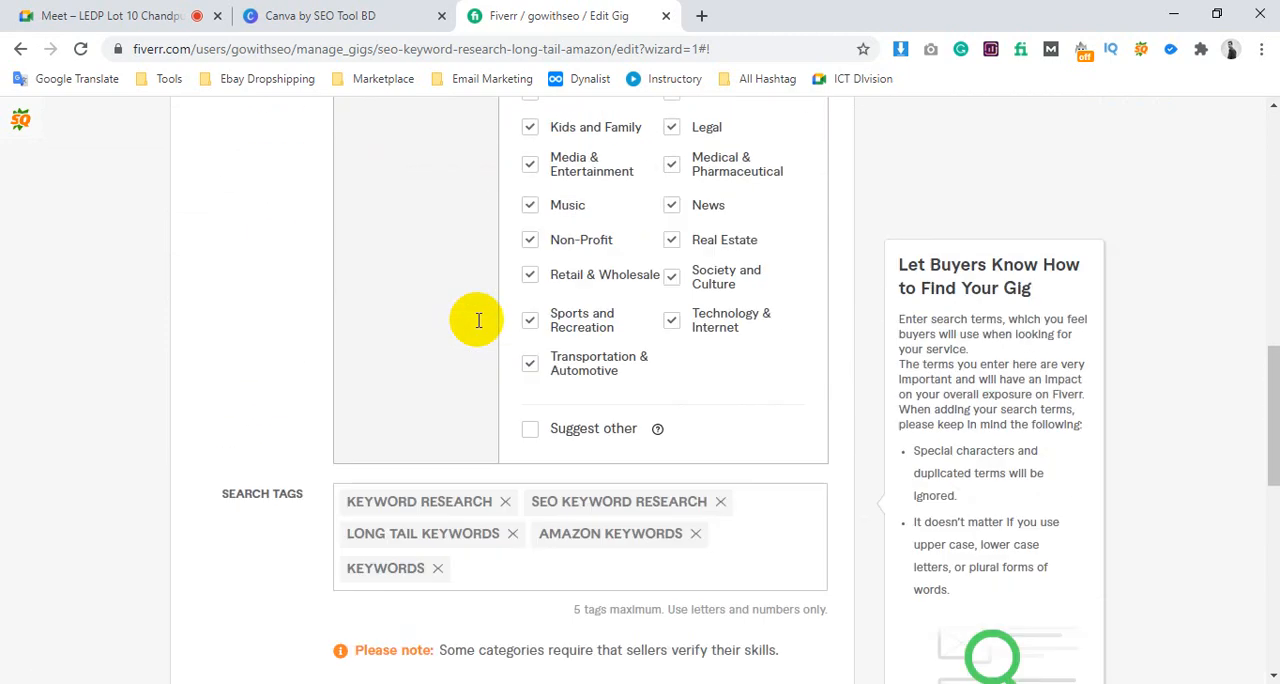
{"action": "left_click", "coordinate": [518, 352]}
{"action": "scroll", "coordinate": [523, 366], "scroll_direction": "up", "scroll_amount": 1}
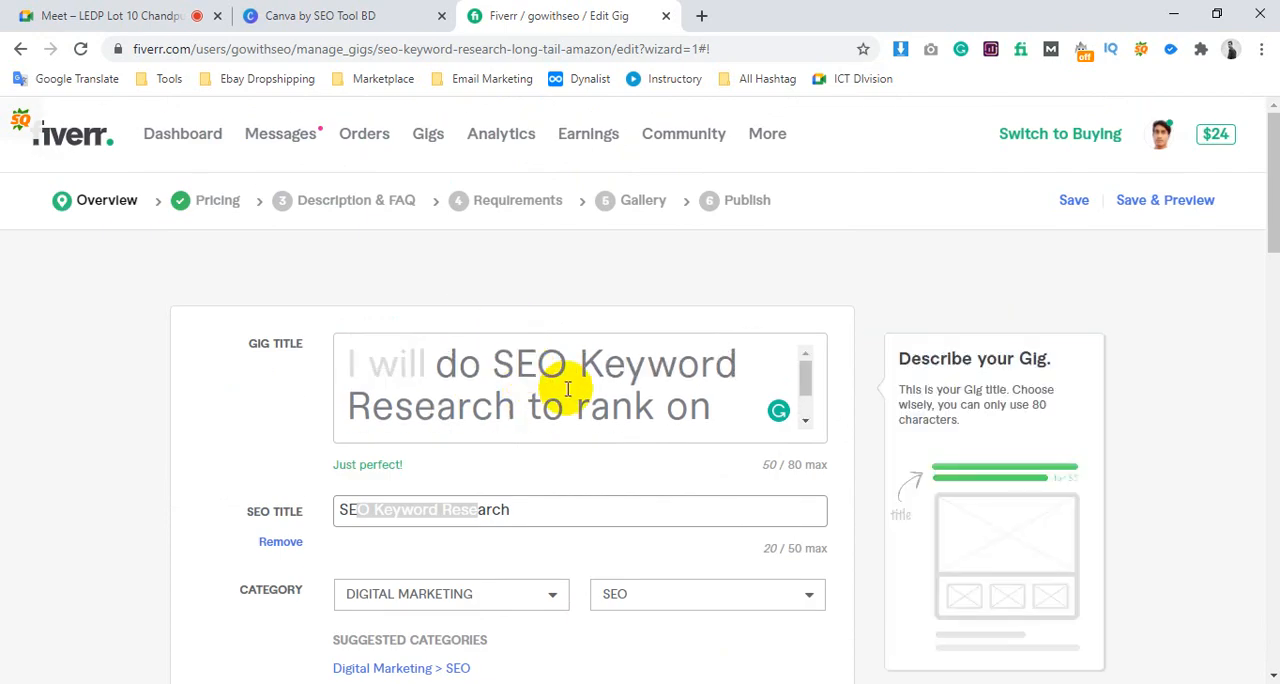
{"action": "scroll", "coordinate": [571, 381], "scroll_direction": "down", "scroll_amount": 2}
{"action": "scroll", "coordinate": [523, 349], "scroll_direction": "down", "scroll_amount": 7}
{"action": "scroll", "coordinate": [697, 503], "scroll_direction": "down", "scroll_amount": 5}
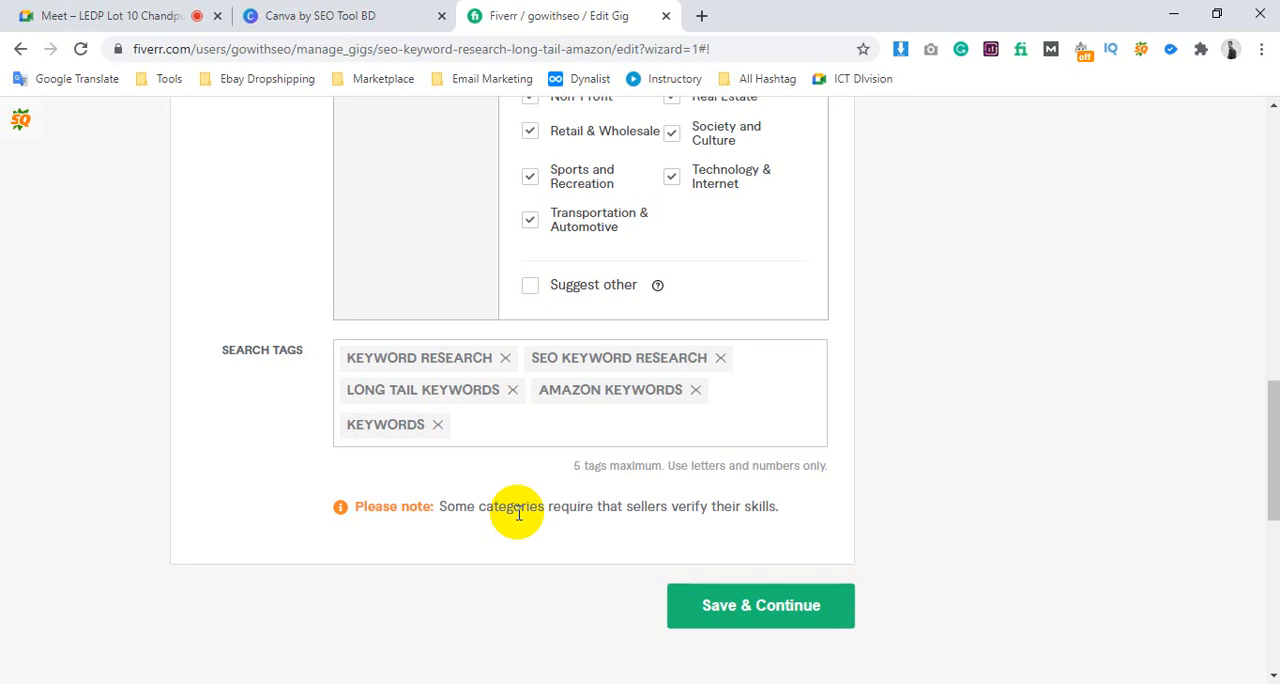
{"action": "scroll", "coordinate": [686, 524], "scroll_direction": "up", "scroll_amount": 12}
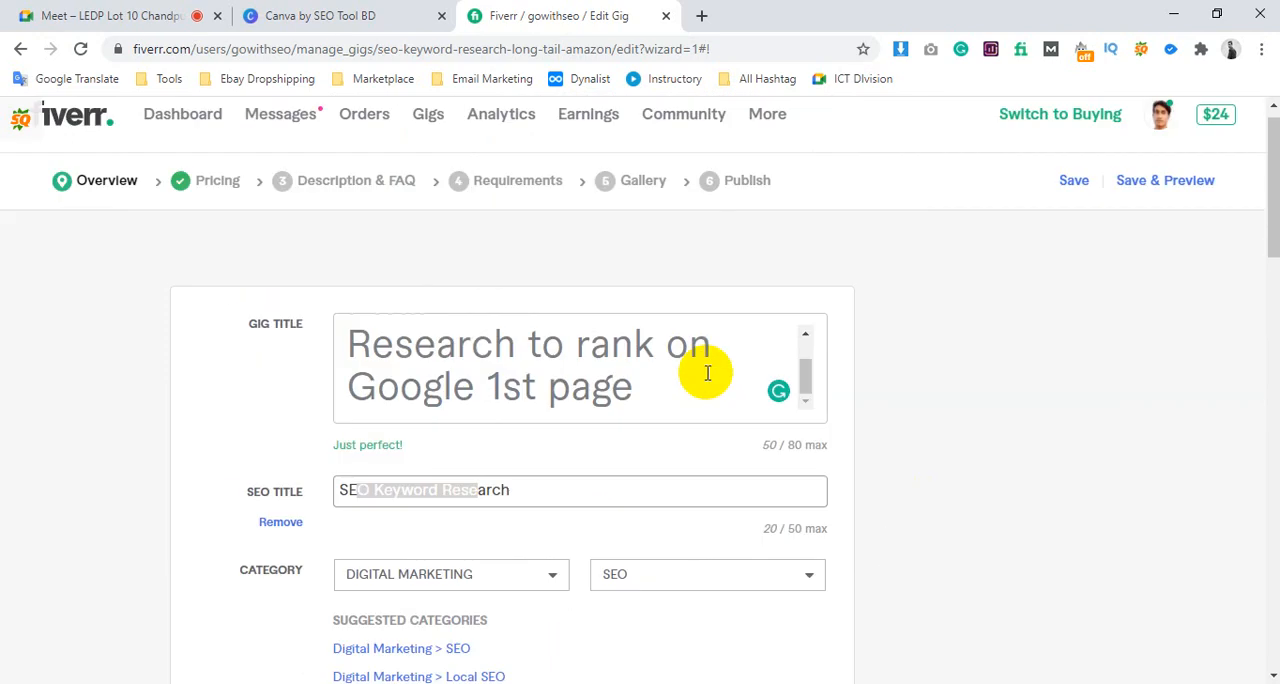
Save the gig overview and continue to the Scope & Pricing section
{"action": "scroll", "coordinate": [706, 371], "scroll_direction": "down", "scroll_amount": 12}
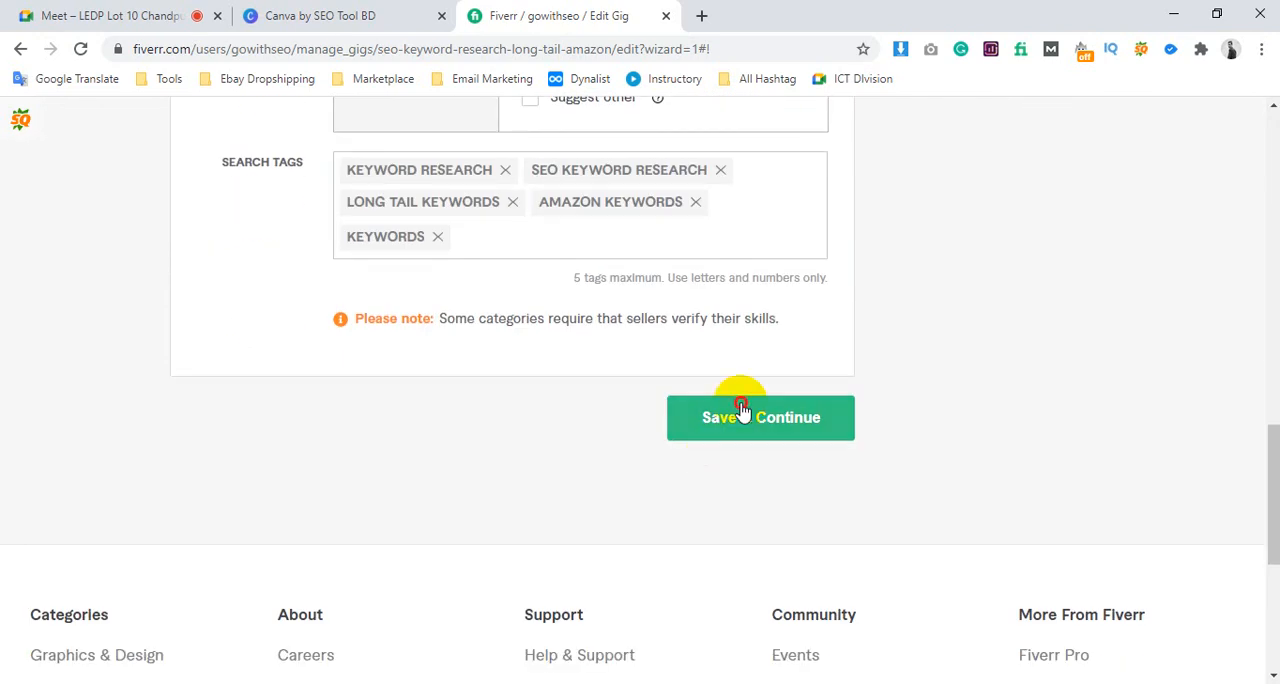
{"action": "left_click", "coordinate": [740, 410]}
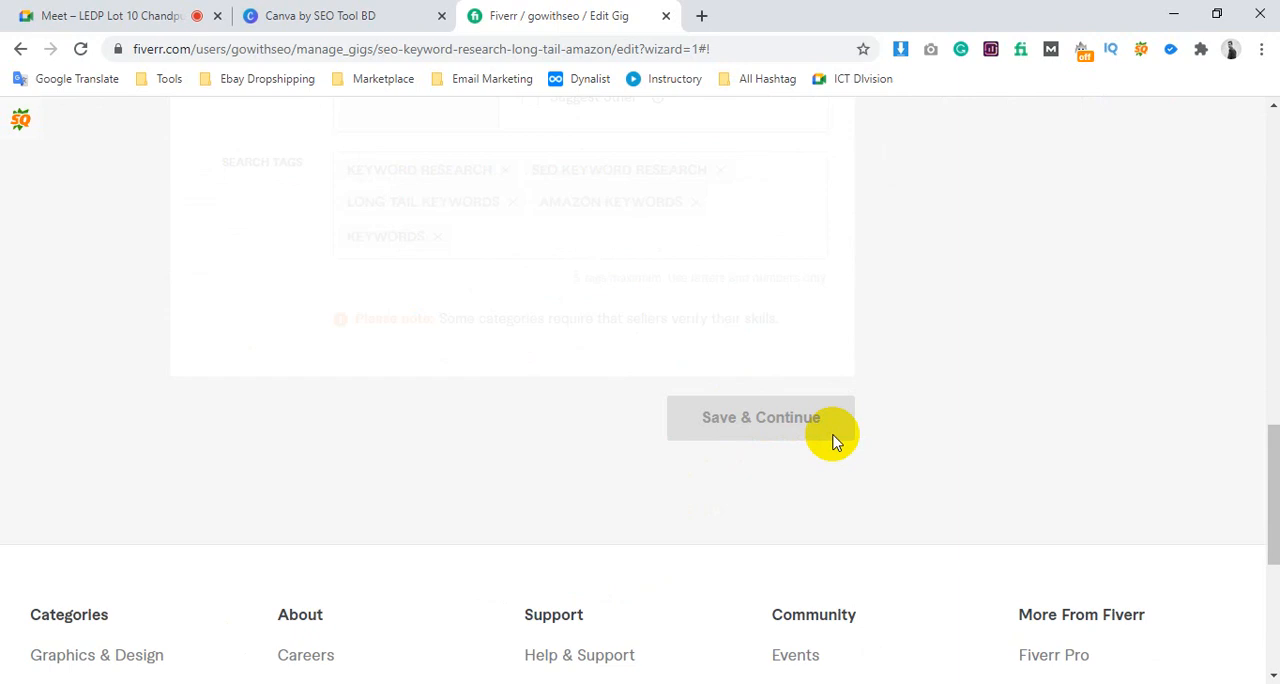
{"action": "right_click", "coordinate": [858, 423]}
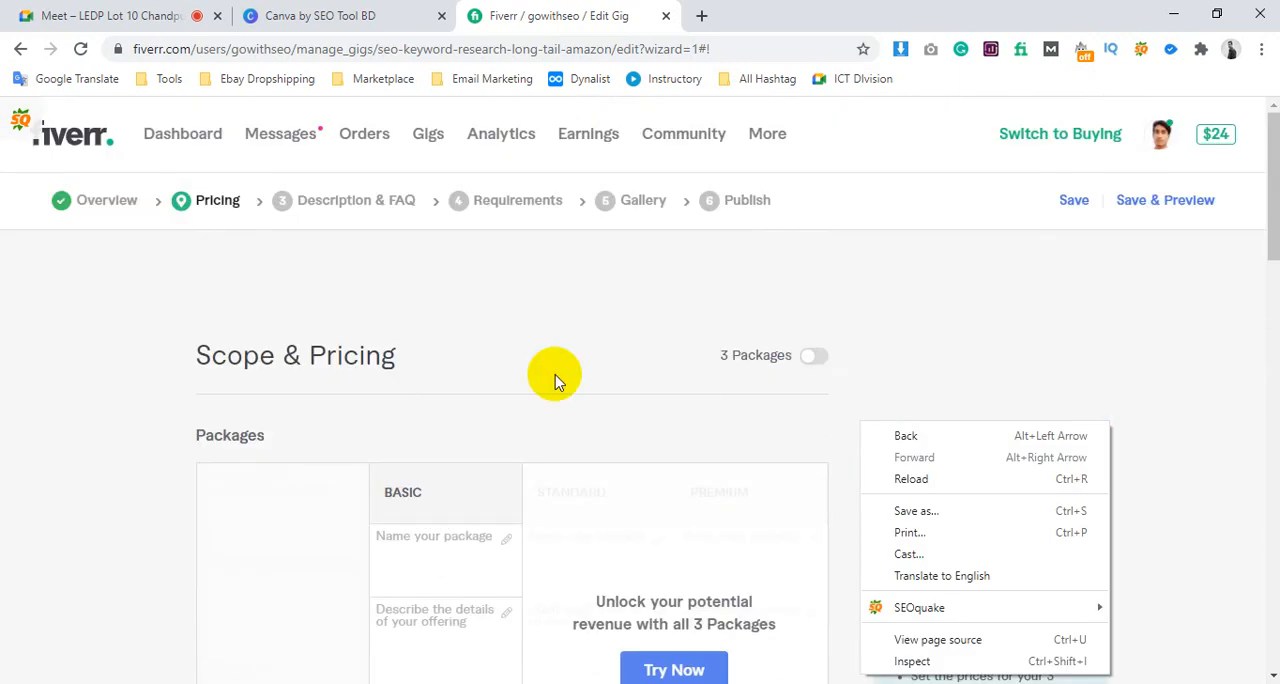
{"action": "left_click", "coordinate": [488, 362]}
Enable the 3 Packages option for the gig and dismiss the Gig Packages introduction
{"action": "scroll", "coordinate": [488, 362], "scroll_direction": "down", "scroll_amount": 2}
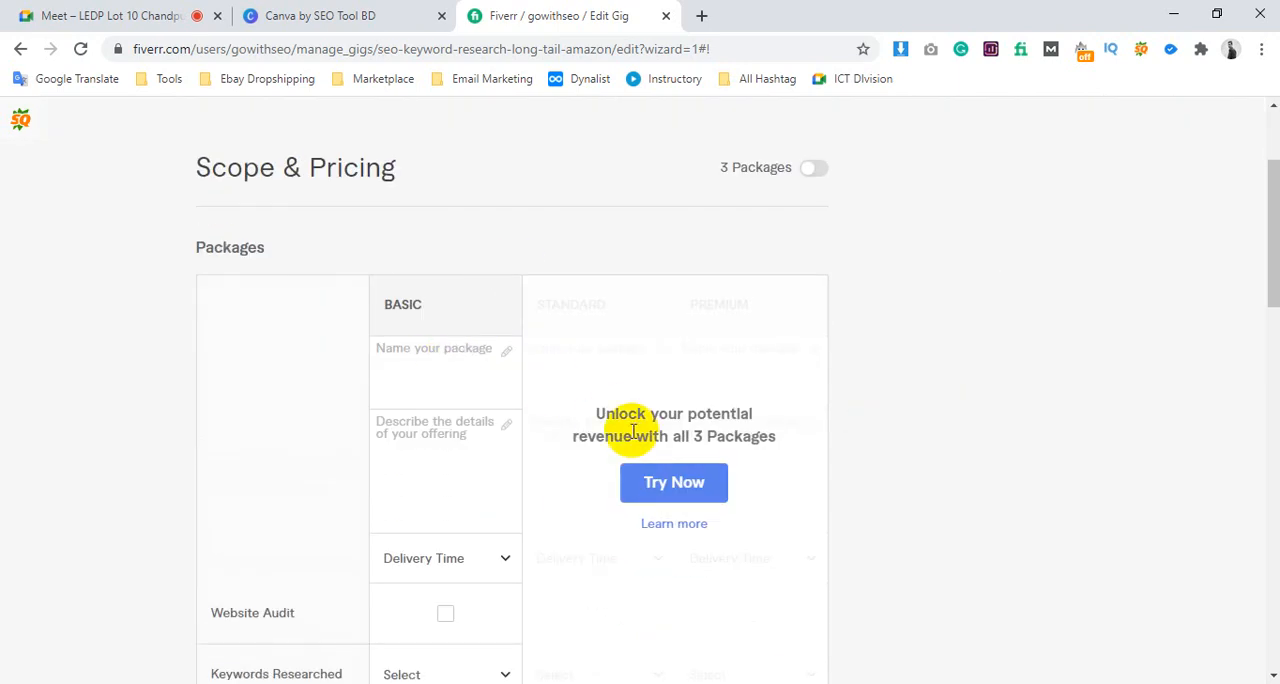
{"action": "scroll", "coordinate": [414, 354], "scroll_direction": "down", "scroll_amount": 1}
{"action": "left_click", "coordinate": [446, 272]}
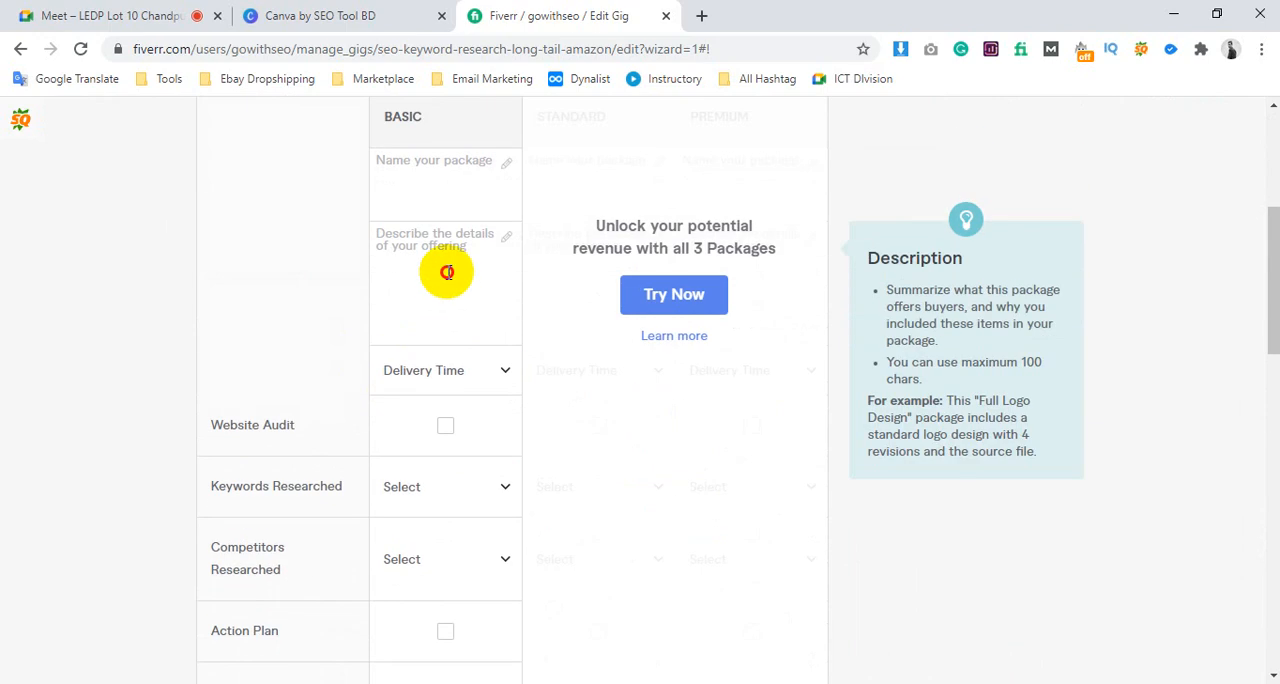
{"action": "scroll", "coordinate": [454, 280], "scroll_direction": "up", "scroll_amount": 3}
{"action": "left_click", "coordinate": [814, 267]}
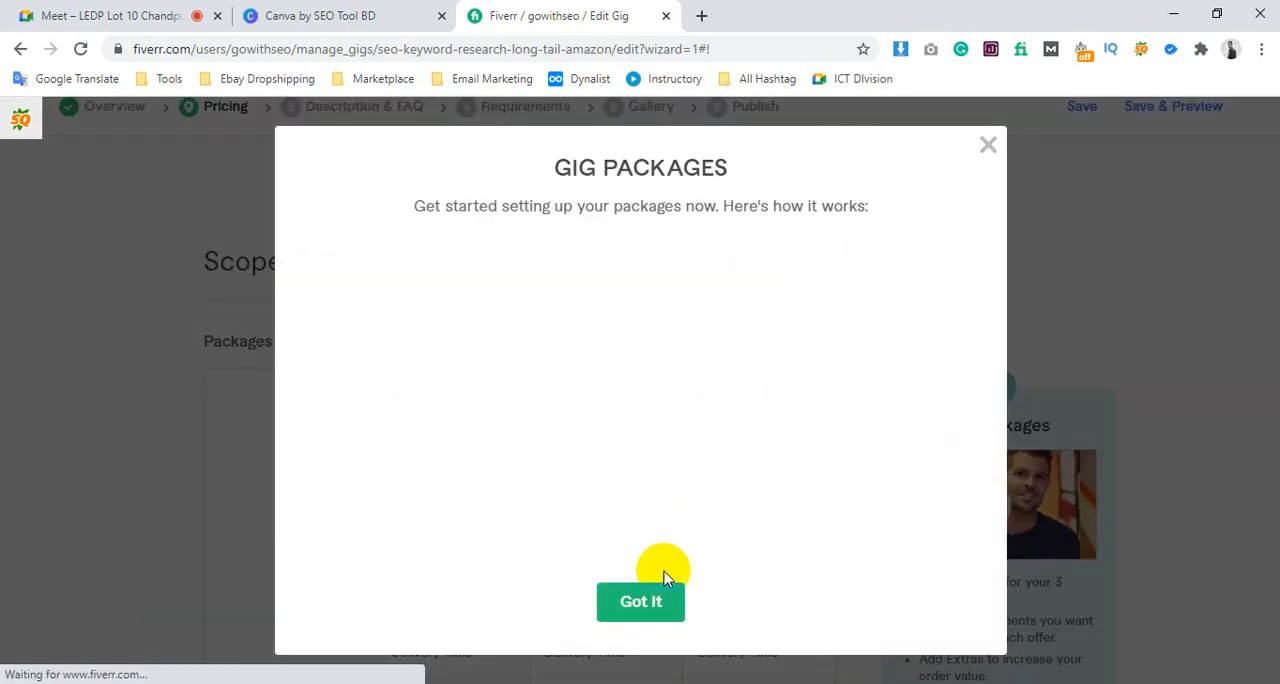
{"action": "left_click", "coordinate": [636, 601]}
Look over the name and description fields of the Basic, Standard and Premium packages
{"action": "scroll", "coordinate": [567, 432], "scroll_direction": "down", "scroll_amount": 2}
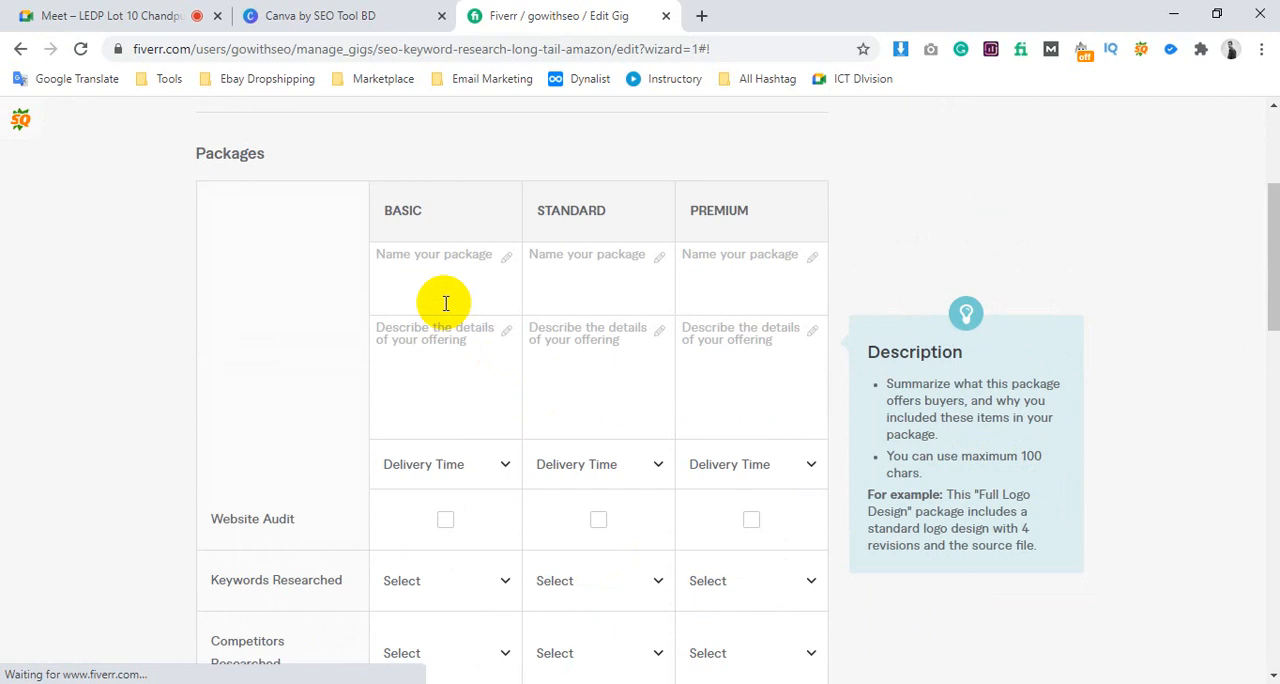
{"action": "left_click", "coordinate": [437, 286]}
{"action": "left_click", "coordinate": [591, 340]}
{"action": "left_click", "coordinate": [757, 347]}
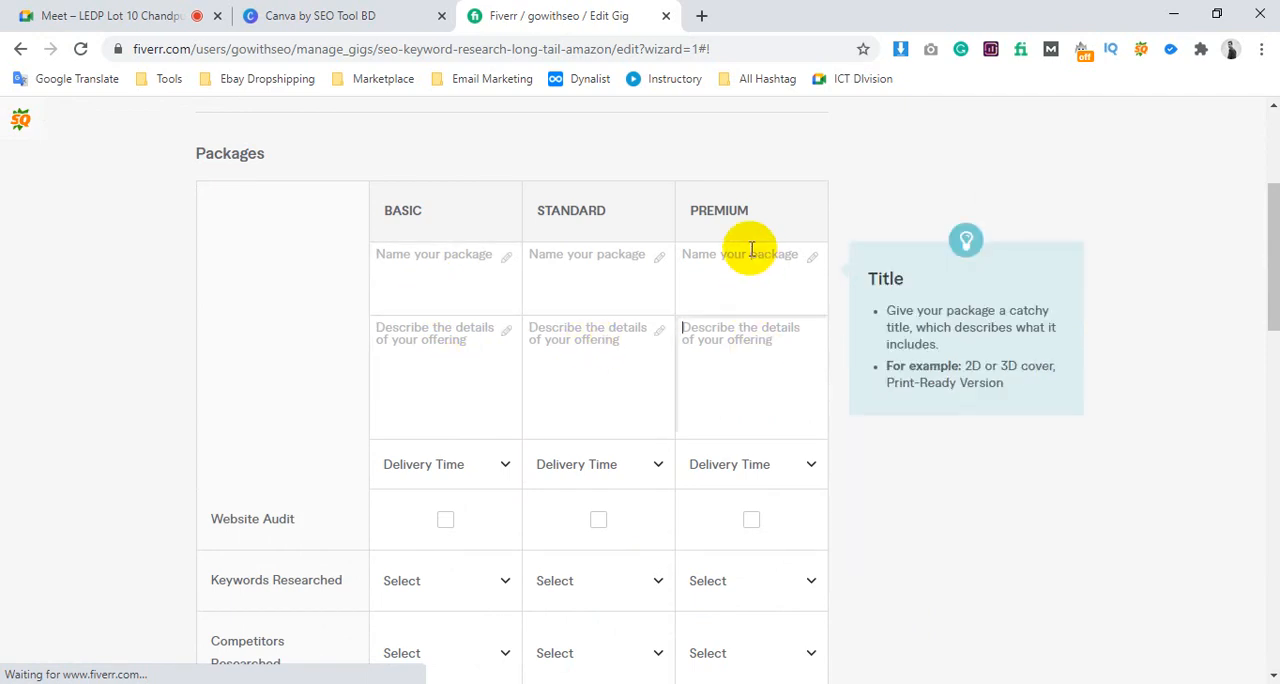
{"action": "left_click", "coordinate": [749, 254]}
{"action": "left_click", "coordinate": [531, 263]}
{"action": "left_click", "coordinate": [457, 263]}
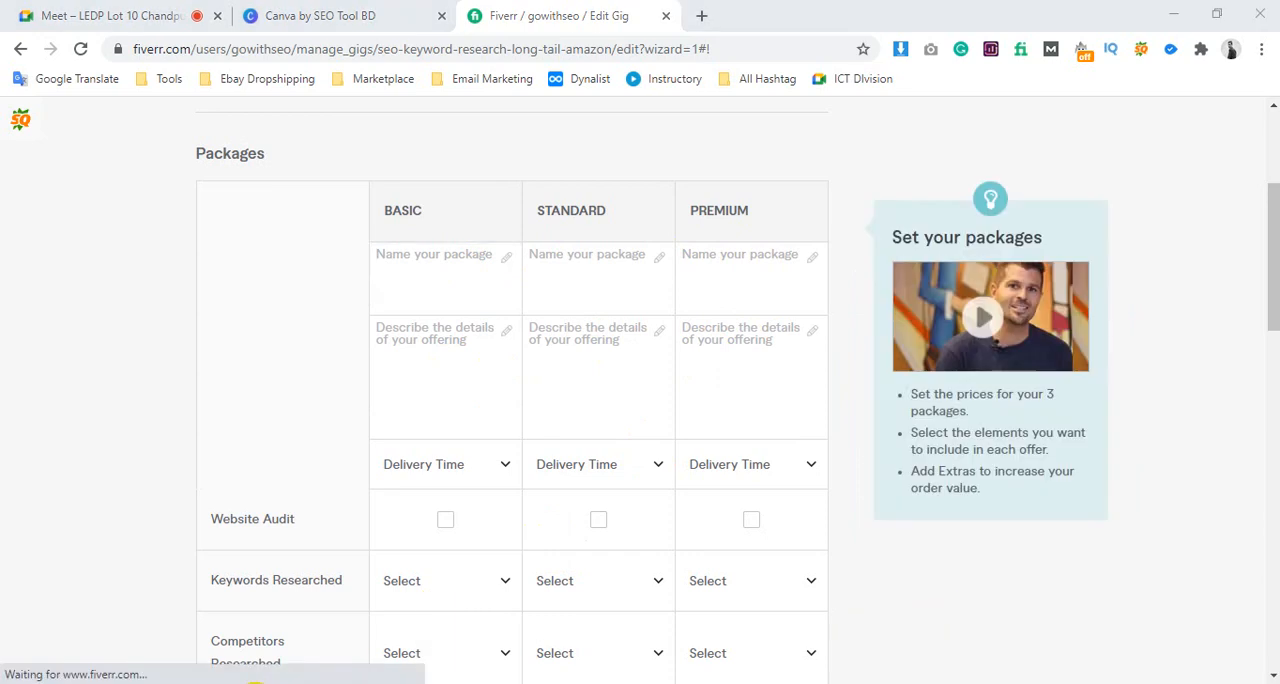
Switch to the competitor's keyword research gig and examine its About This Gig text and list of deliverables
{"action": "mouse_move", "coordinate": [288, 678]}
{"action": "left_click", "coordinate": [478, 632]}
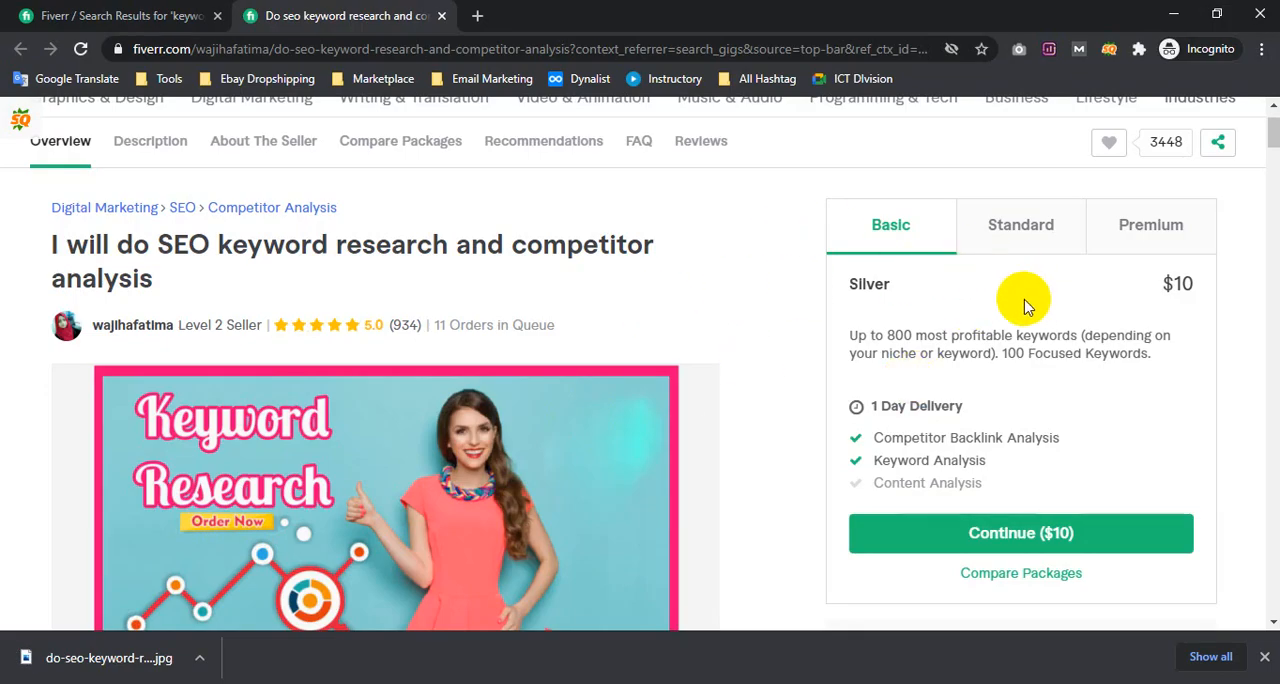
{"action": "scroll", "coordinate": [957, 298], "scroll_direction": "down", "scroll_amount": 4}
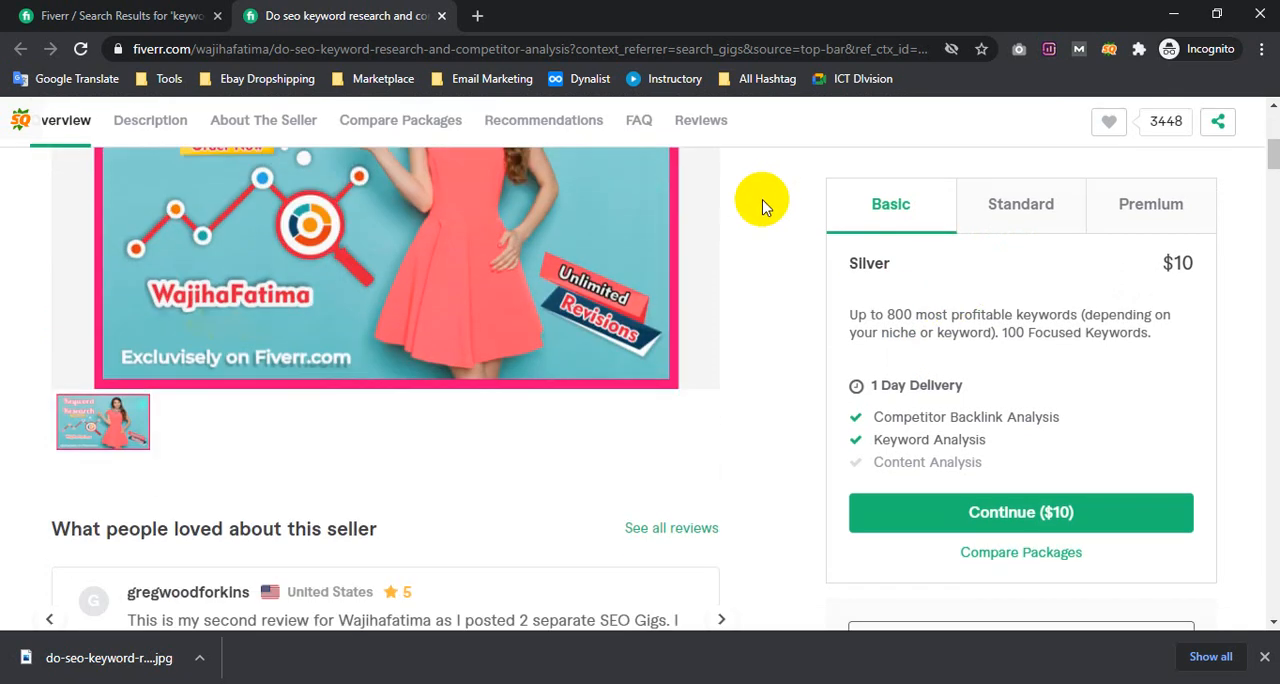
{"action": "scroll", "coordinate": [762, 207], "scroll_direction": "down", "scroll_amount": 8}
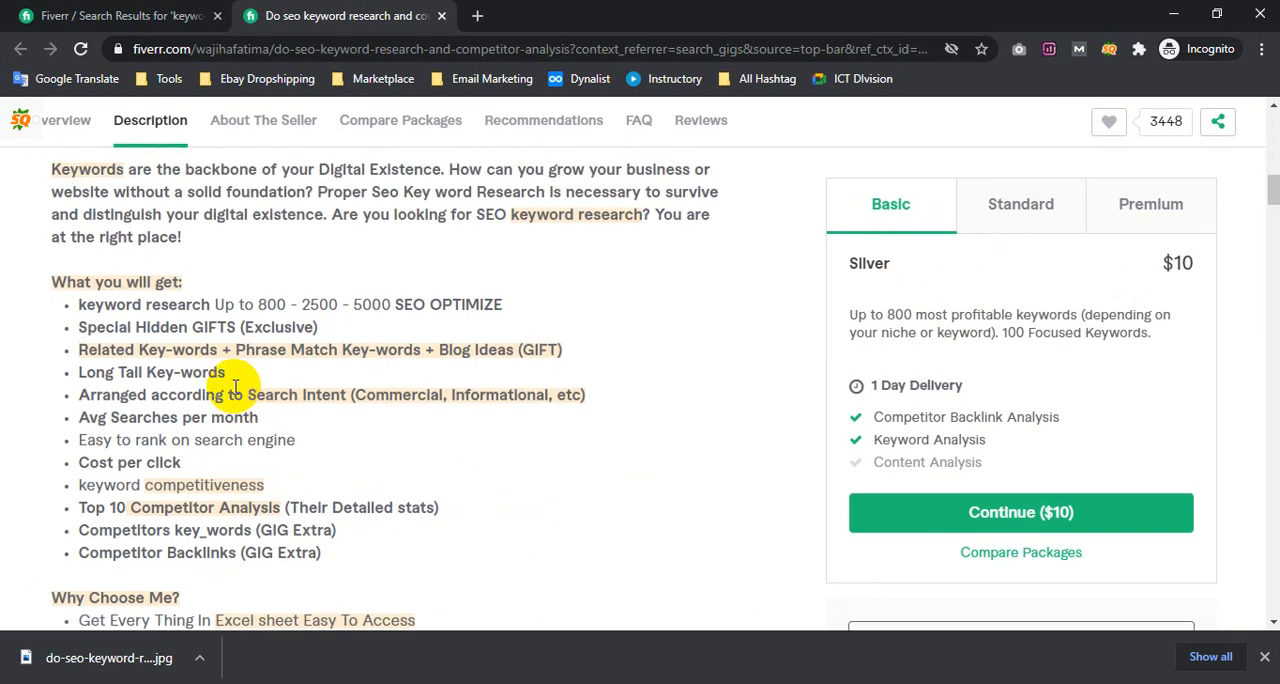
{"action": "scroll", "coordinate": [236, 388], "scroll_direction": "up", "scroll_amount": 1}
{"action": "triple_click", "coordinate": [46, 240]}
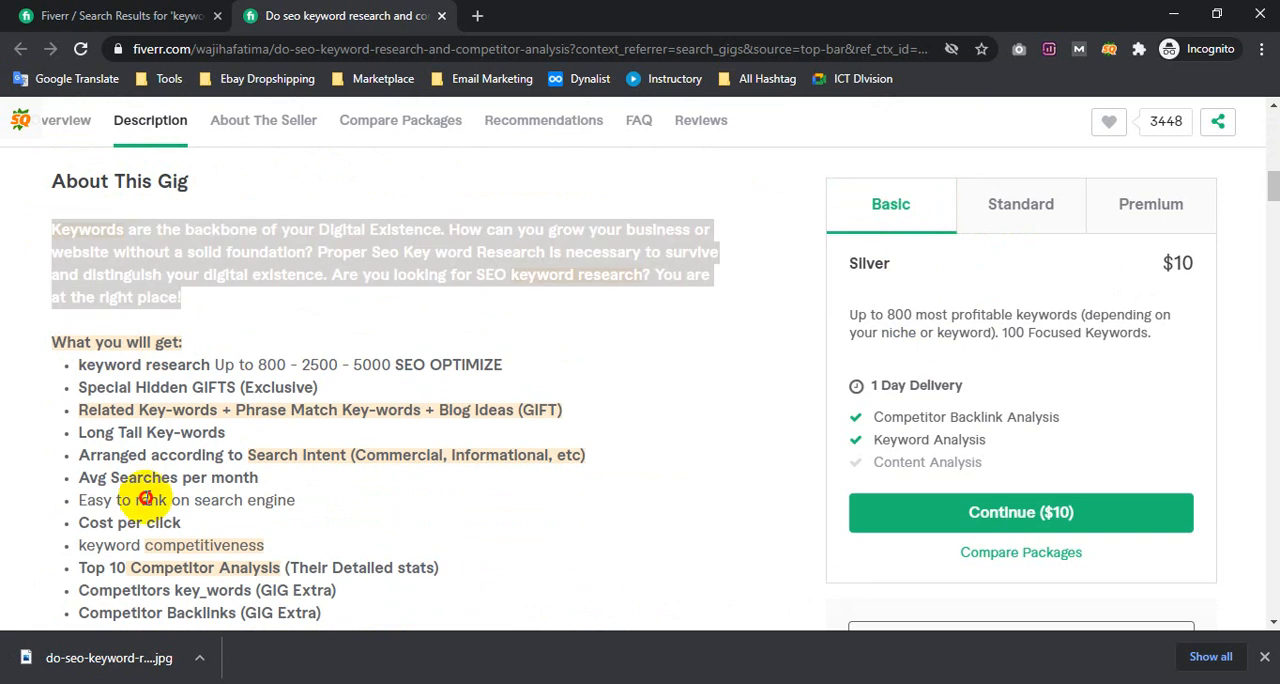
{"action": "left_click_drag", "start_coordinate": [146, 498], "coordinate": [197, 331]}
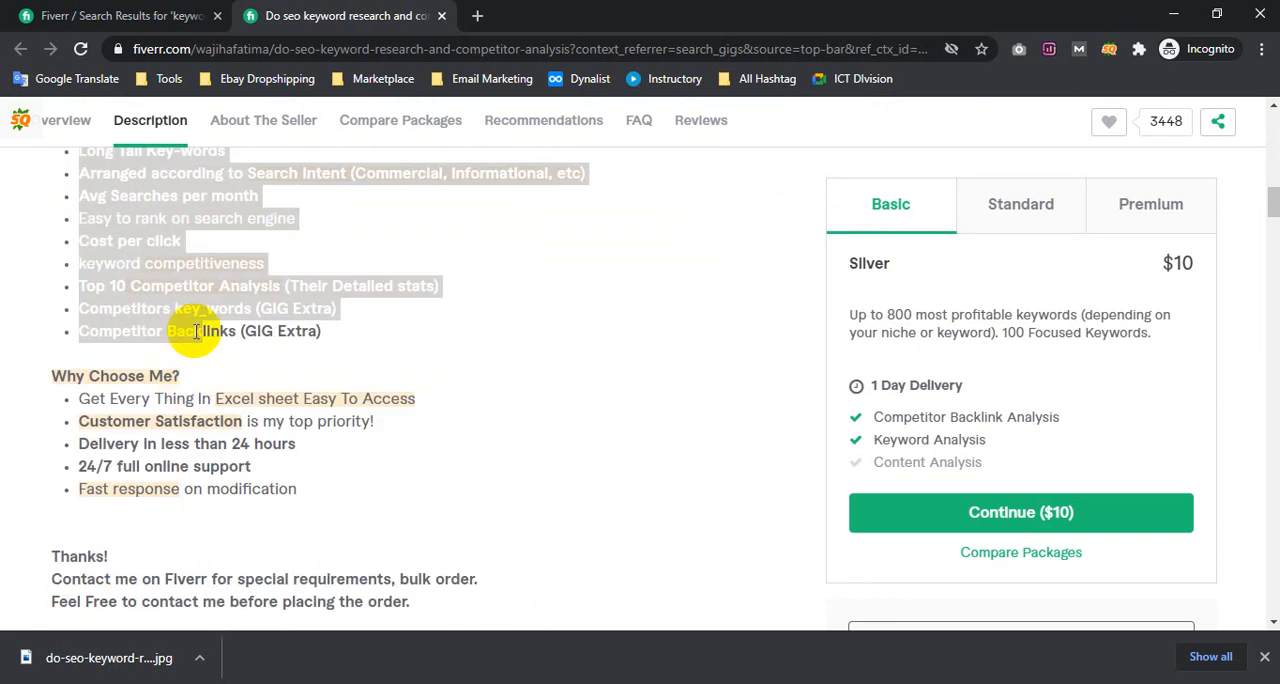
Compare the competitor's Standard, Premium and Basic packages, examining the Basic package description
{"action": "left_click", "coordinate": [982, 210]}
{"action": "left_click", "coordinate": [1128, 202]}
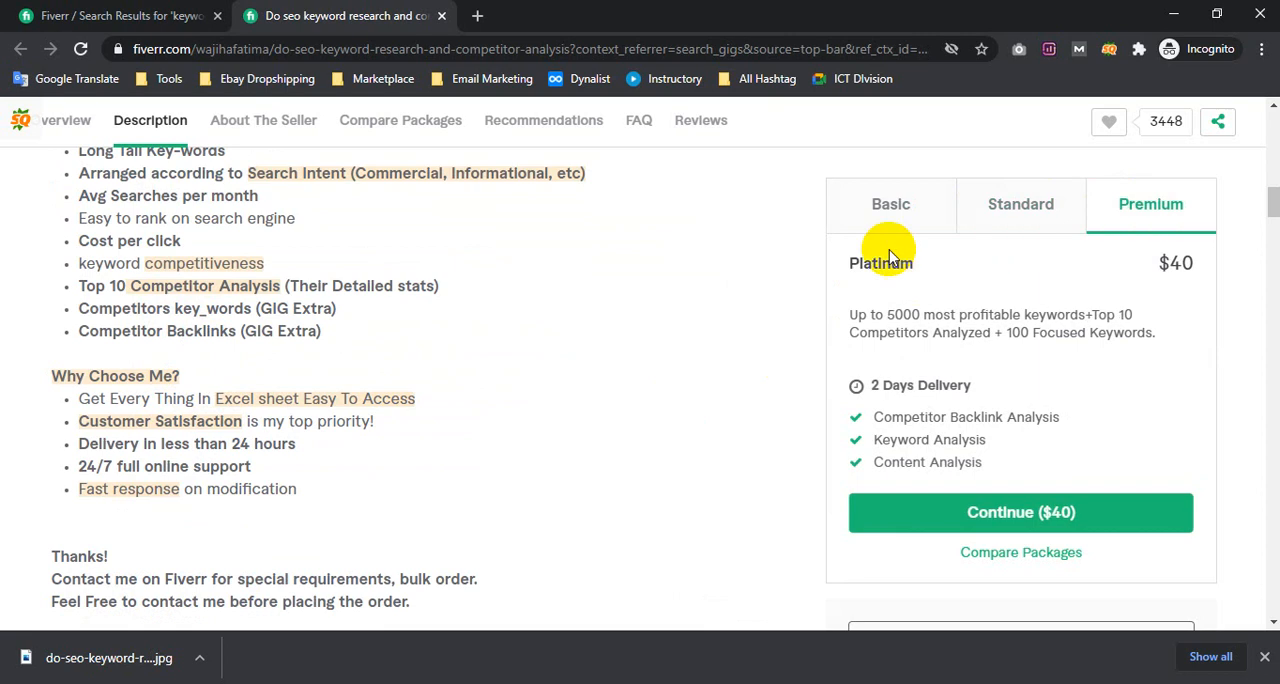
{"action": "left_click", "coordinate": [889, 210]}
{"action": "left_click_drag", "start_coordinate": [868, 316], "coordinate": [1155, 340]}
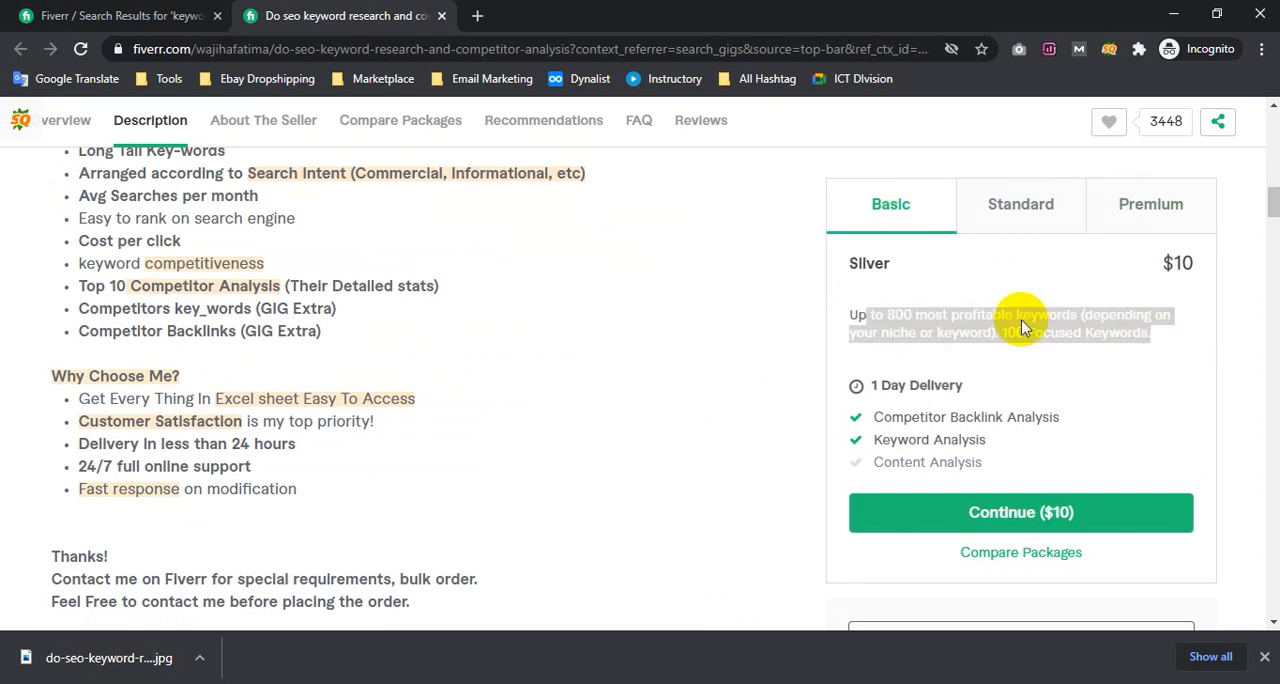
{"action": "left_click", "coordinate": [875, 232]}
{"action": "scroll", "coordinate": [255, 400], "scroll_direction": "up", "scroll_amount": 5}
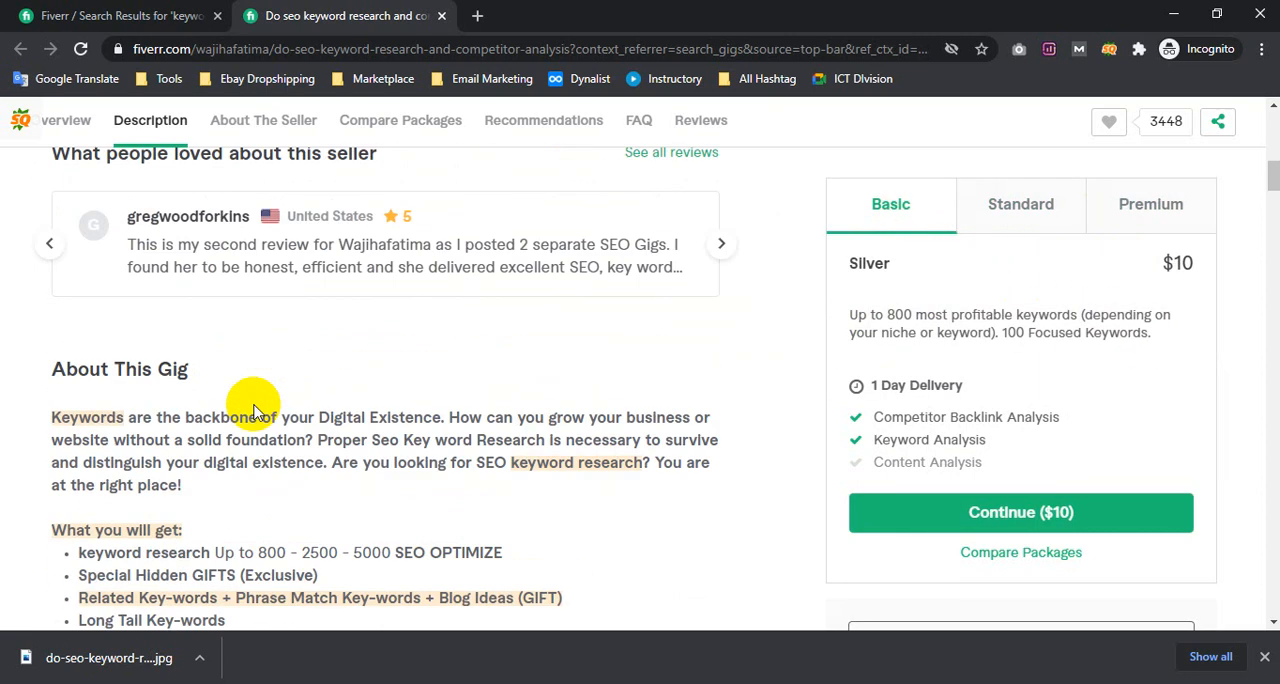
{"action": "scroll", "coordinate": [583, 452], "scroll_direction": "up", "scroll_amount": 8}
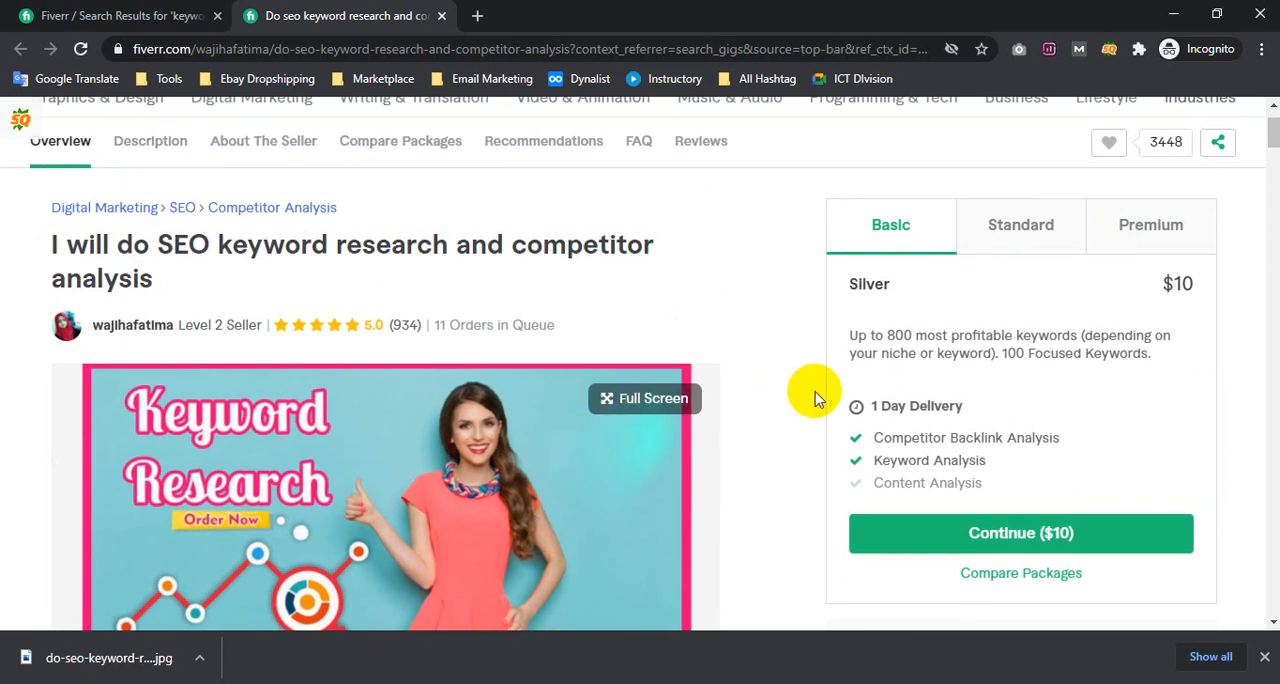
Copy the competitor's Basic package description into the Basic package description of the gig being edited
{"action": "triple_click", "coordinate": [889, 352]}
{"action": "key", "text": "ctrl+c"}
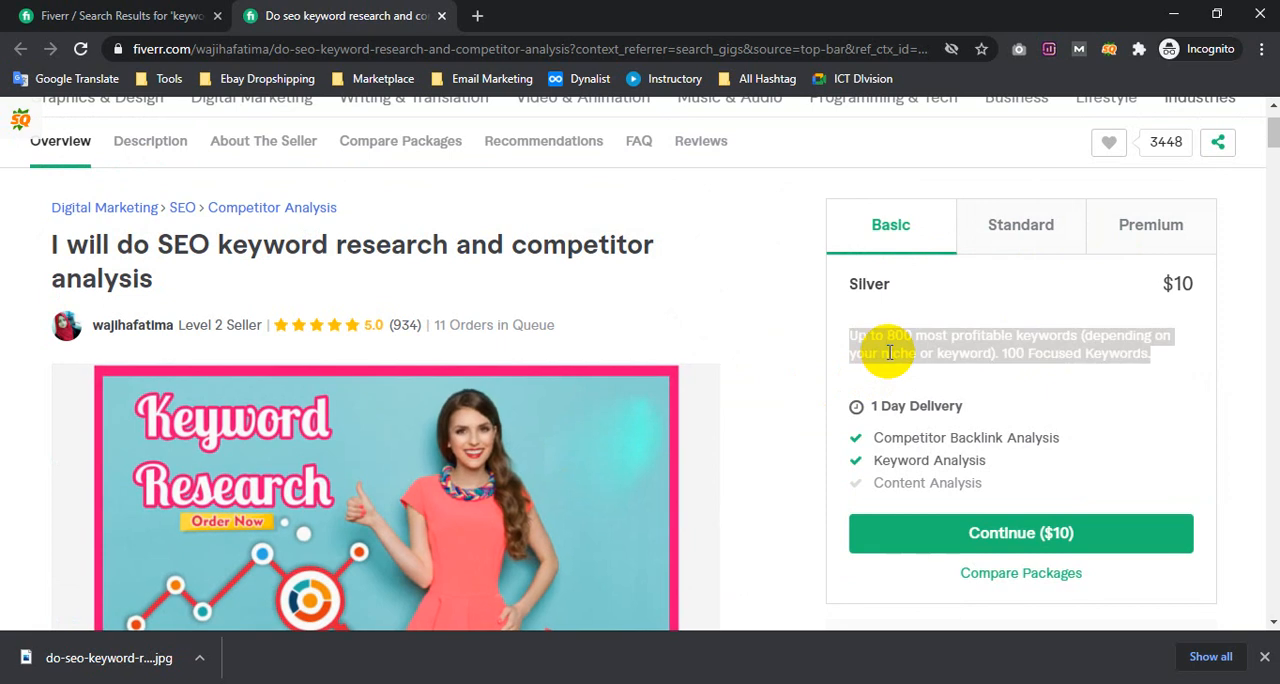
{"action": "left_click", "coordinate": [1172, 12]}
{"action": "left_click", "coordinate": [446, 258]}
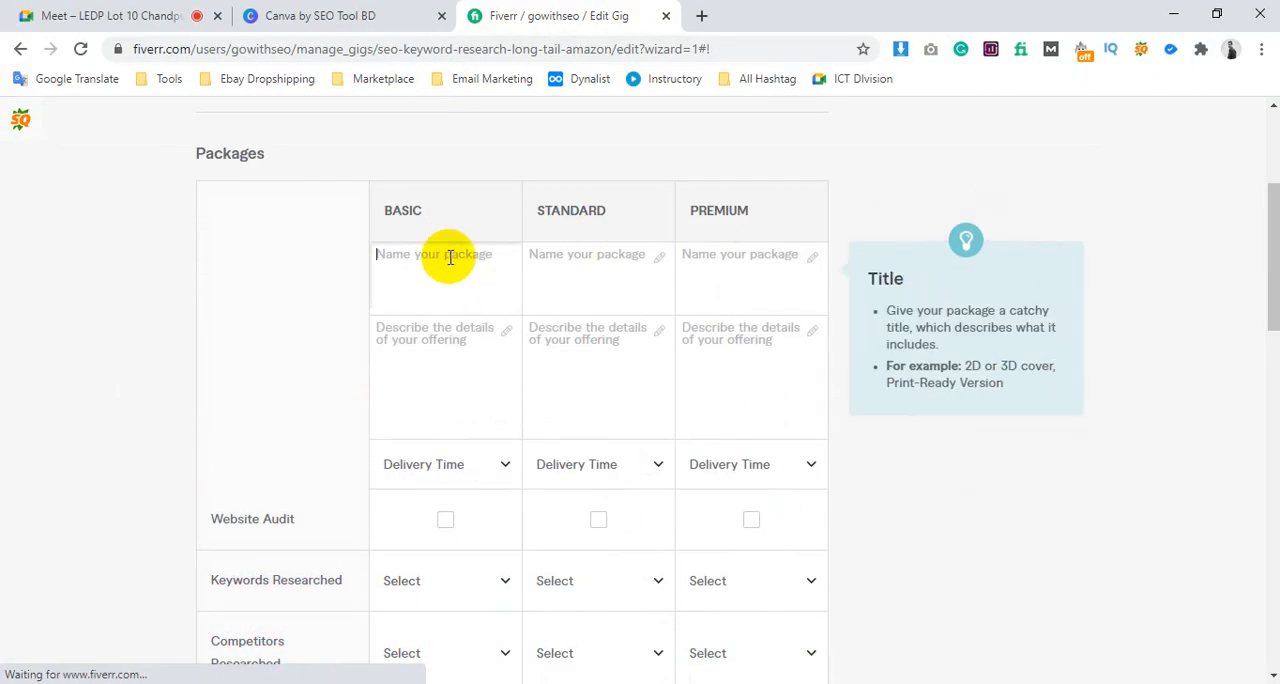
{"action": "left_click", "coordinate": [450, 332]}
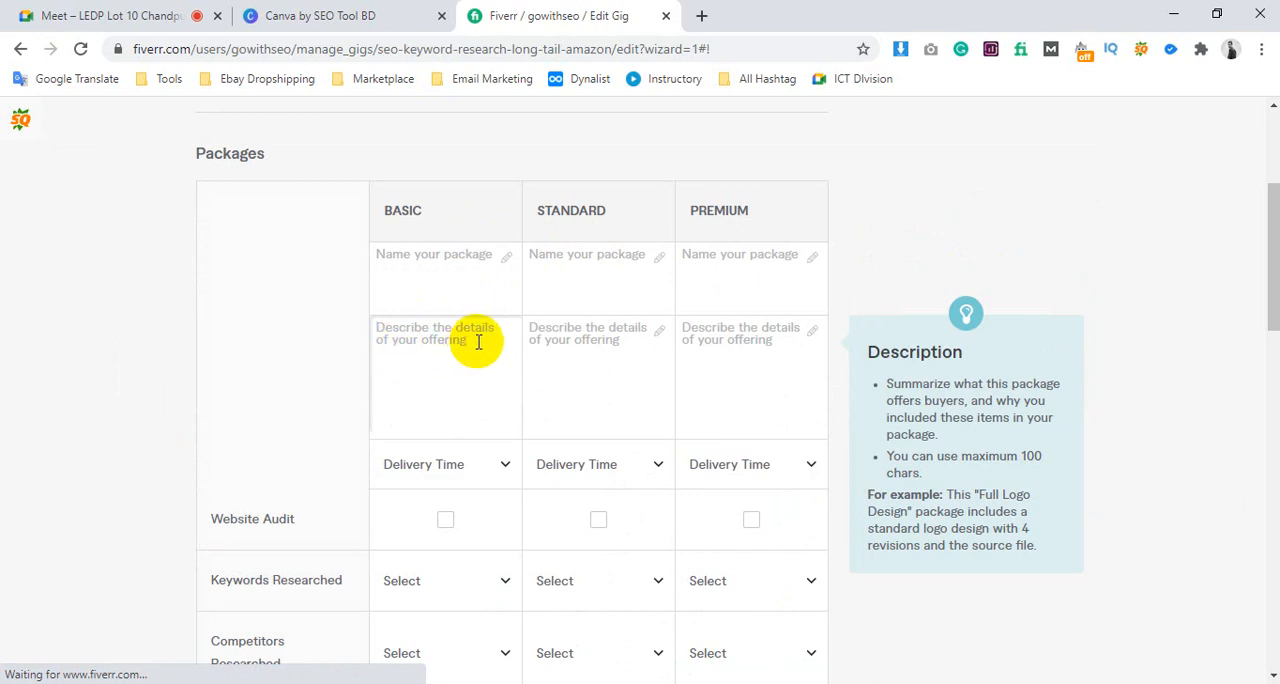
{"action": "left_click", "coordinate": [398, 255]}
{"action": "left_click", "coordinate": [437, 345]}
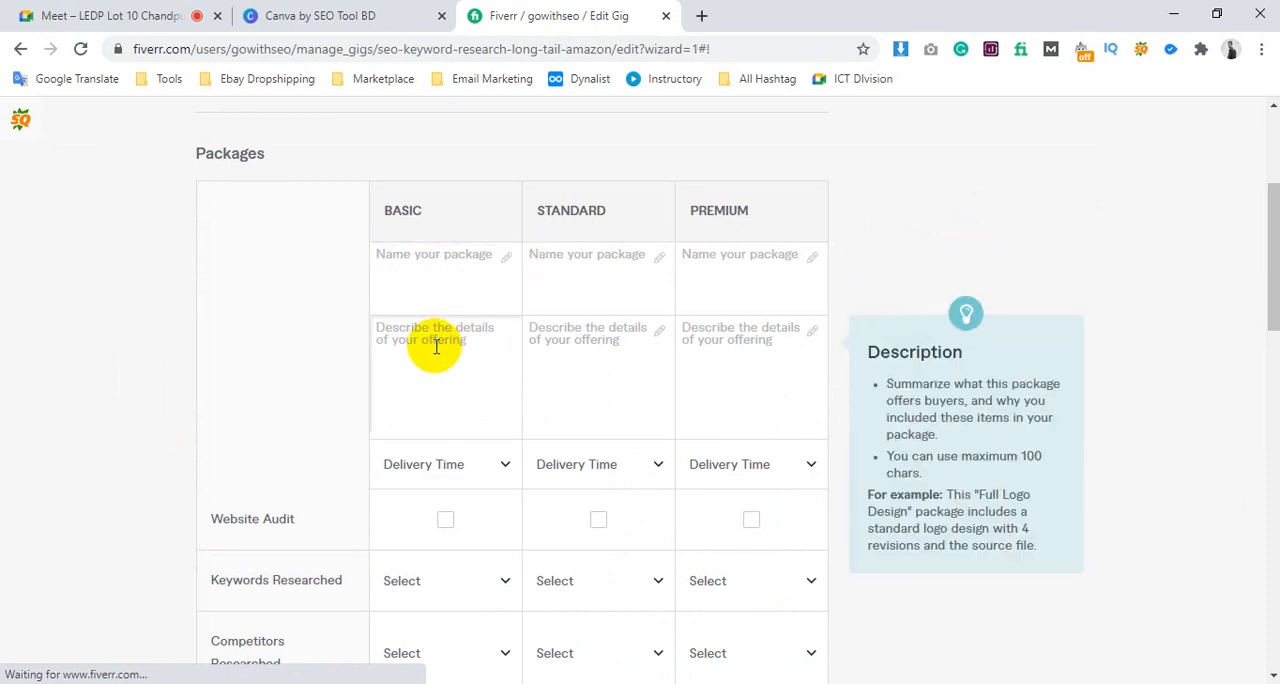
{"action": "key", "text": "ctrl+v"}
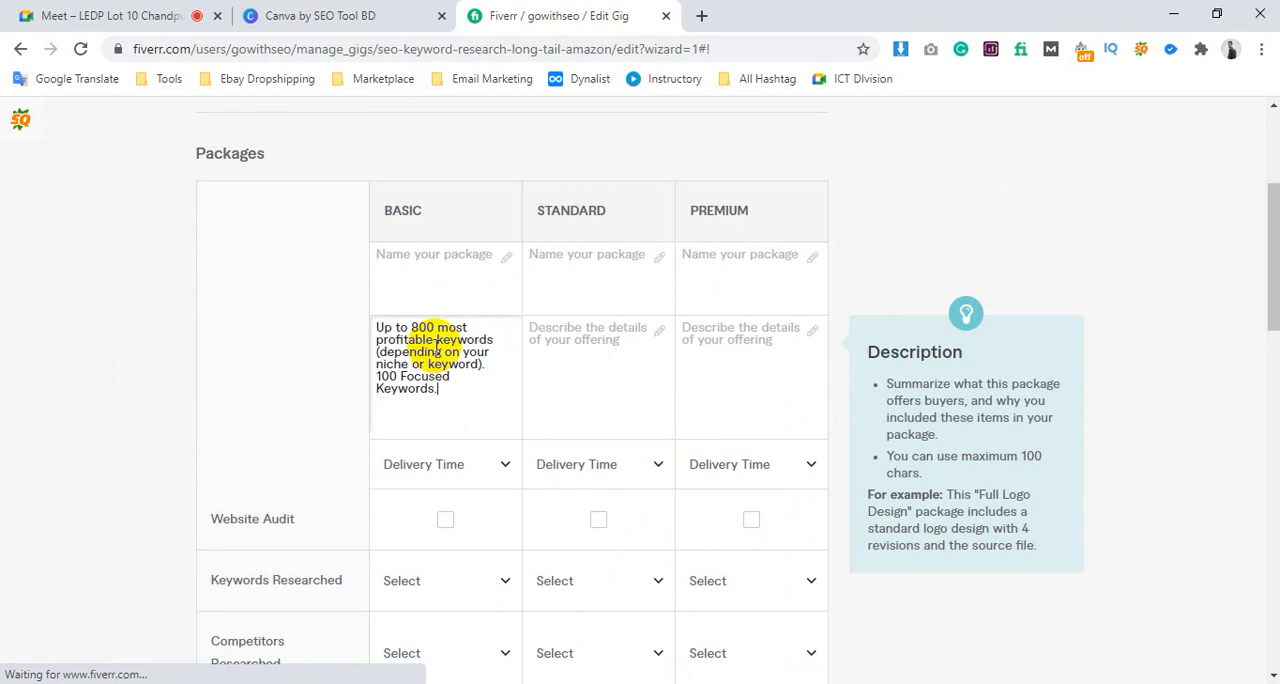
Name the Basic package StartUp
{"action": "left_click", "coordinate": [440, 252]}
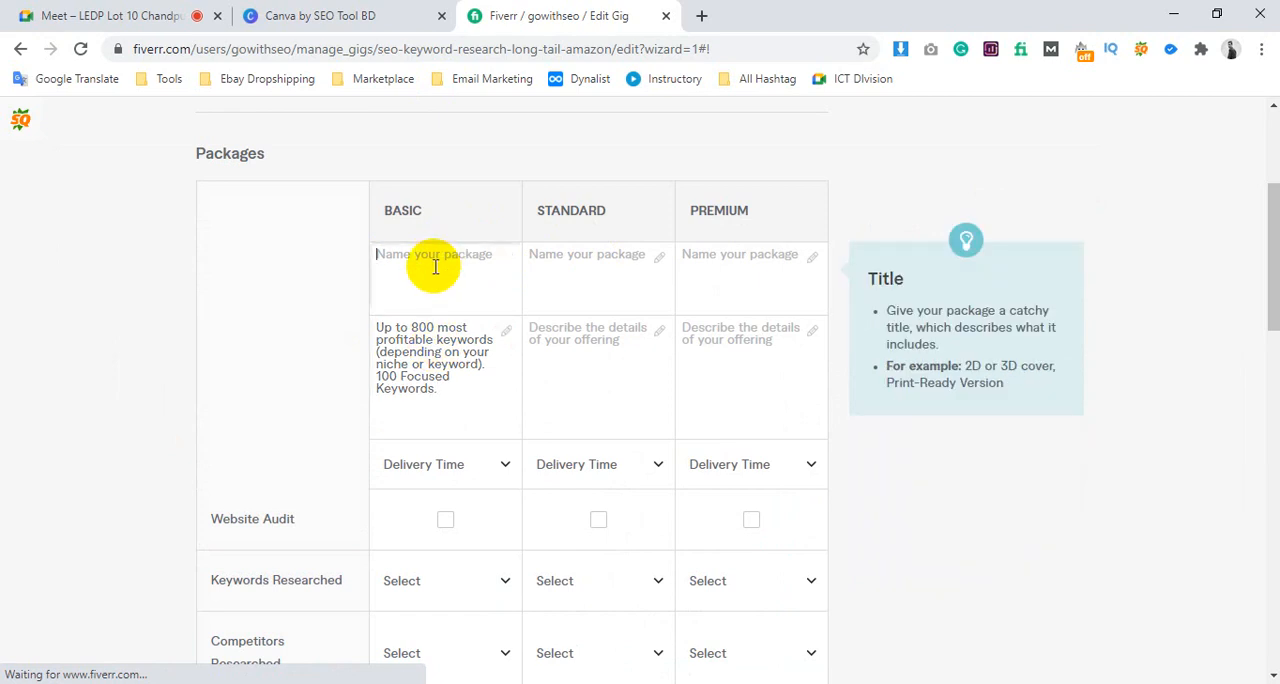
{"action": "type", "text": "StartUp"}
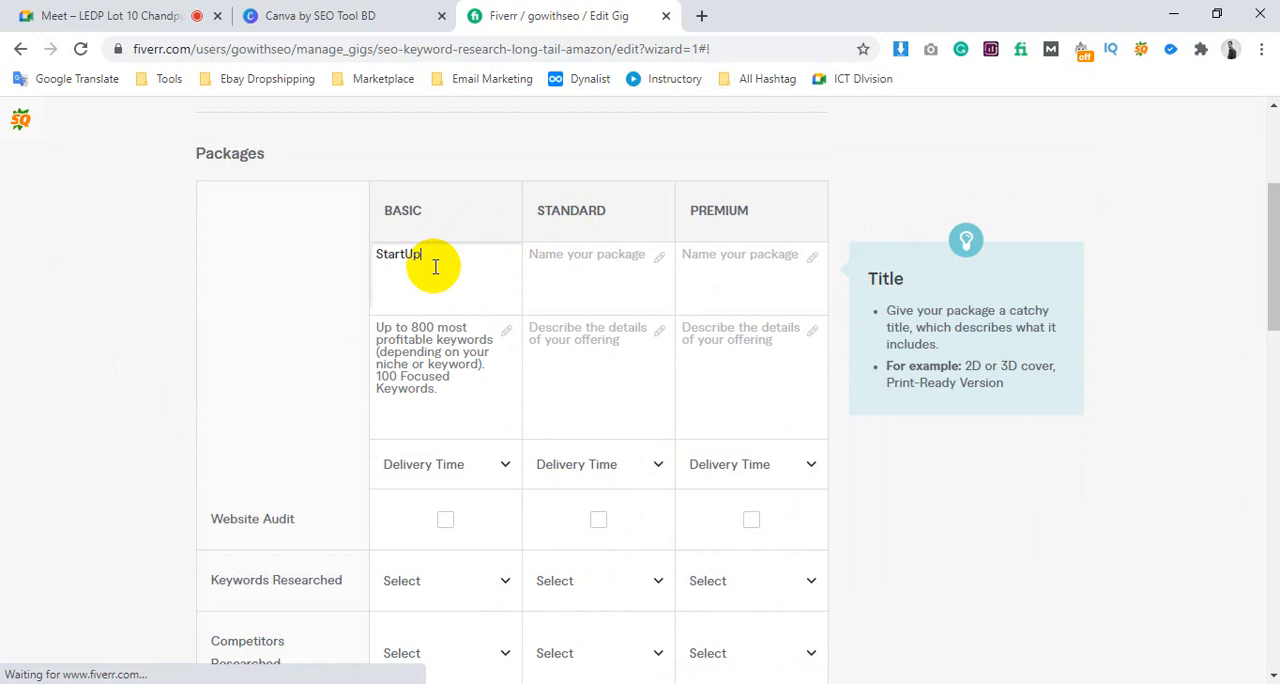
Change the Basic package description to up to 100 most profitable keywords and 50 focused keywords
{"action": "left_click", "coordinate": [415, 338]}
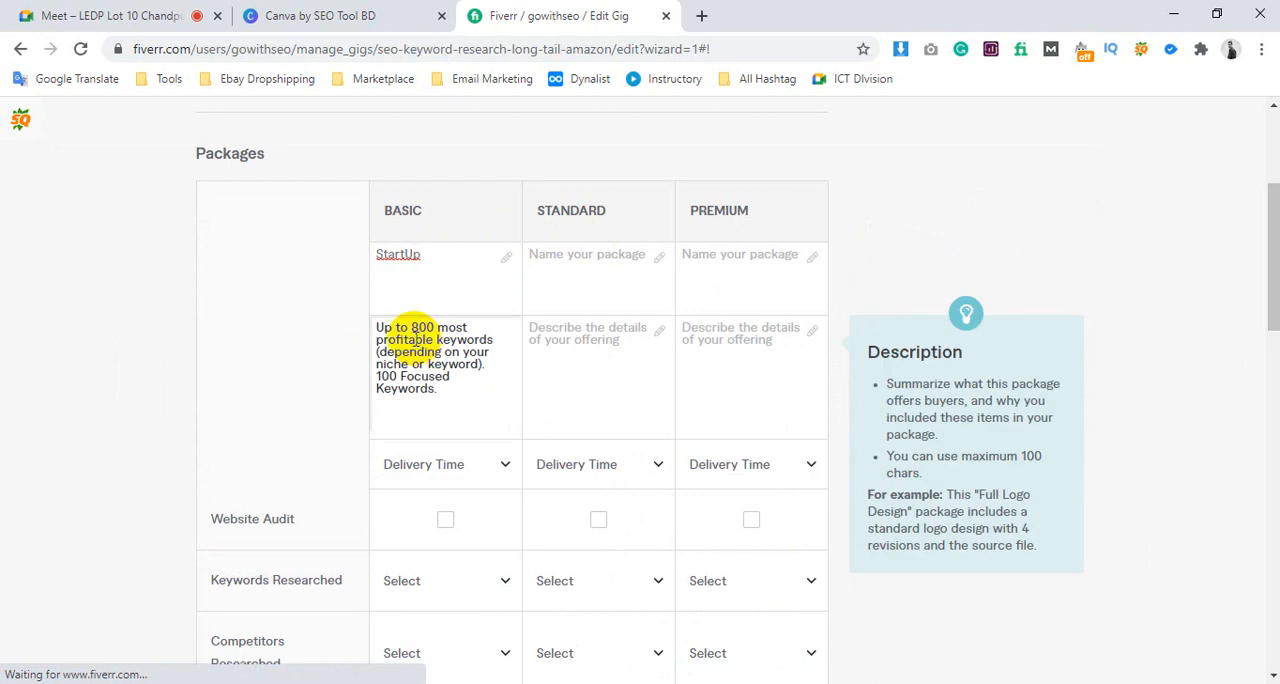
{"action": "left_click", "coordinate": [412, 324]}
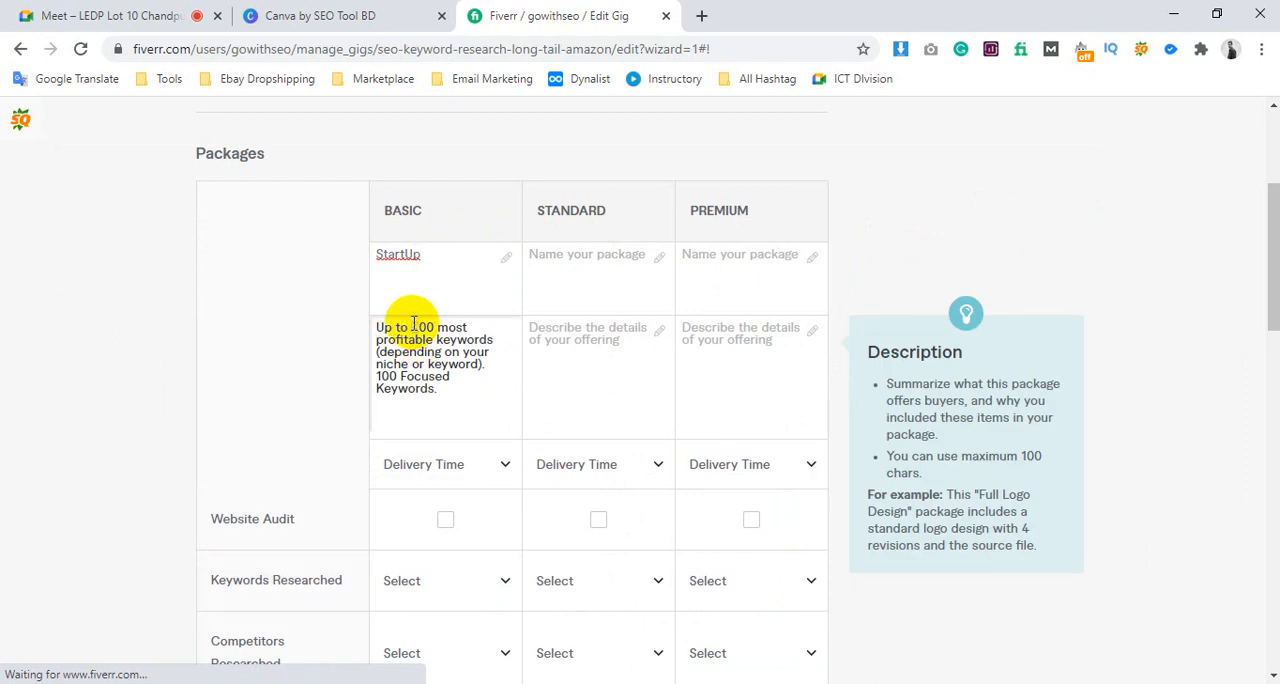
{"action": "key", "text": "Delete"}
{"action": "type", "text": "1"}
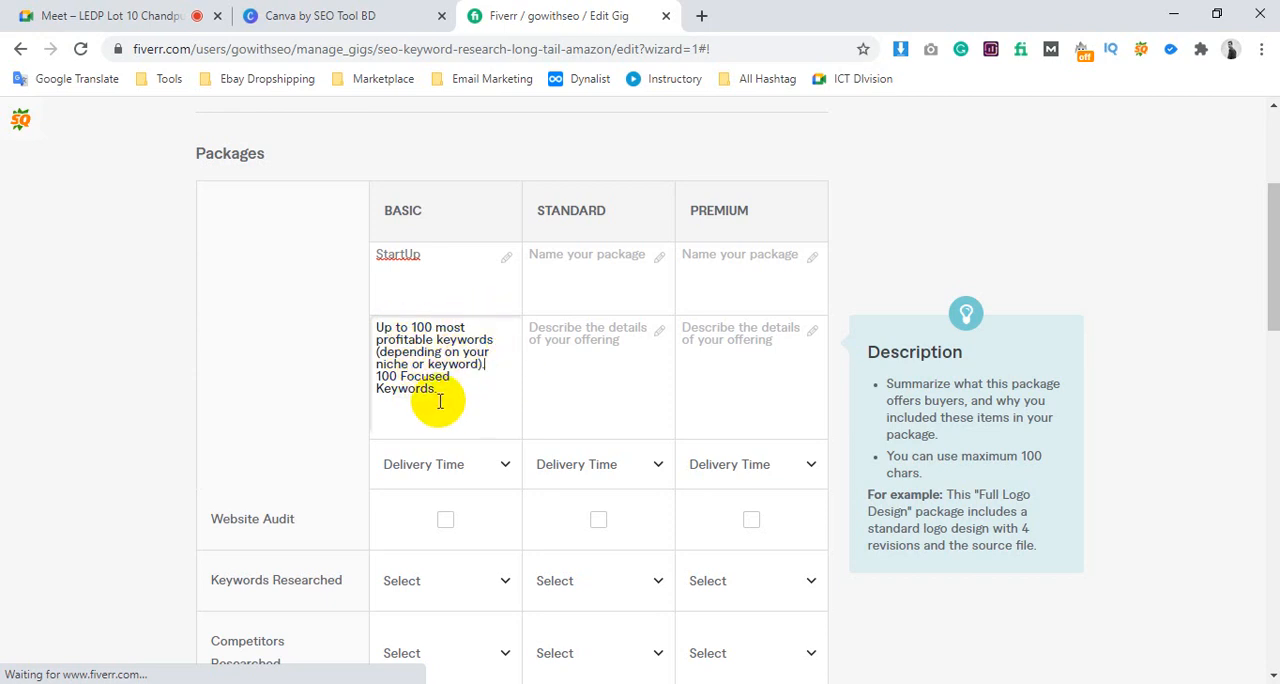
{"action": "mouse_move", "coordinate": [381, 377]}
{"action": "left_mouse_down"}
{"action": "mouse_move", "coordinate": [491, 380]}
{"action": "mouse_move", "coordinate": [418, 400]}
{"action": "mouse_move", "coordinate": [377, 373]}
{"action": "left_mouse_up"}
{"action": "left_click", "coordinate": [394, 374]}
{"action": "type", "text": "5"}
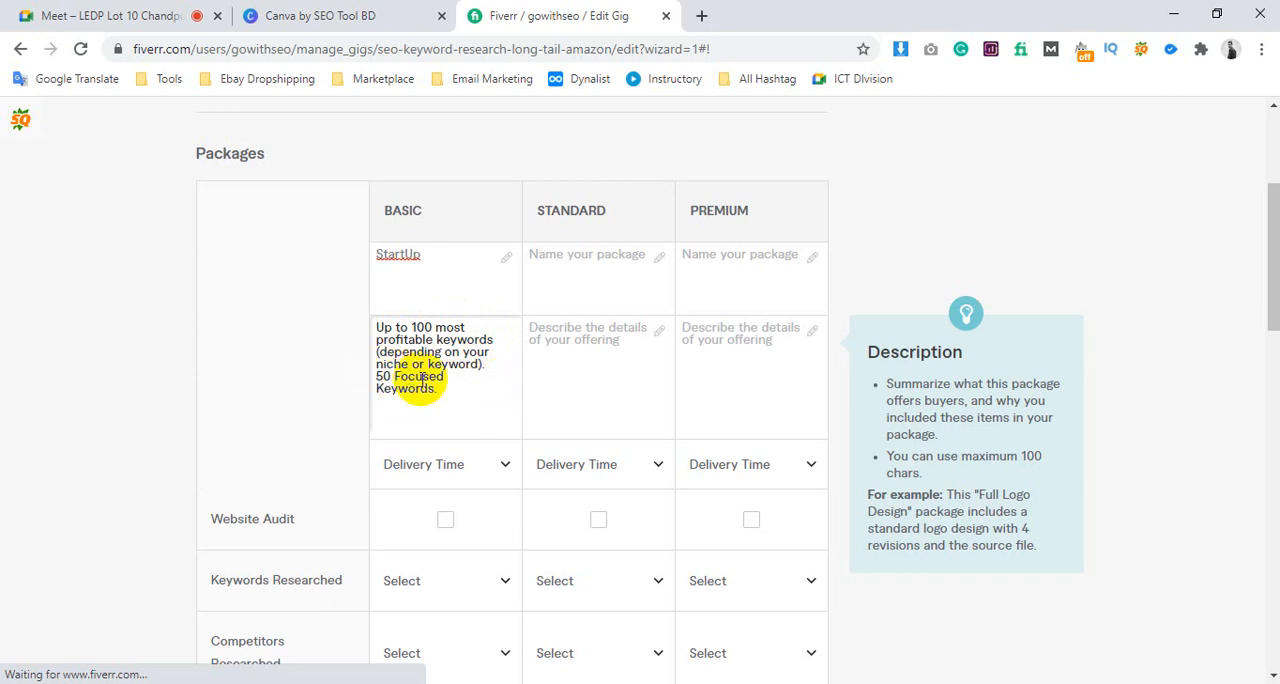
Copy the Basic package description into the Standard and Premium package descriptions
{"action": "left_click_drag", "start_coordinate": [448, 392], "coordinate": [370, 330]}
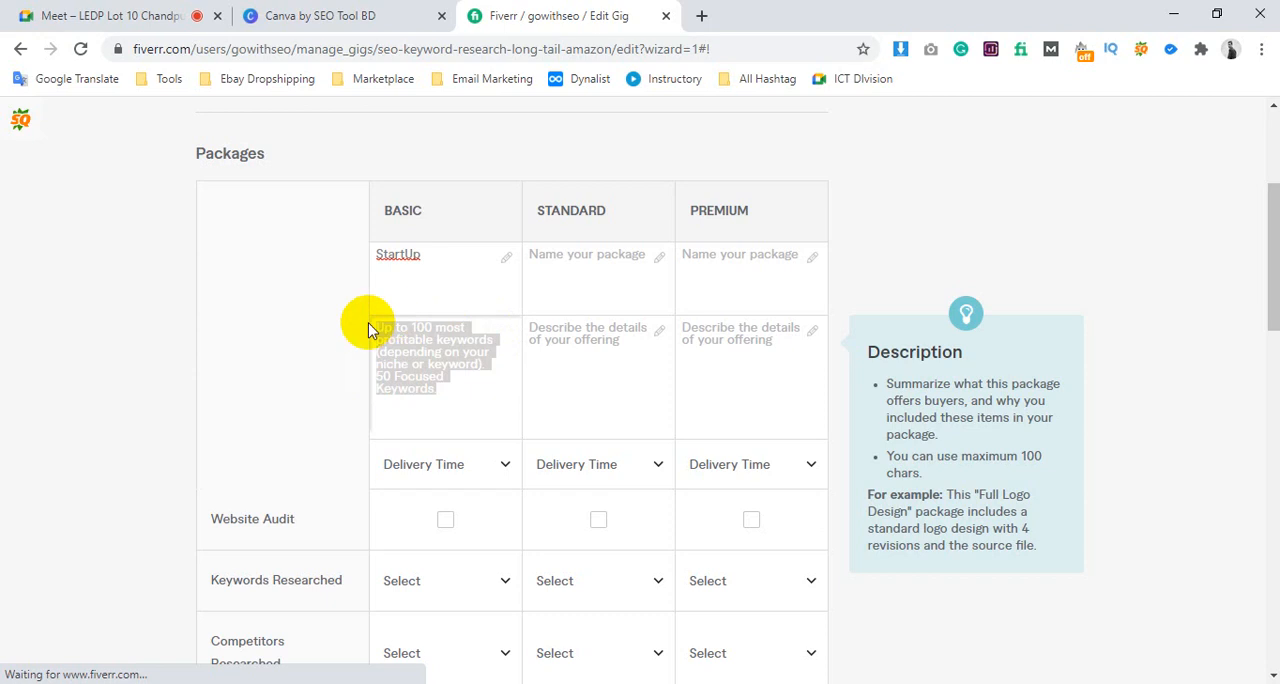
{"action": "key", "text": "ctrl+c"}
{"action": "left_click", "coordinate": [563, 349]}
{"action": "key", "text": "ctrl+v"}
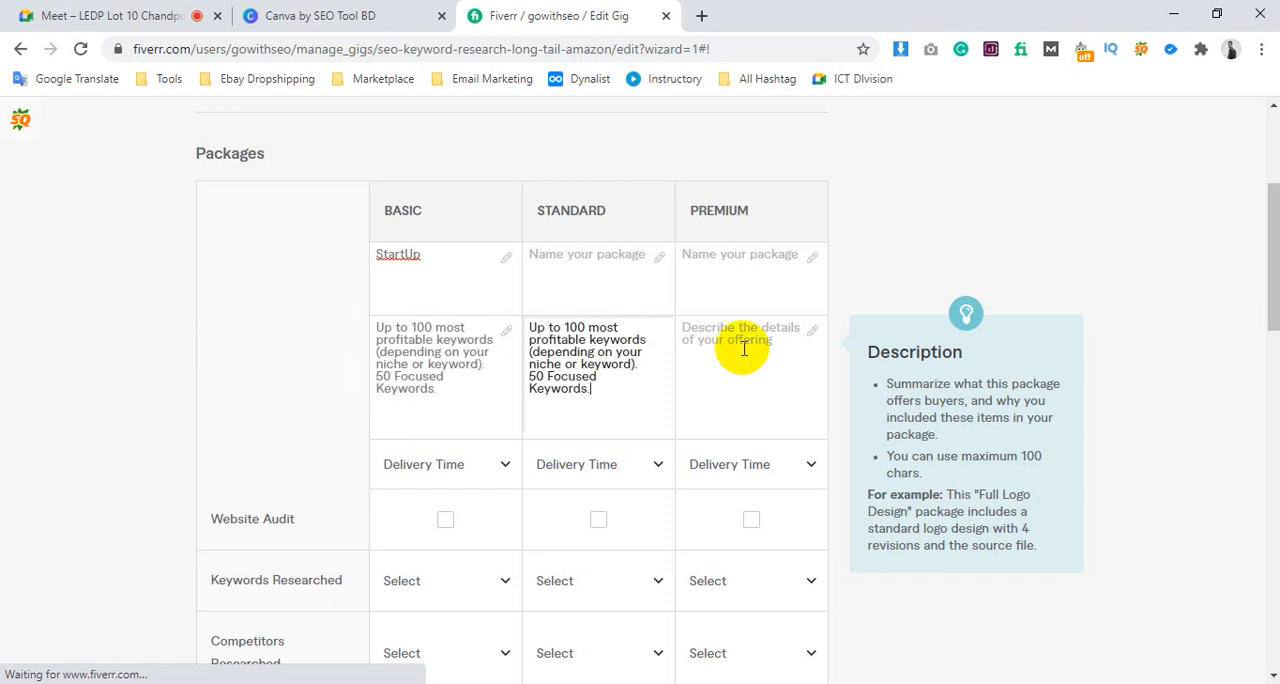
{"action": "left_click", "coordinate": [745, 348]}
{"action": "key", "text": "ctrl+v"}
Name the Standard package GrowBig and the Premium package GoGeek
{"action": "left_click", "coordinate": [581, 282]}
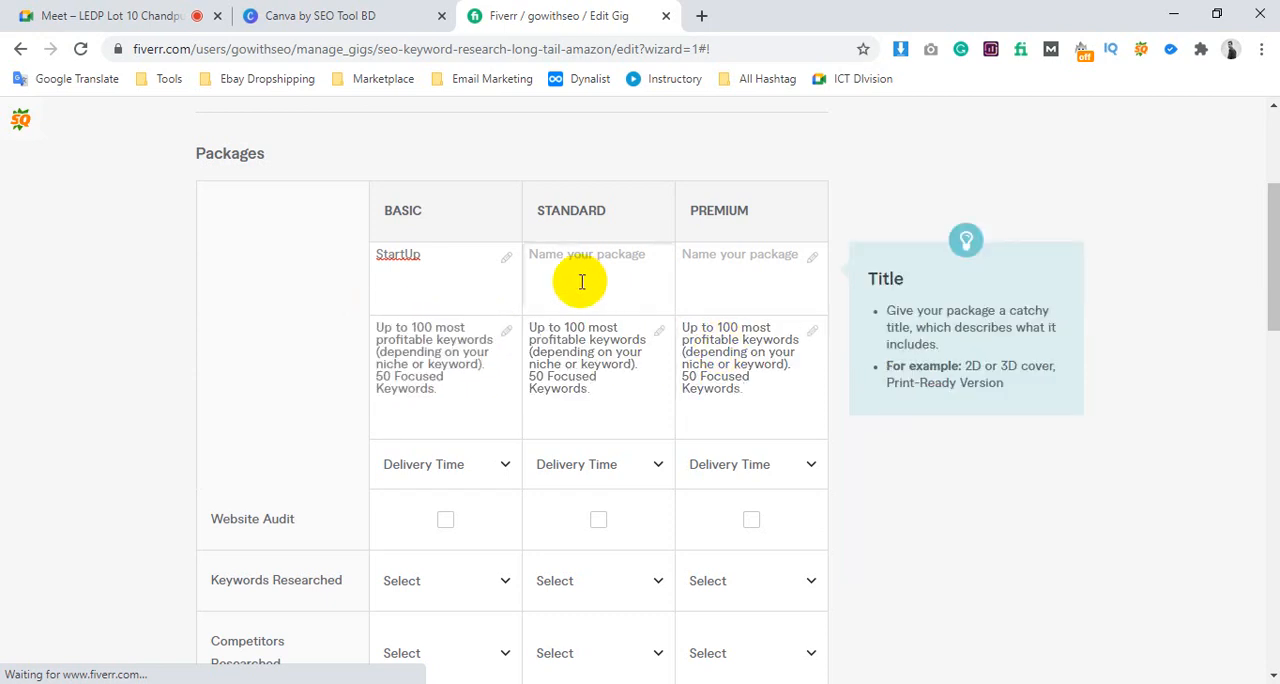
{"action": "type", "text": "GrowBig"}
{"action": "left_click", "coordinate": [727, 250]}
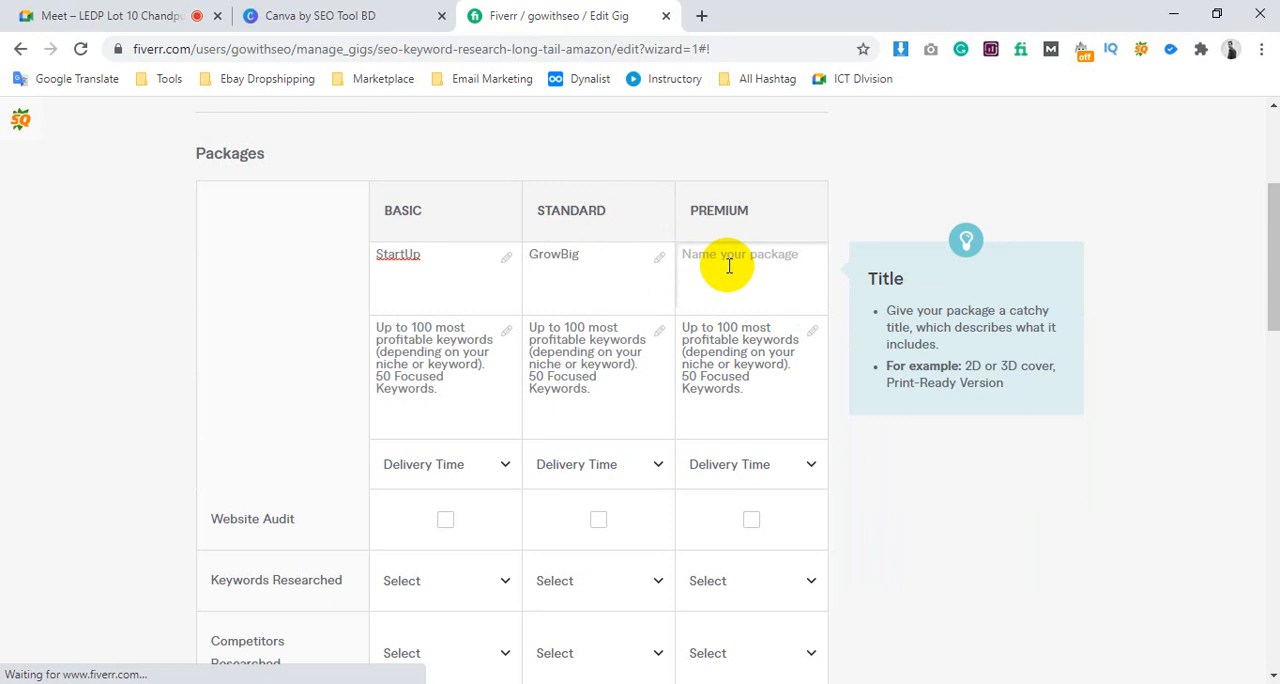
{"action": "type", "text": "GoGeek"}
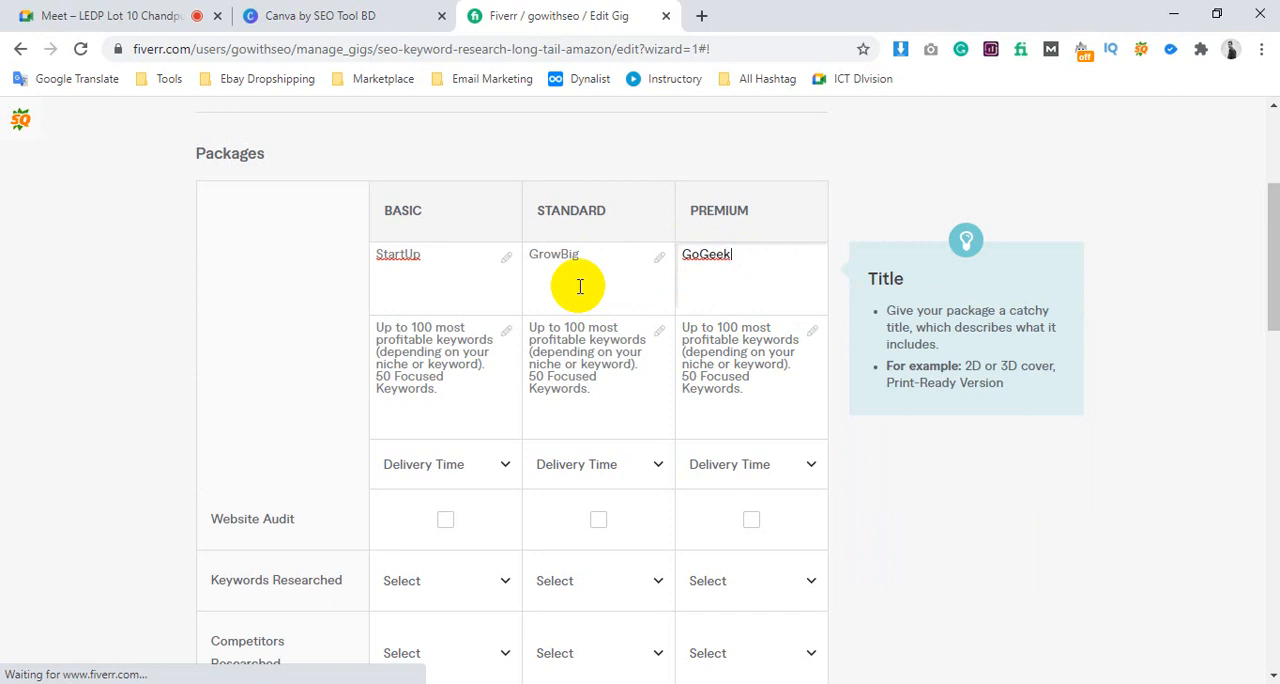
Set the Standard package description to up to 150 most profitable keywords
{"action": "left_click", "coordinate": [586, 382]}
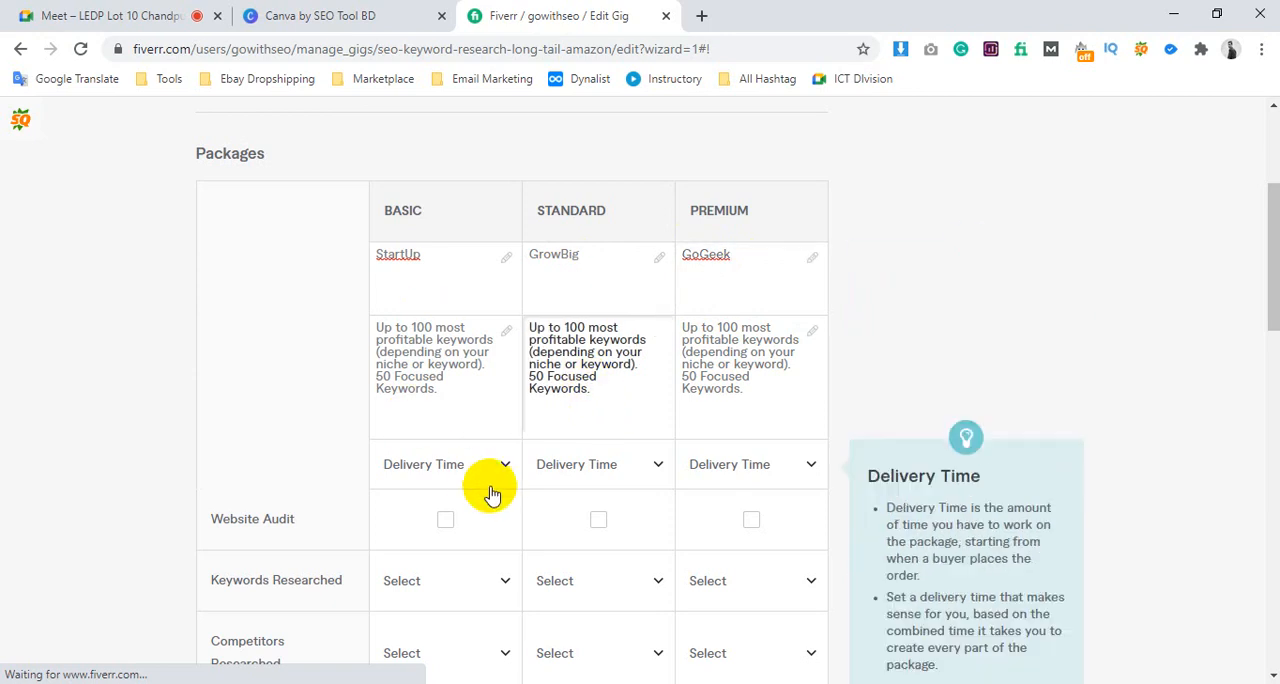
{"action": "left_click", "coordinate": [575, 325]}
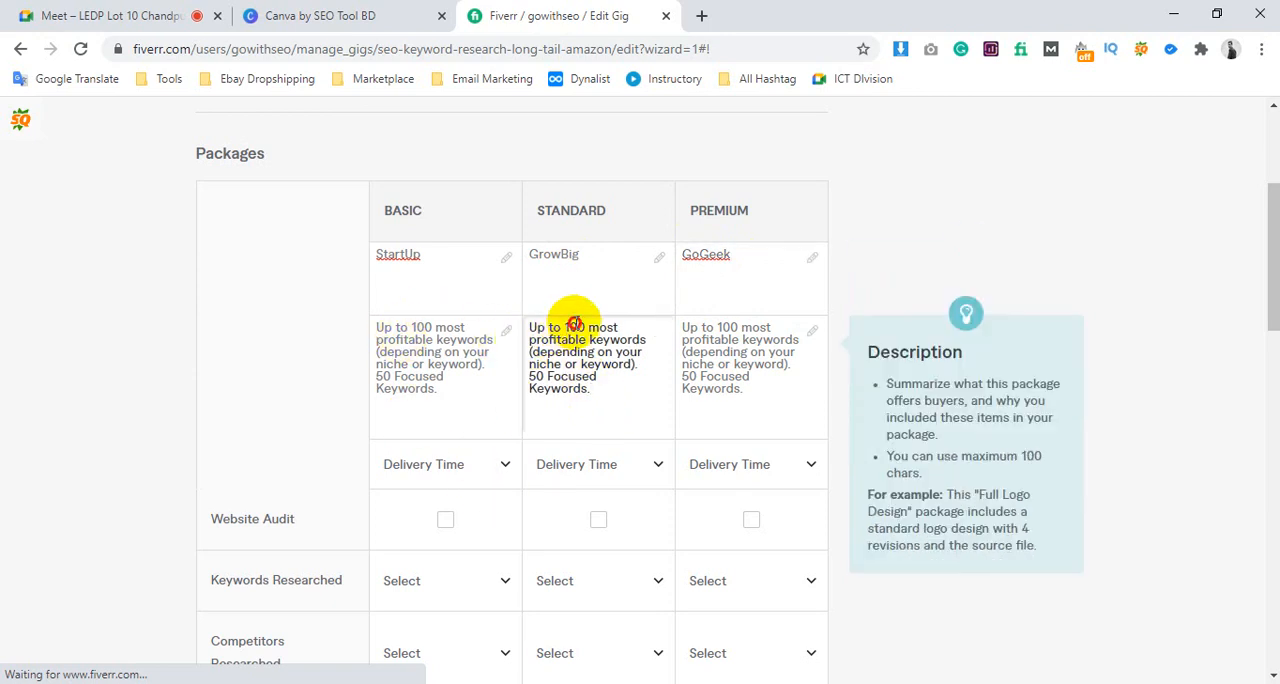
{"action": "double_click", "coordinate": [575, 326]}
{"action": "type", "text": "350"}
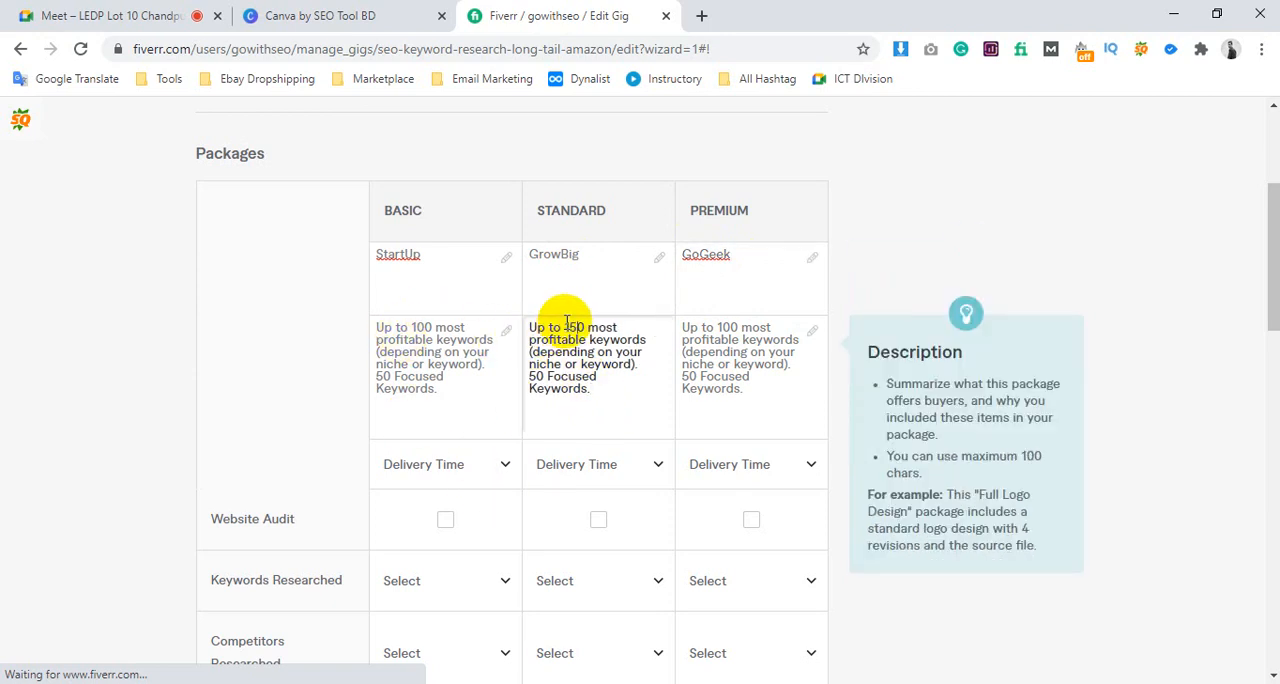
{"action": "double_click", "coordinate": [571, 326]}
{"action": "type", "text": "150"}
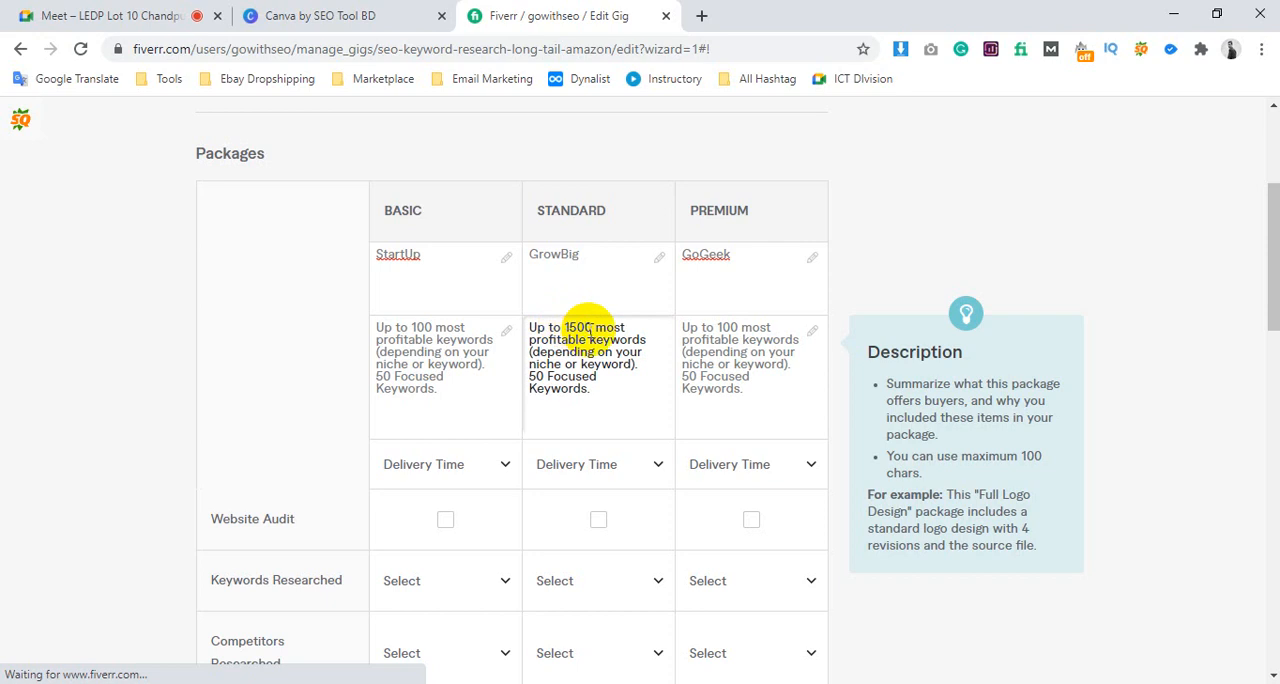
{"action": "type", "text": "0"}
{"action": "key", "text": "BackSpace"}
Update the Basic package description to up to 200 most profitable keywords and 100 focused keywords
{"action": "left_click", "coordinate": [416, 321]}
{"action": "key", "text": "BackSpace"}
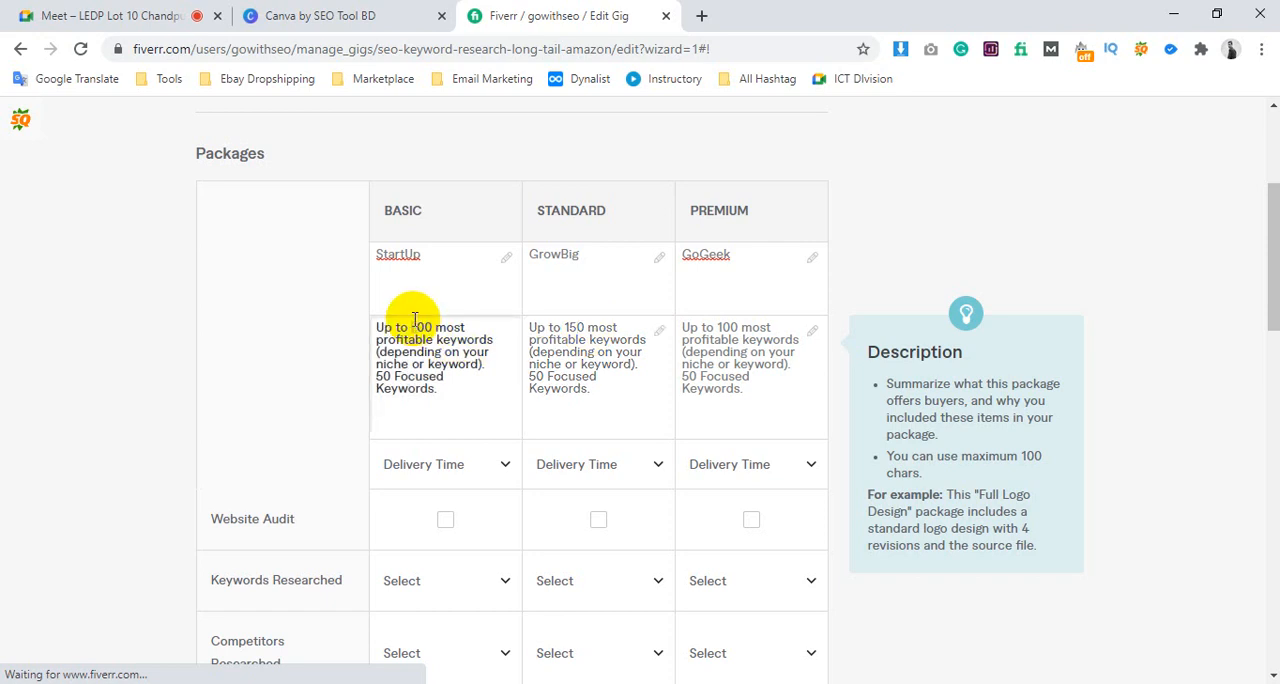
{"action": "type", "text": "2"}
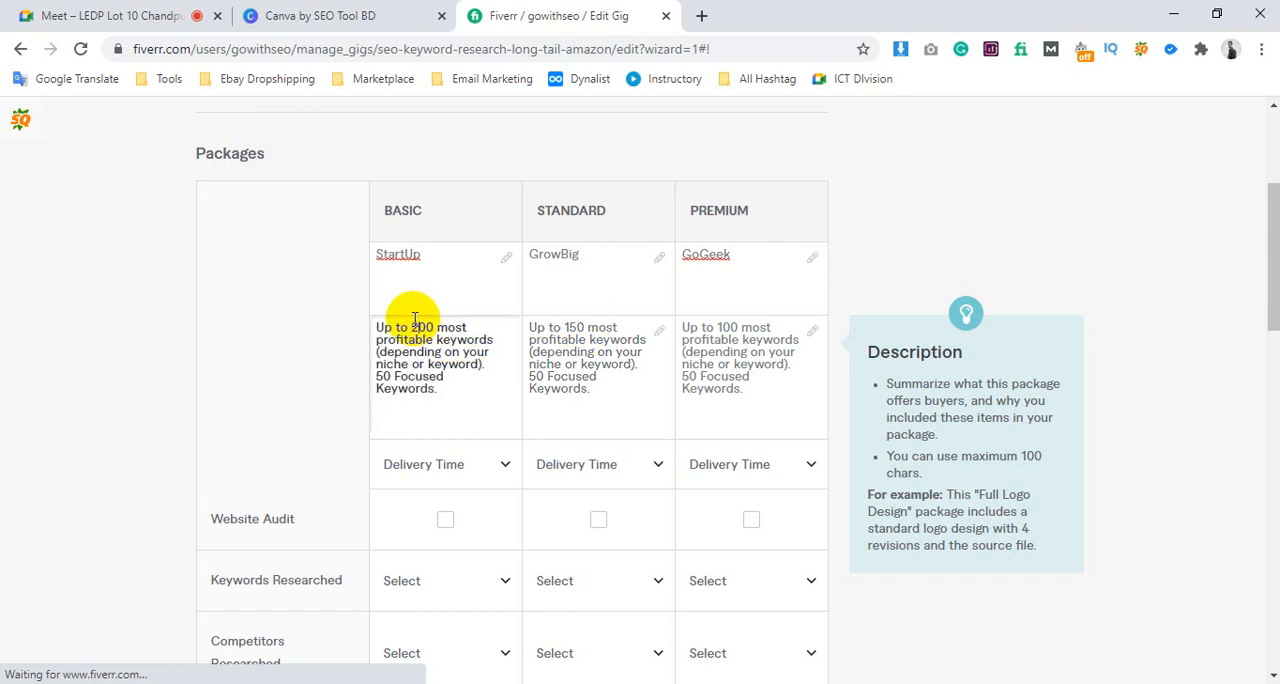
{"action": "left_click", "coordinate": [378, 375]}
{"action": "key", "text": "Delete"}
{"action": "type", "text": "10"}
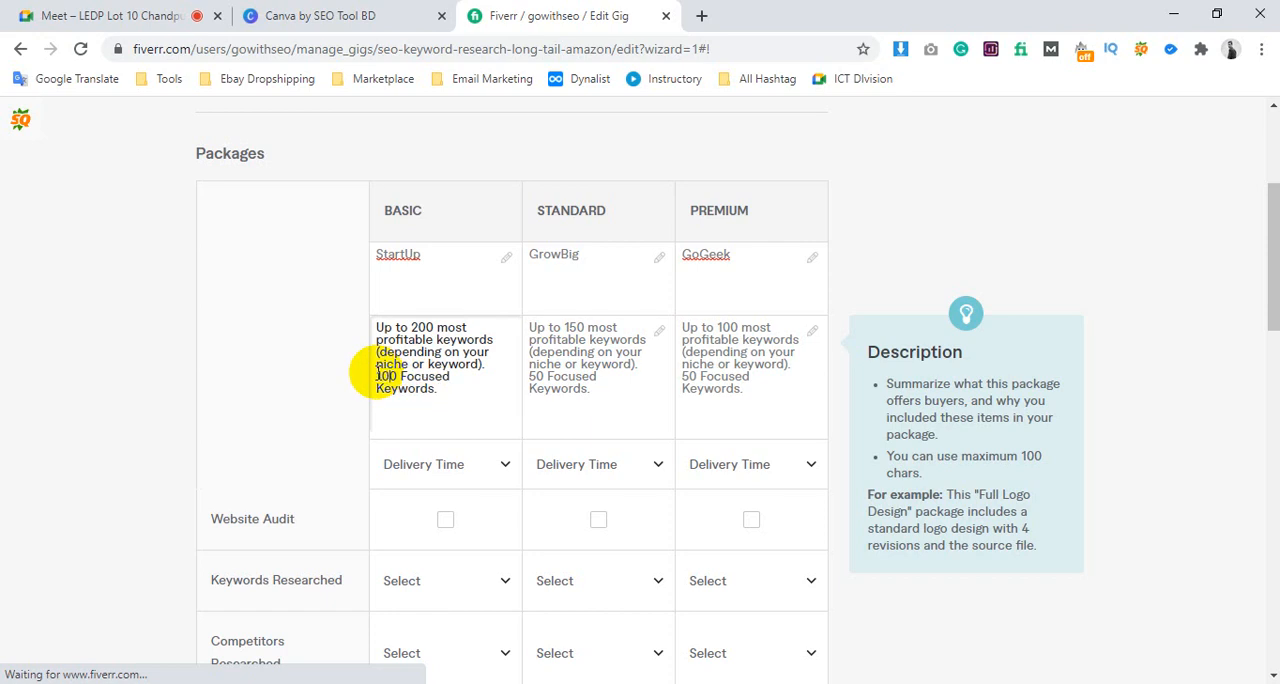
Change the Standard package description to up to 500 most profitable keywords and 150 focused keywords
{"action": "left_click", "coordinate": [542, 388]}
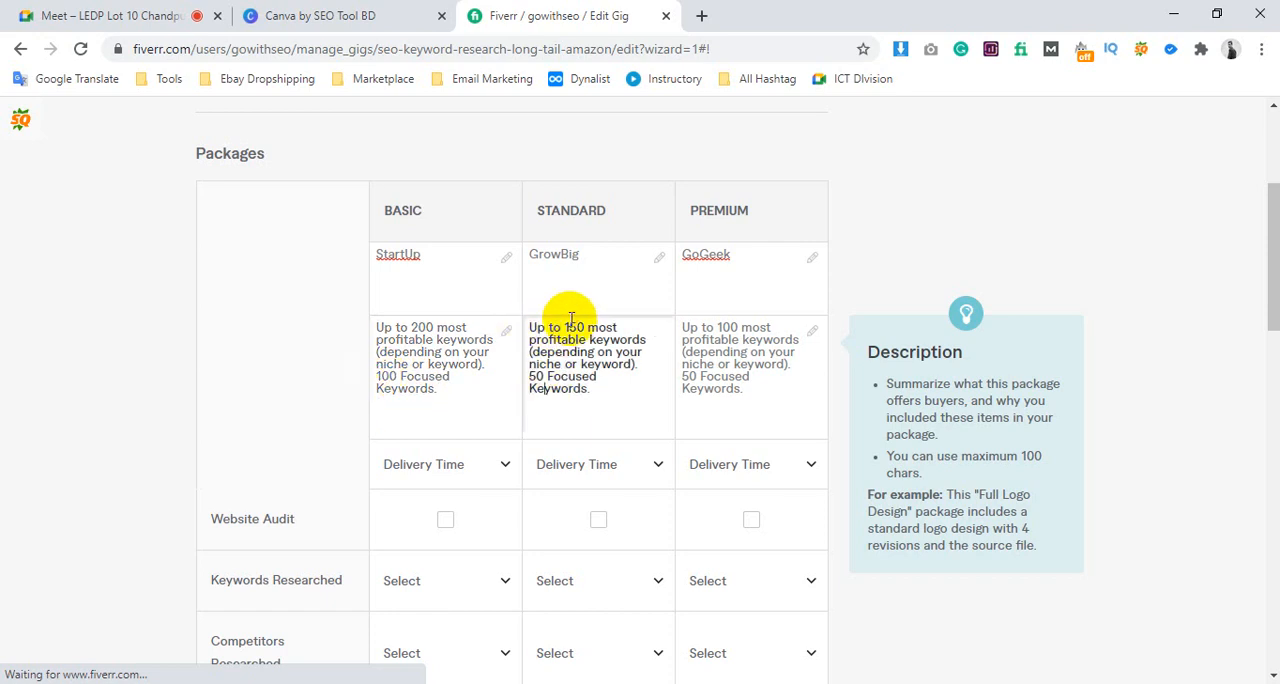
{"action": "left_click", "coordinate": [566, 322]}
{"action": "key", "text": "Delete"}
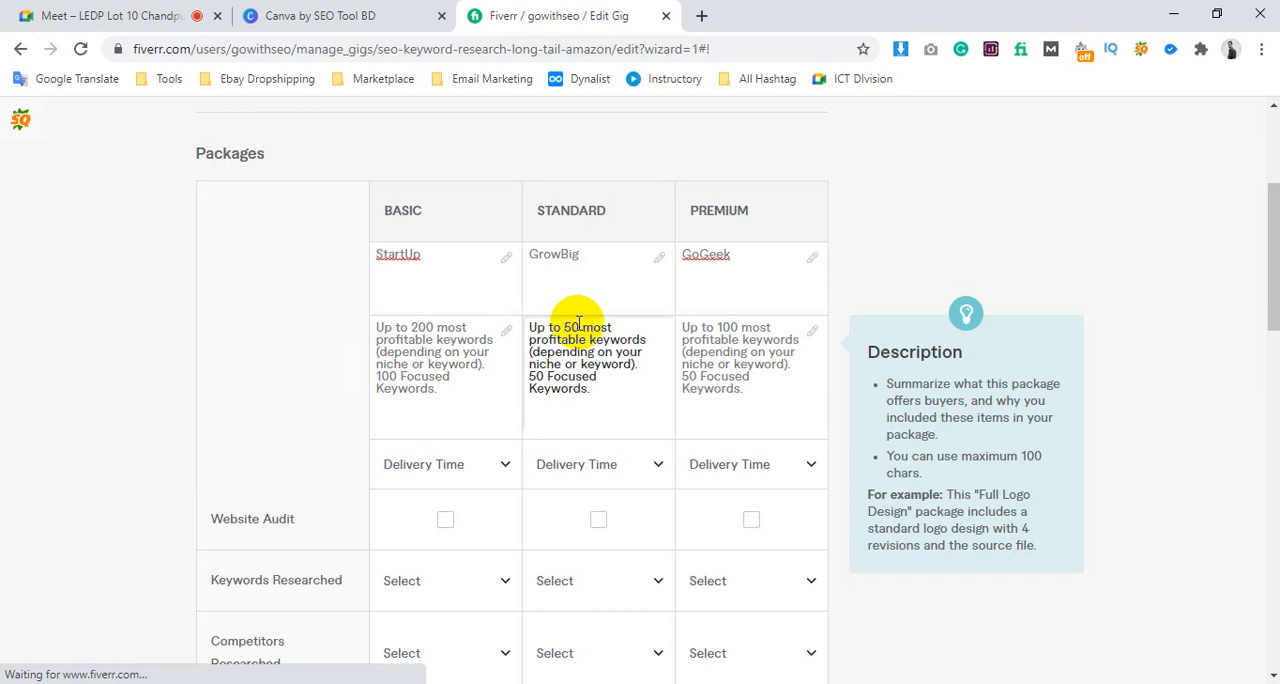
{"action": "left_click", "coordinate": [578, 322]}
{"action": "type", "text": "0"}
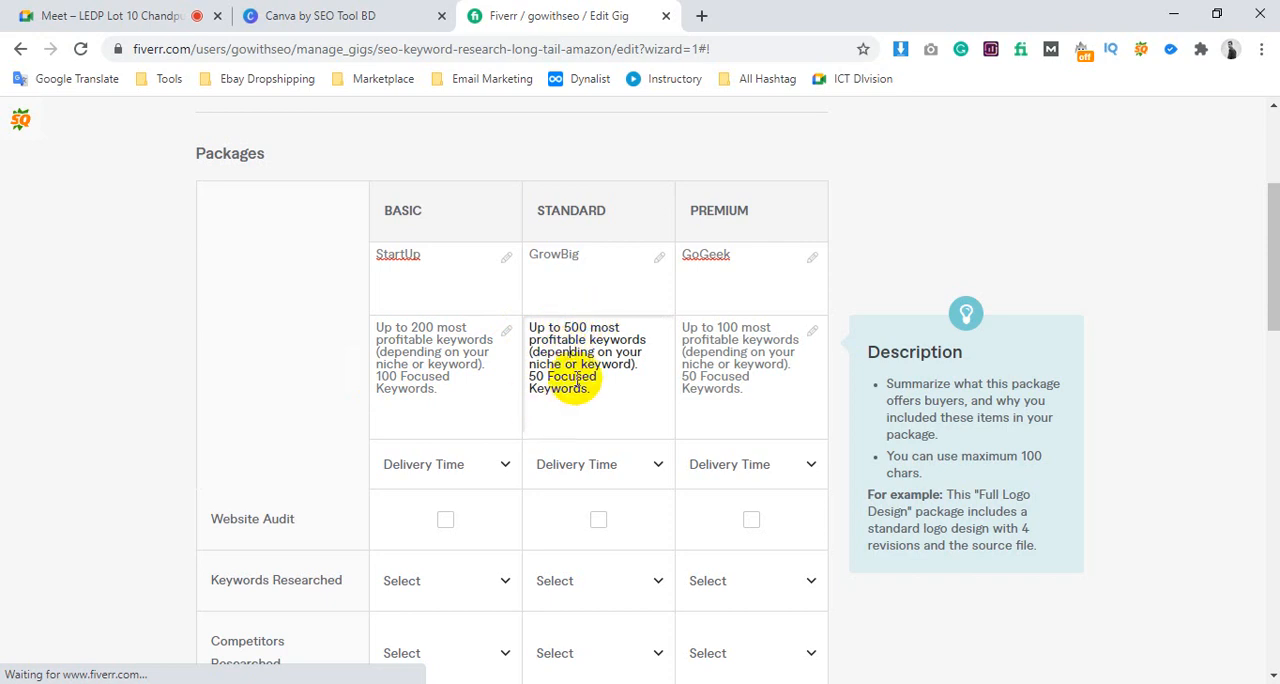
{"action": "left_click", "coordinate": [531, 376]}
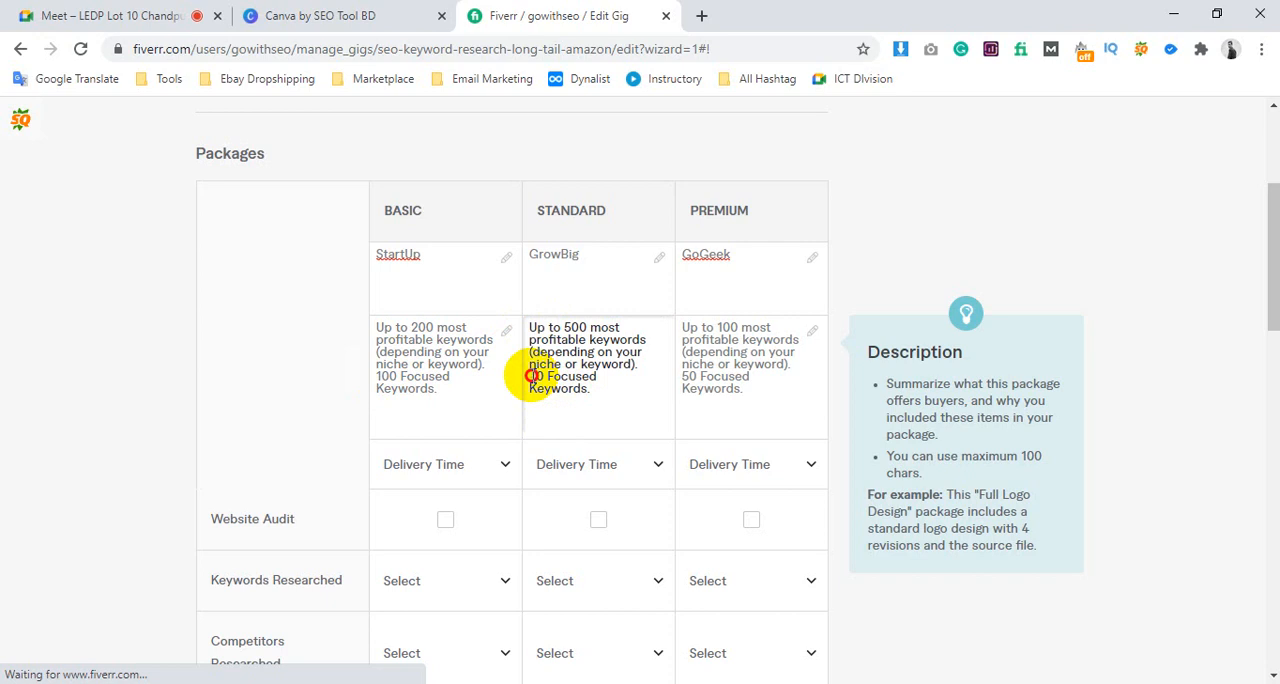
{"action": "type", "text": "1"}
Change the Premium package description to up to 1000 most profitable keywords and 2500 focused keywords
{"action": "left_click", "coordinate": [729, 334]}
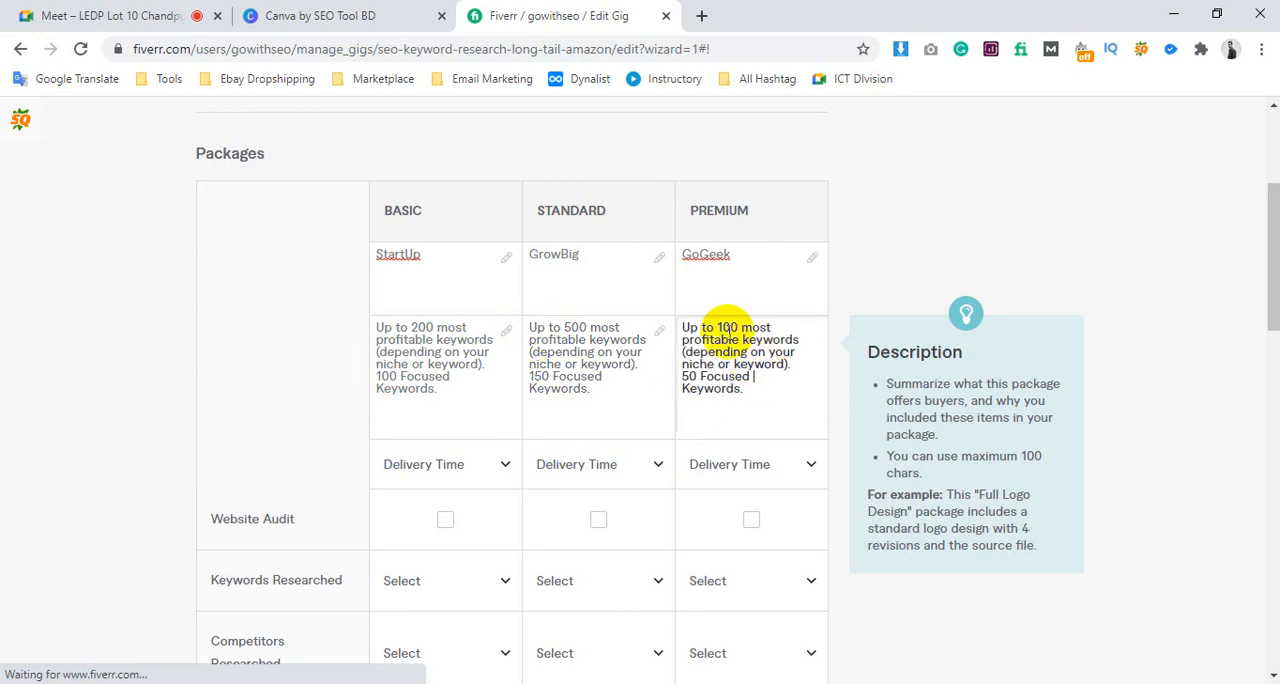
{"action": "left_click", "coordinate": [719, 322]}
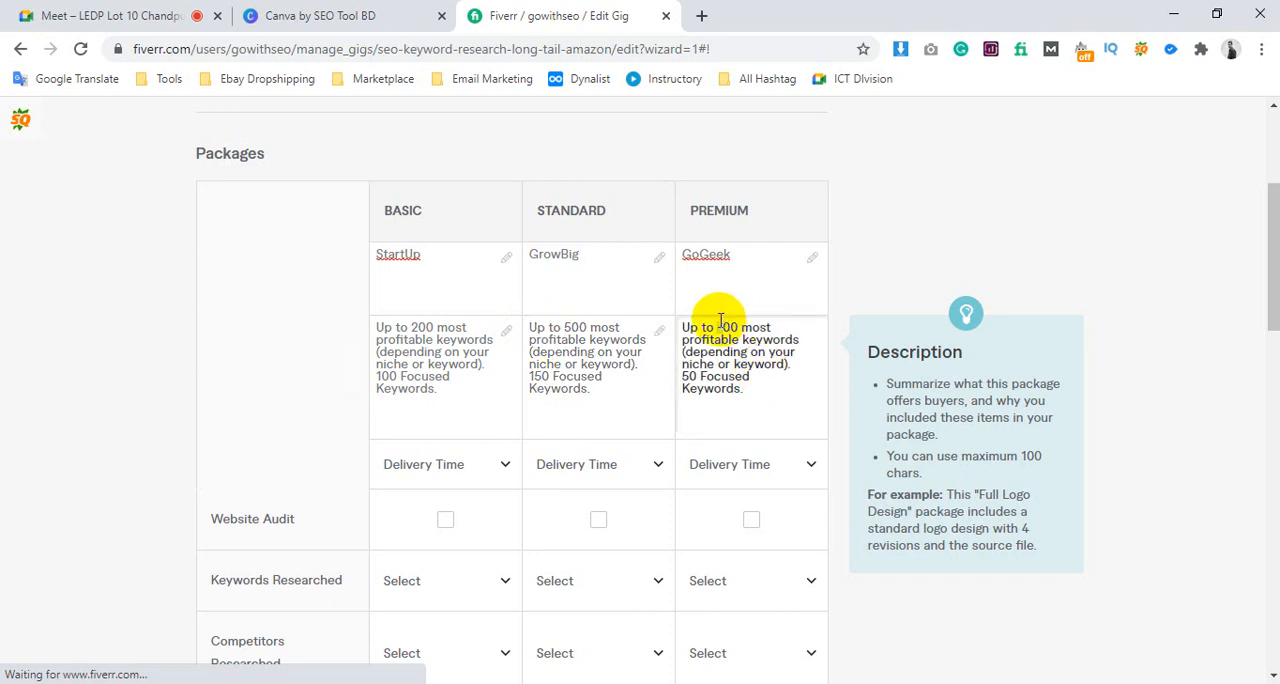
{"action": "type", "text": "0"}
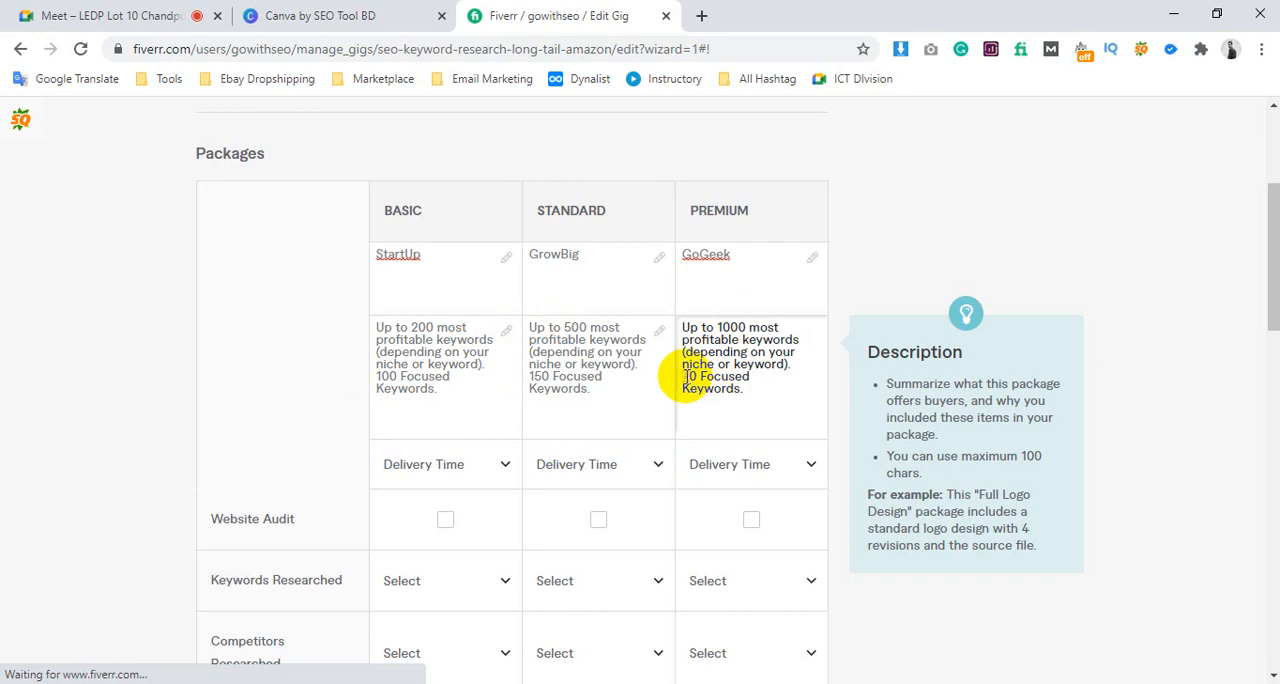
{"action": "type", "text": "50"}
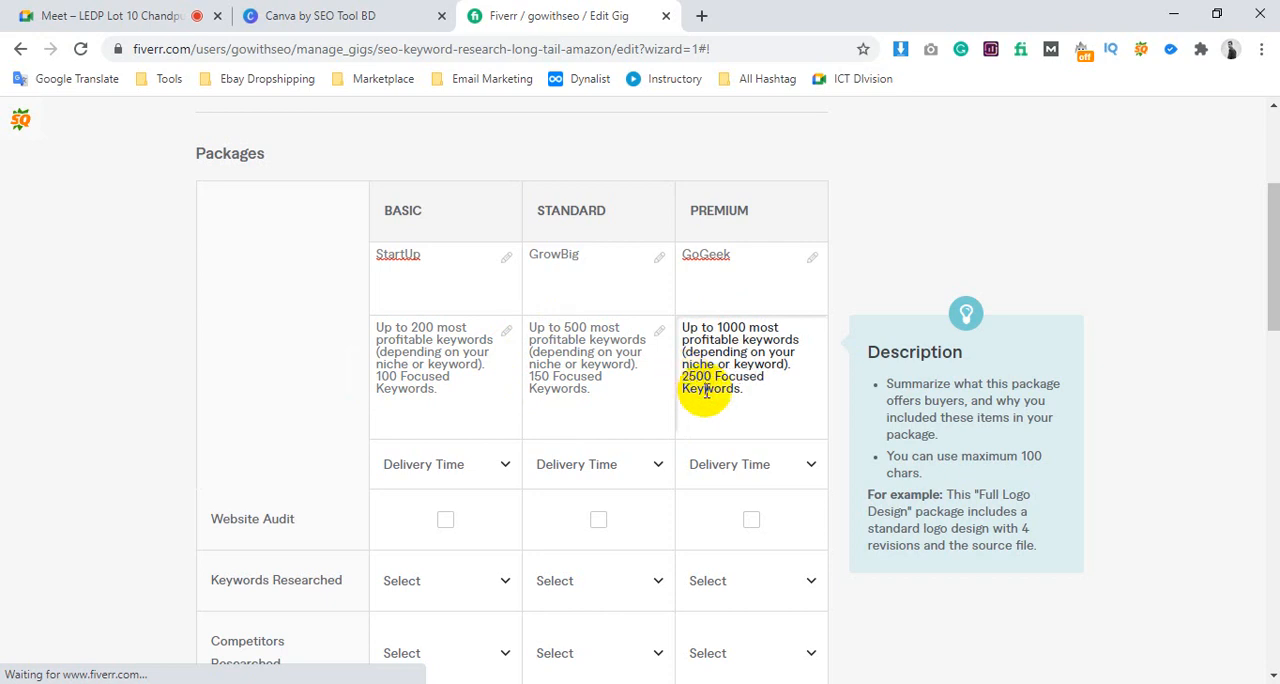
{"action": "left_click", "coordinate": [707, 391]}
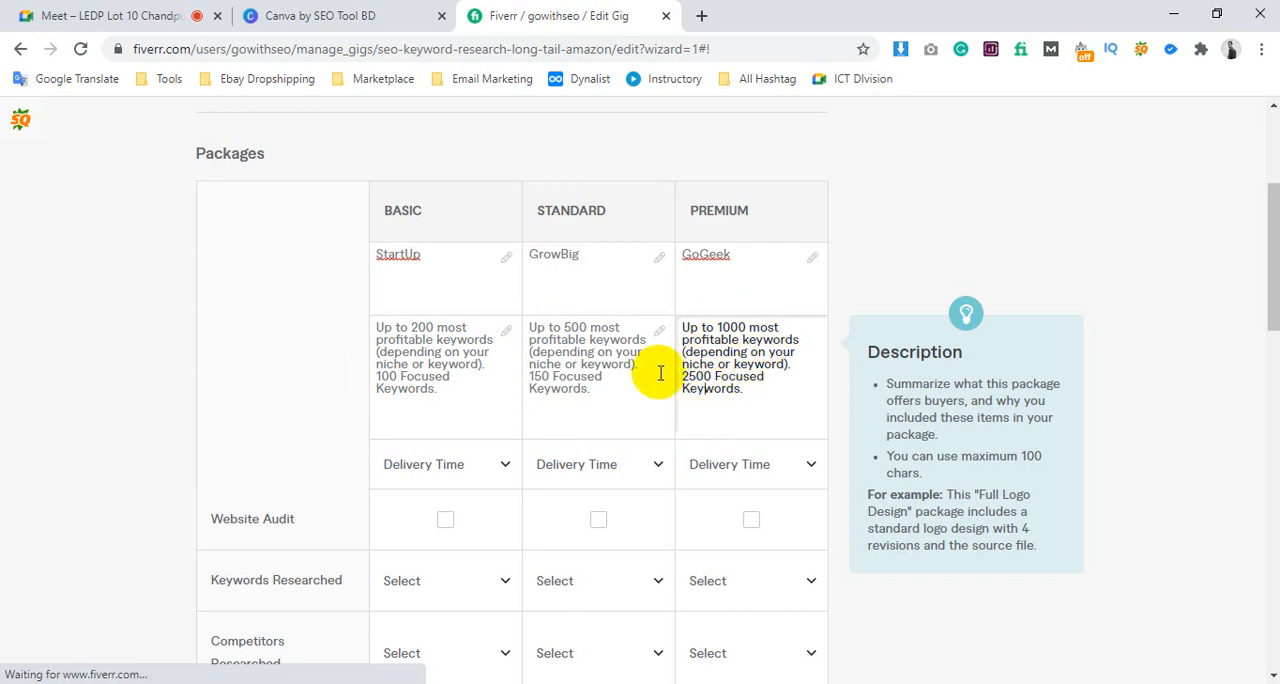
Set the delivery time to 1 day for Basic, 2 days for Standard and 3 days for Premium
{"action": "scroll", "coordinate": [654, 400], "scroll_direction": "down", "scroll_amount": 3}
{"action": "left_click", "coordinate": [434, 185]}
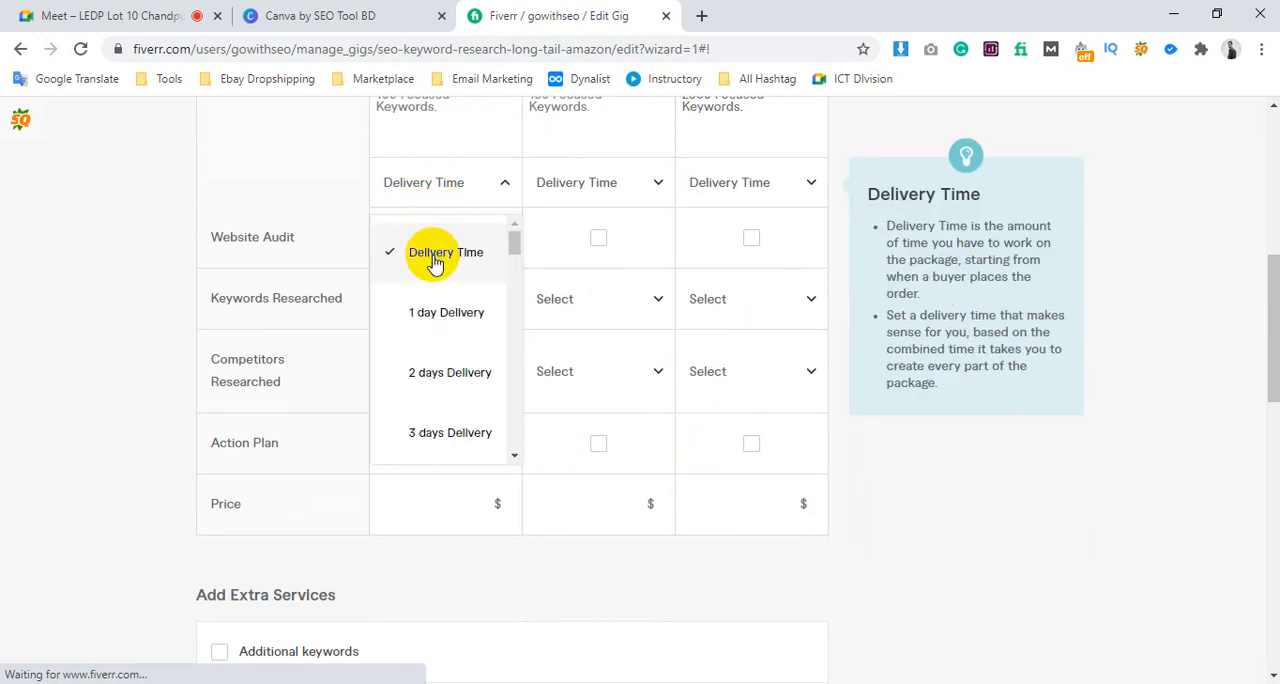
{"action": "left_click", "coordinate": [434, 258]}
{"action": "left_click", "coordinate": [443, 195]}
{"action": "left_click", "coordinate": [443, 310]}
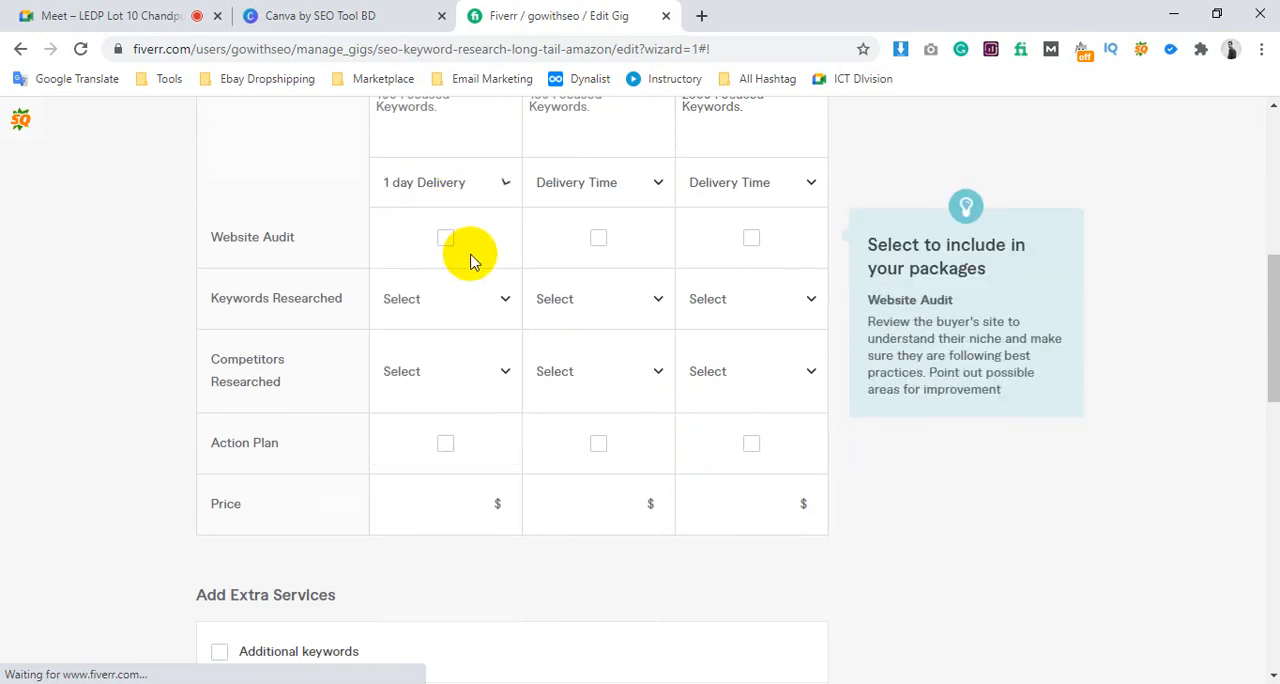
{"action": "scroll", "coordinate": [530, 270], "scroll_direction": "up", "scroll_amount": 1}
{"action": "left_click", "coordinate": [586, 280]}
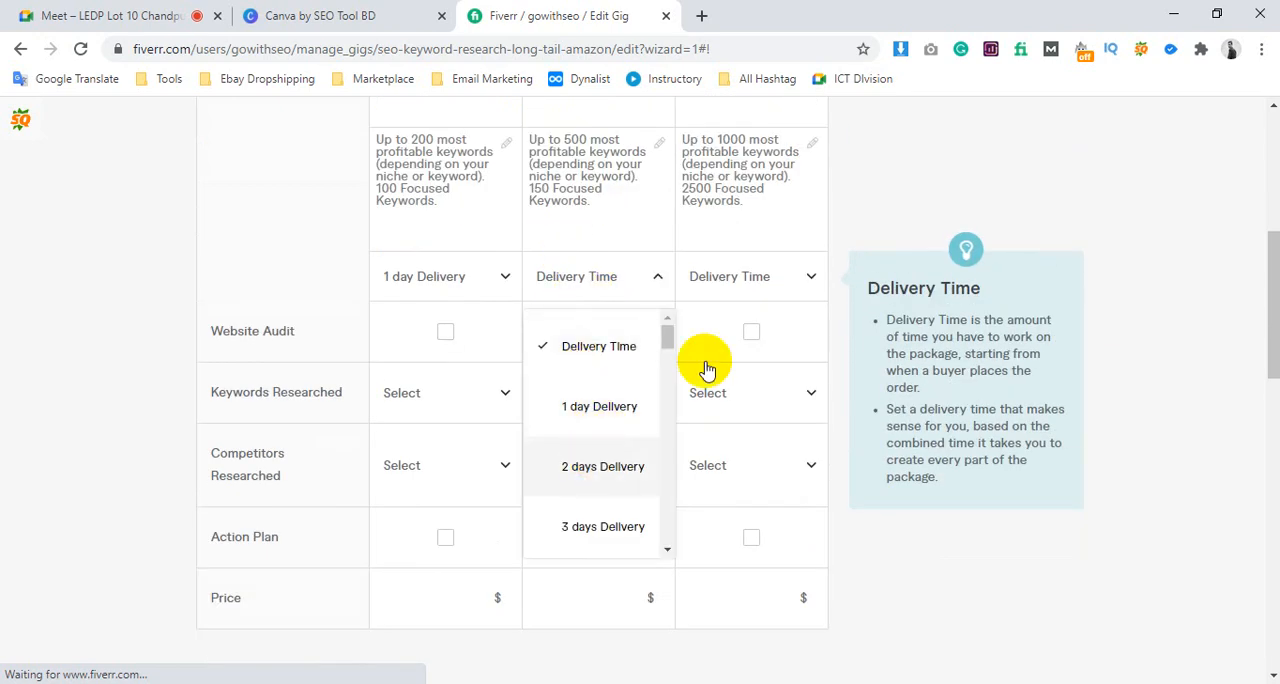
{"action": "left_click", "coordinate": [603, 466]}
{"action": "left_click", "coordinate": [737, 277]}
{"action": "left_click", "coordinate": [750, 526]}
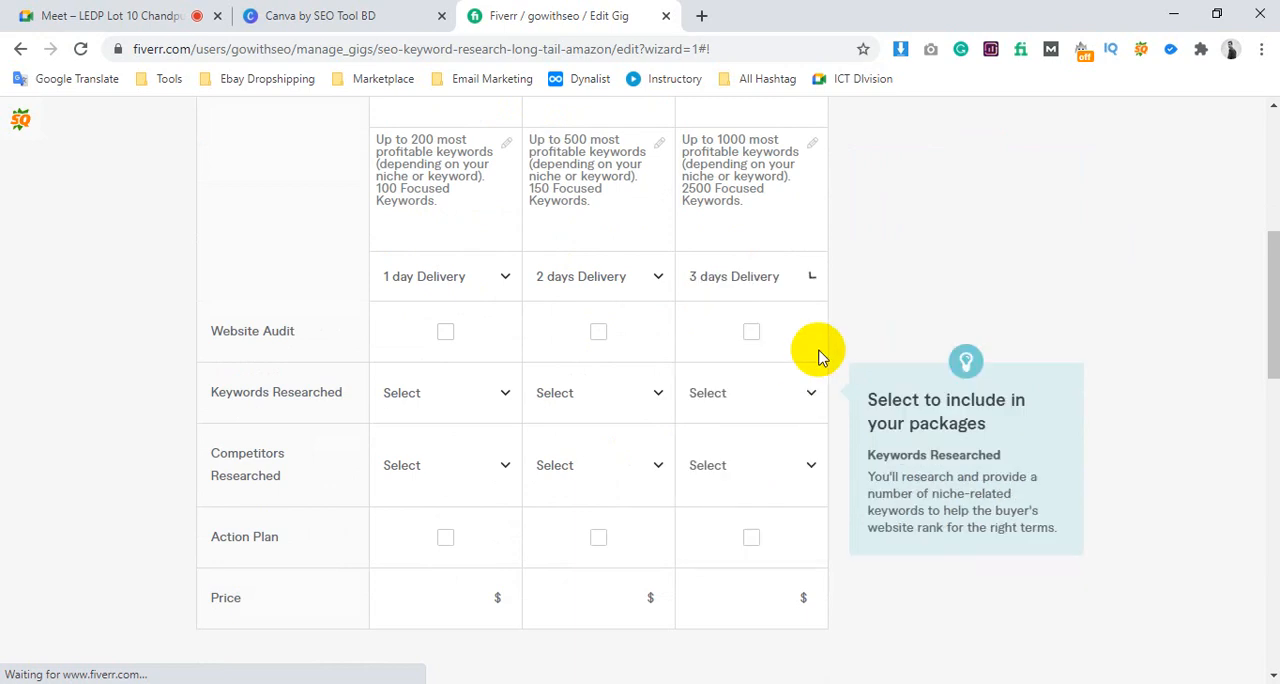
{"action": "scroll", "coordinate": [815, 357], "scroll_direction": "up", "scroll_amount": 3}
{"action": "scroll", "coordinate": [644, 392], "scroll_direction": "down", "scroll_amount": 3}
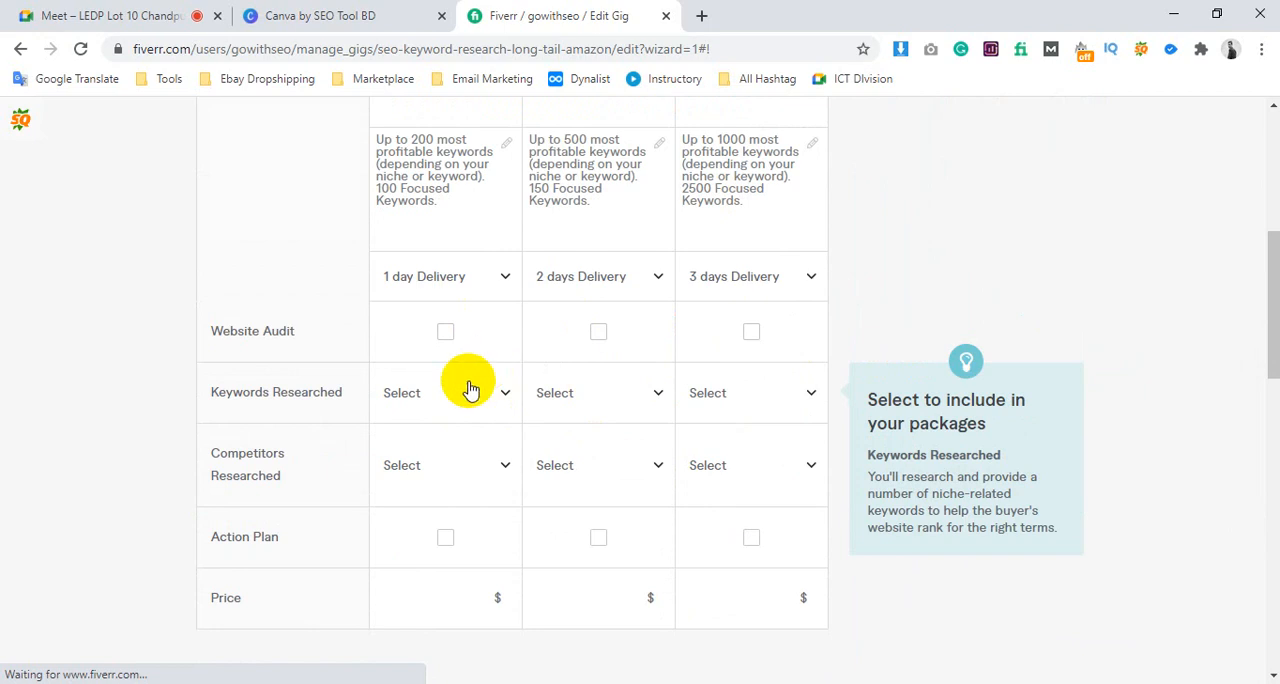
Set the number of keywords researched in the Basic package to 20
{"action": "left_click", "coordinate": [430, 400]}
{"action": "scroll", "coordinate": [440, 512], "scroll_direction": "down", "scroll_amount": 4}
{"action": "scroll", "coordinate": [440, 512], "scroll_direction": "down", "scroll_amount": 5}
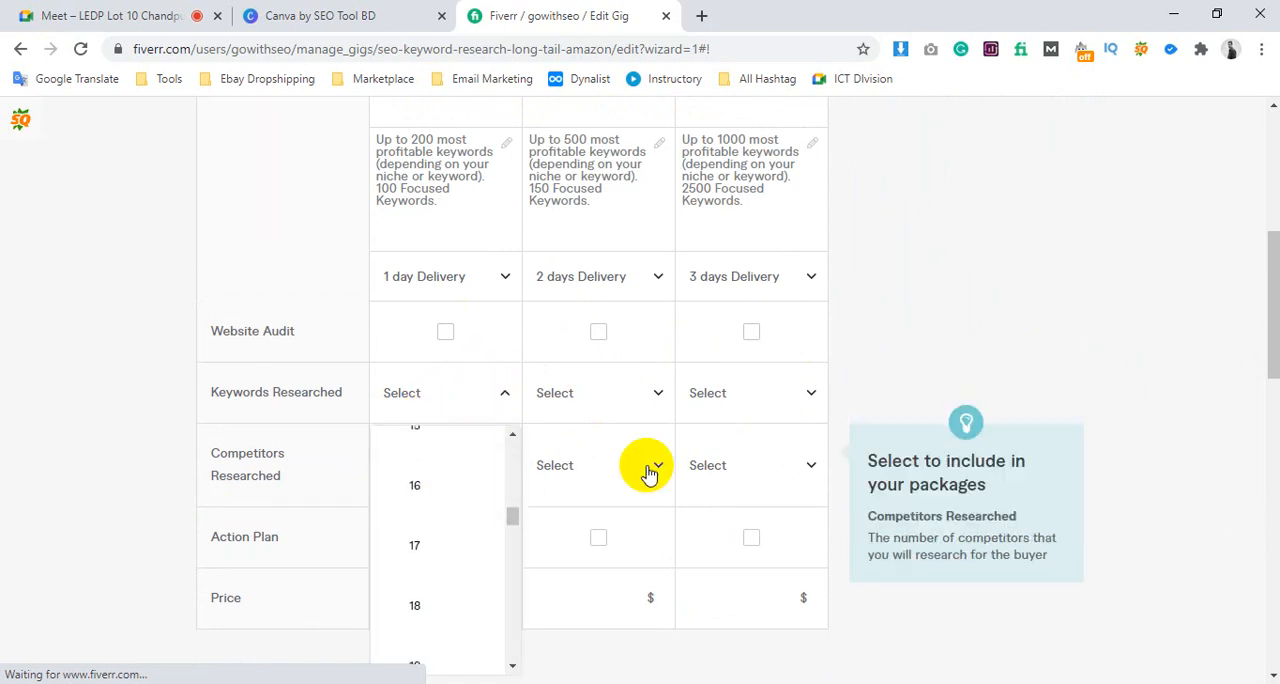
{"action": "scroll", "coordinate": [646, 466], "scroll_direction": "down", "scroll_amount": 4}
{"action": "scroll", "coordinate": [429, 209], "scroll_direction": "down", "scroll_amount": 8}
{"action": "scroll", "coordinate": [454, 258], "scroll_direction": "down", "scroll_amount": 10}
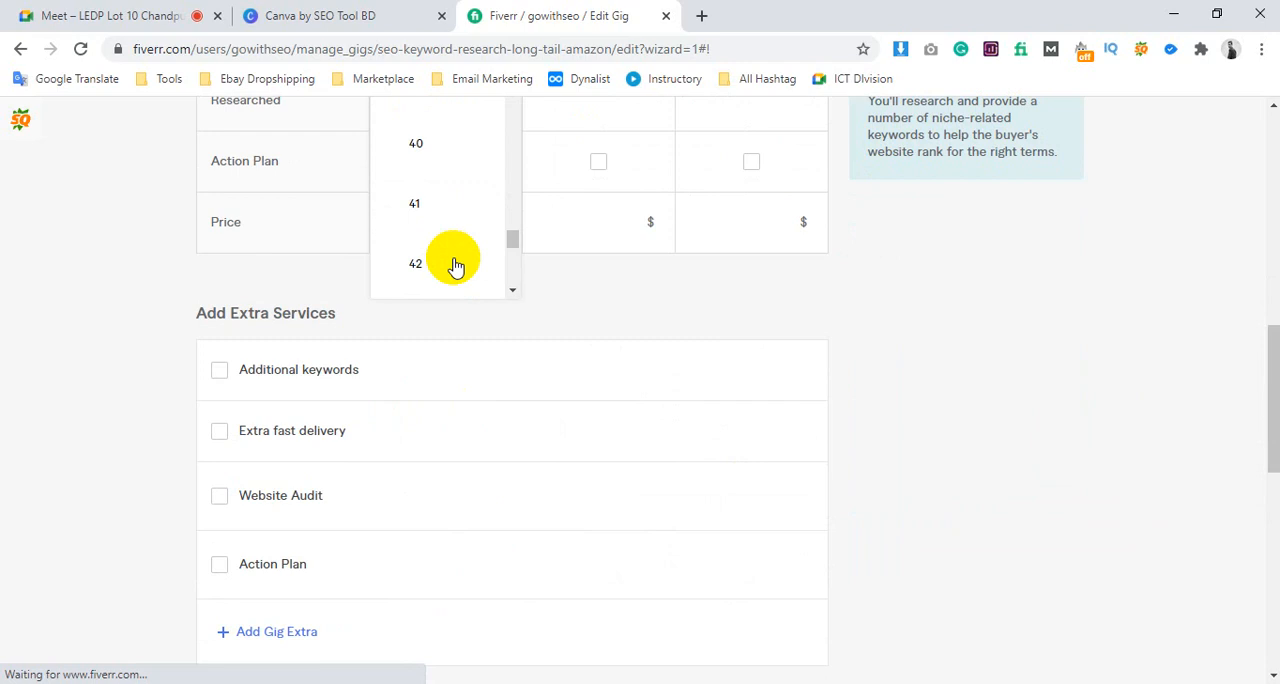
{"action": "scroll", "coordinate": [676, 444], "scroll_direction": "up", "scroll_amount": 4}
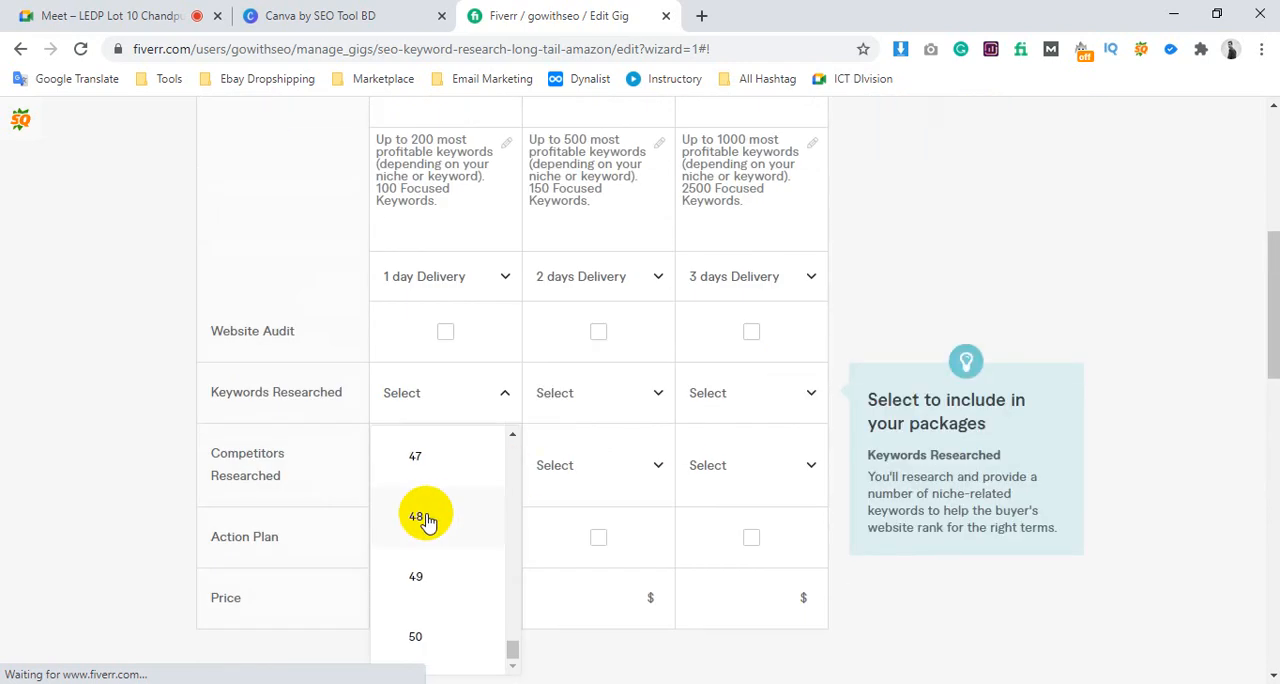
{"action": "scroll", "coordinate": [424, 521], "scroll_direction": "up", "scroll_amount": 20}
{"action": "scroll", "coordinate": [426, 521], "scroll_direction": "up", "scroll_amount": 4}
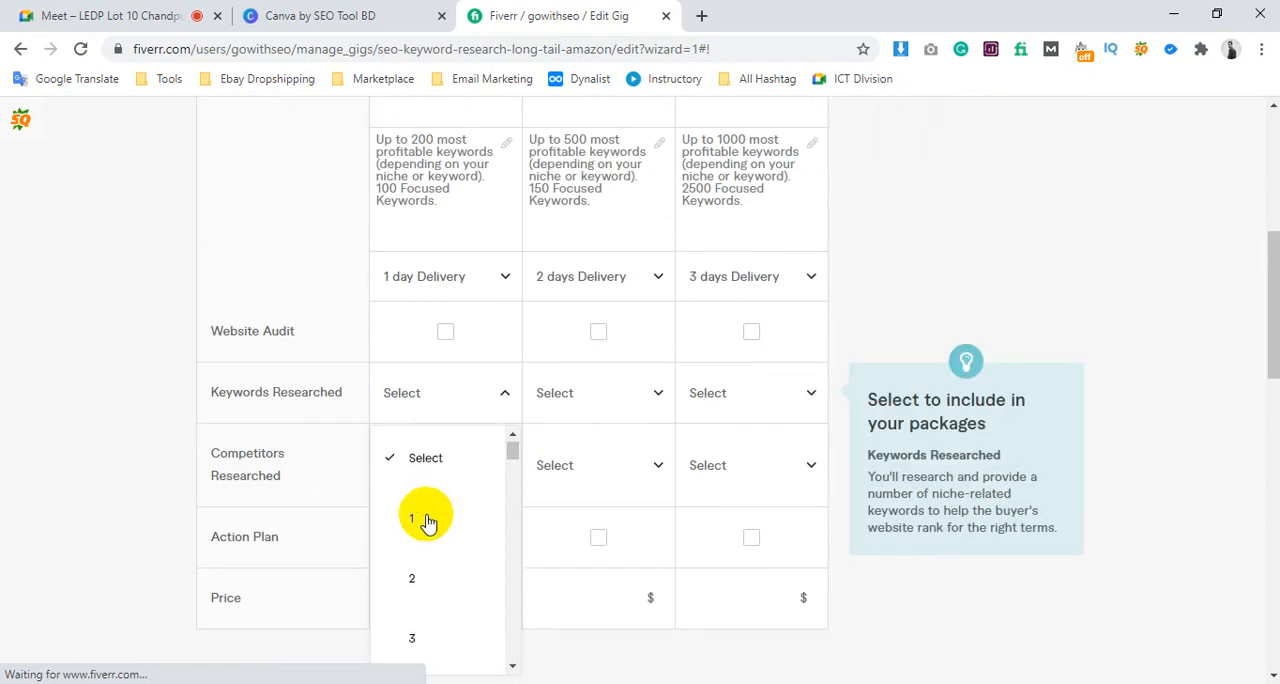
{"action": "scroll", "coordinate": [426, 521], "scroll_direction": "down", "scroll_amount": 3}
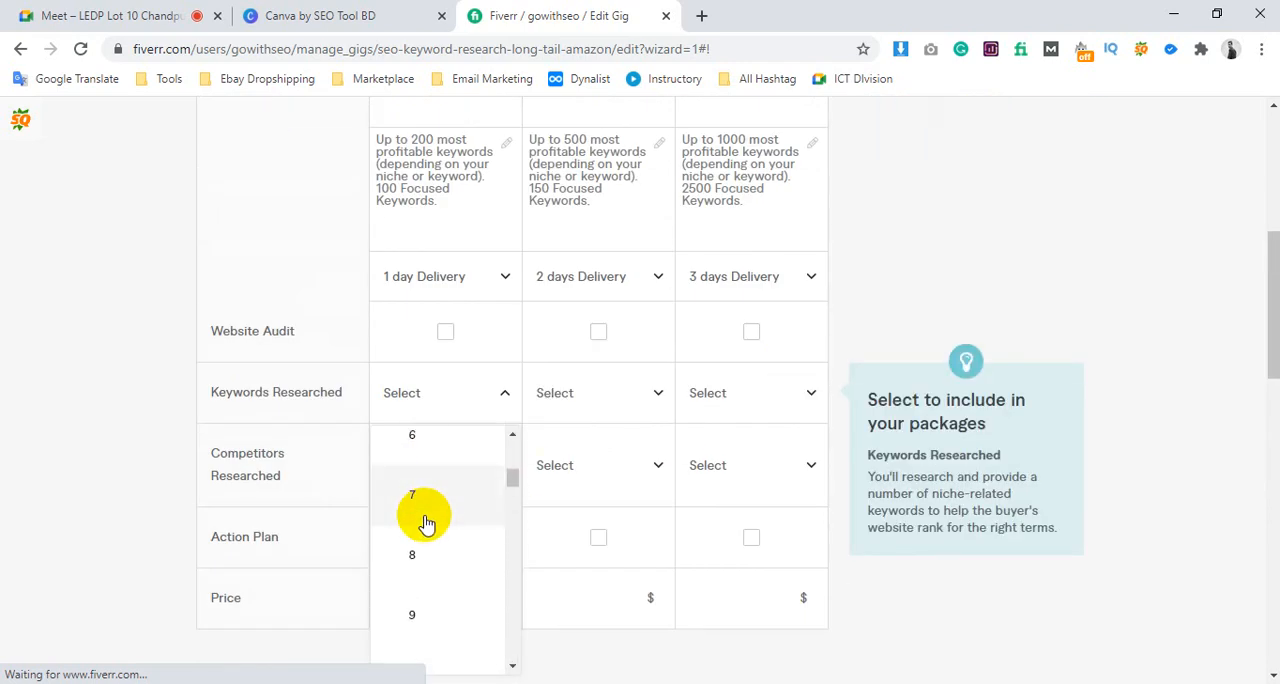
{"action": "scroll", "coordinate": [426, 521], "scroll_direction": "down", "scroll_amount": 4}
{"action": "scroll", "coordinate": [424, 521], "scroll_direction": "down", "scroll_amount": 4}
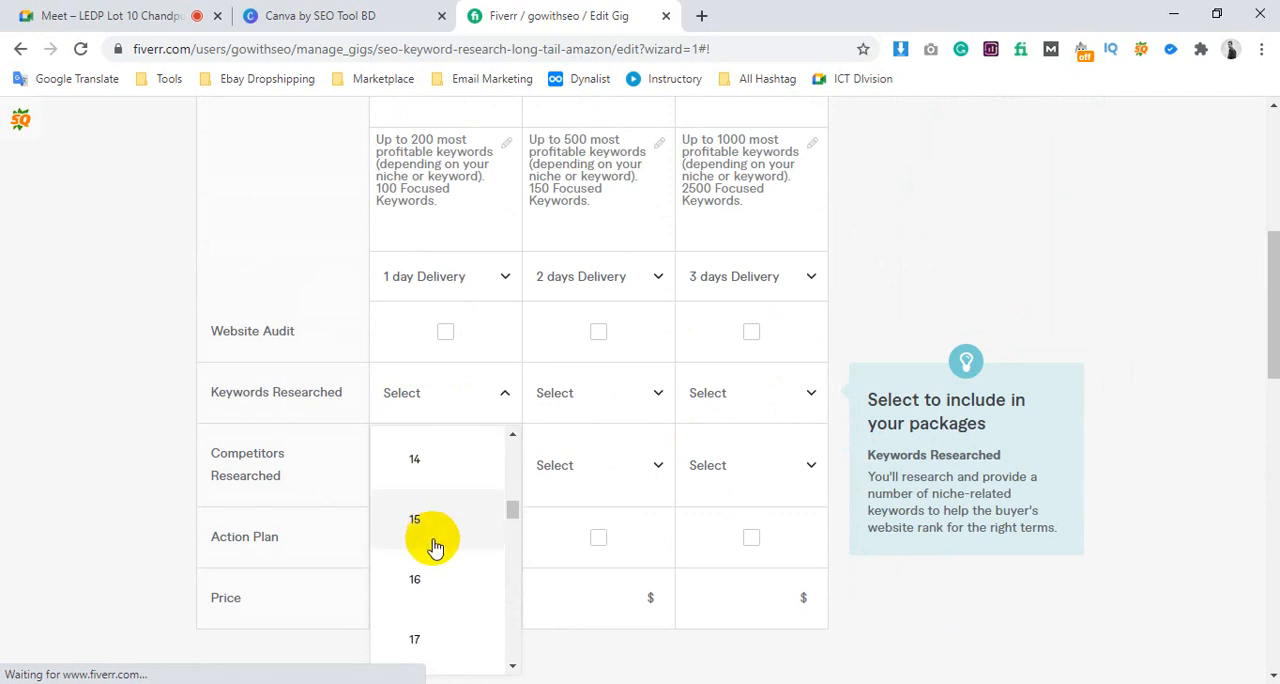
{"action": "left_click", "coordinate": [433, 545]}
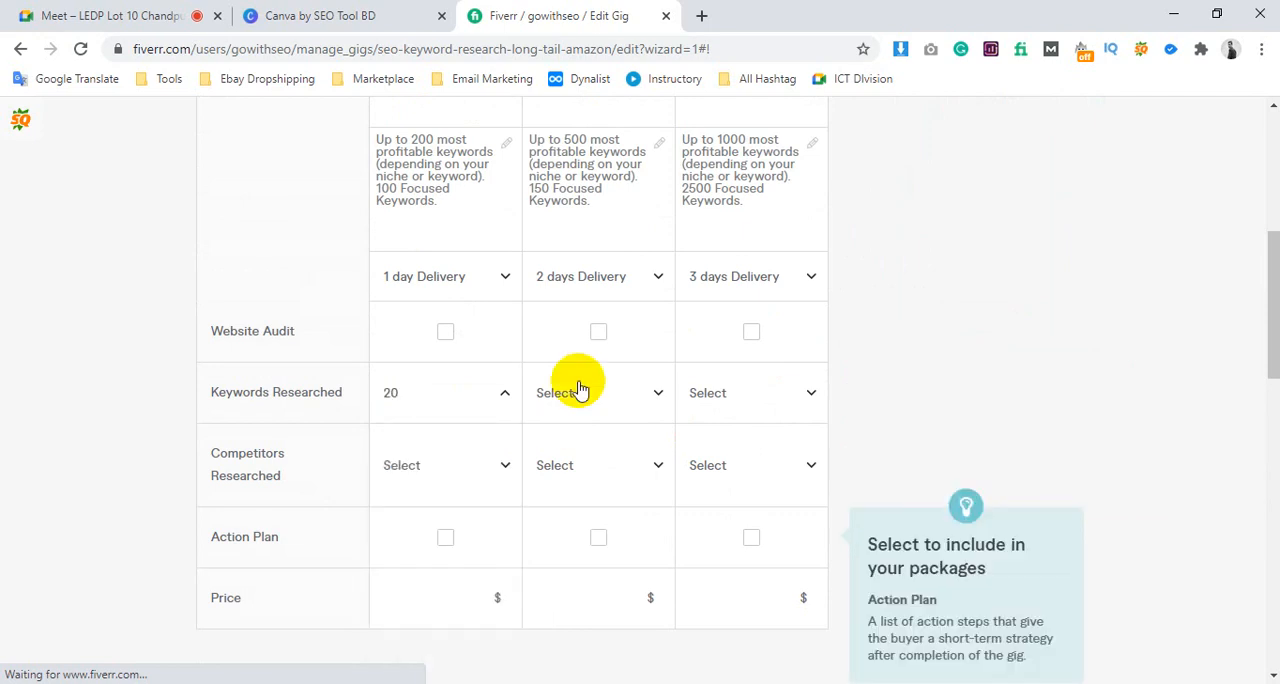
Set the number of keywords researched in the Standard package to 30
{"action": "left_click", "coordinate": [580, 396]}
{"action": "scroll", "coordinate": [586, 485], "scroll_direction": "down", "scroll_amount": 6}
{"action": "scroll", "coordinate": [588, 488], "scroll_direction": "down", "scroll_amount": 9}
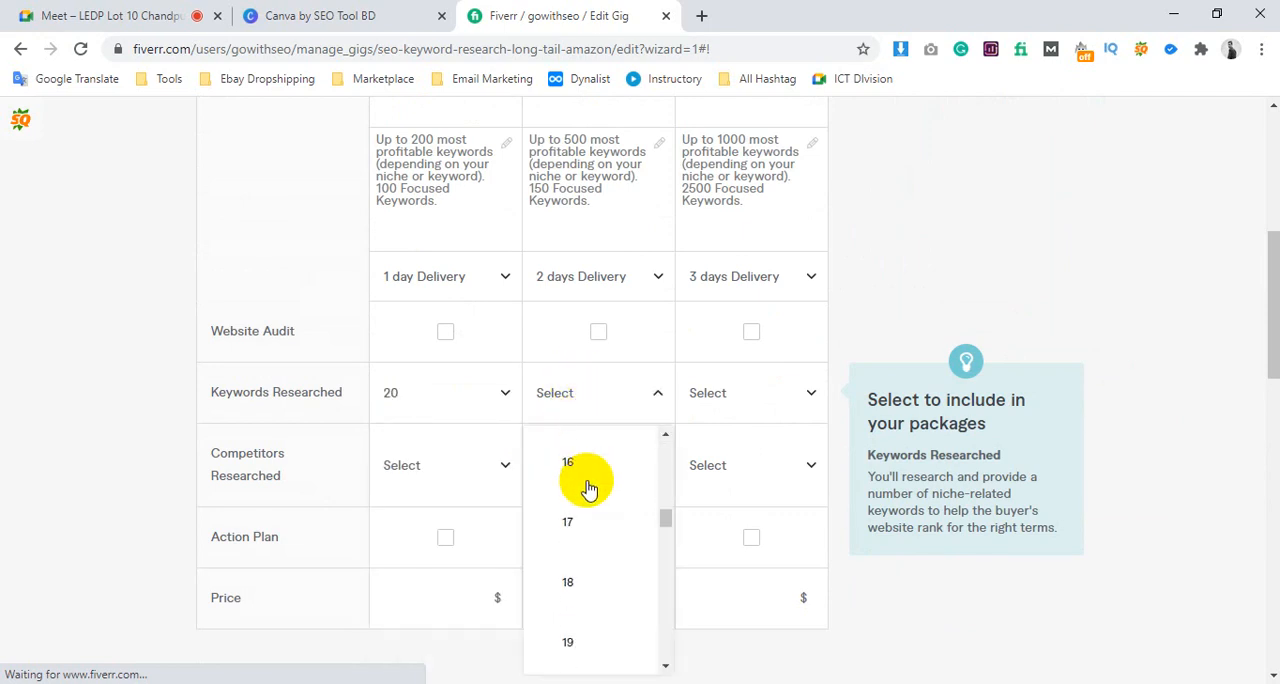
{"action": "scroll", "coordinate": [588, 488], "scroll_direction": "down", "scroll_amount": 5}
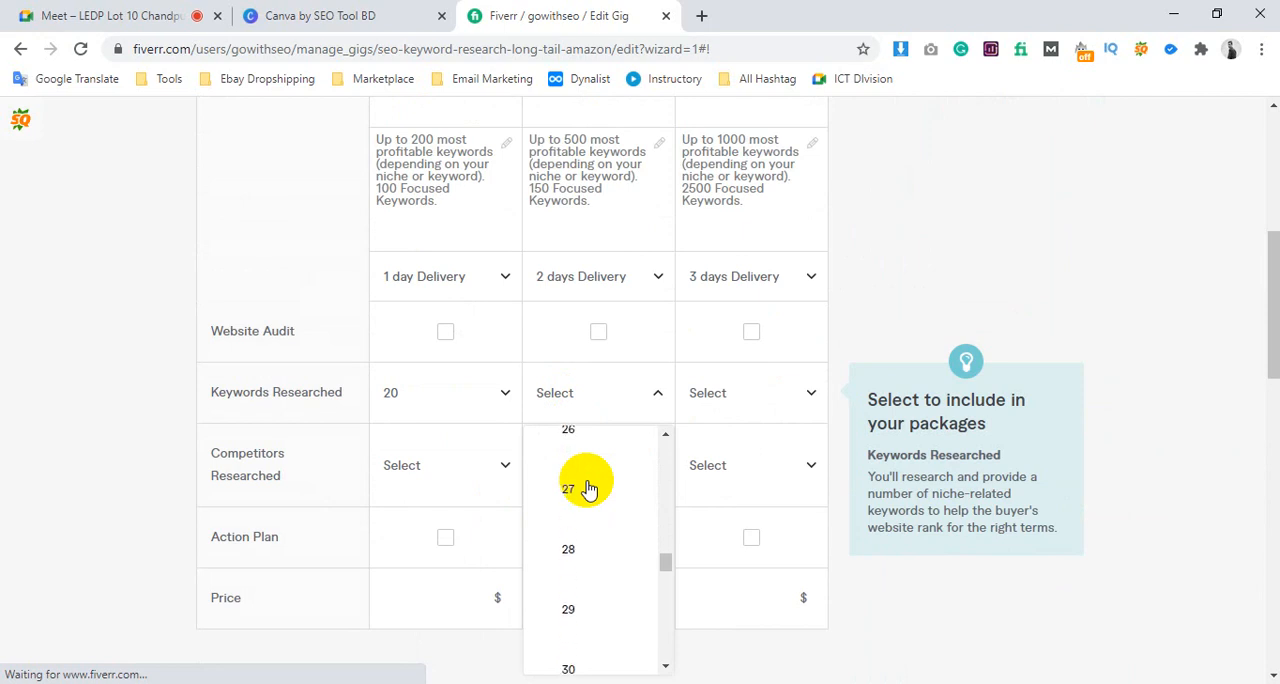
{"action": "scroll", "coordinate": [588, 488], "scroll_direction": "up", "scroll_amount": 1}
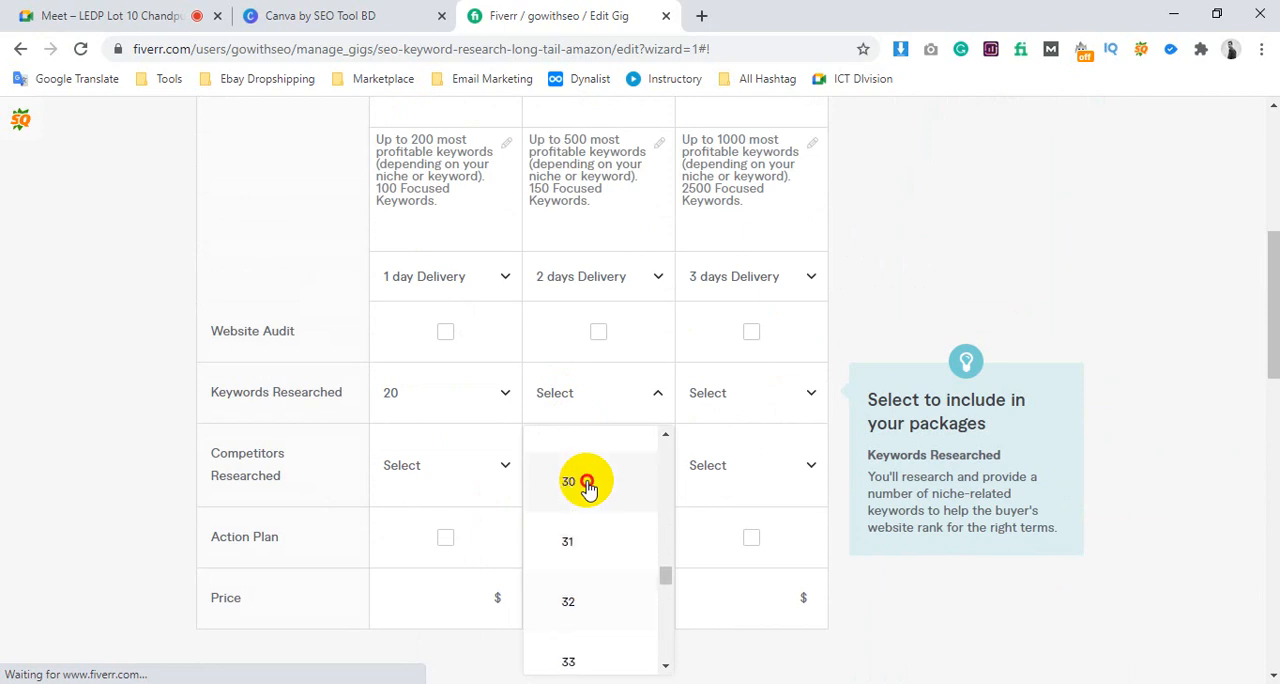
{"action": "left_click", "coordinate": [586, 480]}
Set the number of keywords researched in the Premium package to 50
{"action": "left_click", "coordinate": [742, 400]}
{"action": "scroll", "coordinate": [750, 460], "scroll_direction": "down", "scroll_amount": 7}
{"action": "scroll", "coordinate": [751, 473], "scroll_direction": "down", "scroll_amount": 19}
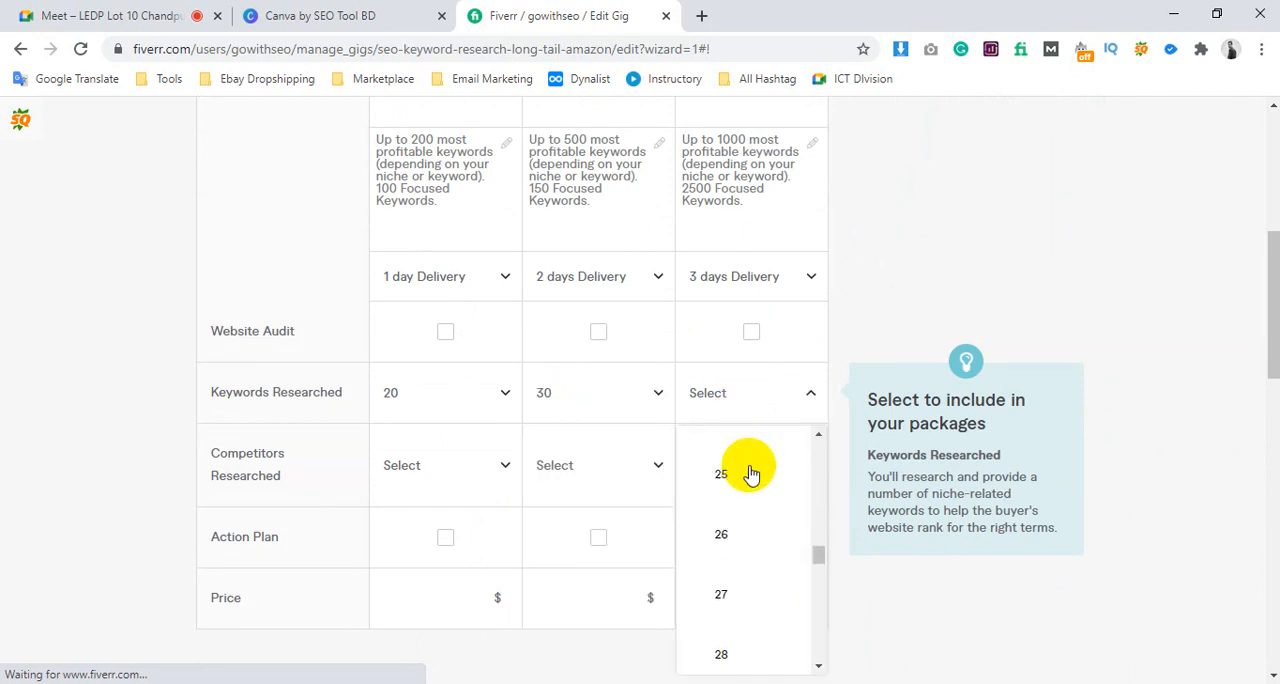
{"action": "scroll", "coordinate": [734, 623], "scroll_direction": "down", "scroll_amount": 1}
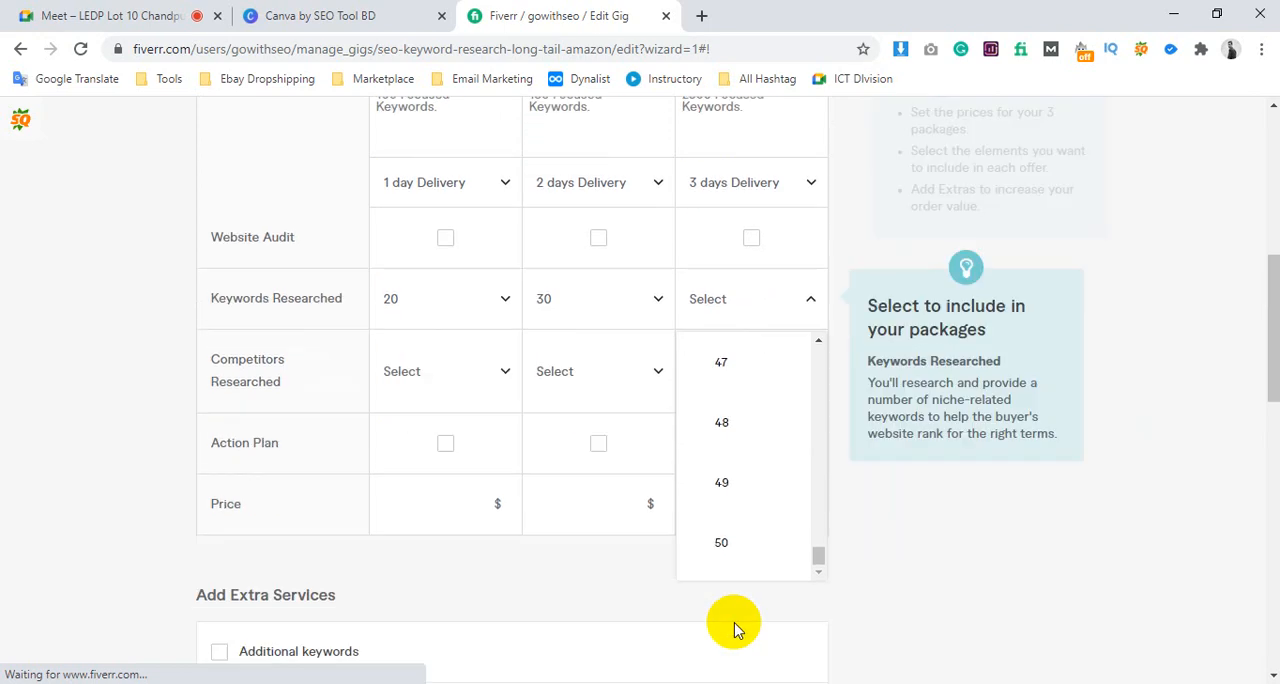
{"action": "left_click", "coordinate": [743, 540]}
{"action": "scroll", "coordinate": [417, 527], "scroll_direction": "up", "scroll_amount": 3}
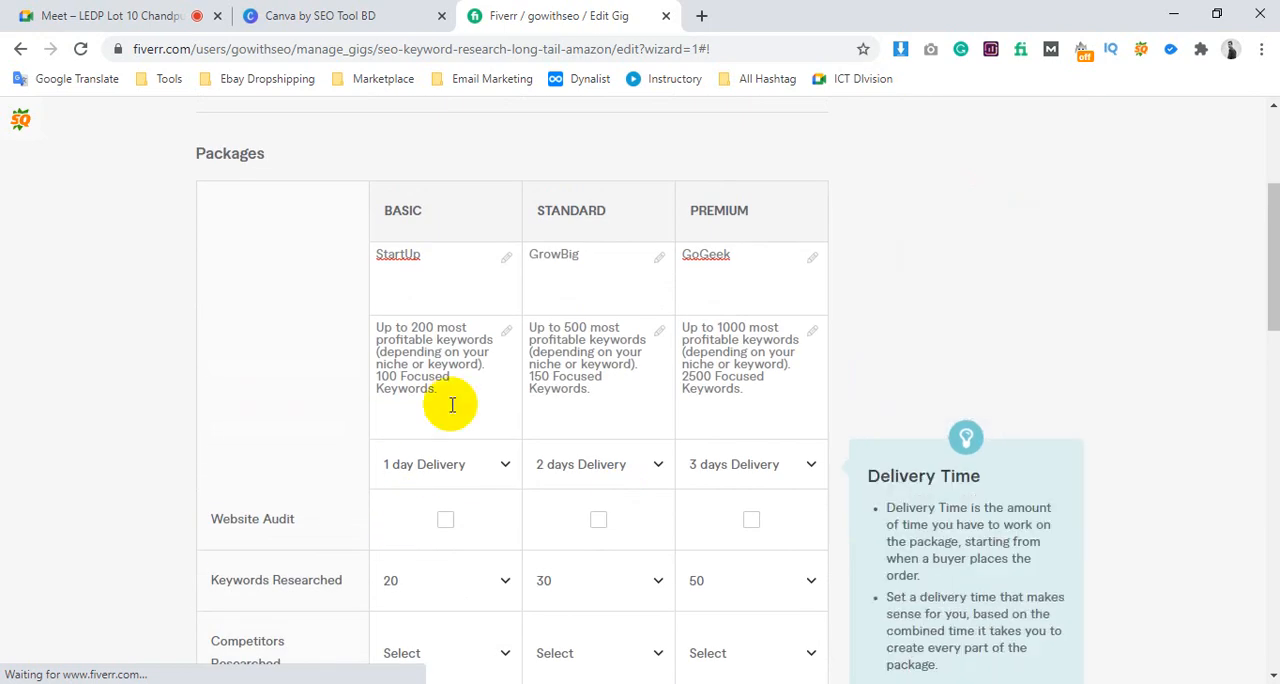
{"action": "left_click", "coordinate": [440, 328]}
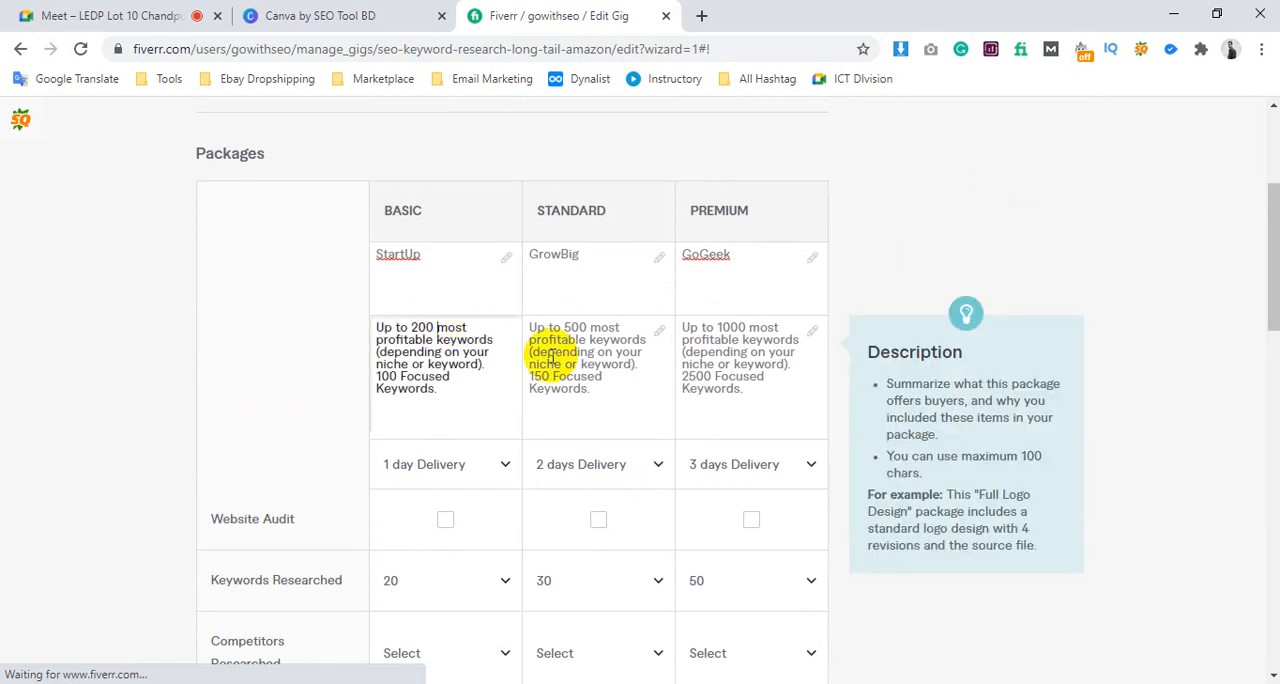
{"action": "left_click", "coordinate": [776, 374]}
{"action": "scroll", "coordinate": [780, 378], "scroll_direction": "down", "scroll_amount": 3}
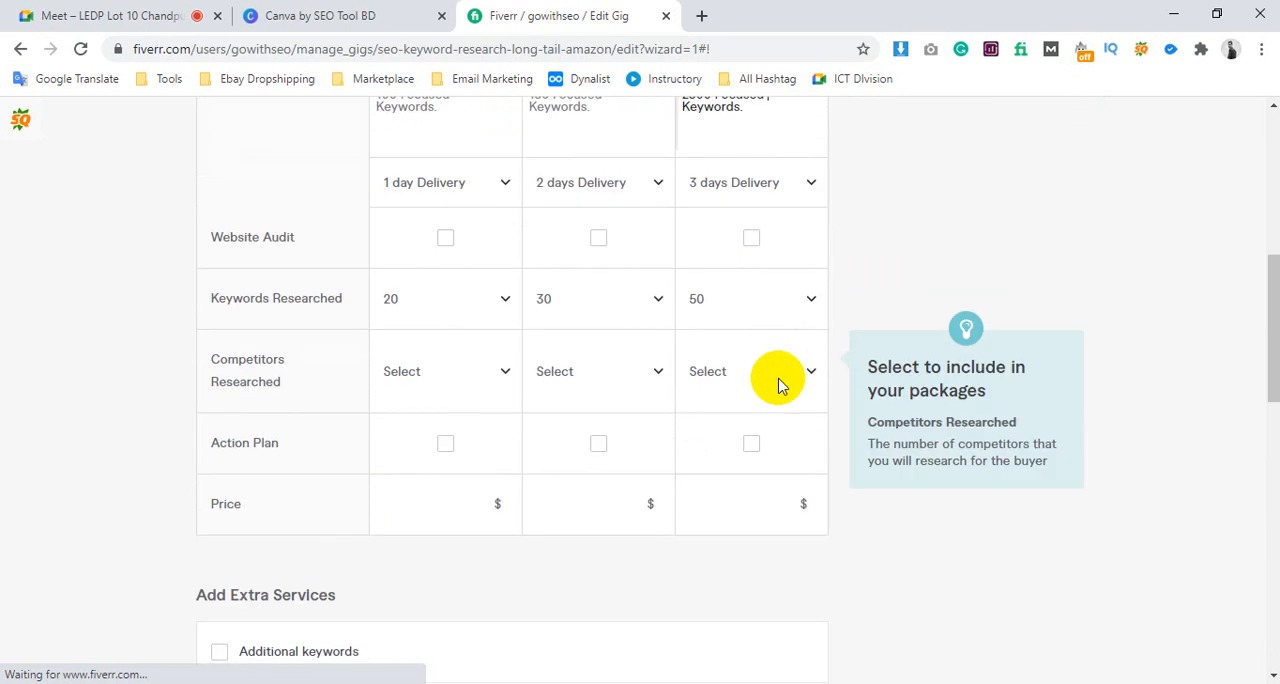
{"action": "left_click", "coordinate": [415, 378]}
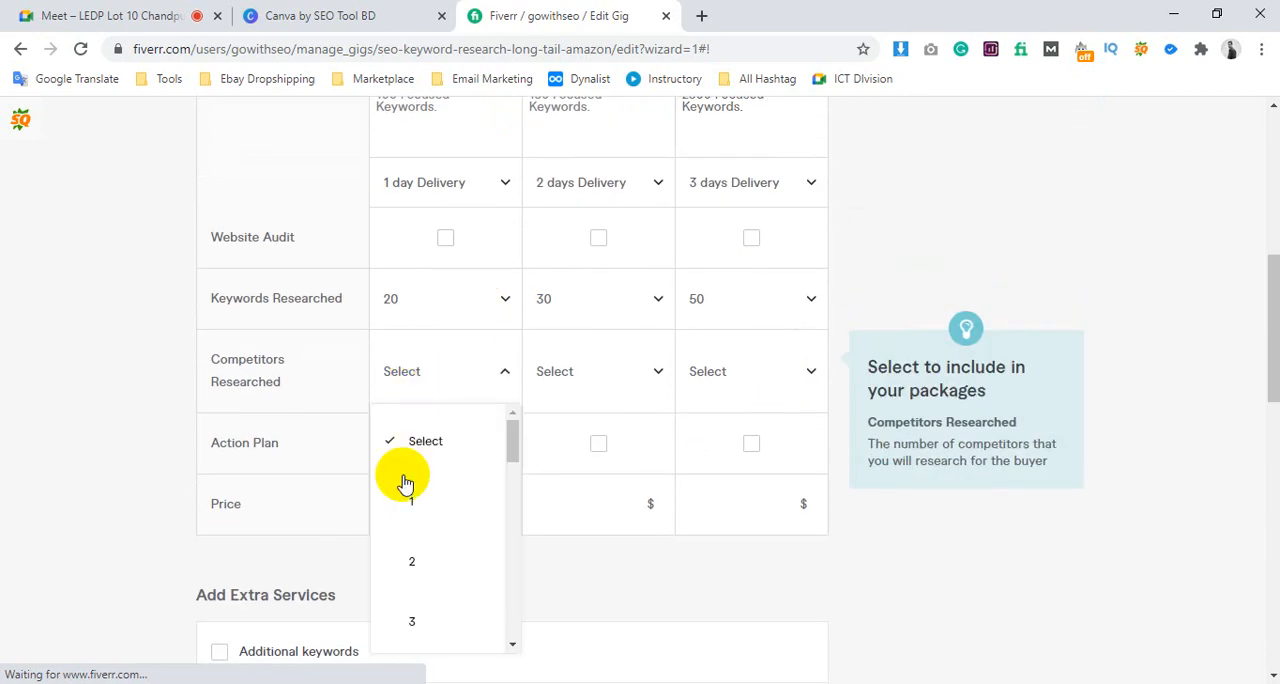
{"action": "scroll", "coordinate": [557, 329], "scroll_direction": "down", "scroll_amount": 2}
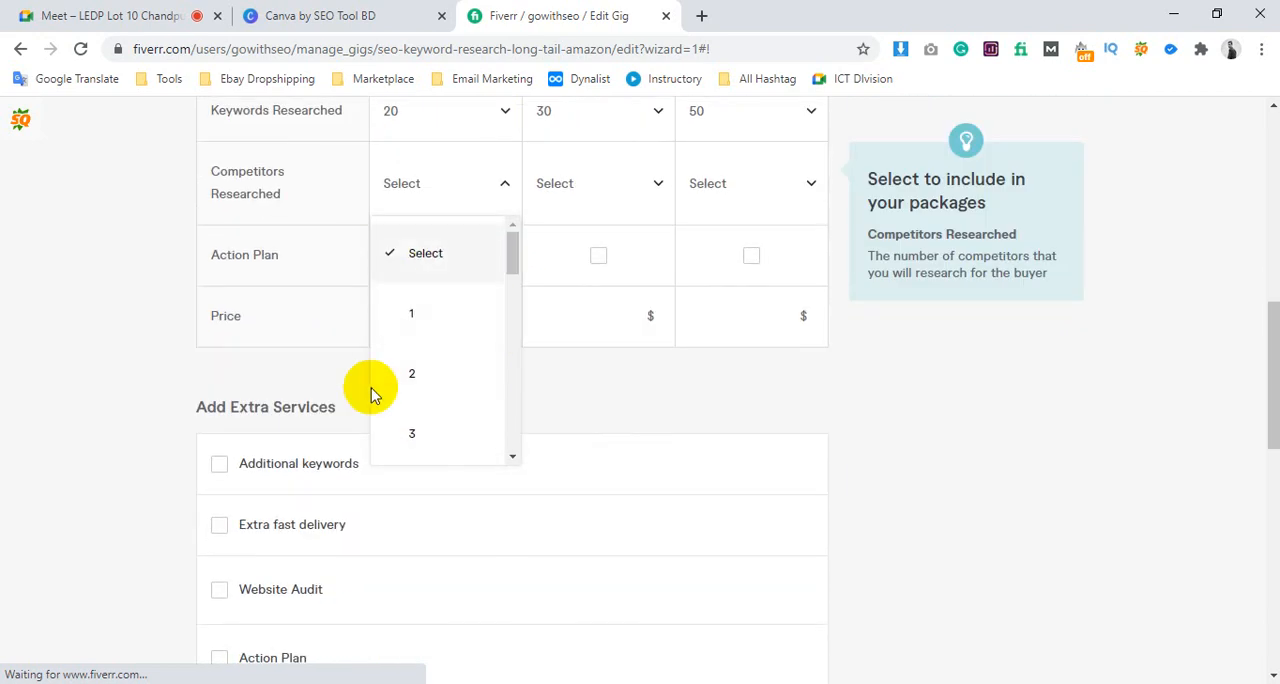
{"action": "left_click", "coordinate": [455, 258]}
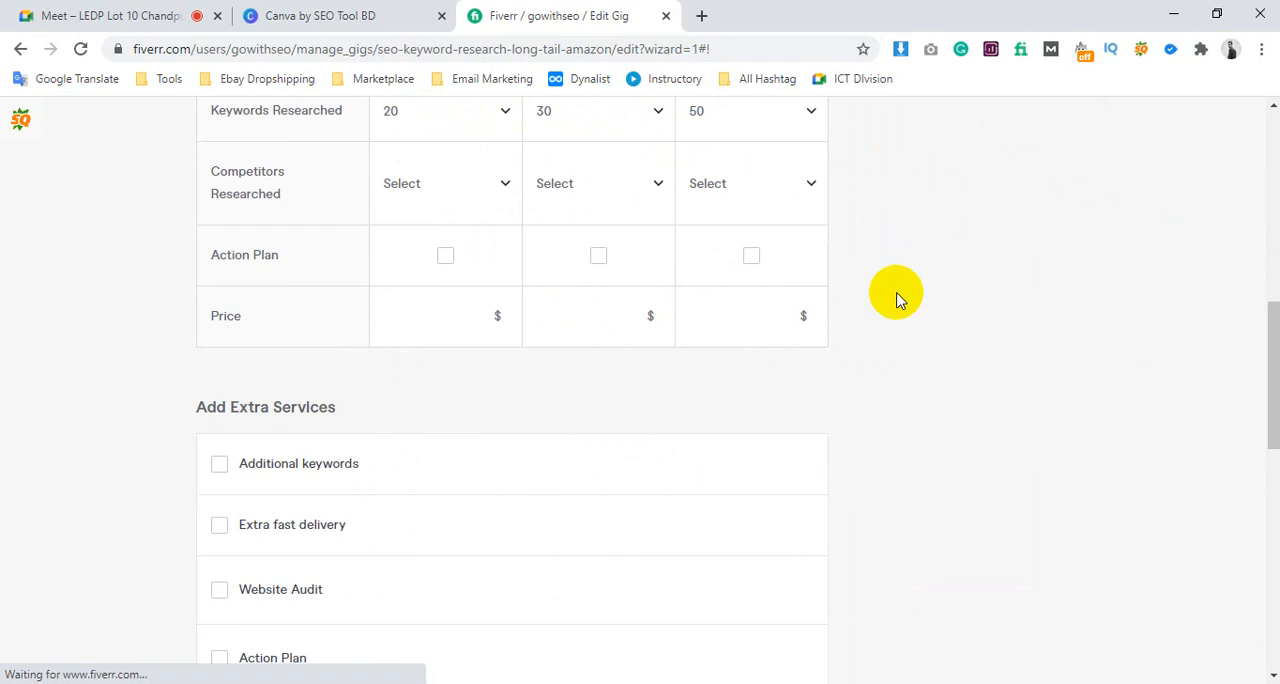
Include the Action Plan in the Basic, Standard and Premium packages
{"action": "left_click", "coordinate": [447, 257]}
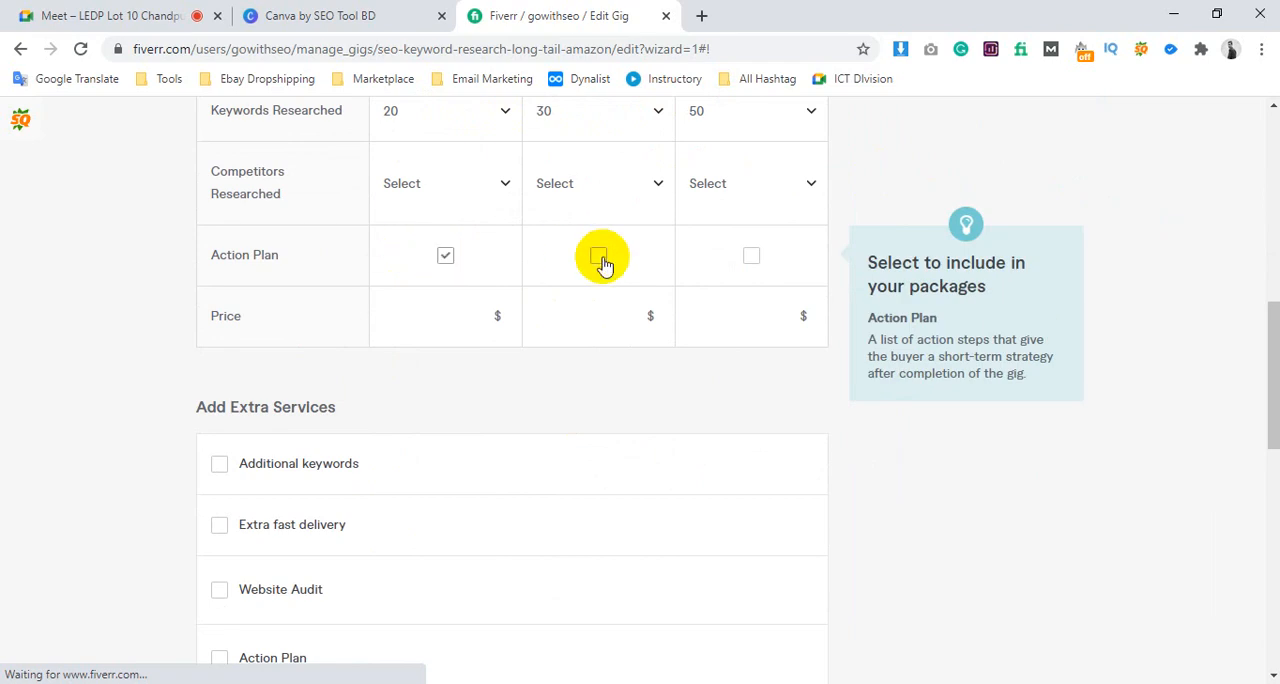
{"action": "left_click", "coordinate": [598, 258]}
{"action": "left_click", "coordinate": [751, 258]}
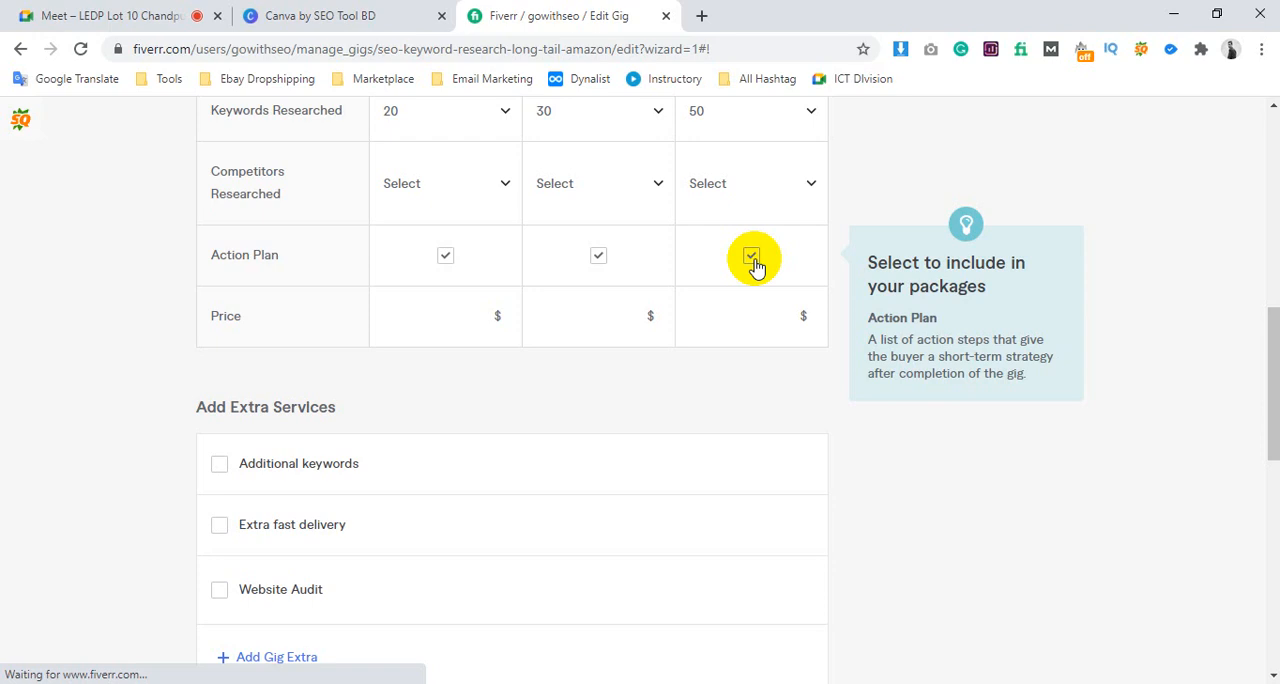
Set the package prices to $10 for Basic, $20 for Standard and $30 for Premium
{"action": "left_click", "coordinate": [461, 318]}
{"action": "type", "text": "10"}
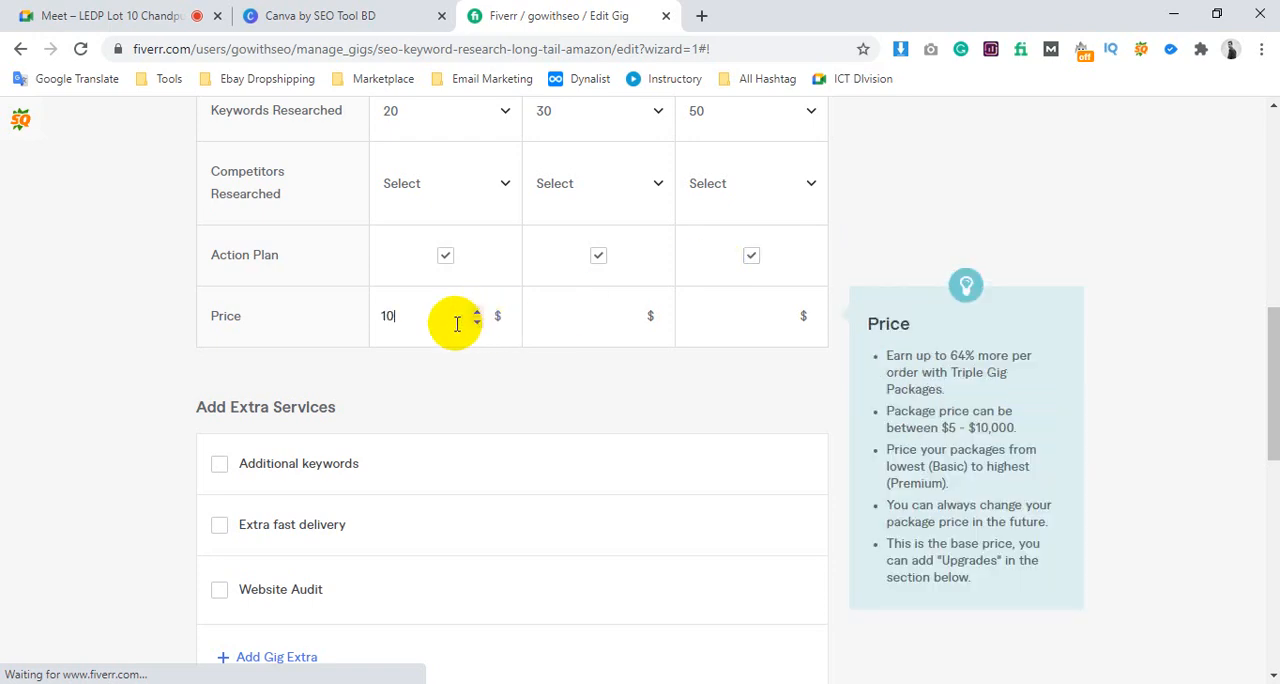
{"action": "left_click", "coordinate": [582, 314]}
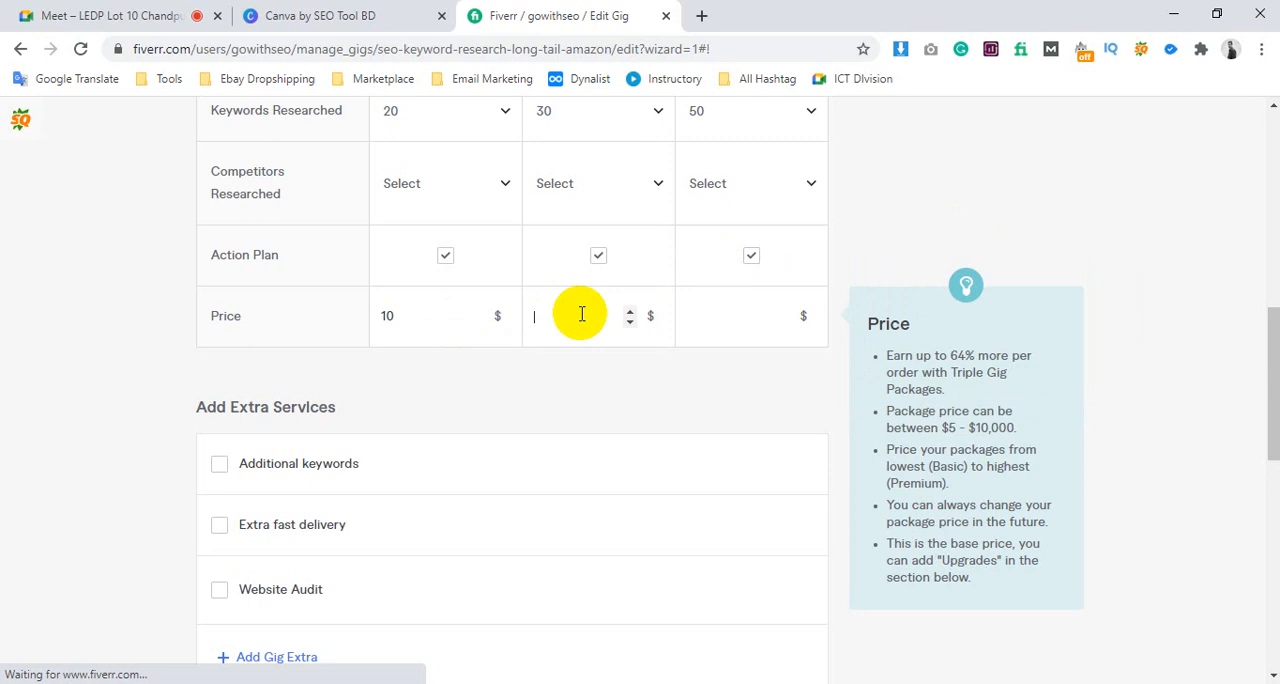
{"action": "type", "text": "20"}
{"action": "left_click", "coordinate": [726, 325]}
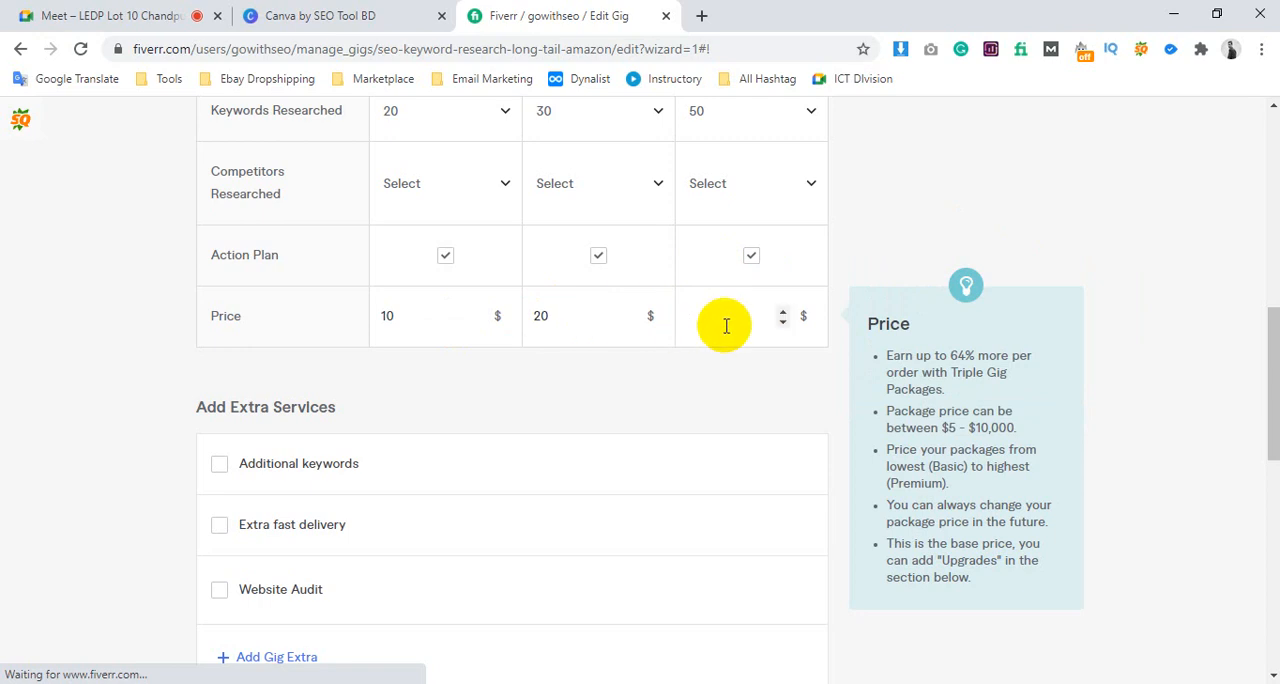
{"action": "type", "text": "30"}
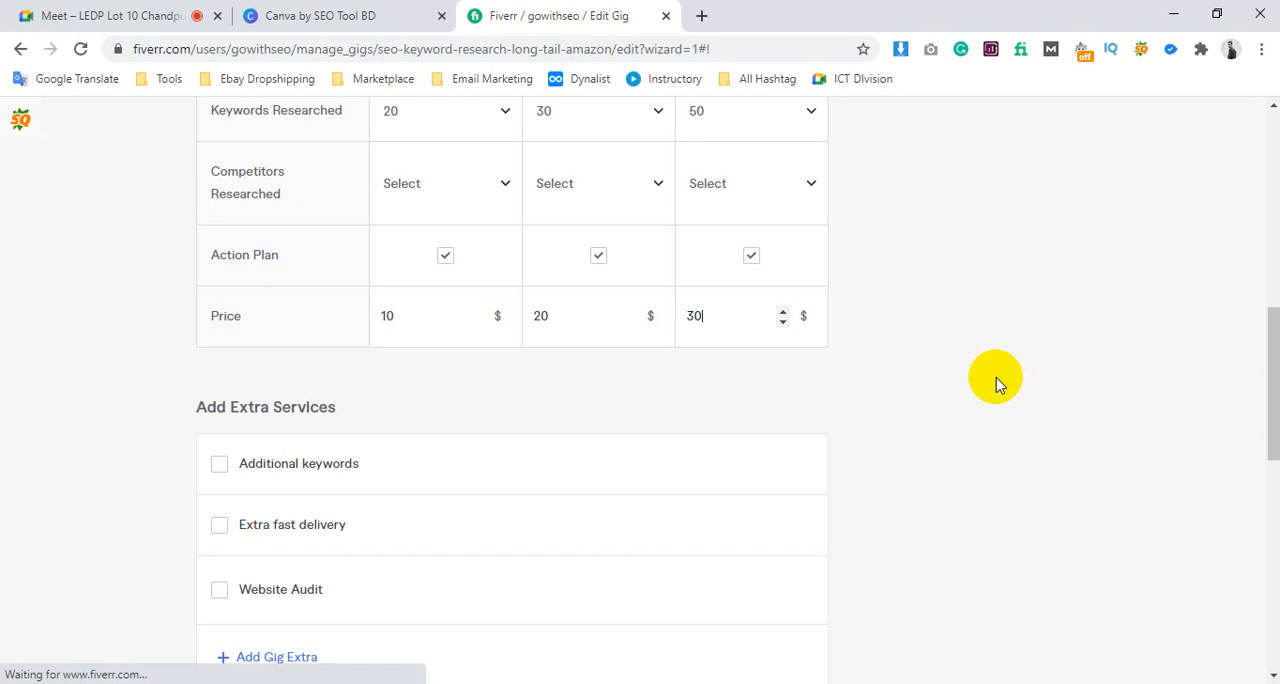
Lower the Basic package price to $5 and the Standard package price to $10
{"action": "left_click", "coordinate": [457, 315]}
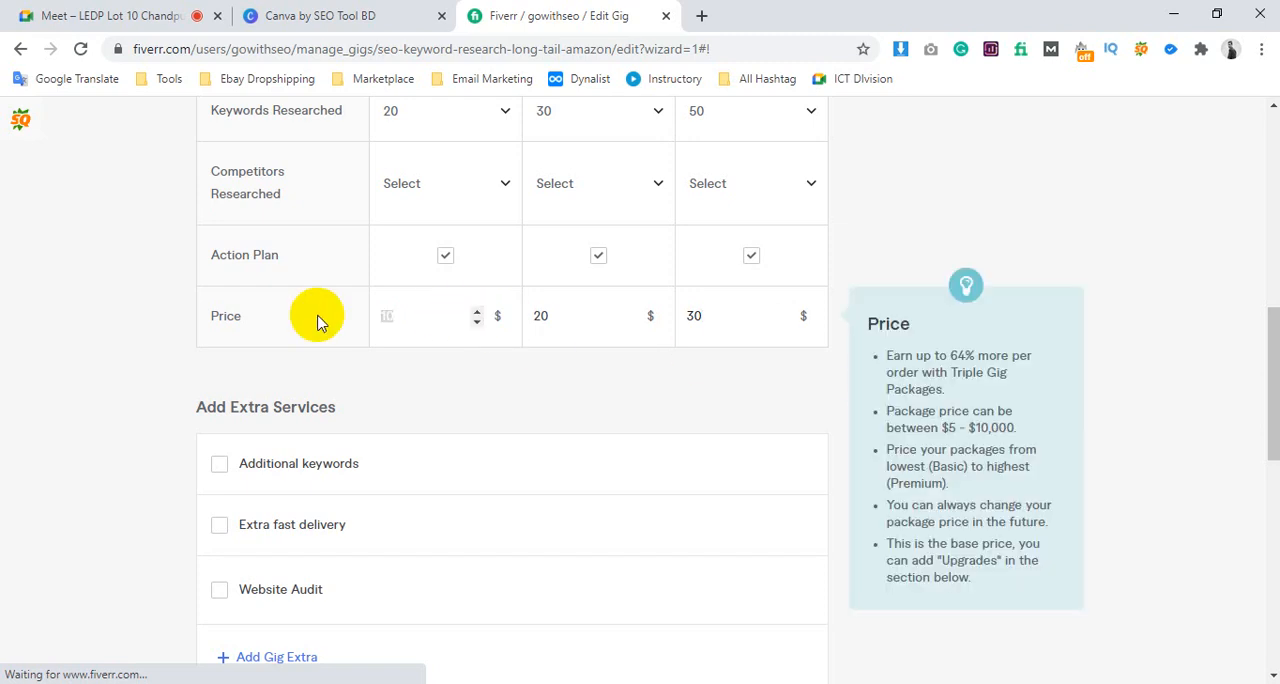
{"action": "type", "text": "5"}
{"action": "left_click", "coordinate": [997, 395]}
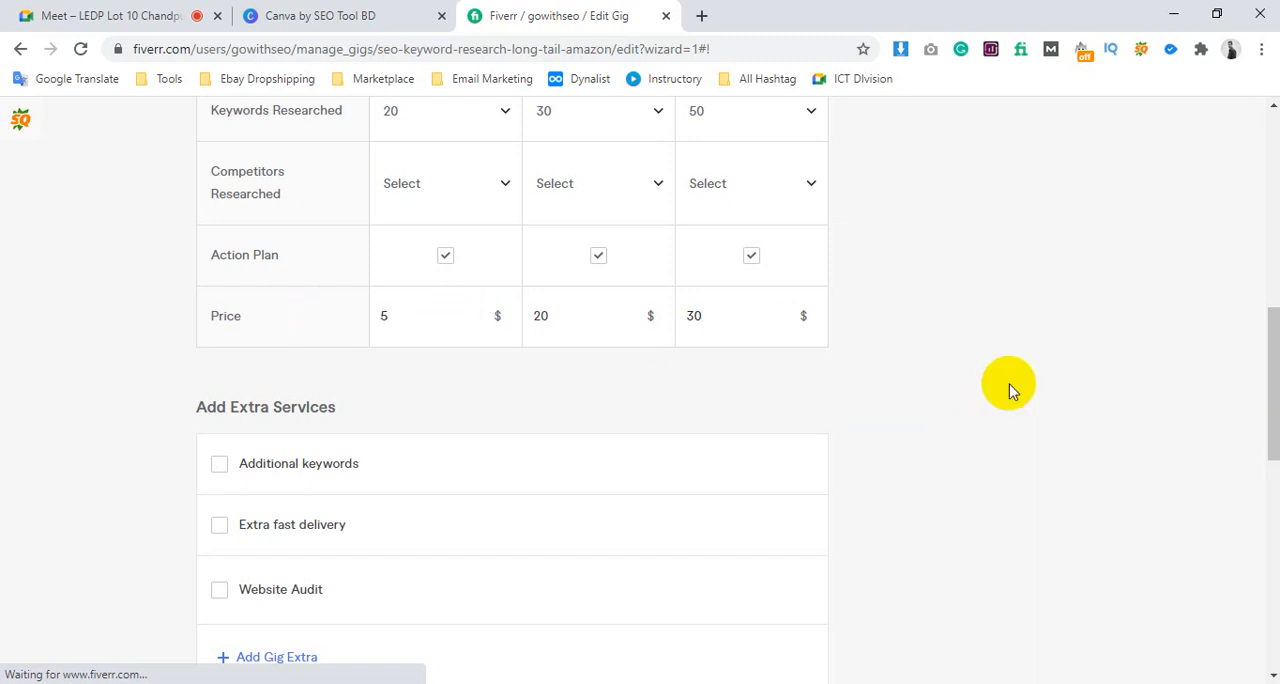
{"action": "left_click", "coordinate": [563, 314]}
{"action": "key", "text": "BackSpace"}
{"action": "key", "text": "BackSpace"}
{"action": "type", "text": "10"}
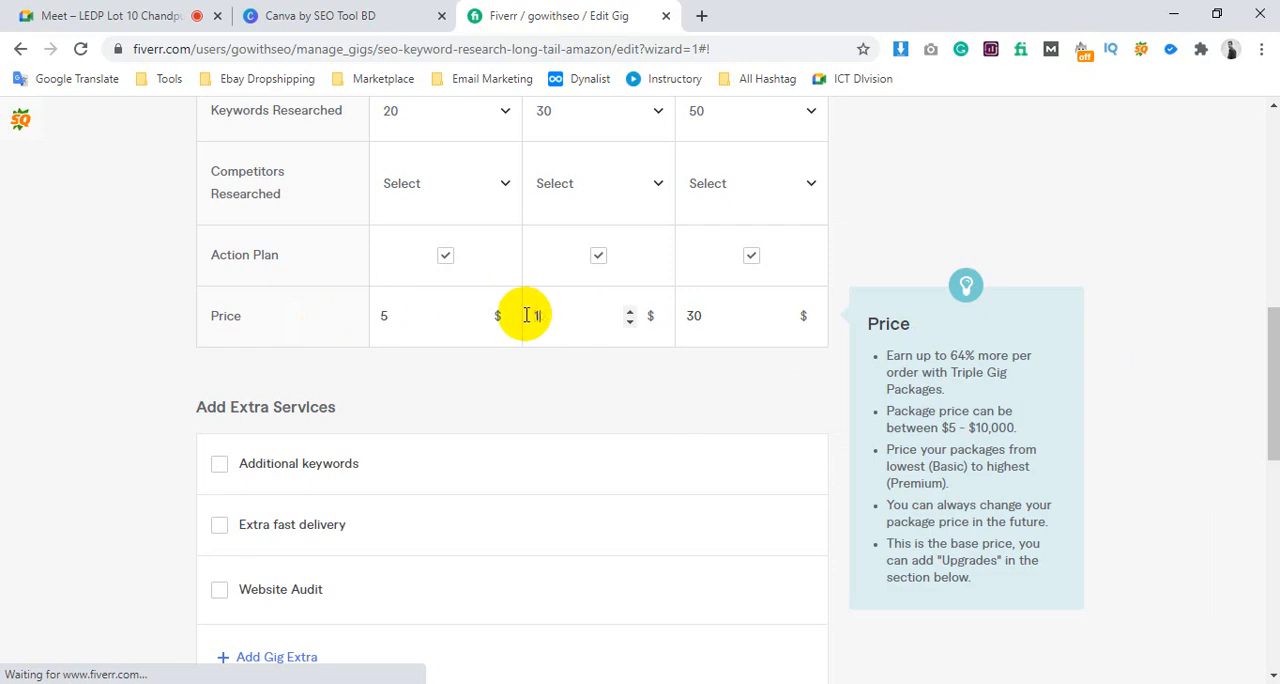
Lower the Premium package price to $20 and review the completed package table
{"action": "left_click", "coordinate": [694, 315]}
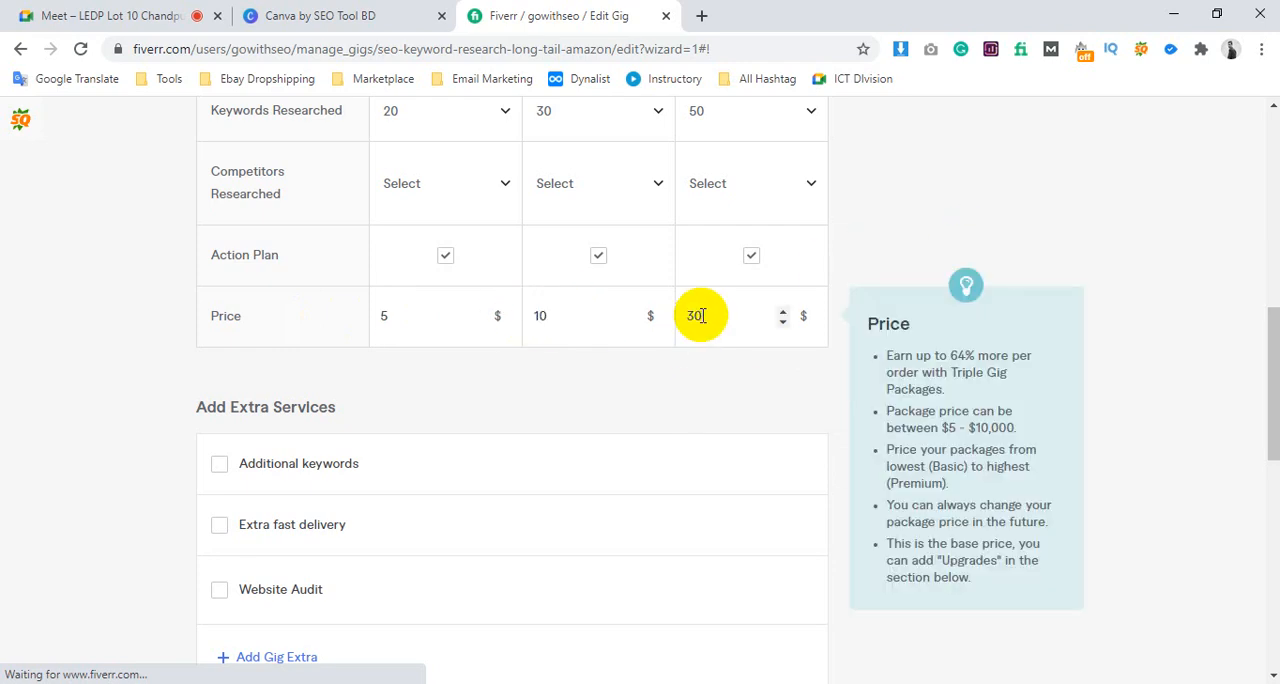
{"action": "key", "text": "BackSpace"}
{"action": "key", "text": "BackSpace"}
{"action": "type", "text": "20"}
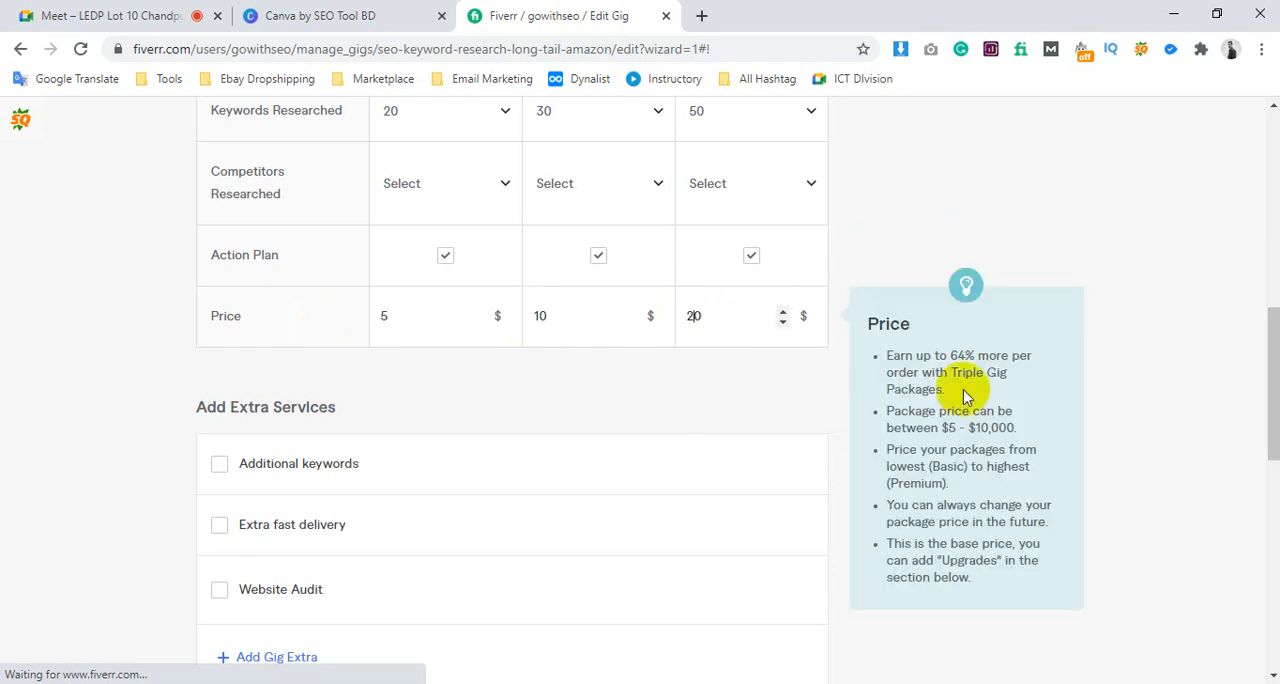
{"action": "left_click", "coordinate": [1187, 318]}
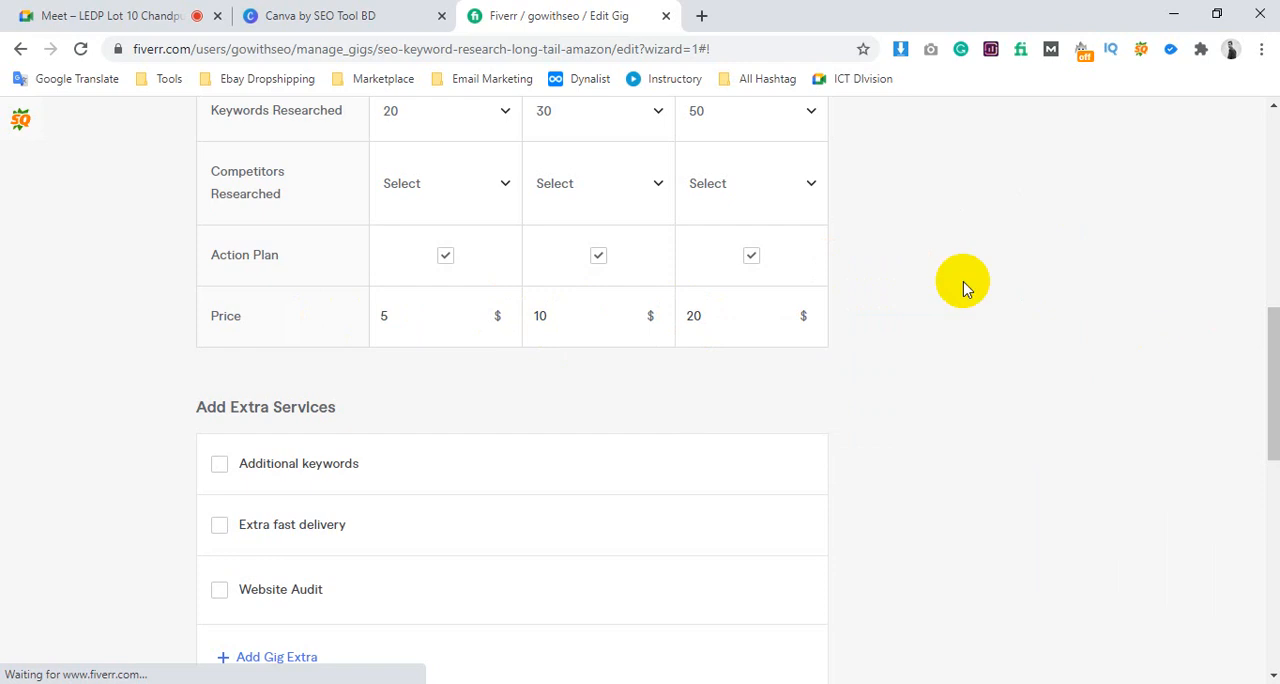
{"action": "scroll", "coordinate": [900, 430], "scroll_direction": "up", "scroll_amount": 4}
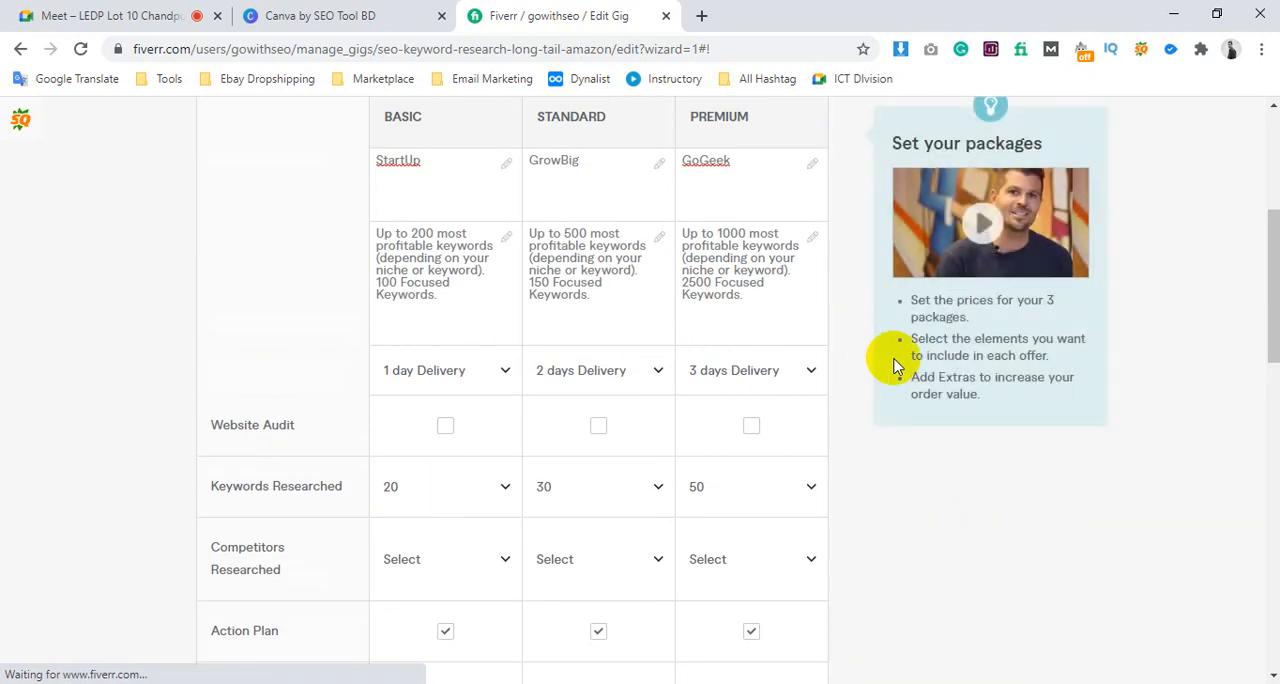
{"action": "scroll", "coordinate": [900, 370], "scroll_direction": "down", "scroll_amount": 2}
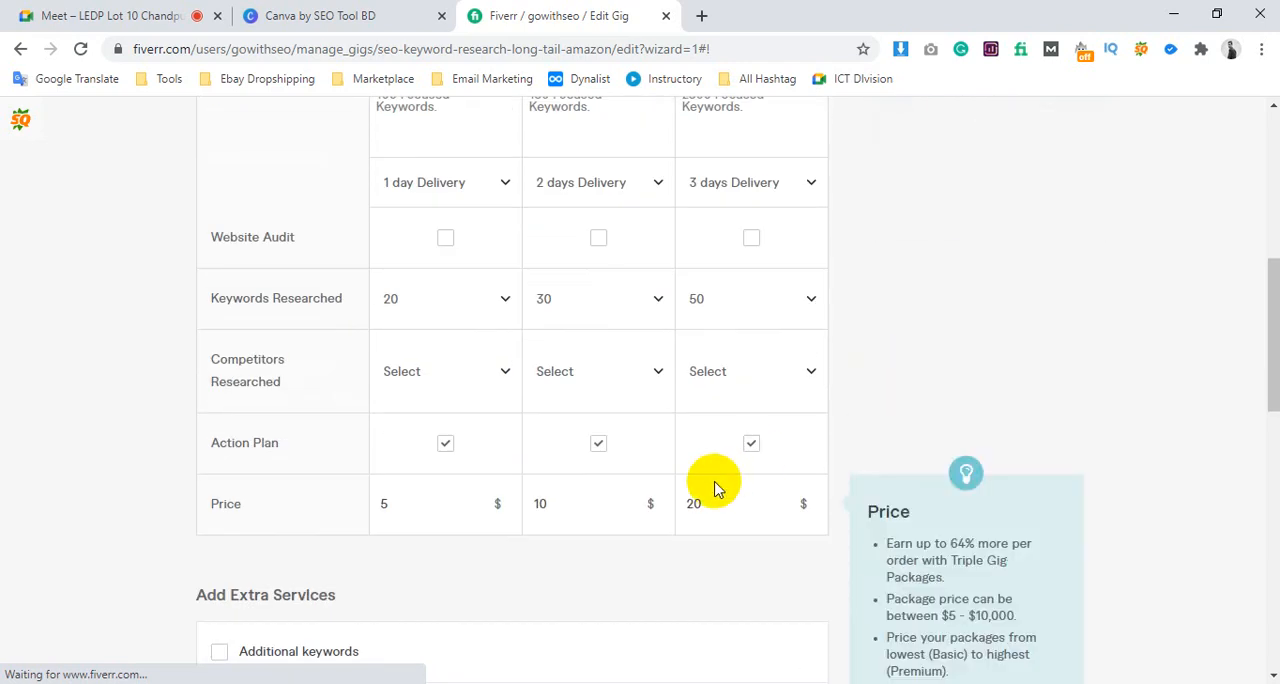
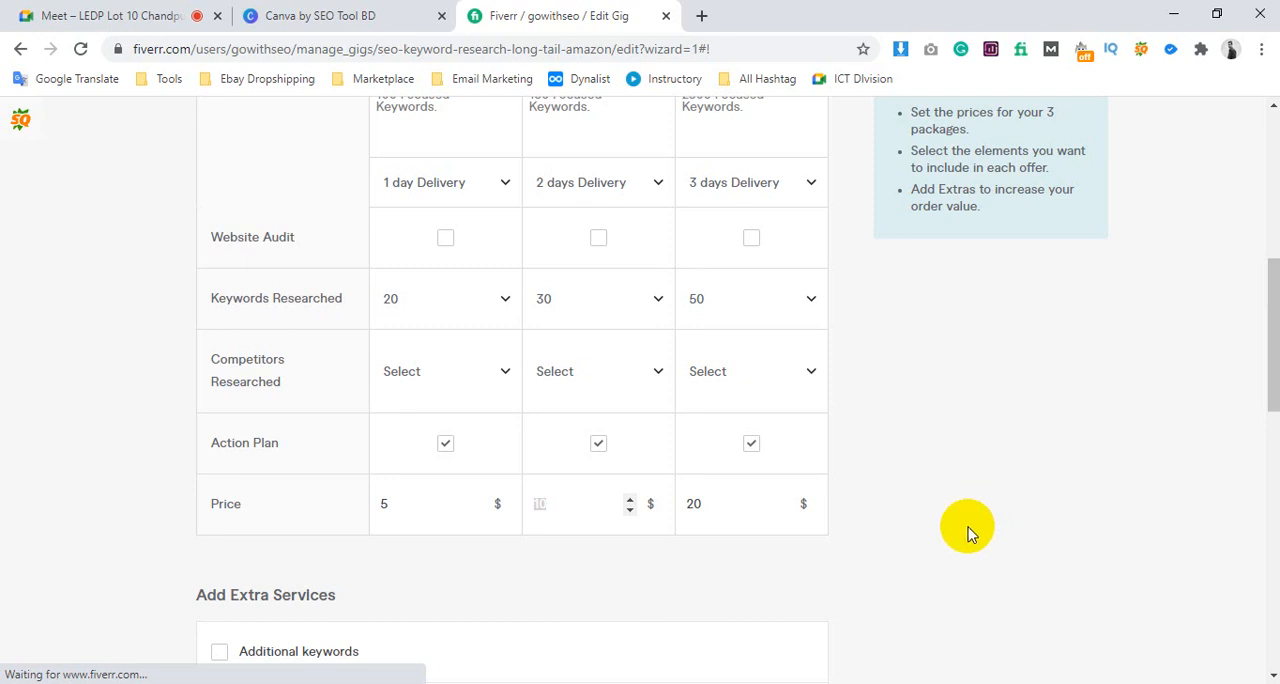
Set the Basic package price to $10
{"action": "left_click", "coordinate": [438, 528]}
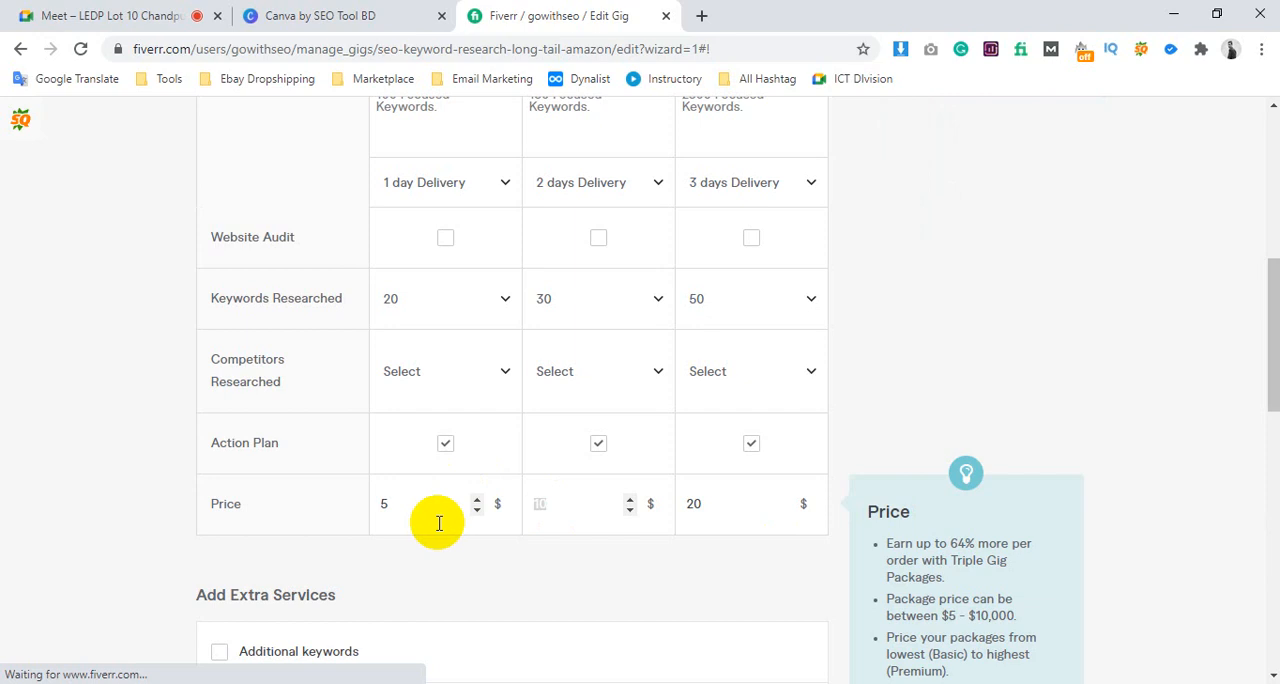
{"action": "left_click_drag", "start_coordinate": [399, 508], "coordinate": [356, 506]}
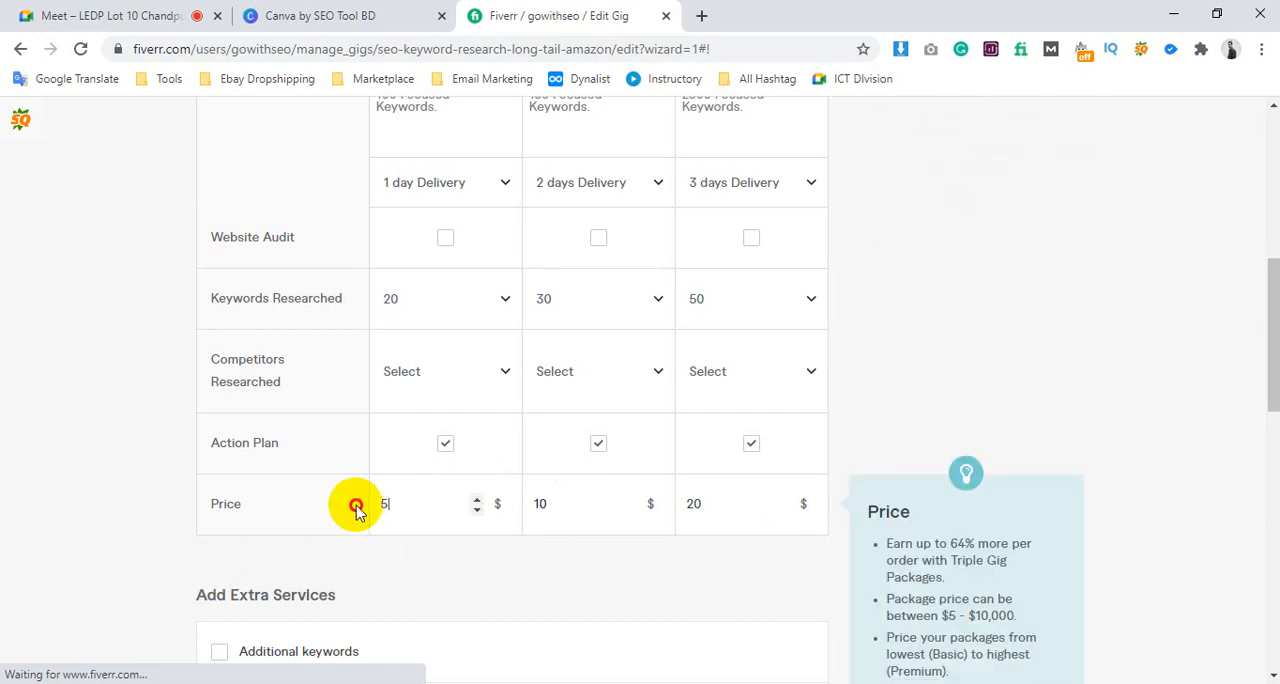
{"action": "key", "text": "BackSpace"}
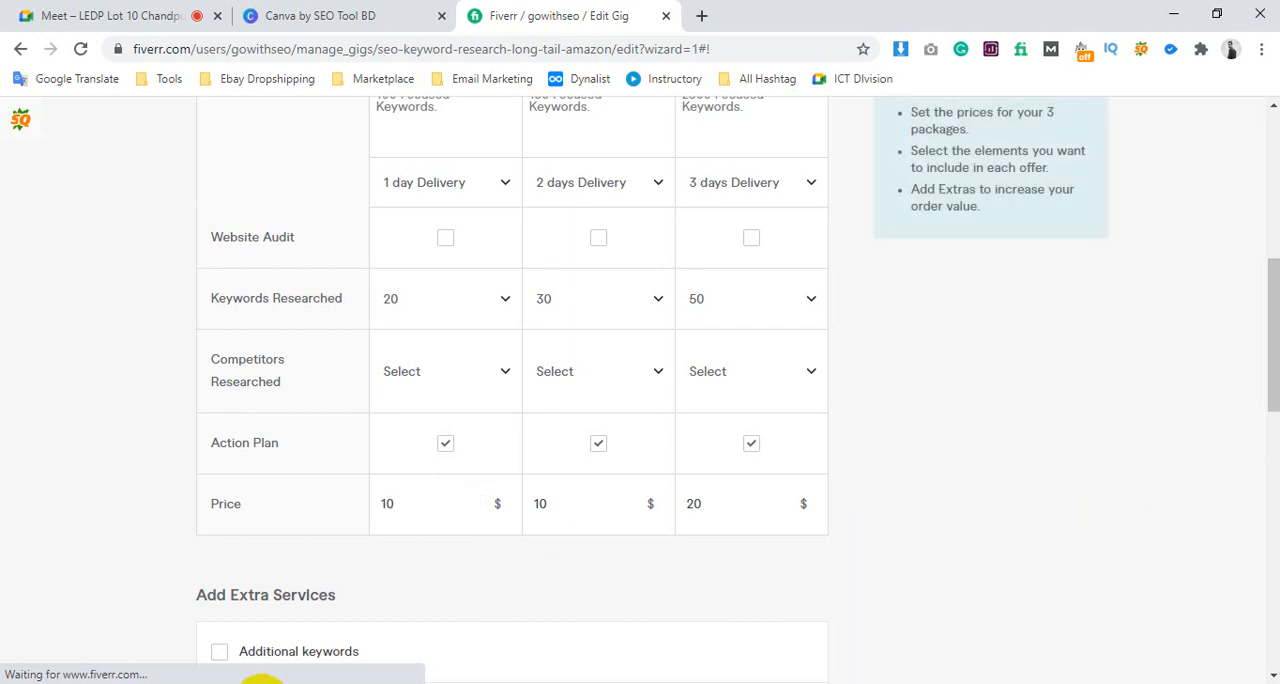
Switch to the competitor's SEO keyword research gig and examine its Basic package price, keyword offer, seller rating and gig description
{"action": "mouse_move", "coordinate": [260, 680]}
{"action": "left_click", "coordinate": [509, 620]}
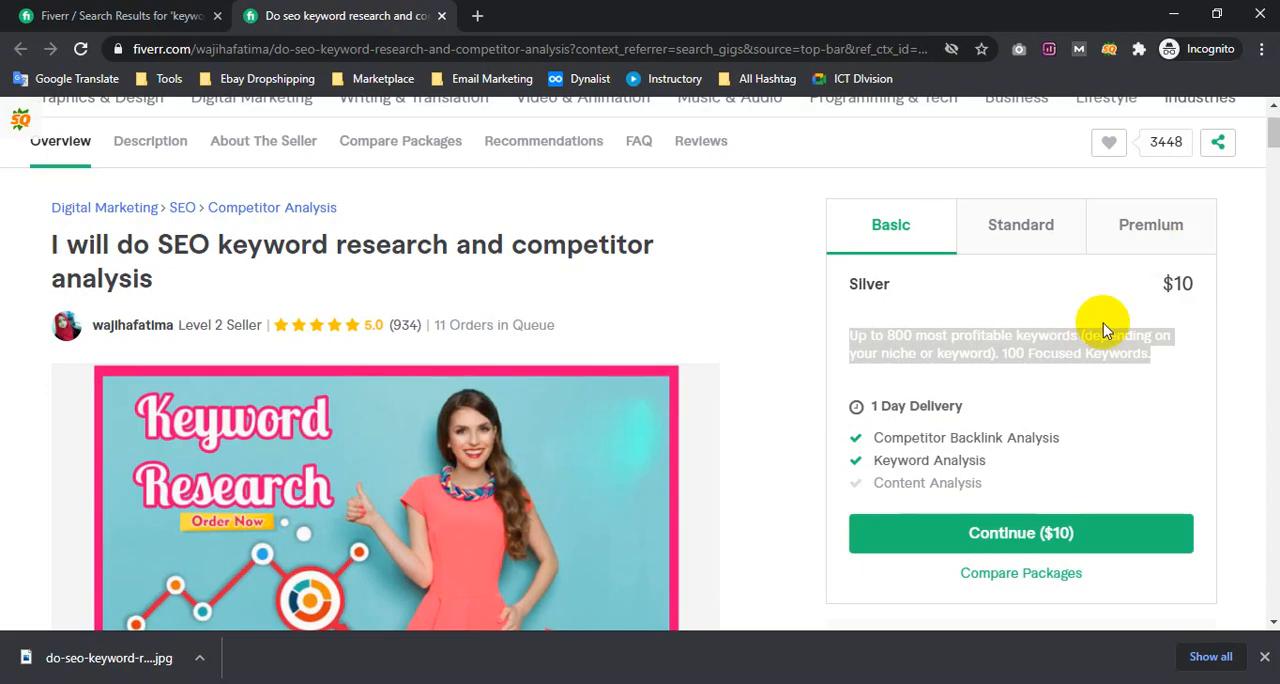
{"action": "left_click", "coordinate": [918, 234]}
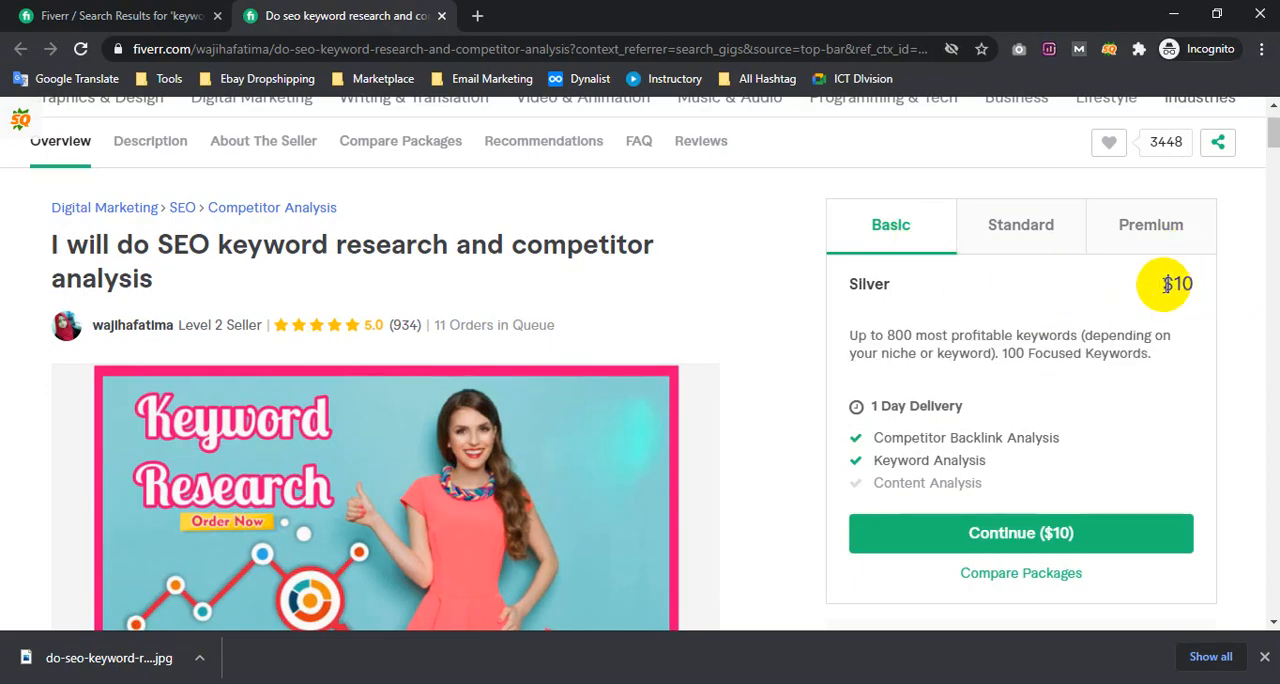
{"action": "left_click_drag", "start_coordinate": [1174, 283], "coordinate": [1220, 280]}
{"action": "left_click", "coordinate": [945, 348]}
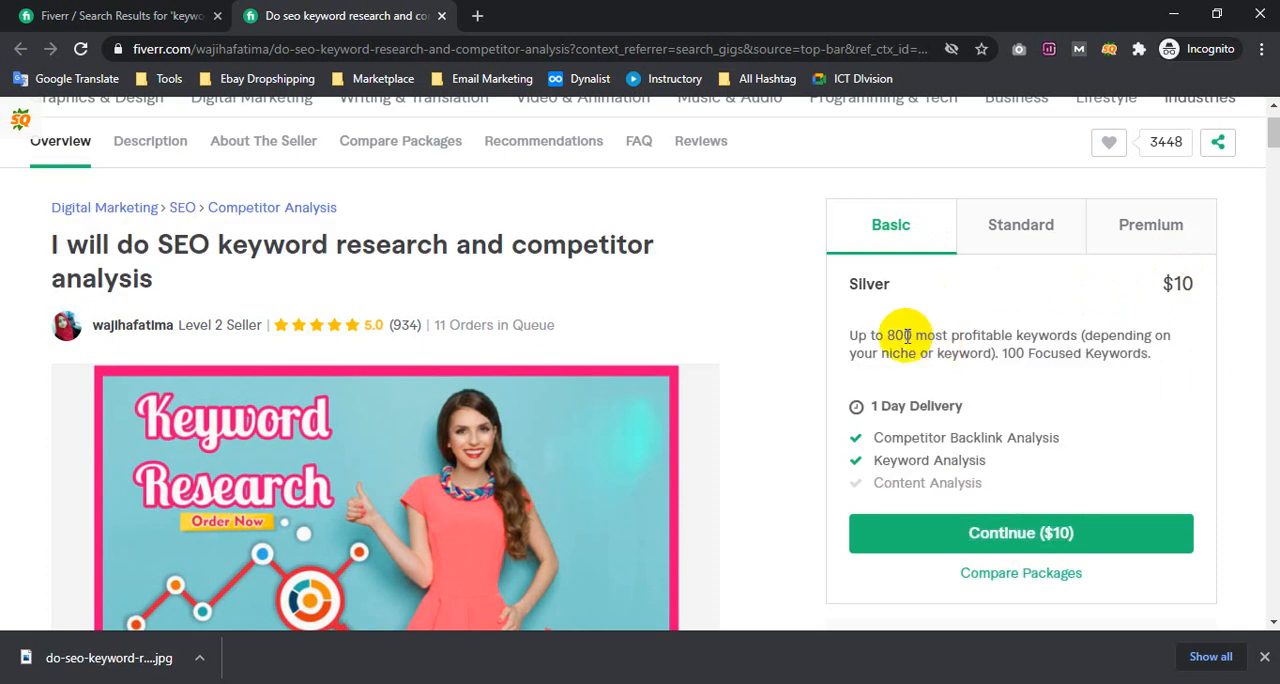
{"action": "left_click_drag", "start_coordinate": [907, 336], "coordinate": [1007, 343]}
{"action": "left_click", "coordinate": [1007, 343]}
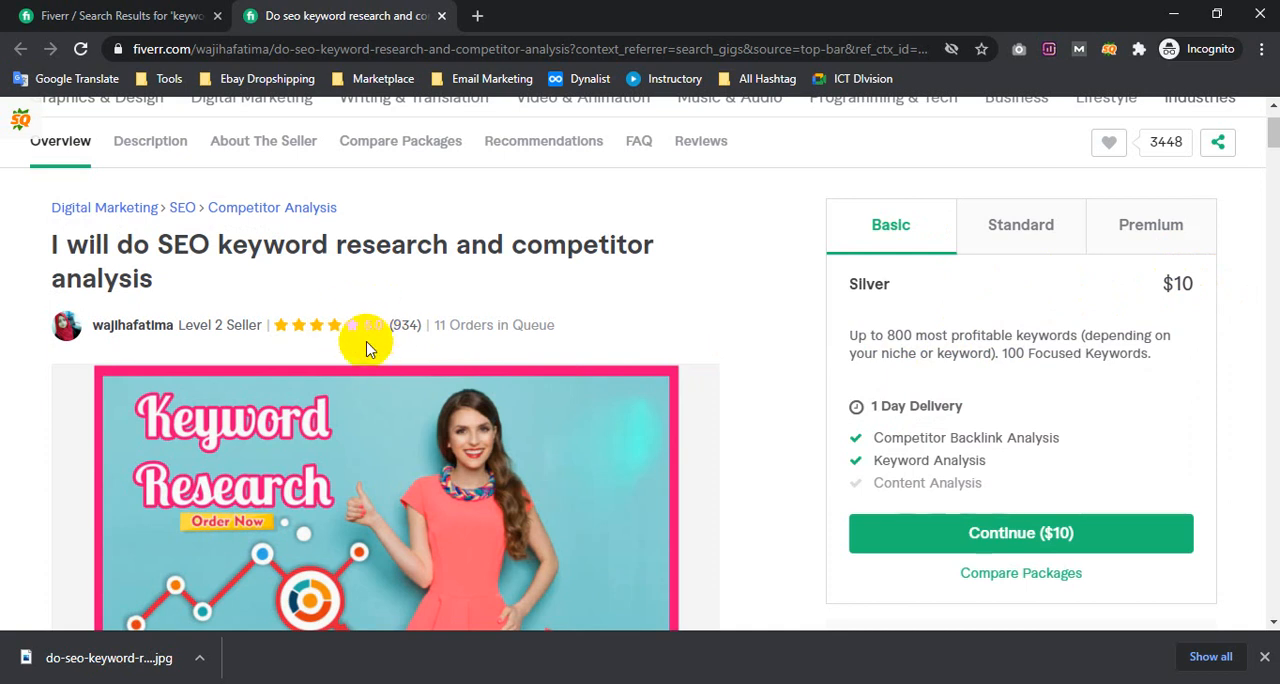
{"action": "scroll", "coordinate": [185, 303], "scroll_direction": "down", "scroll_amount": 1}
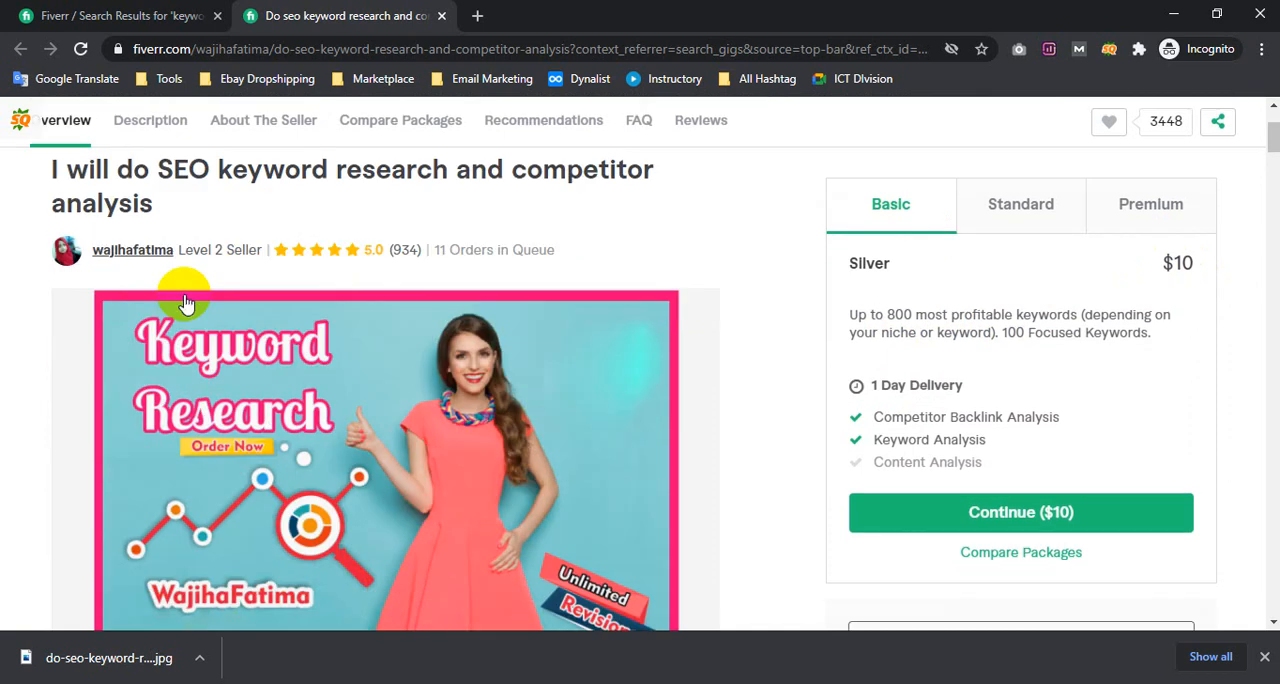
{"action": "scroll", "coordinate": [185, 303], "scroll_direction": "down", "scroll_amount": 9}
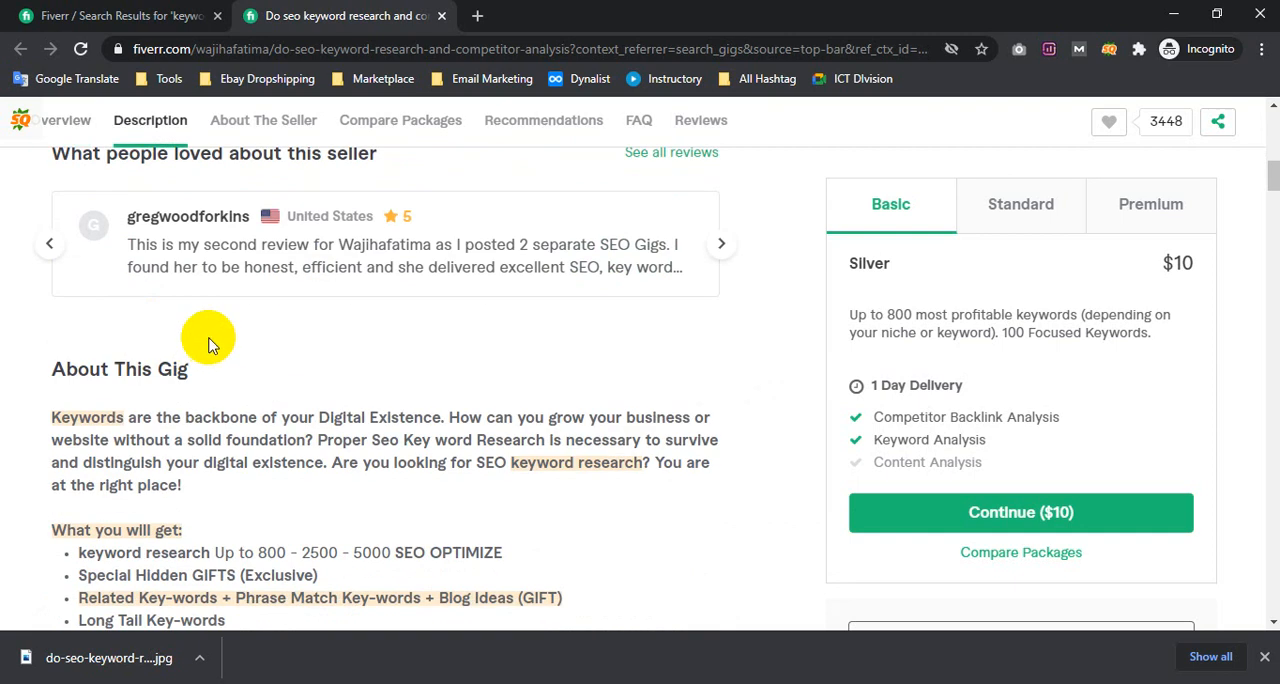
{"action": "scroll", "coordinate": [228, 357], "scroll_direction": "up", "scroll_amount": 10}
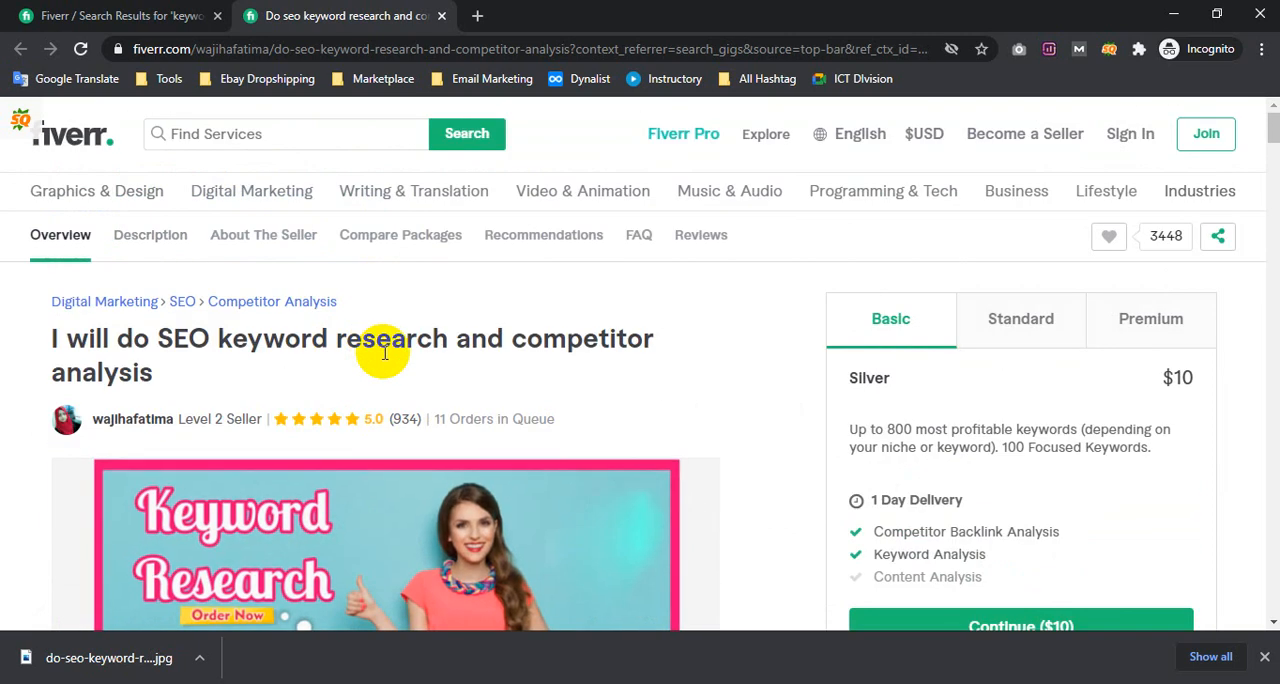
{"action": "scroll", "coordinate": [382, 390], "scroll_direction": "down", "scroll_amount": 3}
{"action": "scroll", "coordinate": [380, 263], "scroll_direction": "up", "scroll_amount": 3}
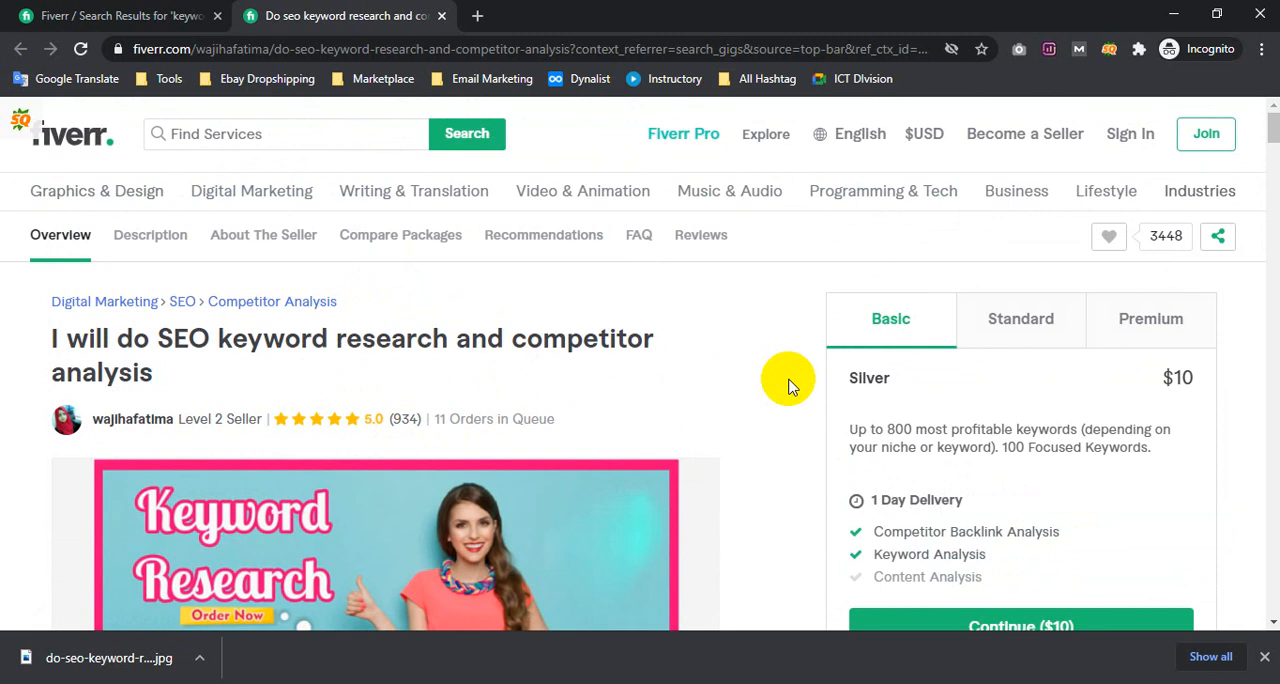
{"action": "scroll", "coordinate": [788, 387], "scroll_direction": "down", "scroll_amount": 10}
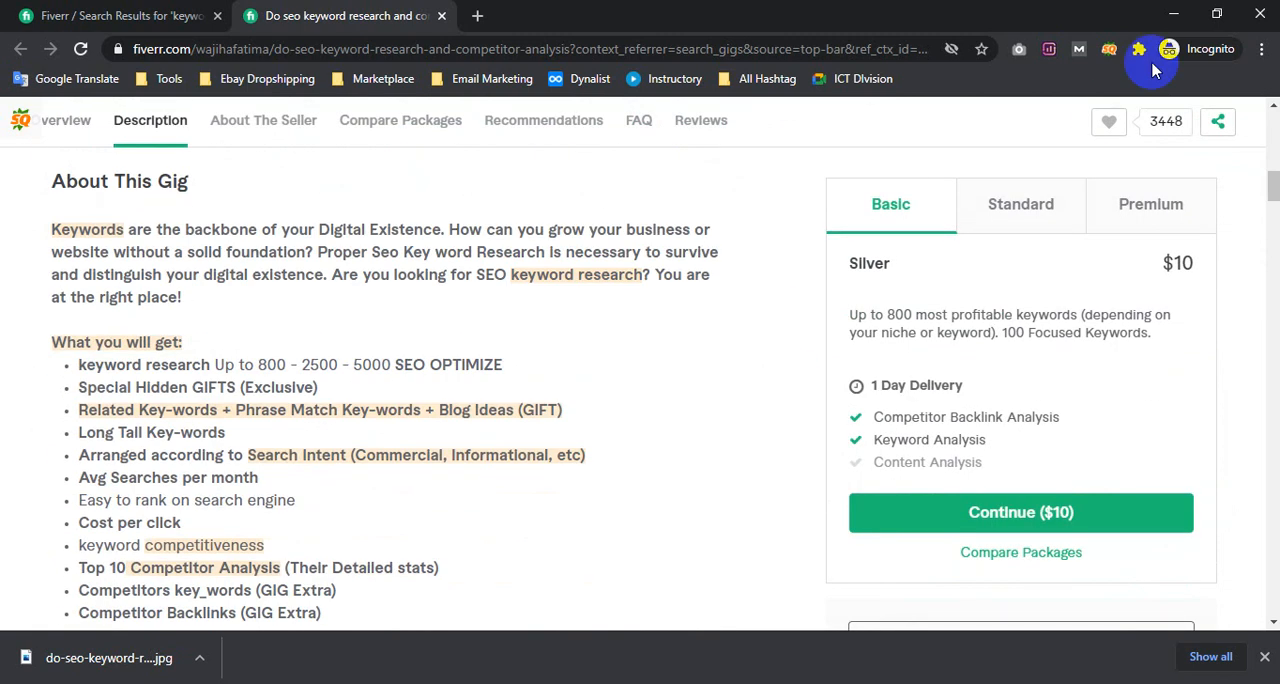
Return to the gig being edited and review the titles, descriptions and options of its three packages
{"action": "left_click", "coordinate": [1174, 14]}
{"action": "scroll", "coordinate": [975, 324], "scroll_direction": "up", "scroll_amount": 1}
{"action": "scroll", "coordinate": [940, 338], "scroll_direction": "up", "scroll_amount": 4}
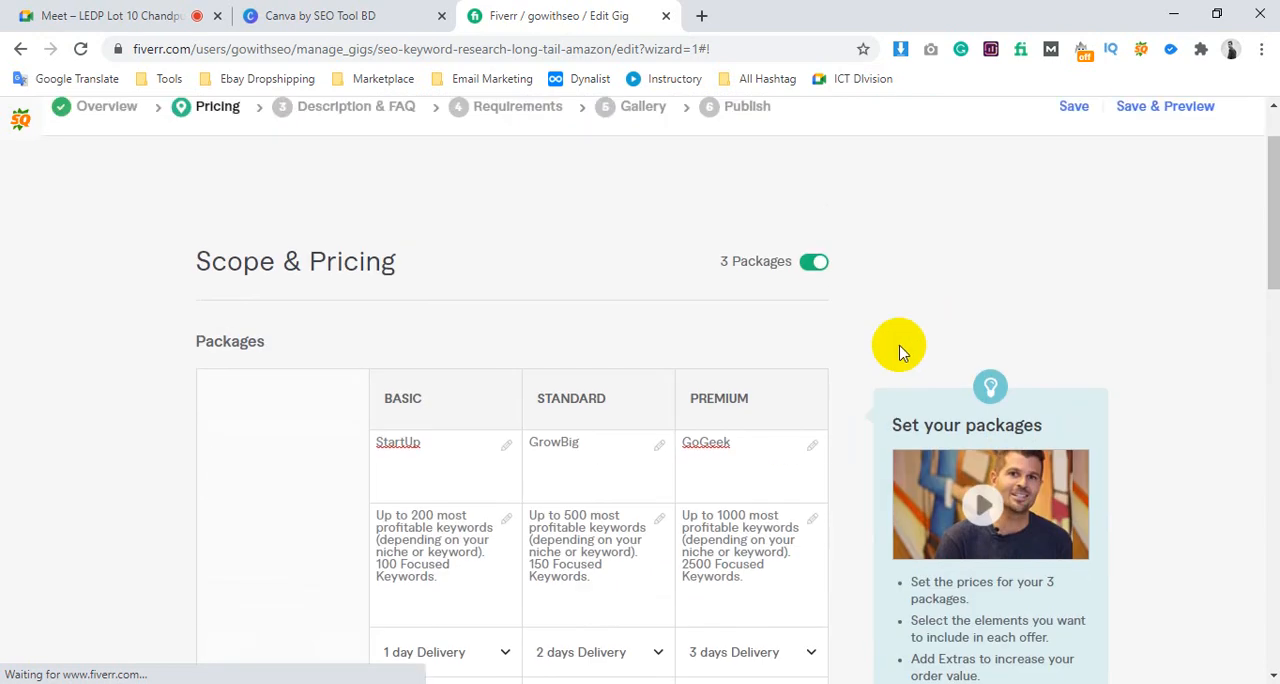
{"action": "scroll", "coordinate": [700, 365], "scroll_direction": "down", "scroll_amount": 1}
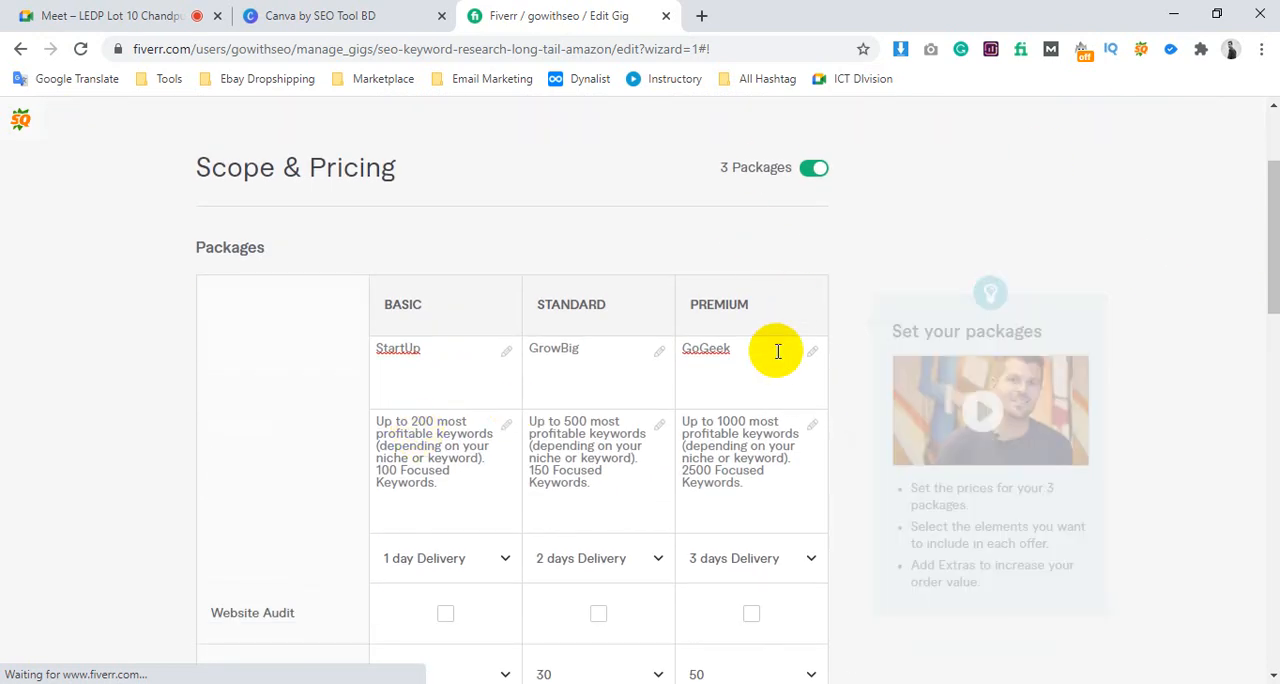
{"action": "scroll", "coordinate": [725, 415], "scroll_direction": "down", "scroll_amount": 4}
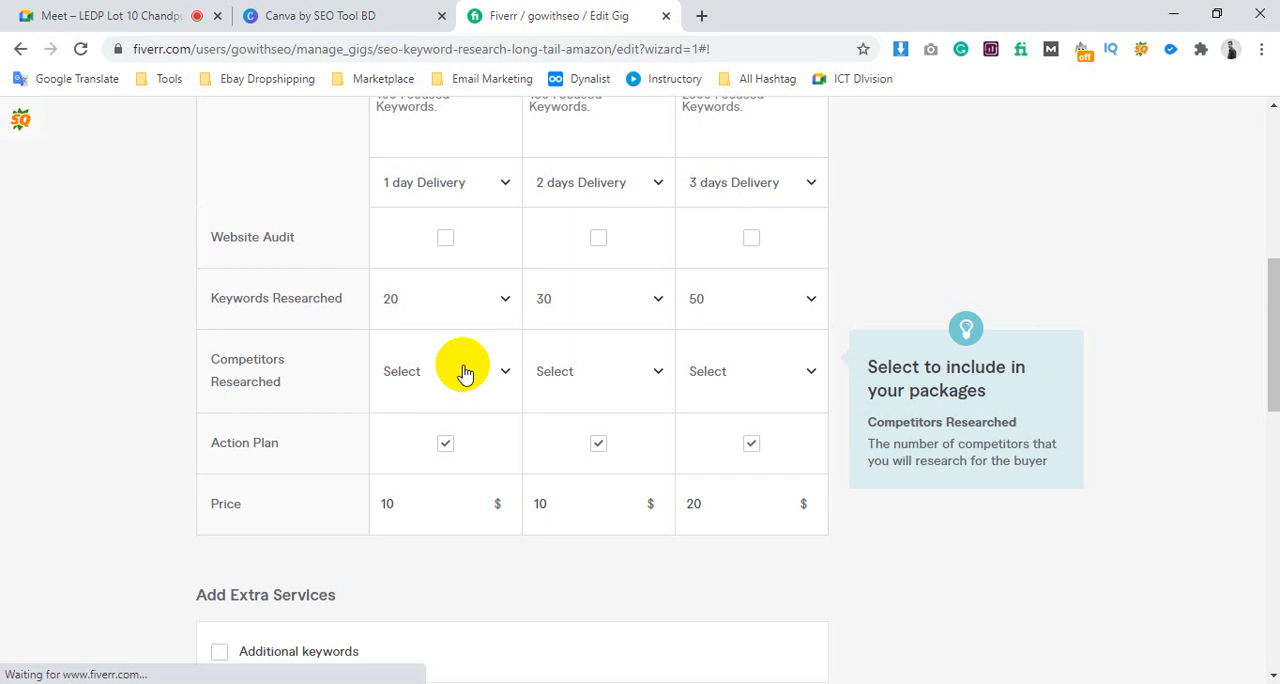
Enable the Extra fast delivery service and set the Standard package's fast delivery time to 1 day
{"action": "scroll", "coordinate": [871, 306], "scroll_direction": "down", "scroll_amount": 4}
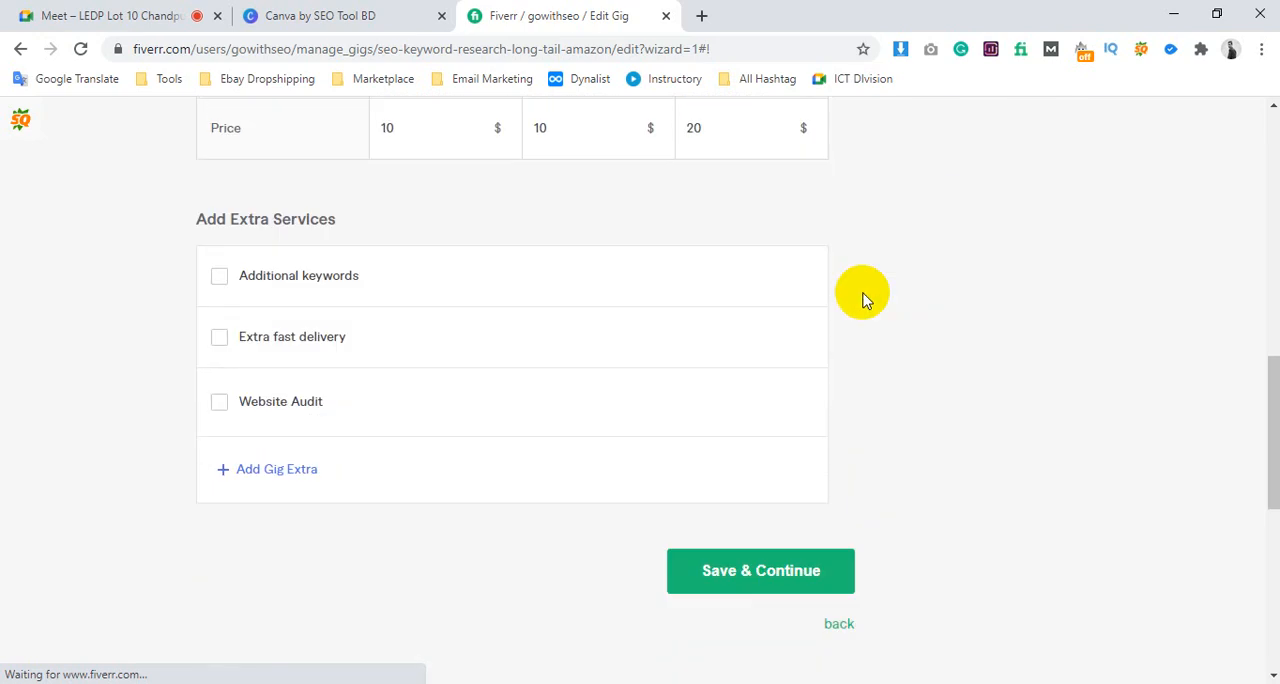
{"action": "left_click", "coordinate": [219, 279]}
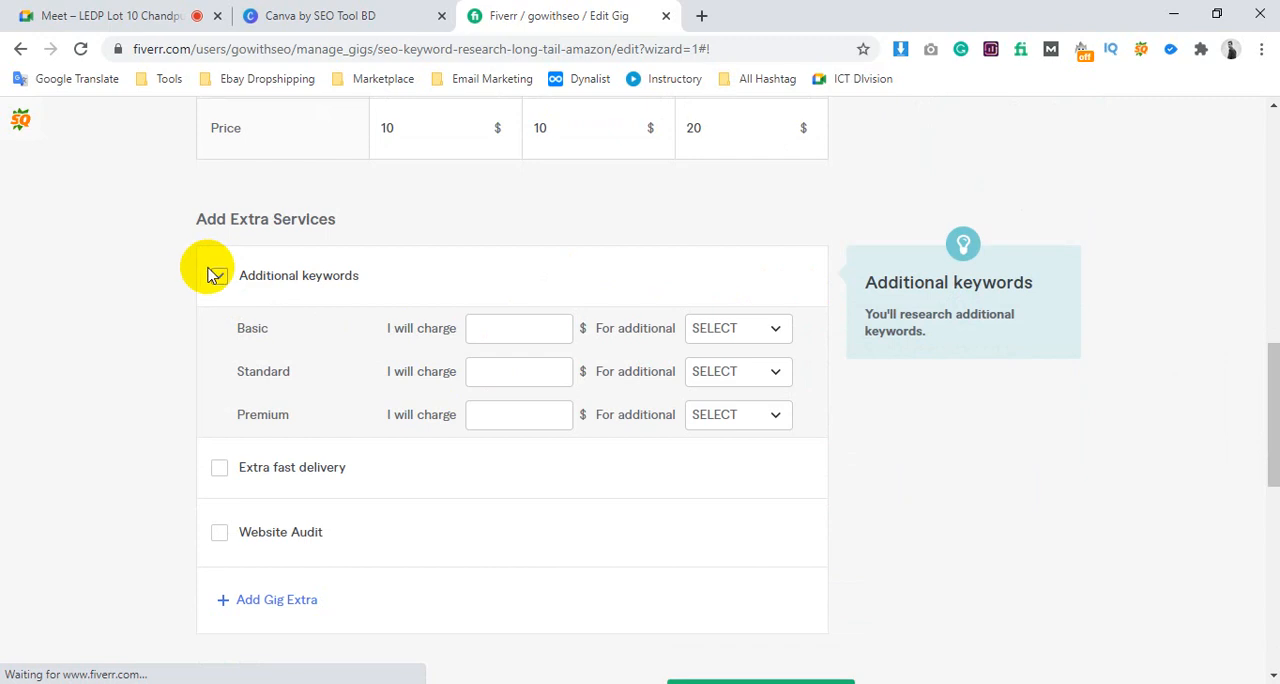
{"action": "left_click", "coordinate": [216, 276]}
{"action": "left_click", "coordinate": [220, 338]}
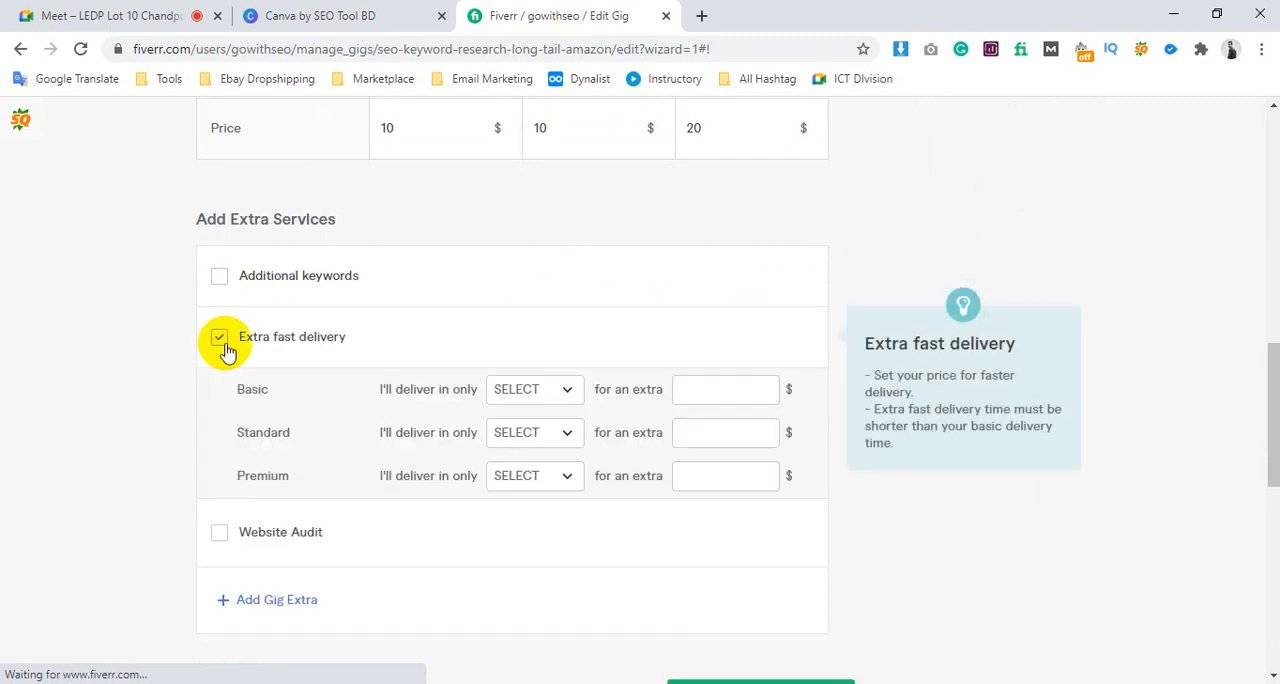
{"action": "left_click", "coordinate": [681, 433]}
{"action": "left_click", "coordinate": [561, 437]}
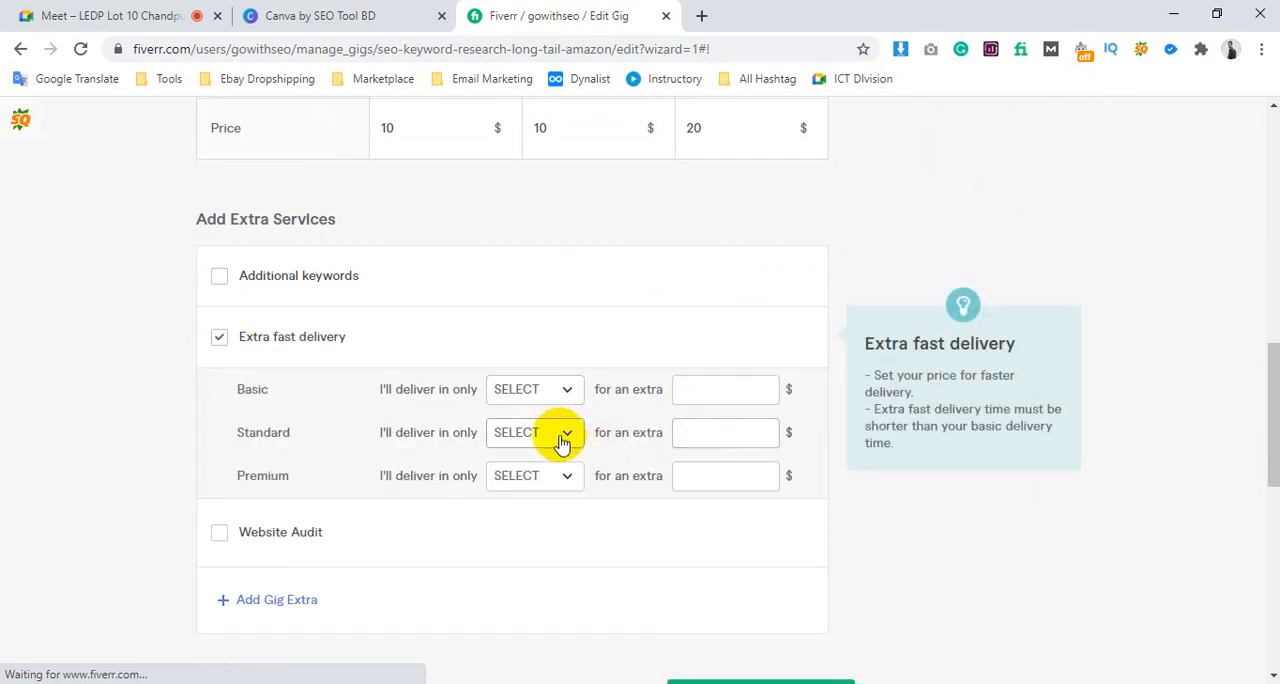
{"action": "left_click", "coordinate": [561, 437]}
{"action": "left_click", "coordinate": [560, 249]}
Check the Standard package's normal delivery time and set its extra fast delivery charge to $10
{"action": "scroll", "coordinate": [618, 268], "scroll_direction": "up", "scroll_amount": 5}
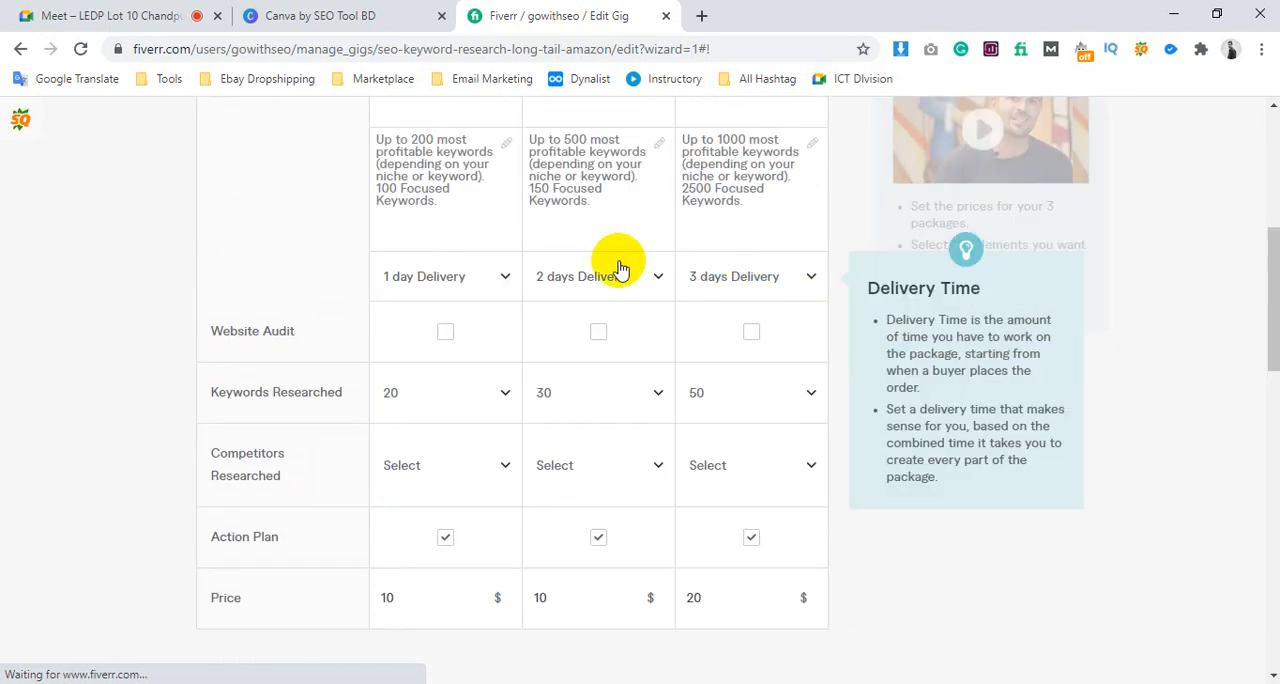
{"action": "scroll", "coordinate": [669, 343], "scroll_direction": "down", "scroll_amount": 5}
{"action": "left_click", "coordinate": [706, 432]}
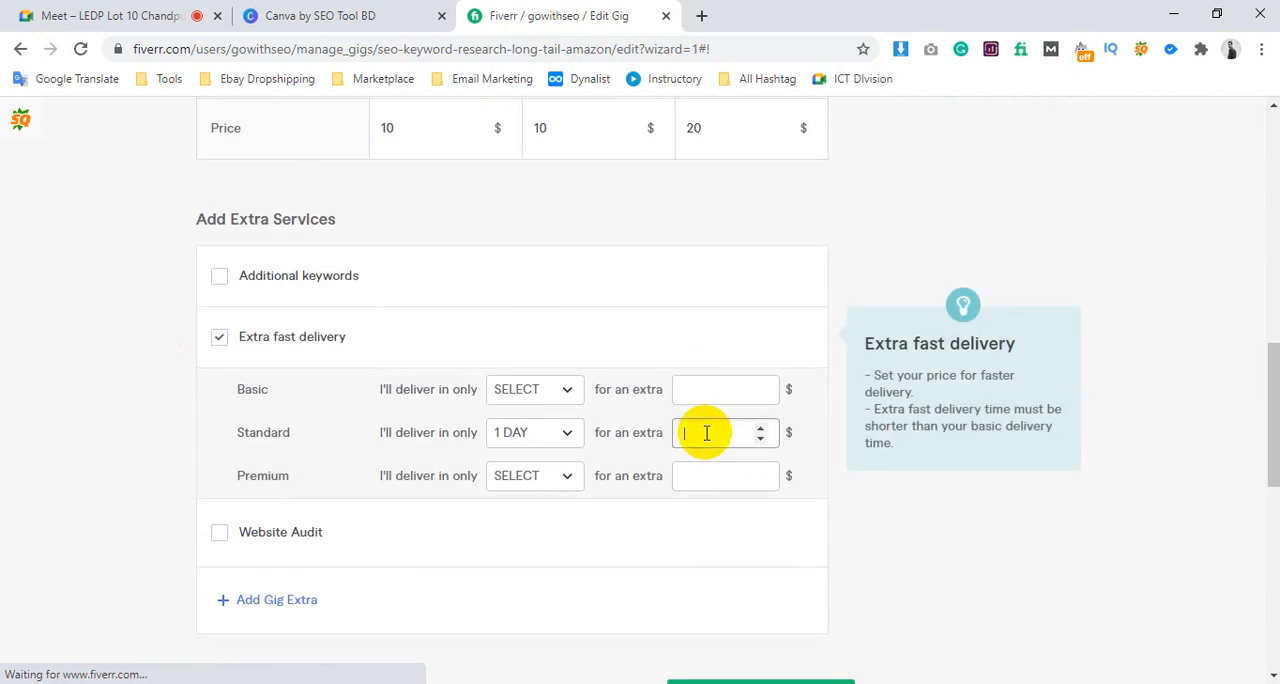
{"action": "type", "text": "5"}
{"action": "type", "text": "0"}
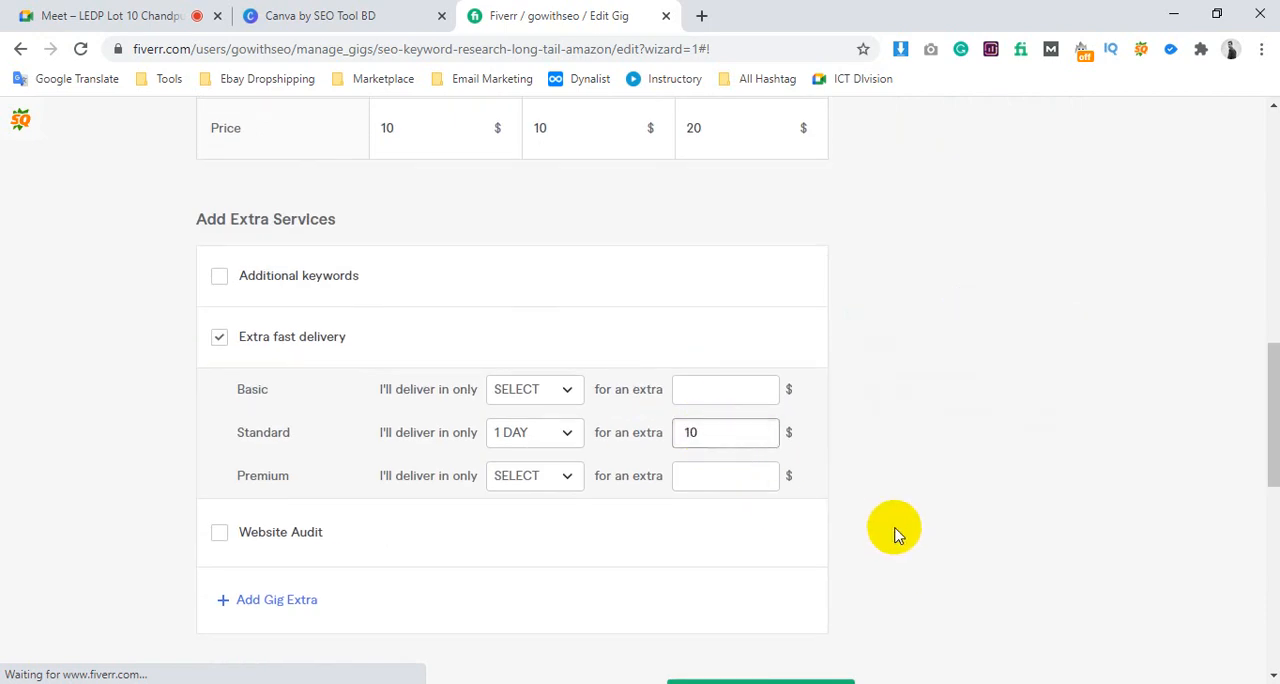
Review the package table and lower the Standard package's extra fast delivery charge to $5
{"action": "scroll", "coordinate": [611, 263], "scroll_direction": "up", "scroll_amount": 4}
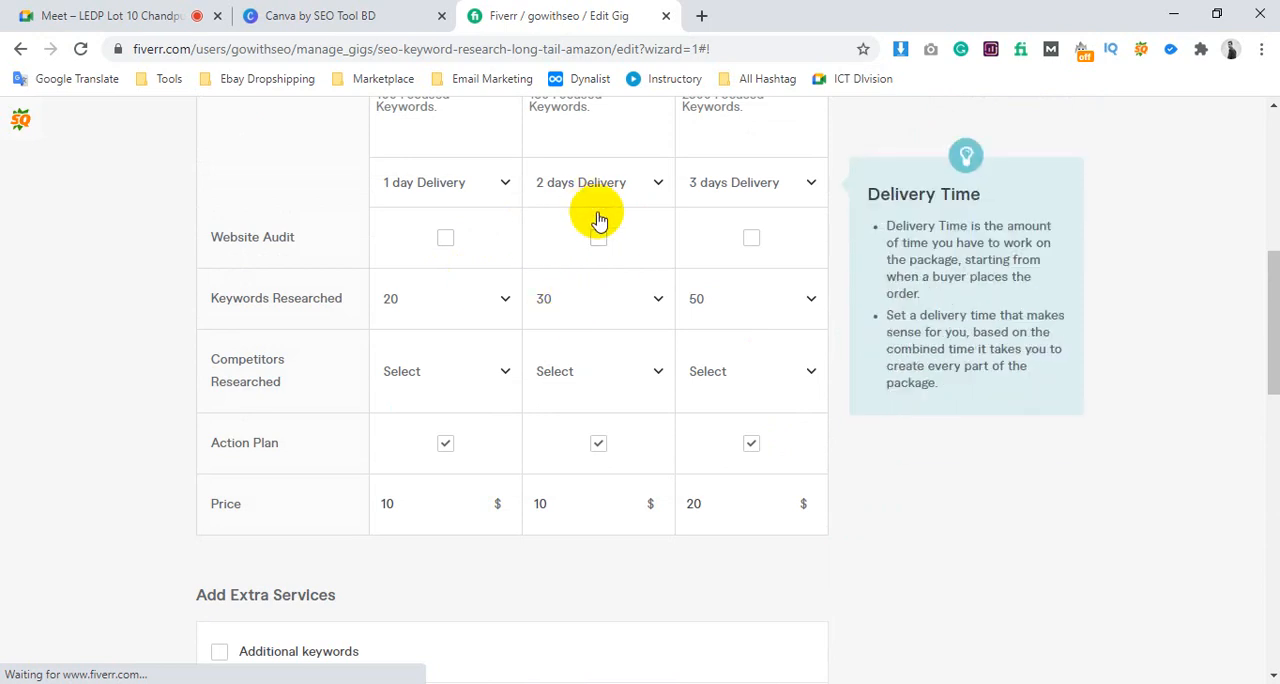
{"action": "scroll", "coordinate": [575, 318], "scroll_direction": "up", "scroll_amount": 4}
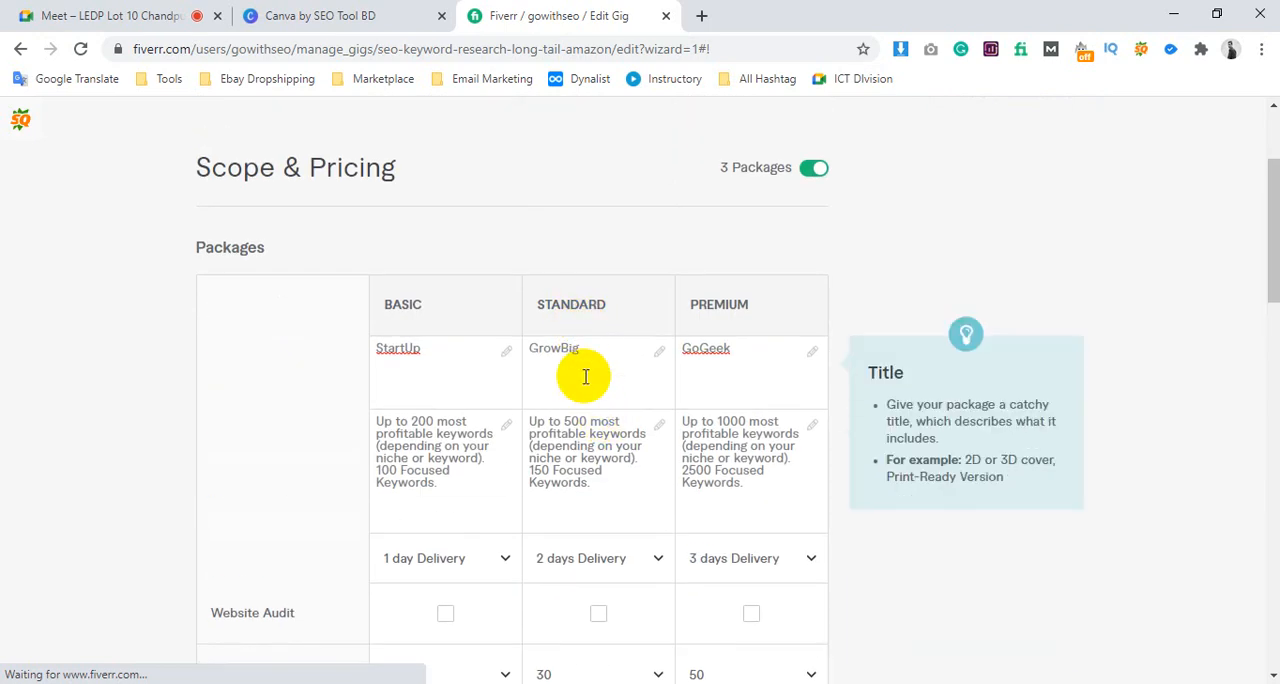
{"action": "scroll", "coordinate": [586, 384], "scroll_direction": "down", "scroll_amount": 2}
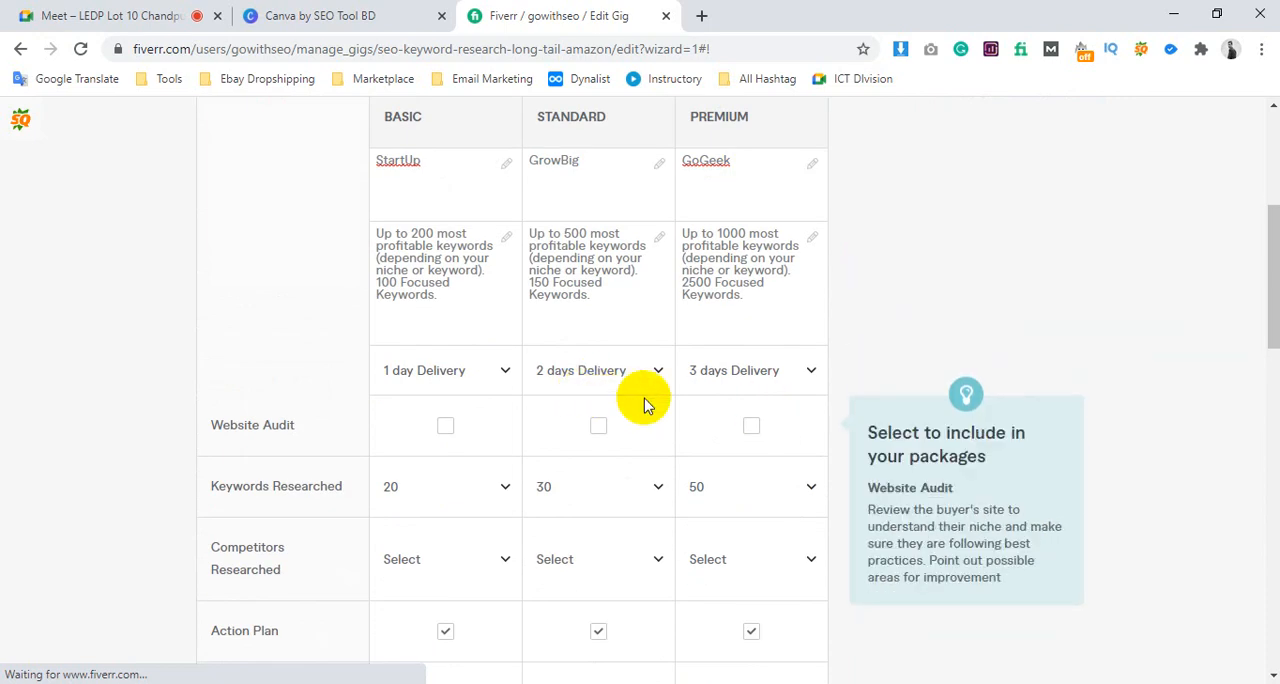
{"action": "scroll", "coordinate": [630, 410], "scroll_direction": "down", "scroll_amount": 2}
{"action": "scroll", "coordinate": [549, 329], "scroll_direction": "up", "scroll_amount": 4}
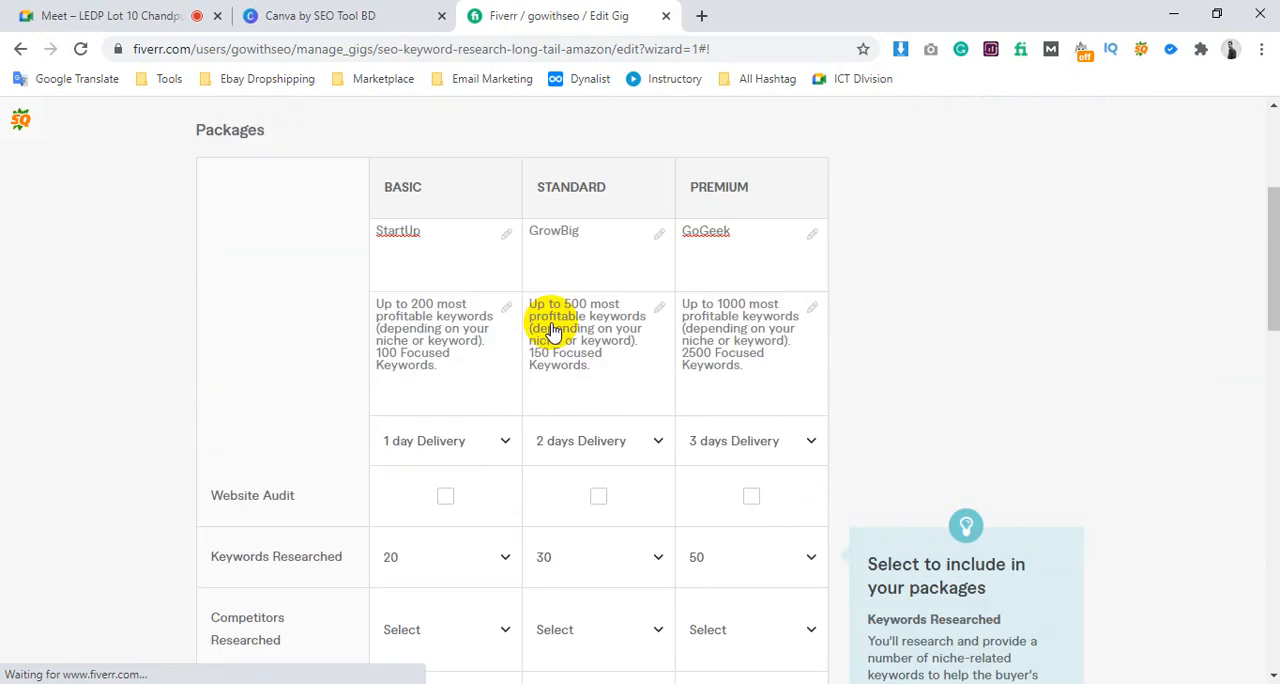
{"action": "scroll", "coordinate": [620, 350], "scroll_direction": "down", "scroll_amount": 4}
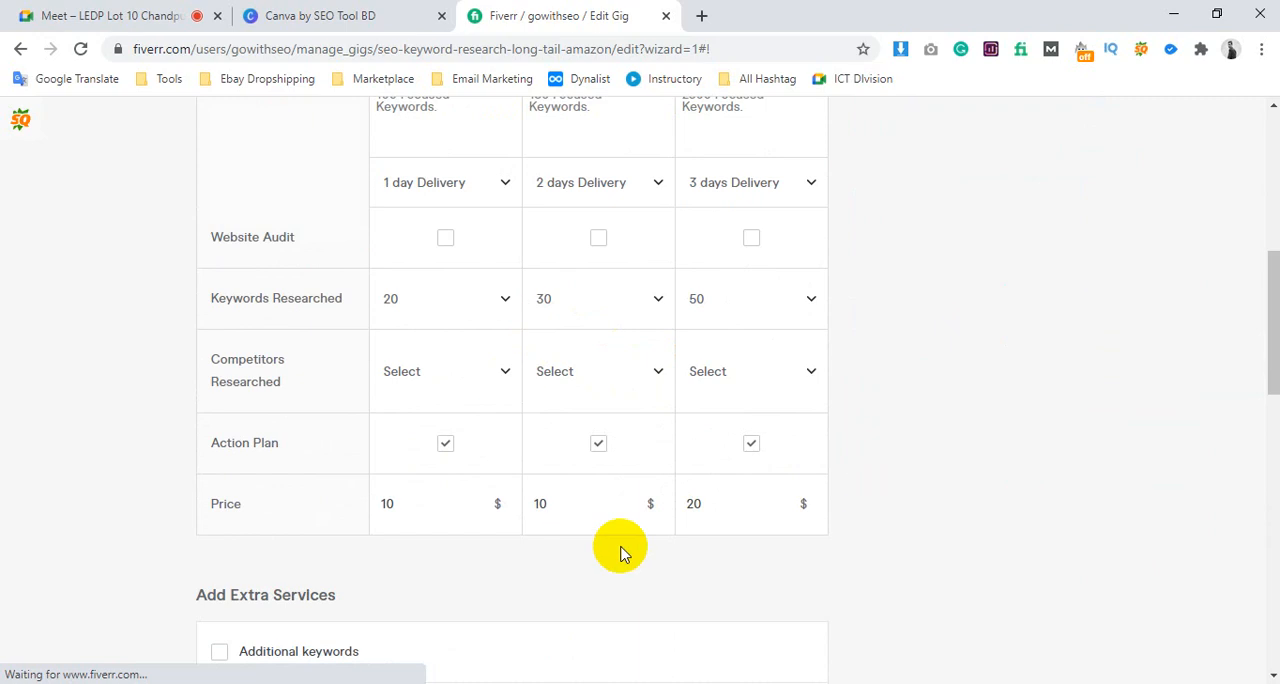
{"action": "scroll", "coordinate": [594, 515], "scroll_direction": "down", "scroll_amount": 4}
{"action": "left_click", "coordinate": [675, 433]}
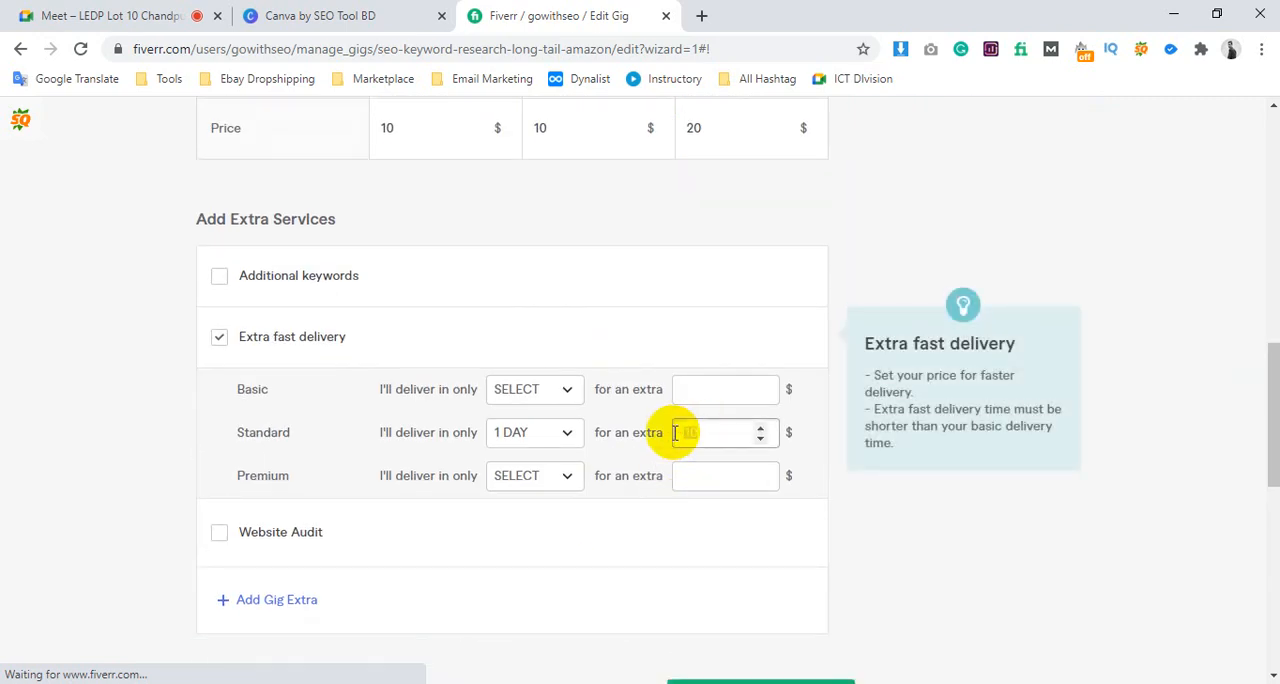
{"action": "left_click", "coordinate": [911, 528]}
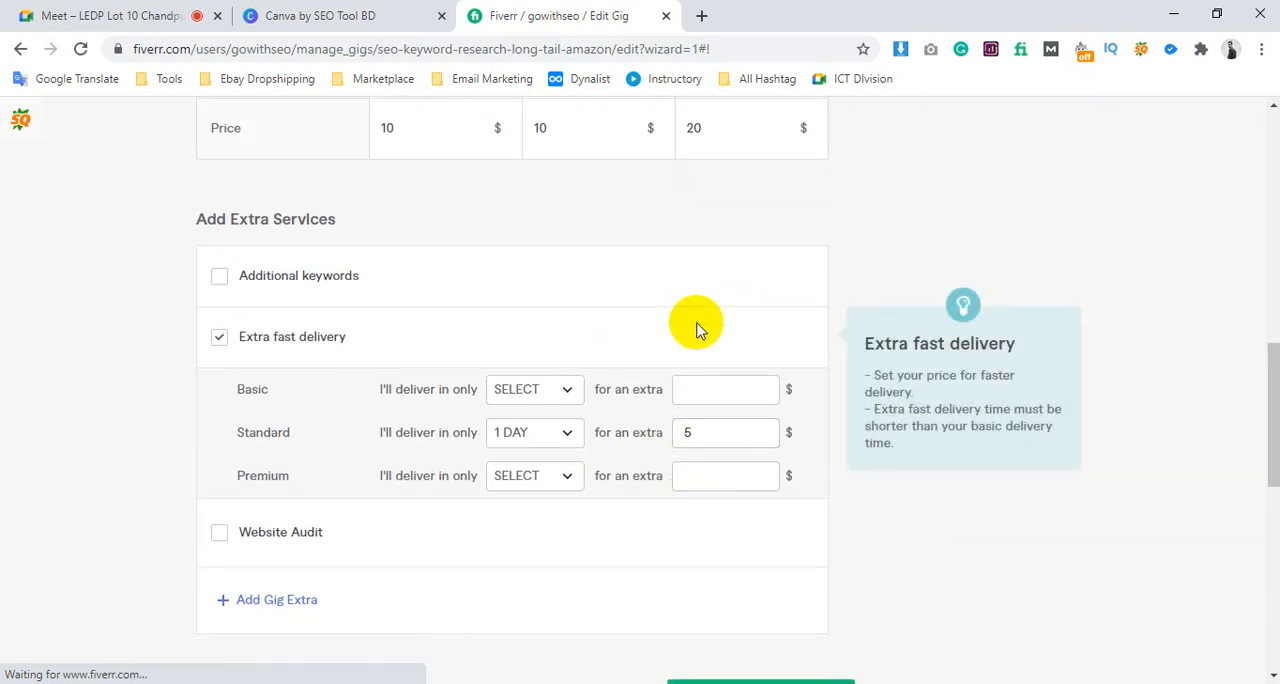
Set the Premium package's extra fast delivery to 1 day for an extra $10
{"action": "left_click", "coordinate": [528, 477]}
{"action": "left_click", "coordinate": [543, 280]}
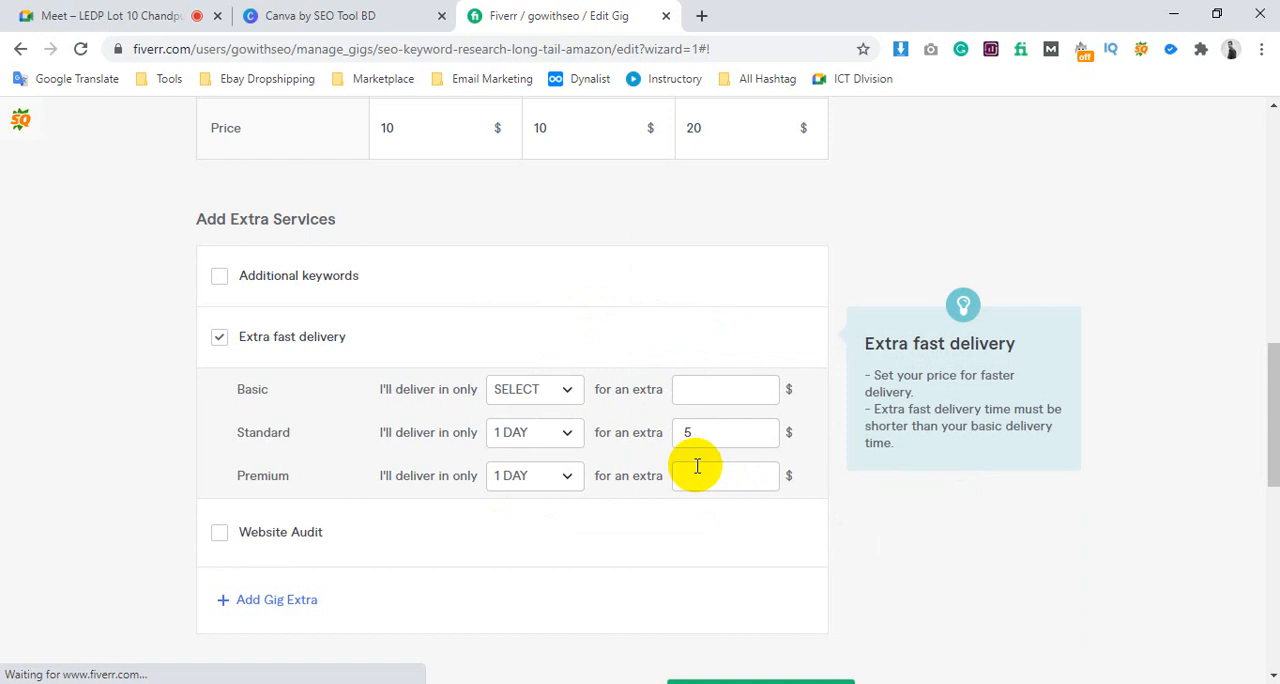
{"action": "left_click", "coordinate": [697, 466]}
{"action": "type", "text": "10"}
{"action": "left_click", "coordinate": [946, 560]}
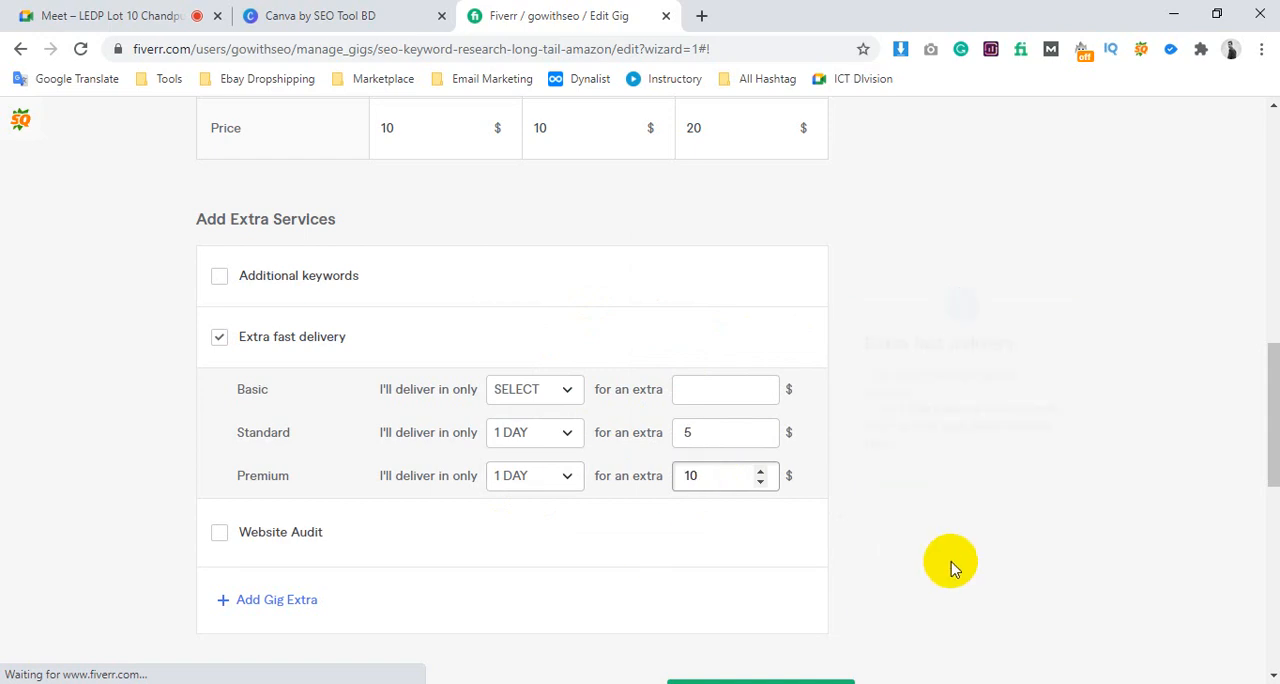
Compare the packages' normal delivery times with the extra fast delivery settings and look over the remaining extra services
{"action": "scroll", "coordinate": [946, 560], "scroll_direction": "up", "scroll_amount": 4}
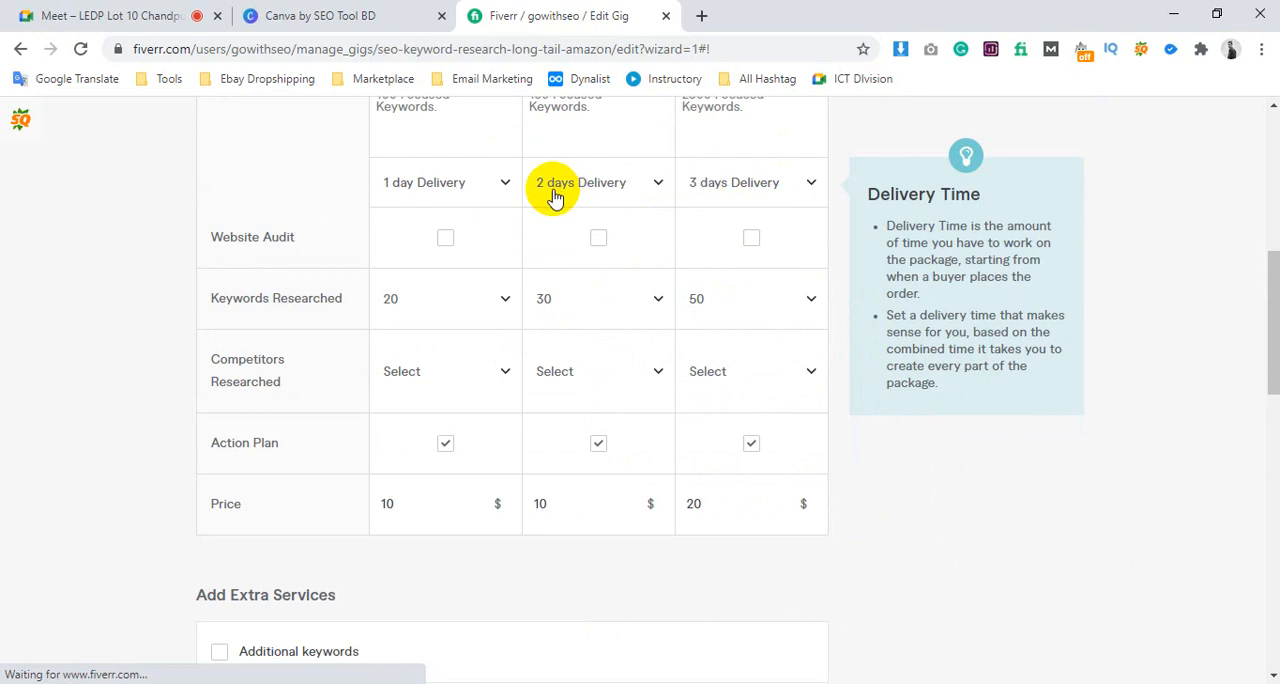
{"action": "scroll", "coordinate": [555, 195], "scroll_direction": "down", "scroll_amount": 7}
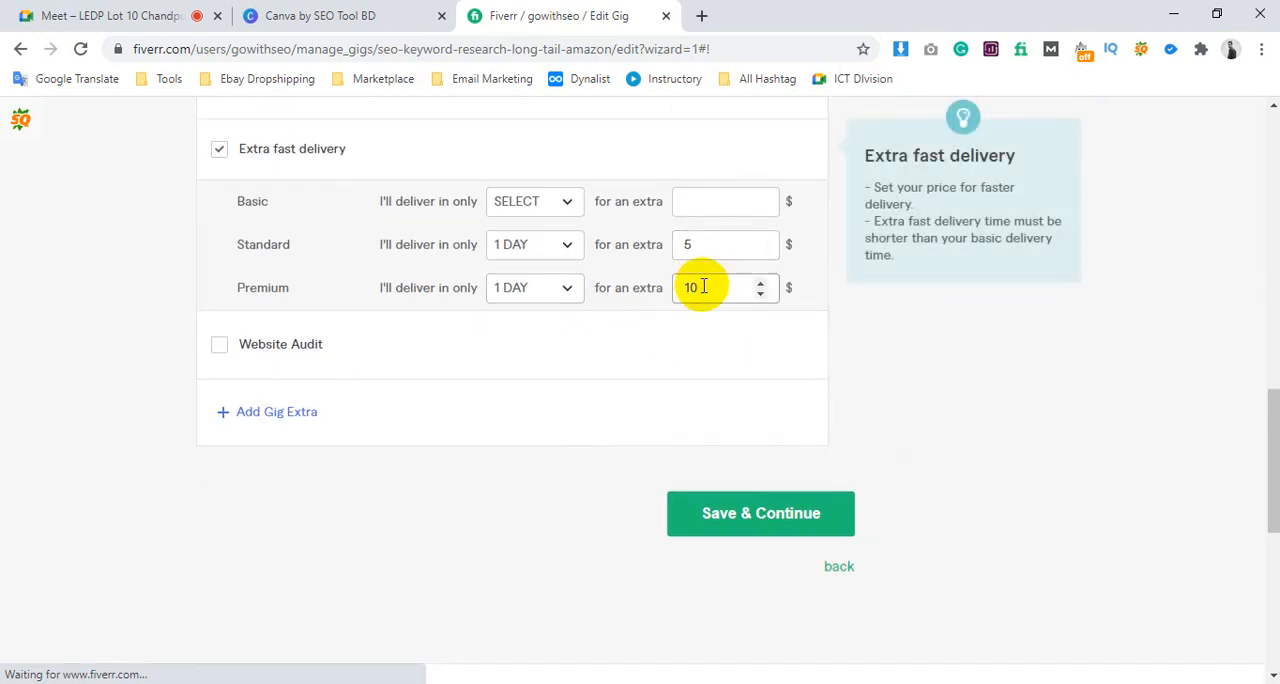
{"action": "scroll", "coordinate": [234, 357], "scroll_direction": "up", "scroll_amount": 1}
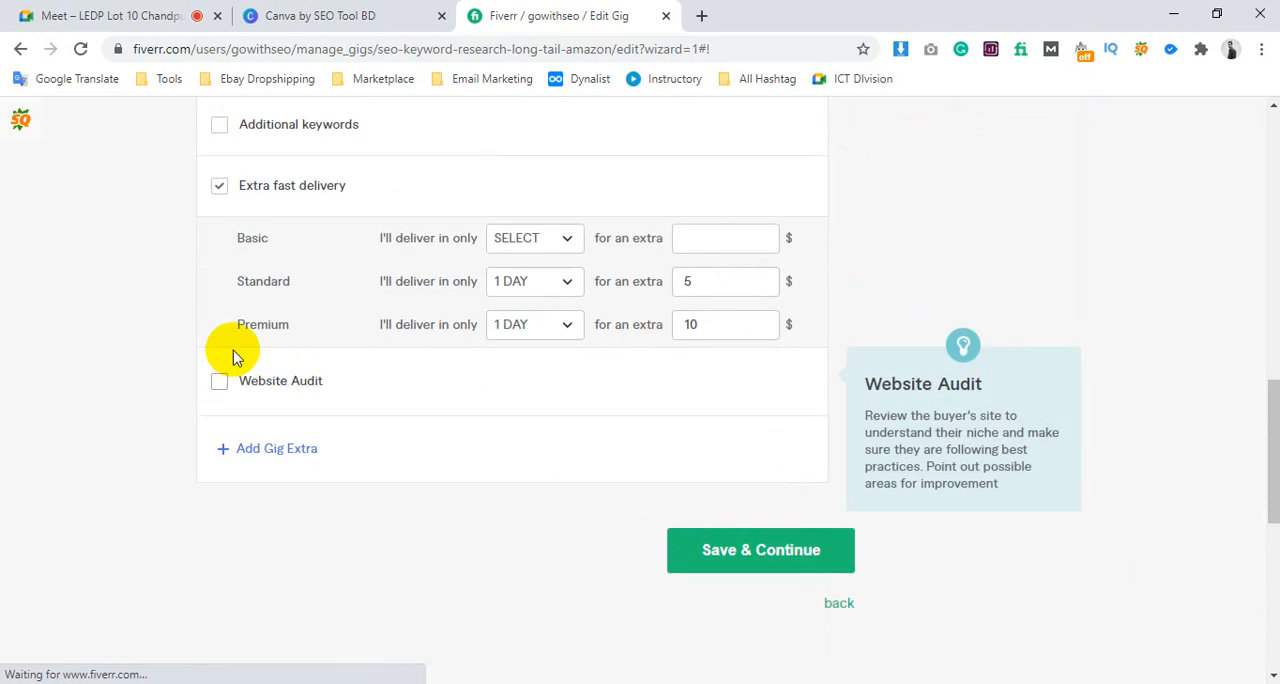
{"action": "scroll", "coordinate": [234, 357], "scroll_direction": "up", "scroll_amount": 2}
{"action": "scroll", "coordinate": [236, 360], "scroll_direction": "down", "scroll_amount": 3}
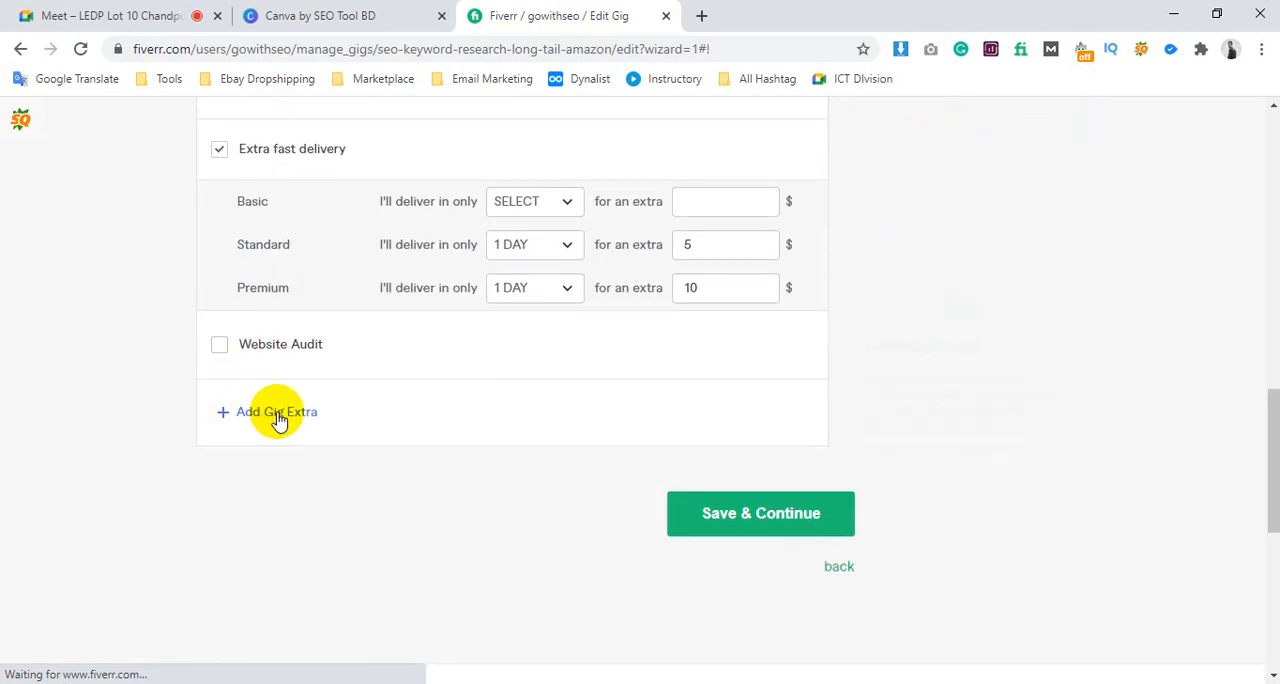
Recheck the package prices, set the Basic package's price to $5, and save to continue to the description stage
{"action": "scroll", "coordinate": [369, 401], "scroll_direction": "up", "scroll_amount": 3}
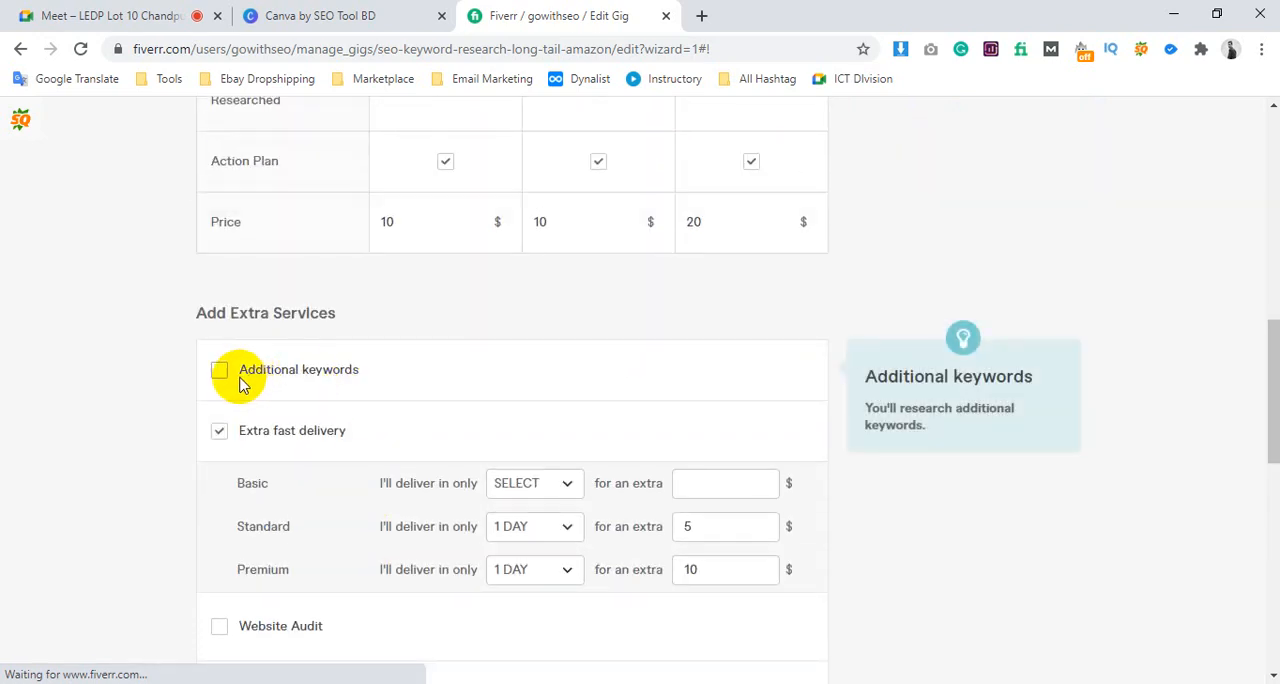
{"action": "scroll", "coordinate": [674, 314], "scroll_direction": "up", "scroll_amount": 6}
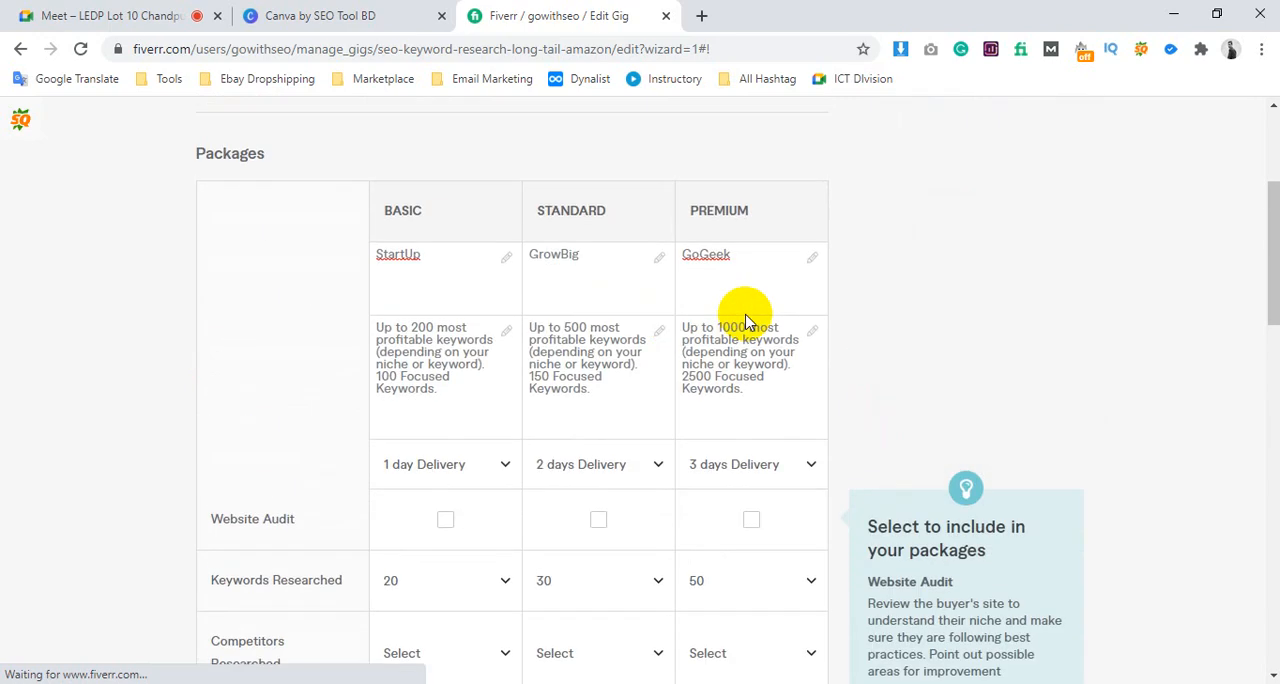
{"action": "scroll", "coordinate": [966, 403], "scroll_direction": "down", "scroll_amount": 10}
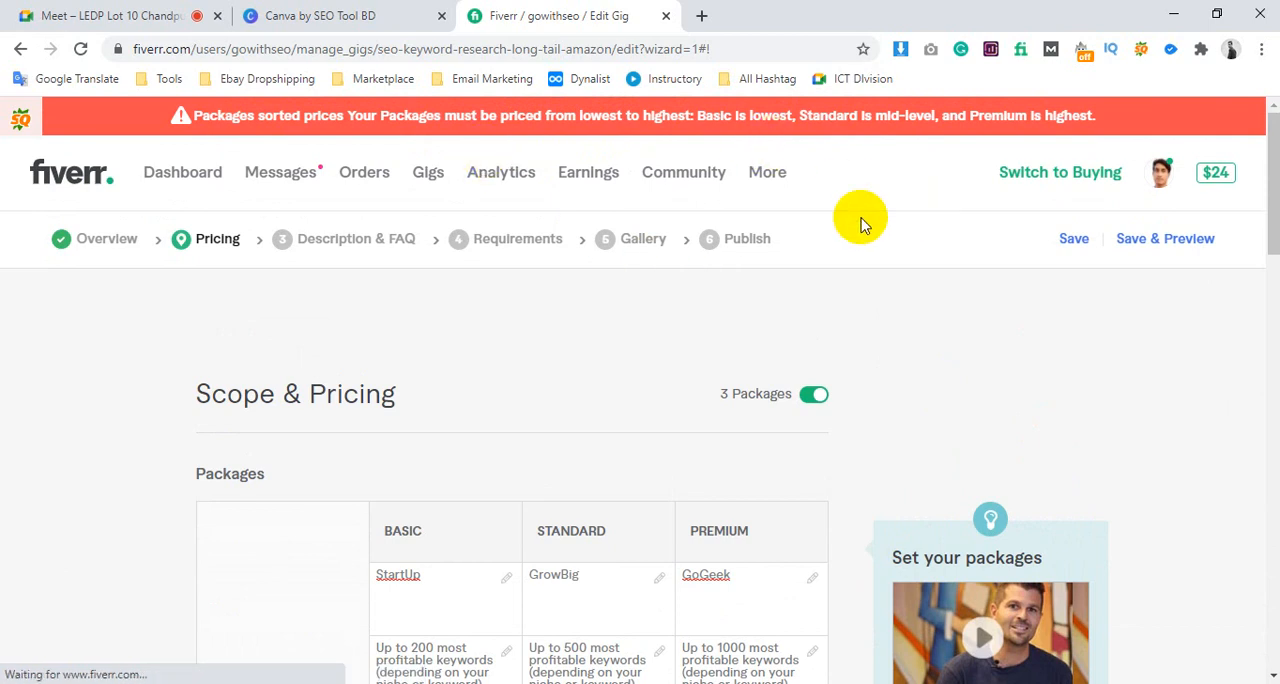
{"action": "scroll", "coordinate": [990, 306], "scroll_direction": "down", "scroll_amount": 1}
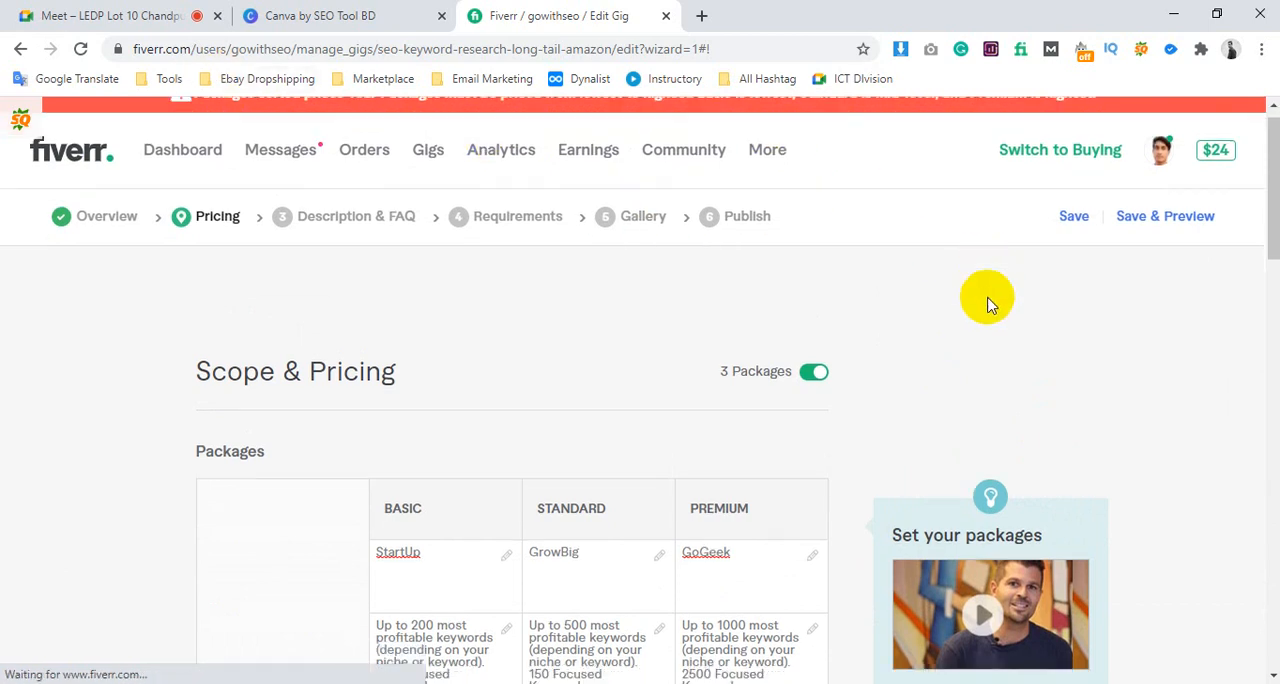
{"action": "scroll", "coordinate": [988, 305], "scroll_direction": "down", "scroll_amount": 6}
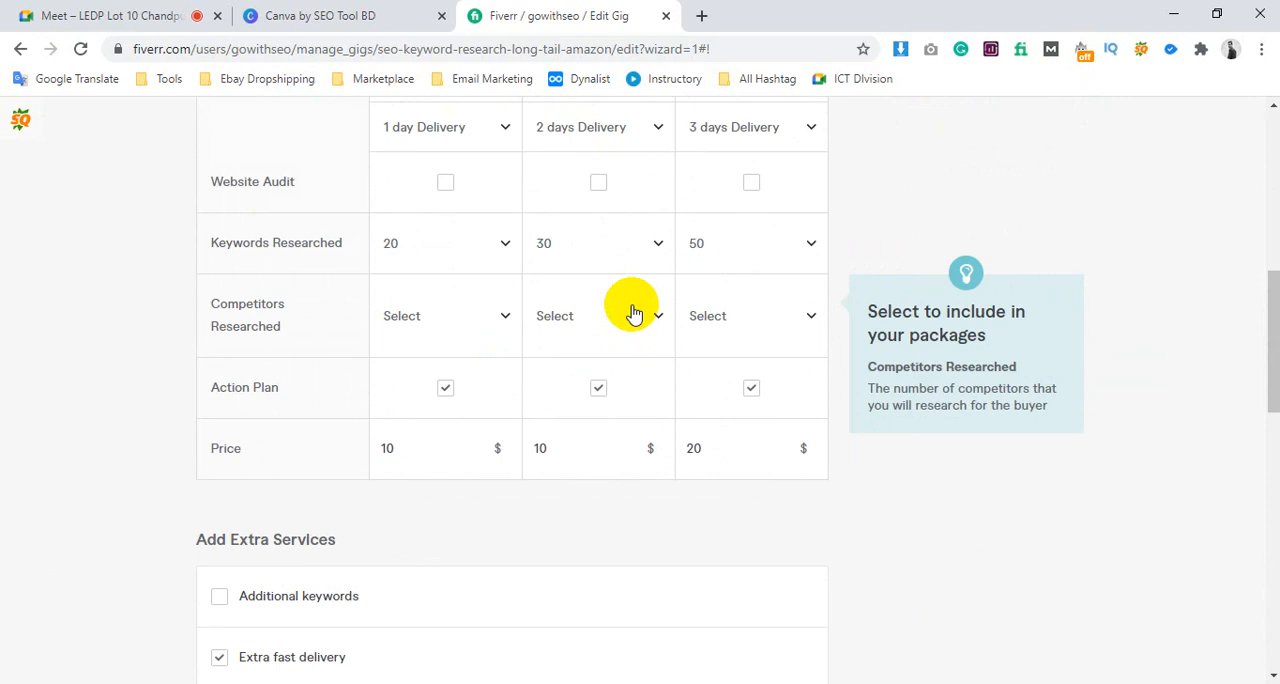
{"action": "scroll", "coordinate": [626, 295], "scroll_direction": "down", "scroll_amount": 3}
{"action": "scroll", "coordinate": [503, 272], "scroll_direction": "up", "scroll_amount": 2}
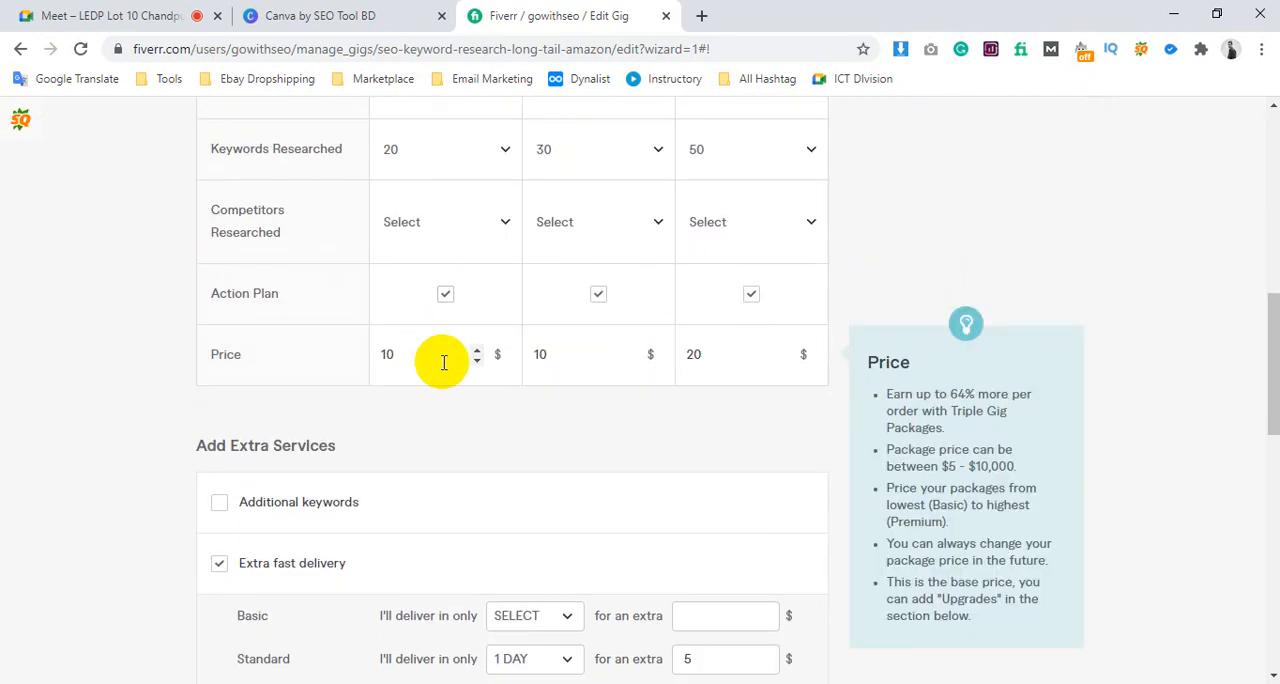
{"action": "double_click", "coordinate": [417, 350]}
{"action": "key", "text": "BackSpace"}
{"action": "type", "text": "5"}
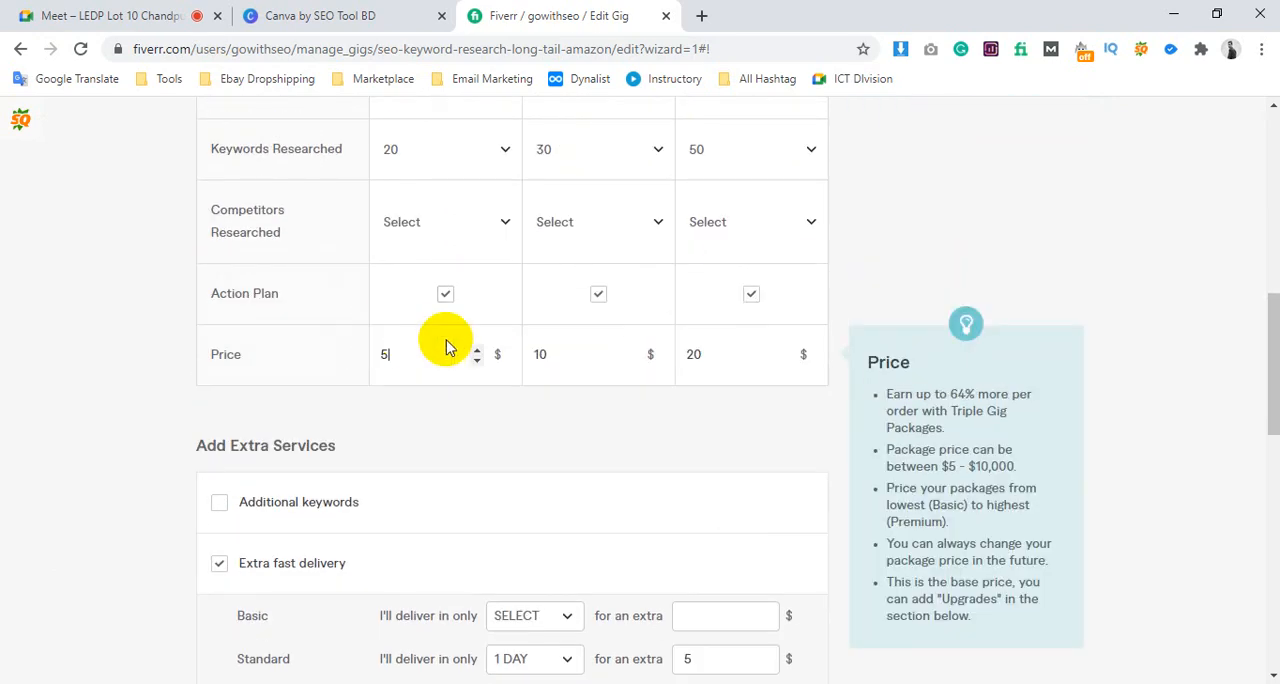
{"action": "scroll", "coordinate": [590, 455], "scroll_direction": "down", "scroll_amount": 4}
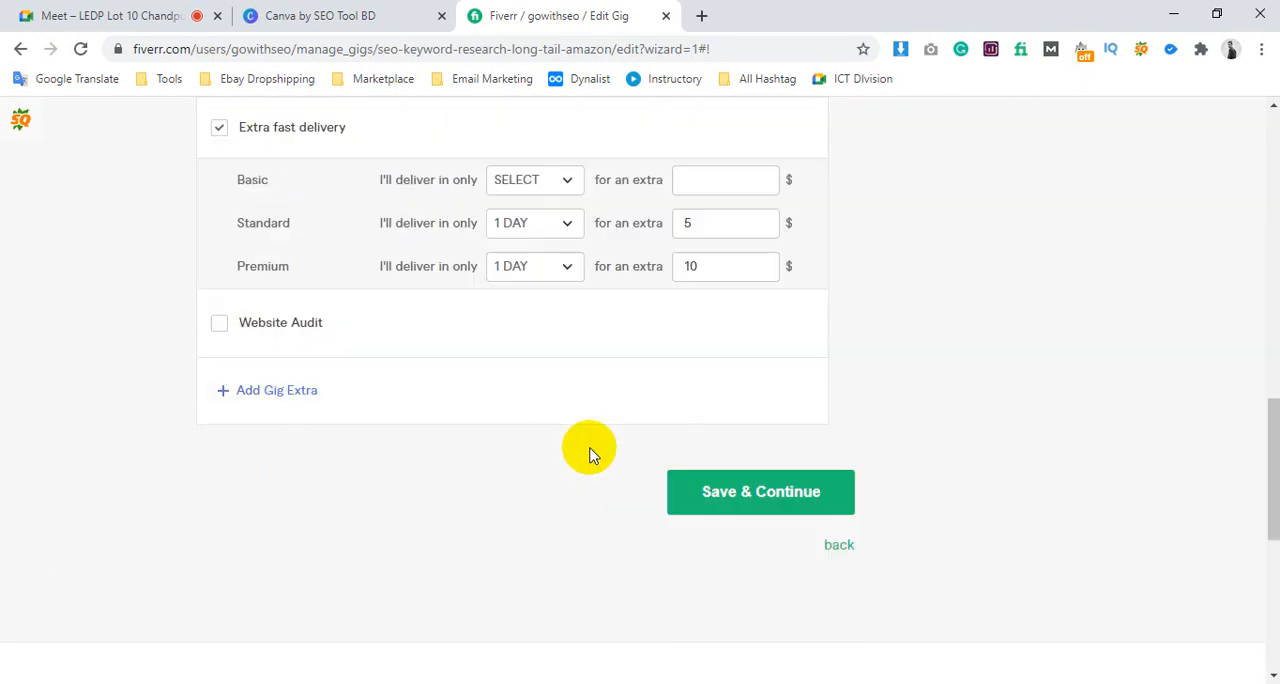
{"action": "left_click", "coordinate": [709, 470]}
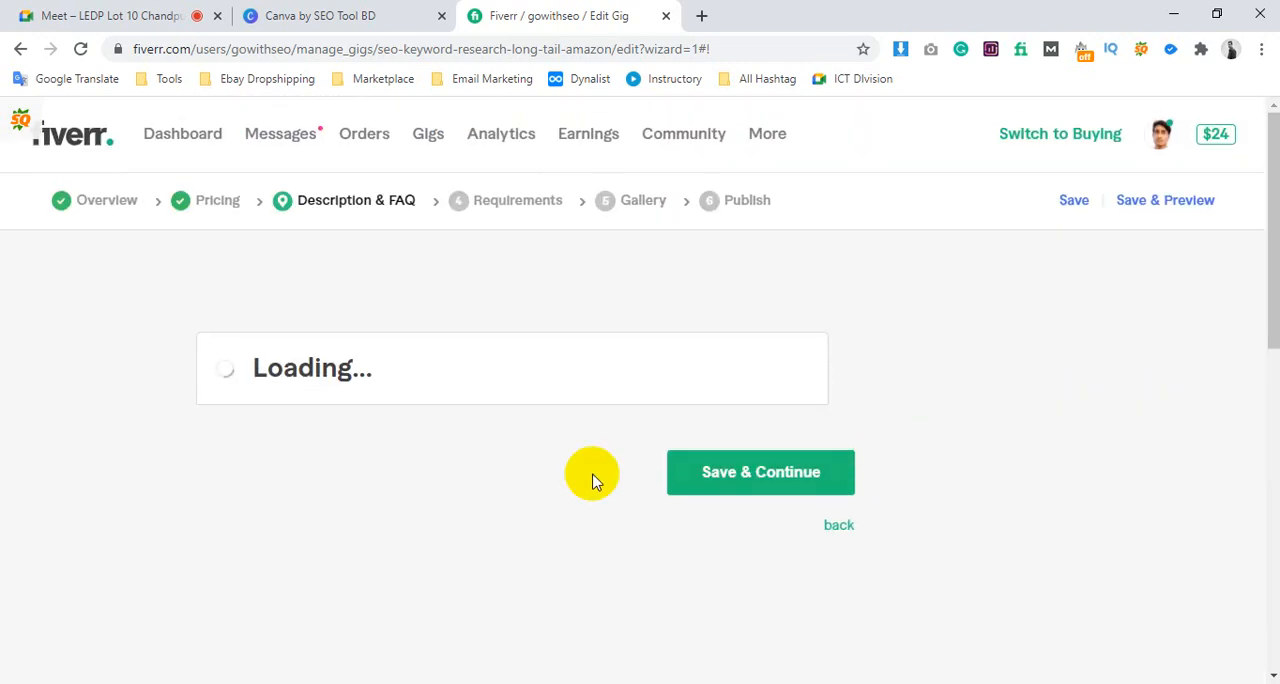
Switch to the competitor's keyword research gig and copy its full About This Gig text
{"action": "scroll", "coordinate": [451, 509], "scroll_direction": "down", "scroll_amount": 3}
{"action": "left_click", "coordinate": [331, 343]}
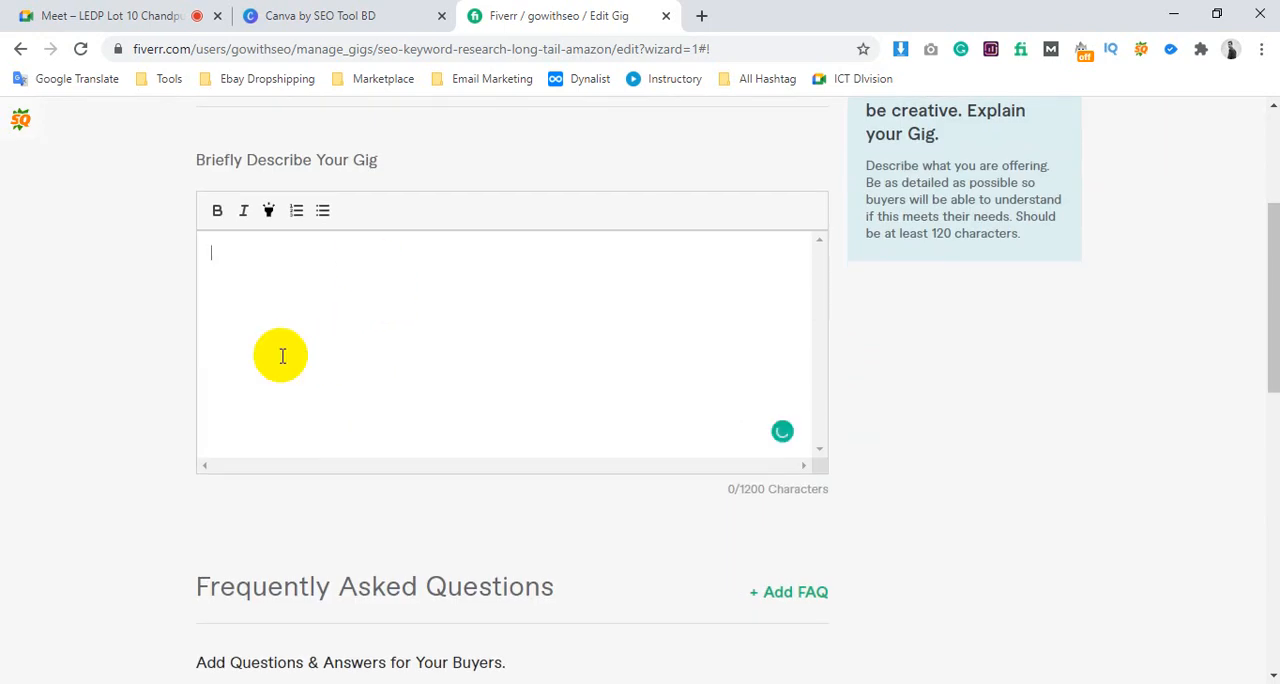
{"action": "mouse_move", "coordinate": [251, 677]}
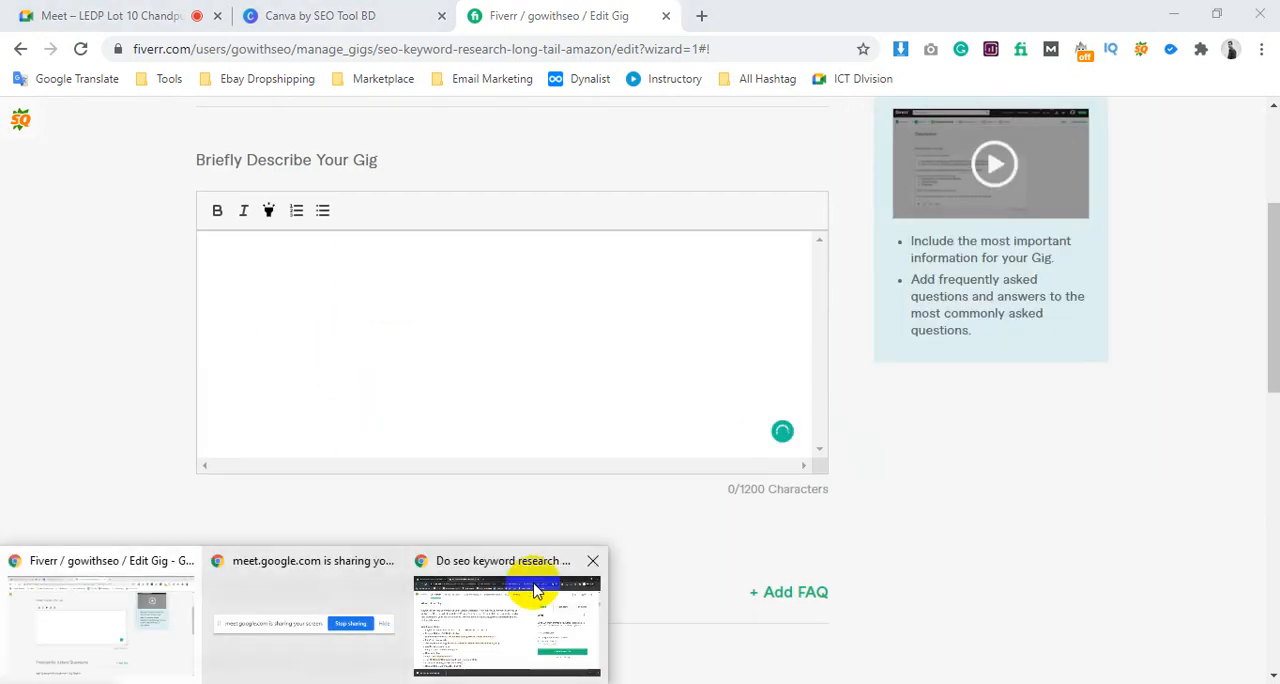
{"action": "left_click", "coordinate": [529, 591]}
{"action": "scroll", "coordinate": [197, 366], "scroll_direction": "down", "scroll_amount": 2}
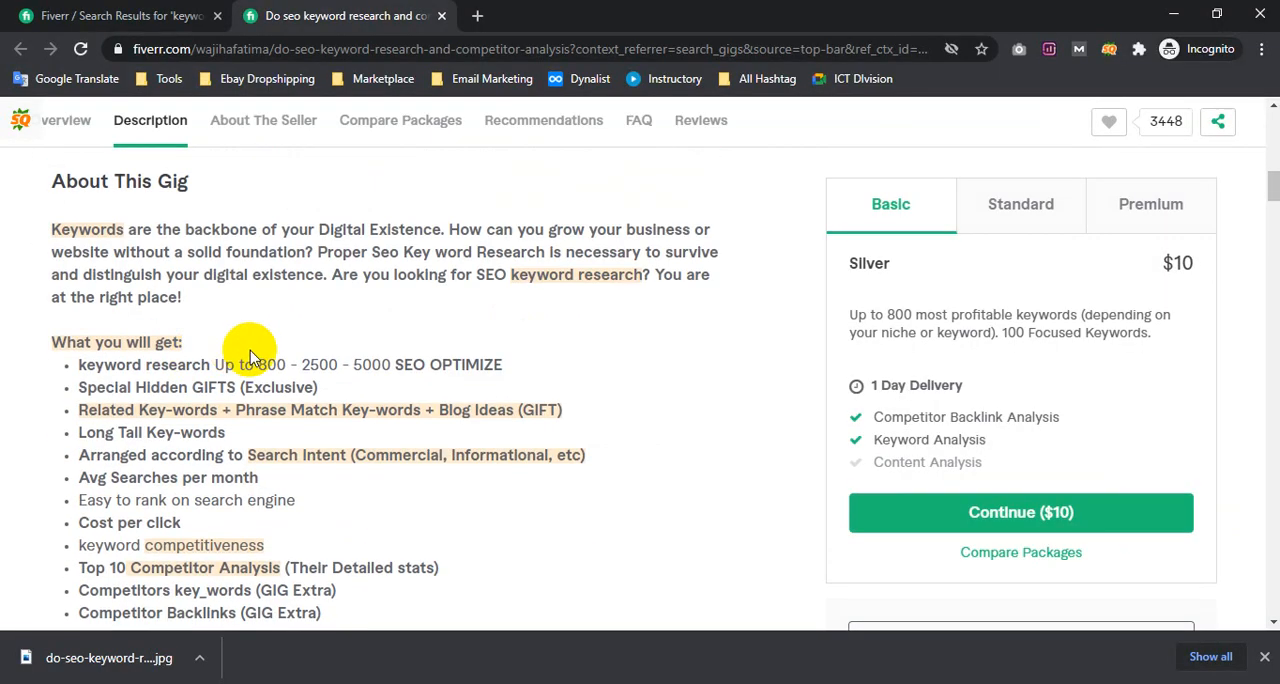
{"action": "left_click_drag", "start_coordinate": [50, 229], "coordinate": [449, 317]}
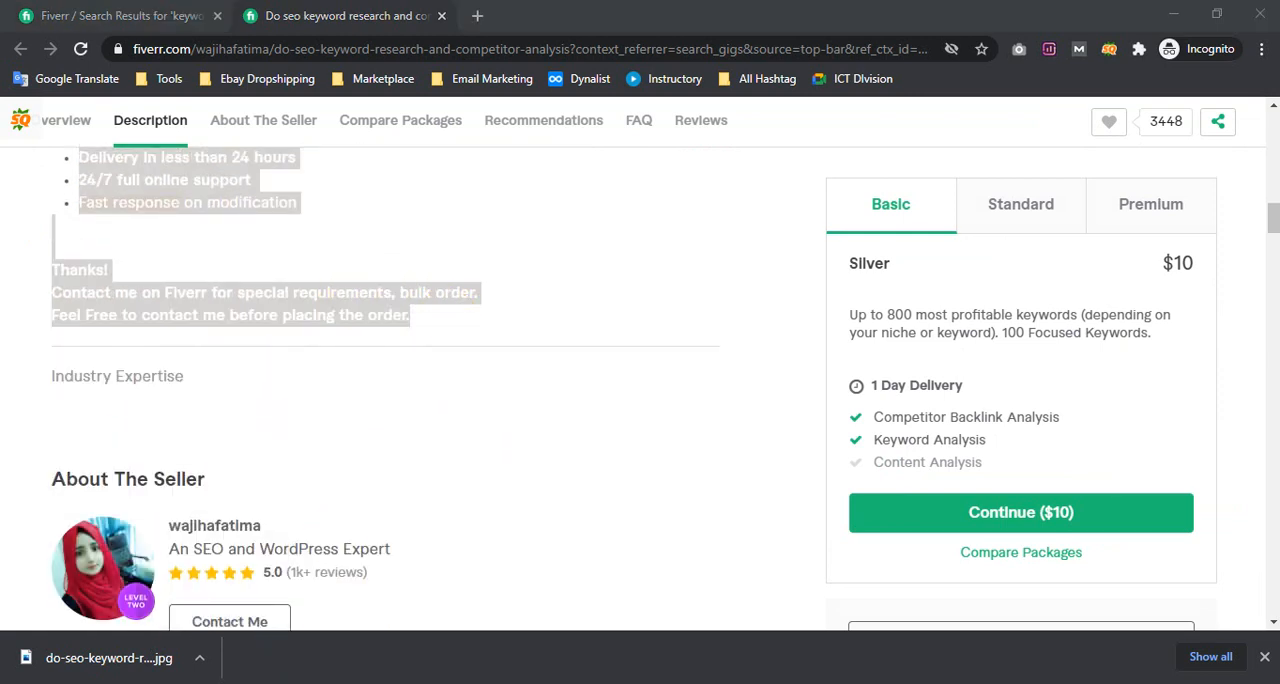
Return to the gig being edited, paste the copied text as its description, and look over the pasted content
{"action": "mouse_move", "coordinate": [219, 651]}
{"action": "left_click", "coordinate": [140, 620]}
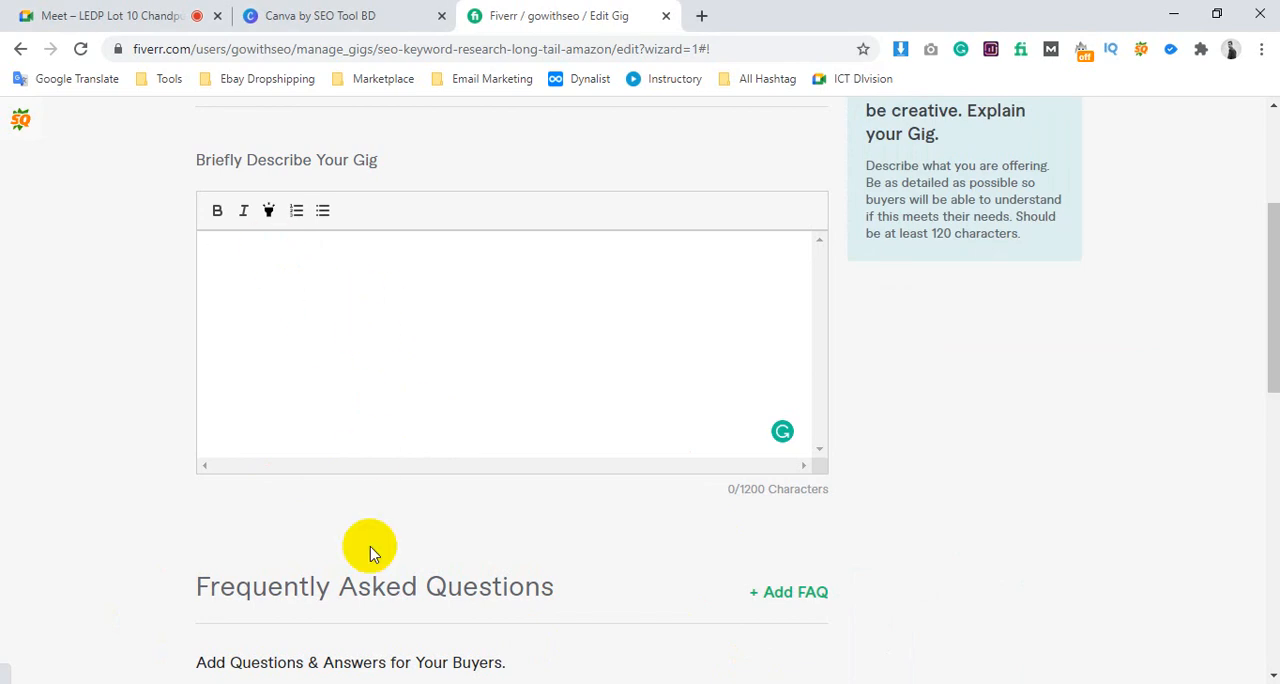
{"action": "left_click", "coordinate": [318, 437]}
{"action": "key", "text": "ctrl+v"}
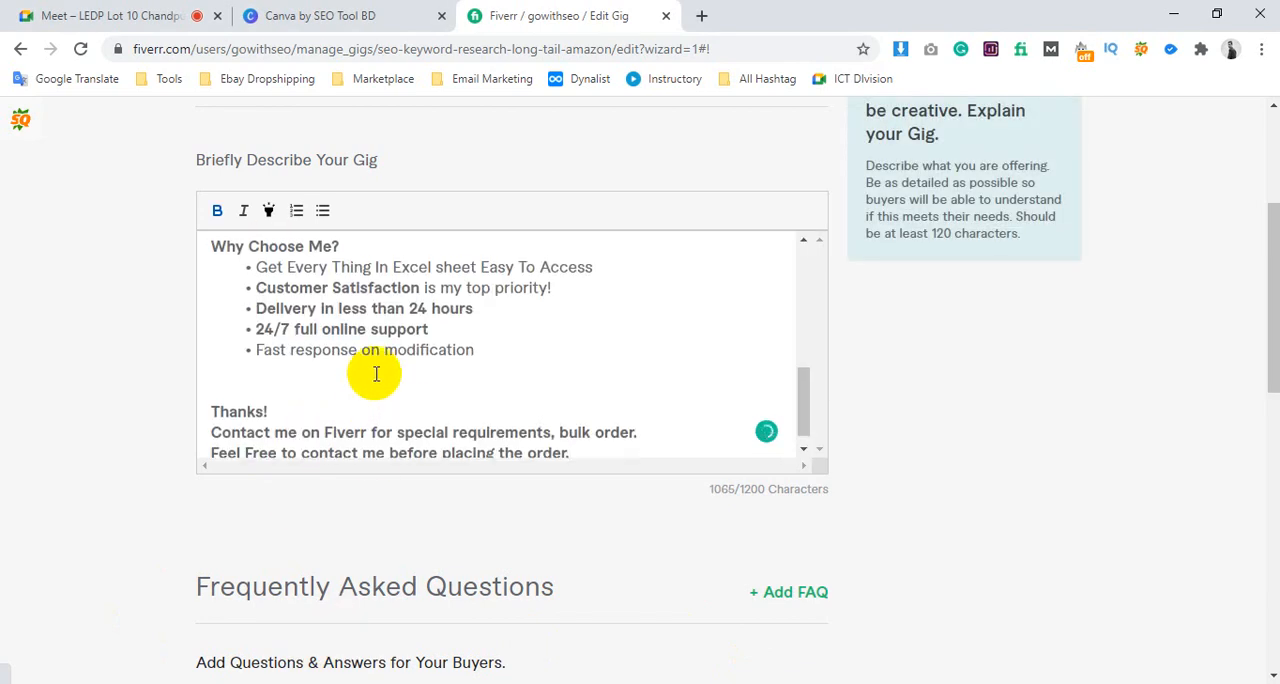
{"action": "scroll", "coordinate": [366, 366], "scroll_direction": "up", "scroll_amount": 10}
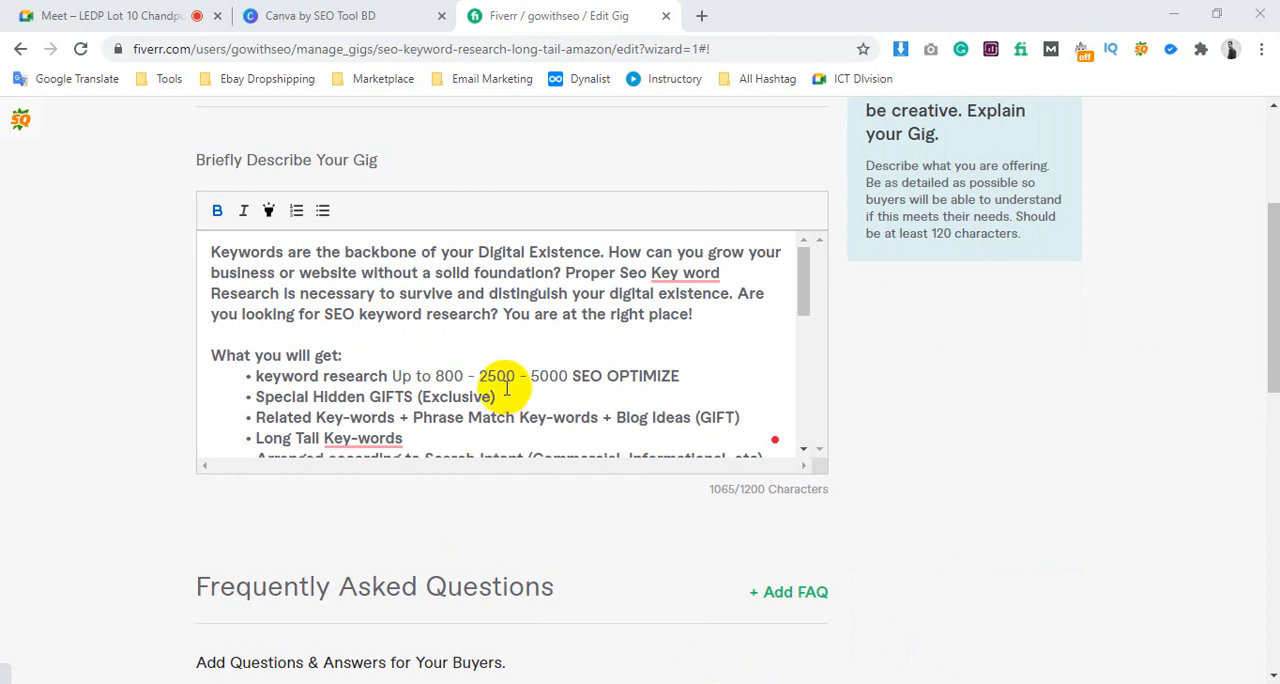
{"action": "scroll", "coordinate": [506, 340], "scroll_direction": "up", "scroll_amount": 3}
{"action": "scroll", "coordinate": [811, 351], "scroll_direction": "down", "scroll_amount": 2}
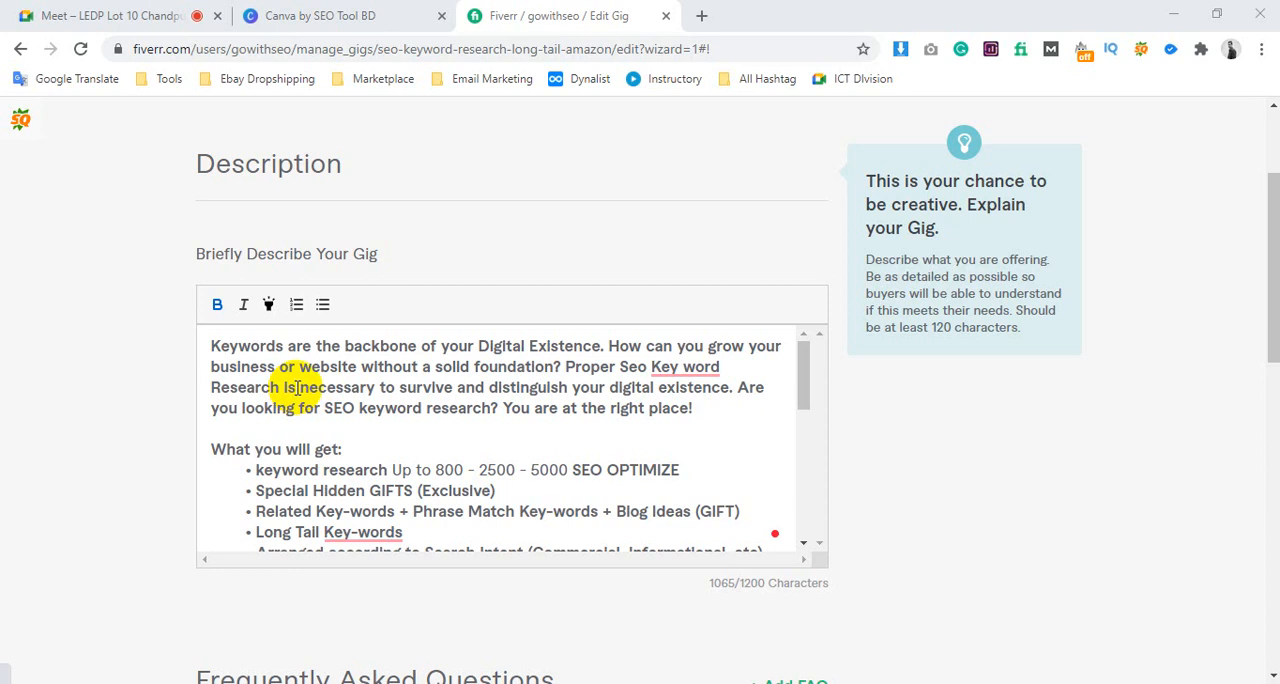
Highlight the description's opening paragraph from "Keywords are the backbone" to "distinguish" for review
{"action": "left_click_drag", "start_coordinate": [229, 346], "coordinate": [483, 378]}
{"action": "left_click", "coordinate": [478, 374]}
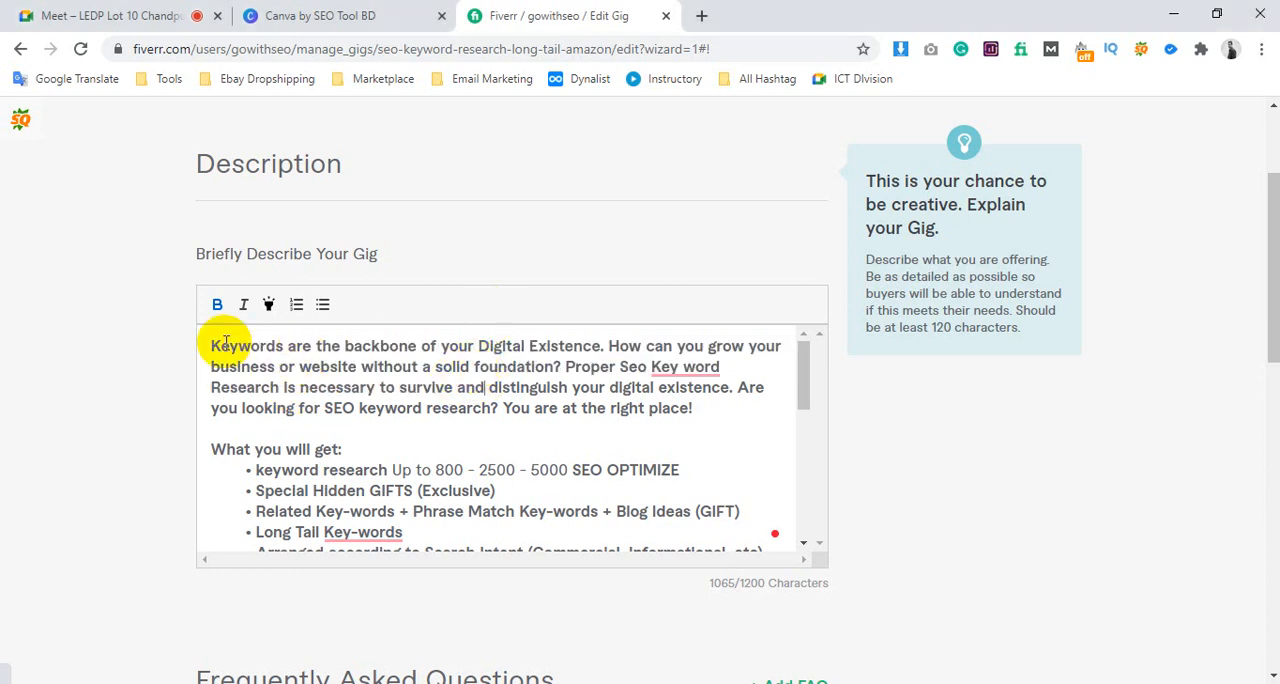
{"action": "left_click_drag", "start_coordinate": [212, 346], "coordinate": [566, 387]}
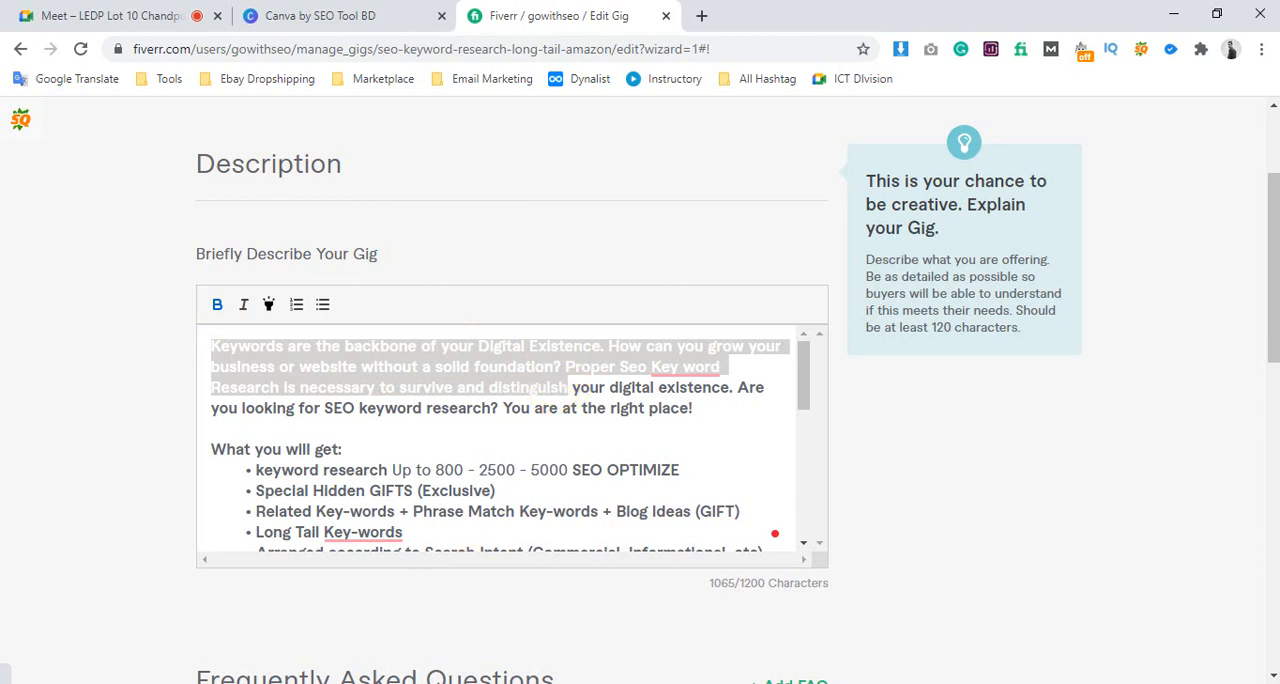
Switch to the Notepad keyword notes, move their window off the description, and review the search tags and the phrase "SEO Keyword Research"
{"action": "left_click", "coordinate": [400, 683]}
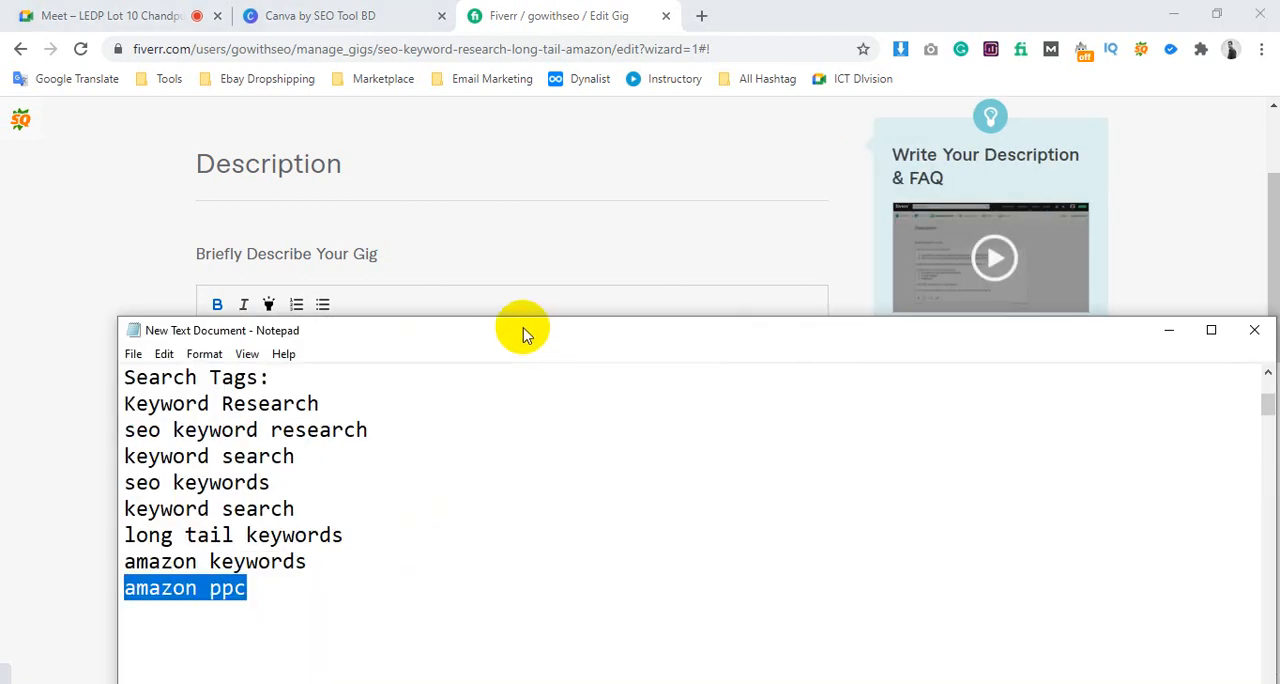
{"action": "left_click_drag", "start_coordinate": [524, 333], "coordinate": [812, 375]}
{"action": "scroll", "coordinate": [677, 474], "scroll_direction": "up", "scroll_amount": 3}
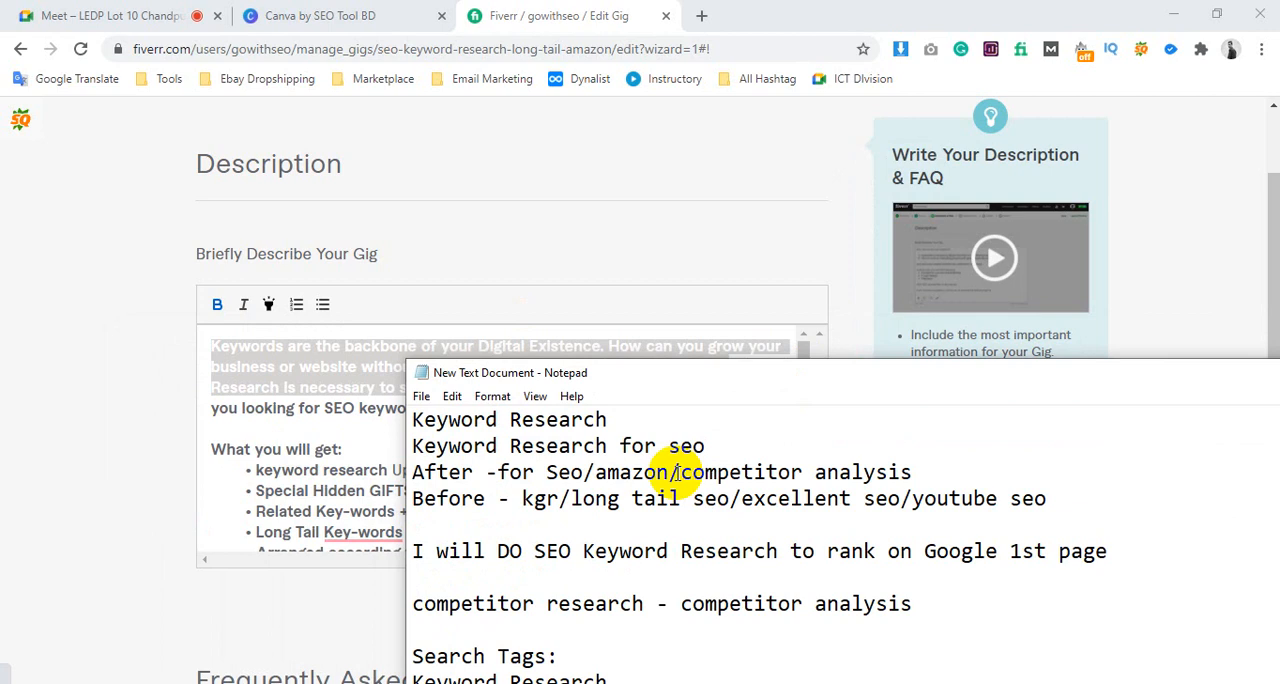
{"action": "scroll", "coordinate": [677, 474], "scroll_direction": "down", "scroll_amount": 3}
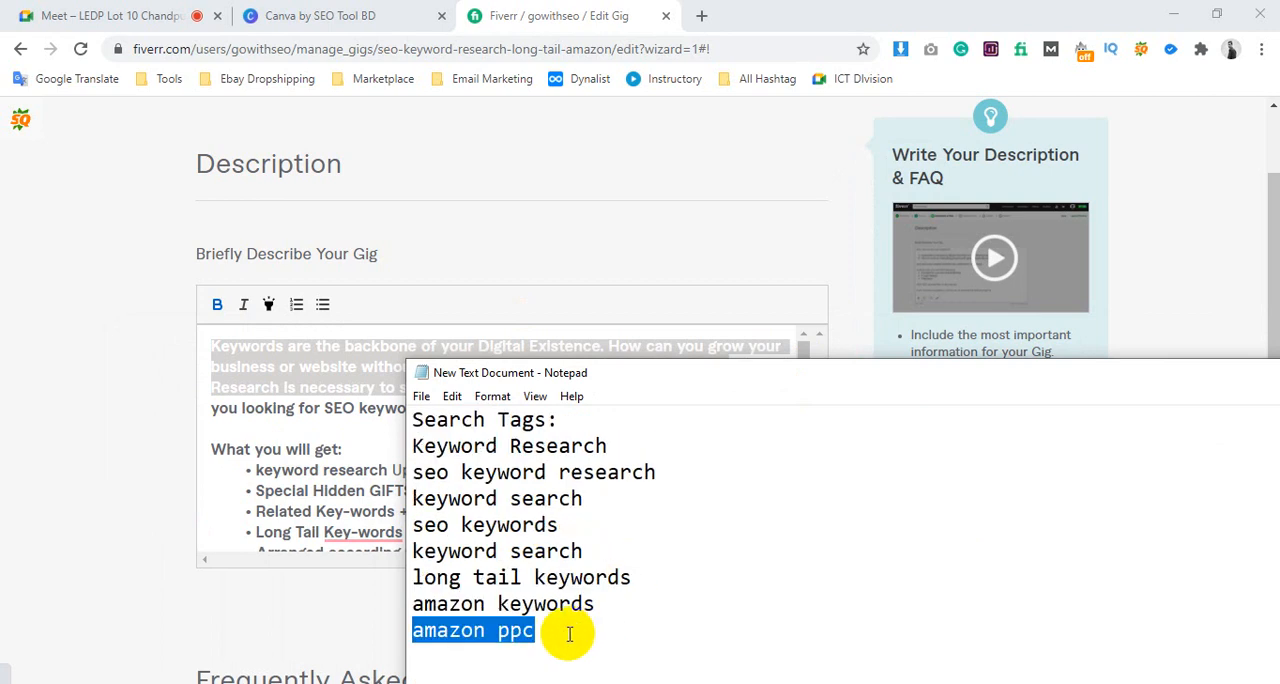
{"action": "left_click", "coordinate": [564, 628]}
{"action": "left_click_drag", "start_coordinate": [564, 628], "coordinate": [418, 443]}
{"action": "scroll", "coordinate": [514, 463], "scroll_direction": "up", "scroll_amount": 3}
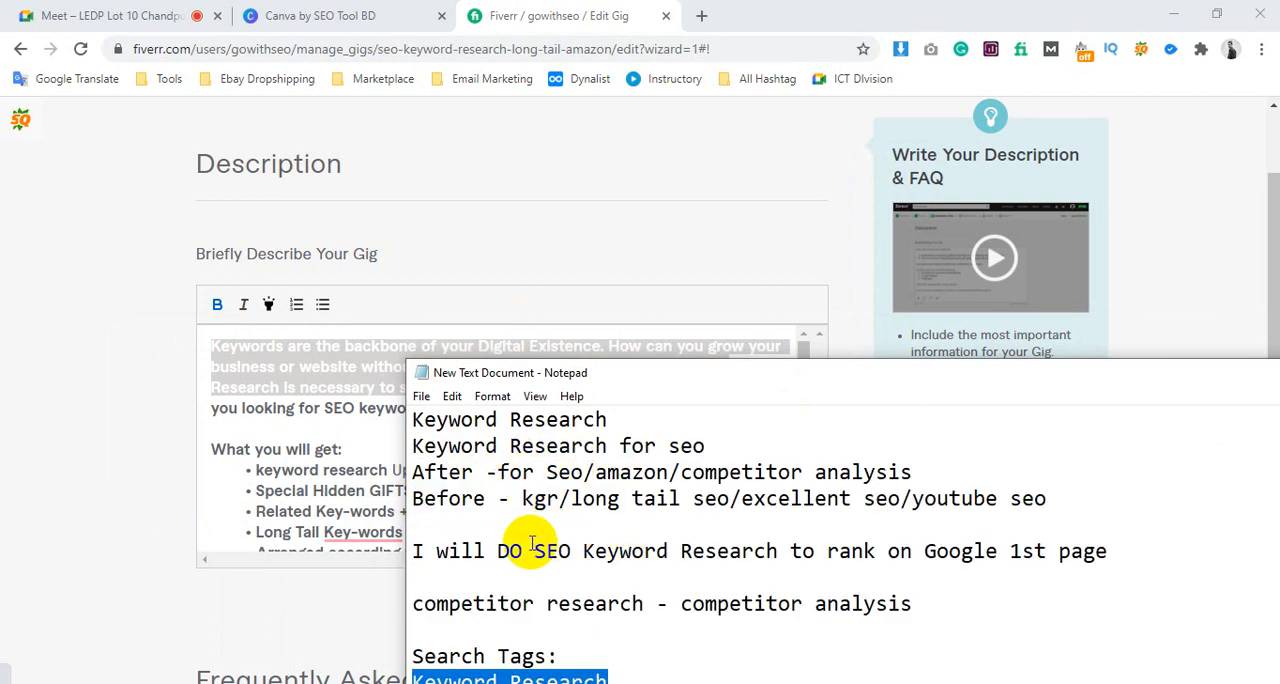
{"action": "left_click_drag", "start_coordinate": [534, 550], "coordinate": [779, 551]}
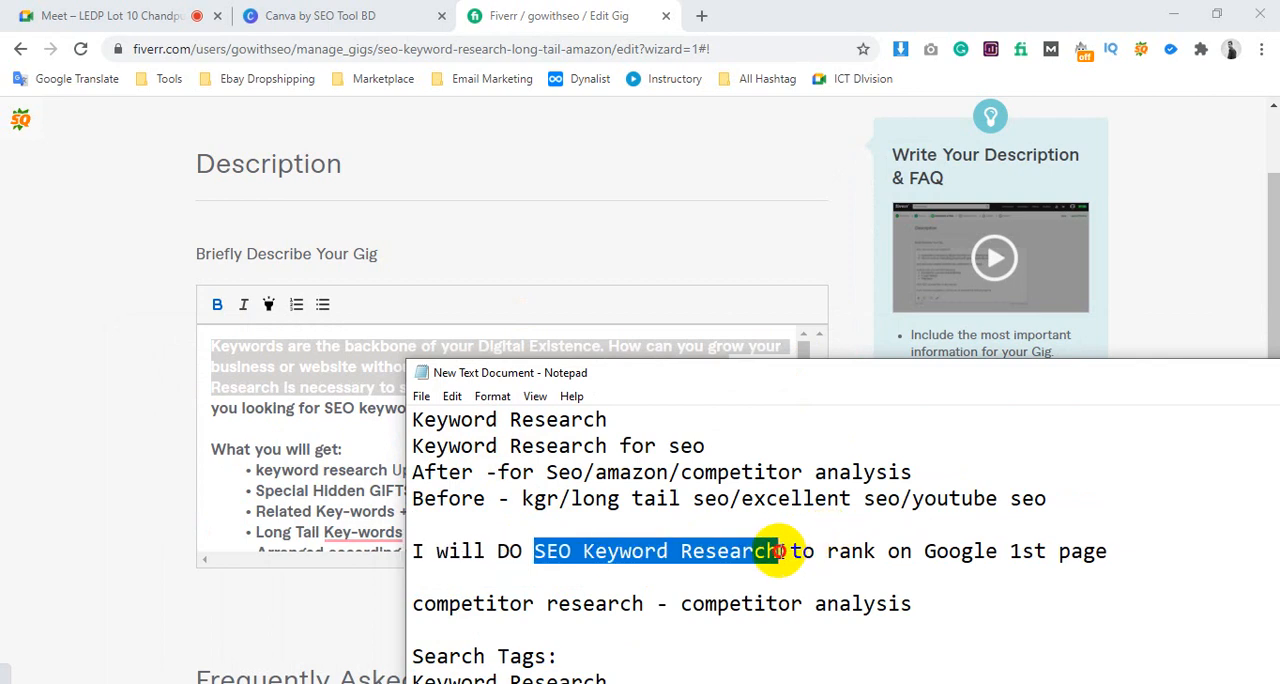
{"action": "left_click", "coordinate": [290, 465]}
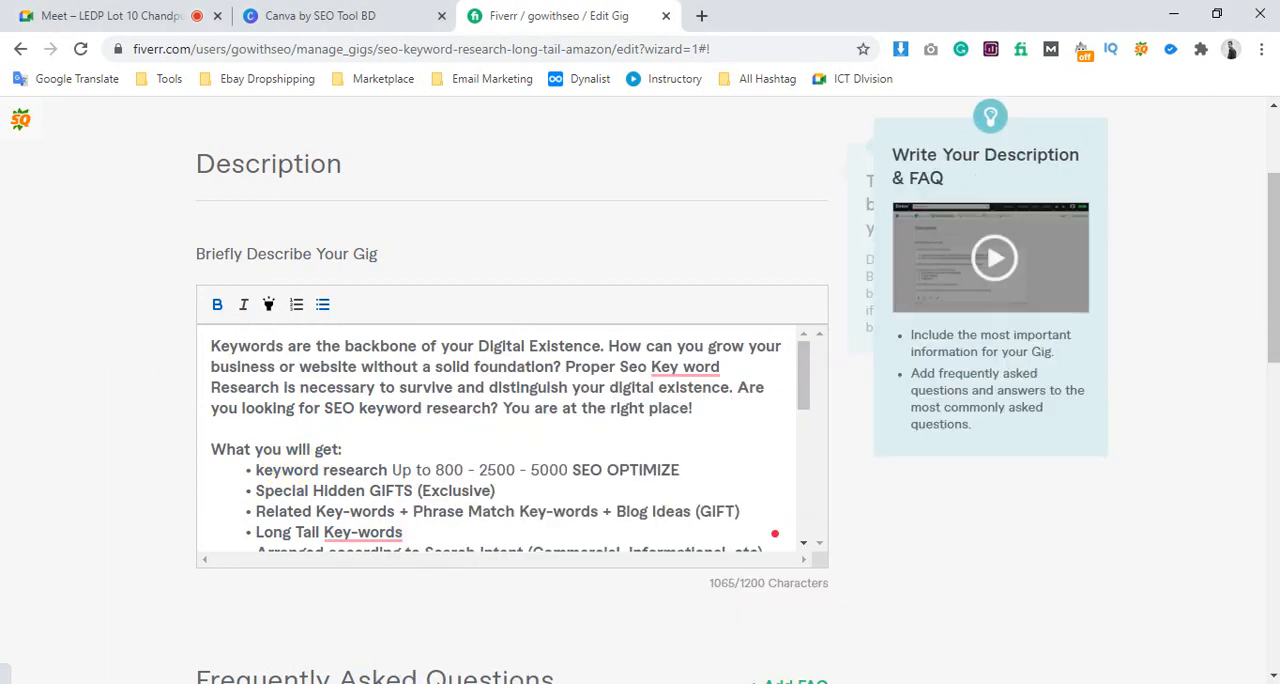
Compare the Notepad tags from "keyword search" to "amazon ppc" with the description's introduction and feature bullets
{"action": "left_click", "coordinate": [298, 682]}
{"action": "scroll", "coordinate": [491, 566], "scroll_direction": "down", "scroll_amount": 5}
{"action": "scroll", "coordinate": [535, 512], "scroll_direction": "up", "scroll_amount": 1}
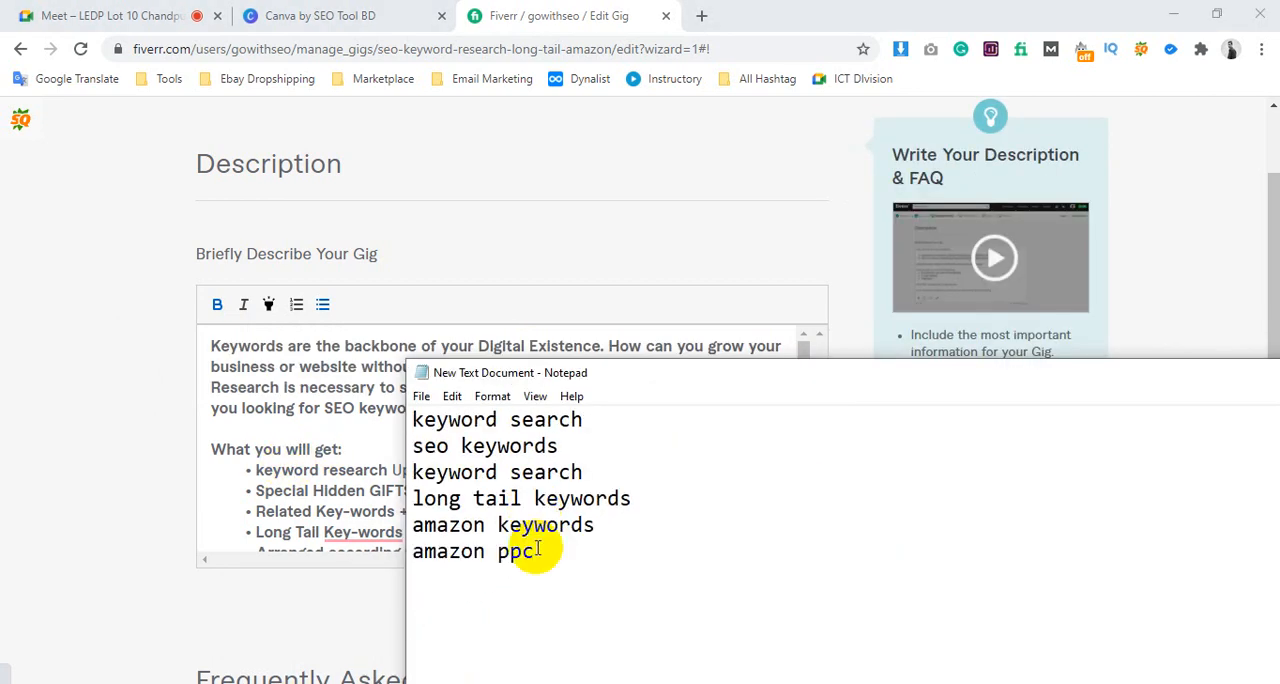
{"action": "left_click_drag", "start_coordinate": [526, 550], "coordinate": [412, 472]}
{"action": "left_click", "coordinate": [280, 488]}
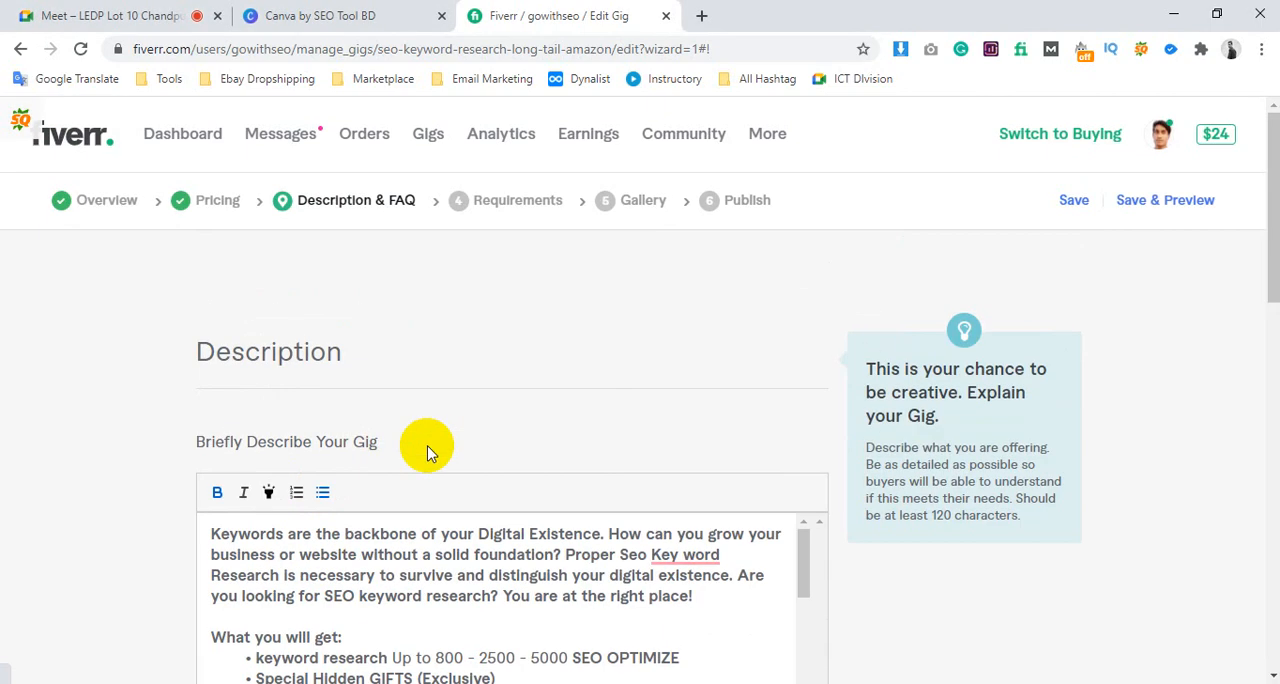
{"action": "left_click_drag", "start_coordinate": [251, 366], "coordinate": [664, 511]}
Switch to the Google Meet call, admit the waiting participant, and return to the Fiverr gig editor
{"action": "left_click", "coordinate": [125, 12]}
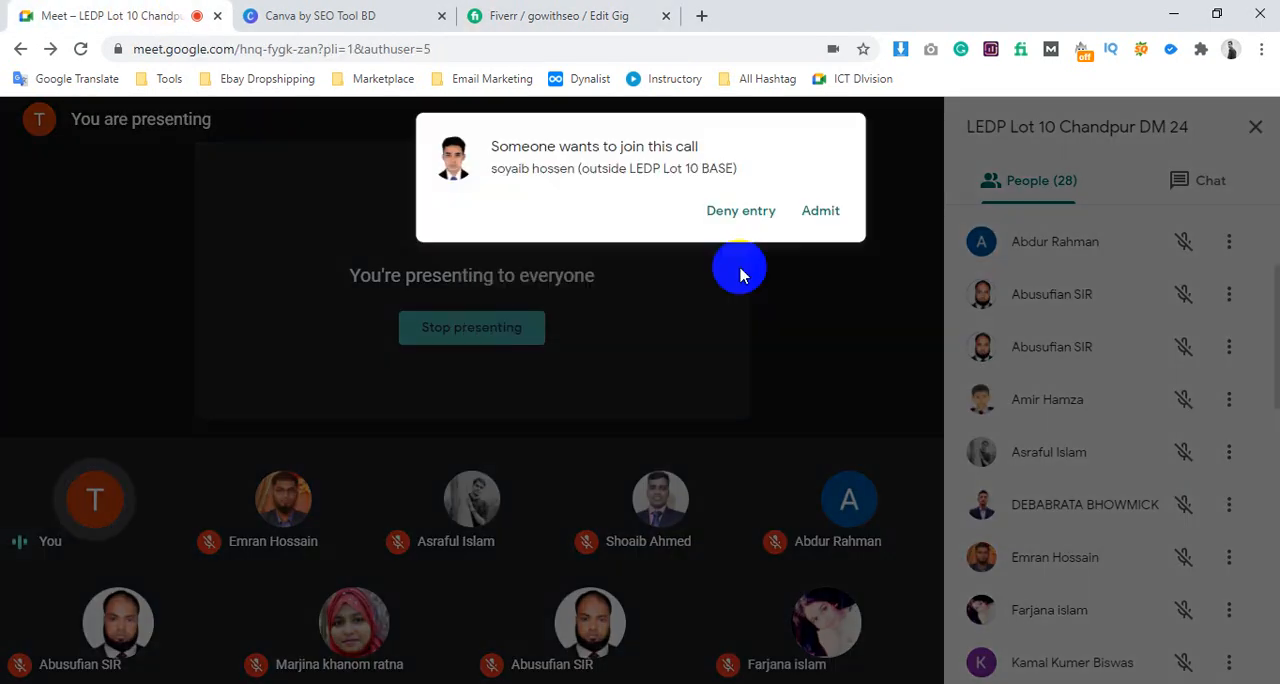
{"action": "left_click", "coordinate": [821, 213]}
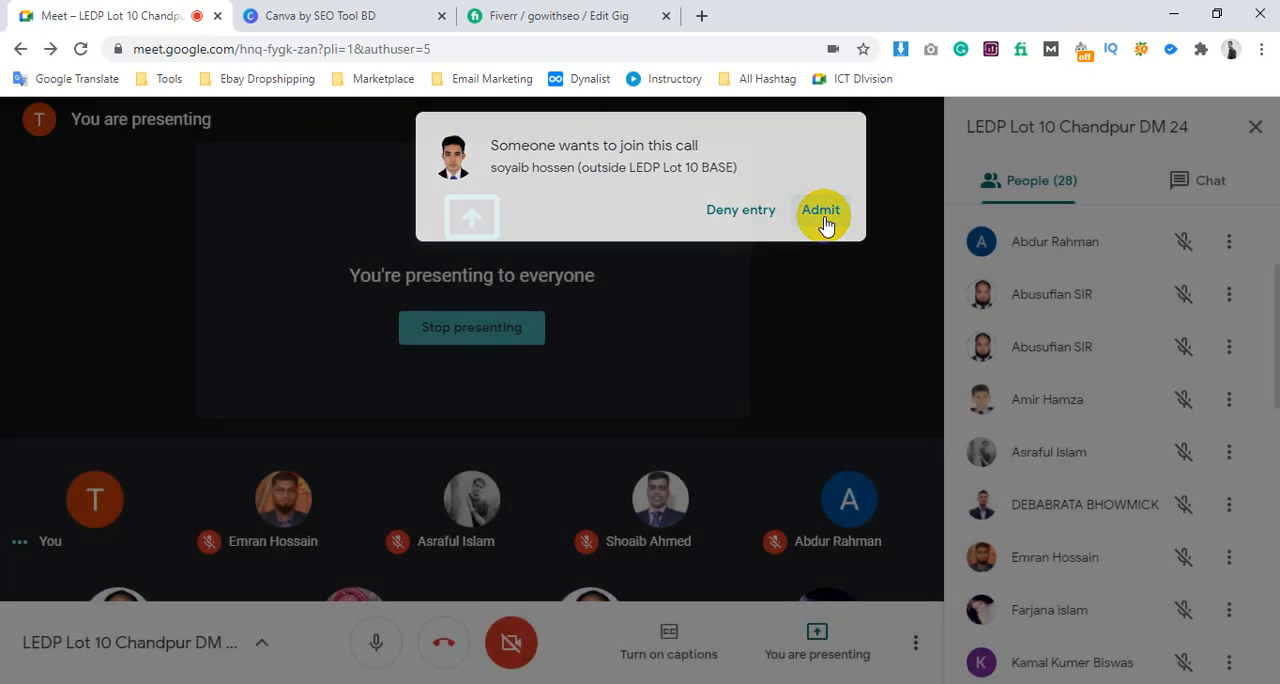
{"action": "left_click", "coordinate": [603, 12]}
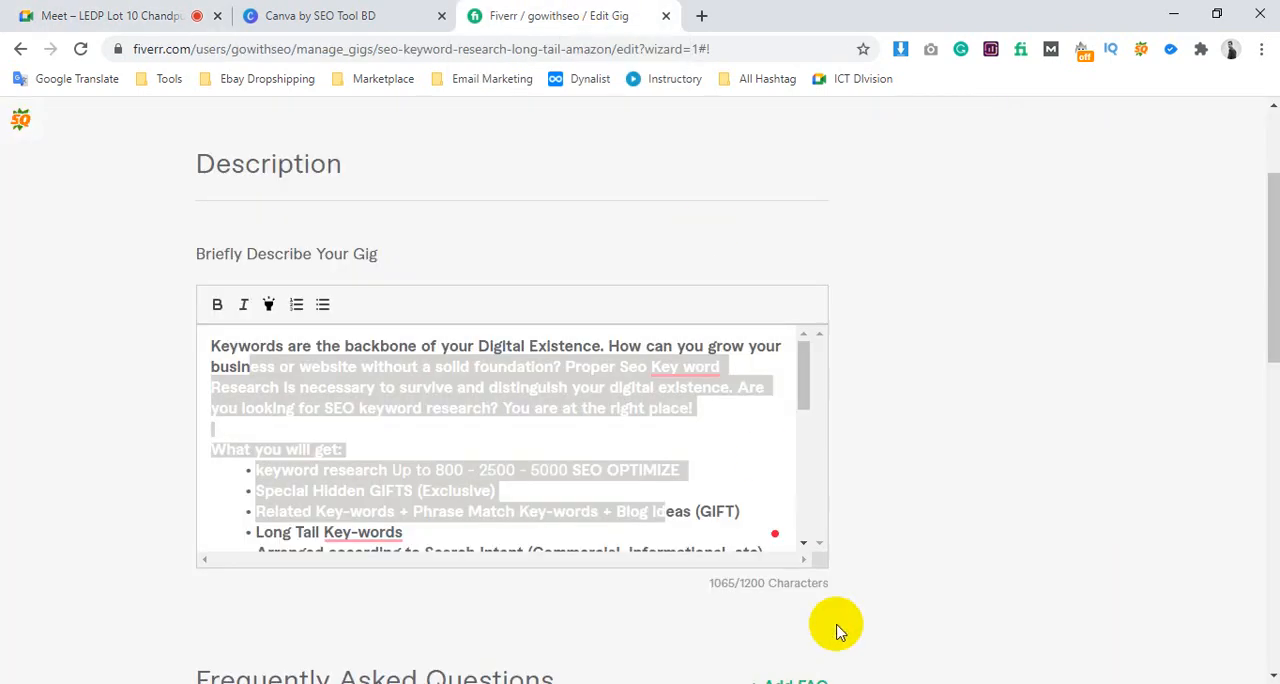
Reopen the Notepad notes beside the description and highlight all search tags from "Keyword Research" to "amazon ppc"
{"action": "left_click", "coordinate": [440, 465]}
{"action": "scroll", "coordinate": [443, 457], "scroll_direction": "up", "scroll_amount": 2}
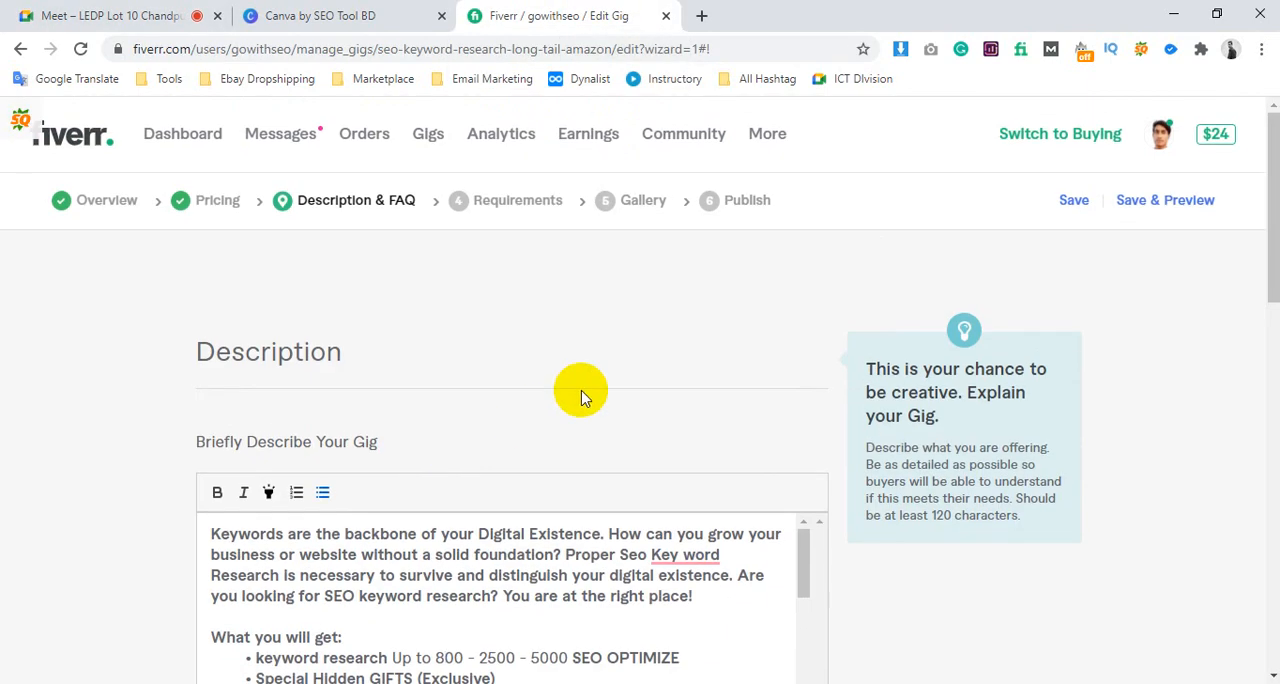
{"action": "scroll", "coordinate": [600, 380], "scroll_direction": "down", "scroll_amount": 2}
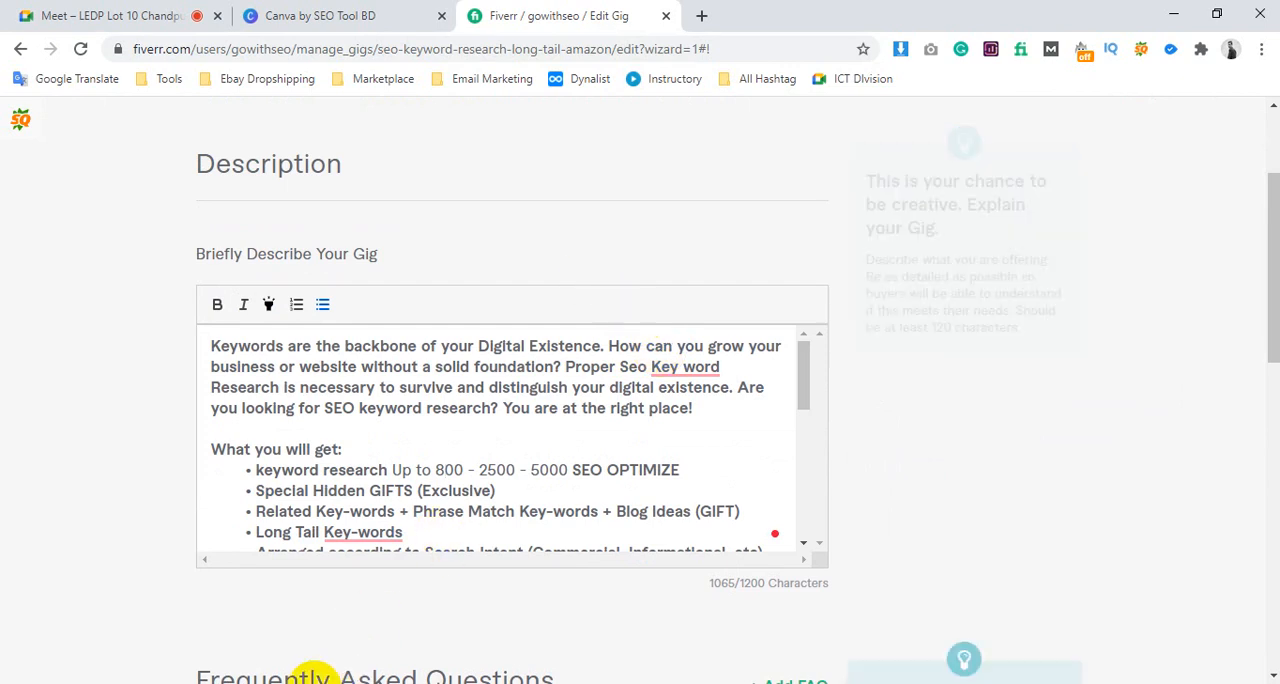
{"action": "left_click", "coordinate": [302, 683]}
{"action": "left_click", "coordinate": [529, 551]}
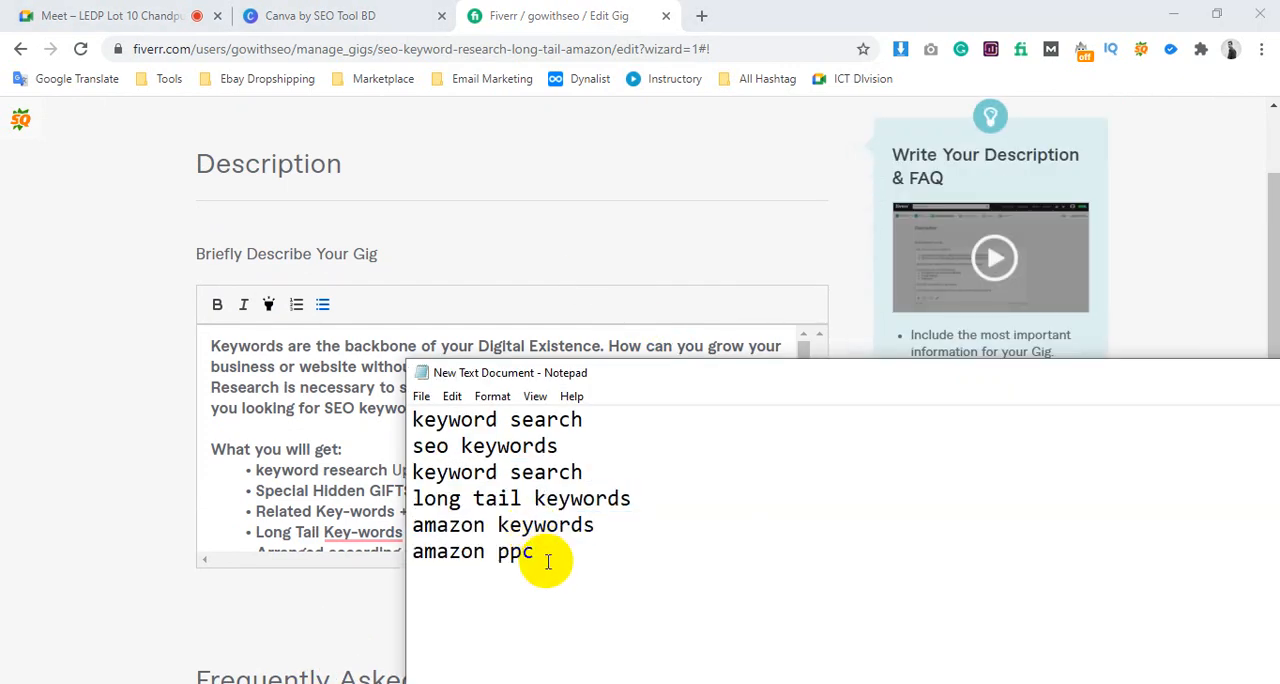
{"action": "left_click_drag", "start_coordinate": [529, 551], "coordinate": [417, 420]}
{"action": "scroll", "coordinate": [417, 420], "scroll_direction": "up", "scroll_amount": 1}
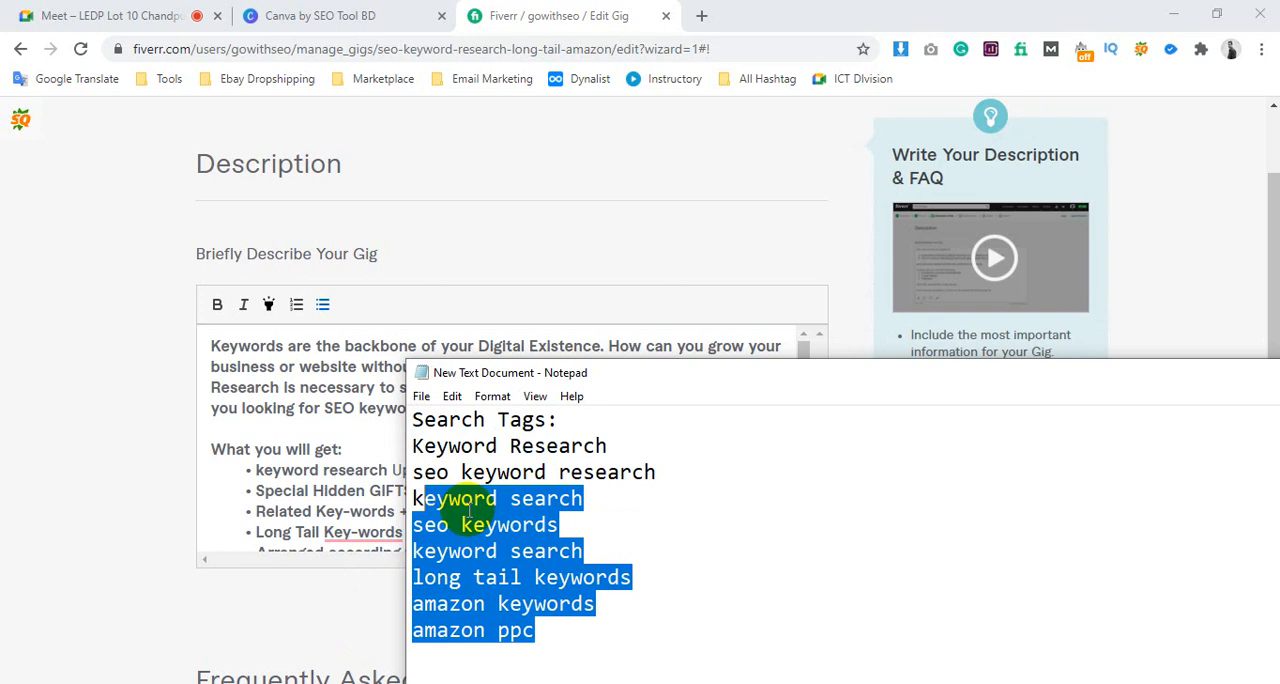
{"action": "left_click", "coordinate": [465, 522]}
{"action": "left_click_drag", "start_coordinate": [415, 446], "coordinate": [543, 634]}
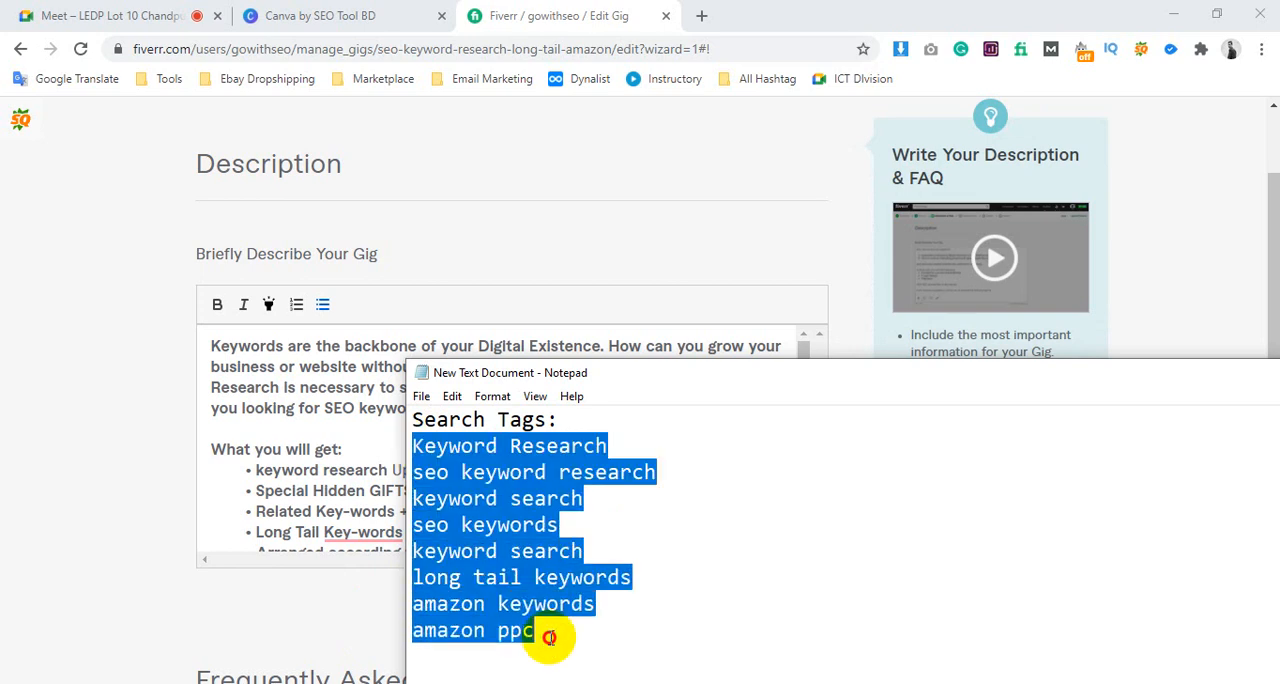
Return to the gig description and examine the phrase "SEO keyword research" in the introduction and the 1200-character limit
{"action": "left_click", "coordinate": [327, 453]}
{"action": "scroll", "coordinate": [337, 435], "scroll_direction": "up", "scroll_amount": 2}
{"action": "scroll", "coordinate": [394, 435], "scroll_direction": "down", "scroll_amount": 3}
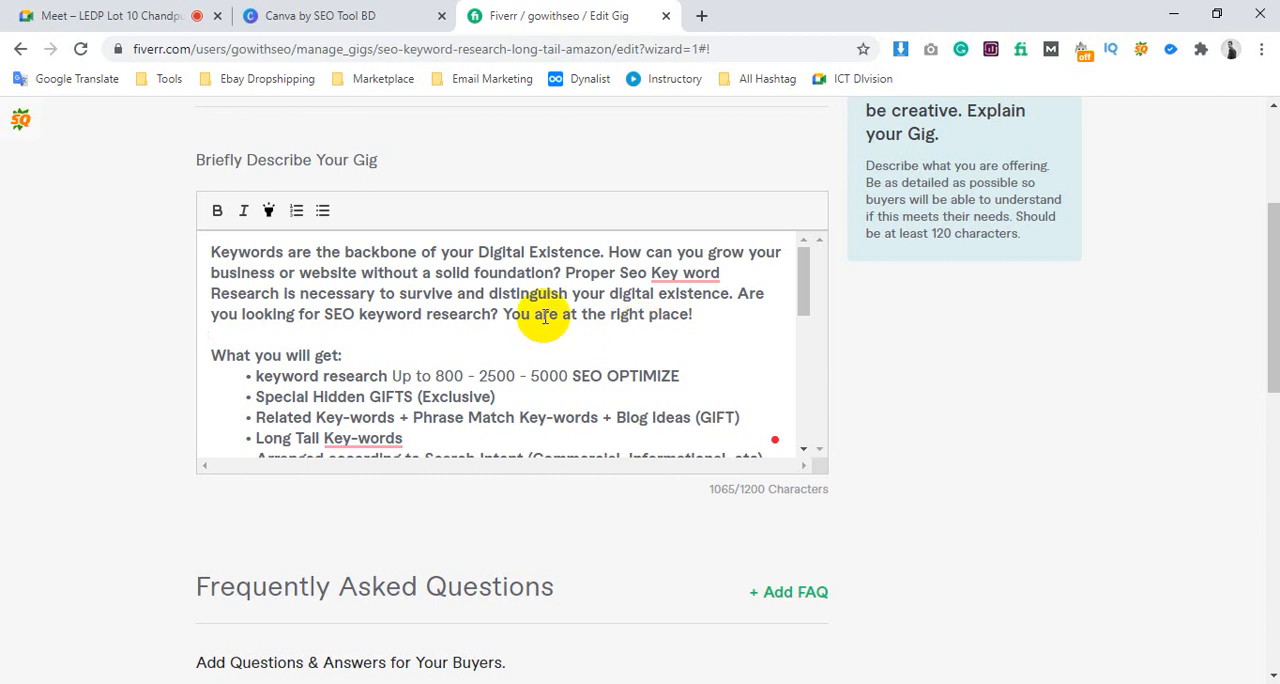
{"action": "left_click", "coordinate": [349, 335]}
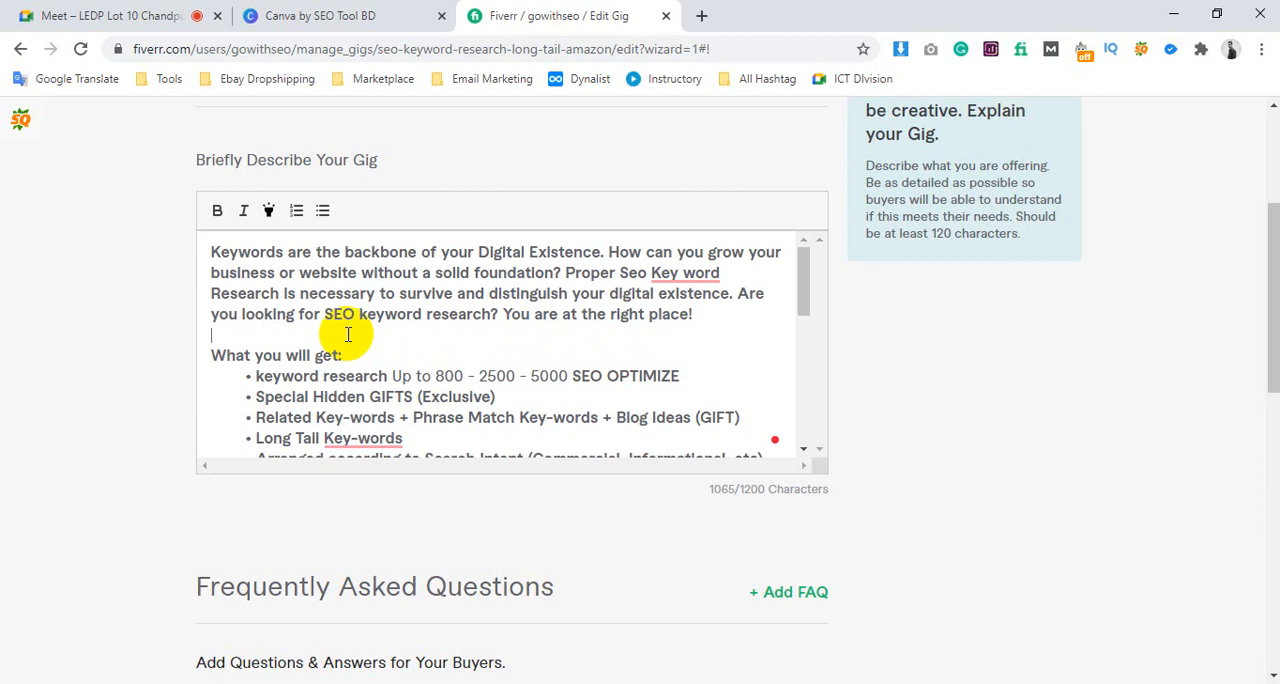
{"action": "left_click_drag", "start_coordinate": [327, 312], "coordinate": [491, 316]}
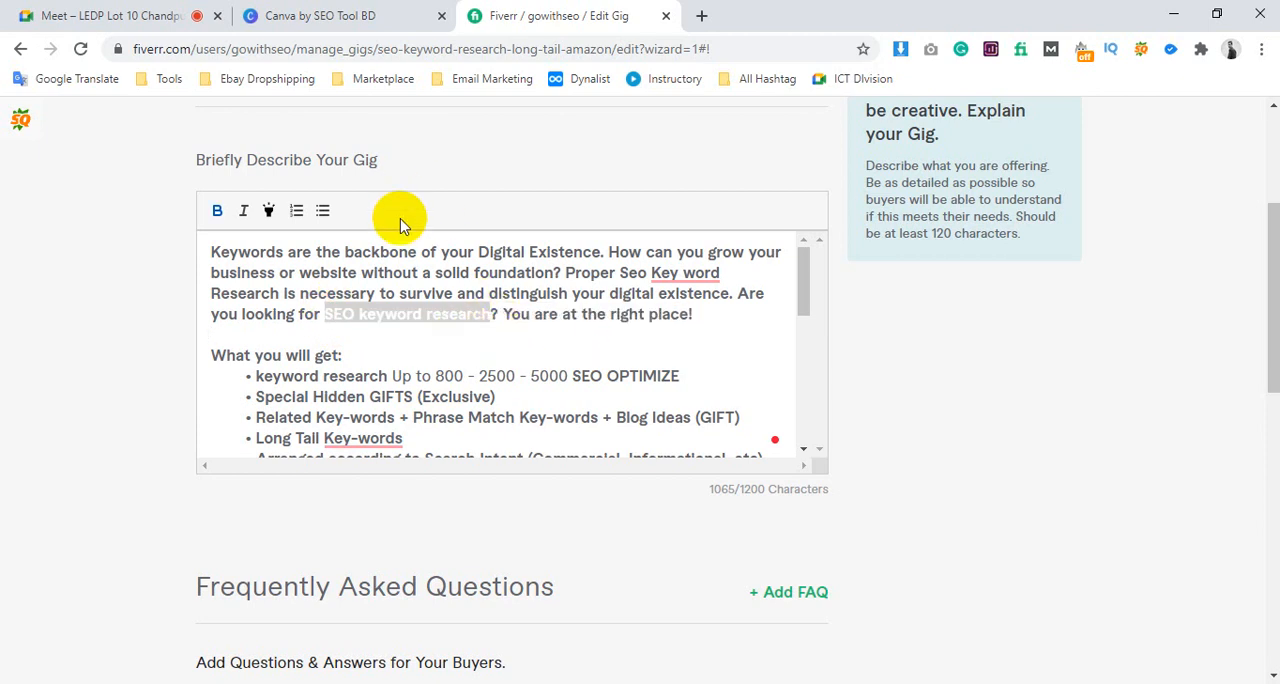
{"action": "left_click_drag", "start_coordinate": [740, 490], "coordinate": [800, 490]}
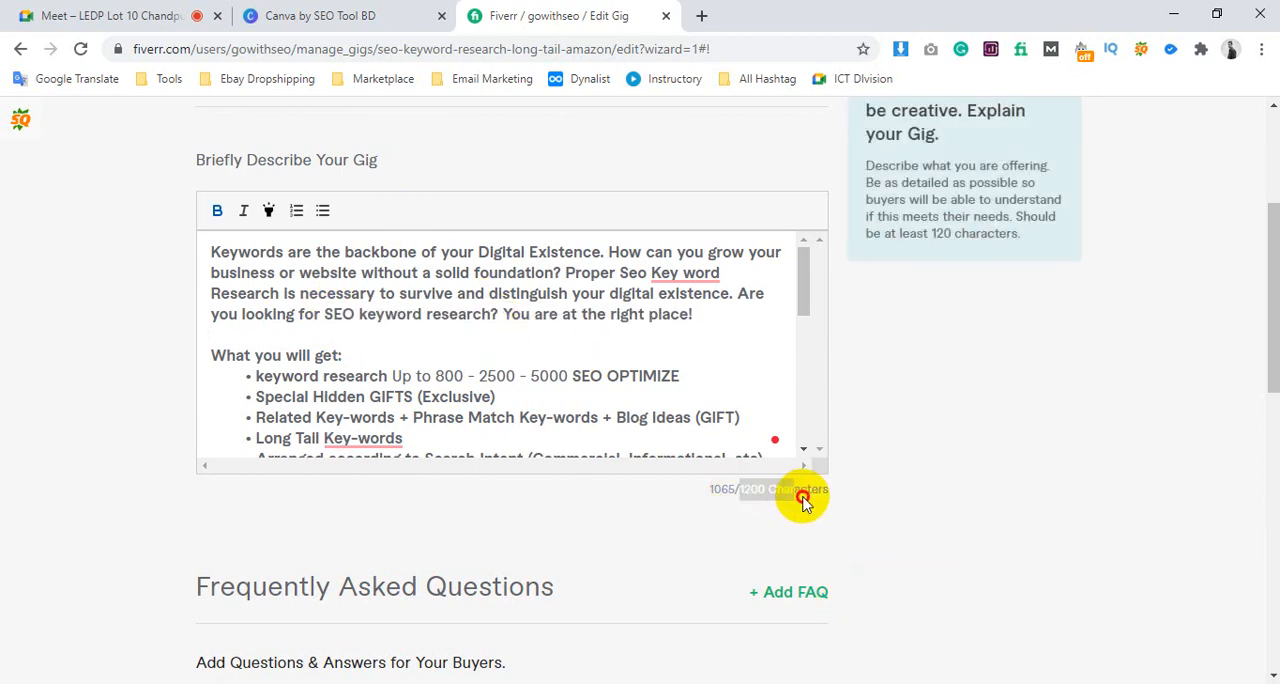
{"action": "left_click", "coordinate": [514, 376]}
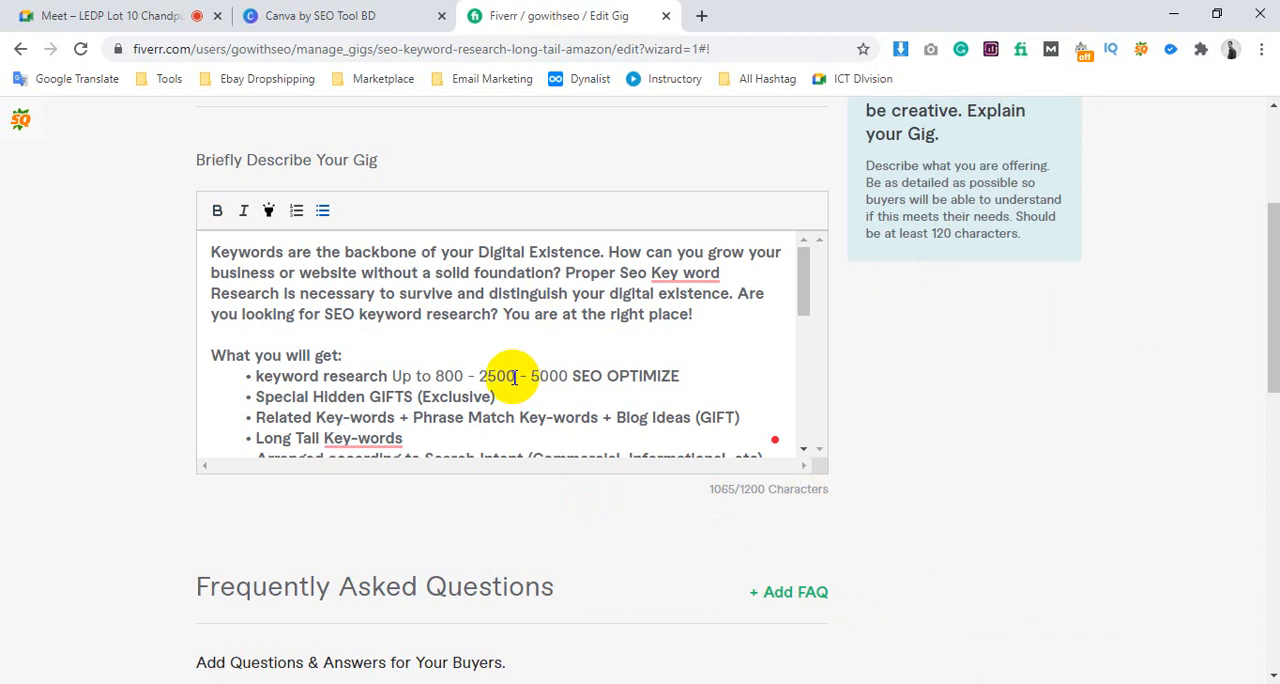
Compare the "What you will get" bullets with the search tags in the Notepad notes, including "keyword search"
{"action": "scroll", "coordinate": [372, 344], "scroll_direction": "down", "scroll_amount": 1}
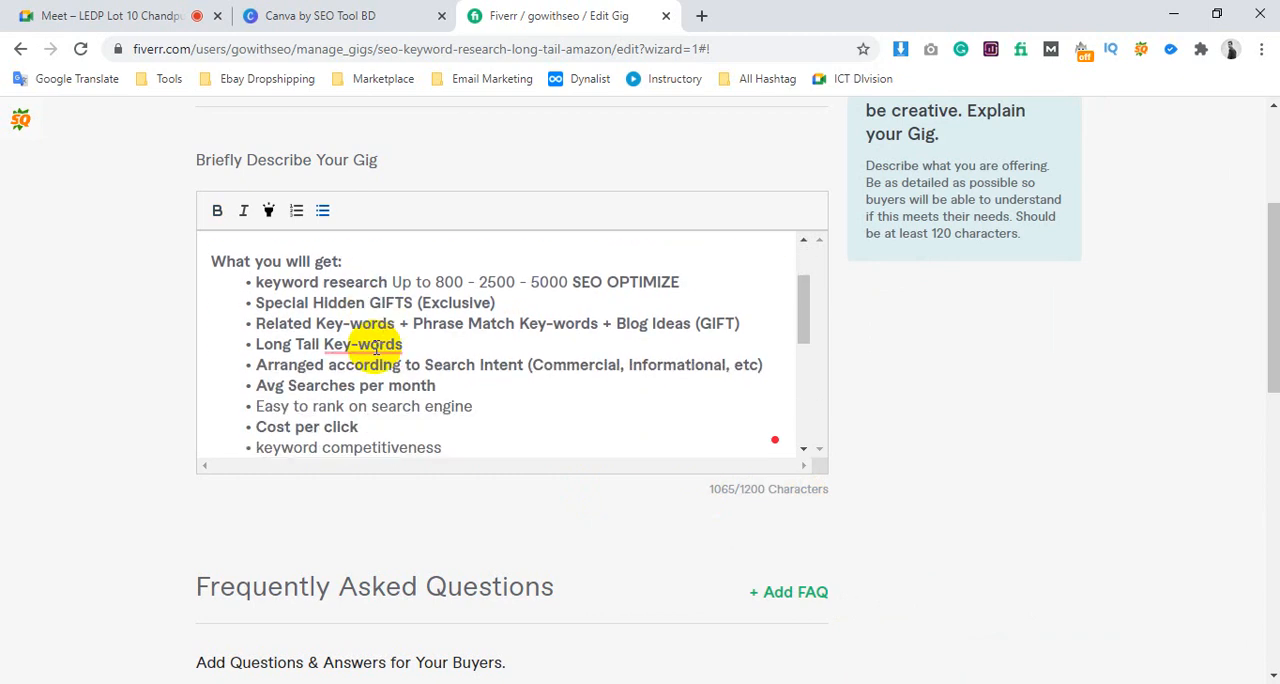
{"action": "scroll", "coordinate": [376, 346], "scroll_direction": "up", "scroll_amount": 1}
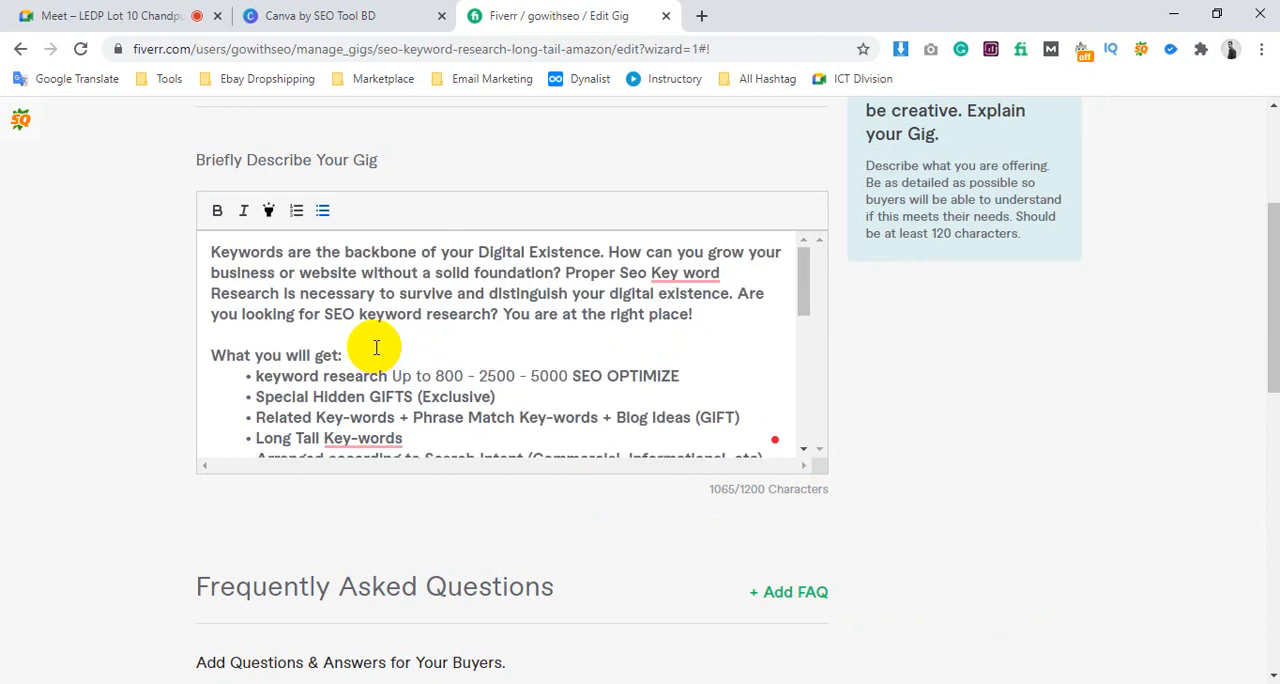
{"action": "scroll", "coordinate": [343, 391], "scroll_direction": "down", "scroll_amount": 1}
{"action": "left_click", "coordinate": [290, 682]}
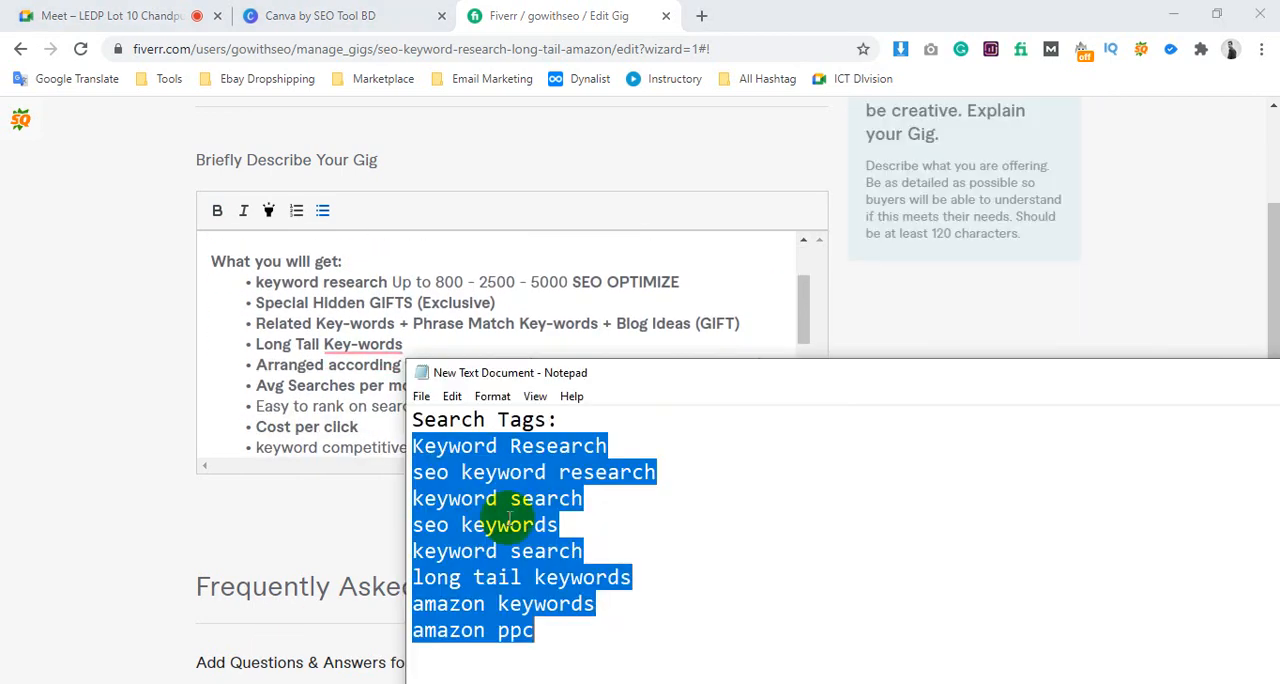
{"action": "left_click", "coordinate": [528, 500]}
{"action": "left_click", "coordinate": [315, 368]}
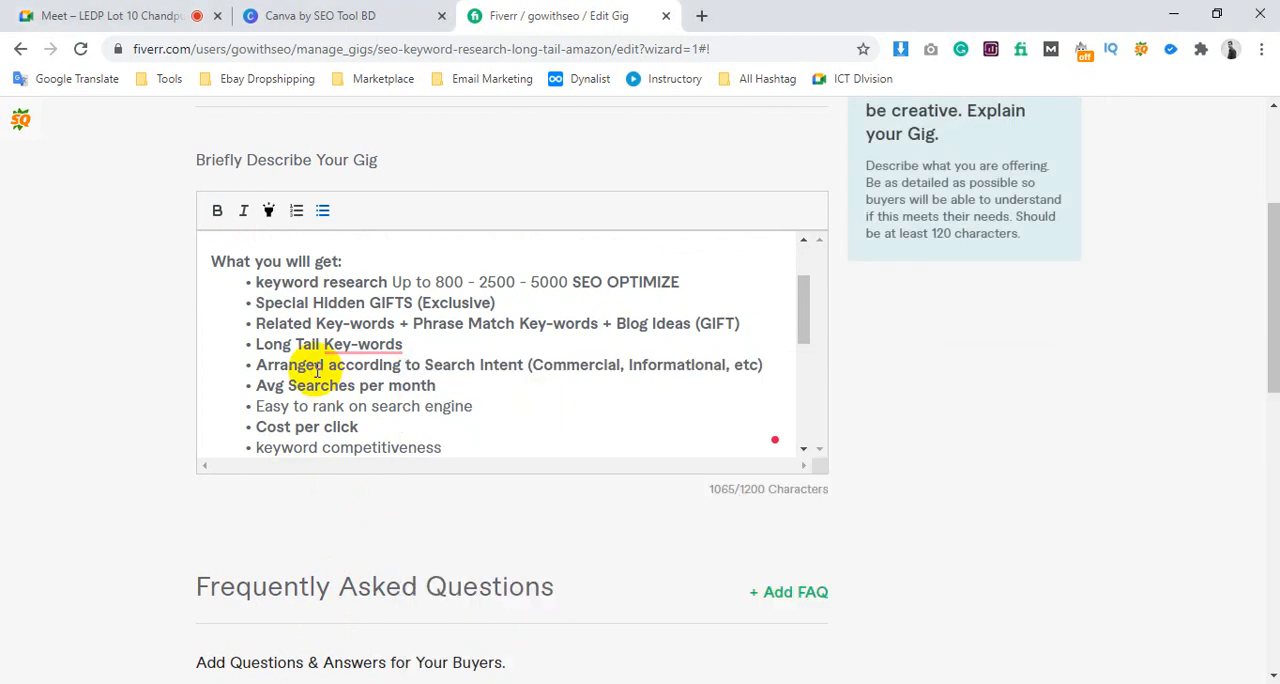
{"action": "scroll", "coordinate": [458, 339], "scroll_direction": "up", "scroll_amount": 1}
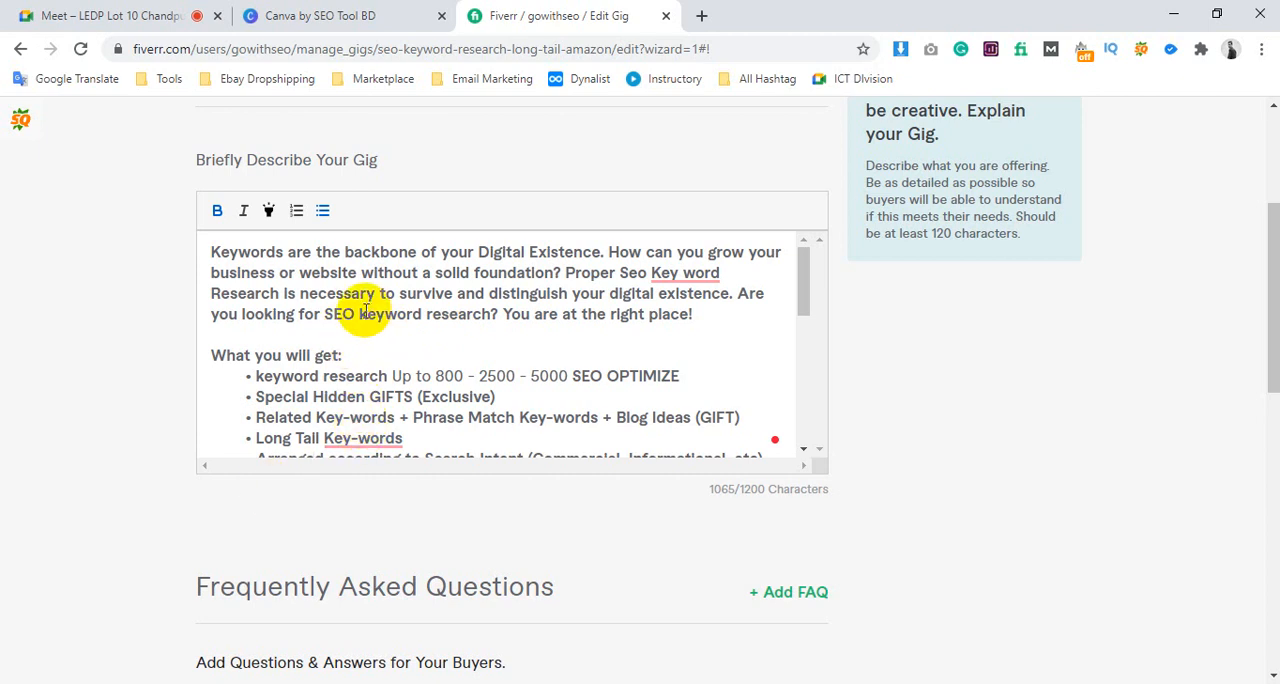
Examine how "keyword" is spelled in the introduction and as "Key-words" in the Related and Long Tail bullets
{"action": "left_click_drag", "start_coordinate": [357, 314], "coordinate": [424, 314]}
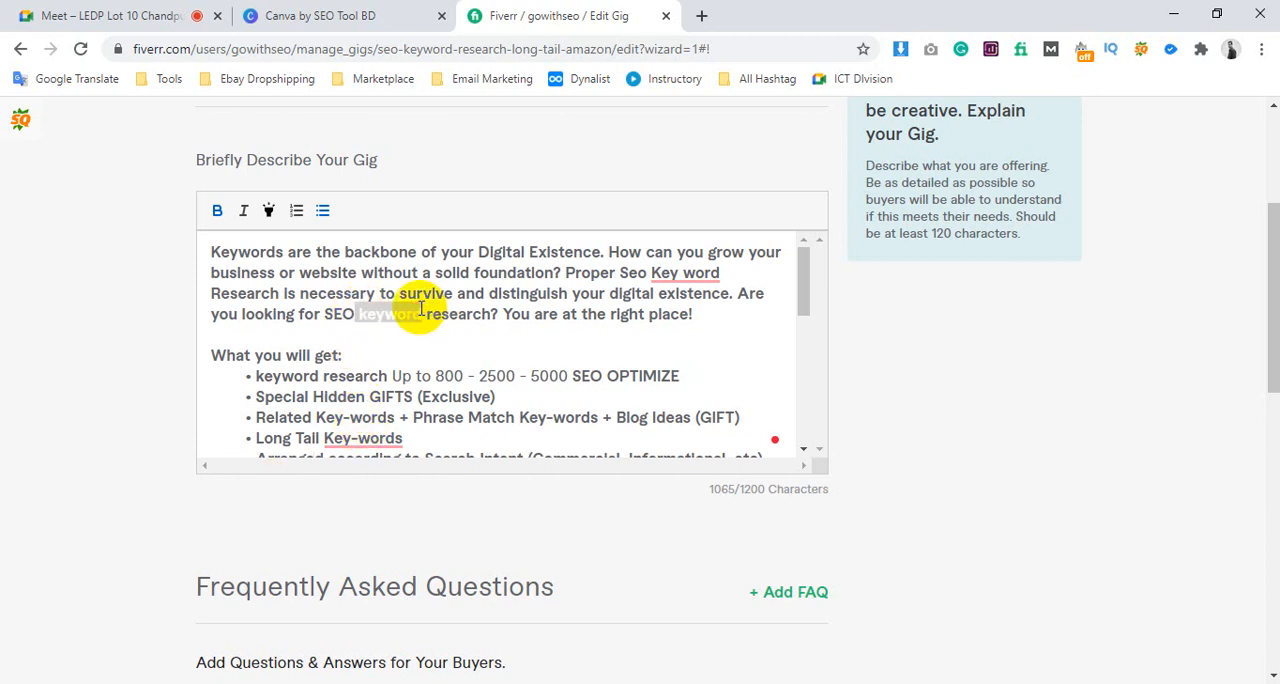
{"action": "left_click", "coordinate": [342, 416]}
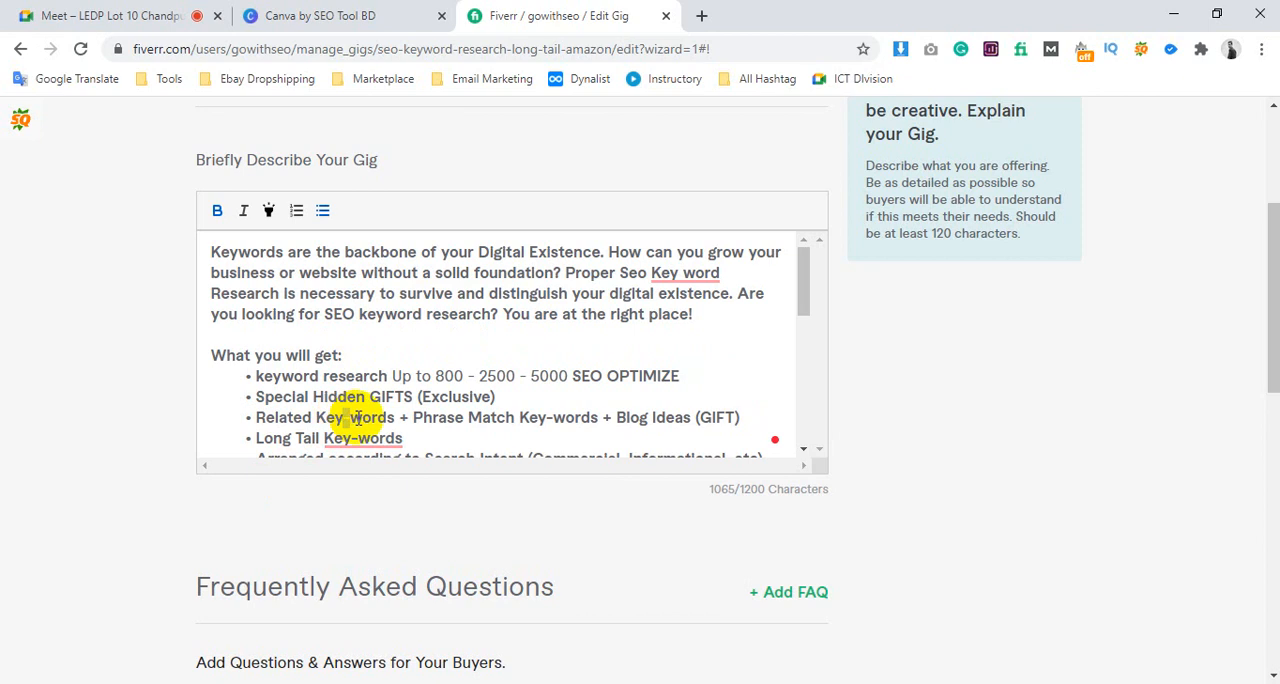
{"action": "scroll", "coordinate": [357, 418], "scroll_direction": "down", "scroll_amount": 1}
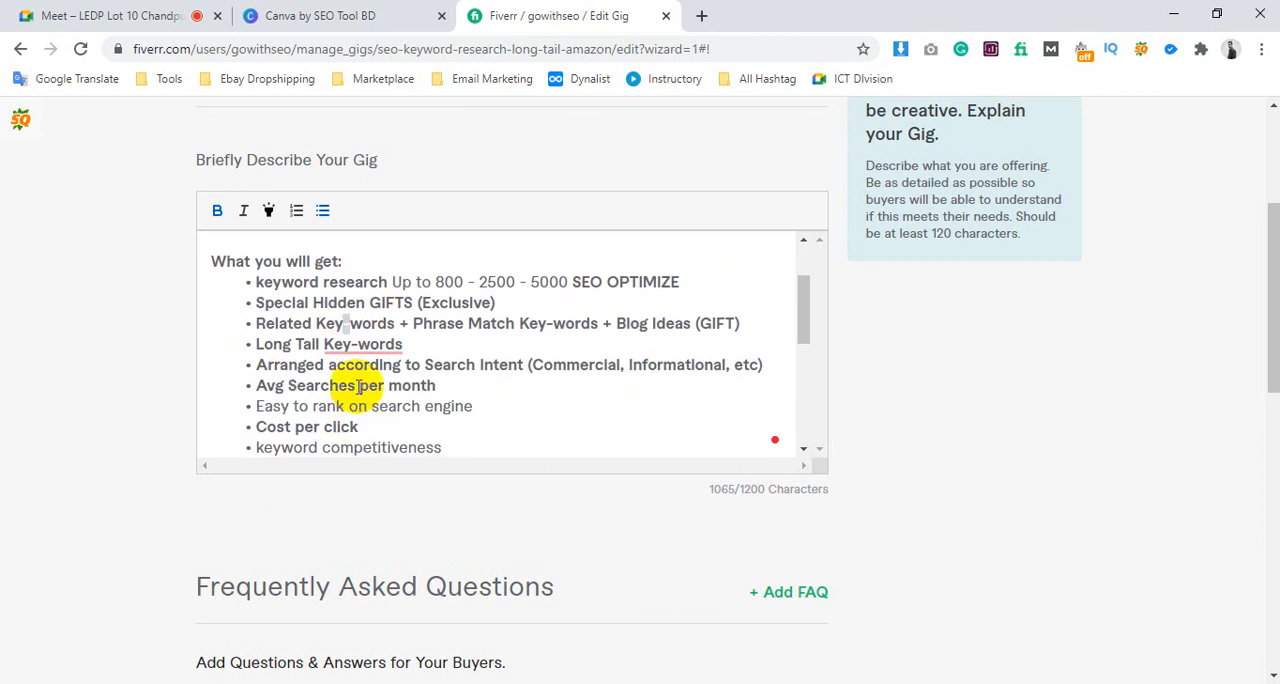
{"action": "left_click", "coordinate": [362, 344]}
{"action": "left_click", "coordinate": [638, 362]}
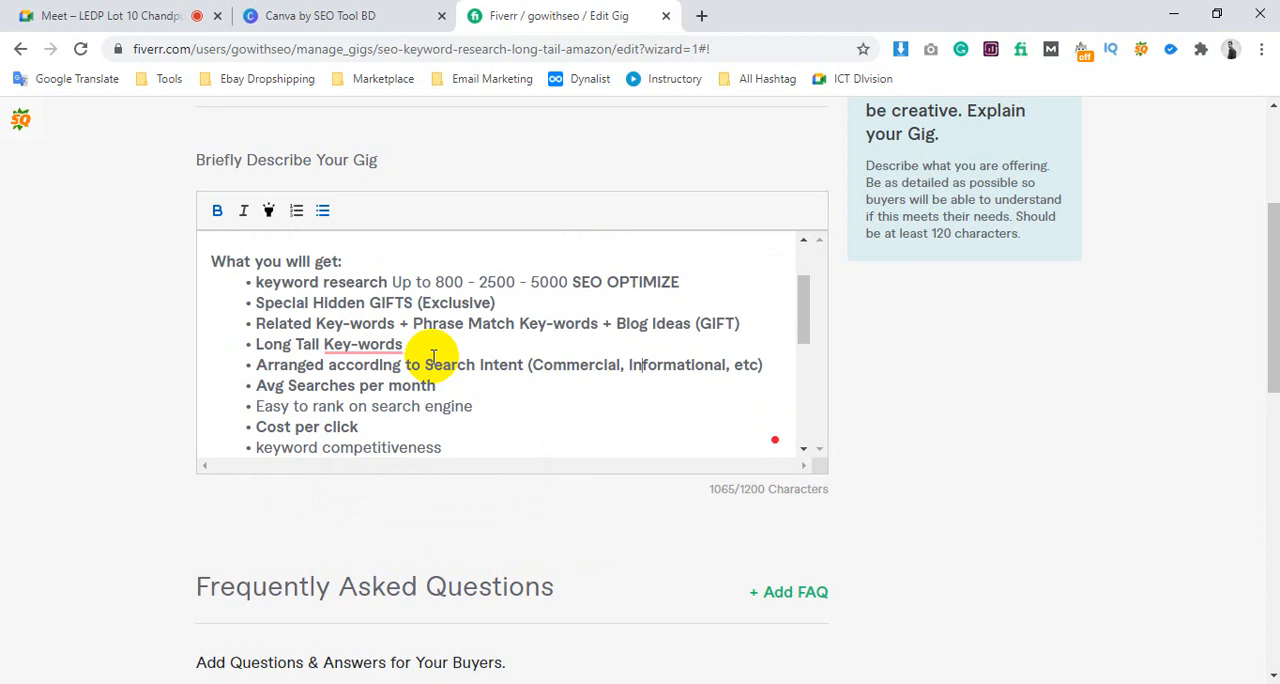
{"action": "scroll", "coordinate": [433, 358], "scroll_direction": "down", "scroll_amount": 2}
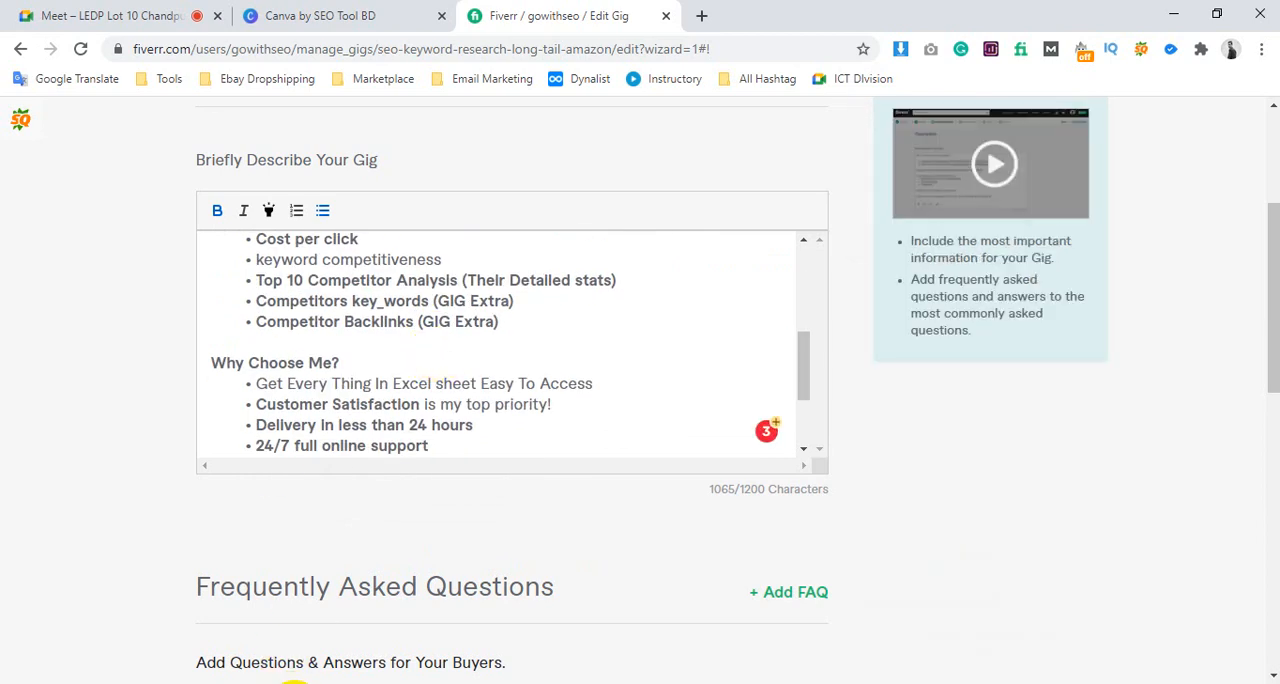
Reopen the Notepad notes and highlight the first two search tags, followed by those from "keyword search" to "amazon ppc"
{"action": "left_click", "coordinate": [293, 683]}
{"action": "left_click_drag", "start_coordinate": [538, 631], "coordinate": [656, 472]}
{"action": "left_click", "coordinate": [461, 470]}
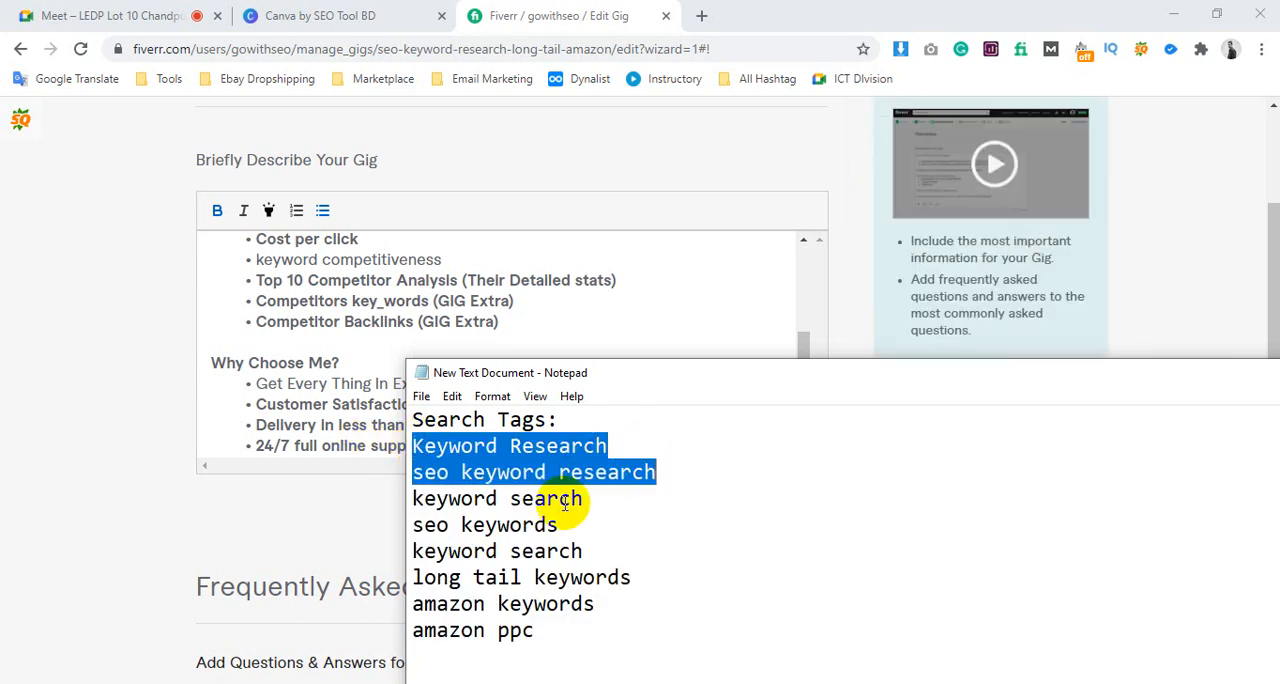
{"action": "left_click_drag", "start_coordinate": [415, 500], "coordinate": [543, 636]}
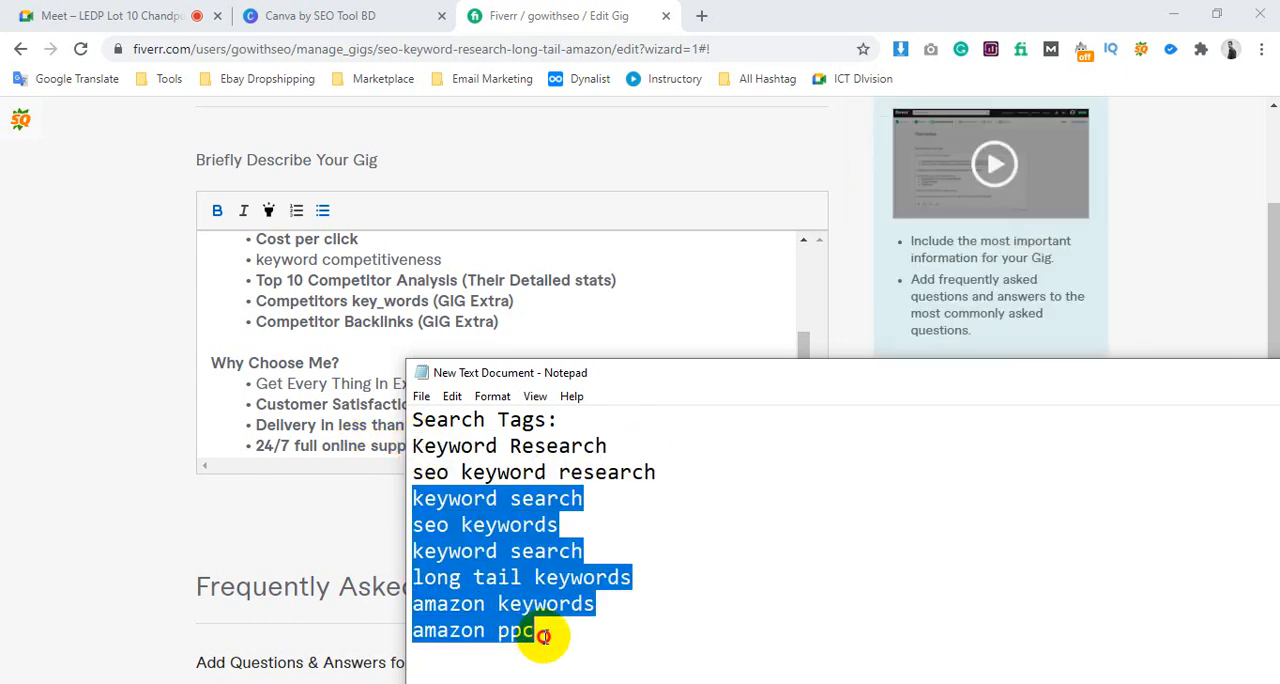
Return to the gig description and recheck the feature bullets and the end of the introductory paragraph for keyword use
{"action": "left_click", "coordinate": [283, 390]}
{"action": "scroll", "coordinate": [398, 393], "scroll_direction": "up", "scroll_amount": 2}
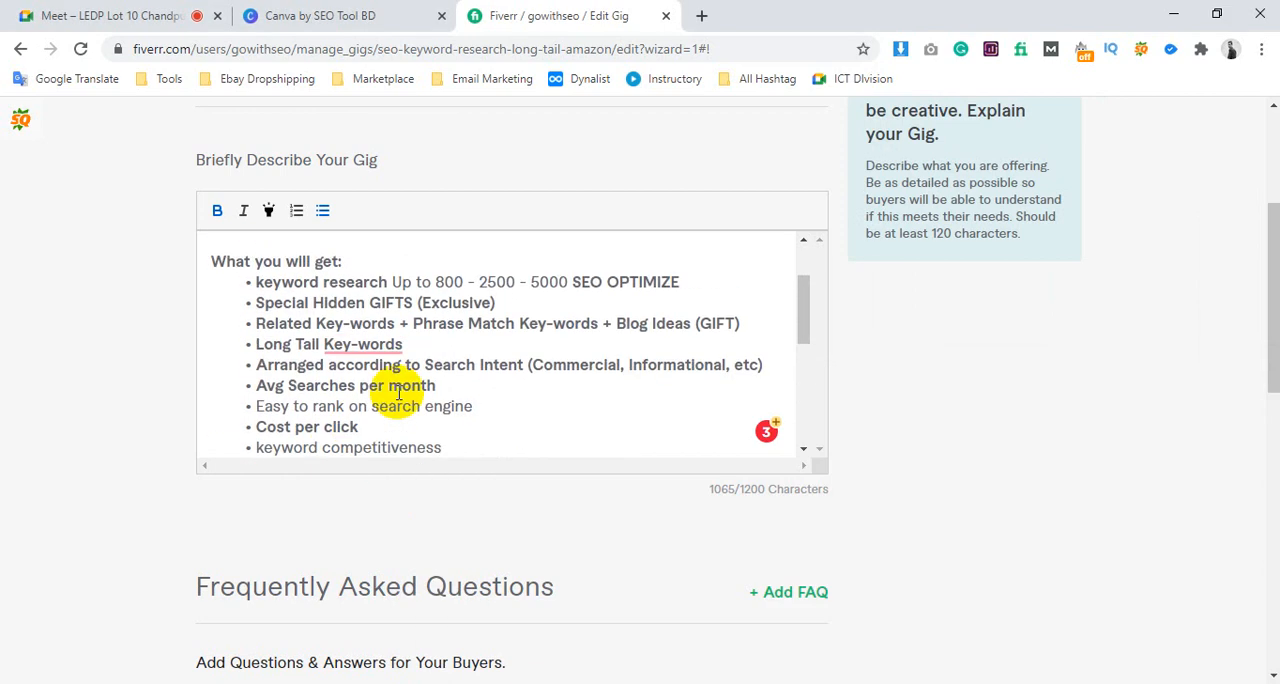
{"action": "scroll", "coordinate": [398, 393], "scroll_direction": "up", "scroll_amount": 2}
{"action": "scroll", "coordinate": [371, 343], "scroll_direction": "down", "scroll_amount": 2}
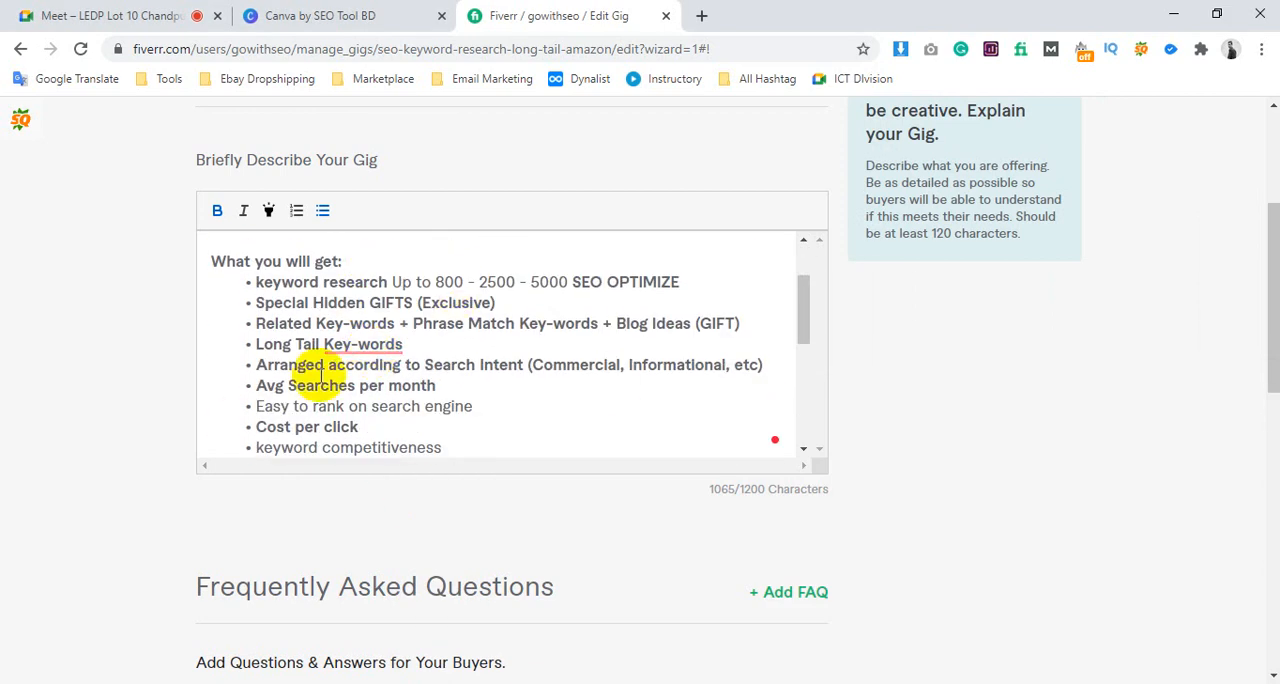
{"action": "scroll", "coordinate": [480, 266], "scroll_direction": "up", "scroll_amount": 2}
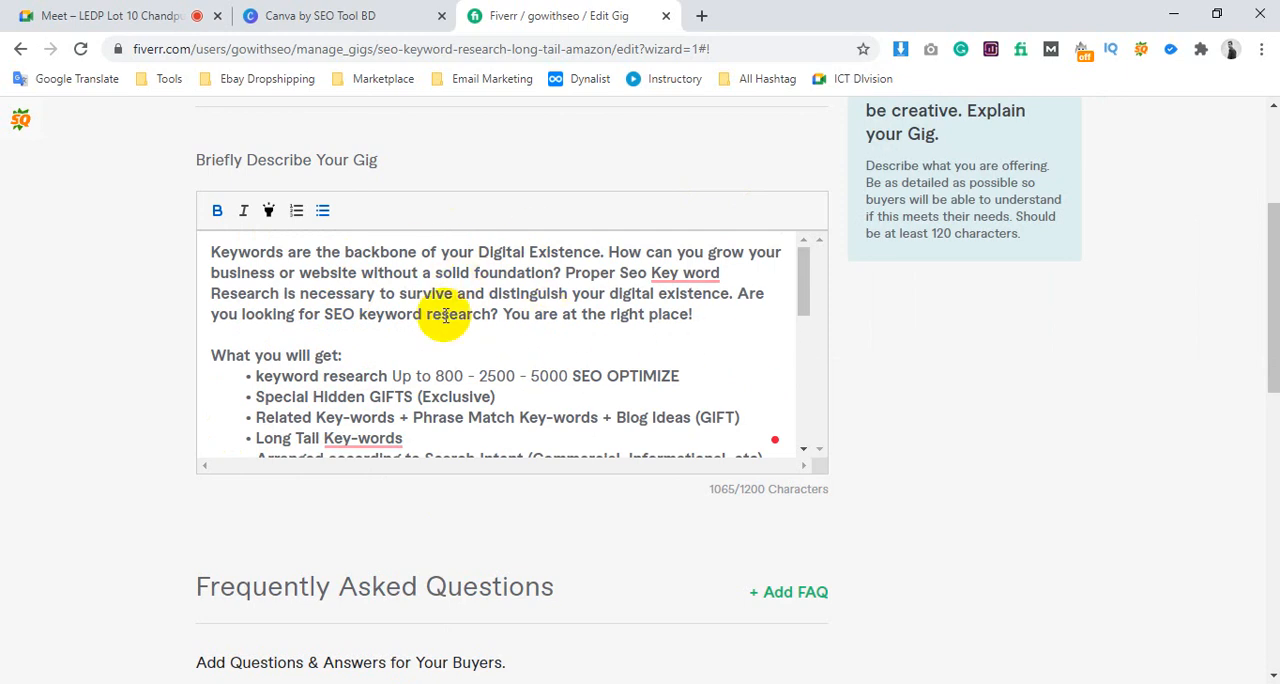
{"action": "left_click_drag", "start_coordinate": [453, 293], "coordinate": [654, 327]}
{"action": "left_click", "coordinate": [654, 327]}
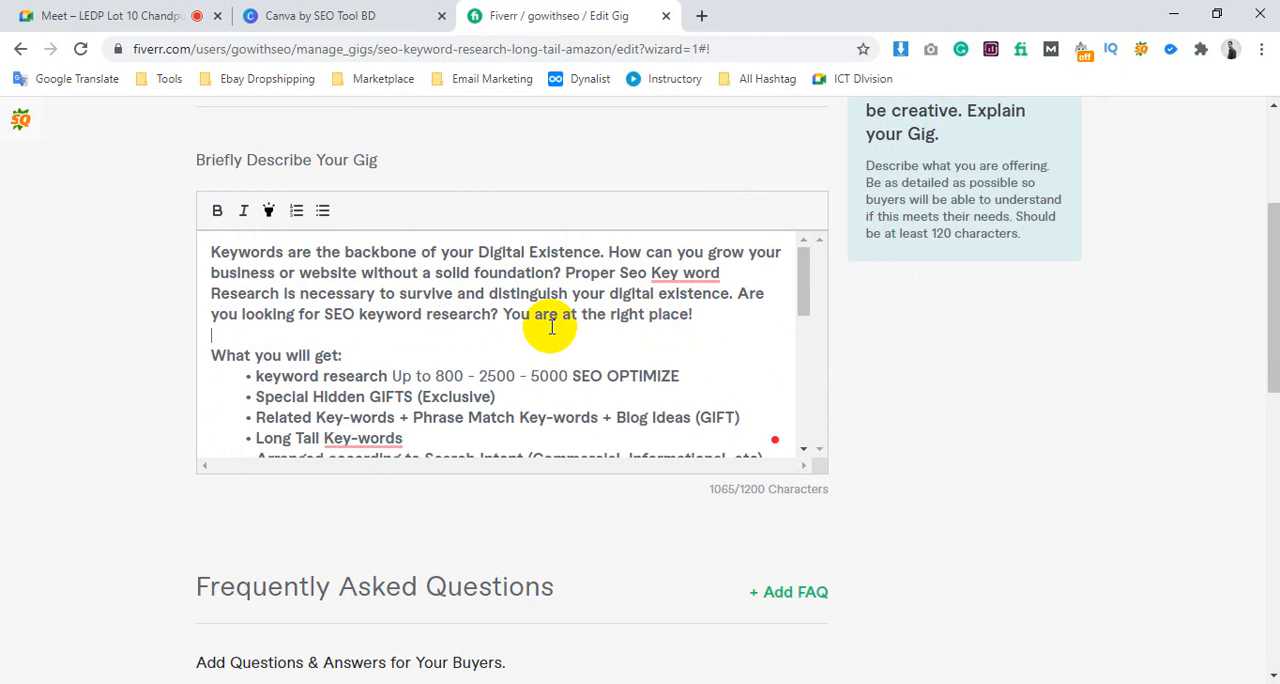
Read through the whole gig description, from the introduction to the closing "Thanks!", and return to the feature bullets
{"action": "scroll", "coordinate": [351, 297], "scroll_direction": "down", "scroll_amount": 1}
{"action": "scroll", "coordinate": [414, 366], "scroll_direction": "down", "scroll_amount": 2}
{"action": "scroll", "coordinate": [446, 303], "scroll_direction": "down", "scroll_amount": 1}
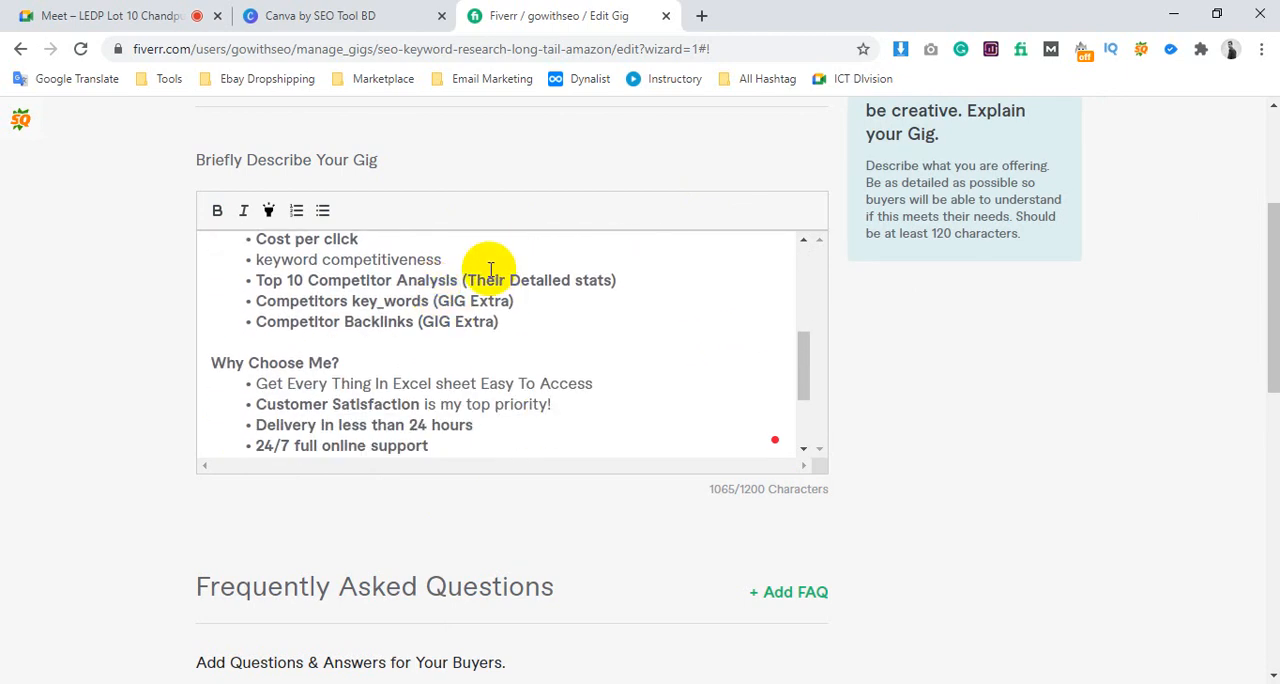
{"action": "scroll", "coordinate": [518, 325], "scroll_direction": "down", "scroll_amount": 2}
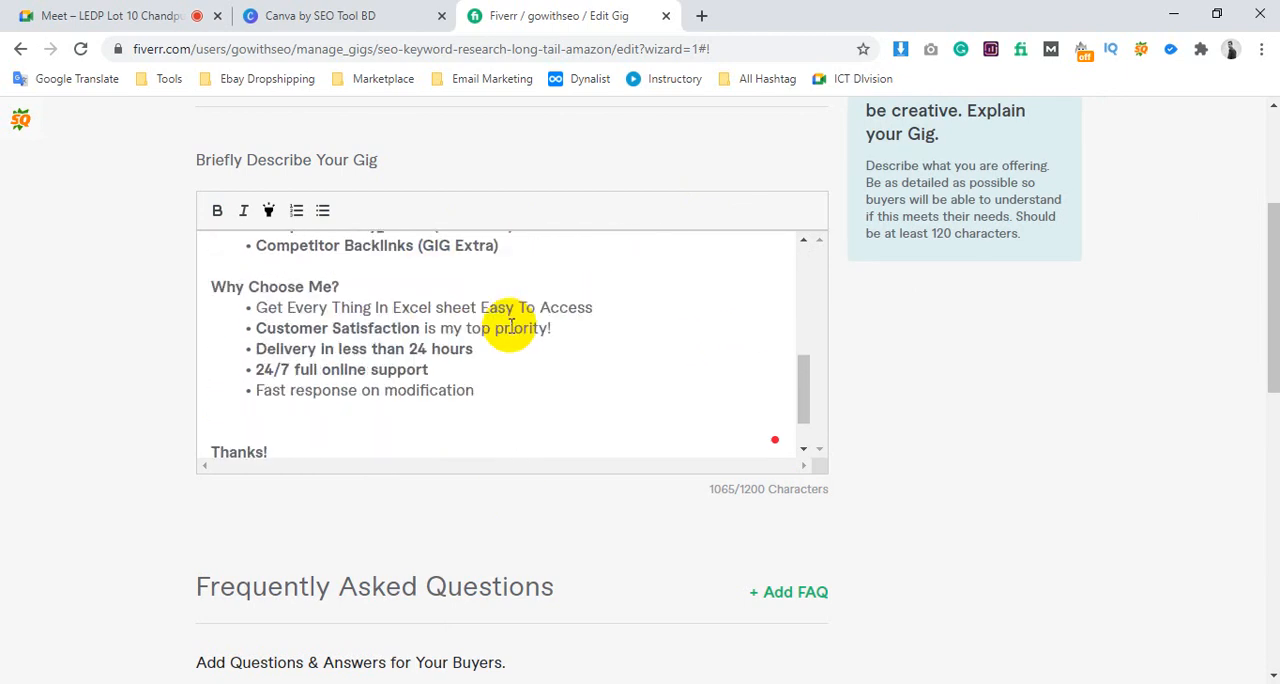
{"action": "scroll", "coordinate": [423, 251], "scroll_direction": "up", "scroll_amount": 1}
{"action": "scroll", "coordinate": [435, 315], "scroll_direction": "up", "scroll_amount": 6}
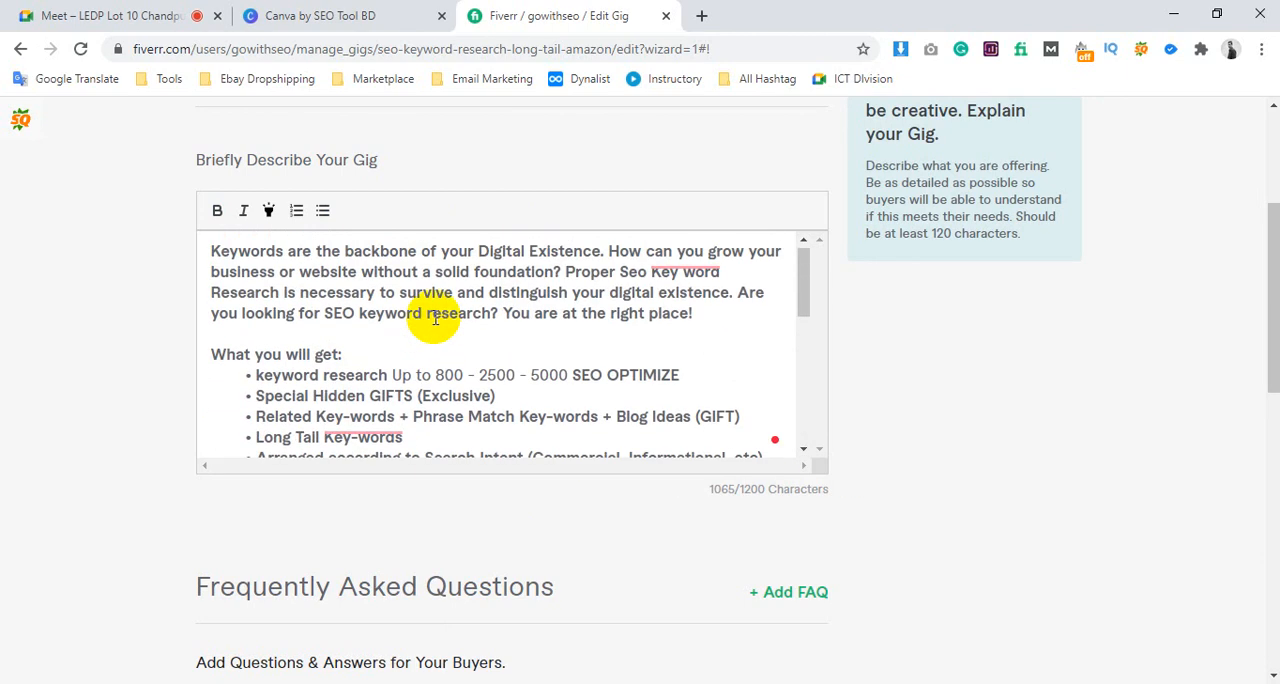
{"action": "scroll", "coordinate": [443, 315], "scroll_direction": "down", "scroll_amount": 2}
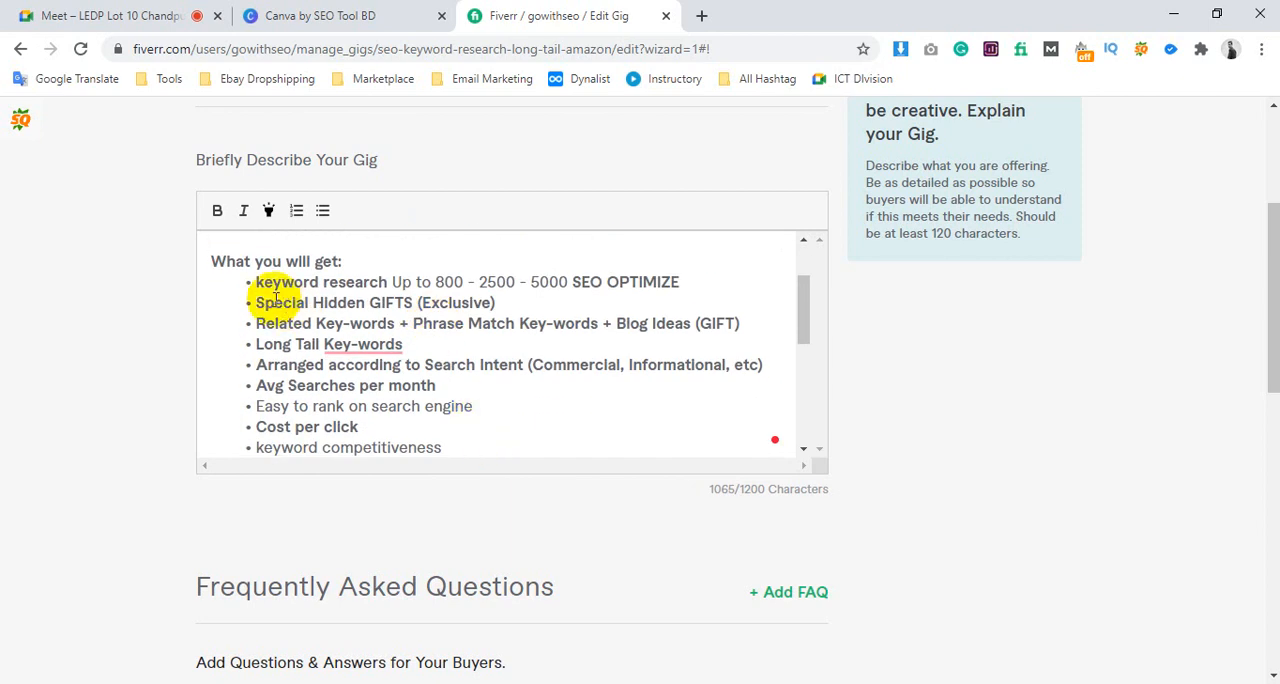
Highlight and review the "What you will get" bullets from "keyword research" through "keyword competitiveness"
{"action": "left_click_drag", "start_coordinate": [249, 281], "coordinate": [409, 433]}
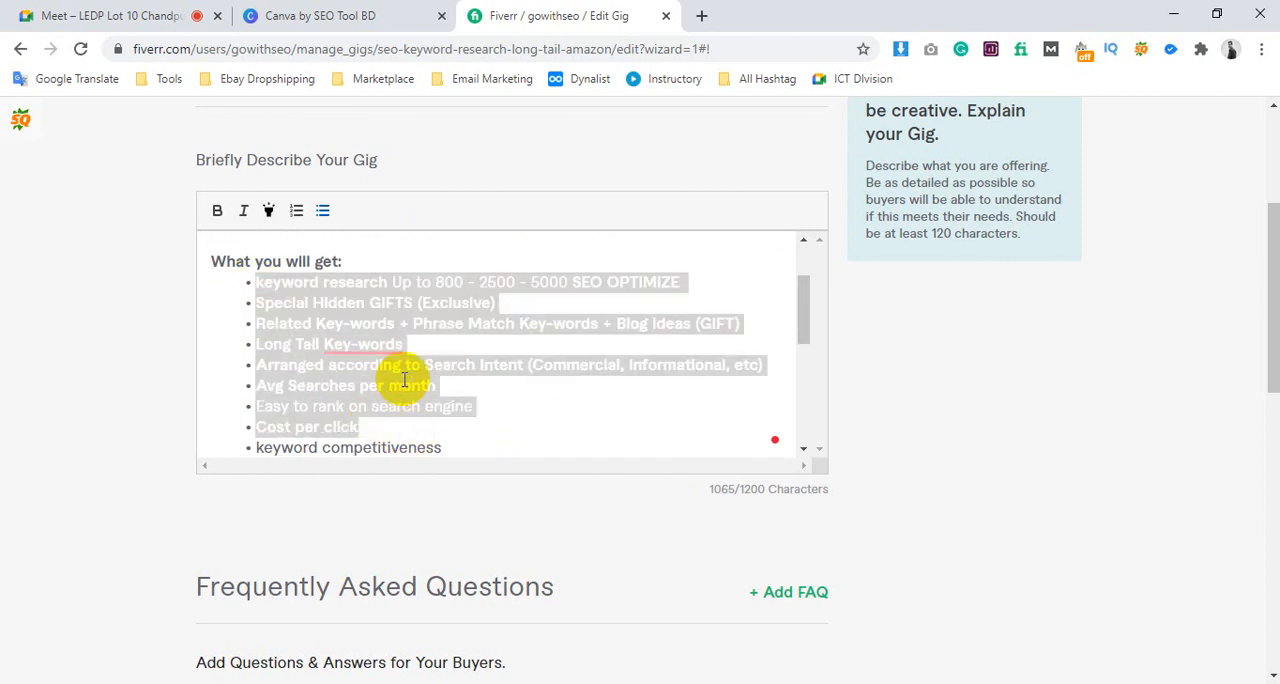
{"action": "left_click", "coordinate": [409, 366]}
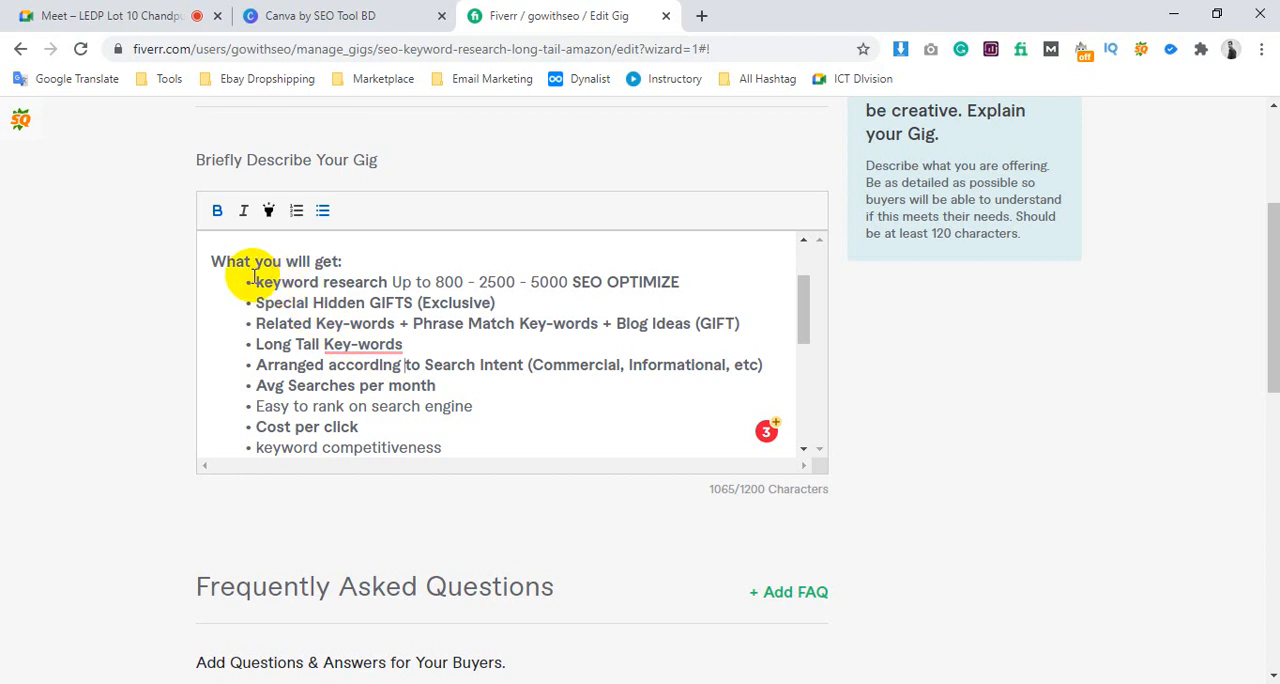
{"action": "left_click_drag", "start_coordinate": [254, 282], "coordinate": [460, 441]}
{"action": "scroll", "coordinate": [440, 430], "scroll_direction": "down", "scroll_amount": 2}
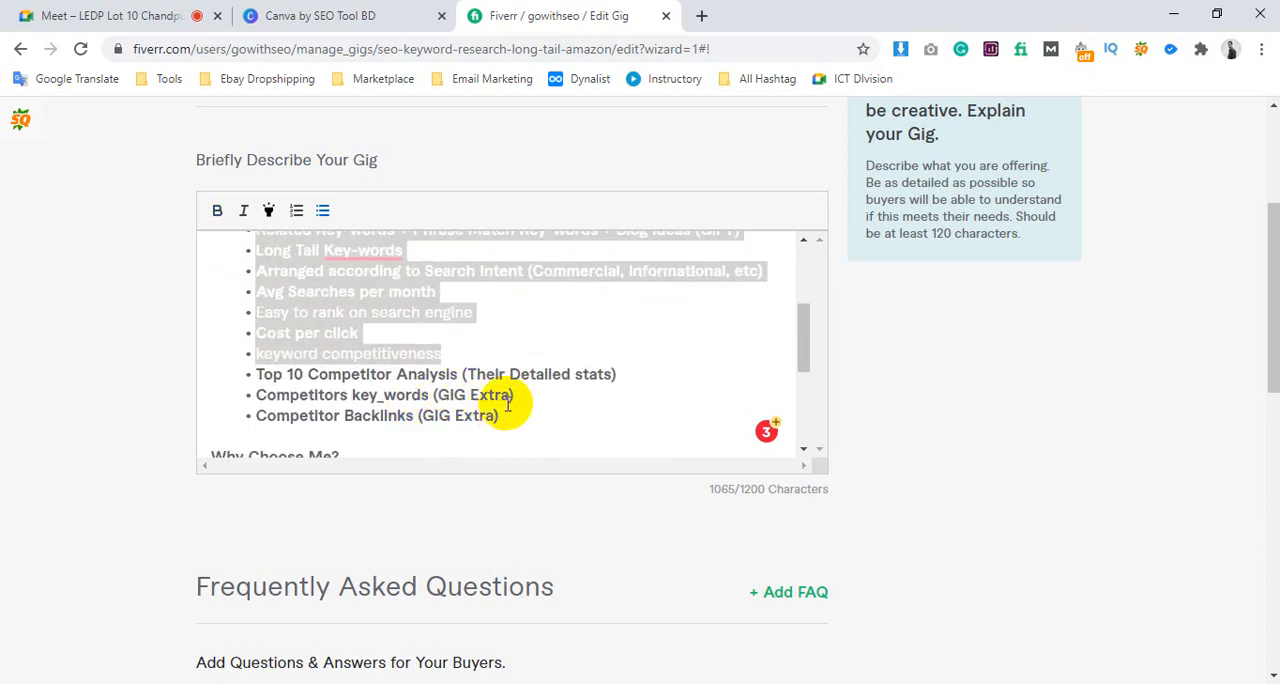
{"action": "scroll", "coordinate": [464, 322], "scroll_direction": "up", "scroll_amount": 3}
{"action": "scroll", "coordinate": [464, 322], "scroll_direction": "up", "scroll_amount": 1}
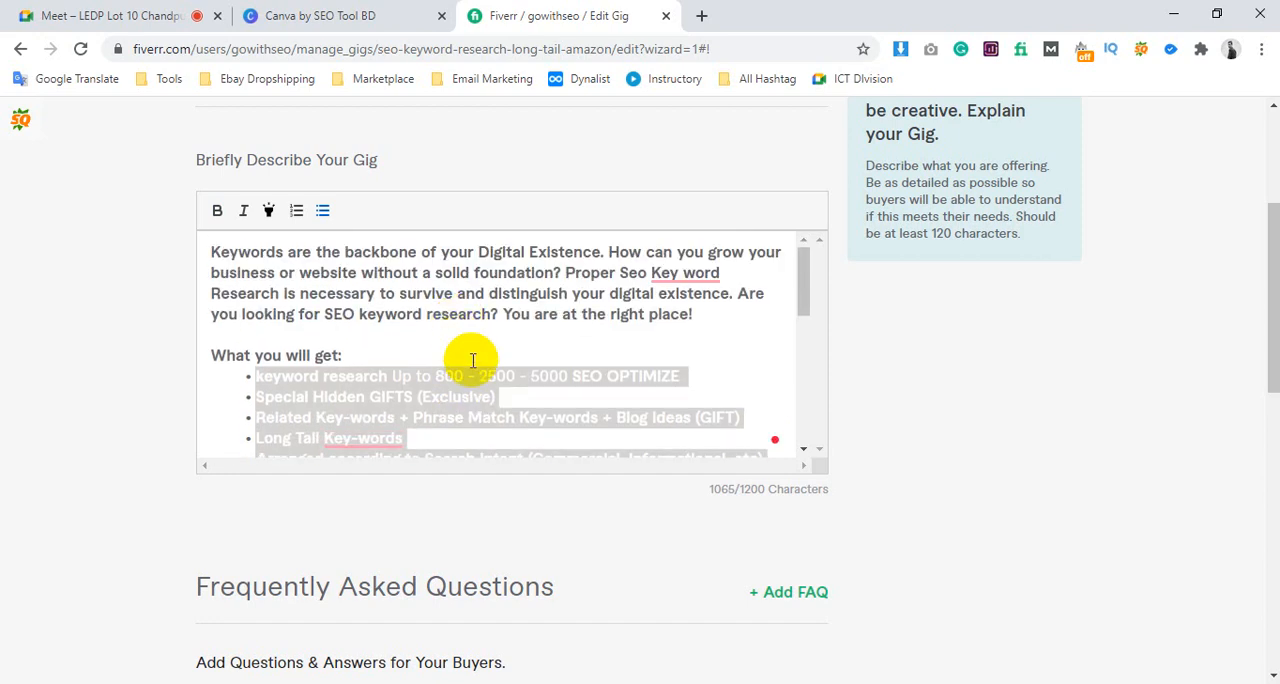
{"action": "left_click", "coordinate": [477, 370]}
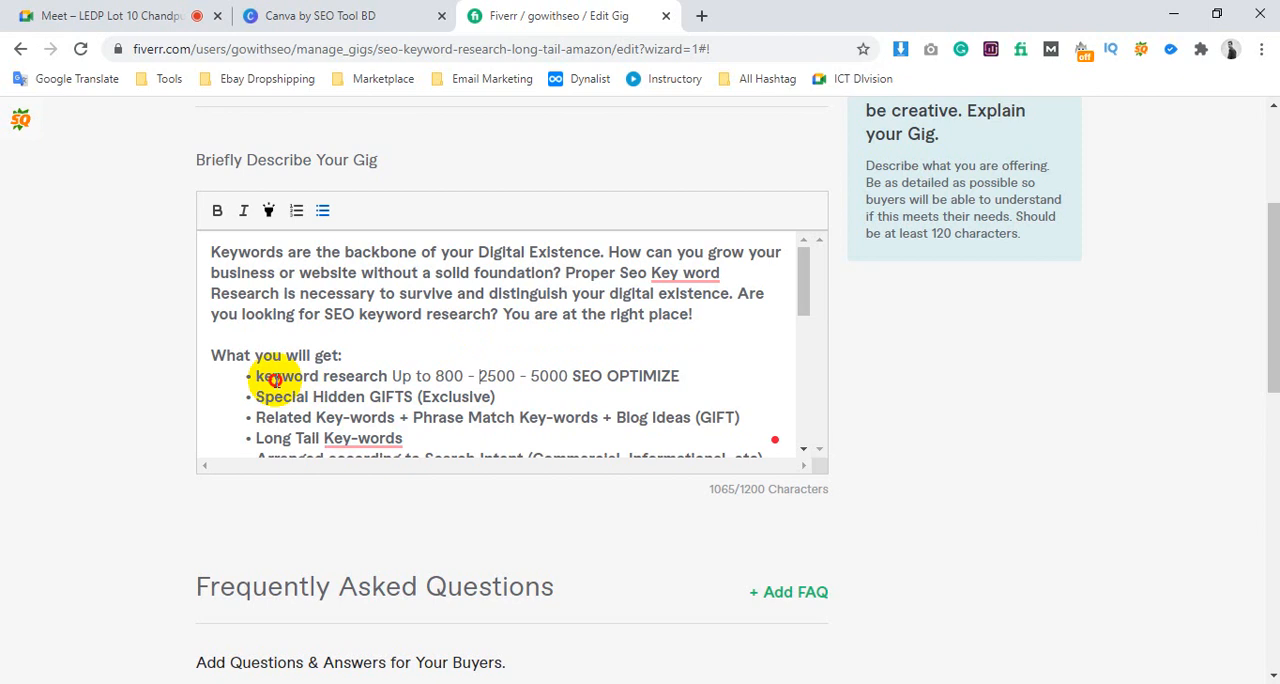
{"action": "left_click_drag", "start_coordinate": [272, 376], "coordinate": [449, 397]}
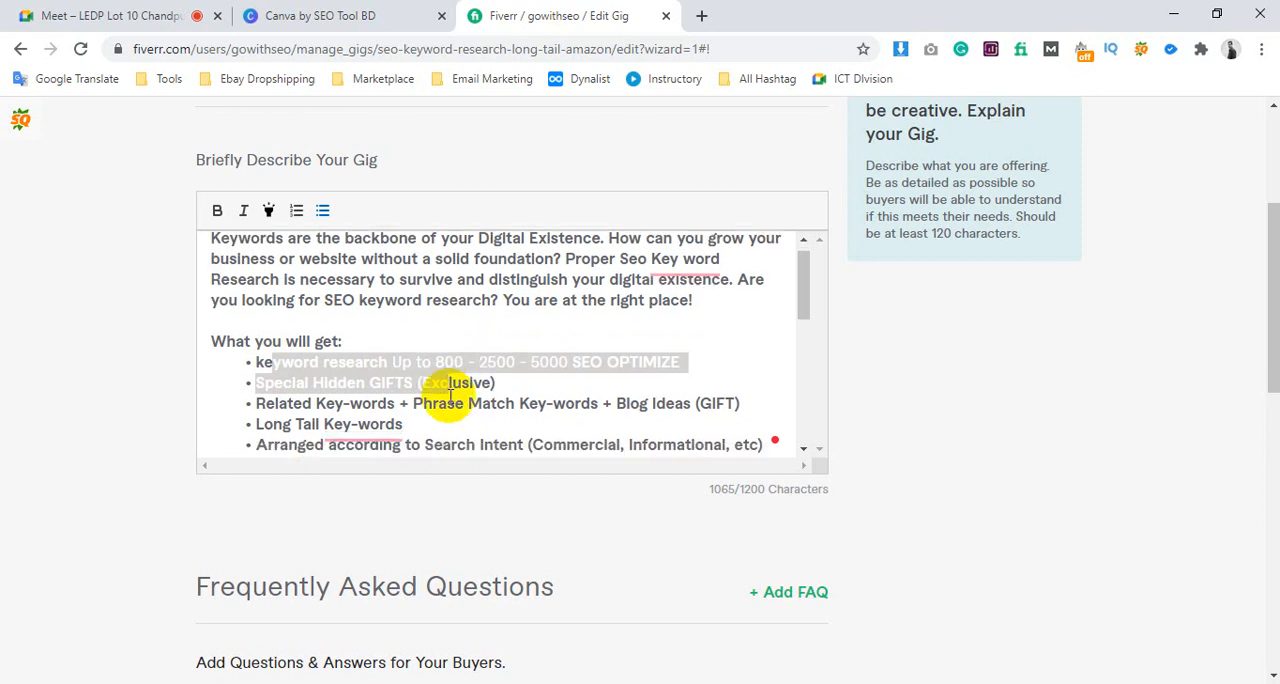
Review the "Why Choose Me?" section and highlight the Excel sheet wording in its first bullet
{"action": "scroll", "coordinate": [449, 400], "scroll_direction": "down", "scroll_amount": 1}
{"action": "scroll", "coordinate": [430, 400], "scroll_direction": "down", "scroll_amount": 2}
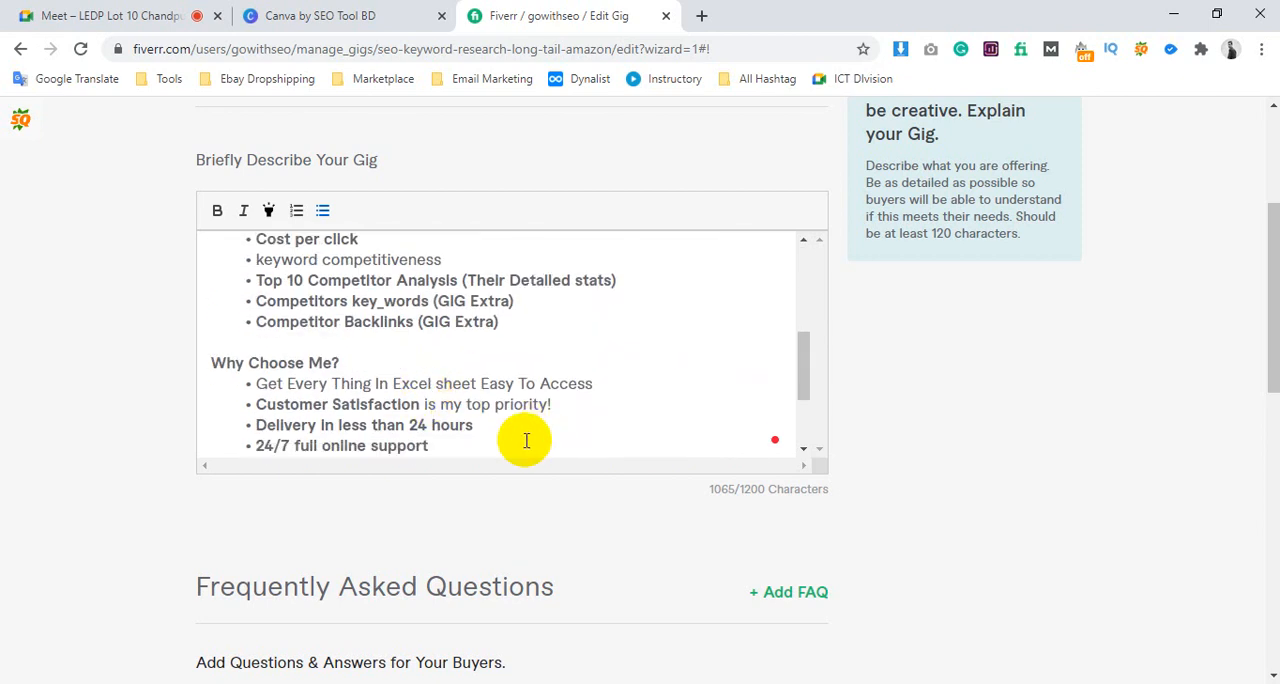
{"action": "left_click_drag", "start_coordinate": [474, 426], "coordinate": [289, 359]}
{"action": "left_click", "coordinate": [240, 376]}
{"action": "left_click", "coordinate": [309, 362]}
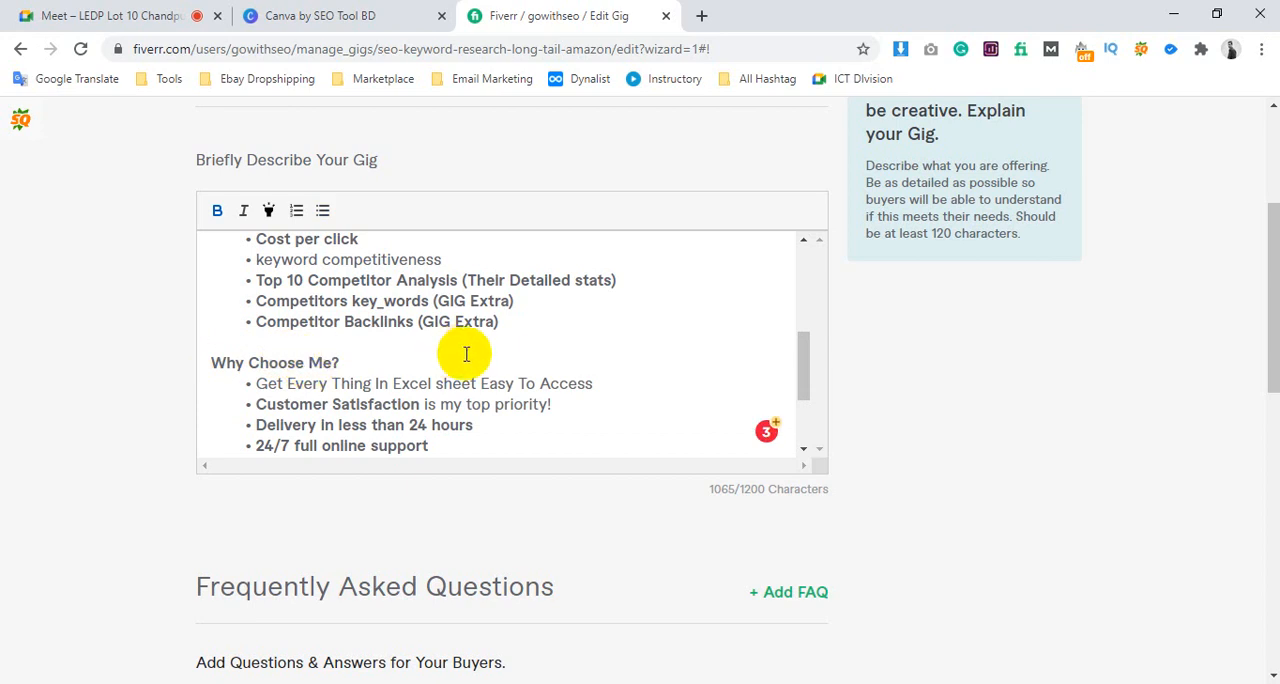
{"action": "scroll", "coordinate": [466, 354], "scroll_direction": "down", "scroll_amount": 3}
{"action": "scroll", "coordinate": [306, 323], "scroll_direction": "up", "scroll_amount": 2}
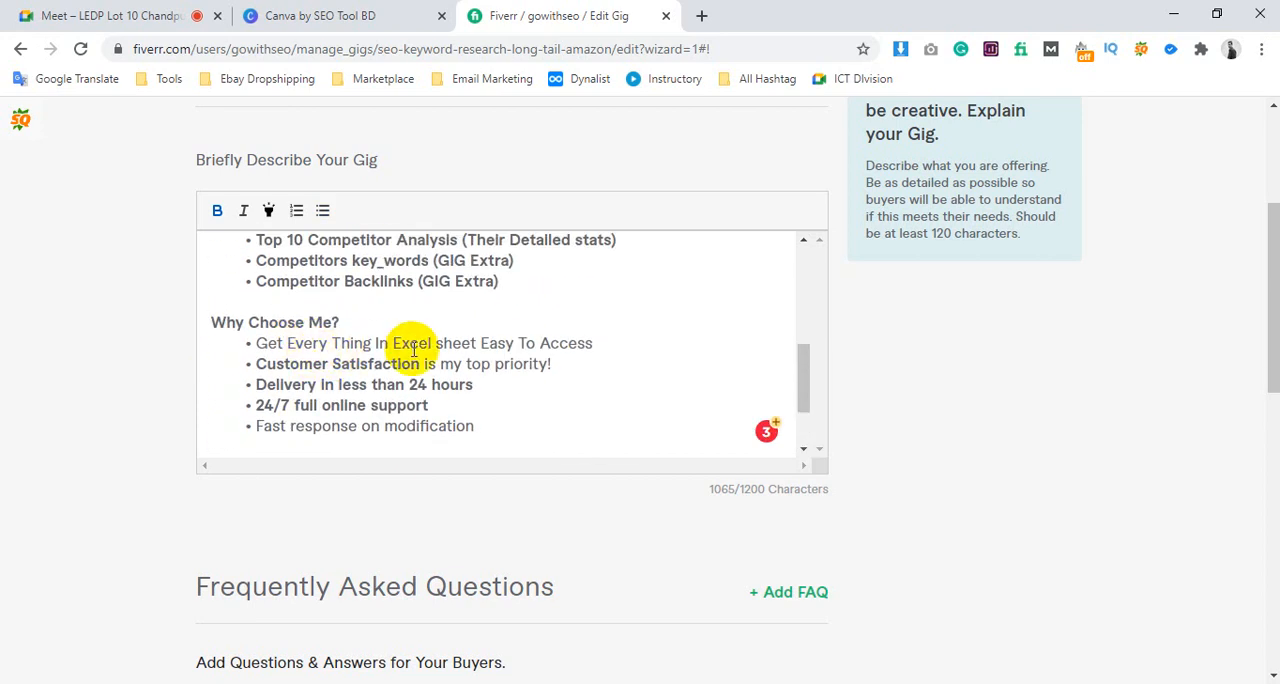
{"action": "left_click_drag", "start_coordinate": [400, 343], "coordinate": [623, 343]}
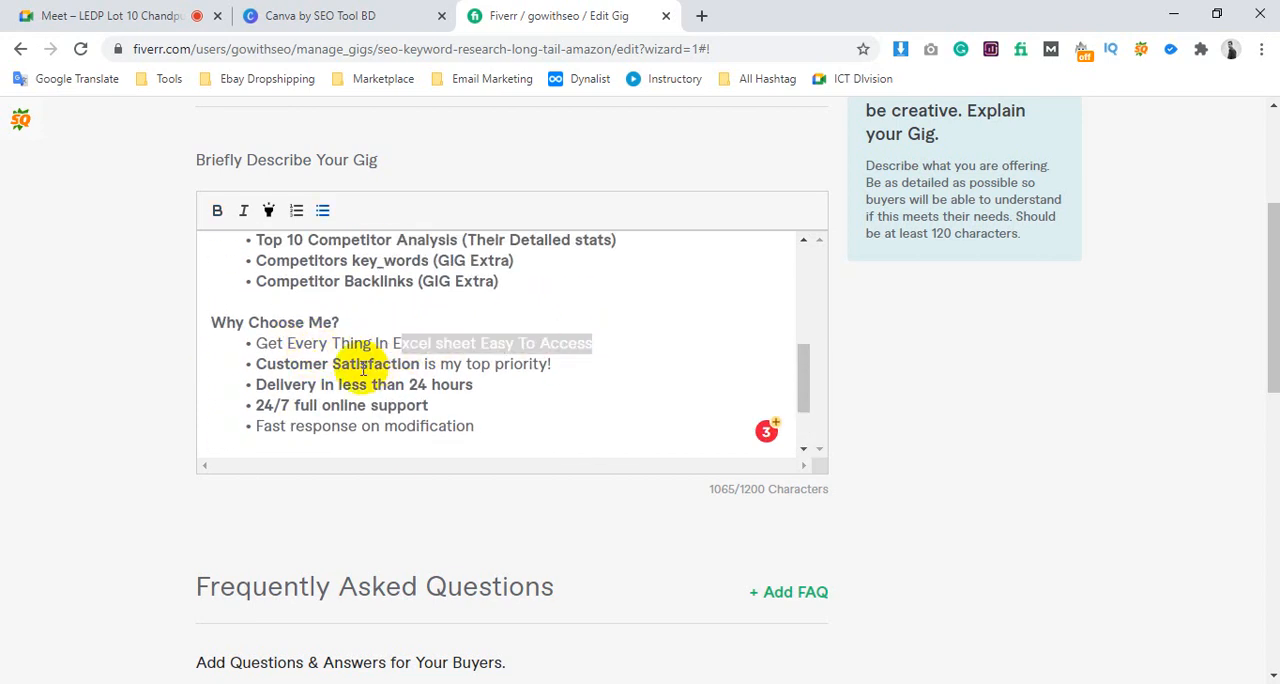
Highlight and review the remaining "Why Choose Me?" bullets, from "Customer Satisfaction" through "Fast response on modification"
{"action": "left_click_drag", "start_coordinate": [245, 365], "coordinate": [583, 363]}
{"action": "left_click", "coordinate": [471, 369]}
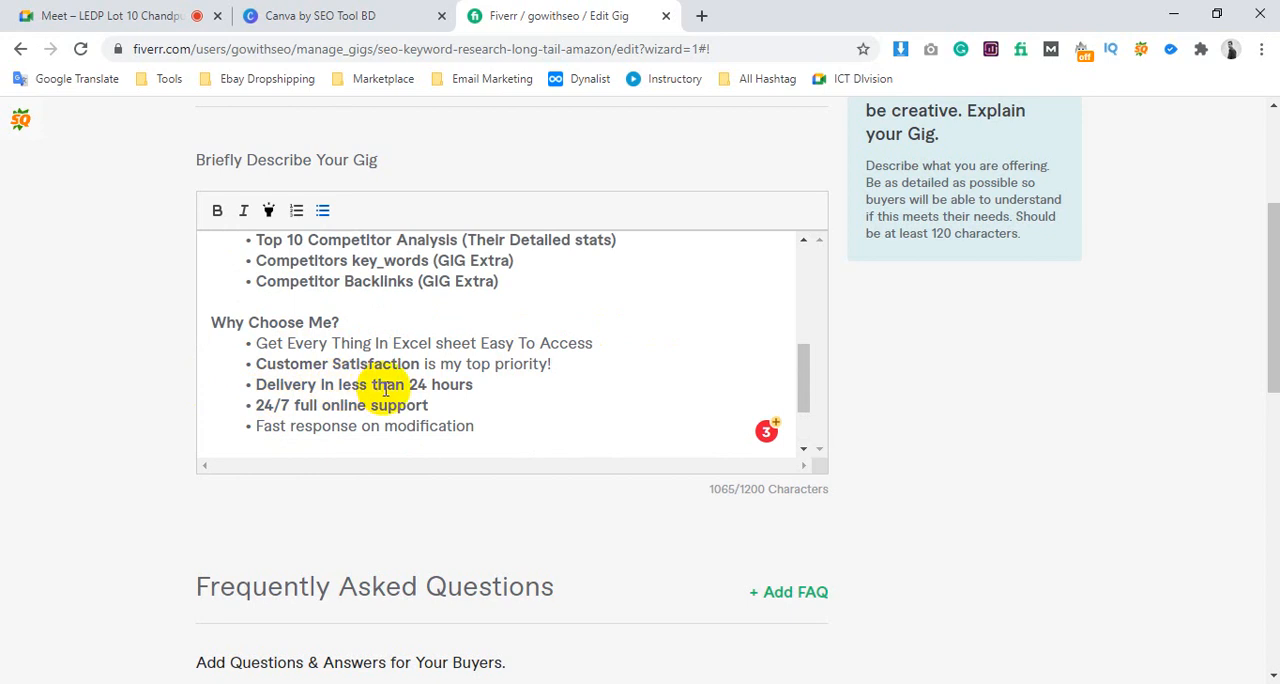
{"action": "left_click_drag", "start_coordinate": [386, 385], "coordinate": [557, 383]}
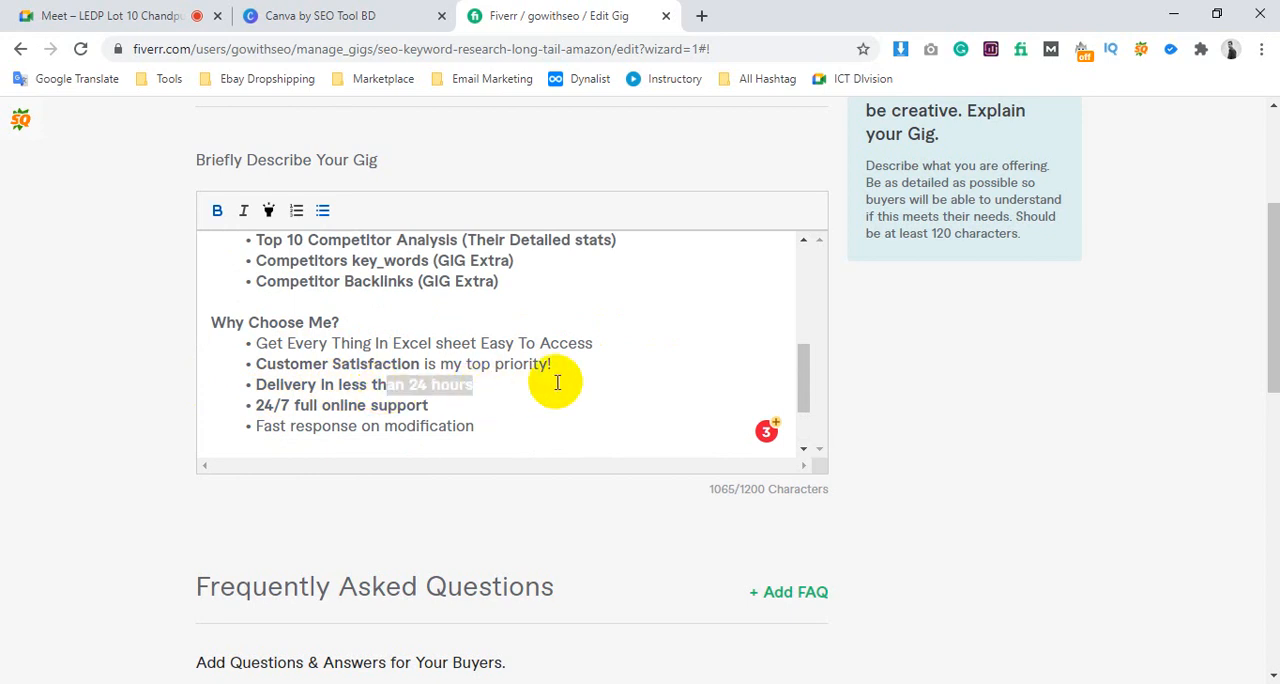
{"action": "left_click_drag", "start_coordinate": [252, 406], "coordinate": [508, 403]}
{"action": "left_click", "coordinate": [508, 403]}
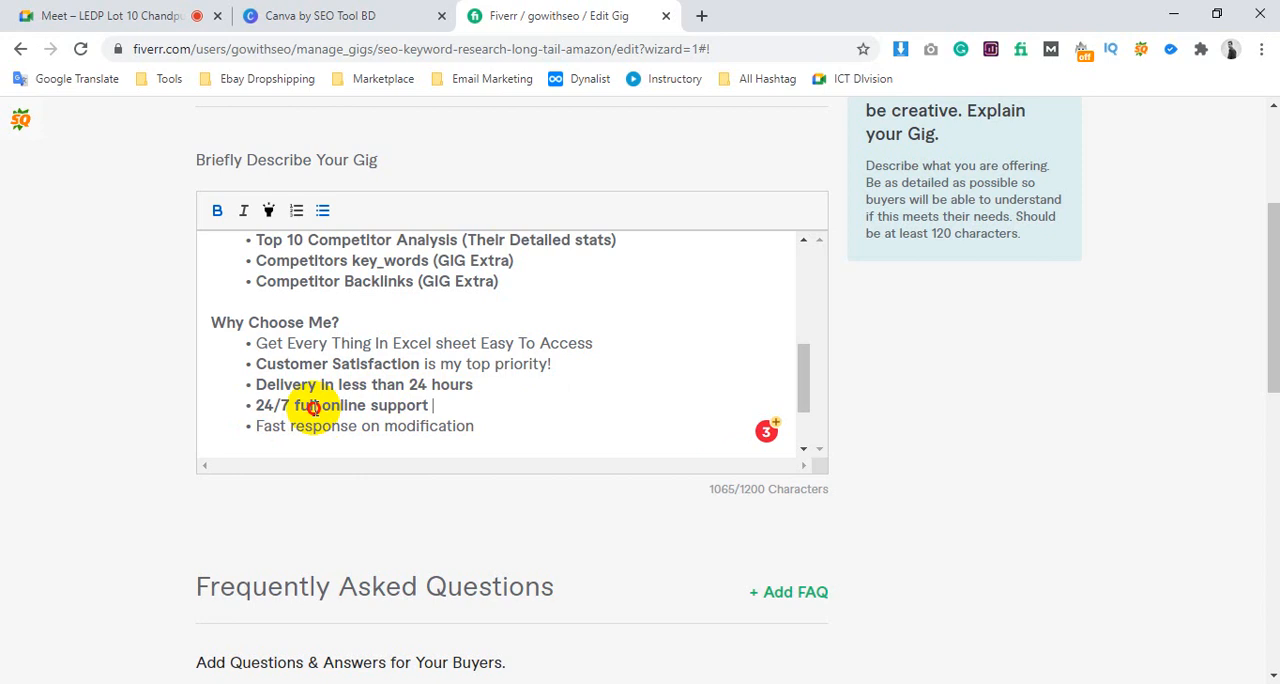
{"action": "left_click_drag", "start_coordinate": [318, 408], "coordinate": [464, 401]}
{"action": "left_click", "coordinate": [372, 410]}
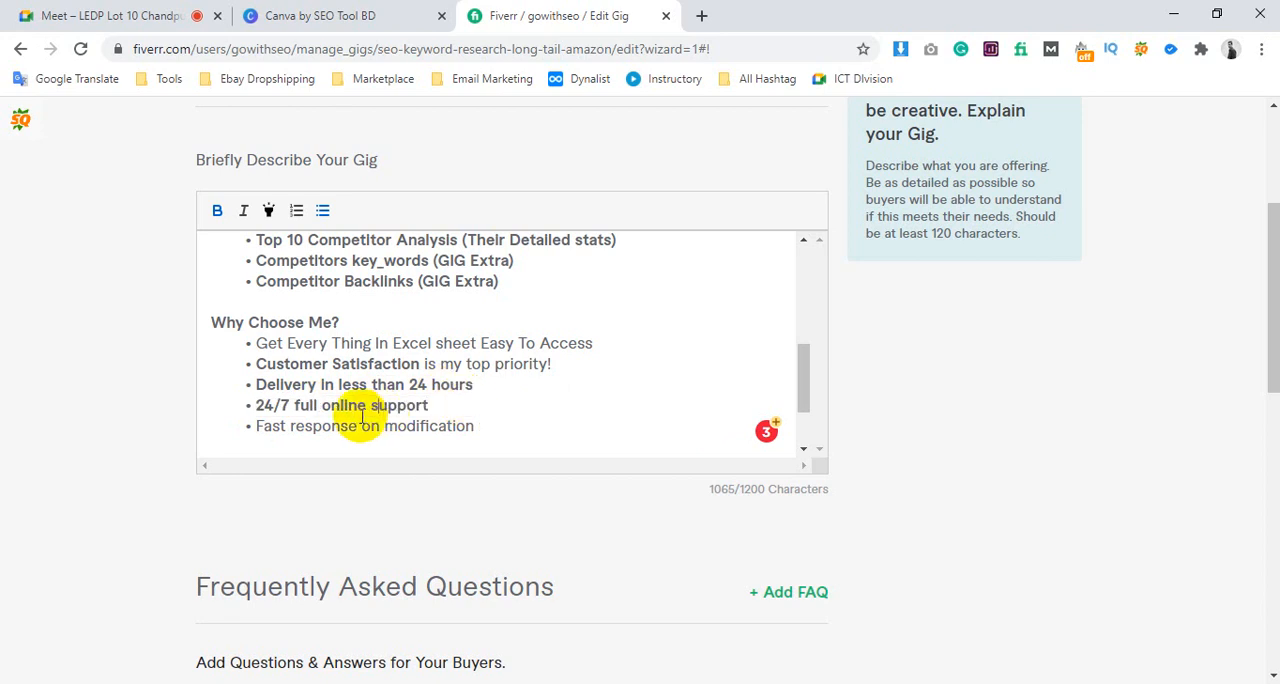
{"action": "left_click", "coordinate": [268, 432]}
{"action": "left_click_drag", "start_coordinate": [268, 432], "coordinate": [491, 434]}
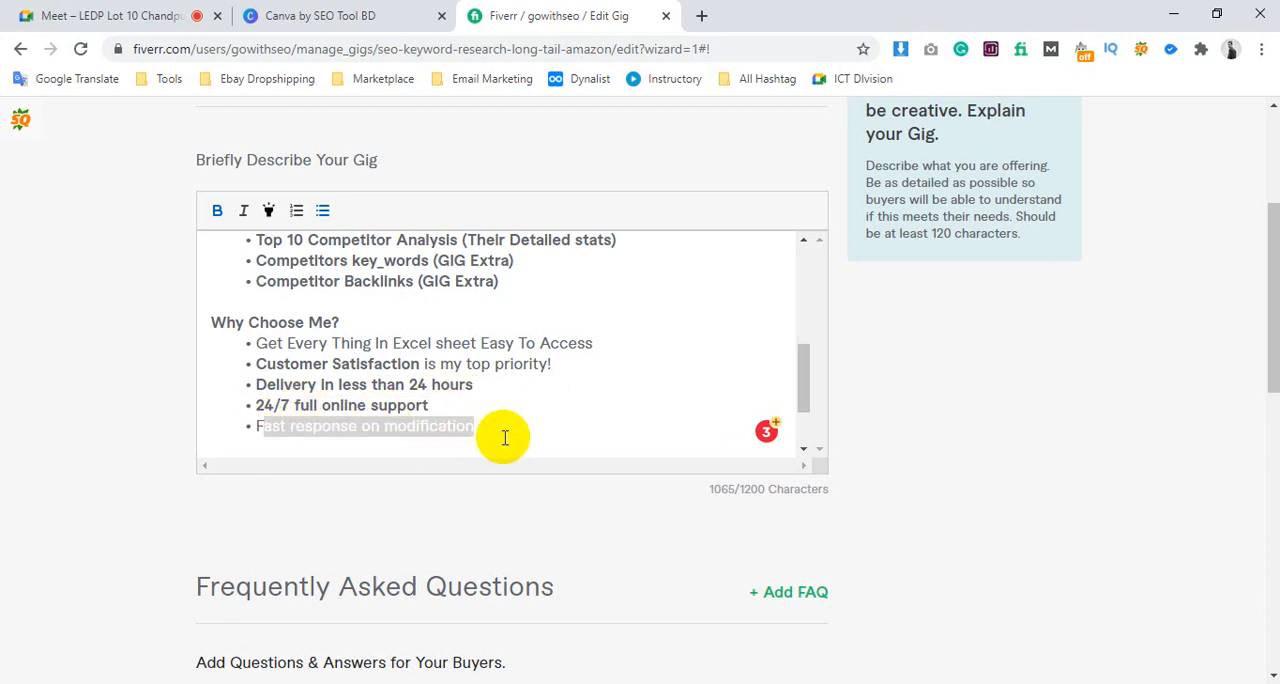
{"action": "left_click", "coordinate": [503, 434]}
Read the closing contact lines of the gig description, then recheck the introduction and the "What you will get" bullets
{"action": "scroll", "coordinate": [418, 366], "scroll_direction": "down", "scroll_amount": 2}
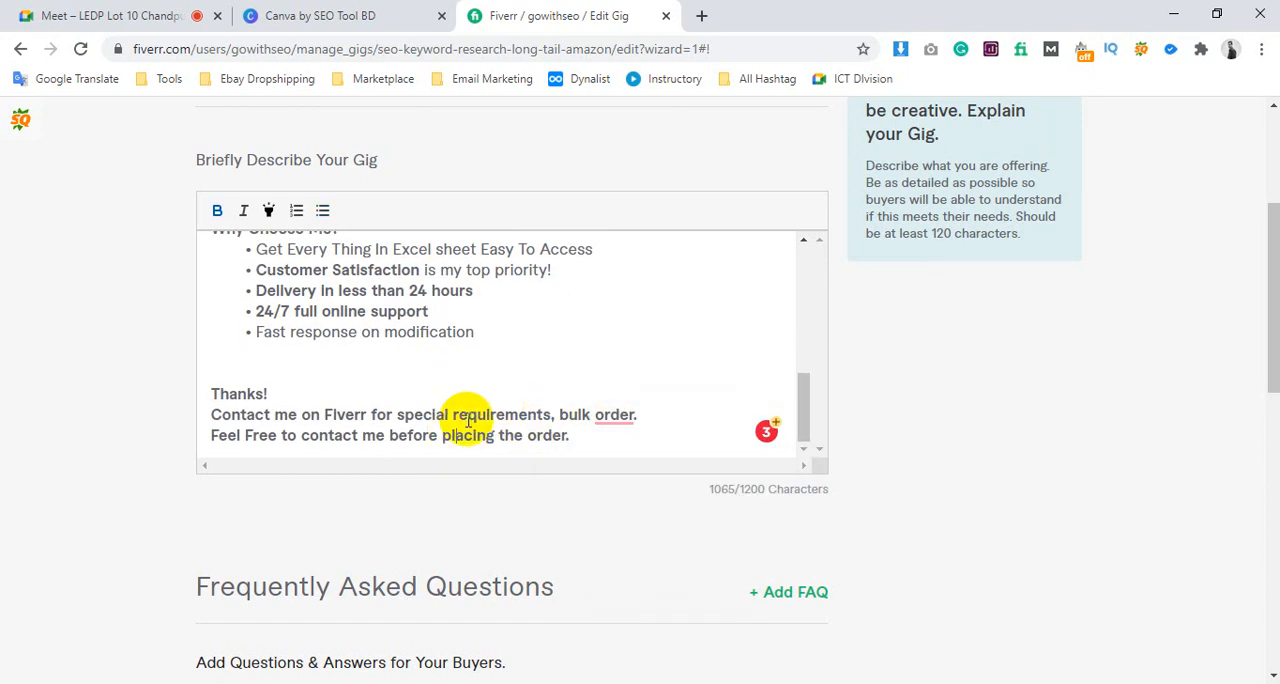
{"action": "scroll", "coordinate": [320, 405], "scroll_direction": "up", "scroll_amount": 5}
{"action": "scroll", "coordinate": [320, 380], "scroll_direction": "up", "scroll_amount": 2}
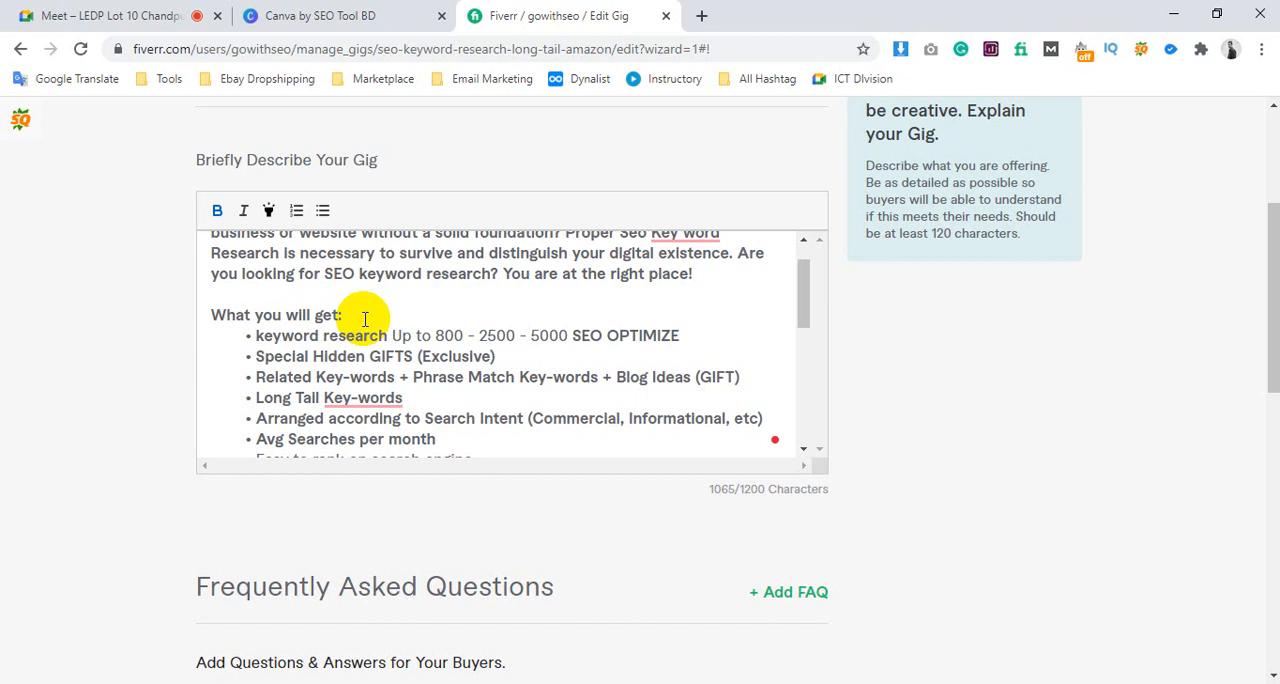
{"action": "scroll", "coordinate": [544, 345], "scroll_direction": "up", "scroll_amount": 1}
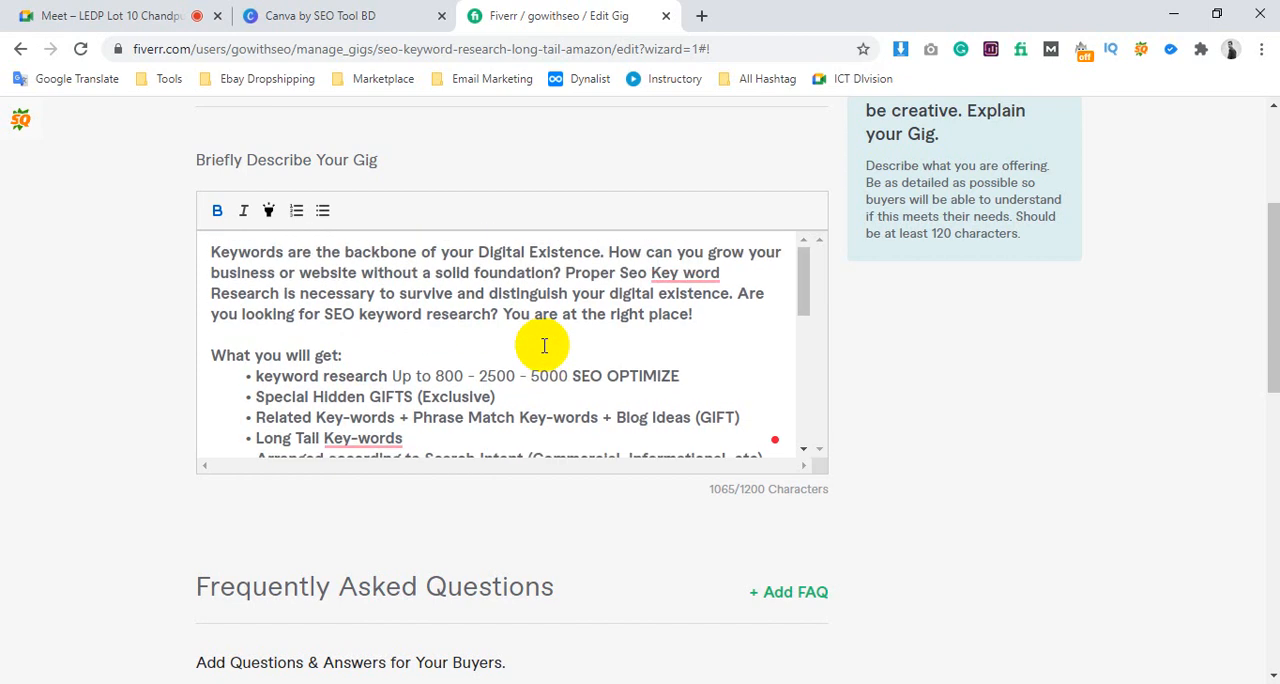
{"action": "scroll", "coordinate": [400, 360], "scroll_direction": "down", "scroll_amount": 4}
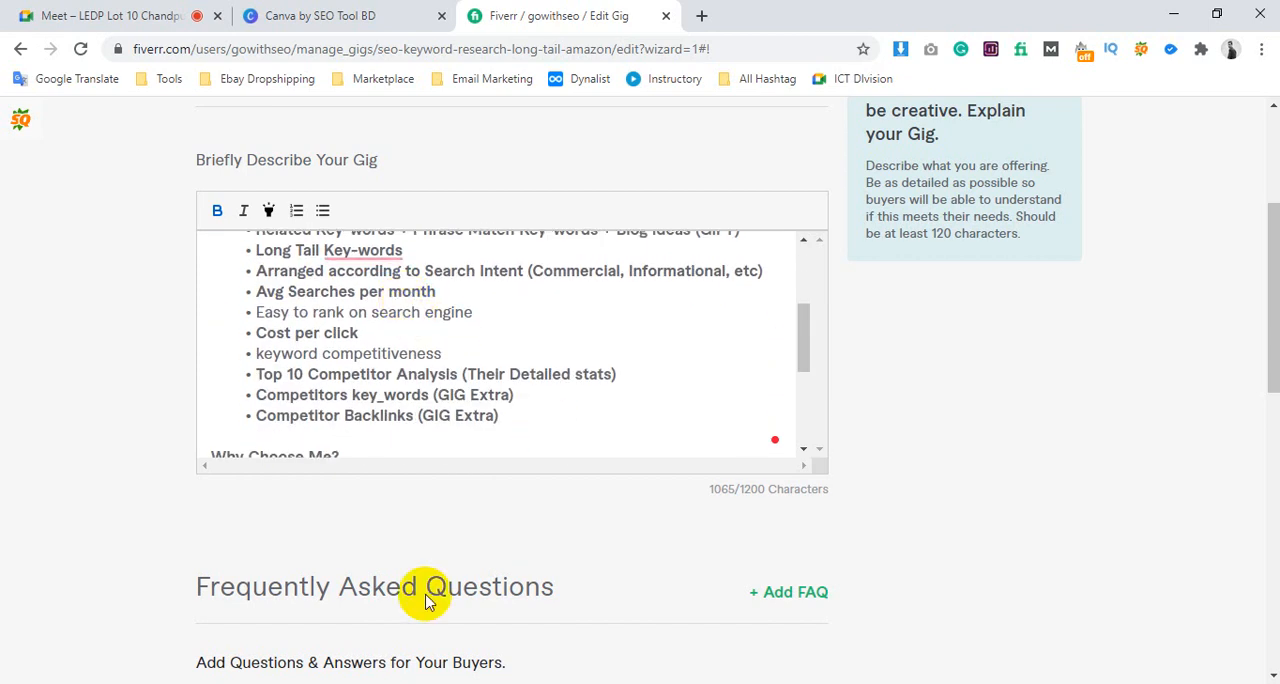
Check the search tags in Notepad and highlight the introductory paragraph of the gig description for comparison
{"action": "left_click", "coordinate": [310, 683]}
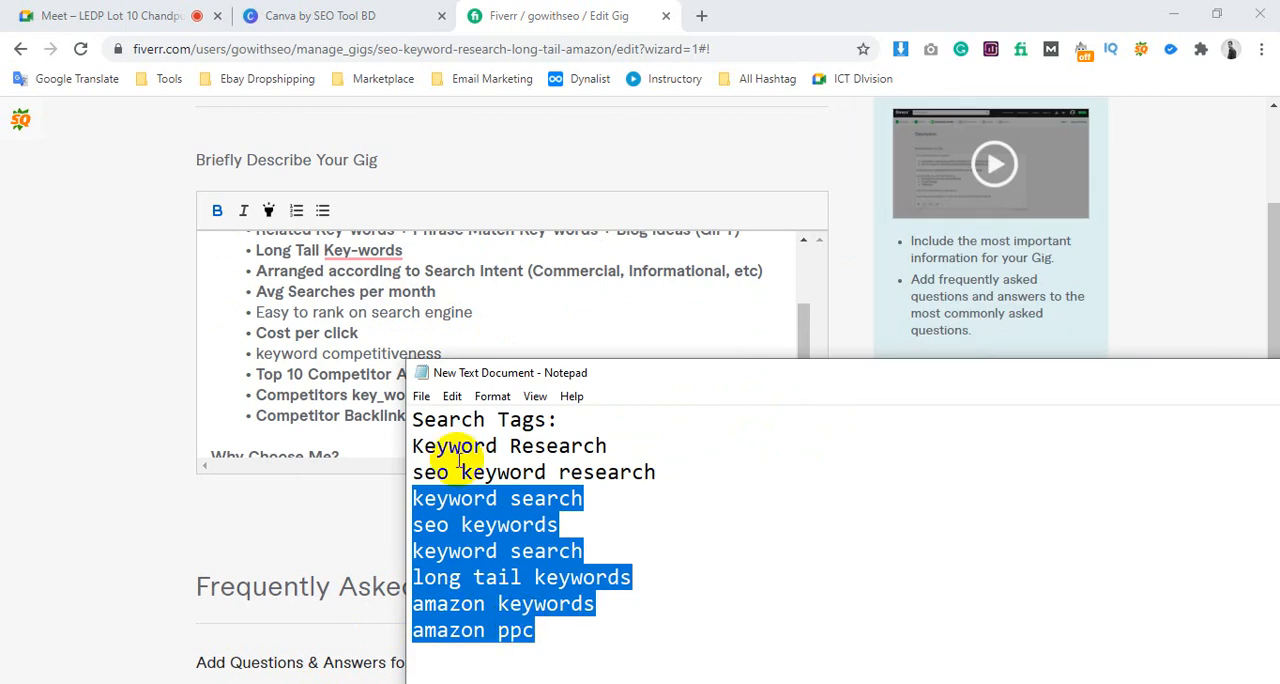
{"action": "left_click", "coordinate": [340, 331]}
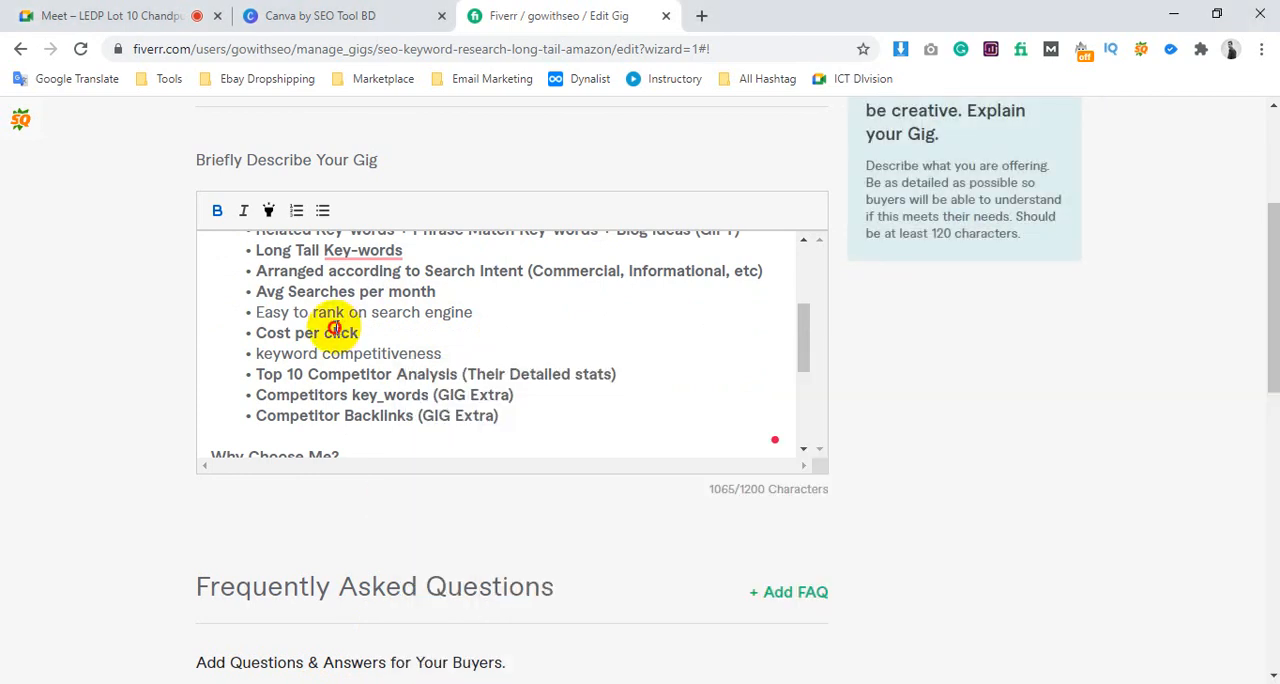
{"action": "scroll", "coordinate": [458, 278], "scroll_direction": "up", "scroll_amount": 4}
{"action": "left_click_drag", "start_coordinate": [209, 252], "coordinate": [714, 320]}
{"action": "left_click", "coordinate": [451, 252]}
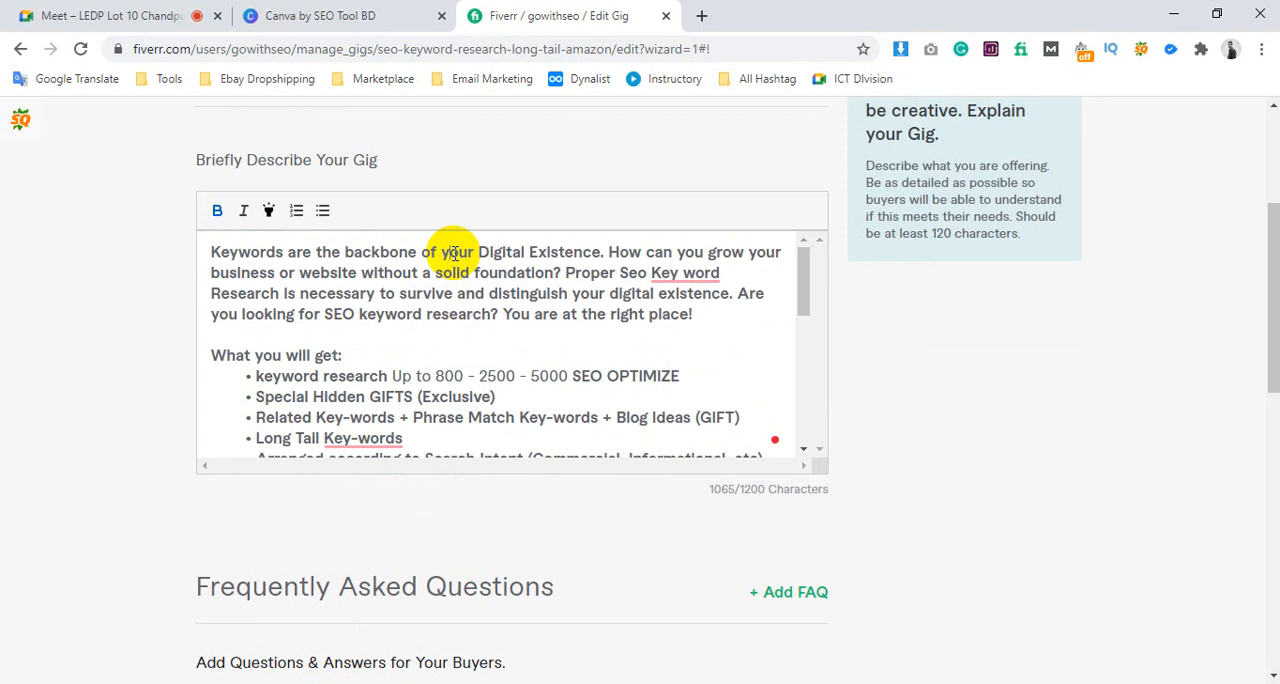
Highlight the "Keyword Research" tag in the Notepad list and compare it with "SEO keyword research" in the gig introduction
{"action": "left_click", "coordinate": [326, 683]}
{"action": "left_click", "coordinate": [537, 525]}
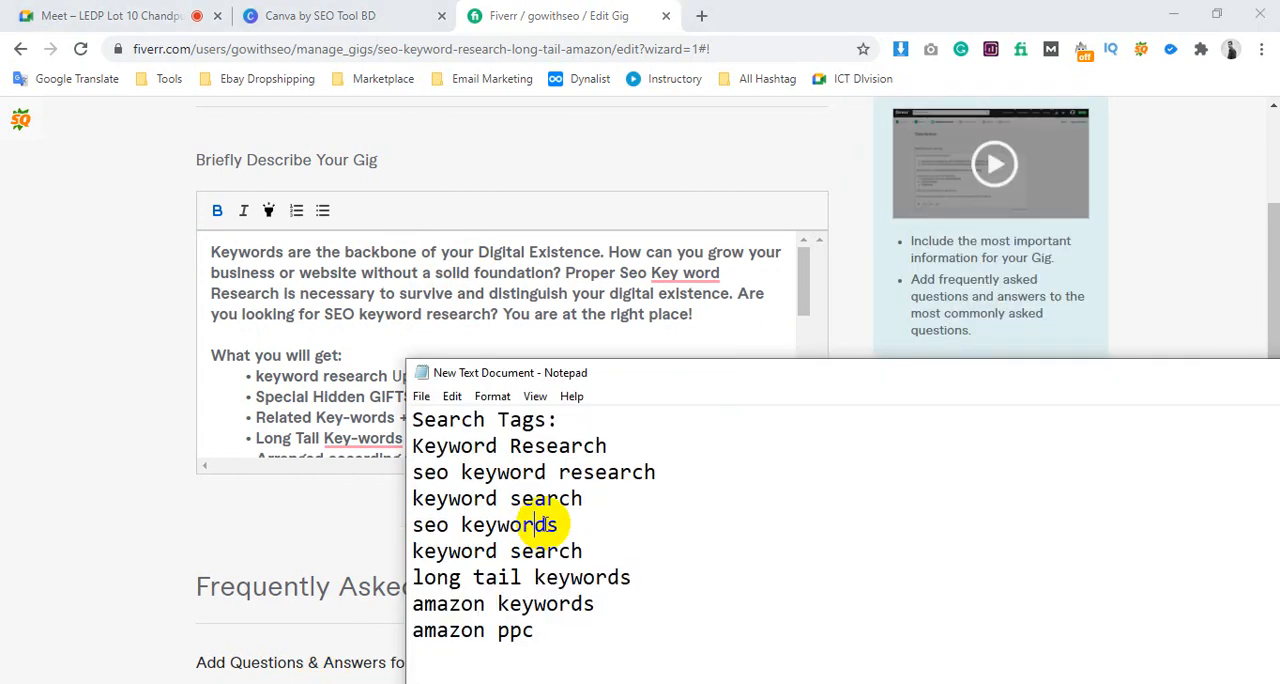
{"action": "left_click", "coordinate": [576, 497]}
{"action": "scroll", "coordinate": [571, 491], "scroll_direction": "up", "scroll_amount": 1}
{"action": "left_click_drag", "start_coordinate": [607, 525], "coordinate": [397, 526]}
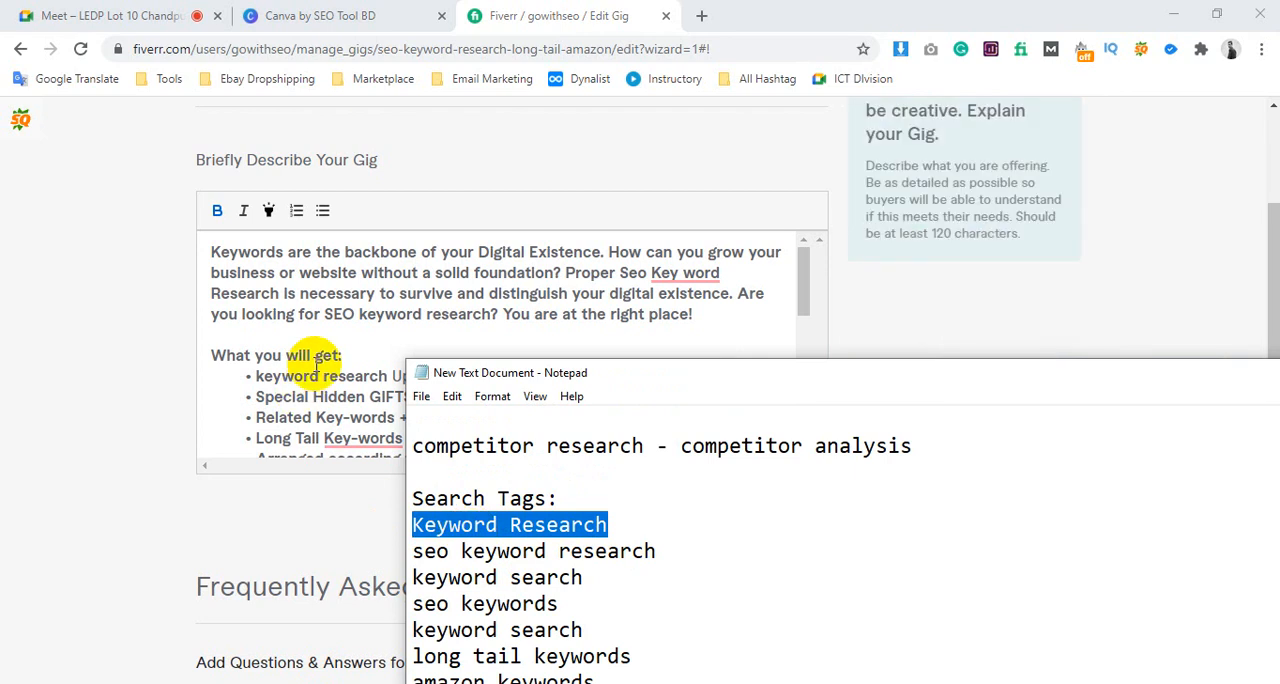
{"action": "left_click_drag", "start_coordinate": [324, 314], "coordinate": [492, 311]}
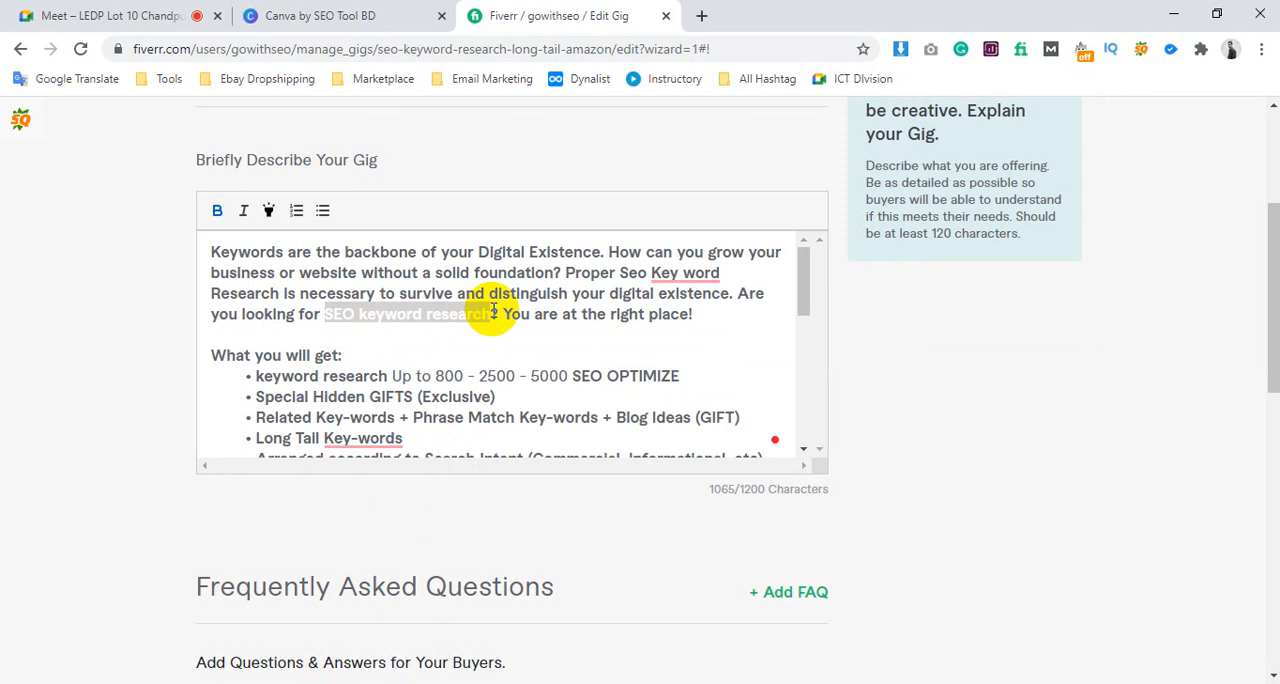
{"action": "left_click", "coordinate": [494, 311]}
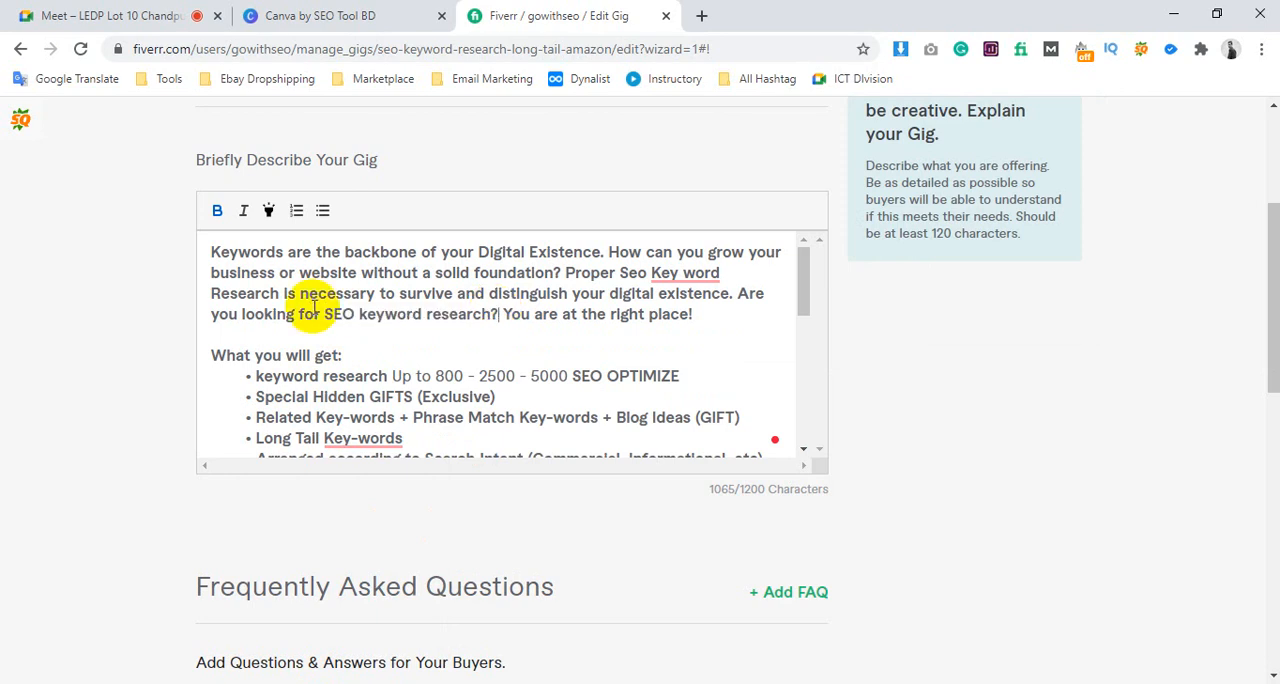
Highlight the first two sentences of the introduction and skim the rest of the gig description for its structure
{"action": "mouse_move", "coordinate": [211, 250]}
{"action": "left_mouse_down"}
{"action": "mouse_move", "coordinate": [591, 260]}
{"action": "mouse_move", "coordinate": [523, 266]}
{"action": "mouse_move", "coordinate": [565, 271]}
{"action": "left_mouse_up"}
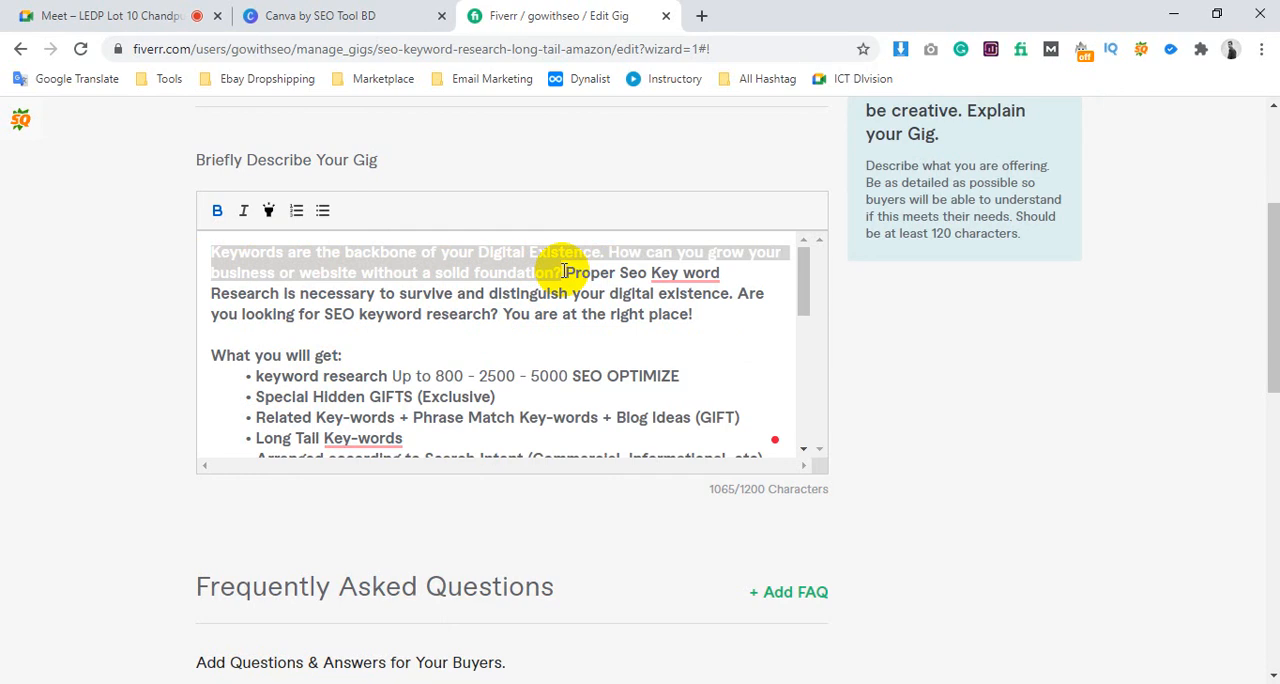
{"action": "scroll", "coordinate": [390, 300], "scroll_direction": "down", "scroll_amount": 1}
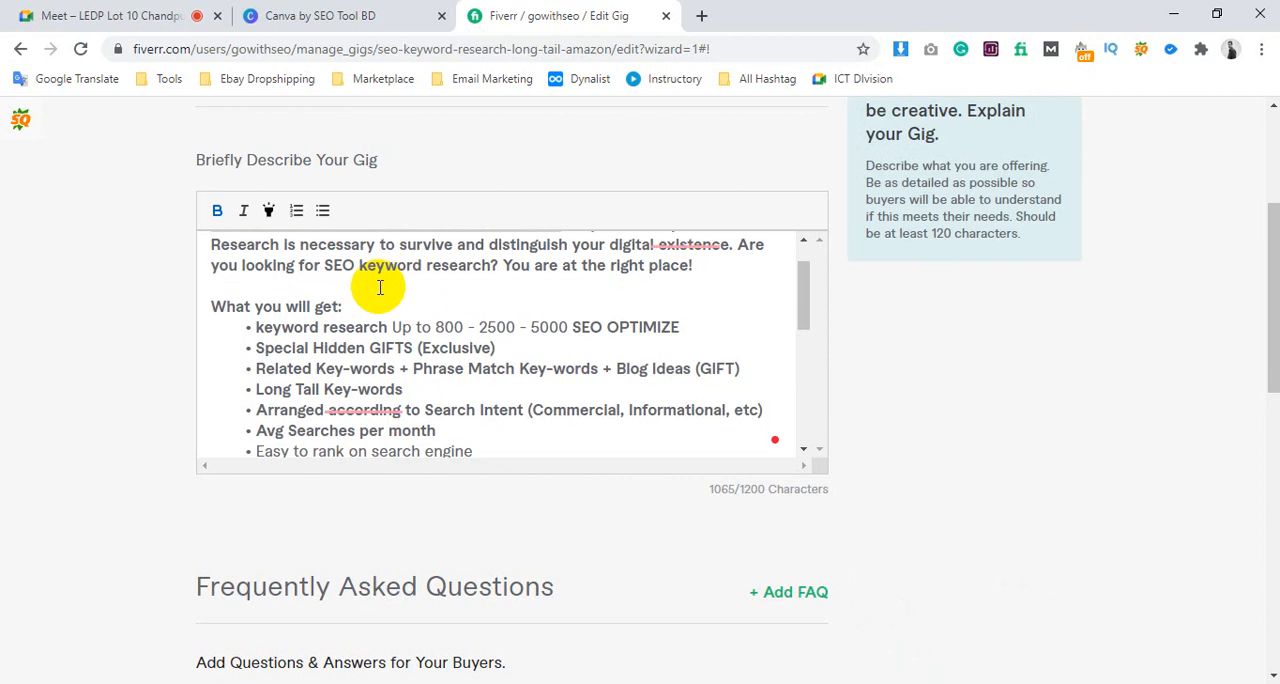
{"action": "scroll", "coordinate": [345, 282], "scroll_direction": "down", "scroll_amount": 1}
{"action": "scroll", "coordinate": [474, 405], "scroll_direction": "down", "scroll_amount": 4}
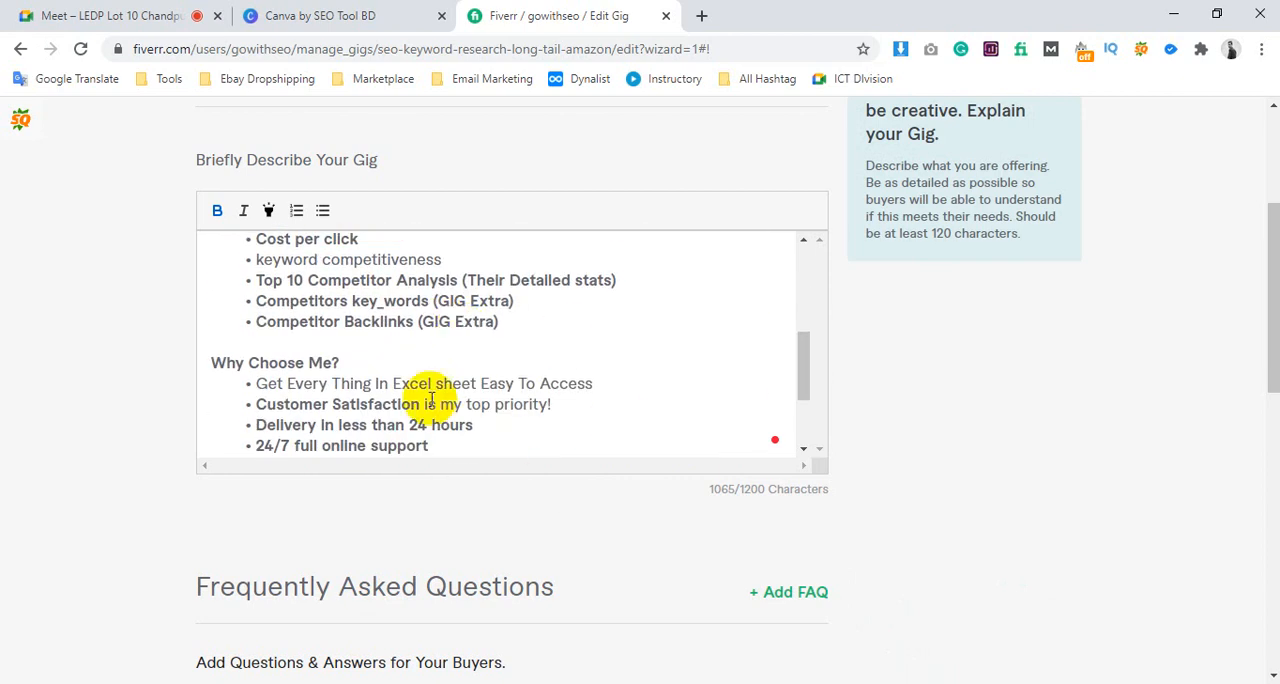
{"action": "scroll", "coordinate": [320, 352], "scroll_direction": "down", "scroll_amount": 2}
{"action": "scroll", "coordinate": [530, 318], "scroll_direction": "up", "scroll_amount": 10}
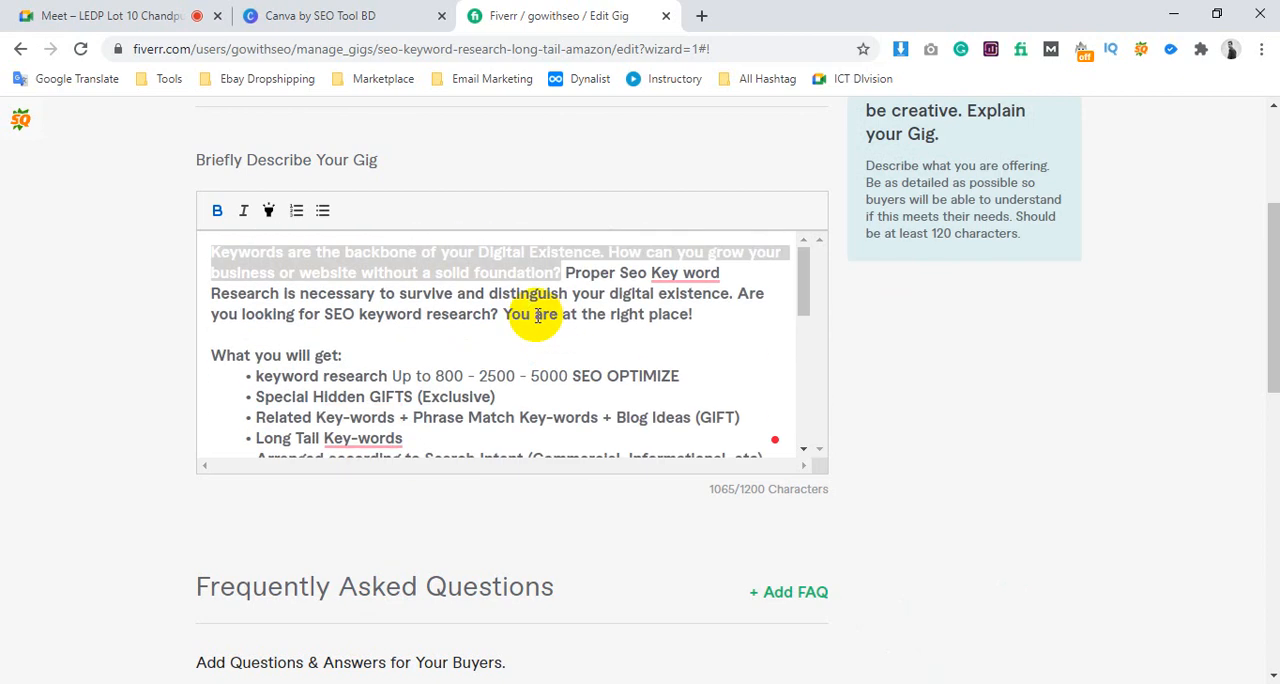
Highlight "SEO keyword research" in the introduction again and review the page down to the empty Frequently Asked Questions section
{"action": "left_click", "coordinate": [393, 267]}
{"action": "left_click_drag", "start_coordinate": [324, 314], "coordinate": [491, 310]}
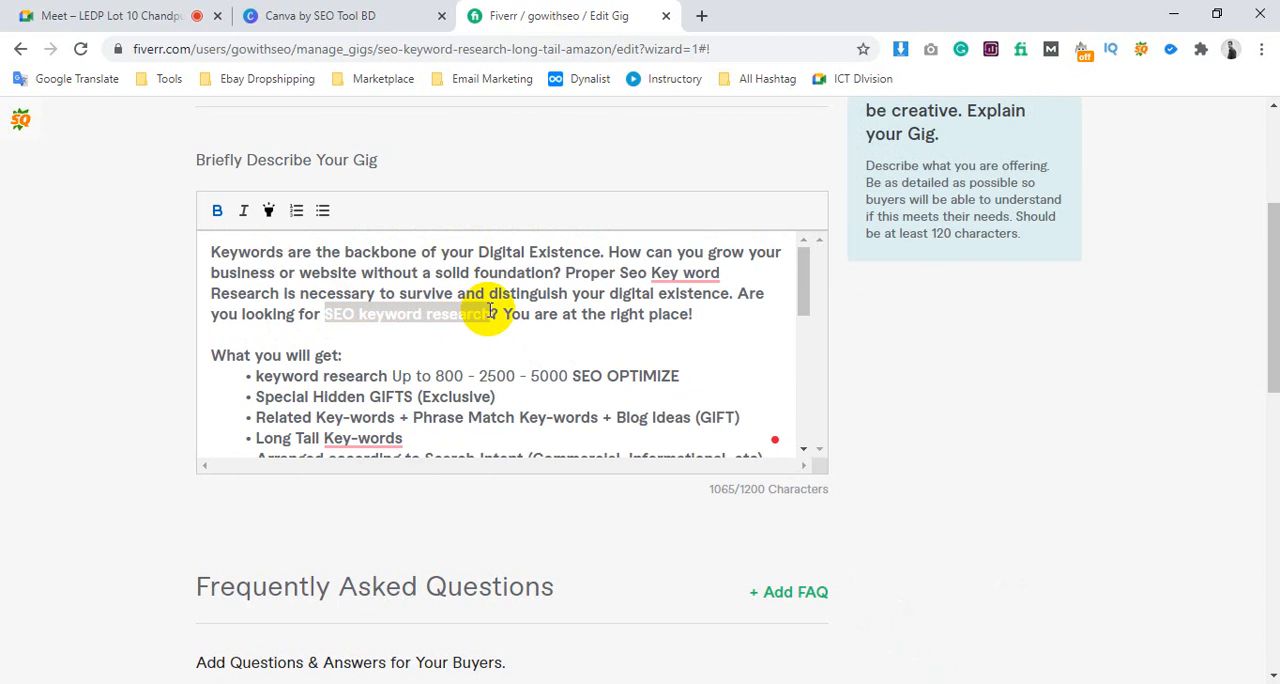
{"action": "scroll", "coordinate": [766, 334], "scroll_direction": "down", "scroll_amount": 6}
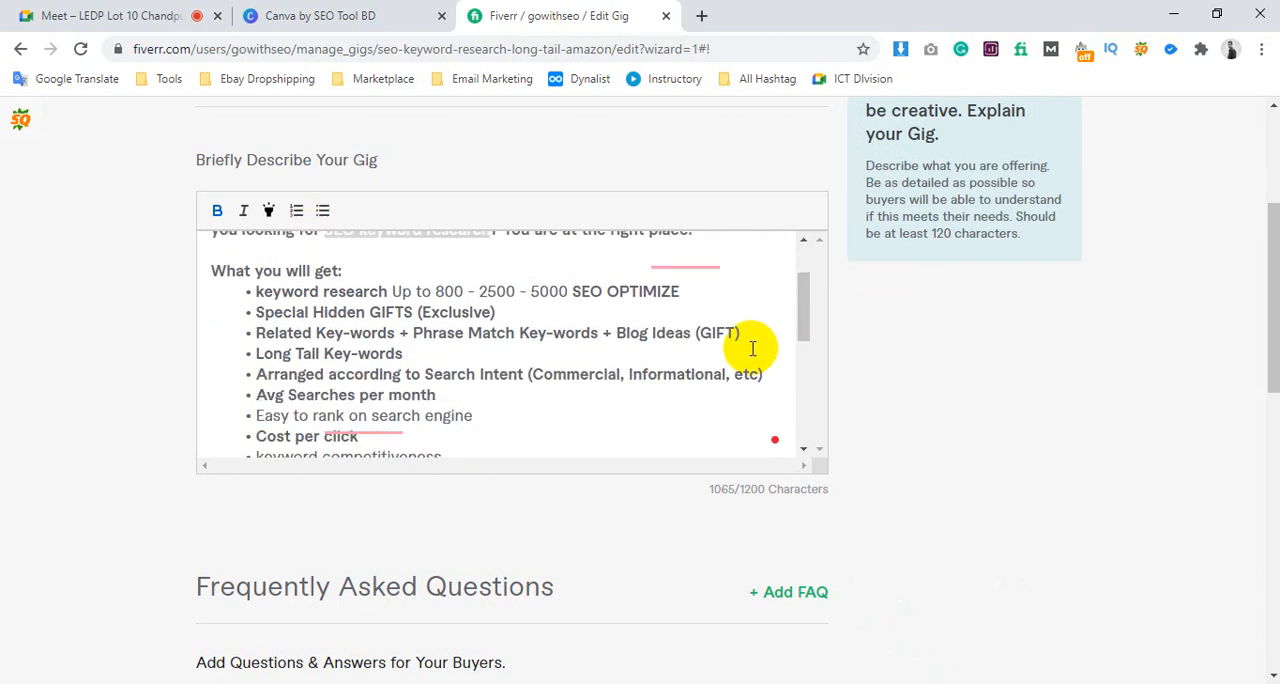
{"action": "scroll", "coordinate": [966, 386], "scroll_direction": "down", "scroll_amount": 3}
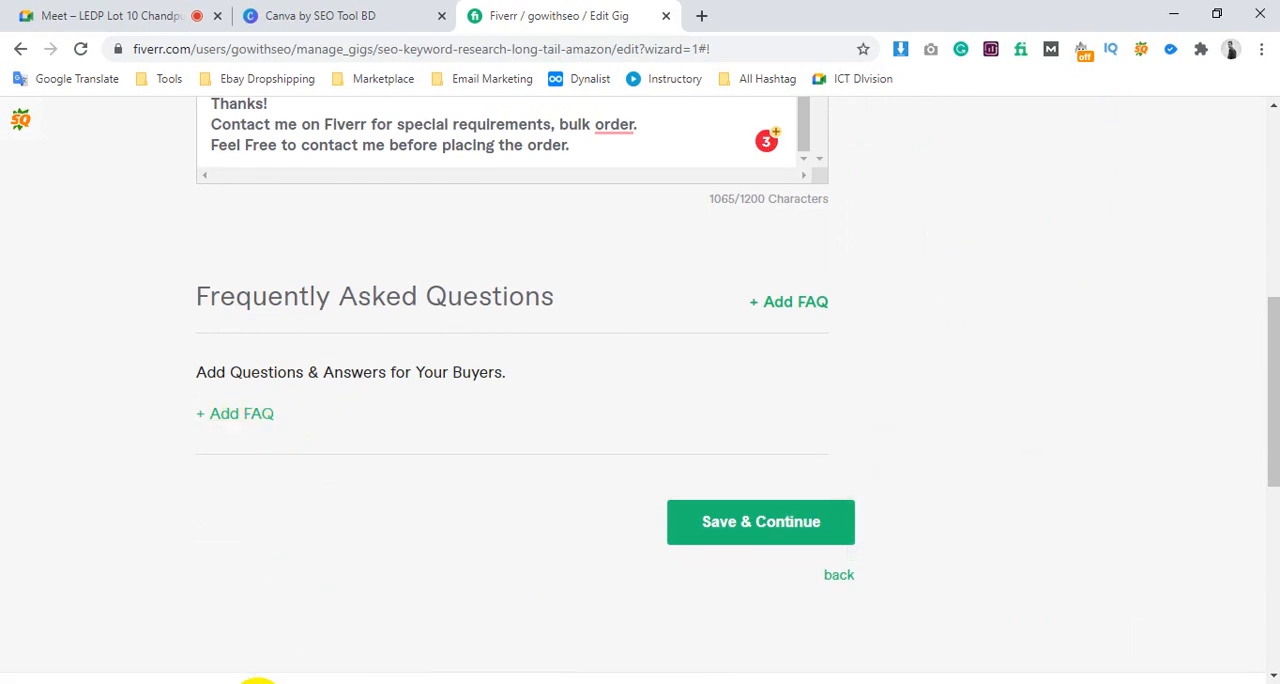
Switch to the competitor's keyword research gig in the incognito browser window and find its FAQ section
{"action": "left_click", "coordinate": [470, 648]}
{"action": "scroll", "coordinate": [457, 491], "scroll_direction": "down", "scroll_amount": 10}
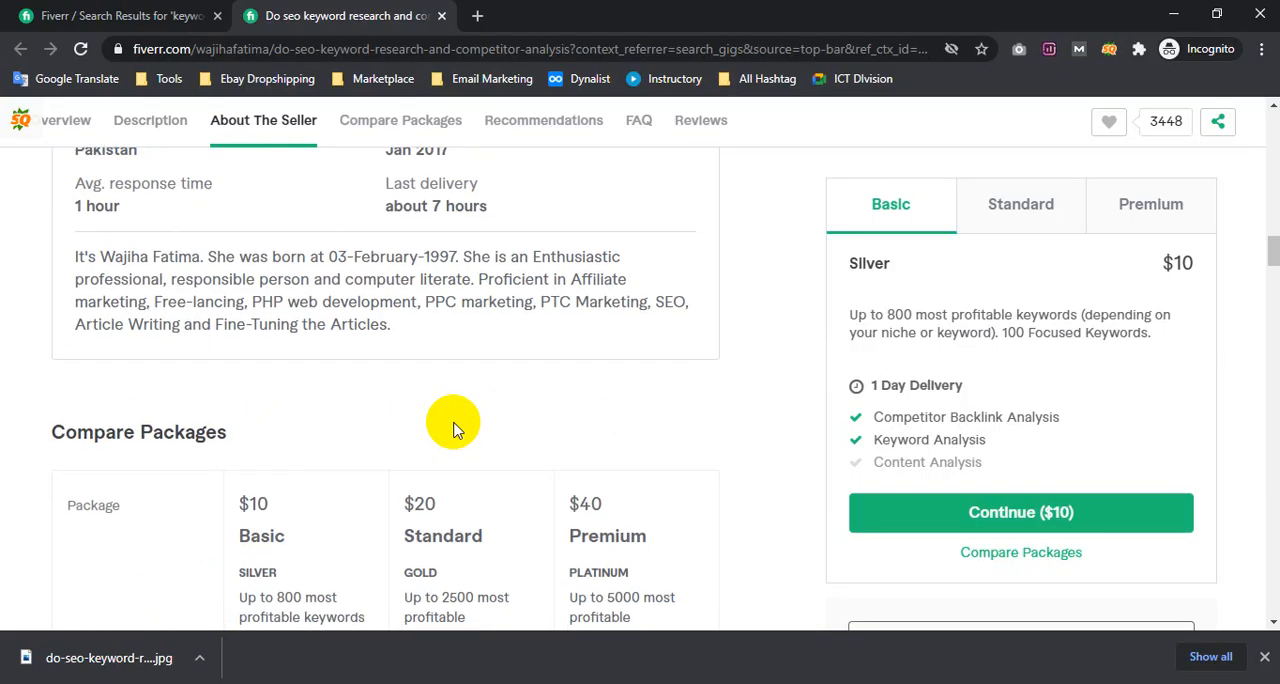
{"action": "scroll", "coordinate": [453, 428], "scroll_direction": "down", "scroll_amount": 15}
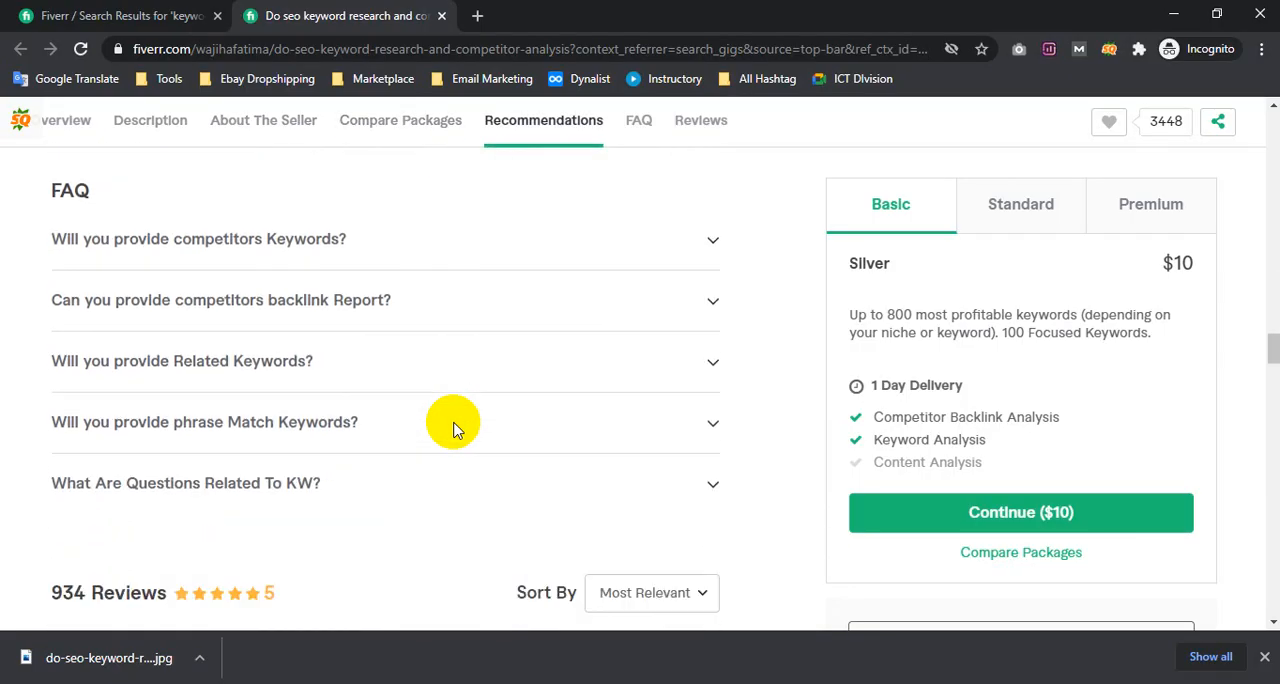
{"action": "scroll", "coordinate": [453, 428], "scroll_direction": "up", "scroll_amount": 2}
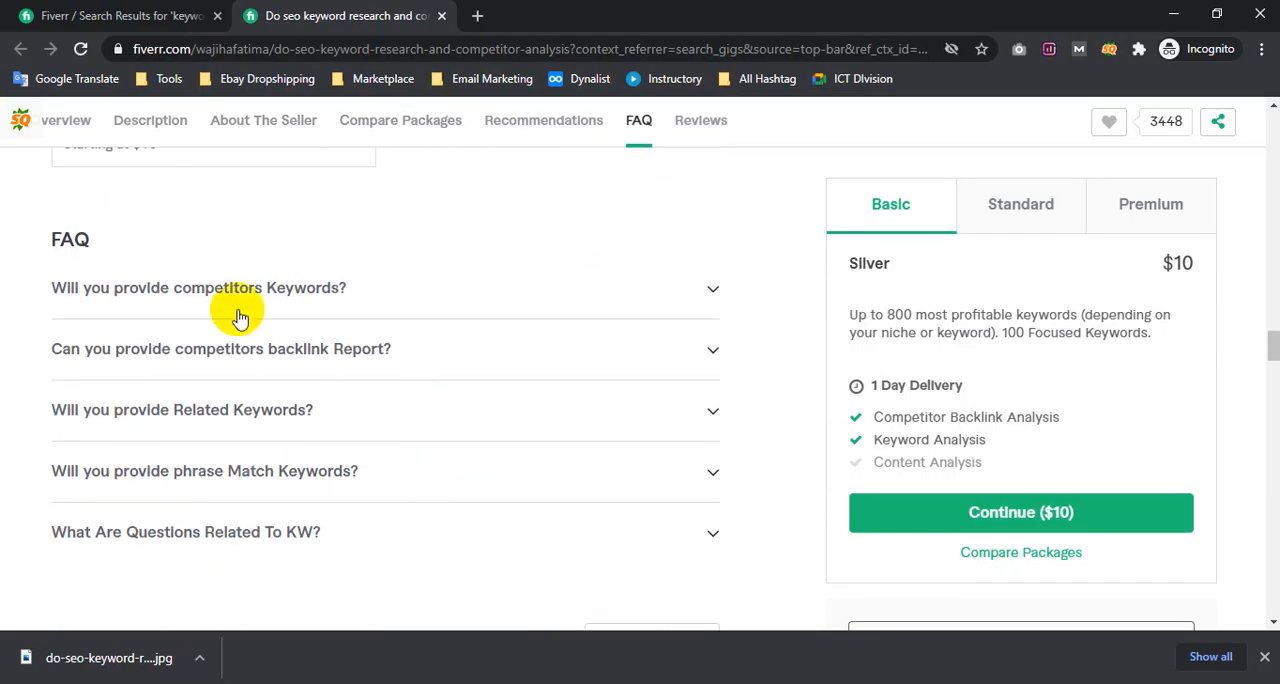
Read the competitor's FAQ answers about providing competitors' keywords and the competitors' backlink report
{"action": "left_click", "coordinate": [163, 298]}
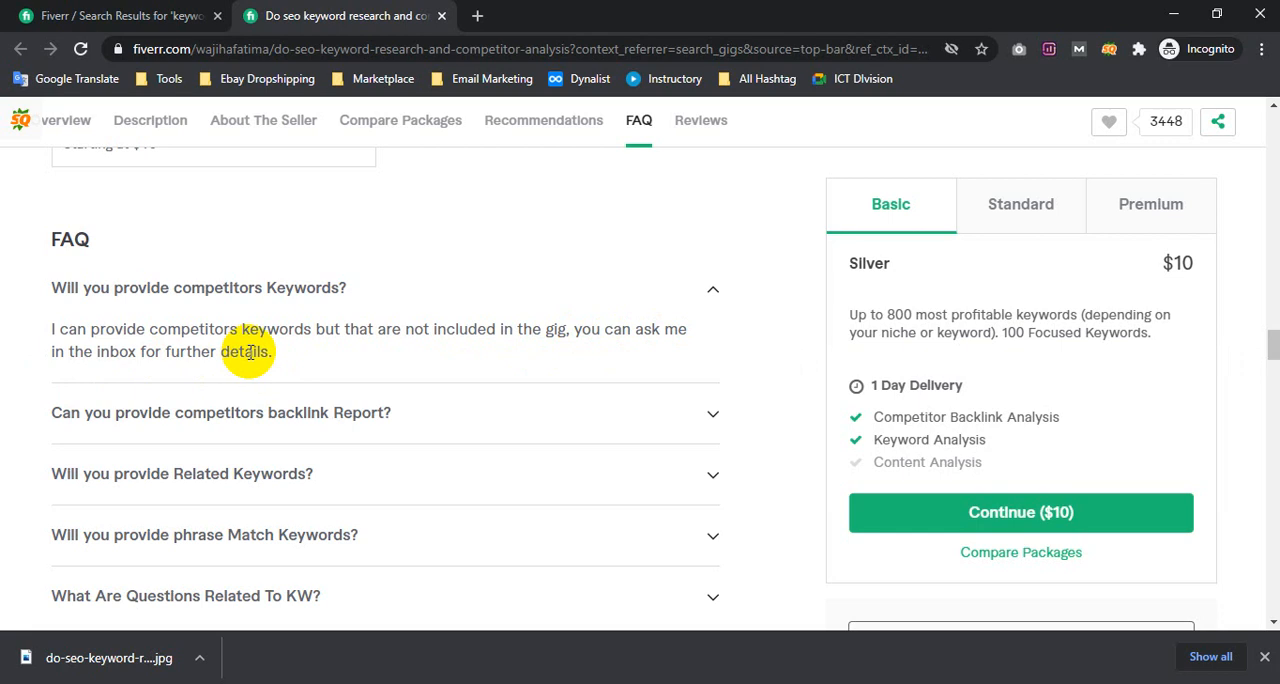
{"action": "left_click_drag", "start_coordinate": [583, 336], "coordinate": [594, 357]}
{"action": "left_click", "coordinate": [578, 340]}
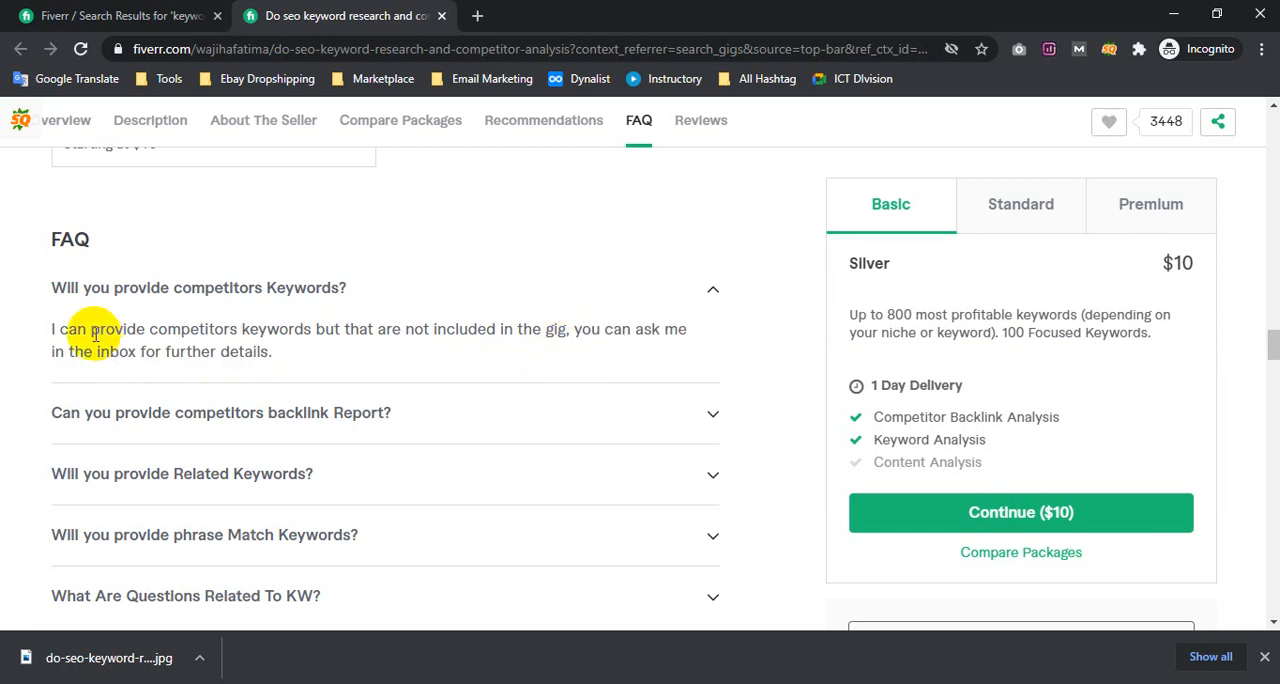
{"action": "left_click", "coordinate": [245, 295]}
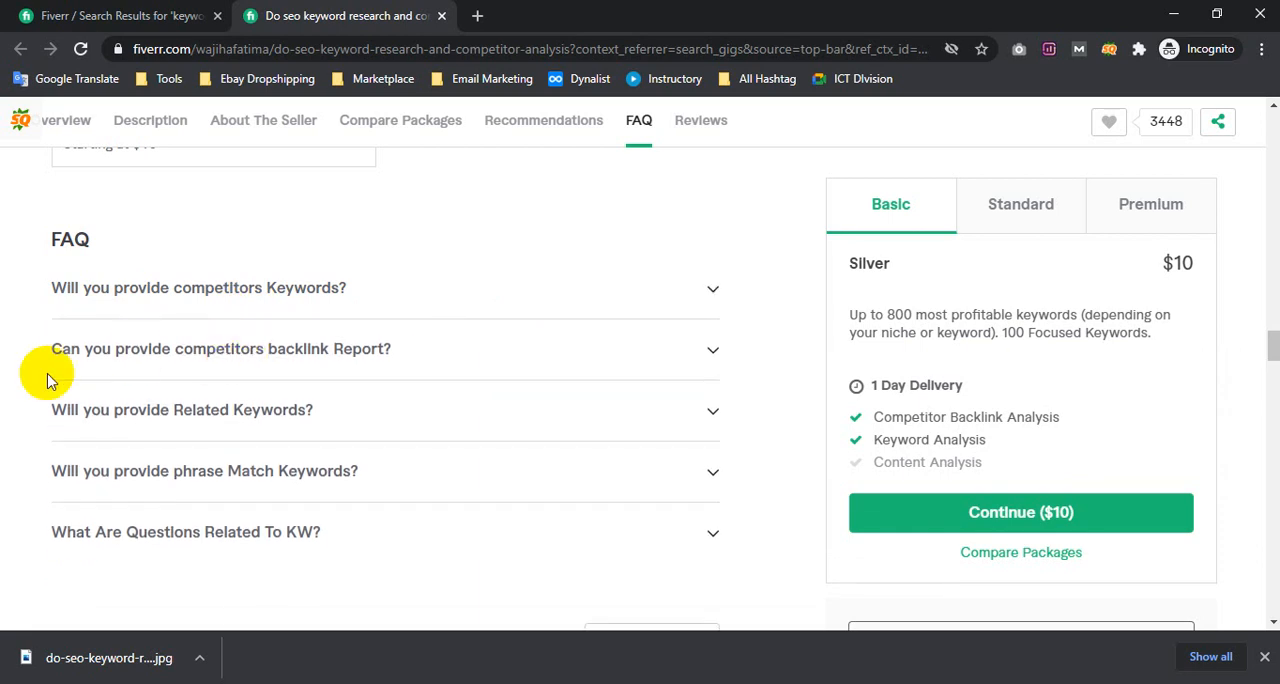
{"action": "left_click", "coordinate": [306, 355]}
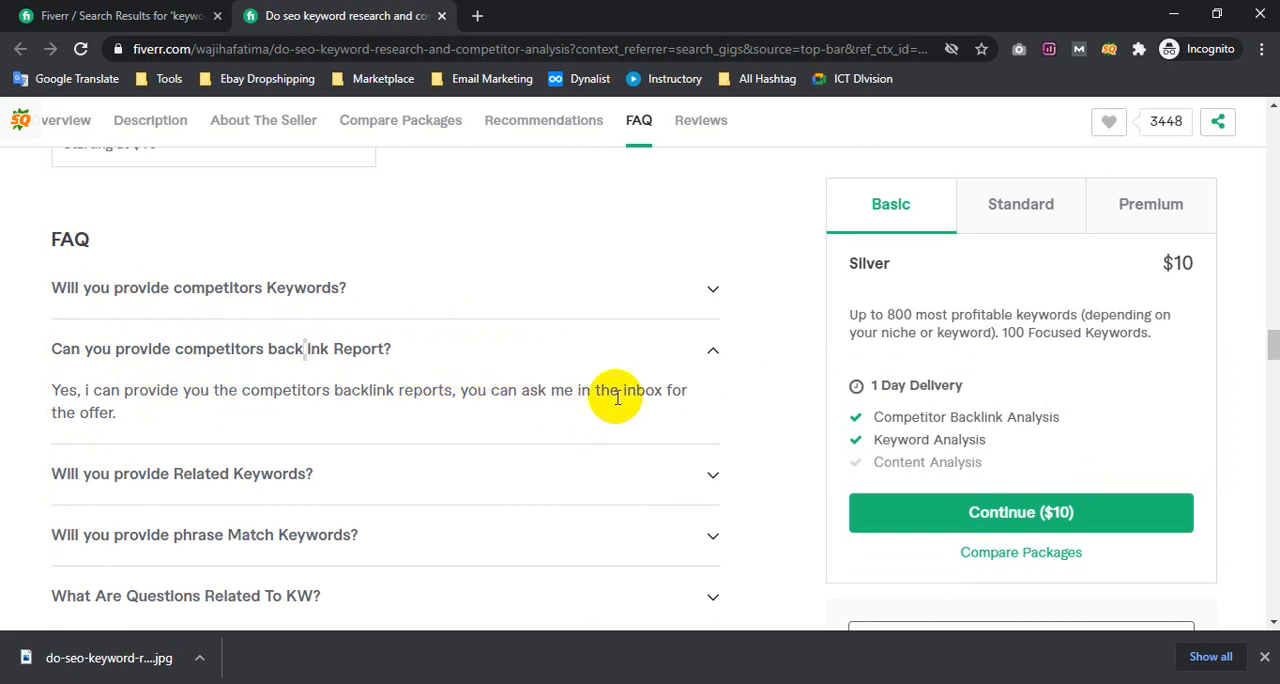
{"action": "triple_click", "coordinate": [57, 400]}
{"action": "left_click", "coordinate": [90, 404]}
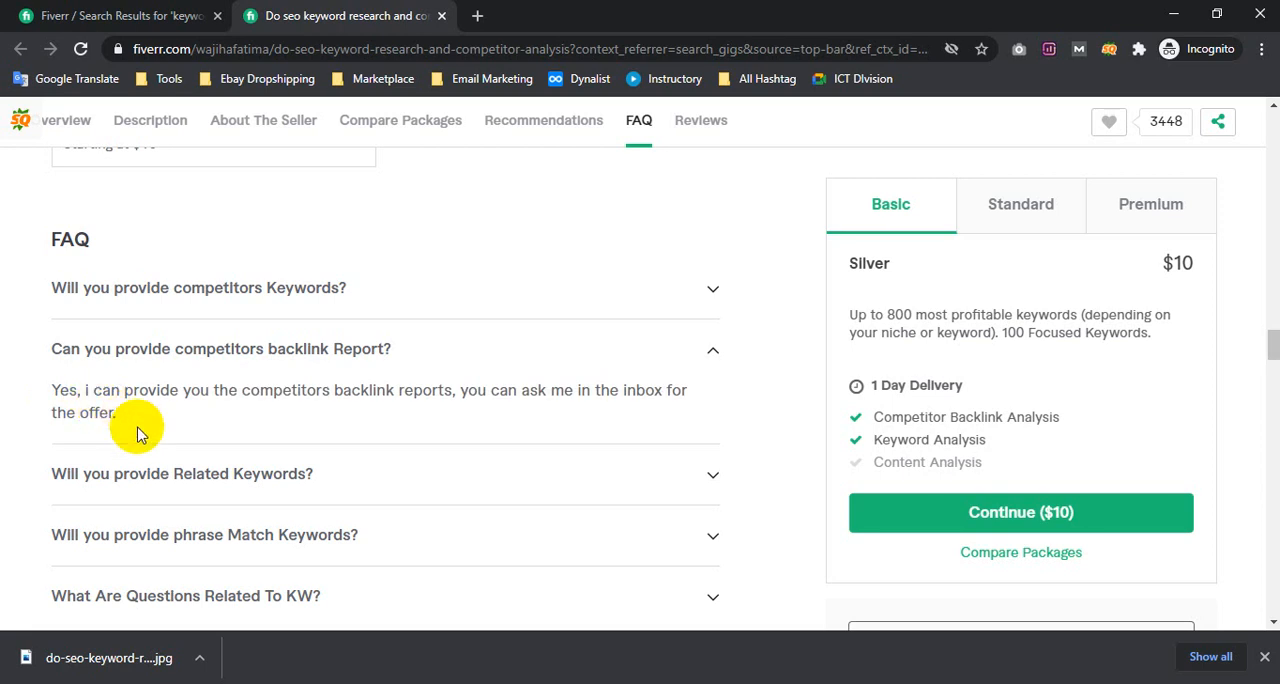
Expand the competitor's FAQ answers on related keywords, phrase match keywords and questions related to KW
{"action": "left_click", "coordinate": [150, 490]}
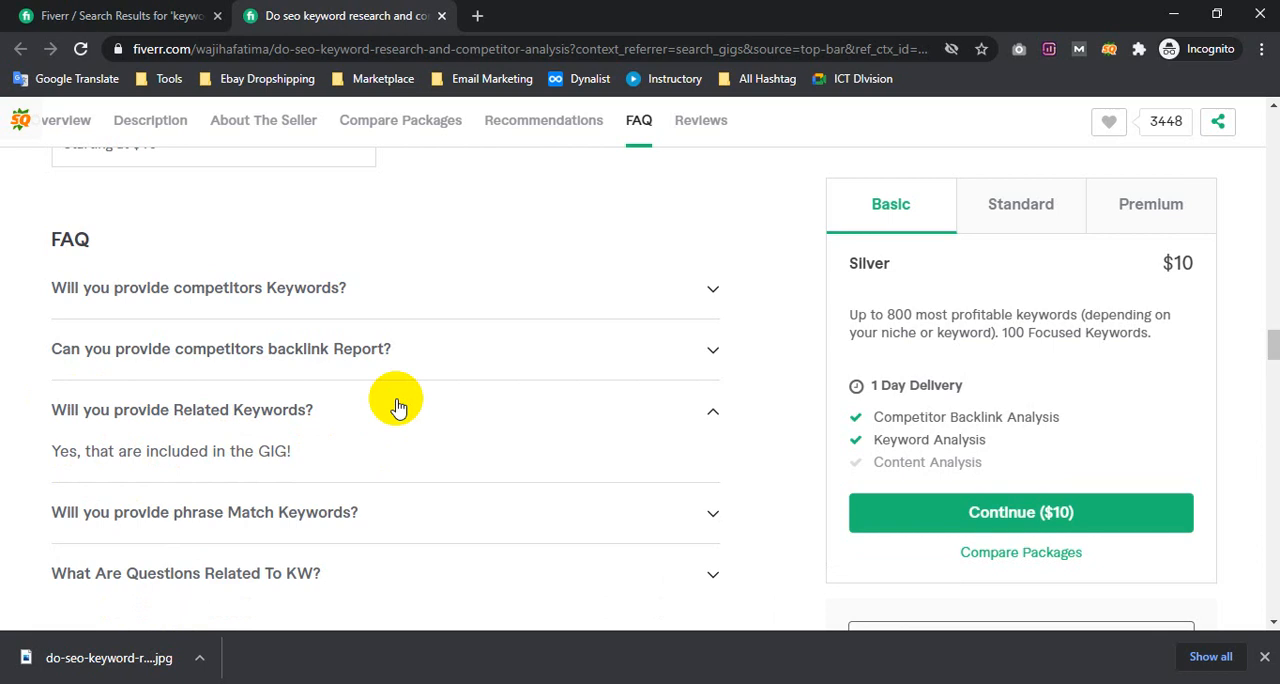
{"action": "scroll", "coordinate": [397, 405], "scroll_direction": "down", "scroll_amount": 1}
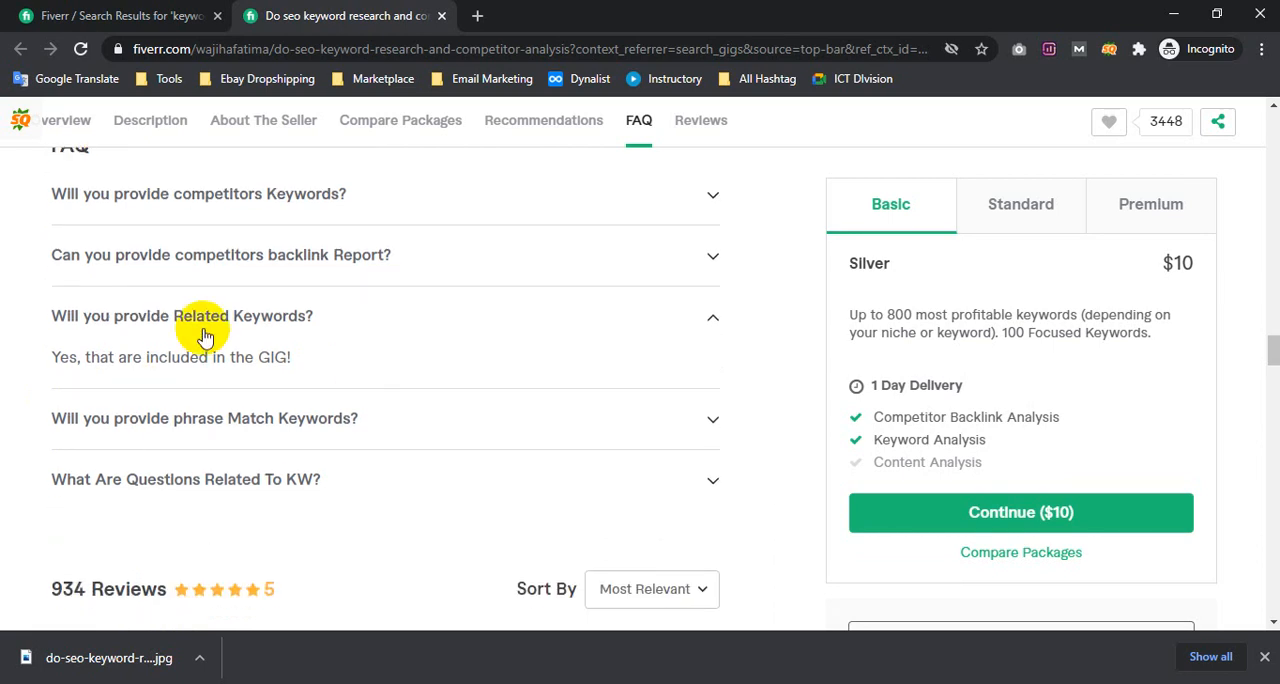
{"action": "left_click", "coordinate": [222, 420]}
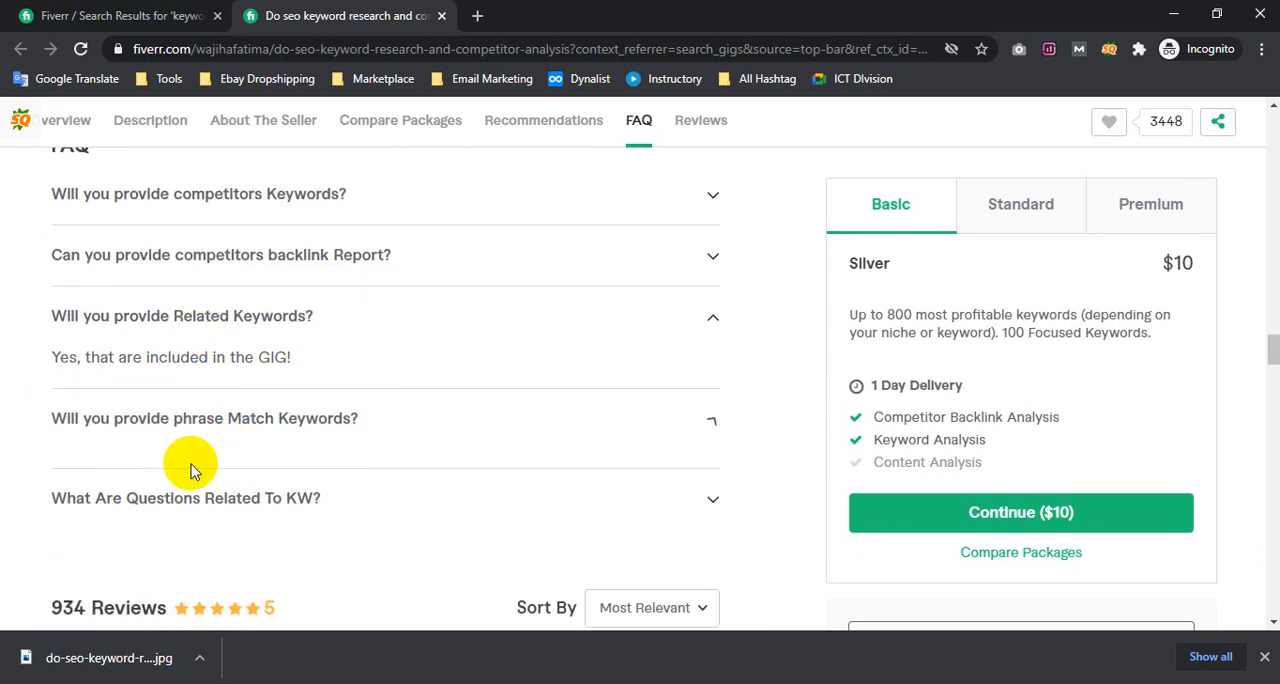
{"action": "left_click", "coordinate": [143, 482]}
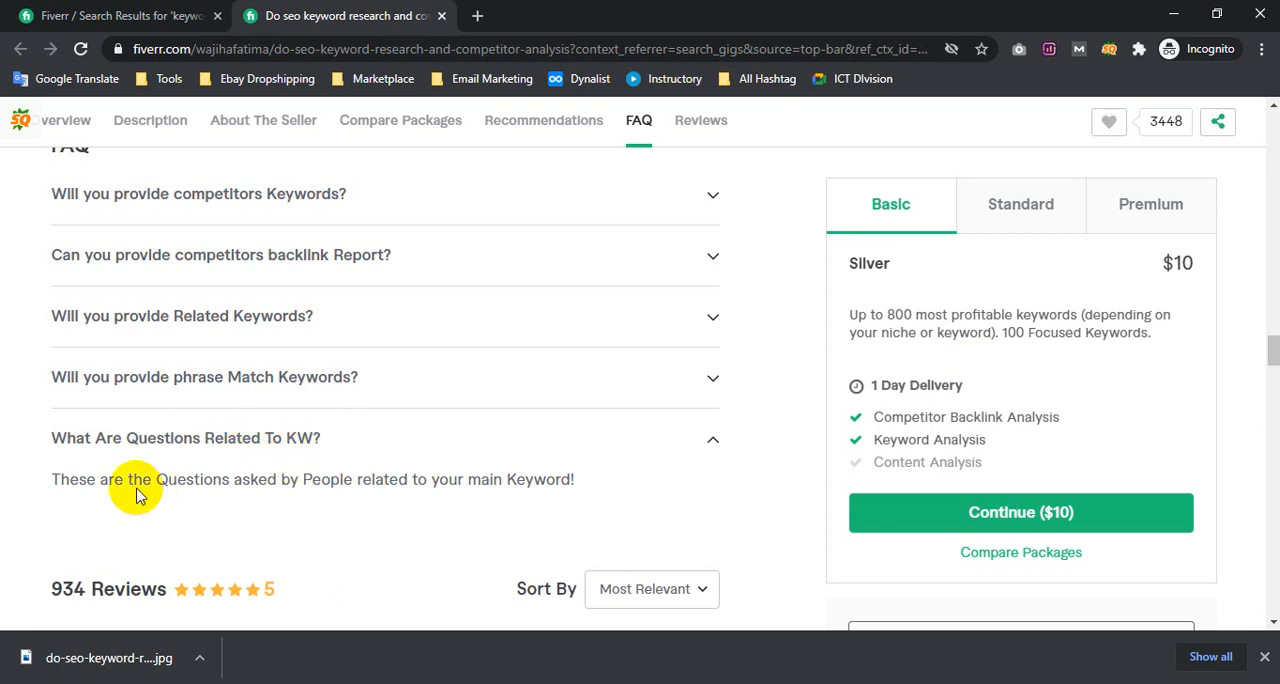
Collapse the competitor's FAQ answer on questions related to KW, review the question list and dismiss the downloads bar
{"action": "left_click", "coordinate": [143, 440]}
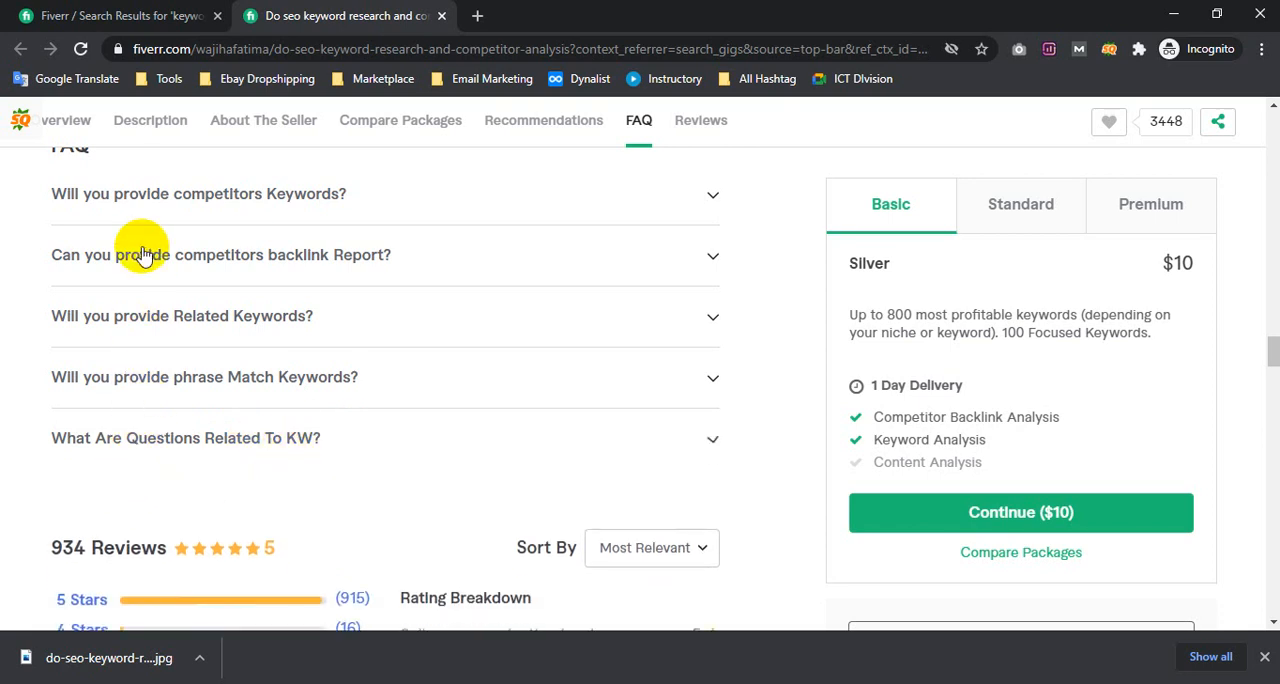
{"action": "scroll", "coordinate": [57, 262], "scroll_direction": "up", "scroll_amount": 1}
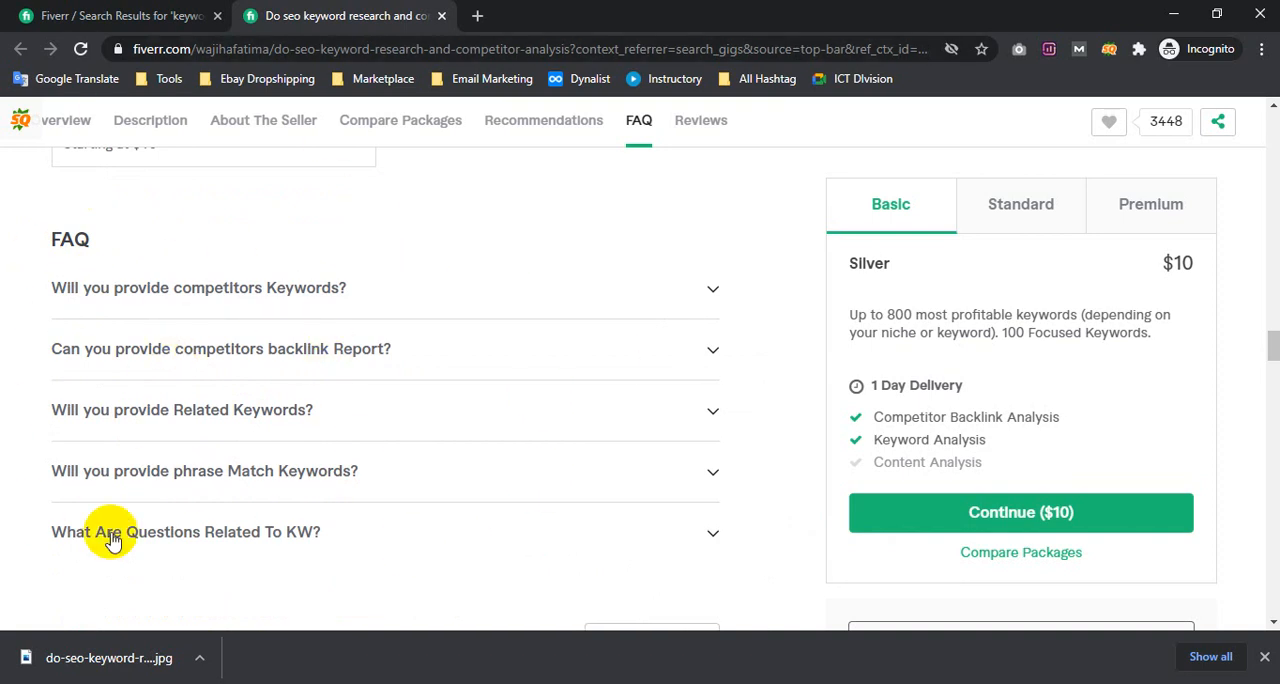
{"action": "left_click", "coordinate": [1264, 656]}
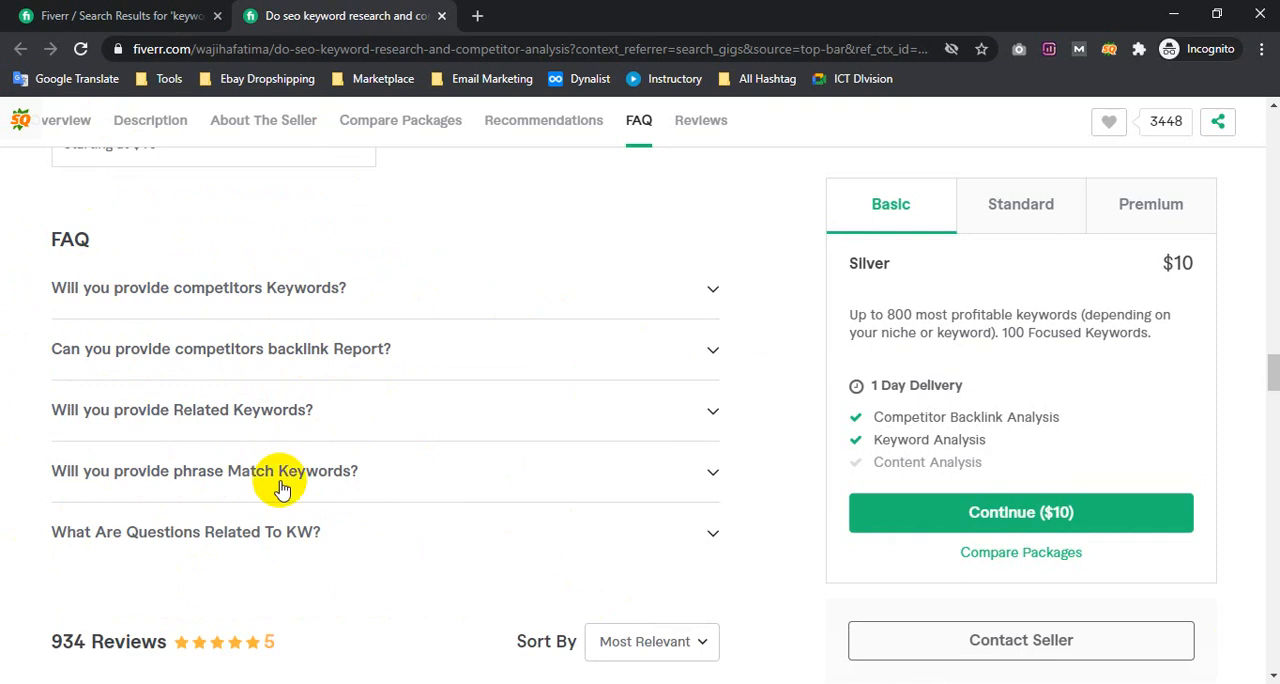
Browse the Fiverr search results for other keyword research gigs
{"action": "left_click", "coordinate": [148, 20]}
{"action": "scroll", "coordinate": [445, 487], "scroll_direction": "down", "scroll_amount": 5}
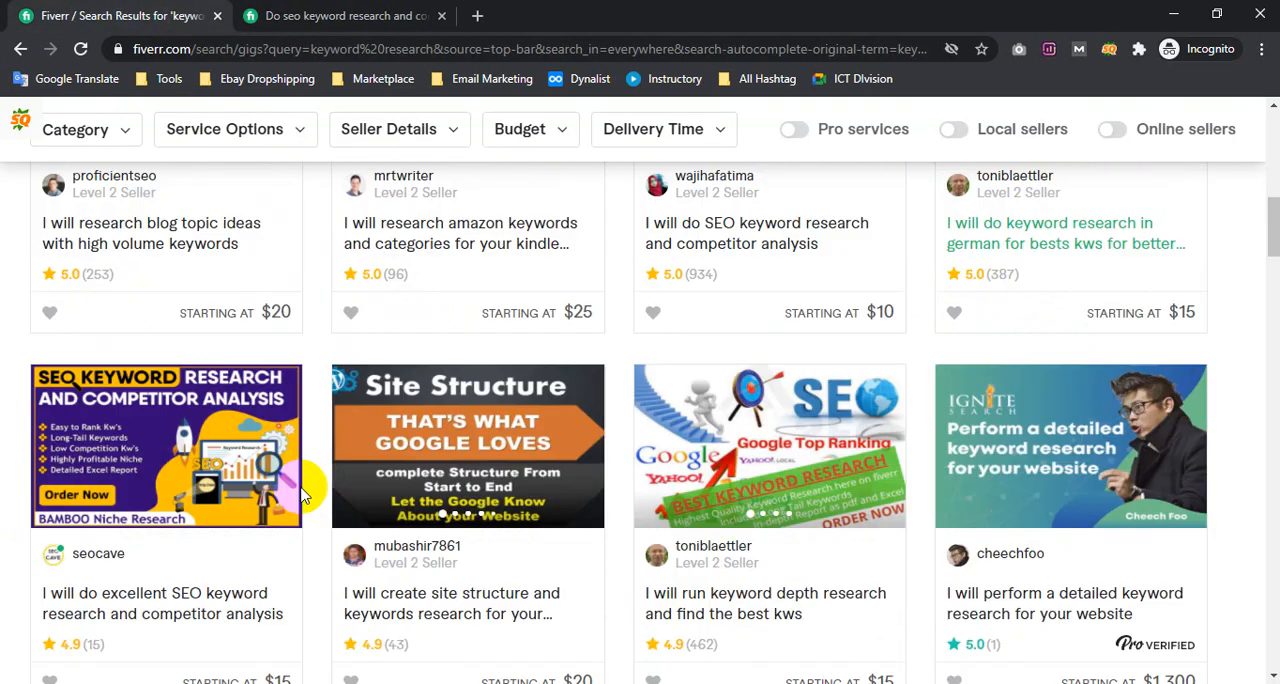
{"action": "scroll", "coordinate": [423, 403], "scroll_direction": "down", "scroll_amount": 10}
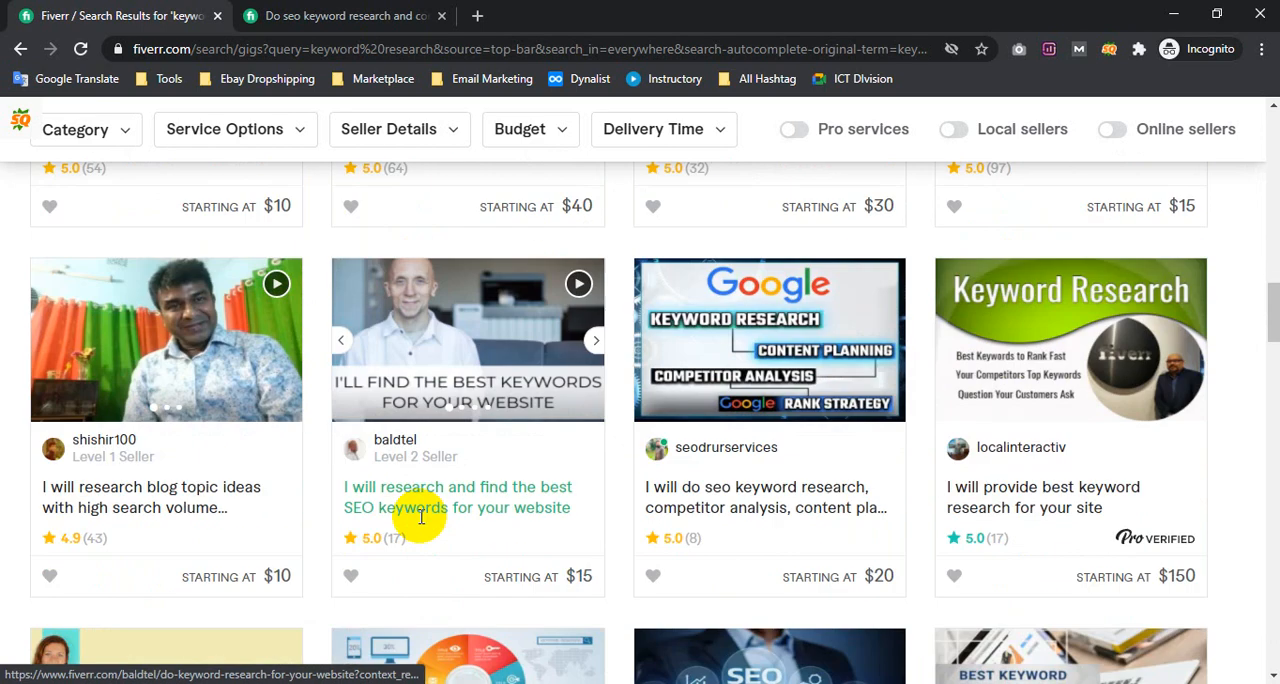
{"action": "scroll", "coordinate": [409, 466], "scroll_direction": "down", "scroll_amount": 3}
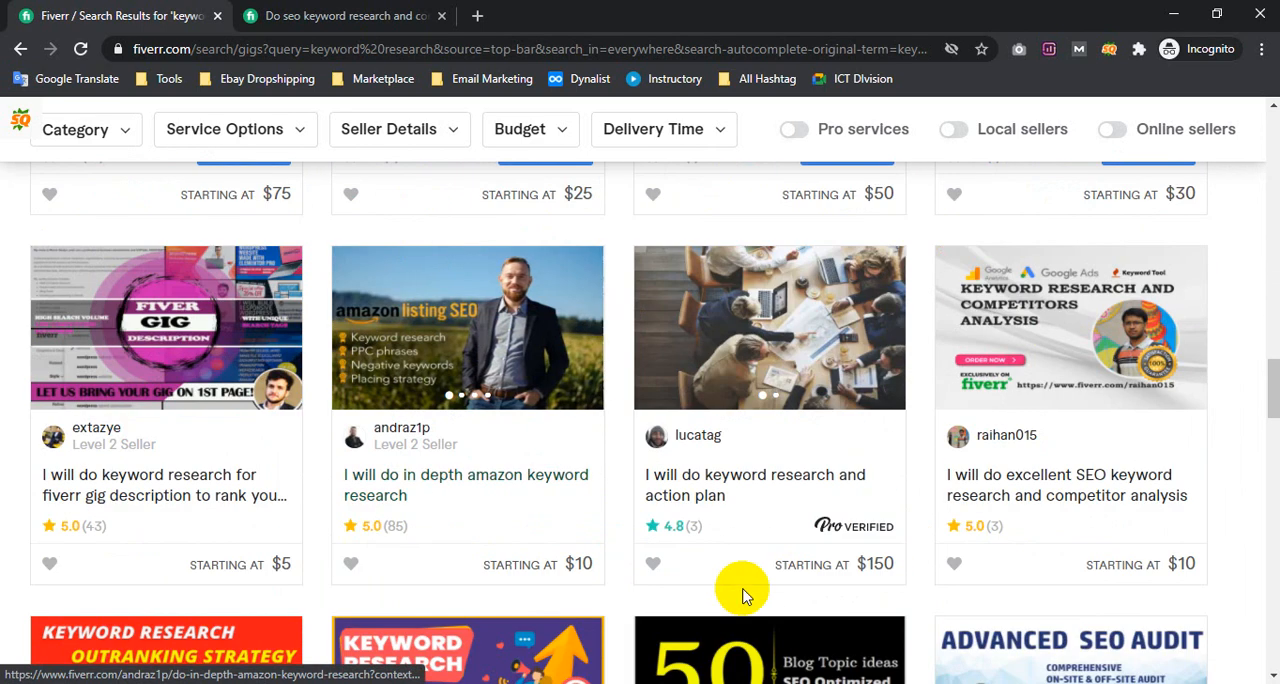
Return to the competitor's FAQ section and switch back to the browser window with the own gig's editor
{"action": "left_click", "coordinate": [397, 12]}
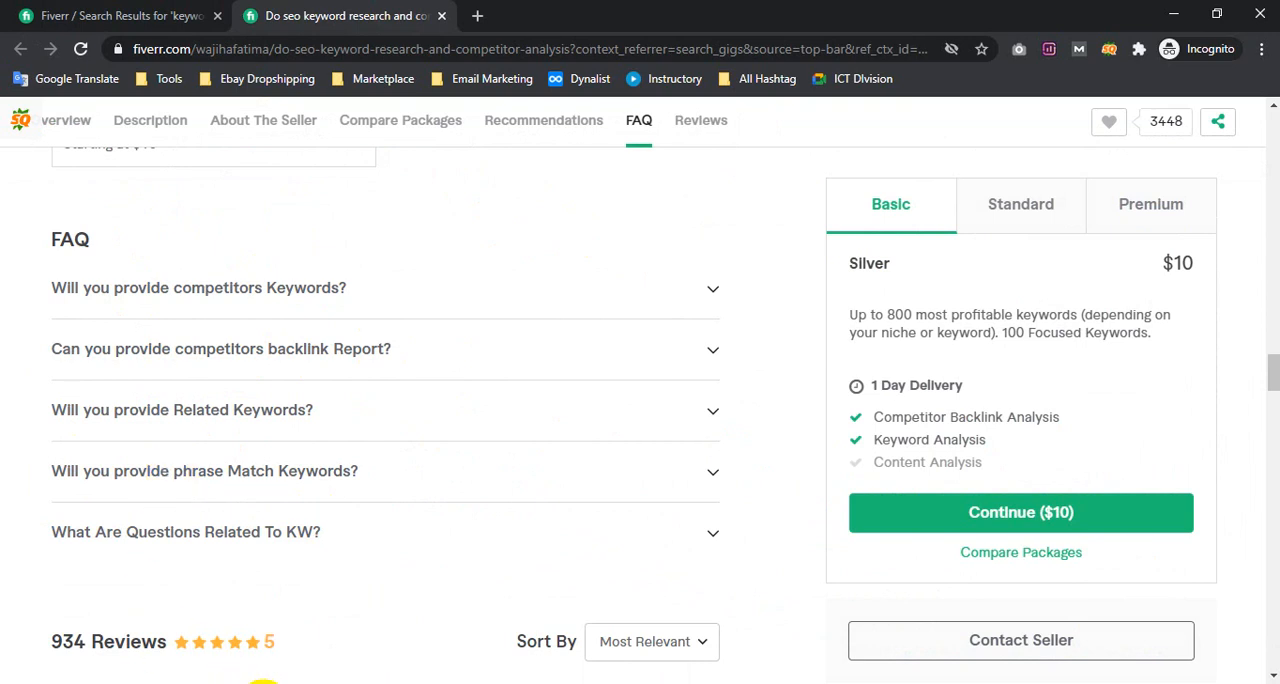
{"action": "left_click", "coordinate": [266, 680]}
{"action": "left_click", "coordinate": [165, 640]}
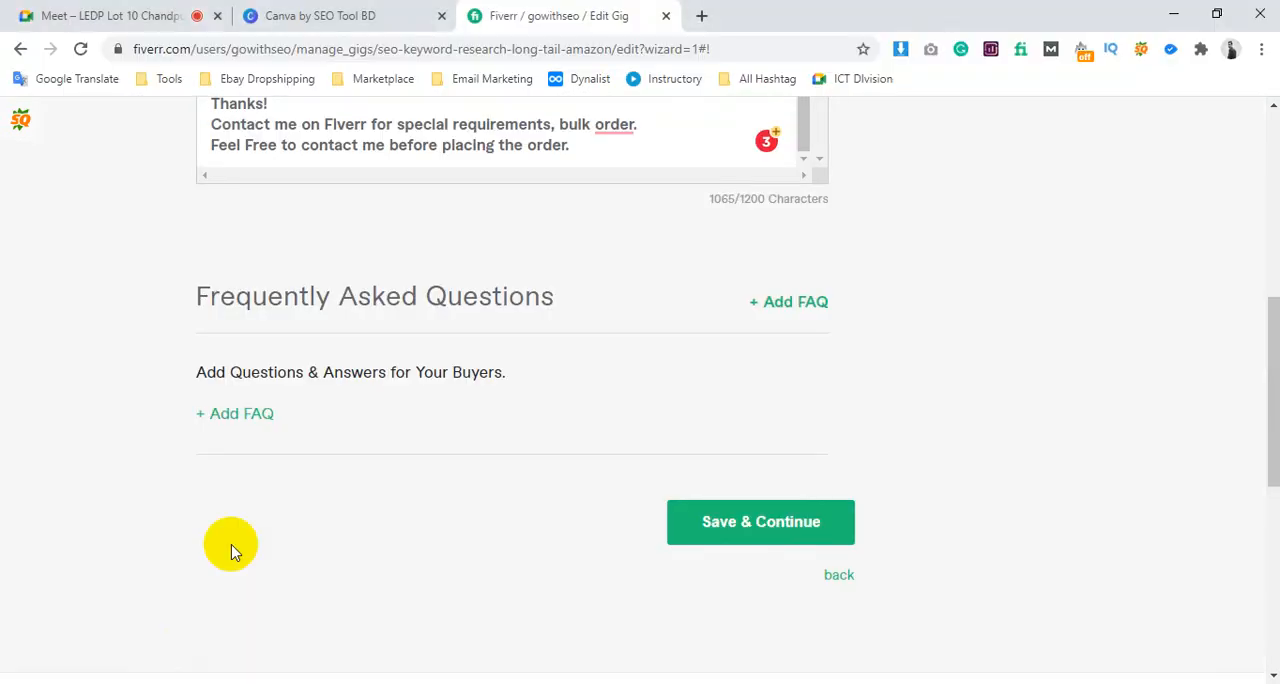
{"action": "left_click", "coordinate": [258, 415]}
{"action": "scroll", "coordinate": [400, 437], "scroll_direction": "down", "scroll_amount": 2}
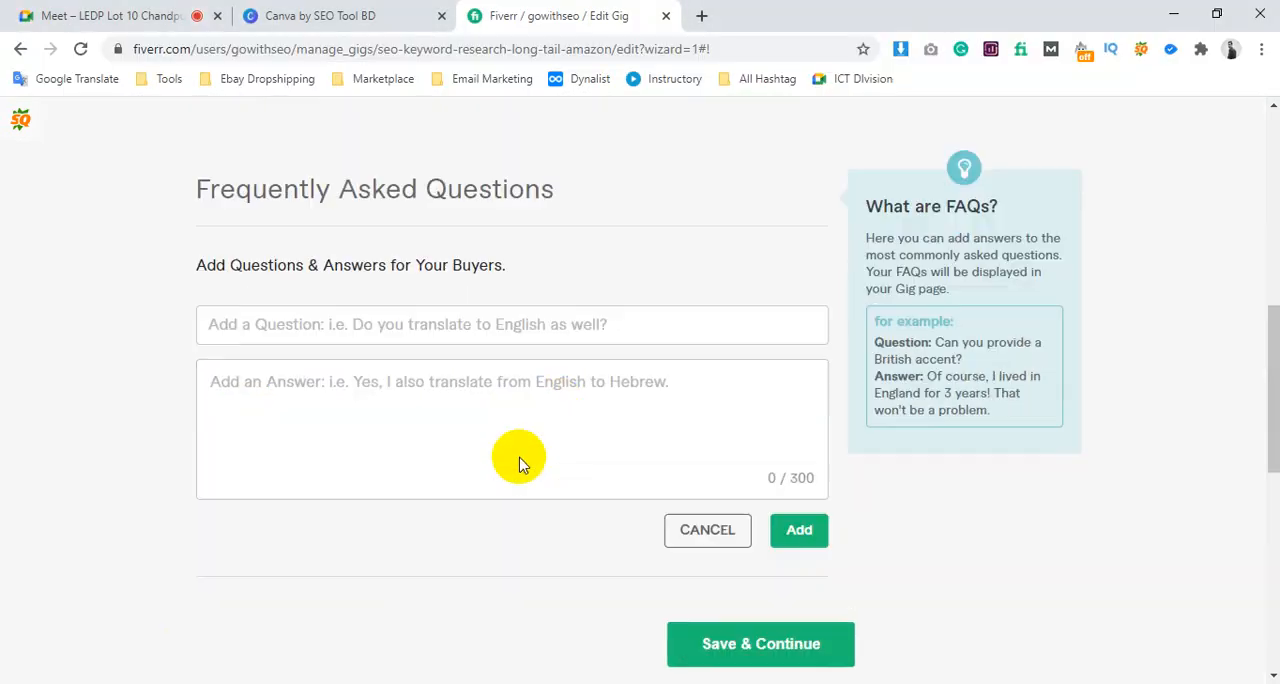
{"action": "left_click", "coordinate": [300, 330]}
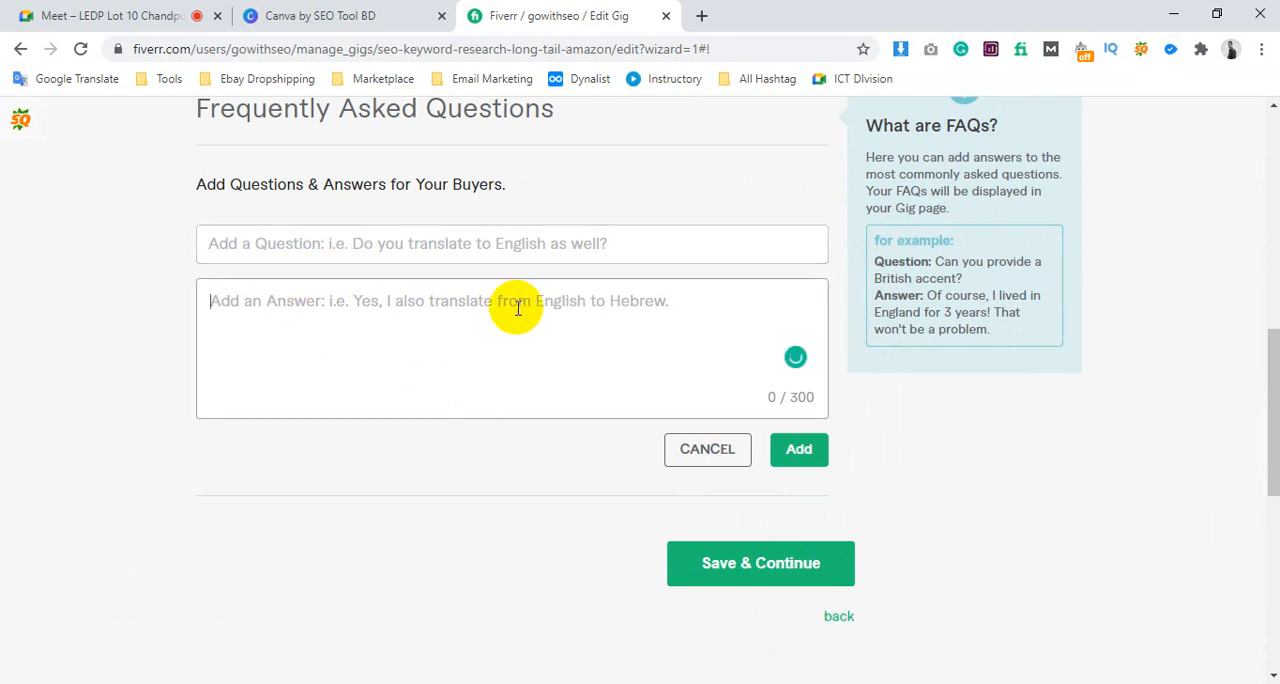
{"action": "left_click", "coordinate": [800, 451]}
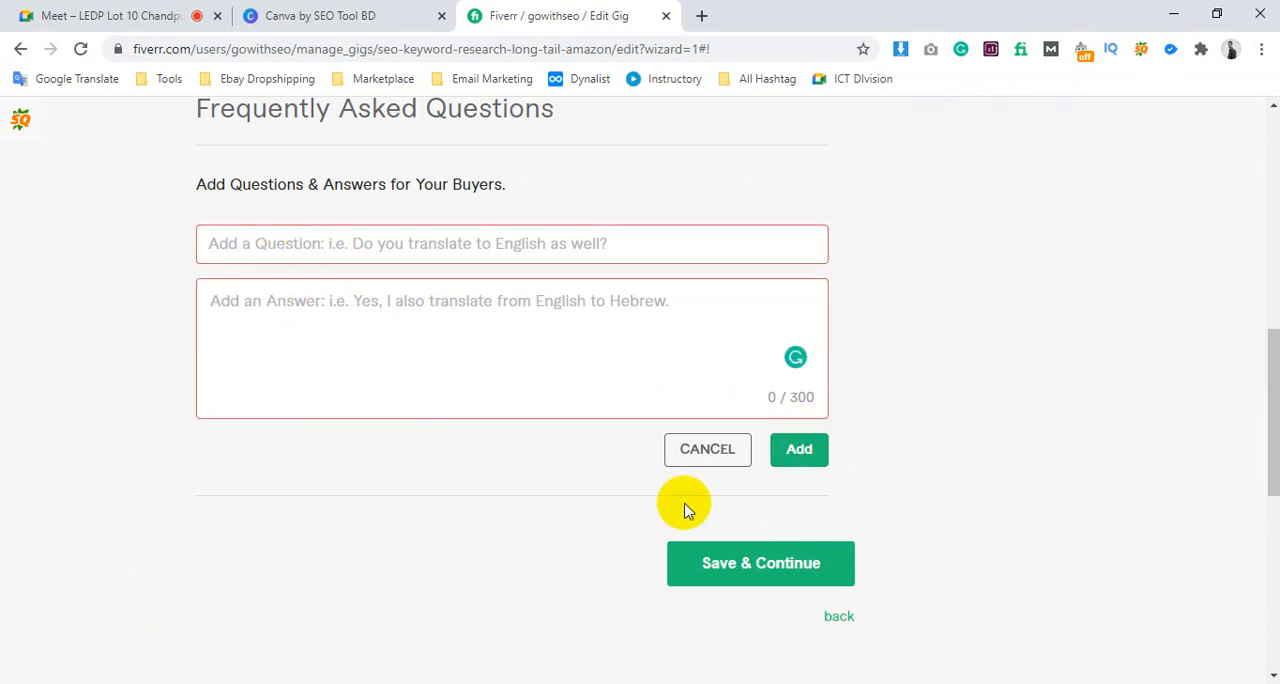
{"action": "left_click", "coordinate": [720, 452]}
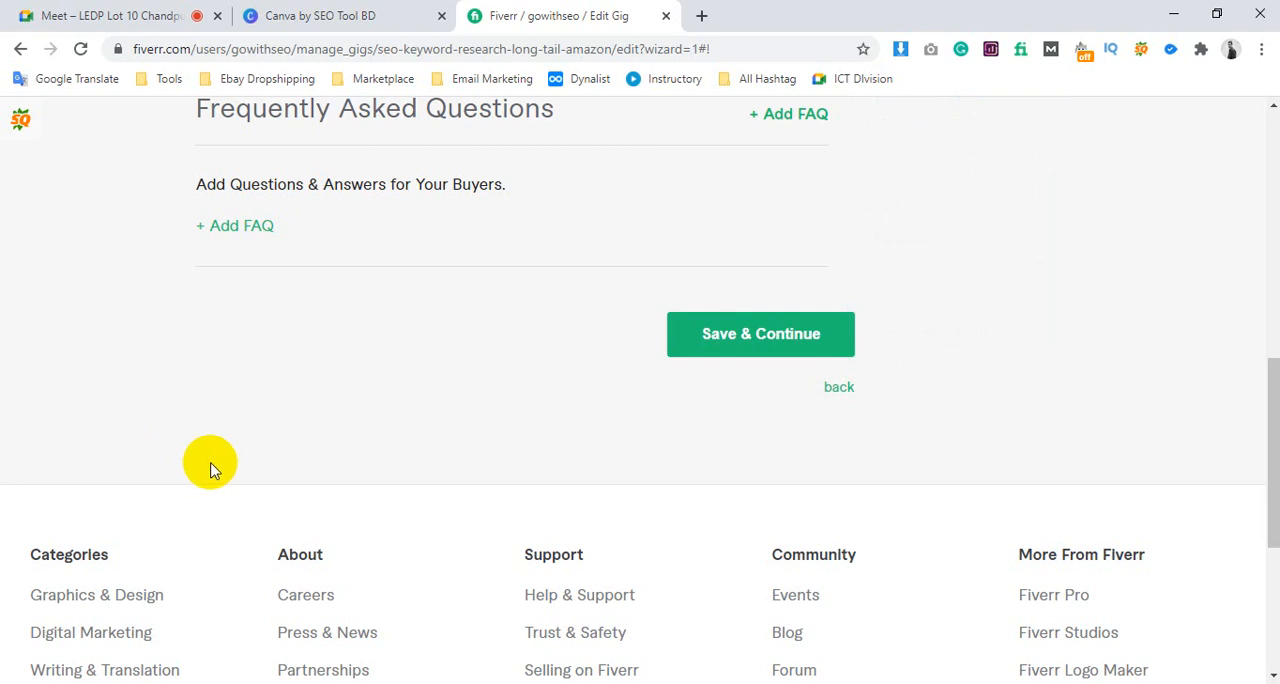
Save the Description & FAQ section, continue to Requirements and start a new buyer question marked as required
{"action": "left_click", "coordinate": [690, 338]}
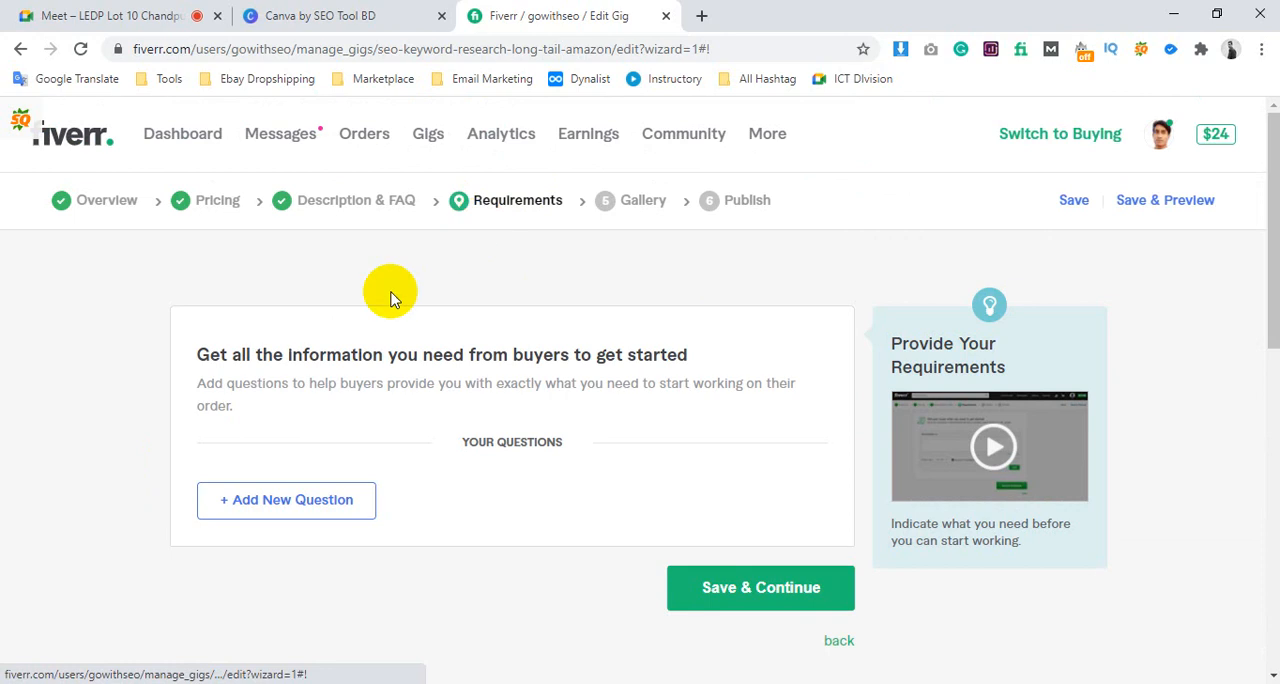
{"action": "left_click", "coordinate": [345, 502]}
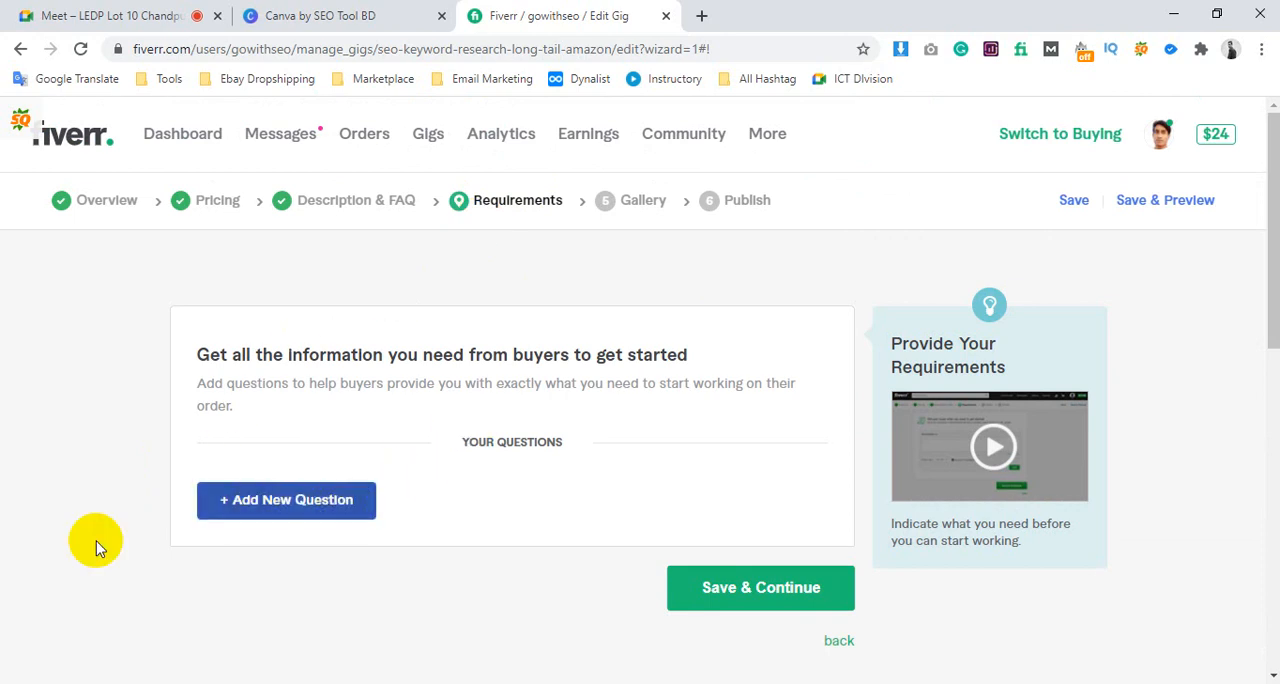
{"action": "scroll", "coordinate": [418, 563], "scroll_direction": "down", "scroll_amount": 3}
{"action": "left_click", "coordinate": [443, 285]}
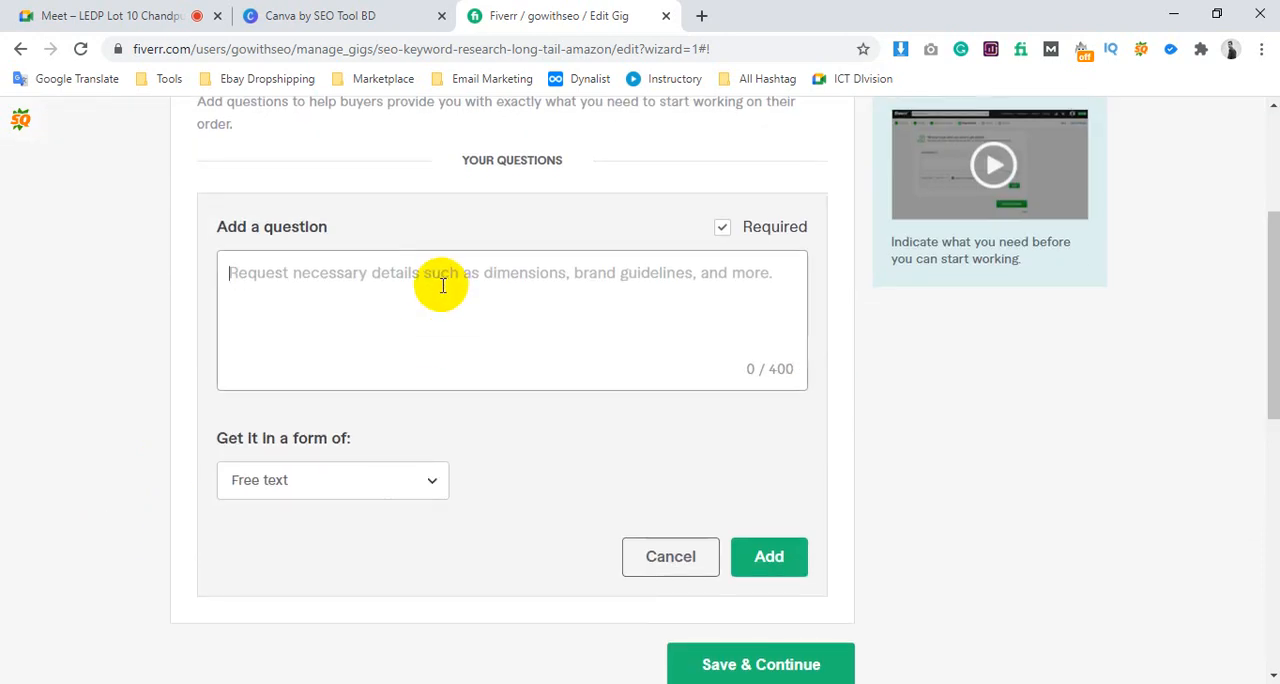
{"action": "left_click", "coordinate": [740, 238]}
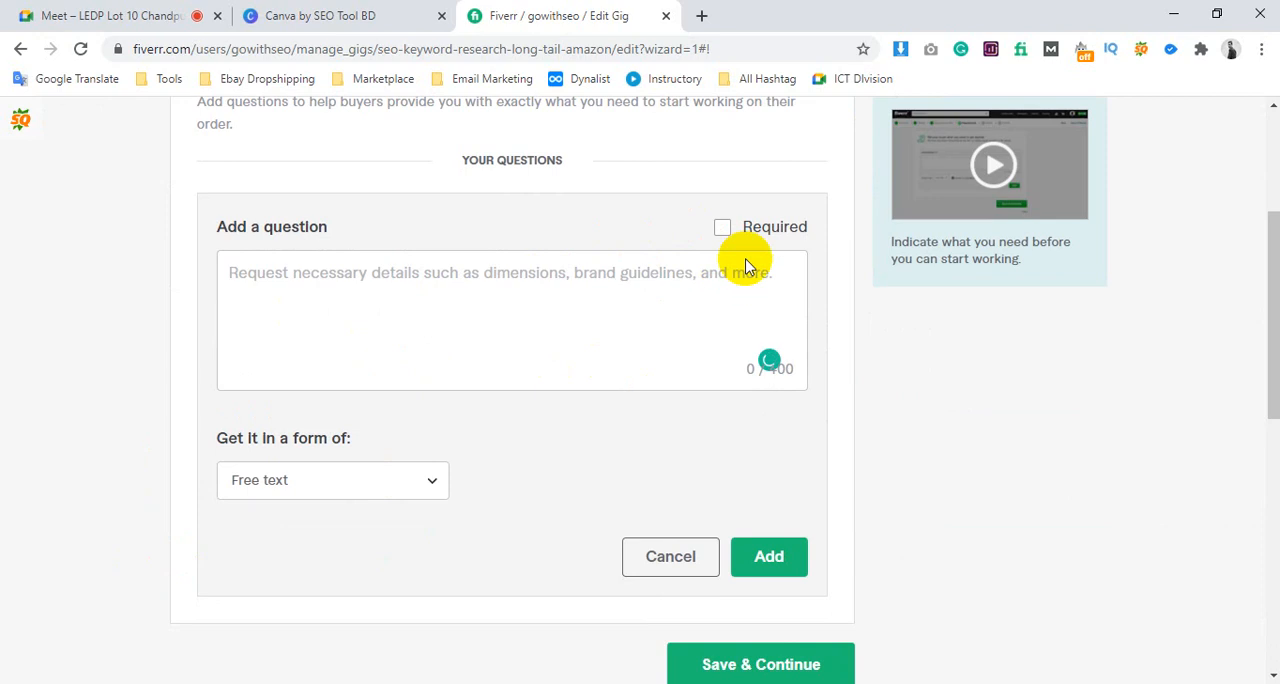
{"action": "left_click", "coordinate": [724, 232]}
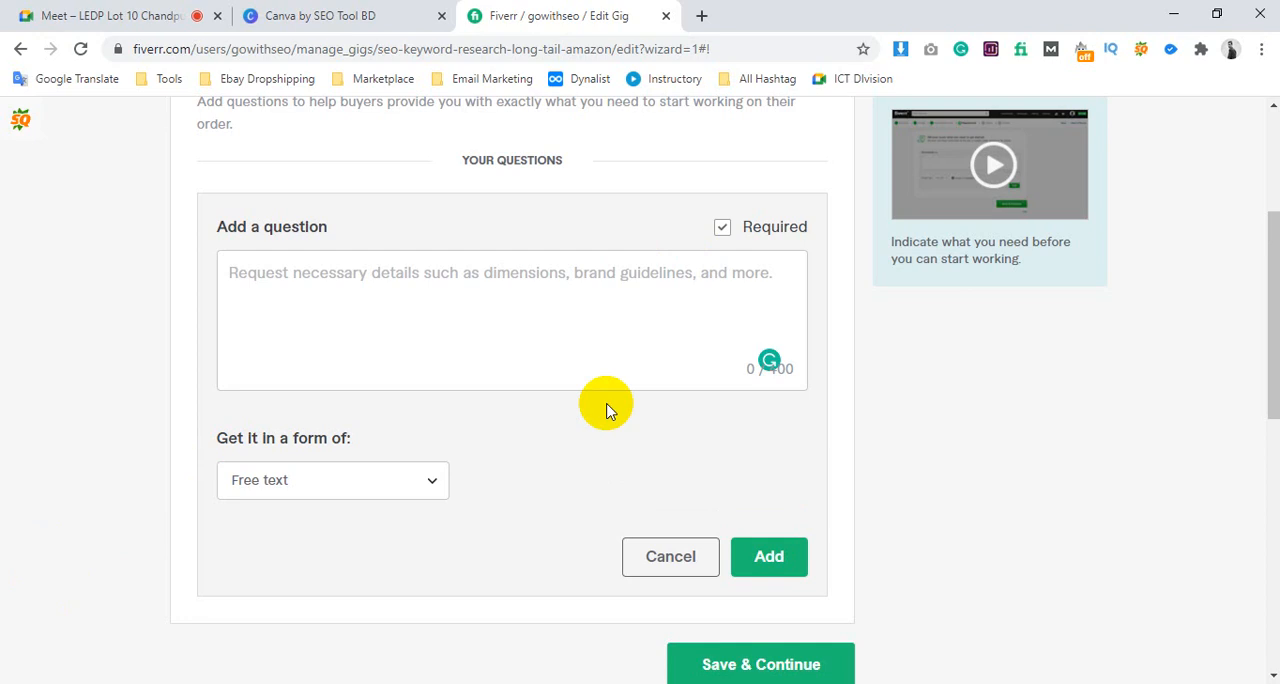
Write "Thanks for your order!" and "Please provide below require information to get start your job ASAP." as the question text
{"action": "left_click", "coordinate": [417, 320]}
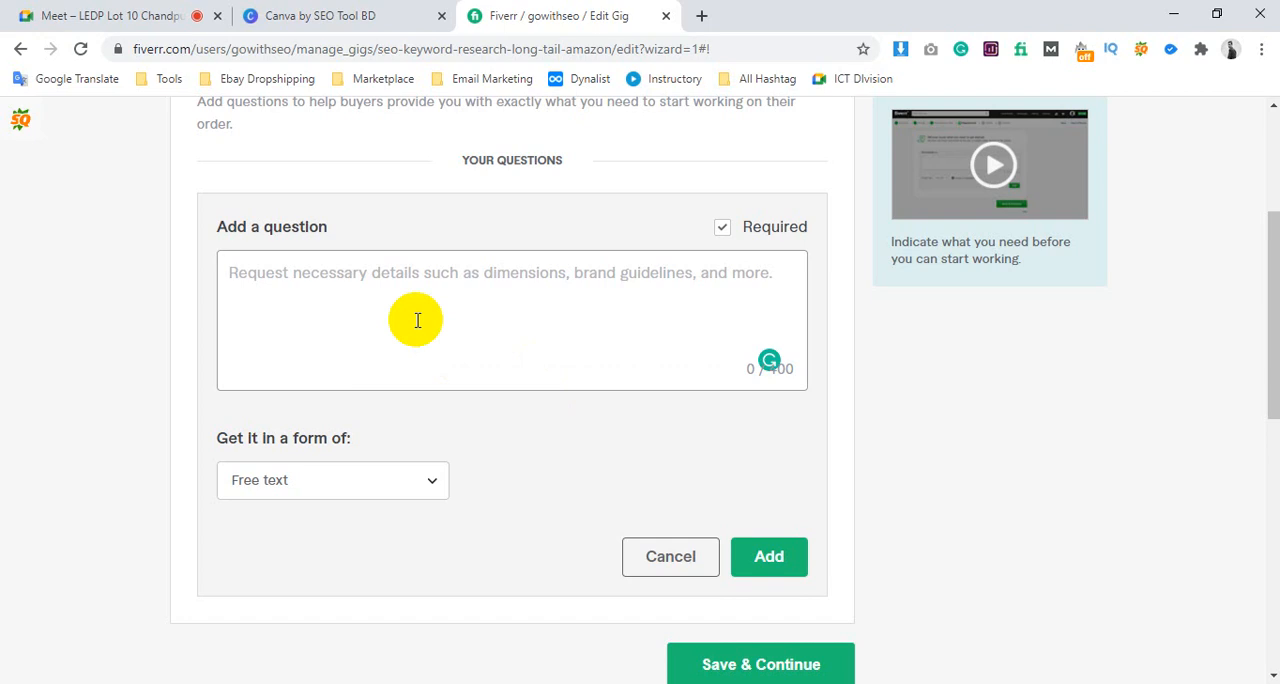
{"action": "type", "text": "Thanks for your order!"}
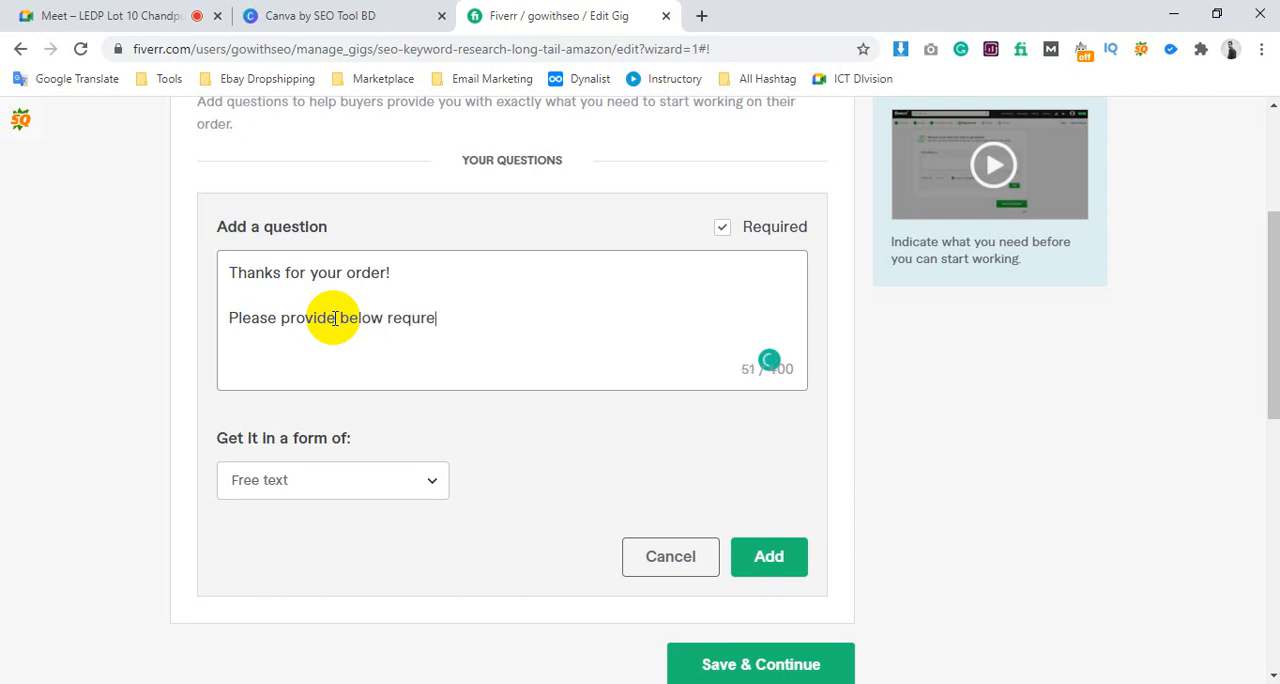
{"action": "type", "text": "informat"}
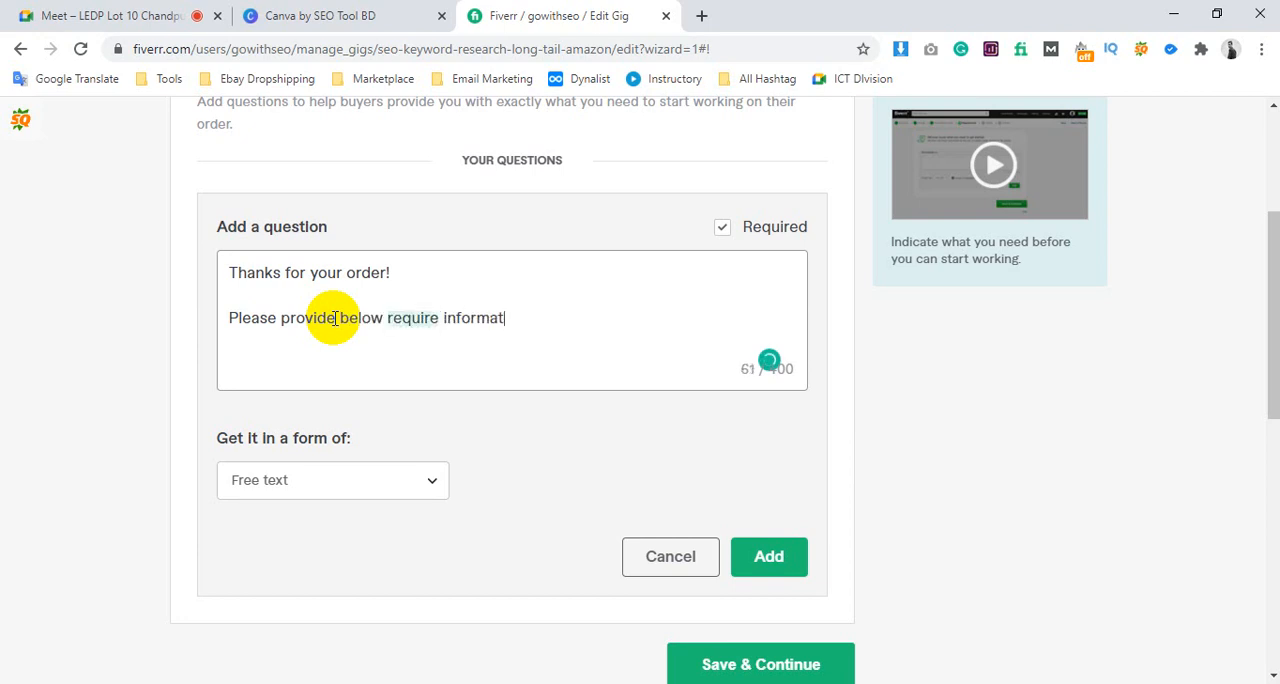
{"action": "type", "text": "ion to "}
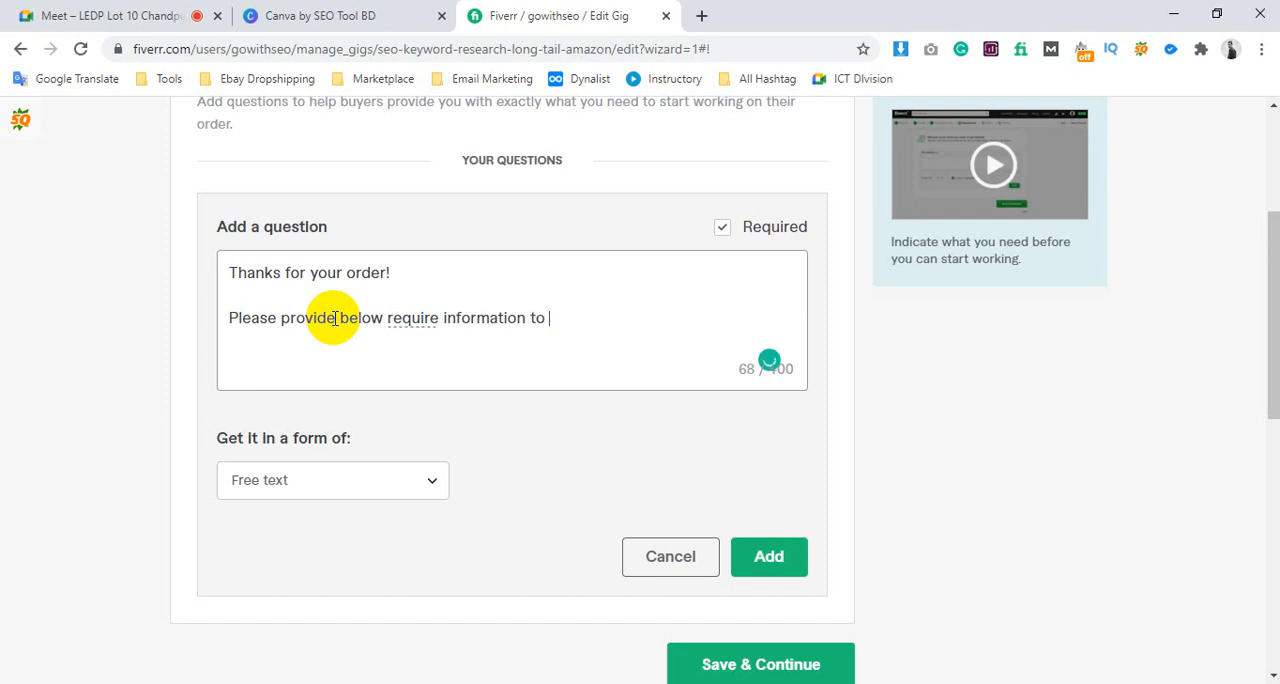
{"action": "type", "text": "get star"}
{"action": "type", "text": "t "}
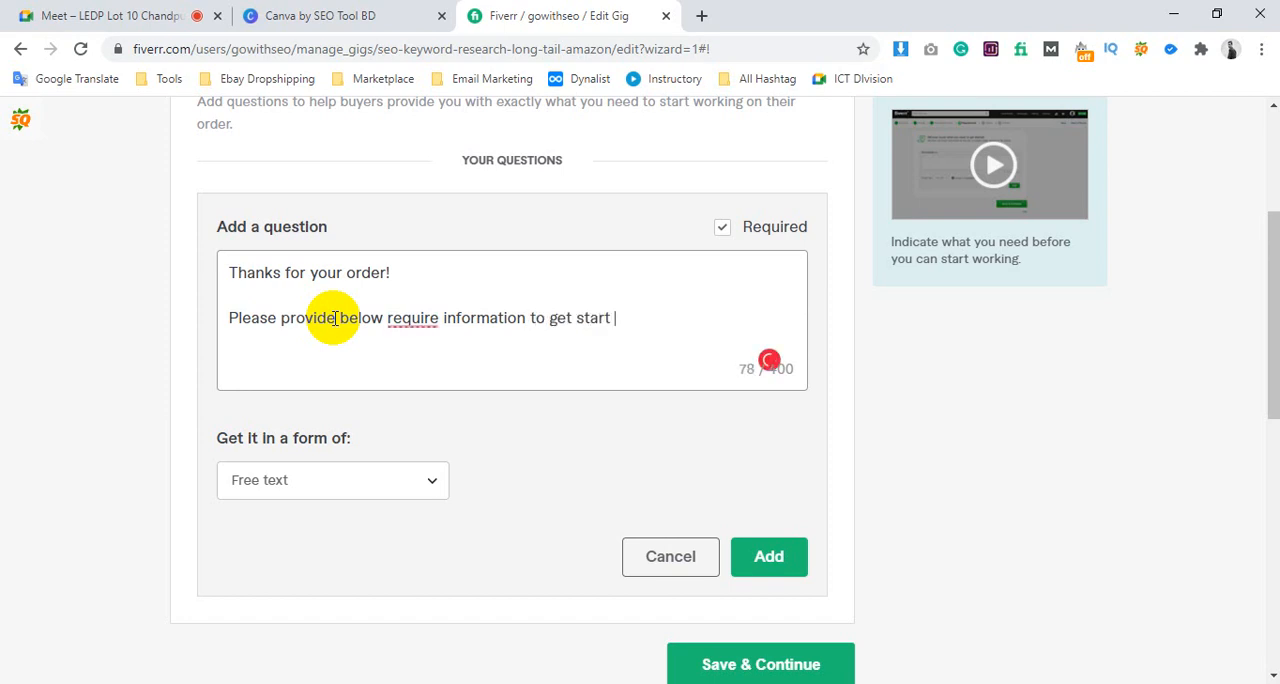
{"action": "type", "text": "your job ASAP!"}
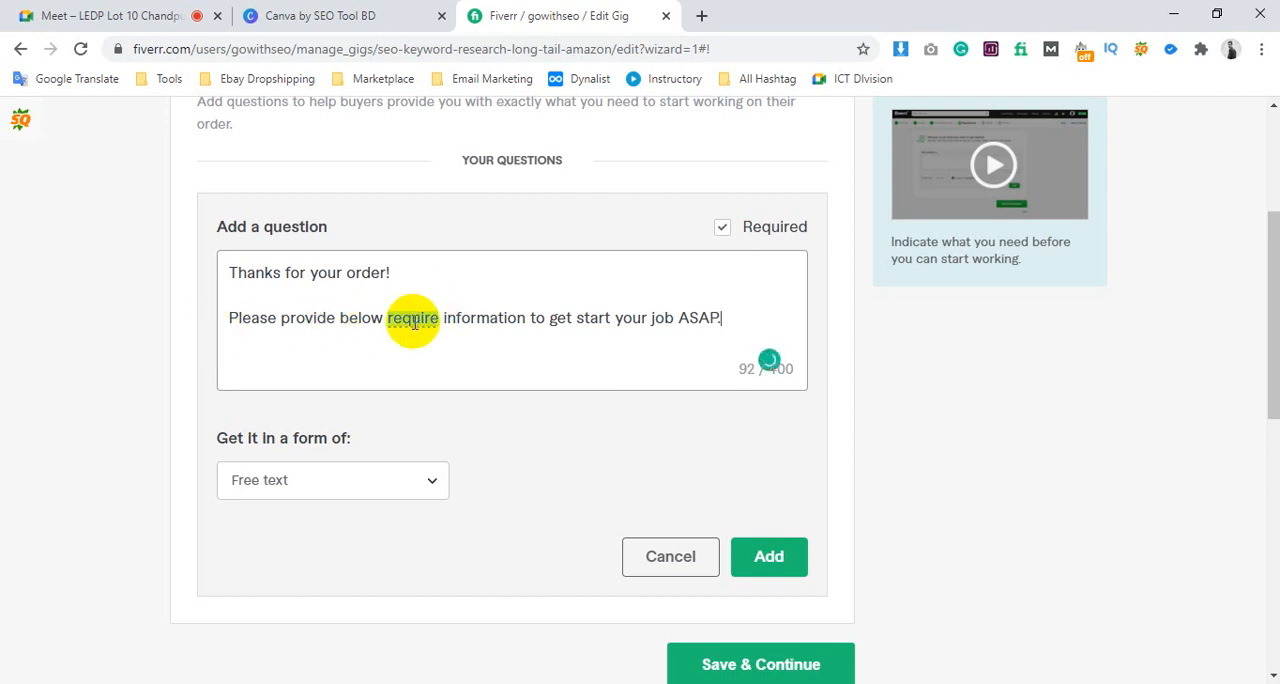
Add a hyphen bullet below the request sentence and remove the blank lines between the question's text lines
{"action": "mouse_move", "coordinate": [420, 336]}
{"action": "left_click", "coordinate": [435, 374]}
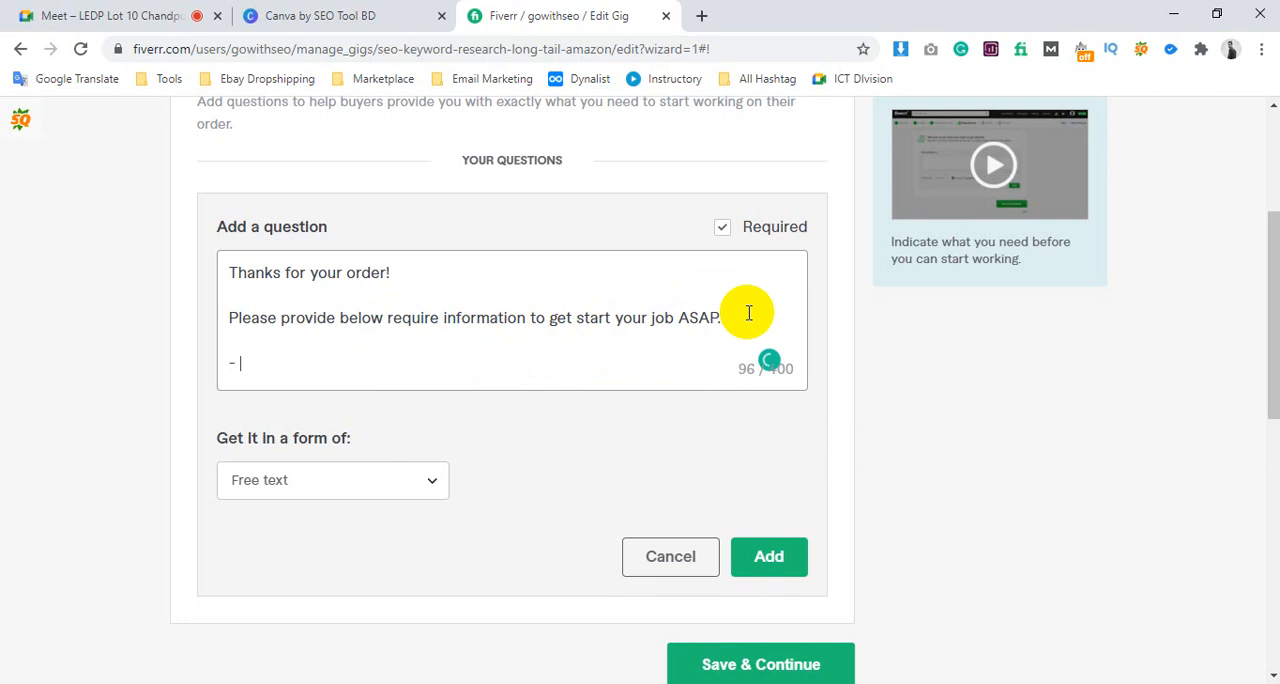
{"action": "left_click", "coordinate": [230, 316]}
{"action": "key", "text": "BackSpace"}
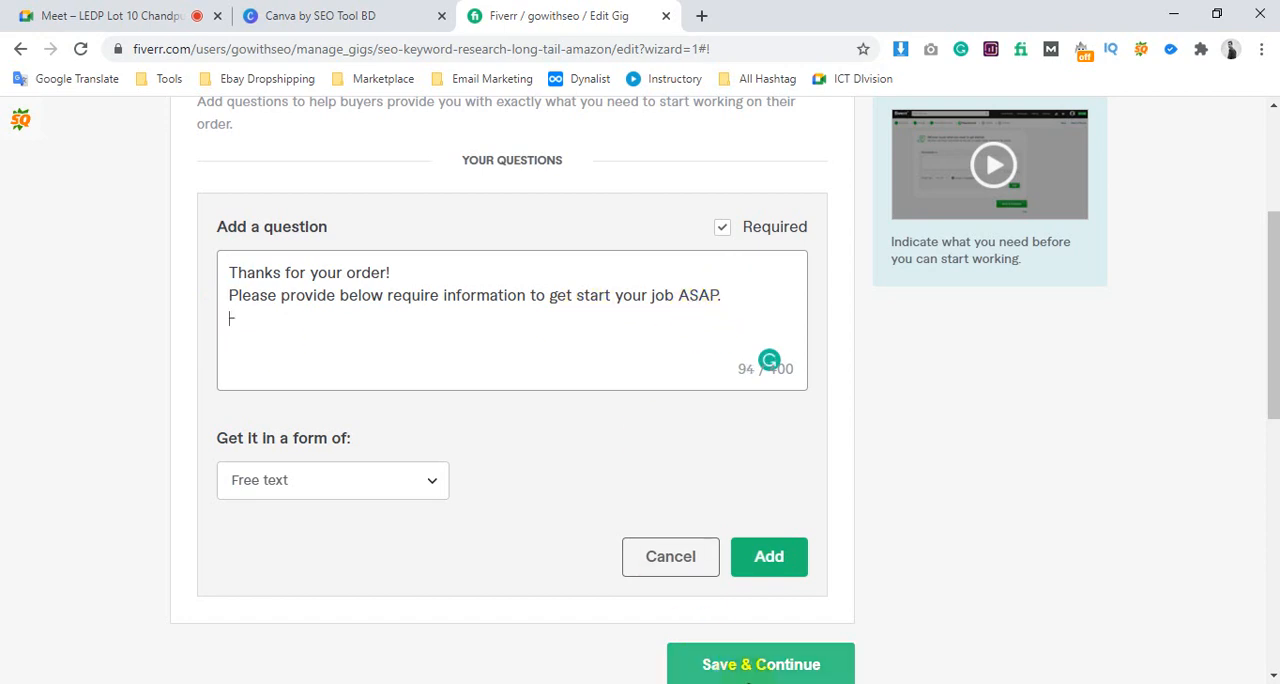
Highlight the greeting and the request sentence in the question text to review them
{"action": "left_click", "coordinate": [256, 325]}
{"action": "left_click_drag", "start_coordinate": [742, 296], "coordinate": [259, 291]}
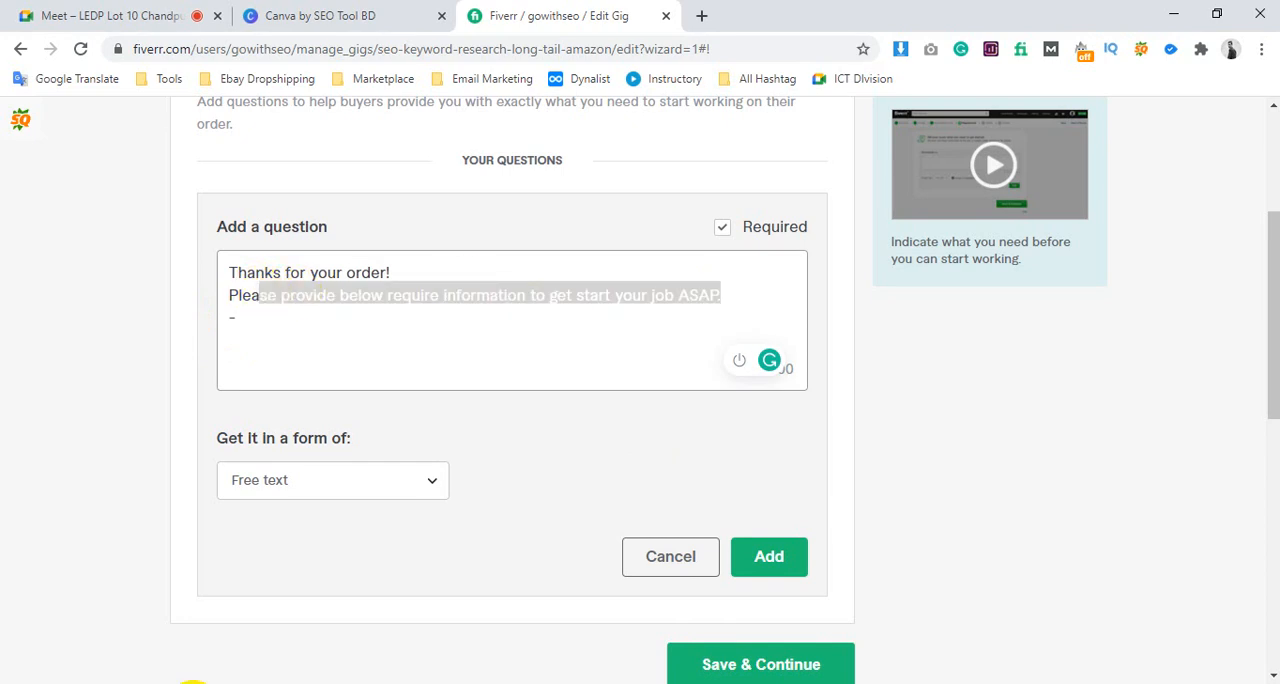
{"action": "left_click", "coordinate": [371, 290]}
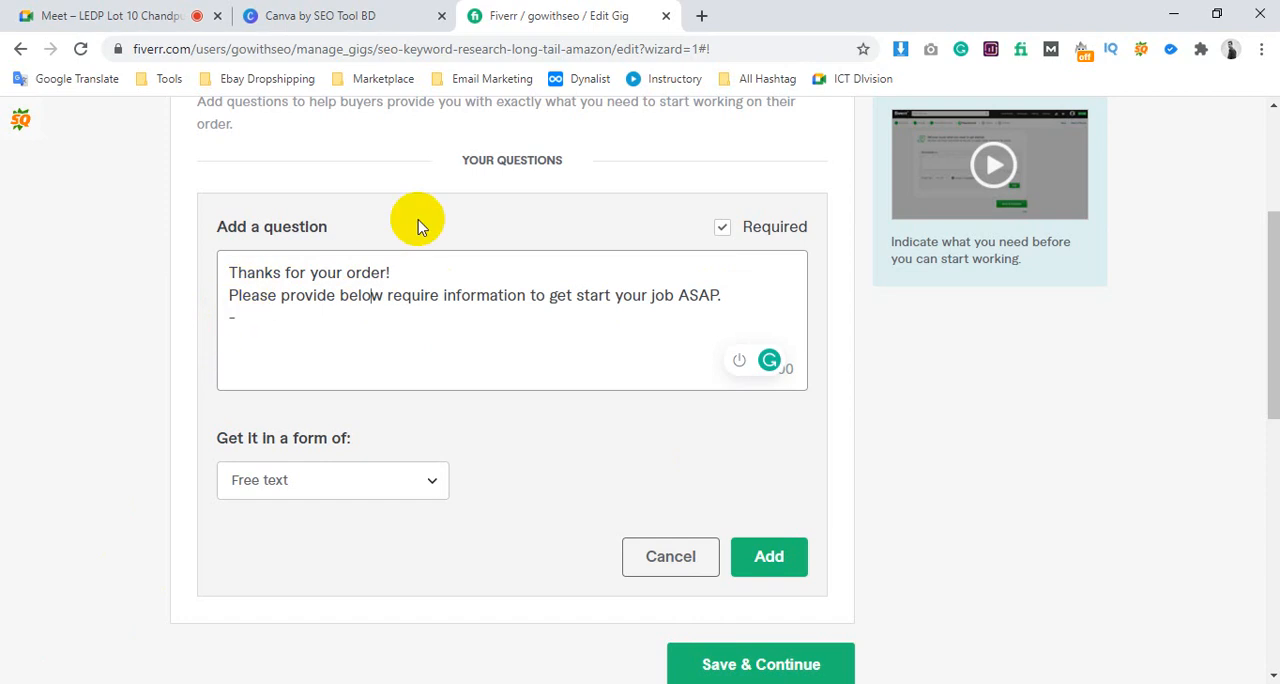
{"action": "left_click_drag", "start_coordinate": [231, 273], "coordinate": [694, 298]}
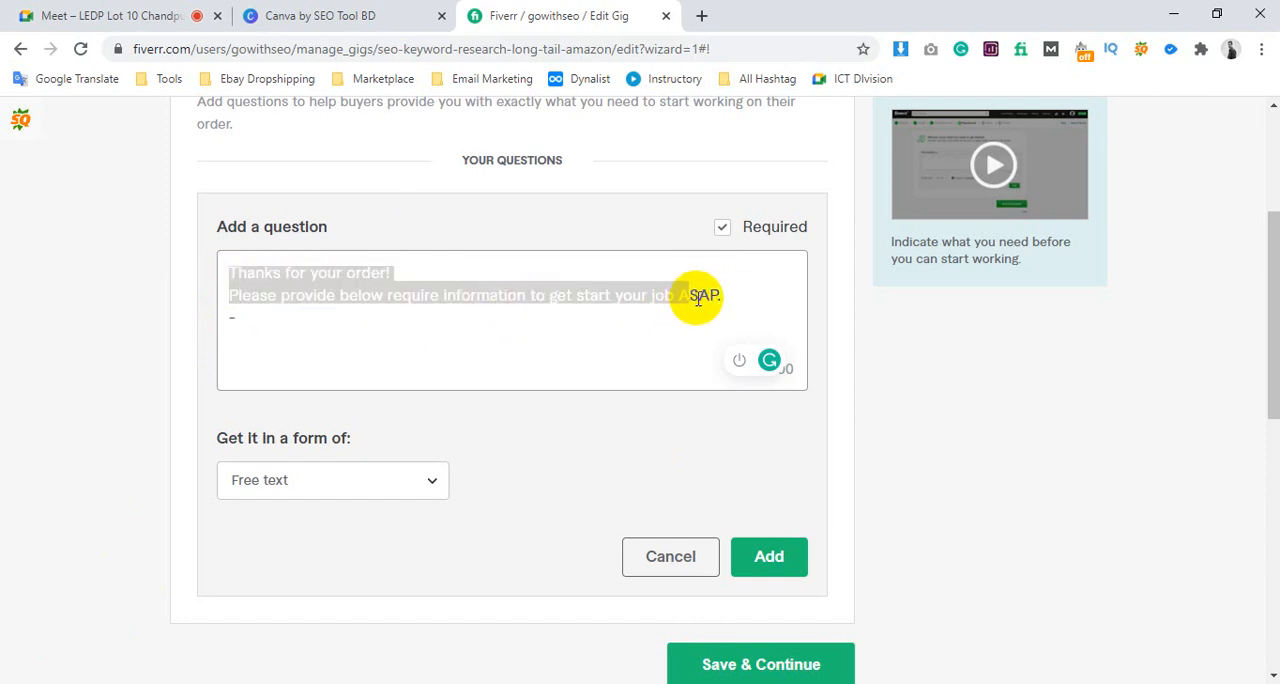
{"action": "left_click", "coordinate": [706, 300]}
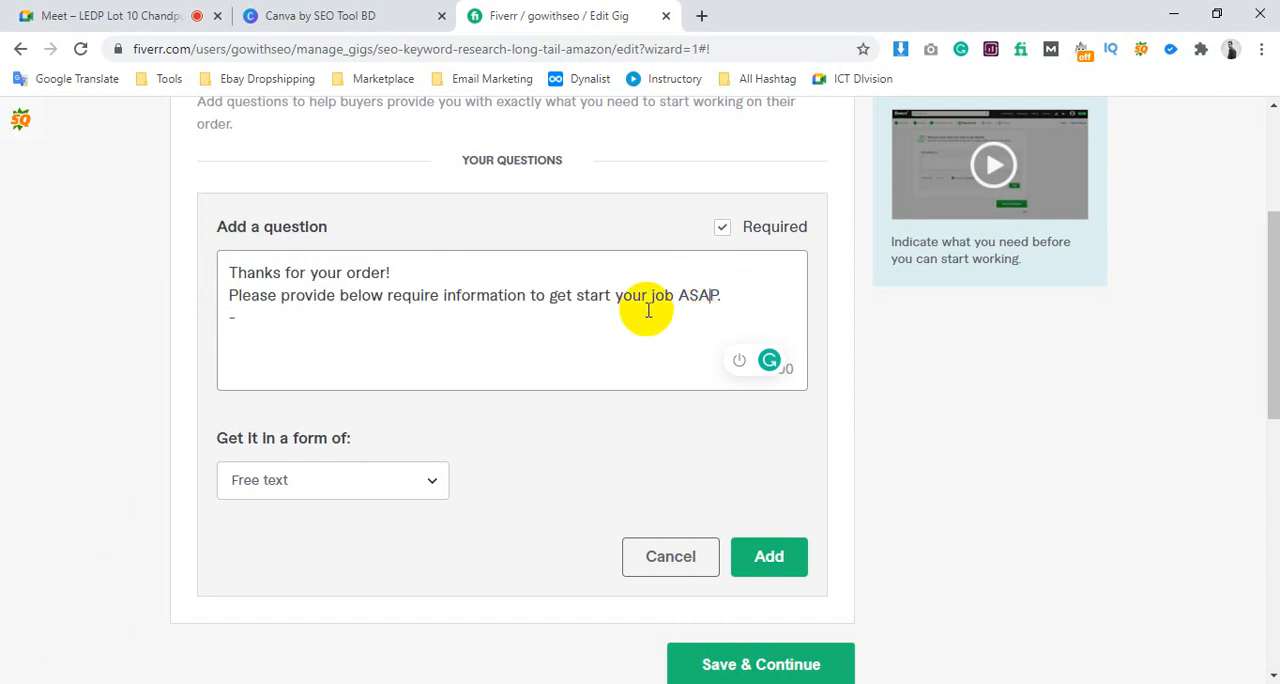
Insert a blank line below the request sentence, add the bullet "- Website Link" and highlight its text
{"action": "left_click", "coordinate": [574, 316]}
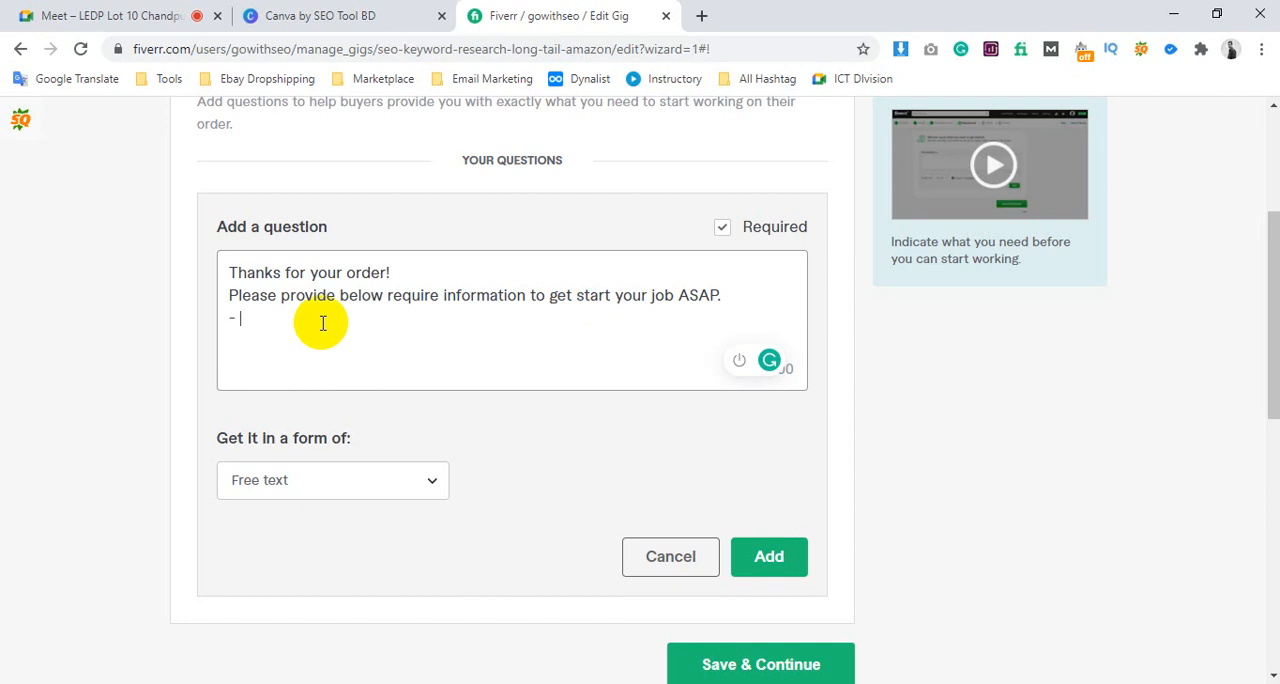
{"action": "key", "text": "BackSpace"}
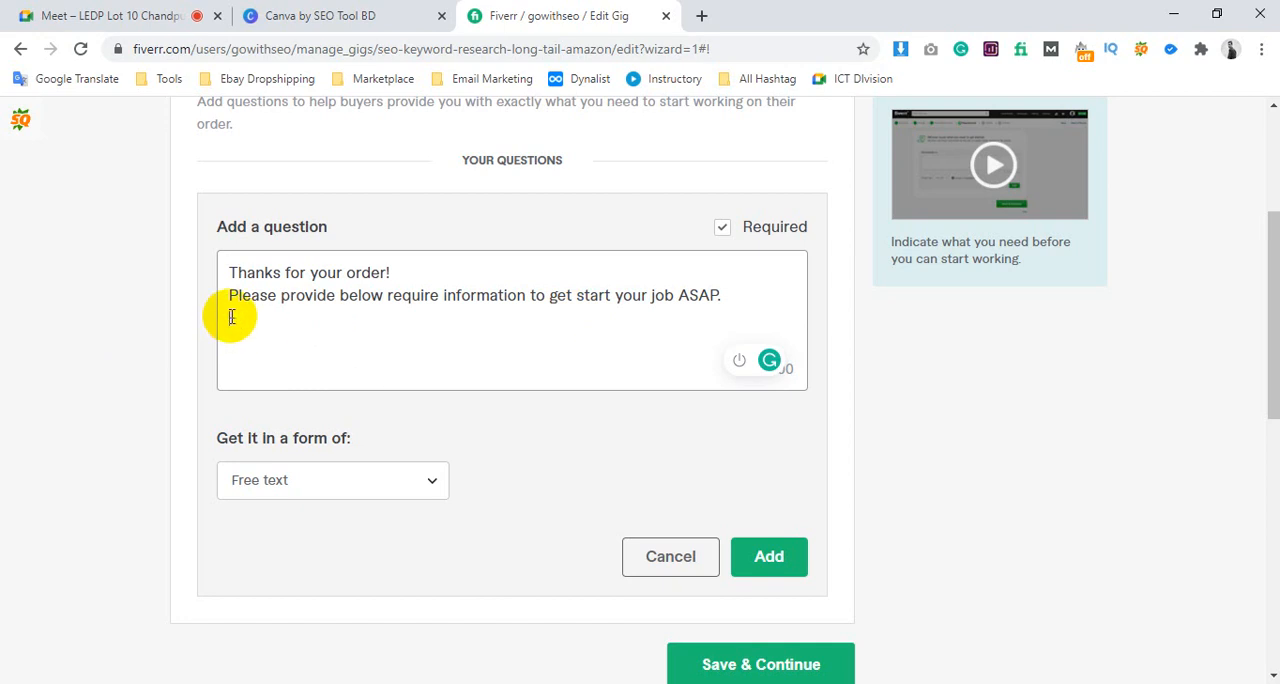
{"action": "key", "text": "Return"}
{"action": "type", "text": "- "}
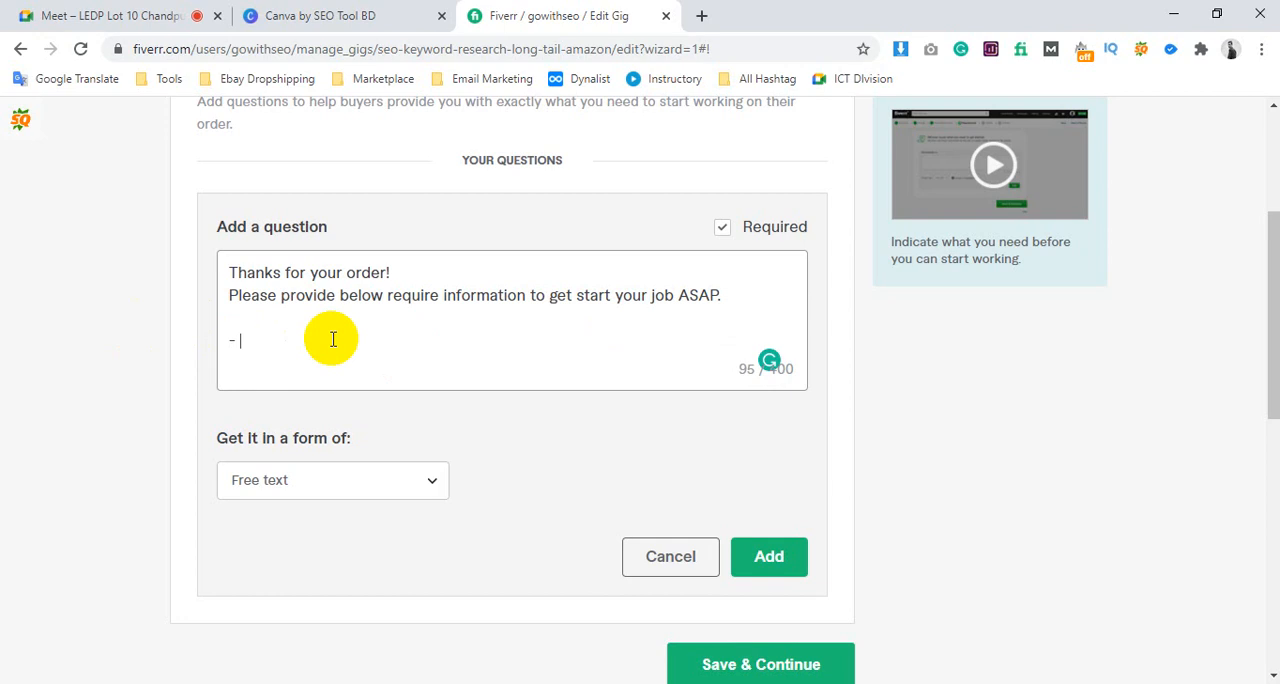
{"action": "type", "text": "Website Link"}
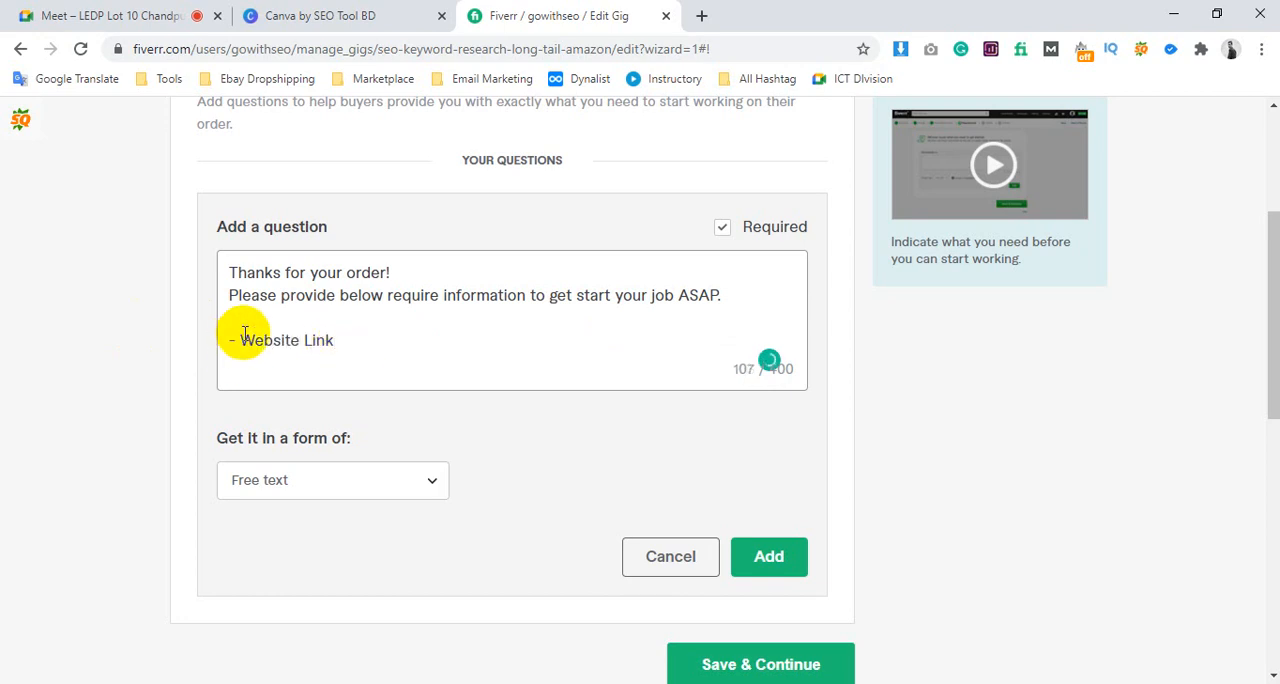
{"action": "left_click_drag", "start_coordinate": [236, 340], "coordinate": [356, 340]}
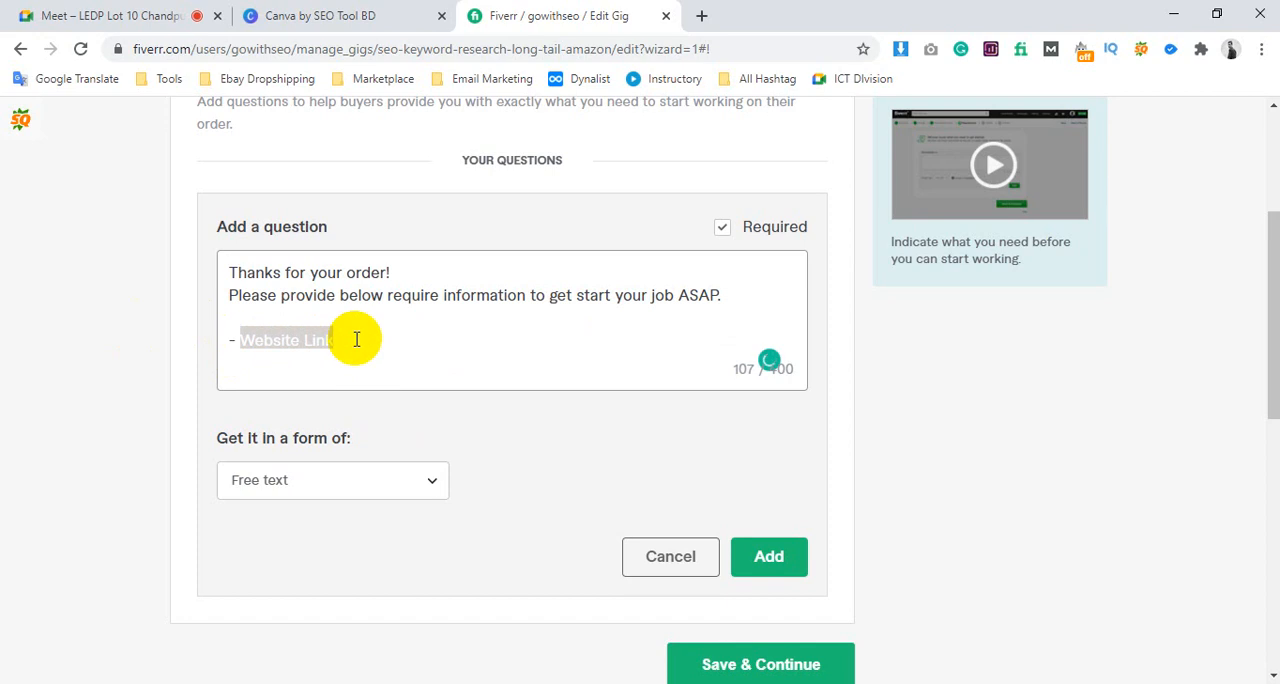
{"action": "left_click", "coordinate": [352, 339]}
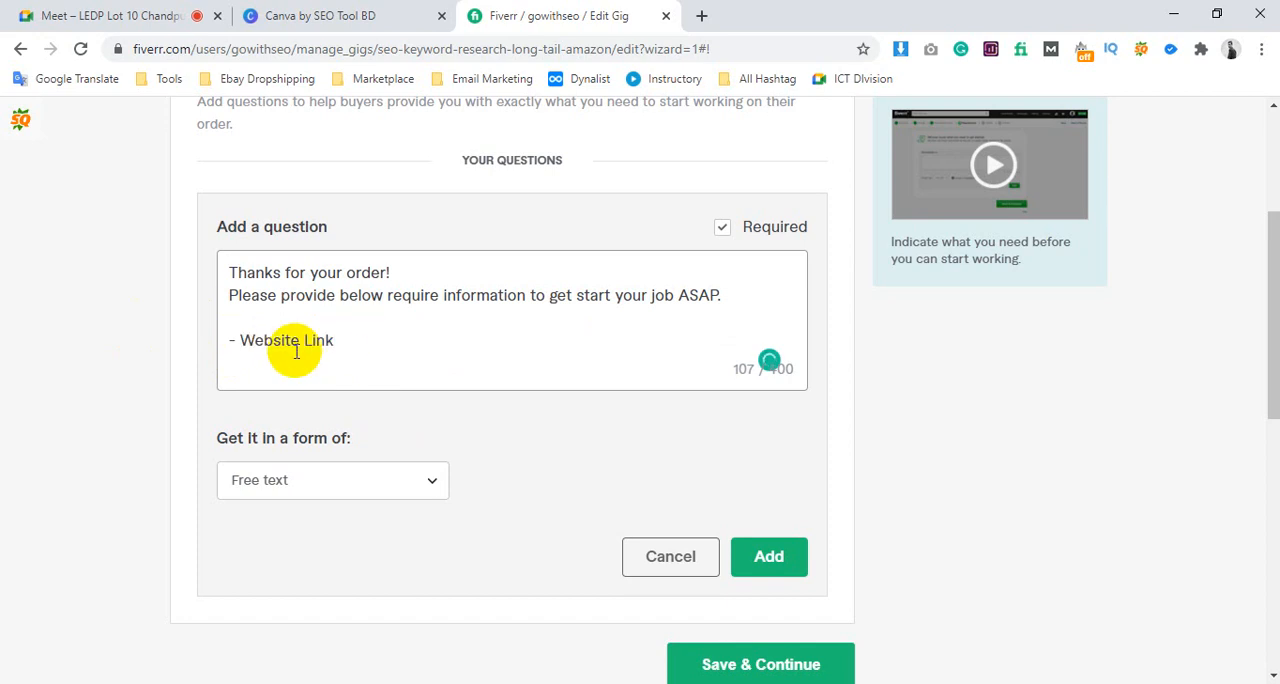
Extend the website bullet in the question text to read "- Provide Your Website/Service Link"
{"action": "left_click", "coordinate": [241, 338]}
{"action": "type", "text": "Provide "}
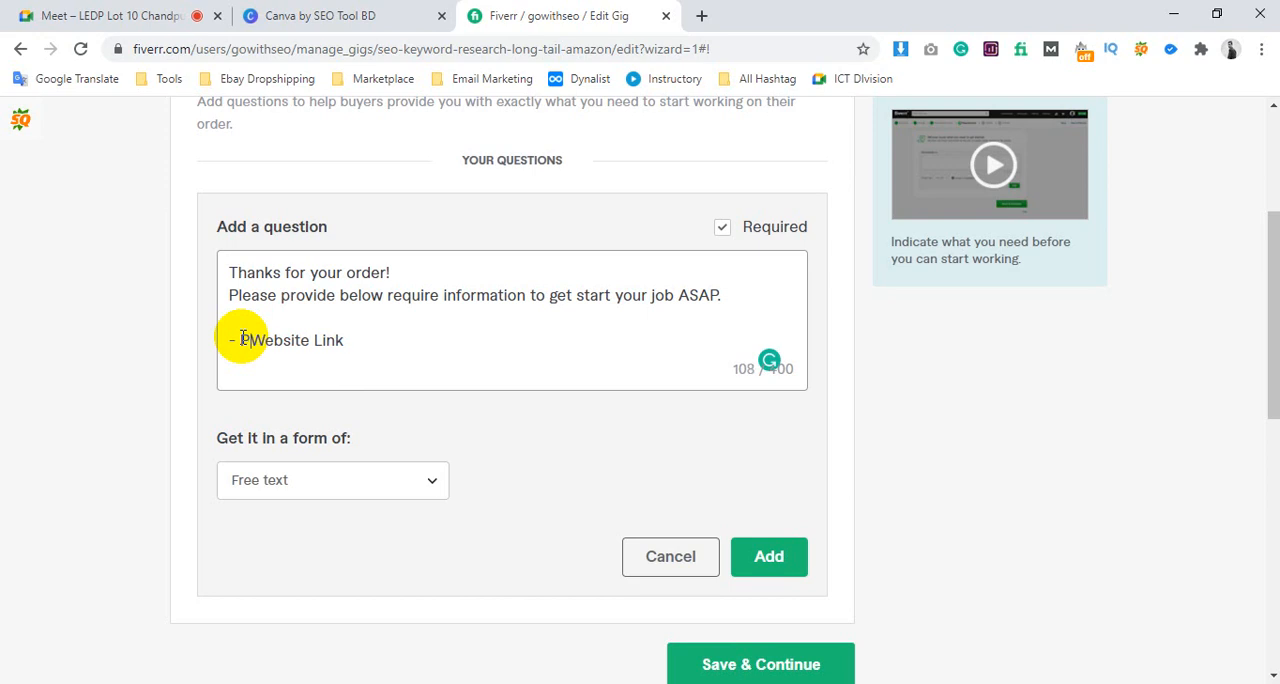
{"action": "type", "text": "Your"}
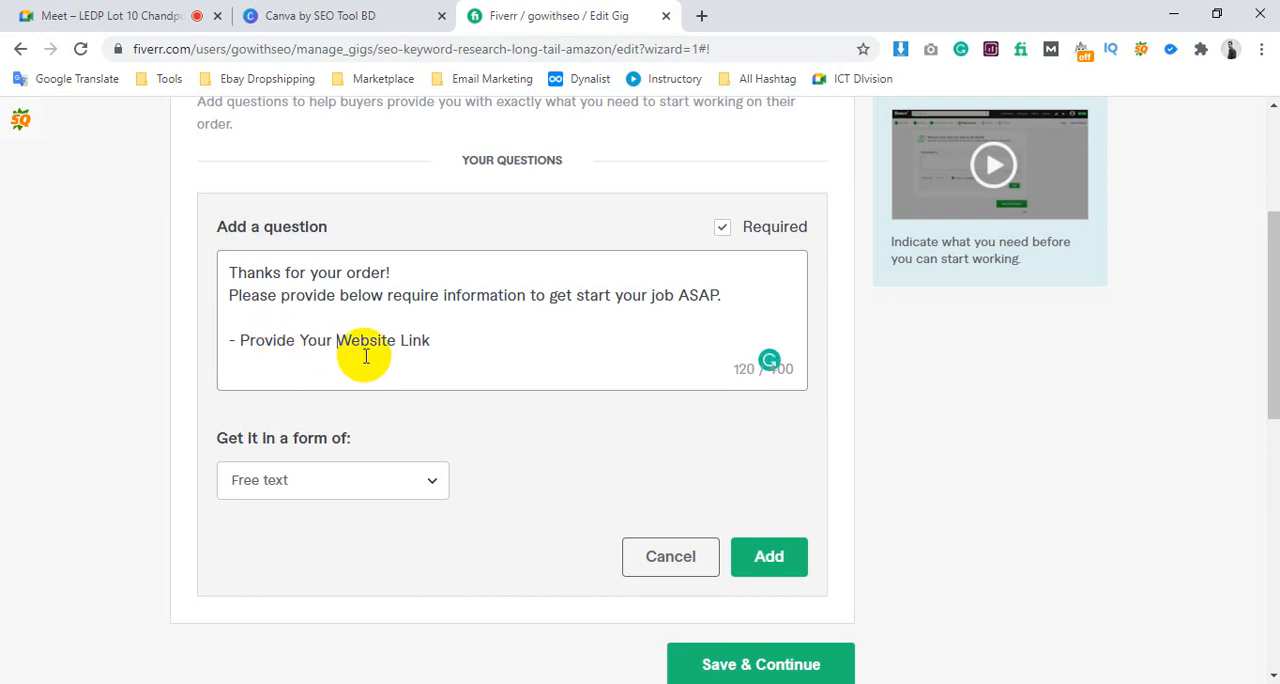
{"action": "left_click", "coordinate": [397, 342]}
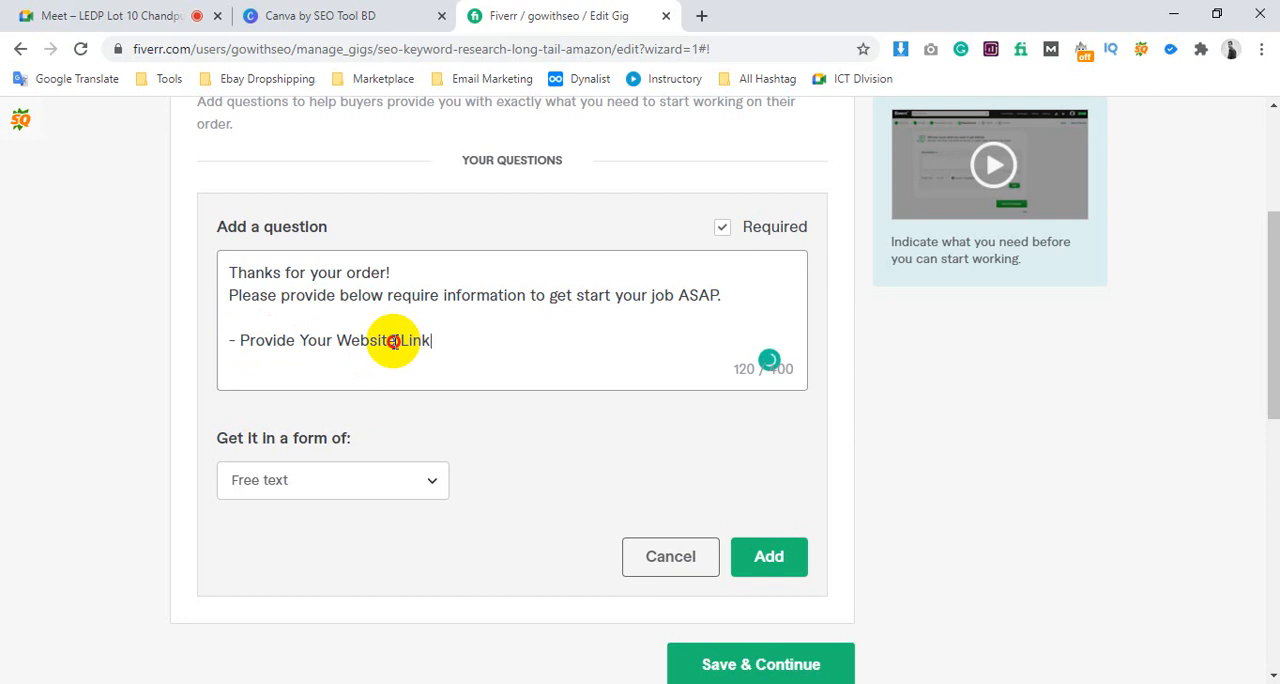
{"action": "type", "text": "/Service"}
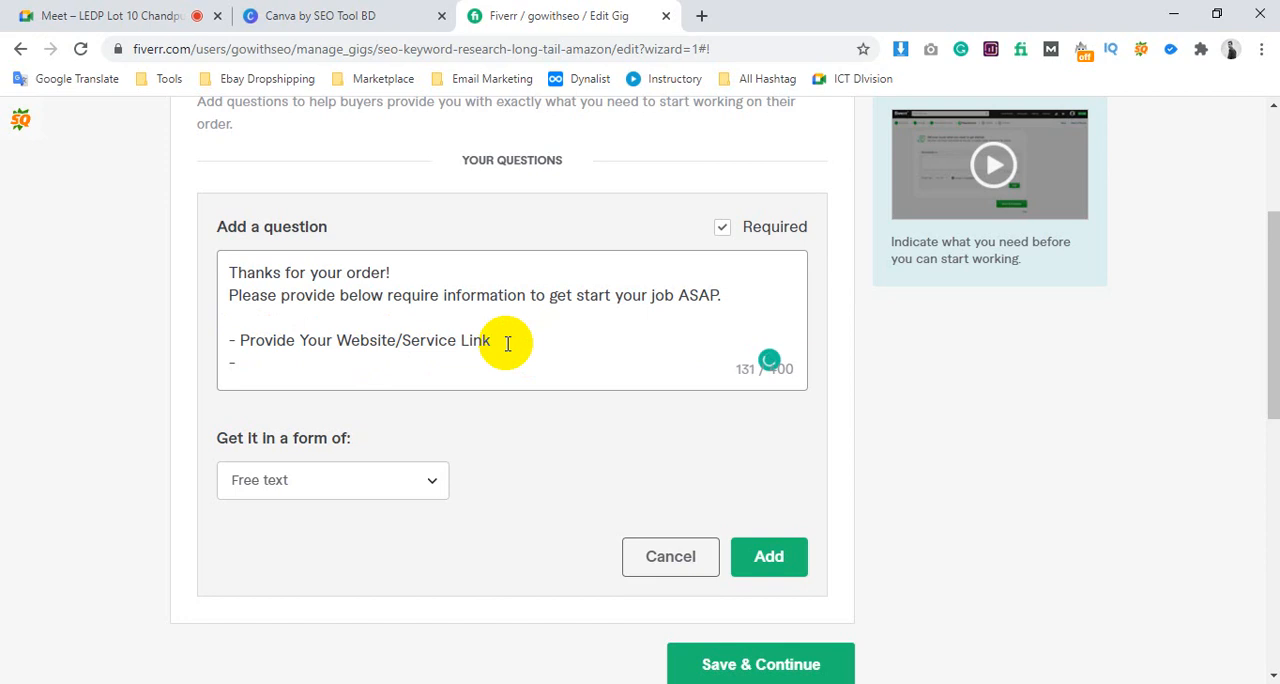
Add the bullet "- Tell me your target Location" below the website link line
{"action": "type", "text": "Tell me your targe"}
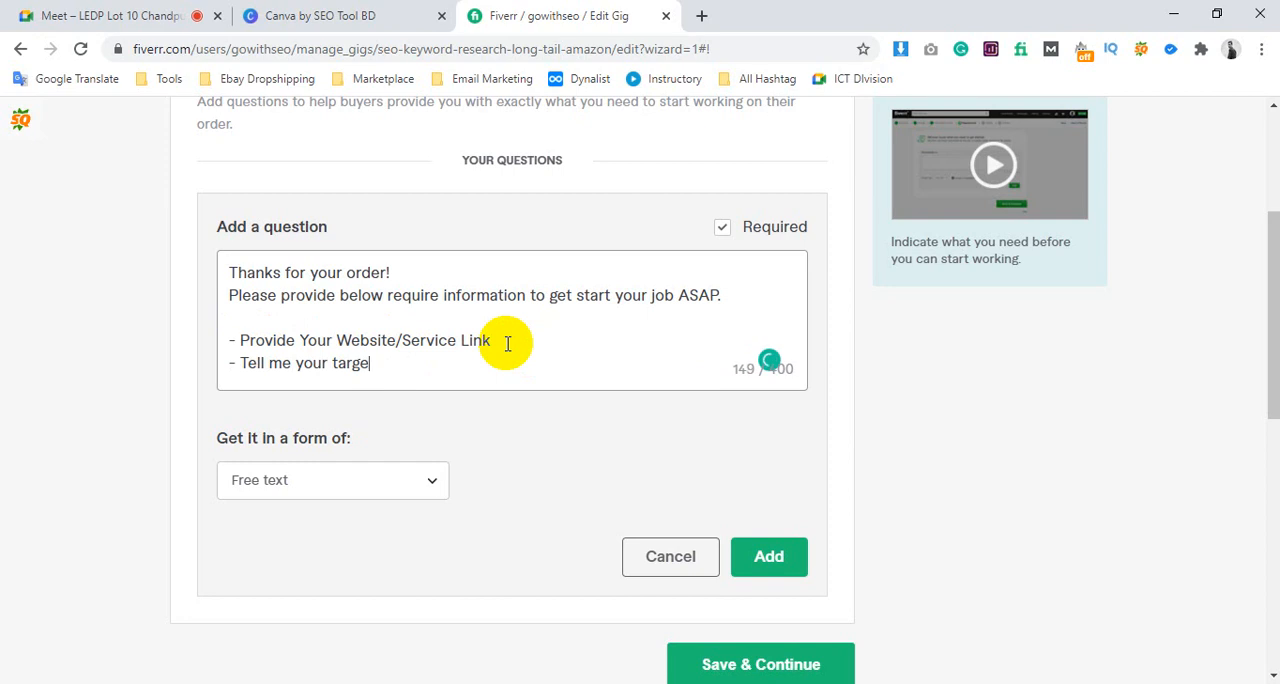
{"action": "type", "text": "t Location"}
{"action": "key", "text": "Return"}
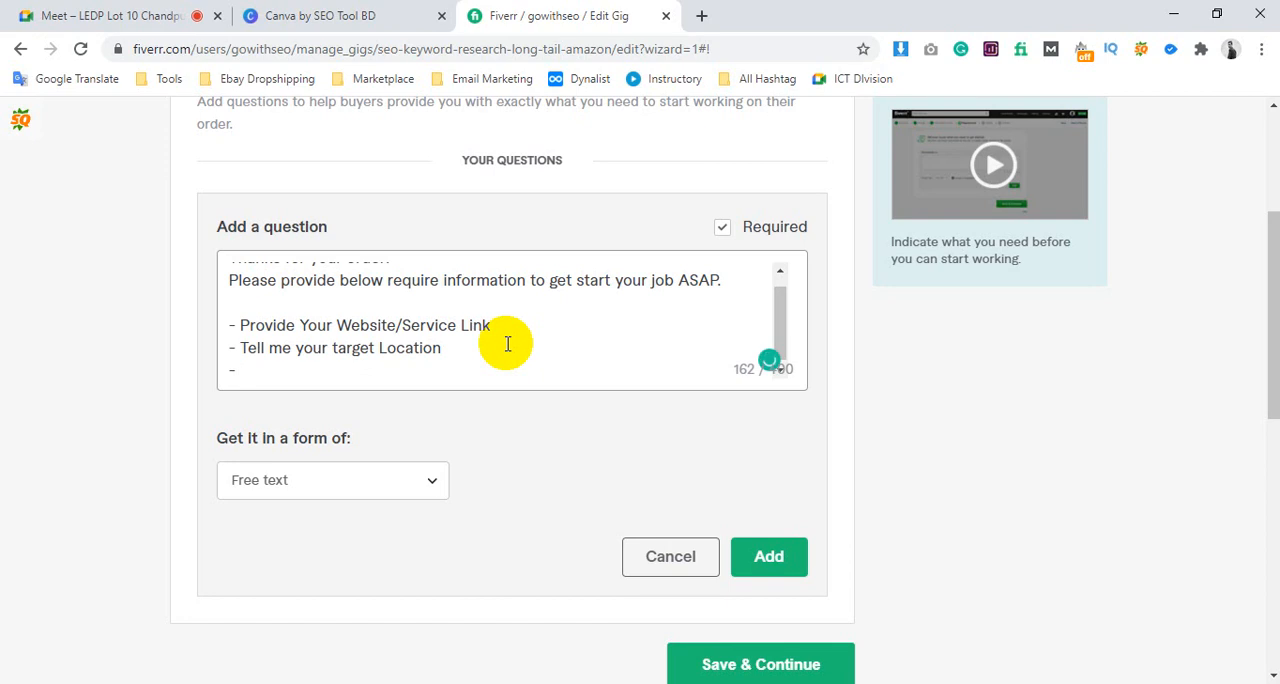
Write a third bullet below the target location line, worded "- Keep Some ideas about your niche"
{"action": "type", "text": "- Keep Some Exam"}
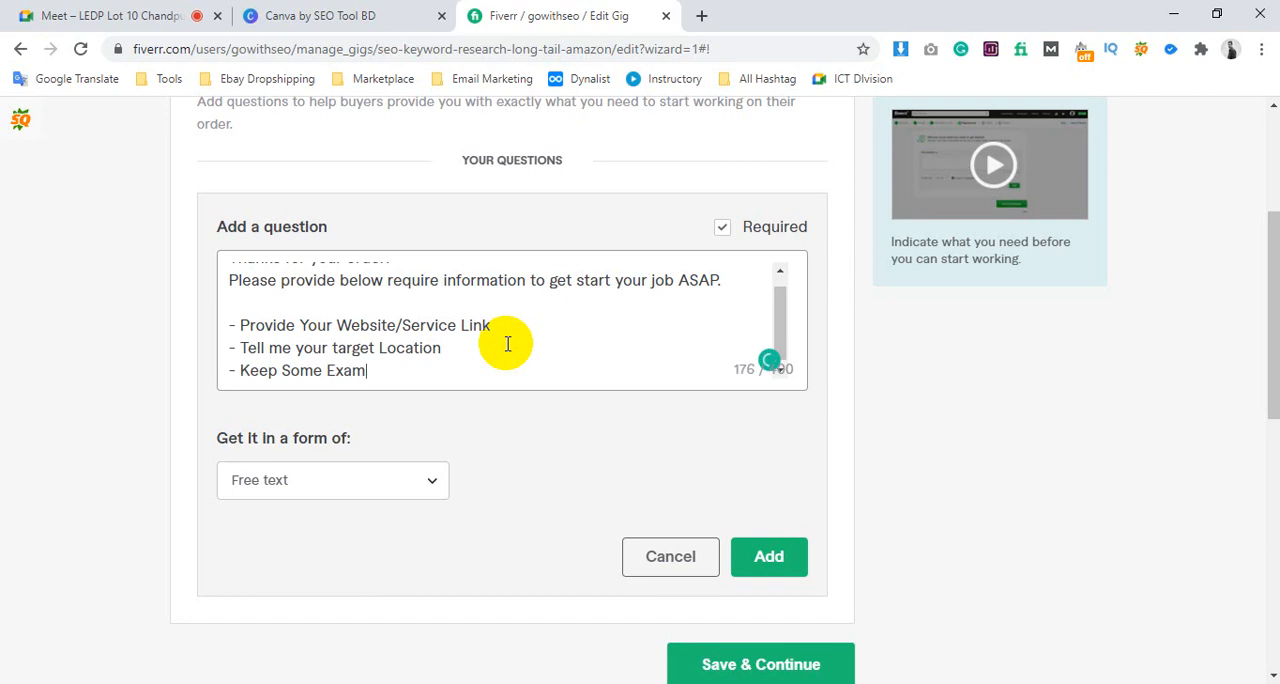
{"action": "type", "text": "ple of Your"}
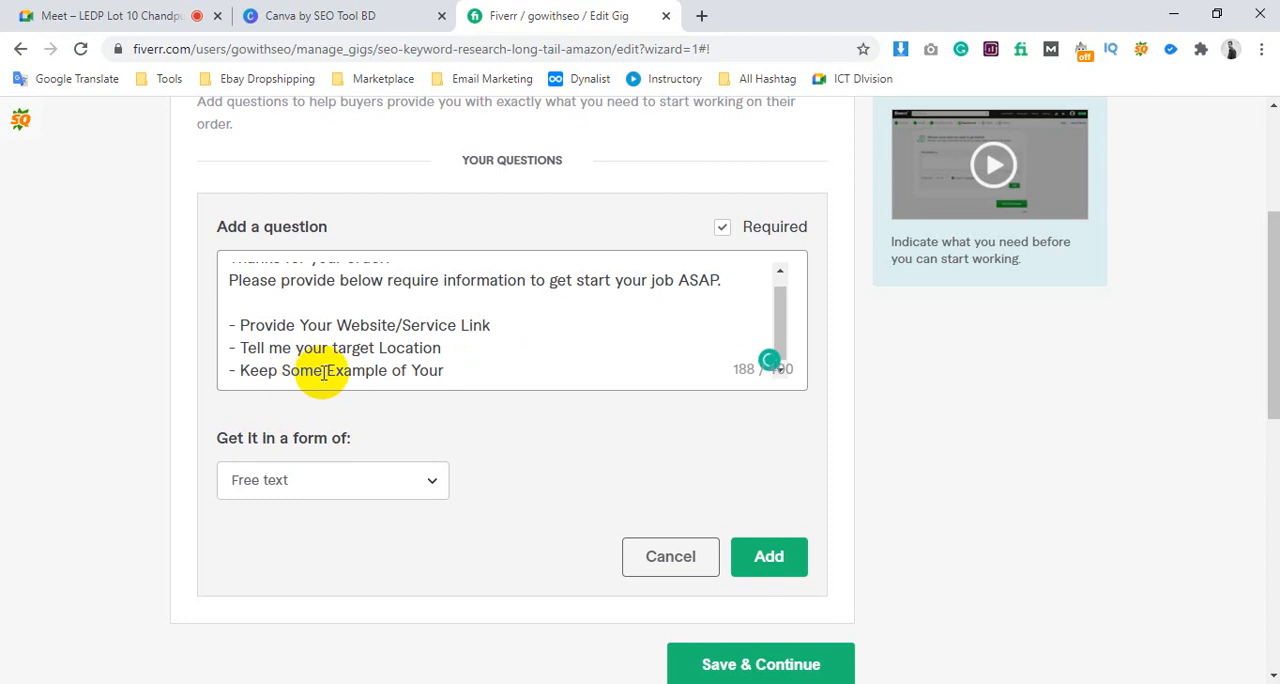
{"action": "left_click_drag", "start_coordinate": [323, 372], "coordinate": [387, 376]}
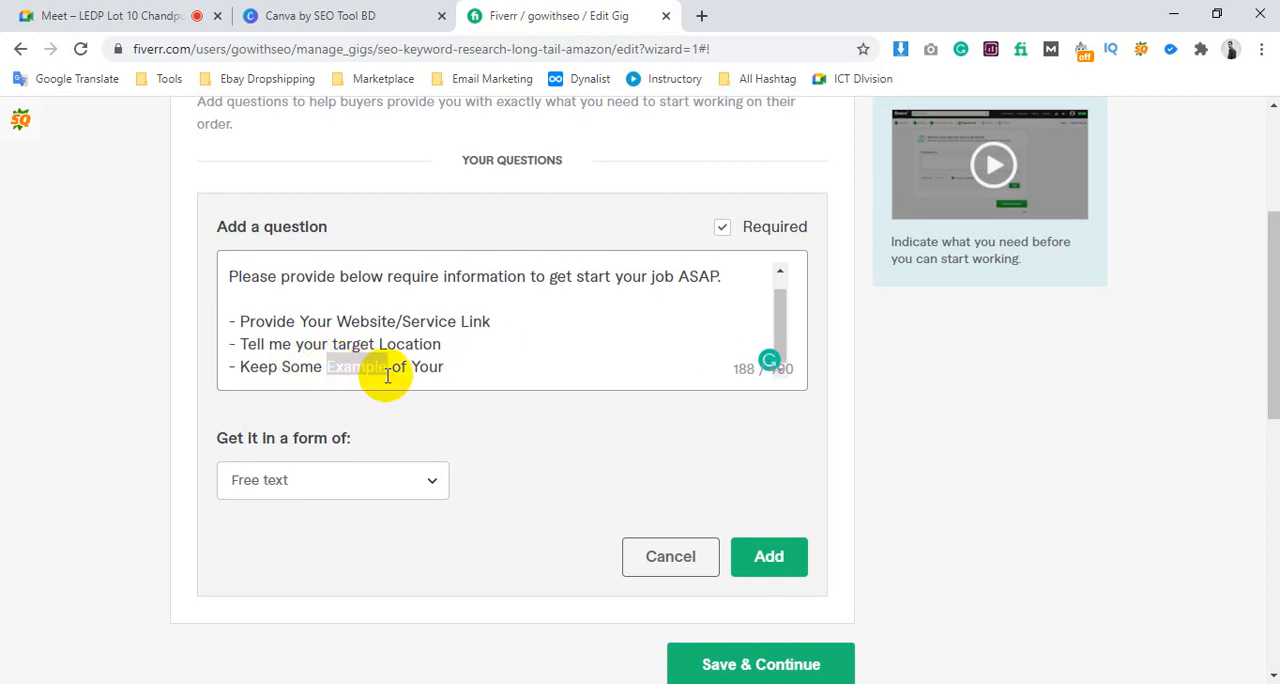
{"action": "type", "text": "ideas"}
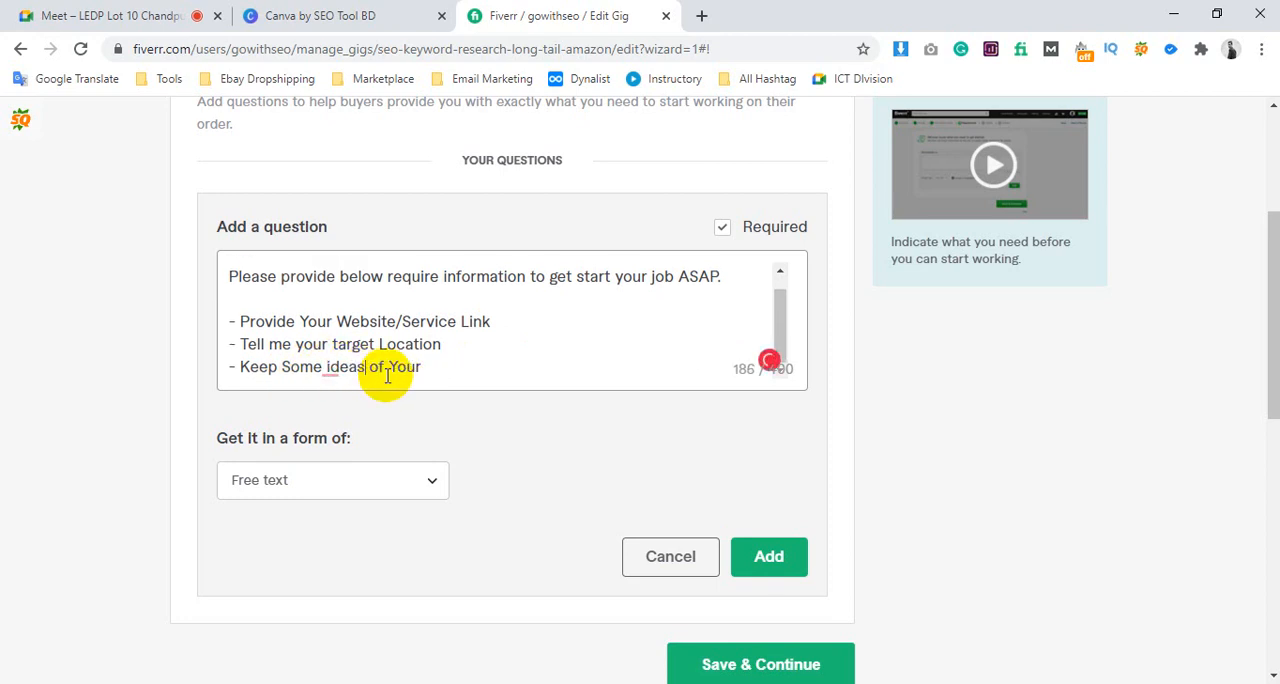
{"action": "left_click_drag", "start_coordinate": [371, 366], "coordinate": [491, 363]}
{"action": "type", "text": "a"}
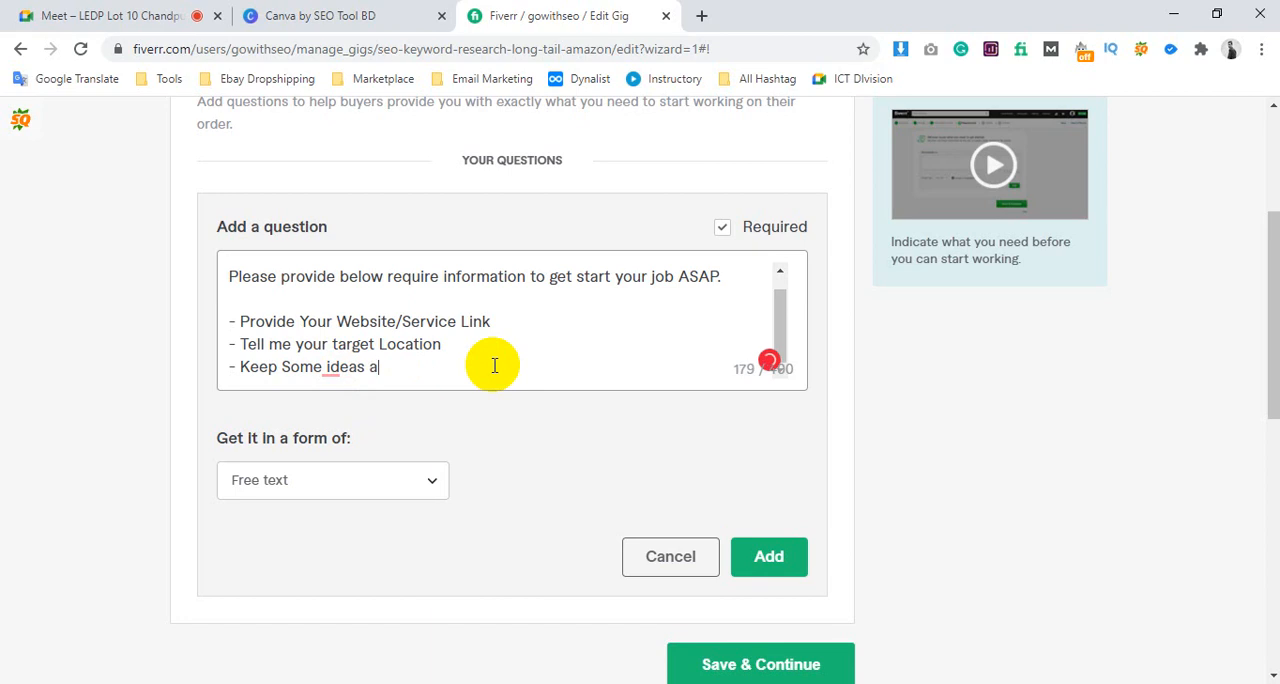
{"action": "type", "text": "bout"}
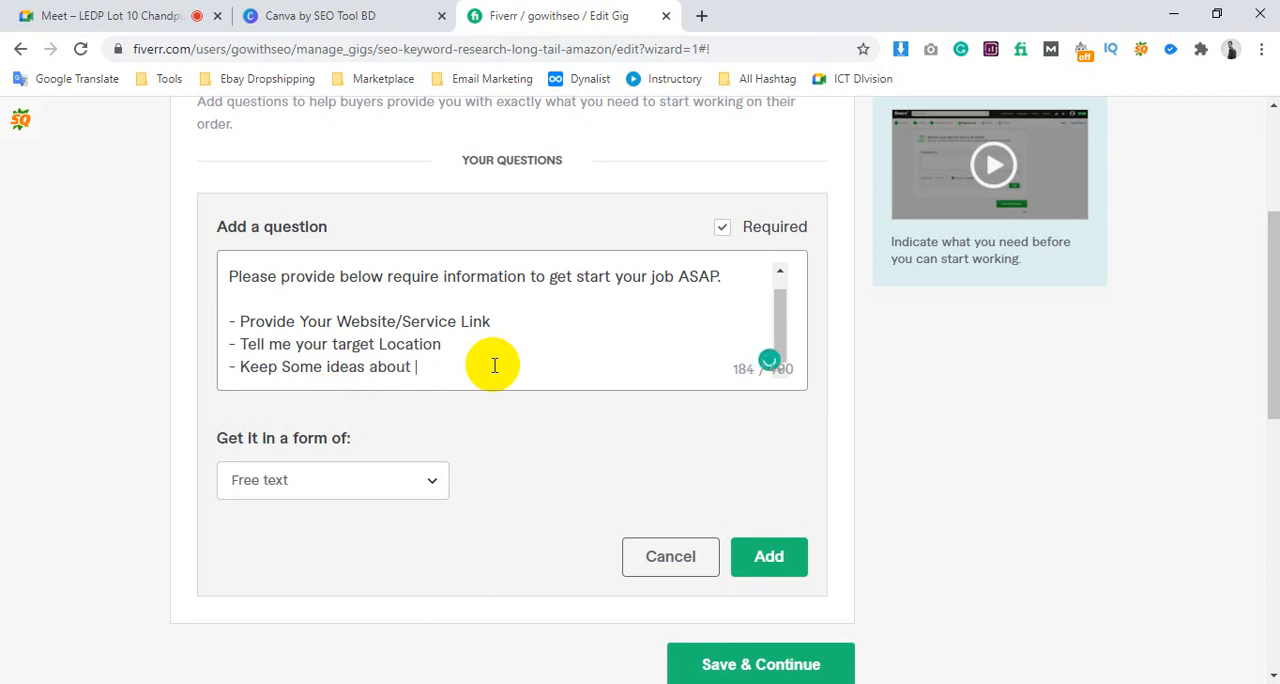
{"action": "type", "text": " your niche"}
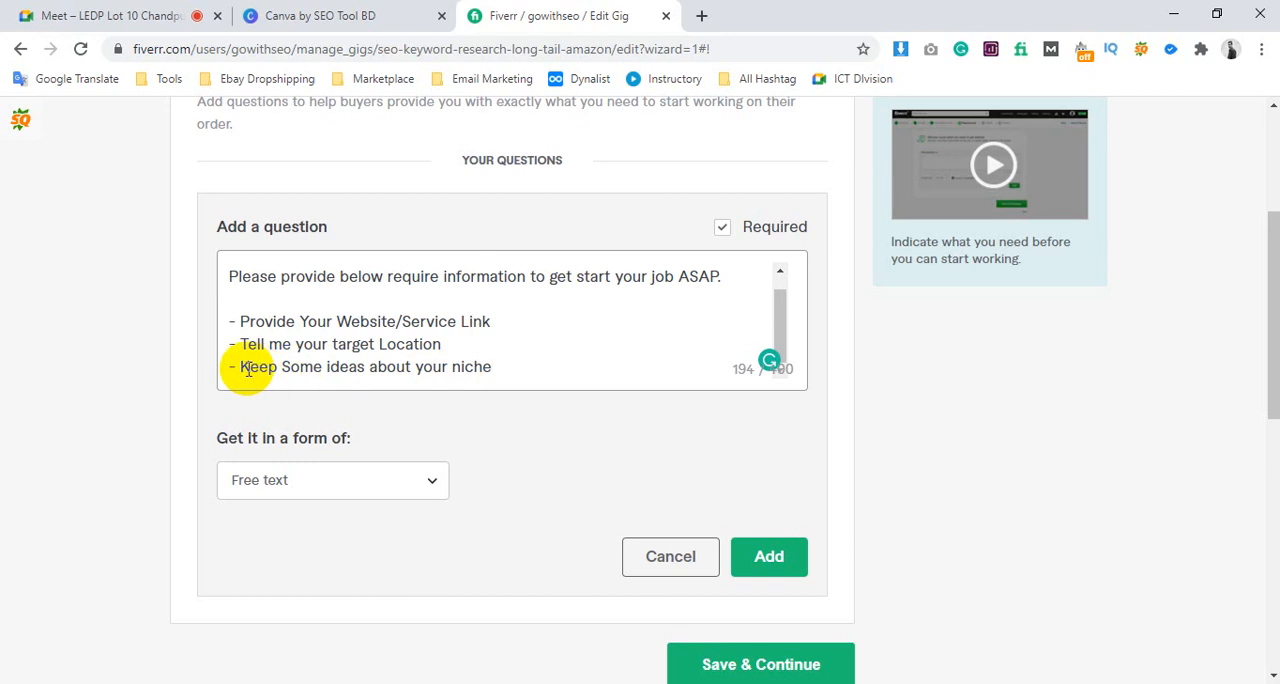
Replace the third bullet's text with "Tell me about your niche", keeping its hyphen
{"action": "left_click_drag", "start_coordinate": [495, 367], "coordinate": [243, 372]}
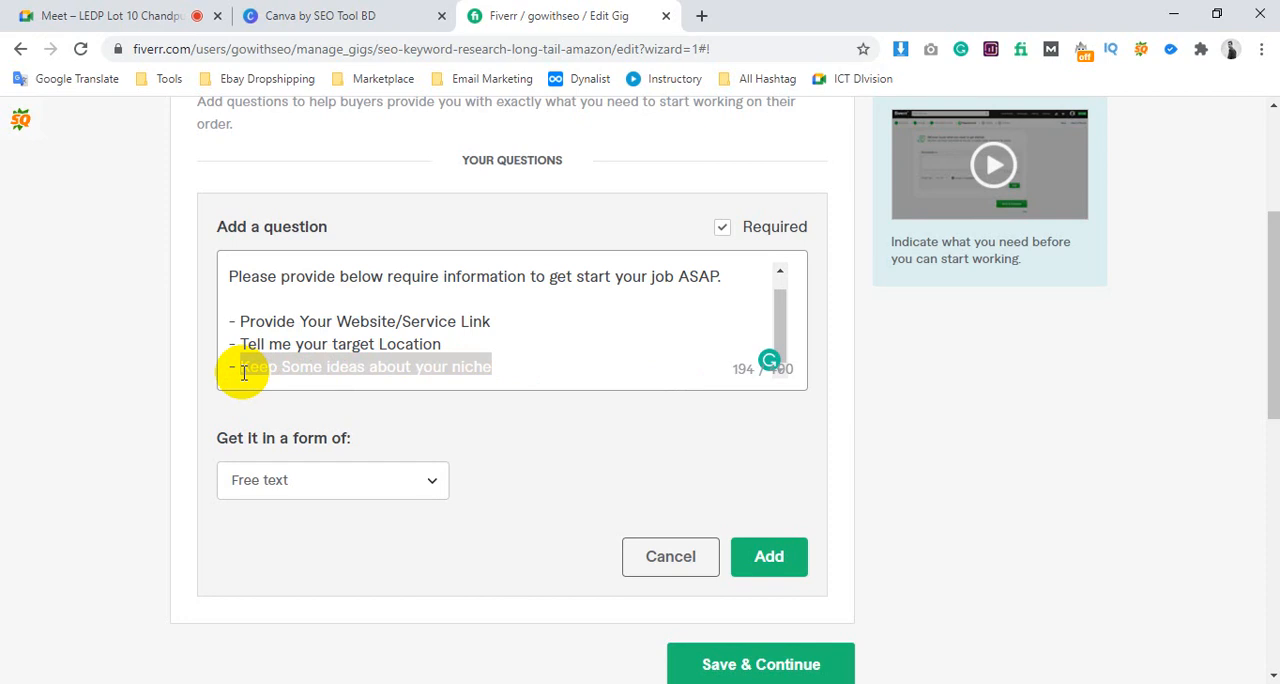
{"action": "type", "text": "Tell m"}
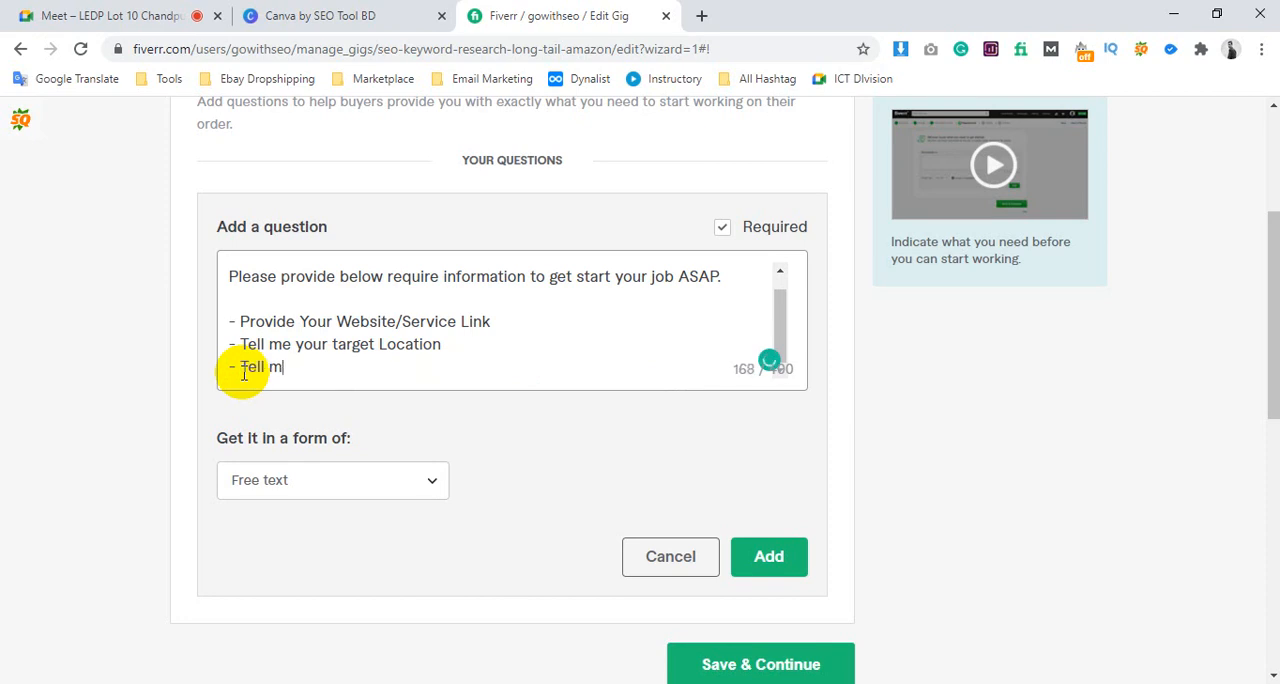
{"action": "type", "text": "e about your niche"}
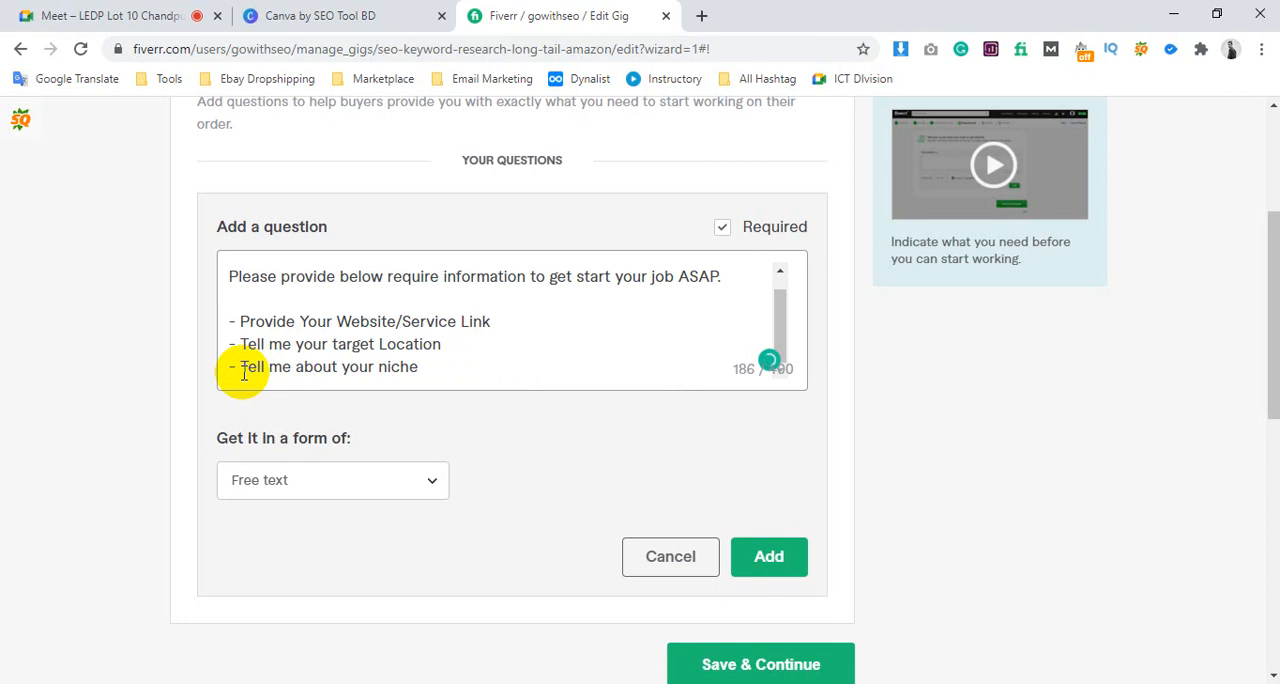
{"action": "type", "text": " ()"}
Try a pair of parentheses after the niche bullet, remove them, and start an empty hyphen bullet on the line below
{"action": "left_click", "coordinate": [425, 367]}
{"action": "key", "text": "BackSpace"}
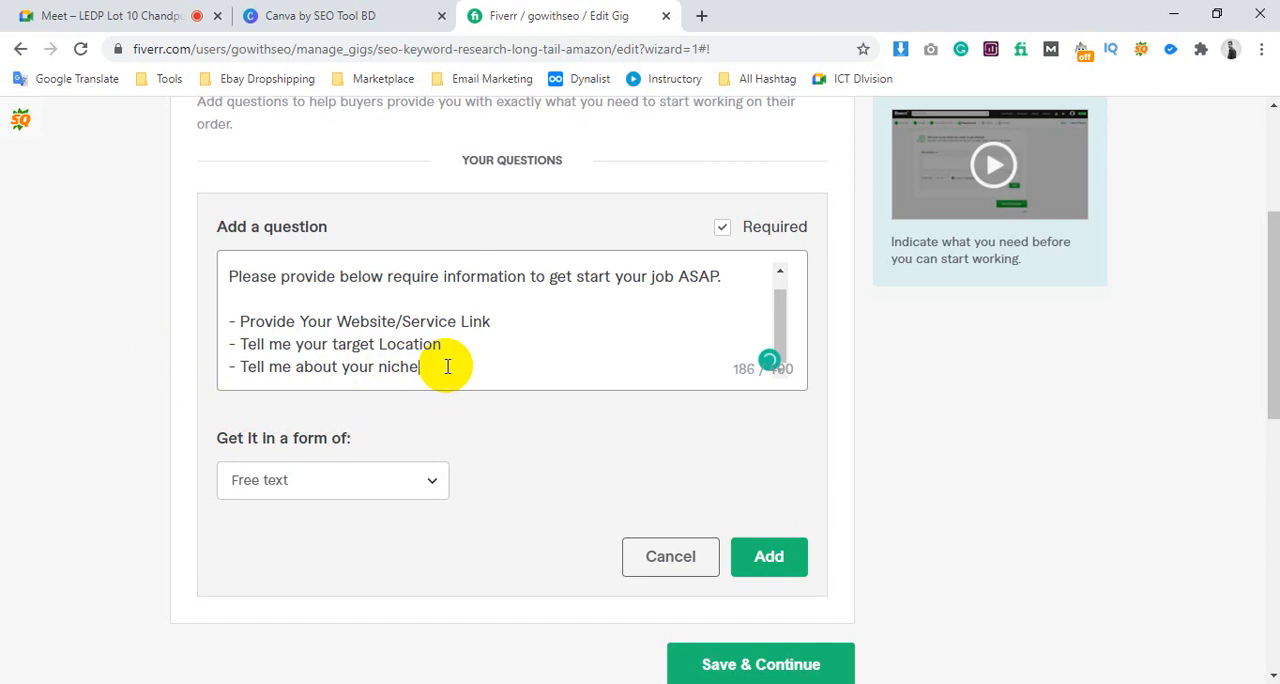
{"action": "key", "text": "Return"}
{"action": "type", "text": "-"}
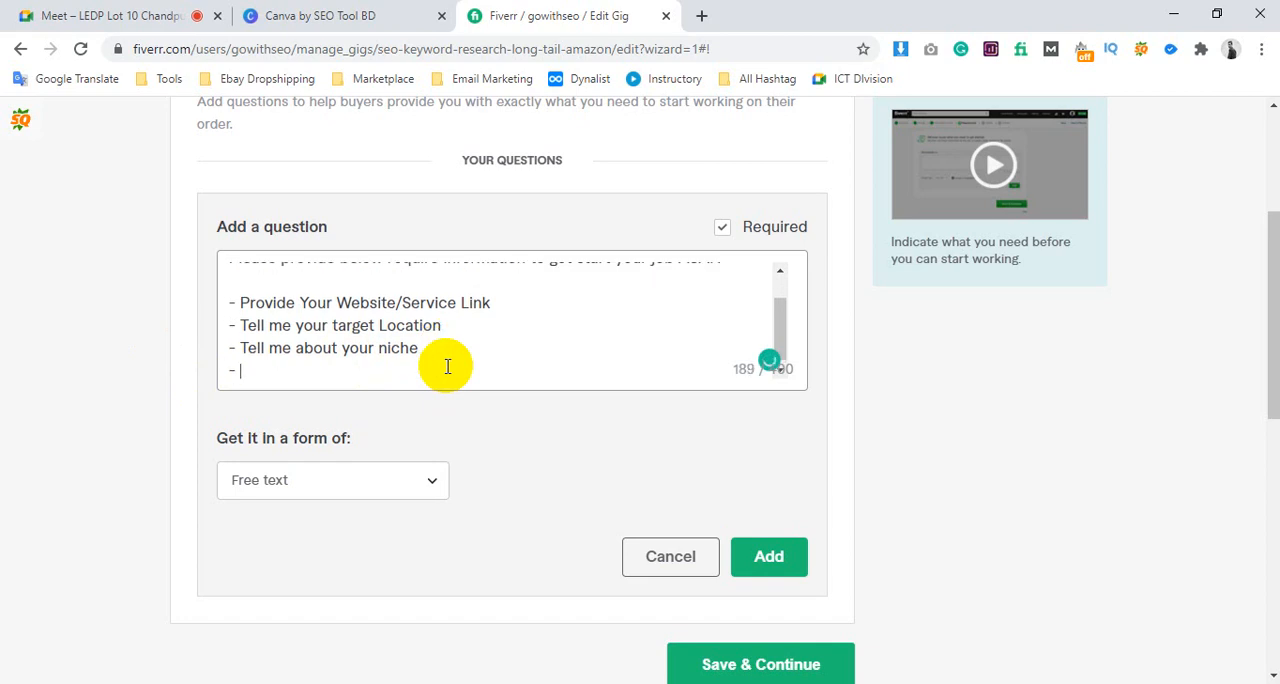
Highlight the website link, target location and niche bullets in turn to review them
{"action": "left_click_drag", "start_coordinate": [317, 302], "coordinate": [514, 300]}
{"action": "left_click", "coordinate": [441, 324]}
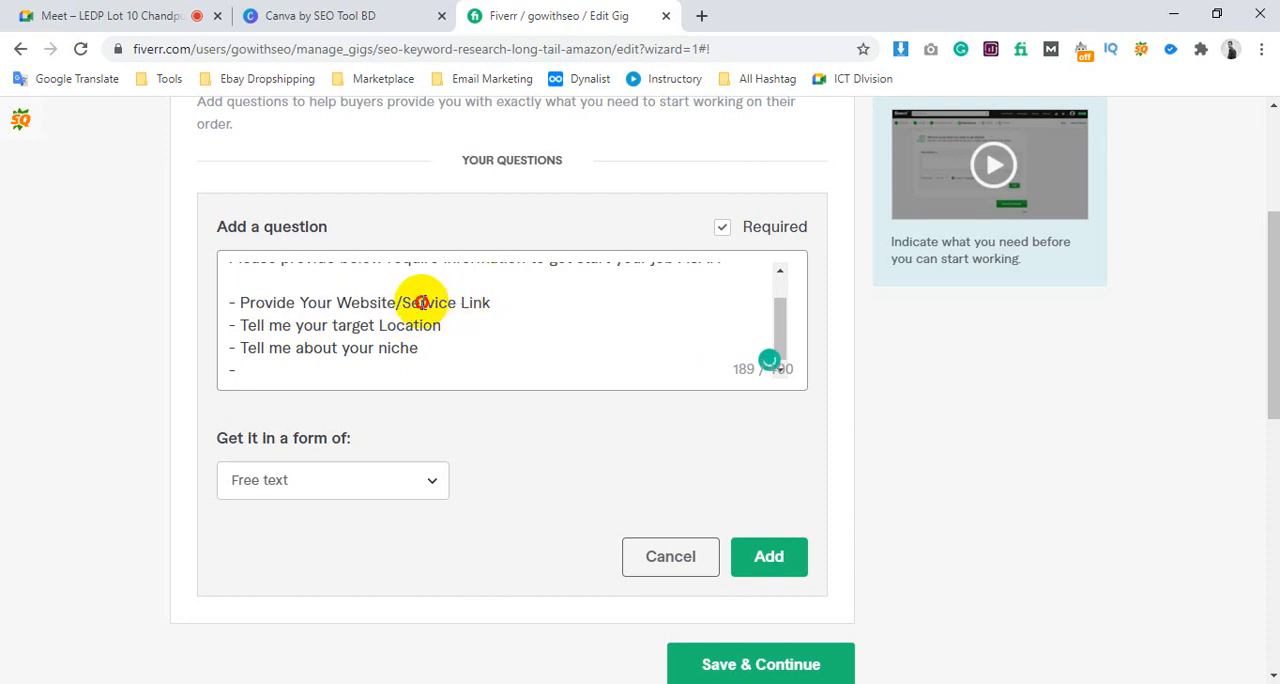
{"action": "left_click_drag", "start_coordinate": [420, 301], "coordinate": [508, 302]}
{"action": "left_click", "coordinate": [502, 303]}
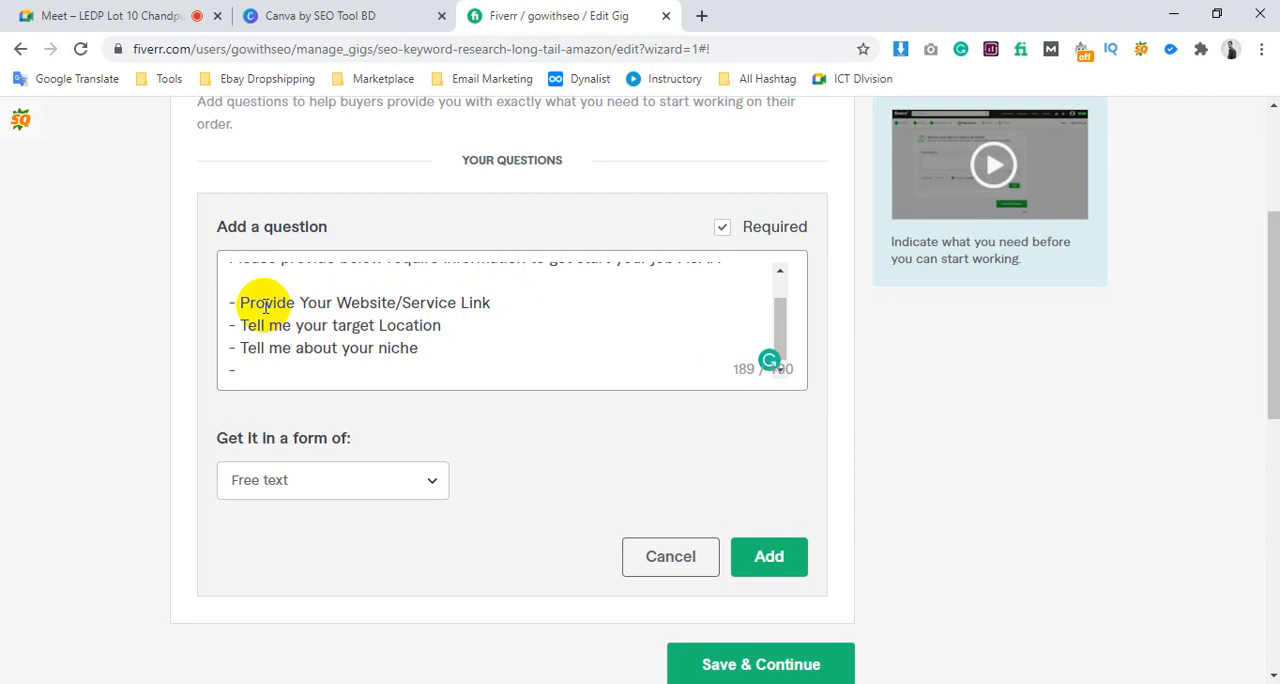
{"action": "left_click_drag", "start_coordinate": [246, 325], "coordinate": [419, 332]}
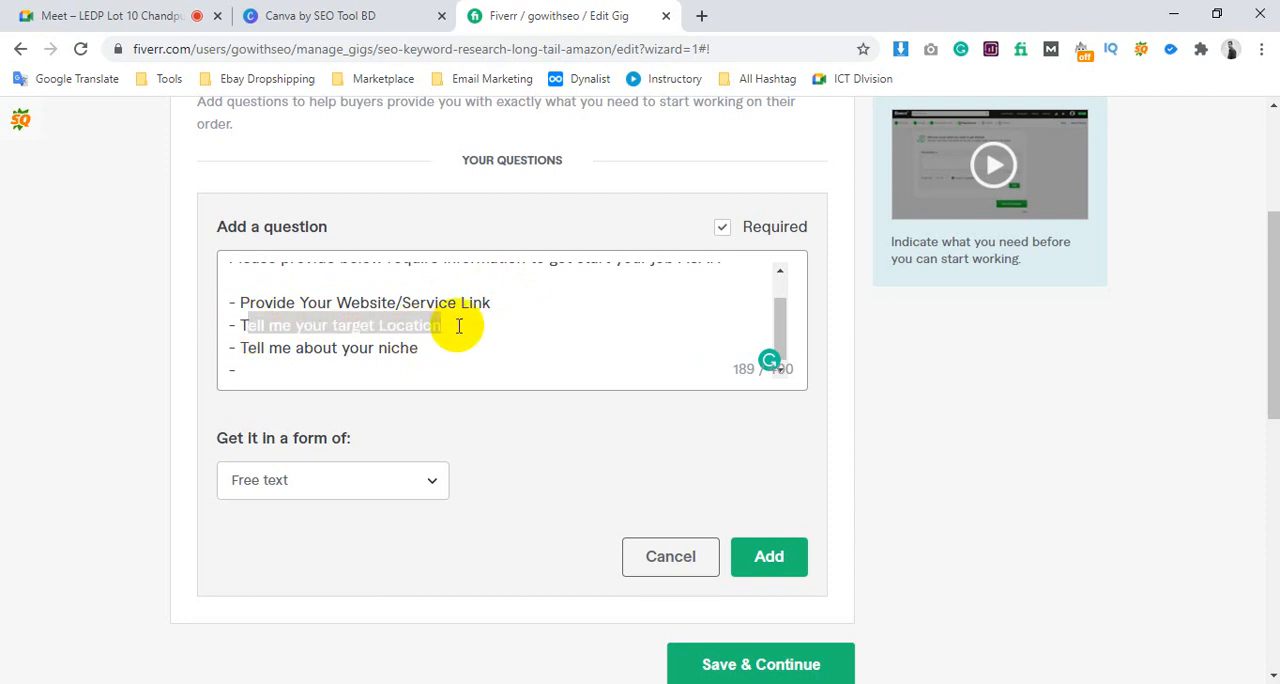
{"action": "left_click", "coordinate": [452, 325]}
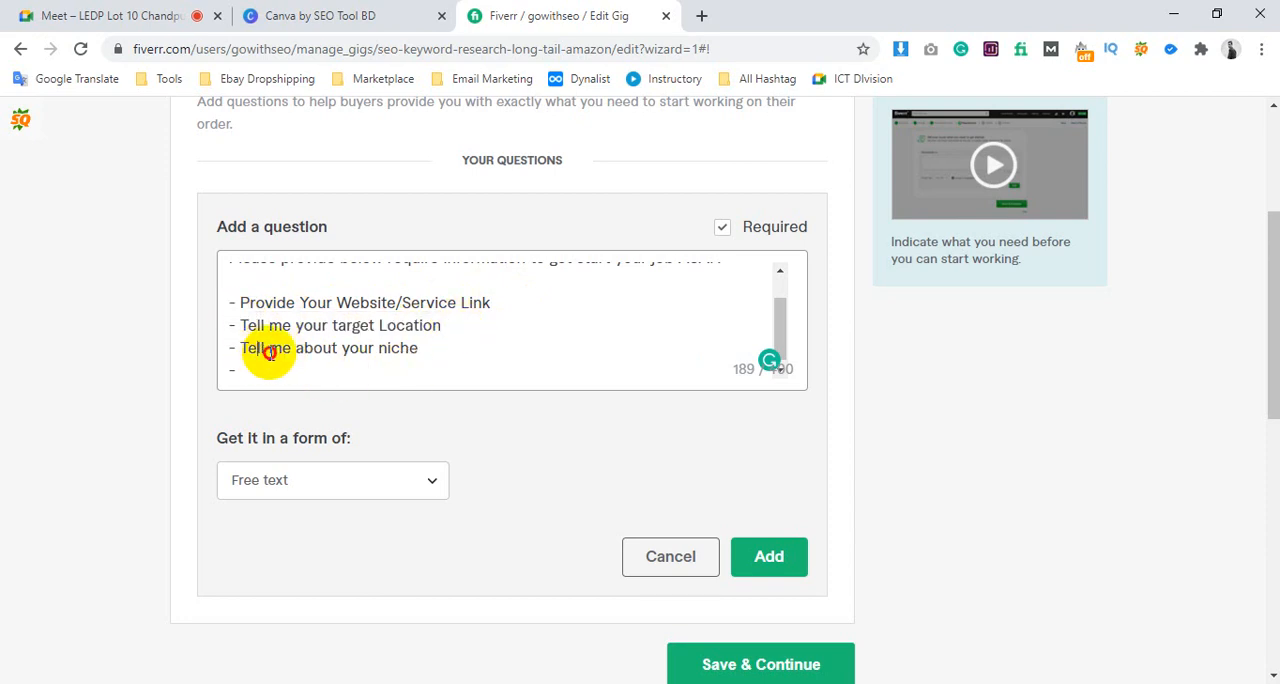
{"action": "left_click_drag", "start_coordinate": [260, 349], "coordinate": [429, 353]}
{"action": "left_click", "coordinate": [431, 350]}
{"action": "left_click", "coordinate": [400, 378]}
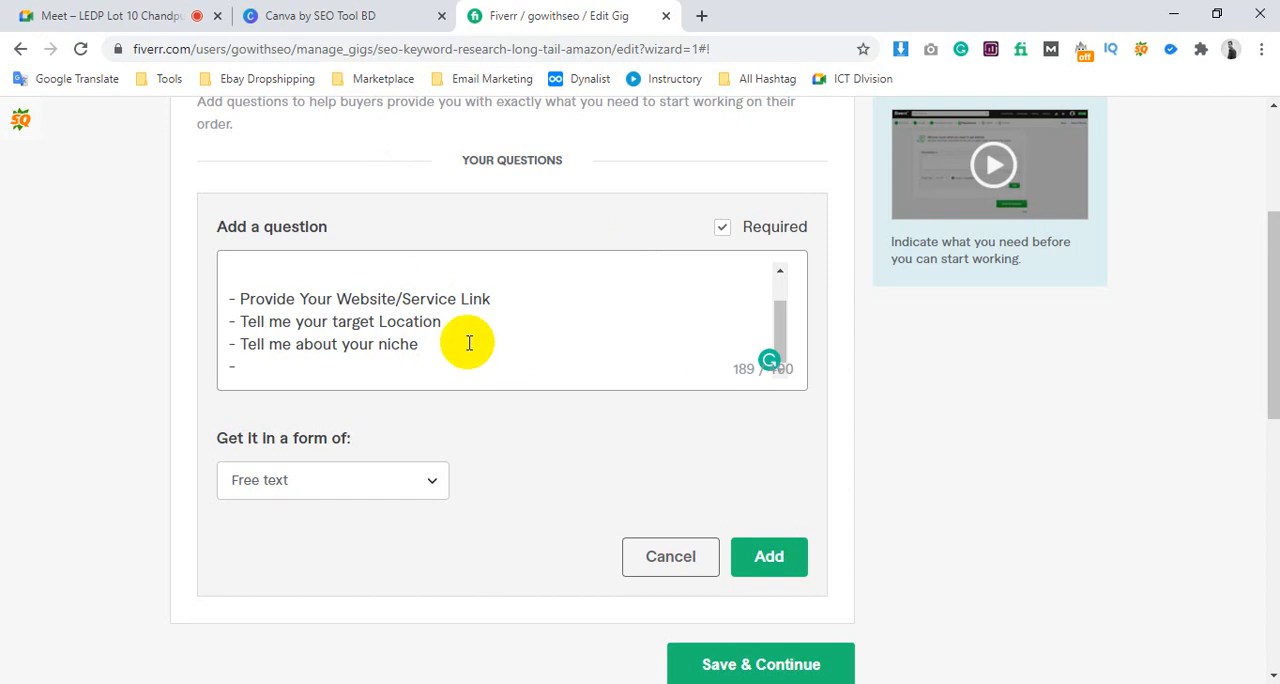
{"action": "left_click", "coordinate": [333, 370]}
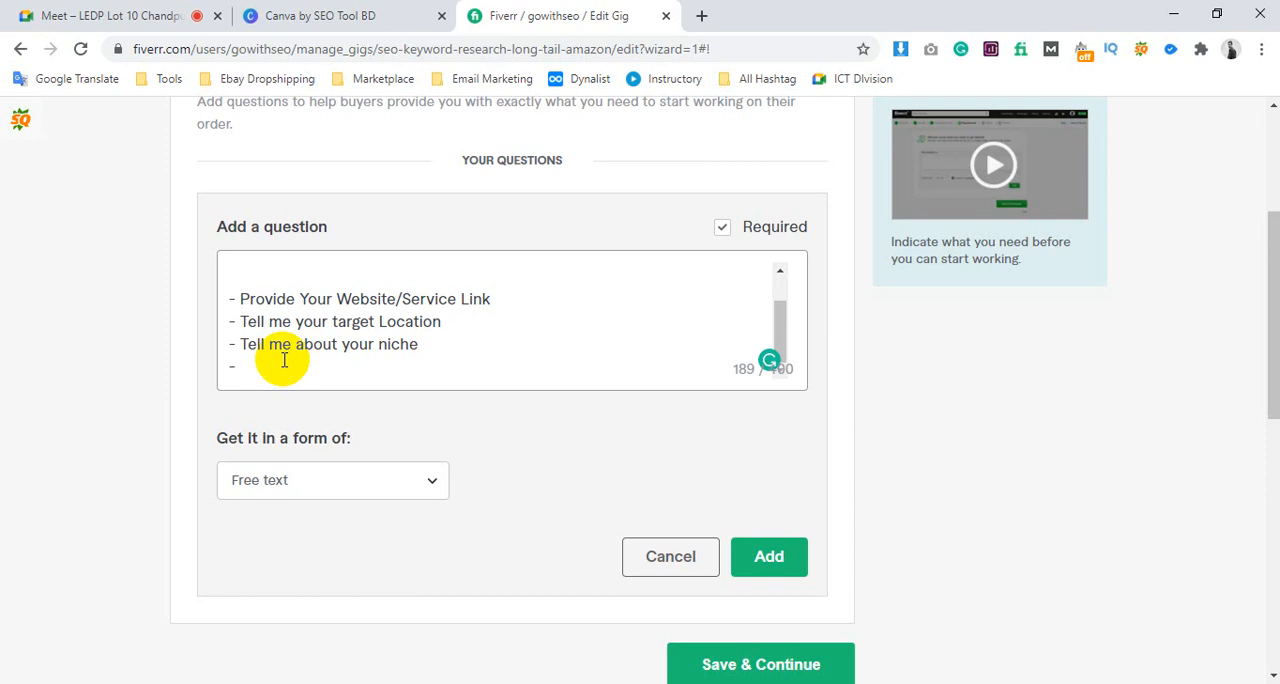
Replace the empty hyphen bullet with a blank line and a sign-off of "Best Regards" followed by the seller's name
{"action": "left_click_drag", "start_coordinate": [284, 360], "coordinate": [197, 368]}
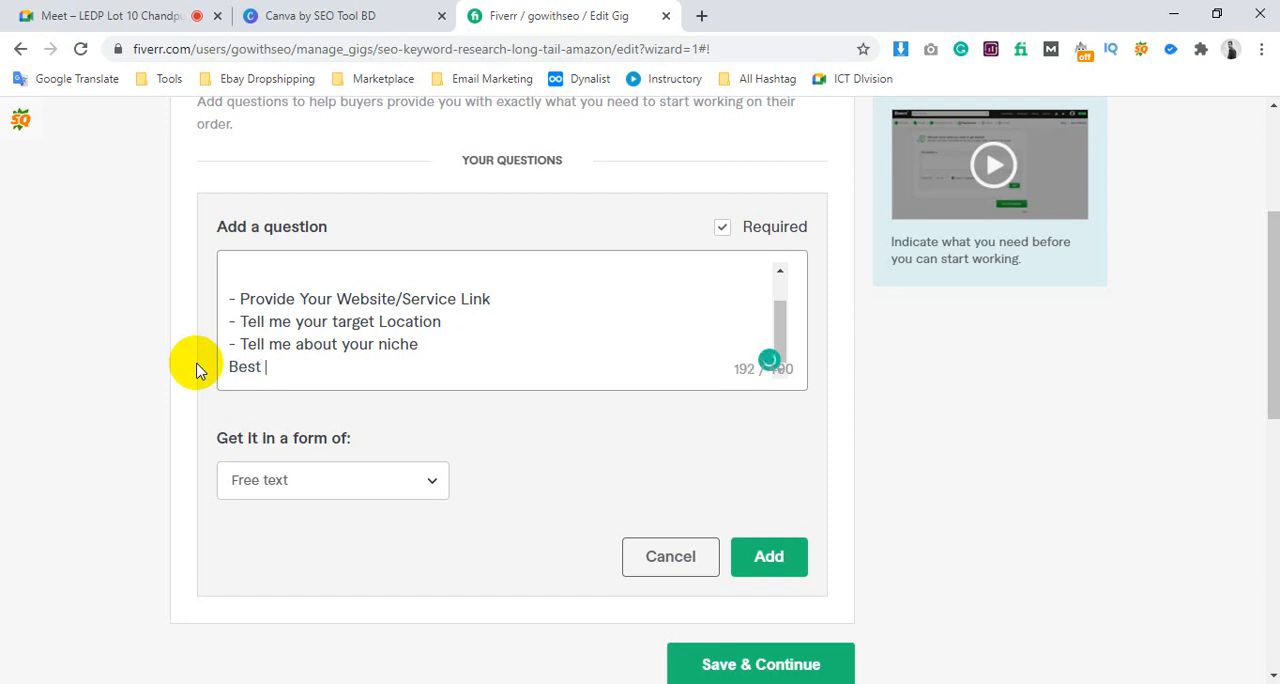
{"action": "key", "text": "Return"}
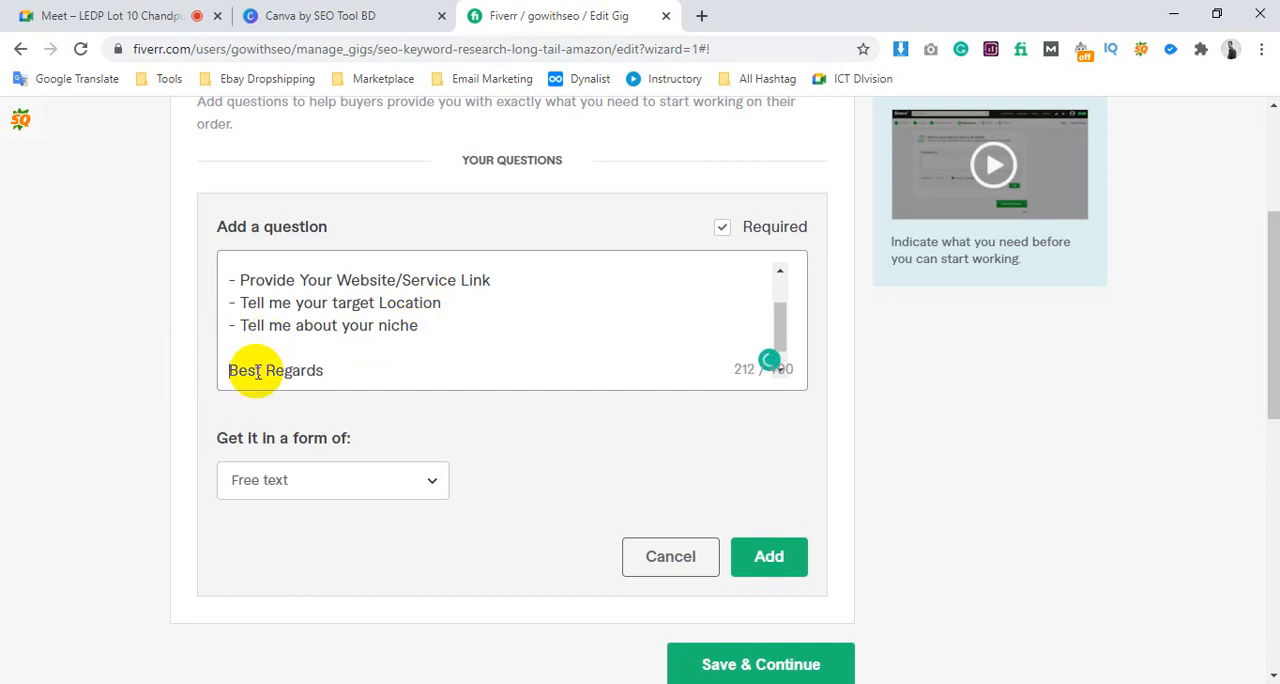
{"action": "scroll", "coordinate": [281, 356], "scroll_direction": "down", "scroll_amount": 1}
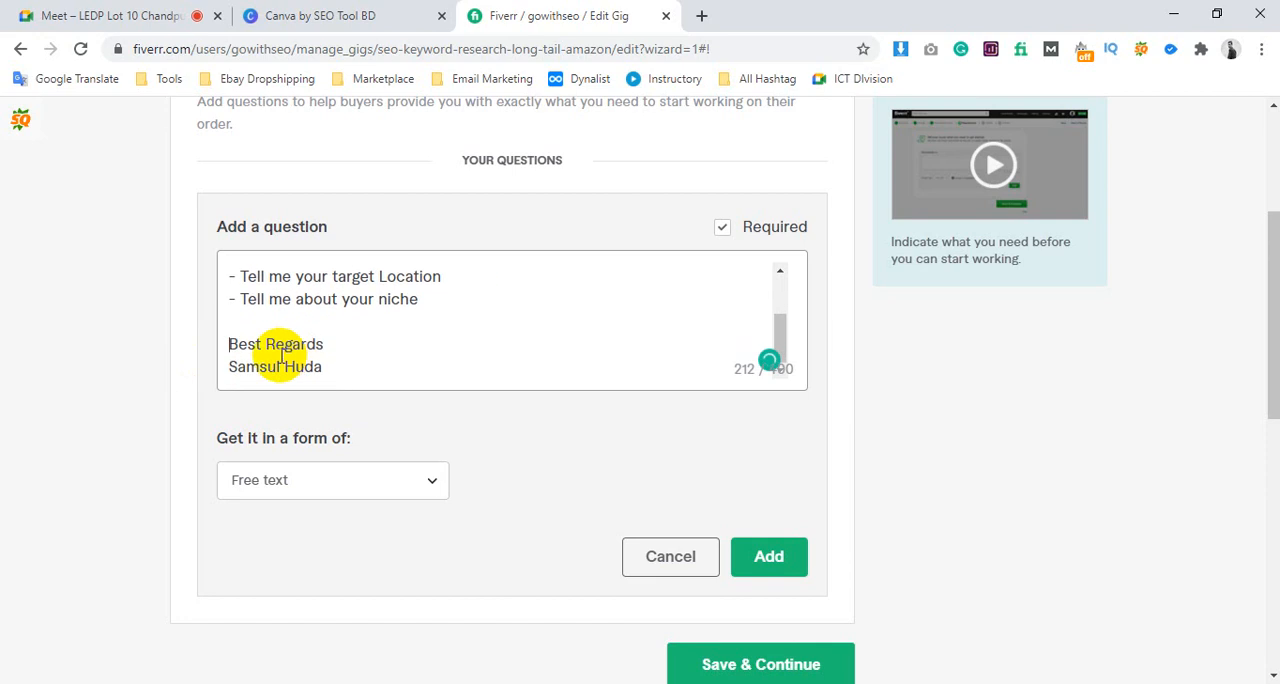
Add the free-text question to the gig's requirements and save to continue to the gallery stage
{"action": "left_click", "coordinate": [773, 557]}
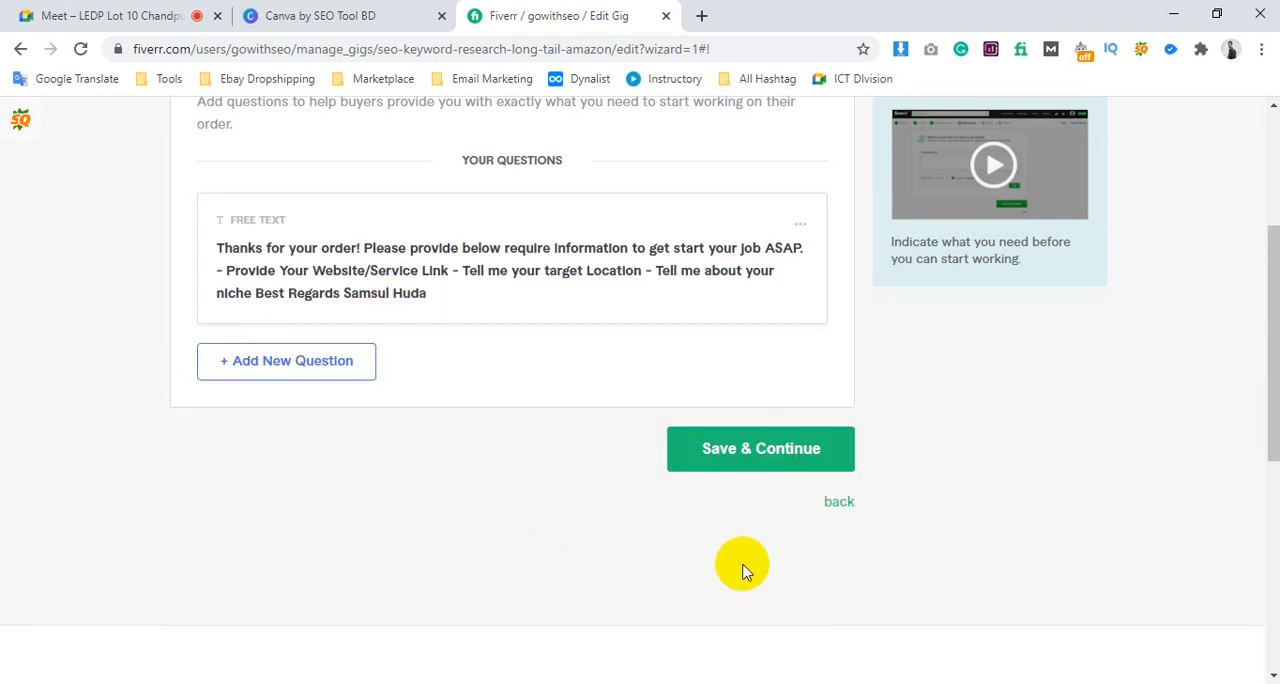
{"action": "left_click", "coordinate": [773, 458]}
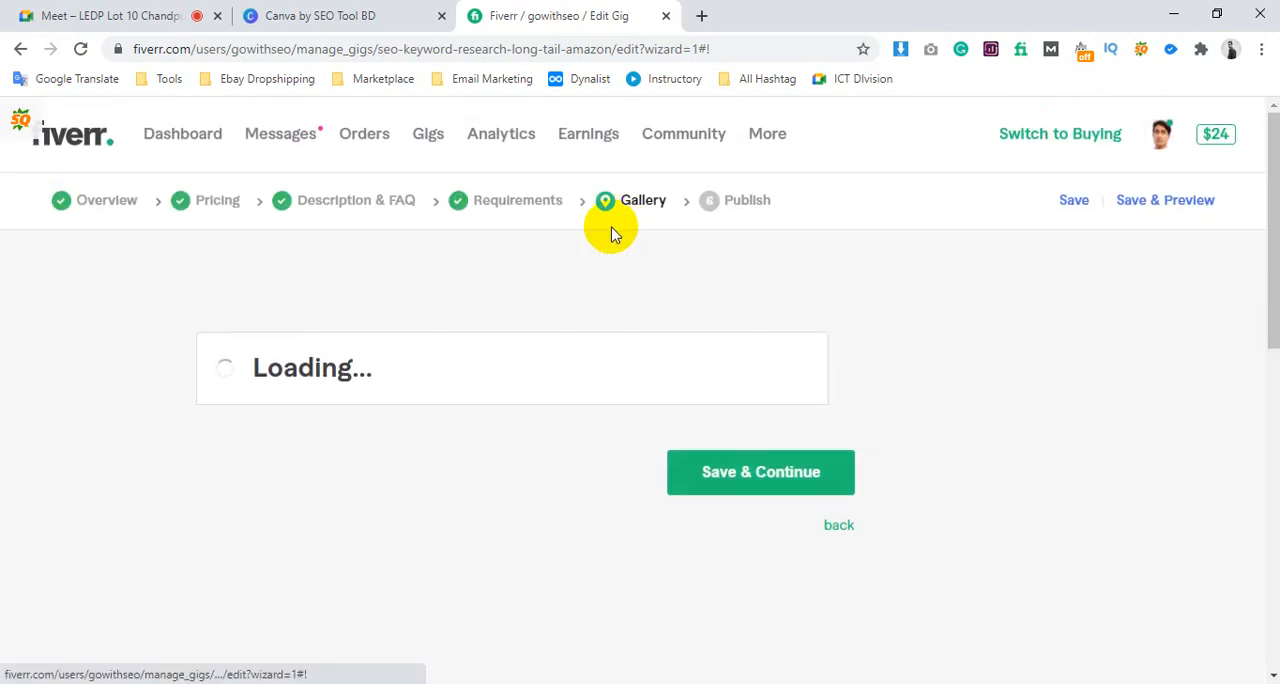
Examine the gallery's Gig Video, Gig Photos and Gig Audio upload sections
{"action": "scroll", "coordinate": [613, 234], "scroll_direction": "down", "scroll_amount": 1}
{"action": "scroll", "coordinate": [378, 341], "scroll_direction": "down", "scroll_amount": 2}
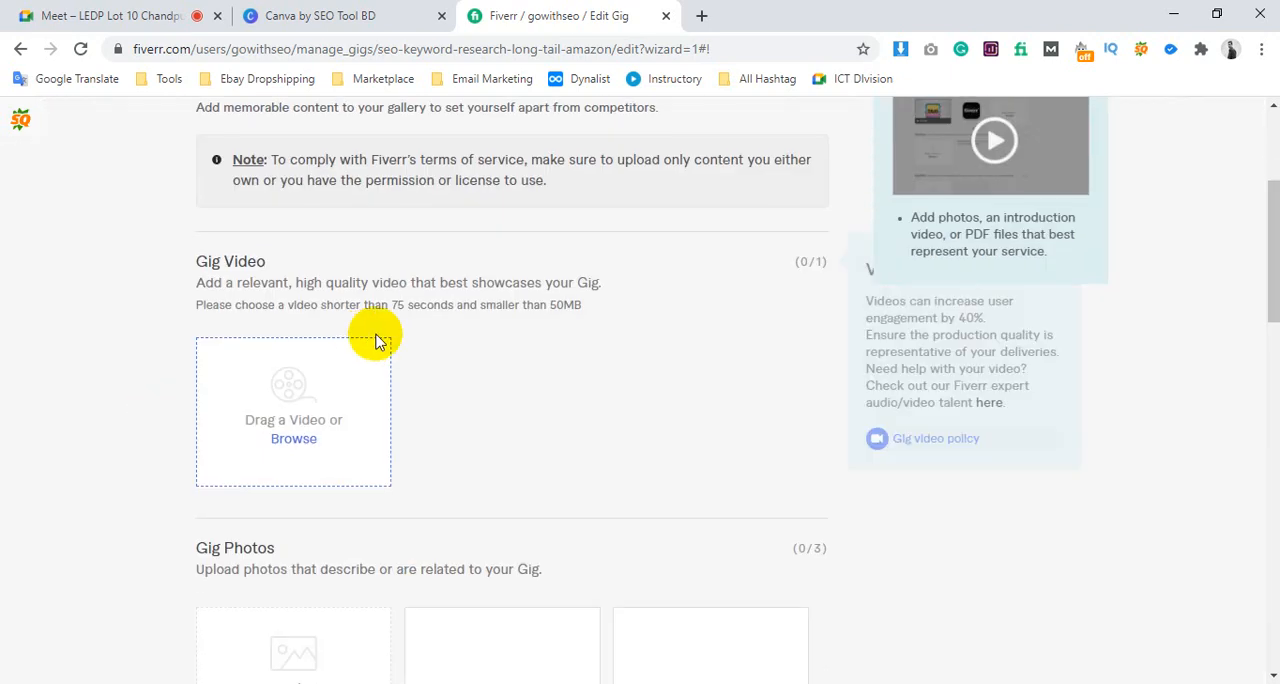
{"action": "scroll", "coordinate": [223, 194], "scroll_direction": "down", "scroll_amount": 1}
{"action": "triple_click", "coordinate": [203, 170]}
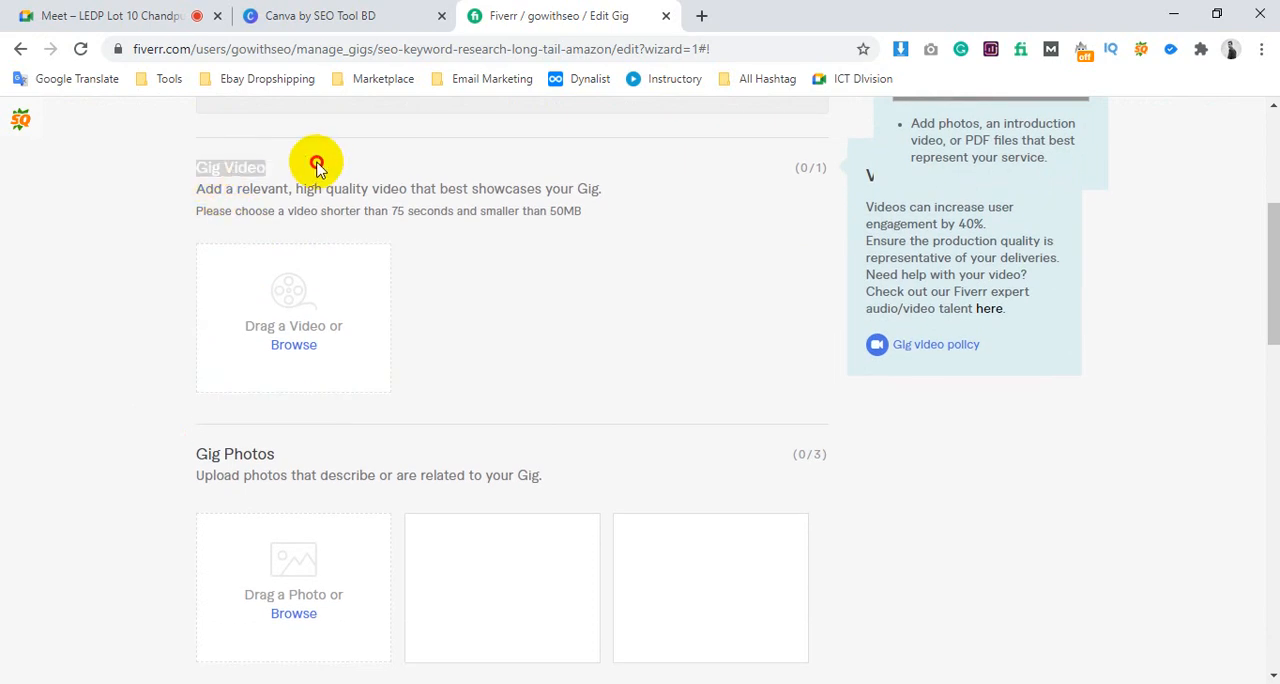
{"action": "scroll", "coordinate": [293, 357], "scroll_direction": "down", "scroll_amount": 2}
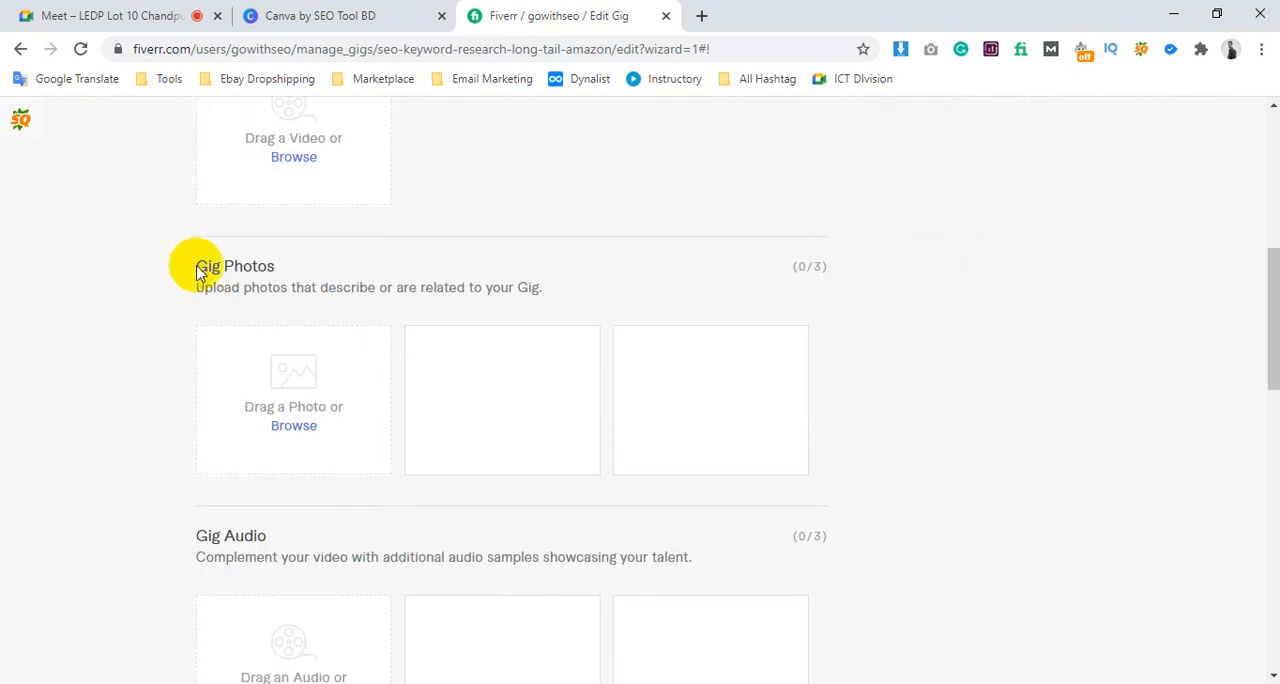
{"action": "left_click_drag", "start_coordinate": [194, 266], "coordinate": [277, 263]}
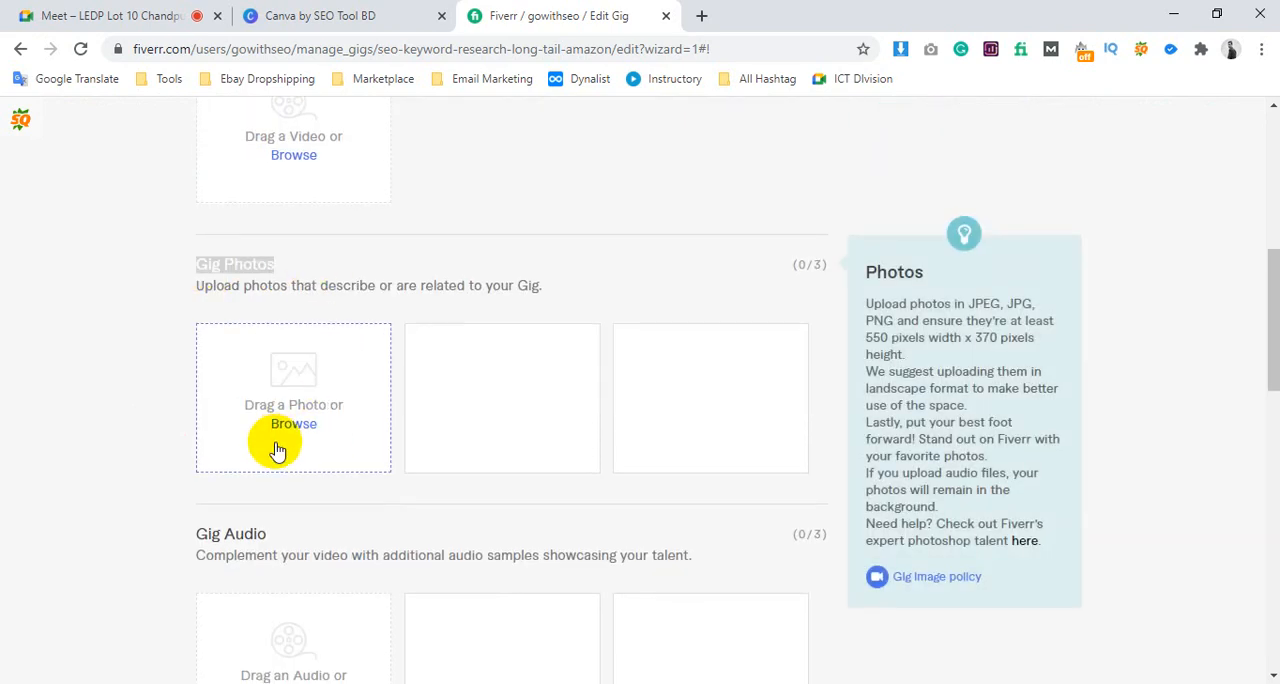
{"action": "scroll", "coordinate": [277, 449], "scroll_direction": "down", "scroll_amount": 1}
{"action": "left_click_drag", "start_coordinate": [198, 438], "coordinate": [309, 443]}
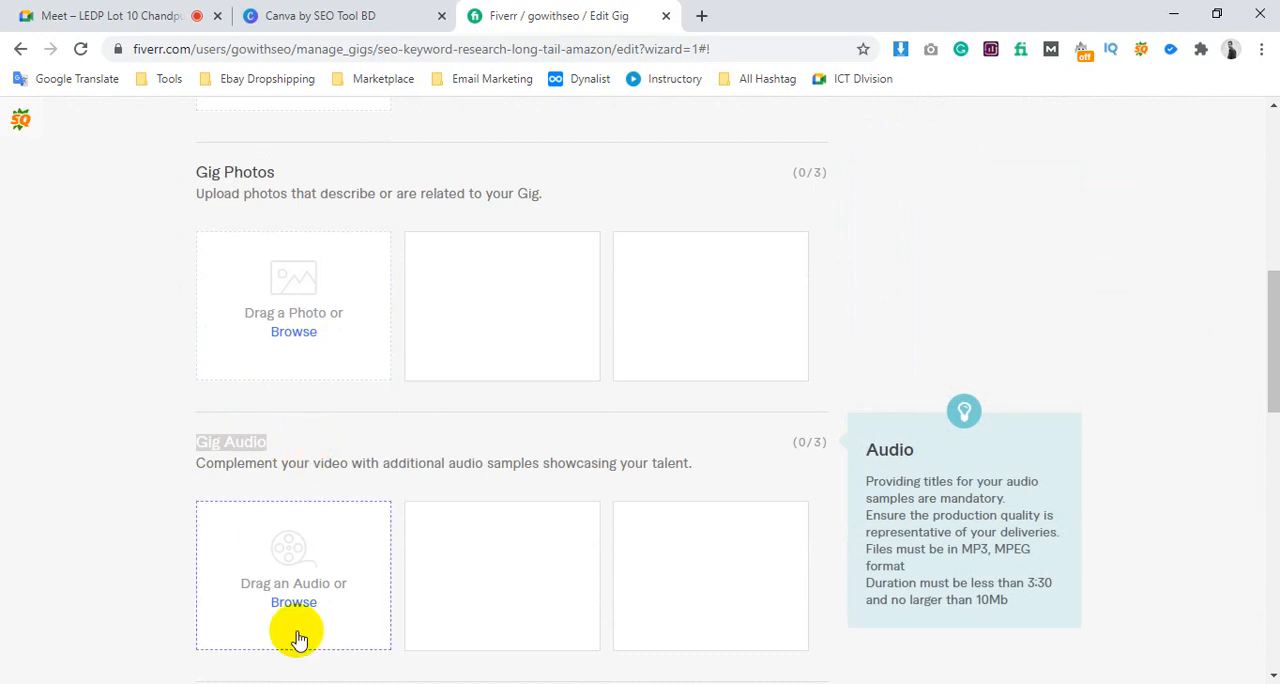
Upload the do-seo-keyword-research-and-competitor-analysis image from the Desktop folder as the first gig photo
{"action": "left_click", "coordinate": [295, 335]}
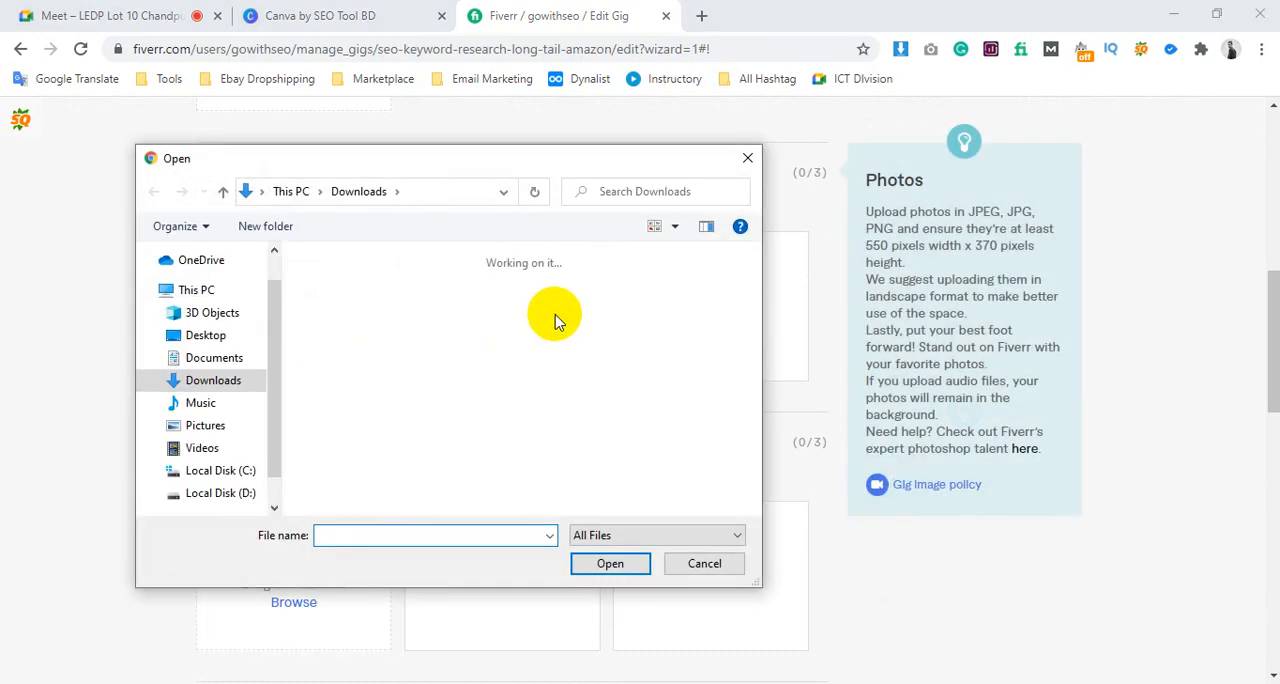
{"action": "left_click", "coordinate": [215, 340]}
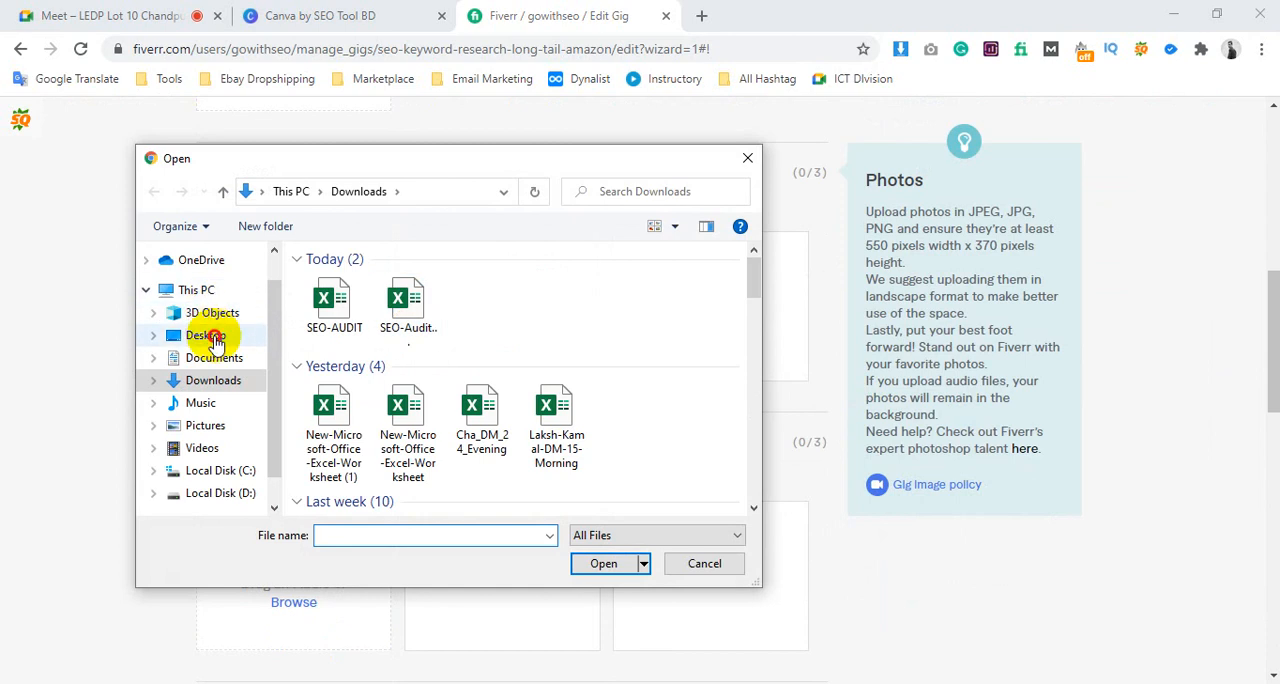
{"action": "scroll", "coordinate": [457, 386], "scroll_direction": "down", "scroll_amount": 2}
{"action": "left_click", "coordinate": [350, 320]}
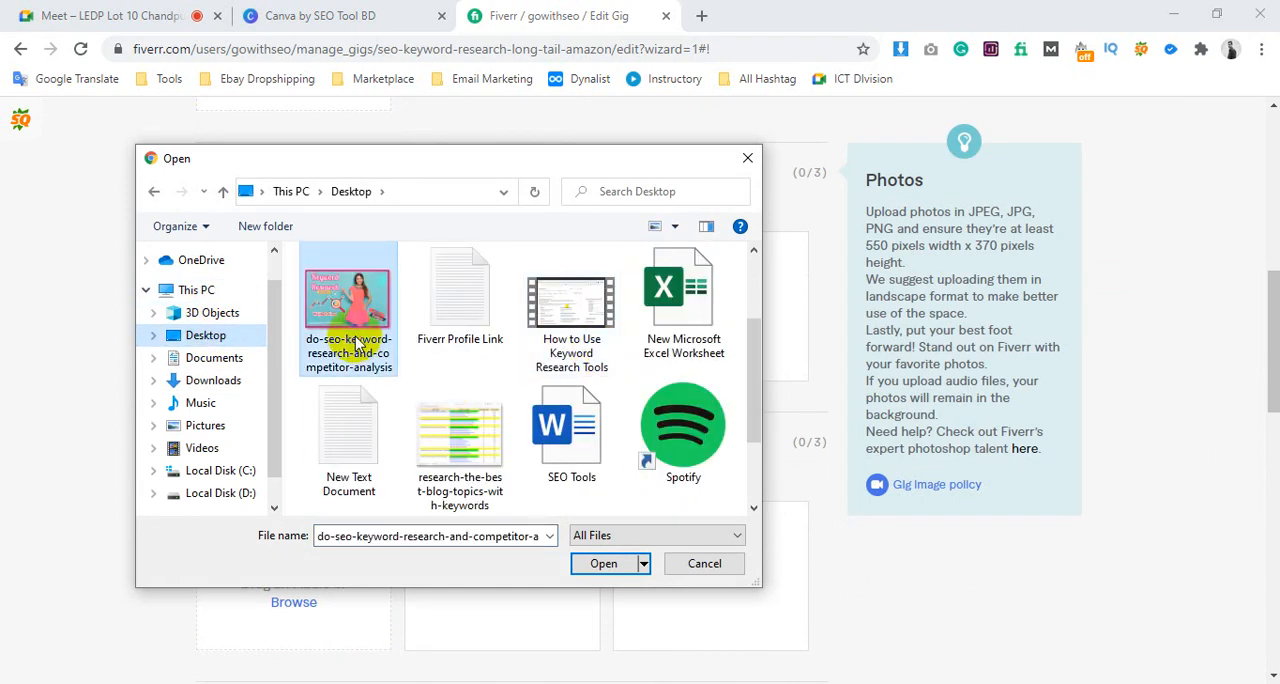
{"action": "left_click", "coordinate": [603, 563]}
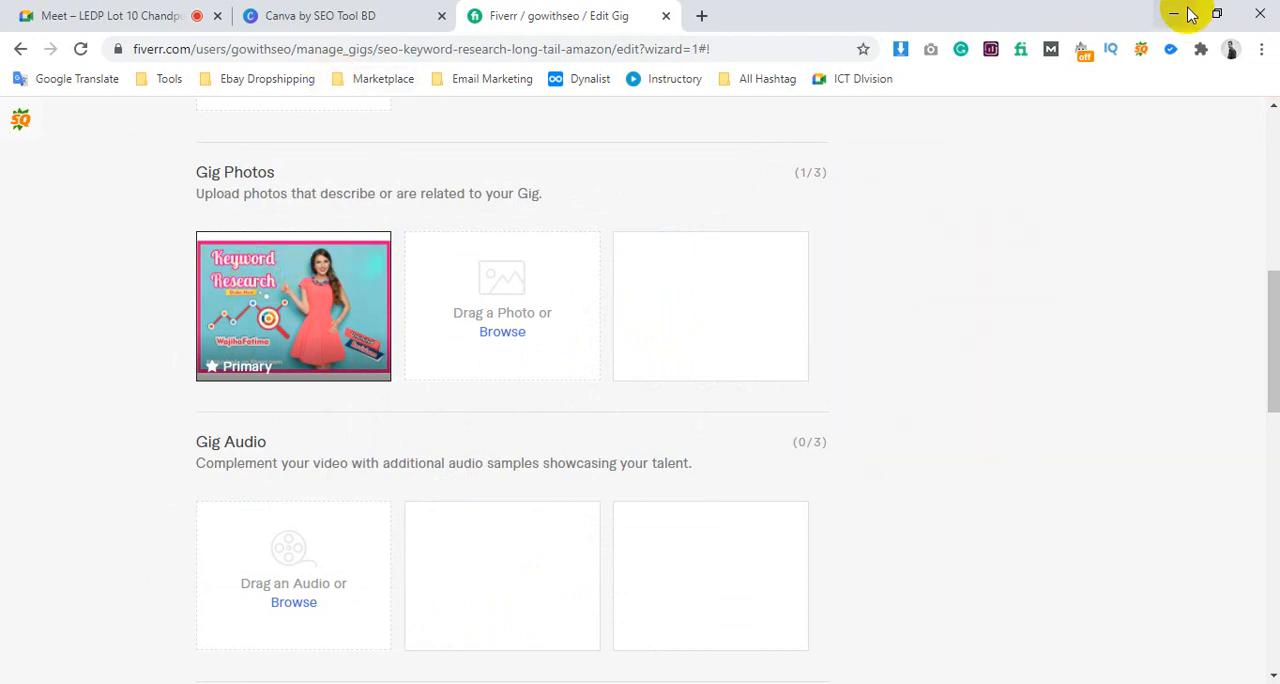
Minimize the browser windows and check the do-seo-keyword-research image file and its file options on the desktop
{"action": "left_click", "coordinate": [1178, 14]}
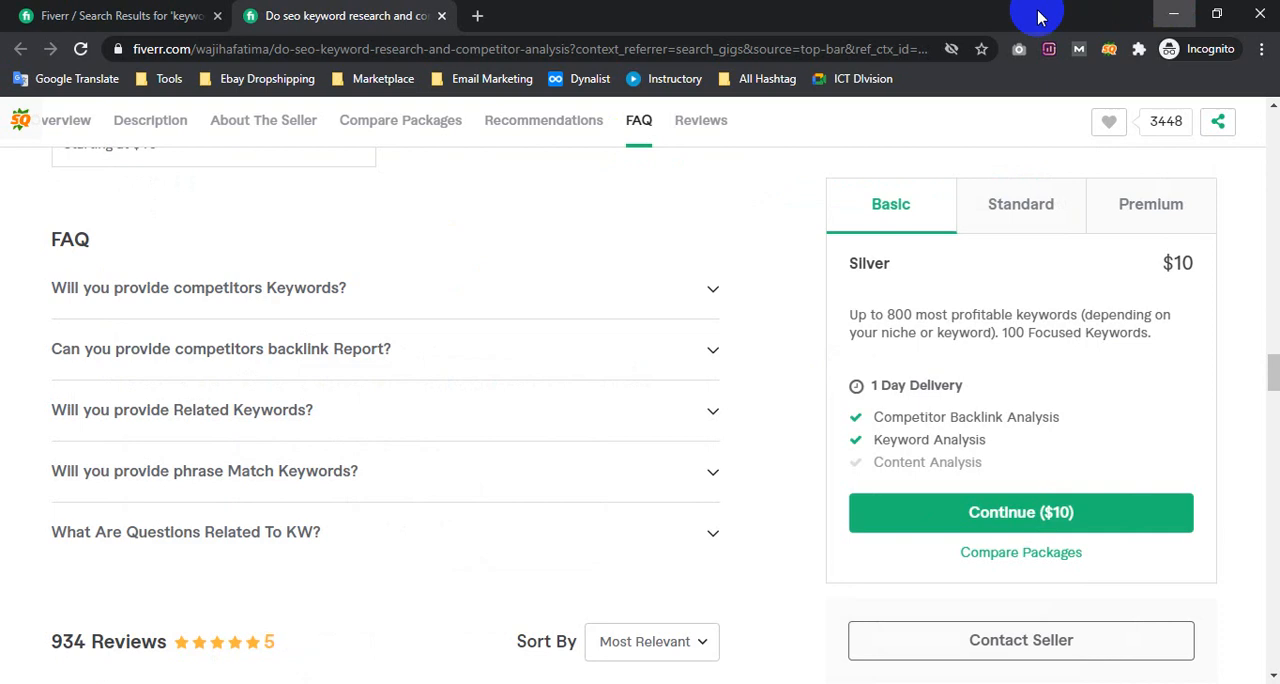
{"action": "left_click", "coordinate": [1174, 13]}
{"action": "left_click", "coordinate": [10, 362]}
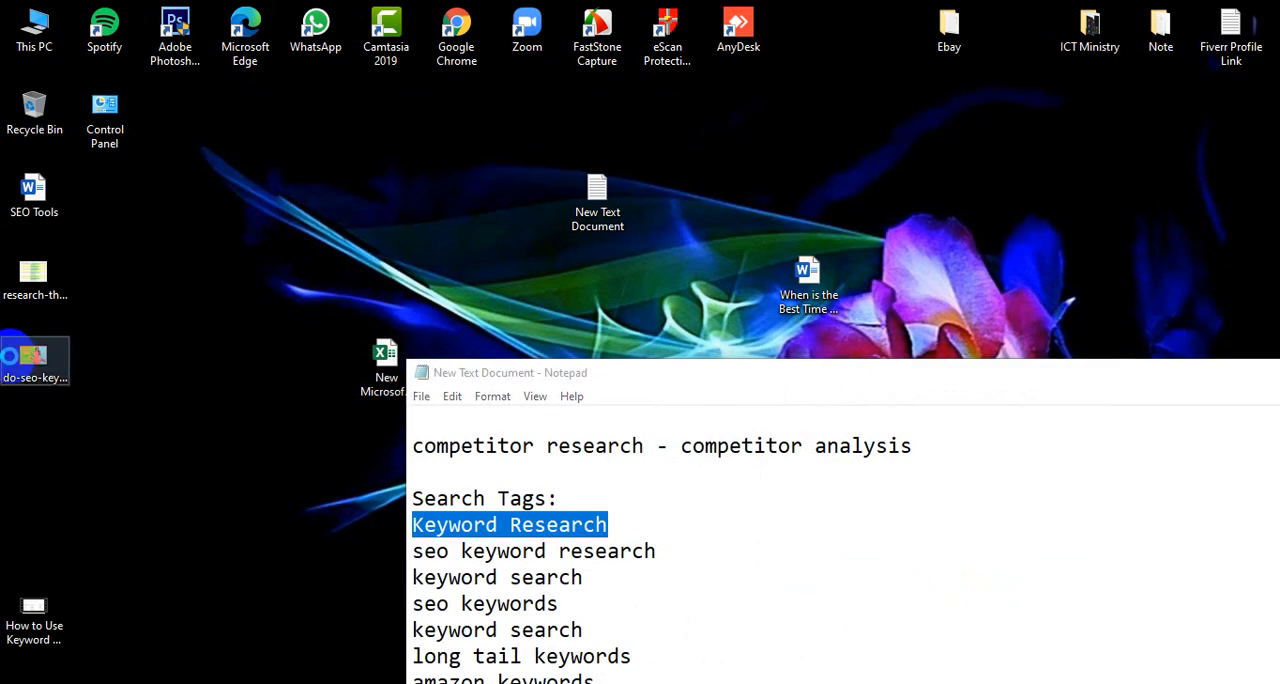
{"action": "left_click", "coordinate": [9, 356]}
{"action": "right_click", "coordinate": [10, 362]}
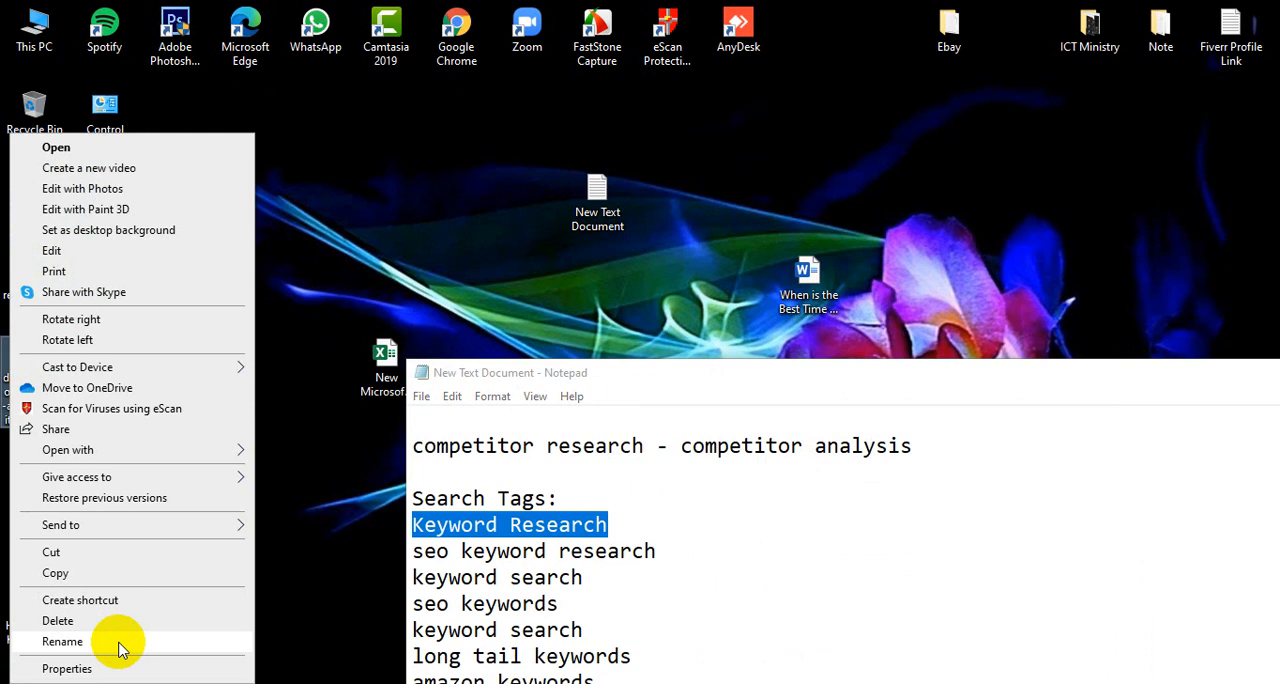
{"action": "left_click", "coordinate": [285, 682]}
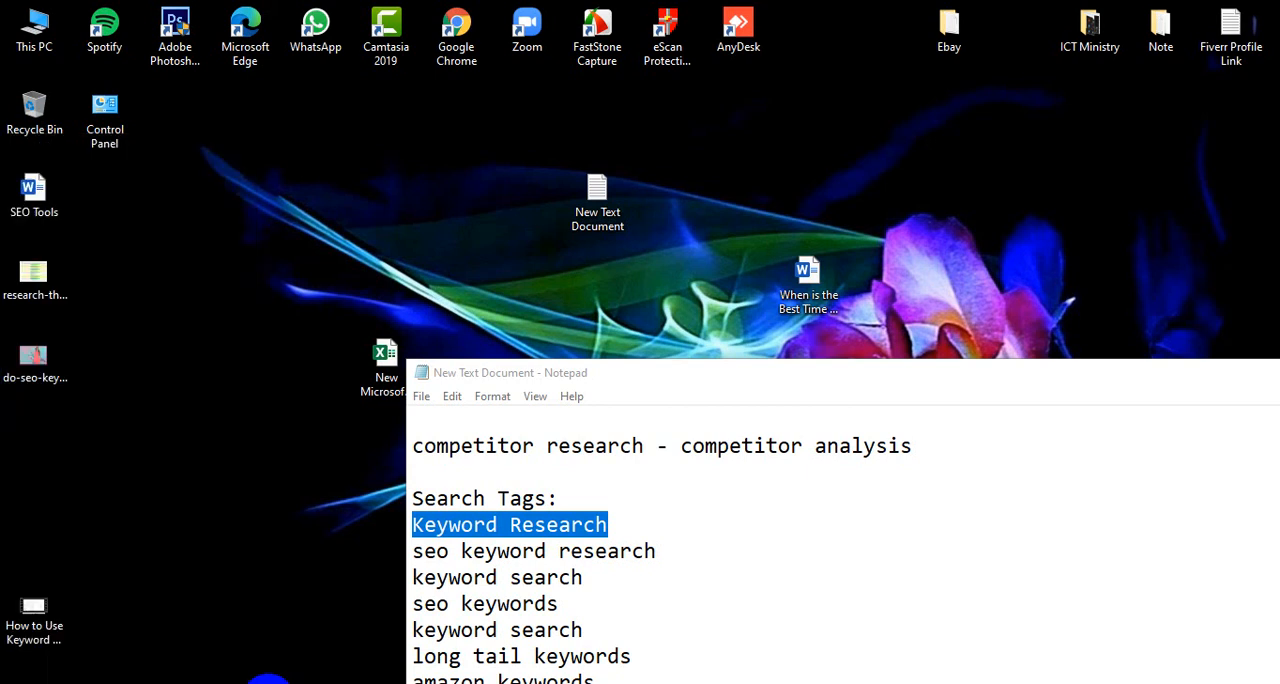
Search Google for "keyword research service" in a new tab of the incognito browser window and show the image results
{"action": "left_click", "coordinate": [443, 660]}
{"action": "left_click", "coordinate": [477, 15]}
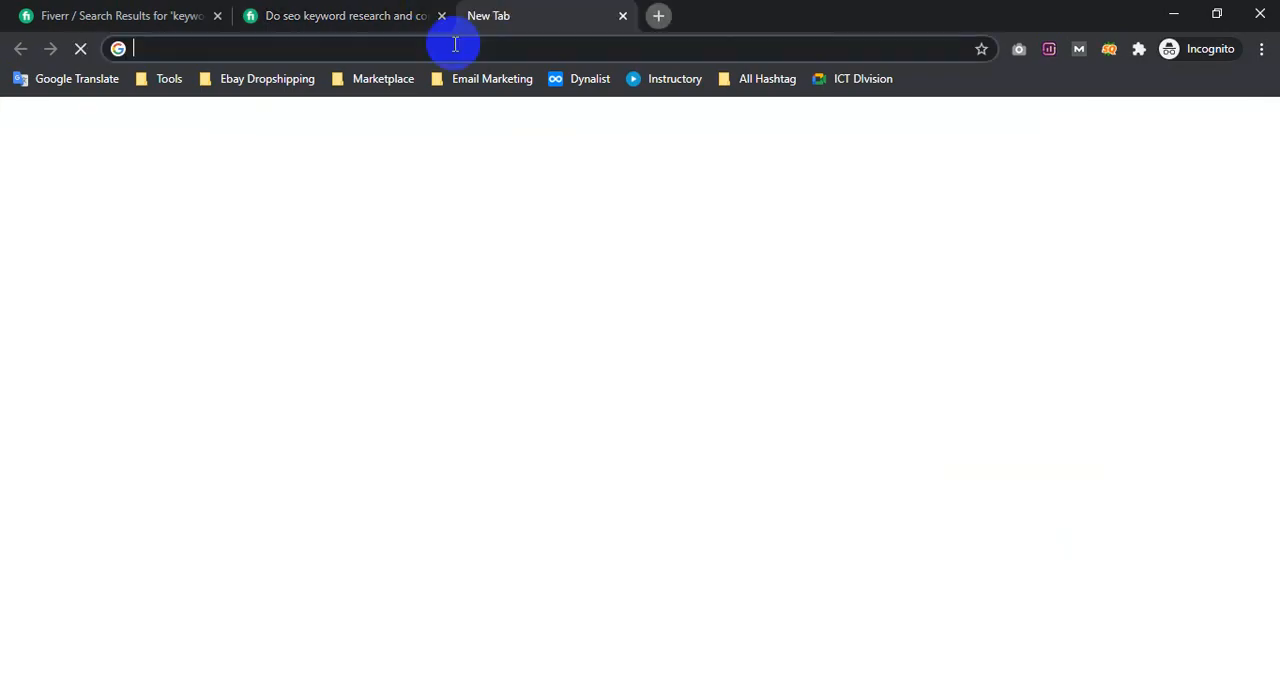
{"action": "type", "text": "keyw"}
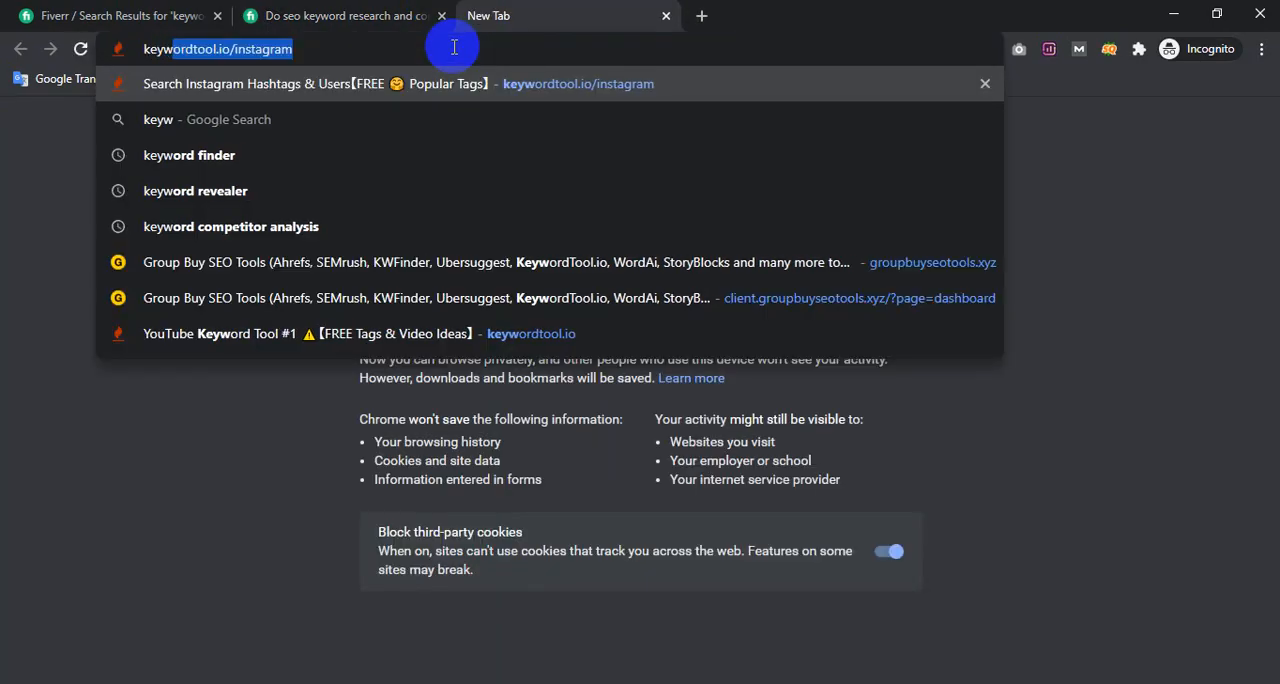
{"action": "type", "text": "ord reseat"}
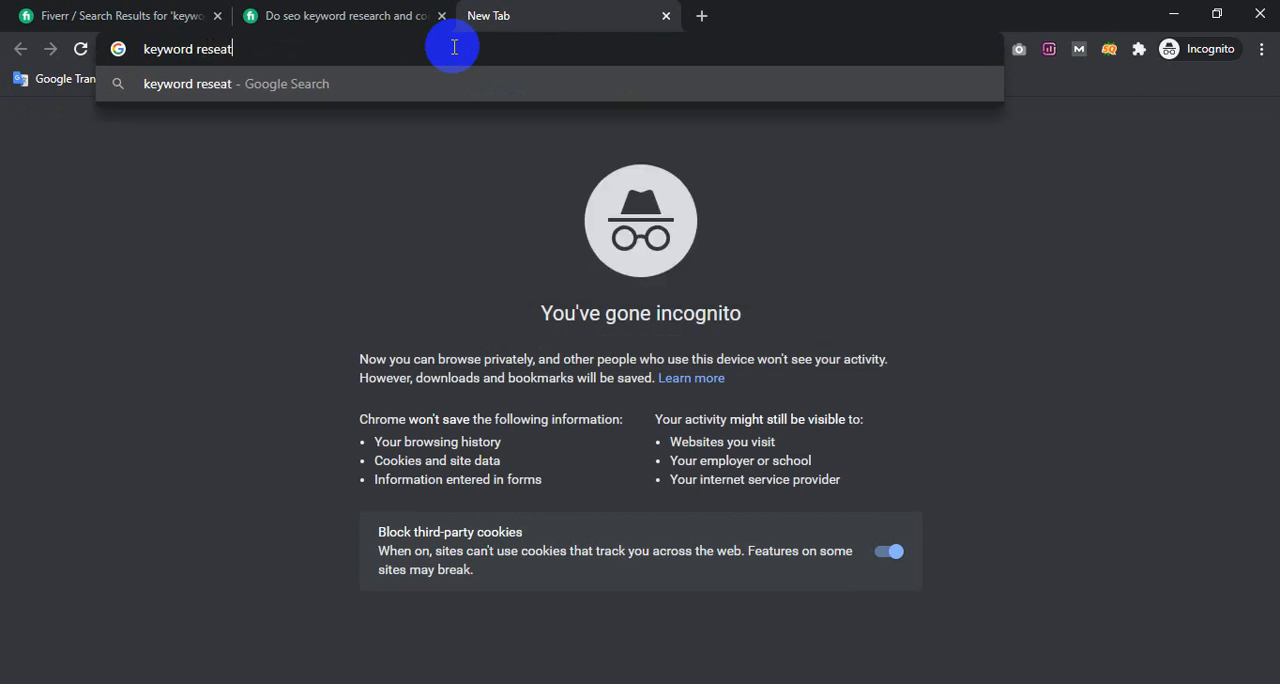
{"action": "key", "text": "BackSpace"}
{"action": "type", "text": "r"}
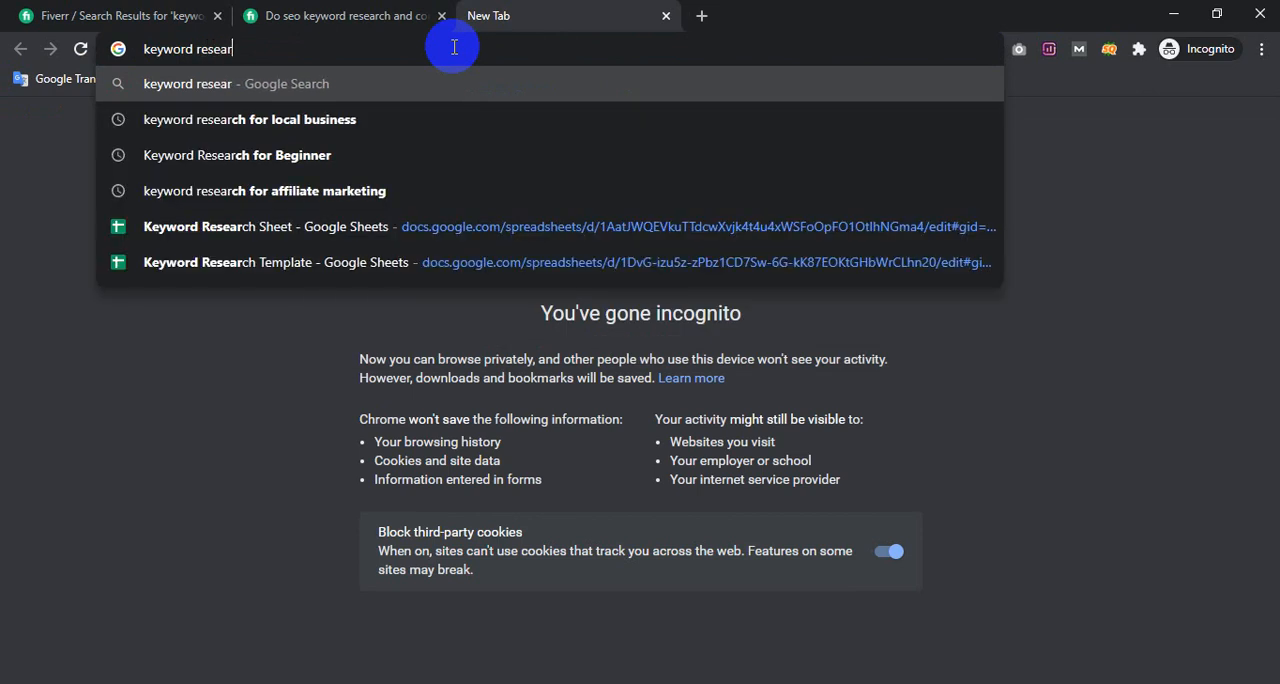
{"action": "type", "text": "ch serv"}
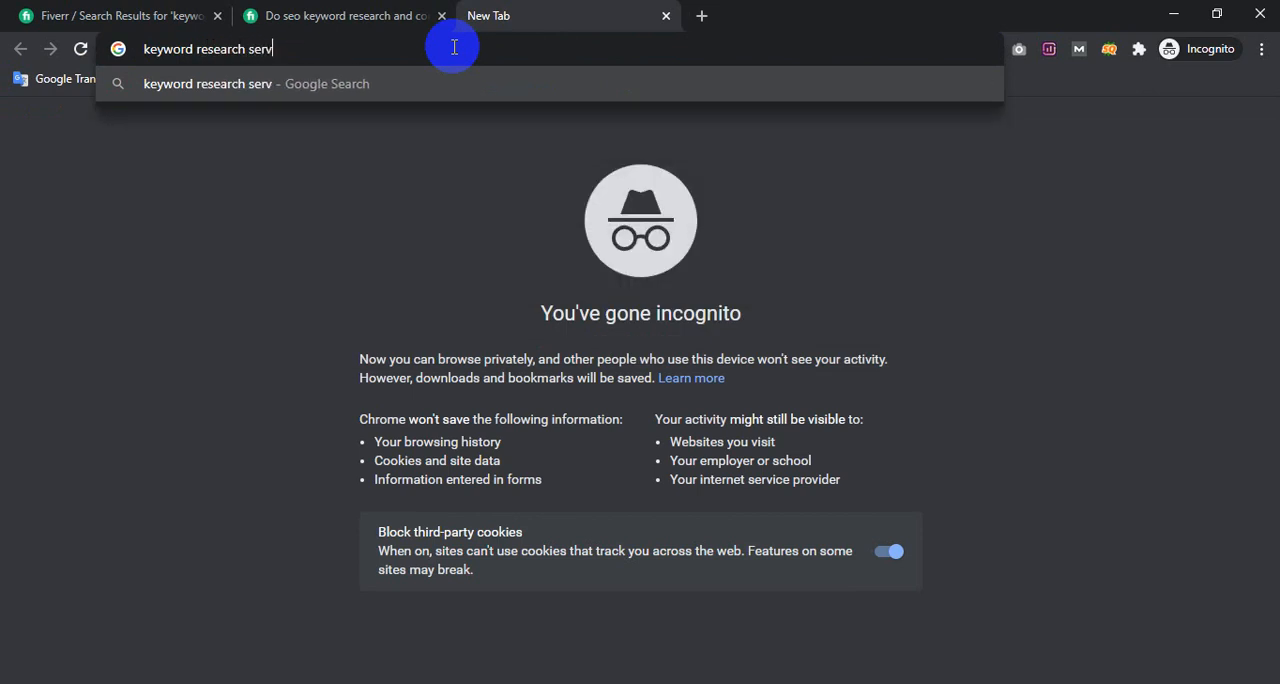
{"action": "type", "text": "ice"}
{"action": "key", "text": "Return"}
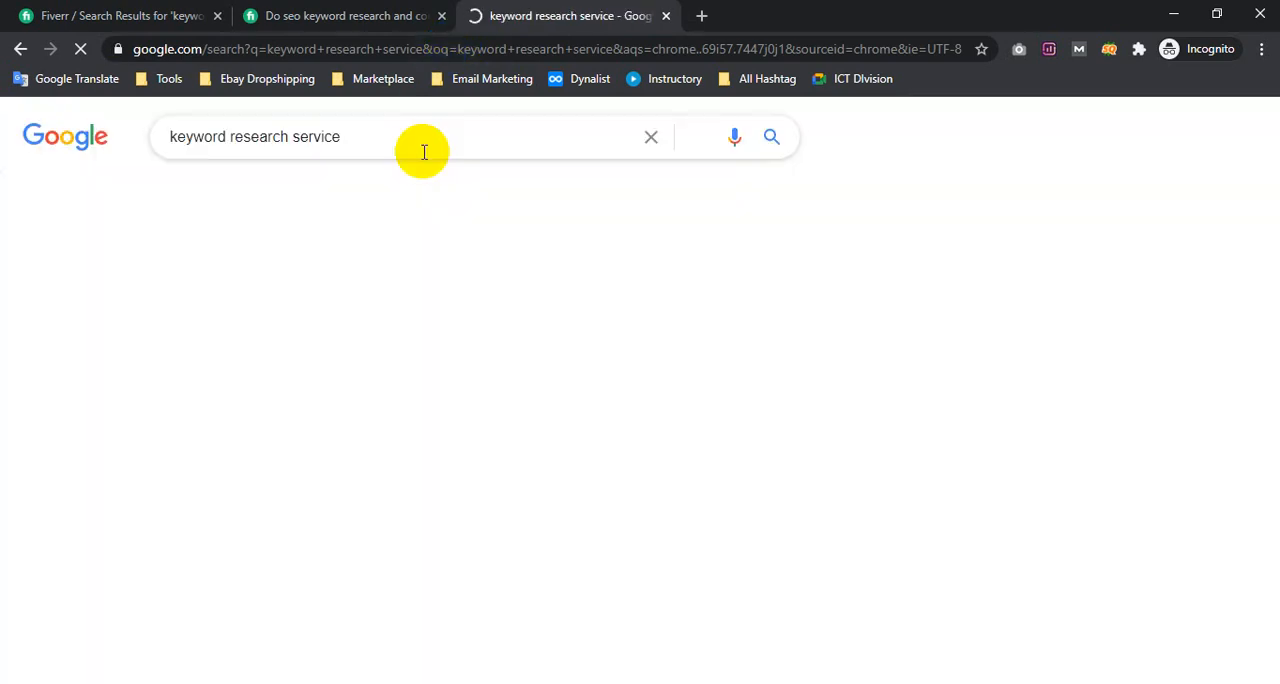
{"action": "left_click", "coordinate": [1056, 302]}
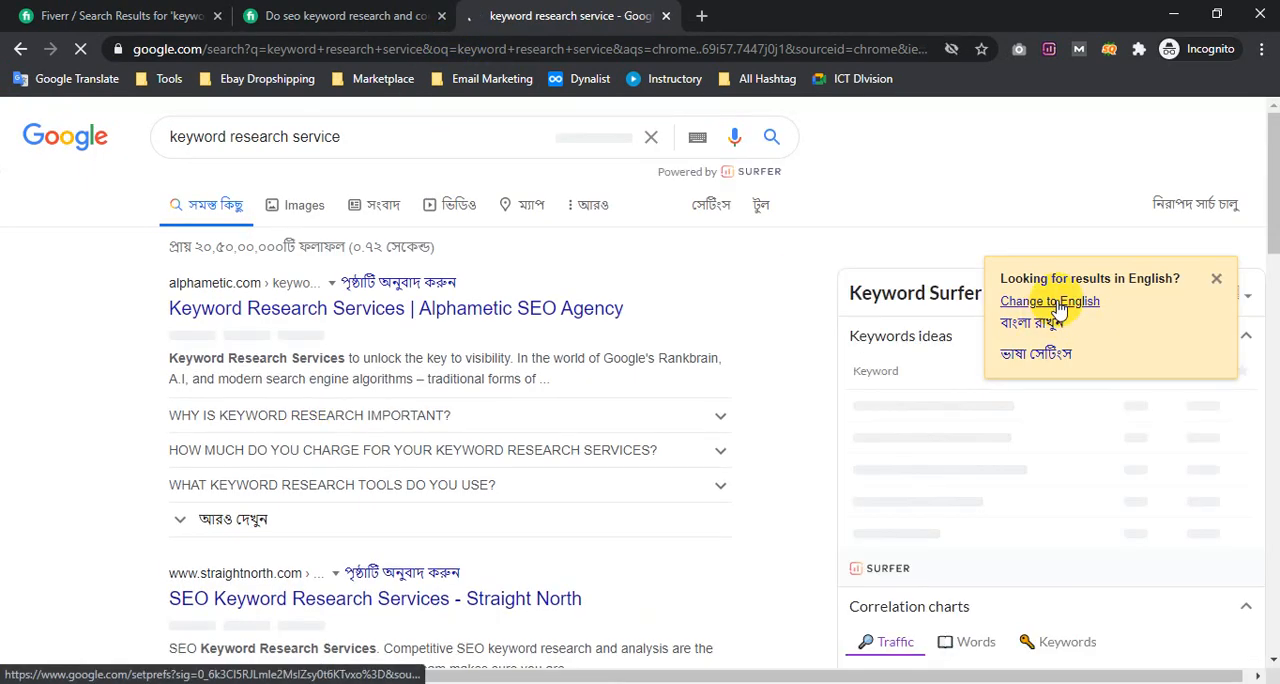
{"action": "left_click", "coordinate": [268, 212]}
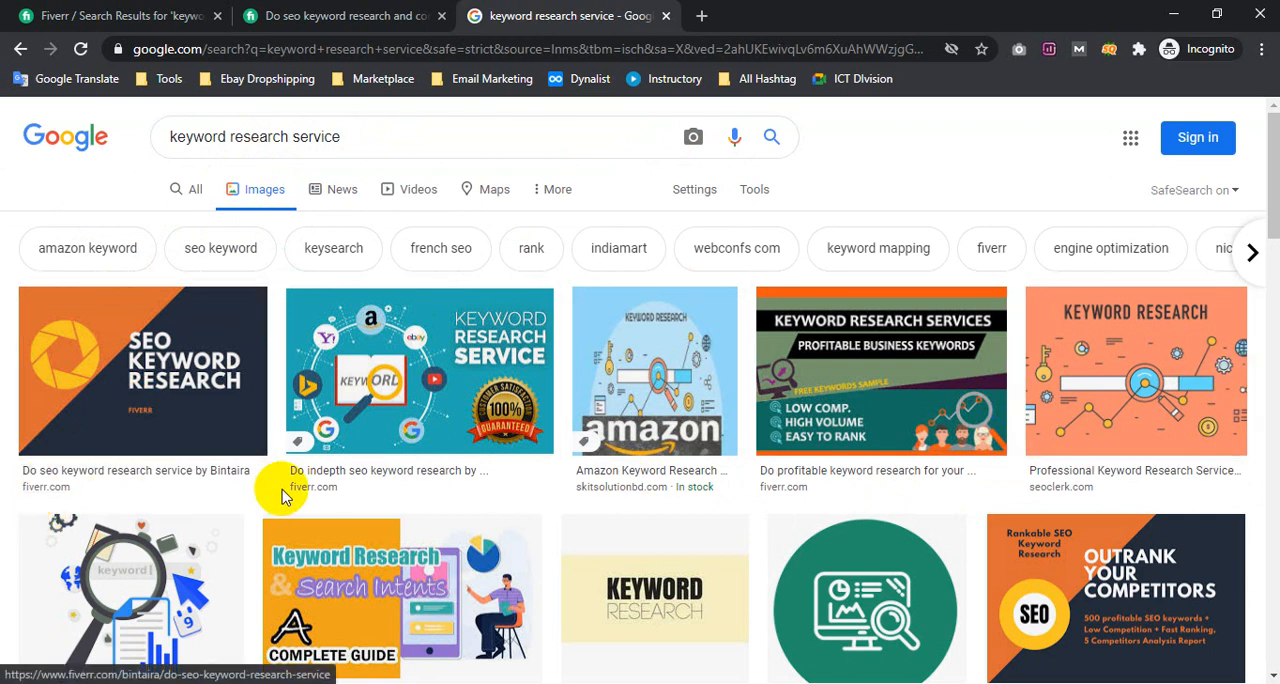
Browse the image results and open the Amazon keyword research image and the "Do best keyword research for your niche" image in new tabs
{"action": "right_click", "coordinate": [660, 413]}
{"action": "left_click", "coordinate": [737, 133]}
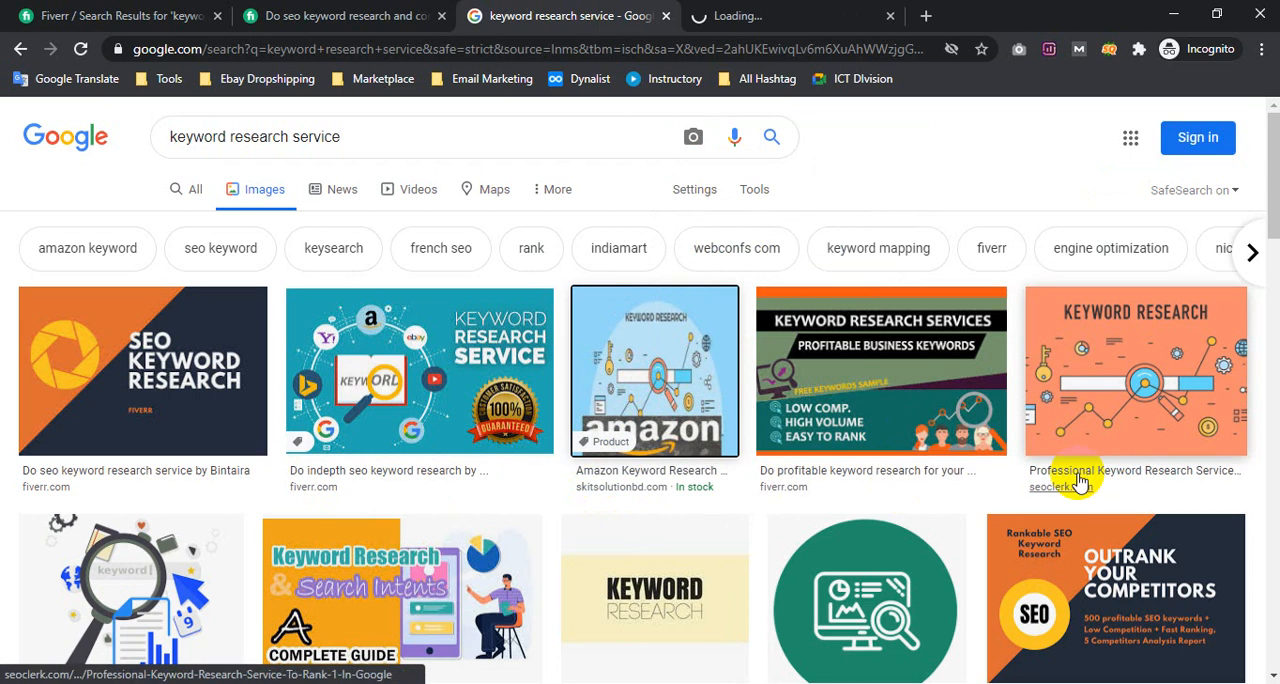
{"action": "scroll", "coordinate": [1073, 482], "scroll_direction": "down", "scroll_amount": 3}
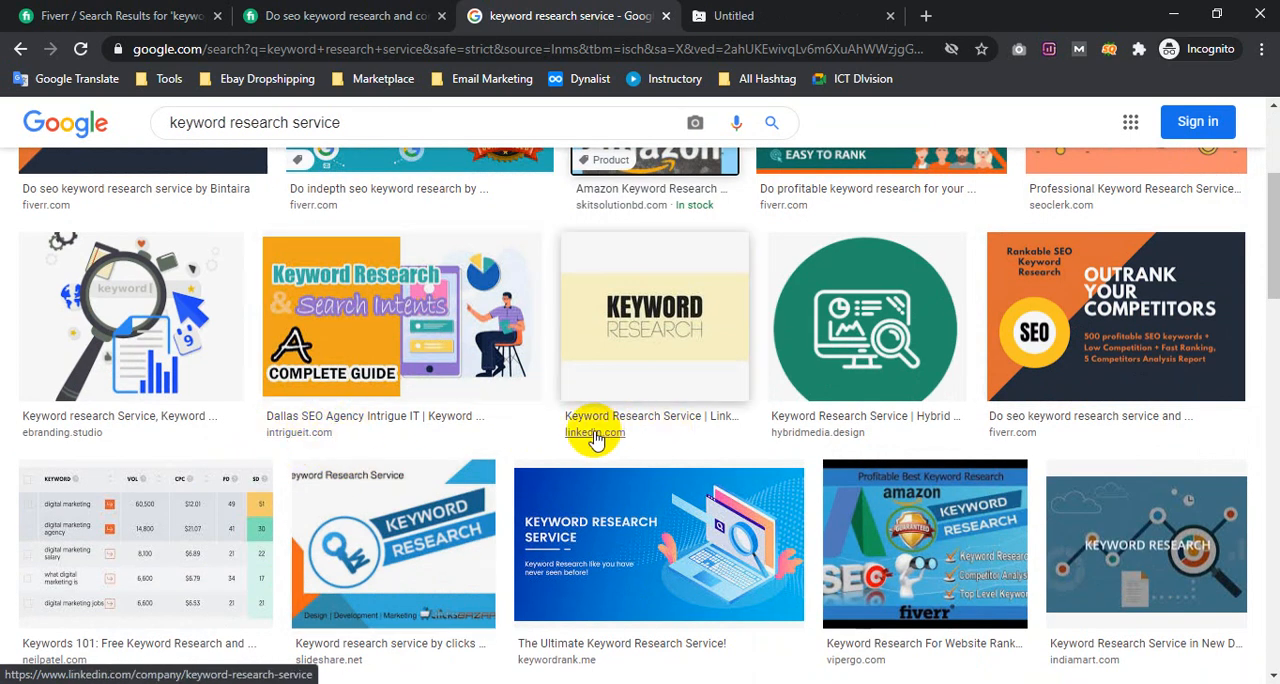
{"action": "scroll", "coordinate": [848, 443], "scroll_direction": "down", "scroll_amount": 2}
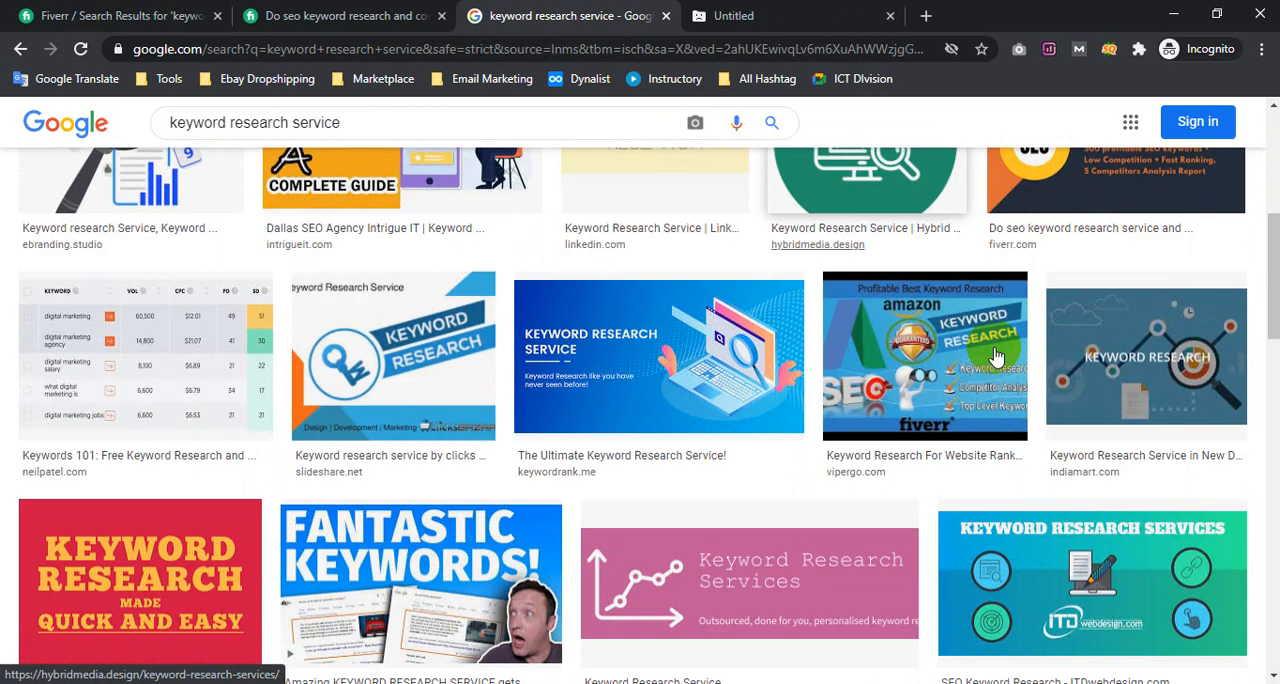
{"action": "scroll", "coordinate": [1100, 246], "scroll_direction": "down", "scroll_amount": 6}
{"action": "scroll", "coordinate": [560, 360], "scroll_direction": "down", "scroll_amount": 8}
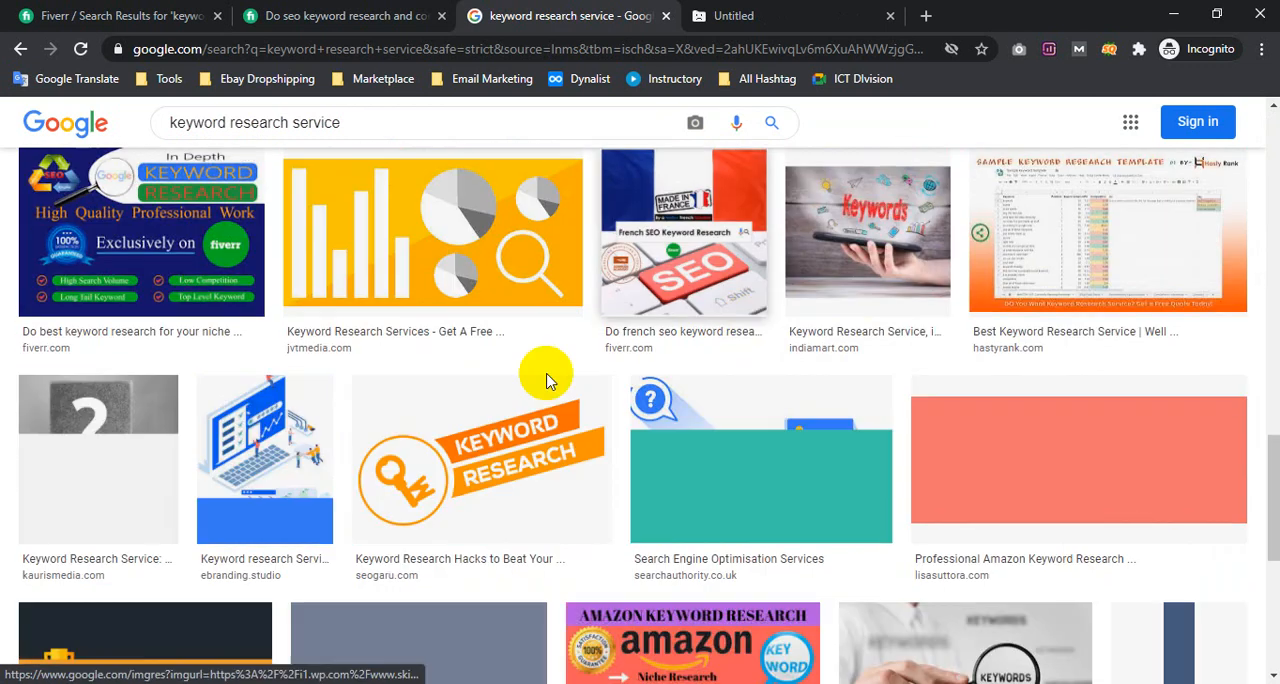
{"action": "scroll", "coordinate": [543, 371], "scroll_direction": "up", "scroll_amount": 4}
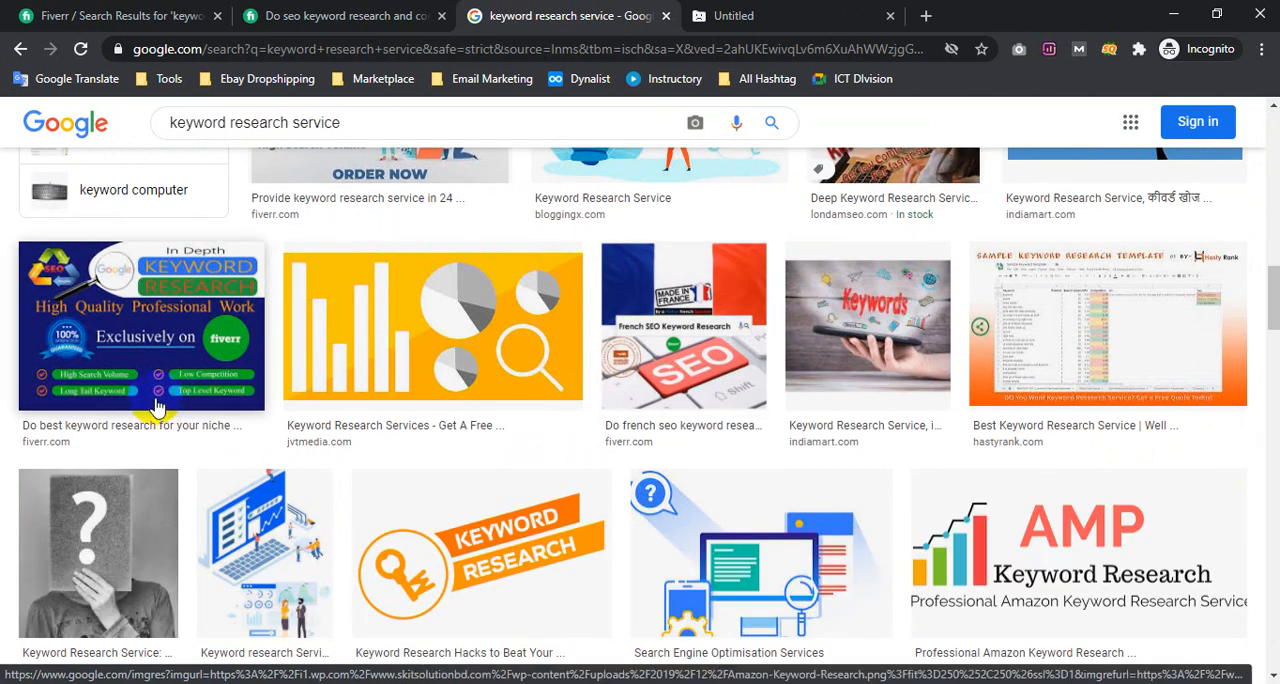
{"action": "right_click", "coordinate": [172, 401]}
{"action": "left_click", "coordinate": [190, 412]}
{"action": "scroll", "coordinate": [700, 280], "scroll_direction": "up", "scroll_amount": 3}
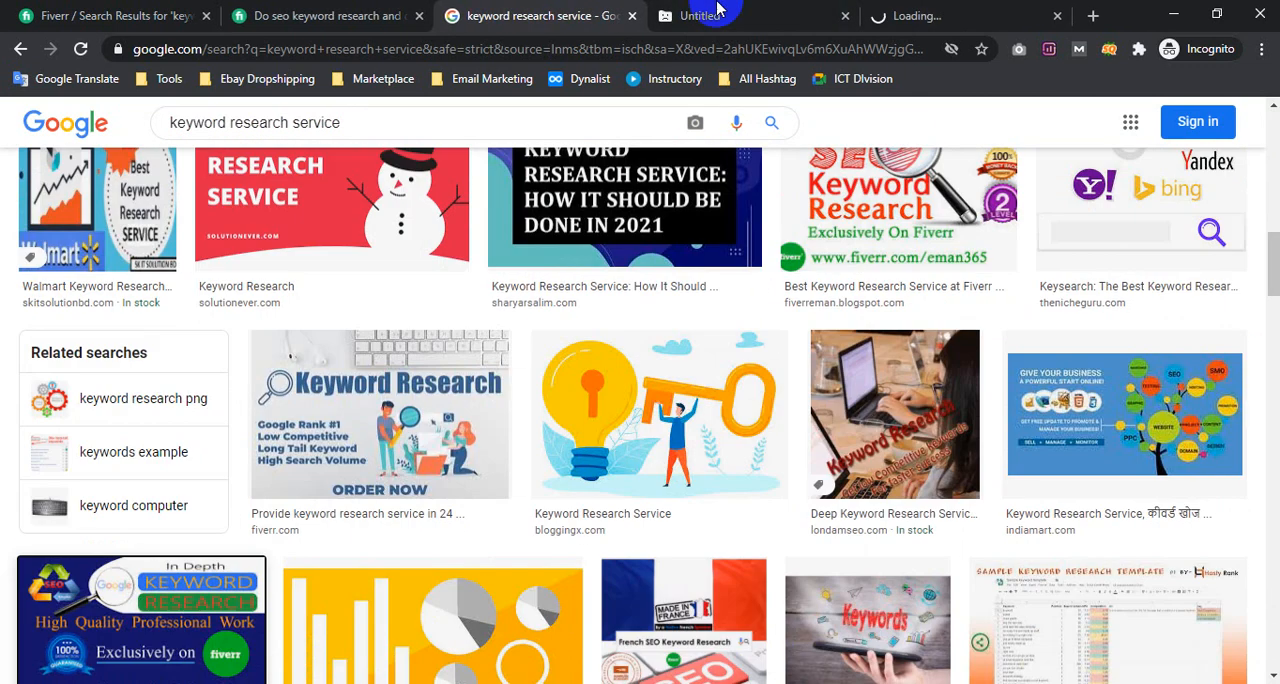
Reload the failed Amazon keyword research image tab and check the two opened image previews
{"action": "left_click", "coordinate": [700, 15]}
{"action": "left_click", "coordinate": [80, 49]}
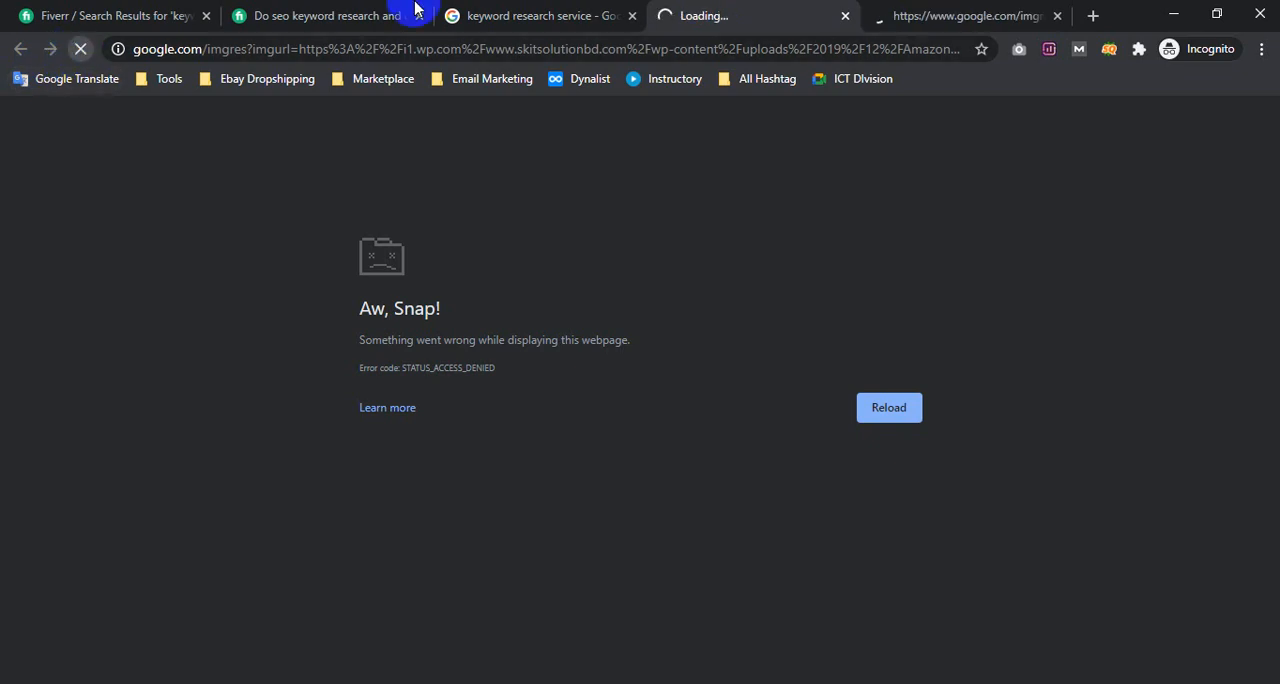
{"action": "left_click", "coordinate": [486, 12]}
{"action": "scroll", "coordinate": [400, 260], "scroll_direction": "down", "scroll_amount": 3}
{"action": "scroll", "coordinate": [400, 258], "scroll_direction": "up", "scroll_amount": 3}
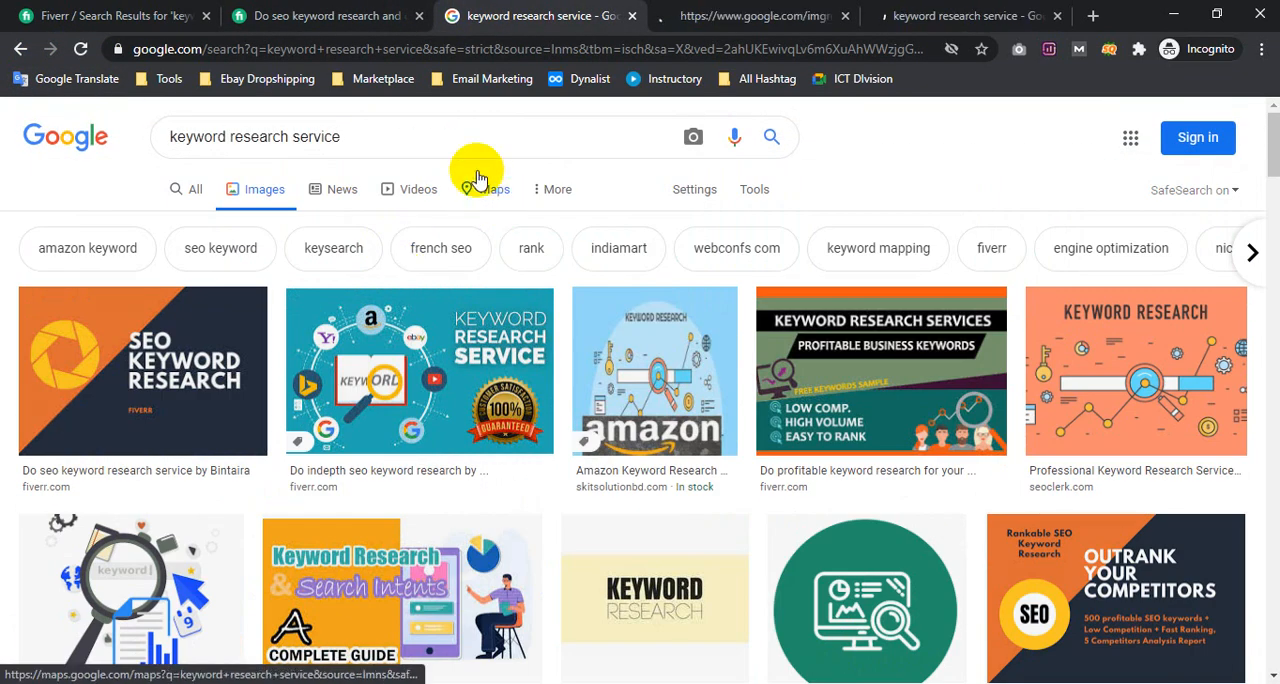
{"action": "left_click", "coordinate": [937, 8]}
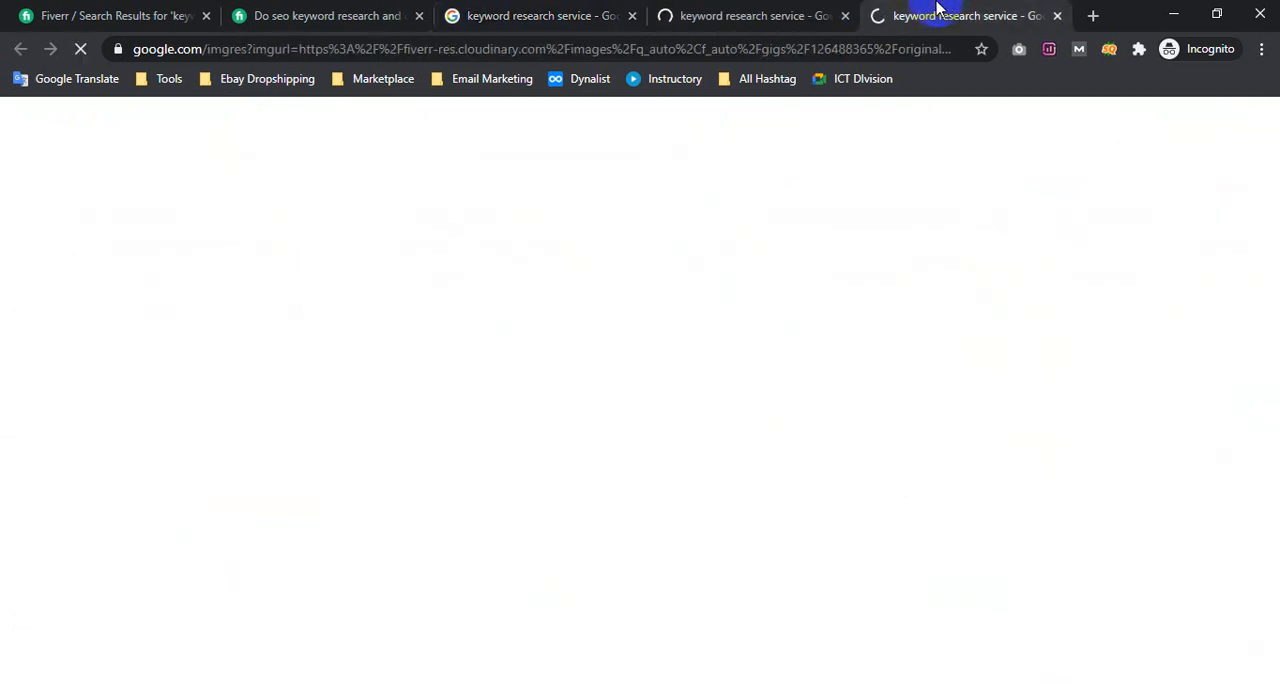
{"action": "left_click", "coordinate": [737, 12]}
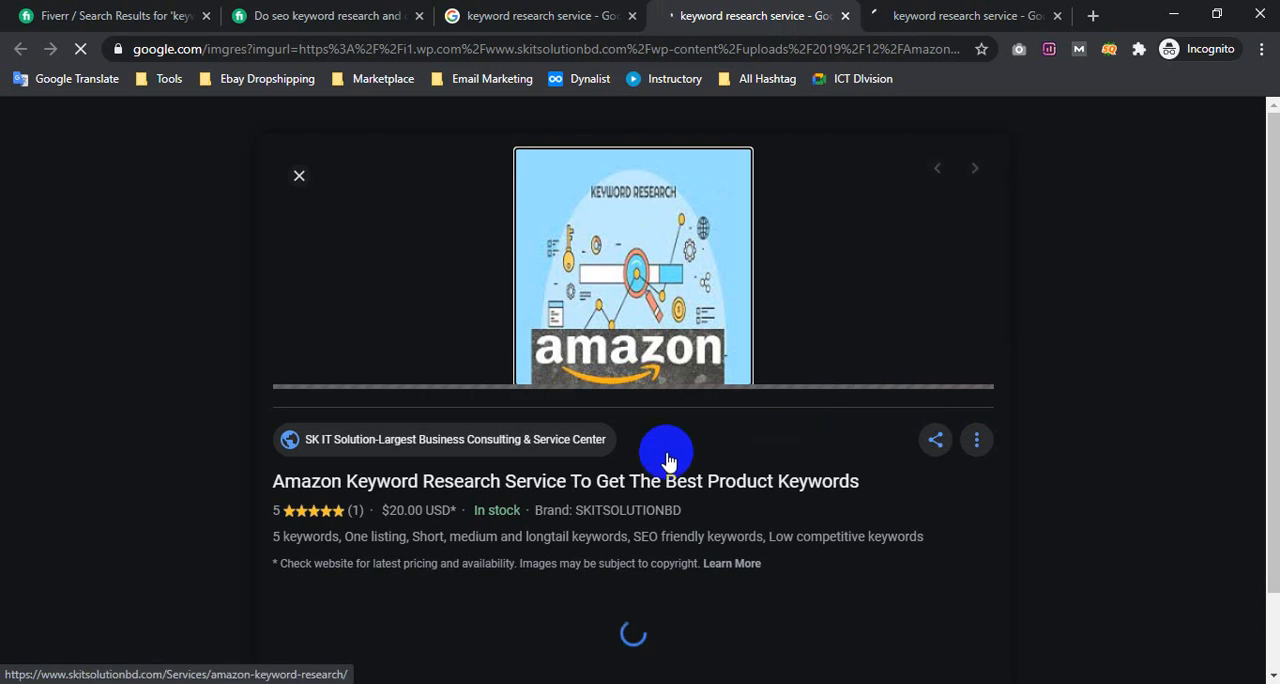
Open the SK IT Solution source page of the Amazon image in a new tab and close its preview tab
{"action": "right_click", "coordinate": [534, 450]}
{"action": "left_click", "coordinate": [560, 449]}
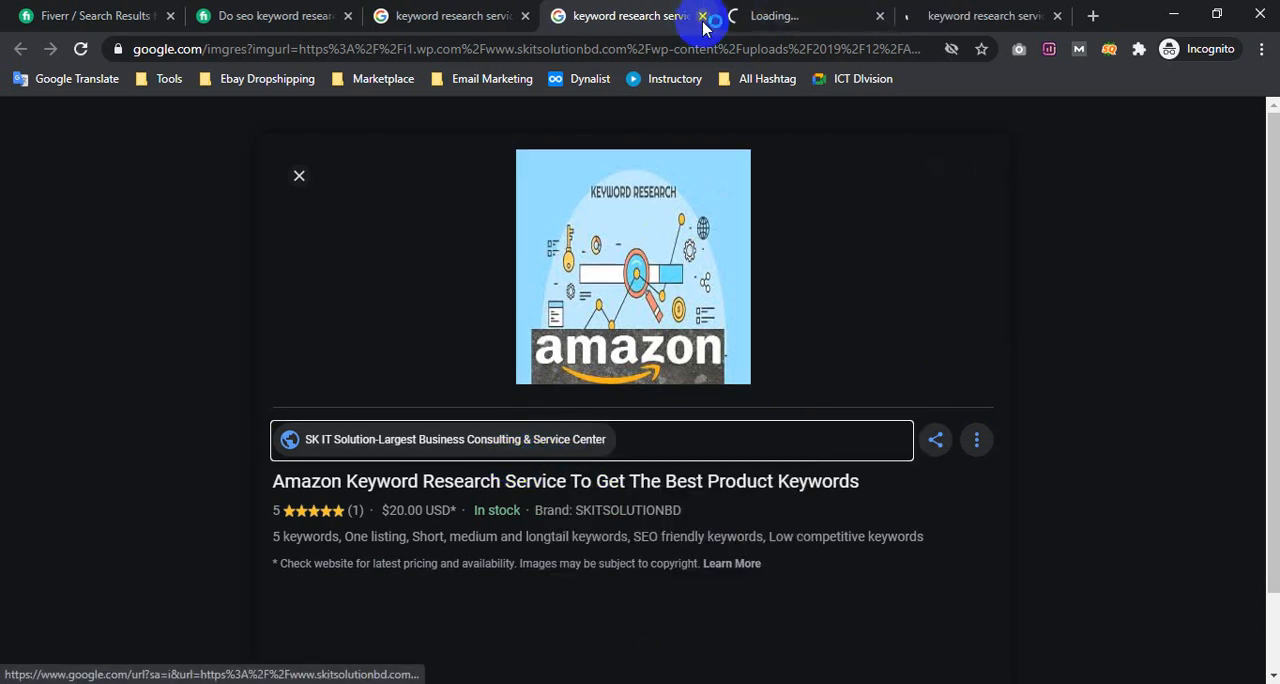
{"action": "left_click", "coordinate": [703, 14]}
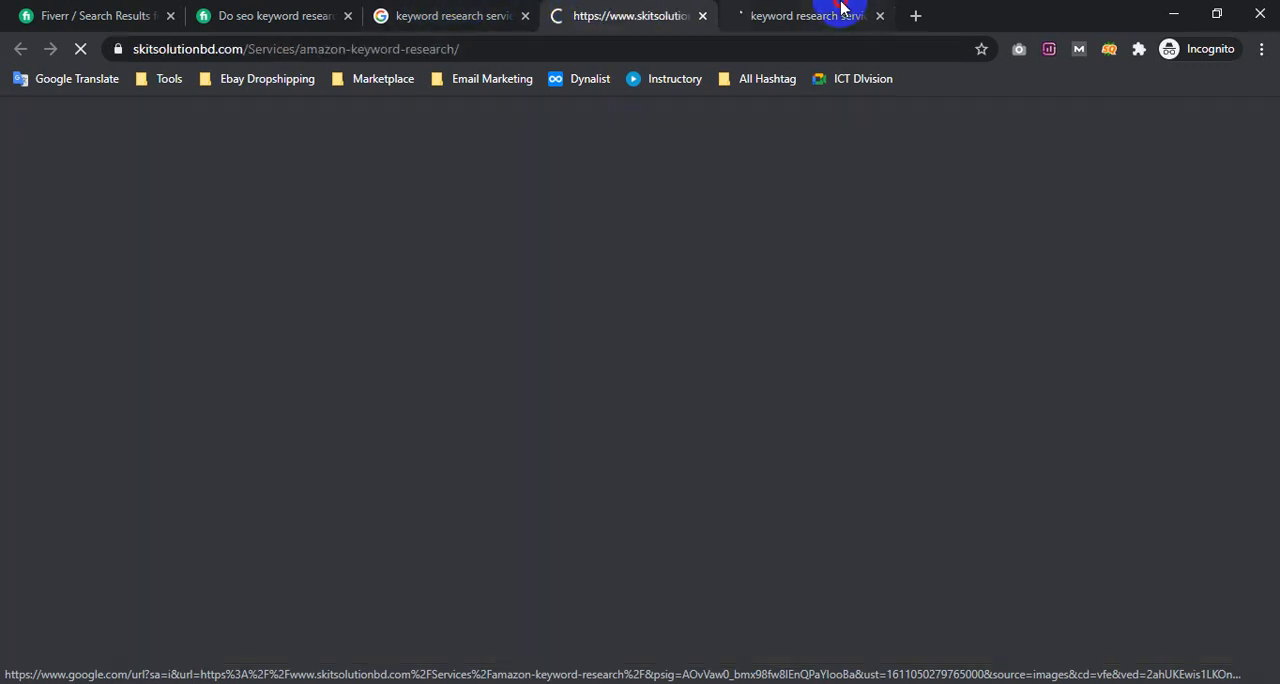
Open the Fiverr page "do best keyword research for your niche" from its image preview in a new tab
{"action": "left_click", "coordinate": [843, 10]}
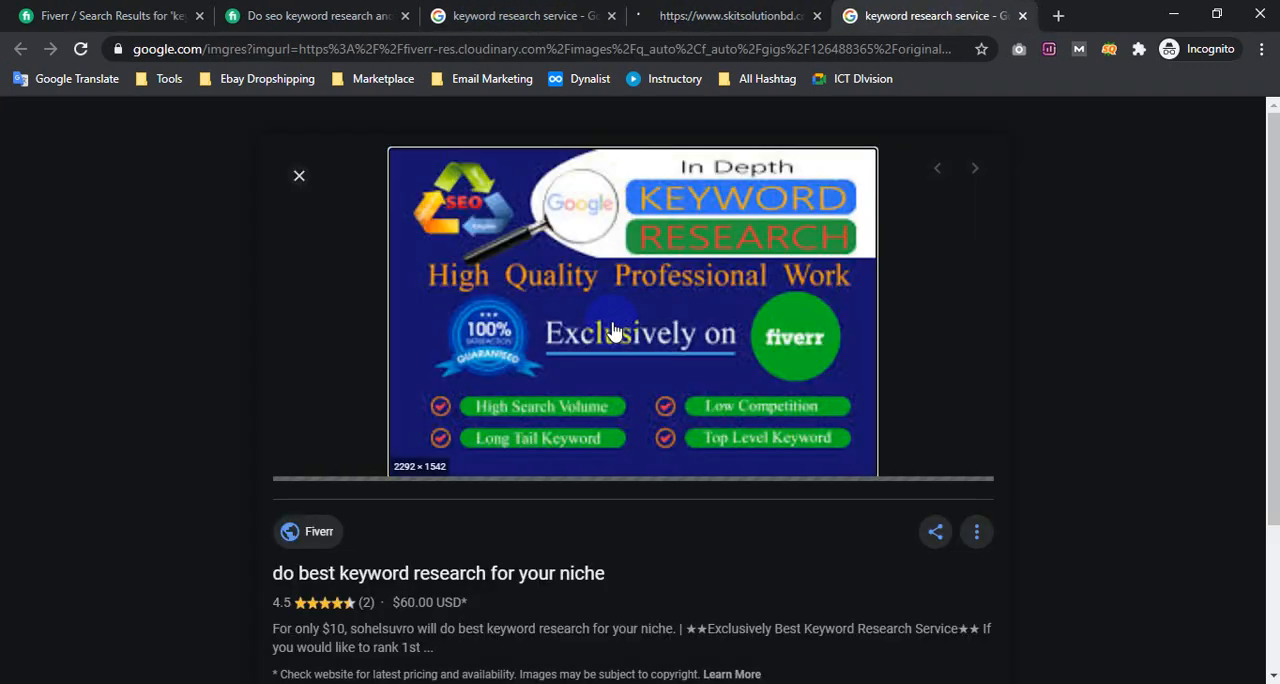
{"action": "scroll", "coordinate": [567, 360], "scroll_direction": "down", "scroll_amount": 3}
{"action": "right_click", "coordinate": [457, 371]}
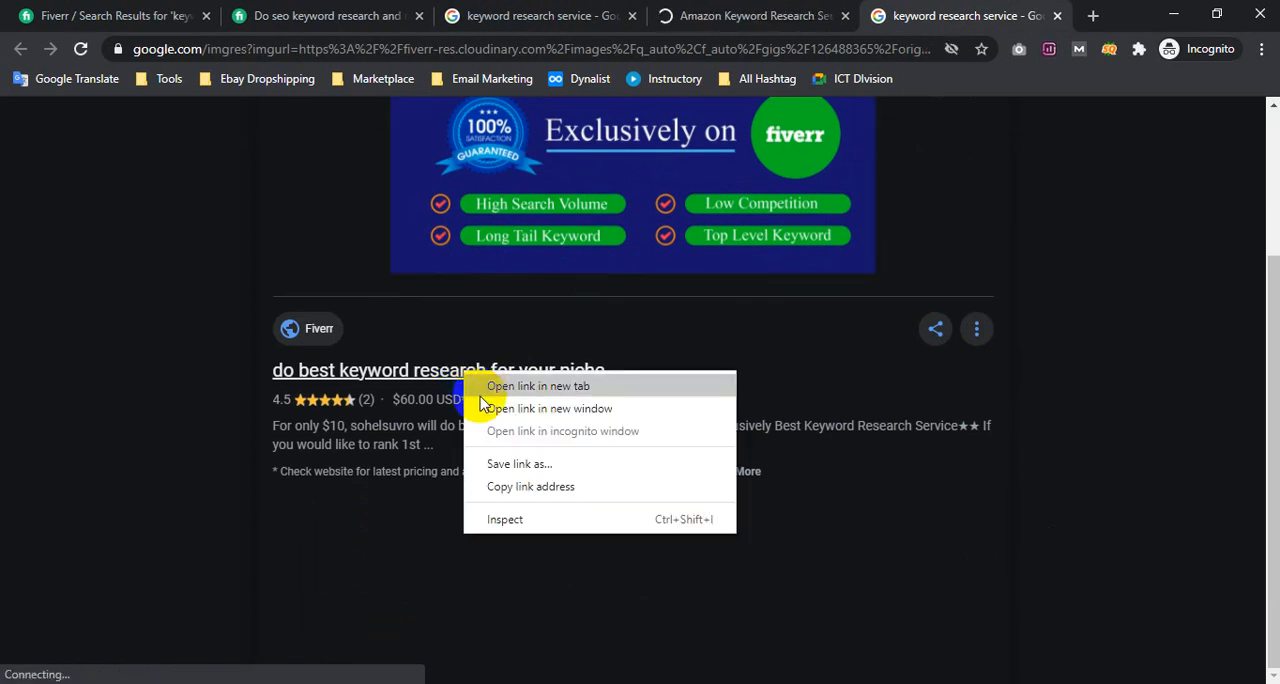
{"action": "left_click", "coordinate": [472, 380]}
Examine the Amazon keyword research service page on skitsolutionbd.com, including its web address, related products and footer
{"action": "left_click", "coordinate": [652, 12]}
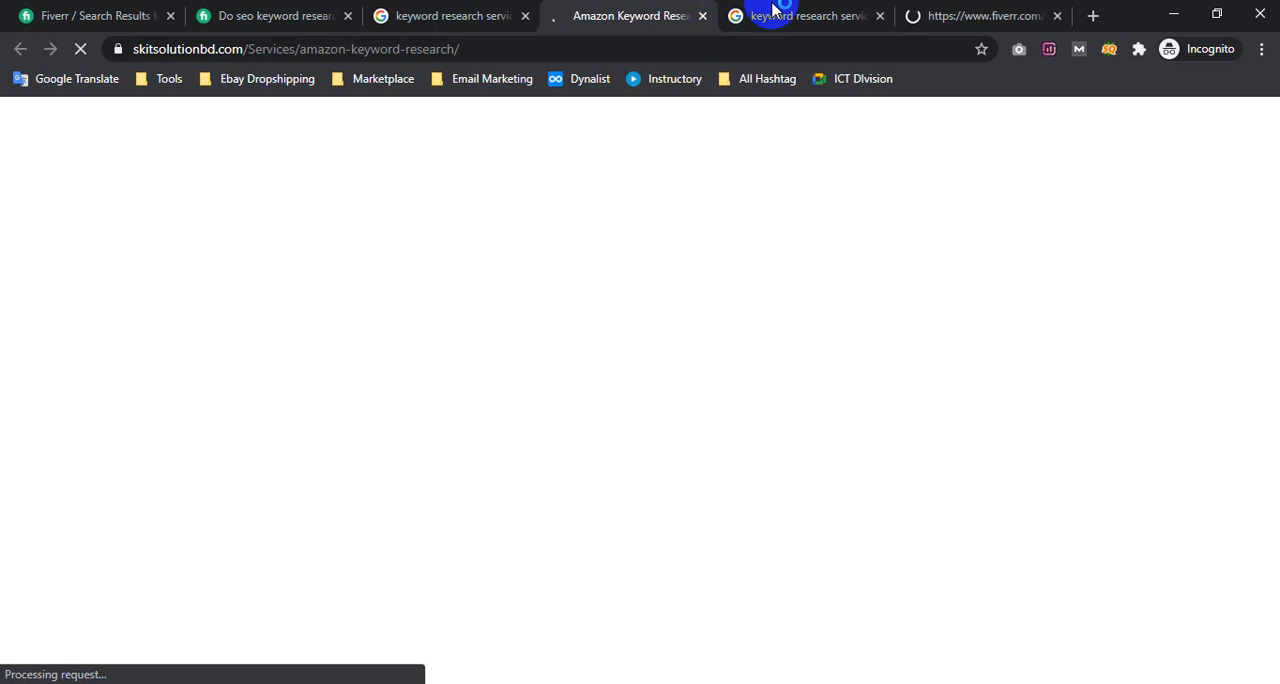
{"action": "left_click_drag", "start_coordinate": [160, 50], "coordinate": [313, 58]}
{"action": "left_click", "coordinate": [857, 354]}
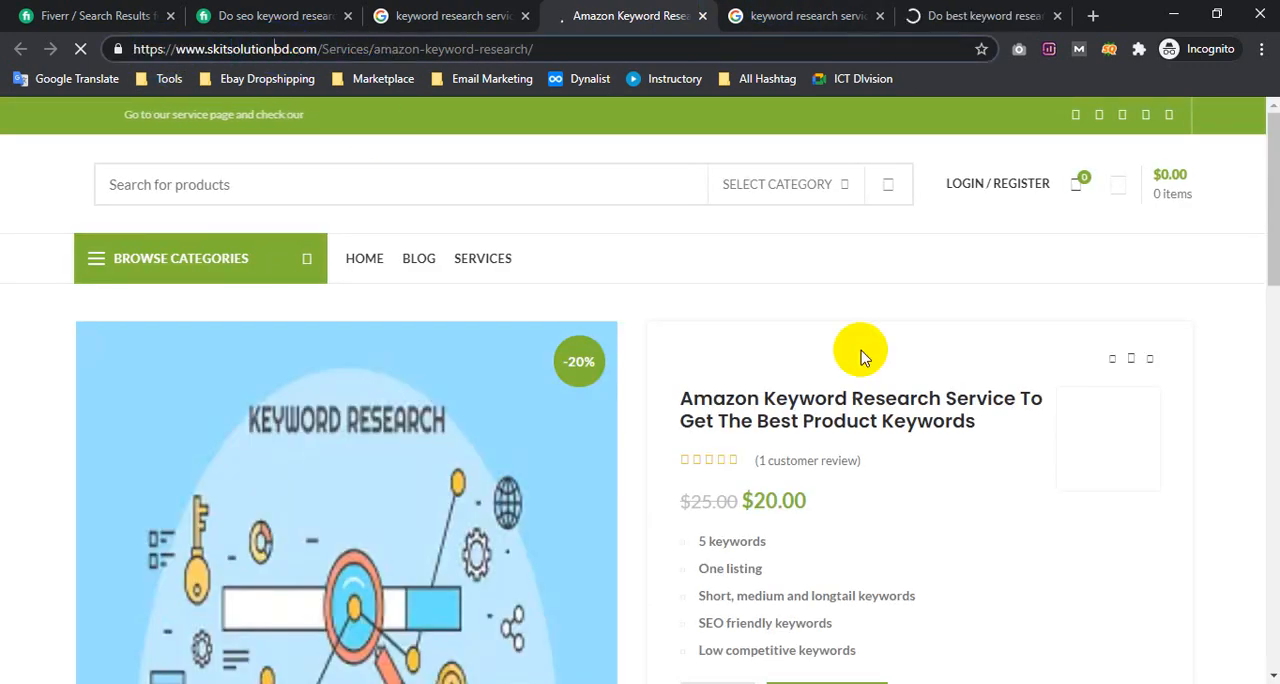
{"action": "scroll", "coordinate": [846, 371], "scroll_direction": "down", "scroll_amount": 5}
{"action": "scroll", "coordinate": [838, 398], "scroll_direction": "down", "scroll_amount": 10}
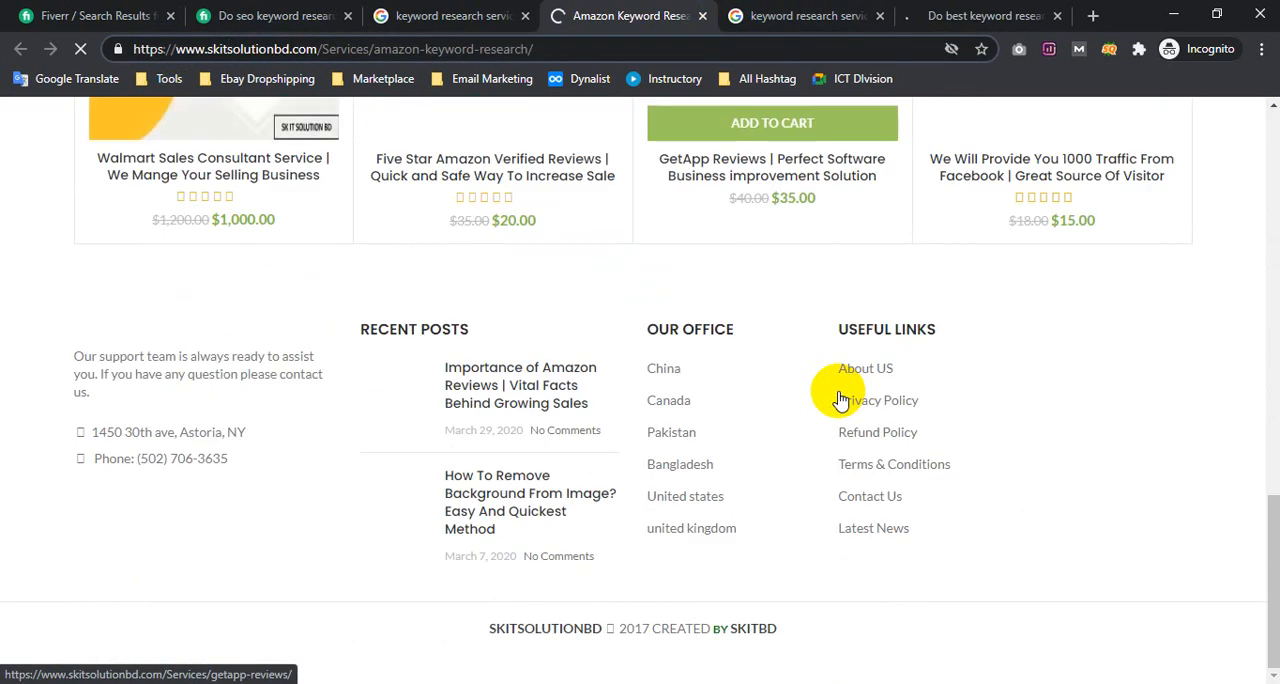
{"action": "scroll", "coordinate": [838, 392], "scroll_direction": "up", "scroll_amount": 10}
{"action": "scroll", "coordinate": [410, 480], "scroll_direction": "down", "scroll_amount": 4}
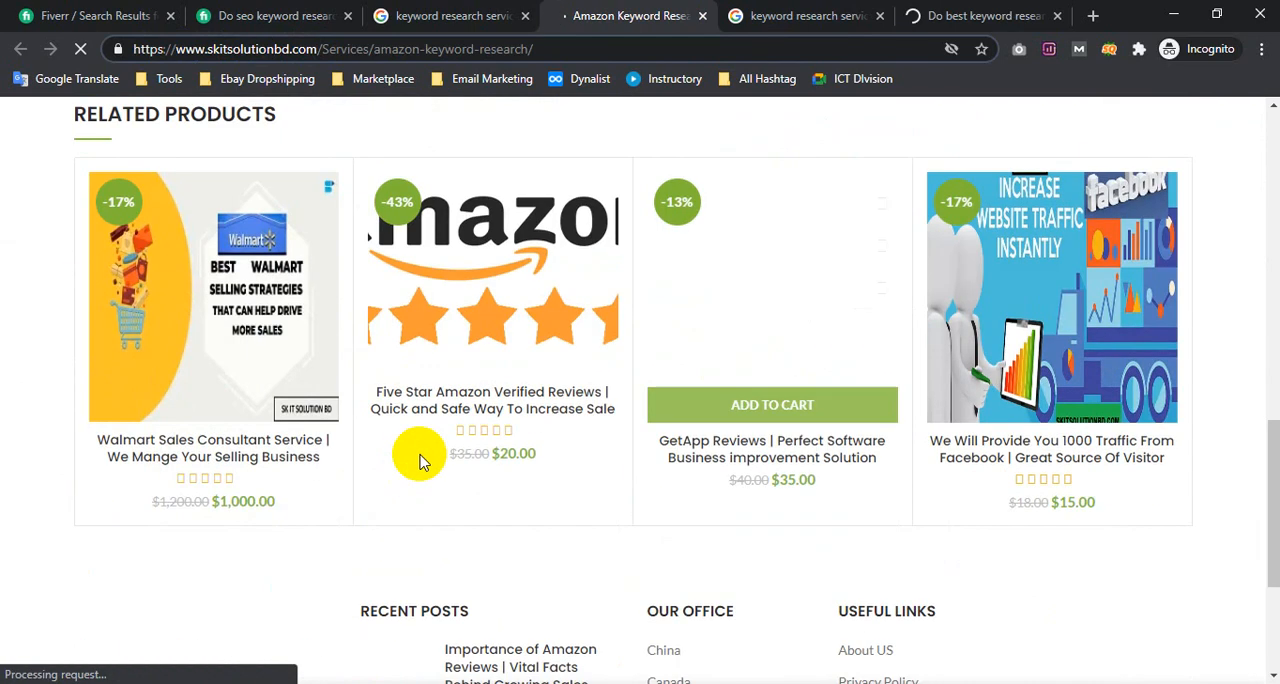
{"action": "scroll", "coordinate": [391, 446], "scroll_direction": "up", "scroll_amount": 10}
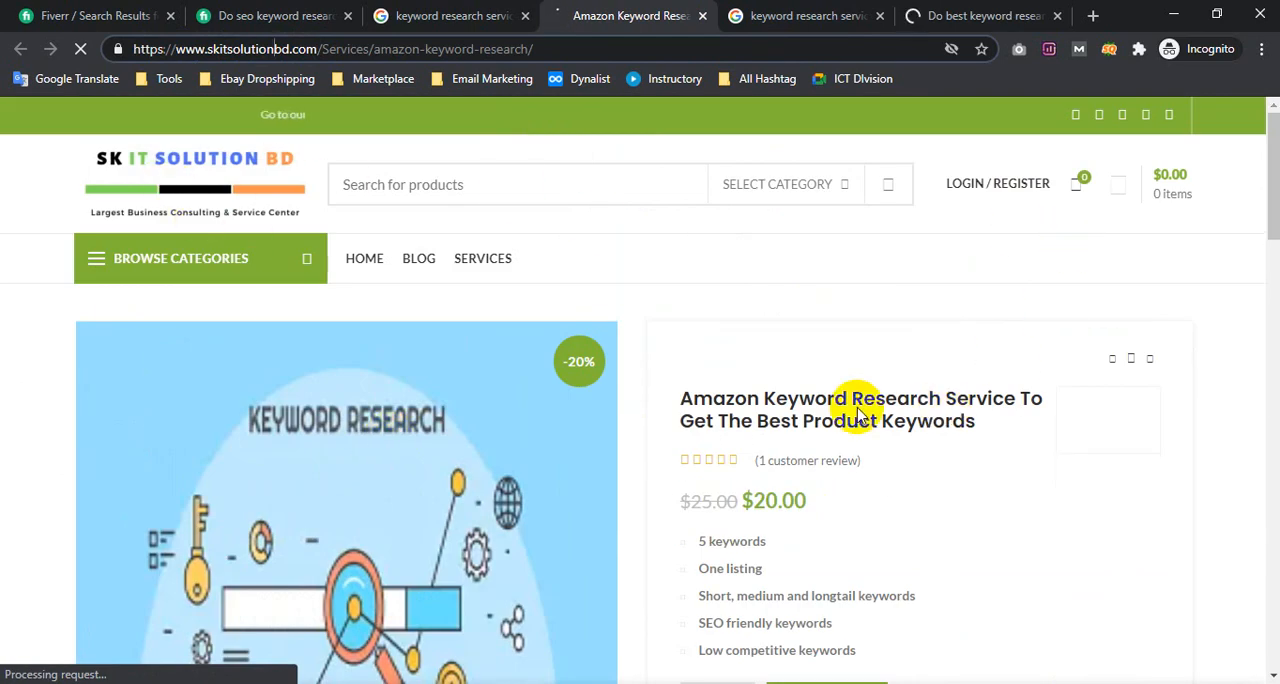
Examine the Amazon keyword research service's package and description, and the Fiverr gig "do best keyword research for your niche" with its seller details
{"action": "scroll", "coordinate": [812, 362], "scroll_direction": "down", "scroll_amount": 1}
{"action": "scroll", "coordinate": [812, 362], "scroll_direction": "down", "scroll_amount": 5}
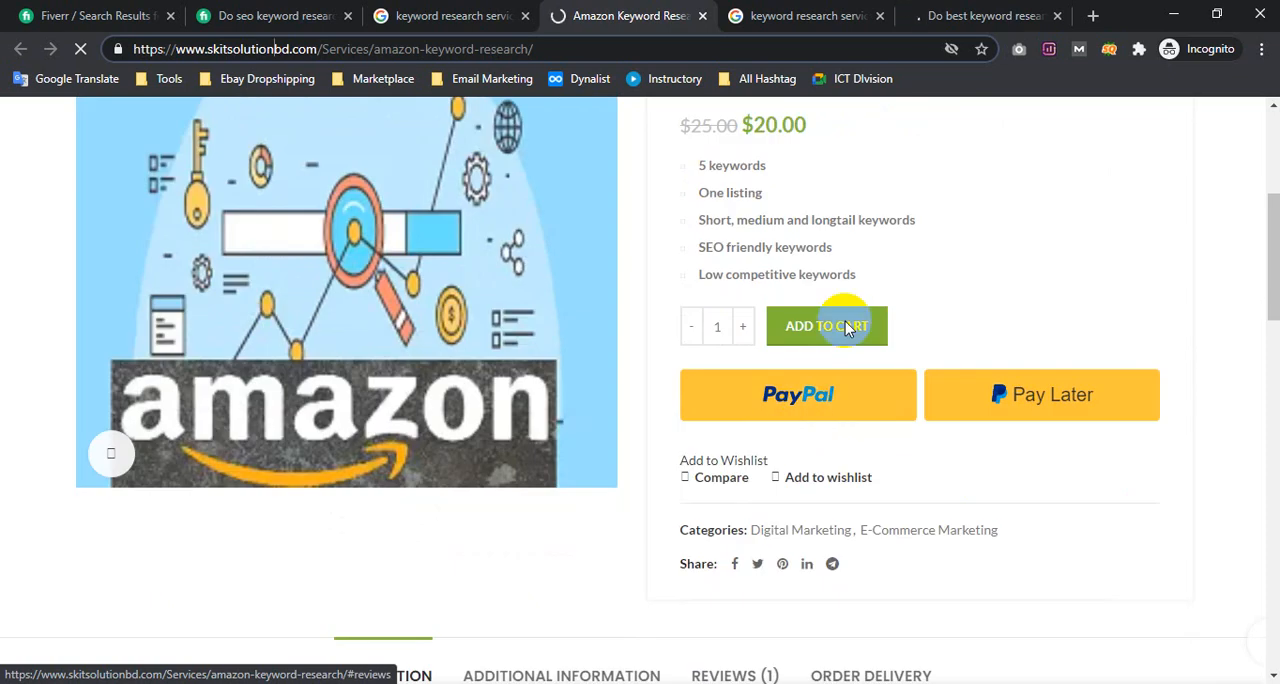
{"action": "scroll", "coordinate": [828, 358], "scroll_direction": "down", "scroll_amount": 4}
{"action": "scroll", "coordinate": [860, 289], "scroll_direction": "down", "scroll_amount": 1}
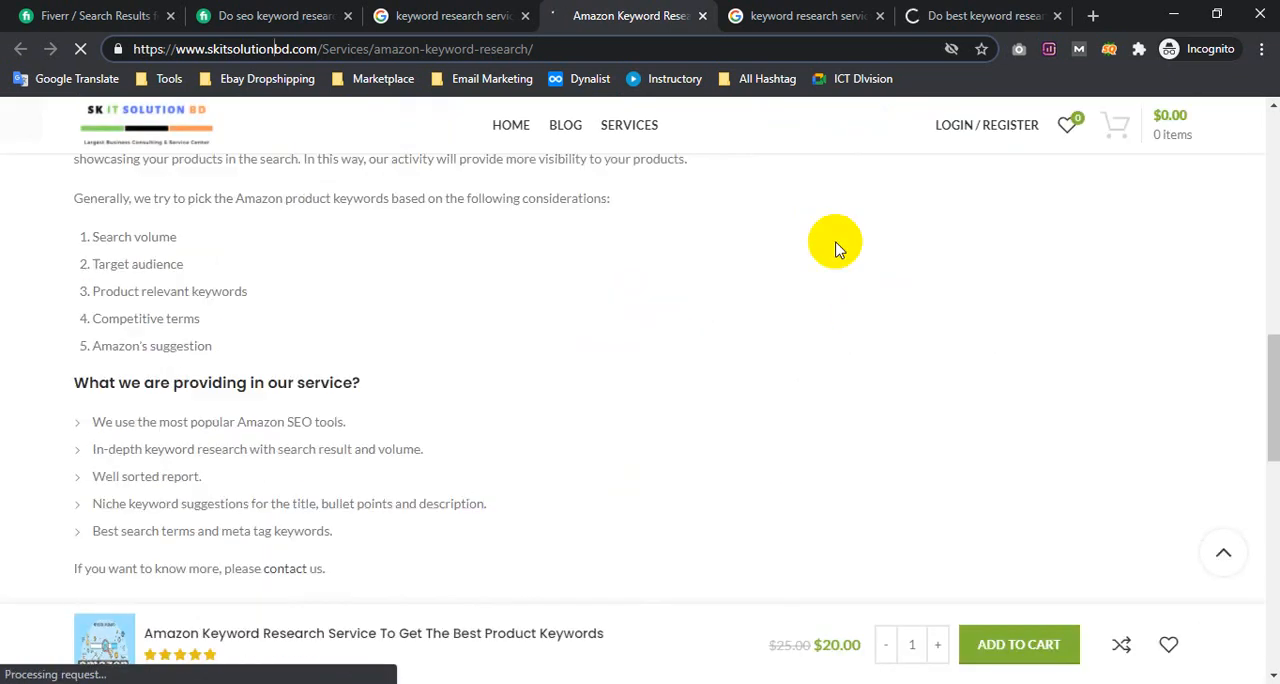
{"action": "scroll", "coordinate": [831, 249], "scroll_direction": "up", "scroll_amount": 2}
{"action": "left_click", "coordinate": [978, 8]}
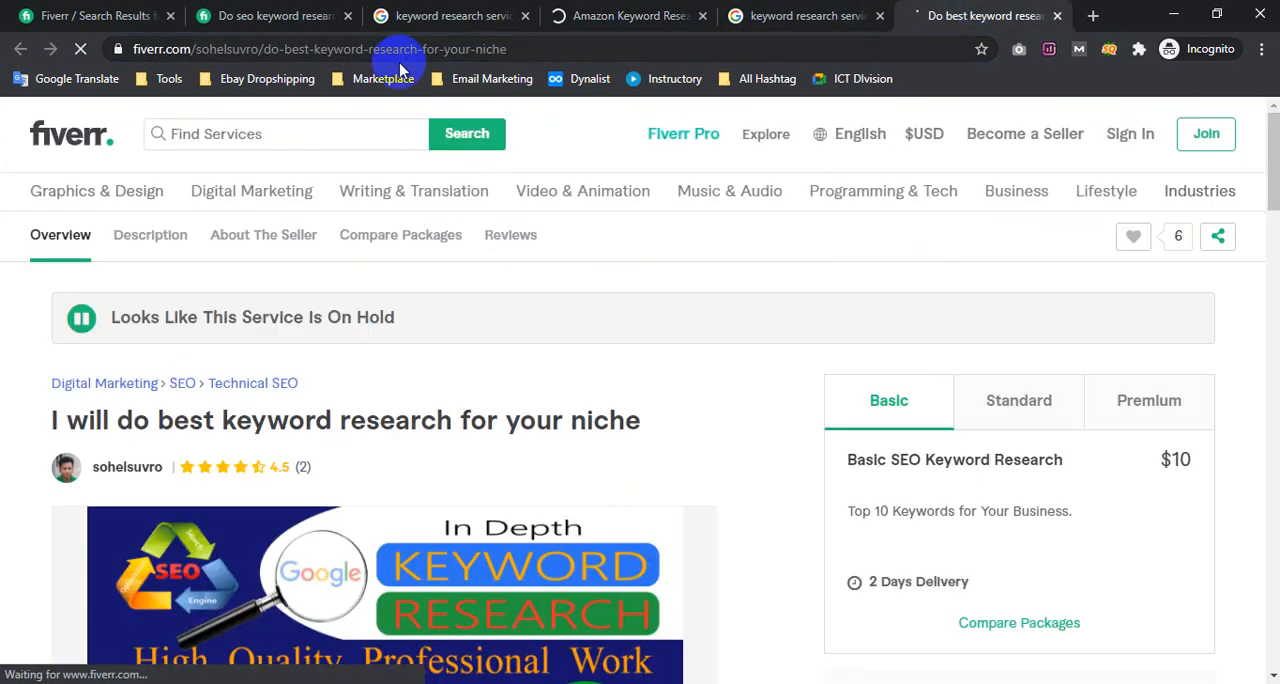
{"action": "scroll", "coordinate": [438, 390], "scroll_direction": "down", "scroll_amount": 2}
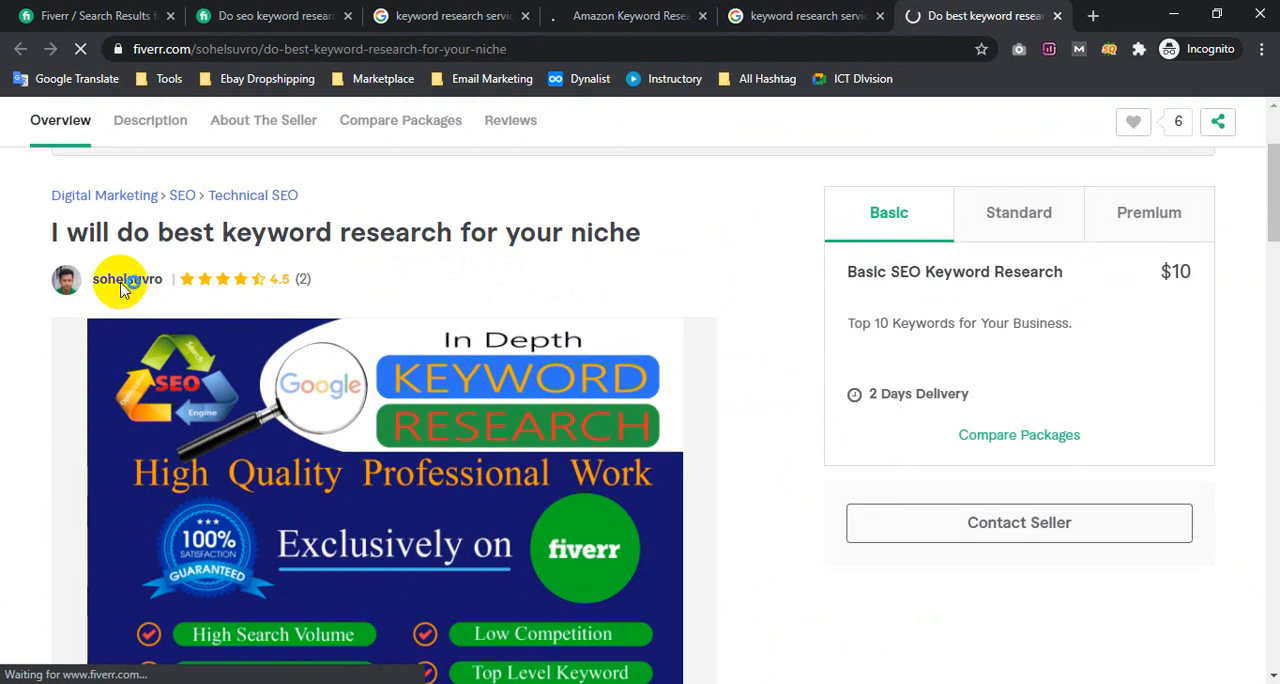
{"action": "scroll", "coordinate": [209, 343], "scroll_direction": "down", "scroll_amount": 15}
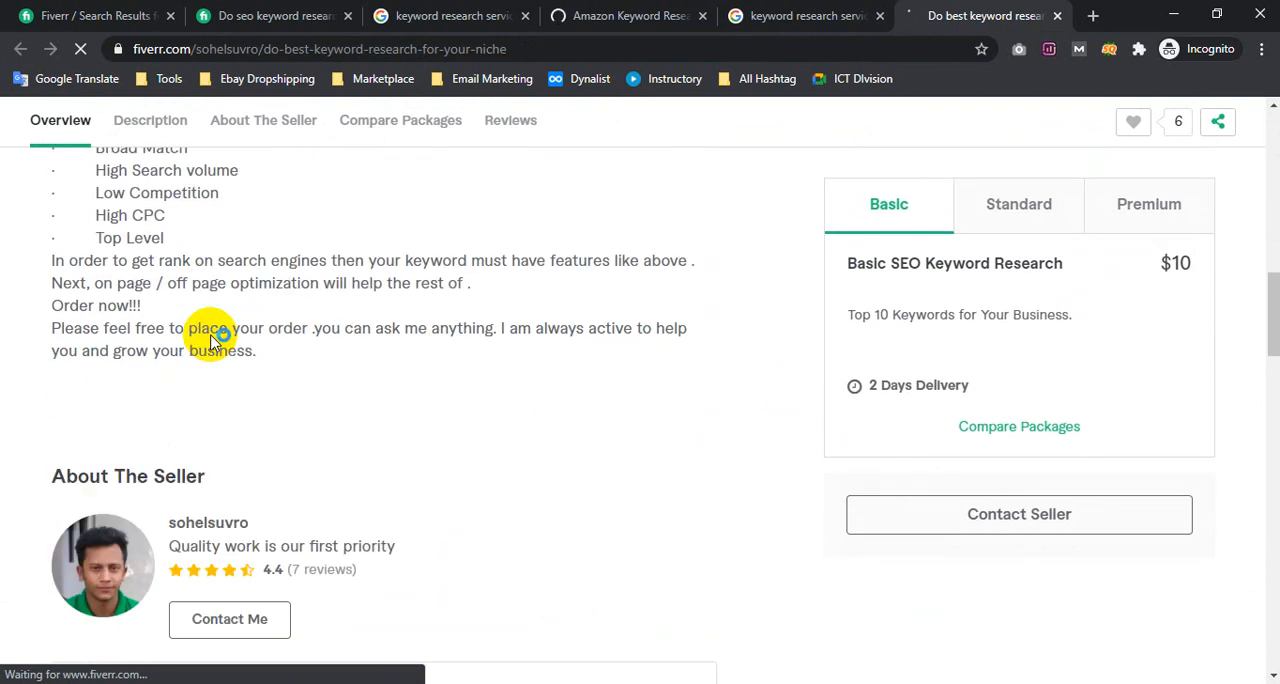
{"action": "scroll", "coordinate": [209, 343], "scroll_direction": "up", "scroll_amount": 2}
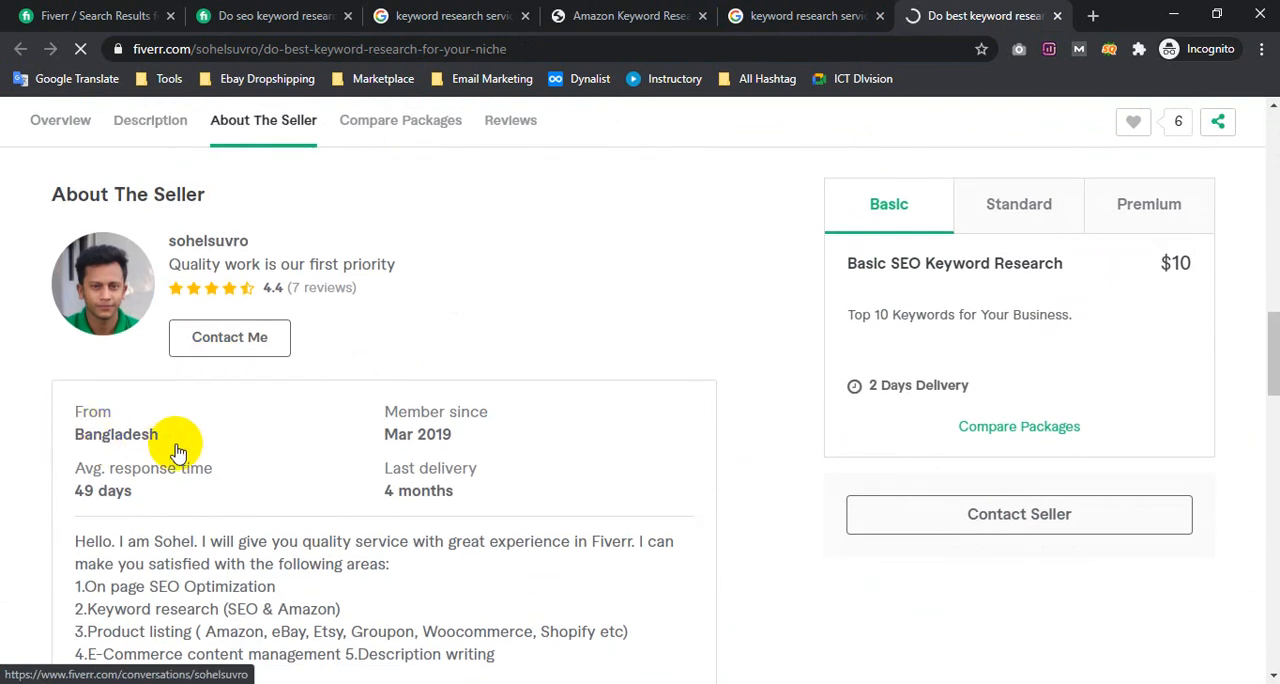
{"action": "scroll", "coordinate": [298, 382], "scroll_direction": "up", "scroll_amount": 5}
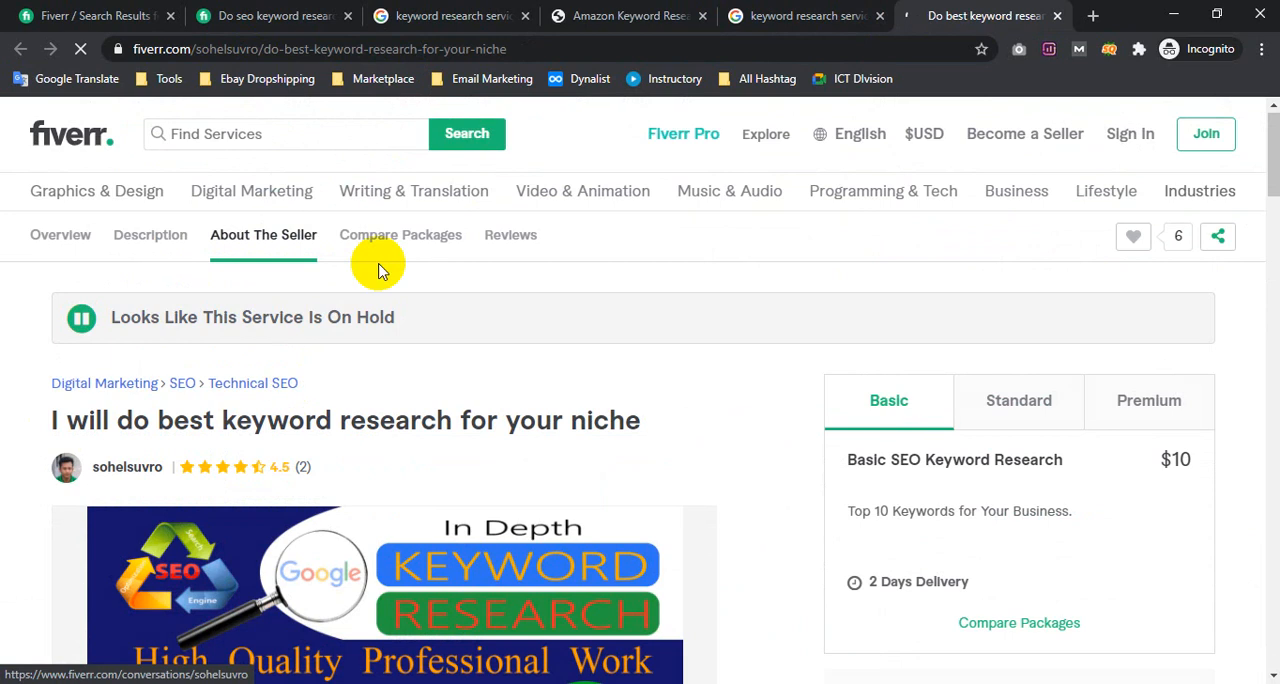
Close the image preview, Fiverr gig, Amazon service and Google image search tabs, and minimize the browser to reach the desktop
{"action": "left_click", "coordinate": [880, 16]}
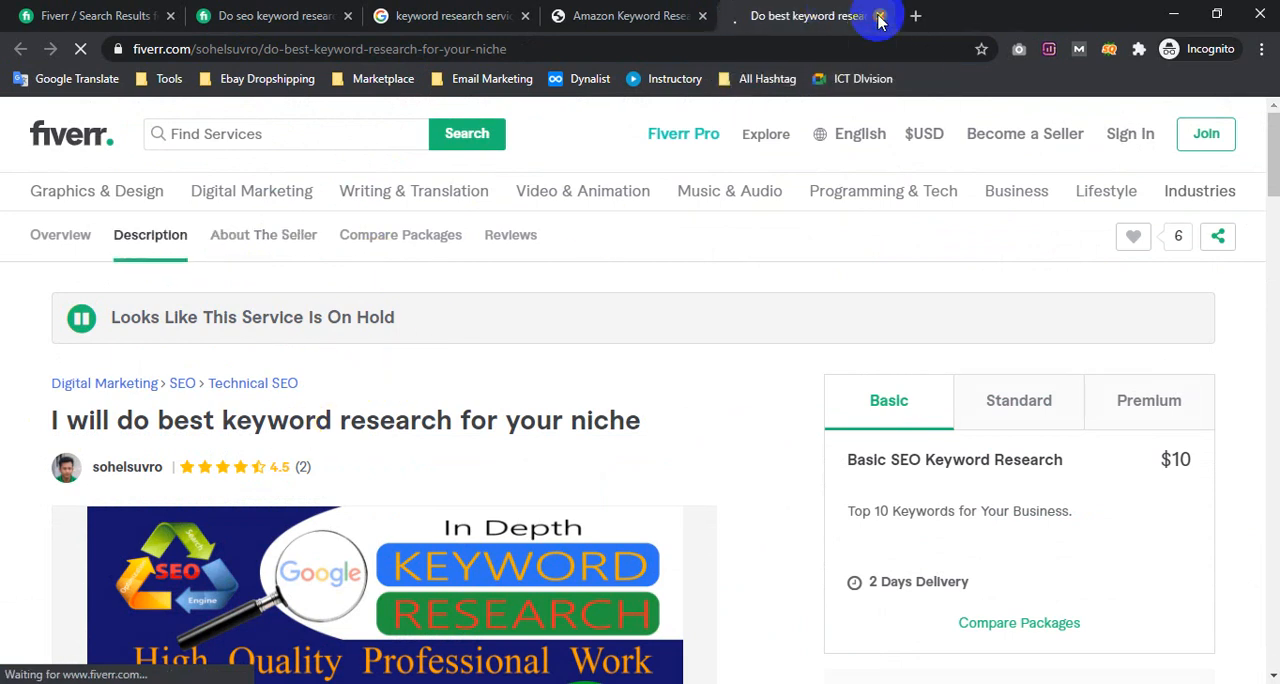
{"action": "left_click", "coordinate": [880, 16]}
{"action": "left_click", "coordinate": [879, 14]}
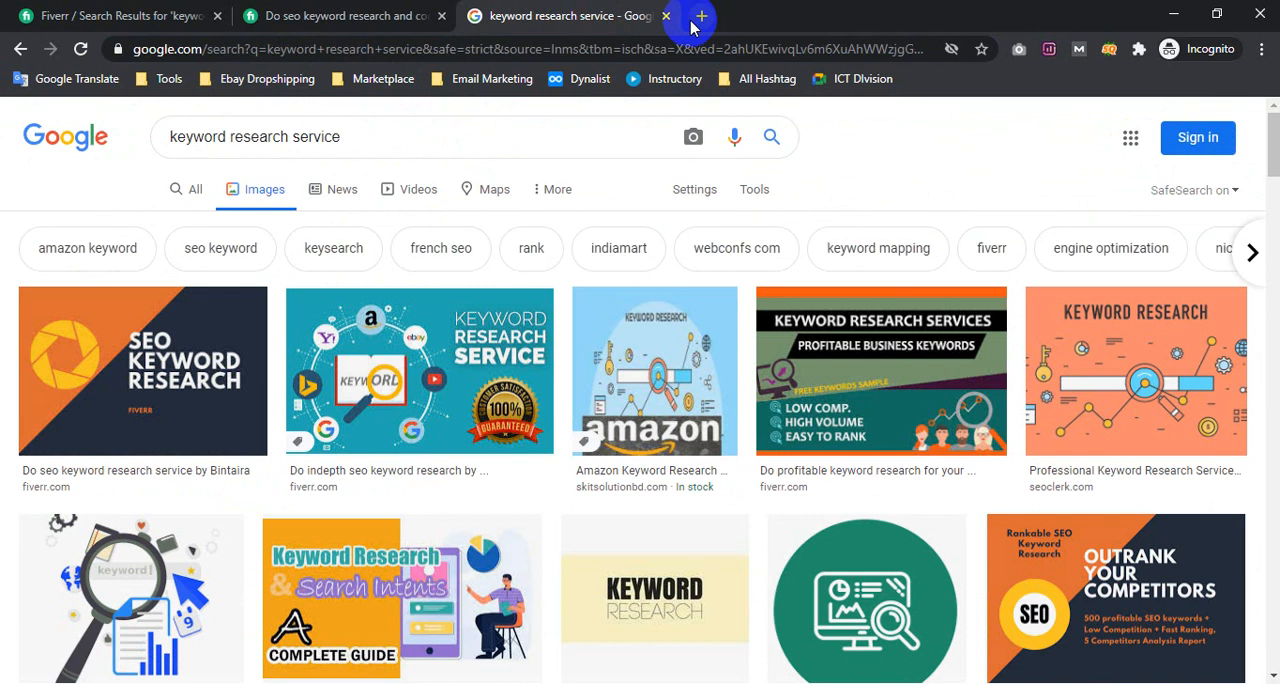
{"action": "left_click", "coordinate": [667, 18]}
{"action": "left_click", "coordinate": [1173, 12]}
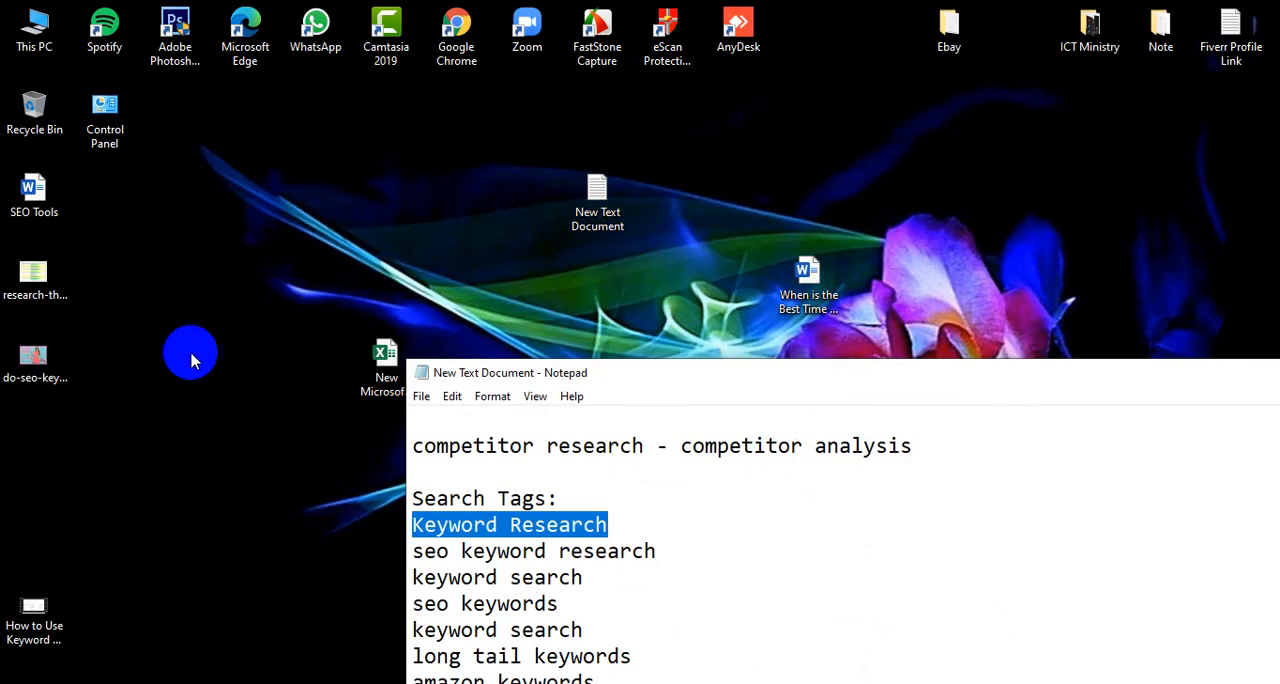
Open the detailed properties of the desktop image do-seo-keyword-research-and-competitor-analysis
{"action": "left_click", "coordinate": [38, 370]}
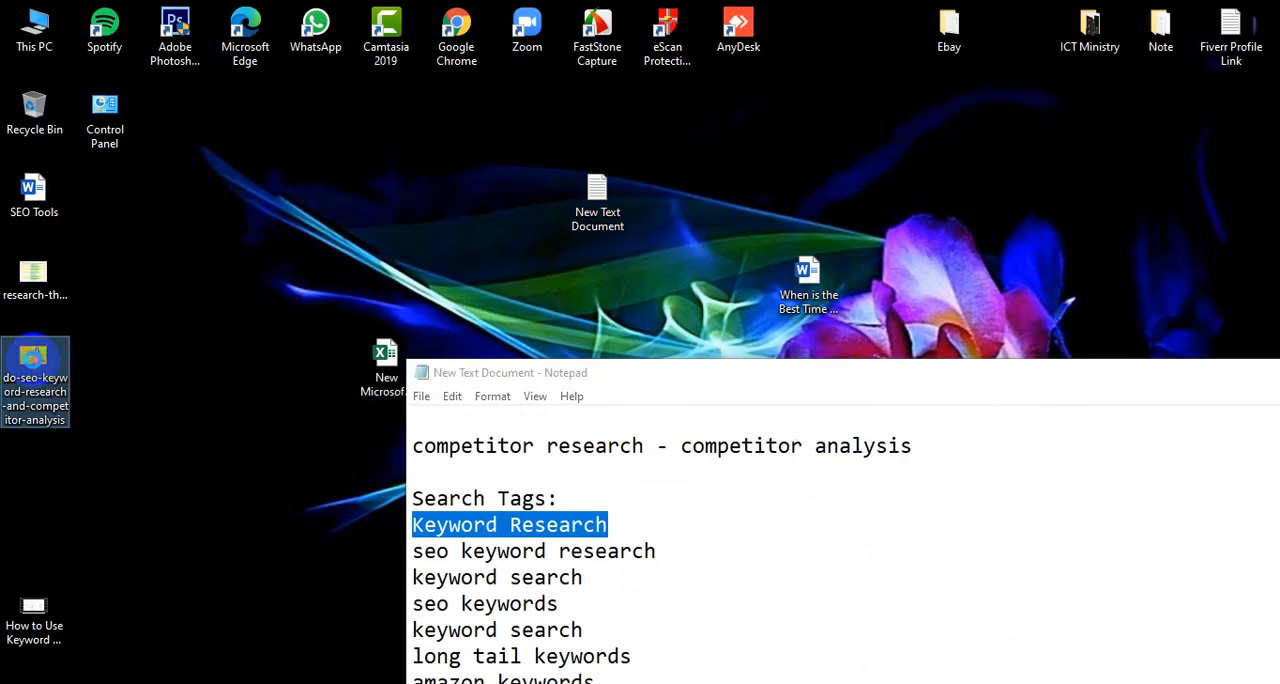
{"action": "right_click", "coordinate": [34, 368]}
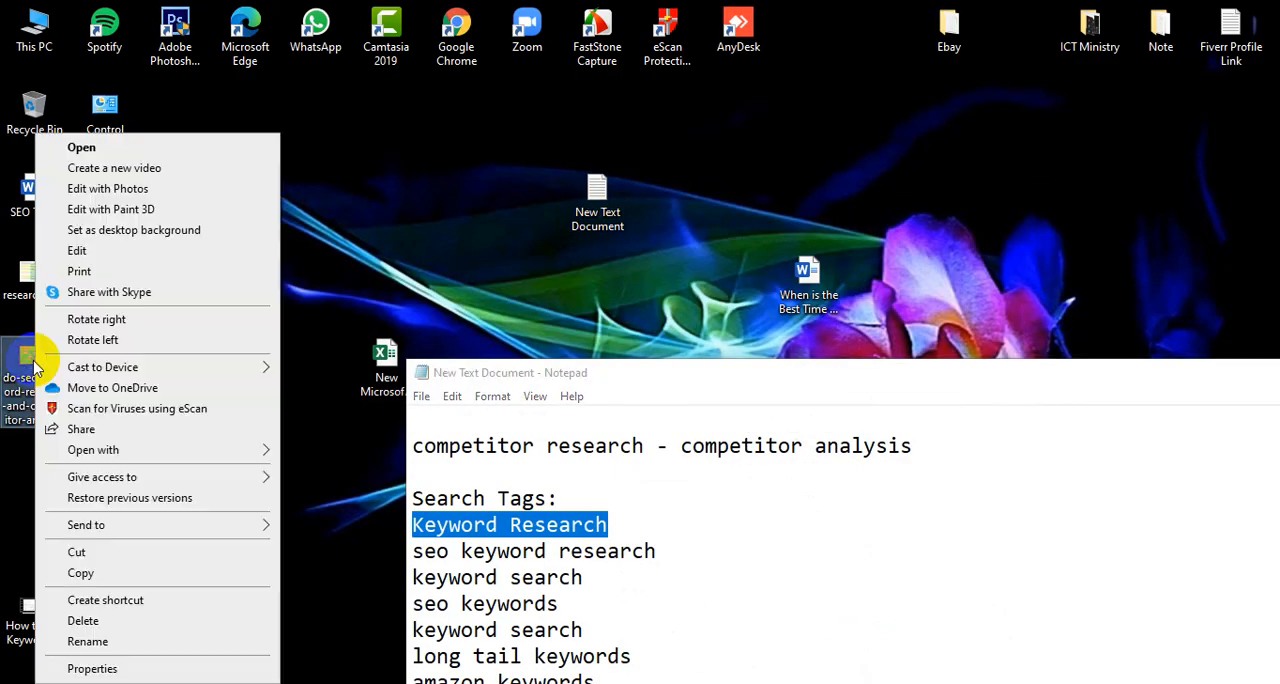
{"action": "left_click", "coordinate": [120, 668]}
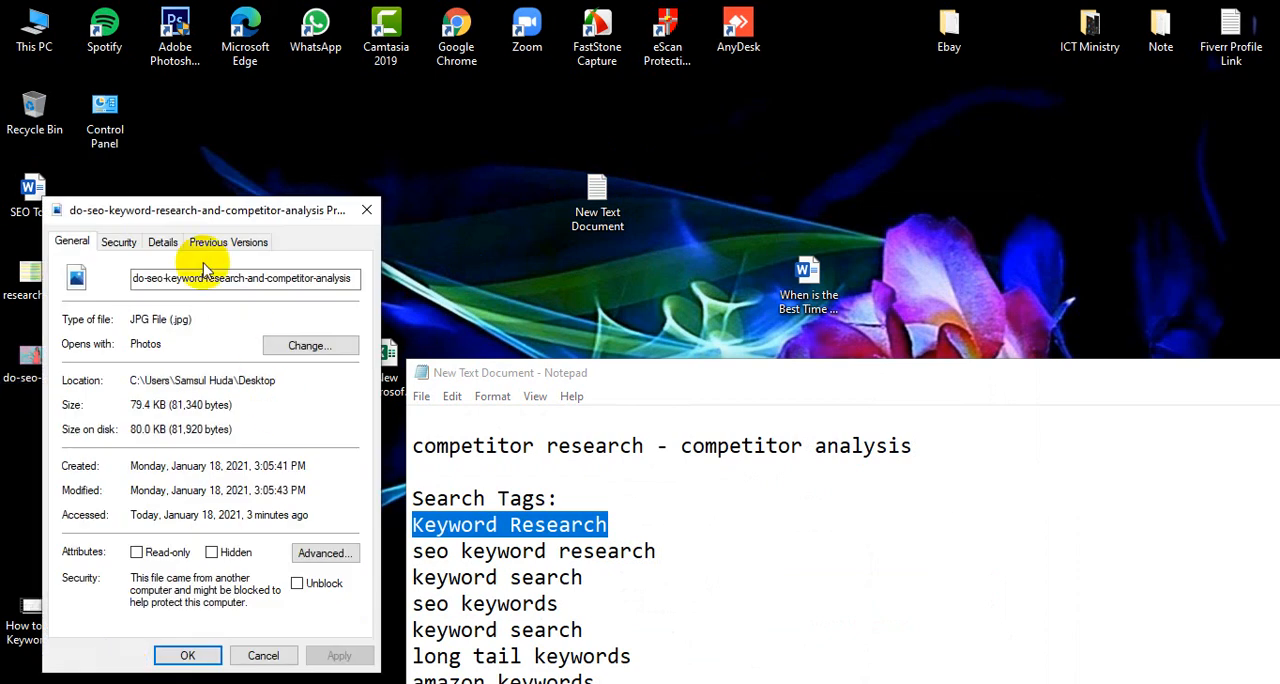
{"action": "left_click_drag", "start_coordinate": [188, 218], "coordinate": [454, 166]}
{"action": "left_click", "coordinate": [426, 189]}
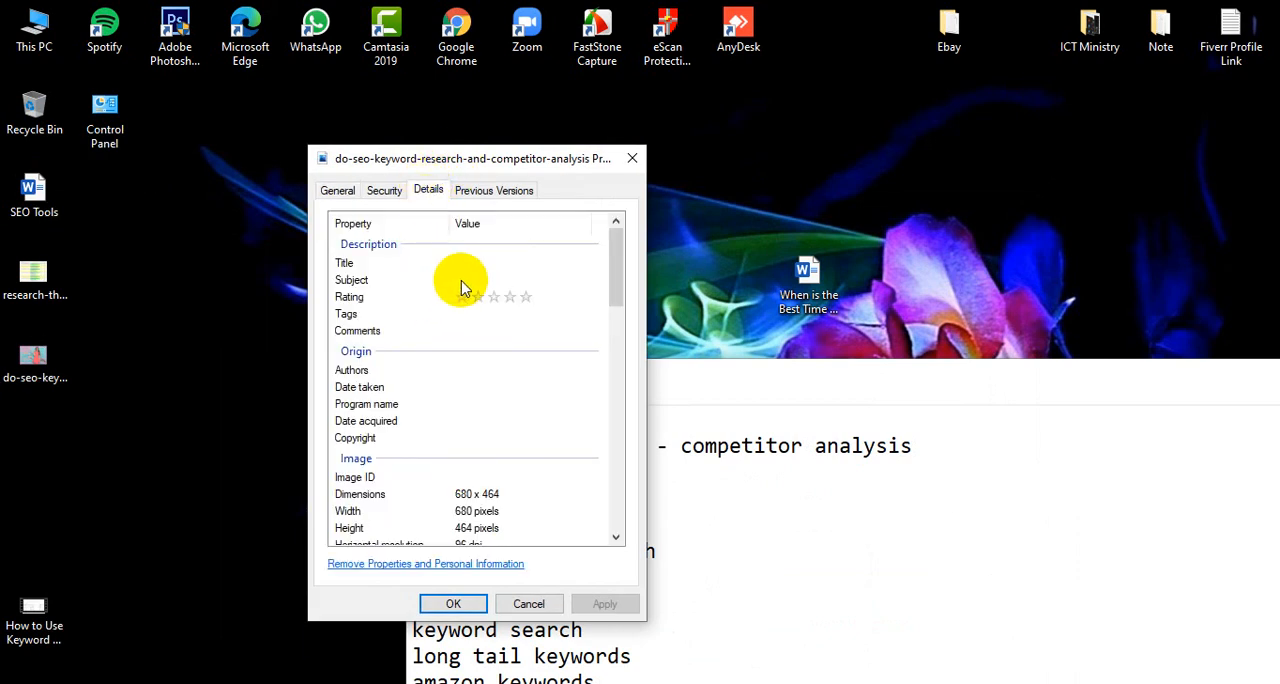
Highlight "SEO Keyword Research" in the Notepad notes as sample title and subject text, and rate the image five stars
{"action": "left_click", "coordinate": [521, 263]}
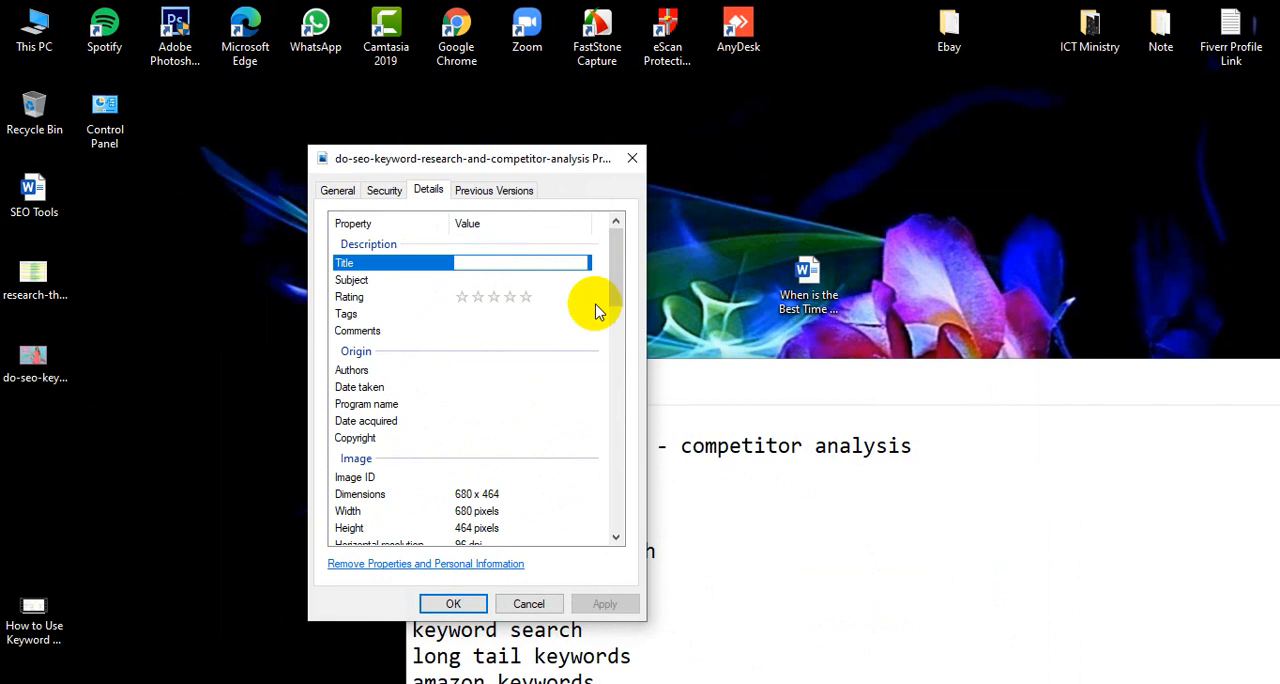
{"action": "left_click_drag", "start_coordinate": [751, 375], "coordinate": [878, 290]}
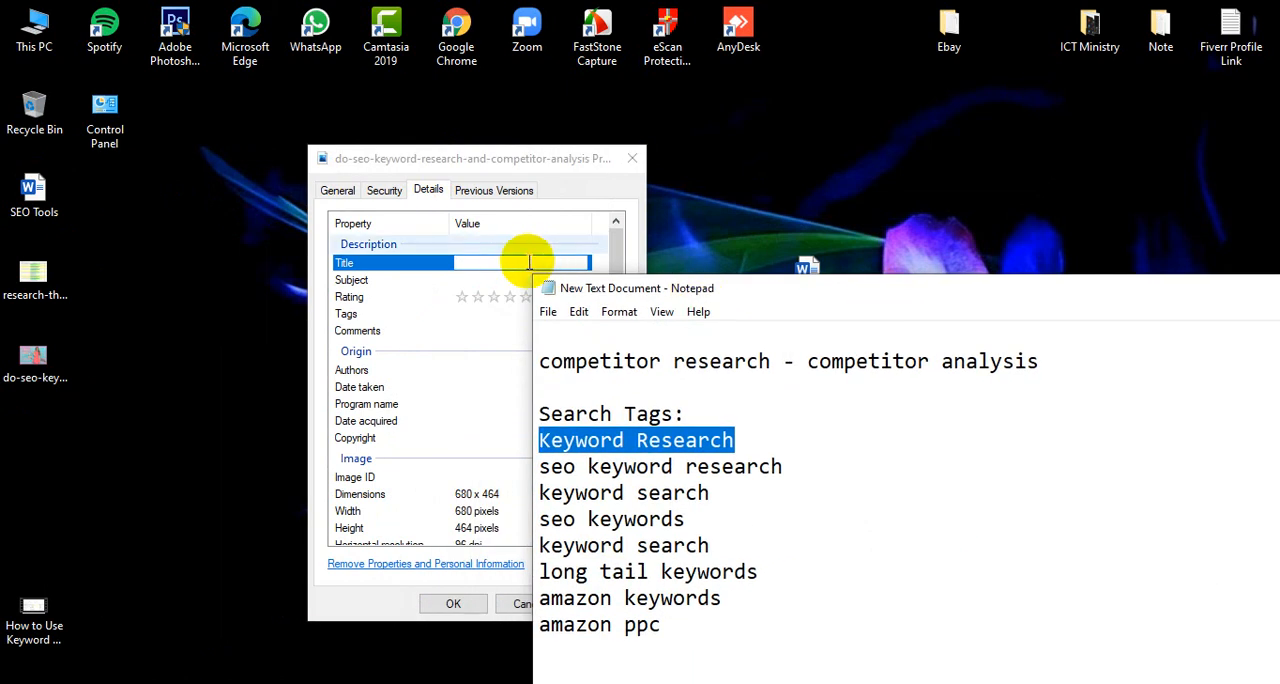
{"action": "scroll", "coordinate": [780, 525], "scroll_direction": "up", "scroll_amount": 2}
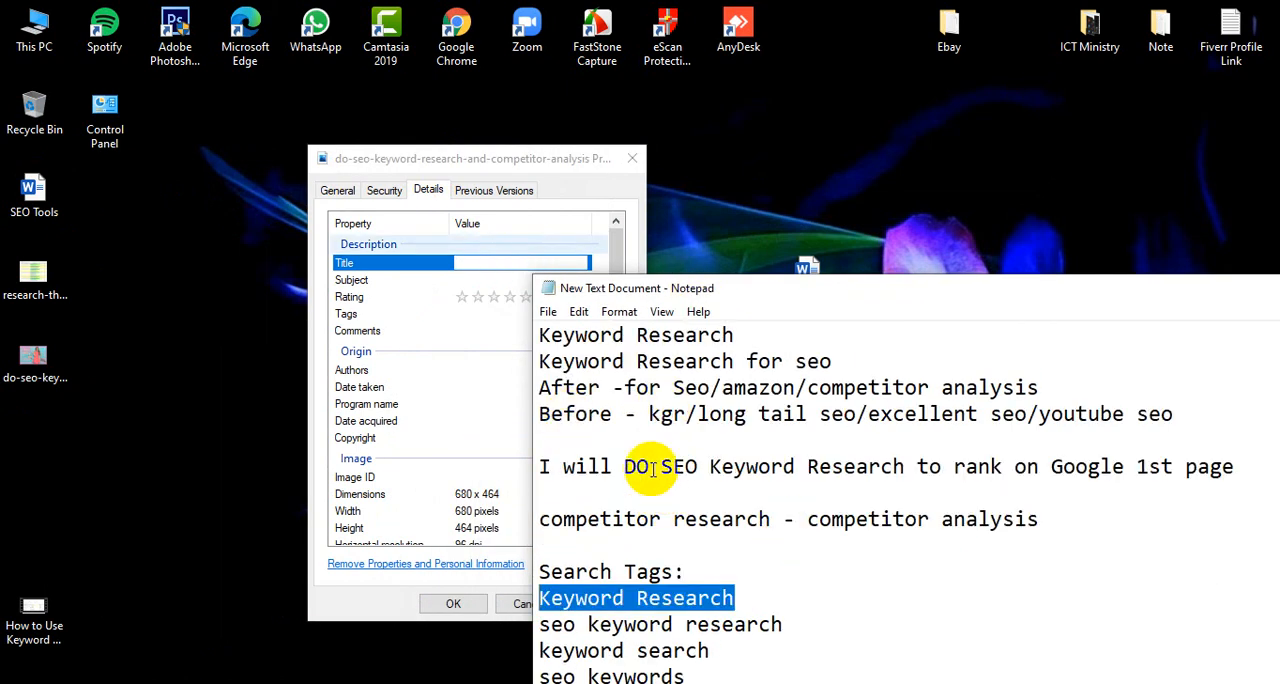
{"action": "left_click_drag", "start_coordinate": [660, 466], "coordinate": [905, 466]}
{"action": "left_click", "coordinate": [487, 281]}
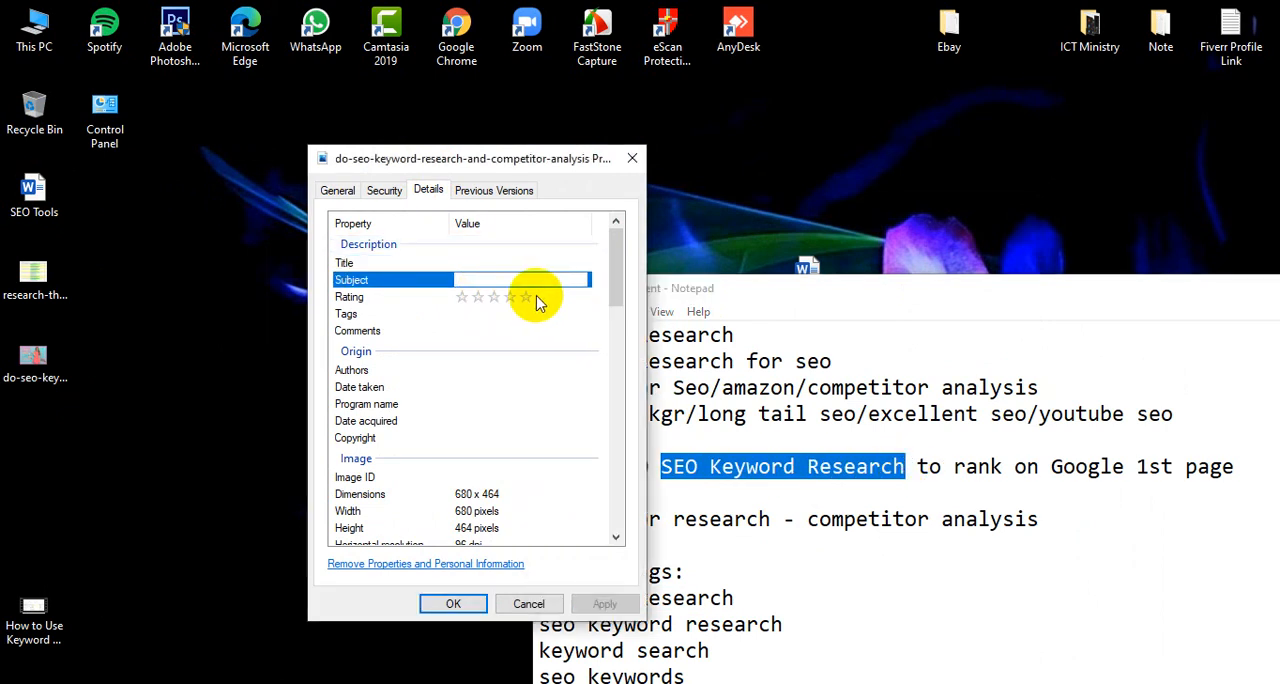
{"action": "left_click", "coordinate": [530, 300]}
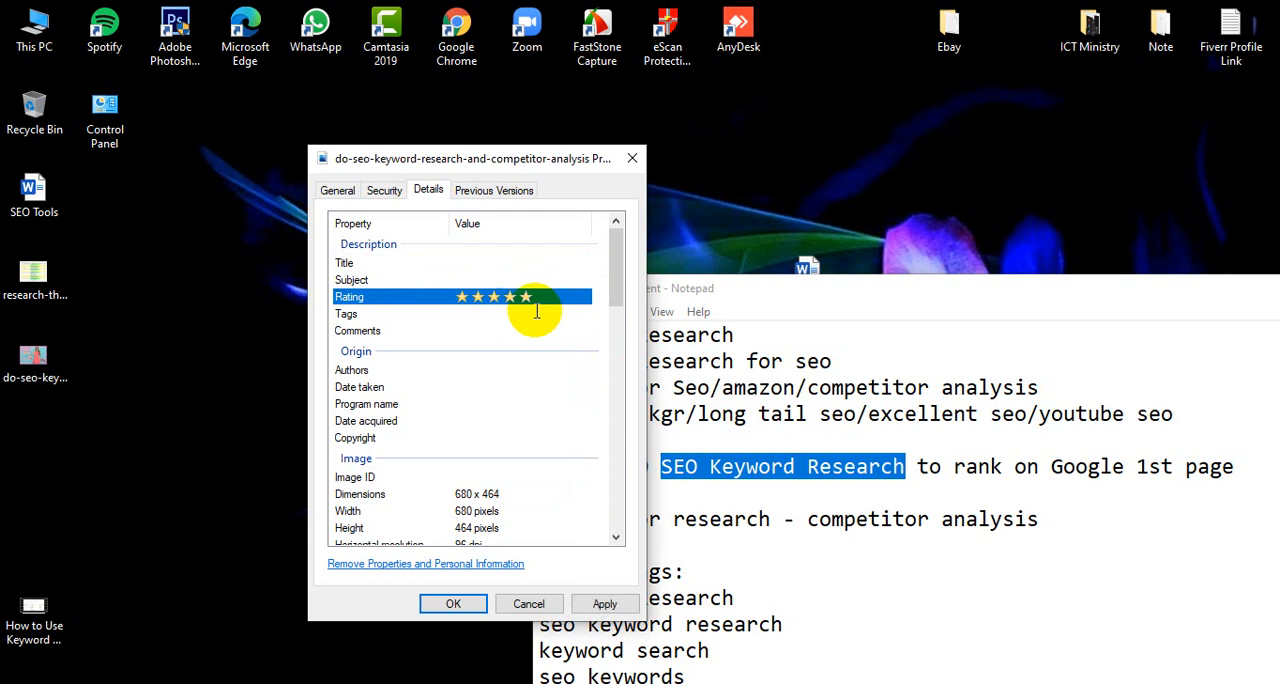
Open the image's tag entry and highlight the Notepad search tags from "Keyword Research" to "amazon ppc" as example tags
{"action": "left_click", "coordinate": [537, 314]}
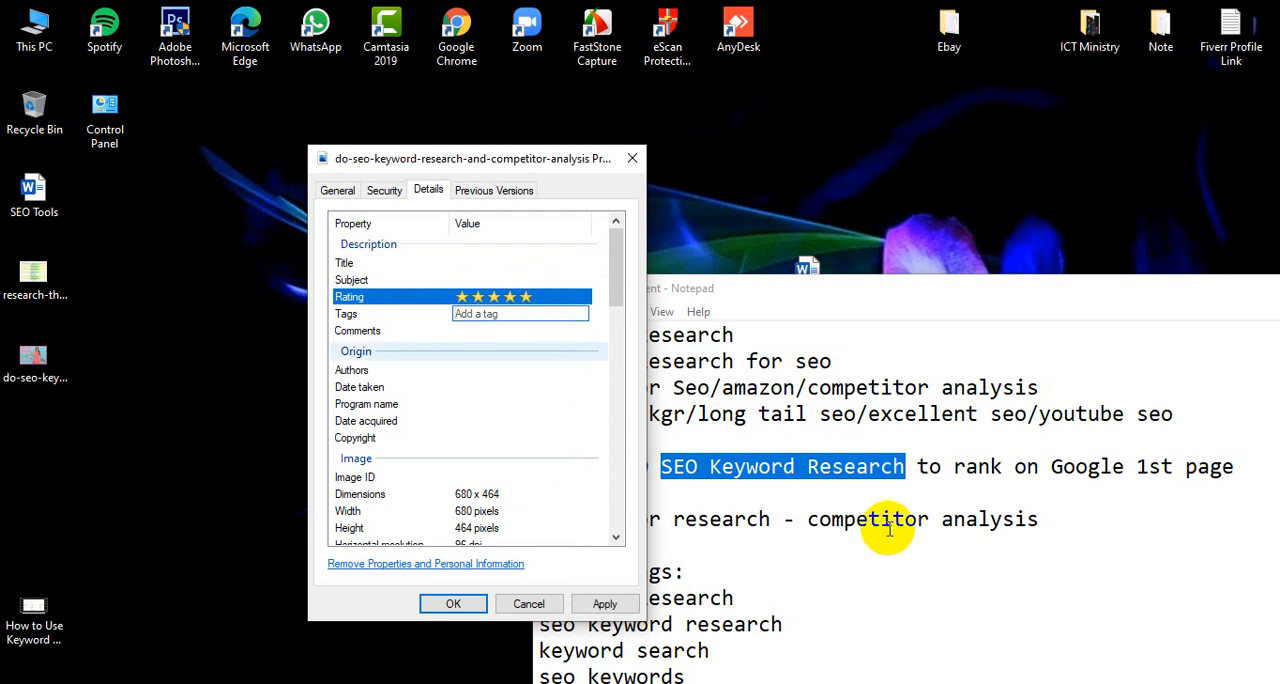
{"action": "scroll", "coordinate": [878, 535], "scroll_direction": "down", "scroll_amount": 2}
{"action": "left_click", "coordinate": [794, 517]}
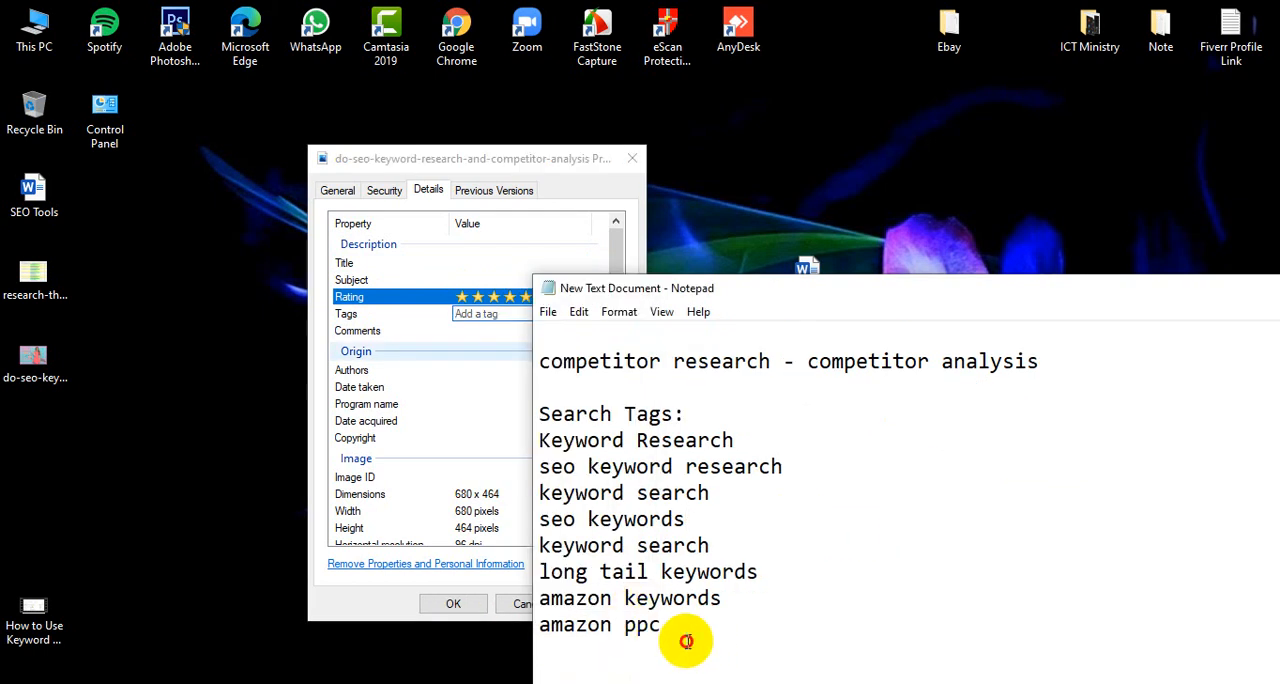
{"action": "left_click_drag", "start_coordinate": [662, 626], "coordinate": [529, 429]}
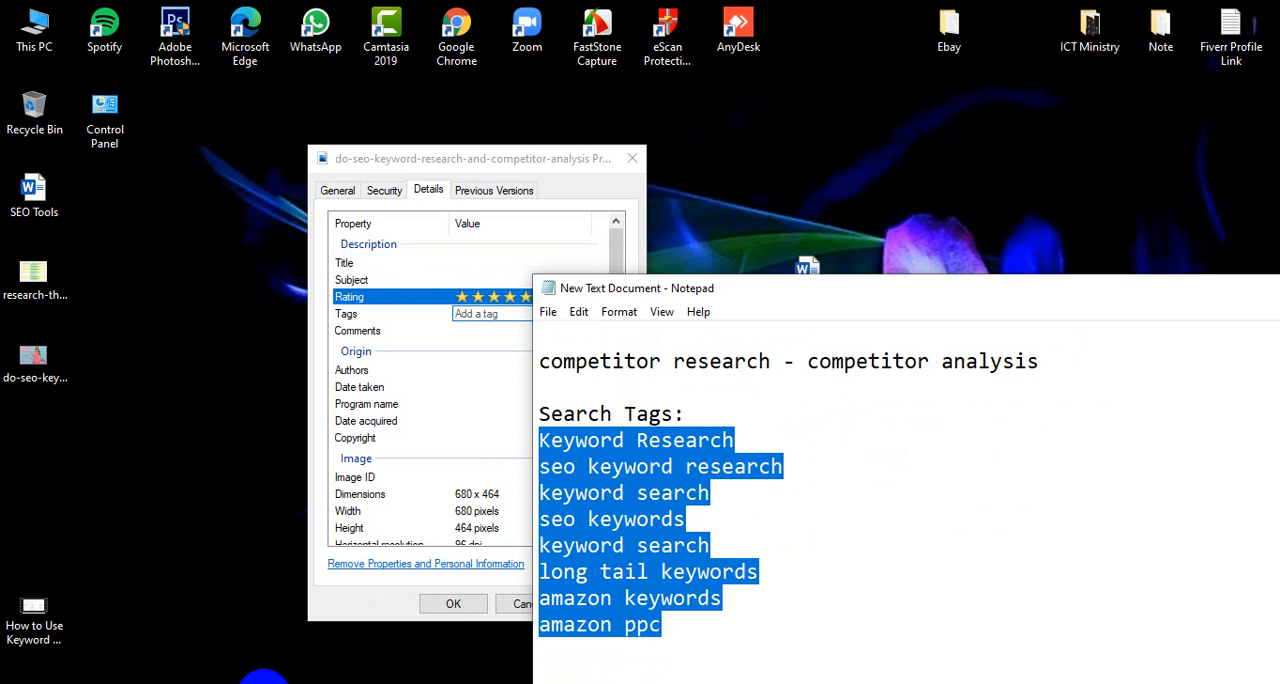
{"action": "mouse_move", "coordinate": [266, 680]}
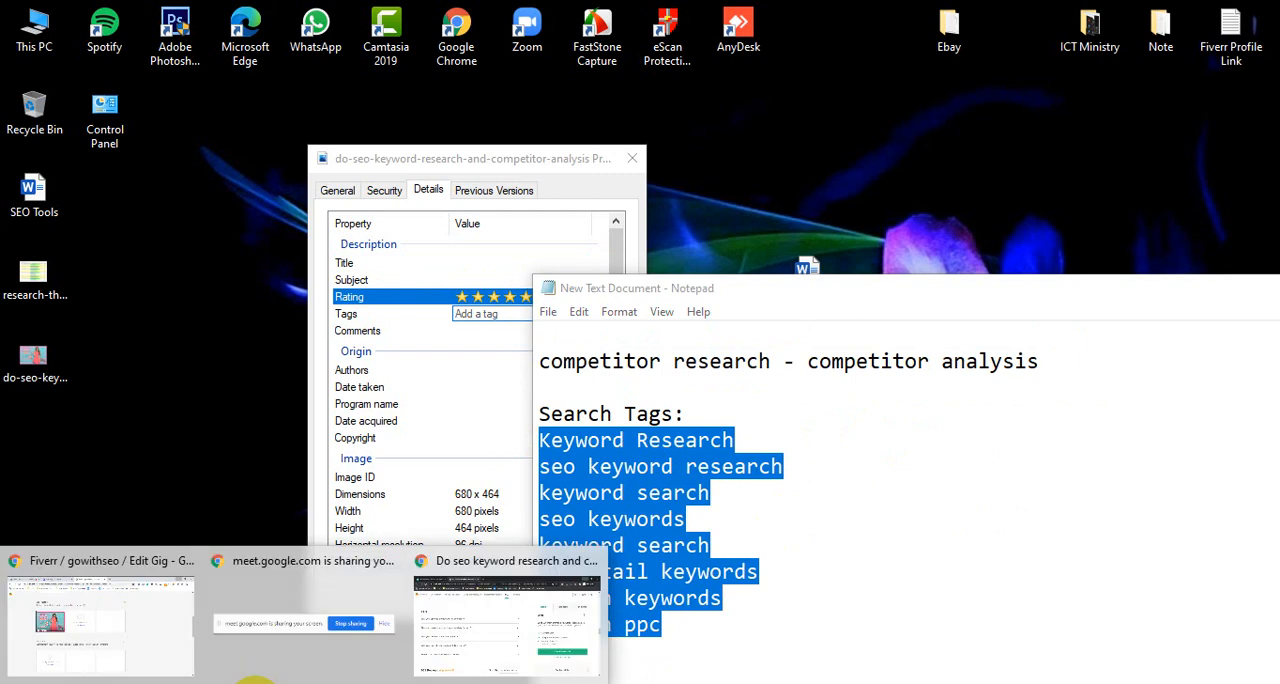
{"action": "left_click", "coordinate": [42, 388]}
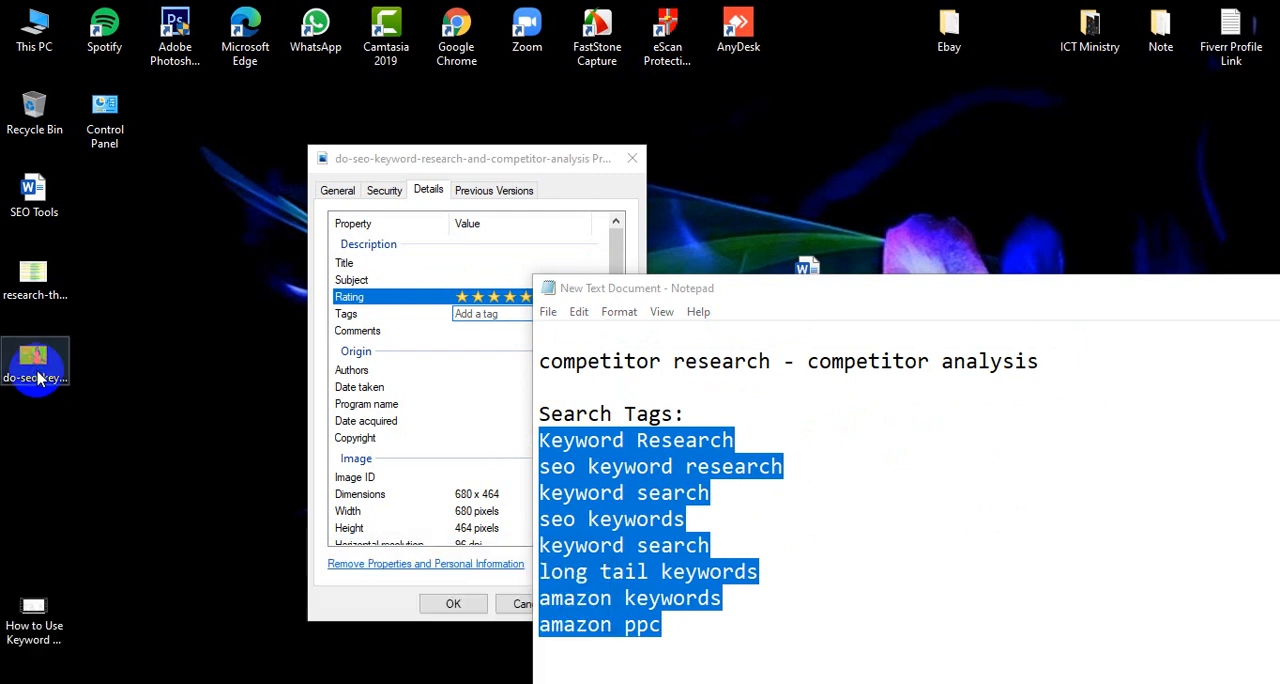
{"action": "right_click", "coordinate": [60, 445]}
{"action": "left_click", "coordinate": [500, 158]}
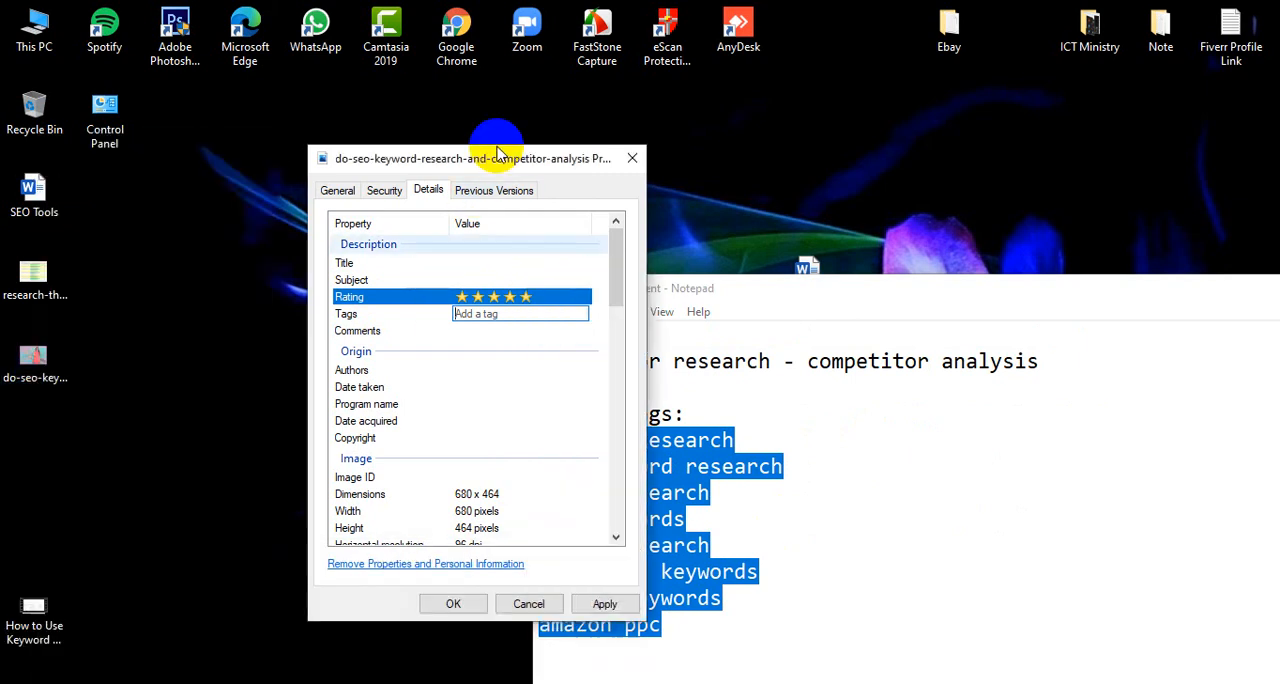
Go through the image's comments, authors, date taken, date acquired and copyright properties, and apply the five-star rating
{"action": "left_click", "coordinate": [481, 333]}
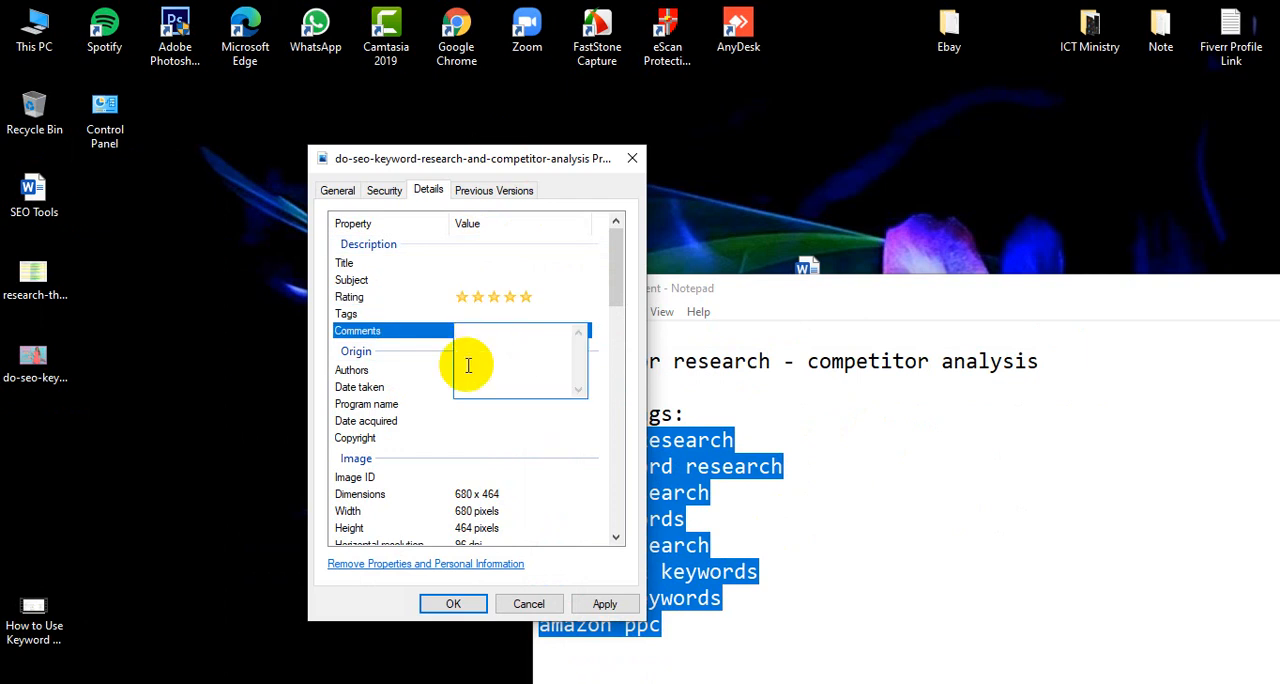
{"action": "left_click", "coordinate": [401, 369]}
{"action": "left_click", "coordinate": [493, 373]}
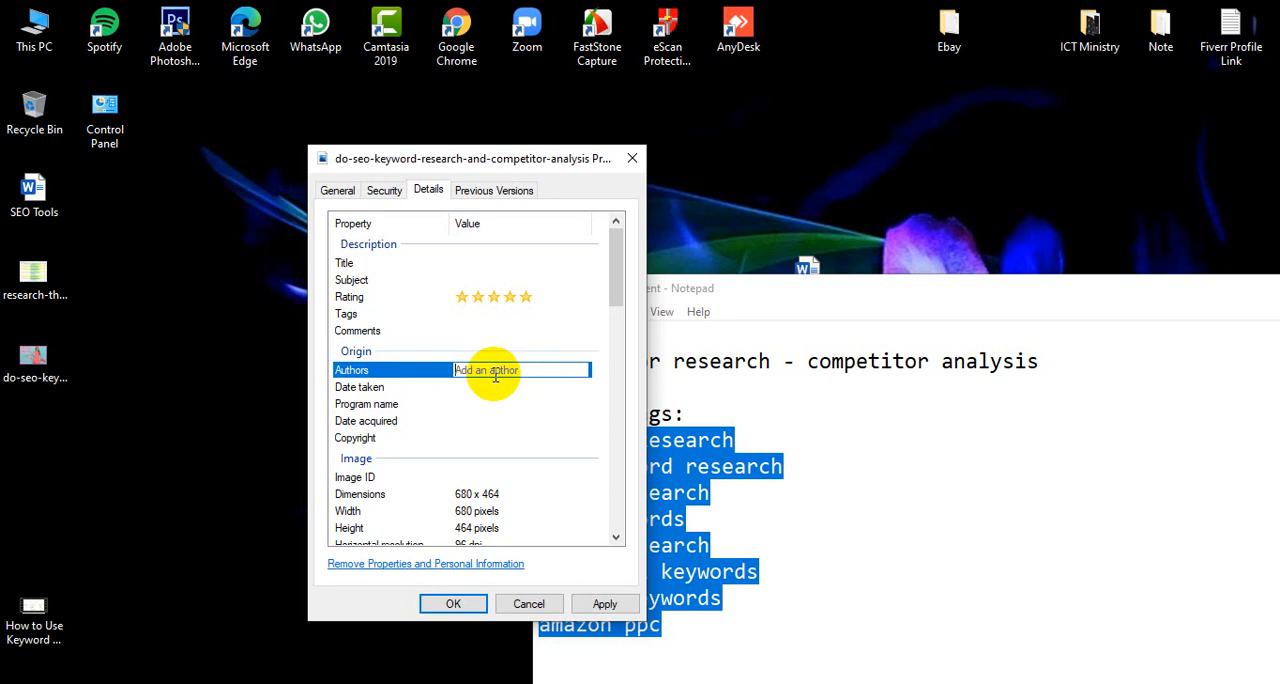
{"action": "left_click", "coordinate": [499, 398]}
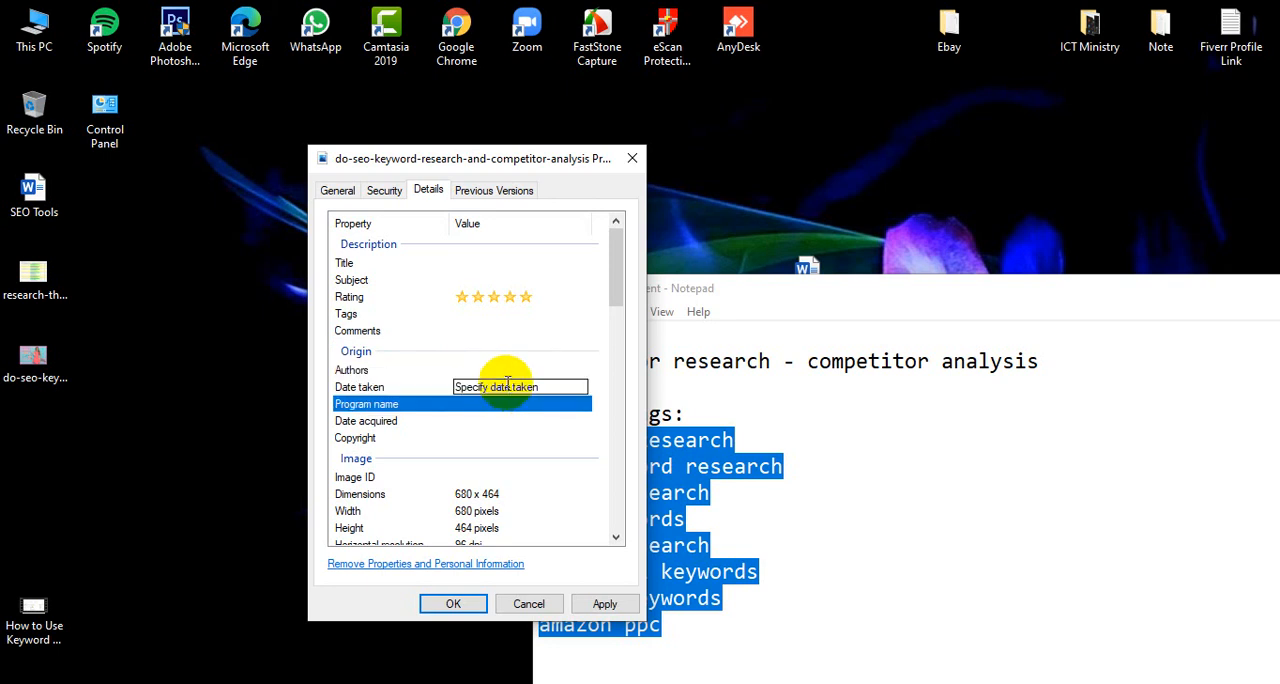
{"action": "left_click", "coordinate": [507, 386]}
{"action": "left_click", "coordinate": [527, 421]}
{"action": "left_click", "coordinate": [486, 441]}
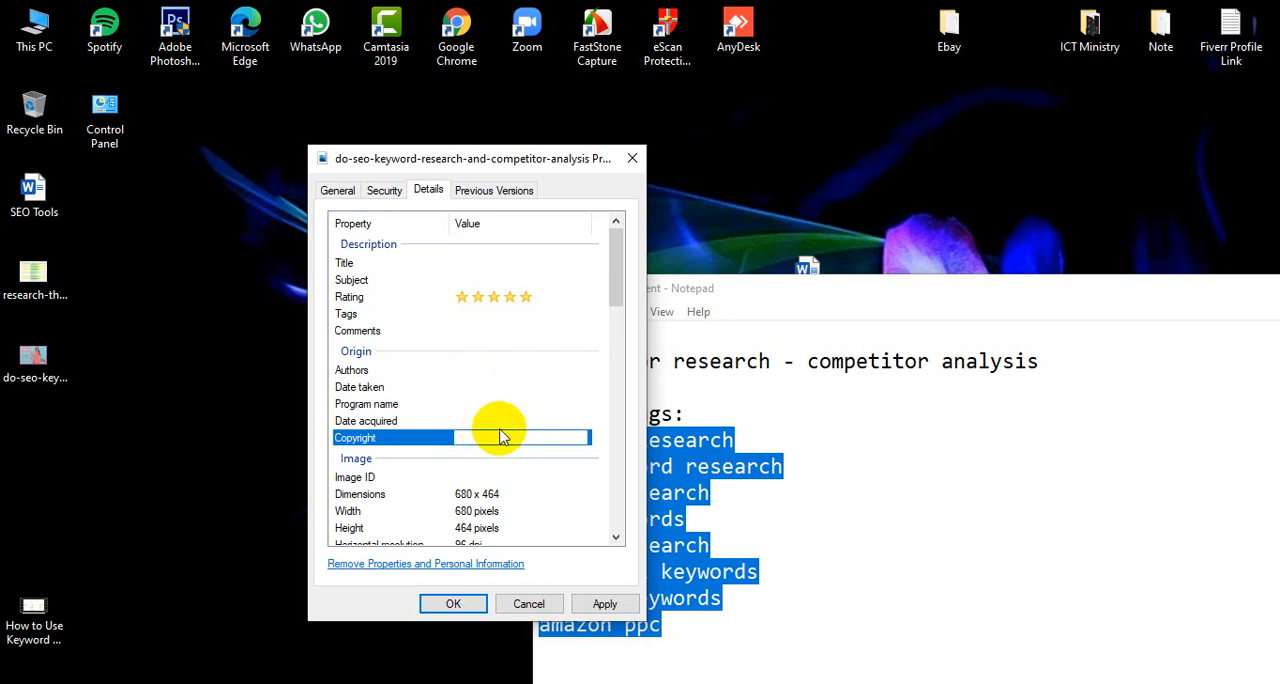
{"action": "left_click", "coordinate": [605, 604]}
{"action": "left_click", "coordinate": [453, 604]}
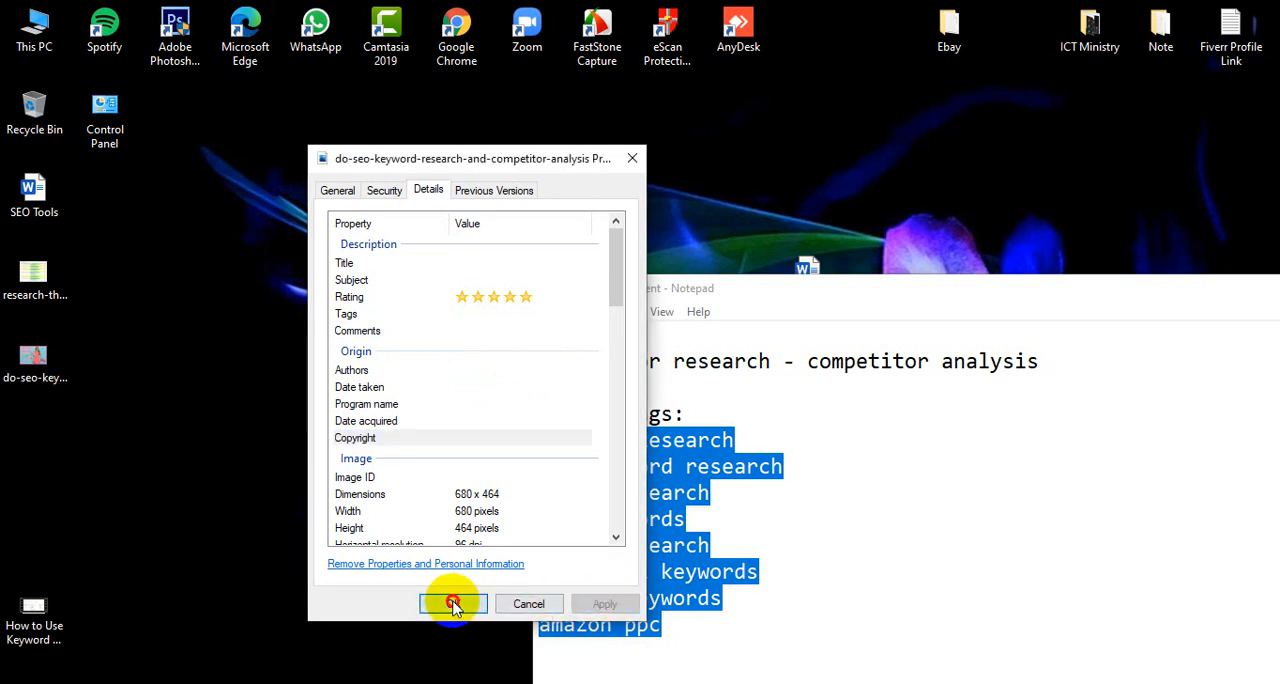
Switch to the Fiverr gig editor in Chrome, continue past the gallery and publish the gig
{"action": "mouse_move", "coordinate": [368, 650]}
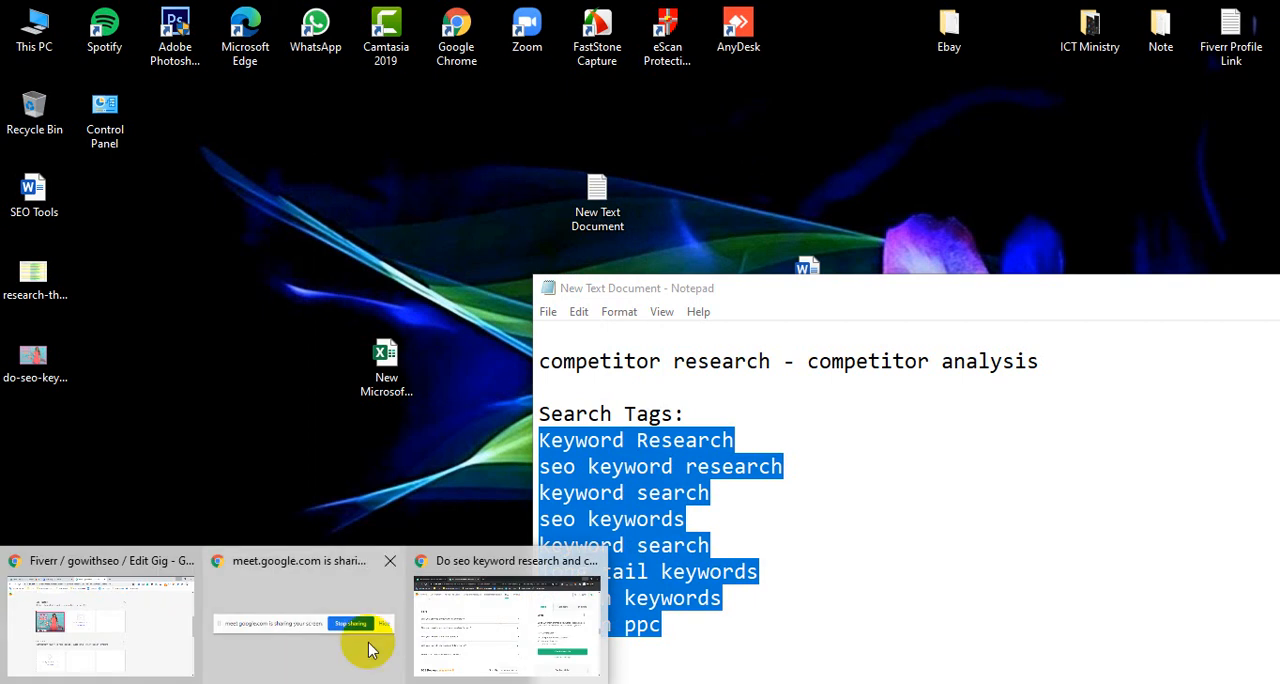
{"action": "left_click", "coordinate": [137, 628]}
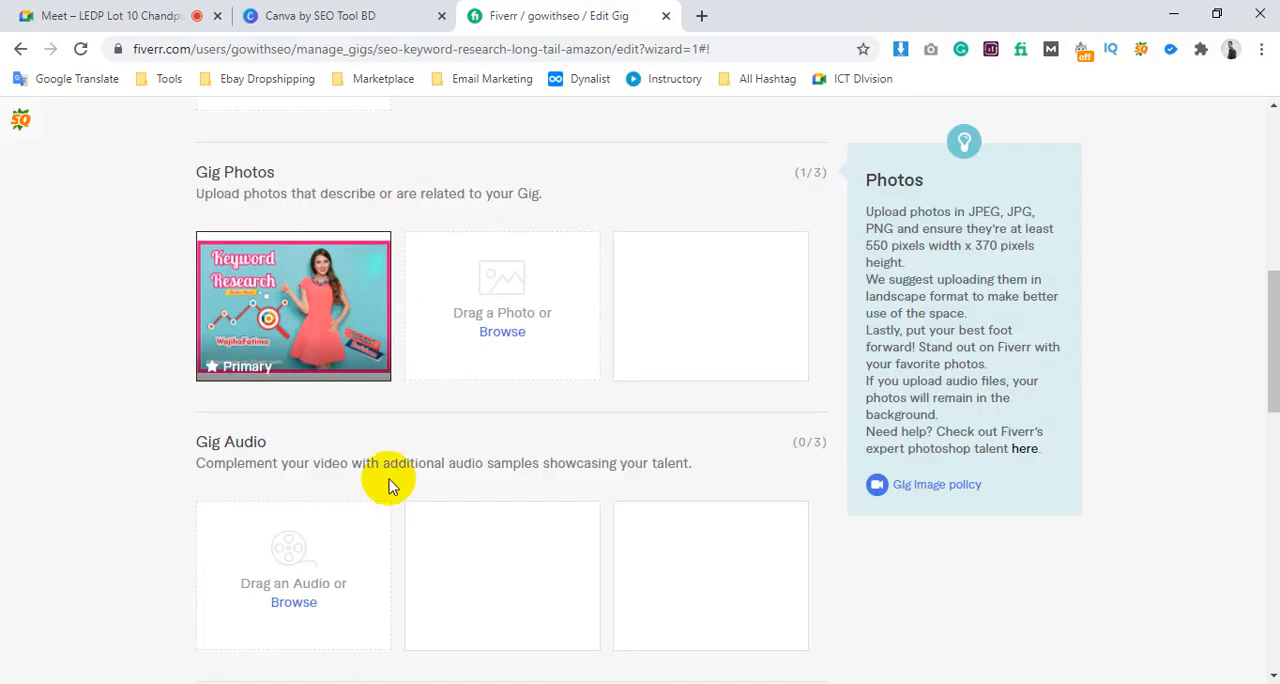
{"action": "scroll", "coordinate": [390, 485], "scroll_direction": "down", "scroll_amount": 5}
{"action": "left_click", "coordinate": [770, 468]}
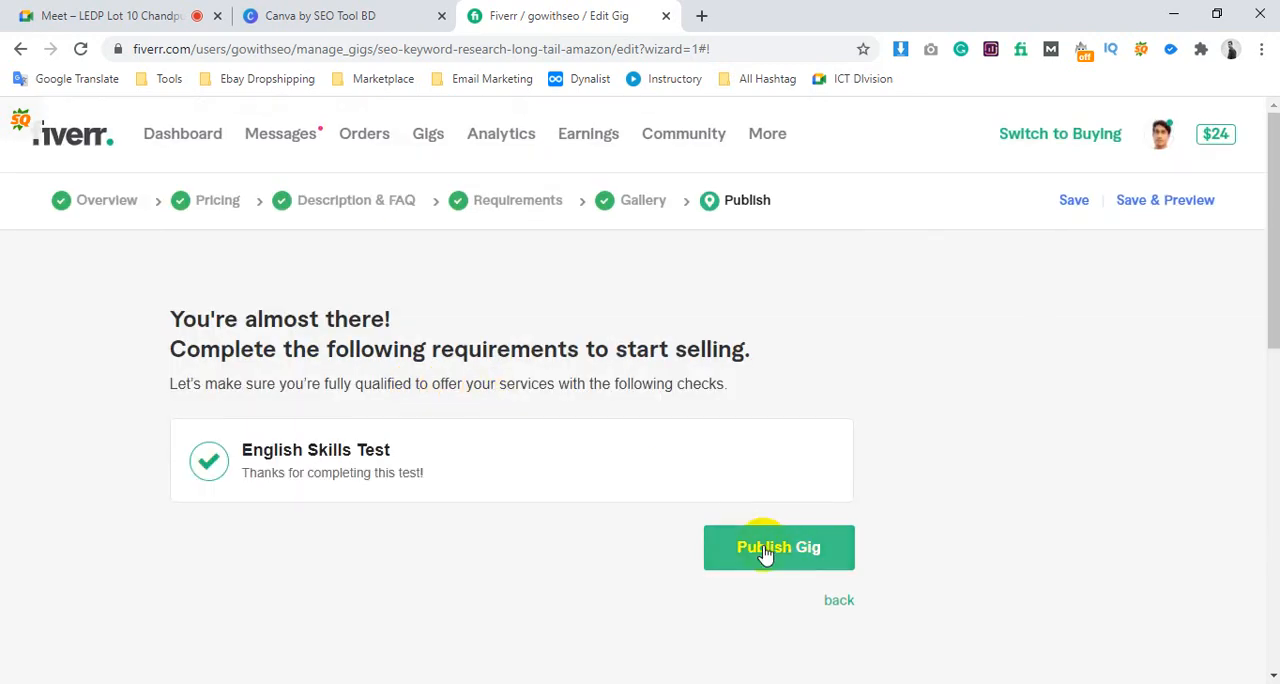
{"action": "left_click", "coordinate": [761, 552]}
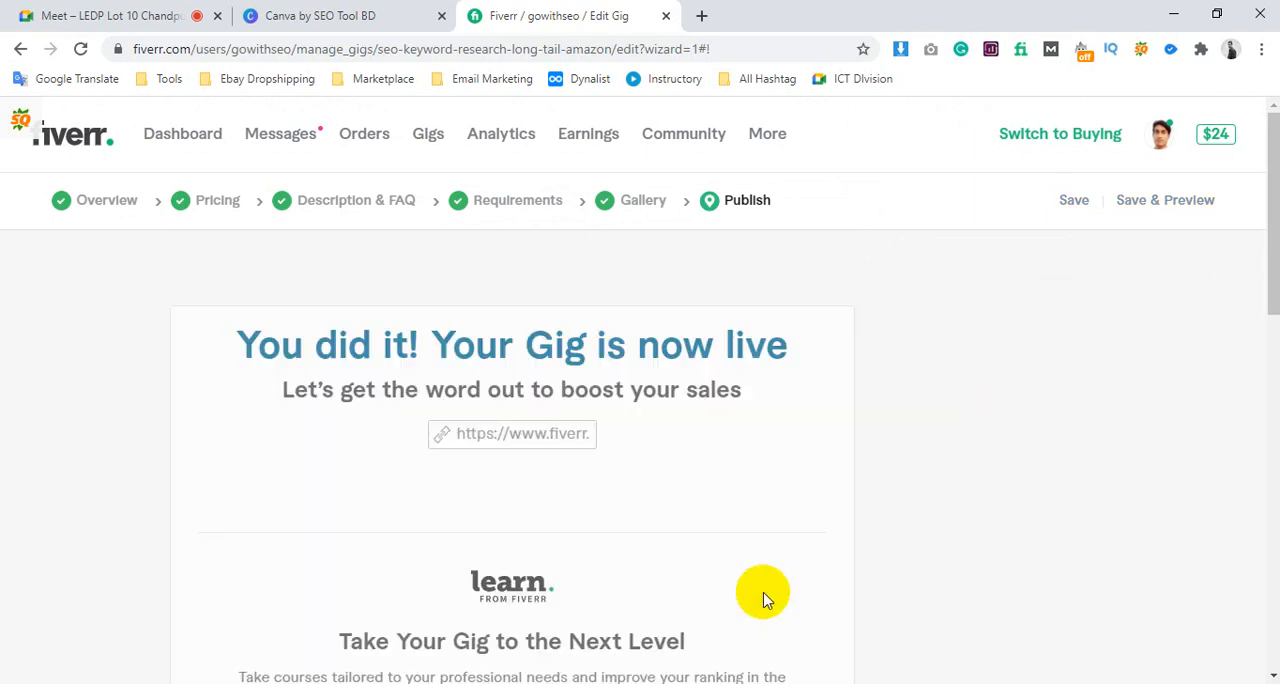
Finish the publishing wizard to reach the Gigs list and dismiss the congratulations banner
{"action": "scroll", "coordinate": [720, 516], "scroll_direction": "down", "scroll_amount": 5}
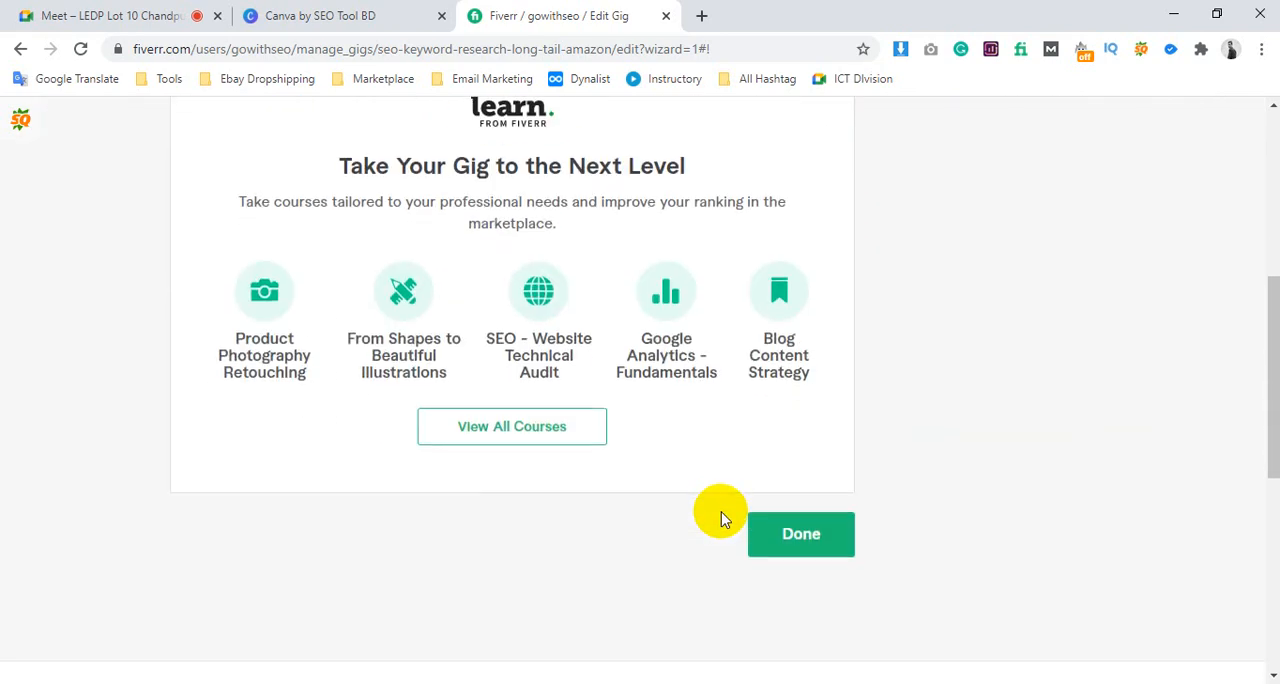
{"action": "scroll", "coordinate": [724, 519], "scroll_direction": "down", "scroll_amount": 1}
{"action": "left_click", "coordinate": [778, 455]}
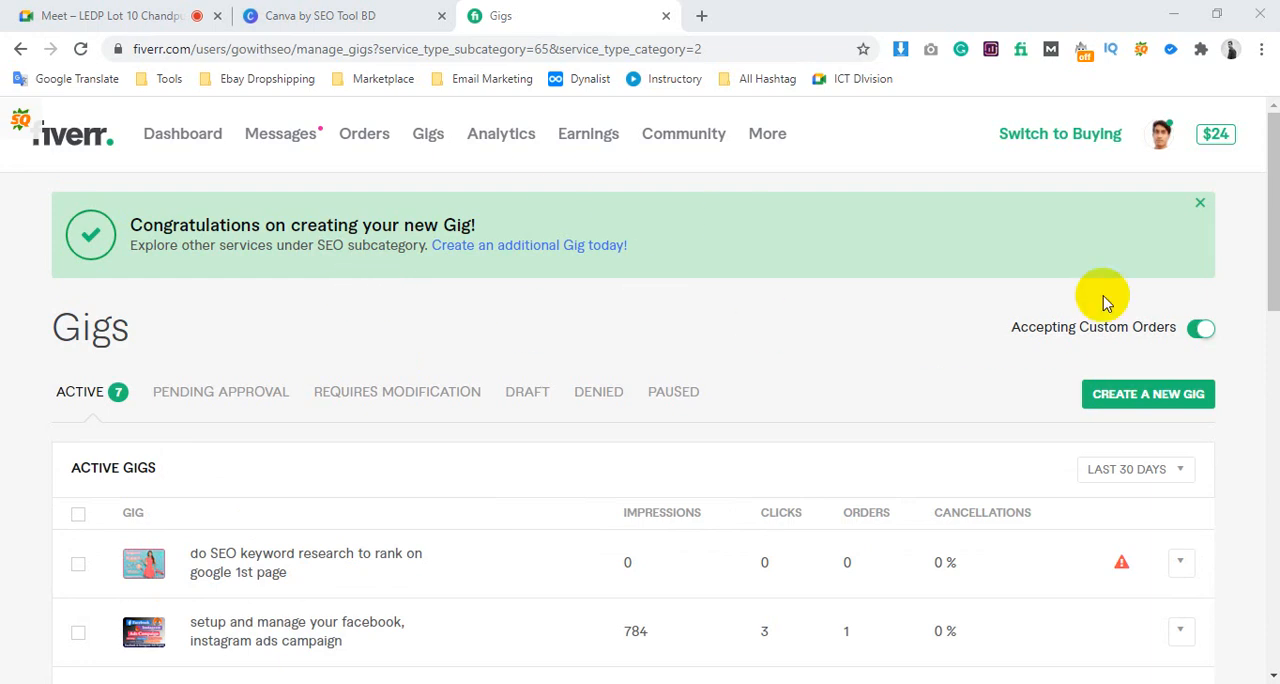
{"action": "left_click", "coordinate": [1200, 205]}
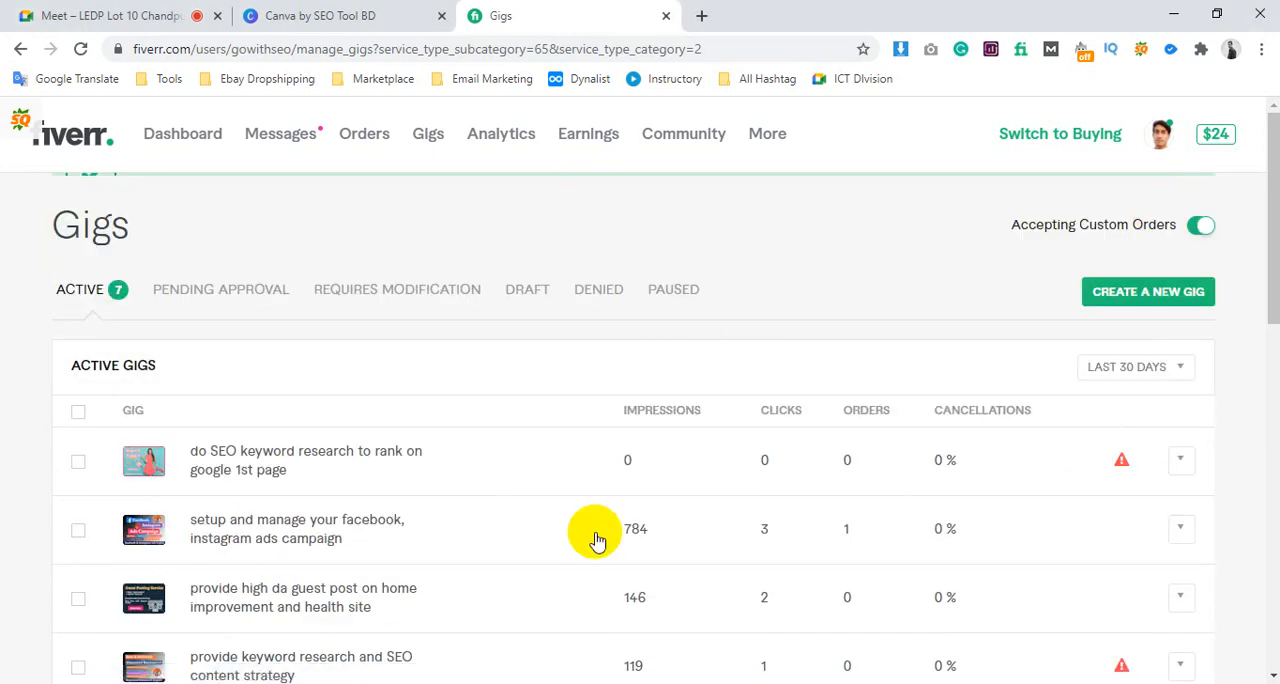